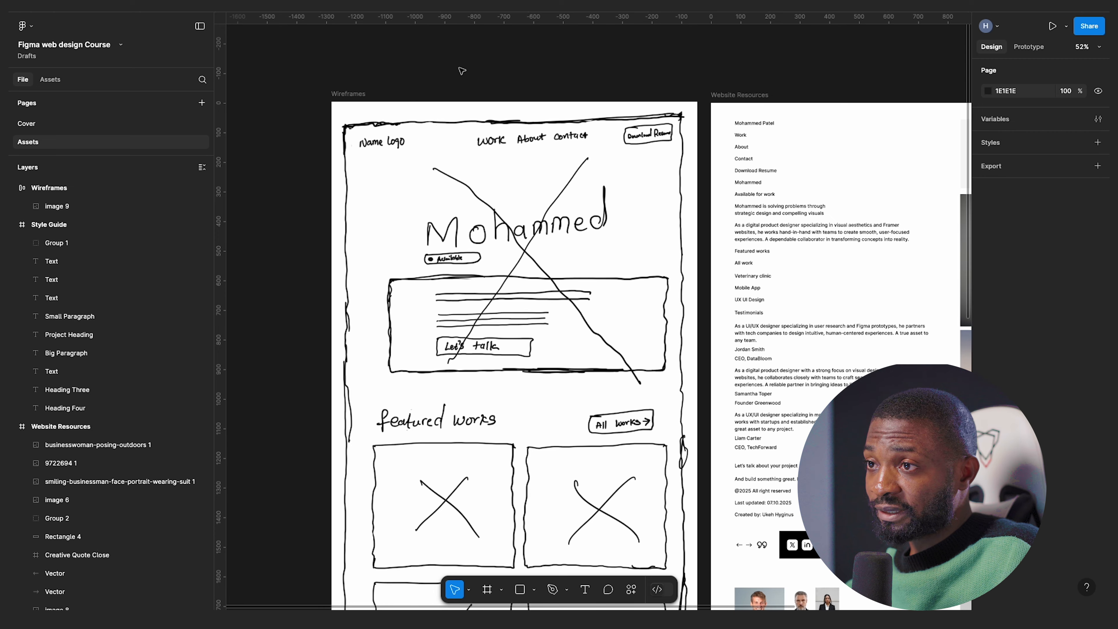
- Examine the hand-drawn portfolio wireframe from the header and hero section through the featured works, testimonials and footer
{"action": "scroll", "coordinate": [462, 70], "scroll_direction": "down", "scroll_amount": 5}
{"action": "scroll", "coordinate": [475, 102], "scroll_direction": "up", "scroll_amount": 5}
{"action": "left_click", "coordinate": [490, 133]}
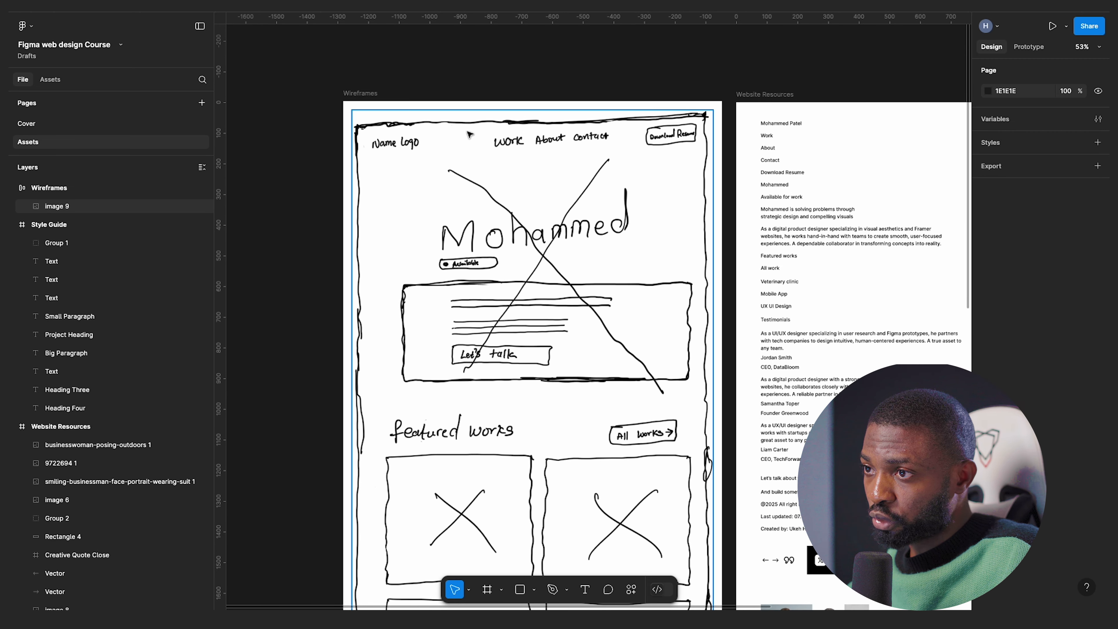
{"action": "scroll", "coordinate": [490, 132], "scroll_direction": "up", "scroll_amount": 3}
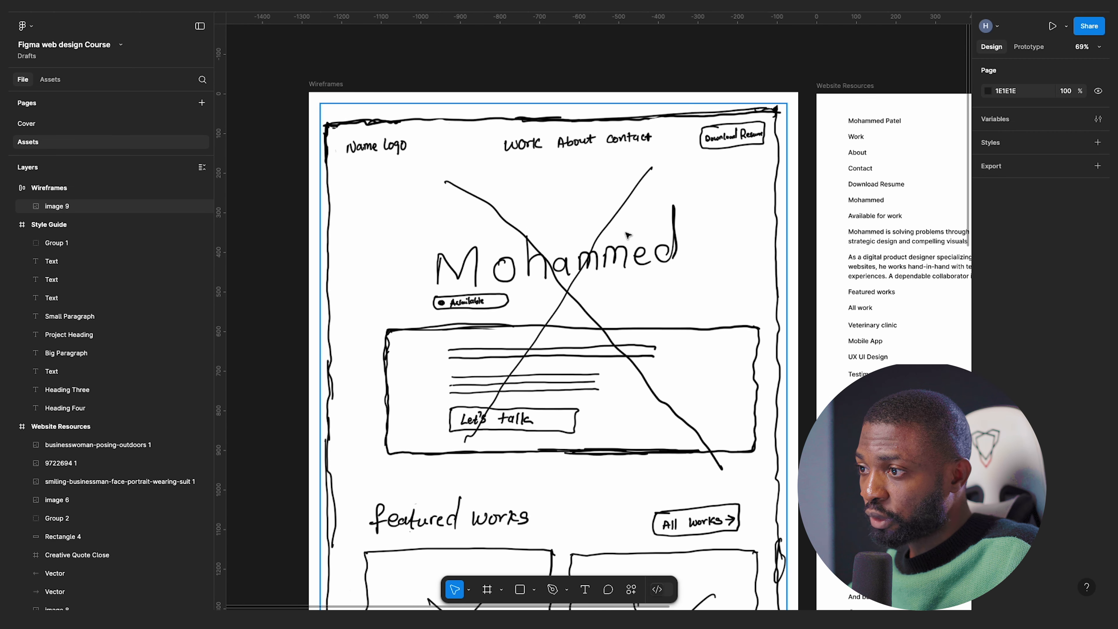
{"action": "scroll", "coordinate": [537, 338], "scroll_direction": "down", "scroll_amount": 2}
{"action": "scroll", "coordinate": [545, 326], "scroll_direction": "down", "scroll_amount": 10}
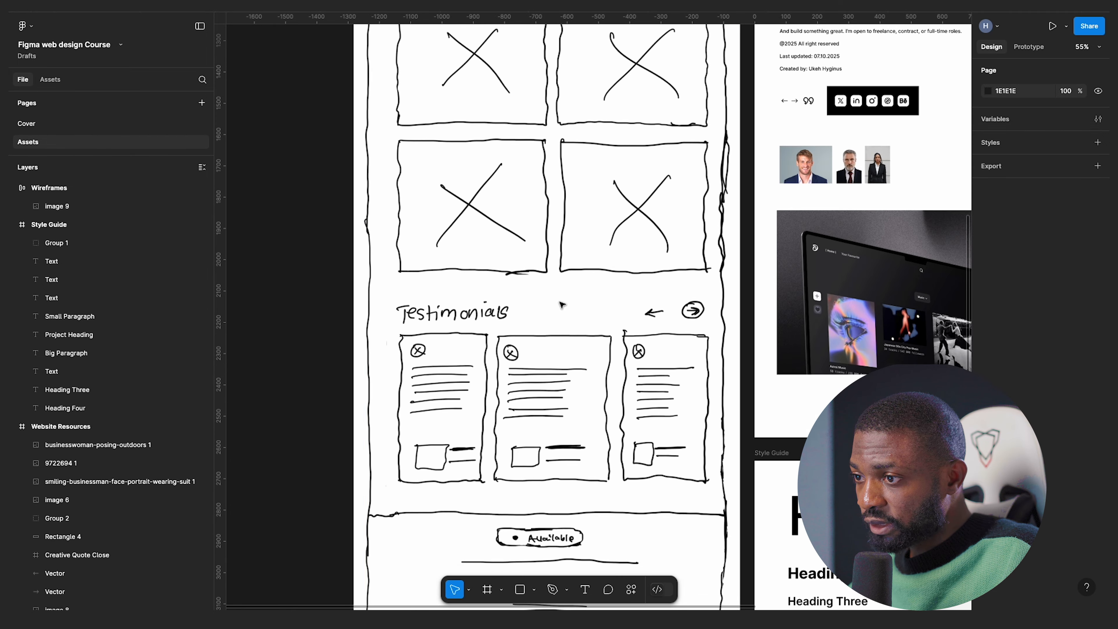
{"action": "scroll", "coordinate": [559, 309], "scroll_direction": "down", "scroll_amount": 3}
{"action": "scroll", "coordinate": [445, 442], "scroll_direction": "down", "scroll_amount": 6}
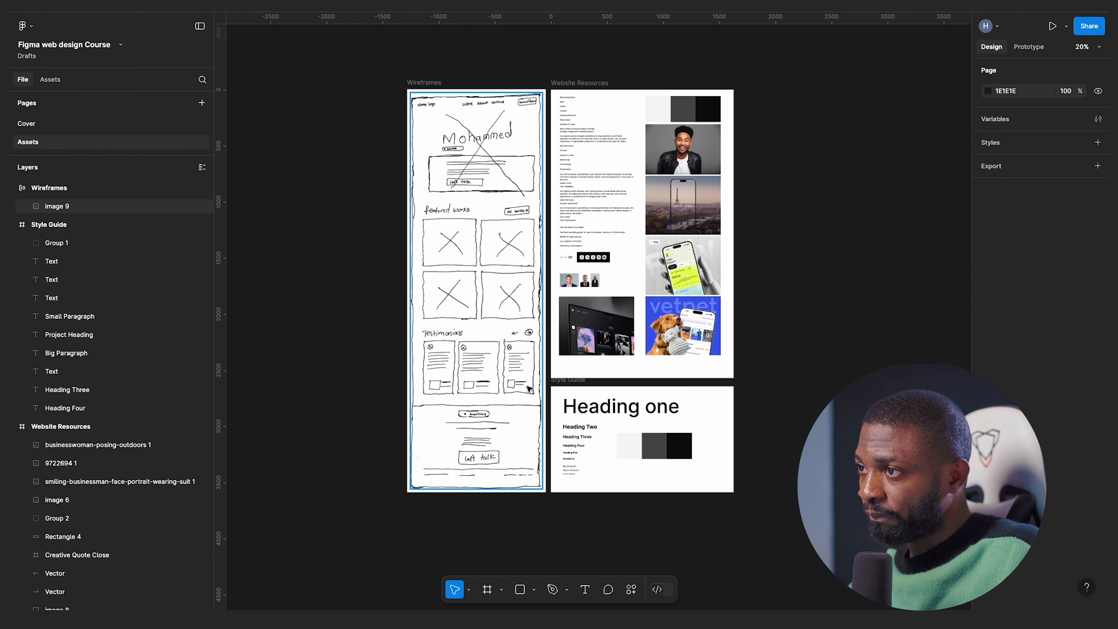
- Examine the website resources, covering the copy text, colour swatches, portrait, icons and project images
{"action": "scroll", "coordinate": [509, 99], "scroll_direction": "up", "scroll_amount": 4}
{"action": "scroll", "coordinate": [469, 110], "scroll_direction": "up", "scroll_amount": 5}
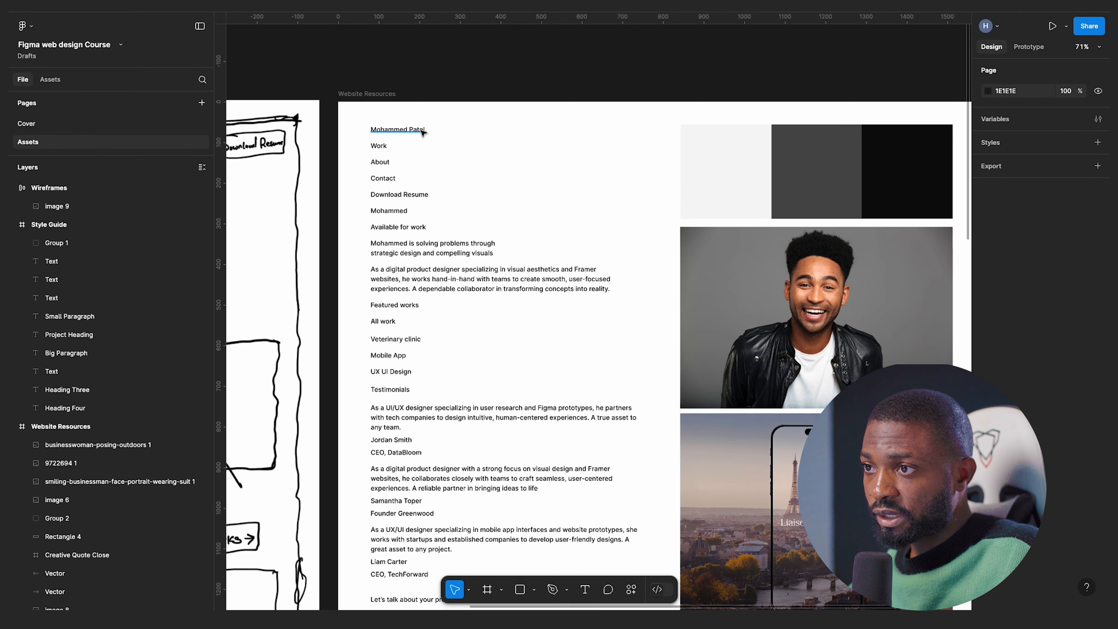
{"action": "scroll", "coordinate": [399, 310], "scroll_direction": "down", "scroll_amount": 3}
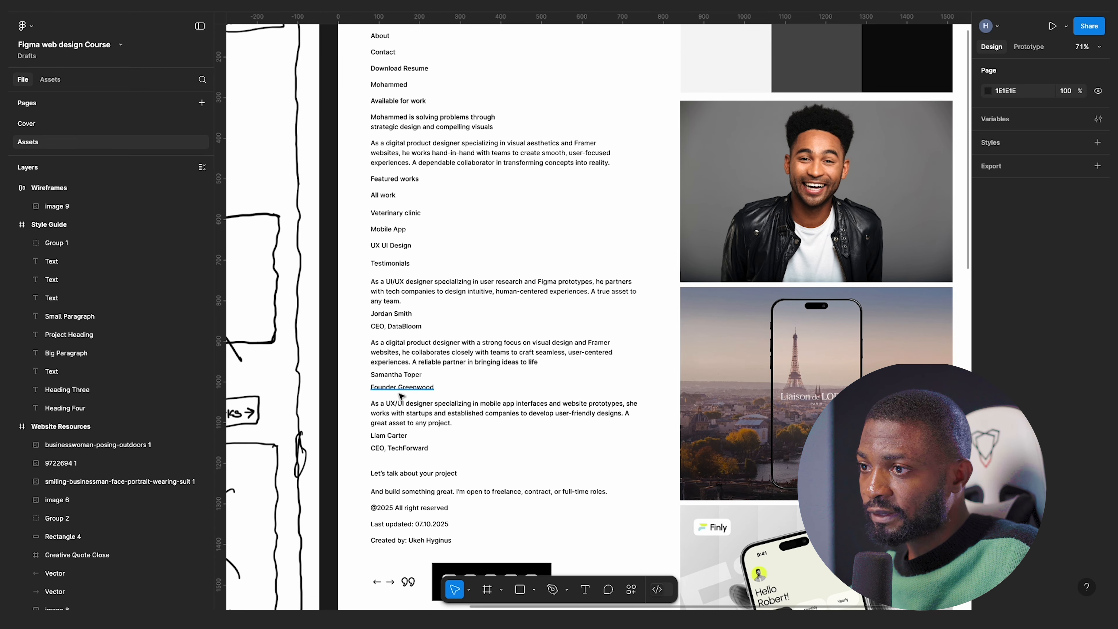
{"action": "scroll", "coordinate": [385, 336], "scroll_direction": "down", "scroll_amount": 3}
{"action": "scroll", "coordinate": [572, 220], "scroll_direction": "up", "scroll_amount": 5}
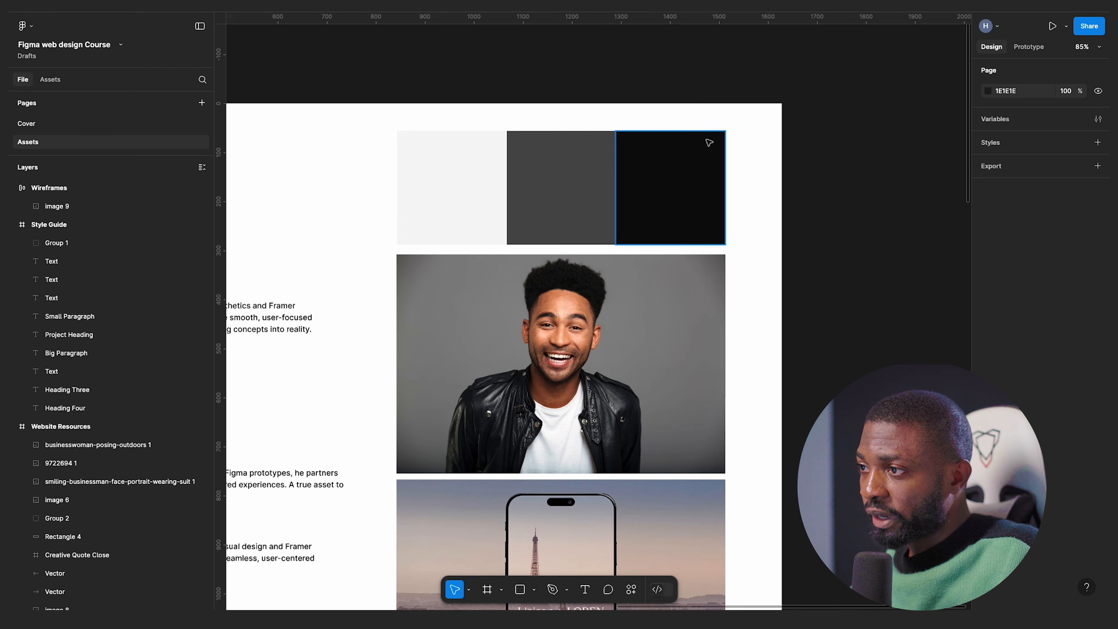
{"action": "scroll", "coordinate": [595, 249], "scroll_direction": "down", "scroll_amount": 3}
{"action": "scroll", "coordinate": [607, 286], "scroll_direction": "down", "scroll_amount": 10}
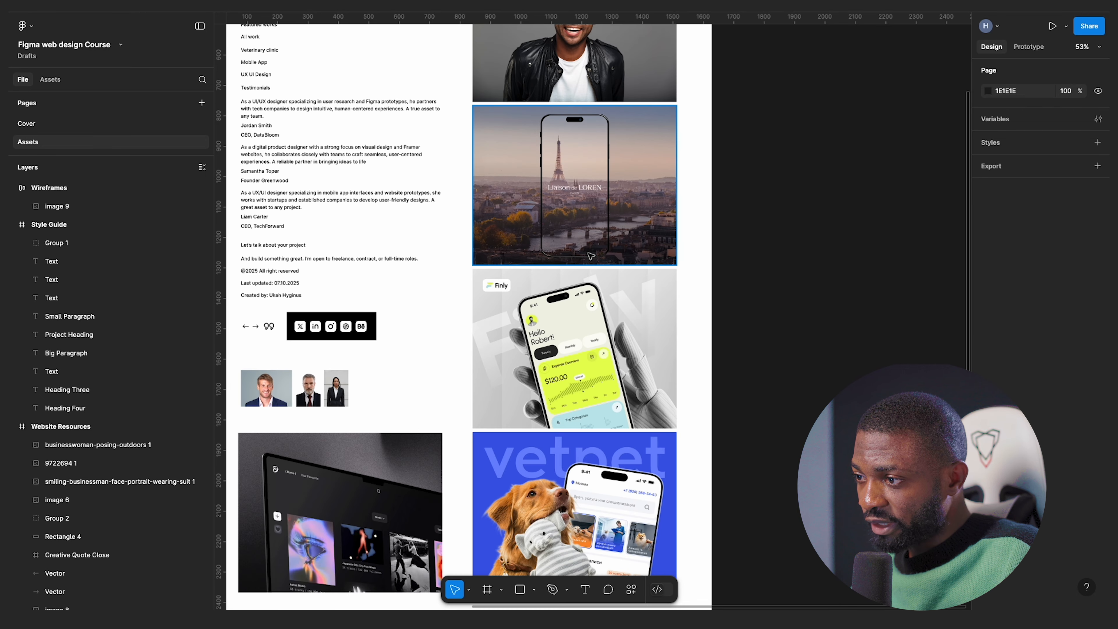
{"action": "scroll", "coordinate": [612, 311], "scroll_direction": "down", "scroll_amount": 3}
{"action": "scroll", "coordinate": [530, 301], "scroll_direction": "up", "scroll_amount": 6}
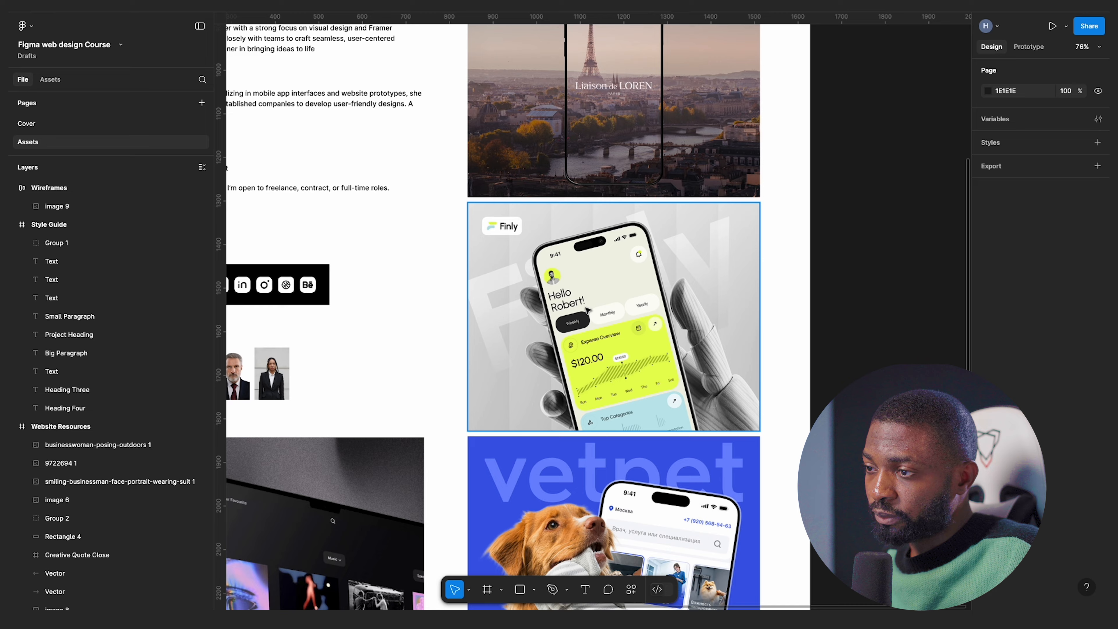
{"action": "scroll", "coordinate": [587, 309], "scroll_direction": "down", "scroll_amount": 4}
{"action": "scroll", "coordinate": [592, 317], "scroll_direction": "up", "scroll_amount": 2}
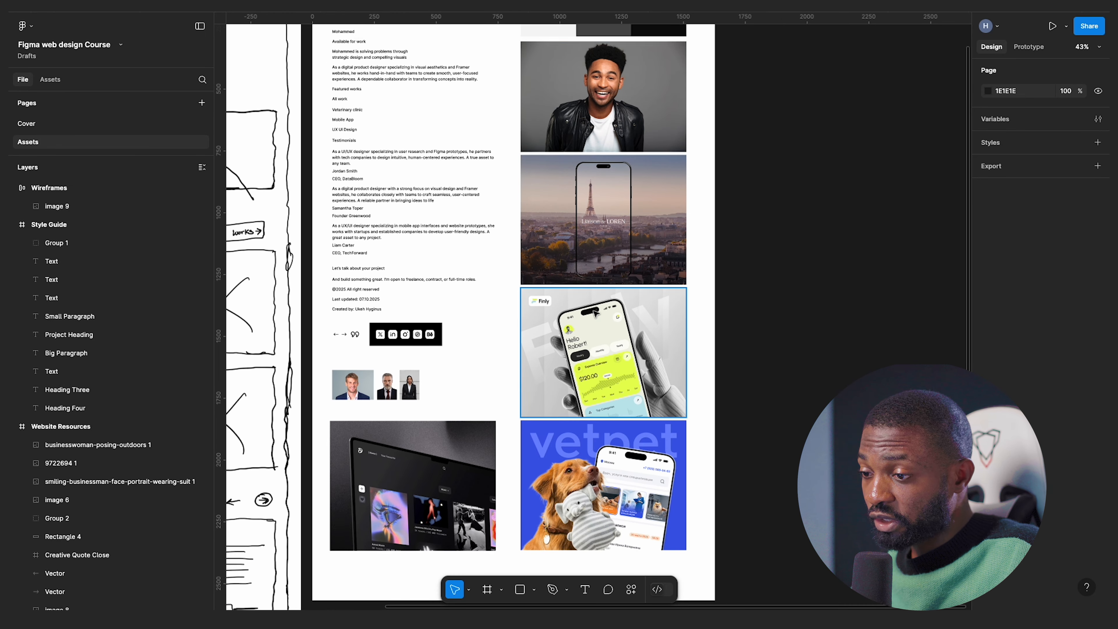
{"action": "scroll", "coordinate": [592, 317], "scroll_direction": "down", "scroll_amount": 8}
{"action": "scroll", "coordinate": [332, 264], "scroll_direction": "up", "scroll_amount": 2}
{"action": "scroll", "coordinate": [381, 303], "scroll_direction": "up", "scroll_amount": 2}
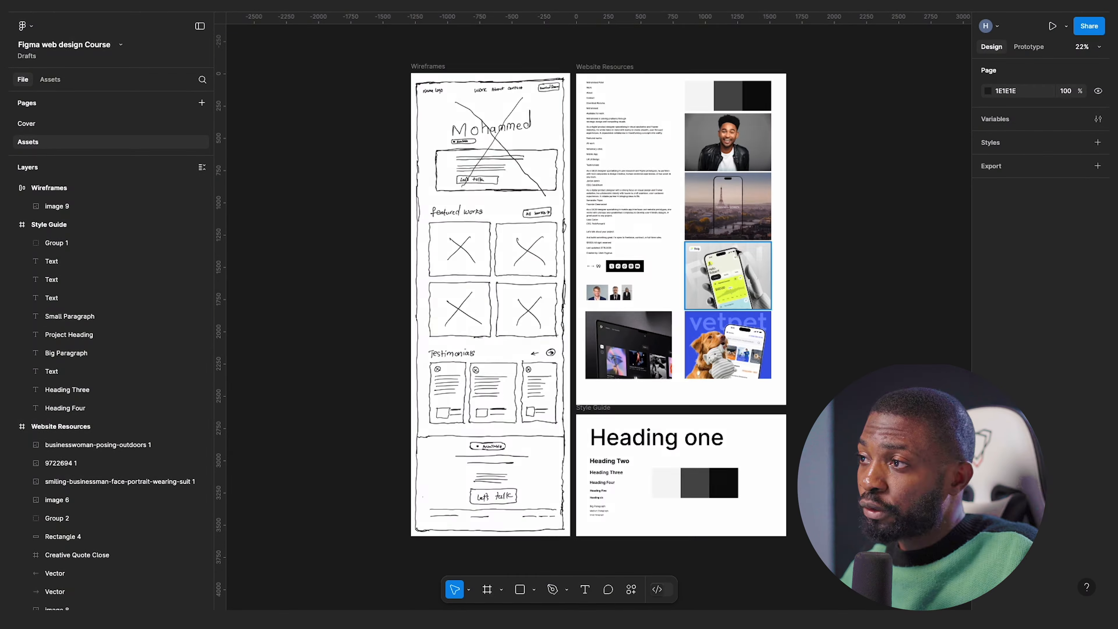
- Create a 1440 × 1024 Desktop preset frame and place it beside the Website Resources frame, near its upper edge
{"action": "scroll", "coordinate": [616, 309], "scroll_direction": "right", "scroll_amount": 5}
{"action": "scroll", "coordinate": [616, 308], "scroll_direction": "up", "scroll_amount": 1}
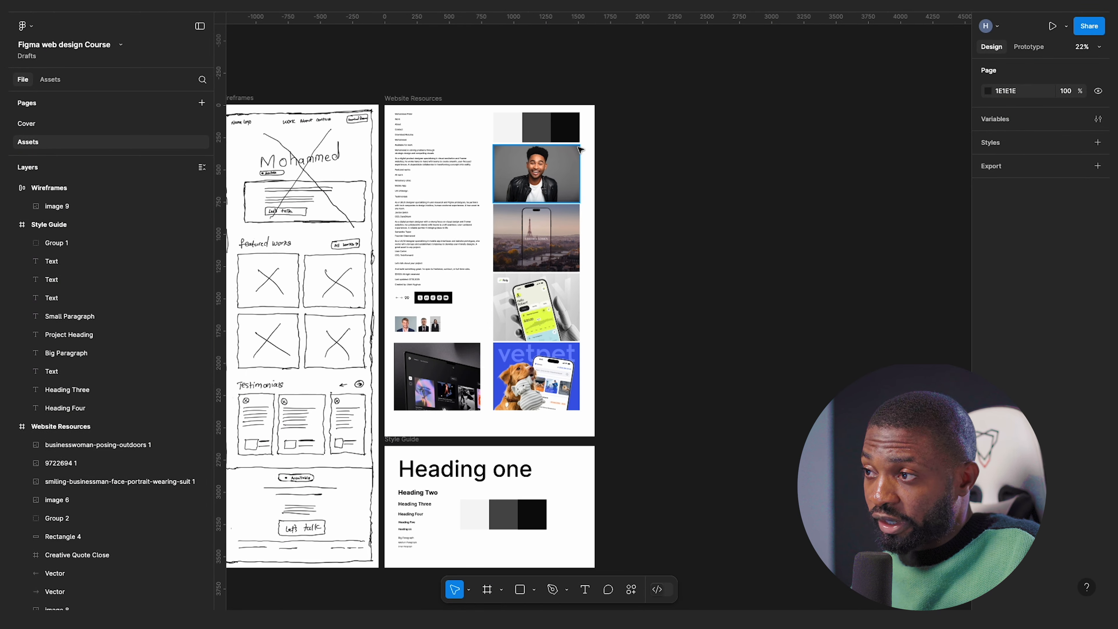
{"action": "left_click", "coordinate": [487, 590]}
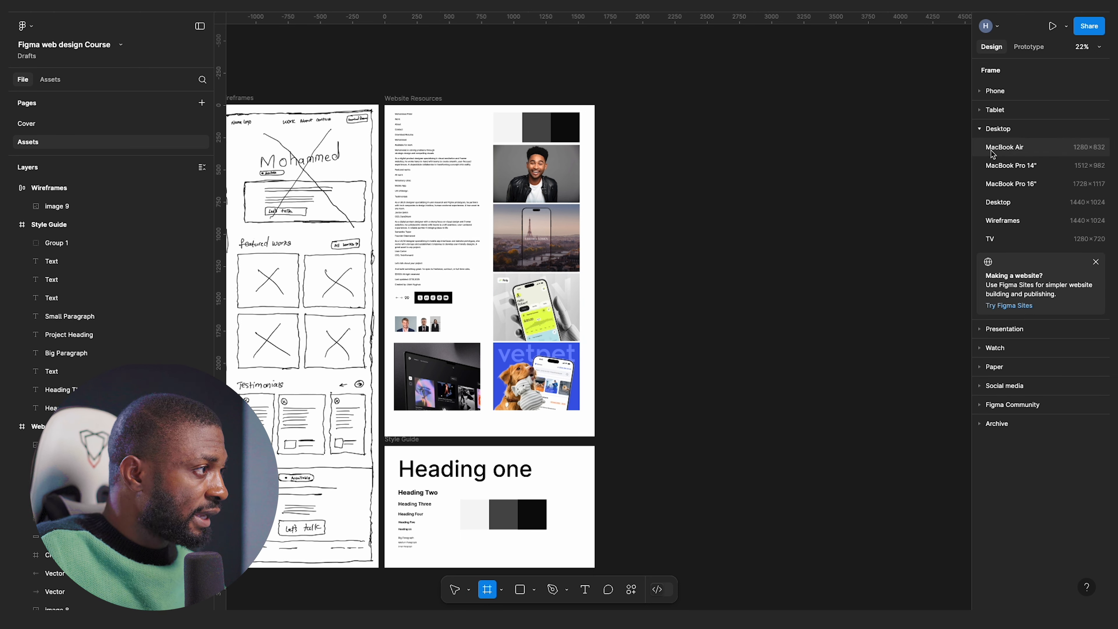
{"action": "left_click", "coordinate": [980, 92]}
{"action": "left_click", "coordinate": [980, 92]}
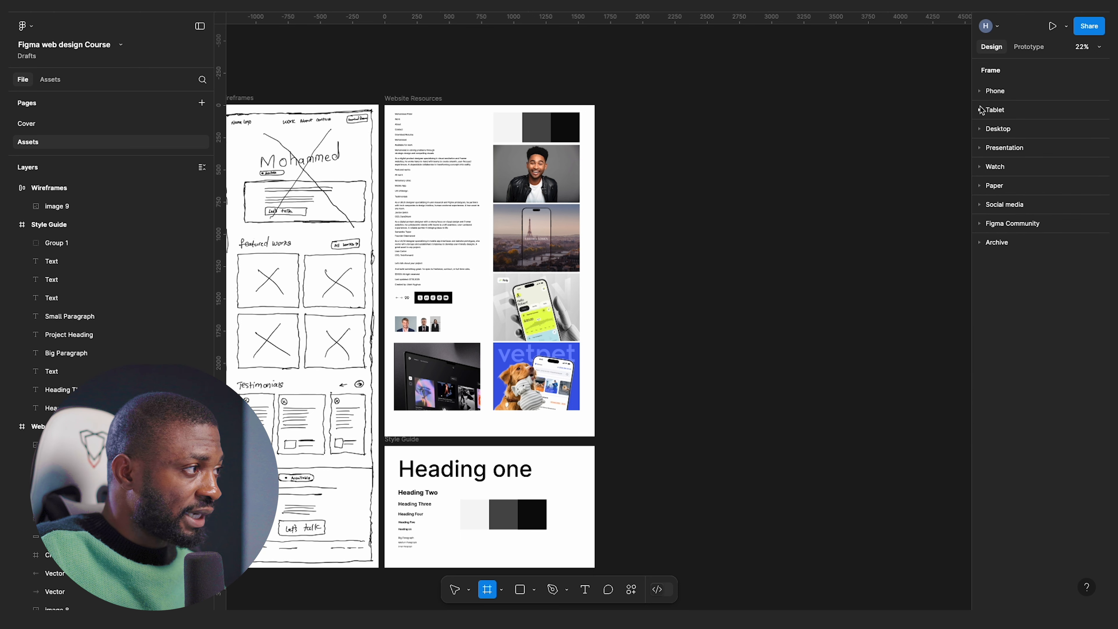
{"action": "left_click", "coordinate": [981, 129]}
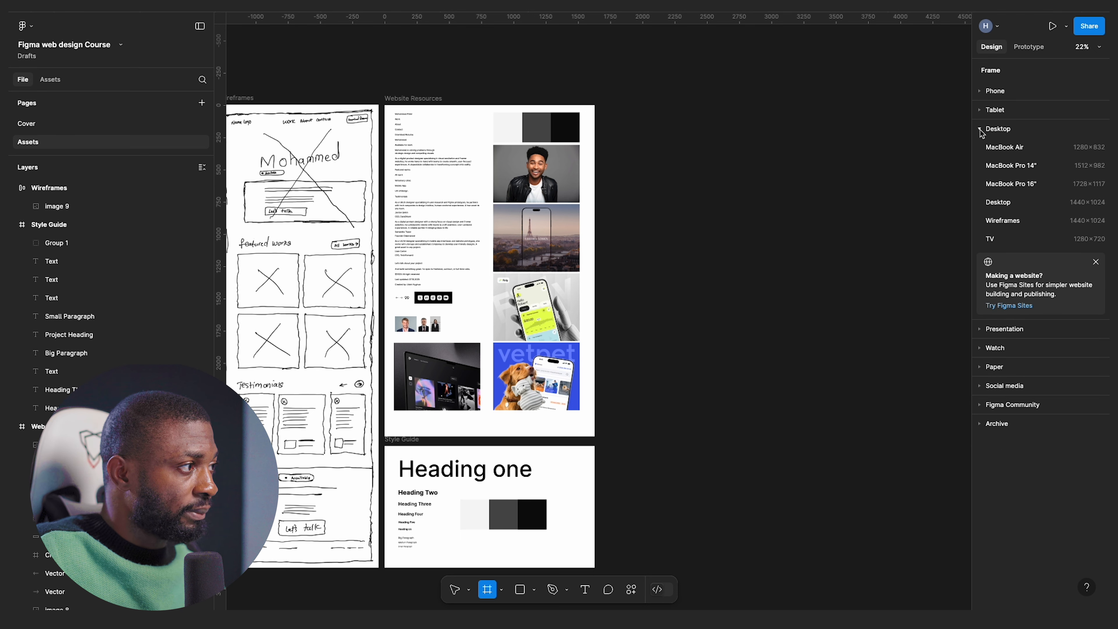
{"action": "left_click", "coordinate": [1008, 203]}
{"action": "left_click_drag", "start_coordinate": [699, 267], "coordinate": [695, 139]}
{"action": "scroll", "coordinate": [773, 90], "scroll_direction": "up", "scroll_amount": 5}
{"action": "scroll", "coordinate": [836, 99], "scroll_direction": "right", "scroll_amount": 2}
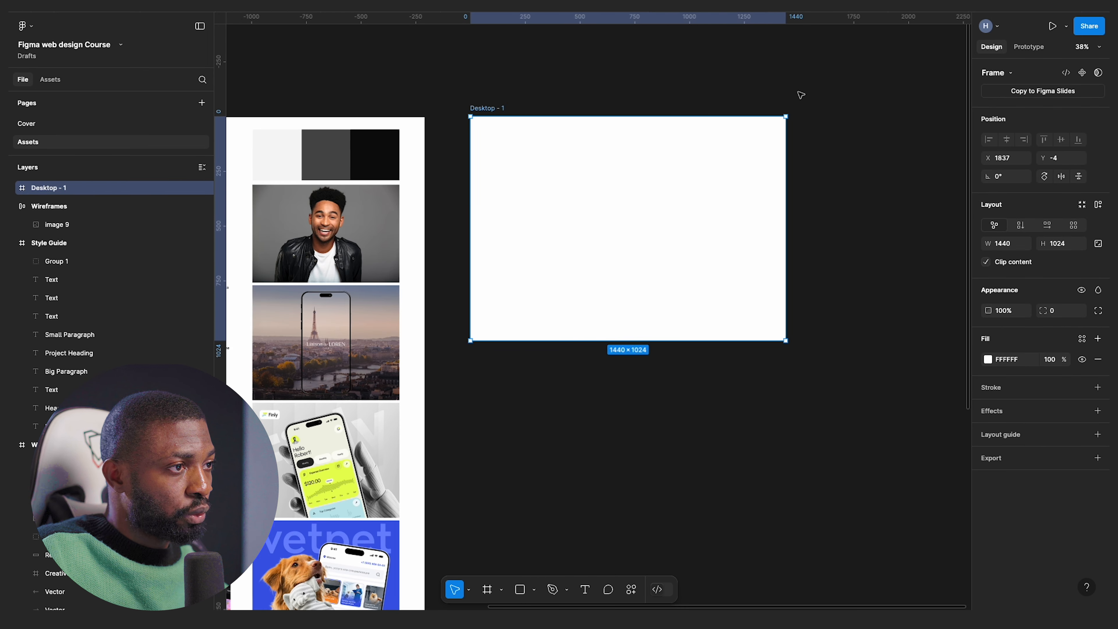
{"action": "scroll", "coordinate": [783, 89], "scroll_direction": "up", "scroll_amount": 1}
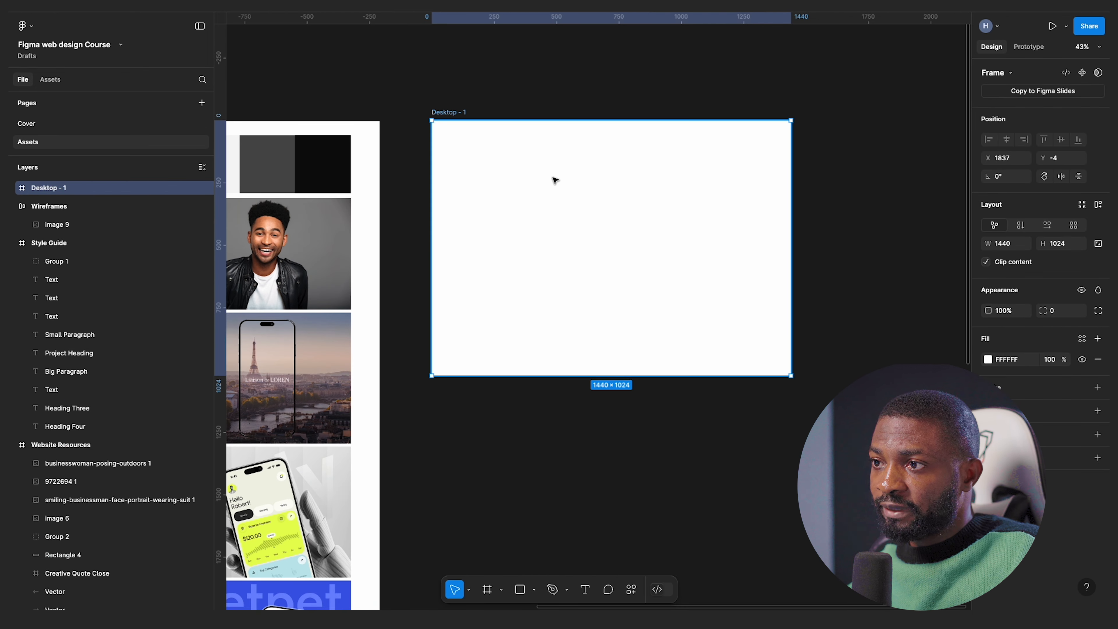
- Rename the new desktop frame as Portfolio Homepage and move it to X 1966, Y 0
{"action": "double_click", "coordinate": [96, 188]}
{"action": "type", "text": "Hom"}
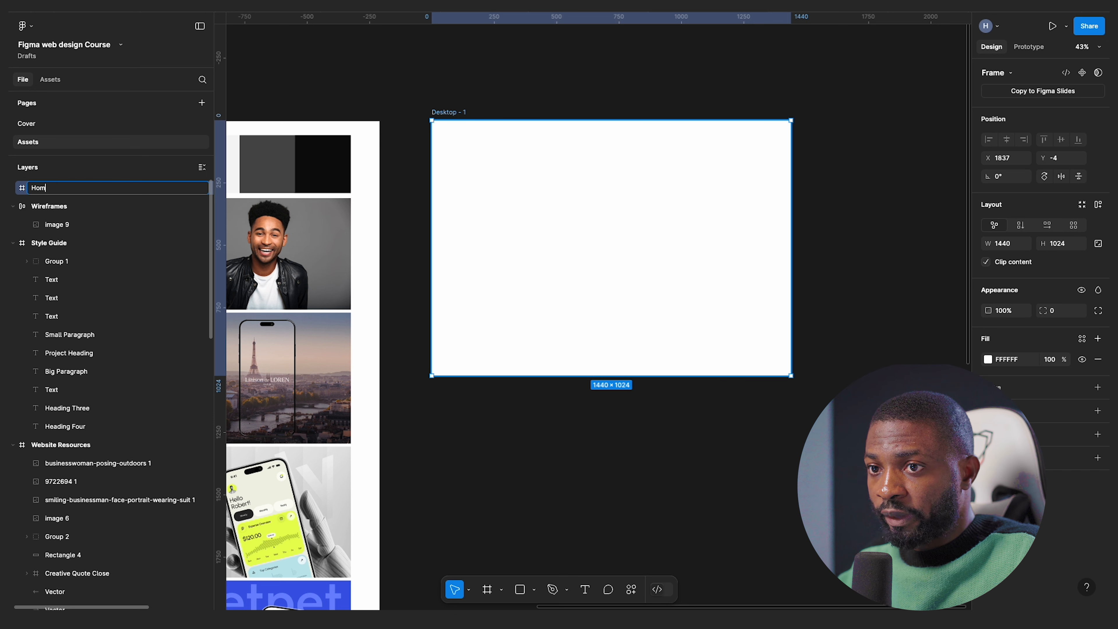
{"action": "type", "text": "page"}
{"action": "key", "text": "BackSpace"}
{"action": "key", "text": "BackSpace"}
{"action": "key", "text": "BackSpace"}
{"action": "key", "text": "BackSpace"}
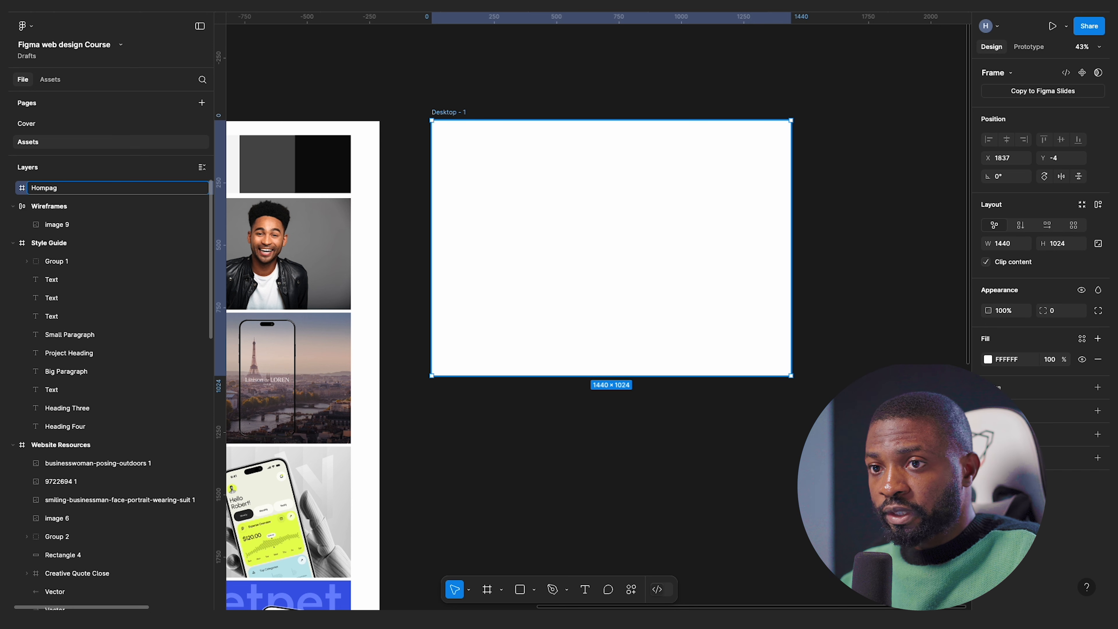
{"action": "key", "text": "BackSpace"}
{"action": "key", "text": "BackSpace"}
{"action": "key", "text": "BackSpace"}
{"action": "type", "text": "Por"}
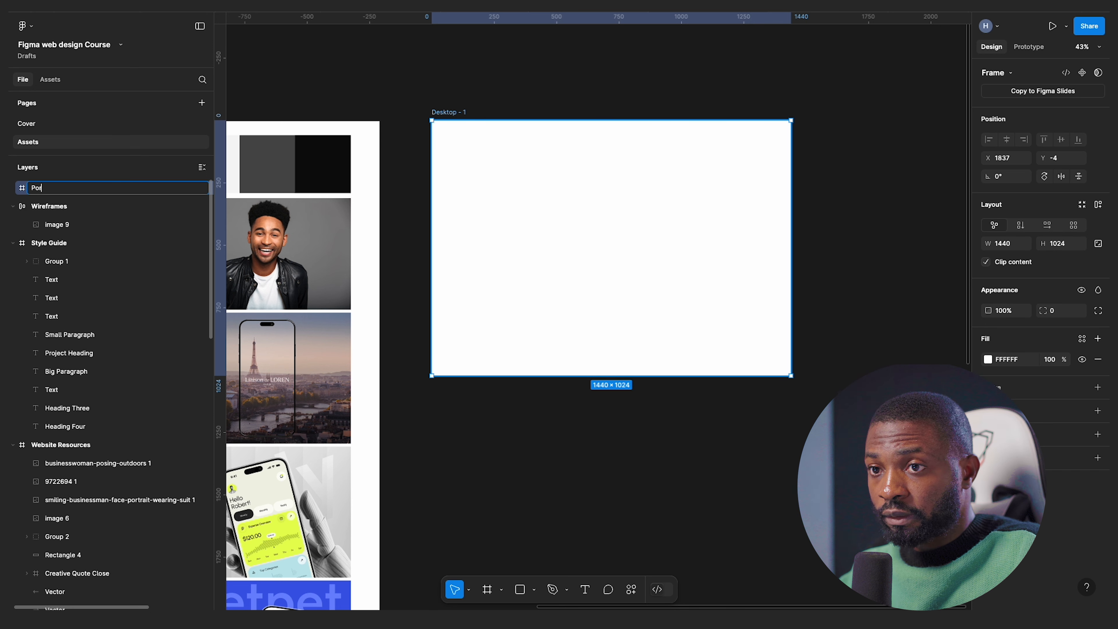
{"action": "type", "text": "tfolio"}
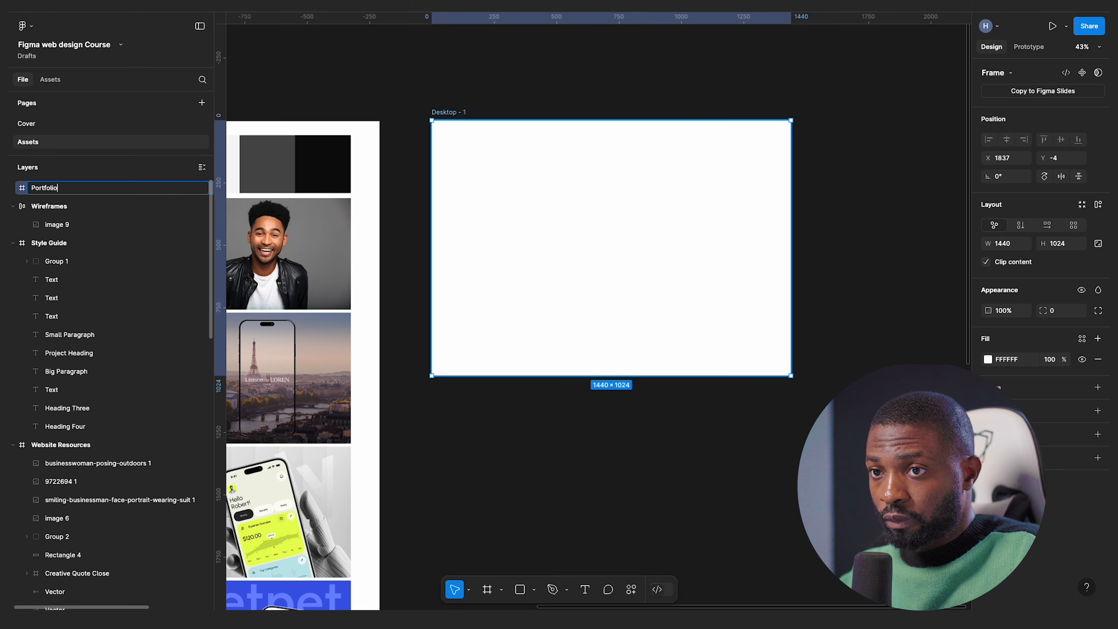
{"action": "type", "text": " Homepage"}
{"action": "key", "text": "Return"}
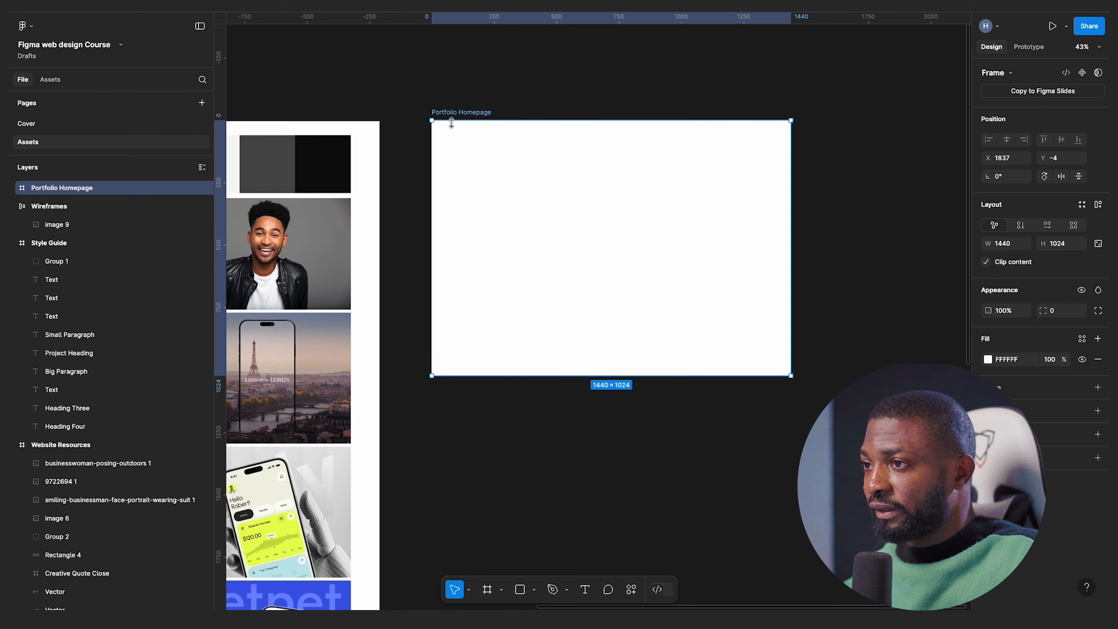
{"action": "left_click_drag", "start_coordinate": [451, 123], "coordinate": [483, 124]}
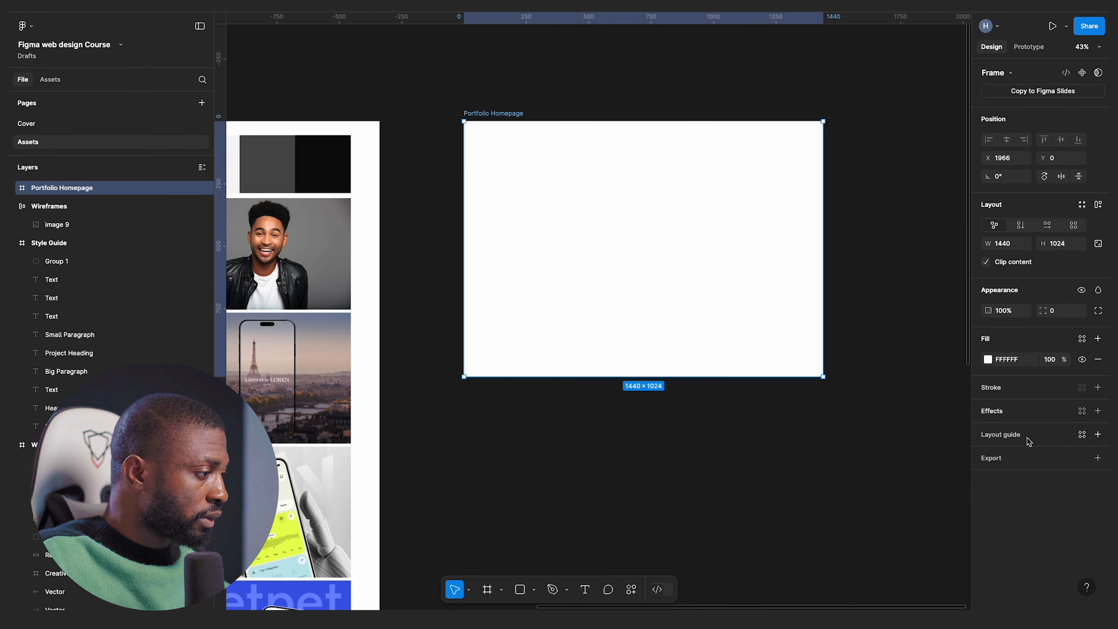
- Add a layout guide to the Portfolio Homepage frame, using columns with a count of 12
{"action": "left_click", "coordinate": [1098, 435]}
{"action": "left_click", "coordinate": [882, 459]}
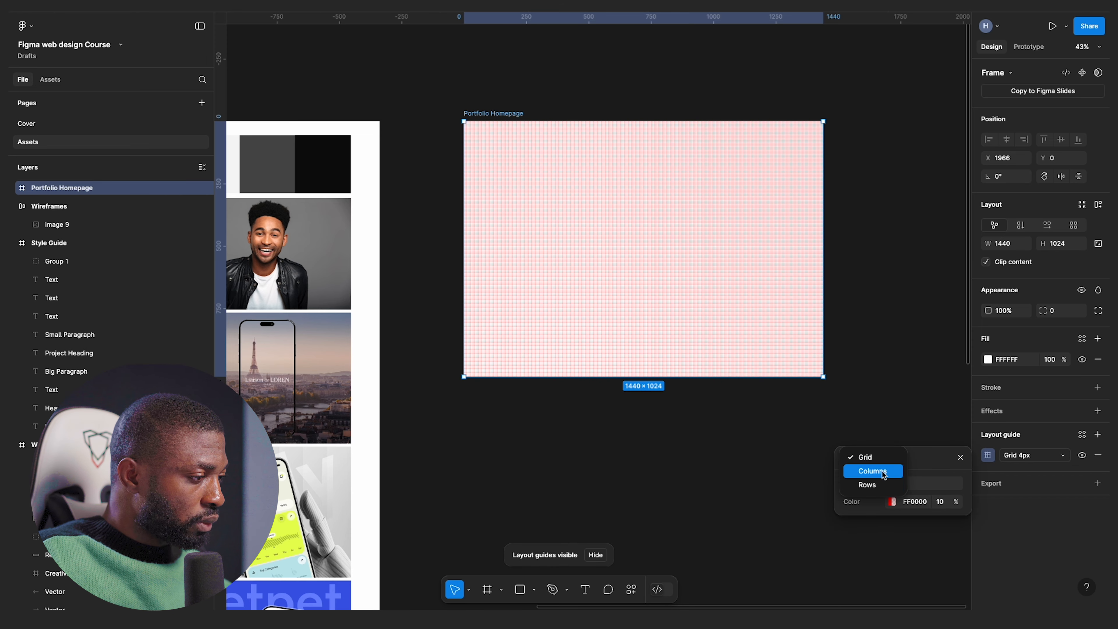
{"action": "left_click", "coordinate": [879, 472]}
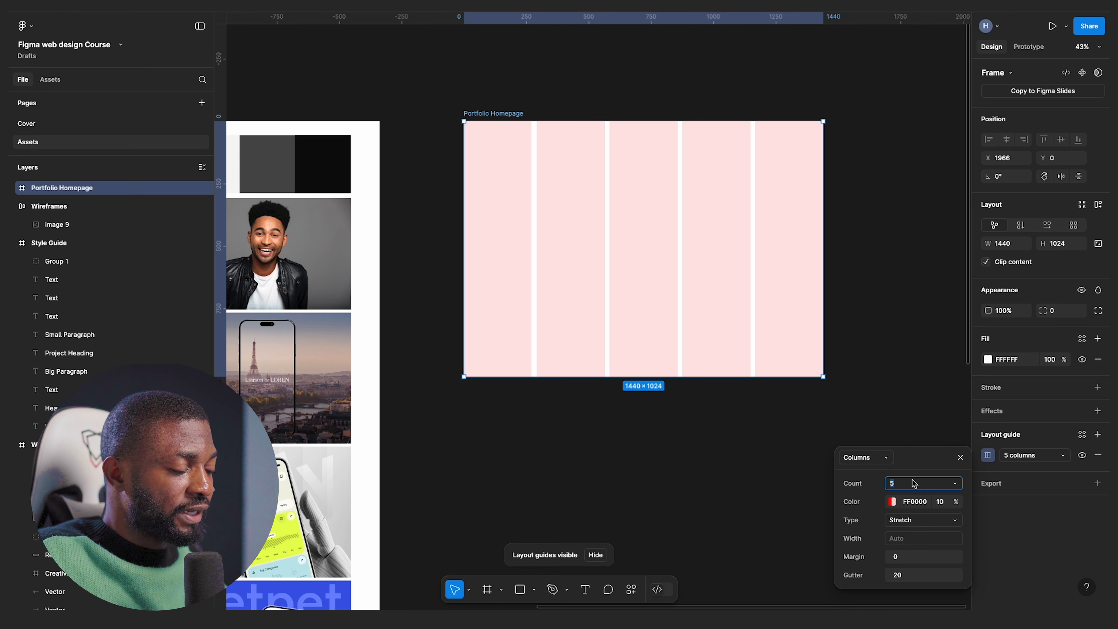
{"action": "type", "text": "12"}
{"action": "key", "text": "Return"}
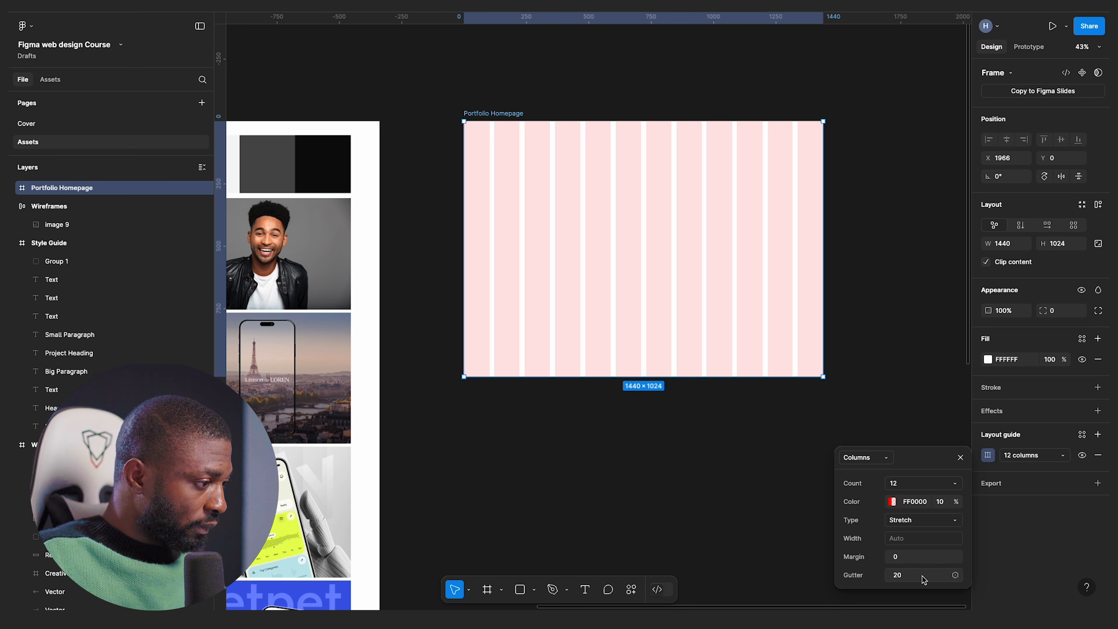
- Keep the column guide's type as Stretch and set its margin to 100
{"action": "left_click", "coordinate": [918, 523]}
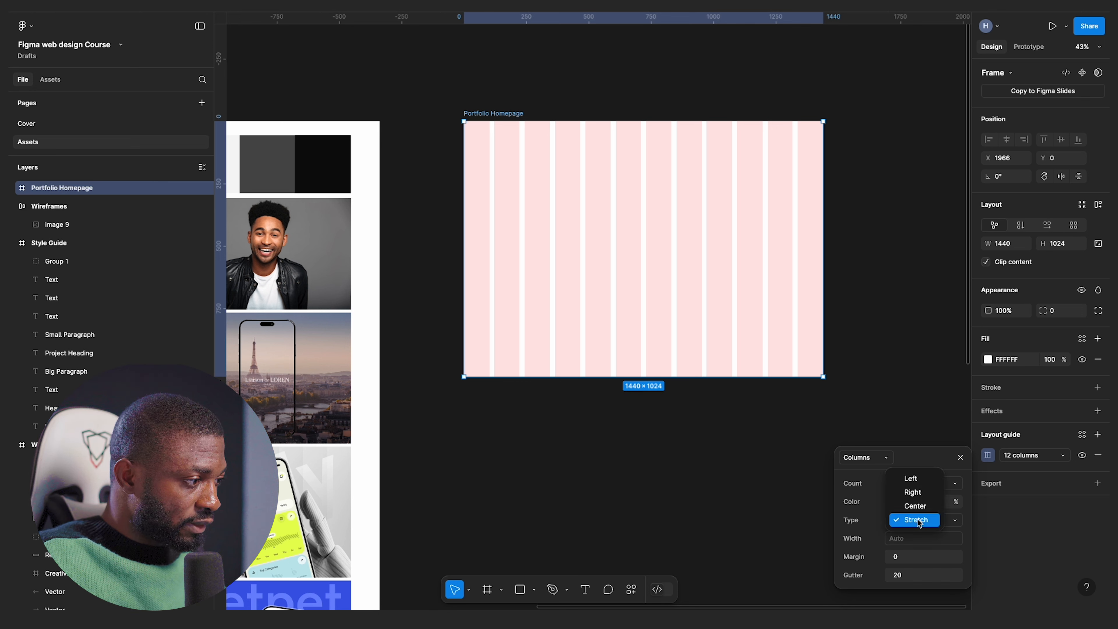
{"action": "left_click", "coordinate": [916, 519]}
{"action": "left_click", "coordinate": [907, 558]}
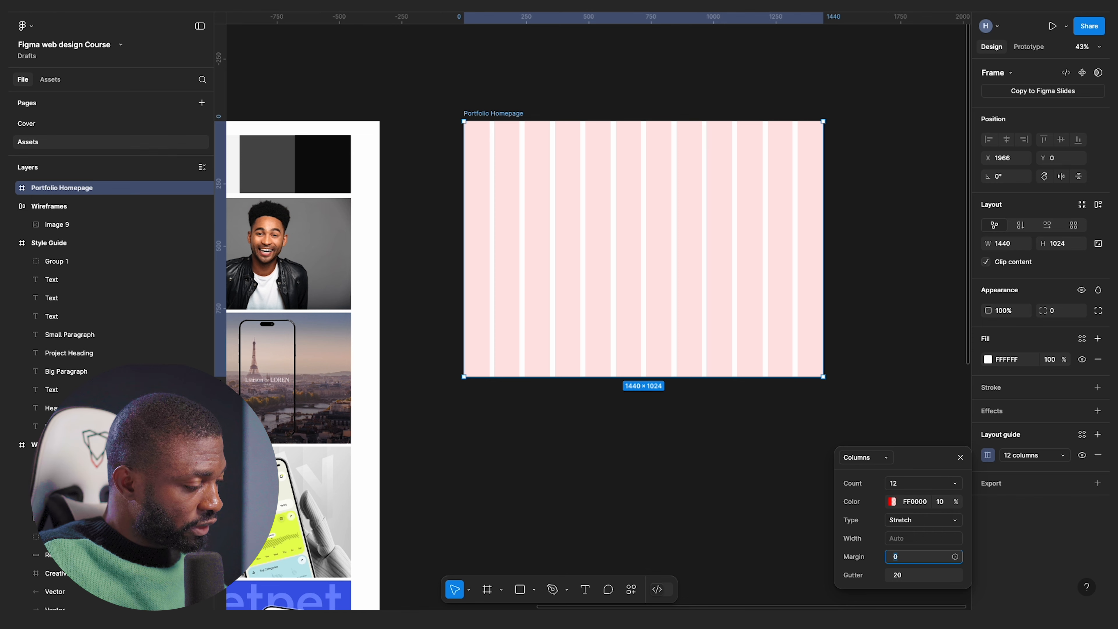
{"action": "type", "text": "100"}
{"action": "key", "text": "Return"}
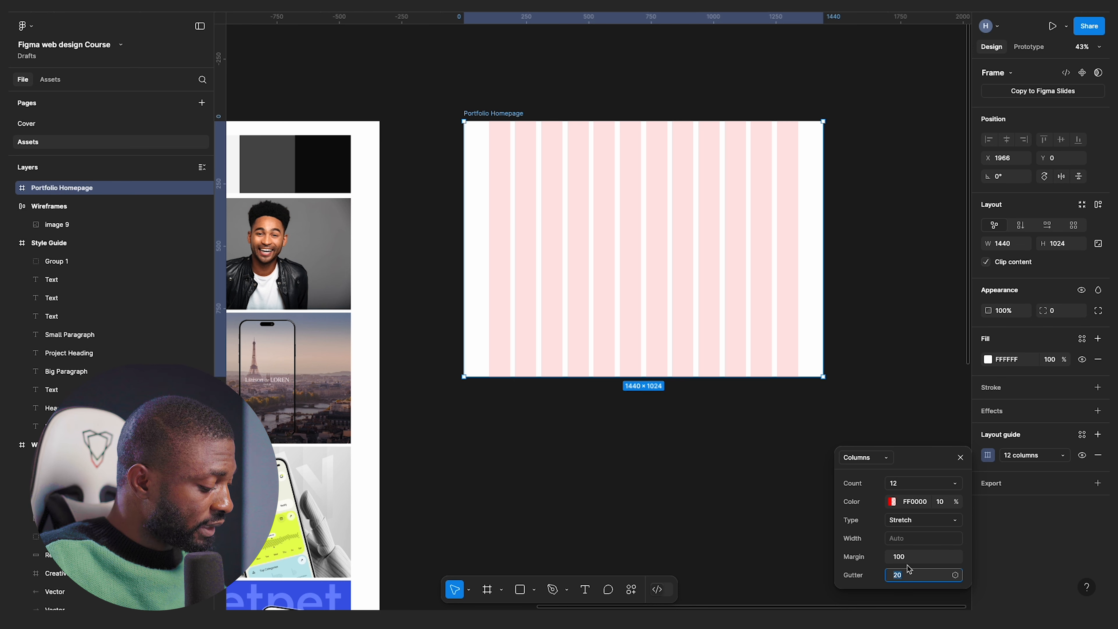
{"action": "left_click", "coordinate": [961, 457]}
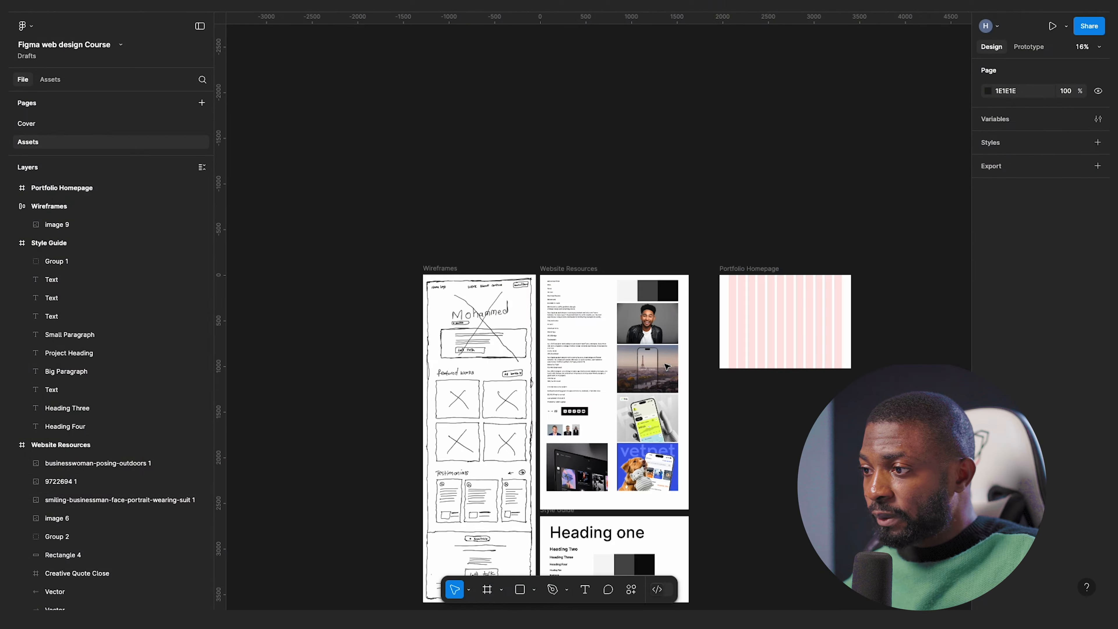
{"action": "scroll", "coordinate": [603, 347], "scroll_direction": "up", "scroll_amount": 5}
{"action": "left_click", "coordinate": [639, 173]}
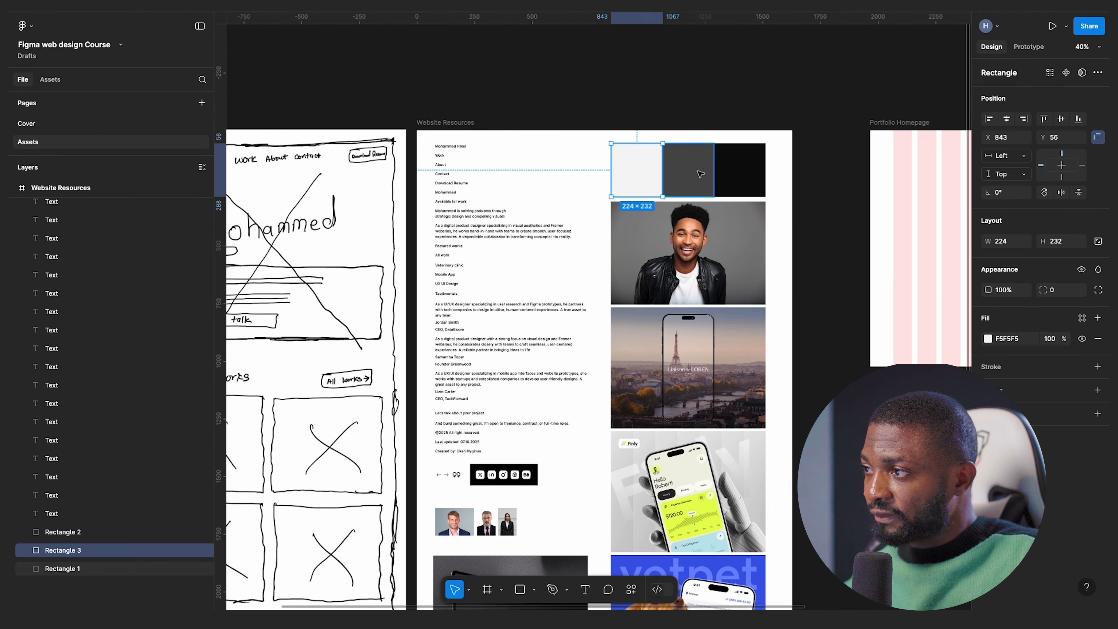
{"action": "left_click", "coordinate": [698, 173], "text": "shift"}
{"action": "left_click", "coordinate": [743, 175], "text": "shift"}
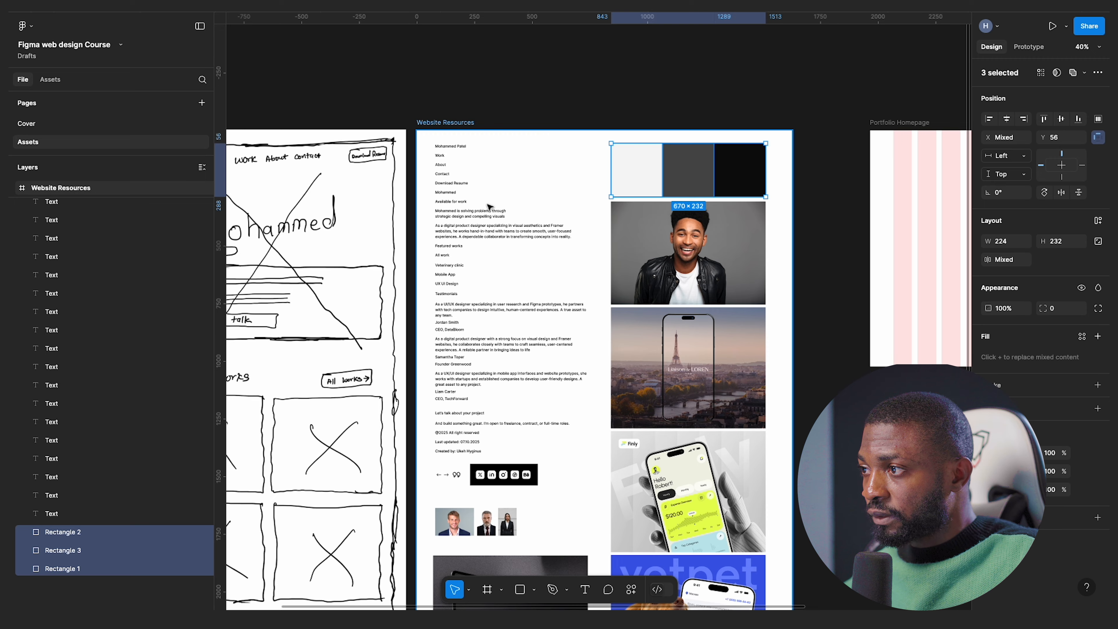
{"action": "scroll", "coordinate": [509, 199], "scroll_direction": "down", "scroll_amount": 5}
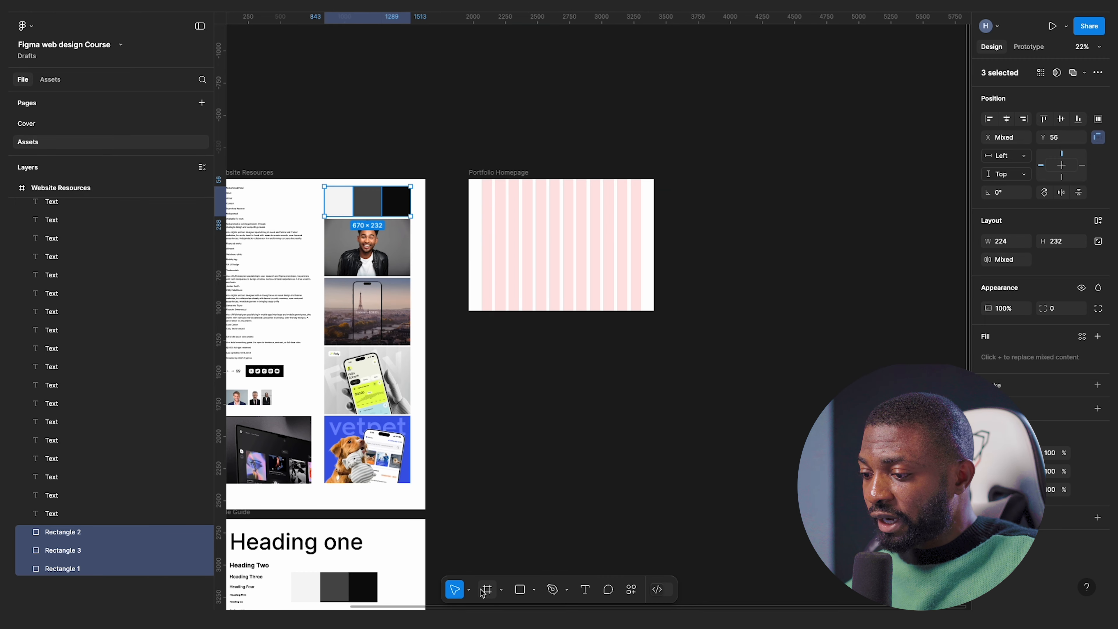
{"action": "left_click", "coordinate": [483, 590]}
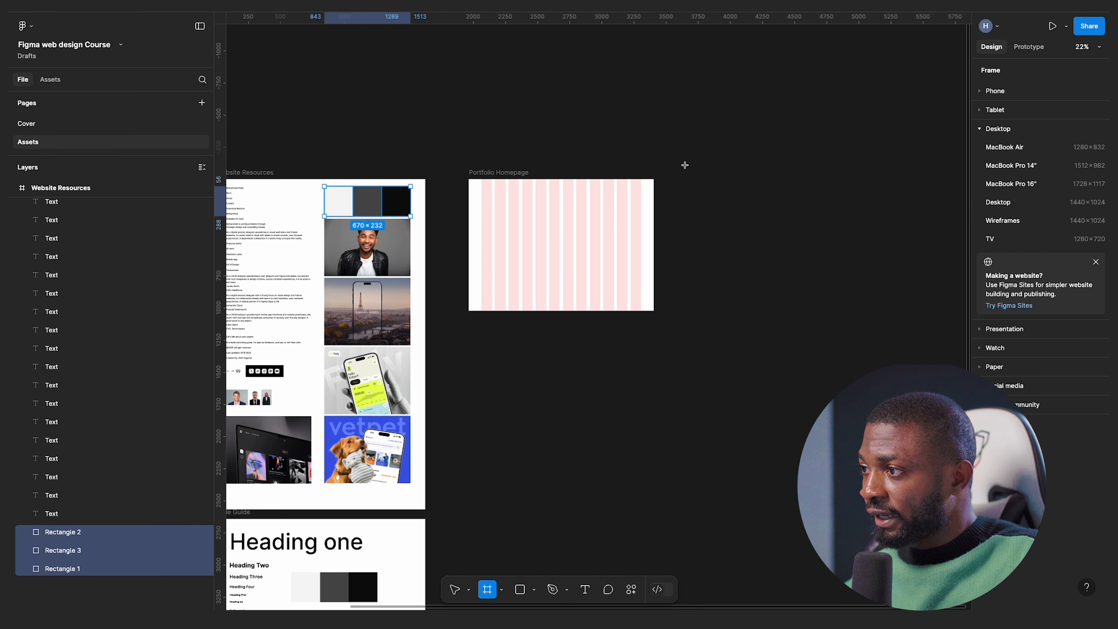
{"action": "left_click", "coordinate": [456, 587]}
{"action": "left_click", "coordinate": [676, 440]}
- Move the Style Guide frame to the far side of the Portfolio Homepage frame, at about X 3619, Y -4
{"action": "scroll", "coordinate": [678, 439], "scroll_direction": "down", "scroll_amount": 7}
{"action": "left_click", "coordinate": [476, 197]}
{"action": "left_click_drag", "start_coordinate": [477, 197], "coordinate": [797, 105]}
{"action": "scroll", "coordinate": [577, 291], "scroll_direction": "down", "scroll_amount": 10}
{"action": "left_click_drag", "start_coordinate": [637, 241], "coordinate": [666, 216]}
{"action": "key", "text": "shift+2"}
{"action": "left_click", "coordinate": [657, 380]}
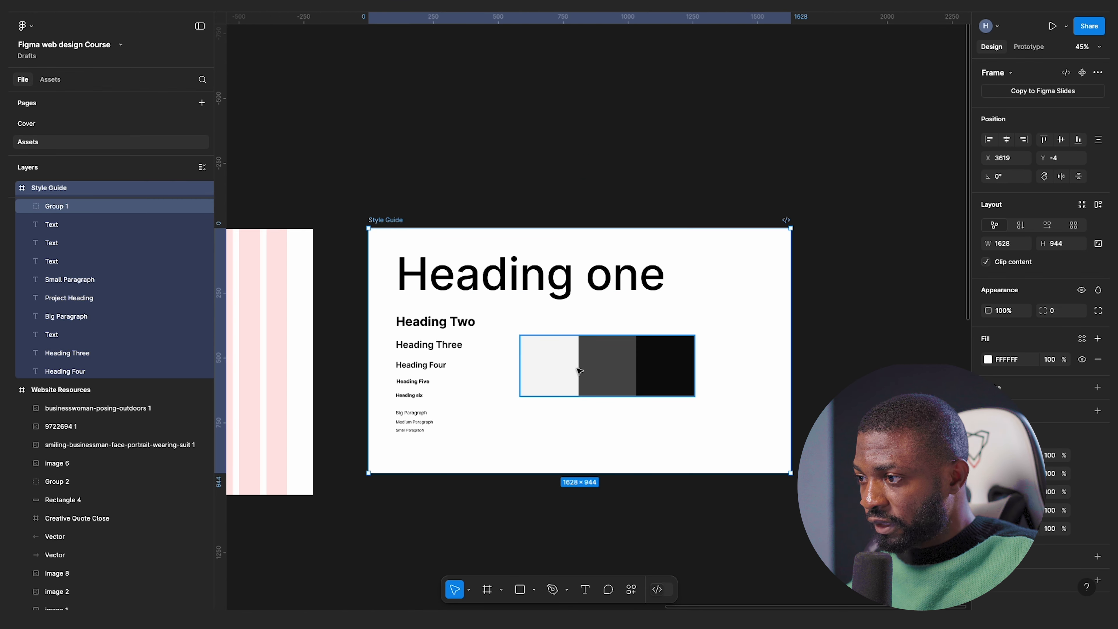
- Ungroup the three color swatches in the Style Guide frame
{"action": "right_click", "coordinate": [577, 372]}
{"action": "left_click", "coordinate": [614, 368]}
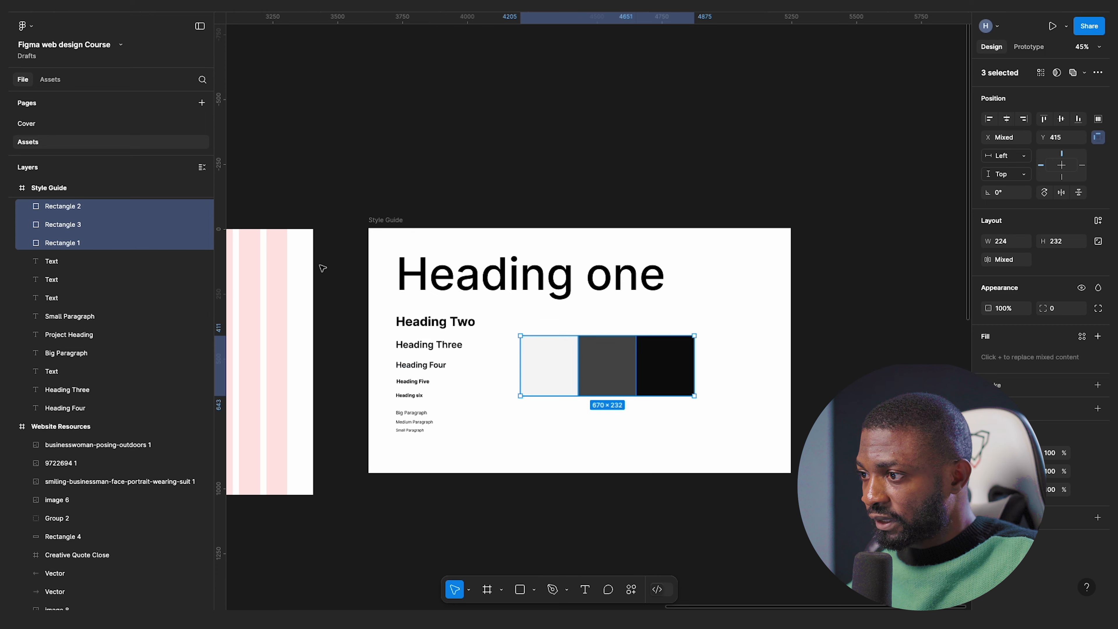
{"action": "left_click", "coordinate": [624, 432]}
- Examine the fill colors of the light, grey and black swatches in the Style Guide frame one by one
{"action": "scroll", "coordinate": [623, 432], "scroll_direction": "up", "scroll_amount": 3}
{"action": "left_click", "coordinate": [556, 345]}
{"action": "left_click", "coordinate": [621, 347]}
{"action": "left_click", "coordinate": [711, 346]}
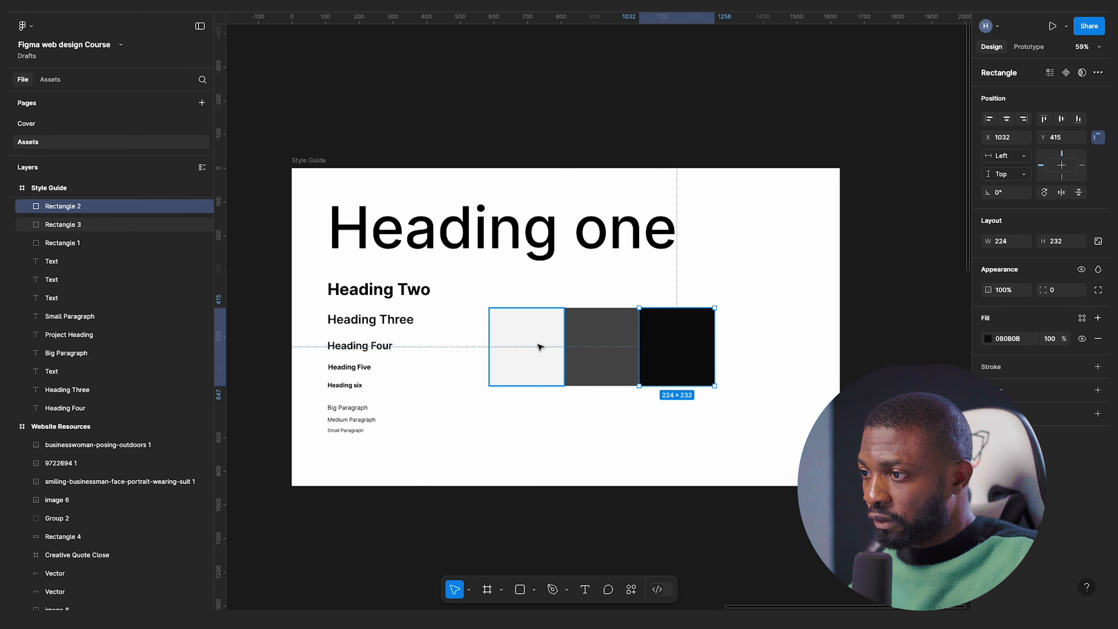
{"action": "left_click", "coordinate": [539, 347]}
{"action": "scroll", "coordinate": [755, 314], "scroll_direction": "down", "scroll_amount": 5}
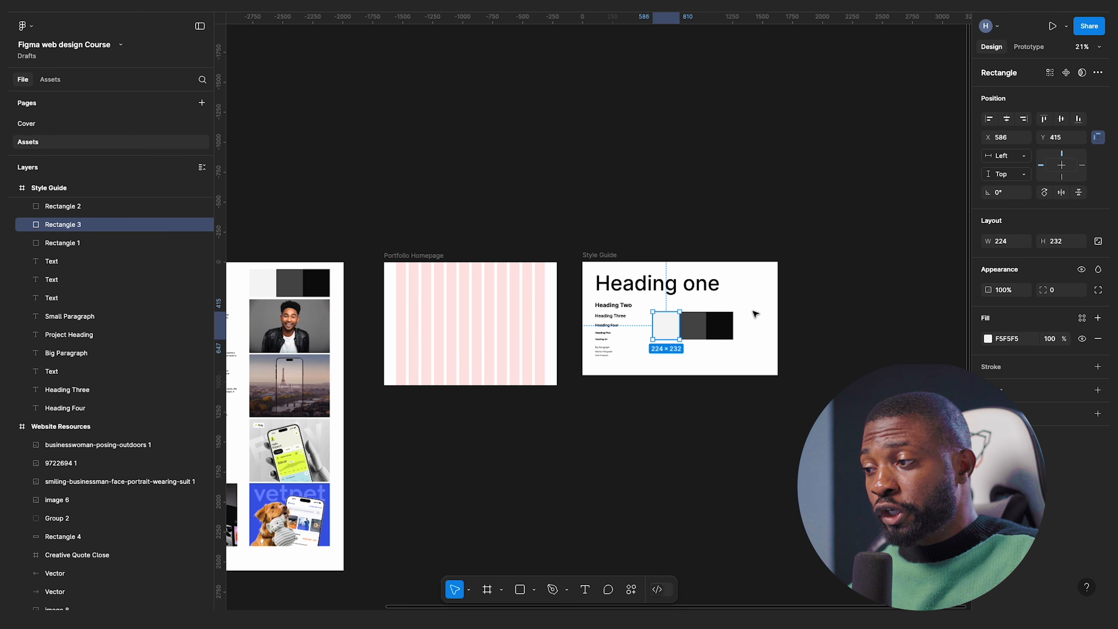
{"action": "scroll", "coordinate": [755, 314], "scroll_direction": "up", "scroll_amount": 3}
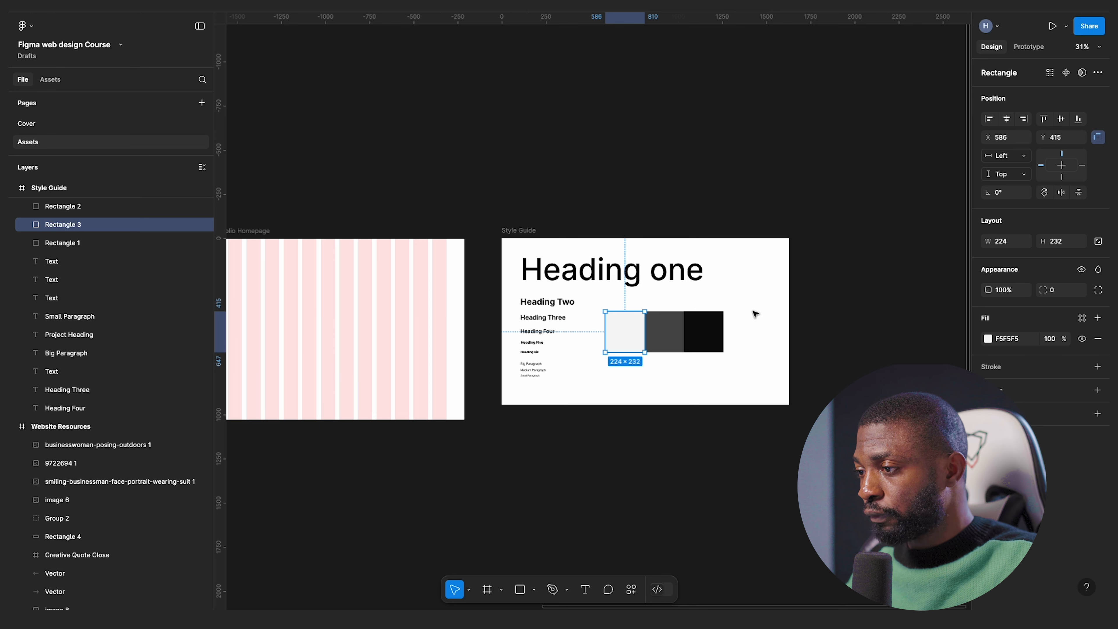
{"action": "scroll", "coordinate": [755, 314], "scroll_direction": "up", "scroll_amount": 5}
{"action": "left_click", "coordinate": [714, 333]}
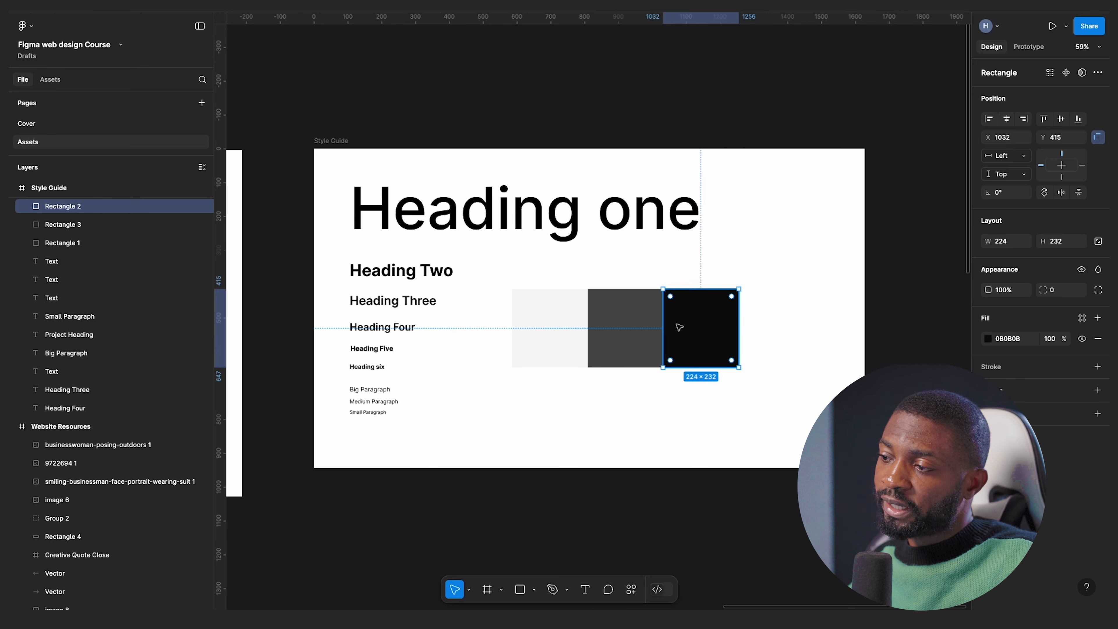
{"action": "left_click", "coordinate": [625, 330]}
{"action": "left_click", "coordinate": [558, 333]}
{"action": "left_click", "coordinate": [716, 335]}
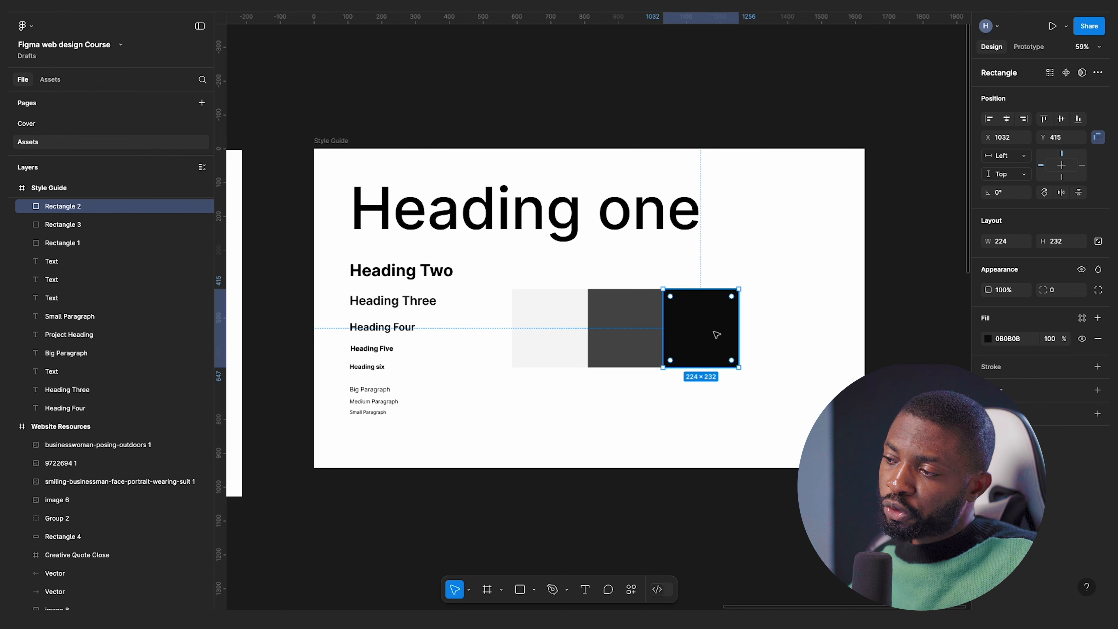
{"action": "left_click", "coordinate": [638, 333]}
{"action": "left_click", "coordinate": [528, 323]}
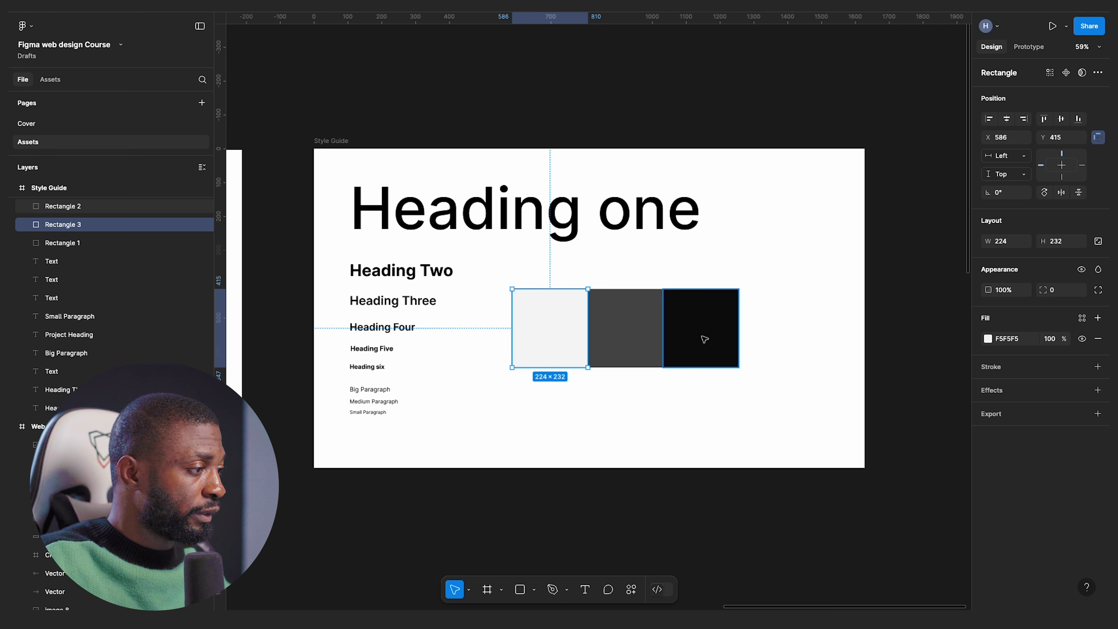
- Create a color style named Colors/Black from the black swatch's fill and expand the Colors group in the page's styles
{"action": "left_click", "coordinate": [704, 338]}
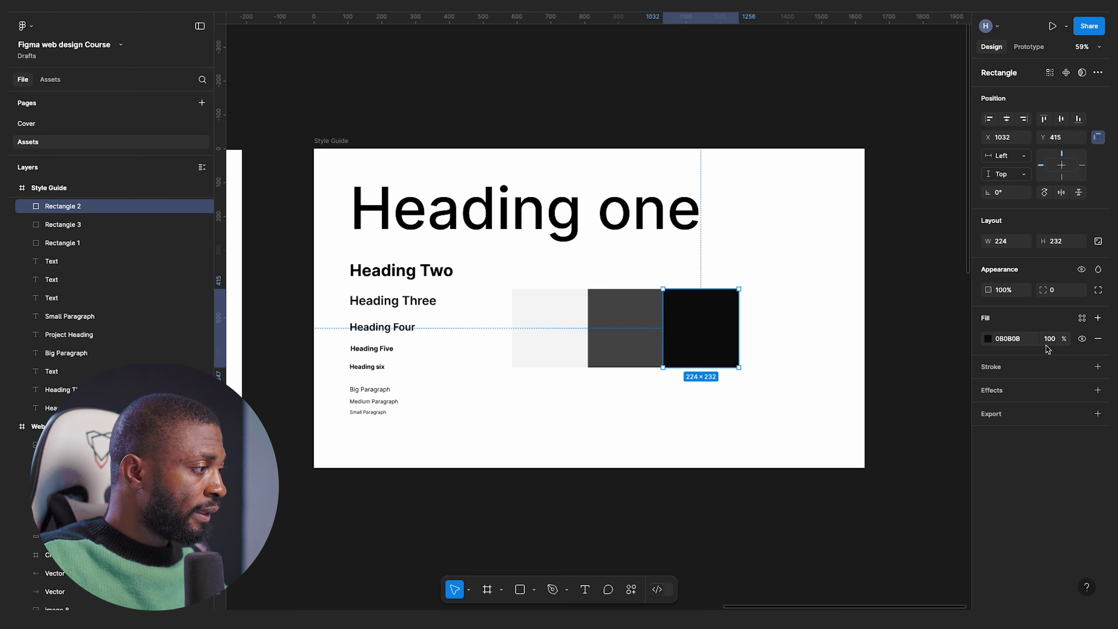
{"action": "left_click", "coordinate": [1083, 319]}
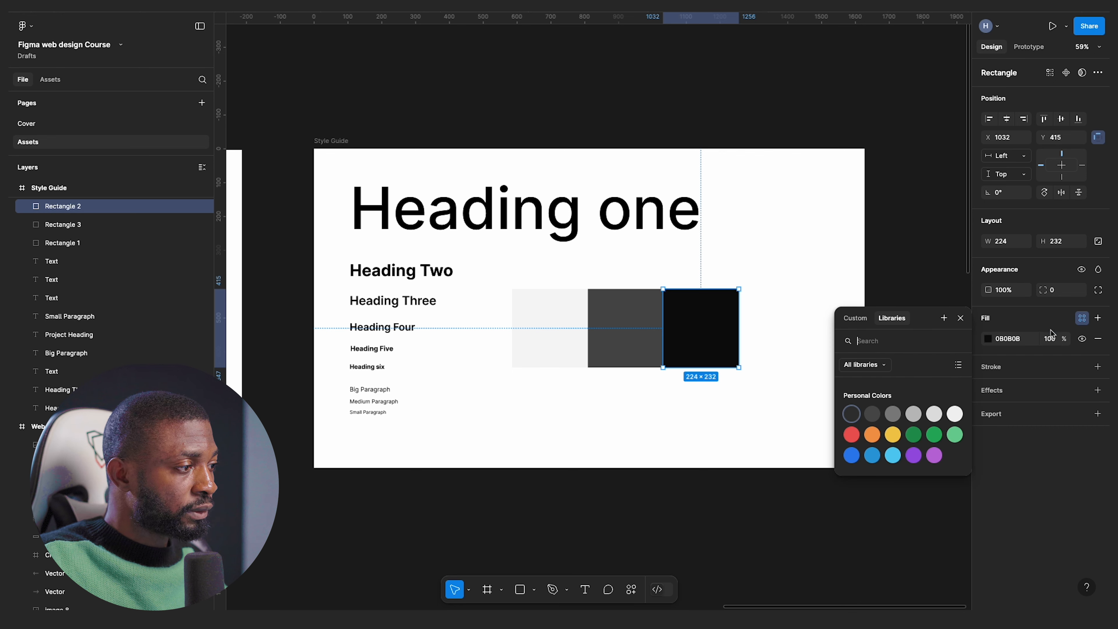
{"action": "left_click", "coordinate": [944, 319]}
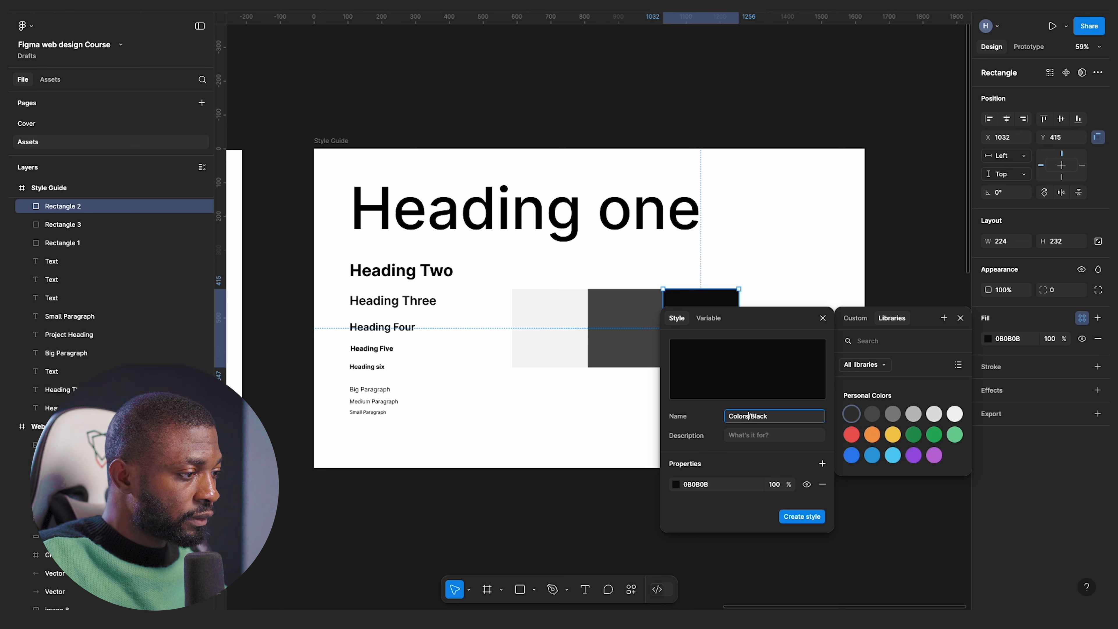
{"action": "left_click", "coordinate": [802, 516]}
{"action": "left_click", "coordinate": [813, 384]}
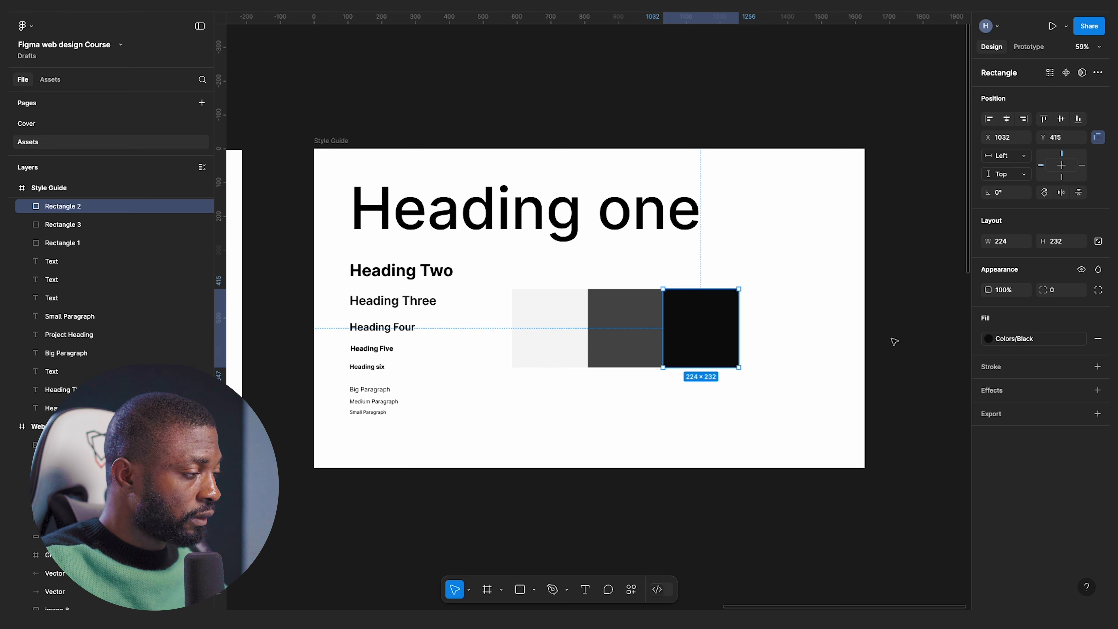
{"action": "left_click", "coordinate": [909, 317]}
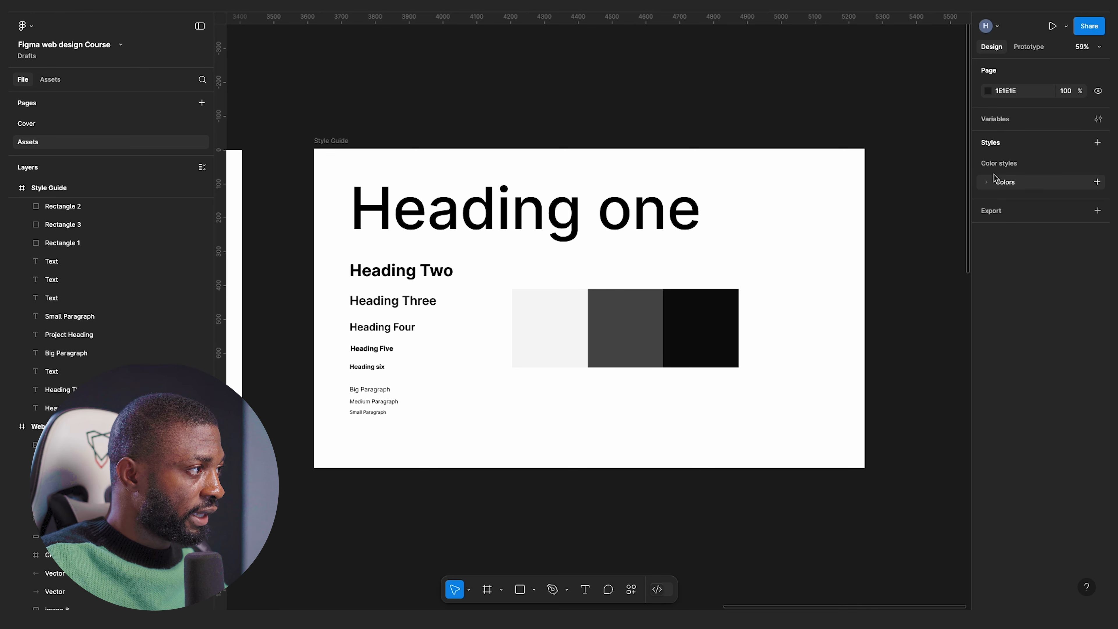
{"action": "left_click", "coordinate": [990, 184]}
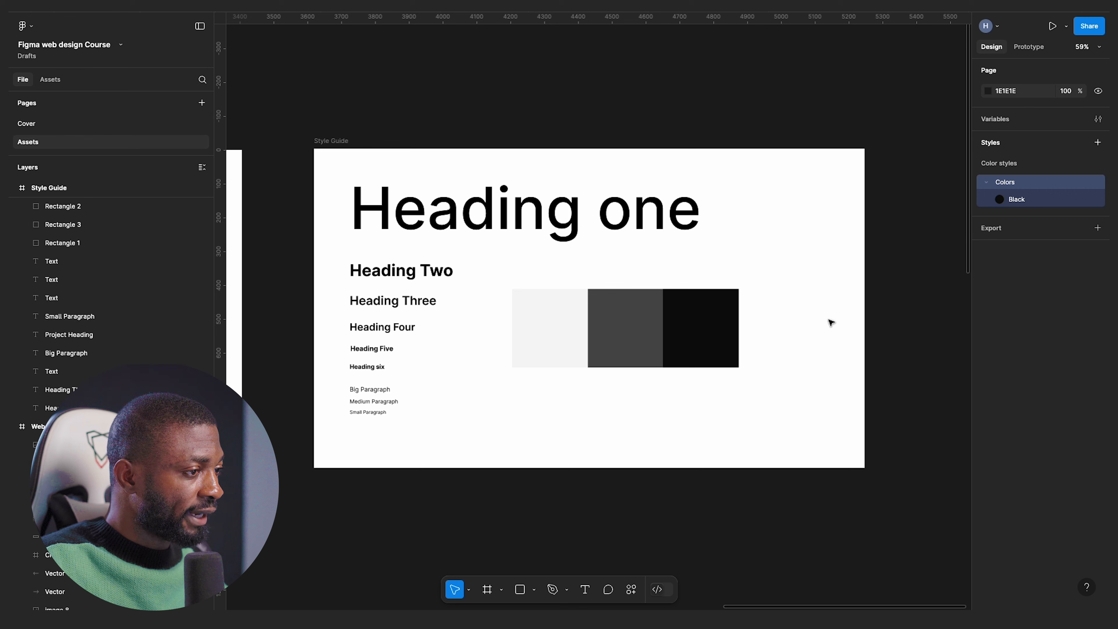
- Create a color style named Colors/Grey from the fill of the middle, dark grey swatch
{"action": "left_click", "coordinate": [590, 306]}
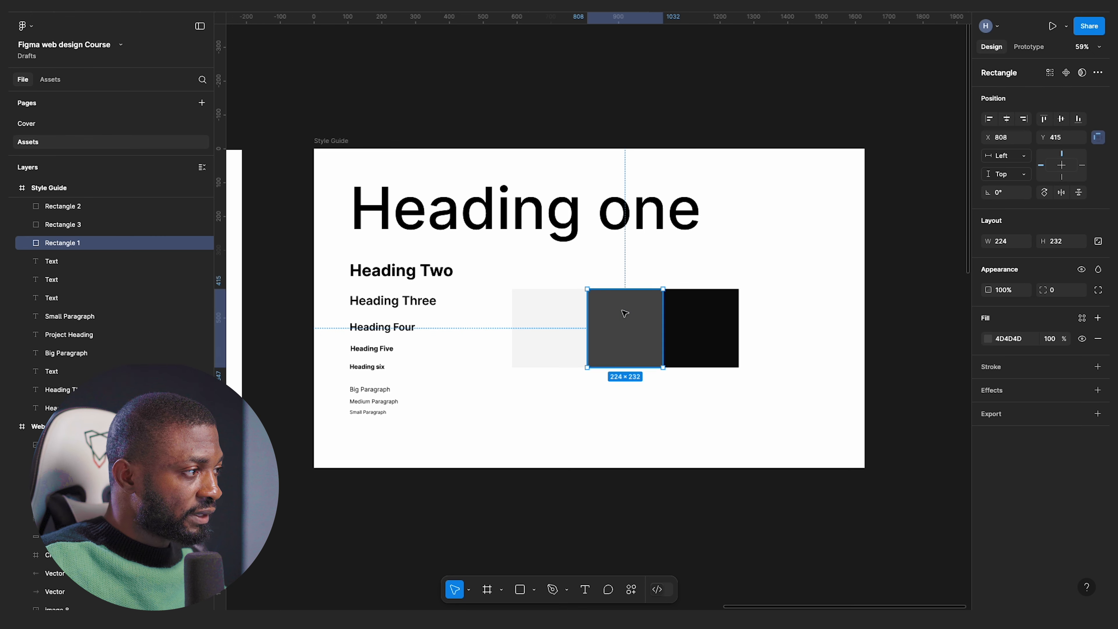
{"action": "left_click", "coordinate": [1083, 321]}
{"action": "left_click", "coordinate": [943, 317]}
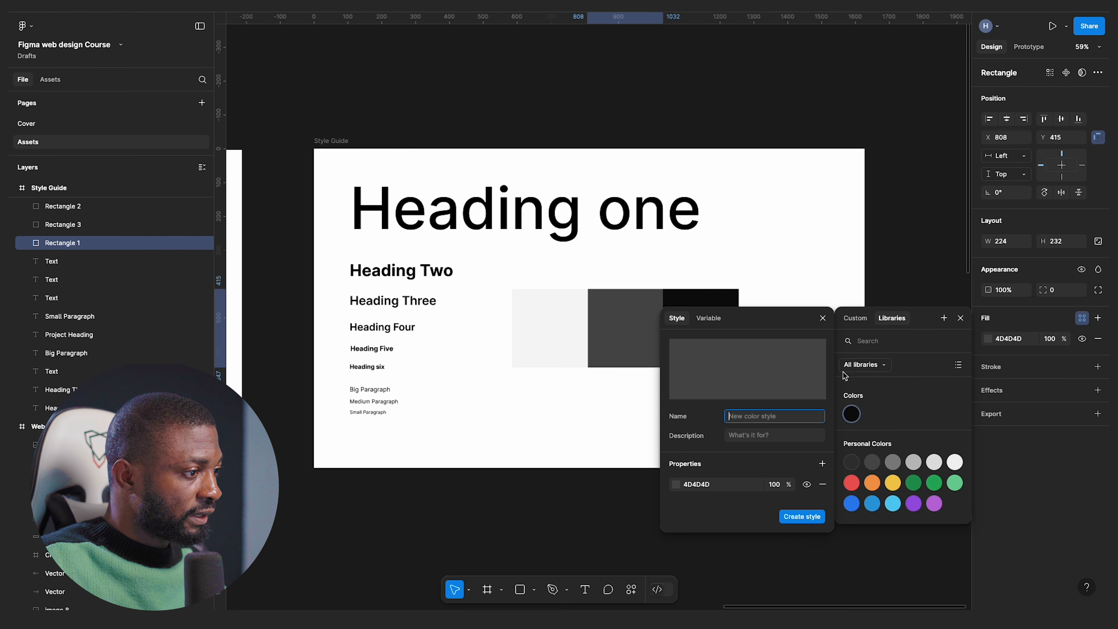
{"action": "type", "text": "Colors/Grey"}
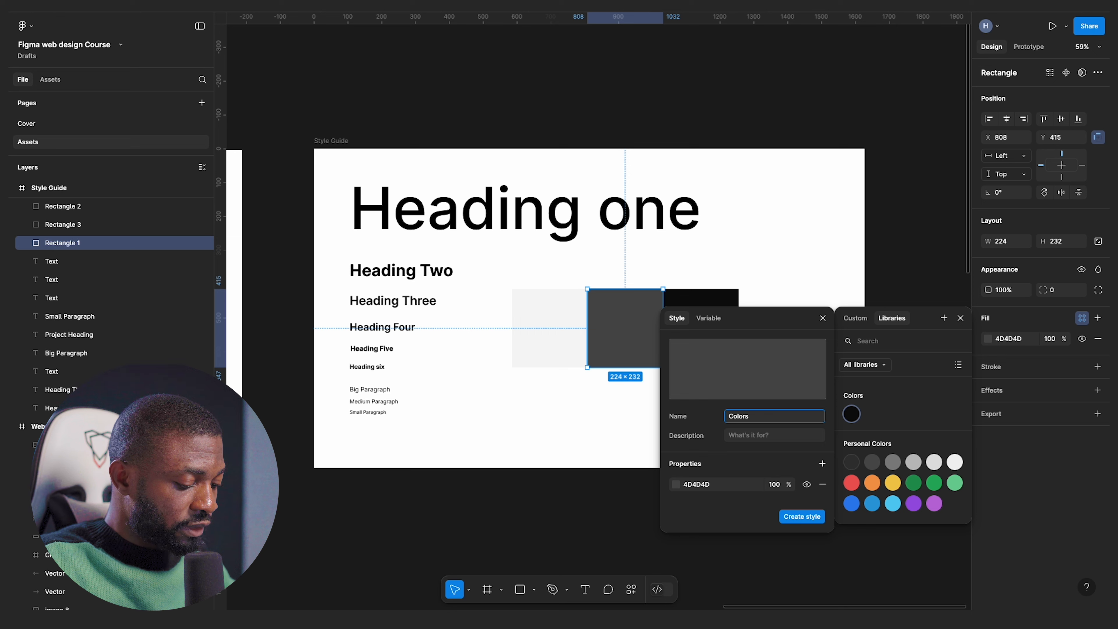
{"action": "left_click", "coordinate": [807, 517]}
{"action": "left_click", "coordinate": [939, 250]}
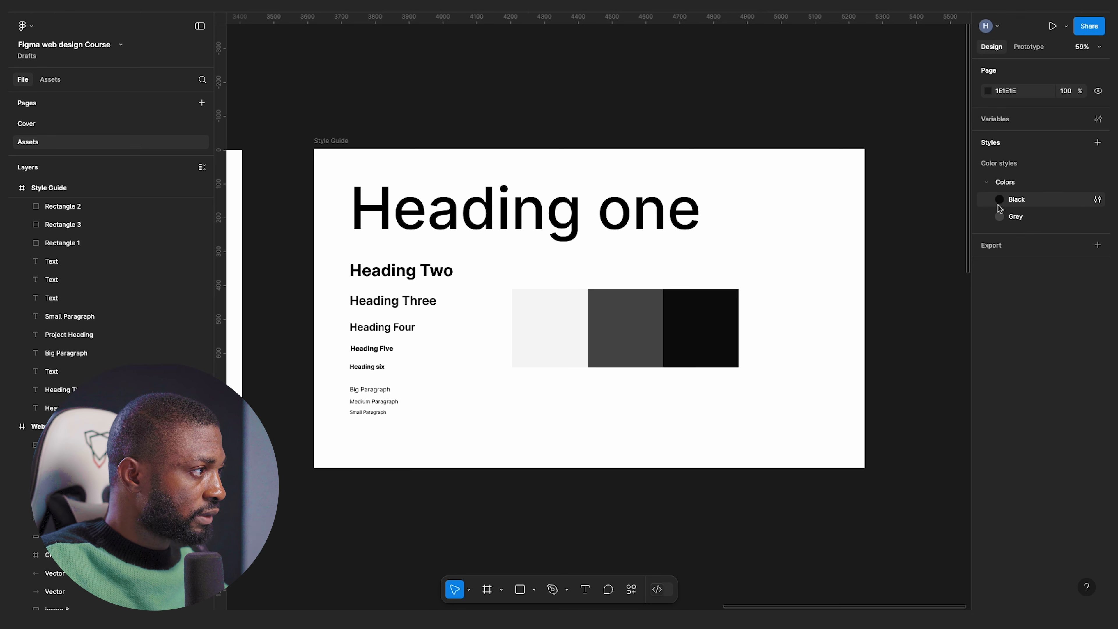
- Create a color style named Colors/Light Grey from the fill of the lightest swatch
{"action": "left_click", "coordinate": [550, 335]}
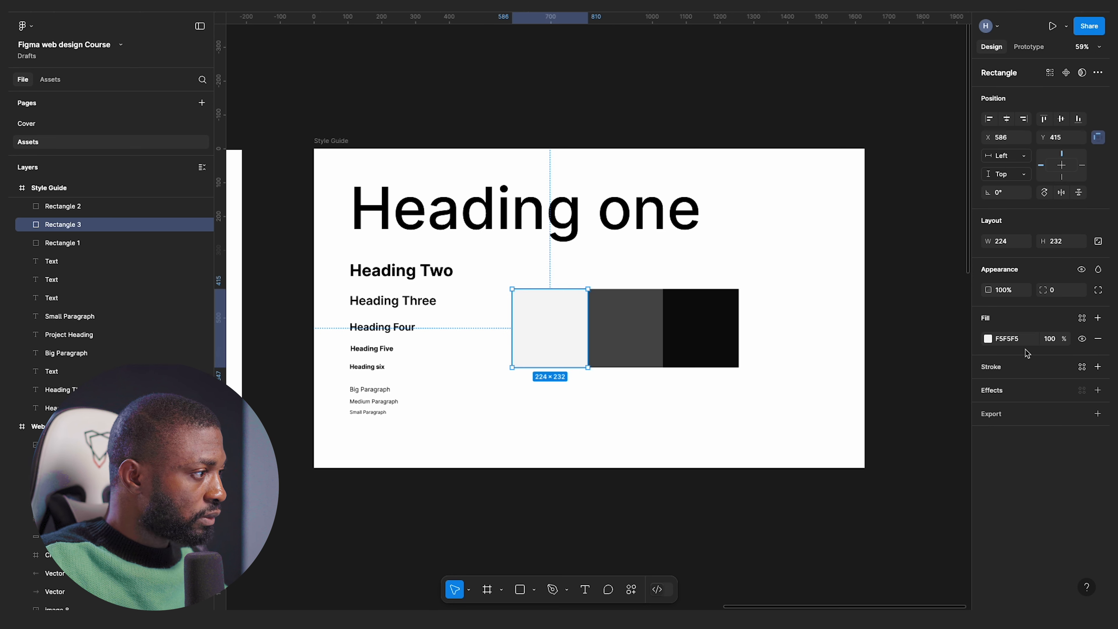
{"action": "left_click", "coordinate": [1082, 318]}
{"action": "left_click", "coordinate": [943, 319]}
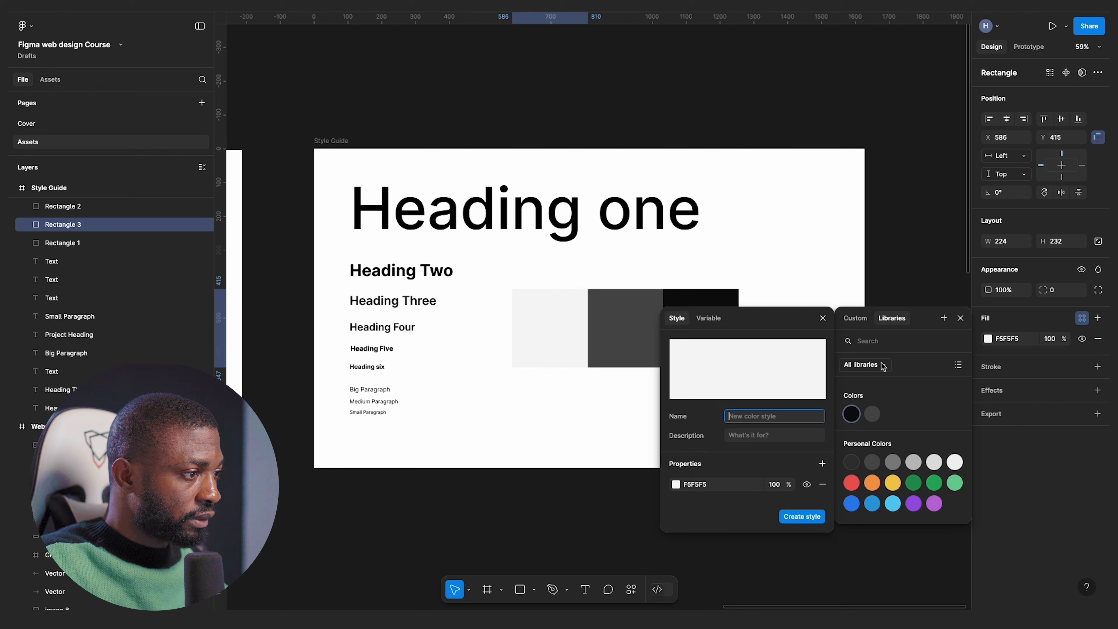
{"action": "type", "text": "Colors/Light Gr"}
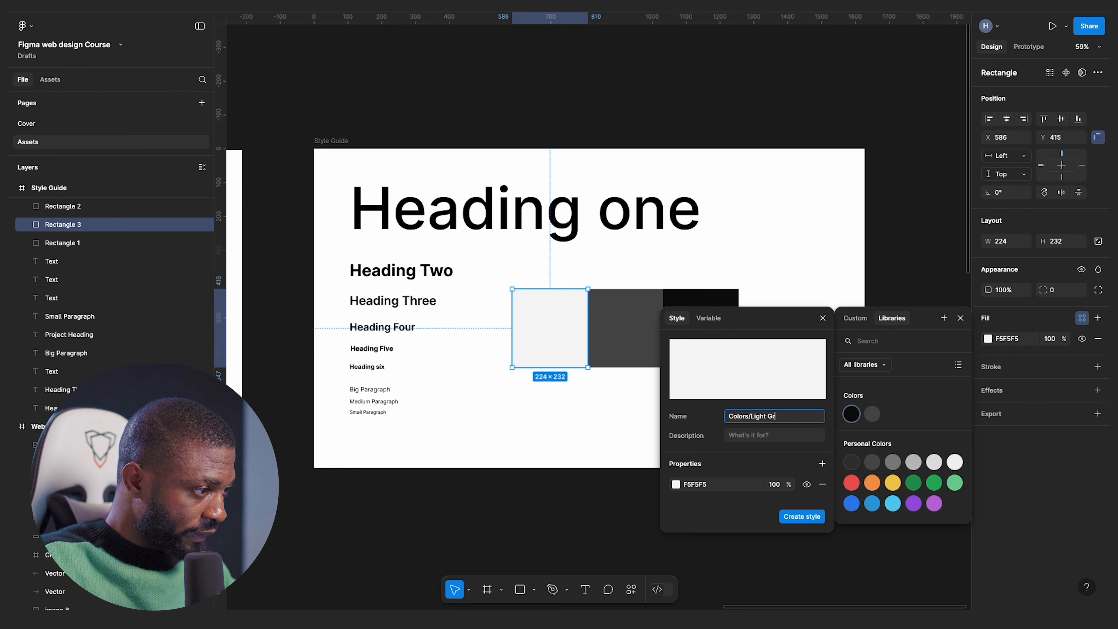
{"action": "left_click", "coordinate": [802, 516]}
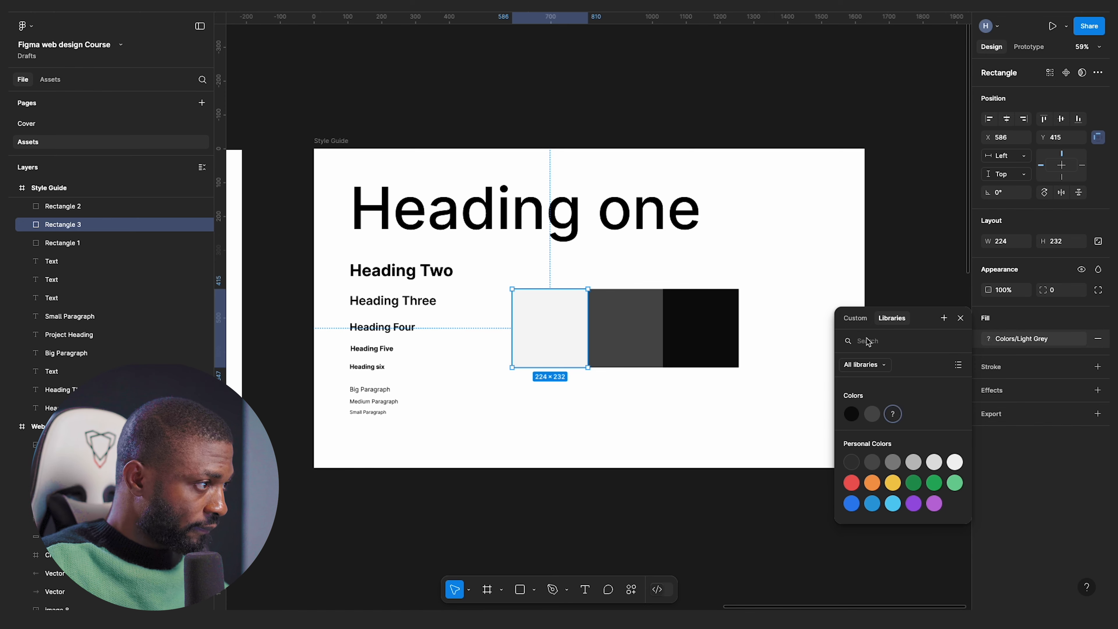
{"action": "left_click", "coordinate": [884, 213]}
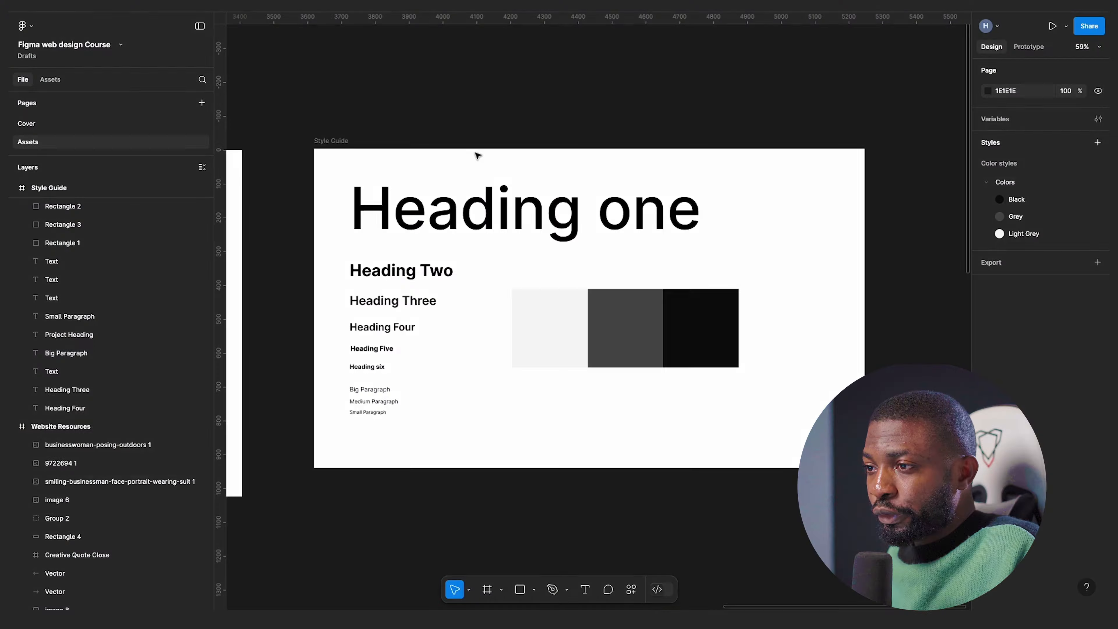
- Inspect the type settings of Heading one, Heading Two and Heading Three, and skim the Typography systems in Figma article in the browser
{"action": "left_click", "coordinate": [423, 211]}
{"action": "left_click", "coordinate": [398, 272]}
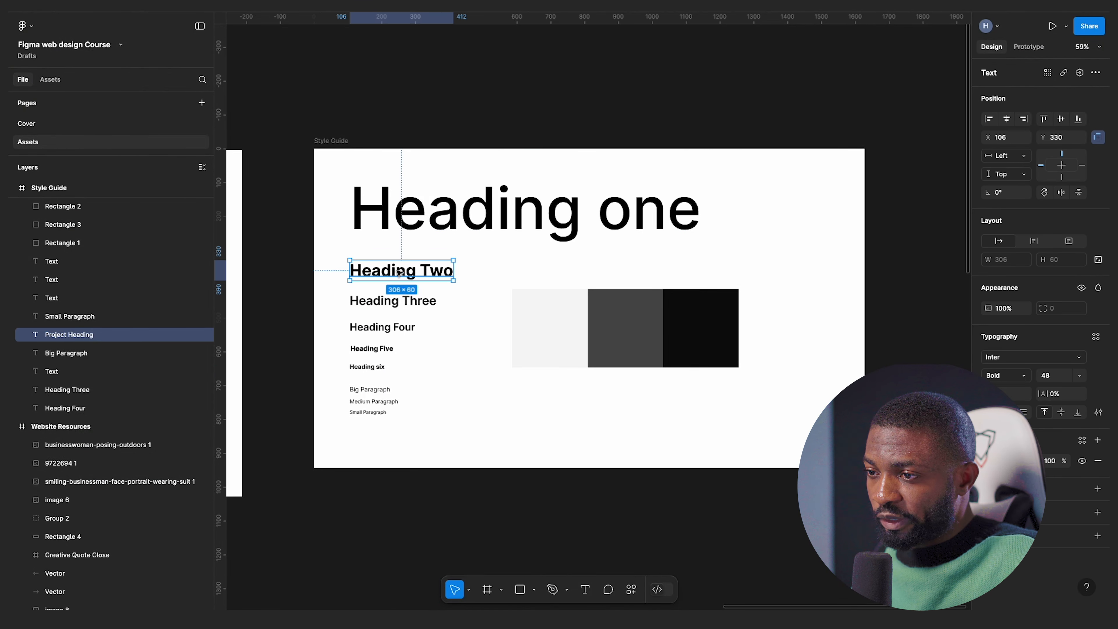
{"action": "left_click", "coordinate": [392, 301]}
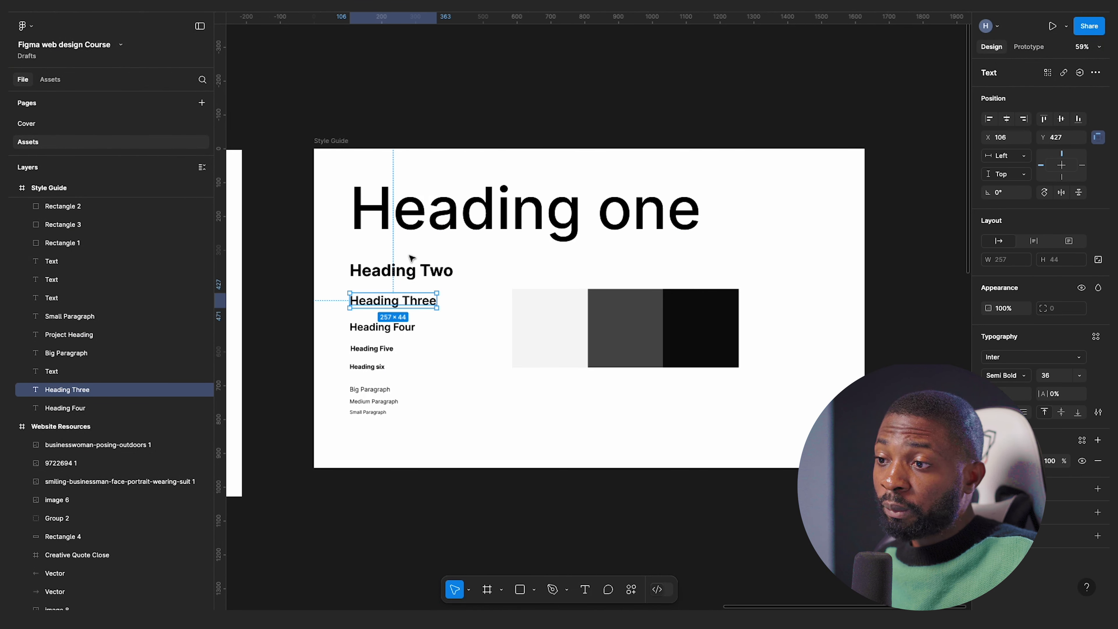
{"action": "key", "text": "ctrl+Up"}
{"action": "left_click", "coordinate": [647, 44]}
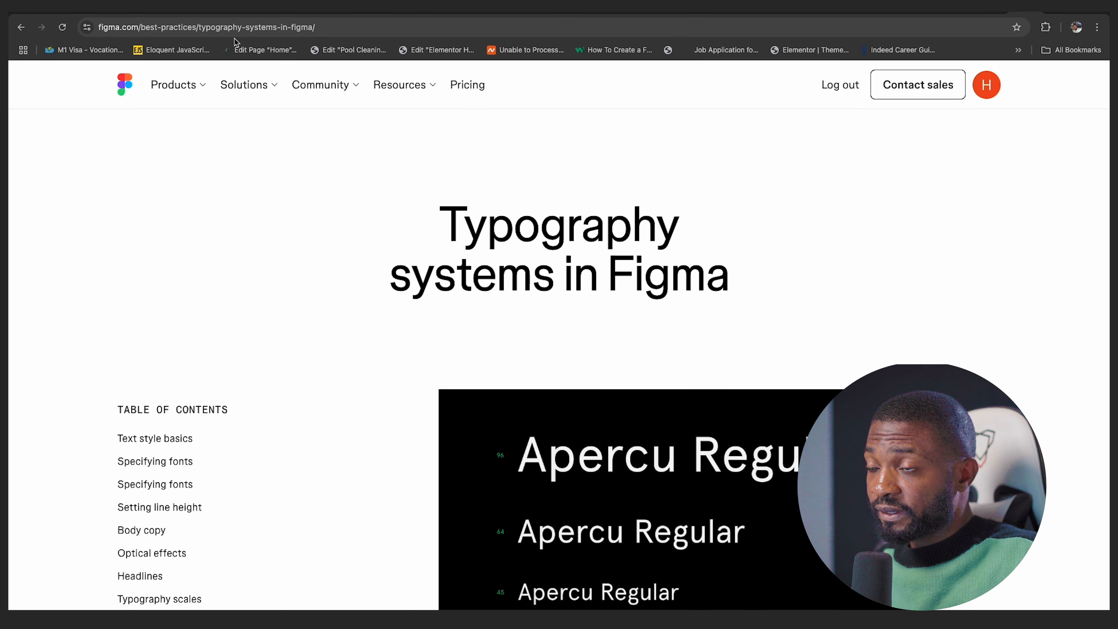
{"action": "scroll", "coordinate": [597, 223], "scroll_direction": "down", "scroll_amount": 5}
{"action": "scroll", "coordinate": [596, 224], "scroll_direction": "up", "scroll_amount": 7}
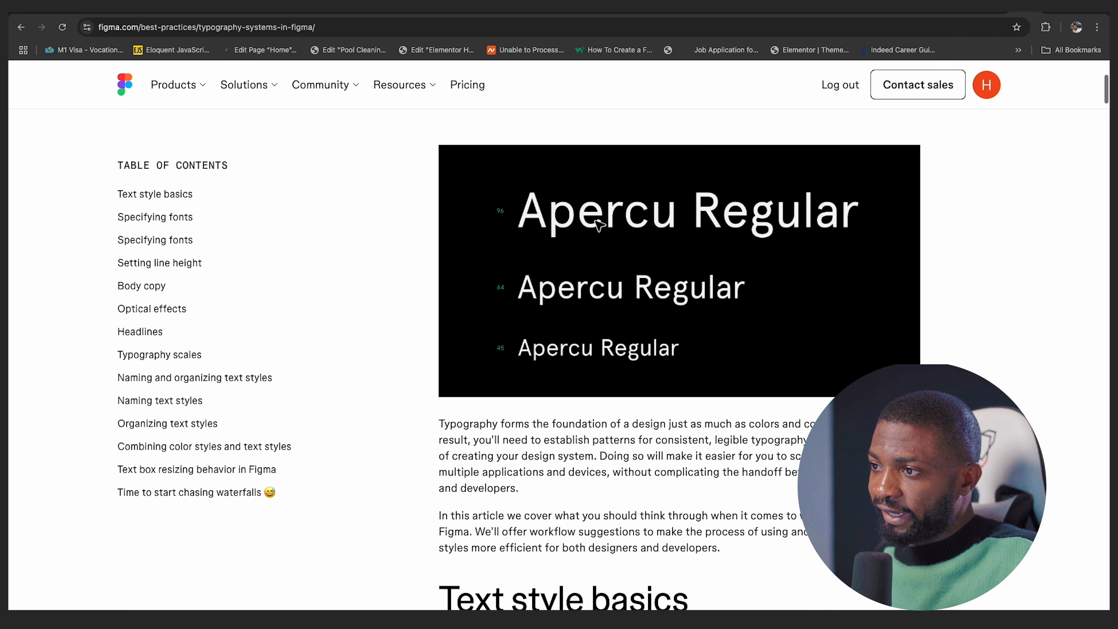
{"action": "scroll", "coordinate": [598, 224], "scroll_direction": "down", "scroll_amount": 5}
{"action": "scroll", "coordinate": [598, 225], "scroll_direction": "down", "scroll_amount": 18}
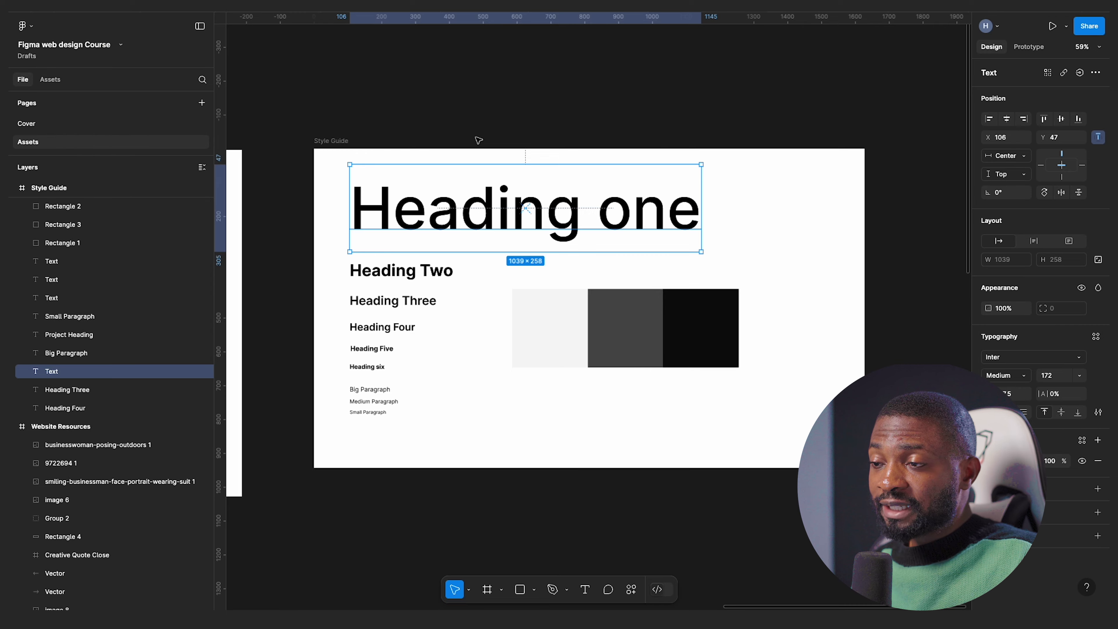
- Create a text style named Headings/Heading One from the Heading one text, copying the style name for reuse
{"action": "left_click", "coordinate": [697, 98]}
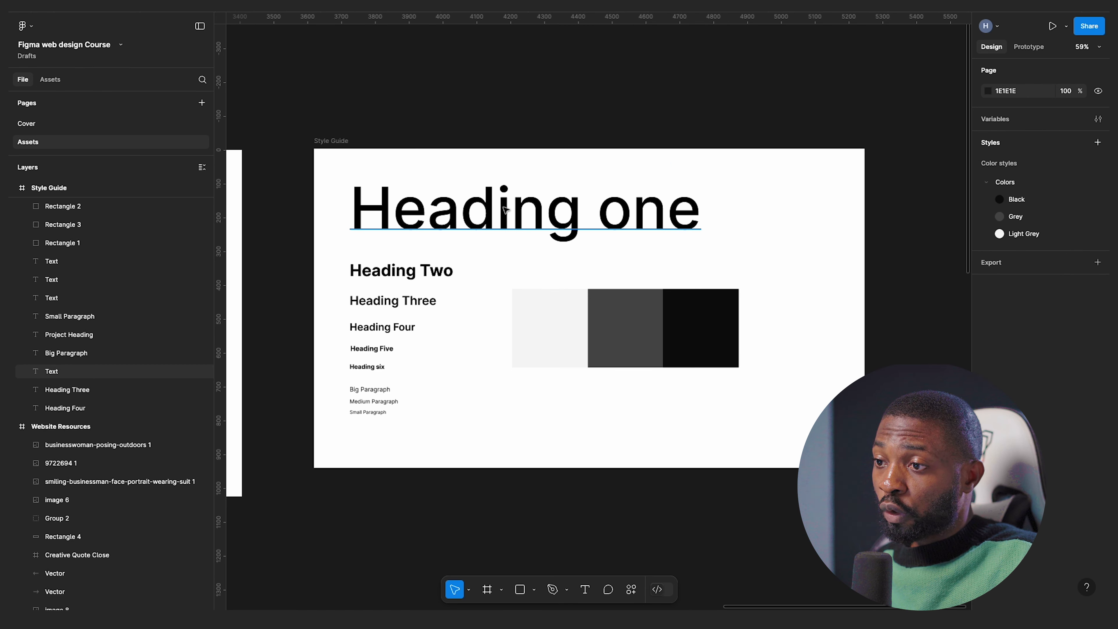
{"action": "left_click", "coordinate": [519, 202]}
{"action": "left_click", "coordinate": [384, 278]}
{"action": "left_click", "coordinate": [387, 303]}
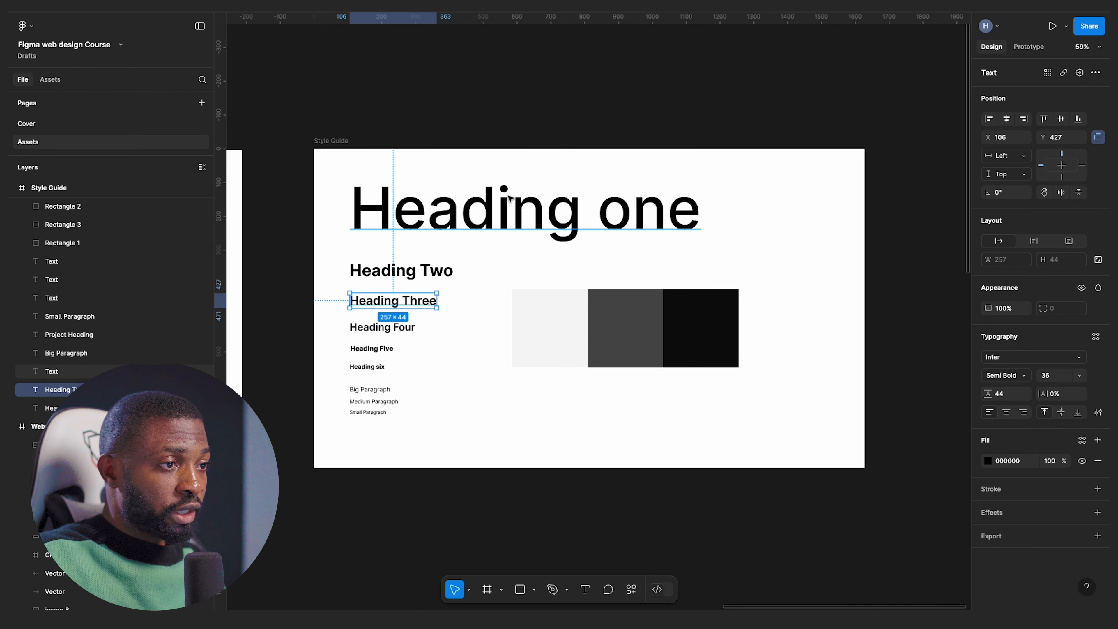
{"action": "left_click", "coordinate": [476, 209]}
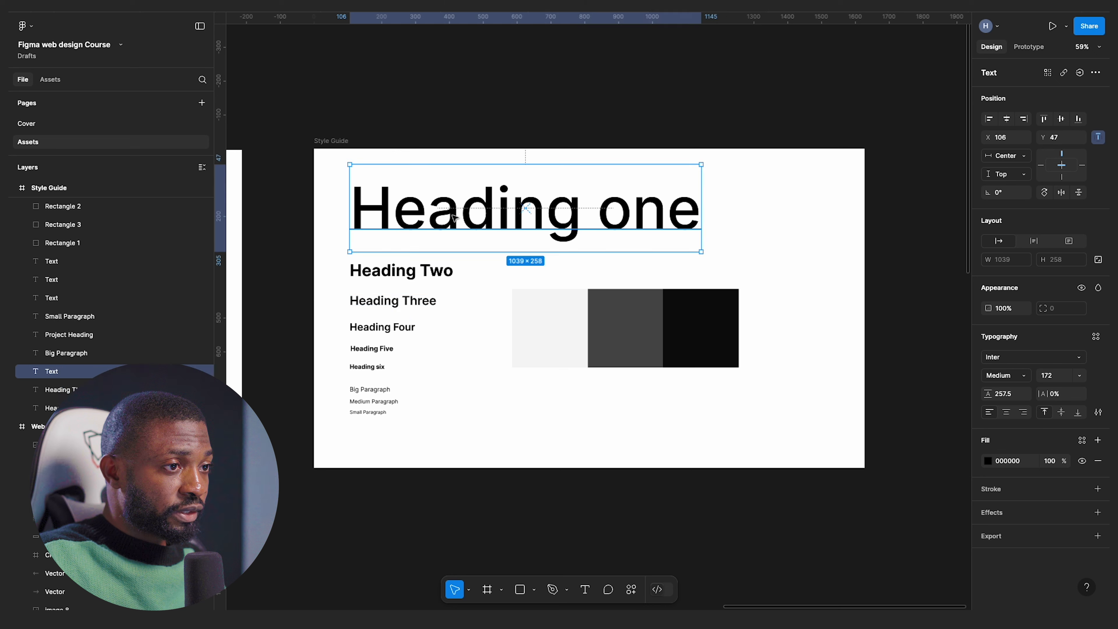
{"action": "left_click", "coordinate": [1094, 337]}
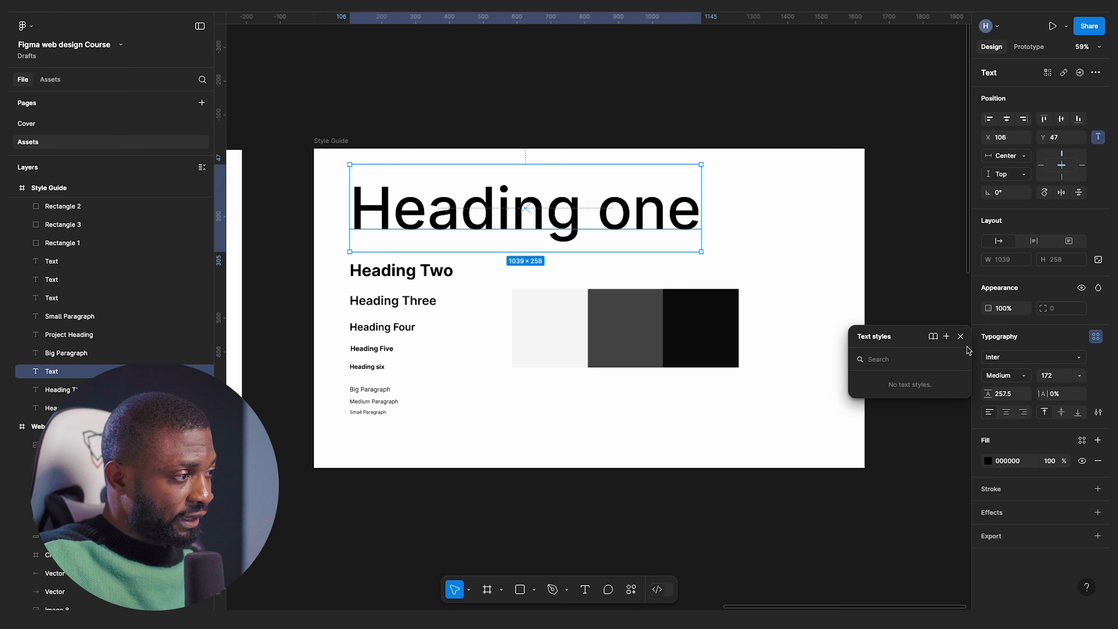
{"action": "left_click", "coordinate": [946, 337]}
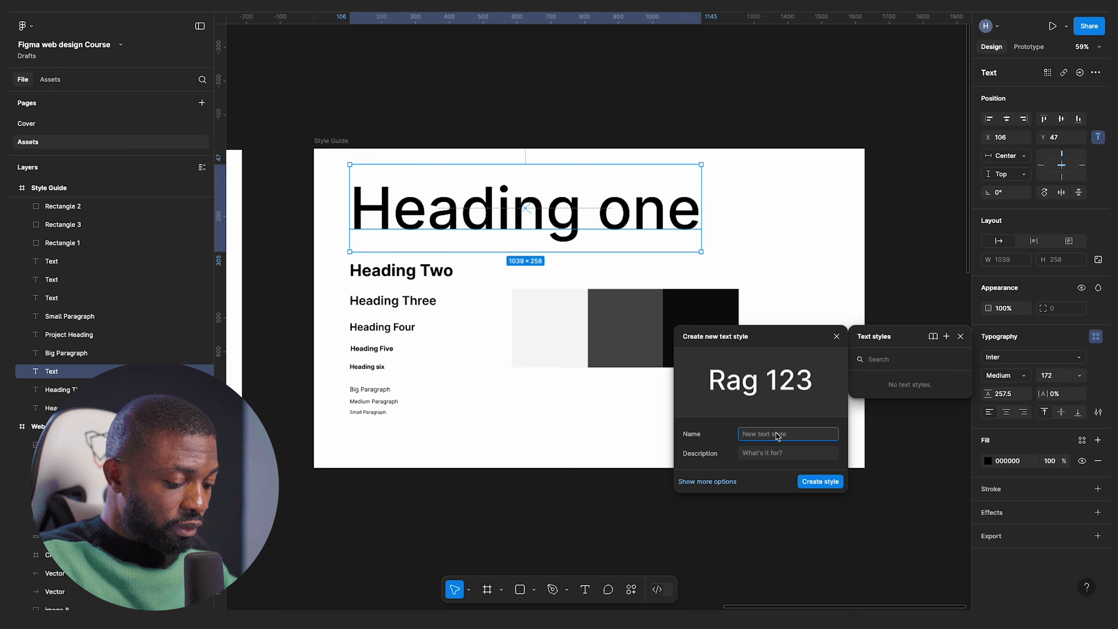
{"action": "type", "text": "Headings/Heading One"}
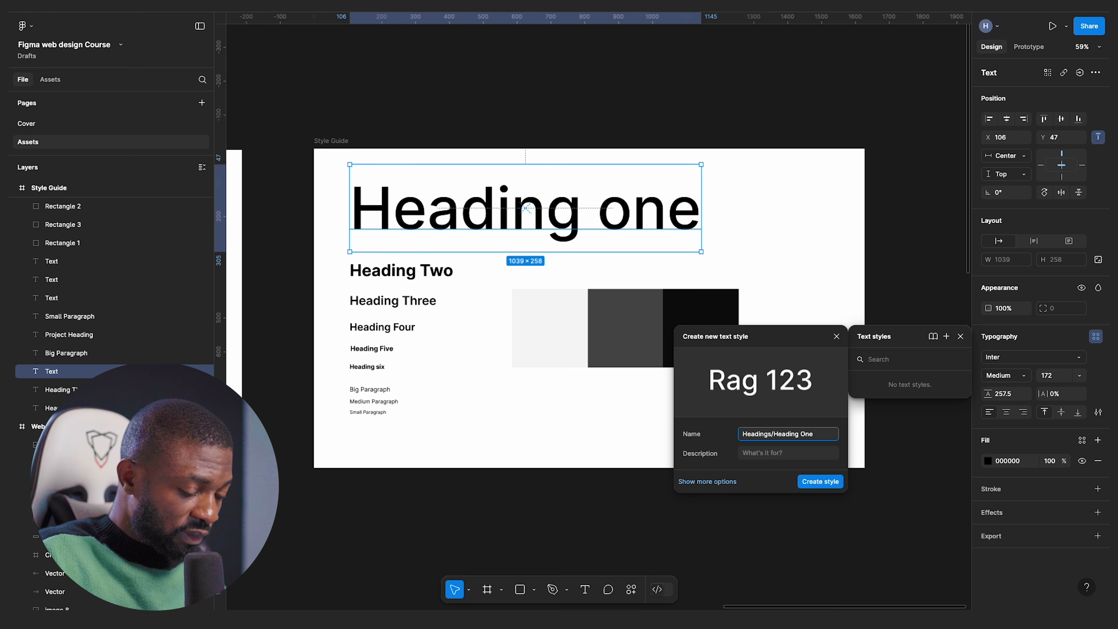
{"action": "key", "text": "ctrl+a"}
{"action": "key", "text": "ctrl+c"}
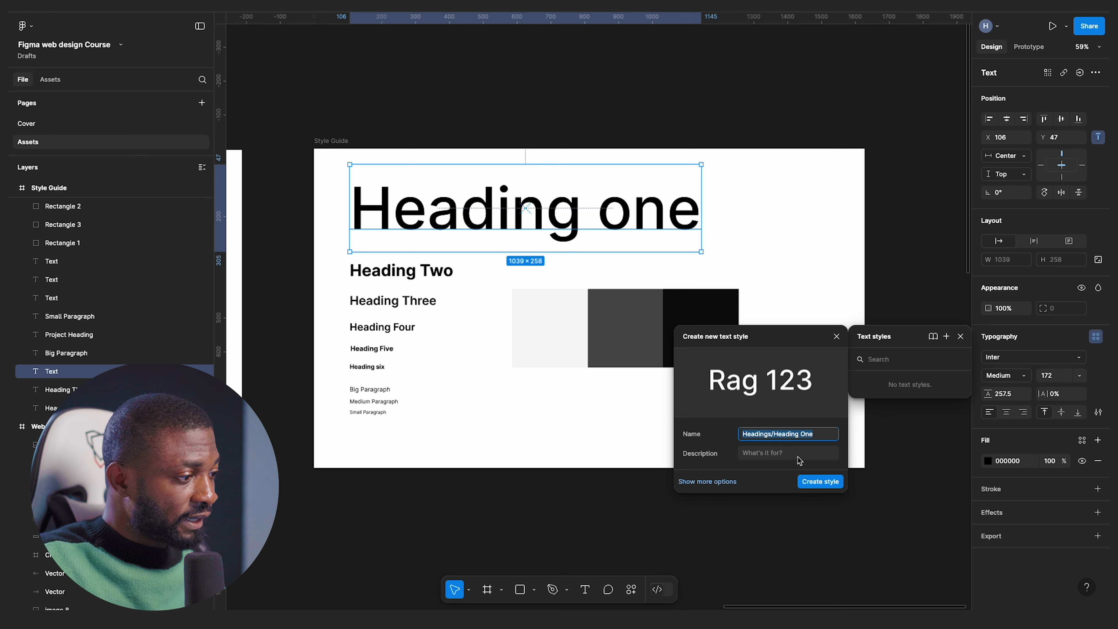
{"action": "left_click", "coordinate": [821, 481]}
- Create a text style named Headings/Heading Two from the Heading Two text, reusing the copied name
{"action": "left_click", "coordinate": [401, 270]}
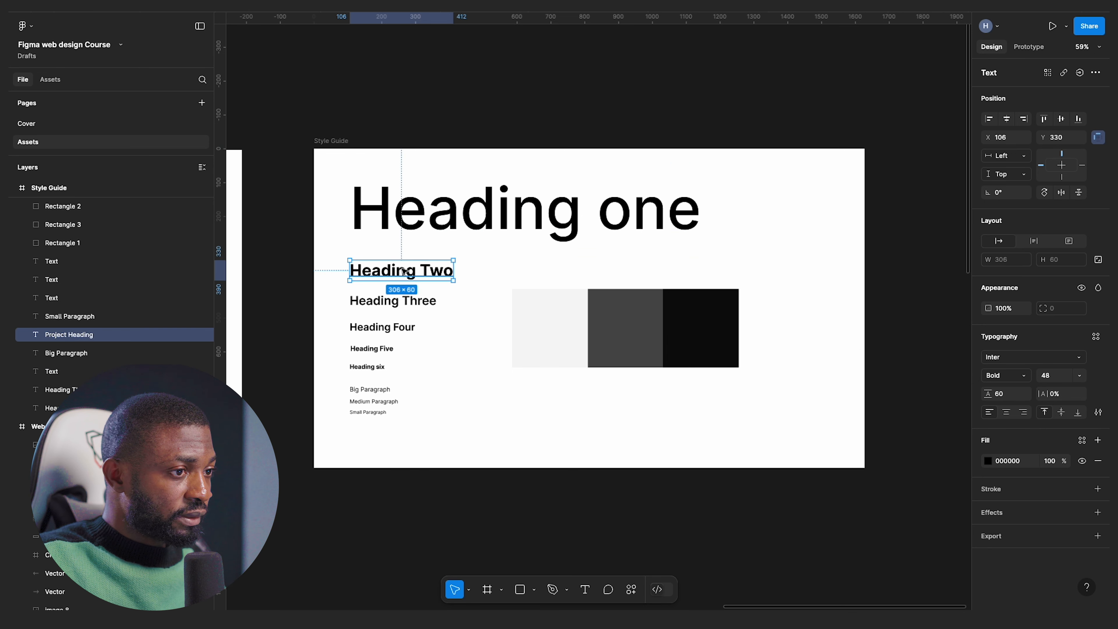
{"action": "left_click", "coordinate": [1095, 336]}
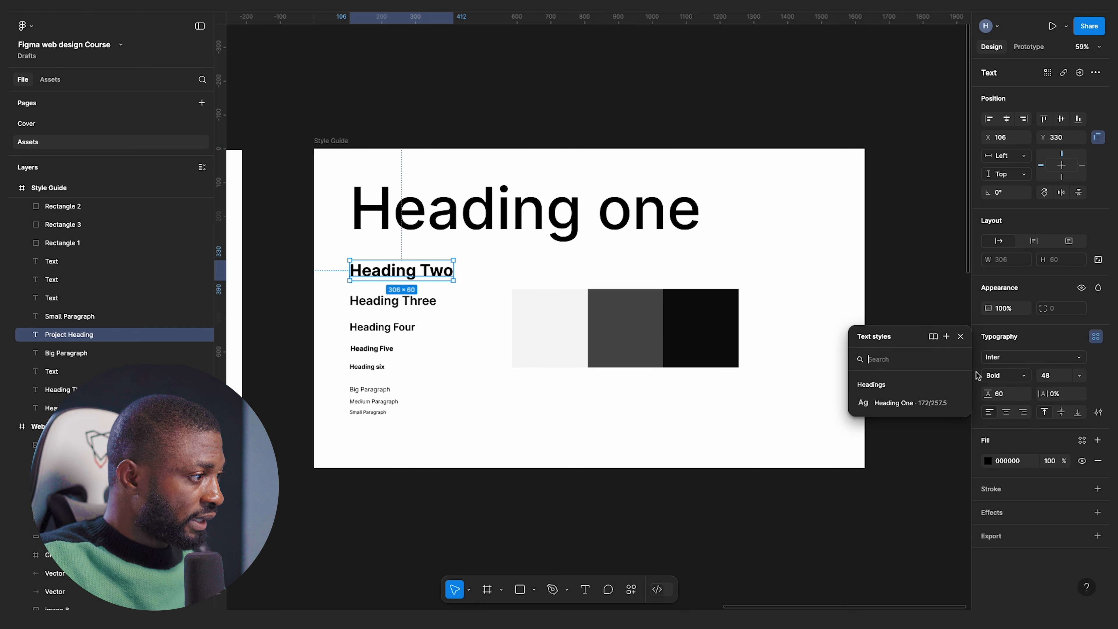
{"action": "left_click", "coordinate": [946, 336]}
{"action": "key", "text": "ctrl+v"}
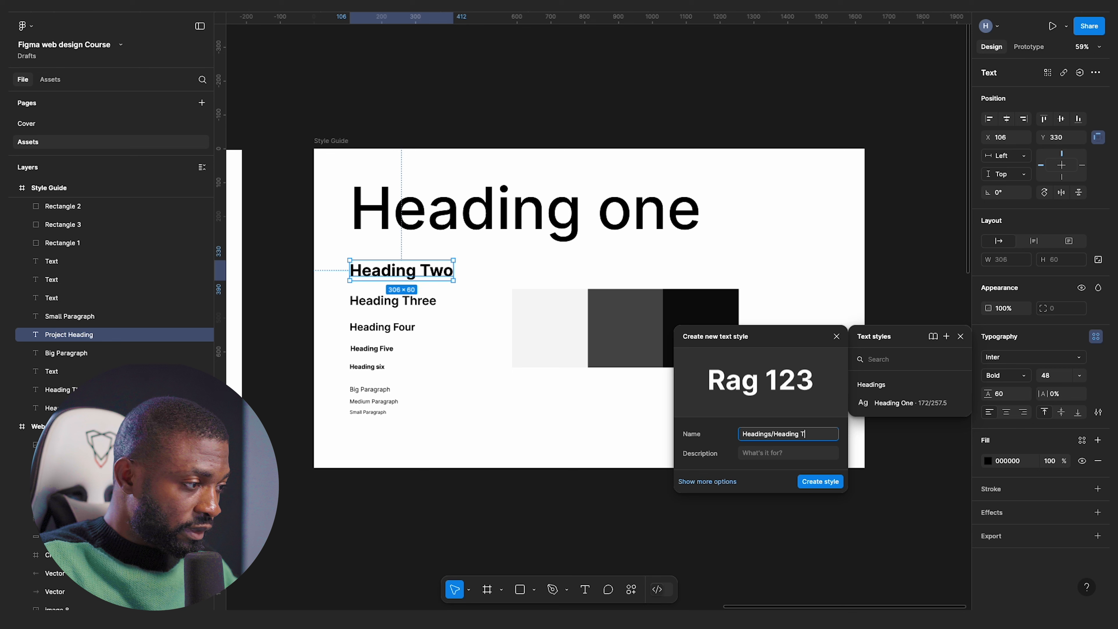
{"action": "left_click", "coordinate": [819, 481]}
- Create a text style named Headings/Heading Three from the Heading Three text
{"action": "left_click", "coordinate": [433, 301]}
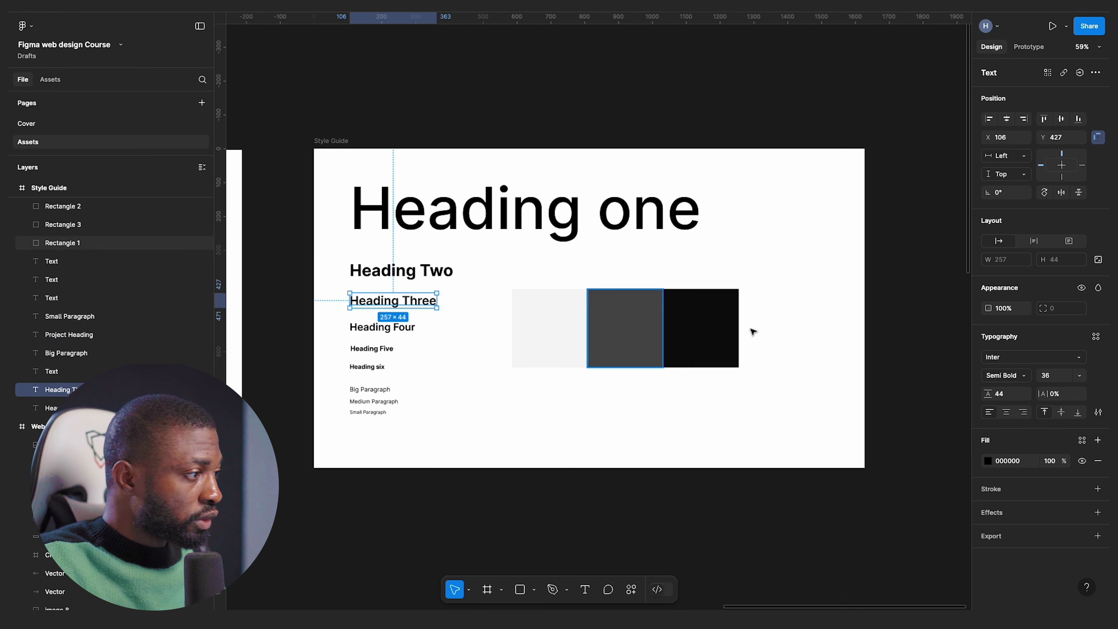
{"action": "left_click", "coordinate": [1096, 336]}
{"action": "left_click", "coordinate": [945, 336]}
{"action": "key", "text": "ctrl+v"}
{"action": "key", "text": "BackSpace"}
{"action": "key", "text": "BackSpace"}
{"action": "key", "text": "BackSpace"}
{"action": "type", "text": "Three"}
{"action": "left_click", "coordinate": [820, 481]}
- Create a text style named Headings/Heading Four from the Heading Four text
{"action": "left_click", "coordinate": [381, 326]}
{"action": "left_click", "coordinate": [1096, 336]}
{"action": "left_click", "coordinate": [945, 336]}
{"action": "key", "text": "ctrl+v"}
{"action": "key", "text": "BackSpace"}
{"action": "key", "text": "BackSpace"}
{"action": "key", "text": "BackSpace"}
{"action": "type", "text": "Four"}
{"action": "left_click", "coordinate": [820, 481]}
- Create a text style named Headings/Heading Five from the Heading Five text
{"action": "left_click", "coordinate": [372, 348]}
{"action": "left_click", "coordinate": [1095, 336]}
{"action": "left_click", "coordinate": [946, 335]}
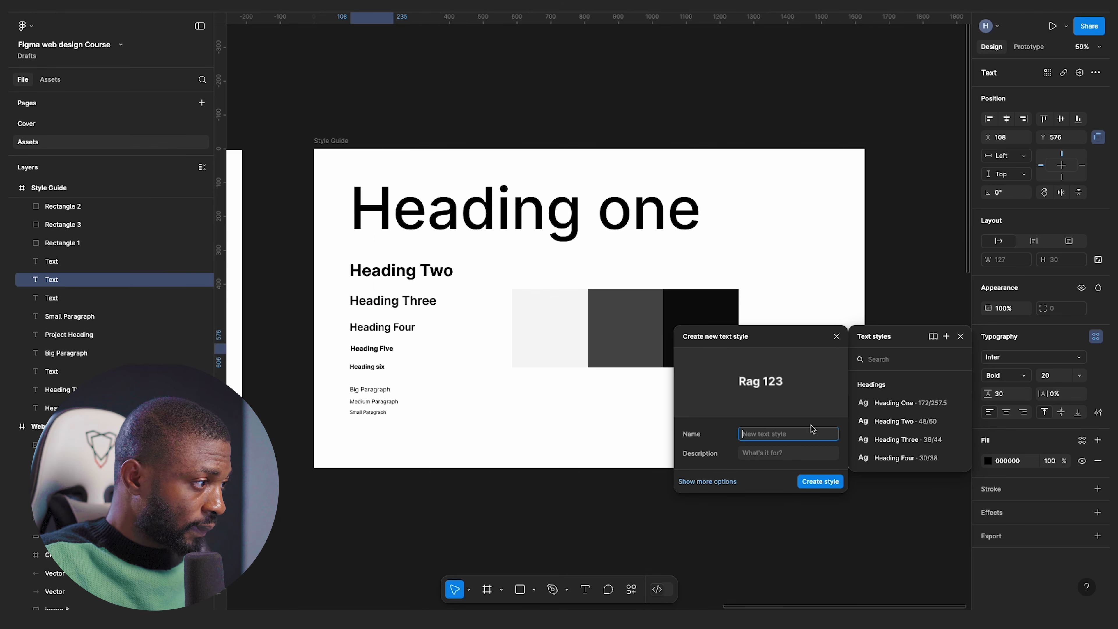
{"action": "key", "text": "ctrl+v"}
{"action": "double_click", "coordinate": [807, 433]}
{"action": "type", "text": "Five"}
{"action": "key", "text": "Return"}
- Create a text style named Headings/Heading Six from the Heading six text and clear the selection
{"action": "left_click", "coordinate": [366, 366]}
{"action": "left_click", "coordinate": [1096, 335]}
{"action": "left_click", "coordinate": [945, 336]}
{"action": "key", "text": "ctrl+v"}
{"action": "key", "text": "BackSpace"}
{"action": "key", "text": "BackSpace"}
{"action": "key", "text": "BackSpace"}
{"action": "type", "text": "S"}
{"action": "left_click", "coordinate": [820, 482]}
{"action": "left_click", "coordinate": [894, 335]}
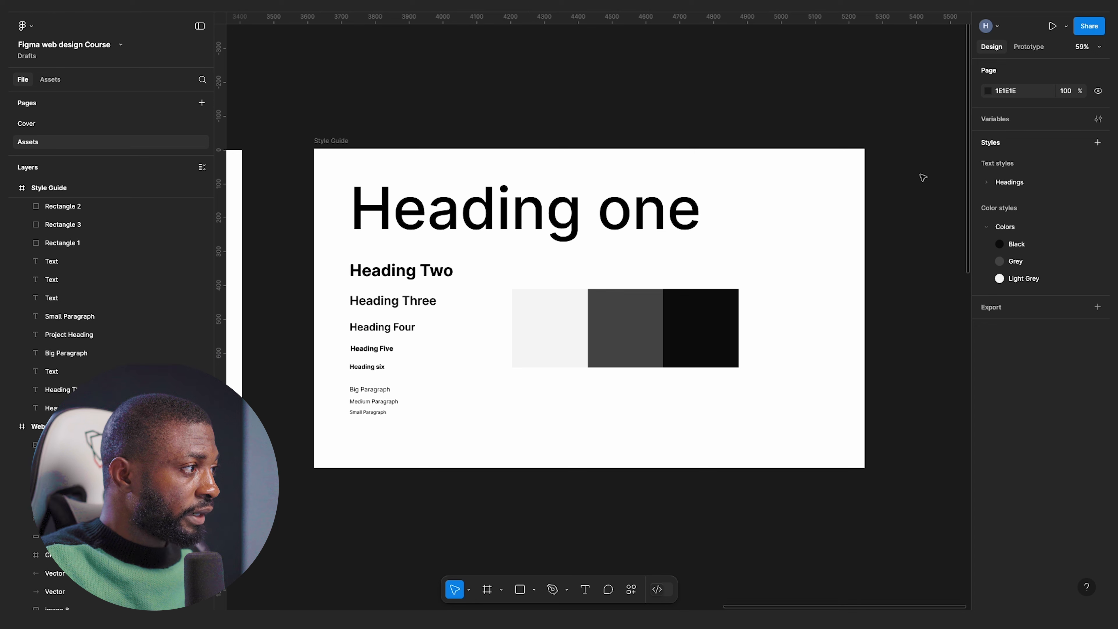
- Review the text styles in the Headings group and look over the paragraph samples in the style guide
{"action": "left_click", "coordinate": [994, 182]}
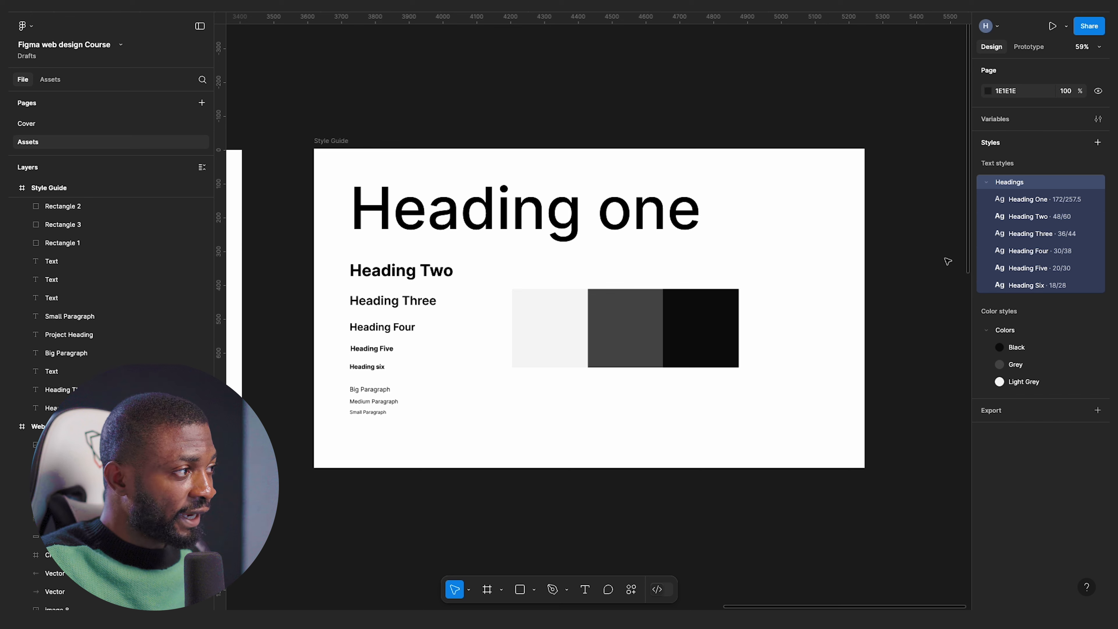
{"action": "left_click", "coordinate": [986, 182]}
{"action": "scroll", "coordinate": [371, 412], "scroll_direction": "up", "scroll_amount": 5}
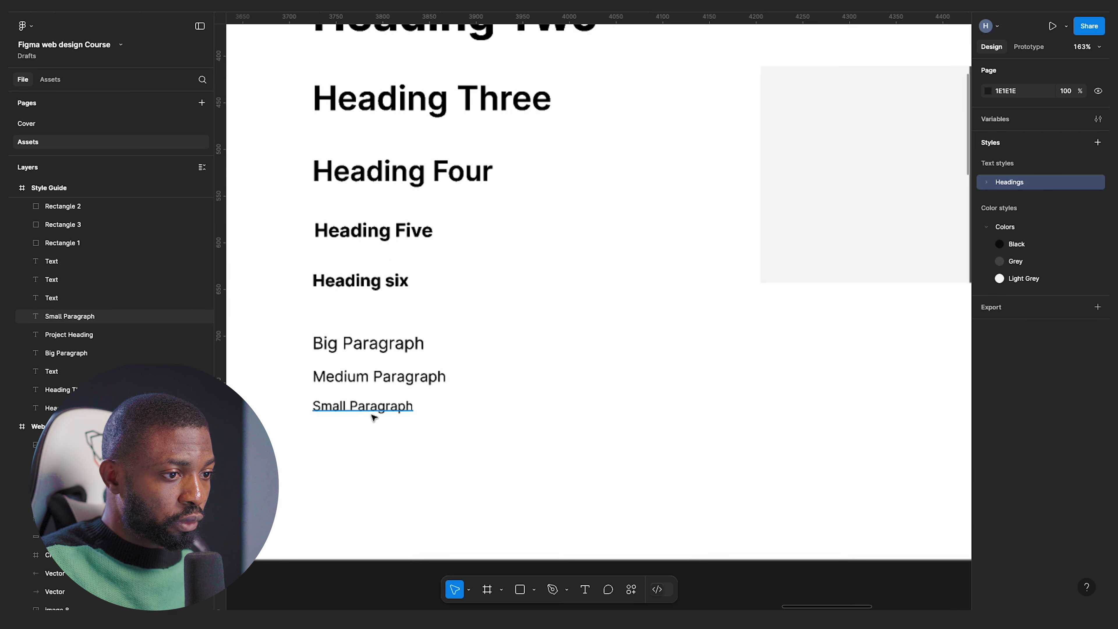
{"action": "scroll", "coordinate": [378, 396], "scroll_direction": "down", "scroll_amount": 3}
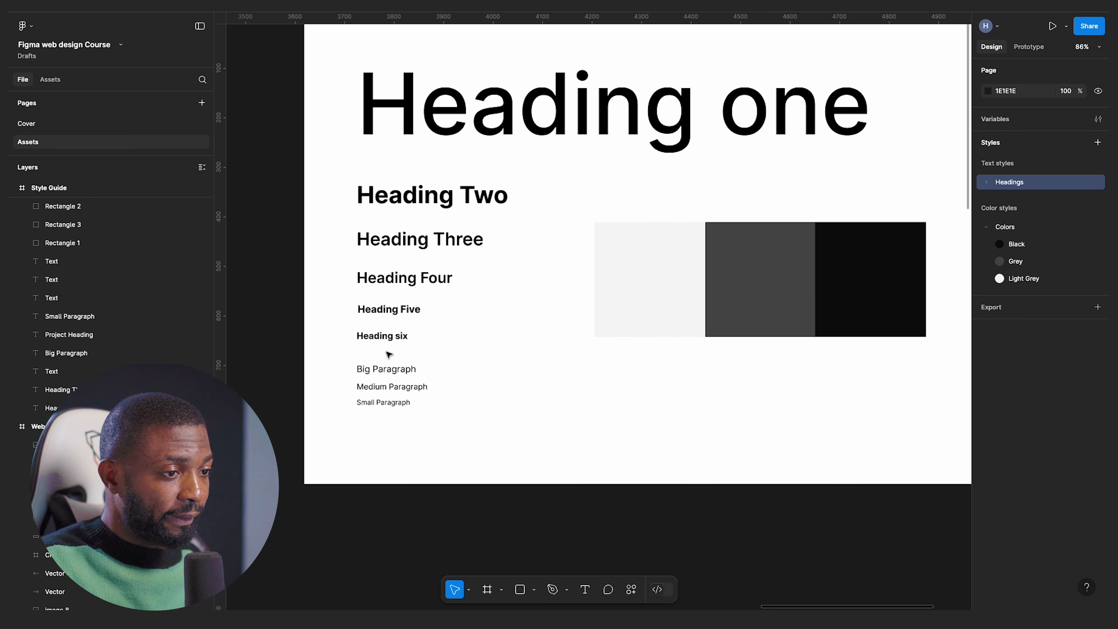
{"action": "scroll", "coordinate": [387, 359], "scroll_direction": "down", "scroll_amount": 3}
{"action": "right_click", "coordinate": [660, 521]}
{"action": "key", "text": "Escape"}
- Create a text style named Paragraph/Big from the Big Paragraph text, copying the style name for reuse
{"action": "left_click", "coordinate": [395, 381]}
{"action": "left_click", "coordinate": [1095, 336]}
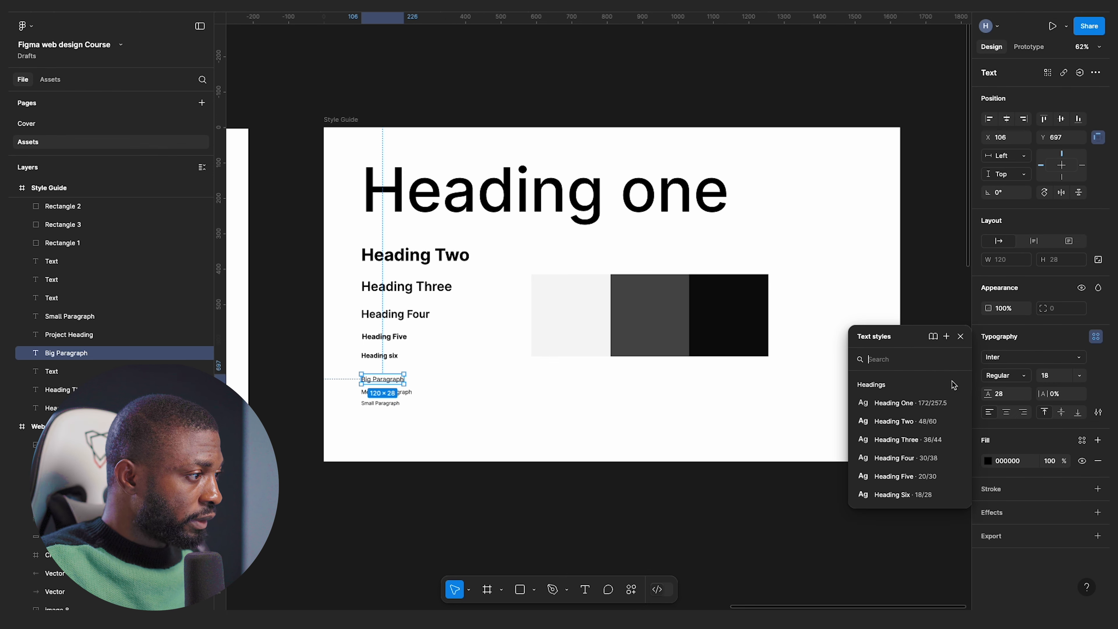
{"action": "left_click", "coordinate": [945, 336]}
{"action": "type", "text": "Bo"}
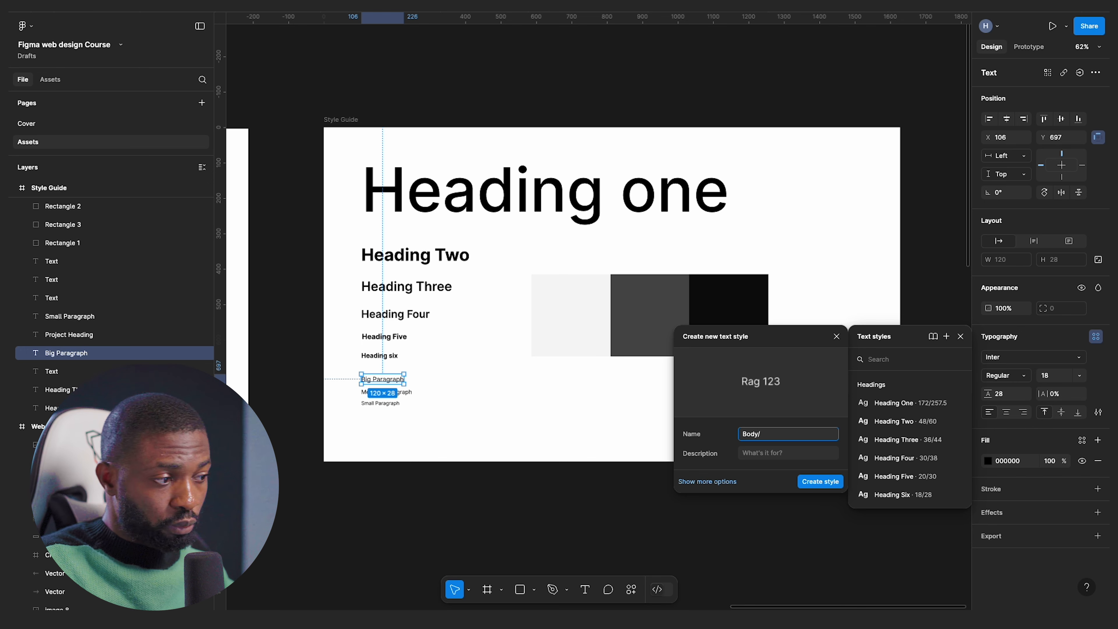
{"action": "key", "text": "BackSpace"}
{"action": "key", "text": "BackSpace"}
{"action": "type", "text": "Paragraph/Big"}
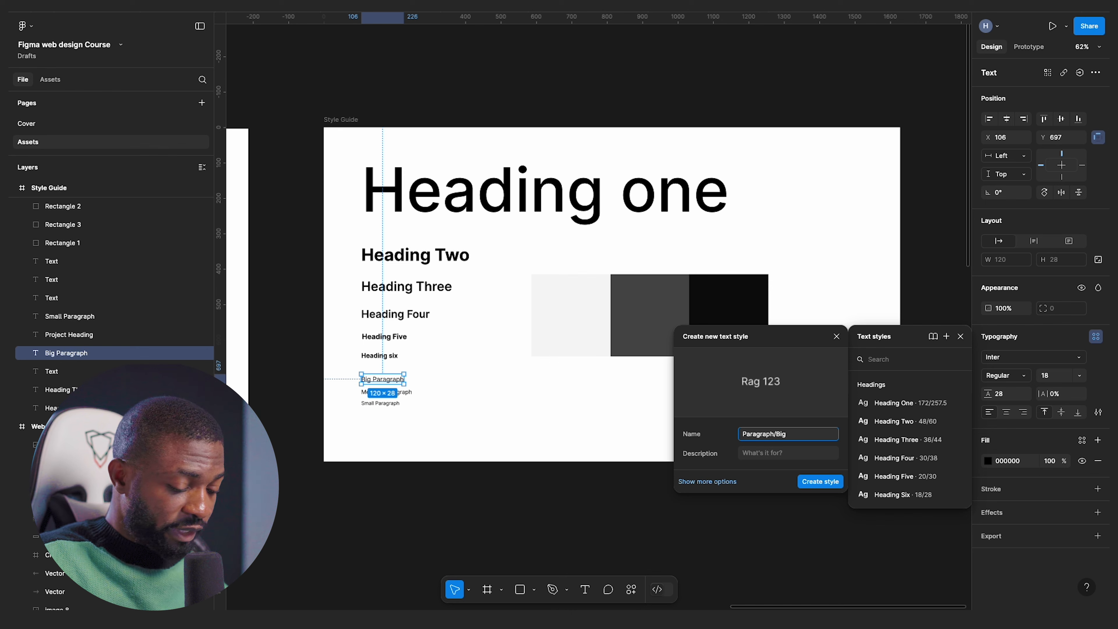
{"action": "key", "text": "ctrl+a"}
{"action": "key", "text": "ctrl+c"}
{"action": "left_click", "coordinate": [825, 483]}
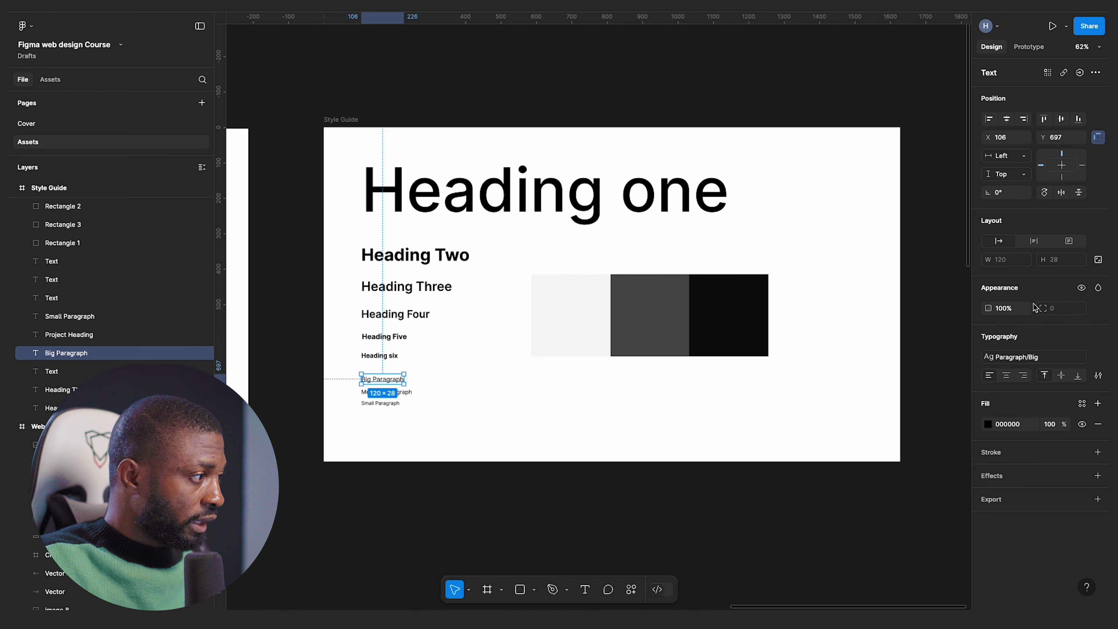
- Create a text style named Paragraph/Medium from the Medium Paragraph text, reusing the copied name
{"action": "left_click", "coordinate": [387, 392]}
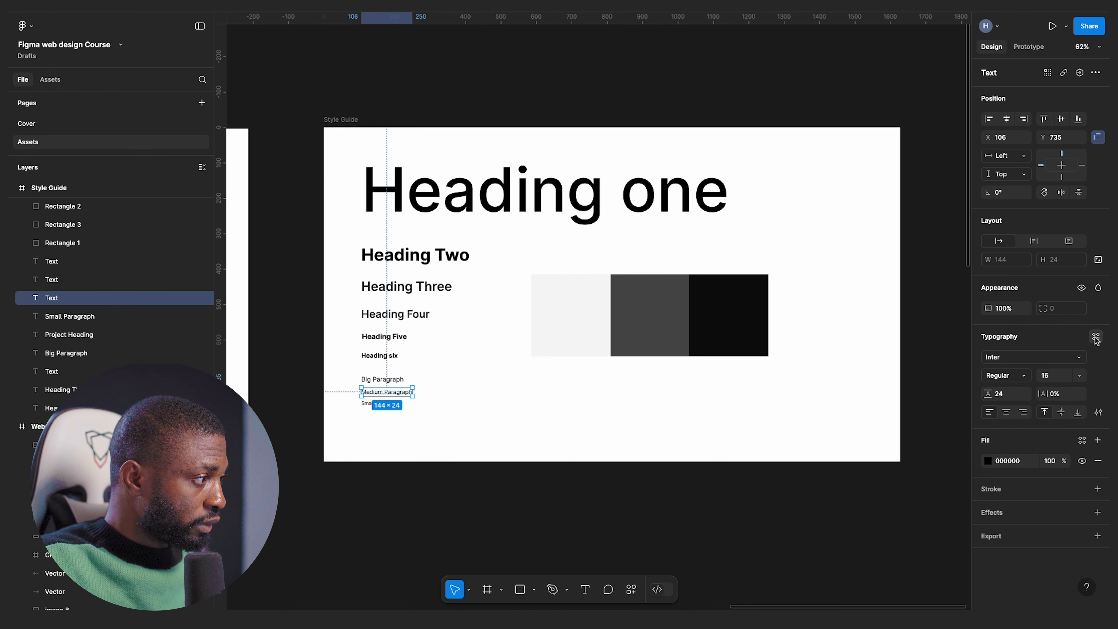
{"action": "left_click", "coordinate": [1095, 338]}
{"action": "left_click", "coordinate": [945, 336]}
{"action": "key", "text": "ctrl+v"}
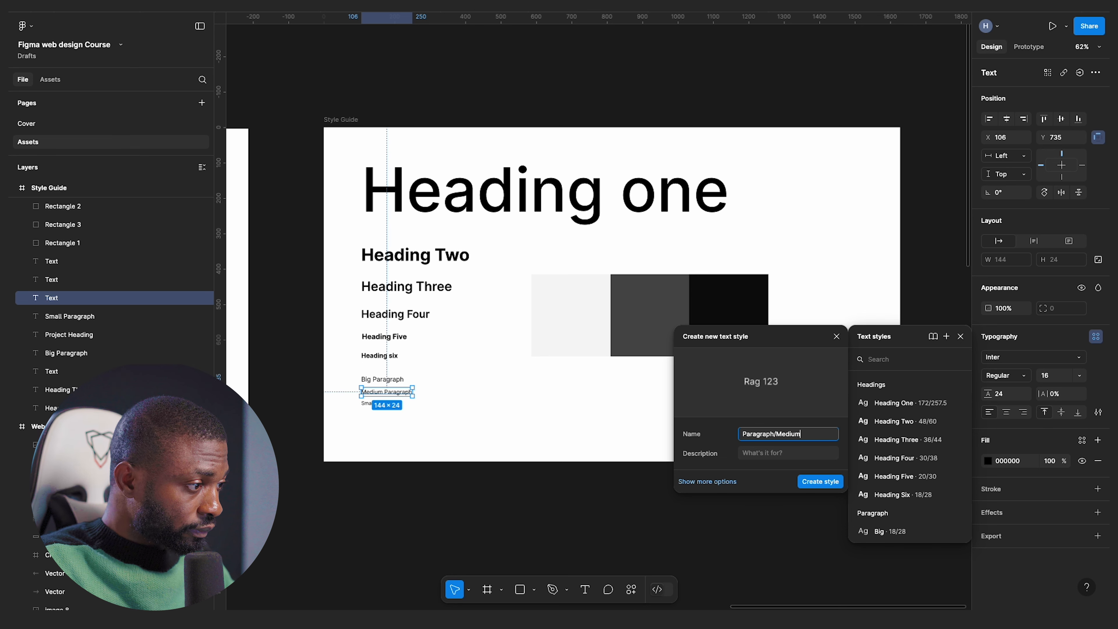
{"action": "left_click", "coordinate": [821, 479]}
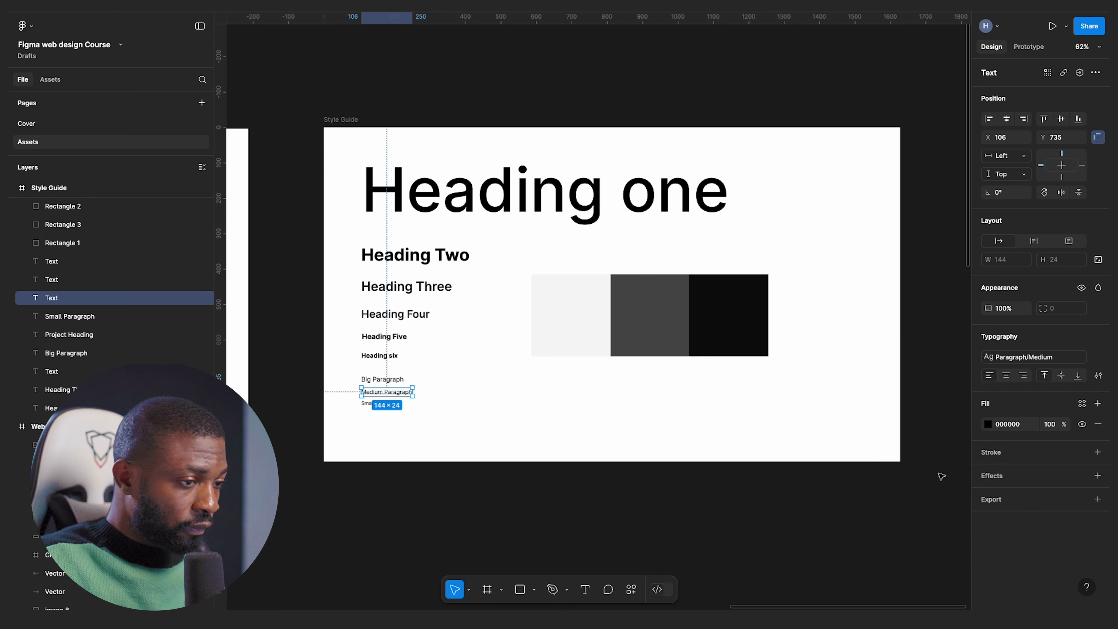
- Create a text style named Paragraph/Small from the Small Paragraph text
{"action": "left_click", "coordinate": [373, 405]}
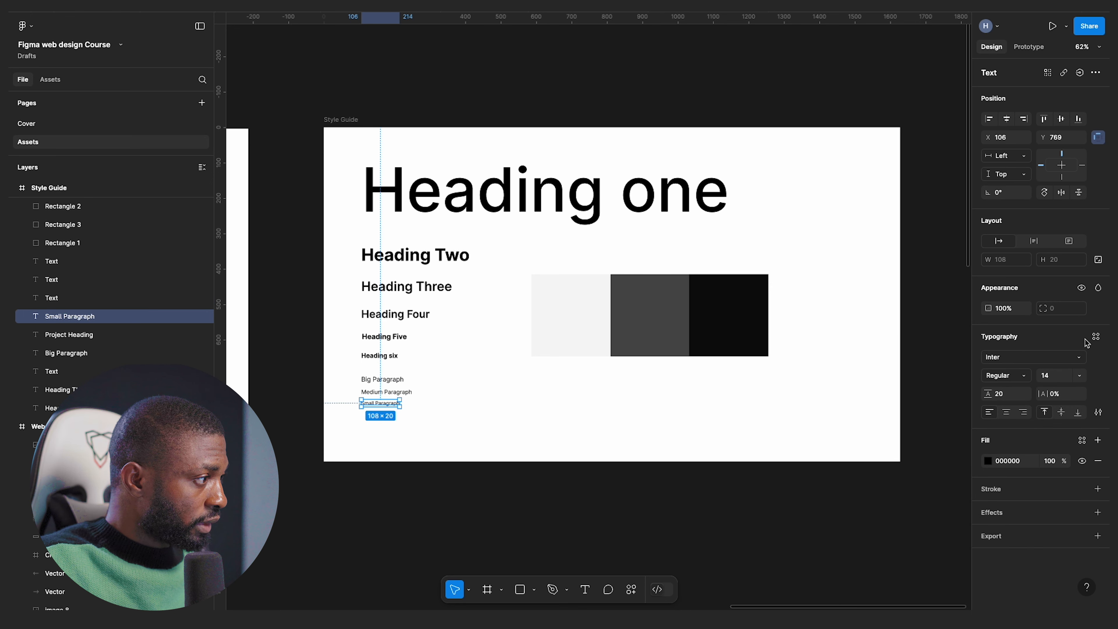
{"action": "left_click", "coordinate": [1095, 336]}
{"action": "left_click", "coordinate": [946, 337]}
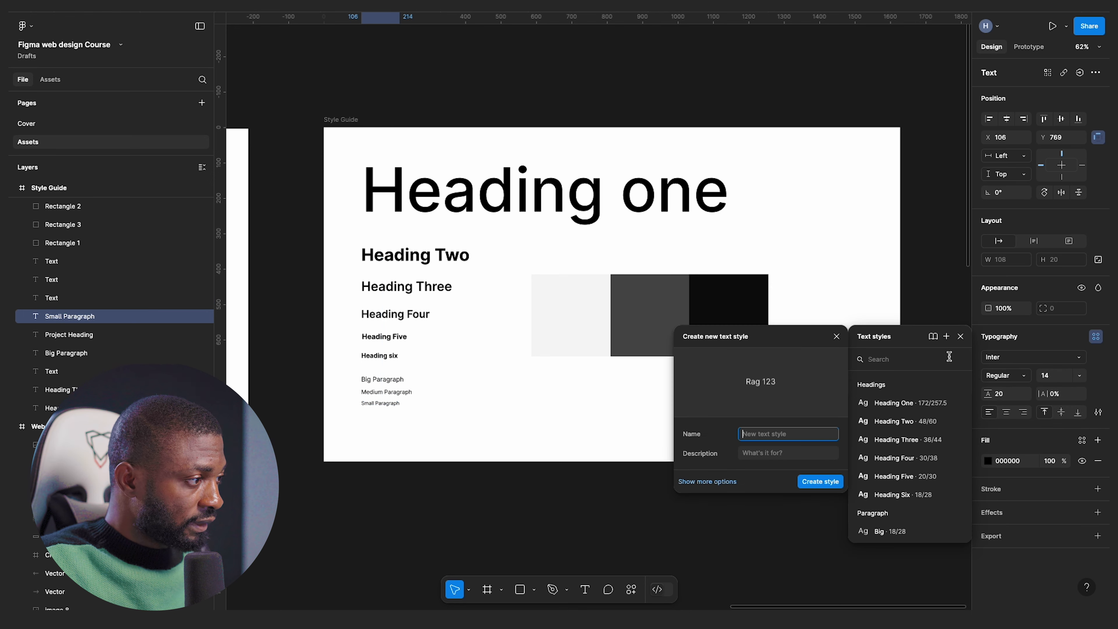
{"action": "type", "text": "Paragraph/Big"}
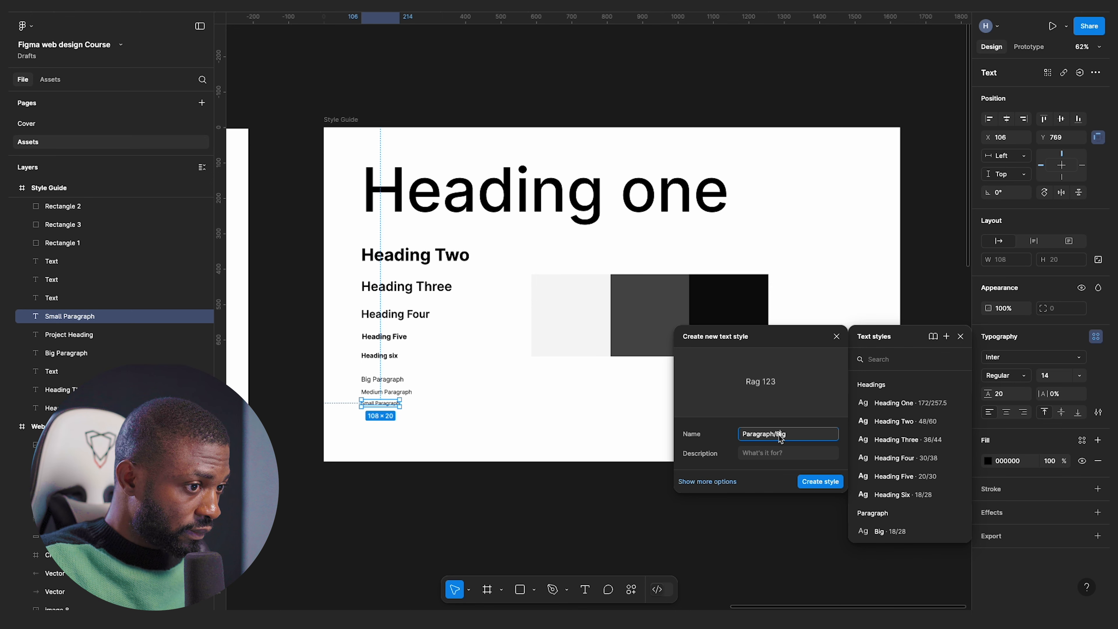
{"action": "type", "text": "Small"}
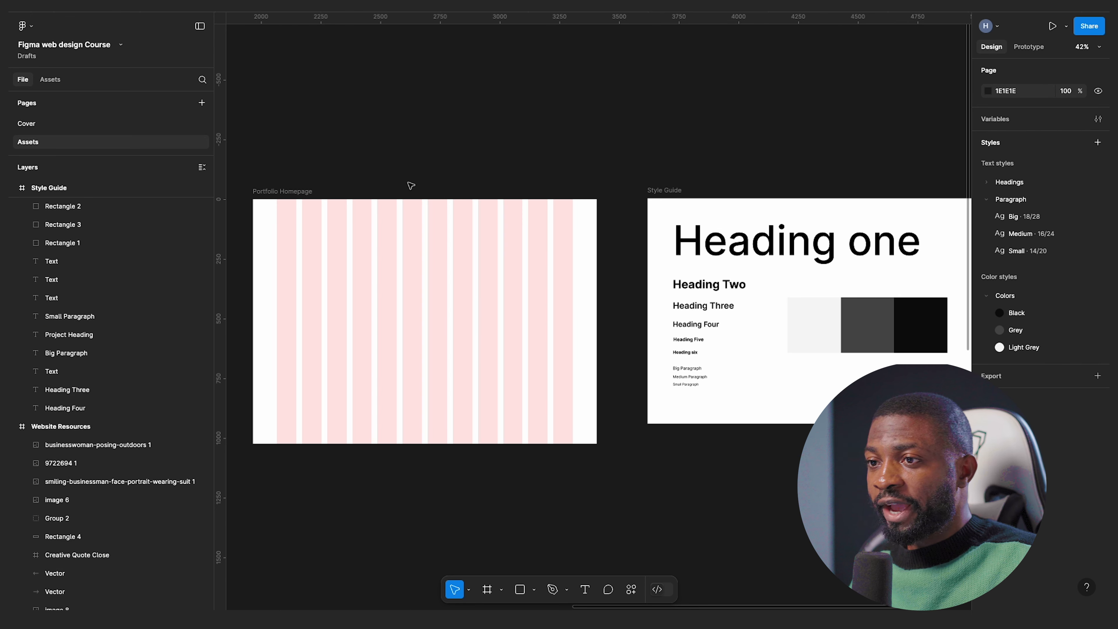
- Look over the Portfolio Homepage frame, the light grey swatch and the icons in the Website Resources frame
{"action": "left_click", "coordinate": [390, 276]}
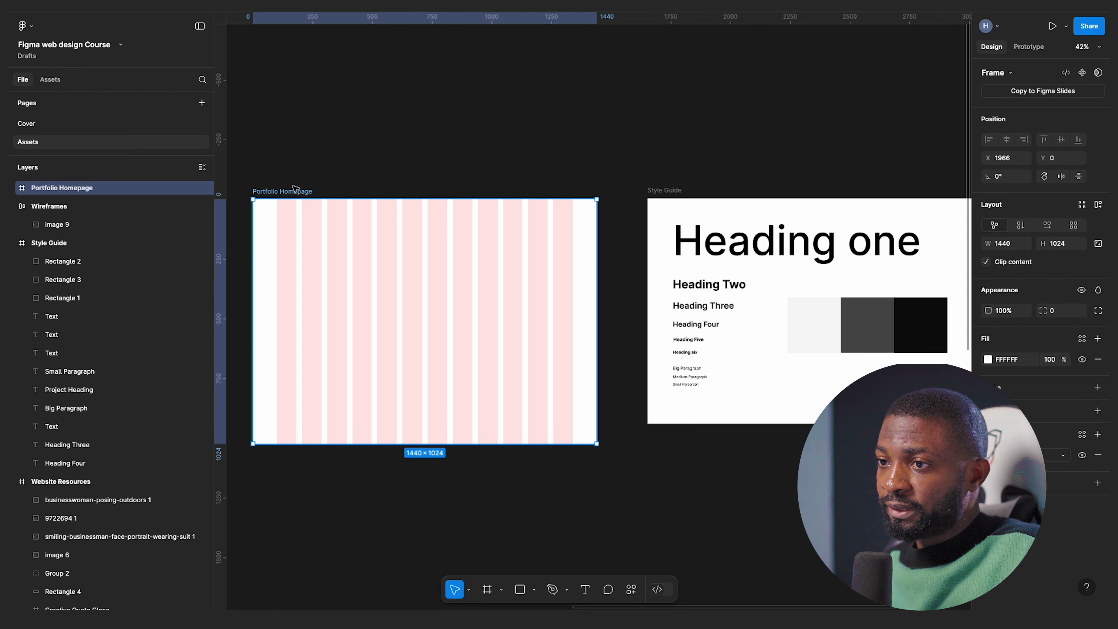
{"action": "scroll", "coordinate": [390, 276], "scroll_direction": "right", "scroll_amount": 3}
{"action": "left_click", "coordinate": [673, 325]}
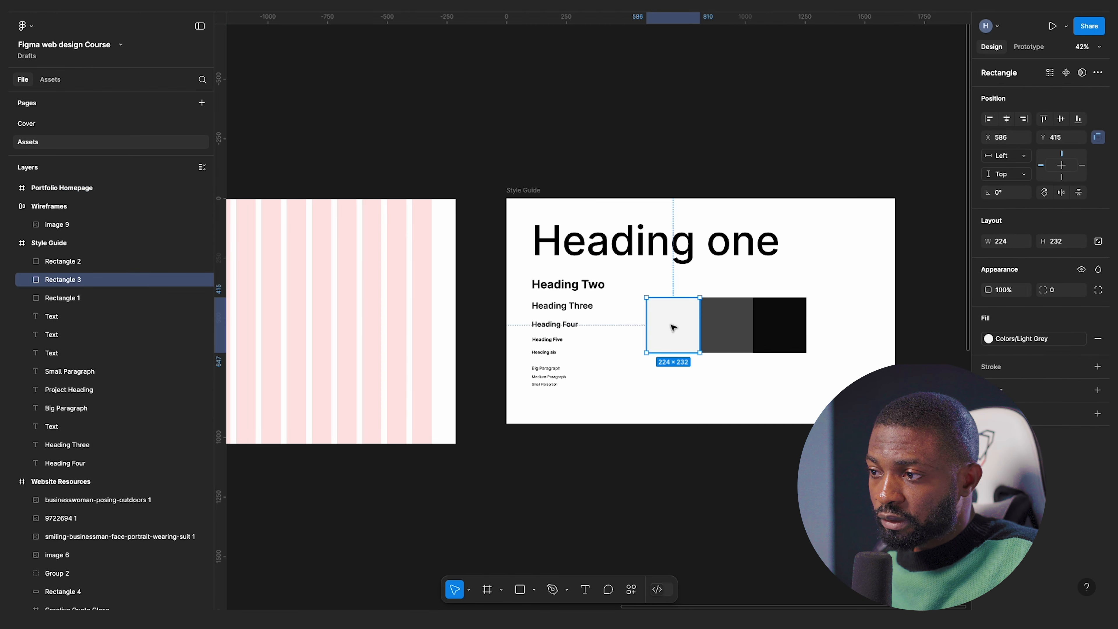
{"action": "scroll", "coordinate": [681, 280], "scroll_direction": "left", "scroll_amount": 15}
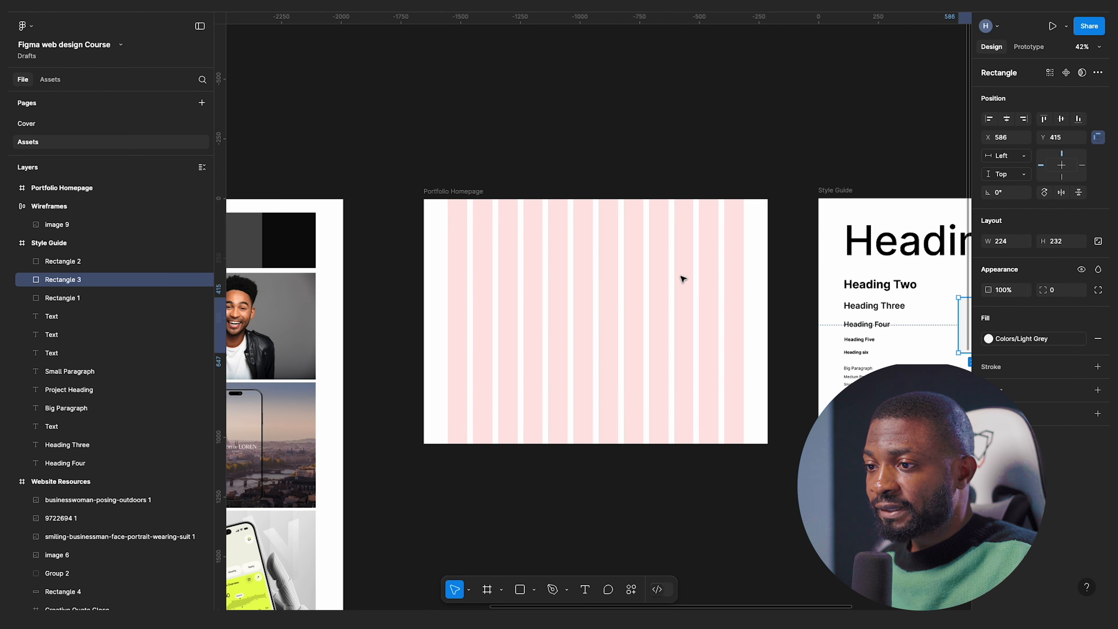
{"action": "scroll", "coordinate": [681, 279], "scroll_direction": "down", "scroll_amount": 10}
{"action": "scroll", "coordinate": [512, 221], "scroll_direction": "up", "scroll_amount": 5, "text": "ctrl"}
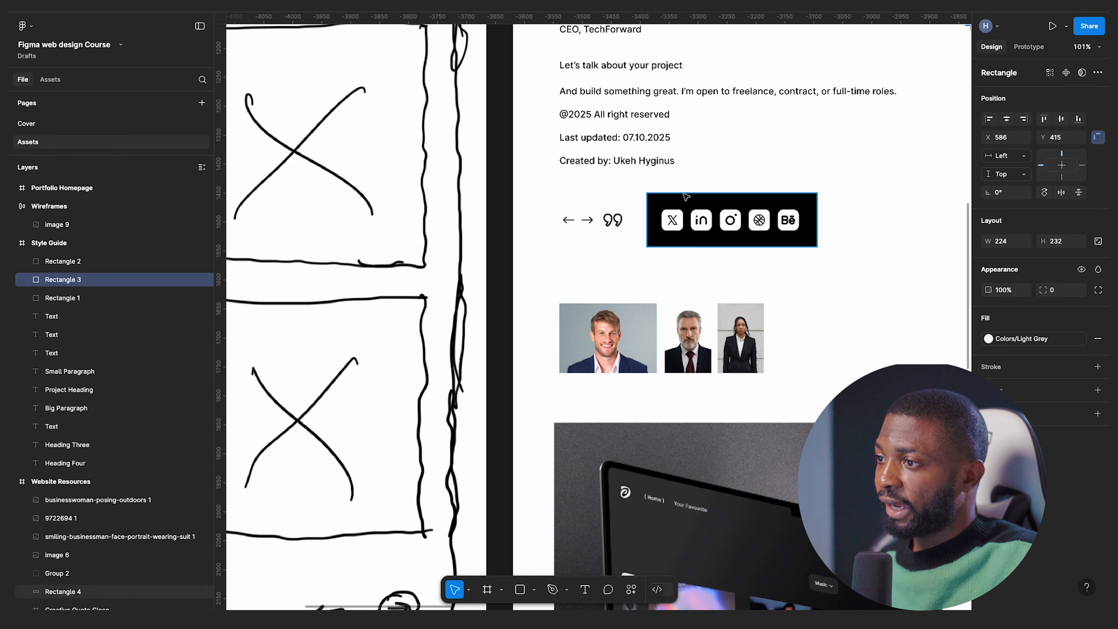
{"action": "scroll", "coordinate": [512, 222], "scroll_direction": "down", "scroll_amount": 5, "text": "ctrl"}
- Switch to the browser and skim the Iconly icon library
{"action": "key", "text": "ctrl+Up"}
{"action": "left_click", "coordinate": [636, 43]}
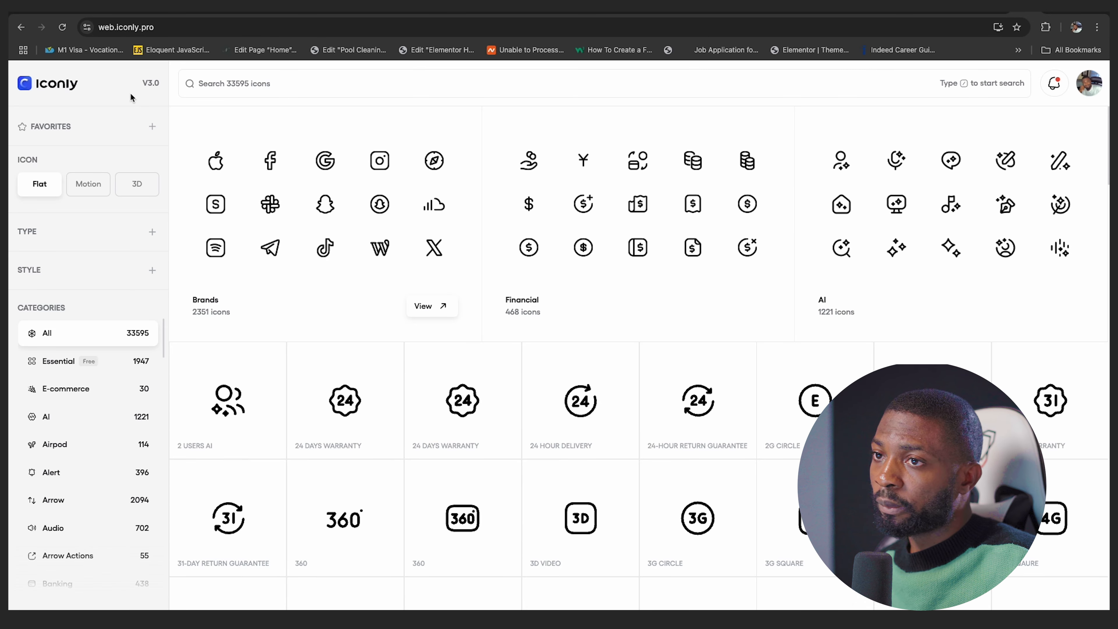
{"action": "scroll", "coordinate": [386, 264], "scroll_direction": "down", "scroll_amount": 3}
{"action": "scroll", "coordinate": [386, 263], "scroll_direction": "down", "scroll_amount": 1}
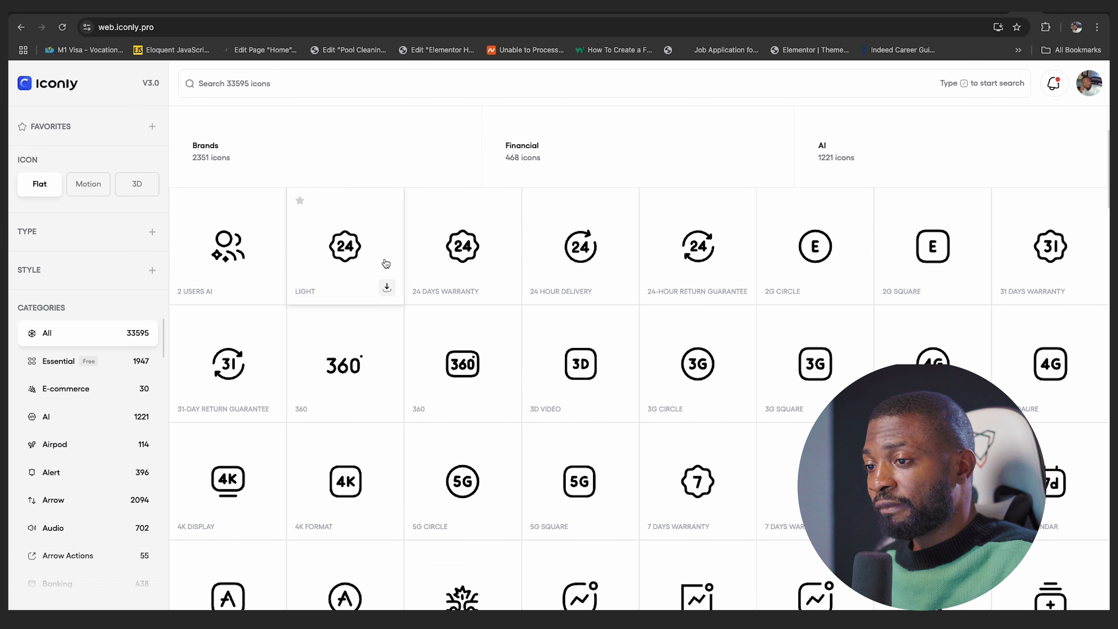
{"action": "scroll", "coordinate": [386, 264], "scroll_direction": "up", "scroll_amount": 3}
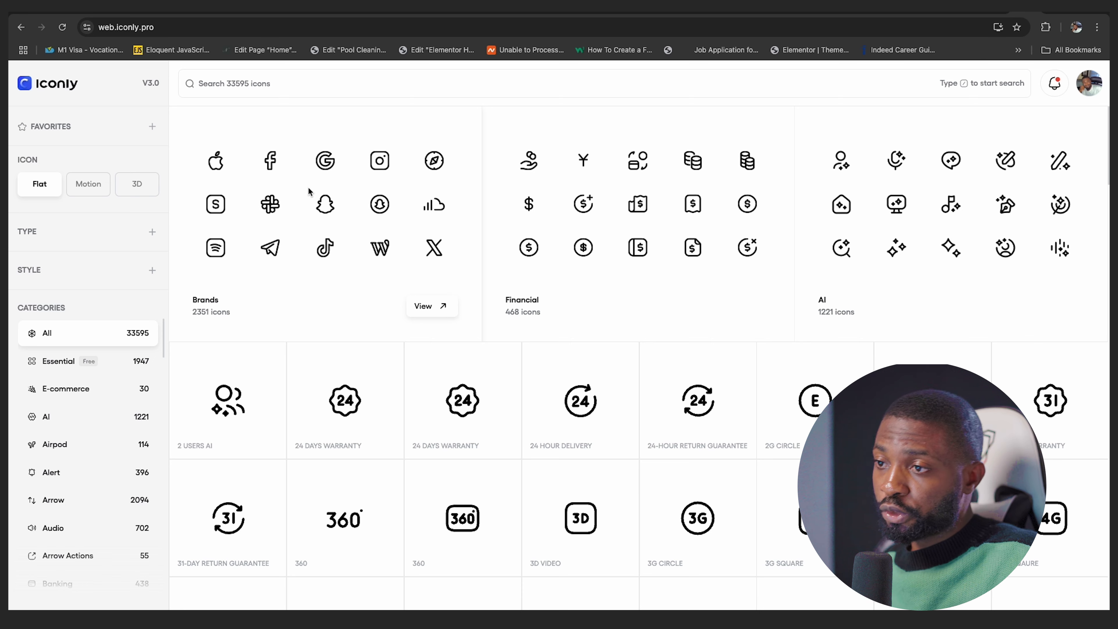
- Switch back to Figma and examine the social icons and images in the Website Resources frame
{"action": "key", "text": "ctrl+Up"}
{"action": "left_click", "coordinate": [559, 35]}
{"action": "scroll", "coordinate": [509, 98], "scroll_direction": "down", "scroll_amount": 3}
{"action": "scroll", "coordinate": [552, 118], "scroll_direction": "up", "scroll_amount": 10}
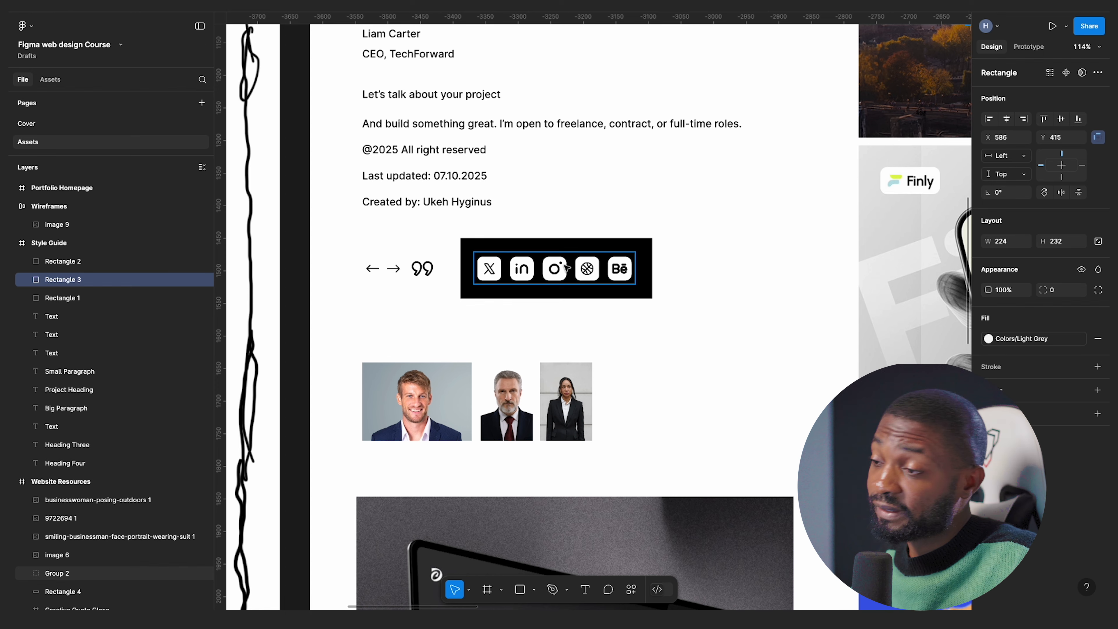
{"action": "scroll", "coordinate": [566, 267], "scroll_direction": "down", "scroll_amount": 5}
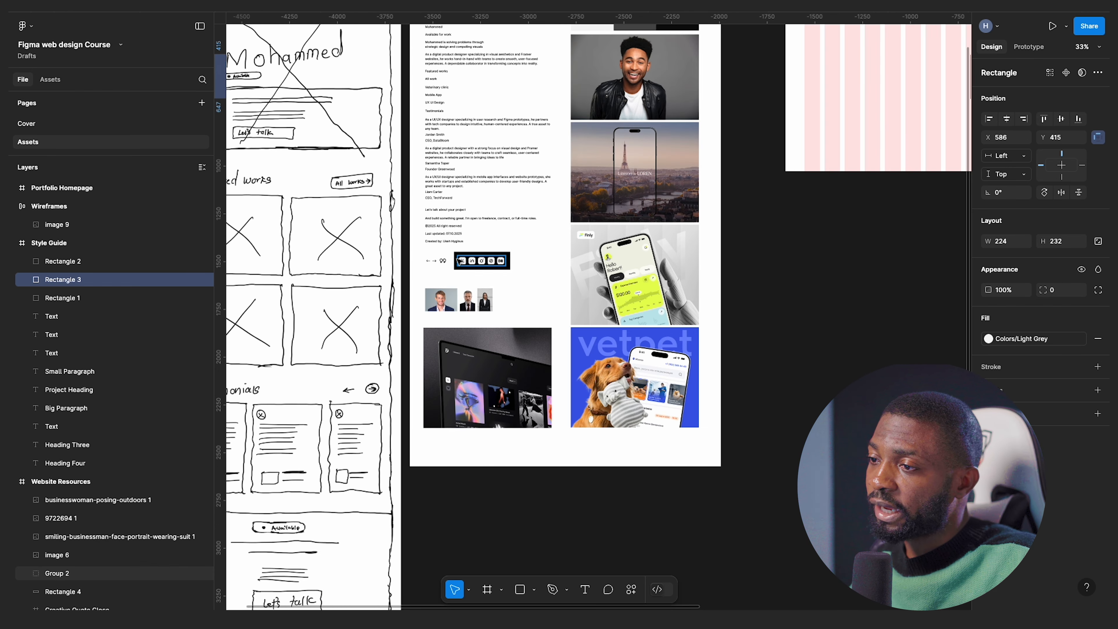
- Look over the Style Guide and Portfolio Homepage frames once more
{"action": "key", "text": "ctrl+Up"}
{"action": "left_click", "coordinate": [629, 44]}
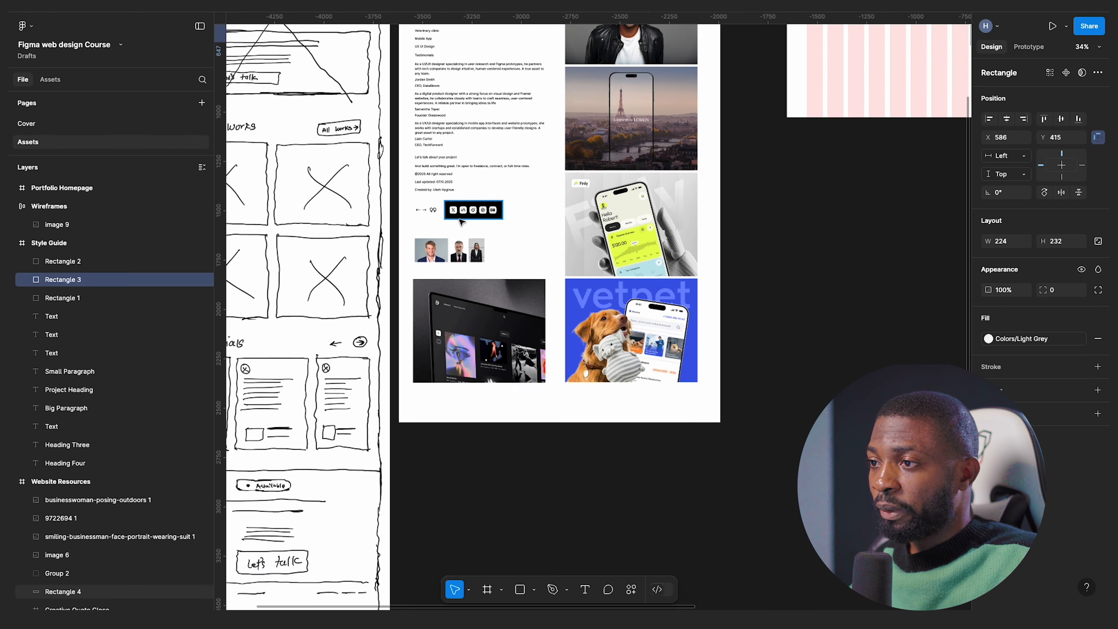
{"action": "scroll", "coordinate": [838, 242], "scroll_direction": "down", "scroll_amount": 3}
{"action": "scroll", "coordinate": [838, 243], "scroll_direction": "up", "scroll_amount": 3}
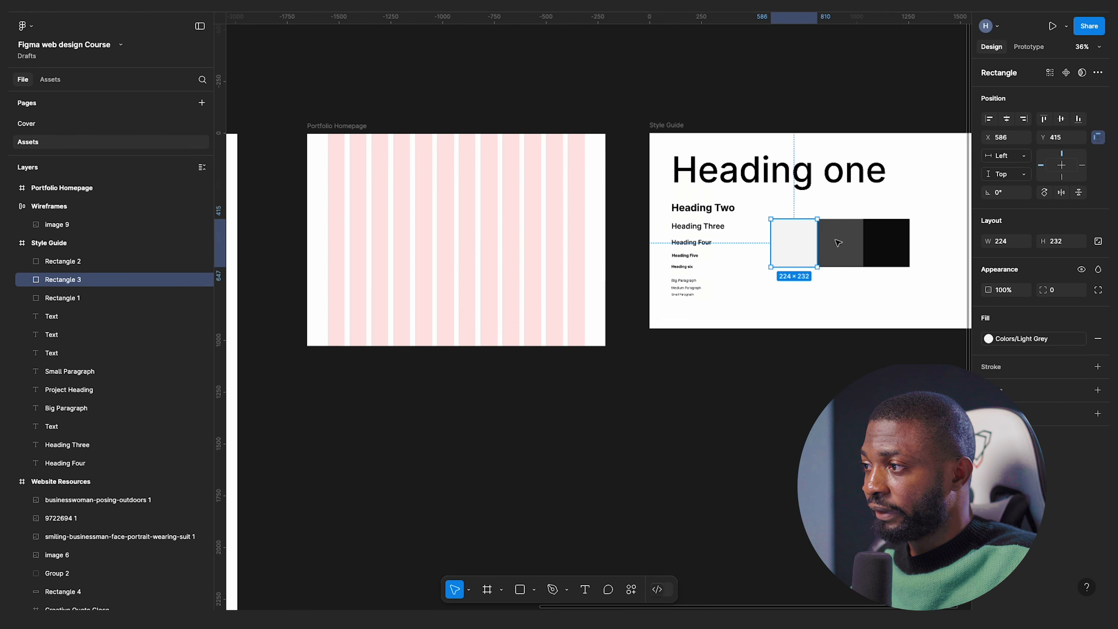
{"action": "scroll", "coordinate": [840, 218], "scroll_direction": "up", "scroll_amount": 2}
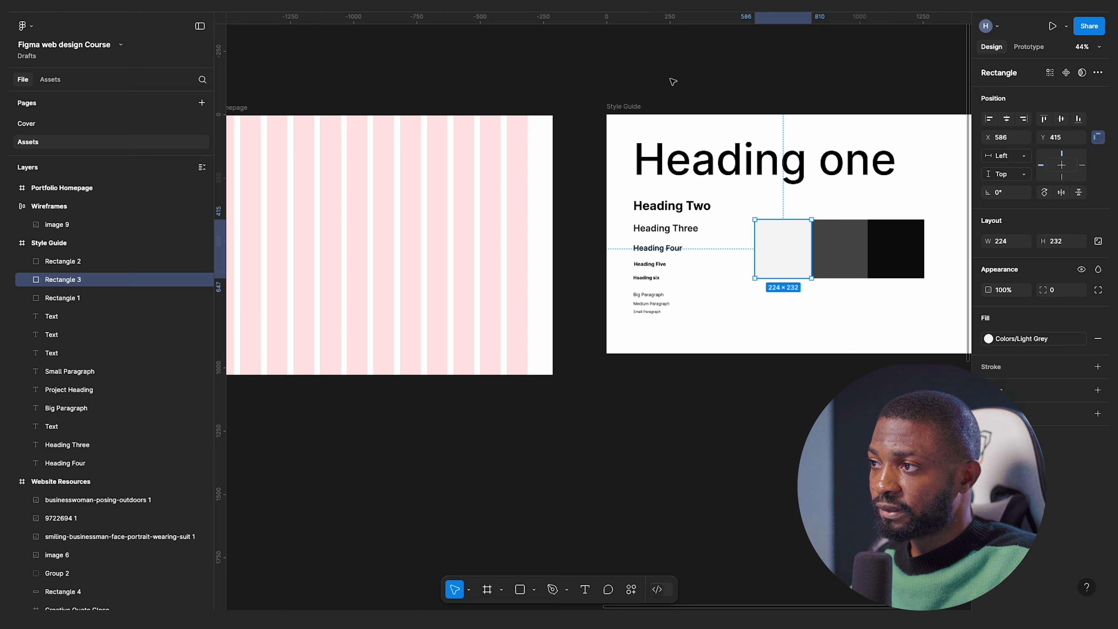
{"action": "scroll", "coordinate": [672, 81], "scroll_direction": "left", "scroll_amount": 3}
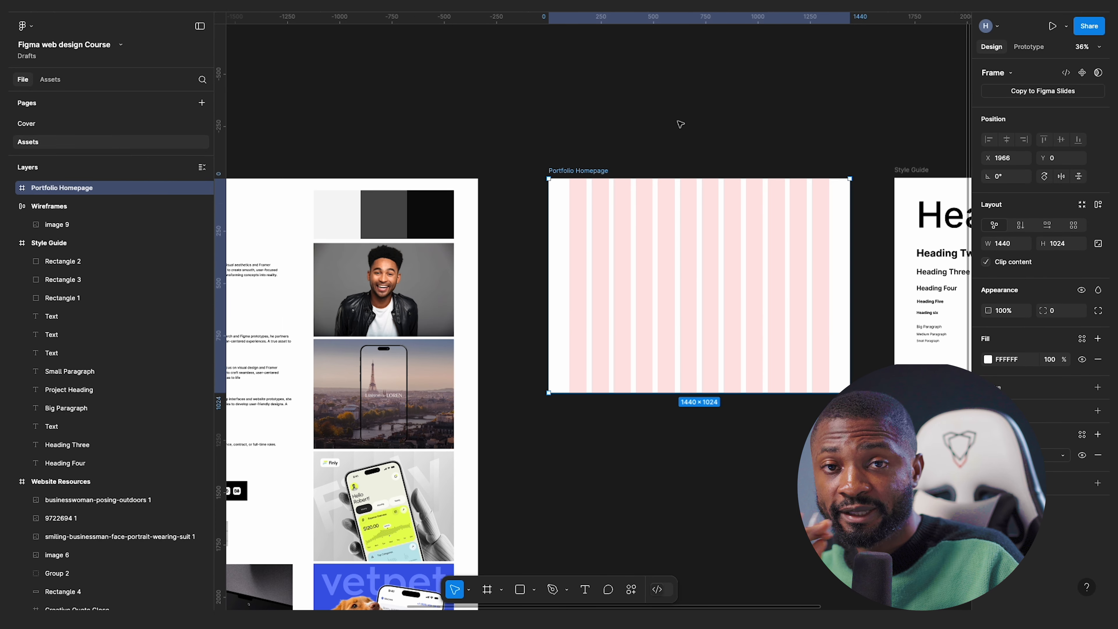
- Copy the designer's name text at the top of the Website Resources frame
{"action": "scroll", "coordinate": [680, 124], "scroll_direction": "left", "scroll_amount": 4}
{"action": "scroll", "coordinate": [453, 184], "scroll_direction": "up", "scroll_amount": 8}
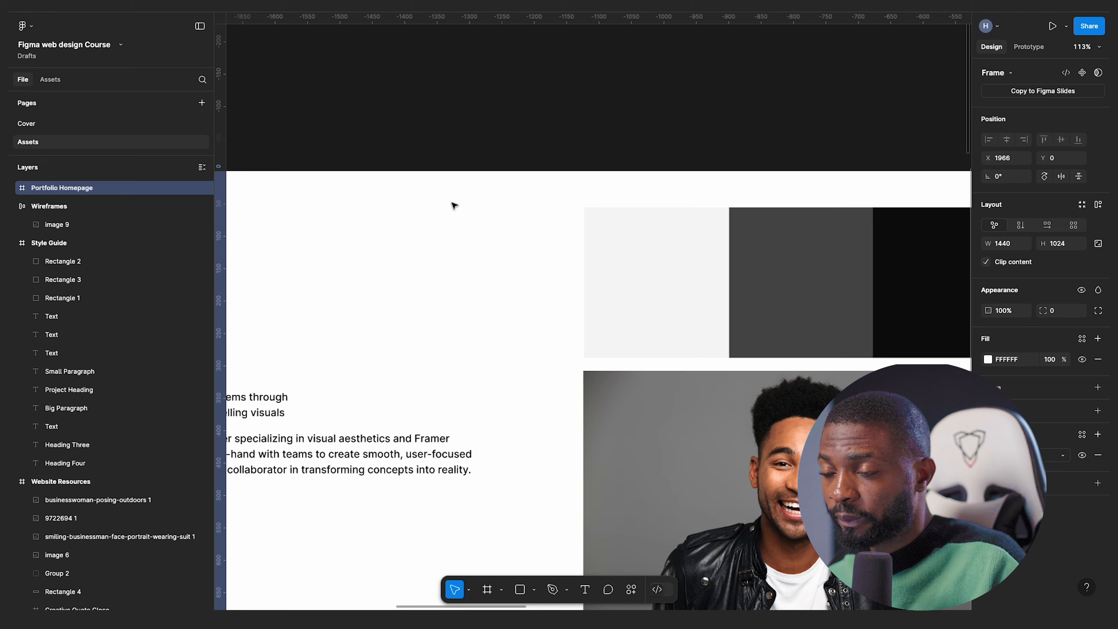
{"action": "scroll", "coordinate": [451, 204], "scroll_direction": "left", "scroll_amount": 3}
{"action": "scroll", "coordinate": [359, 204], "scroll_direction": "up", "scroll_amount": 2}
{"action": "scroll", "coordinate": [396, 207], "scroll_direction": "down", "scroll_amount": 2}
{"action": "scroll", "coordinate": [440, 212], "scroll_direction": "left", "scroll_amount": 2}
{"action": "left_click", "coordinate": [379, 222]}
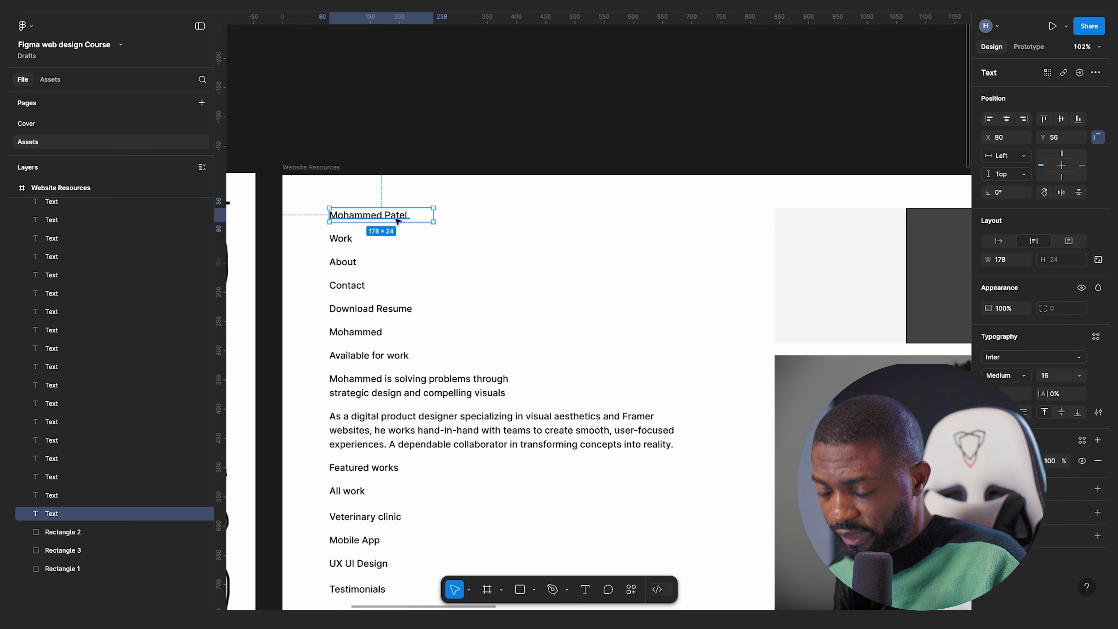
- Paste the name into the Portfolio Homepage frame as auto-width text on the first grid column, at X 100, Y 52
{"action": "scroll", "coordinate": [269, 222], "scroll_direction": "down", "scroll_amount": 6}
{"action": "scroll", "coordinate": [266, 222], "scroll_direction": "up", "scroll_amount": 3}
{"action": "scroll", "coordinate": [266, 222], "scroll_direction": "down", "scroll_amount": 3}
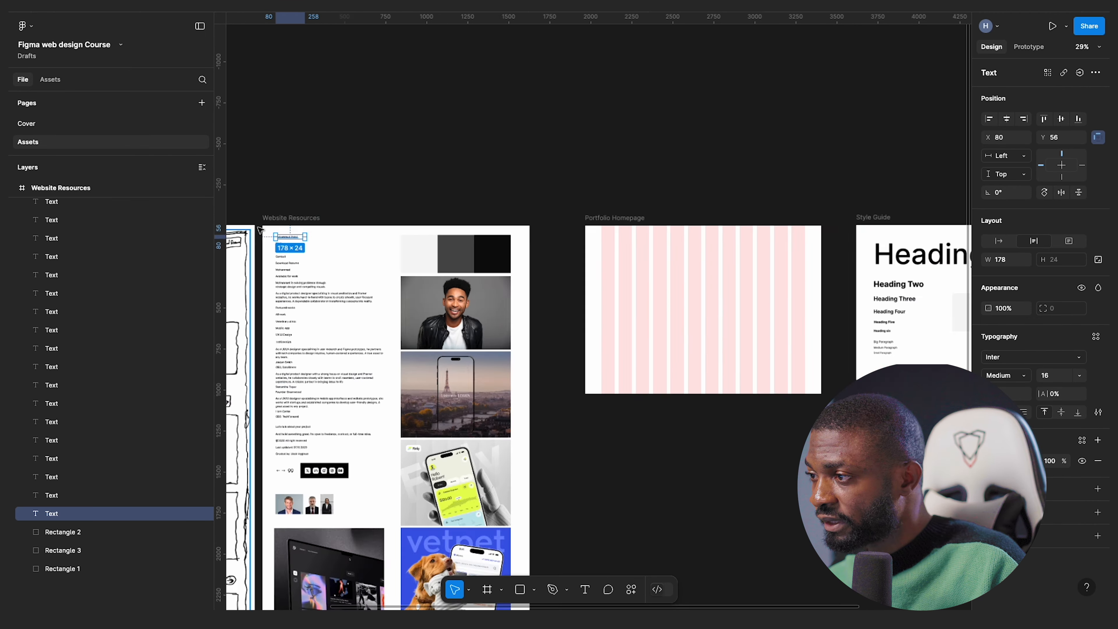
{"action": "scroll", "coordinate": [686, 261], "scroll_direction": "up", "scroll_amount": 5}
{"action": "scroll", "coordinate": [453, 204], "scroll_direction": "right", "scroll_amount": 4}
{"action": "scroll", "coordinate": [417, 192], "scroll_direction": "down", "scroll_amount": 2}
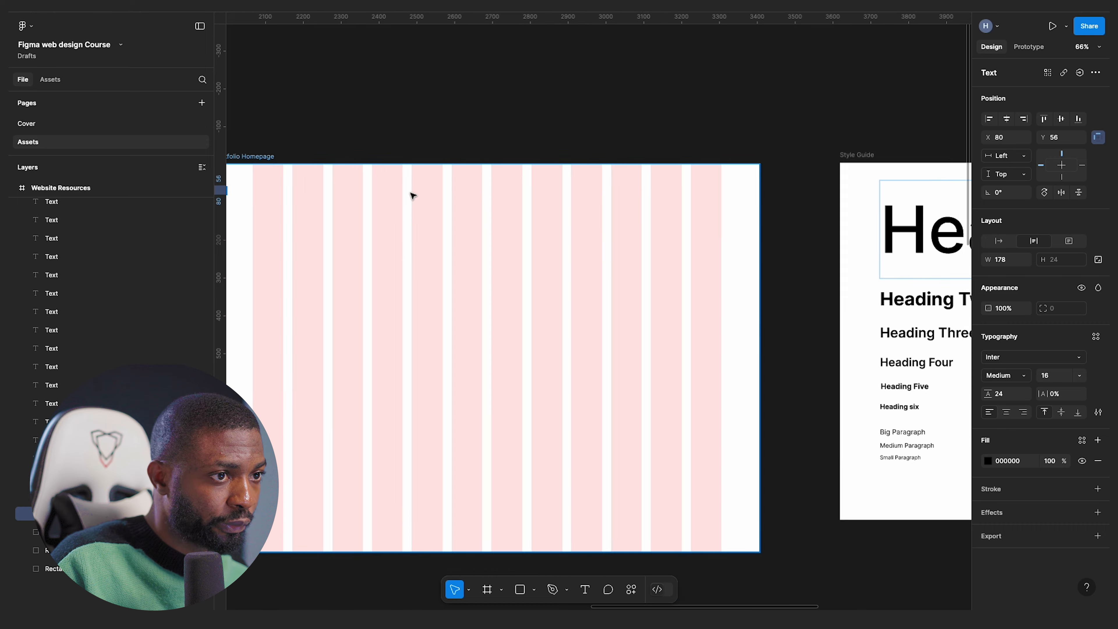
{"action": "left_click", "coordinate": [414, 198]}
{"action": "key", "text": "ctrl+v"}
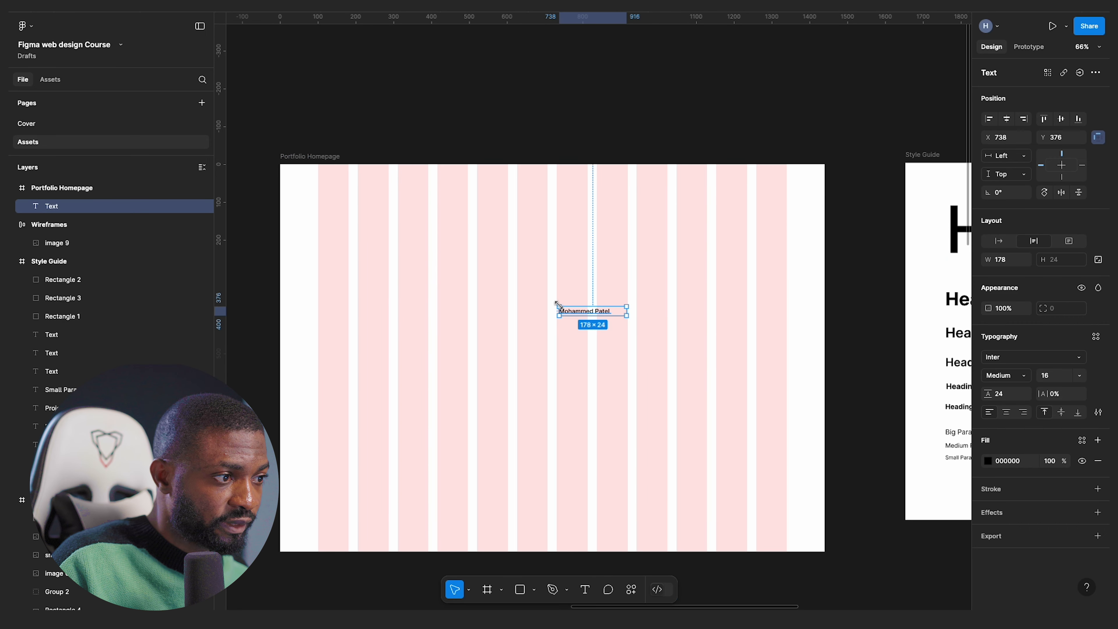
{"action": "left_click", "coordinate": [998, 244]}
{"action": "left_click_drag", "start_coordinate": [584, 310], "coordinate": [350, 192]}
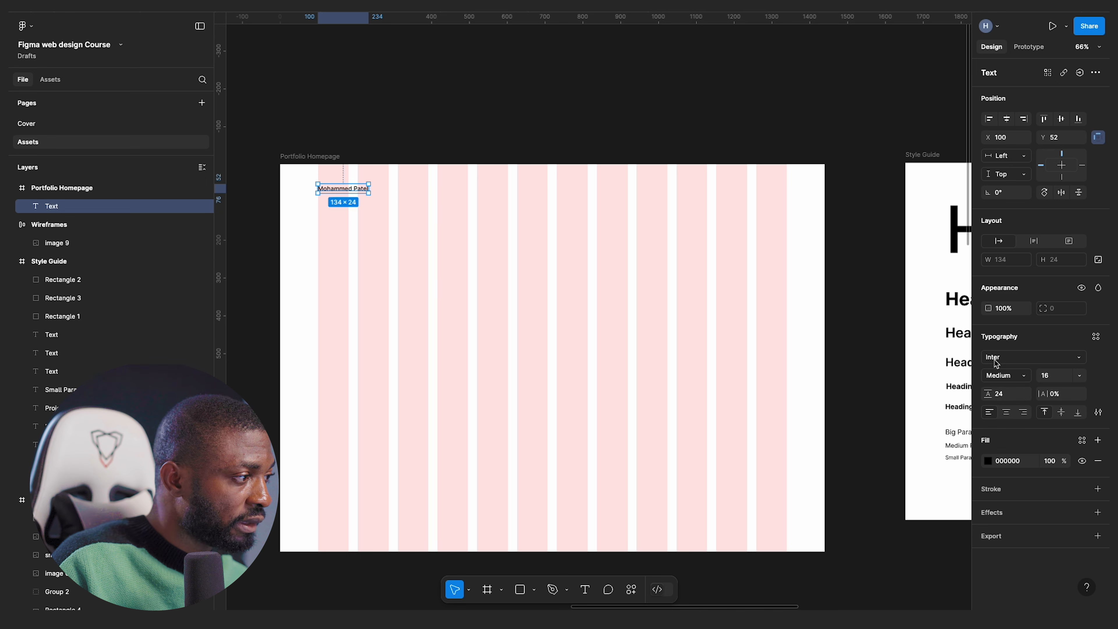
- Apply the Paragraph/Medium text style to the name on the homepage and nudge it up to Y 51
{"action": "left_click", "coordinate": [1095, 336]}
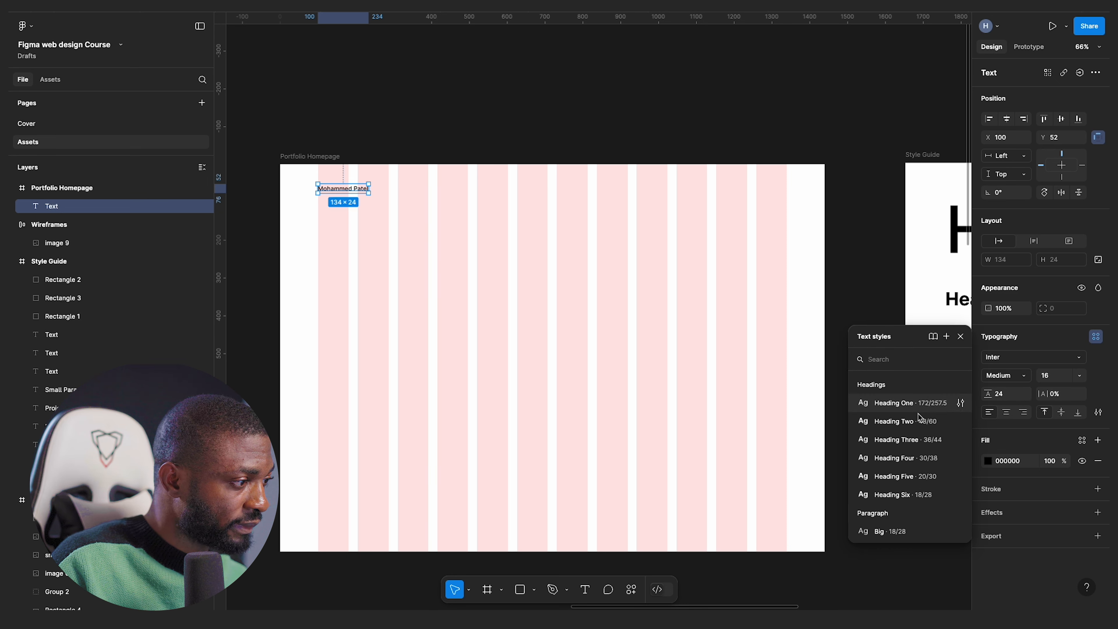
{"action": "scroll", "coordinate": [880, 466], "scroll_direction": "down", "scroll_amount": 3}
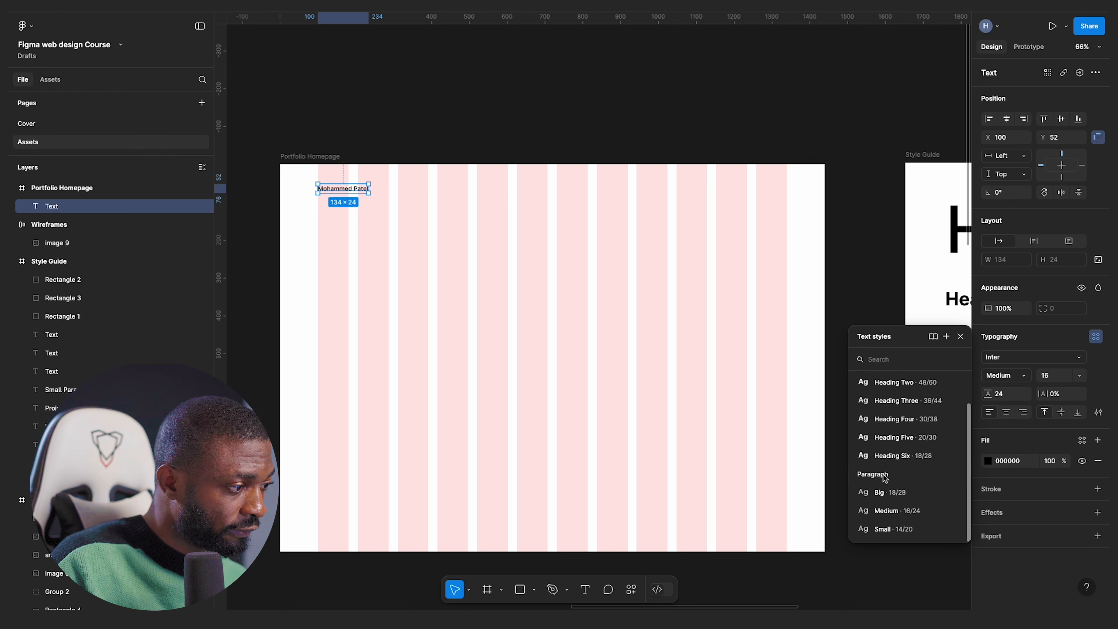
{"action": "left_click", "coordinate": [888, 511]}
{"action": "scroll", "coordinate": [387, 209], "scroll_direction": "up", "scroll_amount": 5}
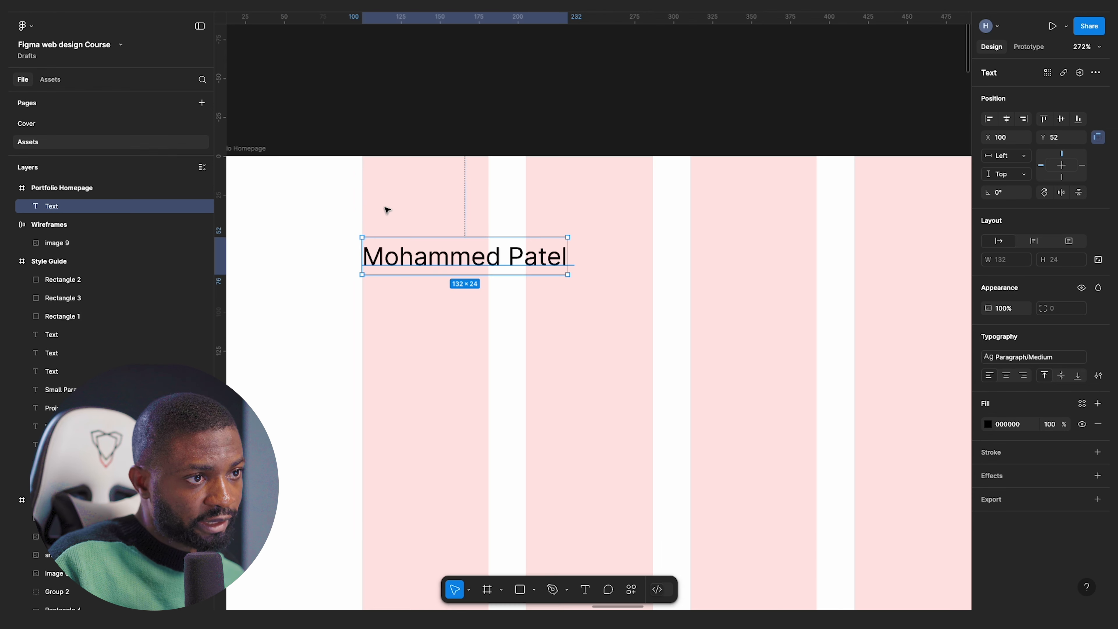
{"action": "mouse_move", "coordinate": [417, 259]}
{"action": "left_mouse_down"}
{"action": "mouse_move", "coordinate": [467, 262]}
{"action": "mouse_move", "coordinate": [417, 258]}
{"action": "left_mouse_up"}
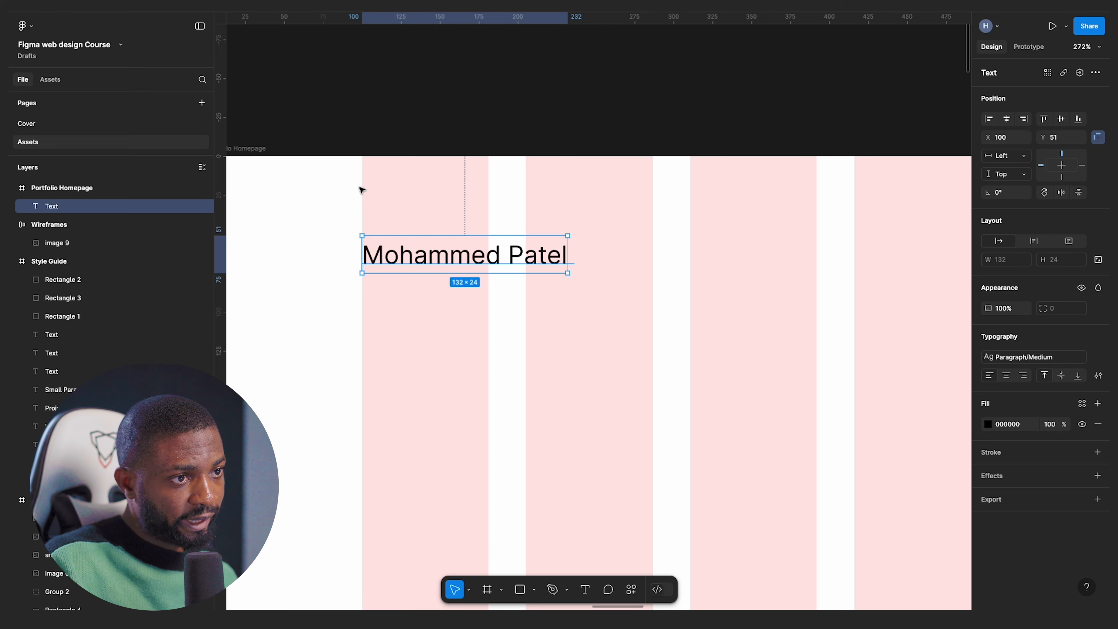
- Copy the Work, About and Contact texts from the Website Resources frame
{"action": "scroll", "coordinate": [361, 187], "scroll_direction": "down", "scroll_amount": 5}
{"action": "scroll", "coordinate": [487, 223], "scroll_direction": "down", "scroll_amount": 3}
{"action": "scroll", "coordinate": [486, 223], "scroll_direction": "up", "scroll_amount": 1}
{"action": "scroll", "coordinate": [554, 237], "scroll_direction": "left", "scroll_amount": 8}
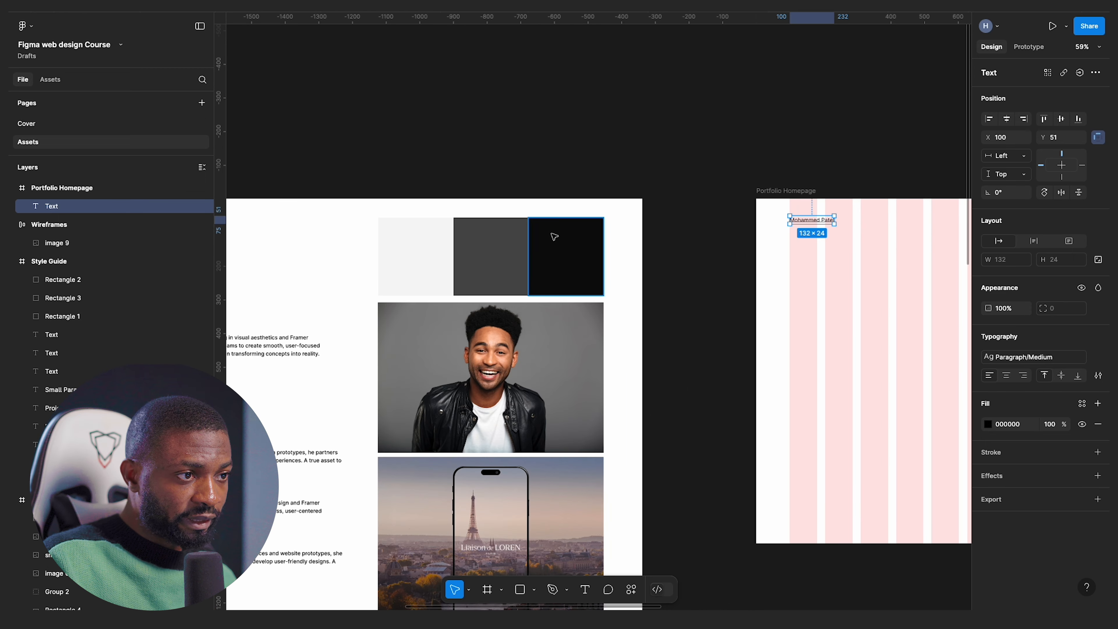
{"action": "scroll", "coordinate": [554, 237], "scroll_direction": "left", "scroll_amount": 4}
{"action": "scroll", "coordinate": [479, 235], "scroll_direction": "up", "scroll_amount": 5}
{"action": "left_click_drag", "start_coordinate": [451, 238], "coordinate": [500, 304]}
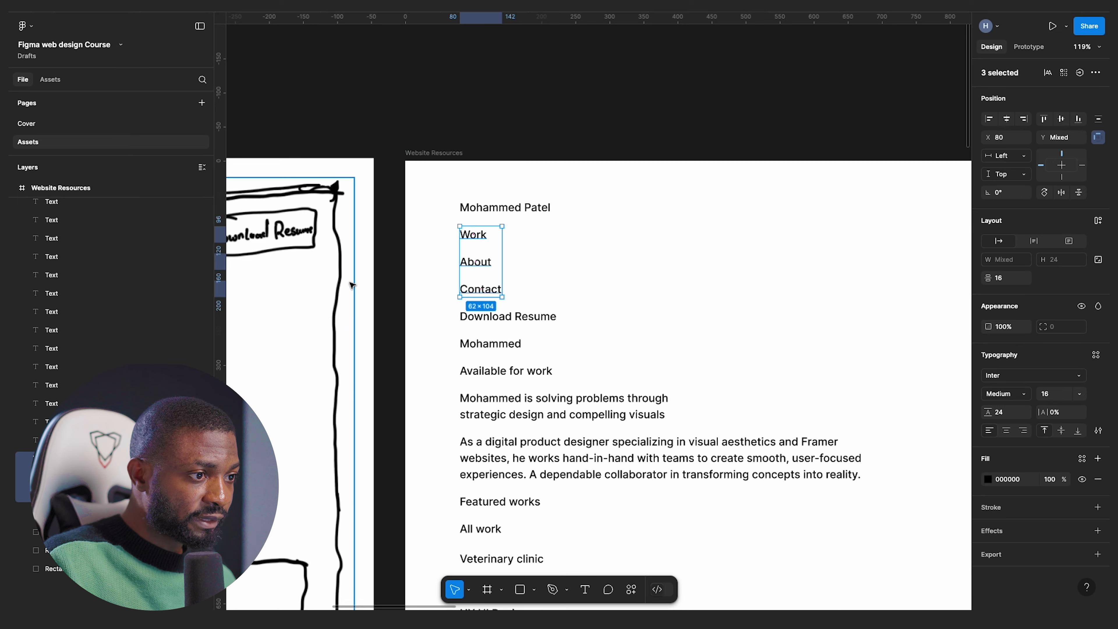
- Paste the Work, About and Contact texts into the Portfolio Homepage frame
{"action": "scroll", "coordinate": [499, 304], "scroll_direction": "down", "scroll_amount": 6}
{"action": "scroll", "coordinate": [822, 272], "scroll_direction": "up", "scroll_amount": 2}
{"action": "scroll", "coordinate": [871, 234], "scroll_direction": "up", "scroll_amount": 2}
{"action": "left_click", "coordinate": [720, 242]}
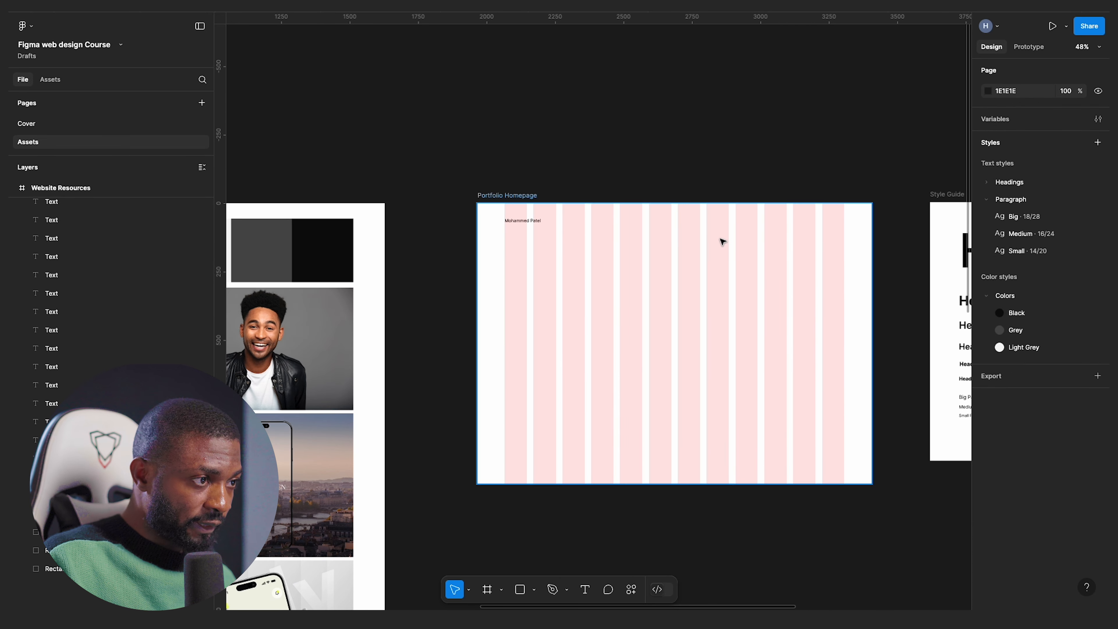
{"action": "key", "text": "super+v"}
{"action": "scroll", "coordinate": [594, 306], "scroll_direction": "up", "scroll_amount": 4}
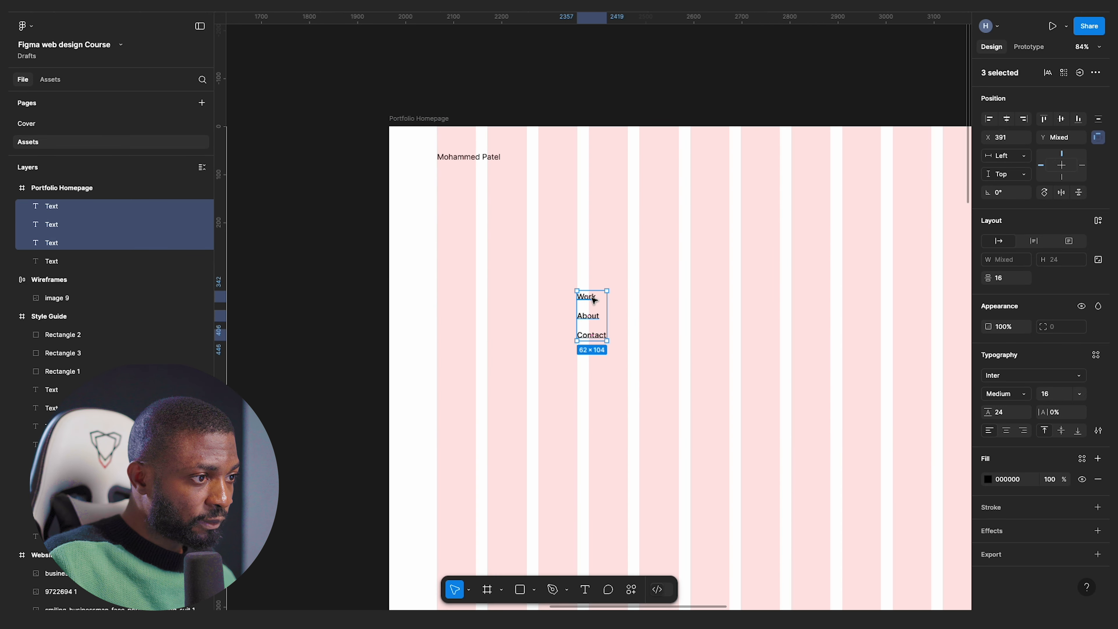
- Arrange Work, About and Contact side by side in the header, each starting on its own grid column from about X 521
{"action": "left_click", "coordinate": [593, 300]}
{"action": "left_click_drag", "start_coordinate": [594, 299], "coordinate": [656, 163]}
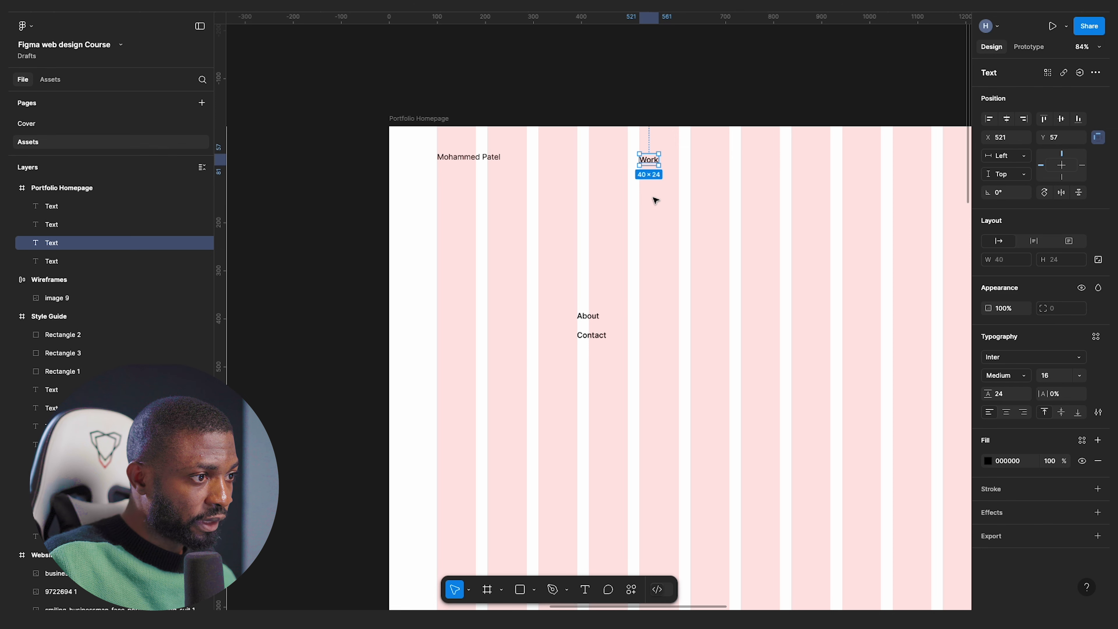
{"action": "left_click_drag", "start_coordinate": [588, 316], "coordinate": [700, 162]}
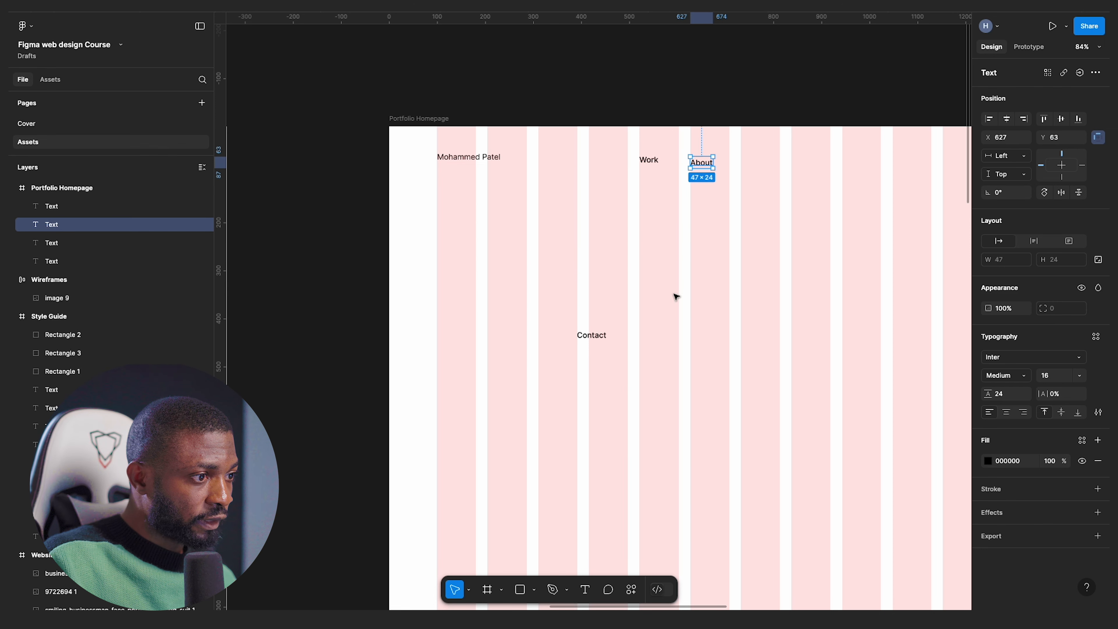
{"action": "left_click_drag", "start_coordinate": [597, 335], "coordinate": [760, 165]}
- Combine the Work, About and Contact texts into a horizontal auto layout frame
{"action": "left_click", "coordinate": [649, 159], "text": "shift"}
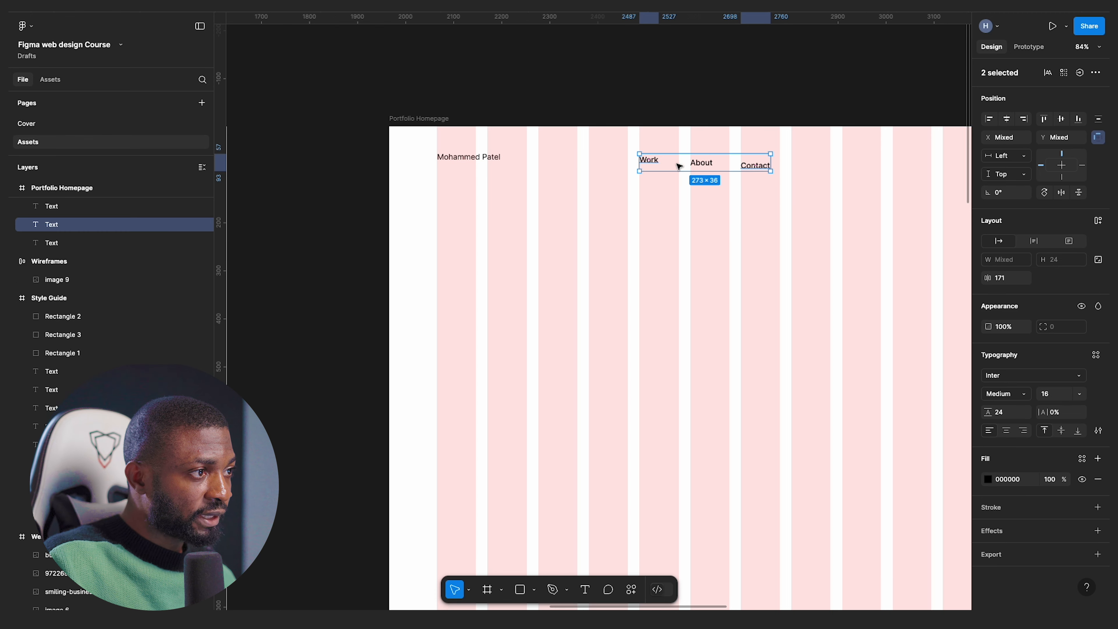
{"action": "left_click", "coordinate": [695, 165], "text": "shift"}
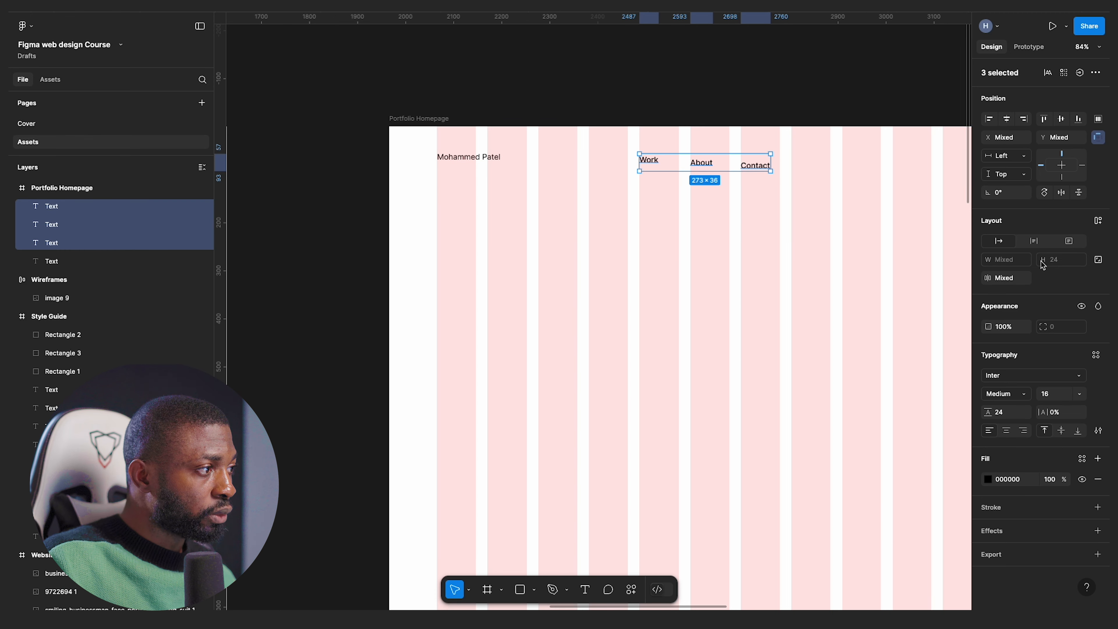
{"action": "right_click", "coordinate": [712, 160]}
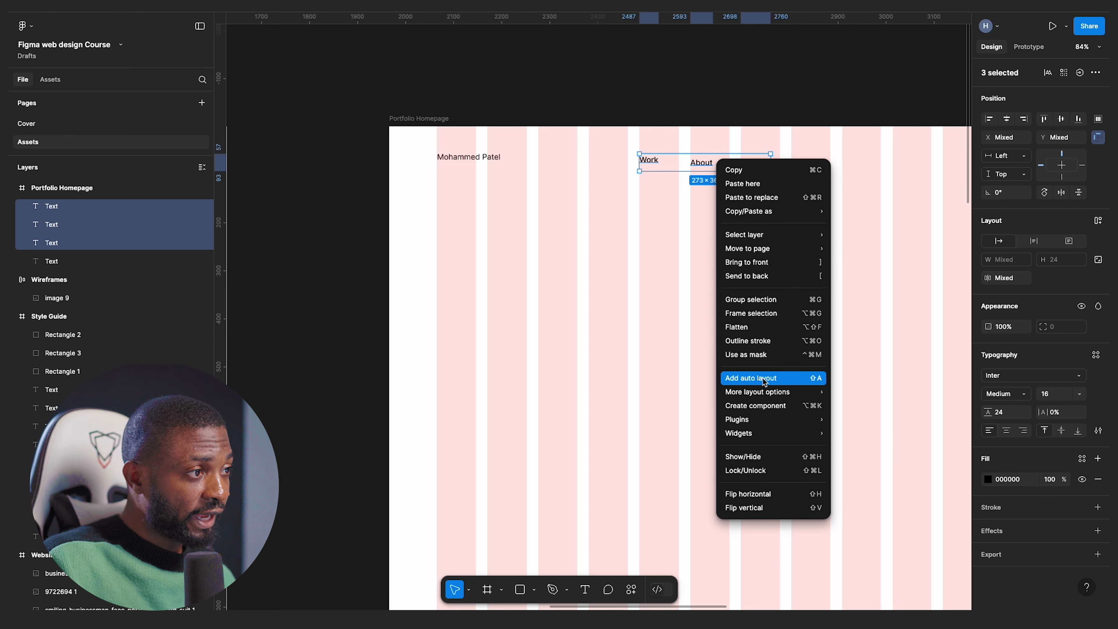
{"action": "left_click", "coordinate": [787, 376]}
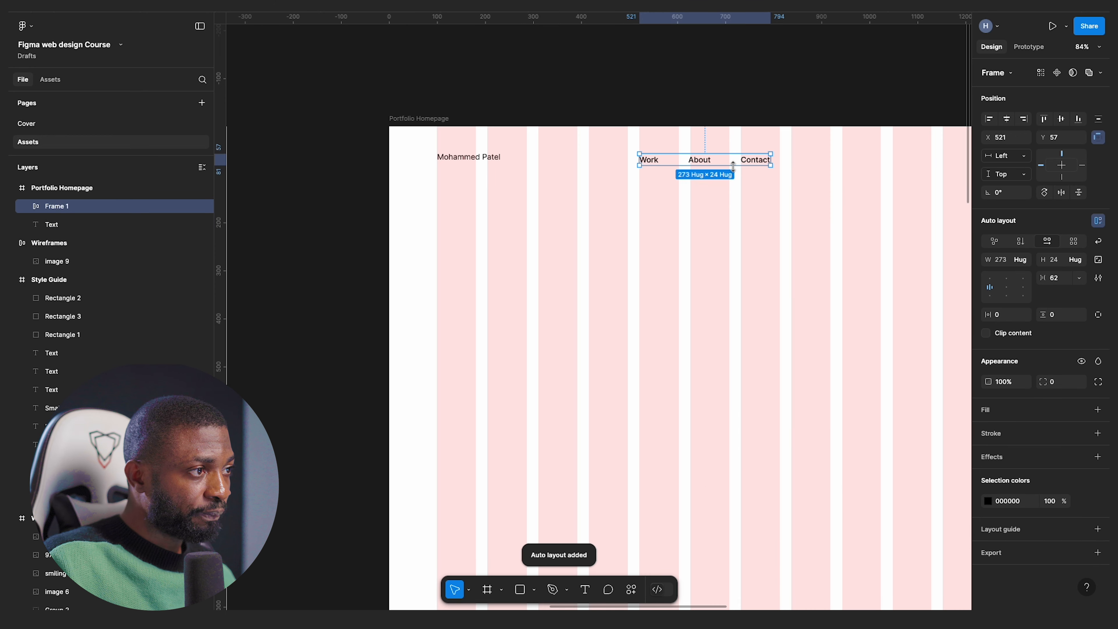
- Set the gap between the items in the navigation auto layout to 32
{"action": "scroll", "coordinate": [731, 166], "scroll_direction": "up", "scroll_amount": 5}
{"action": "scroll", "coordinate": [546, 175], "scroll_direction": "down", "scroll_amount": 2}
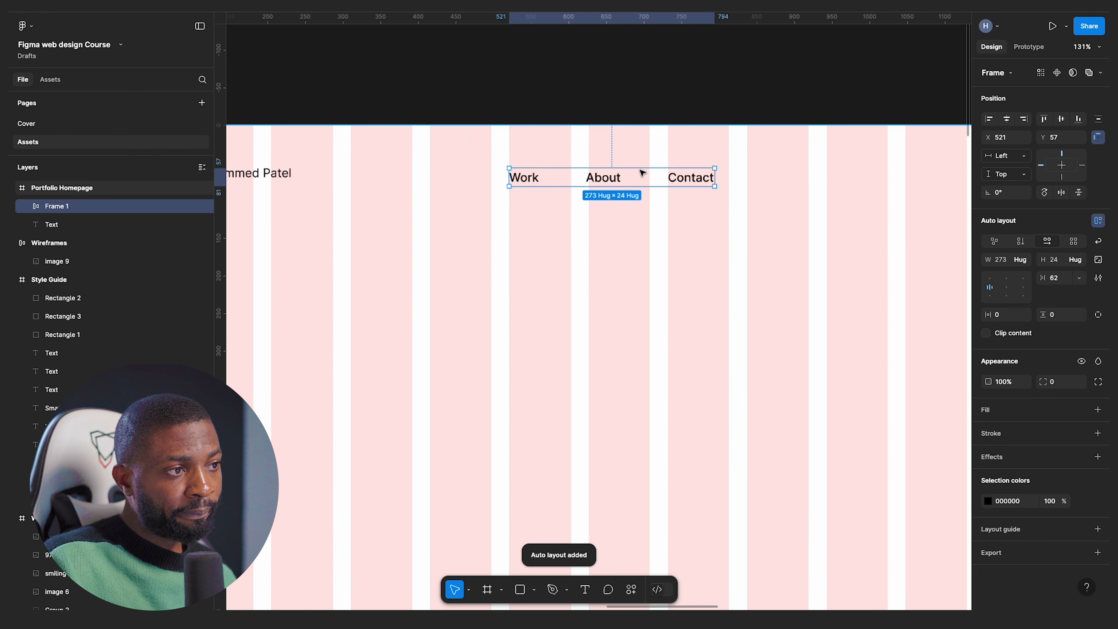
{"action": "scroll", "coordinate": [643, 173], "scroll_direction": "down", "scroll_amount": 2}
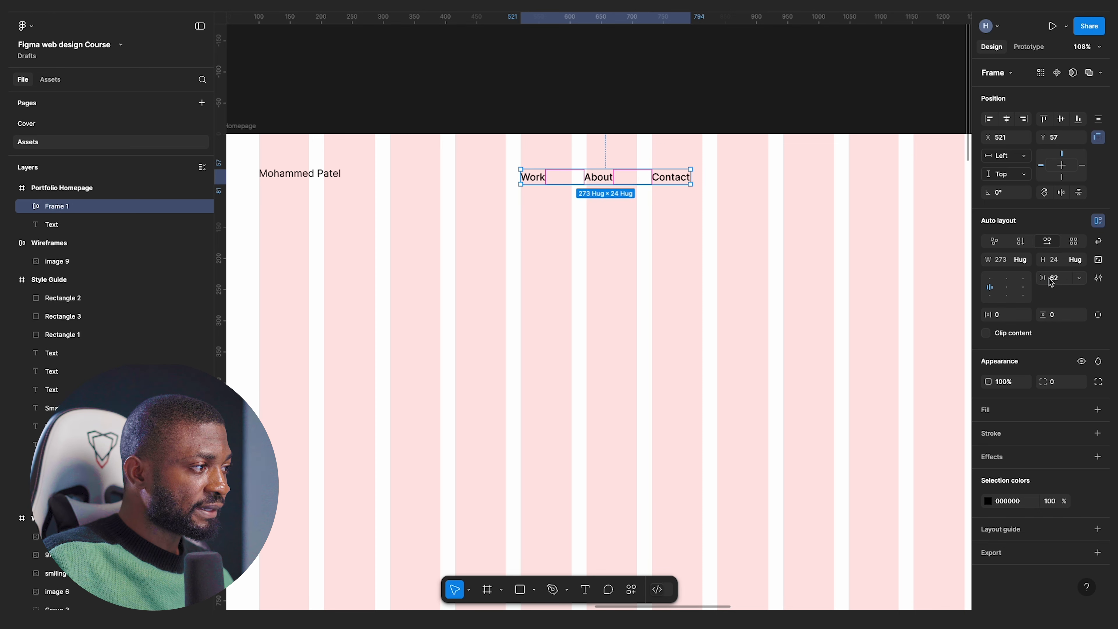
{"action": "left_click_drag", "start_coordinate": [1056, 279], "coordinate": [1059, 280]}
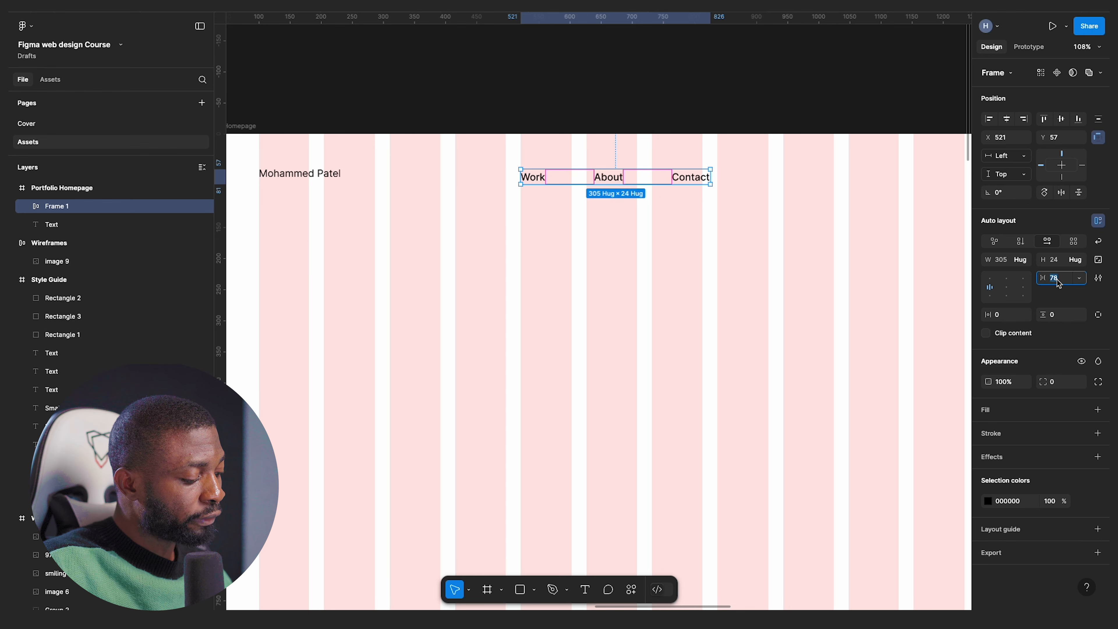
{"action": "type", "text": "2"}
{"action": "key", "text": "Return"}
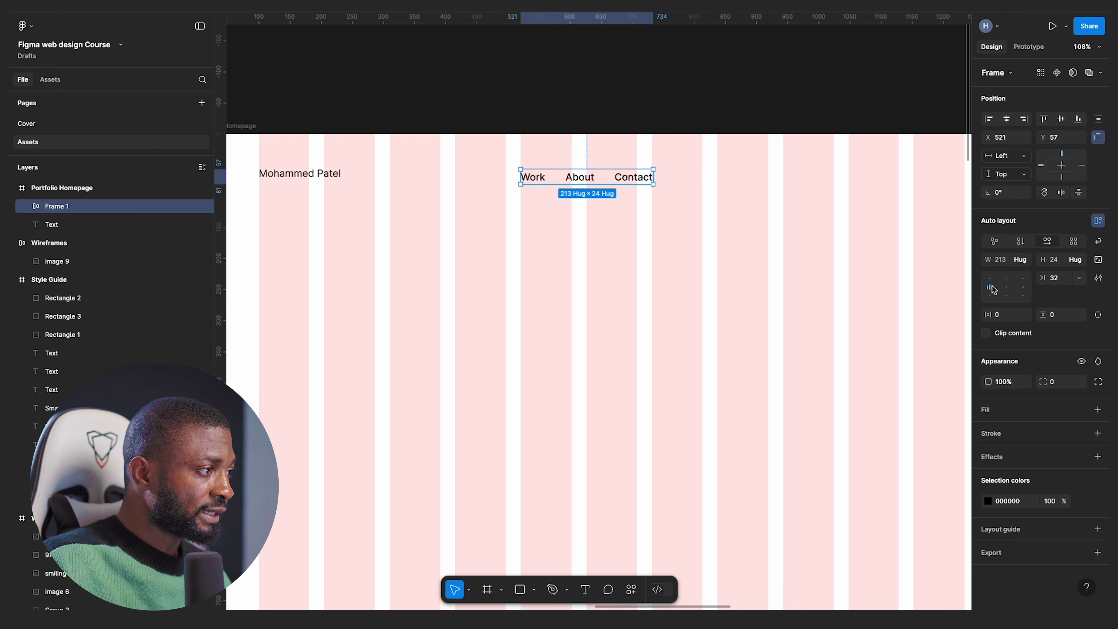
- Stretch the navigation frame to a height of 115 and try the centre, top-centre and bottom-centre alignments on its items
{"action": "left_click", "coordinate": [1006, 289]}
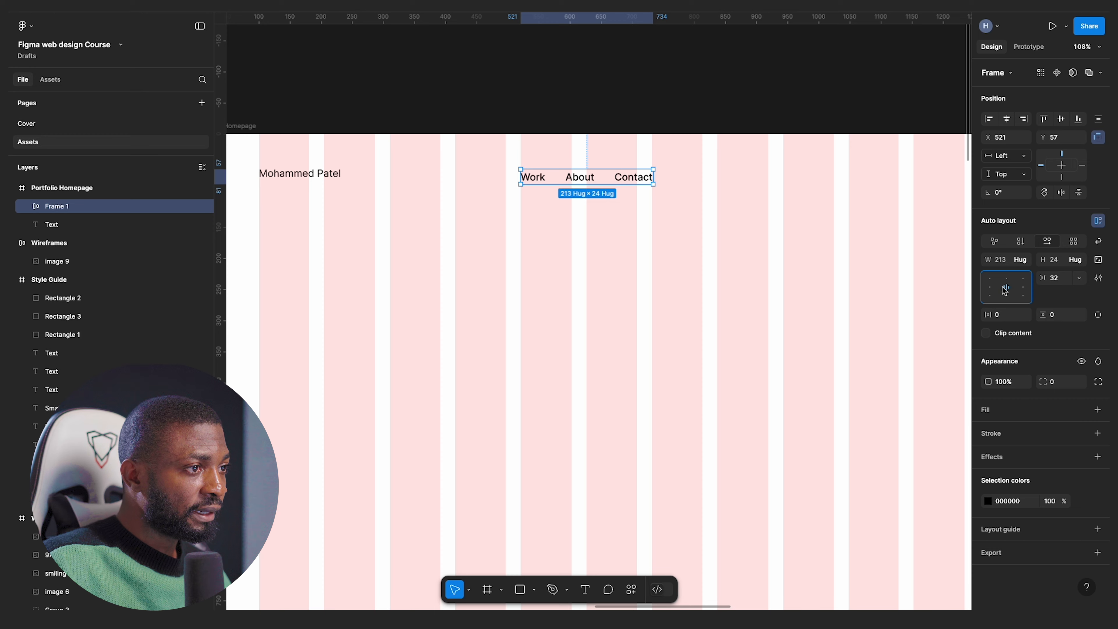
{"action": "scroll", "coordinate": [543, 174], "scroll_direction": "up", "scroll_amount": 5}
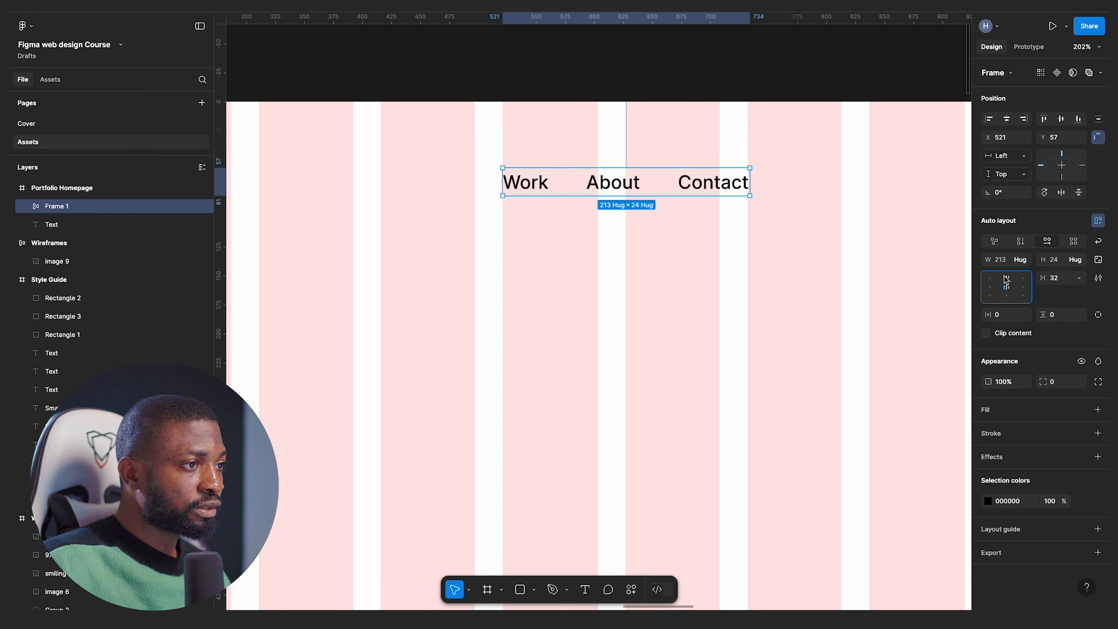
{"action": "left_click_drag", "start_coordinate": [702, 195], "coordinate": [698, 301]}
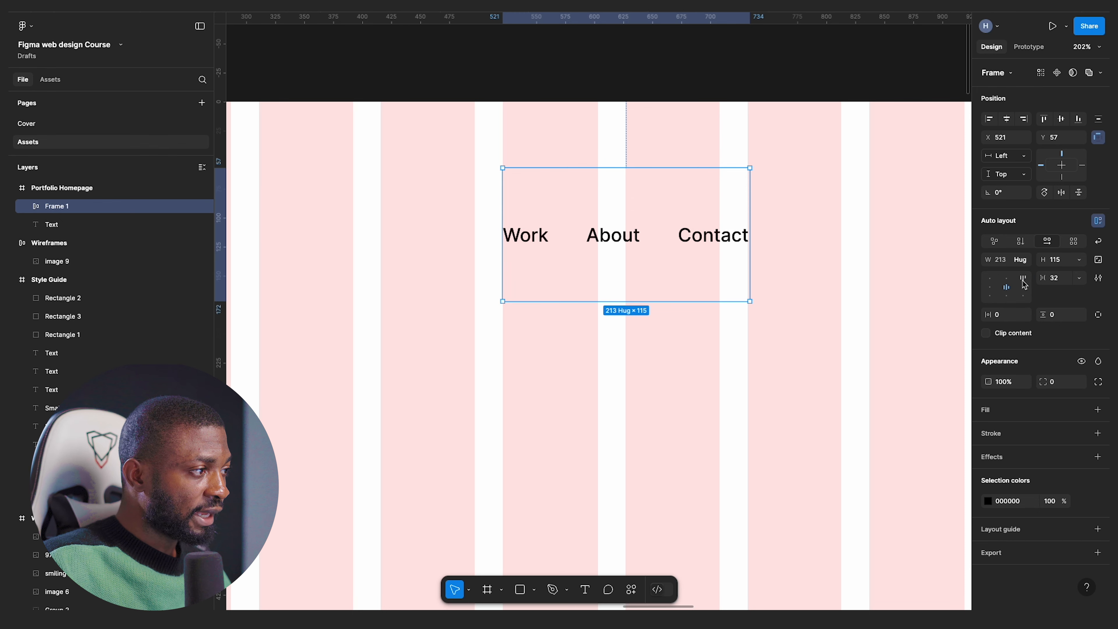
{"action": "left_click", "coordinate": [1007, 278]}
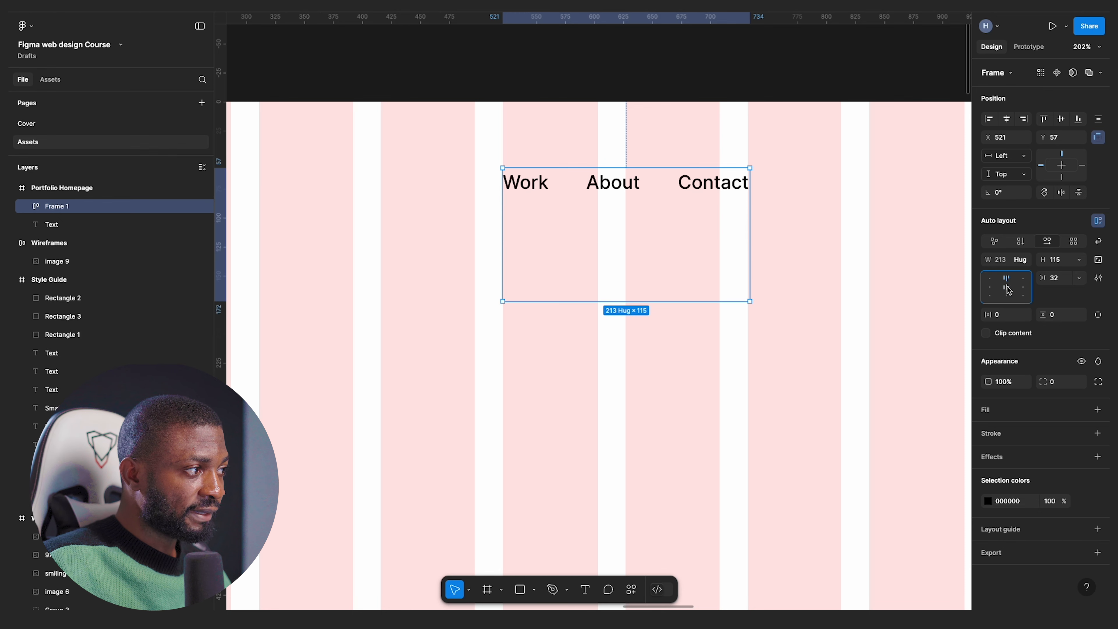
{"action": "left_click", "coordinate": [1008, 289]}
{"action": "left_click", "coordinate": [1008, 298]}
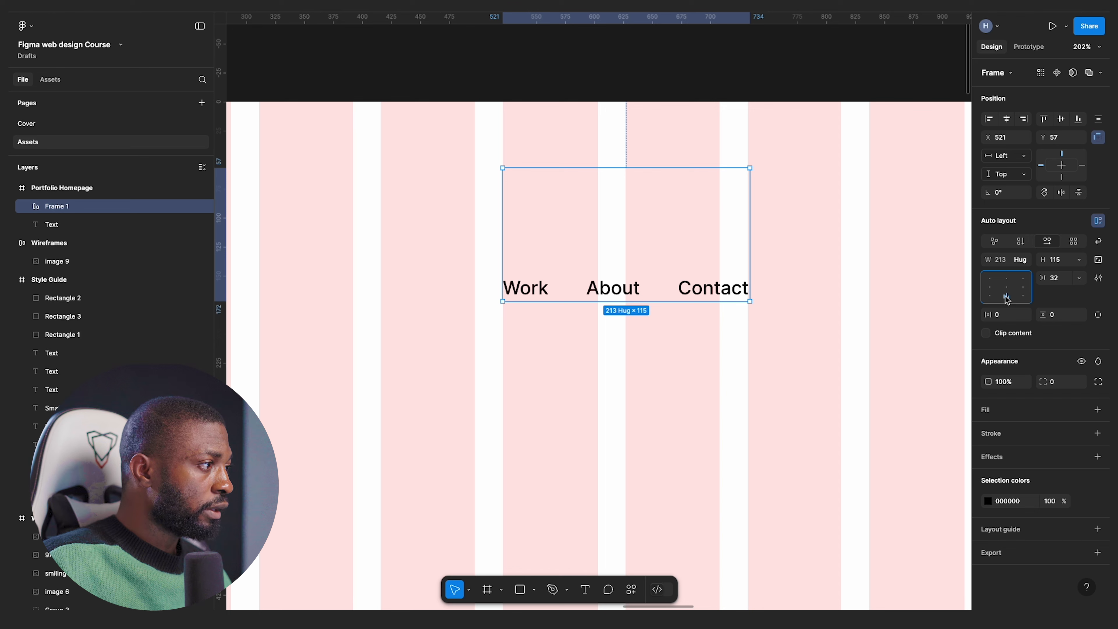
- Return the navigation frame's height to hug contents and align its items to the left centre
{"action": "left_click", "coordinate": [1079, 259]}
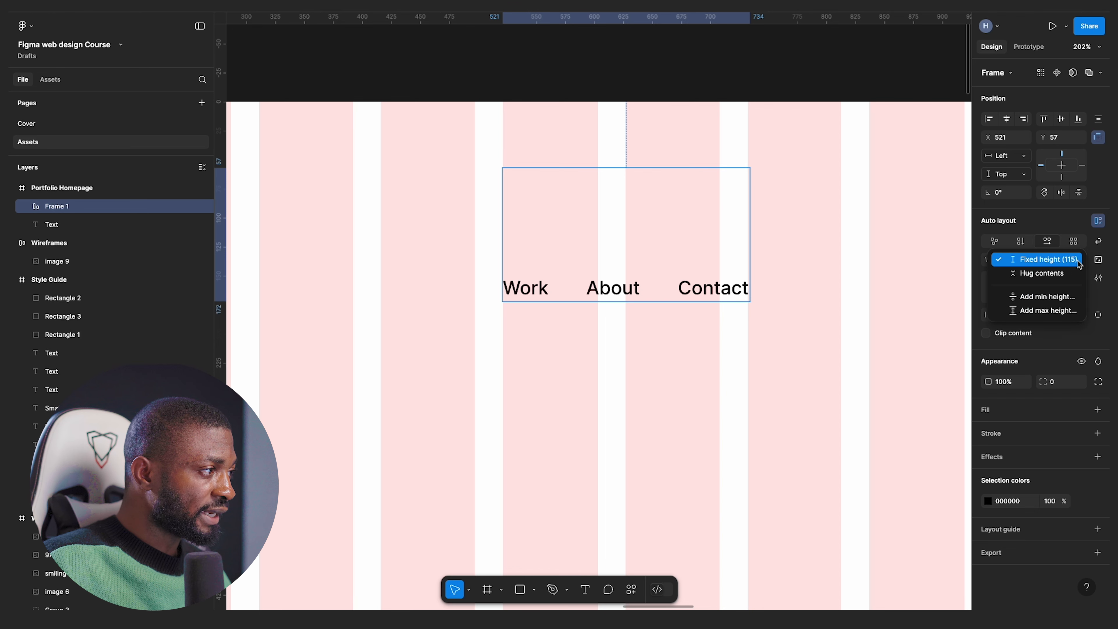
{"action": "left_click", "coordinate": [1042, 273]}
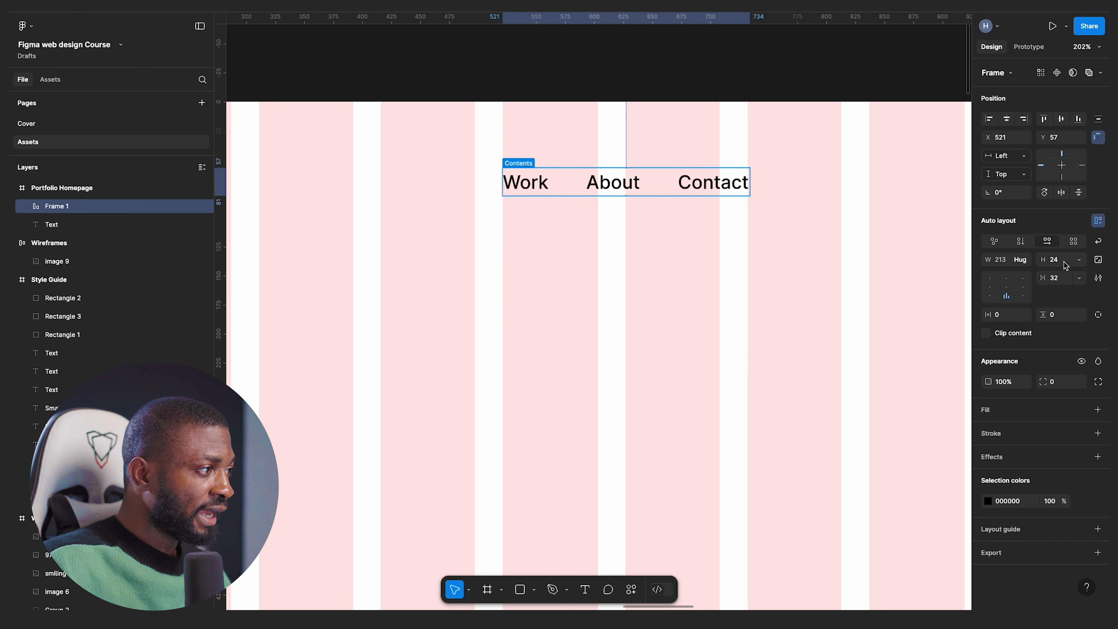
{"action": "left_click", "coordinate": [1020, 259]}
{"action": "left_click", "coordinate": [1027, 263]}
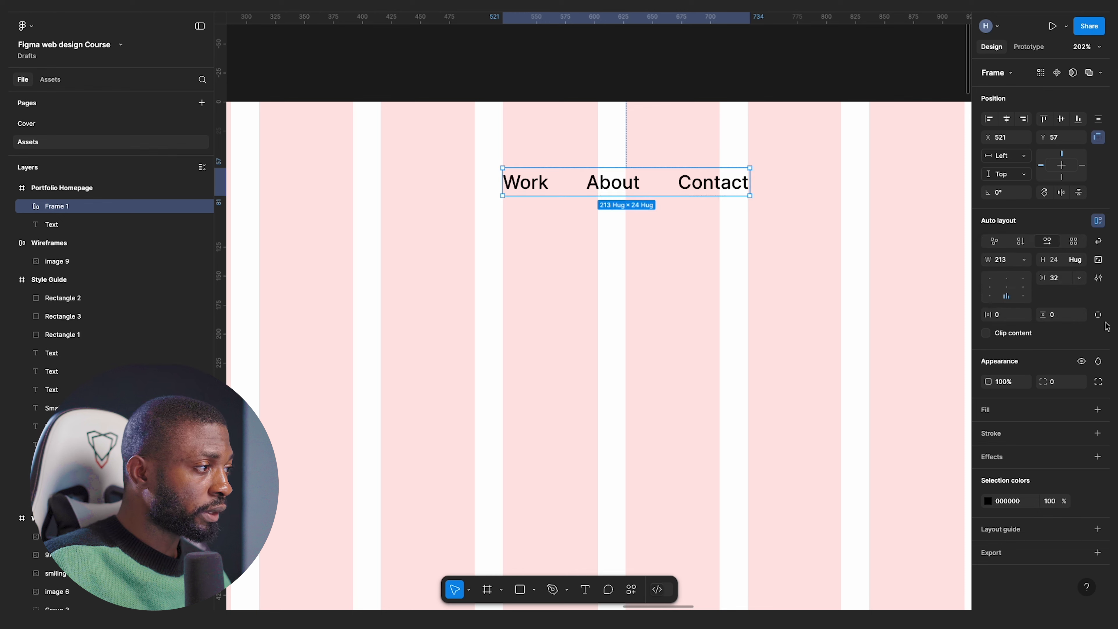
{"action": "left_click", "coordinate": [994, 290]}
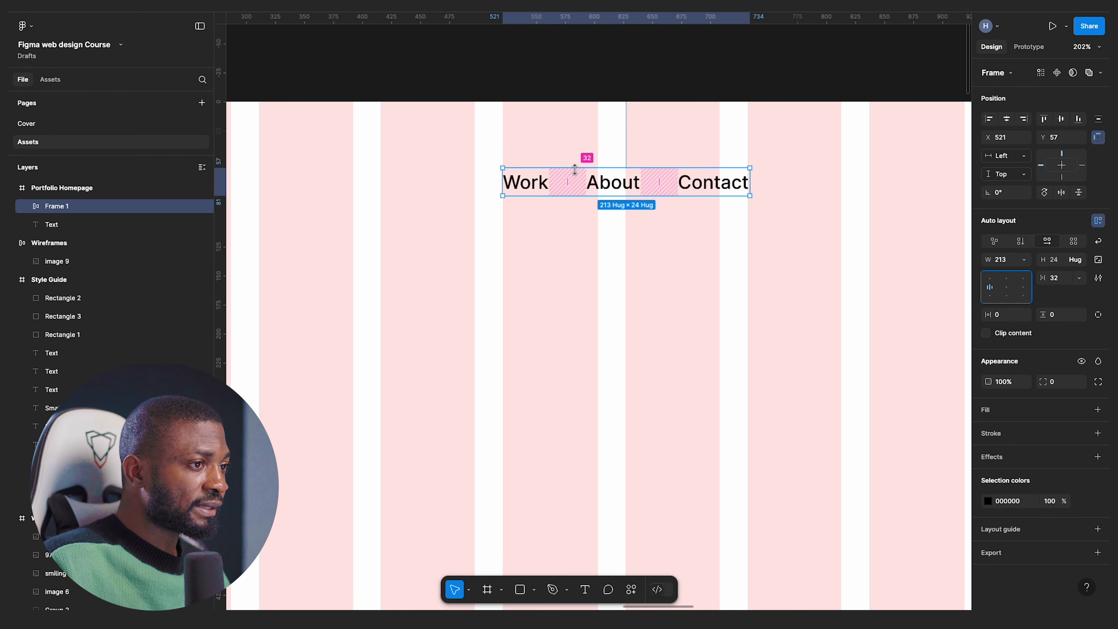
- Apply the Paragraph Medium text style to the Work, About and Contact texts in the navigation
{"action": "scroll", "coordinate": [574, 167], "scroll_direction": "up", "scroll_amount": 3}
{"action": "scroll", "coordinate": [545, 194], "scroll_direction": "down", "scroll_amount": 4}
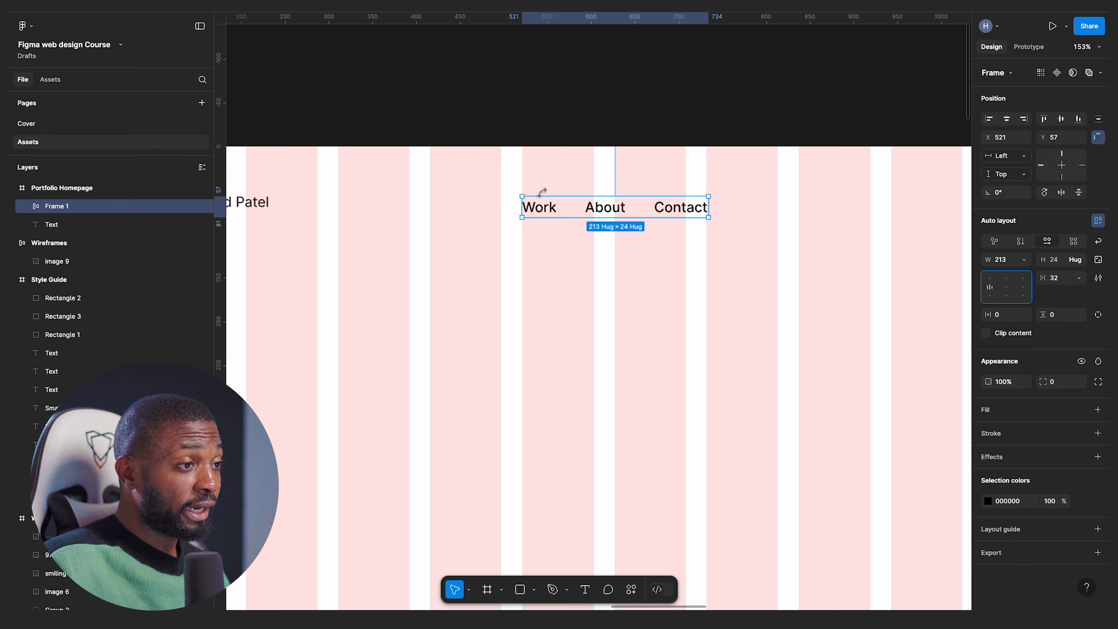
{"action": "left_click", "coordinate": [538, 210]}
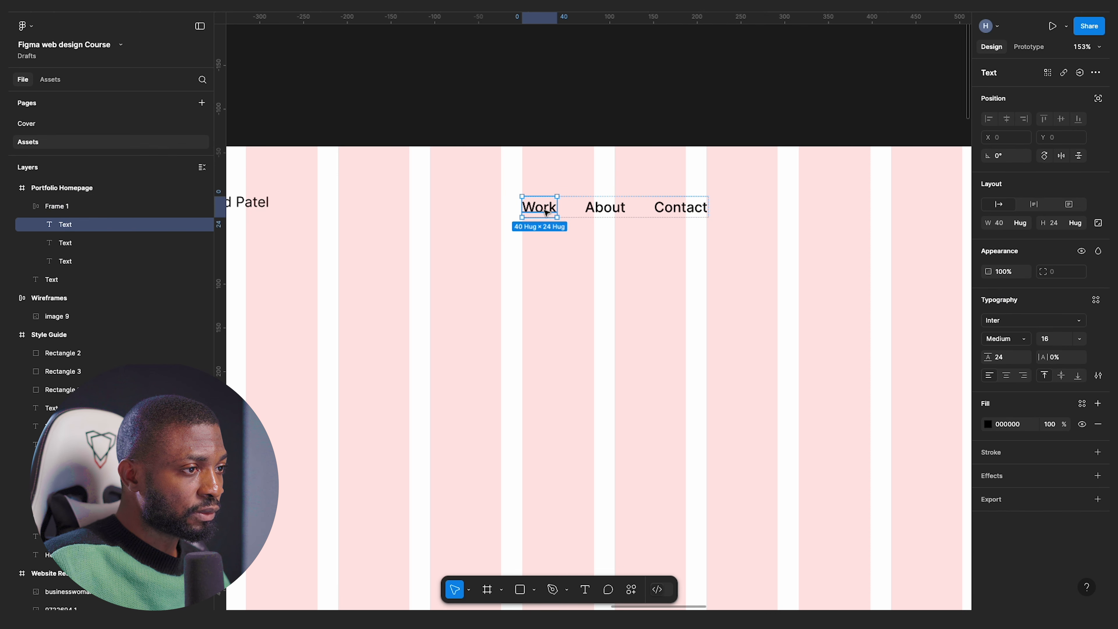
{"action": "left_click", "coordinate": [618, 212], "text": "shift"}
{"action": "left_click", "coordinate": [697, 215], "text": "shift"}
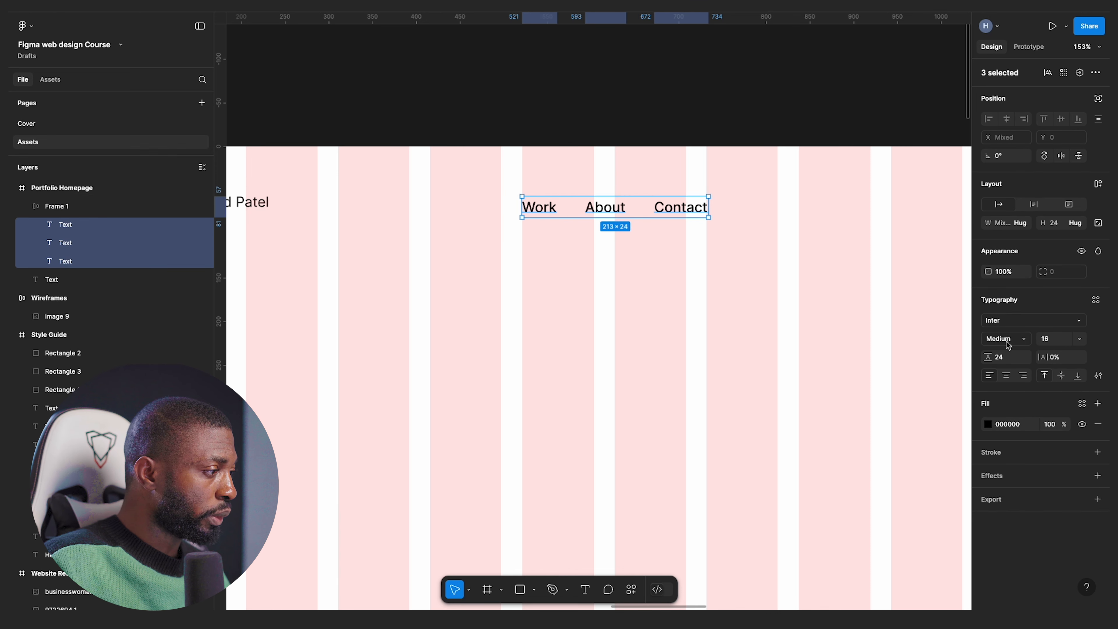
{"action": "left_click", "coordinate": [1086, 403]}
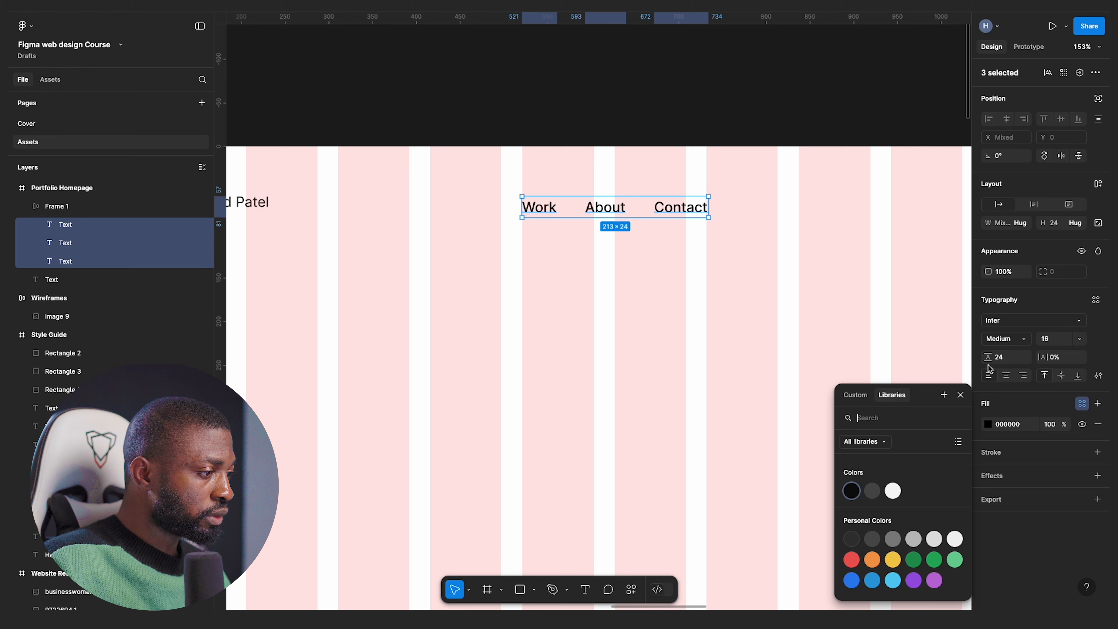
{"action": "left_click", "coordinate": [1096, 299]}
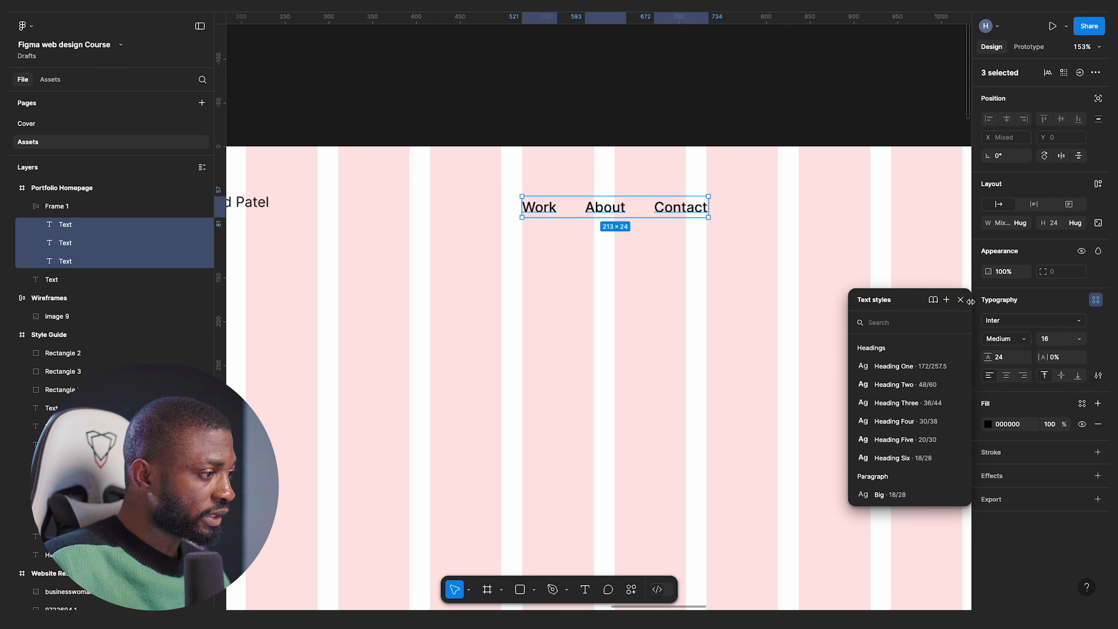
{"action": "left_click", "coordinate": [900, 474]}
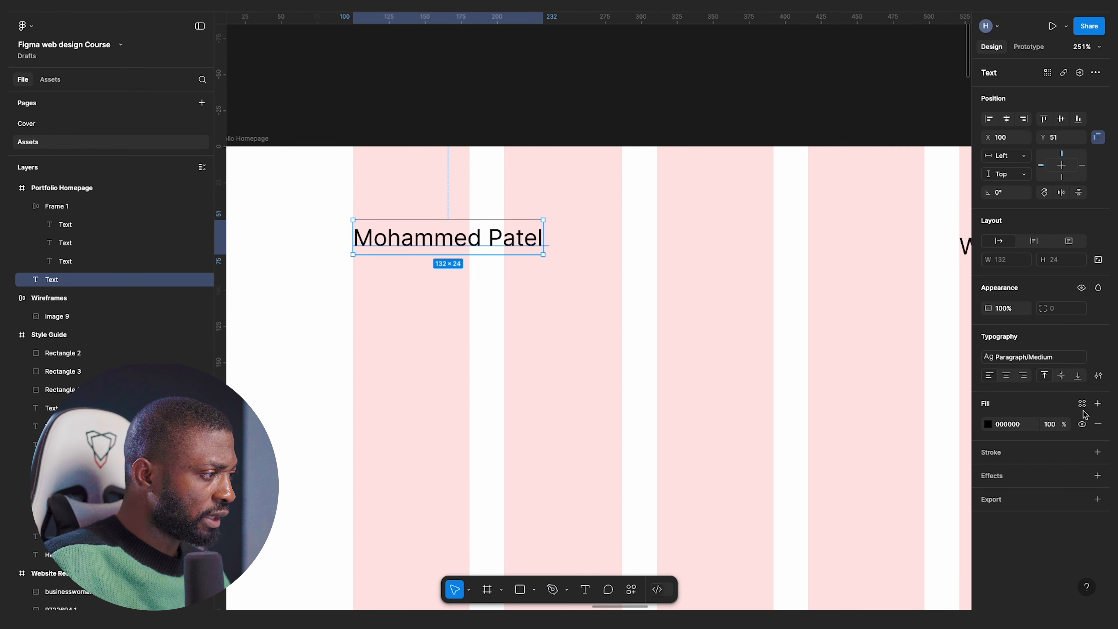
- Apply the Black colour style to the header's name text and to the navigation frame's texts
{"action": "left_click", "coordinate": [1082, 402]}
{"action": "left_click", "coordinate": [850, 491]}
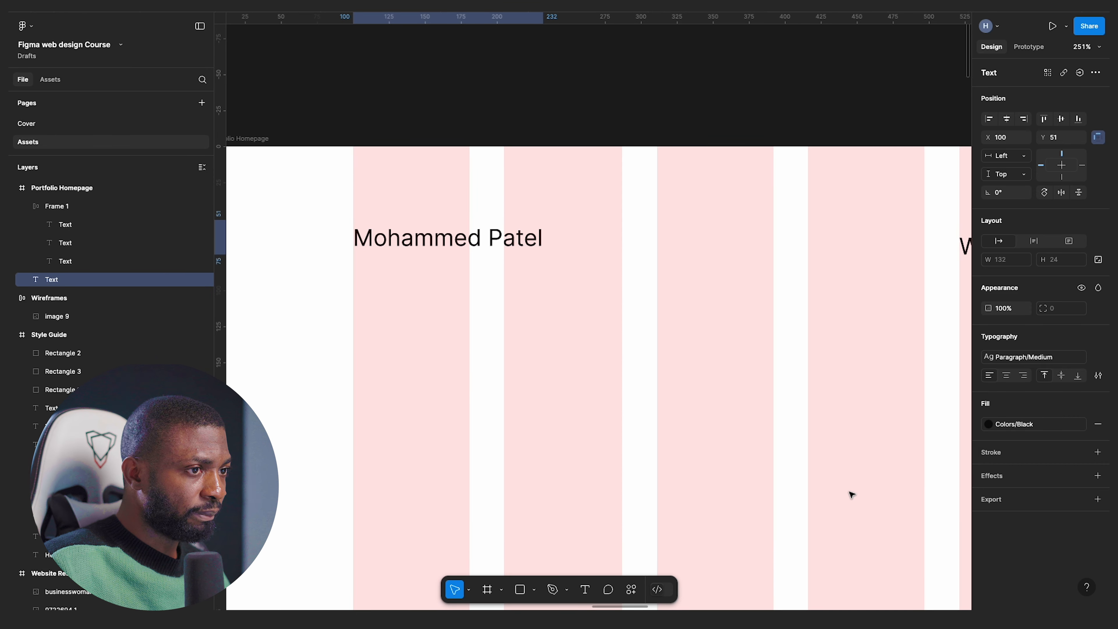
{"action": "scroll", "coordinate": [445, 246], "scroll_direction": "down", "scroll_amount": 5}
{"action": "left_click", "coordinate": [693, 246]}
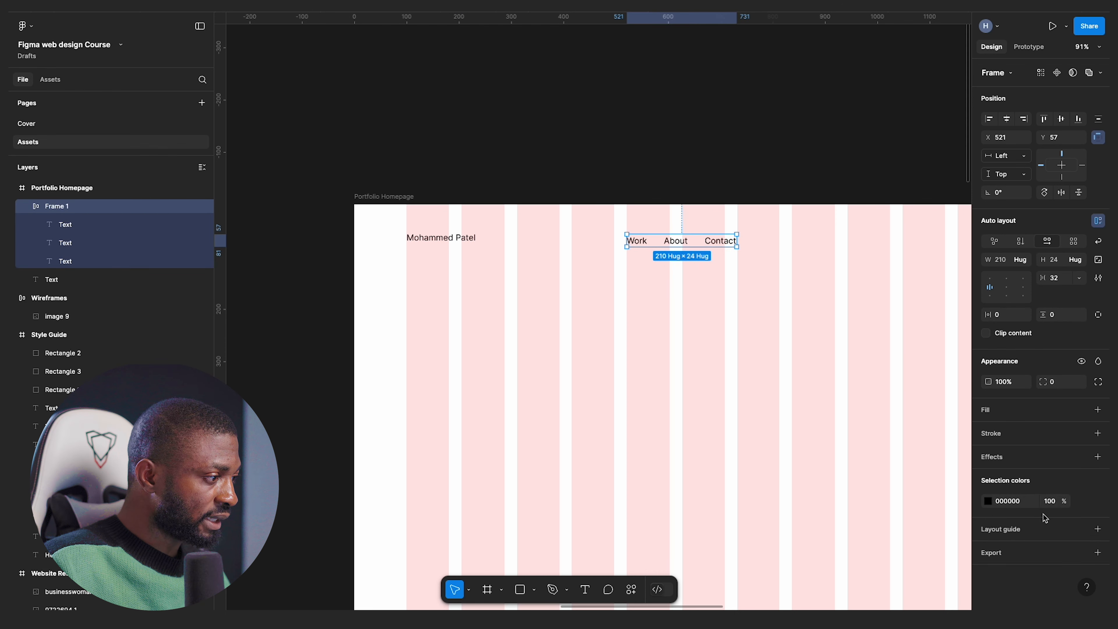
{"action": "left_click", "coordinate": [985, 498]}
{"action": "left_click", "coordinate": [851, 490]}
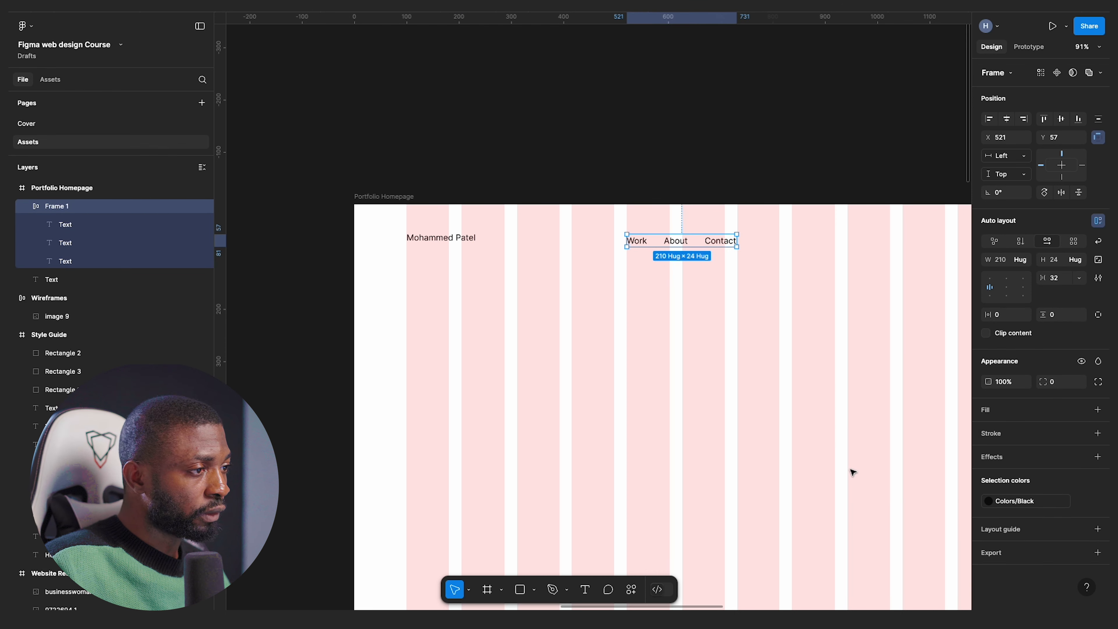
- Examine the header's name text and navigation against the column guides
{"action": "left_click", "coordinate": [778, 230]}
{"action": "scroll", "coordinate": [727, 253], "scroll_direction": "up", "scroll_amount": 5}
{"action": "scroll", "coordinate": [542, 198], "scroll_direction": "down", "scroll_amount": 6}
{"action": "scroll", "coordinate": [528, 199], "scroll_direction": "up", "scroll_amount": 3}
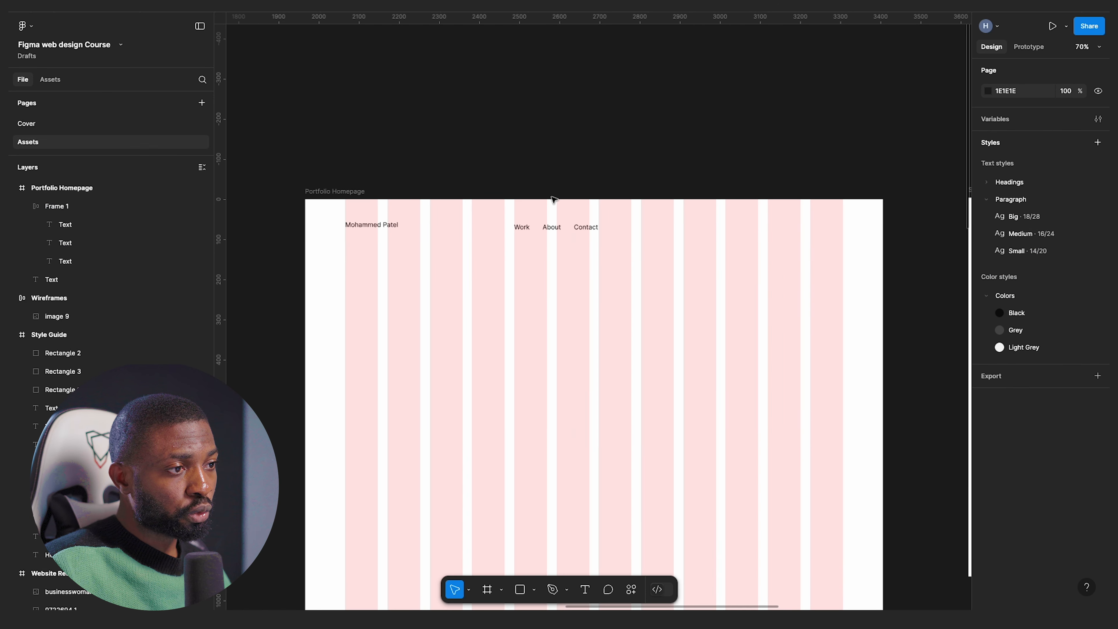
{"action": "left_click", "coordinate": [392, 226]}
{"action": "scroll", "coordinate": [367, 220], "scroll_direction": "up", "scroll_amount": 5}
{"action": "scroll", "coordinate": [381, 233], "scroll_direction": "up", "scroll_amount": 1}
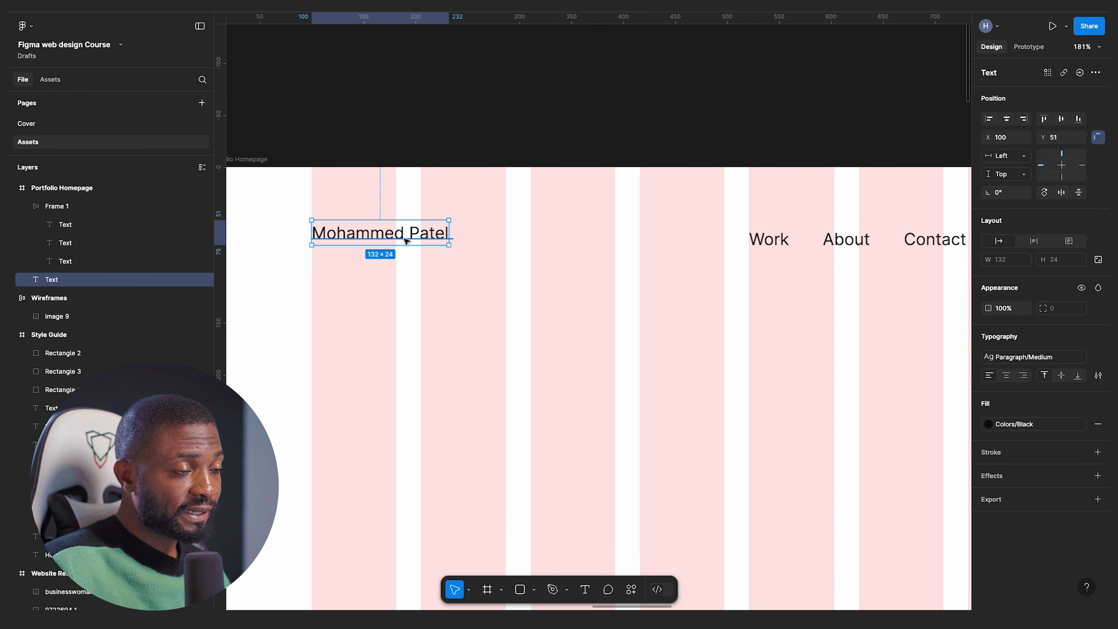
{"action": "scroll", "coordinate": [443, 196], "scroll_direction": "down", "scroll_amount": 6}
{"action": "left_click", "coordinate": [522, 150]}
{"action": "scroll", "coordinate": [513, 183], "scroll_direction": "up", "scroll_amount": 2}
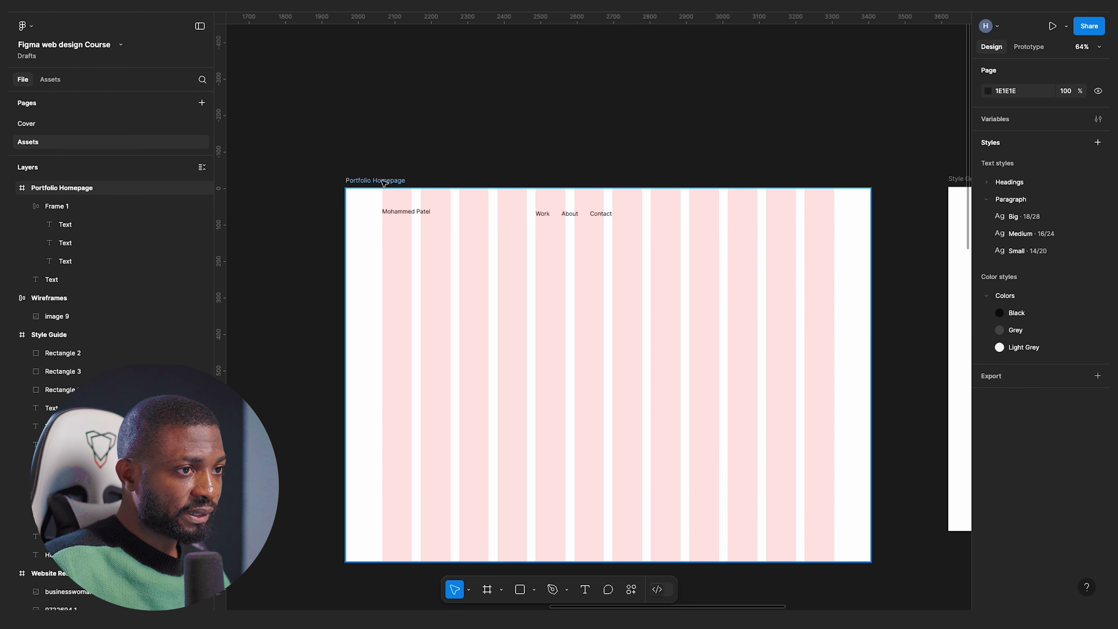
- Hide and show the Portfolio Homepage frame's 12-column layout guide twice
{"action": "left_click", "coordinate": [384, 181]}
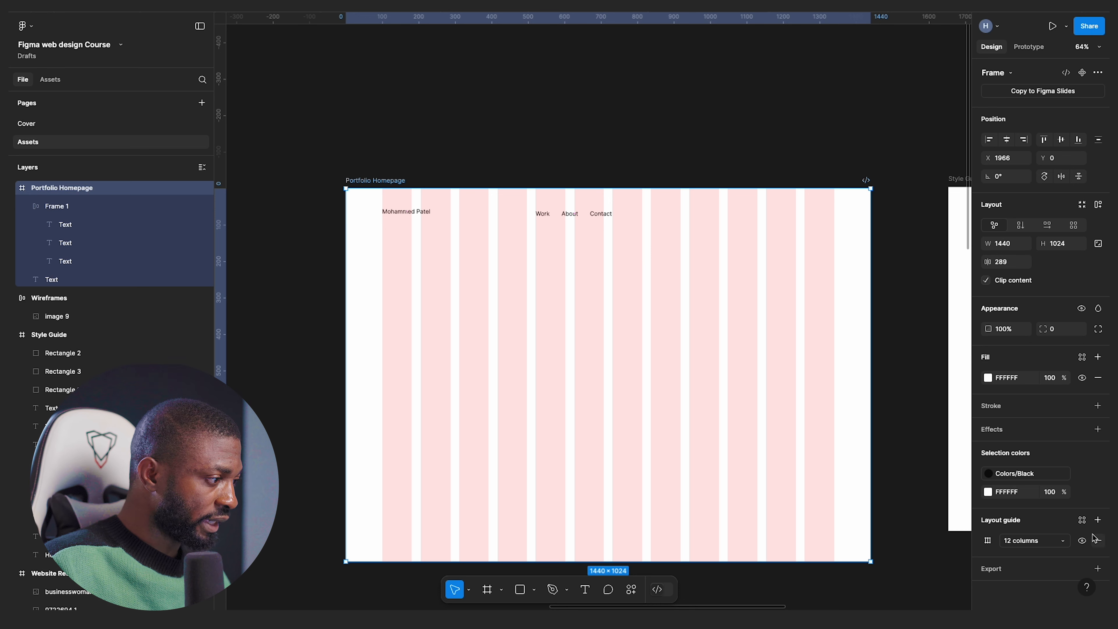
{"action": "left_click", "coordinate": [1082, 541]}
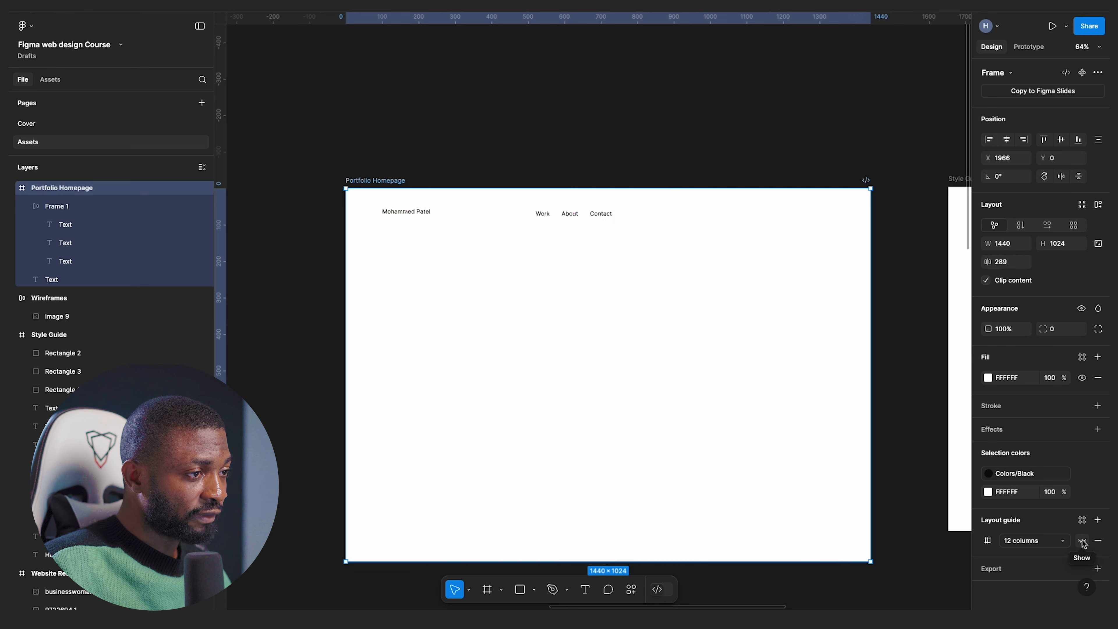
{"action": "left_click", "coordinate": [1083, 541]}
{"action": "left_click", "coordinate": [1082, 541]}
{"action": "left_click", "coordinate": [1082, 541]}
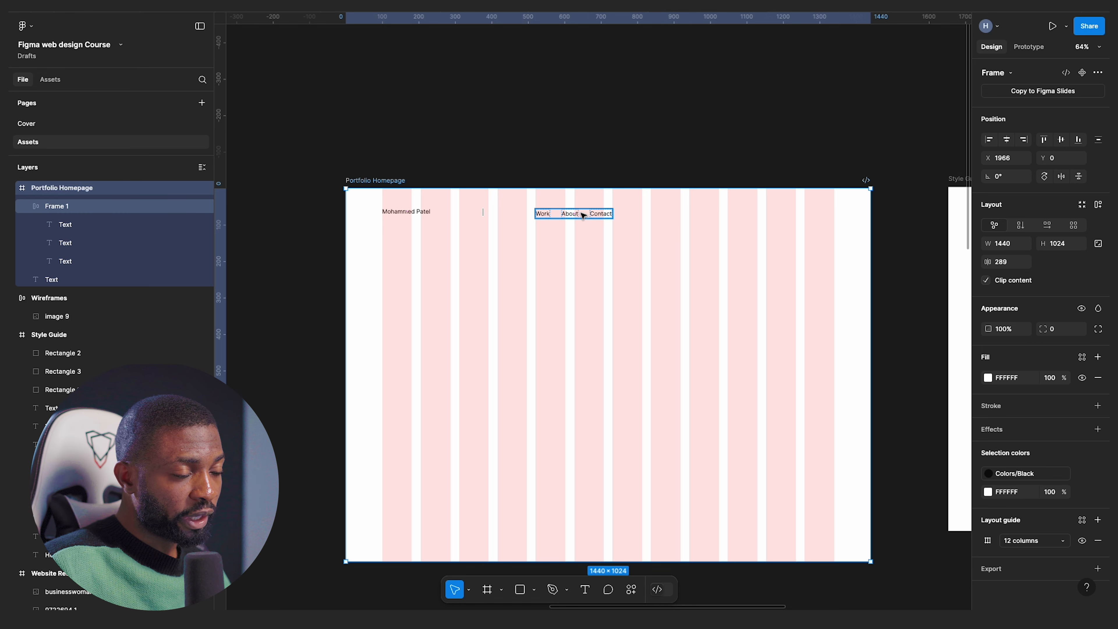
- Toggle the visibility of all layout guides on the canvas several times and leave them hidden
{"action": "left_click", "coordinate": [619, 175]}
{"action": "key", "text": "ctrl+shift+4"}
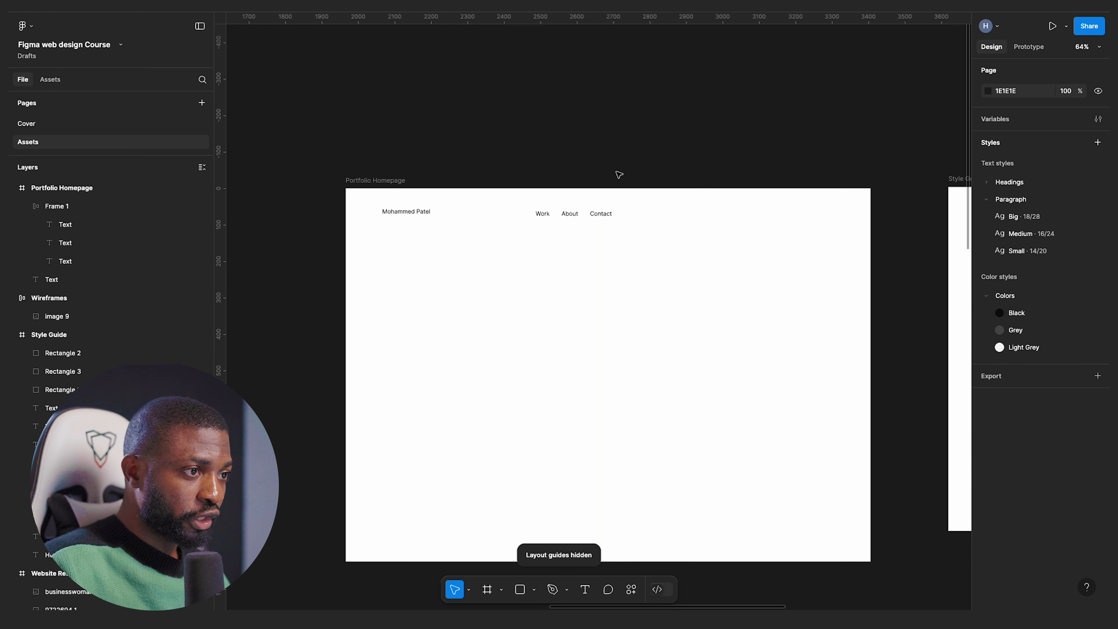
{"action": "key", "text": "ctrl+shift+4"}
{"action": "key", "text": "ctrl+shift+4"}
{"action": "key", "text": "ctrl+shift+4"}
{"action": "key", "text": "ctrl+shift+4"}
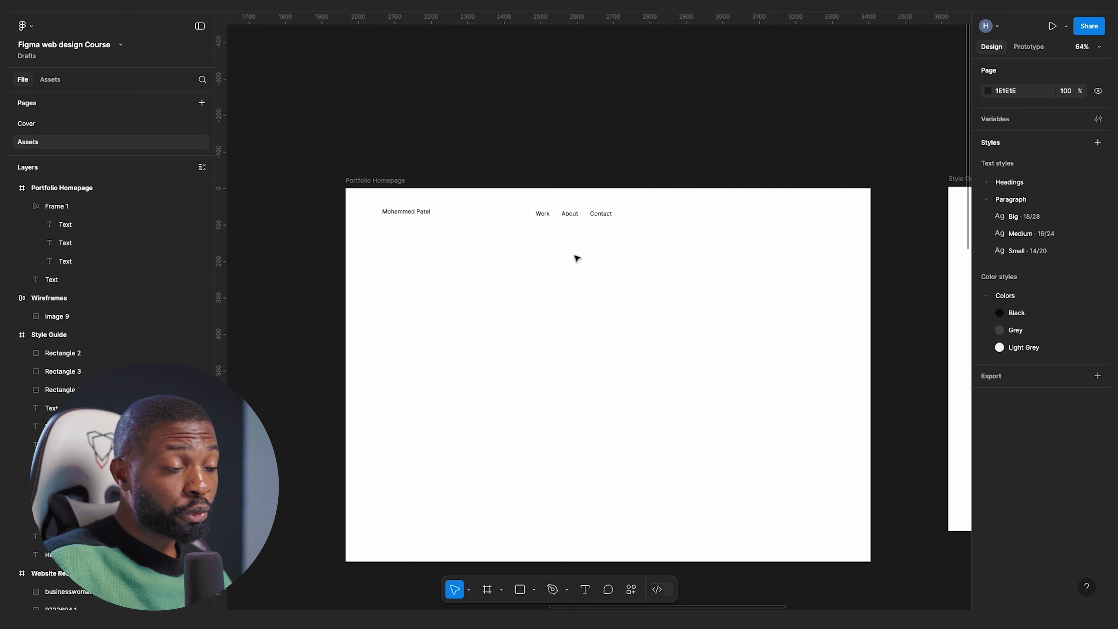
- Paste a copy of the Contact text into the Portfolio Homepage frame and place it at X 1174, Y 81
{"action": "scroll", "coordinate": [663, 230], "scroll_direction": "down", "scroll_amount": 5}
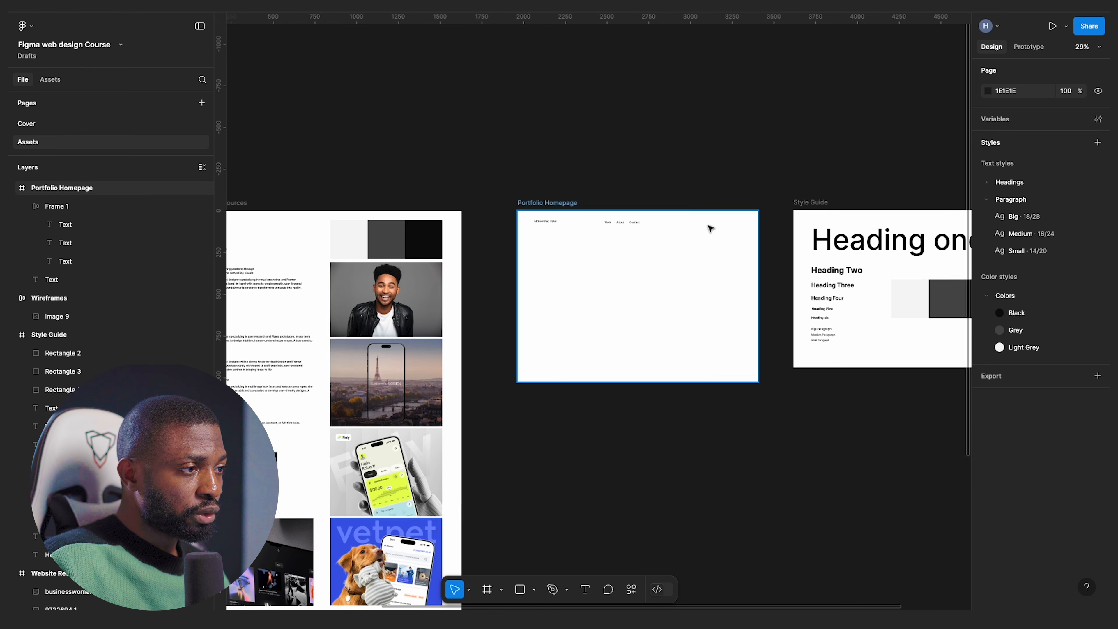
{"action": "scroll", "coordinate": [710, 227], "scroll_direction": "up", "scroll_amount": 5}
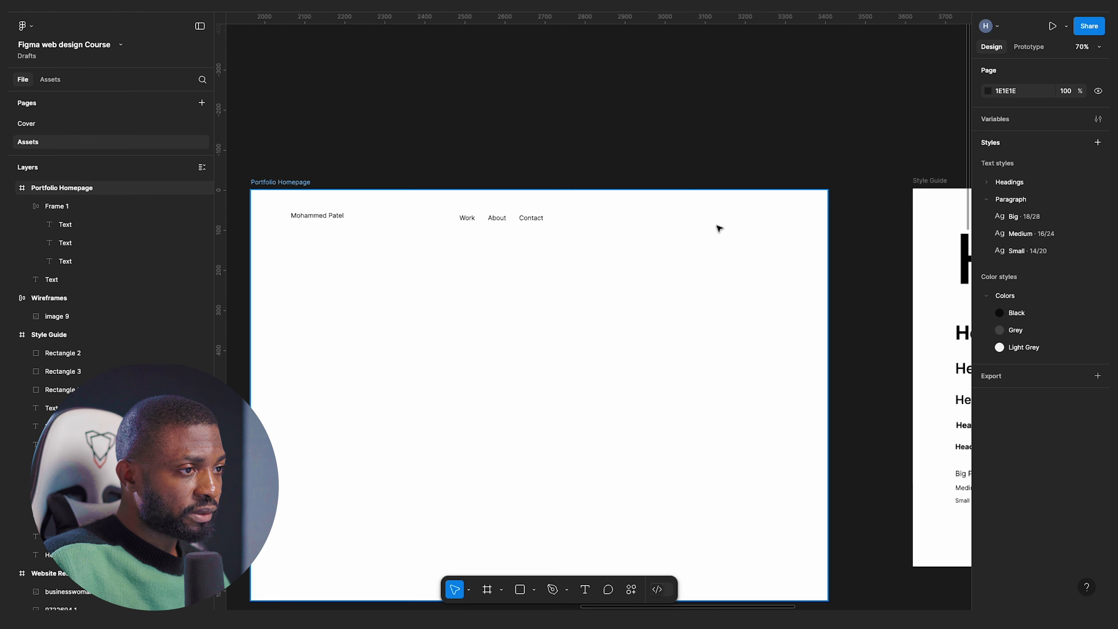
{"action": "left_click", "coordinate": [531, 217]}
{"action": "left_click", "coordinate": [260, 181]}
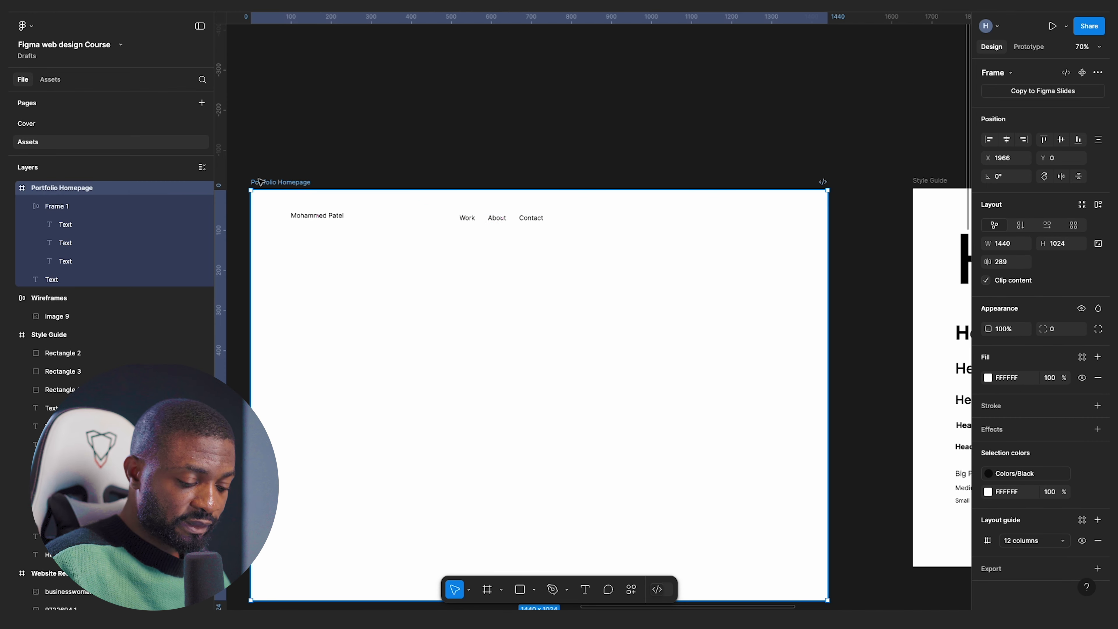
{"action": "key", "text": "ctrl+v"}
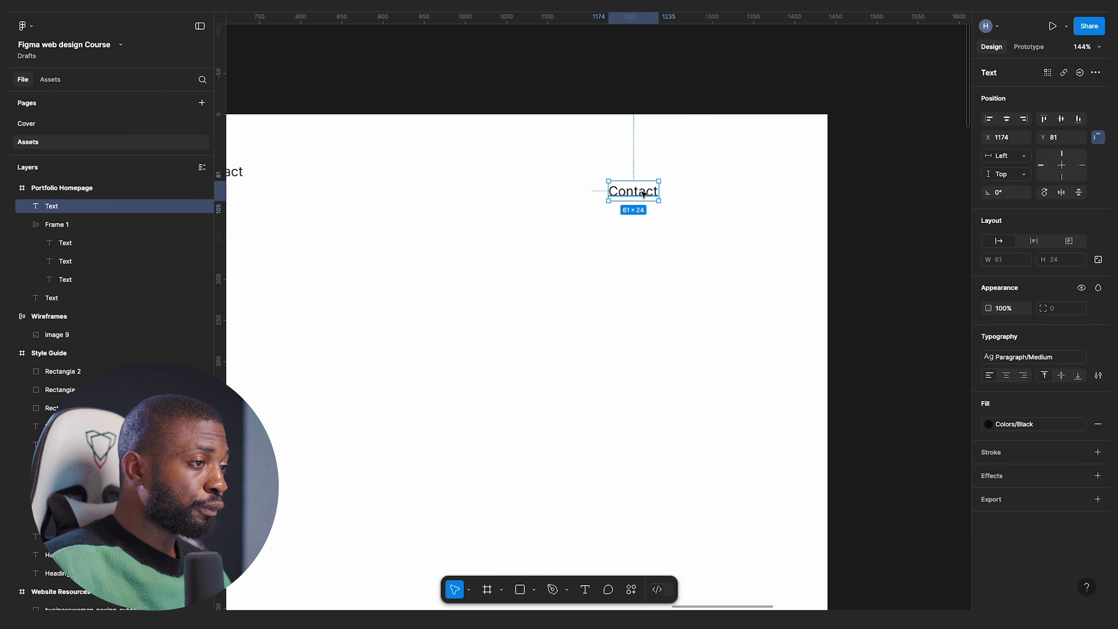
{"action": "double_click", "coordinate": [653, 198]}
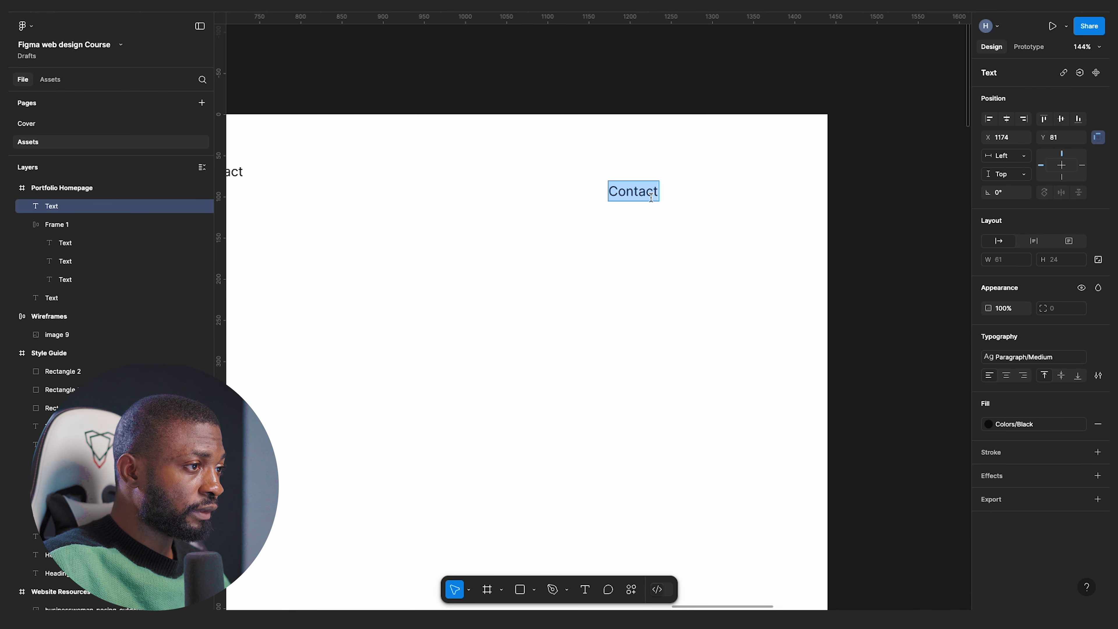
{"action": "key", "text": "Escape"}
- Copy the Download Resume text from Website Resources into the Portfolio Homepage header at X 1174, Y 57, replacing the stray Contact copy
{"action": "scroll", "coordinate": [890, 252], "scroll_direction": "down", "scroll_amount": 8}
{"action": "scroll", "coordinate": [924, 264], "scroll_direction": "left", "scroll_amount": 5}
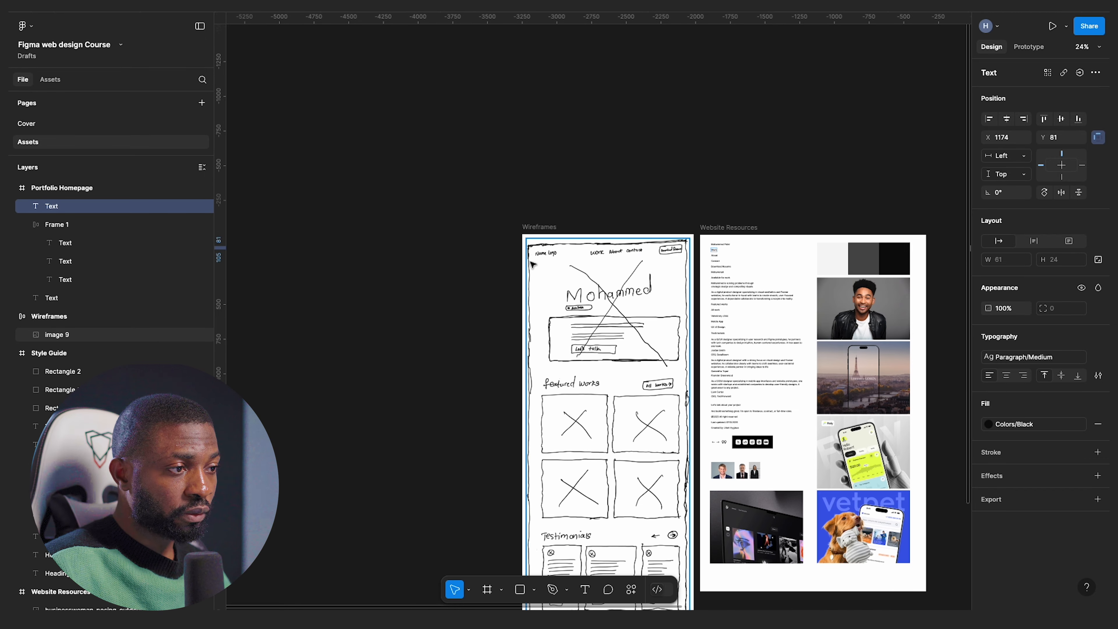
{"action": "scroll", "coordinate": [752, 280], "scroll_direction": "up", "scroll_amount": 4}
{"action": "scroll", "coordinate": [752, 279], "scroll_direction": "up", "scroll_amount": 5}
{"action": "left_click", "coordinate": [692, 274]}
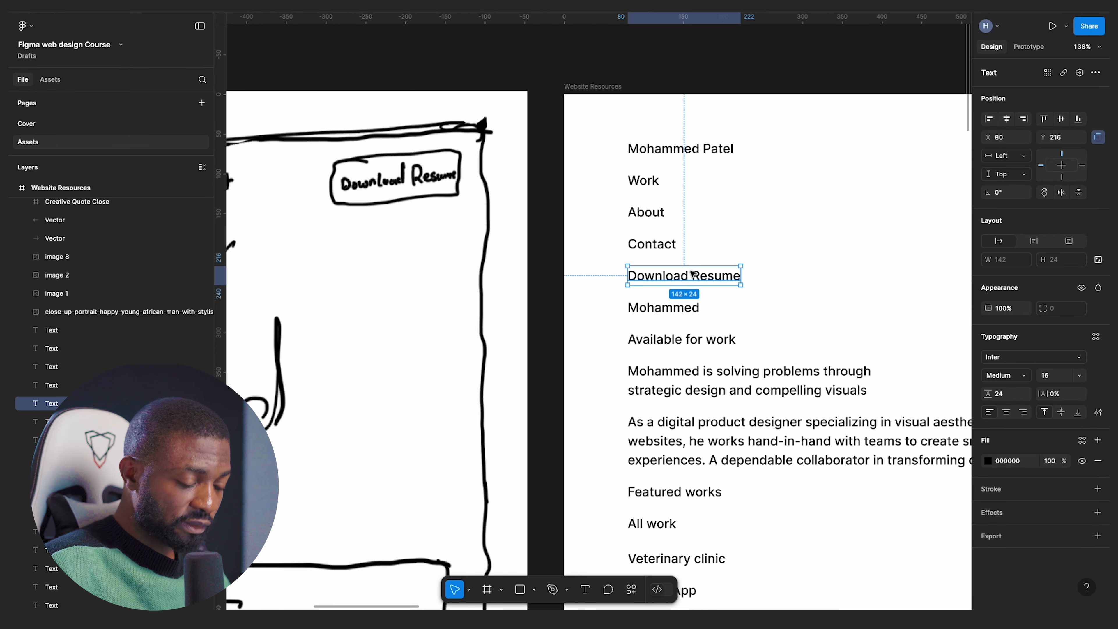
{"action": "scroll", "coordinate": [675, 276], "scroll_direction": "down", "scroll_amount": 8}
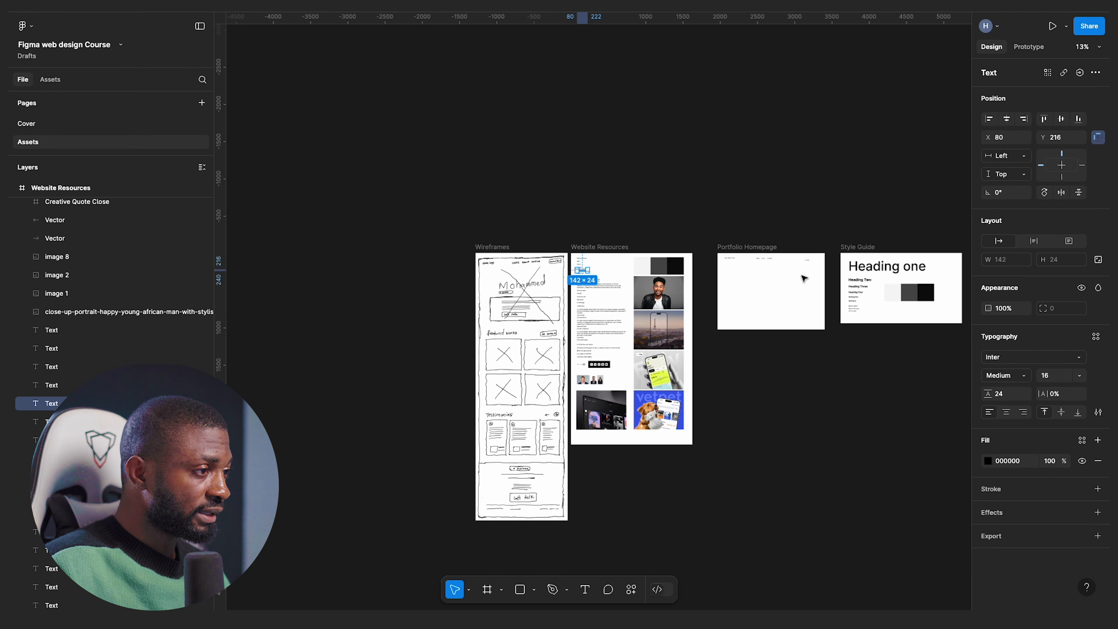
{"action": "scroll", "coordinate": [805, 278], "scroll_direction": "up", "scroll_amount": 4}
{"action": "left_click", "coordinate": [486, 188]}
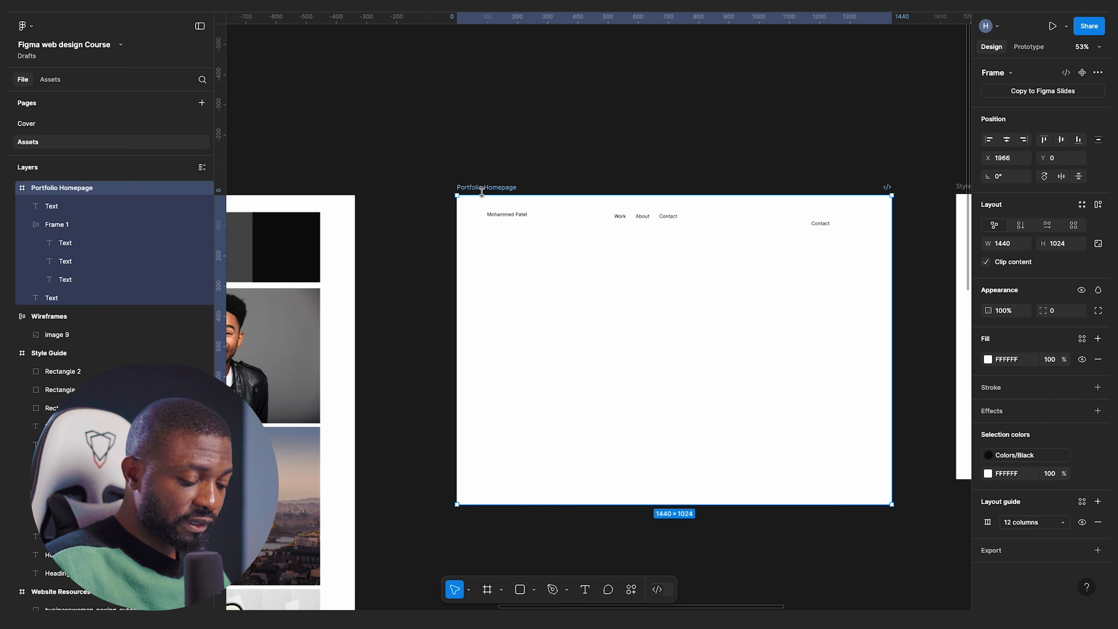
{"action": "key", "text": "ctrl+v"}
{"action": "left_click_drag", "start_coordinate": [506, 268], "coordinate": [836, 220]}
- Apply the Black colour style and the Paragraph Medium text style to the Download Resume text
{"action": "scroll", "coordinate": [840, 274], "scroll_direction": "up", "scroll_amount": 5}
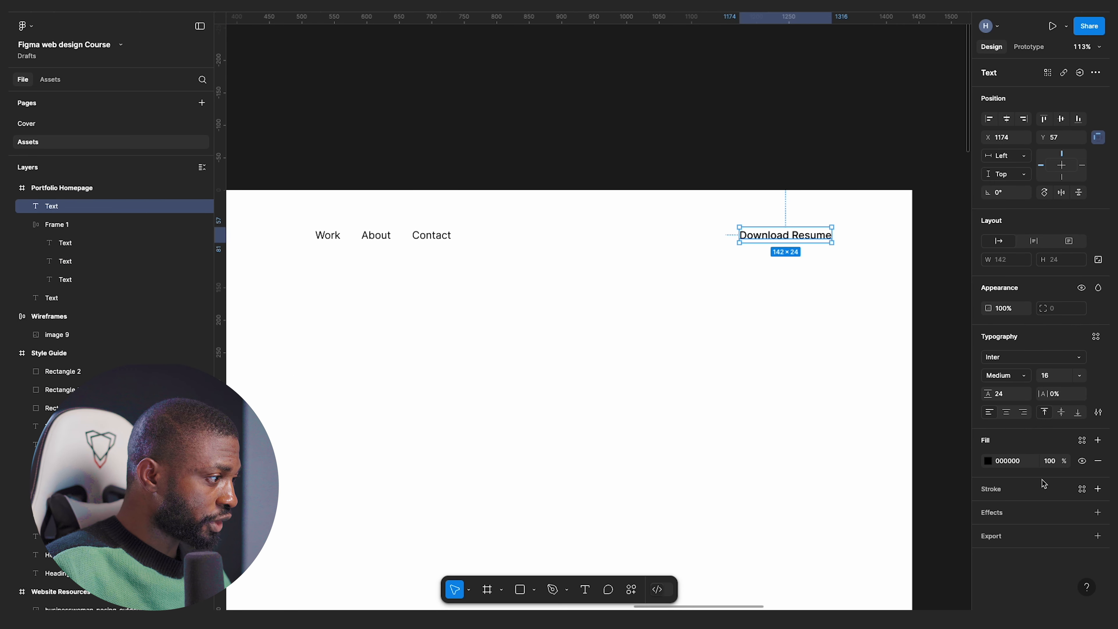
{"action": "left_click", "coordinate": [1081, 440]}
{"action": "left_click", "coordinate": [851, 491]}
{"action": "scroll", "coordinate": [846, 226], "scroll_direction": "up", "scroll_amount": 5}
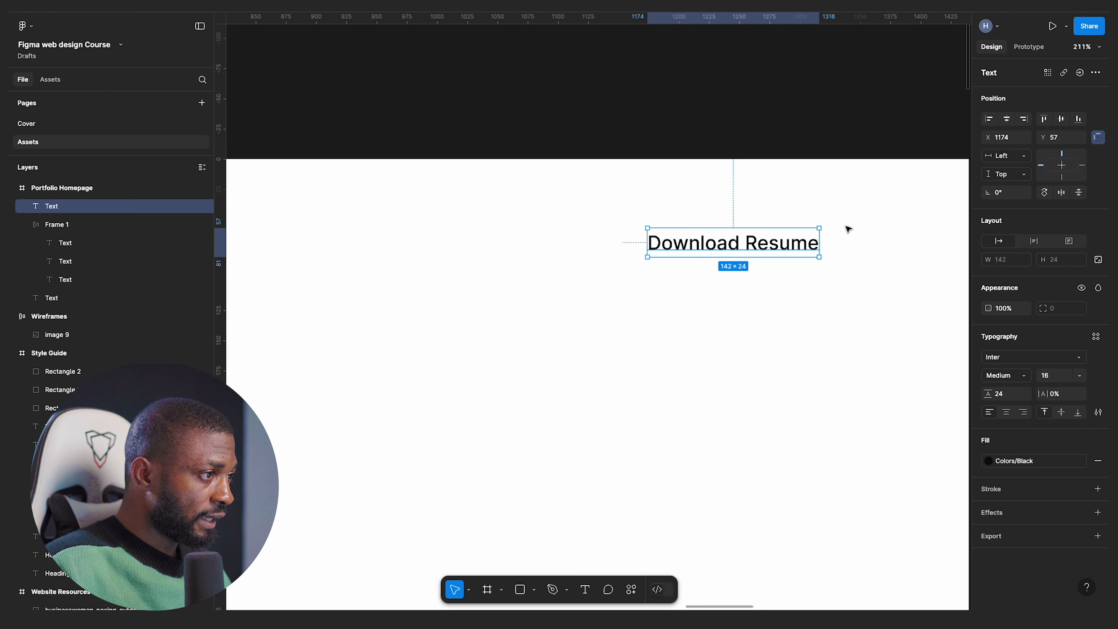
{"action": "left_click", "coordinate": [1095, 336]}
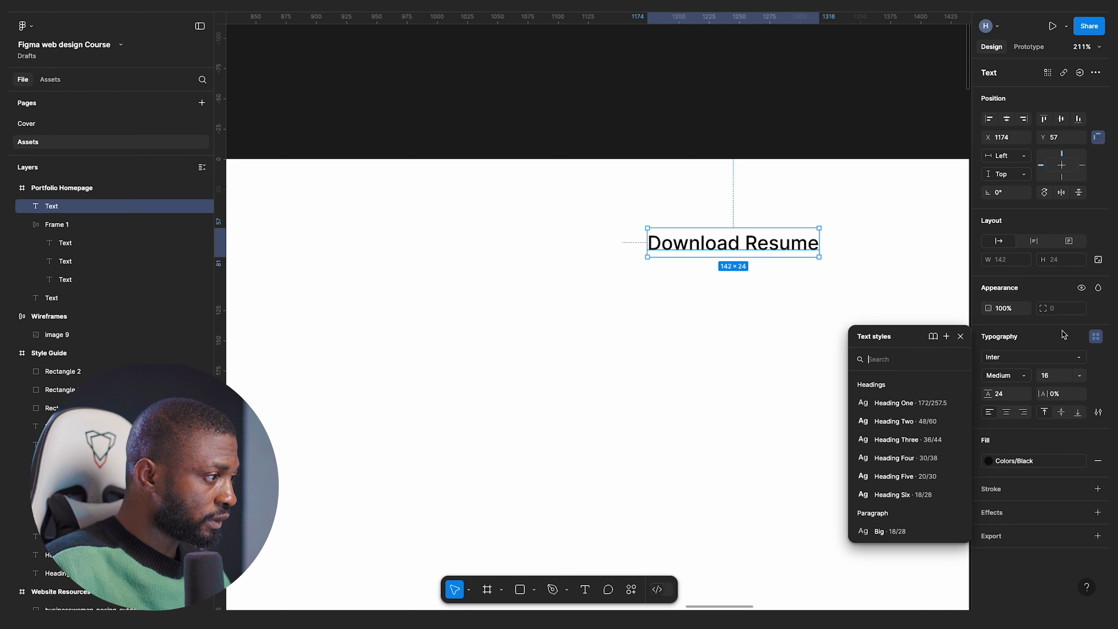
{"action": "left_click", "coordinate": [898, 511]}
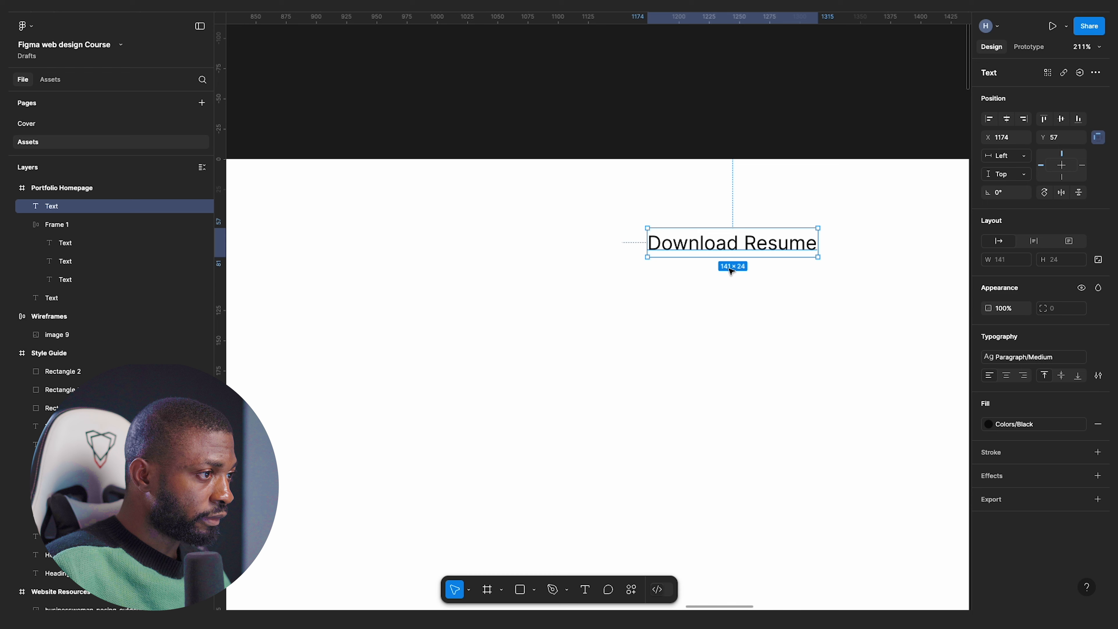
- Detach the text style from Download Resume, try lighter font weights and set its weight to Bold
{"action": "scroll", "coordinate": [856, 260], "scroll_direction": "down", "scroll_amount": 3}
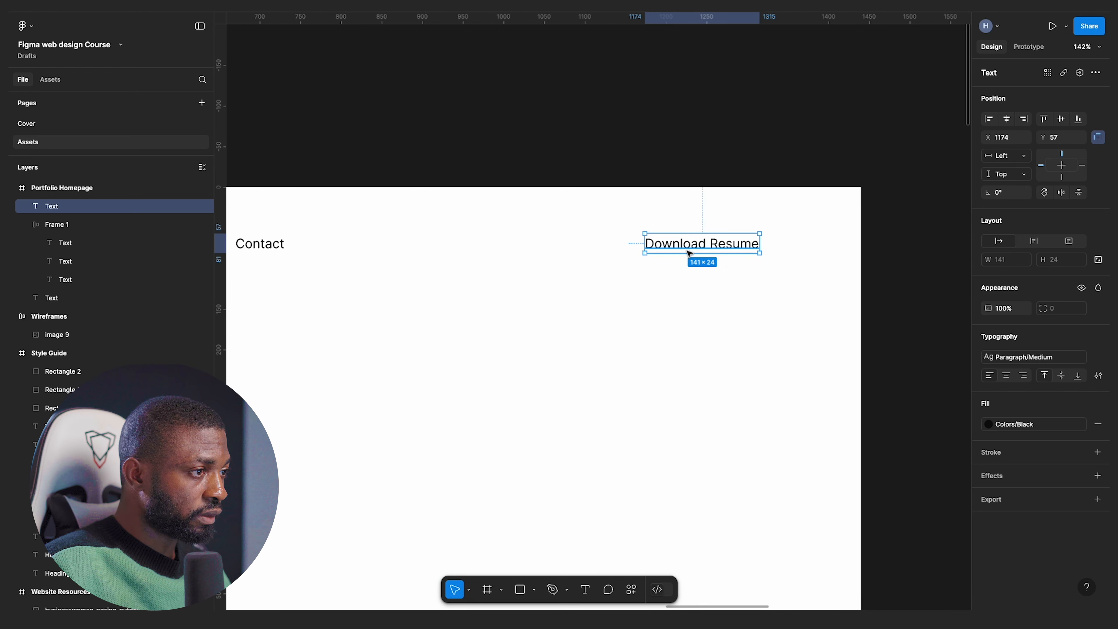
{"action": "left_click", "coordinate": [1097, 358]}
{"action": "left_click", "coordinate": [1023, 375]}
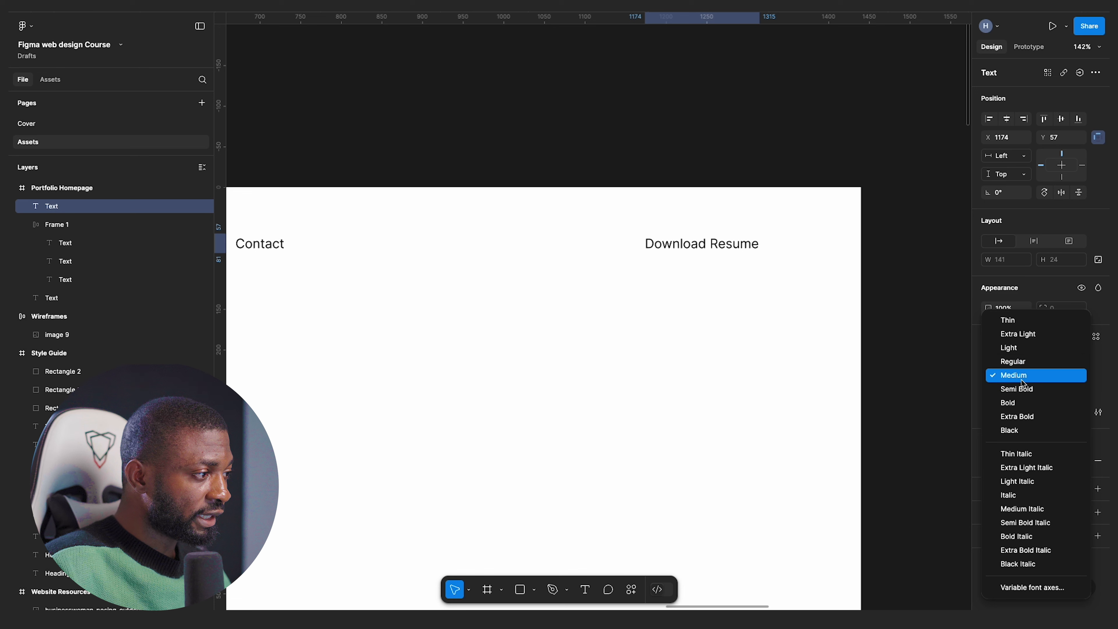
{"action": "left_click", "coordinate": [1019, 366]}
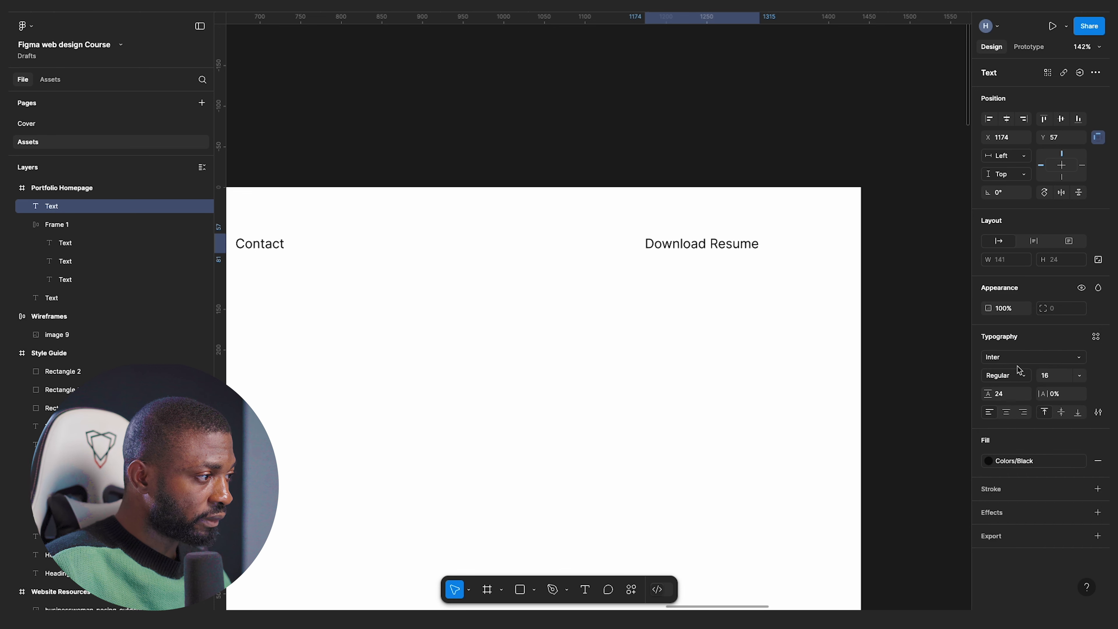
{"action": "left_click", "coordinate": [1017, 374]}
{"action": "left_click", "coordinate": [1021, 388]}
{"action": "left_click", "coordinate": [1023, 376]}
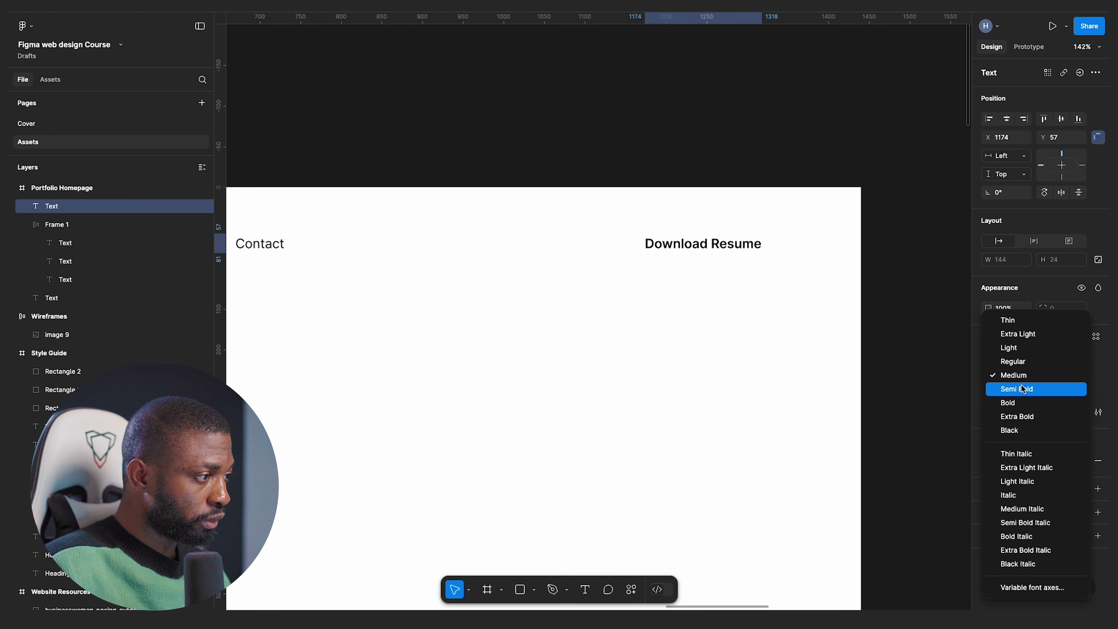
{"action": "left_click", "coordinate": [1020, 402]}
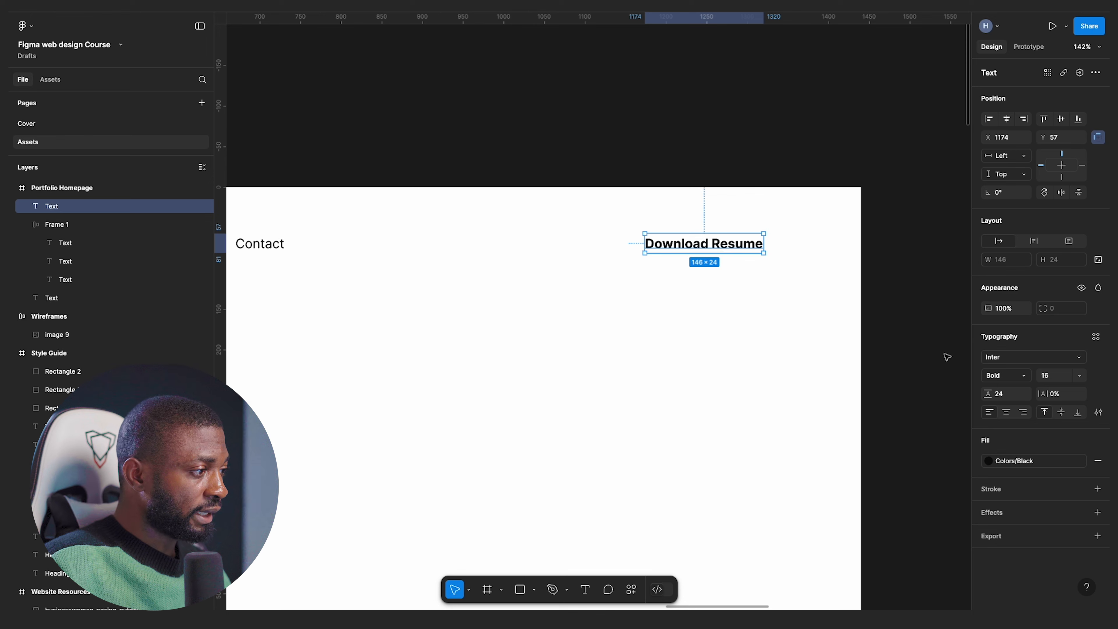
- Undo the last font weight change on the Download Resume text
{"action": "left_click", "coordinate": [1073, 461]}
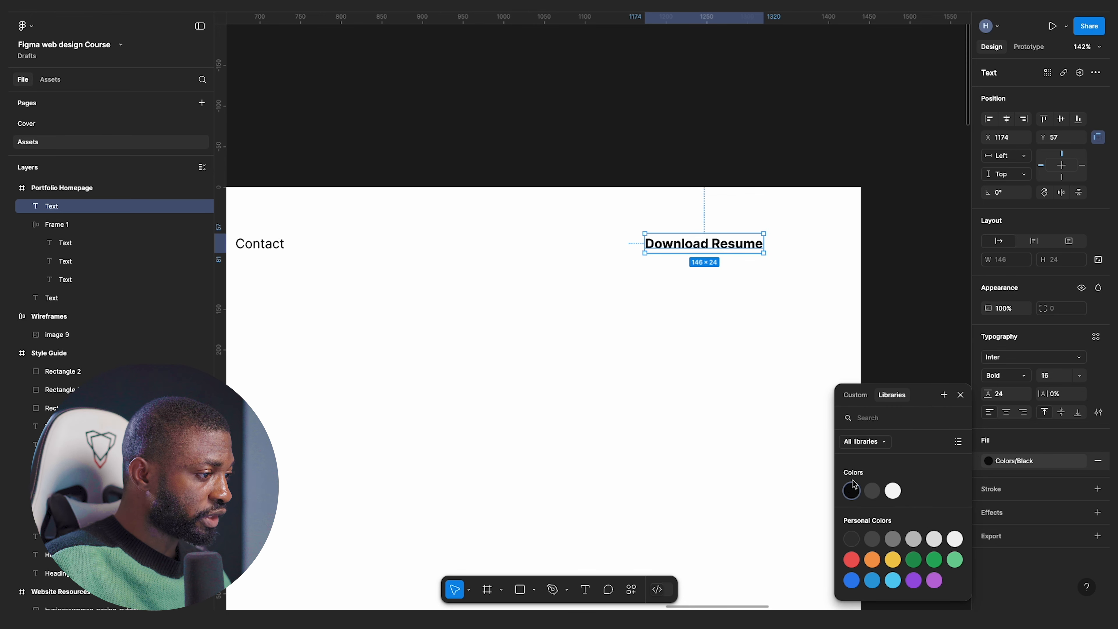
{"action": "left_click", "coordinate": [848, 488]}
{"action": "key", "text": "ctrl+z"}
{"action": "left_click", "coordinate": [717, 215]}
{"action": "left_click", "coordinate": [685, 244]}
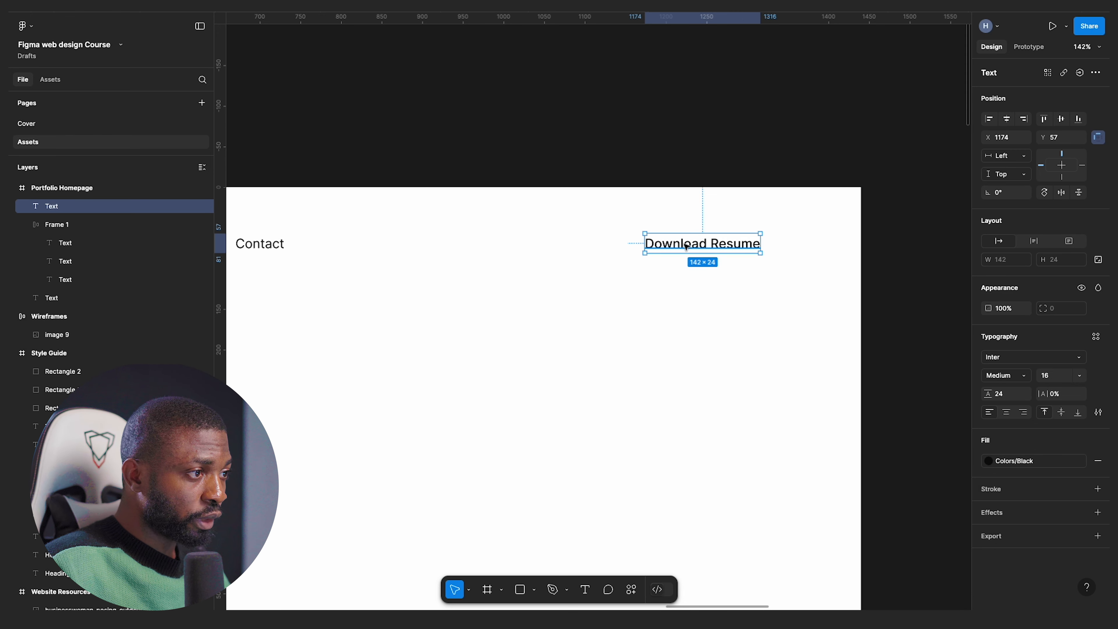
- Wrap the Download Resume text in an auto layout frame with 18 horizontal and 12 vertical padding
{"action": "right_click", "coordinate": [705, 243]}
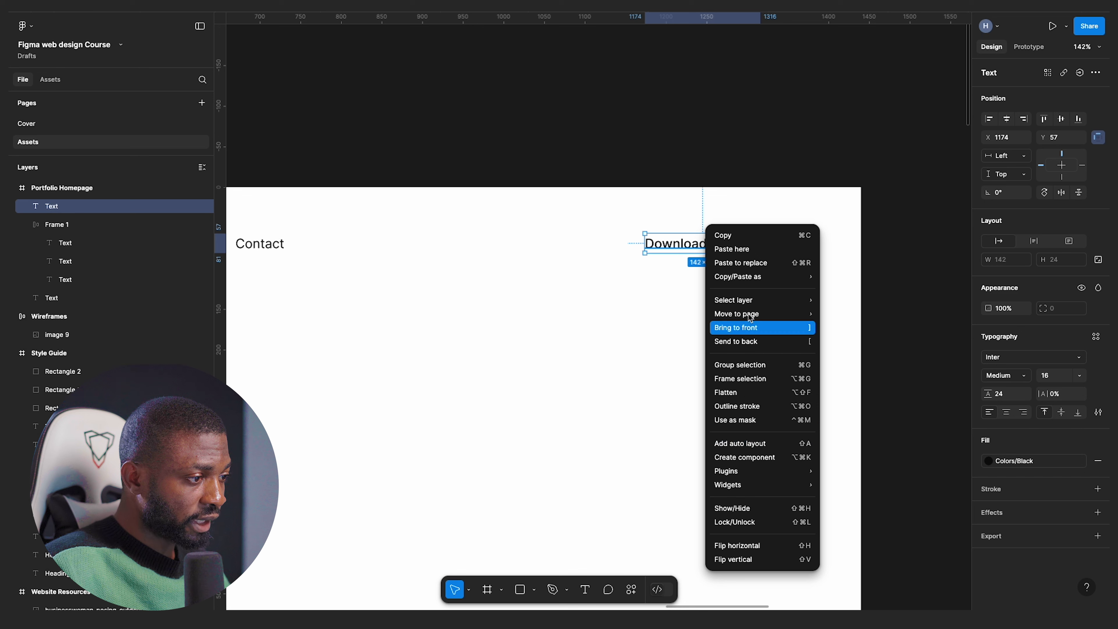
{"action": "left_click", "coordinate": [739, 444]}
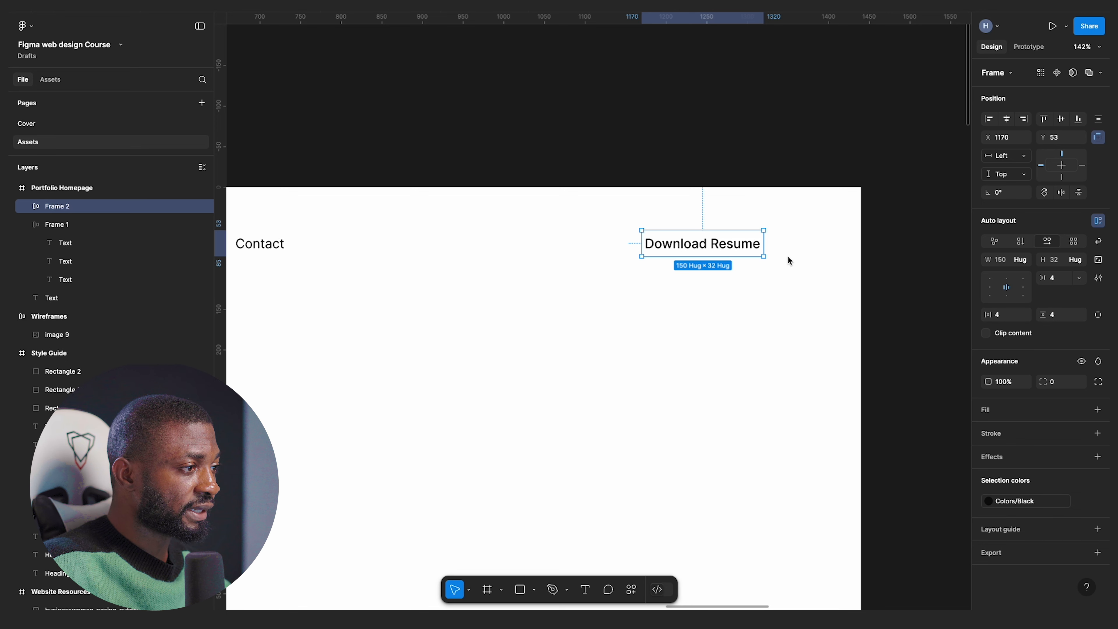
{"action": "left_click", "coordinate": [1011, 320]}
{"action": "key", "text": "Return"}
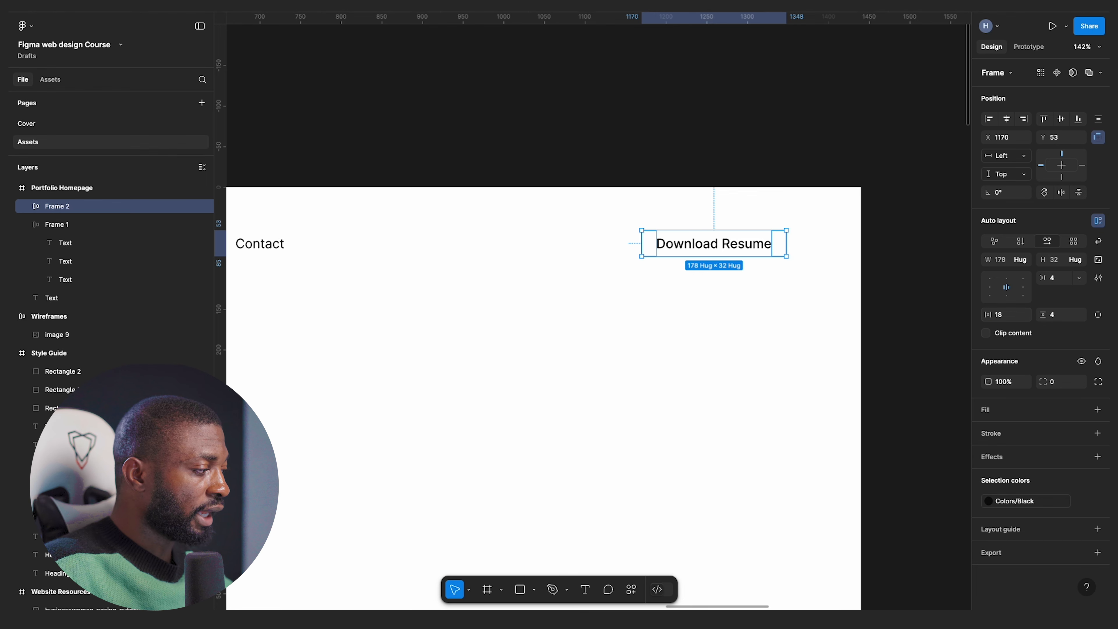
{"action": "left_click", "coordinate": [1061, 321]}
{"action": "type", "text": "12"}
{"action": "key", "text": "Return"}
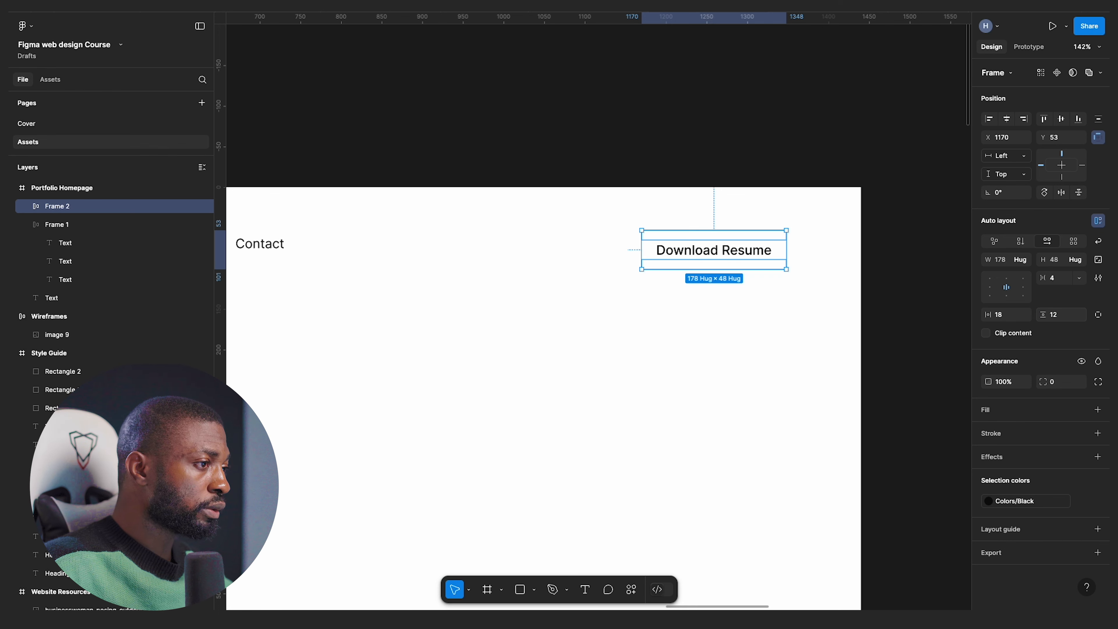
- Compare the typography settings of the Download Resume text with those of the Contact navigation text
{"action": "double_click", "coordinate": [695, 258]}
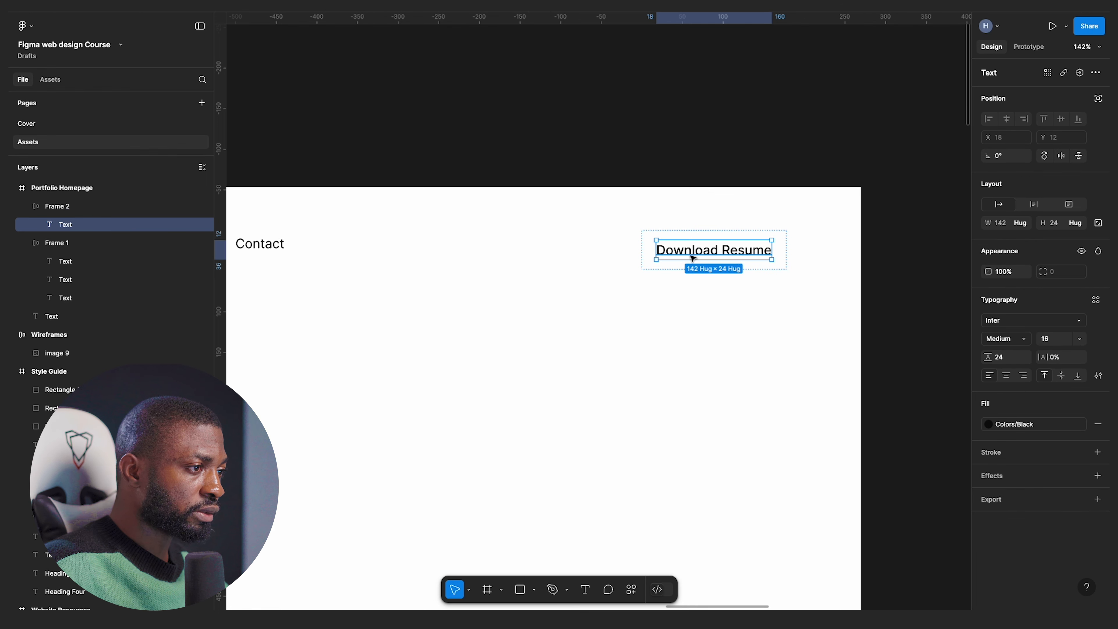
{"action": "scroll", "coordinate": [470, 250], "scroll_direction": "up", "scroll_amount": 3}
{"action": "scroll", "coordinate": [469, 250], "scroll_direction": "down", "scroll_amount": 3}
{"action": "scroll", "coordinate": [469, 250], "scroll_direction": "left", "scroll_amount": 5}
{"action": "left_click", "coordinate": [493, 236]}
{"action": "double_click", "coordinate": [517, 239]}
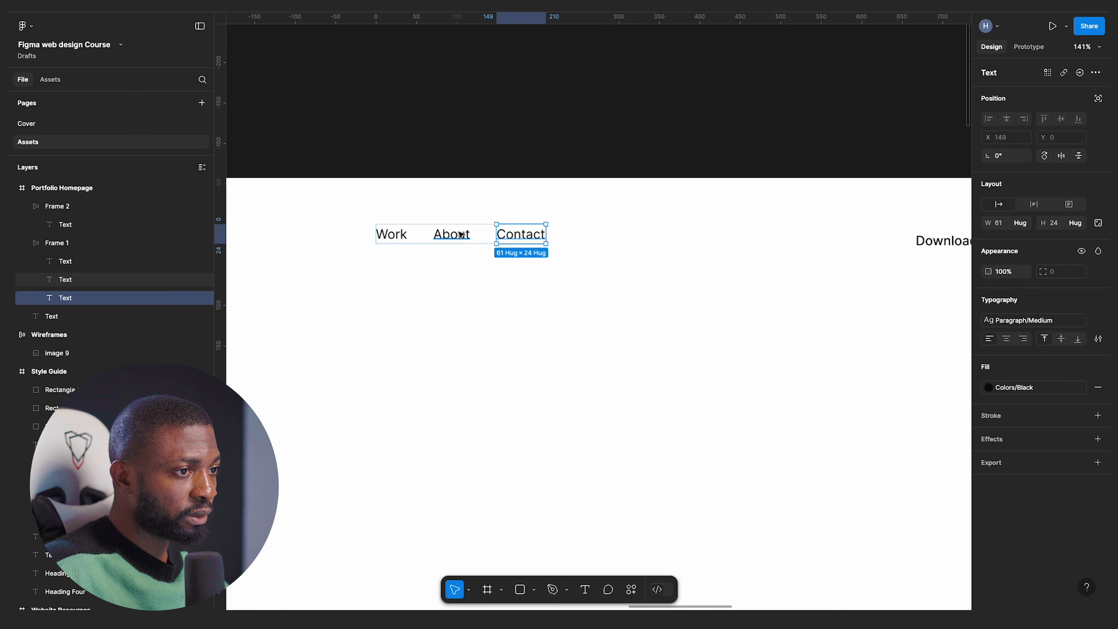
{"action": "scroll", "coordinate": [419, 261], "scroll_direction": "right", "scroll_amount": 2}
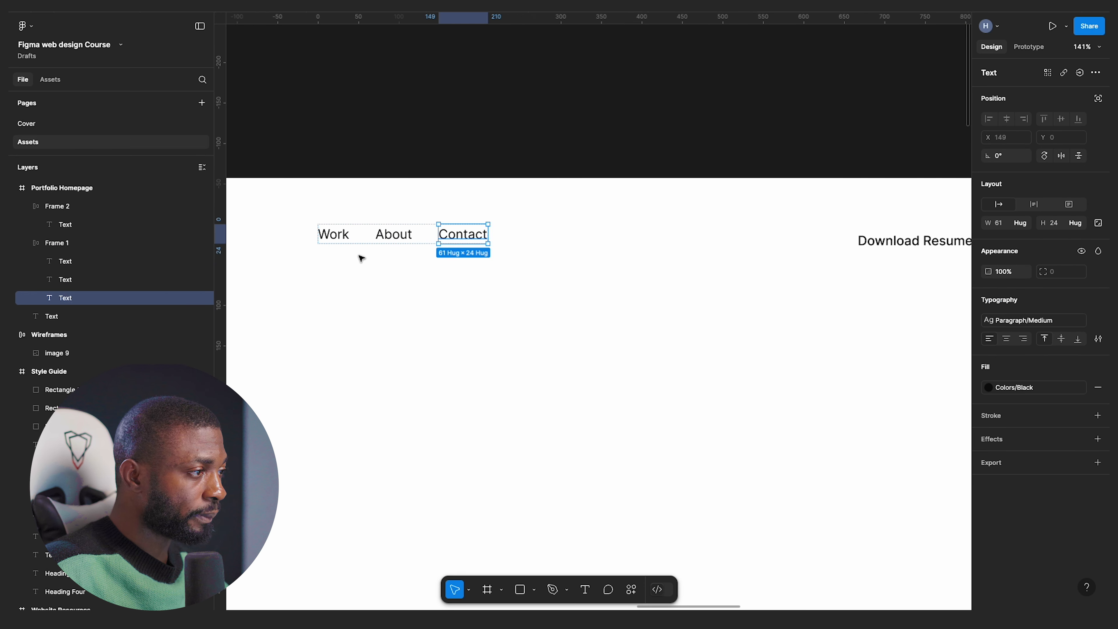
{"action": "scroll", "coordinate": [359, 254], "scroll_direction": "right", "scroll_amount": 7}
- Fill the Download Resume auto layout frame with the Black colour style
{"action": "left_click", "coordinate": [729, 243]}
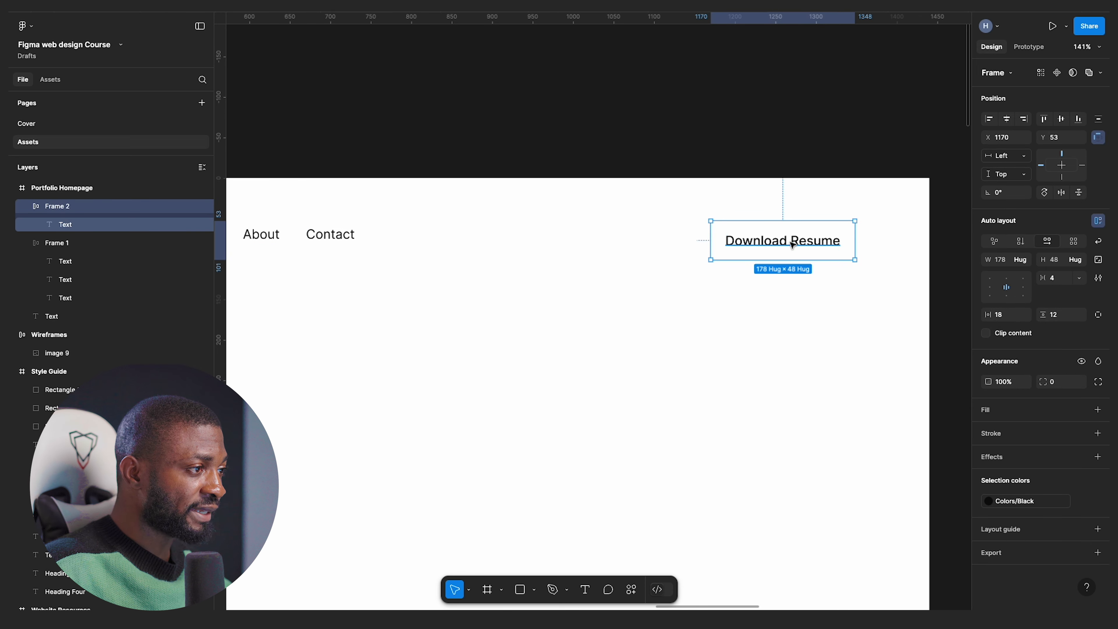
{"action": "scroll", "coordinate": [800, 231], "scroll_direction": "right", "scroll_amount": 1}
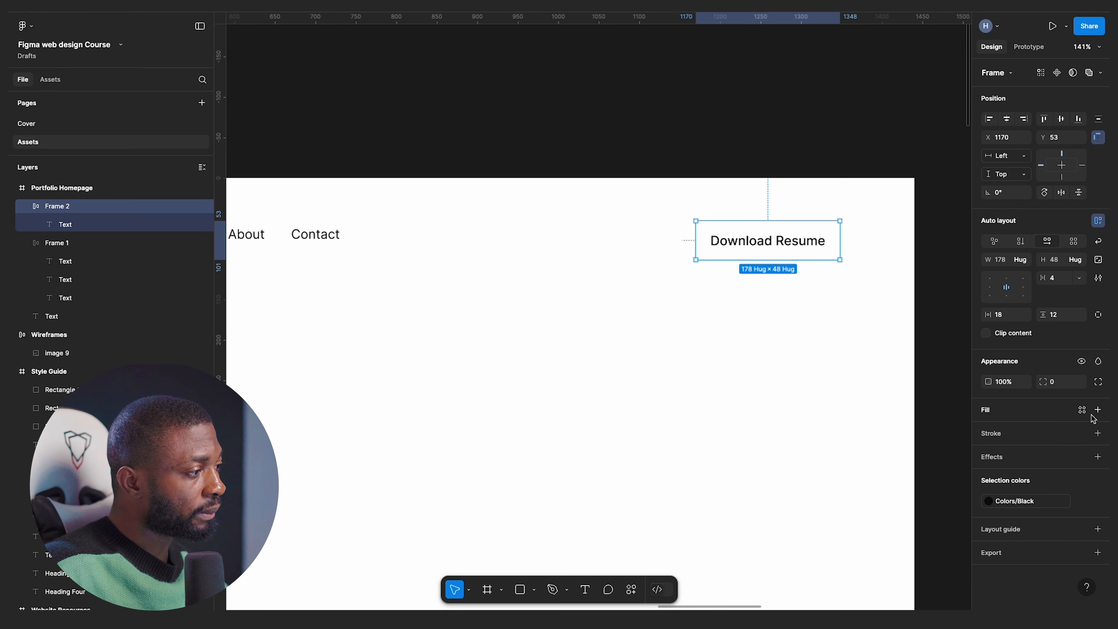
{"action": "left_click", "coordinate": [1083, 412]}
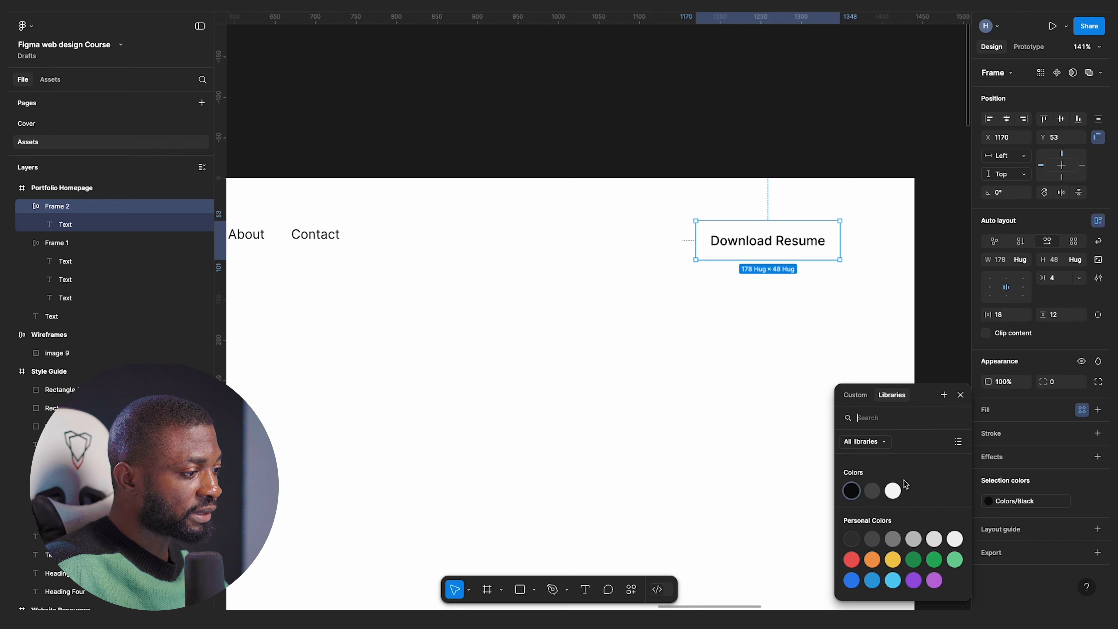
{"action": "left_click", "coordinate": [851, 490]}
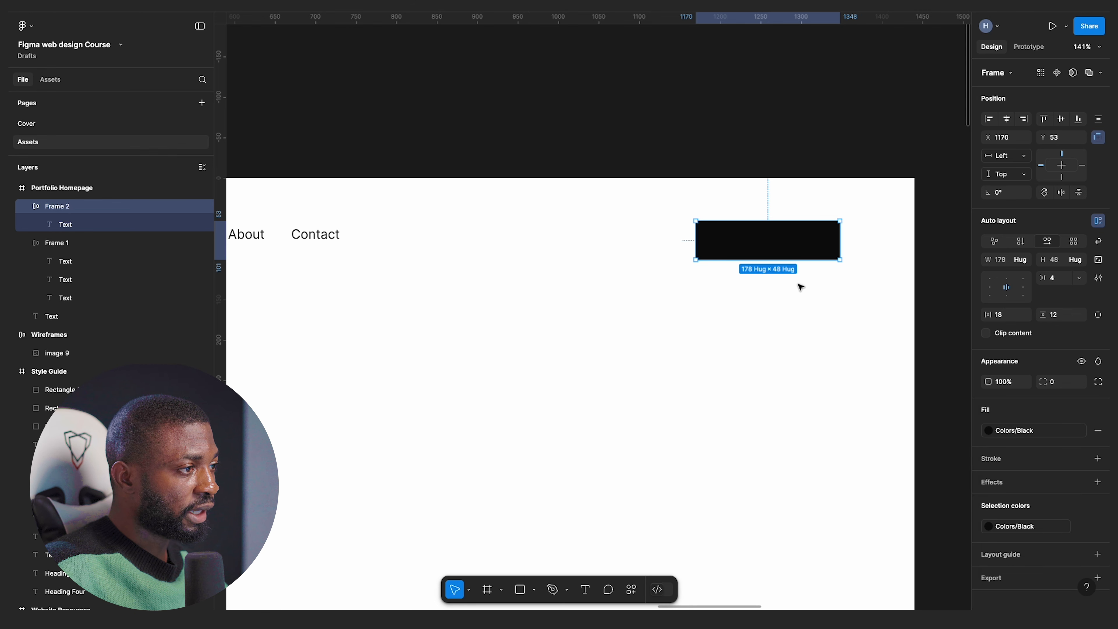
- Apply the Light Grey colour style to the text inside the Download Resume button
{"action": "double_click", "coordinate": [763, 240]}
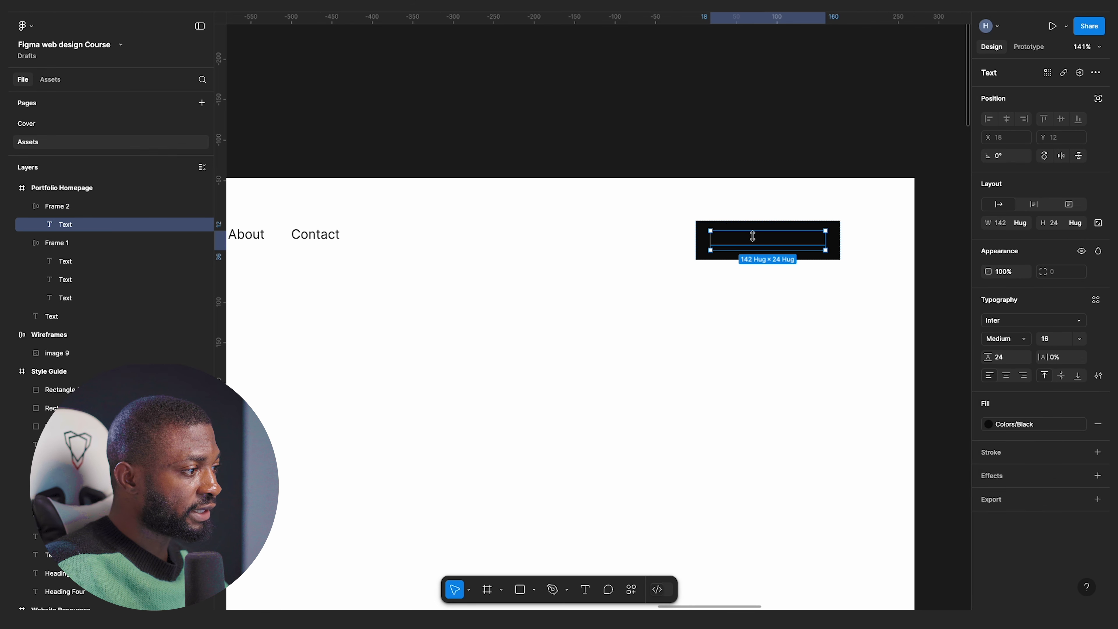
{"action": "left_click", "coordinate": [691, 220]}
{"action": "left_click", "coordinate": [706, 229]}
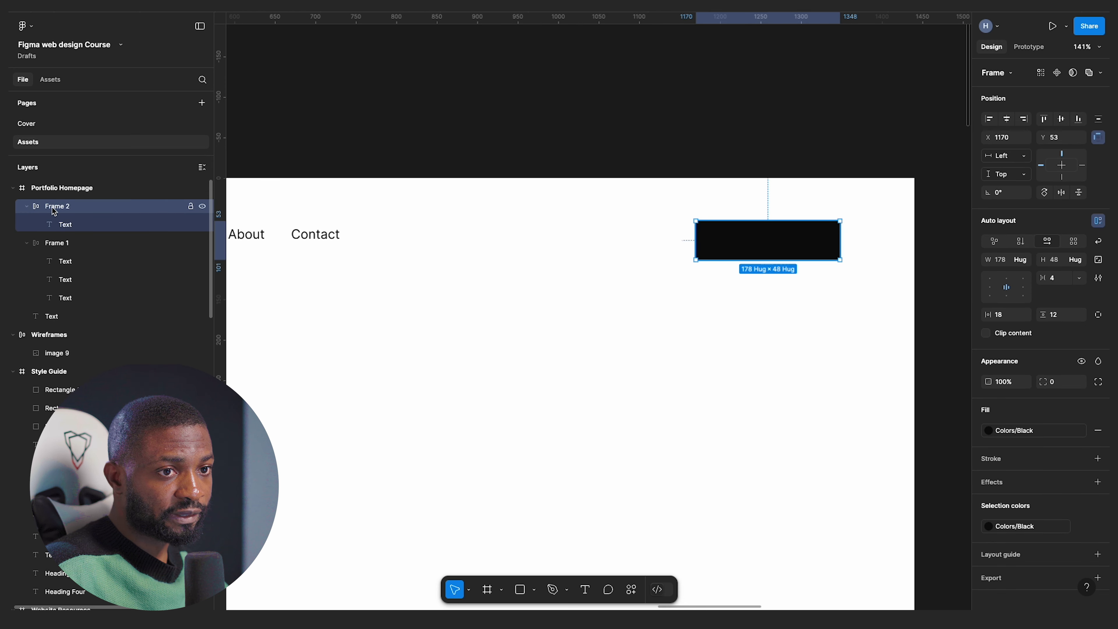
{"action": "left_click", "coordinate": [65, 224]}
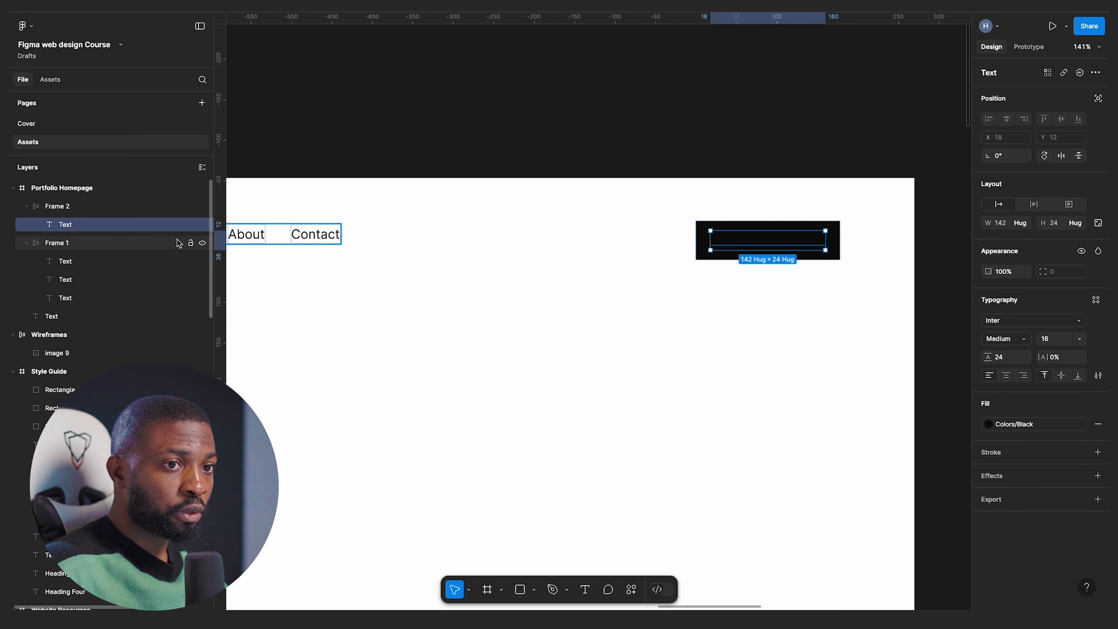
{"action": "left_click", "coordinate": [1038, 424]}
{"action": "left_click", "coordinate": [892, 491]}
- Round the Download Resume button's corners with a radius of 16 and check the look in the header
{"action": "scroll", "coordinate": [697, 227], "scroll_direction": "up", "scroll_amount": 3}
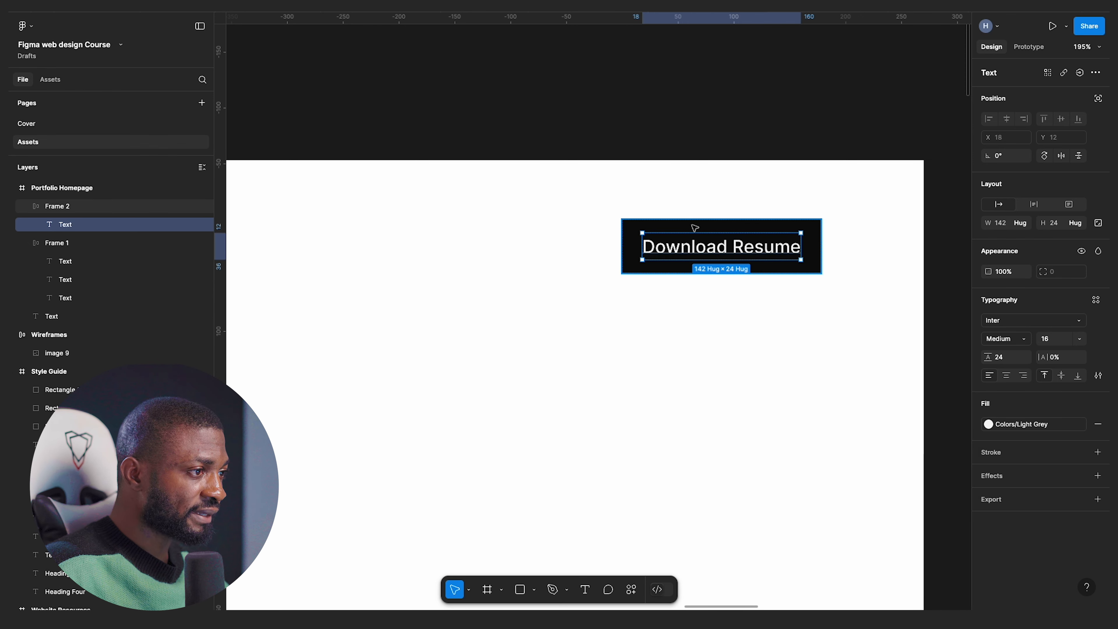
{"action": "left_click", "coordinate": [695, 228]}
{"action": "scroll", "coordinate": [412, 214], "scroll_direction": "up", "scroll_amount": 4}
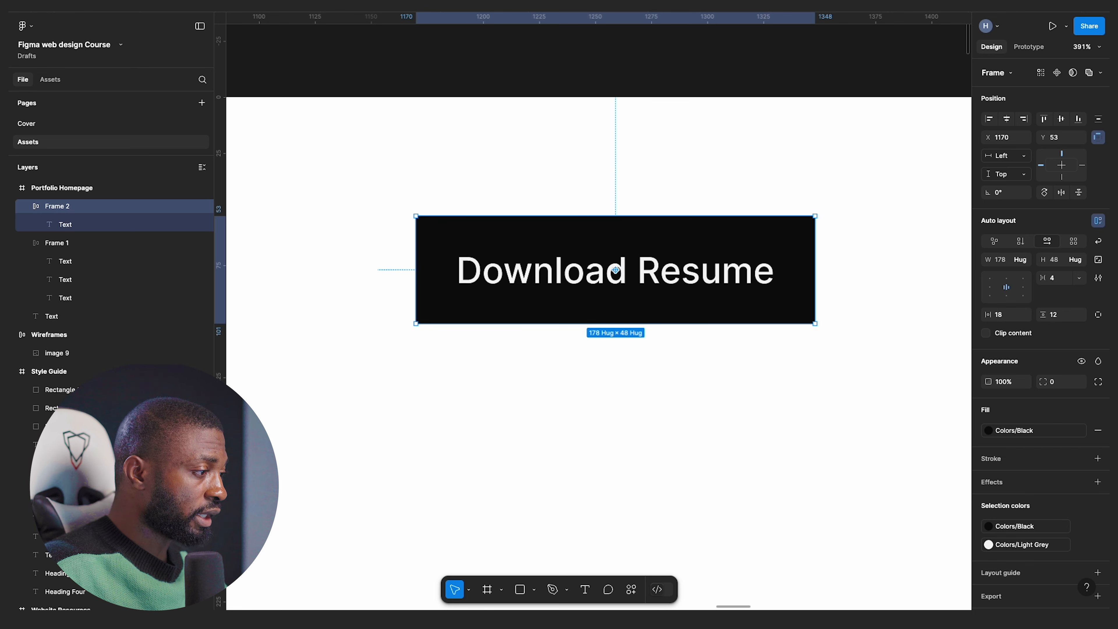
{"action": "scroll", "coordinate": [1034, 392], "scroll_direction": "down", "scroll_amount": 1}
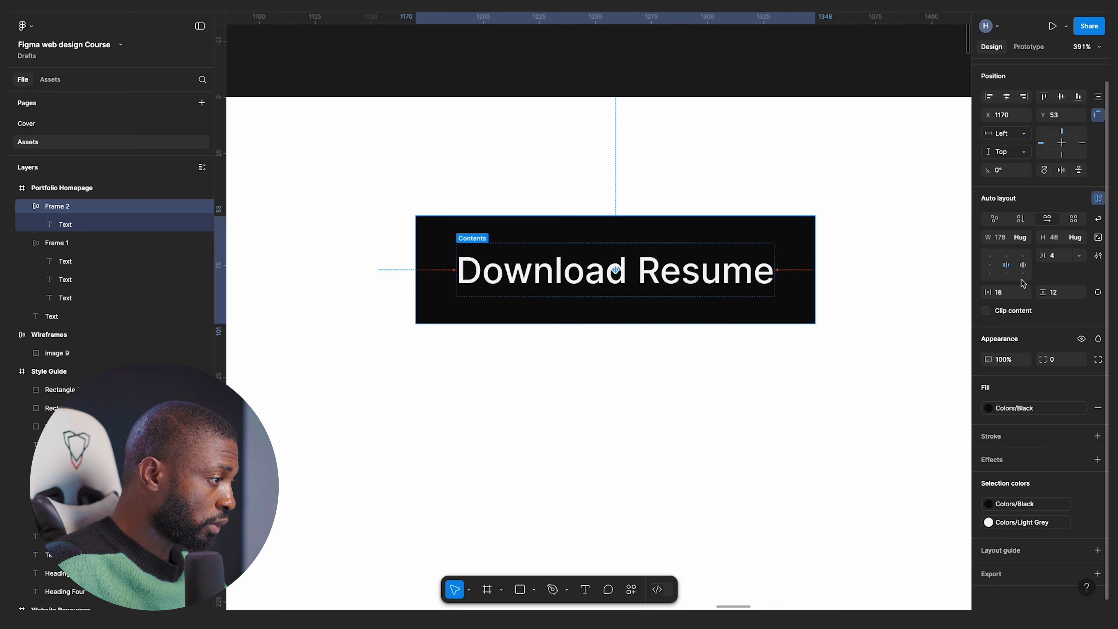
{"action": "left_click", "coordinate": [1054, 360]}
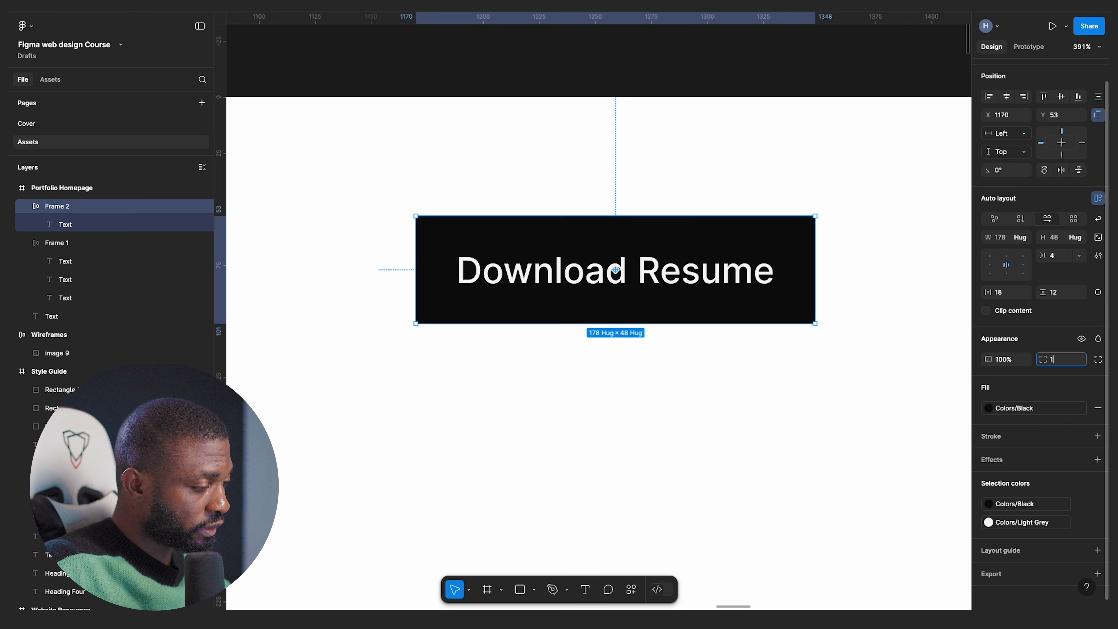
{"action": "key", "text": "Return"}
{"action": "left_click", "coordinate": [876, 280]}
{"action": "scroll", "coordinate": [851, 293], "scroll_direction": "down", "scroll_amount": 5}
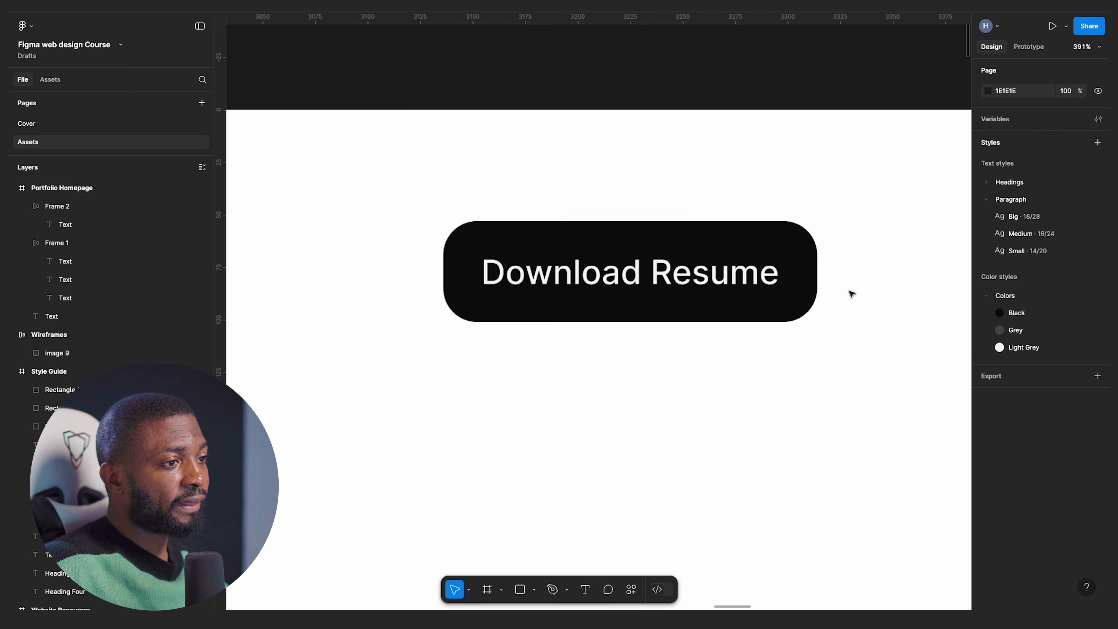
{"action": "scroll", "coordinate": [858, 279], "scroll_direction": "down", "scroll_amount": 2}
{"action": "scroll", "coordinate": [856, 278], "scroll_direction": "up", "scroll_amount": 4}
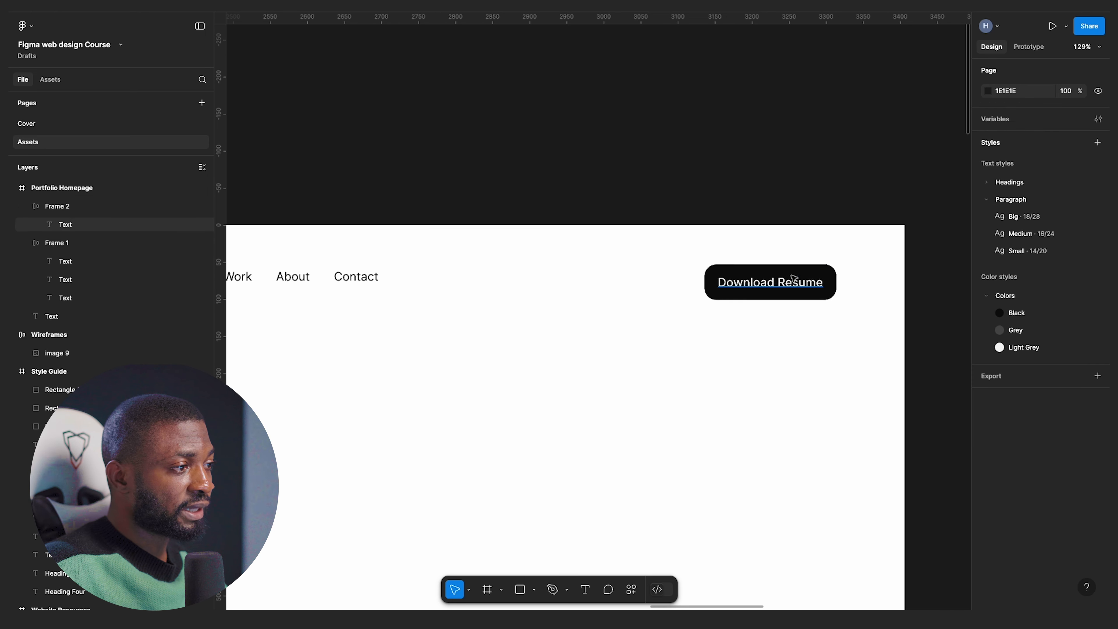
- Add a drop shadow to the Download Resume button with position X -2, Y 2 and blur 8
{"action": "left_click", "coordinate": [827, 294]}
{"action": "scroll", "coordinate": [836, 291], "scroll_direction": "up", "scroll_amount": 2}
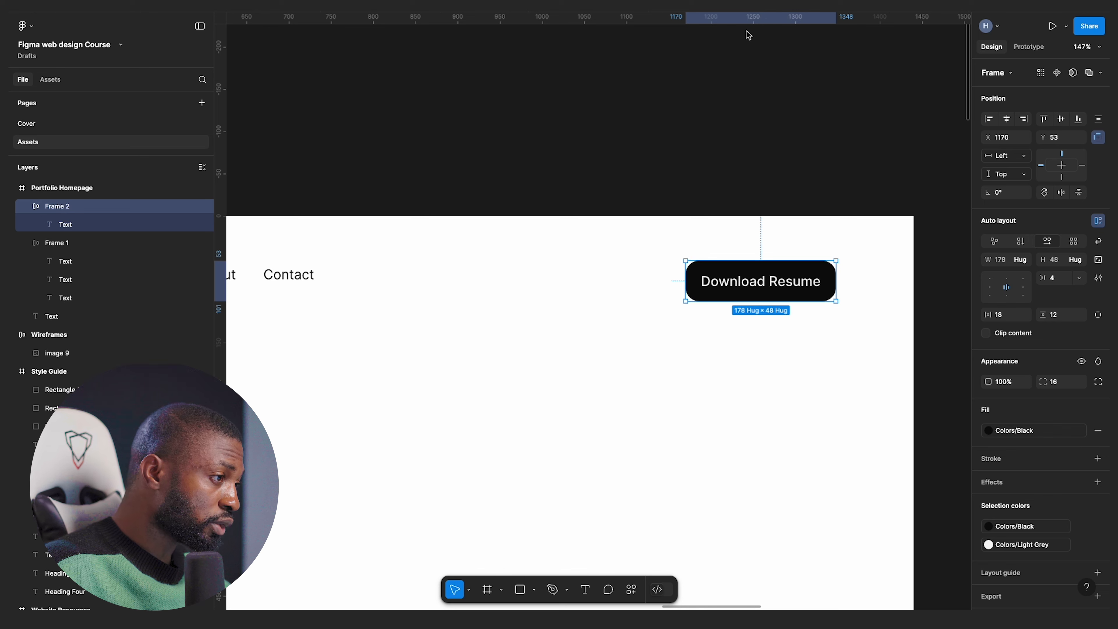
{"action": "scroll", "coordinate": [1021, 436], "scroll_direction": "down", "scroll_amount": 2}
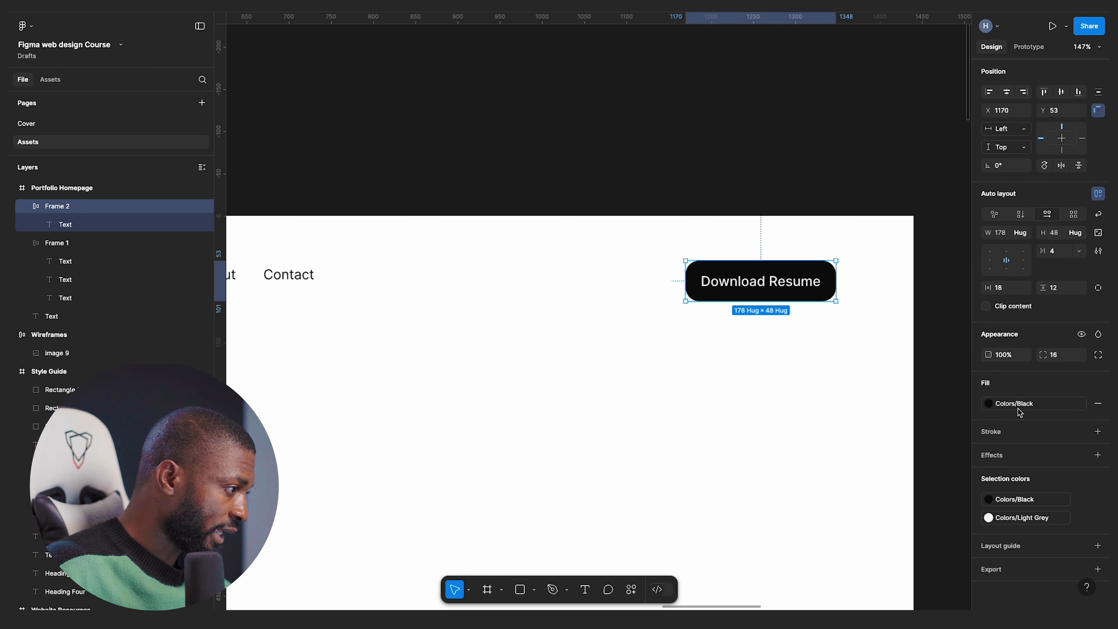
{"action": "left_click", "coordinate": [1097, 455]}
{"action": "left_click", "coordinate": [988, 461]}
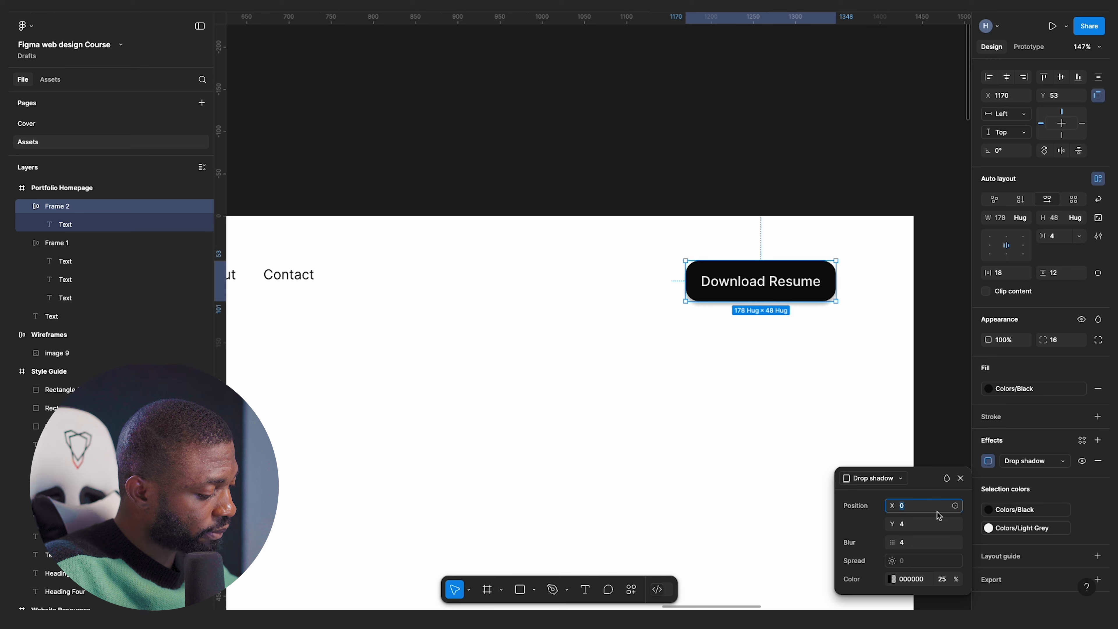
{"action": "type", "text": "-2"}
{"action": "key", "text": "Return"}
{"action": "left_click", "coordinate": [910, 531]}
{"action": "type", "text": "2"}
{"action": "key", "text": "Return"}
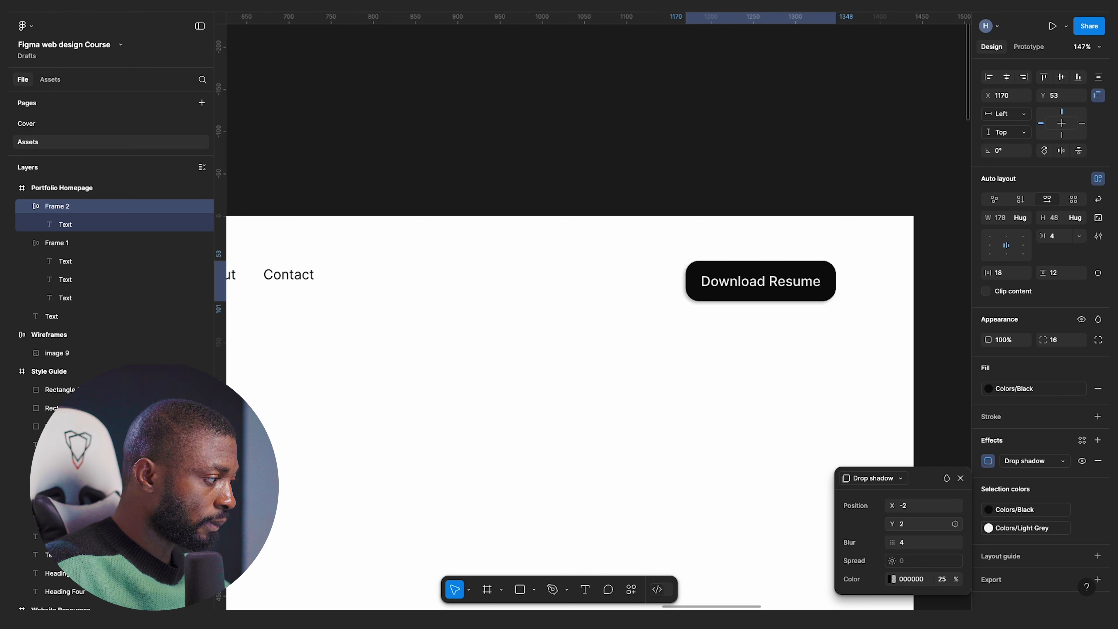
{"action": "left_click", "coordinate": [908, 547]}
{"action": "type", "text": "8"}
{"action": "key", "text": "Return"}
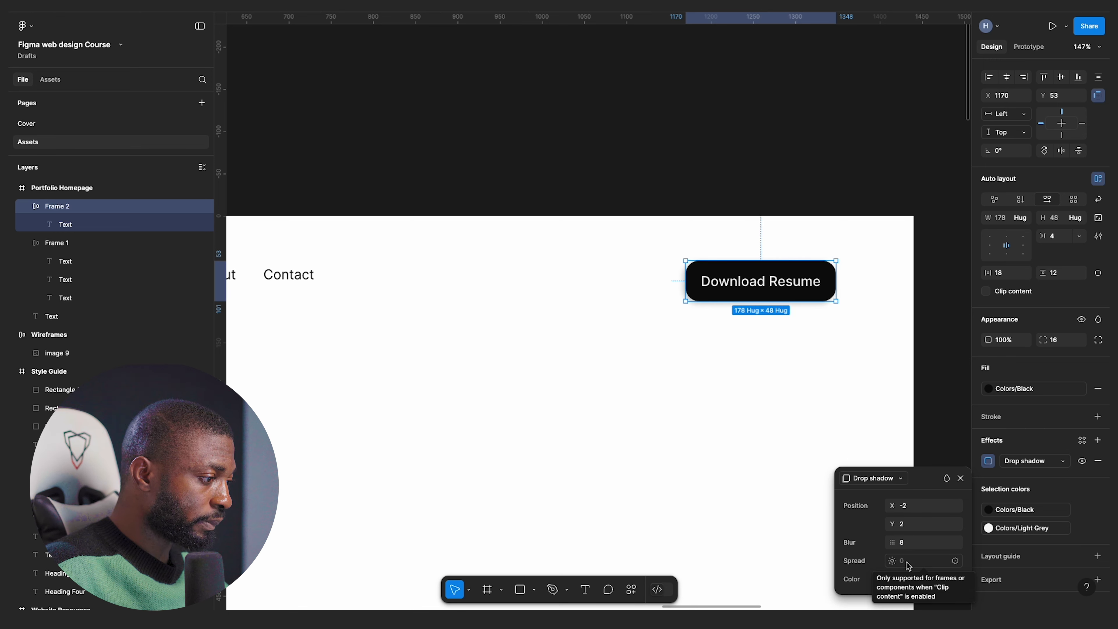
- Enable clip content on the Download Resume button and set its drop shadow spread to 4
{"action": "left_click", "coordinate": [827, 281]}
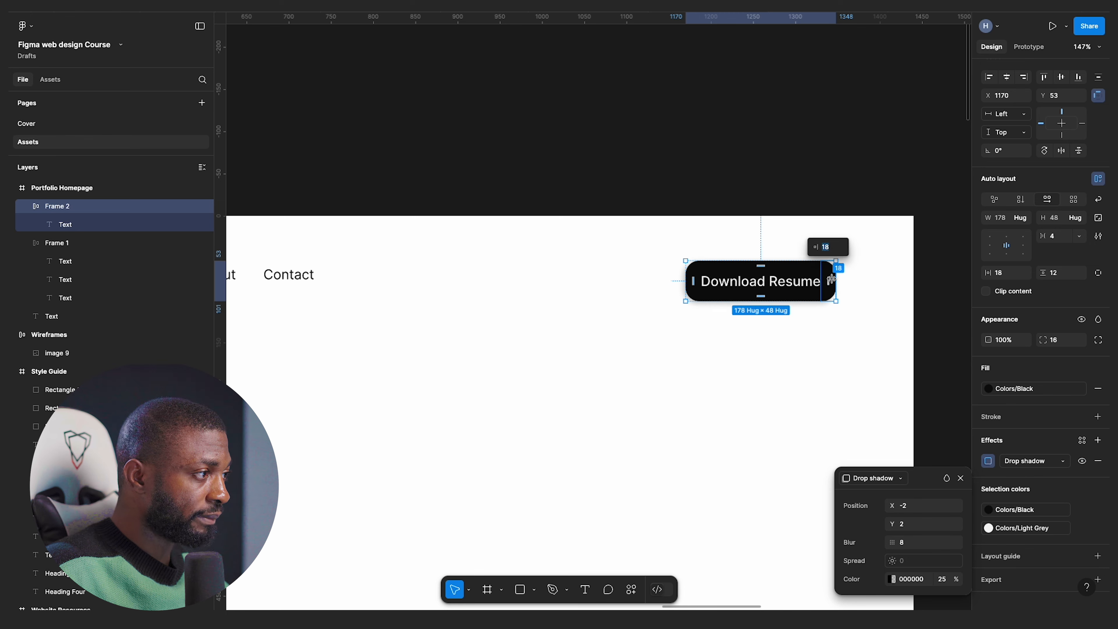
{"action": "left_click", "coordinate": [829, 365]}
{"action": "left_click", "coordinate": [798, 282]}
{"action": "left_click", "coordinate": [986, 333]}
{"action": "scroll", "coordinate": [1012, 454], "scroll_direction": "down", "scroll_amount": 2}
{"action": "left_click", "coordinate": [988, 450]}
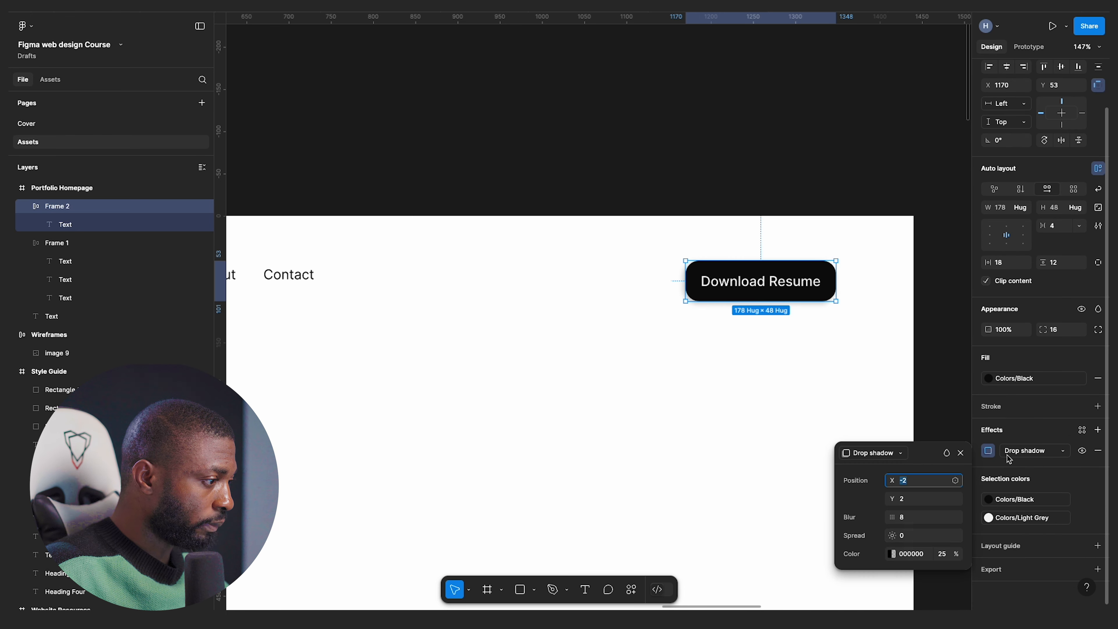
{"action": "left_click", "coordinate": [917, 535]}
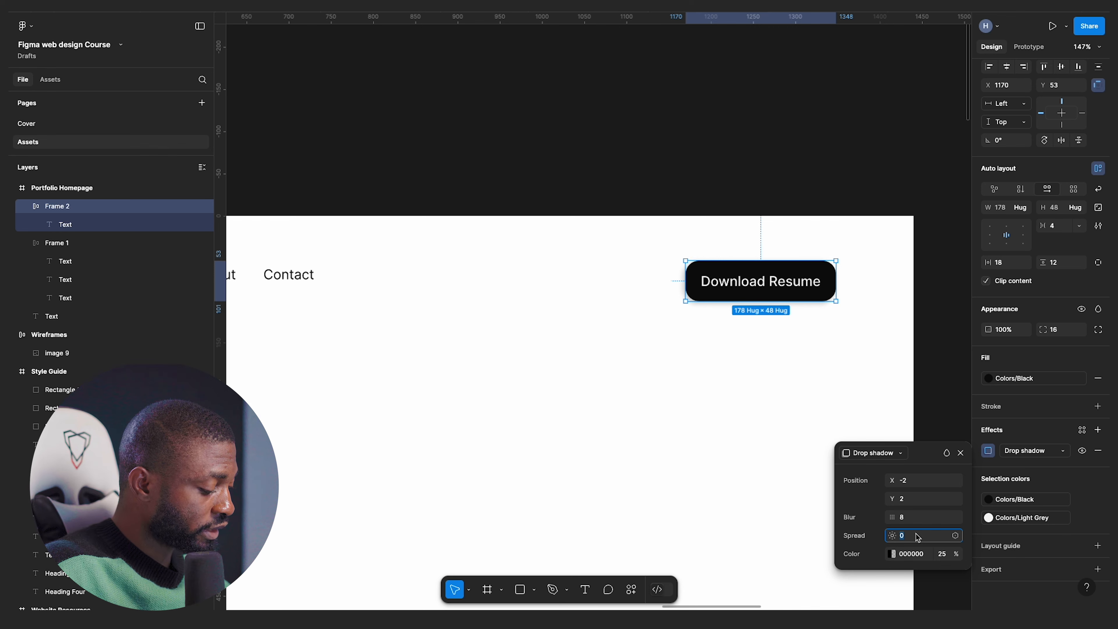
{"action": "key", "text": "Return"}
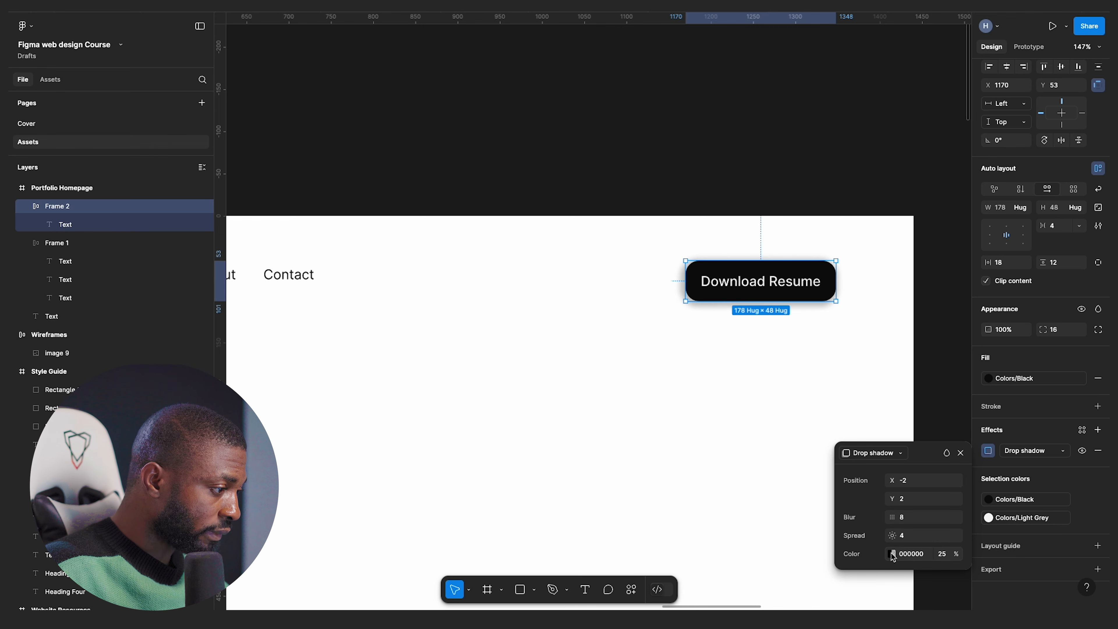
- Sample the button's own black (0B0B0B) as the drop shadow colour and set its opacity to 20%
{"action": "left_click", "coordinate": [892, 555]}
{"action": "left_click", "coordinate": [712, 510]}
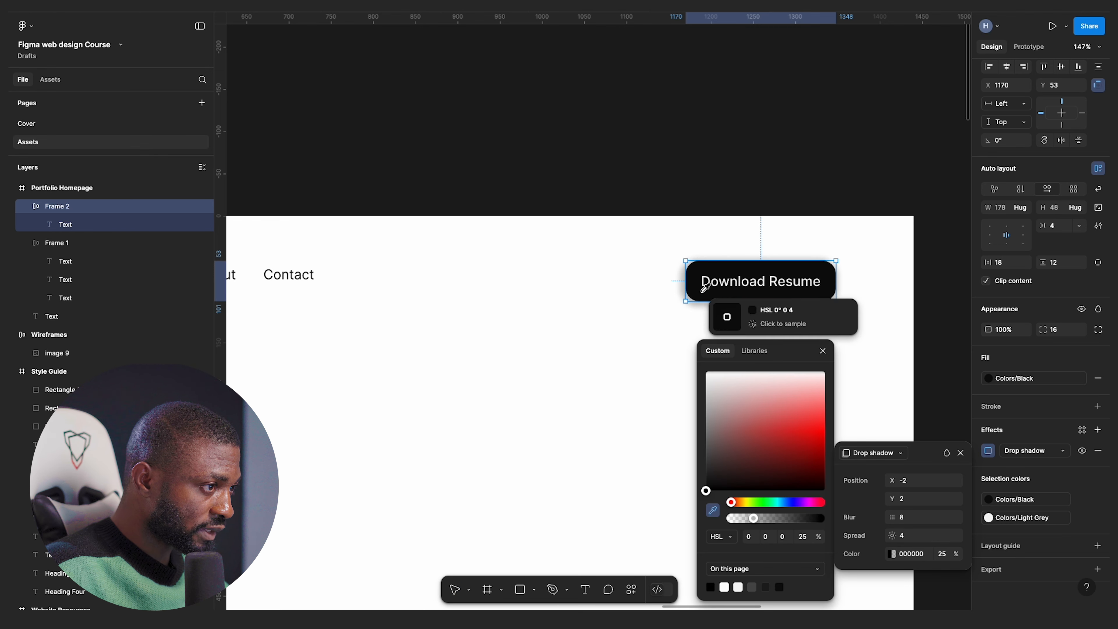
{"action": "left_click", "coordinate": [706, 278]}
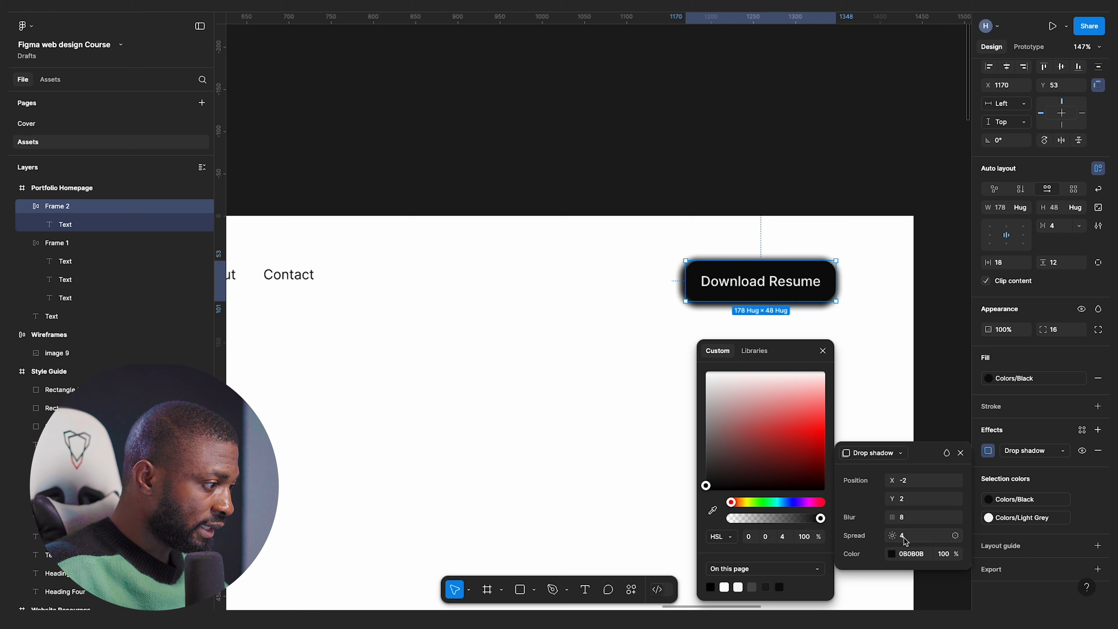
{"action": "left_click", "coordinate": [944, 555]}
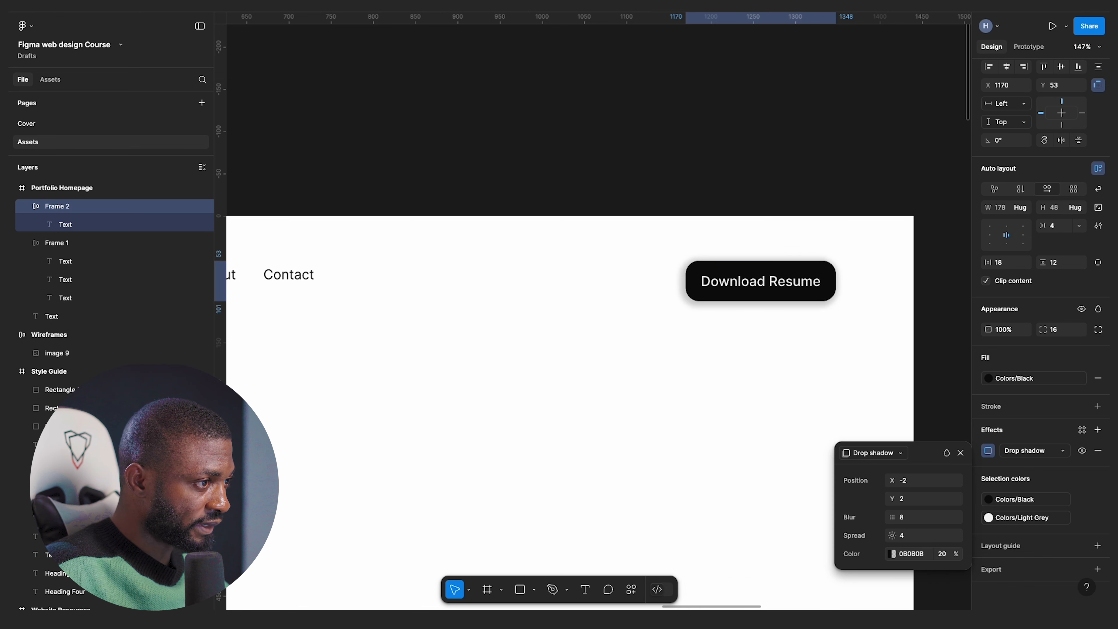
{"action": "left_click", "coordinate": [871, 329]}
{"action": "scroll", "coordinate": [855, 203], "scroll_direction": "up", "scroll_amount": 5}
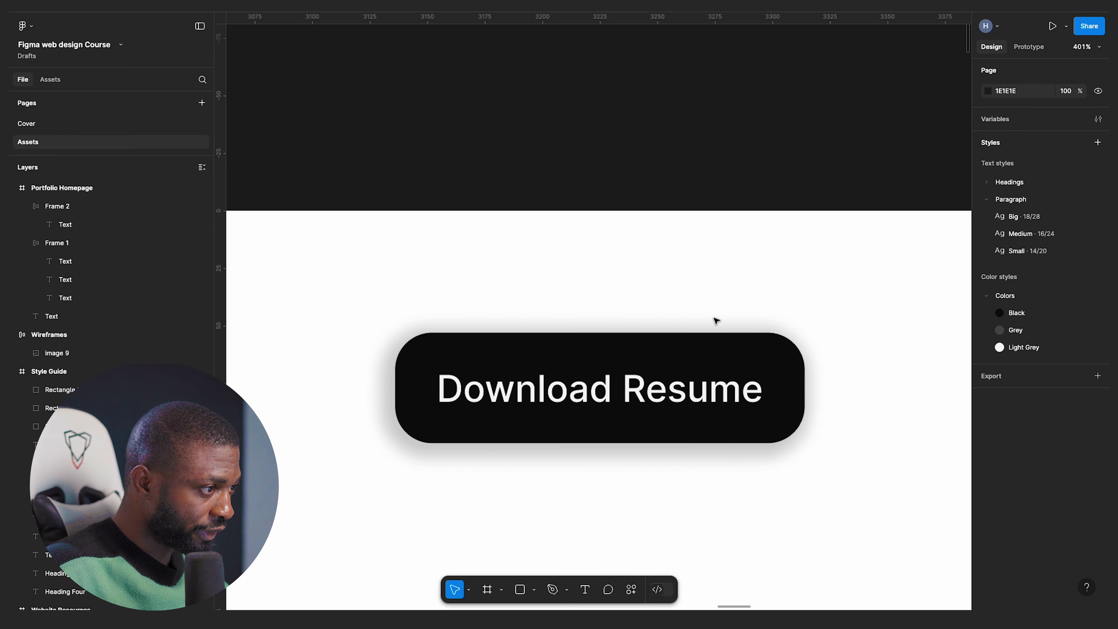
- Examine the Download Resume button and its label in the homepage header, comparing the header with the wireframe layout
{"action": "scroll", "coordinate": [725, 264], "scroll_direction": "down", "scroll_amount": 10}
{"action": "scroll", "coordinate": [755, 177], "scroll_direction": "right", "scroll_amount": 5}
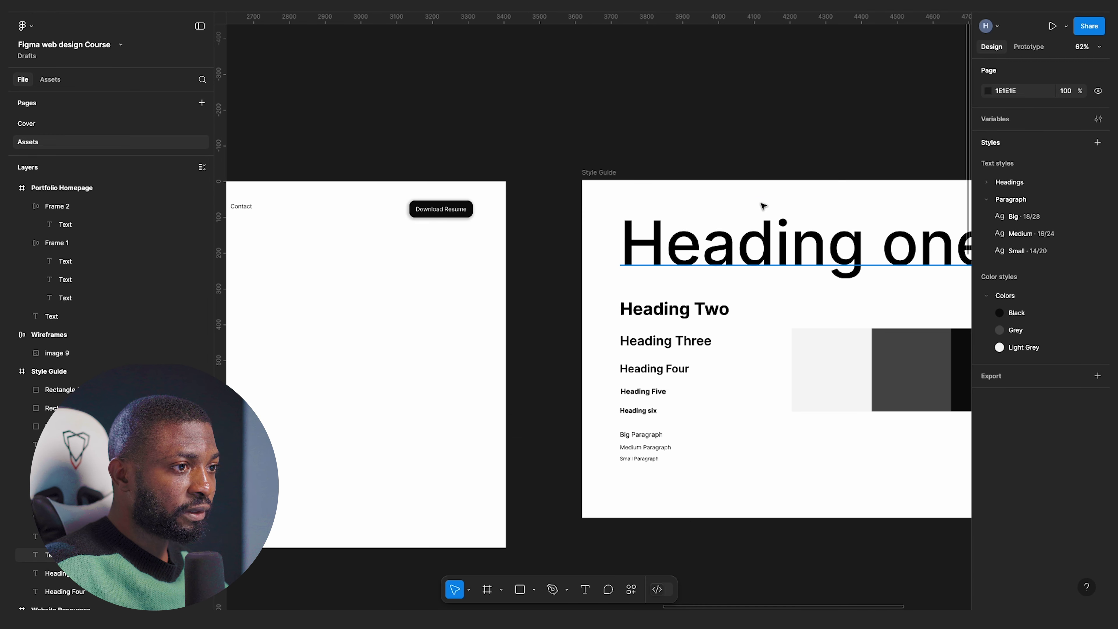
{"action": "scroll", "coordinate": [761, 206], "scroll_direction": "left", "scroll_amount": 5}
{"action": "left_click", "coordinate": [752, 210]}
{"action": "left_click", "coordinate": [753, 219]}
{"action": "scroll", "coordinate": [771, 234], "scroll_direction": "left", "scroll_amount": 5}
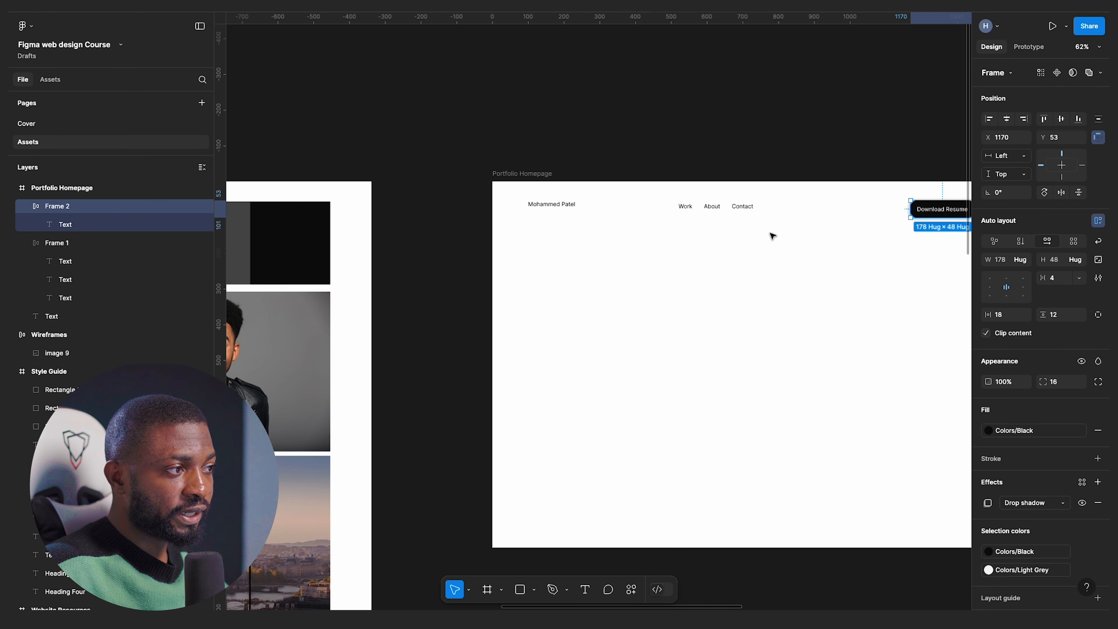
{"action": "scroll", "coordinate": [757, 216], "scroll_direction": "right", "scroll_amount": 5}
{"action": "scroll", "coordinate": [726, 218], "scroll_direction": "down", "scroll_amount": 5}
{"action": "scroll", "coordinate": [704, 233], "scroll_direction": "left", "scroll_amount": 10}
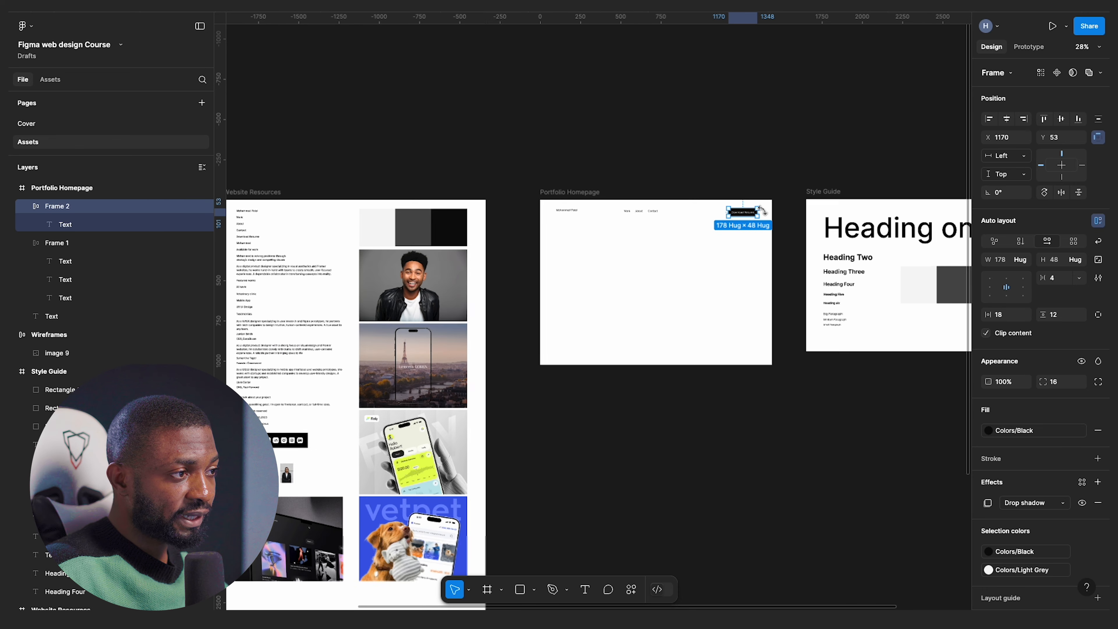
{"action": "scroll", "coordinate": [684, 245], "scroll_direction": "down", "scroll_amount": 3}
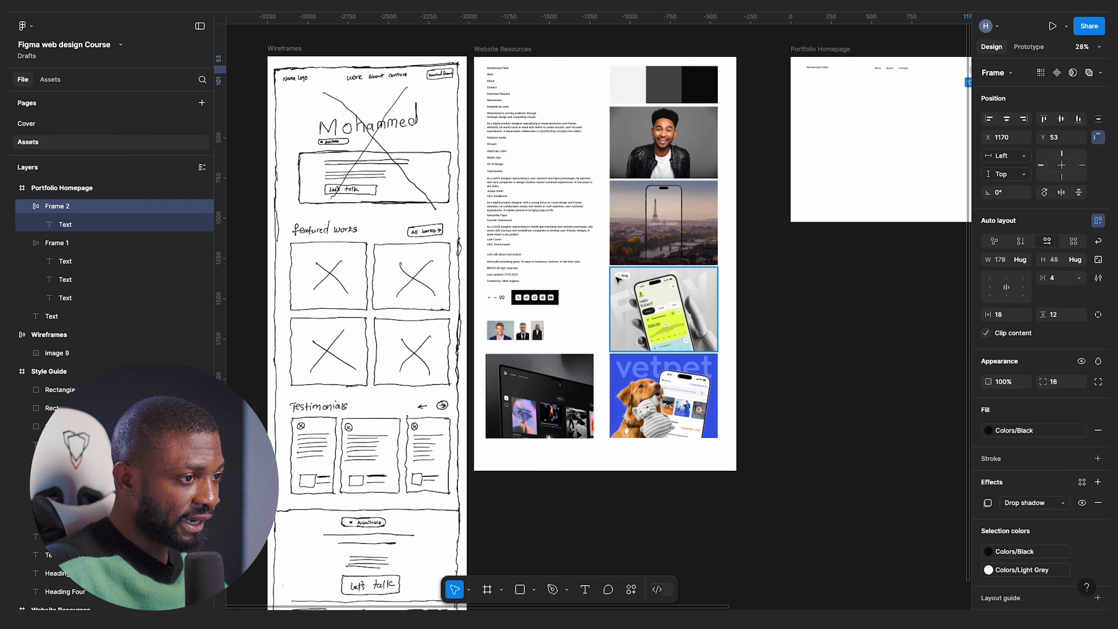
{"action": "scroll", "coordinate": [685, 245], "scroll_direction": "up", "scroll_amount": 4}
{"action": "scroll", "coordinate": [726, 255], "scroll_direction": "right", "scroll_amount": 5}
{"action": "scroll", "coordinate": [757, 264], "scroll_direction": "up", "scroll_amount": 8}
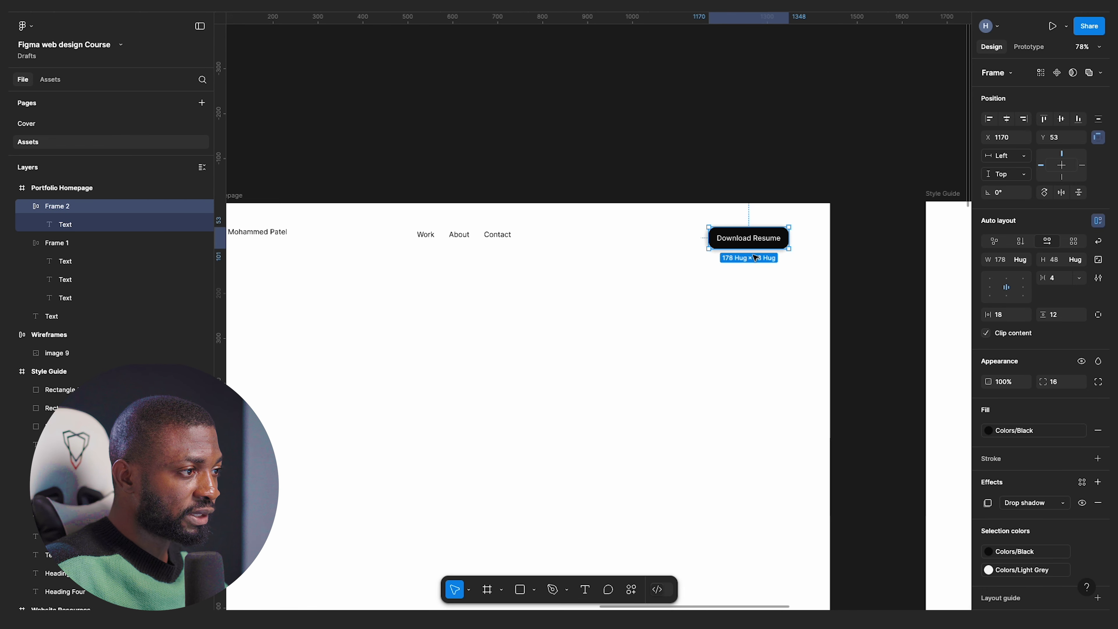
{"action": "scroll", "coordinate": [752, 255], "scroll_direction": "up", "scroll_amount": 2}
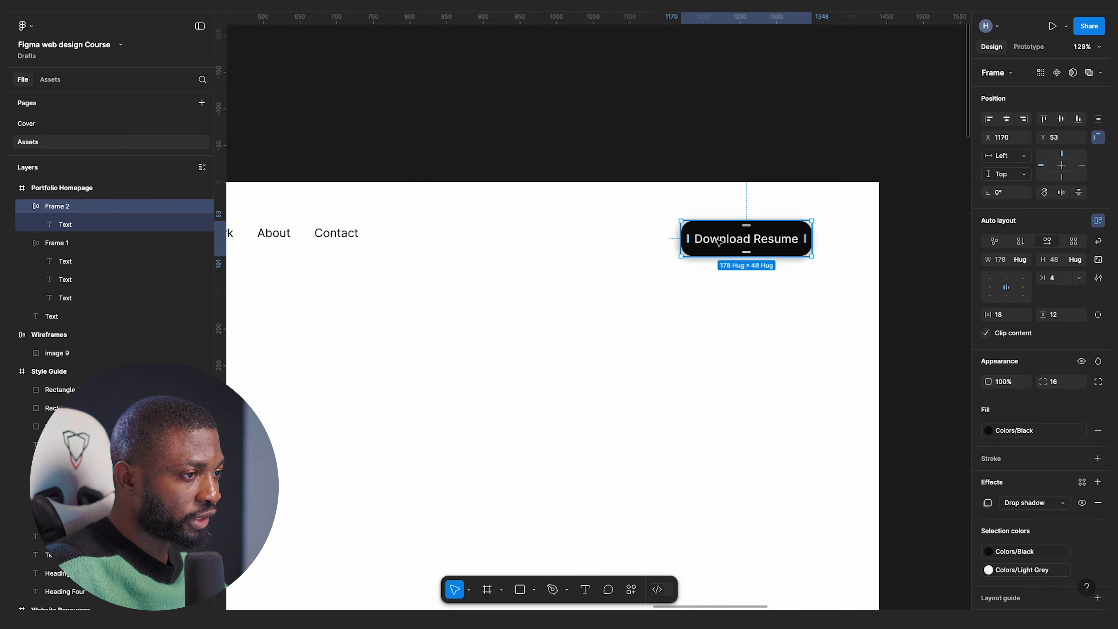
{"action": "double_click", "coordinate": [726, 242]}
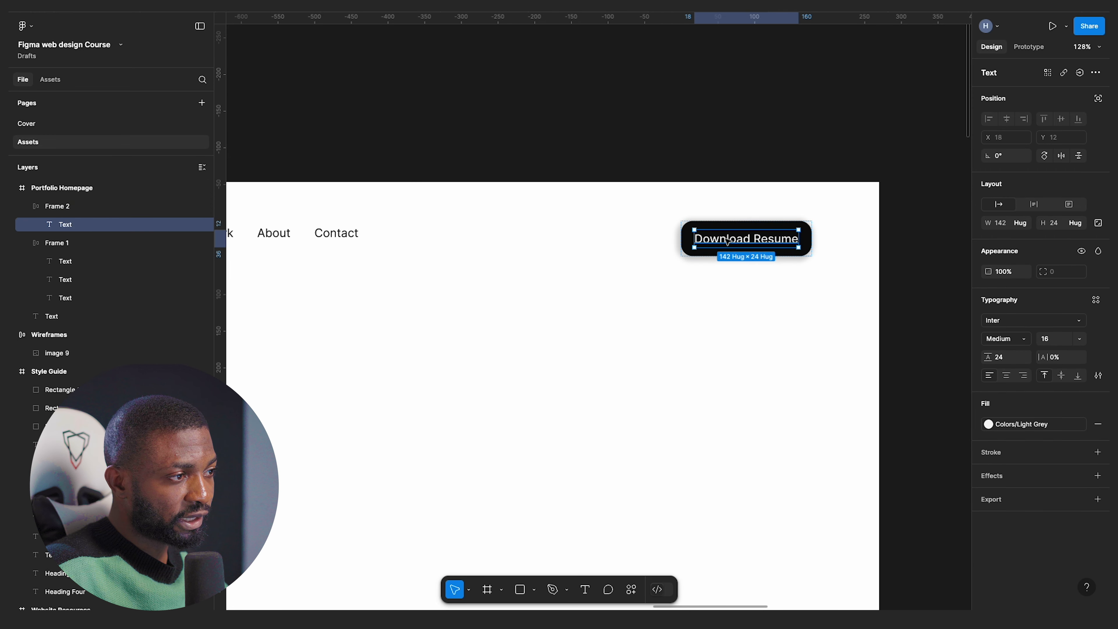
{"action": "scroll", "coordinate": [721, 228], "scroll_direction": "down", "scroll_amount": 5}
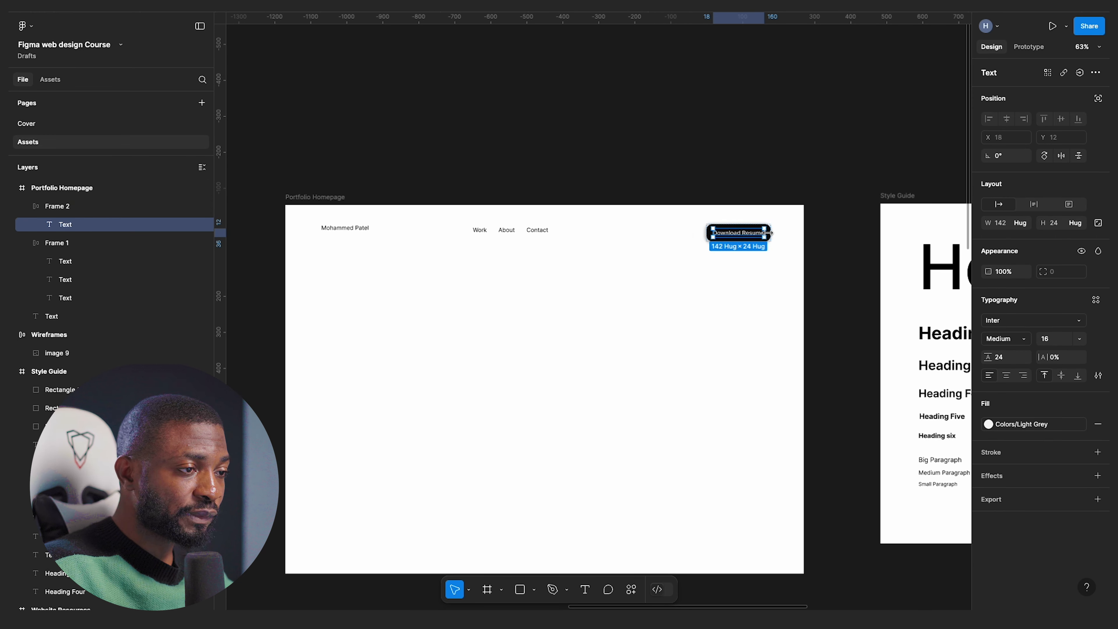
{"action": "scroll", "coordinate": [768, 232], "scroll_direction": "up", "scroll_amount": 1}
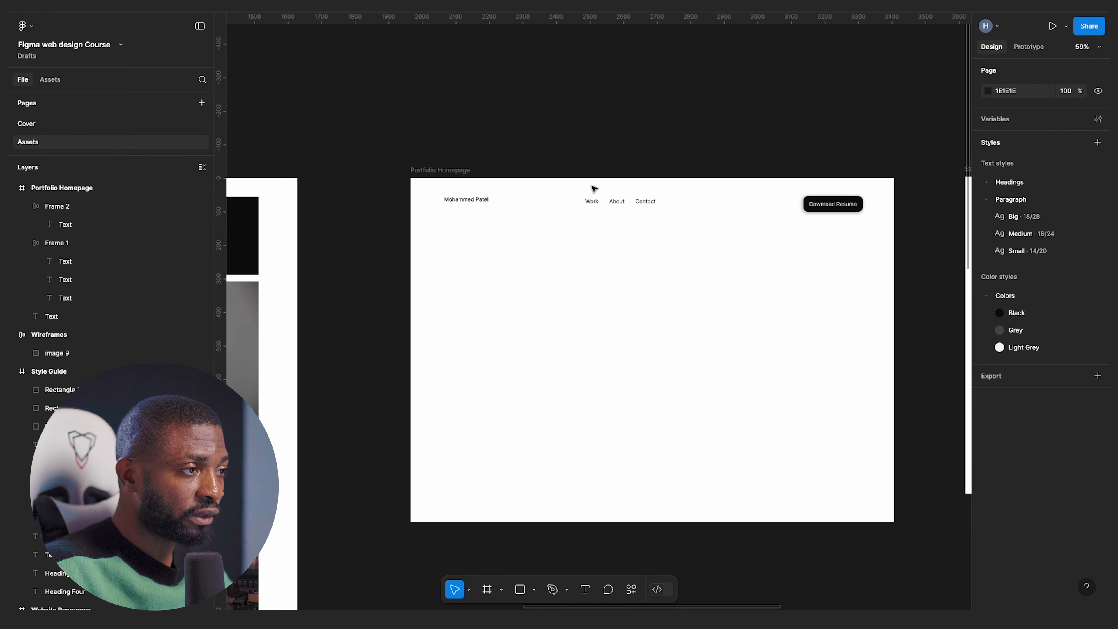
- Wrap the Download Resume button, the navigation links and the name text together in one auto-layout header frame
{"action": "left_click", "coordinate": [814, 205]}
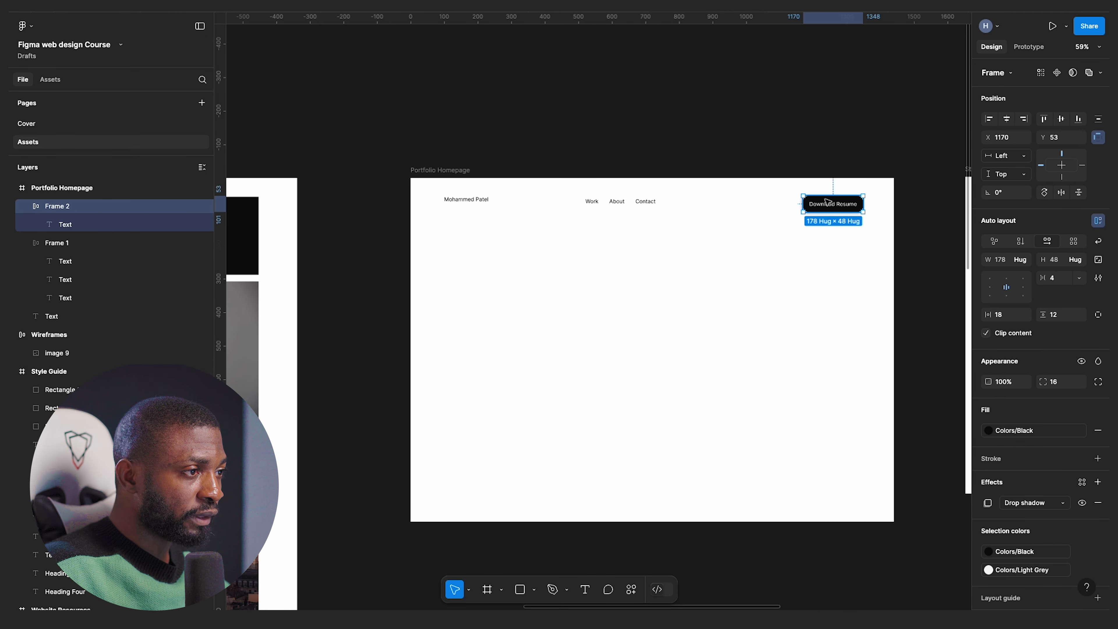
{"action": "left_click", "coordinate": [599, 204], "text": "shift"}
{"action": "left_click", "coordinate": [466, 199], "text": "shift"}
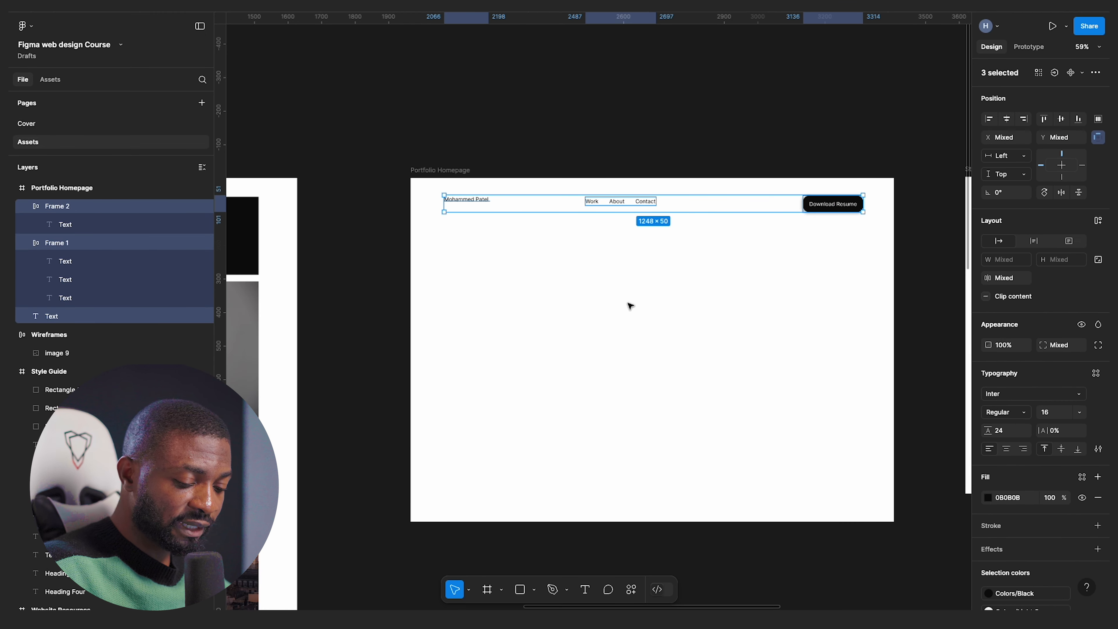
{"action": "key", "text": "shift+a"}
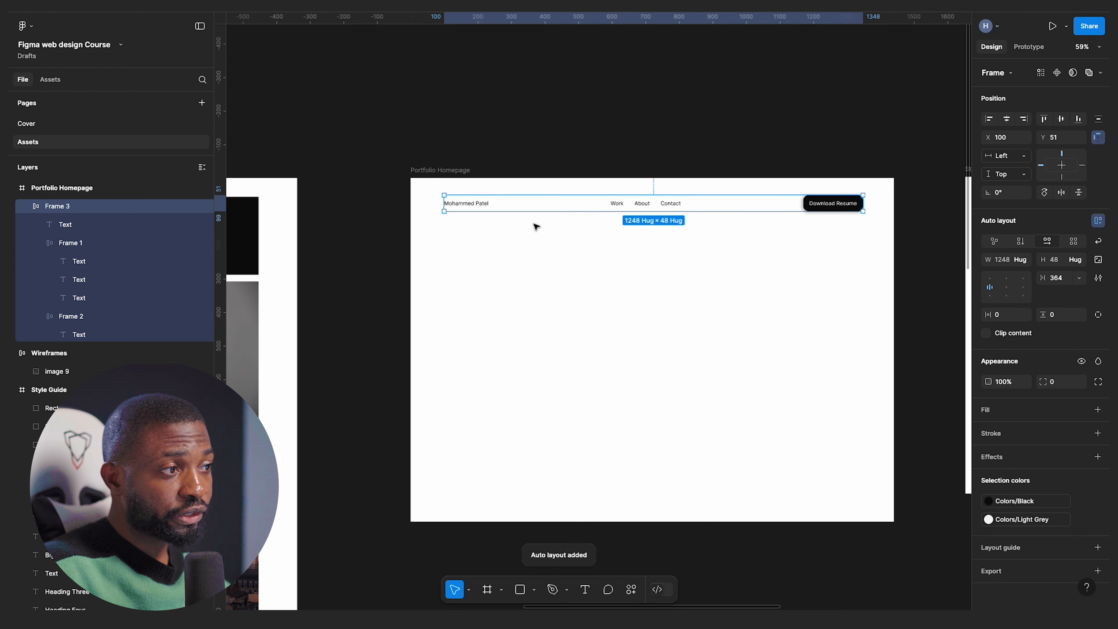
{"action": "left_click", "coordinate": [782, 264]}
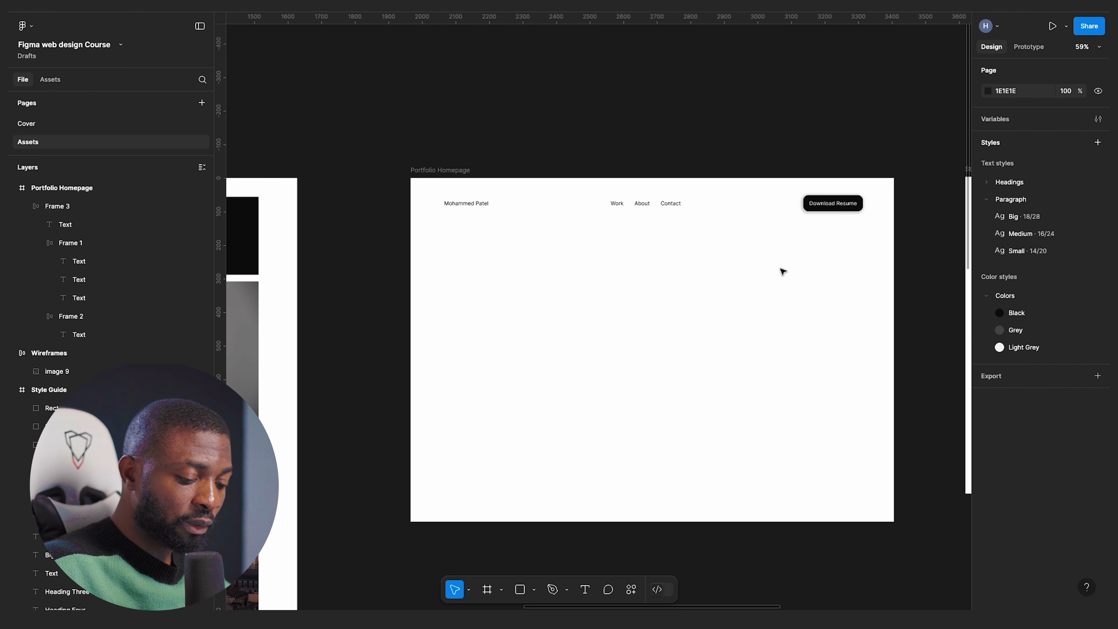
- Show the layout guides and narrow the header frame to a width of 1240 so it ends at the last column
{"action": "key", "text": "ctrl+g"}
{"action": "left_click", "coordinate": [542, 210]}
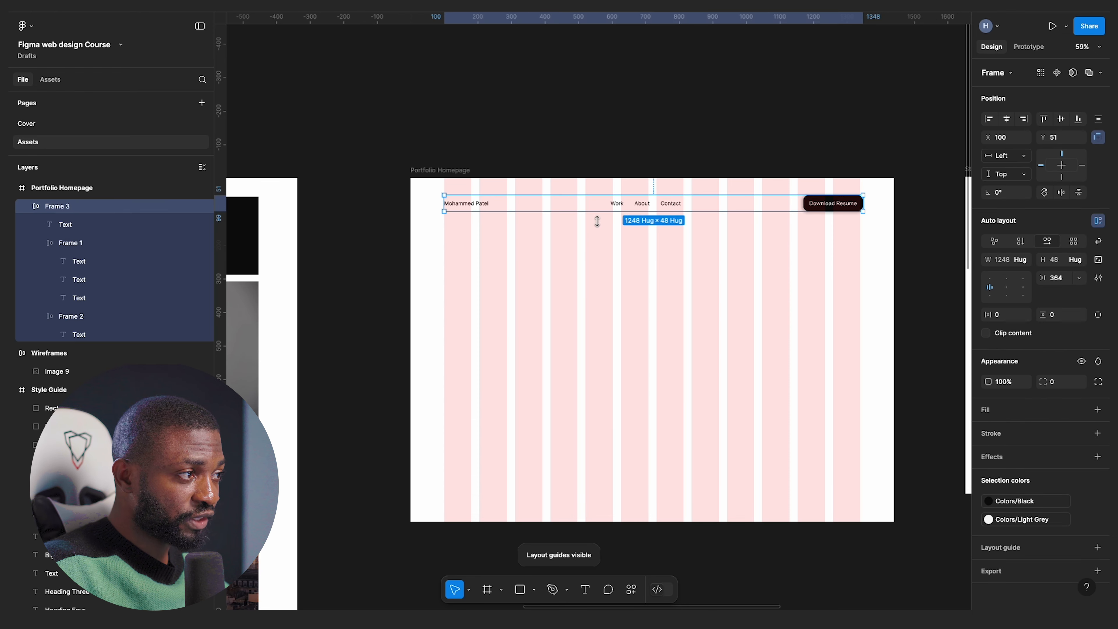
{"action": "scroll", "coordinate": [841, 210], "scroll_direction": "up", "scroll_amount": 5}
{"action": "left_click_drag", "start_coordinate": [883, 191], "coordinate": [875, 192]}
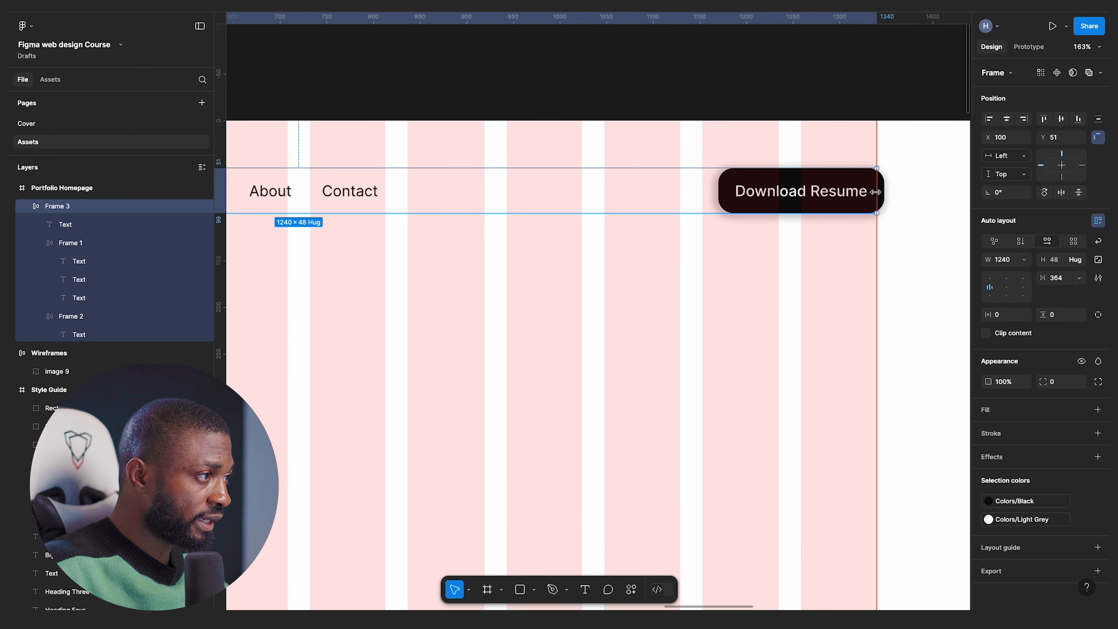
{"action": "scroll", "coordinate": [729, 252], "scroll_direction": "down", "scroll_amount": 5}
{"action": "scroll", "coordinate": [792, 235], "scroll_direction": "up", "scroll_amount": 8}
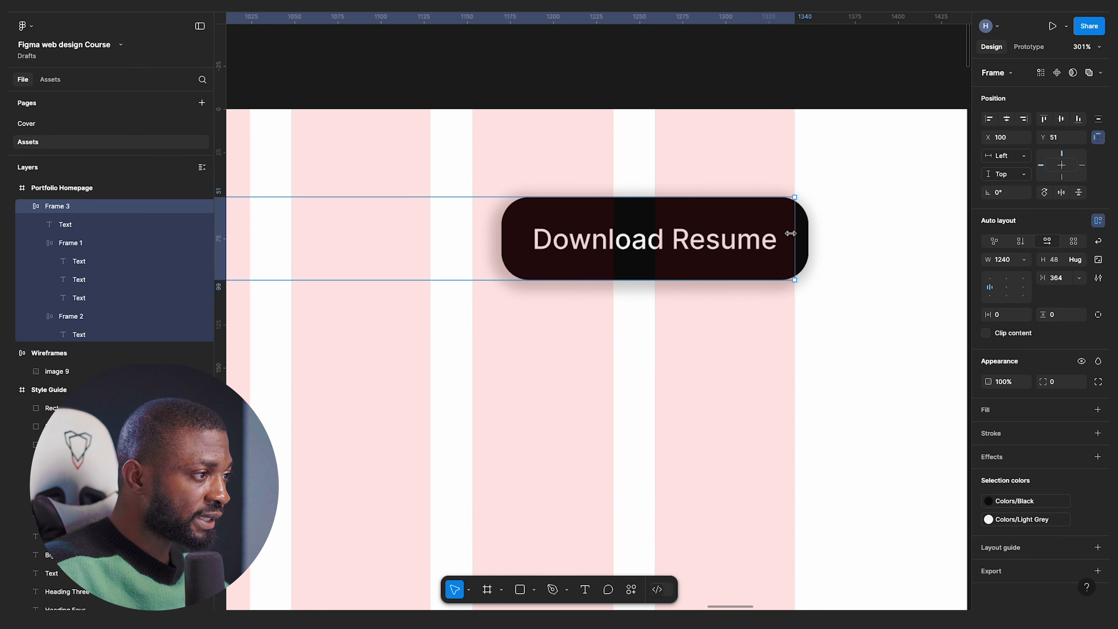
{"action": "scroll", "coordinate": [906, 348], "scroll_direction": "down", "scroll_amount": 5}
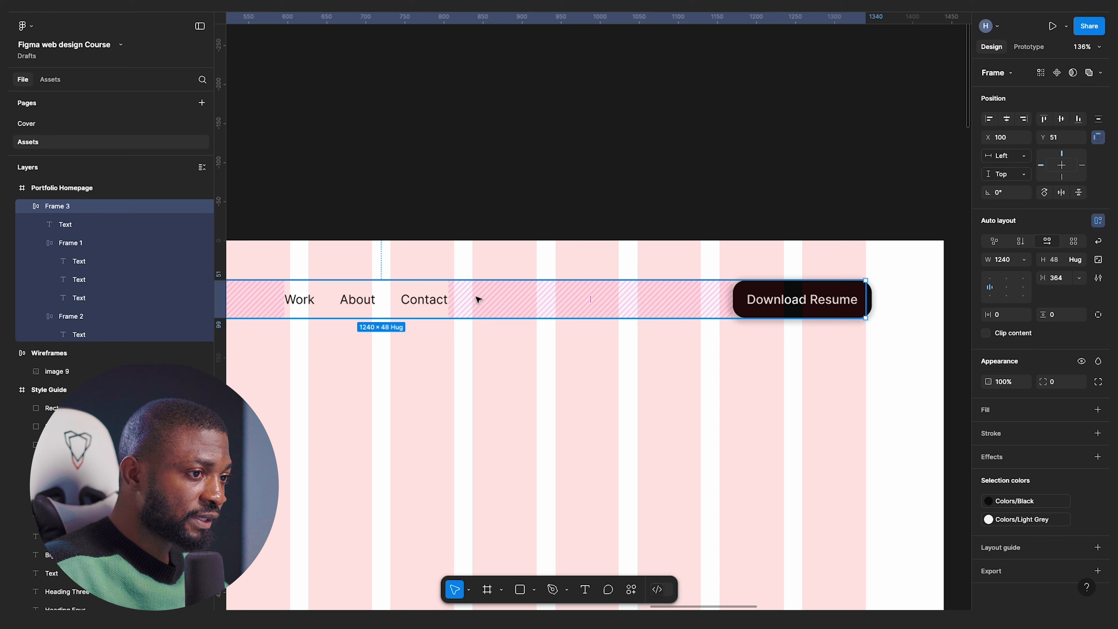
- Set the header frame's horizontal gap to Auto, then hide the layout guides
{"action": "scroll", "coordinate": [639, 318], "scroll_direction": "down", "scroll_amount": 3}
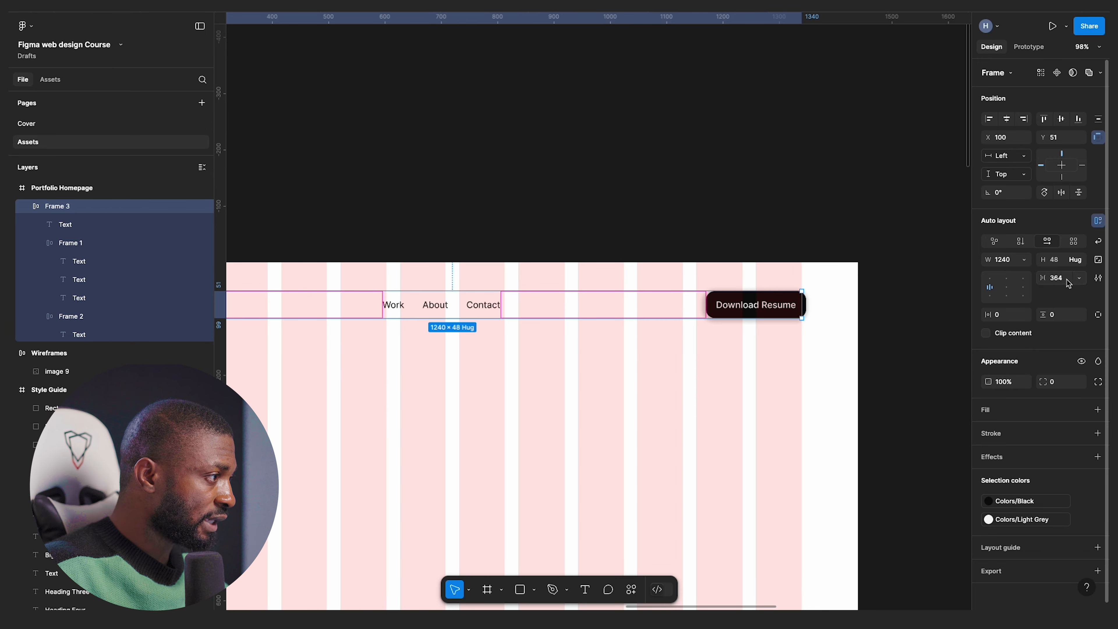
{"action": "left_click", "coordinate": [1078, 278]}
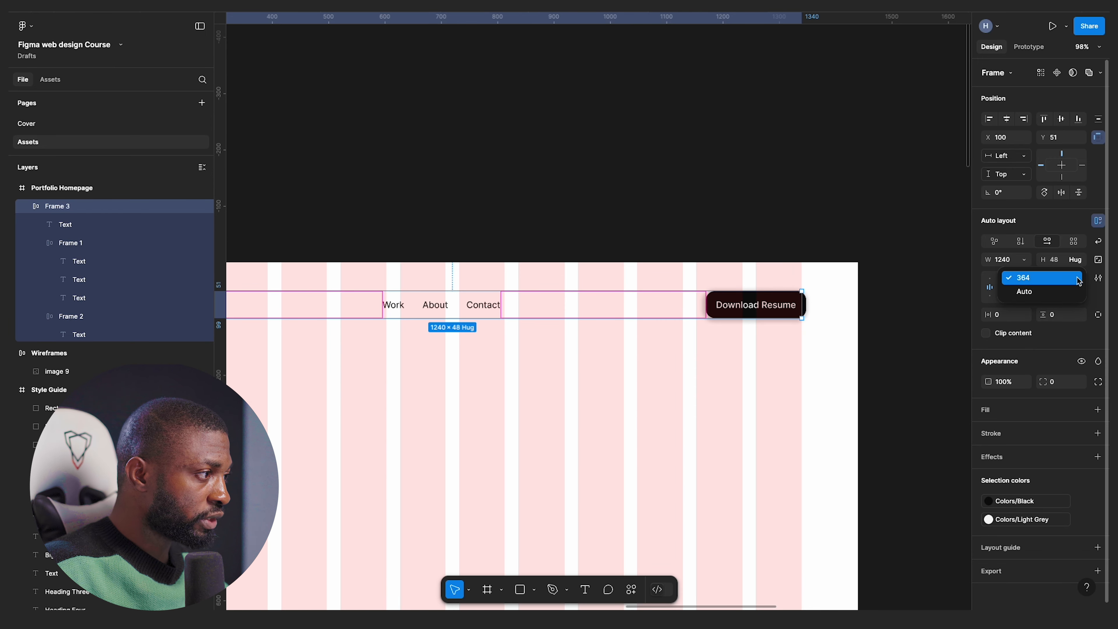
{"action": "left_click", "coordinate": [1024, 291]}
{"action": "mouse_move", "coordinate": [802, 305]}
{"action": "left_mouse_down"}
{"action": "mouse_move", "coordinate": [837, 310]}
{"action": "mouse_move", "coordinate": [801, 318]}
{"action": "left_mouse_up"}
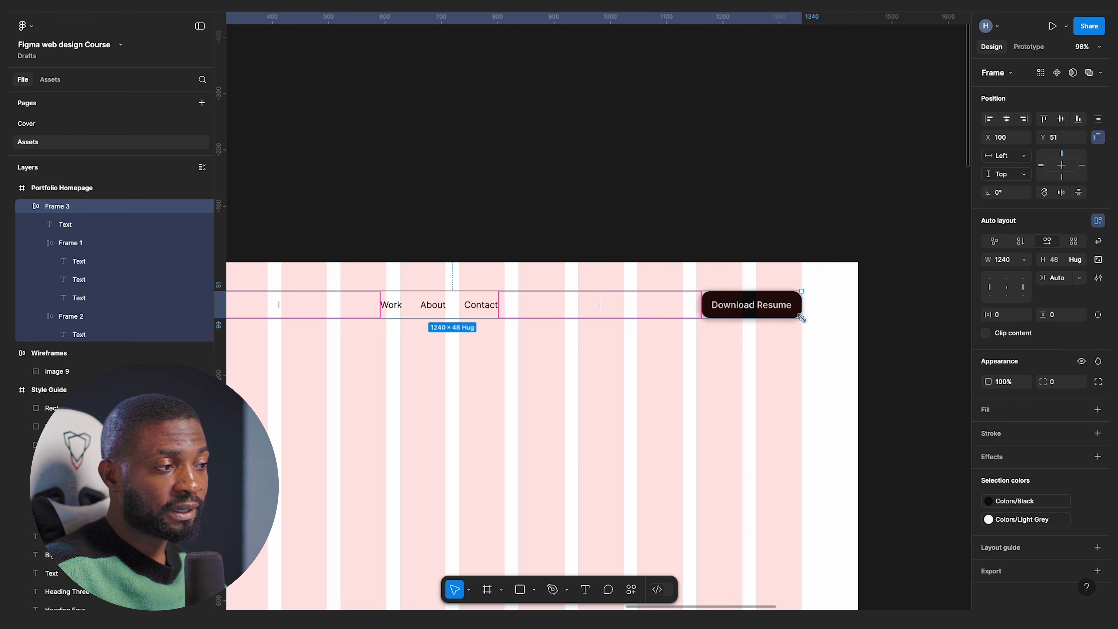
{"action": "scroll", "coordinate": [804, 317], "scroll_direction": "down", "scroll_amount": 2}
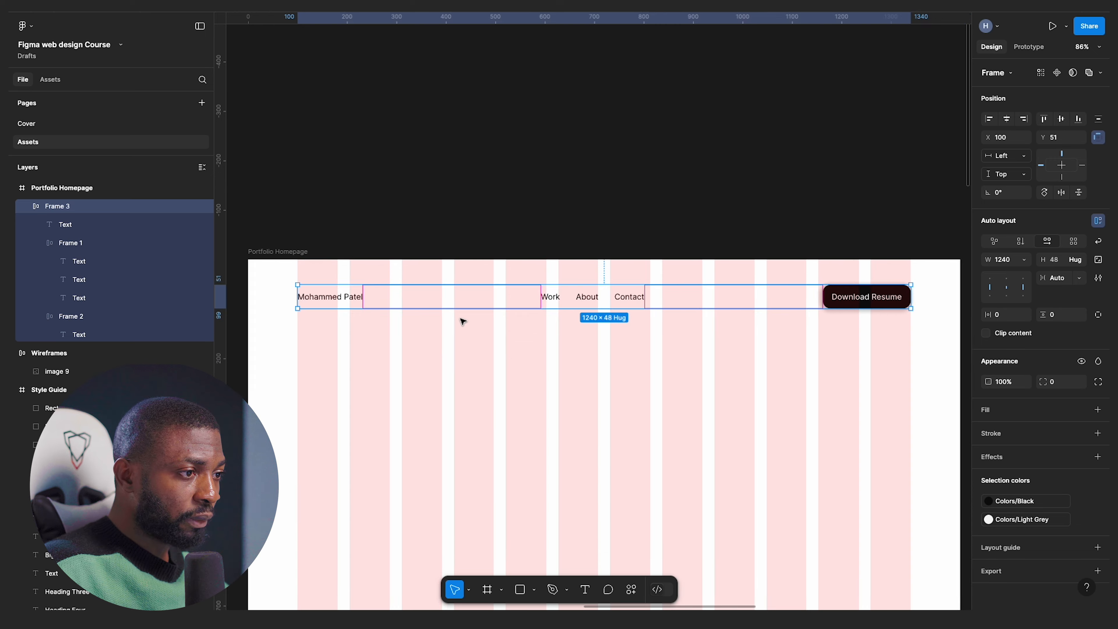
{"action": "left_click", "coordinate": [751, 335]}
{"action": "key", "text": "ctrl+g"}
- Select the header frame and measure its distances to the edges of the Portfolio Homepage frame
{"action": "scroll", "coordinate": [753, 350], "scroll_direction": "down", "scroll_amount": 1}
{"action": "left_click", "coordinate": [650, 271]}
{"action": "left_click", "coordinate": [650, 271]}
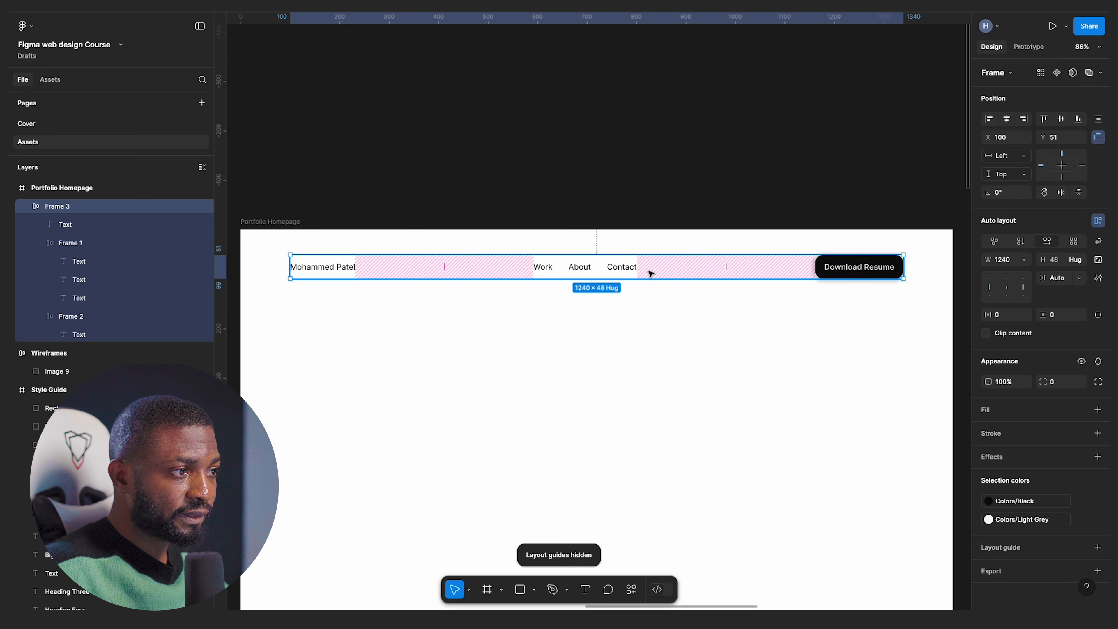
{"action": "scroll", "coordinate": [649, 271], "scroll_direction": "down", "scroll_amount": 1}
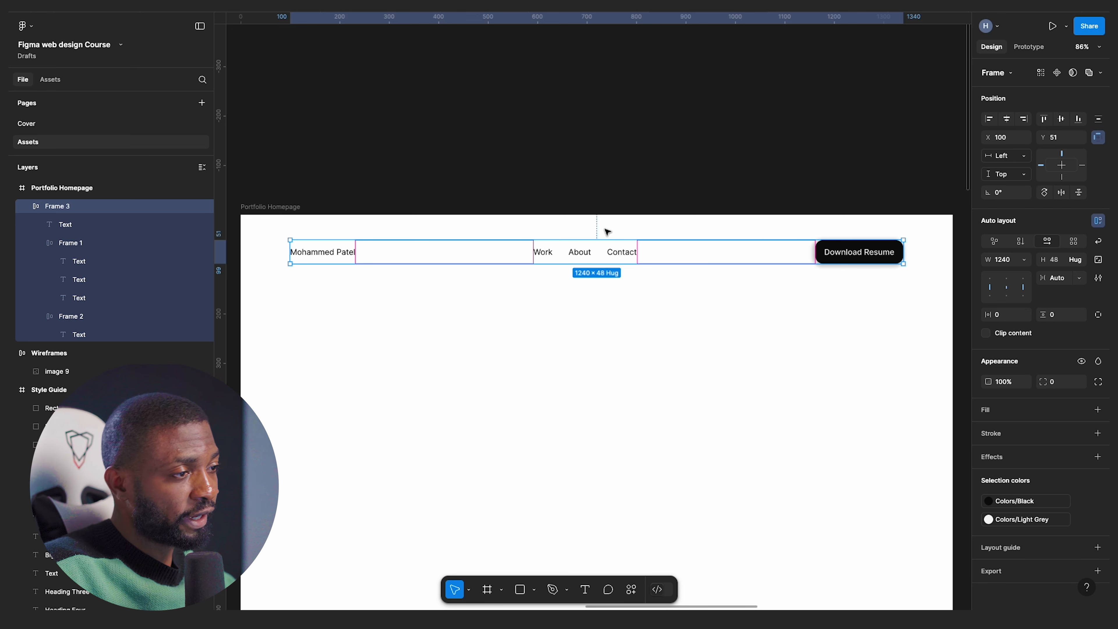
{"action": "key", "text": "alt"}
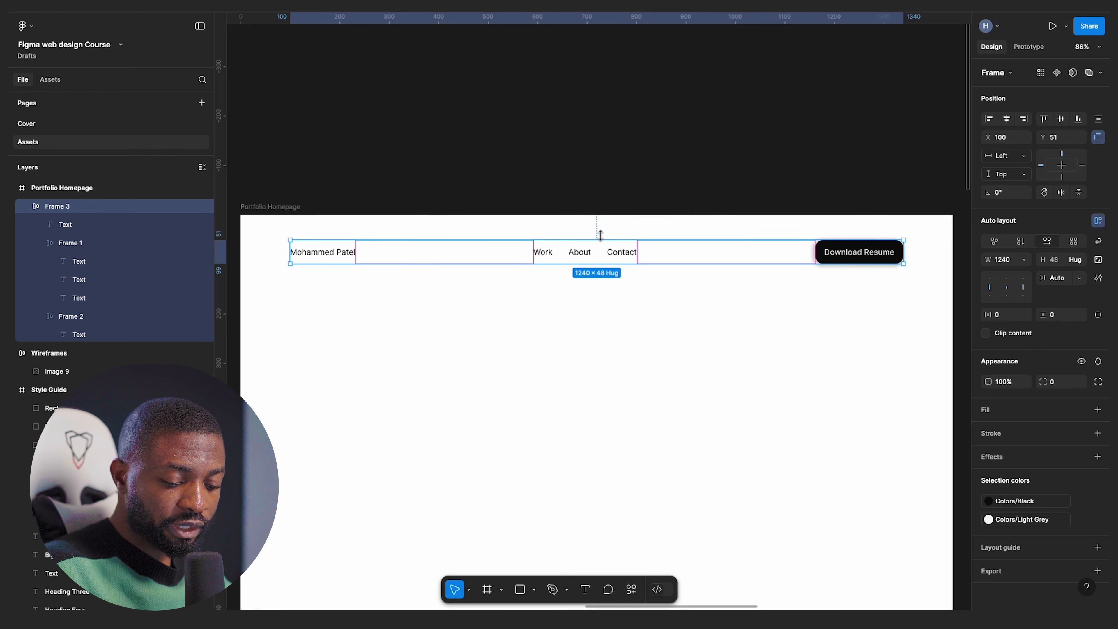
{"action": "key", "text": "alt"}
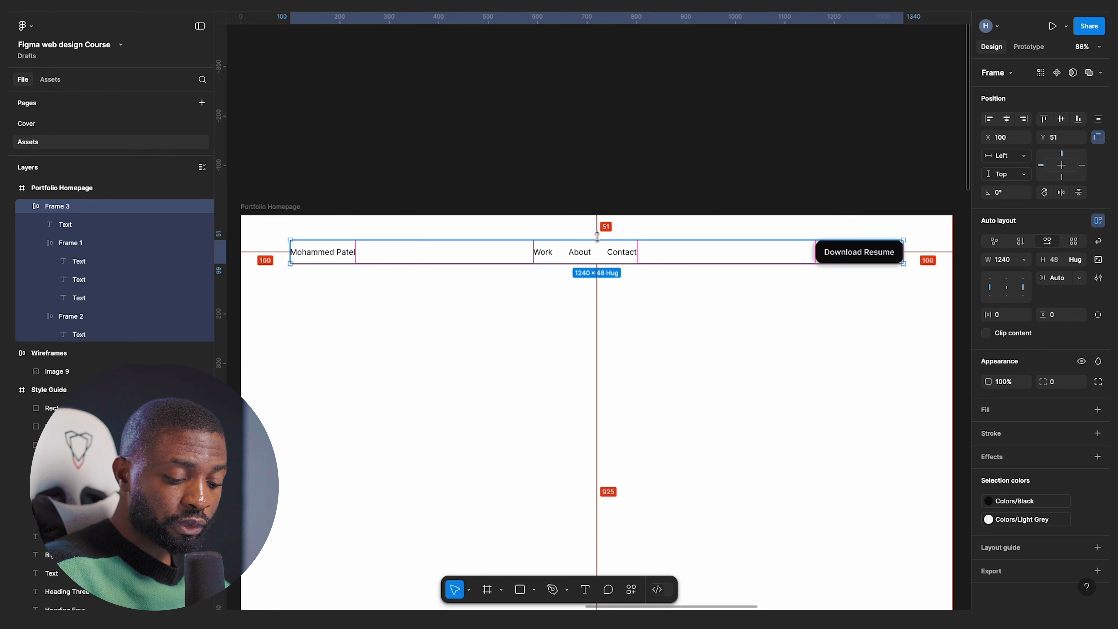
{"action": "key", "text": "alt"}
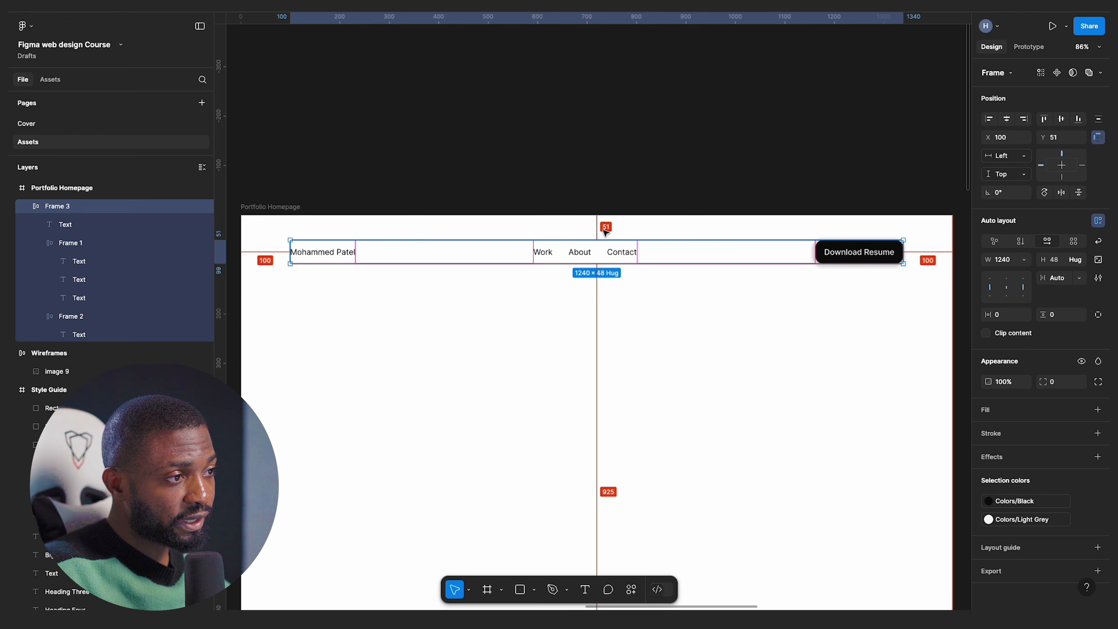
{"action": "key", "text": "alt"}
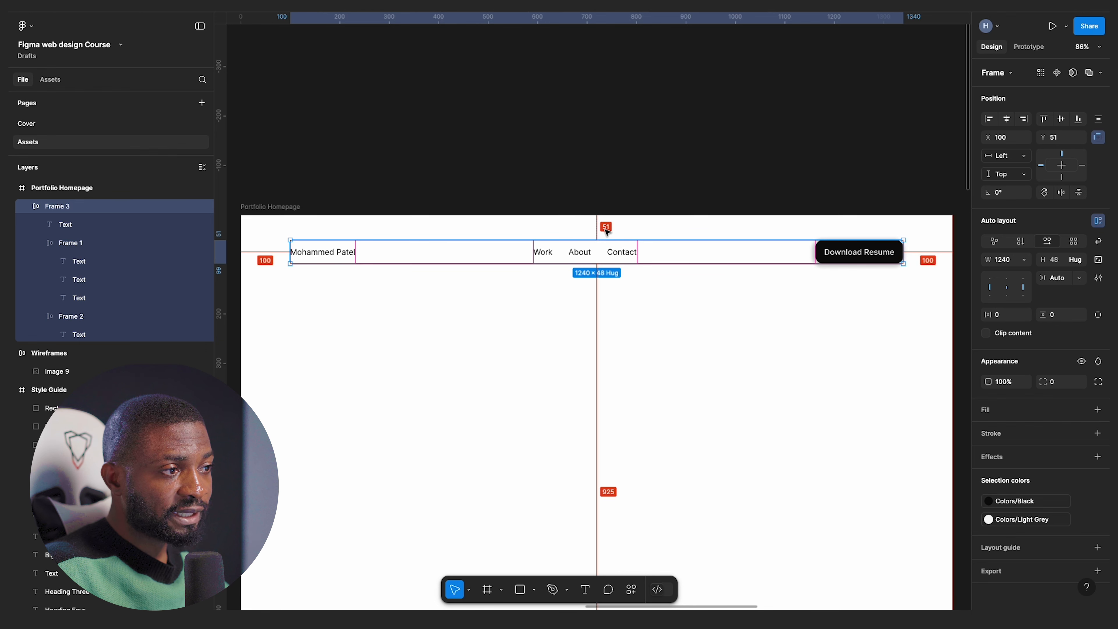
- Move the header frame up to Y 48 in the Portfolio Homepage frame and deselect it
{"action": "key", "text": "Up"}
{"action": "key", "text": "Up"}
{"action": "key", "text": "Up"}
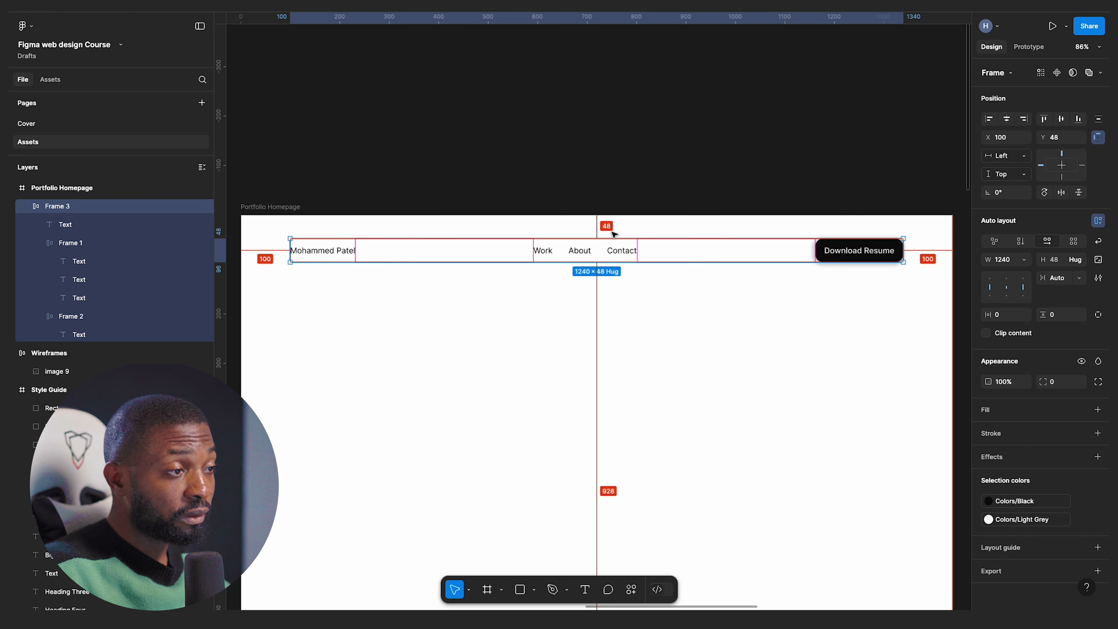
{"action": "left_click", "coordinate": [661, 169]}
{"action": "scroll", "coordinate": [660, 169], "scroll_direction": "down", "scroll_amount": 2}
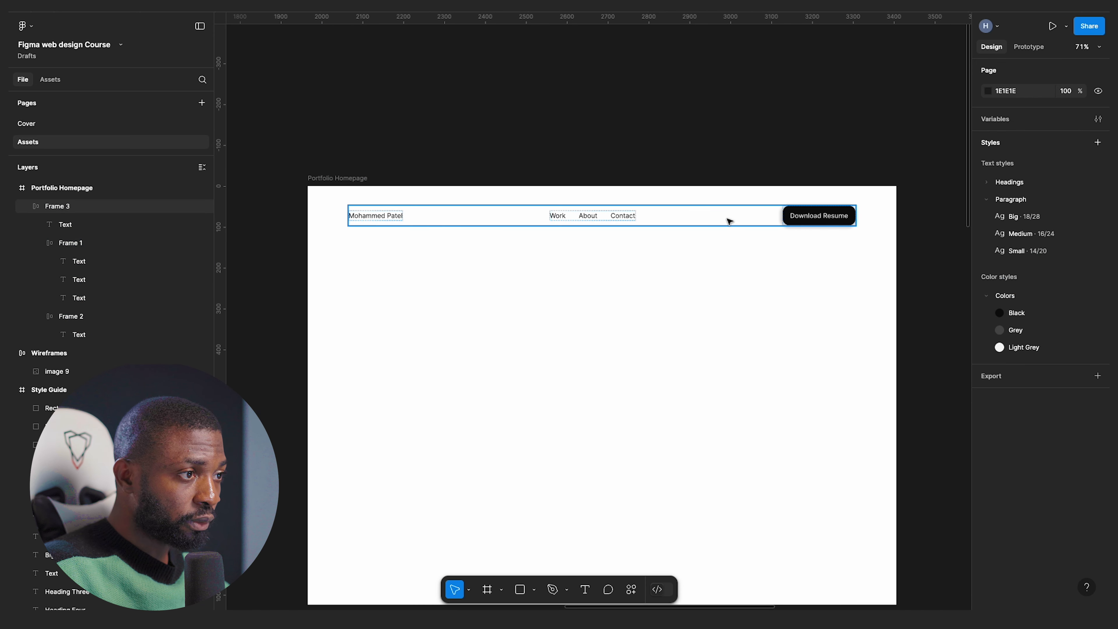
{"action": "scroll", "coordinate": [666, 233], "scroll_direction": "down", "scroll_amount": 1}
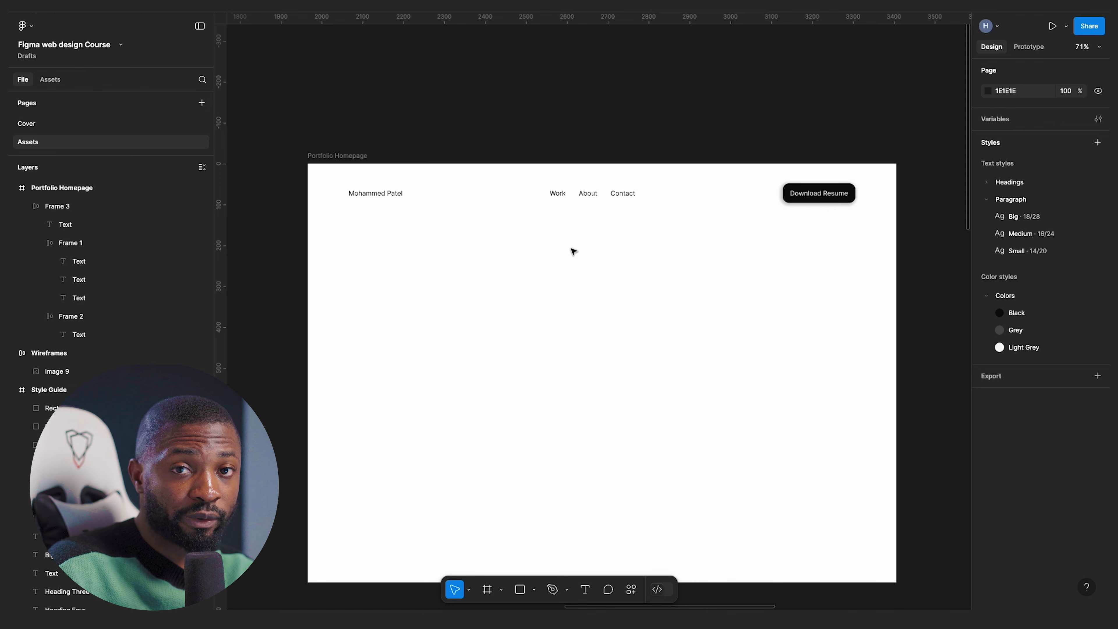
- Copy the portrait photo from Website Resources into the Portfolio Homepage and place it below the header at about X 361, Y 204
{"action": "scroll", "coordinate": [513, 333], "scroll_direction": "down", "scroll_amount": 3}
{"action": "left_click", "coordinate": [513, 333]}
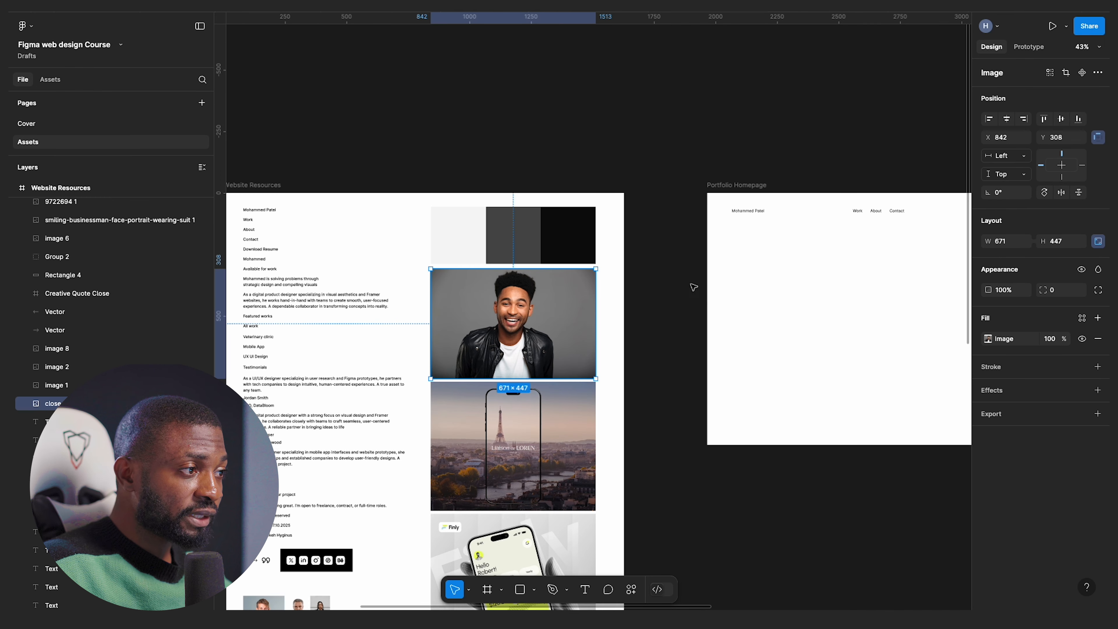
{"action": "key", "text": "ctrl+c"}
{"action": "left_click", "coordinate": [747, 184]}
{"action": "key", "text": "ctrl+v"}
{"action": "scroll", "coordinate": [683, 317], "scroll_direction": "right", "scroll_amount": 5}
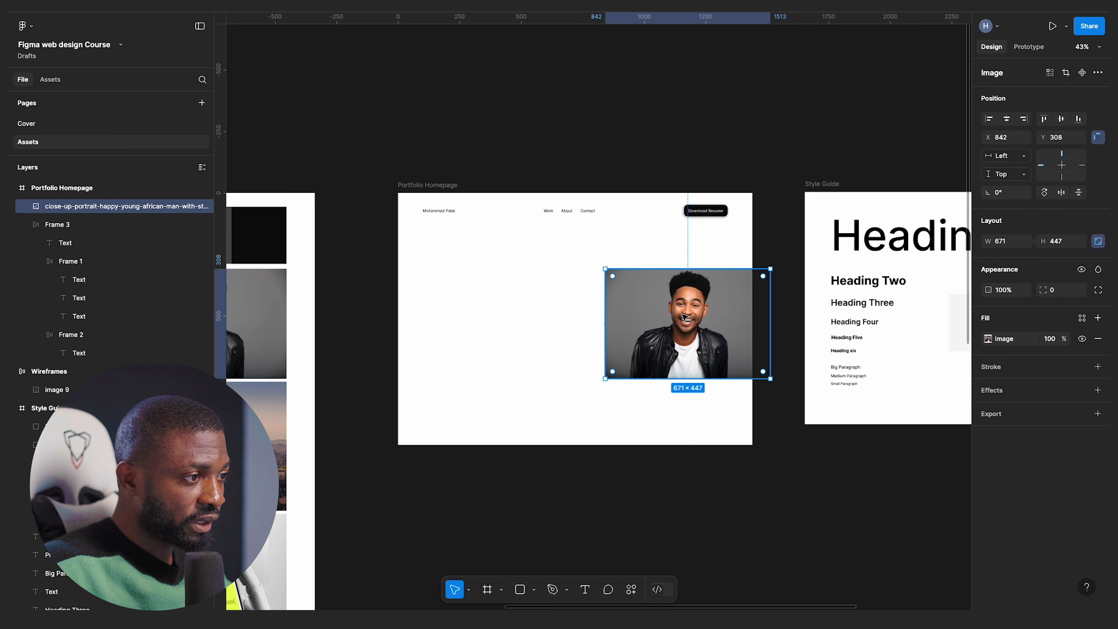
{"action": "scroll", "coordinate": [662, 333], "scroll_direction": "up", "scroll_amount": 3}
{"action": "left_click_drag", "start_coordinate": [700, 325], "coordinate": [537, 293]}
- Cut the large first-name text from Website Resources and paste it into the Portfolio Homepage frame
{"action": "scroll", "coordinate": [537, 294], "scroll_direction": "down", "scroll_amount": 5}
{"action": "scroll", "coordinate": [638, 317], "scroll_direction": "left", "scroll_amount": 4}
{"action": "scroll", "coordinate": [673, 335], "scroll_direction": "up", "scroll_amount": 7}
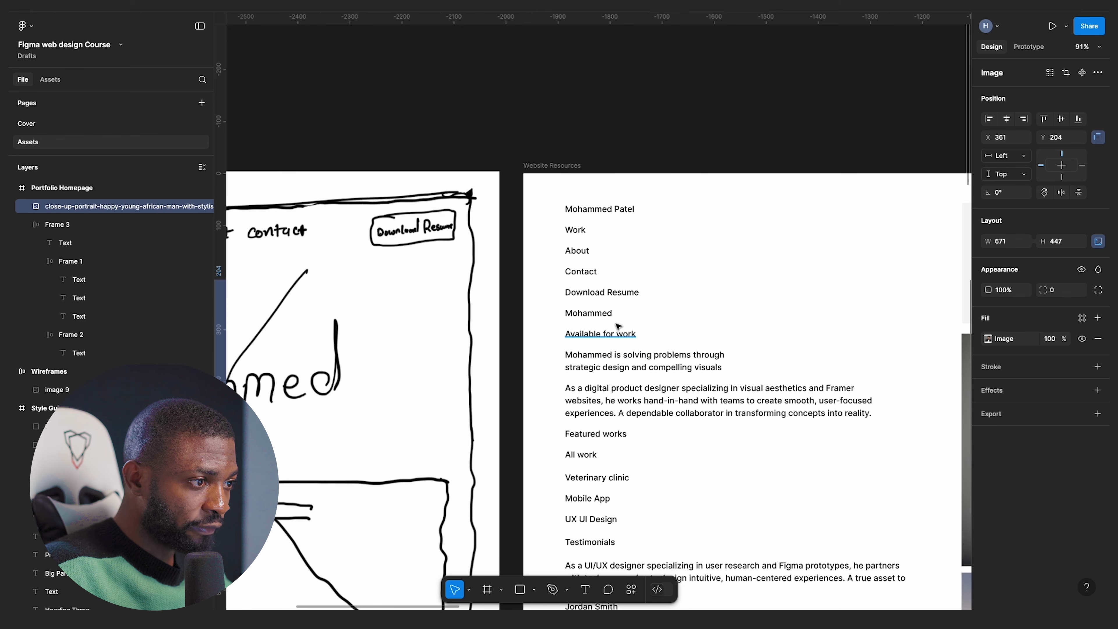
{"action": "left_click", "coordinate": [602, 315]}
{"action": "scroll", "coordinate": [379, 282], "scroll_direction": "down", "scroll_amount": 7}
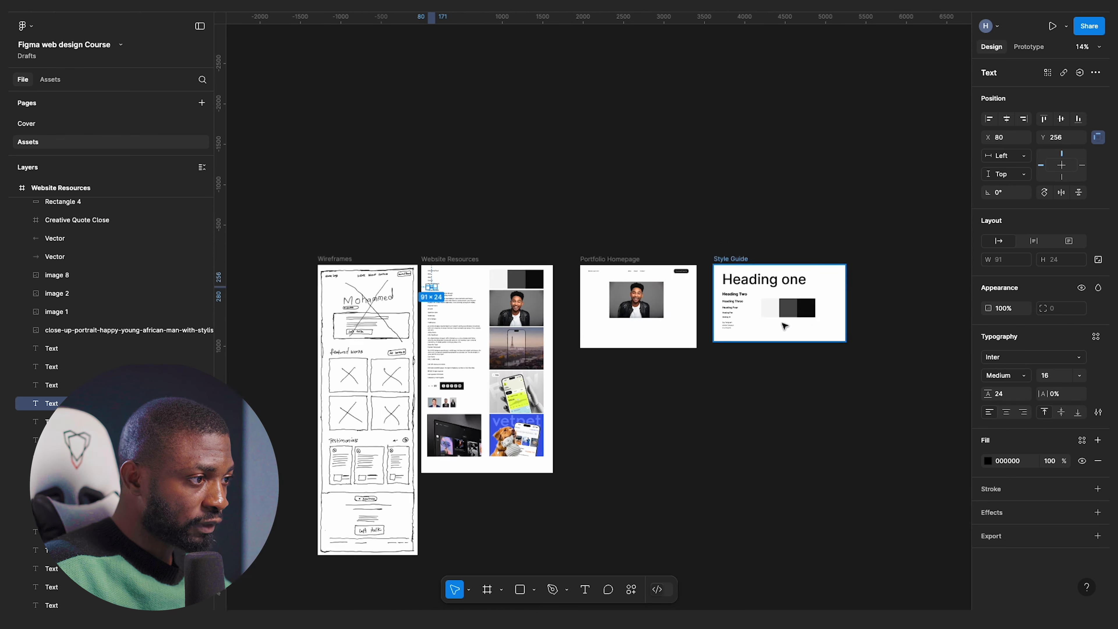
{"action": "scroll", "coordinate": [747, 322], "scroll_direction": "up", "scroll_amount": 4}
{"action": "scroll", "coordinate": [421, 269], "scroll_direction": "up", "scroll_amount": 2}
{"action": "key", "text": "ctrl+x"}
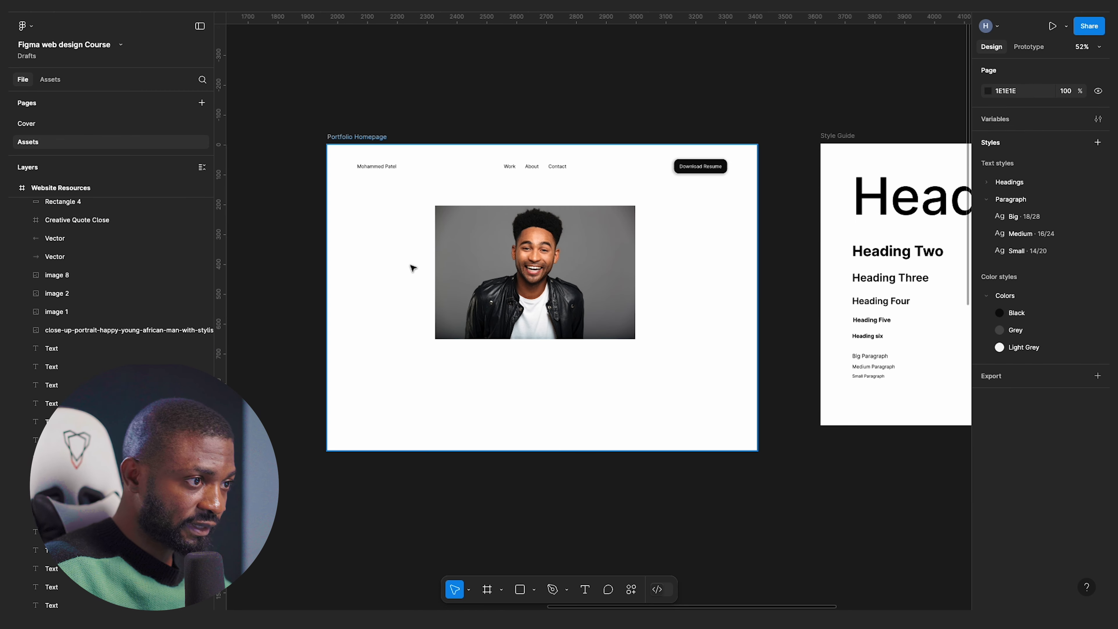
{"action": "key", "text": "ctrl+v"}
- Move the portrait photo down the Portfolio Homepage and place the first-name text above it at about X 617, Y 391
{"action": "left_click_drag", "start_coordinate": [566, 230], "coordinate": [544, 365]}
{"action": "left_click_drag", "start_coordinate": [528, 313], "coordinate": [519, 267]}
{"action": "scroll", "coordinate": [502, 267], "scroll_direction": "up", "scroll_amount": 2}
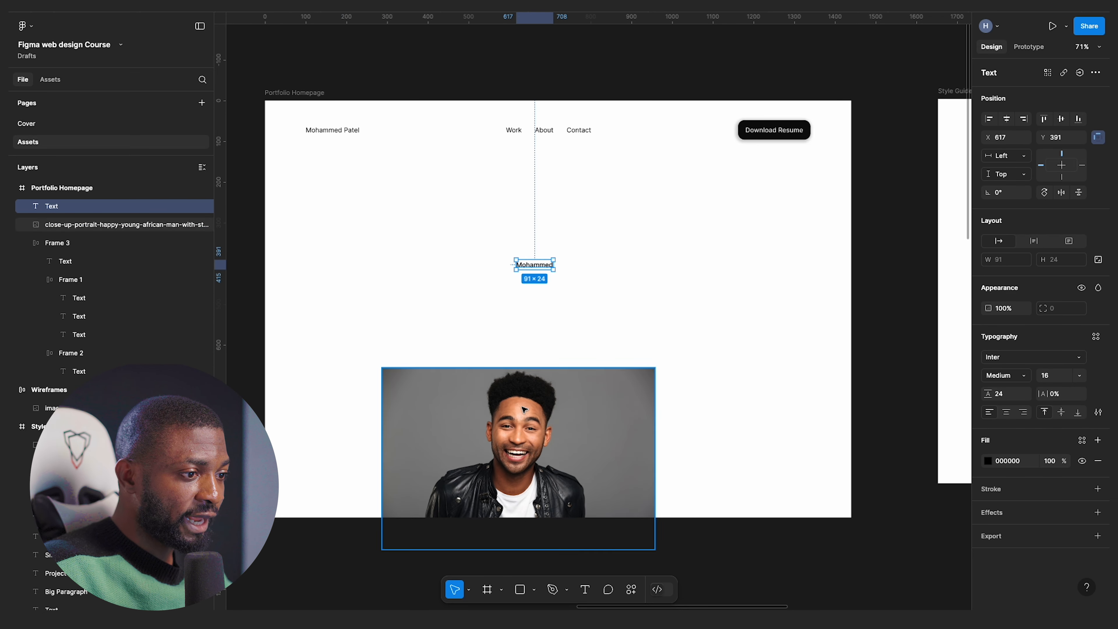
{"action": "left_click", "coordinate": [541, 409]}
{"action": "left_click_drag", "start_coordinate": [541, 409], "coordinate": [554, 392]}
- Apply the Heading One text style to the first-name text and move it to about X 254, Y 254
{"action": "left_click", "coordinate": [536, 264]}
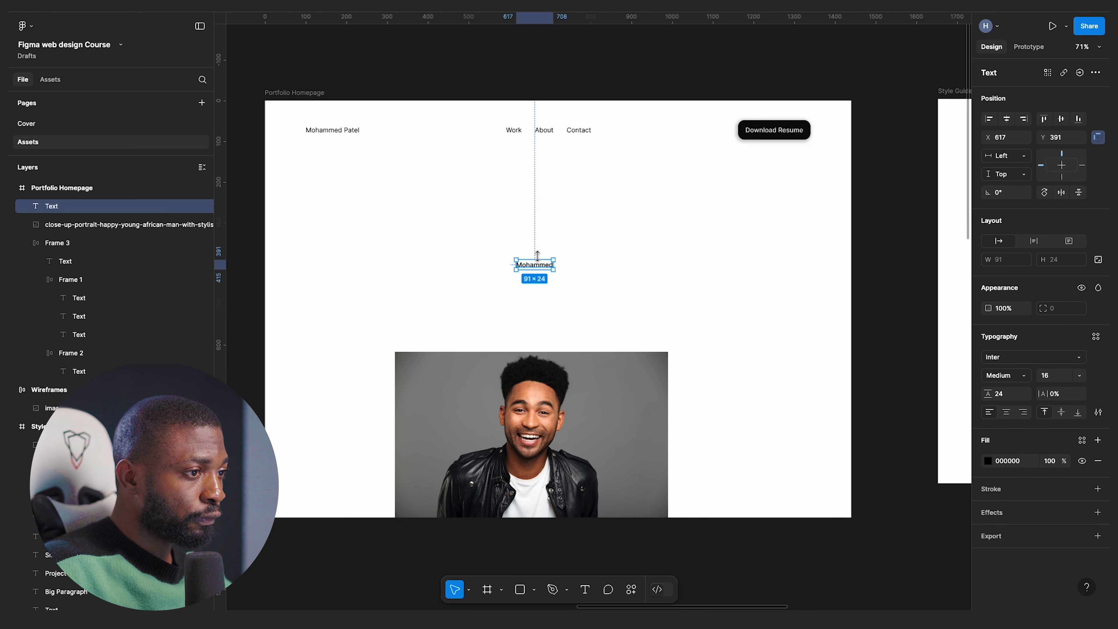
{"action": "left_click", "coordinate": [1096, 336]}
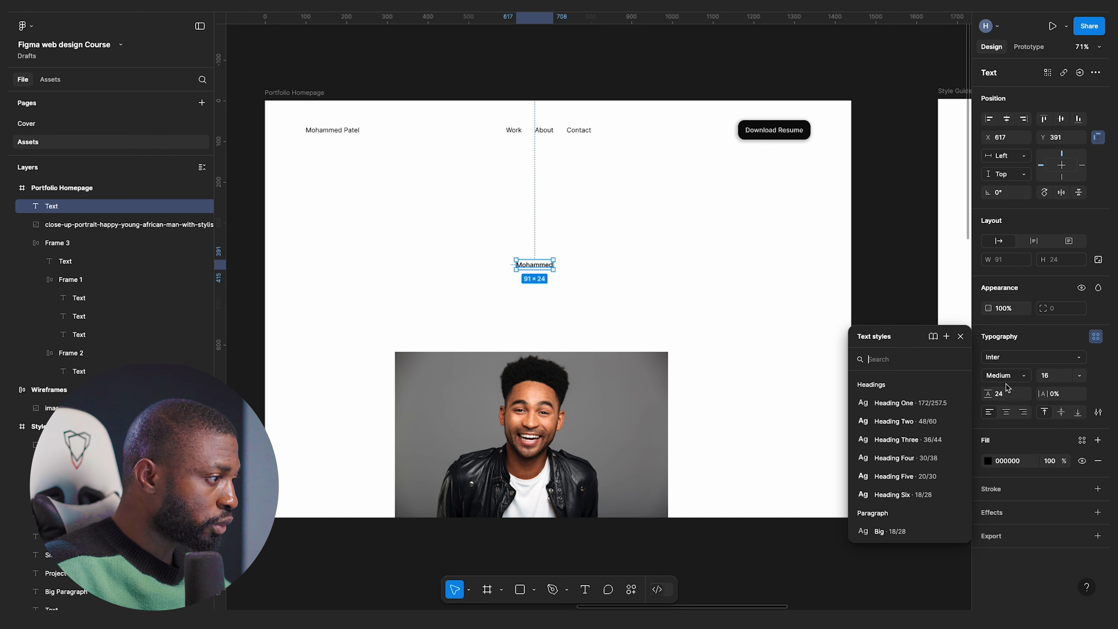
{"action": "left_click", "coordinate": [914, 404]}
{"action": "left_click_drag", "start_coordinate": [770, 330], "coordinate": [634, 276]}
- Move the portrait photo up behind the first-name text to about X 405, Y 288
{"action": "left_click", "coordinate": [596, 408]}
{"action": "scroll", "coordinate": [595, 408], "scroll_direction": "down", "scroll_amount": 3}
{"action": "left_click_drag", "start_coordinate": [598, 407], "coordinate": [598, 354]}
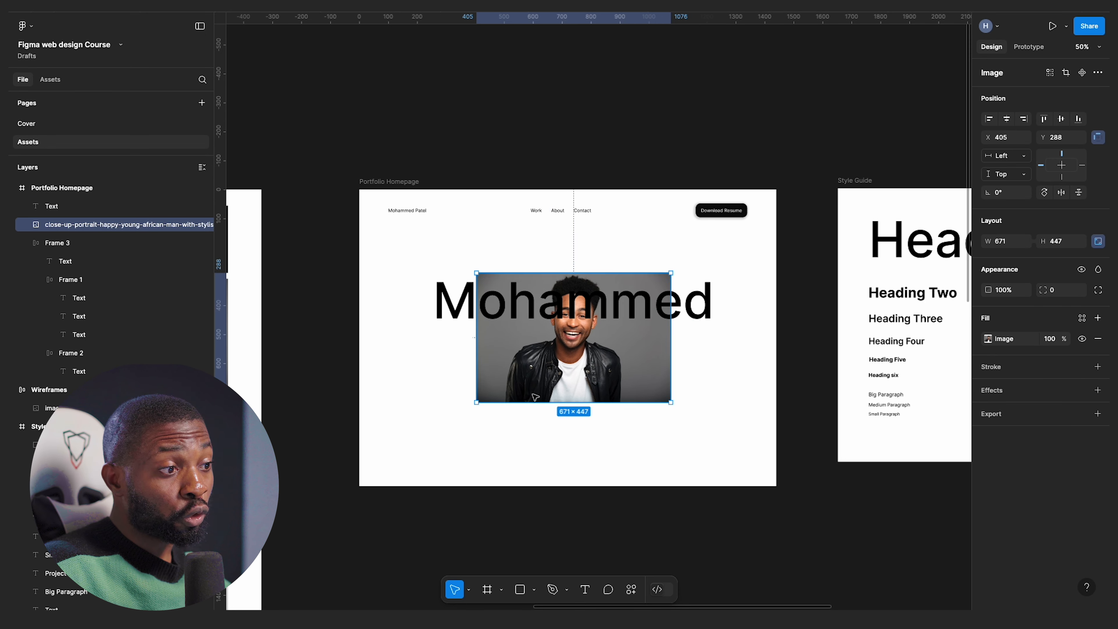
{"action": "left_click", "coordinate": [469, 286]}
{"action": "scroll", "coordinate": [501, 317], "scroll_direction": "up", "scroll_amount": 3}
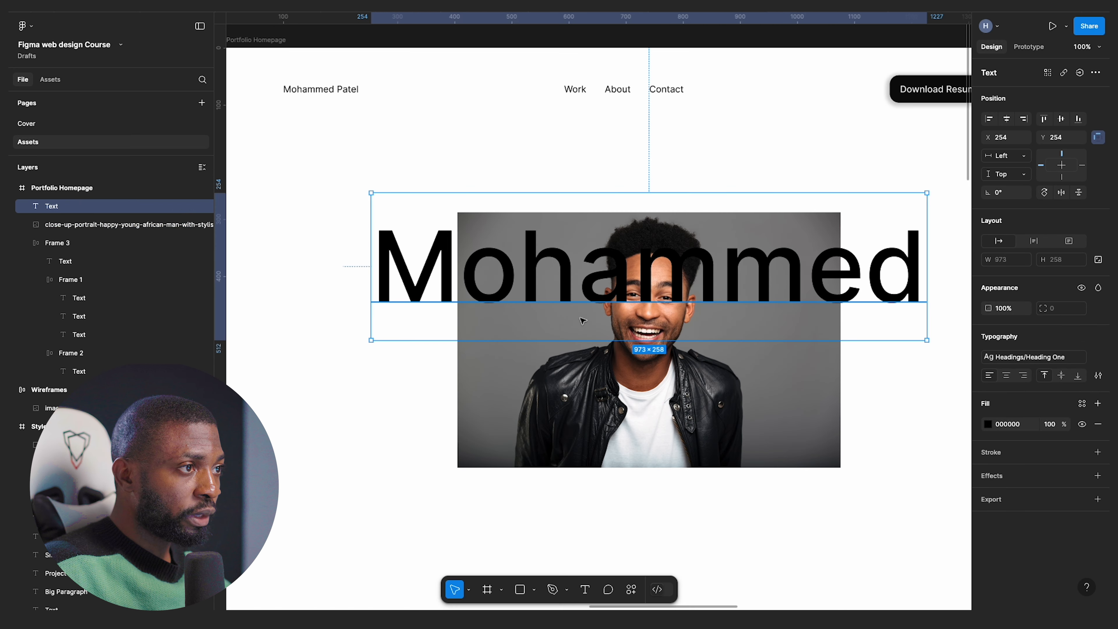
- Rename the full-name text layer in the header frame as Logo
{"action": "left_click", "coordinate": [146, 242]}
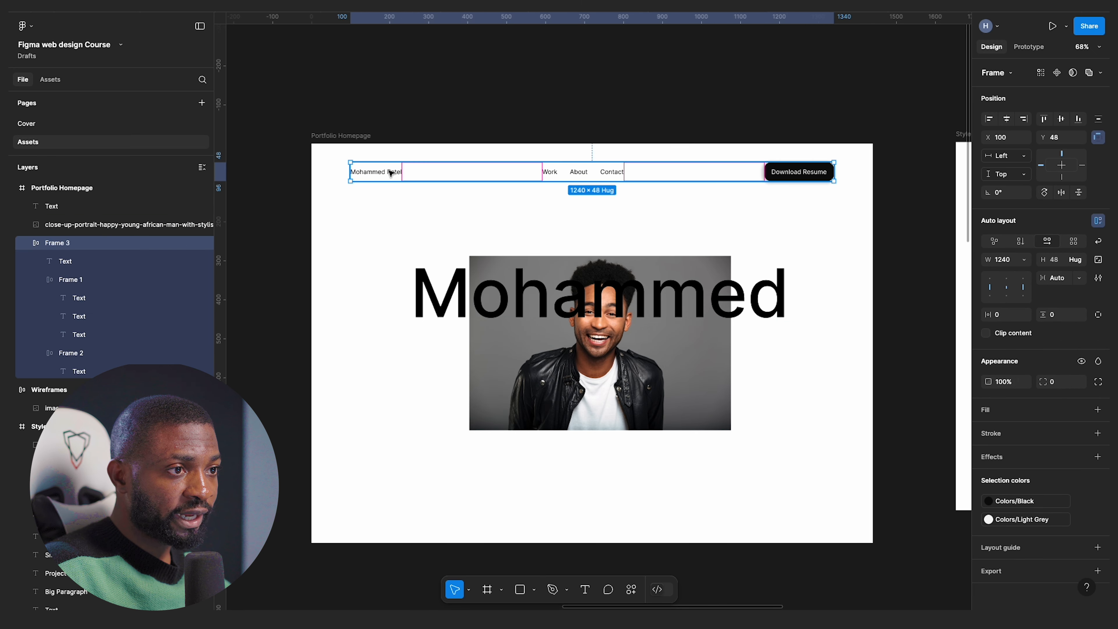
{"action": "double_click", "coordinate": [375, 175]}
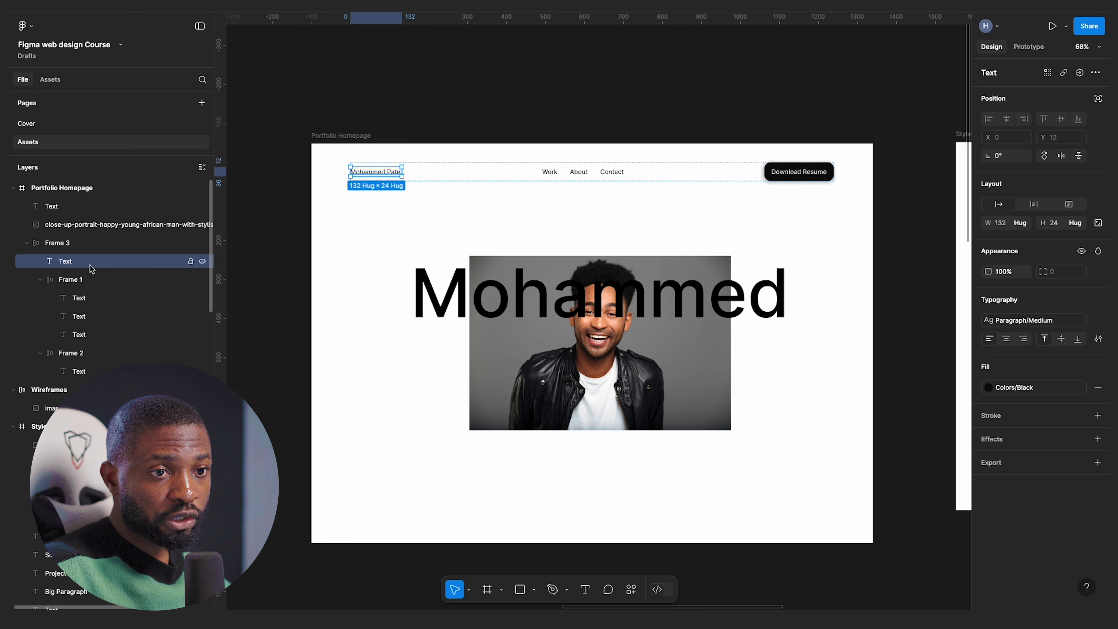
{"action": "double_click", "coordinate": [72, 261]}
{"action": "type", "text": "Logo"}
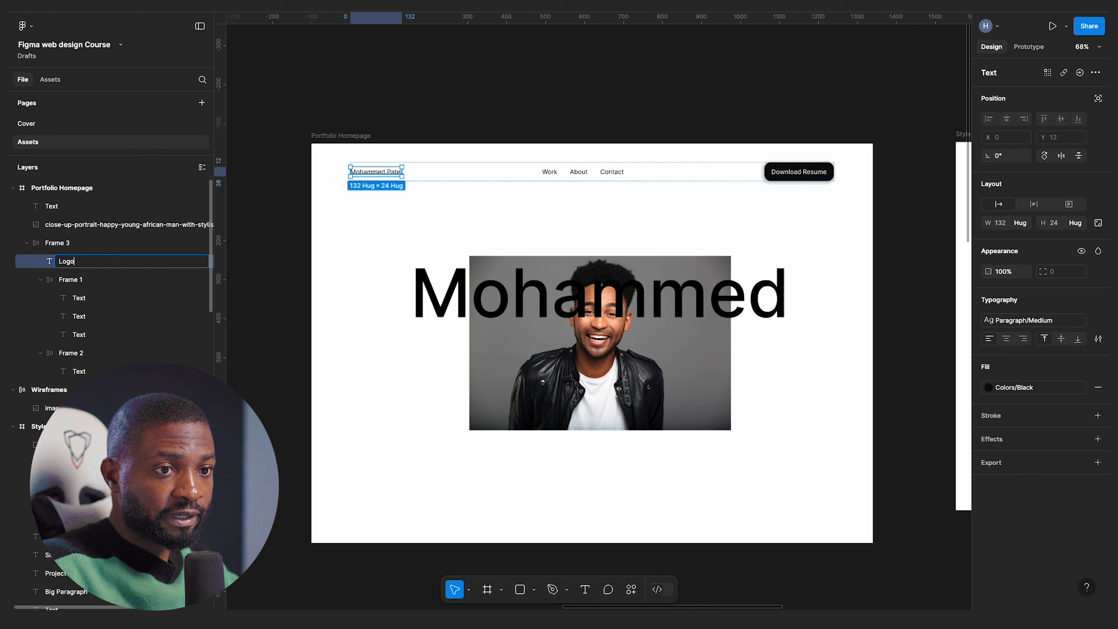
{"action": "key", "text": "Return"}
- Rename the frame holding the Work, About and Contact texts as Links and copy that name
{"action": "left_click", "coordinate": [75, 280]}
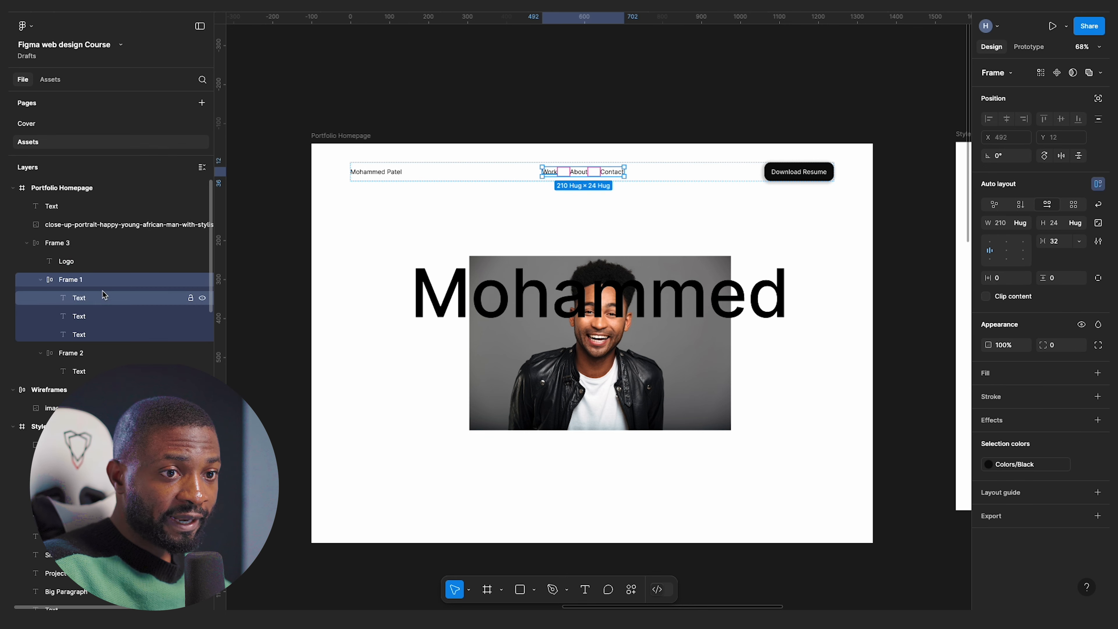
{"action": "double_click", "coordinate": [75, 280]}
{"action": "type", "text": "Li"}
{"action": "key", "text": "super+a"}
{"action": "key", "text": "super+c"}
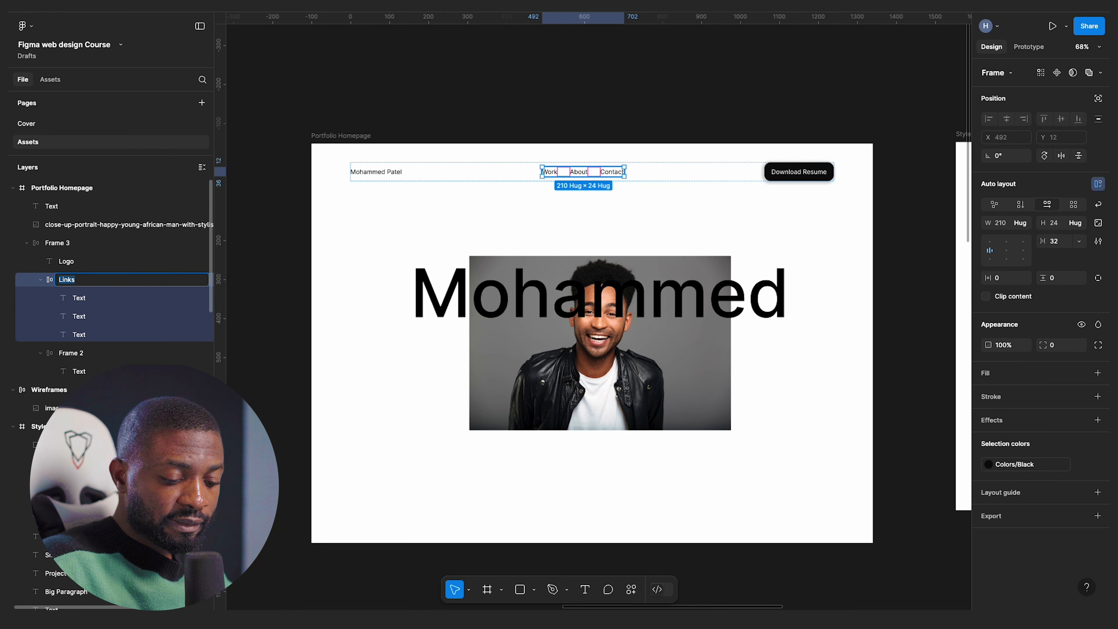
- Rename the Work text layer as Link and the About and Contact text layers as Links
{"action": "key", "text": "Tab"}
{"action": "key", "text": "super+v"}
{"action": "left_click", "coordinate": [86, 319]}
{"action": "left_click", "coordinate": [92, 298]}
{"action": "double_click", "coordinate": [92, 297]}
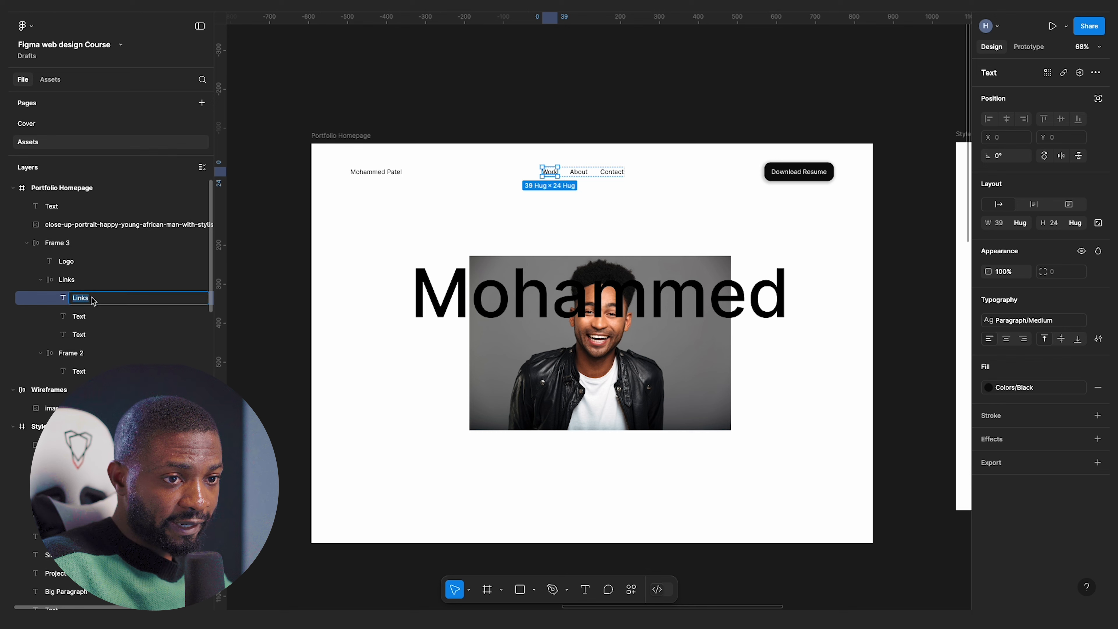
{"action": "key", "text": "Tab"}
{"action": "left_click", "coordinate": [83, 298]}
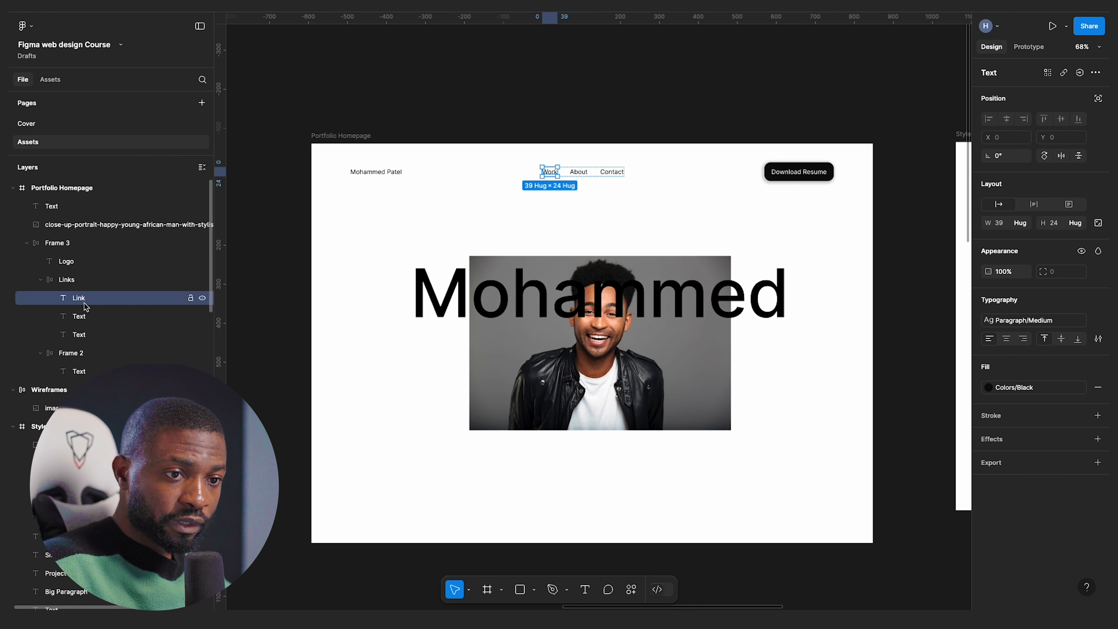
{"action": "double_click", "coordinate": [85, 319]}
{"action": "key", "text": "super+v"}
{"action": "double_click", "coordinate": [79, 334]}
{"action": "key", "text": "super+v"}
- Rename the Download Resume frame in the header as Button
{"action": "key", "text": "Tab"}
{"action": "type", "text": "B"}
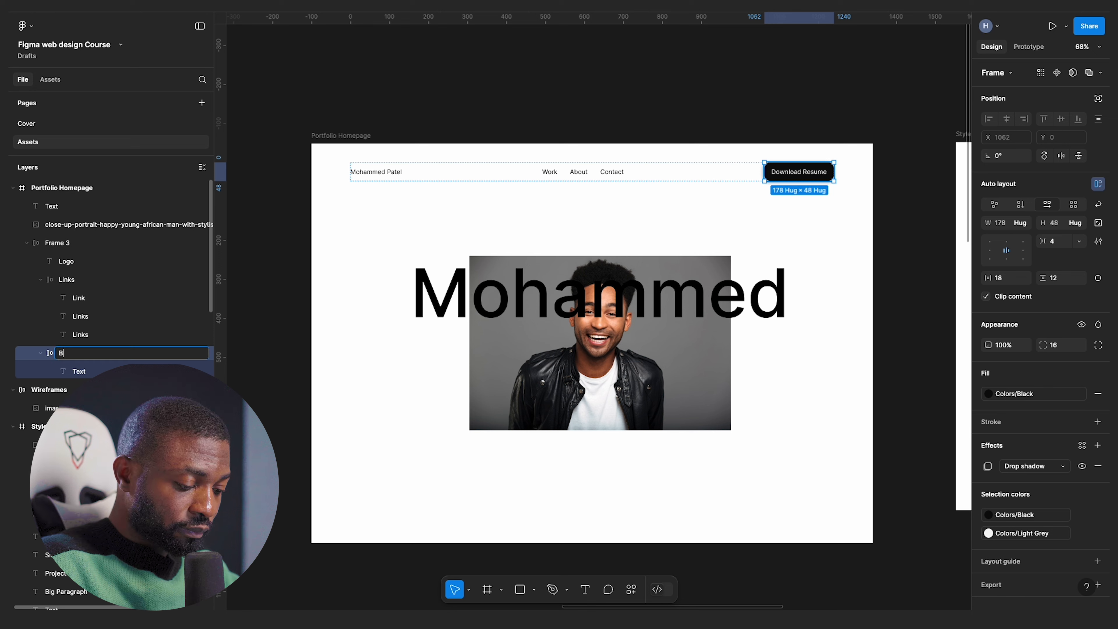
{"action": "type", "text": "utton"}
{"action": "key", "text": "Return"}
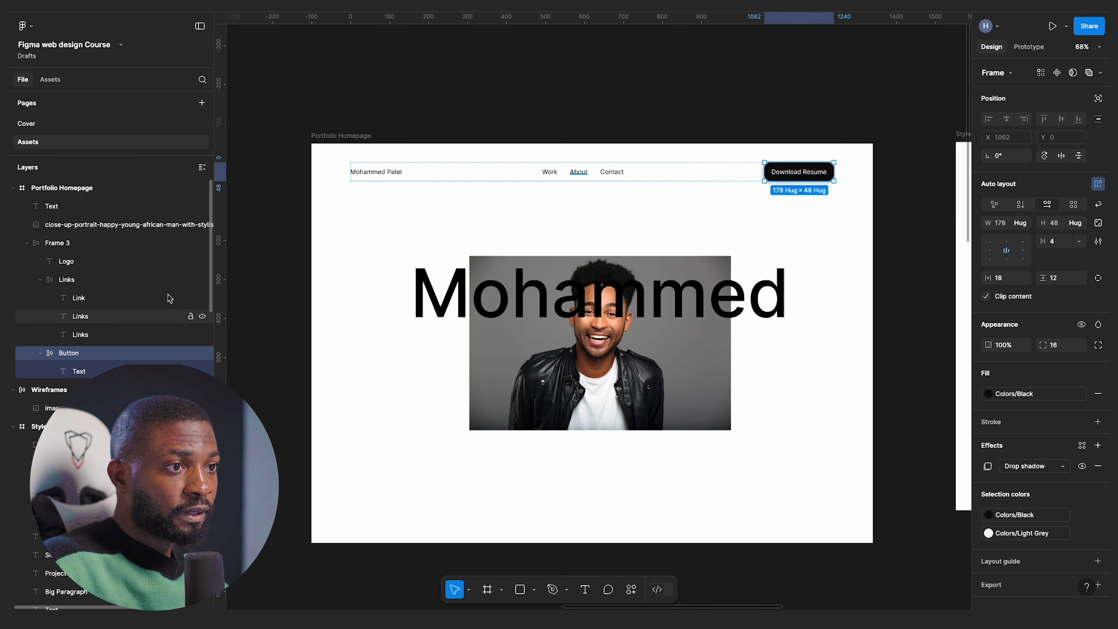
- Rename the large first-name text layer as Hero Text
{"action": "left_click", "coordinate": [542, 405]}
{"action": "left_click", "coordinate": [90, 205]}
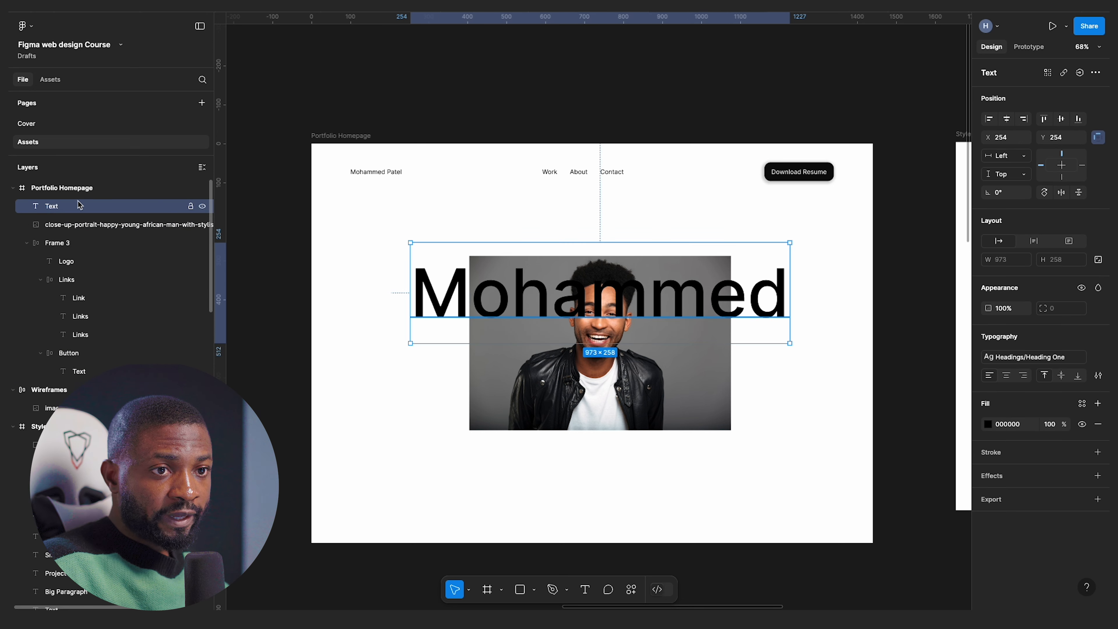
{"action": "double_click", "coordinate": [56, 206]}
{"action": "type", "text": "Hero Te"}
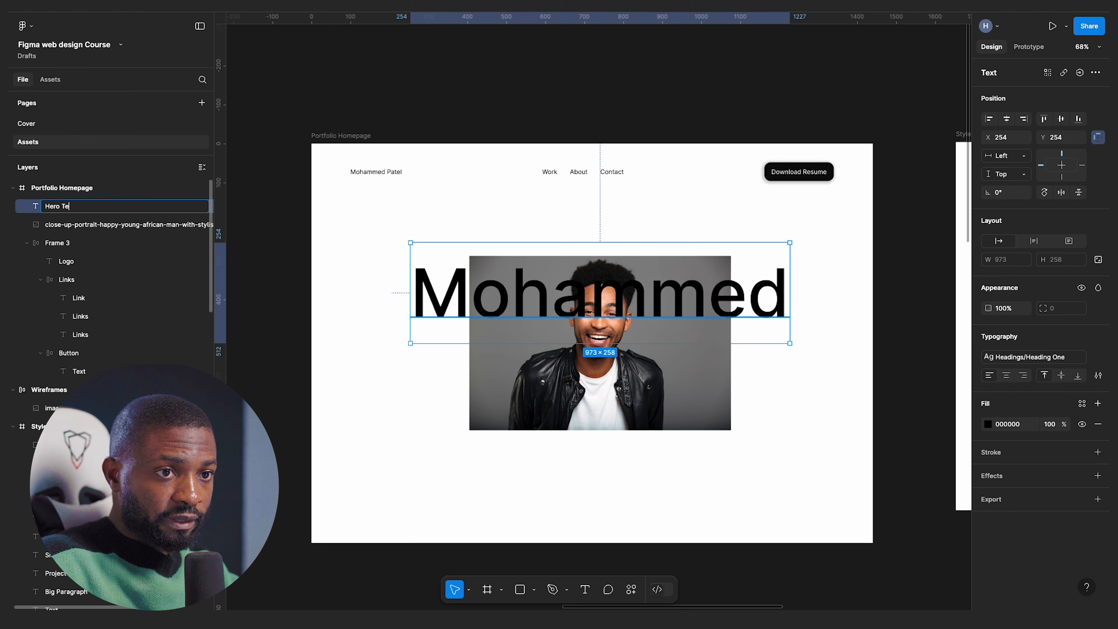
{"action": "type", "text": "xt"}
- Rename the portrait photo layer as Hero Image
{"action": "left_click", "coordinate": [718, 371]}
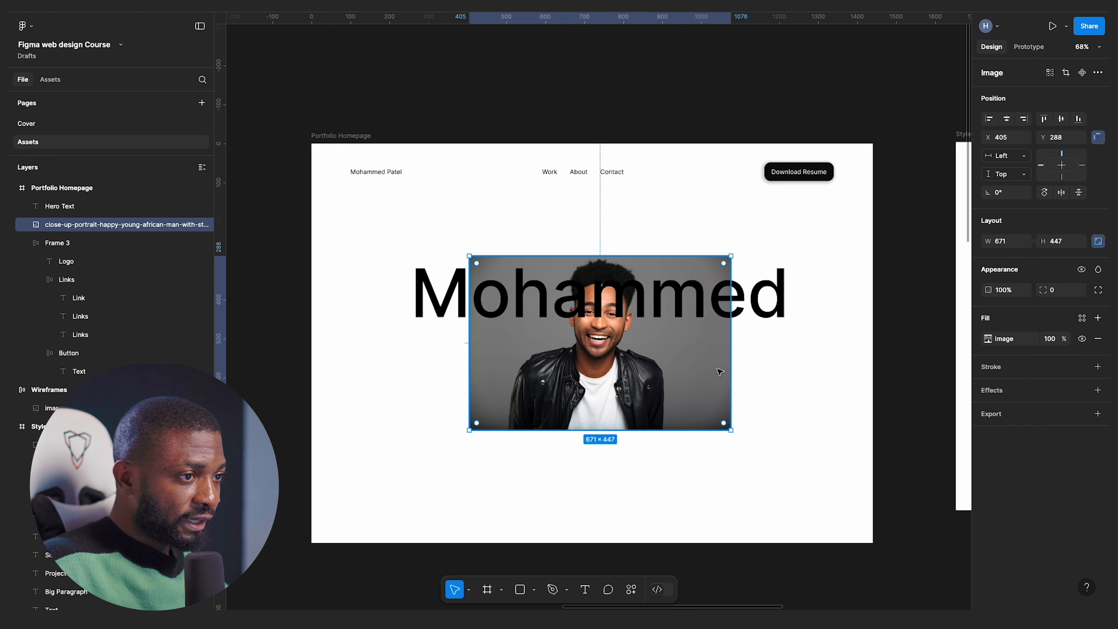
{"action": "double_click", "coordinate": [86, 225]}
{"action": "type", "text": "Hero Image"}
{"action": "key", "text": "Return"}
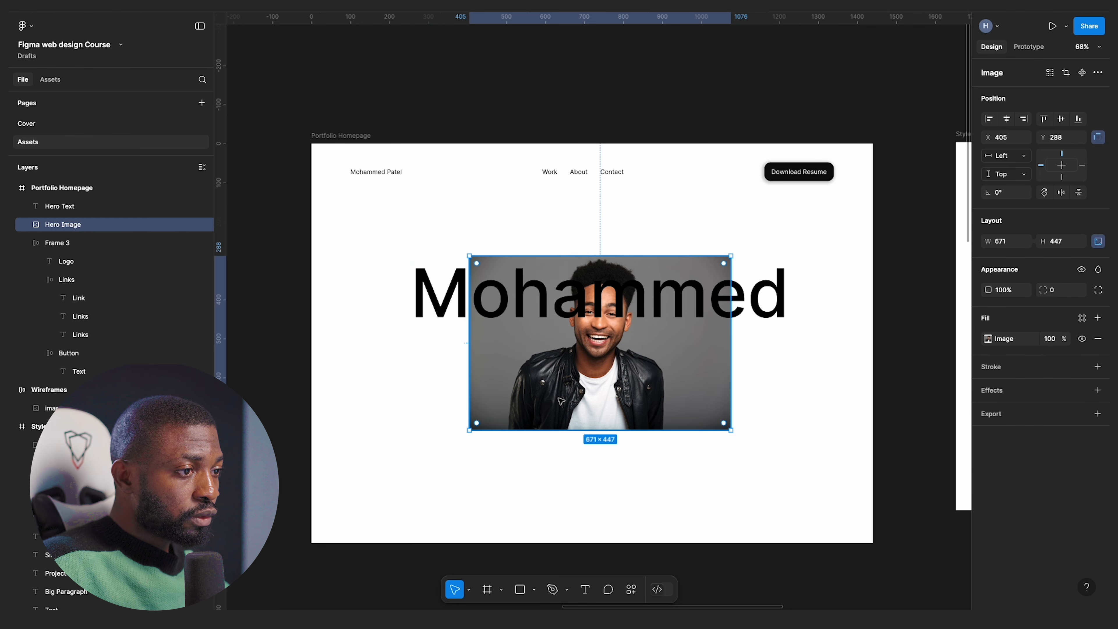
{"action": "scroll", "coordinate": [558, 398], "scroll_direction": "up", "scroll_amount": 2}
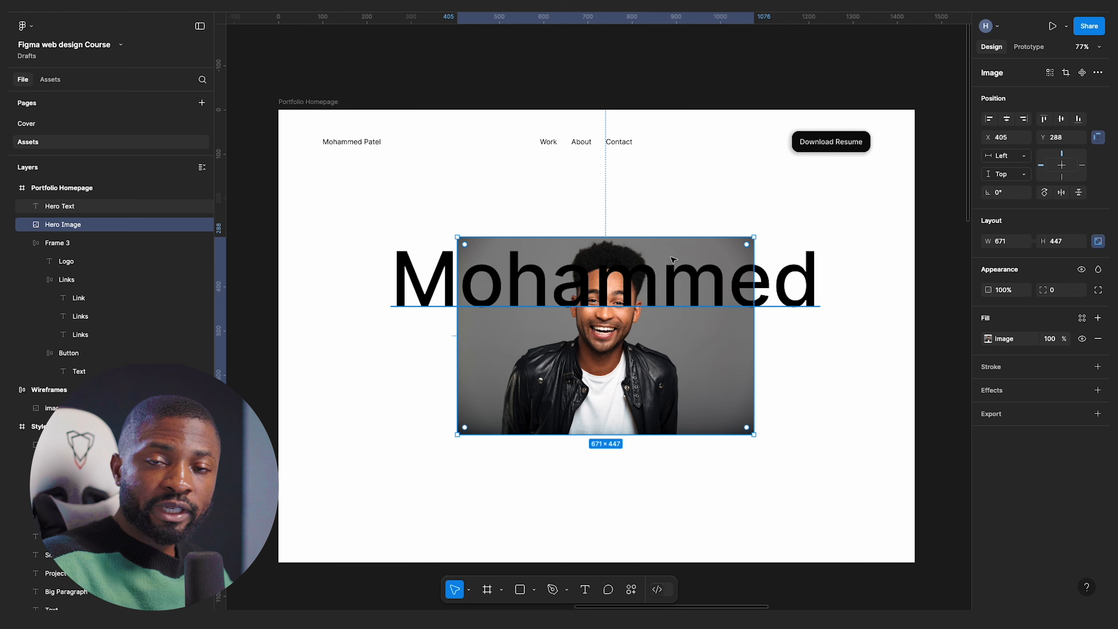
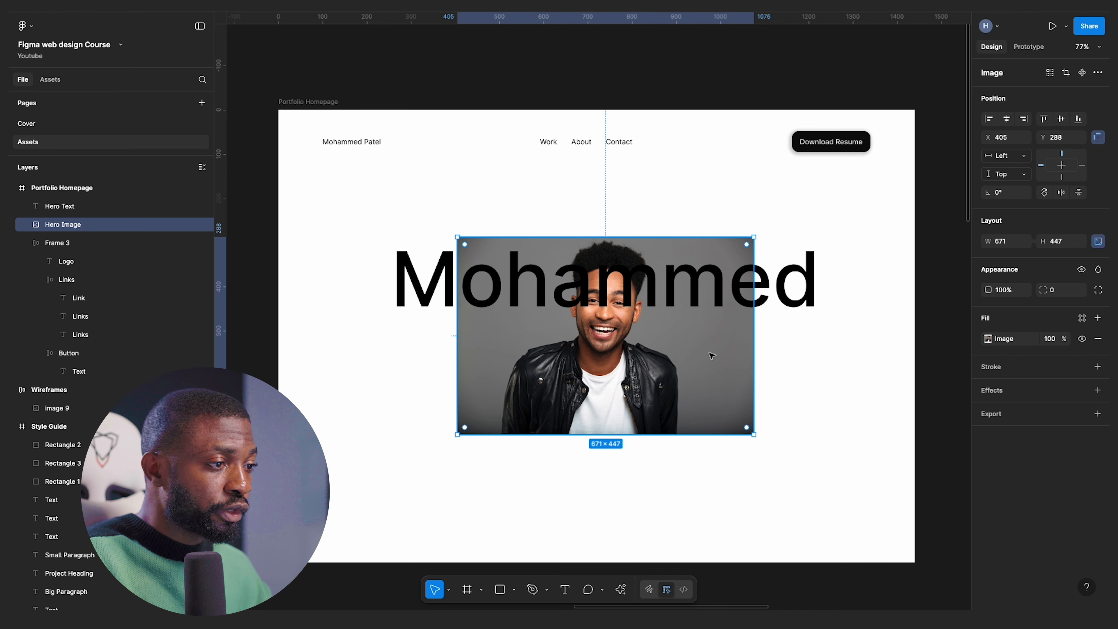
- Remove the background from the Hero Image and close its fill settings
{"action": "left_click", "coordinate": [988, 338]}
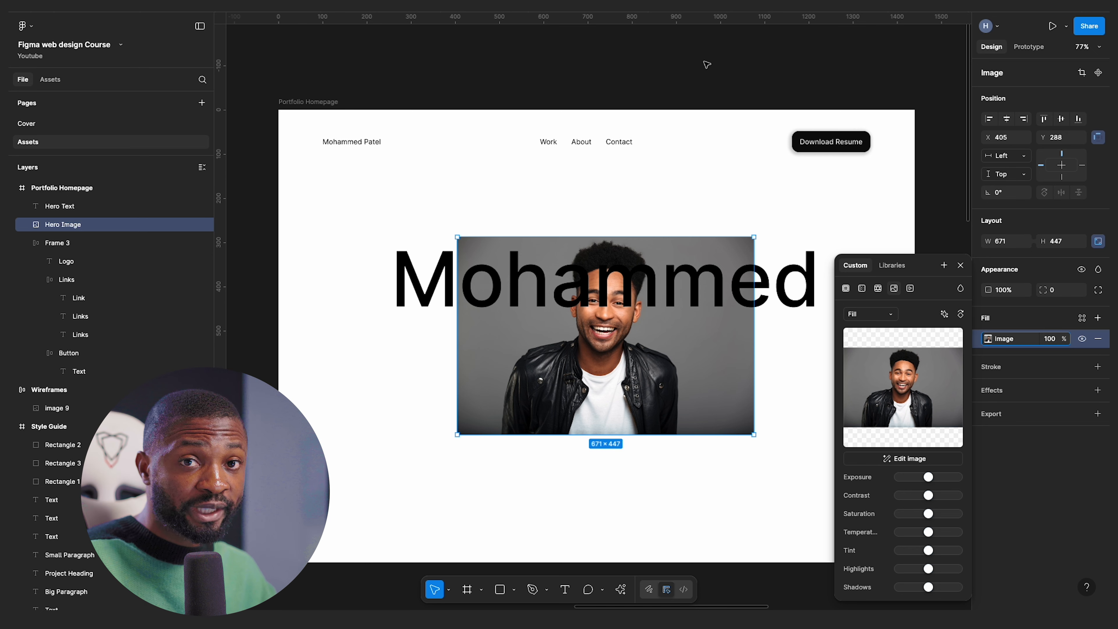
{"action": "left_click", "coordinate": [943, 315]}
{"action": "left_click", "coordinate": [889, 332]}
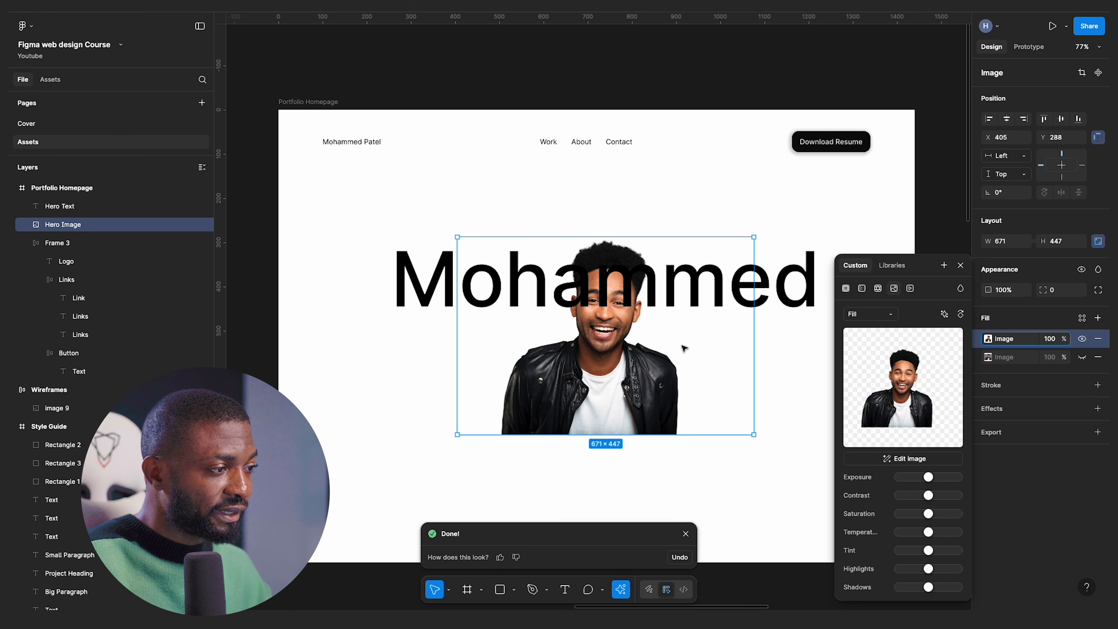
{"action": "left_click", "coordinate": [960, 265]}
- Reorder the layers so that Hero Text sits directly below Hero Image
{"action": "left_click", "coordinate": [704, 280]}
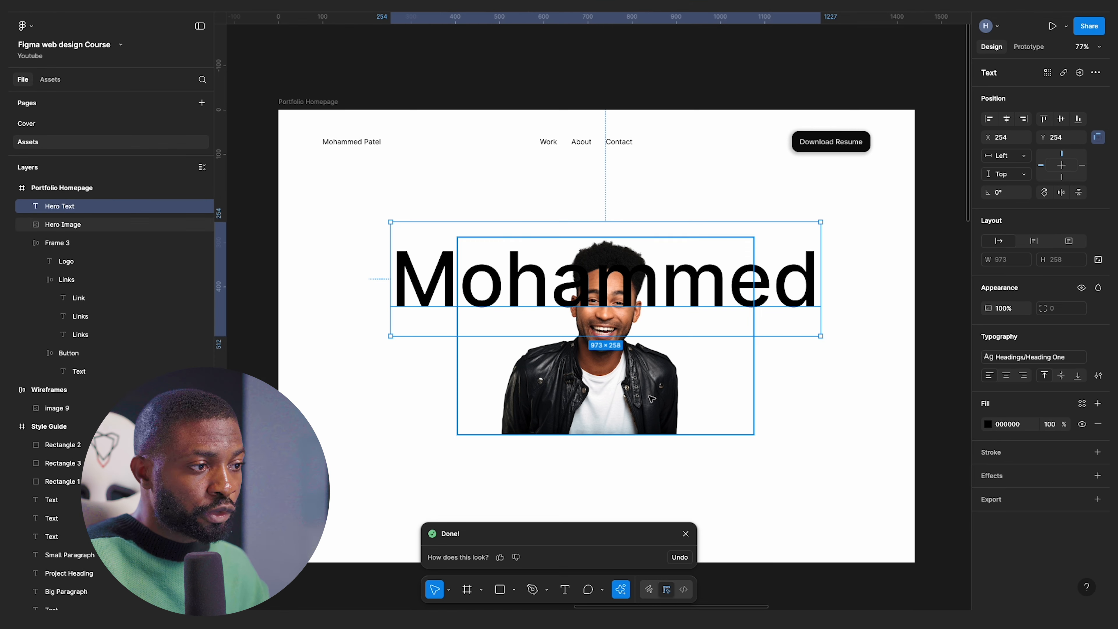
{"action": "left_click", "coordinate": [69, 224]}
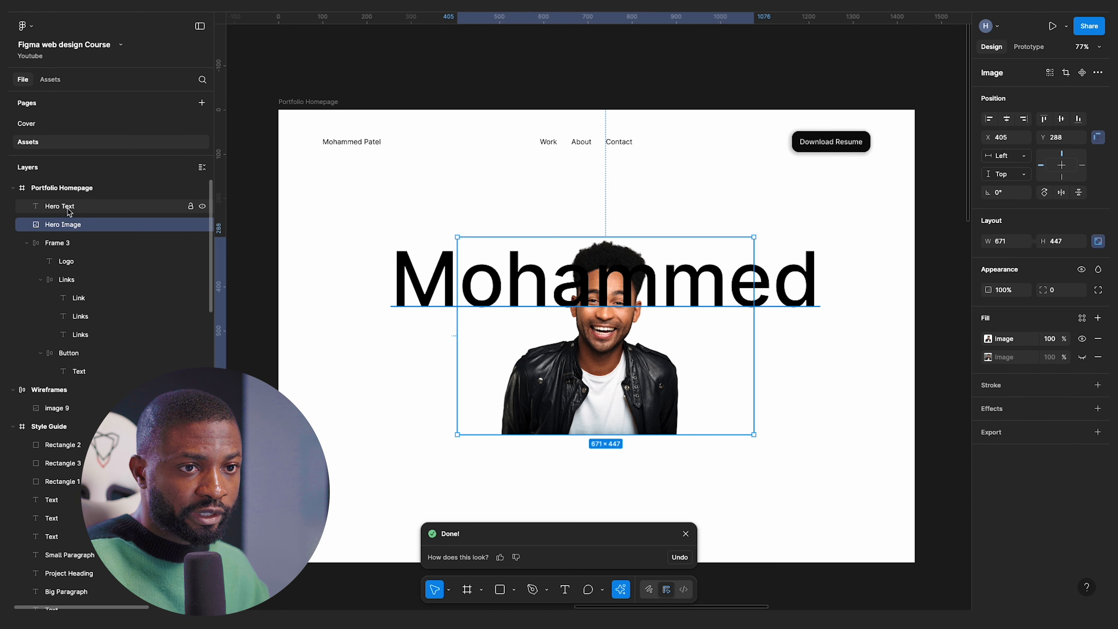
{"action": "left_click", "coordinate": [69, 207]}
{"action": "left_click_drag", "start_coordinate": [66, 209], "coordinate": [65, 230]}
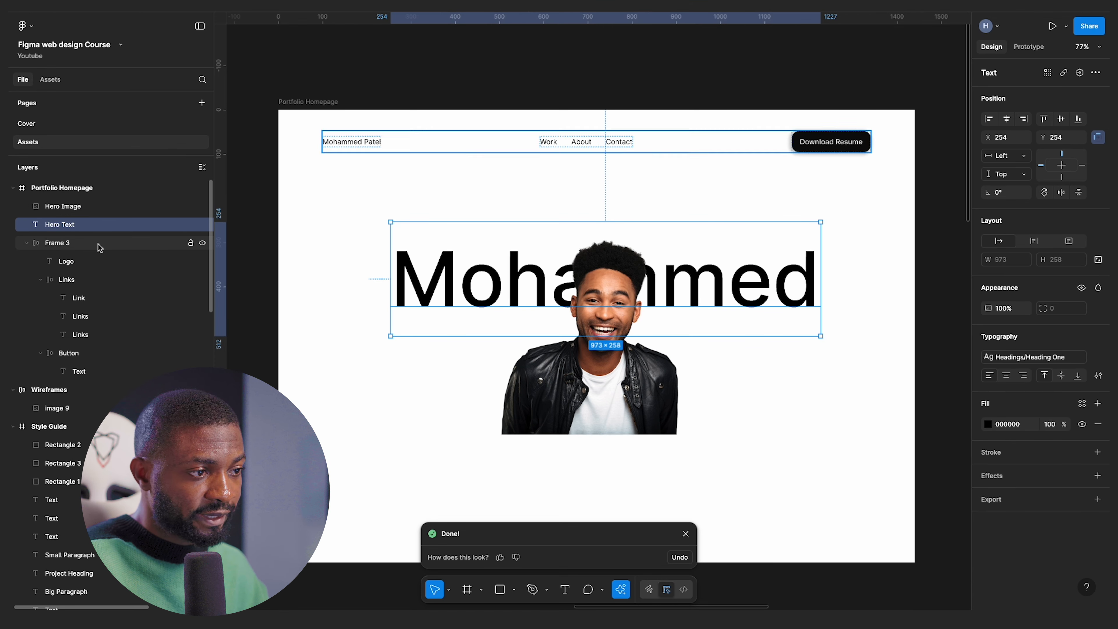
- Enlarge the Hero Image to about 1076 × 718 and crop its empty sides to a width of about 681
{"action": "left_click", "coordinate": [645, 337]}
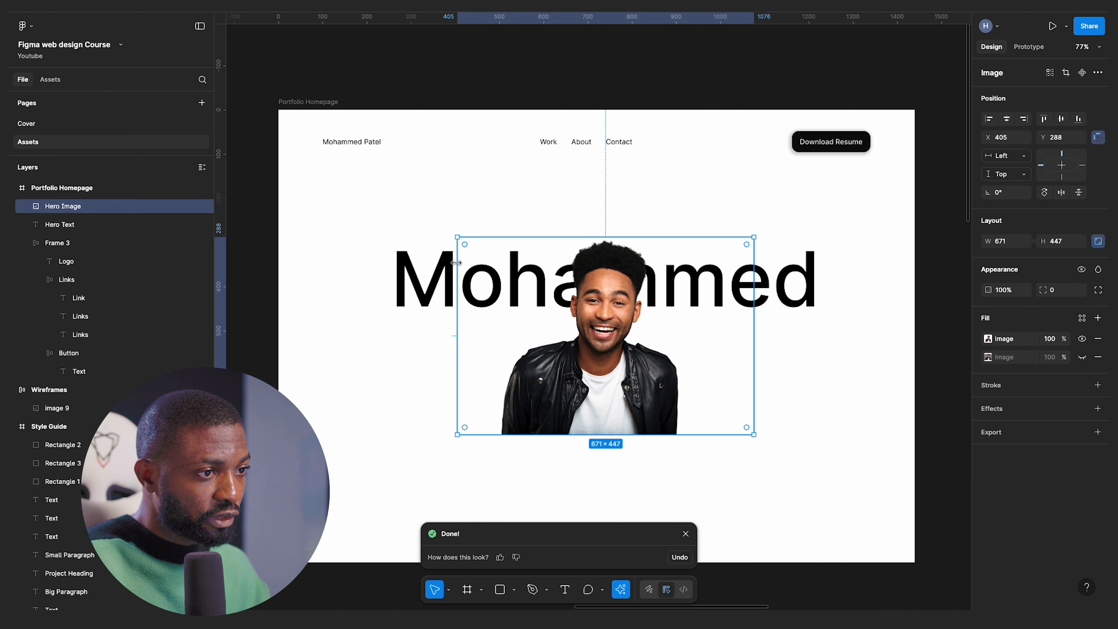
{"action": "left_click_drag", "start_coordinate": [457, 237], "coordinate": [300, 177]}
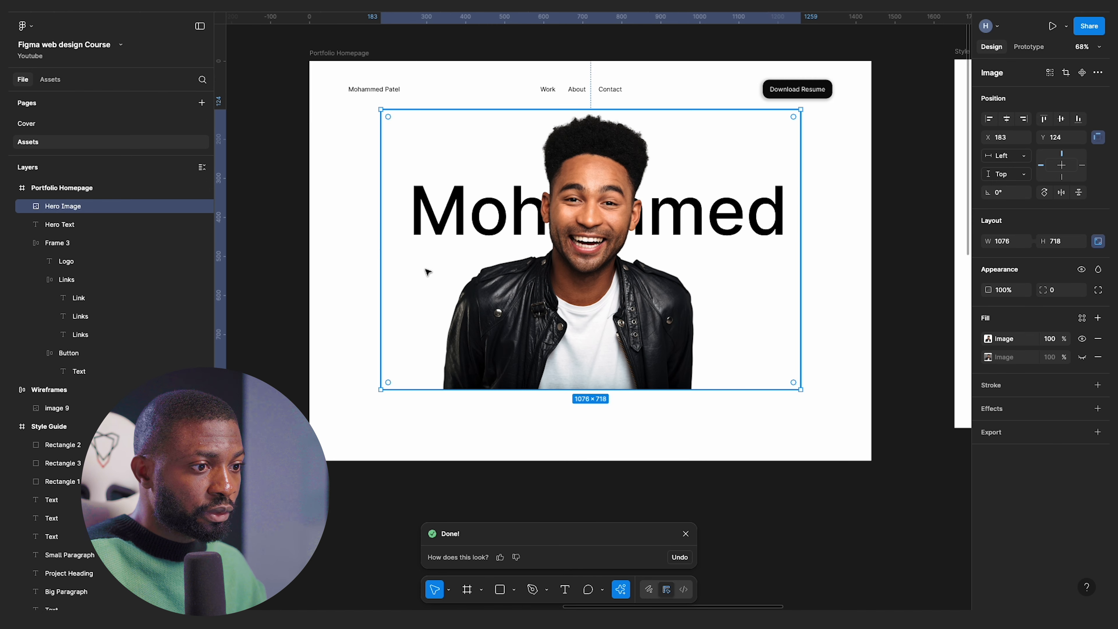
{"action": "left_click", "coordinate": [1066, 72]}
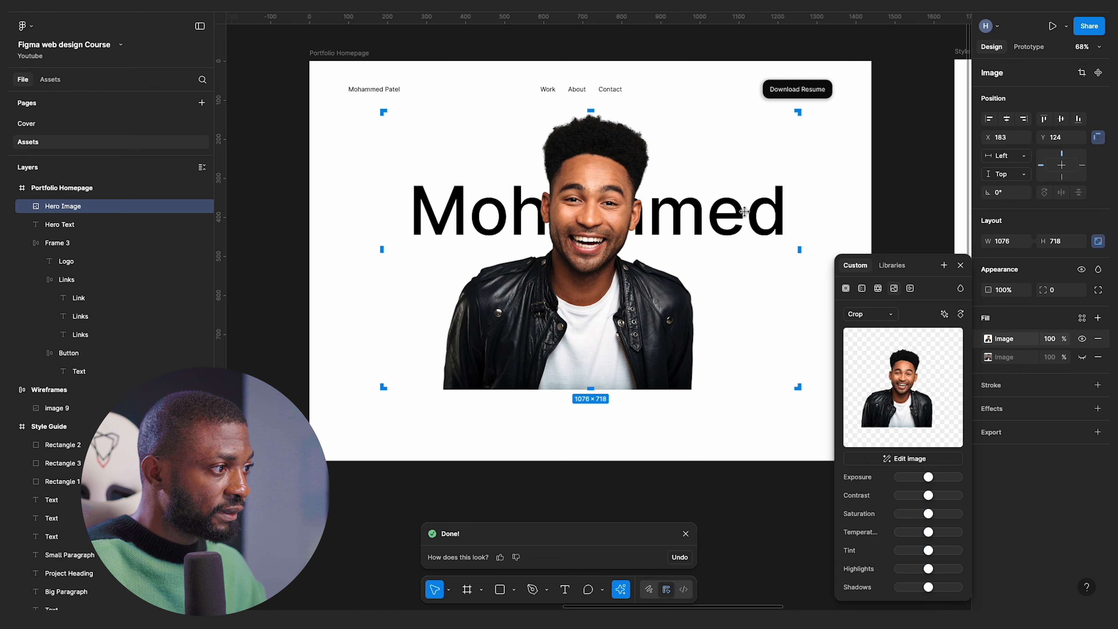
{"action": "left_click_drag", "start_coordinate": [756, 269], "coordinate": [701, 264]}
{"action": "left_click_drag", "start_coordinate": [382, 250], "coordinate": [437, 264]}
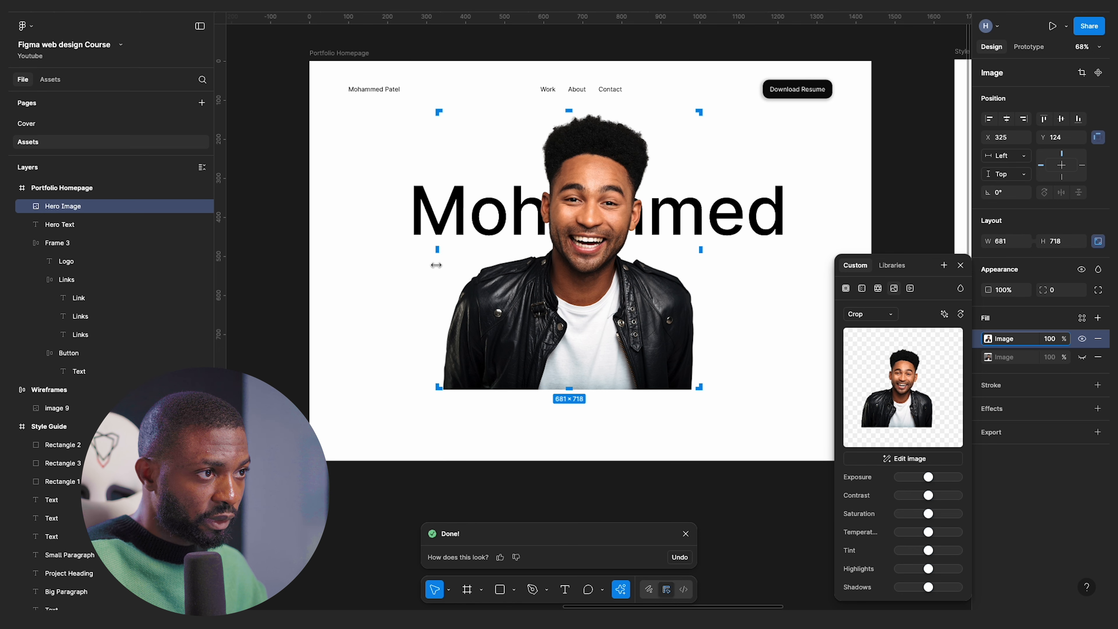
{"action": "left_click", "coordinate": [960, 265]}
{"action": "left_click", "coordinate": [792, 292]}
- Align the Hero Image to the horizontal center of the Portfolio Homepage frame
{"action": "left_click", "coordinate": [724, 216]}
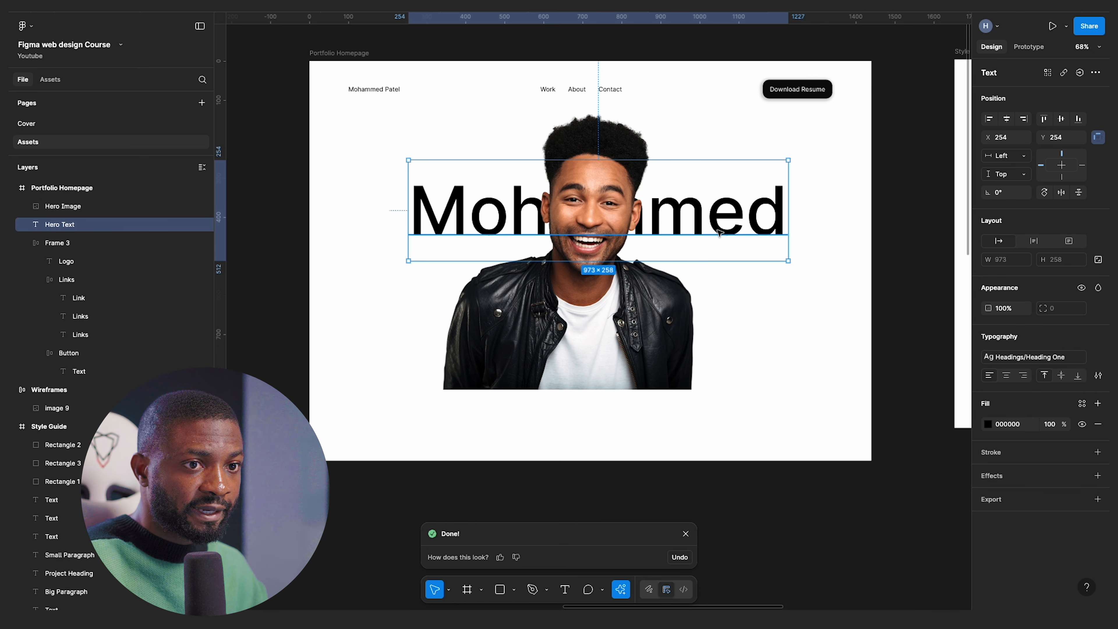
{"action": "left_click", "coordinate": [510, 346]}
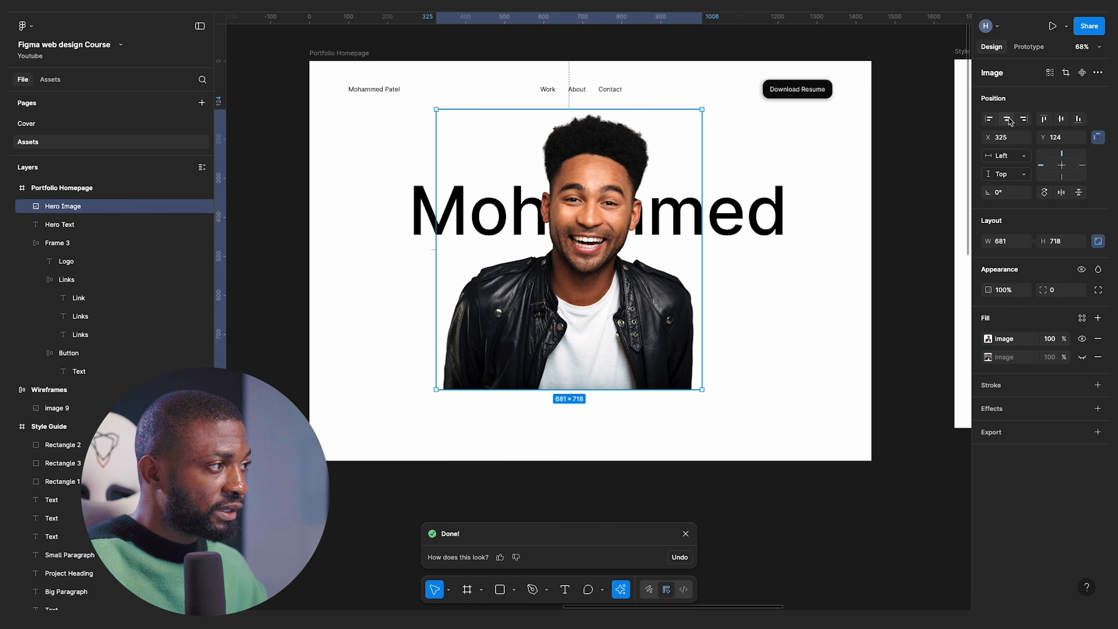
{"action": "key", "text": "alt+h"}
{"action": "left_click", "coordinate": [831, 270]}
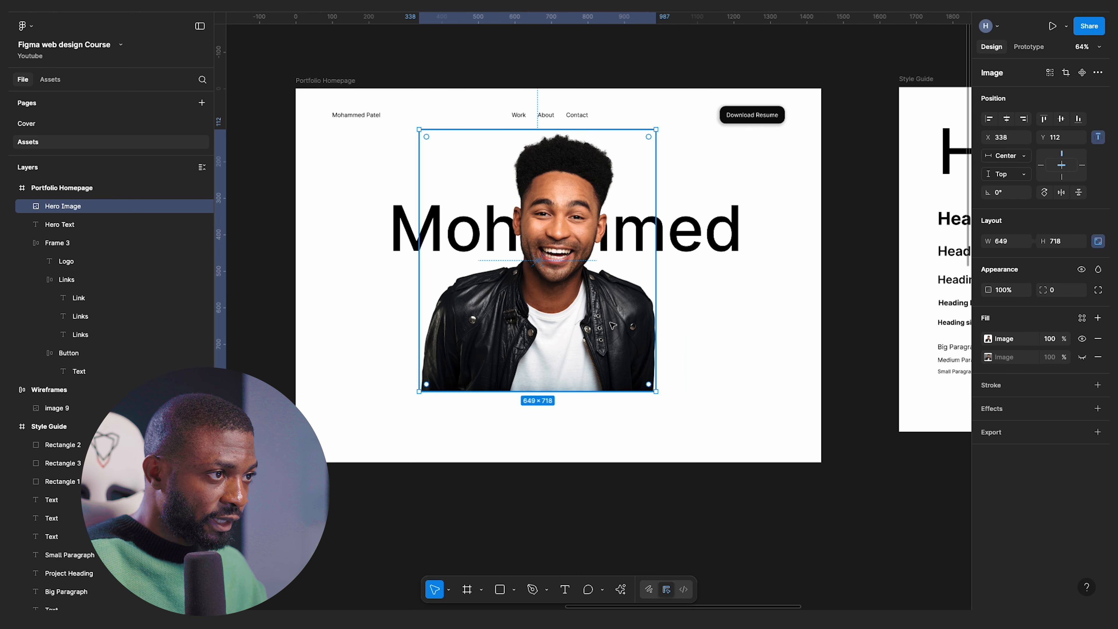
- Move the Hero Image down to Y 152, checking its spacing below the header
{"action": "left_click_drag", "start_coordinate": [601, 317], "coordinate": [602, 320]}
{"action": "key", "text": "alt"}
{"action": "key", "text": "Down"}
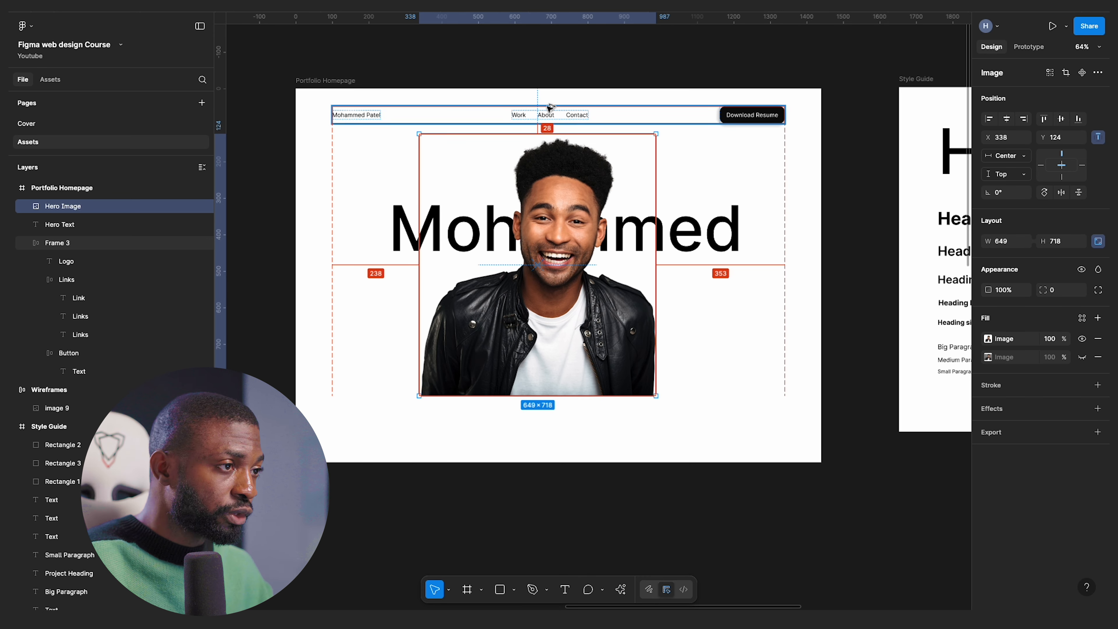
{"action": "key", "text": "Down"}
{"action": "key", "text": "Down"}
{"action": "key", "text": "Down"}
{"action": "key", "text": "Down"}
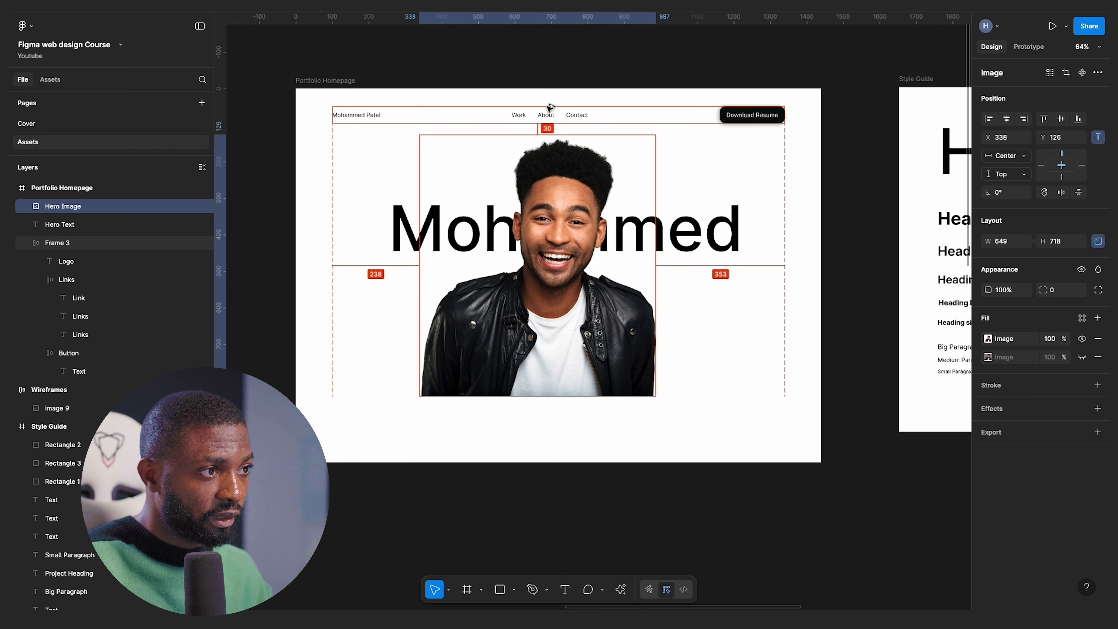
{"action": "key", "text": "alt"}
{"action": "key", "text": "alt"}
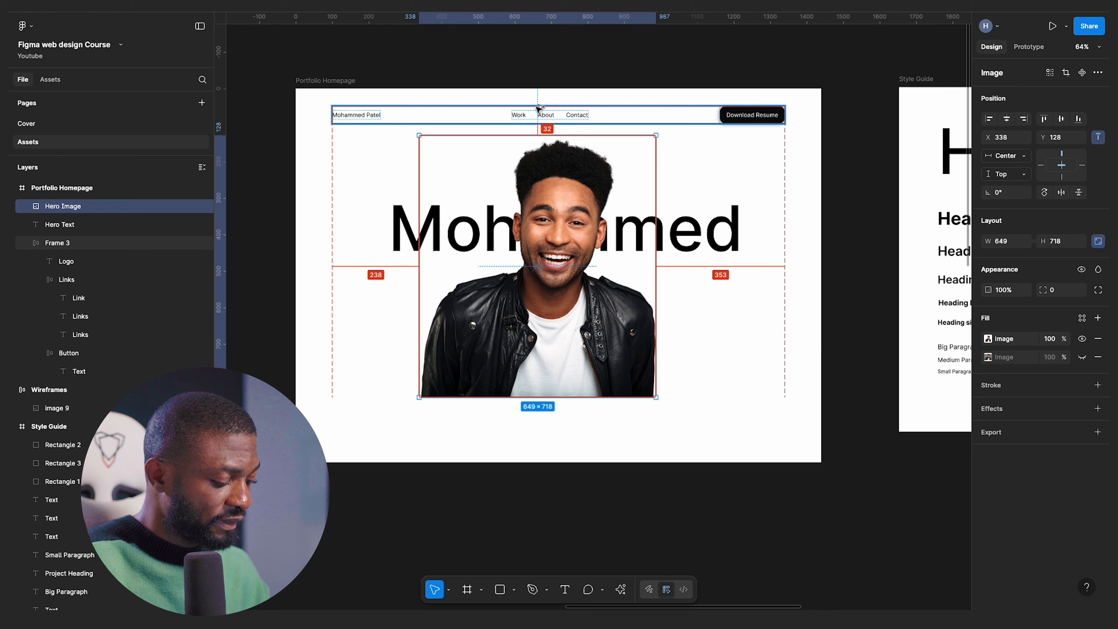
{"action": "key", "text": "Down"}
{"action": "key", "text": "Down"}
{"action": "key", "text": "Down"}
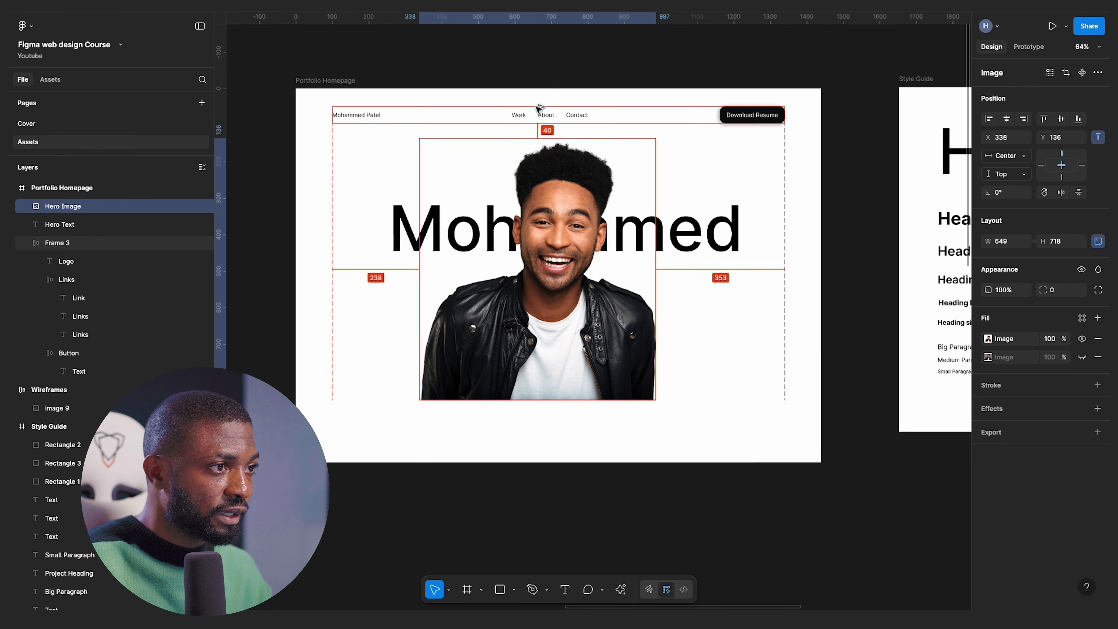
- Move the Hero Text up to Y 240 and align it to the frame's horizontal center
{"action": "left_click", "coordinate": [708, 240]}
{"action": "mouse_move", "coordinate": [690, 233]}
{"action": "left_mouse_down"}
{"action": "mouse_move", "coordinate": [696, 247]}
{"action": "mouse_move", "coordinate": [694, 228]}
{"action": "left_mouse_up"}
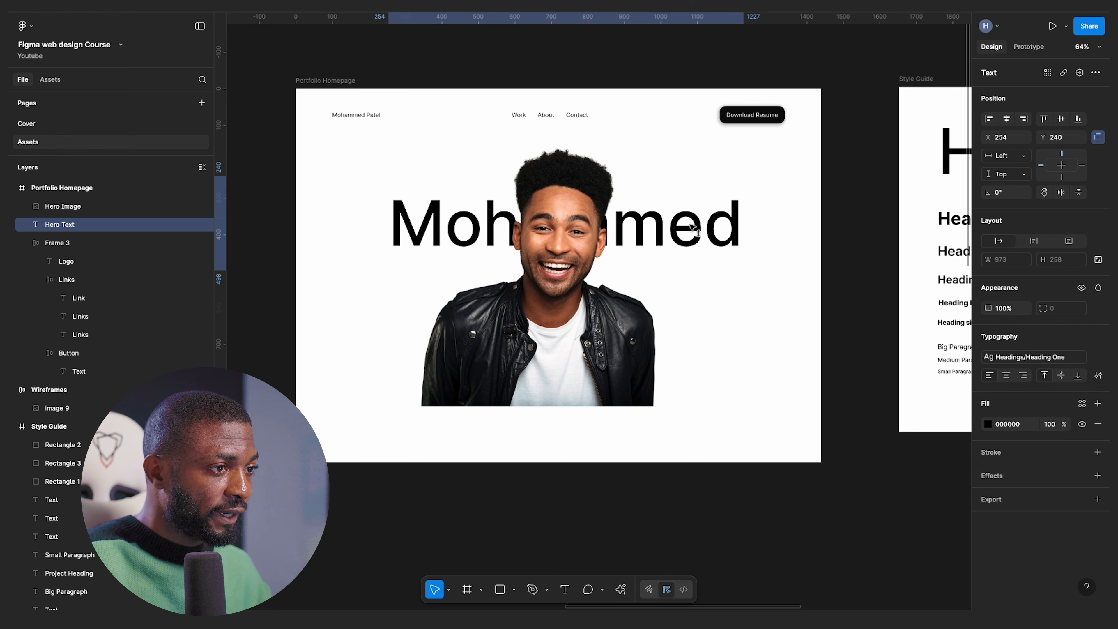
{"action": "left_click", "coordinate": [1006, 118]}
{"action": "left_click", "coordinate": [838, 232]}
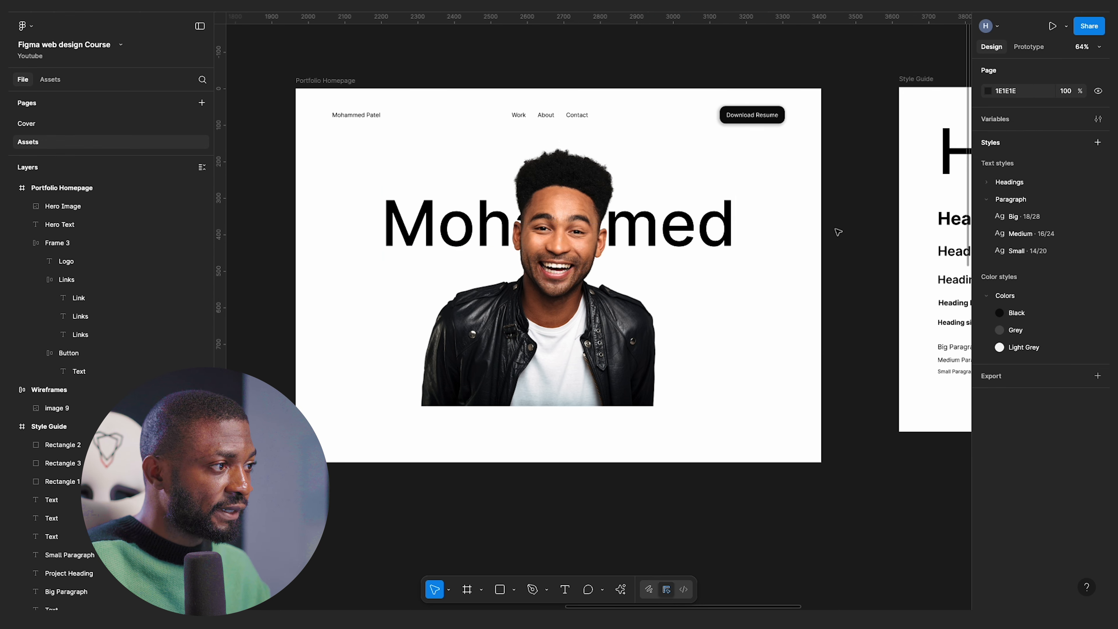
- Check the hero area of the wireframe and copy the "Available for work" text from the Website Resources frame
{"action": "scroll", "coordinate": [839, 225], "scroll_direction": "down", "scroll_amount": 3}
{"action": "scroll", "coordinate": [823, 255], "scroll_direction": "up", "scroll_amount": 2}
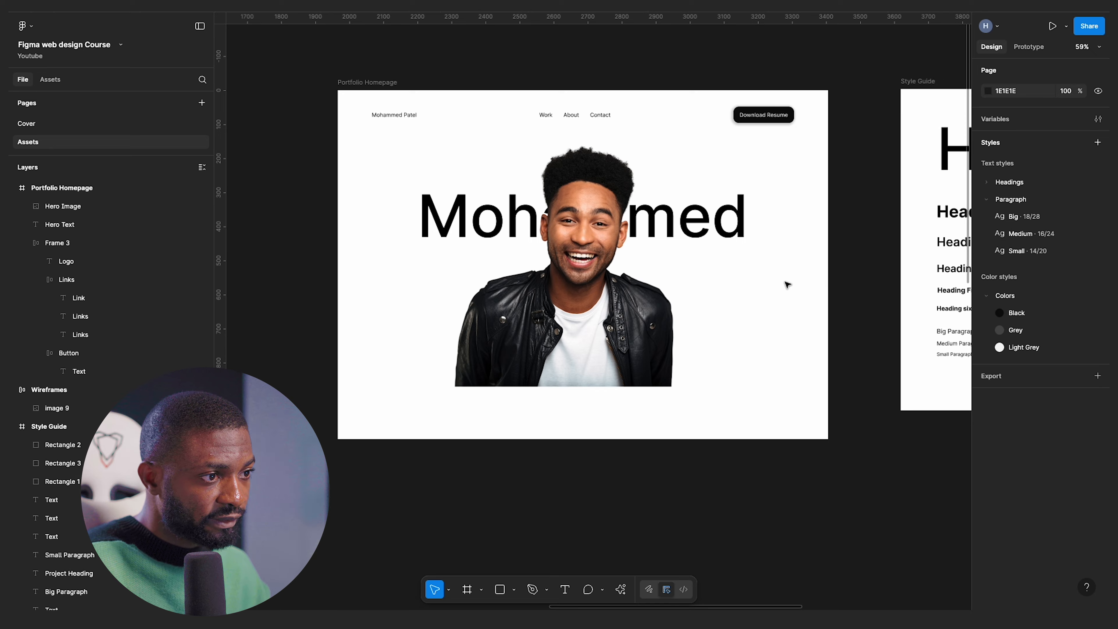
{"action": "scroll", "coordinate": [788, 285], "scroll_direction": "down", "scroll_amount": 2}
{"action": "scroll", "coordinate": [704, 255], "scroll_direction": "left", "scroll_amount": 10}
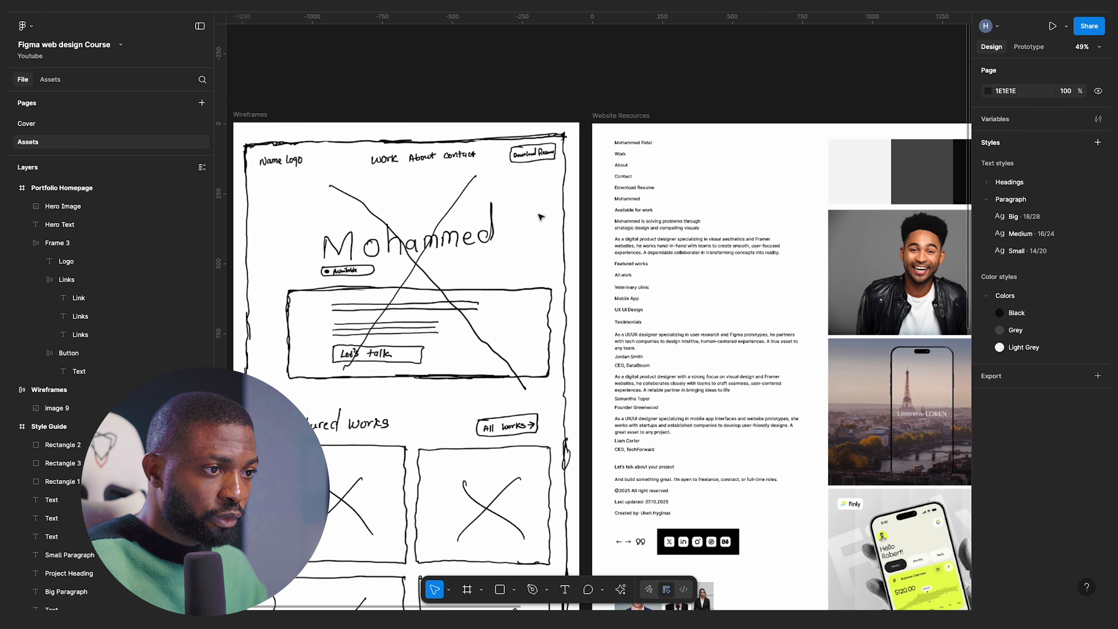
{"action": "scroll", "coordinate": [540, 217], "scroll_direction": "left", "scroll_amount": 3}
{"action": "scroll", "coordinate": [731, 212], "scroll_direction": "up", "scroll_amount": 5}
{"action": "left_click", "coordinate": [608, 220]}
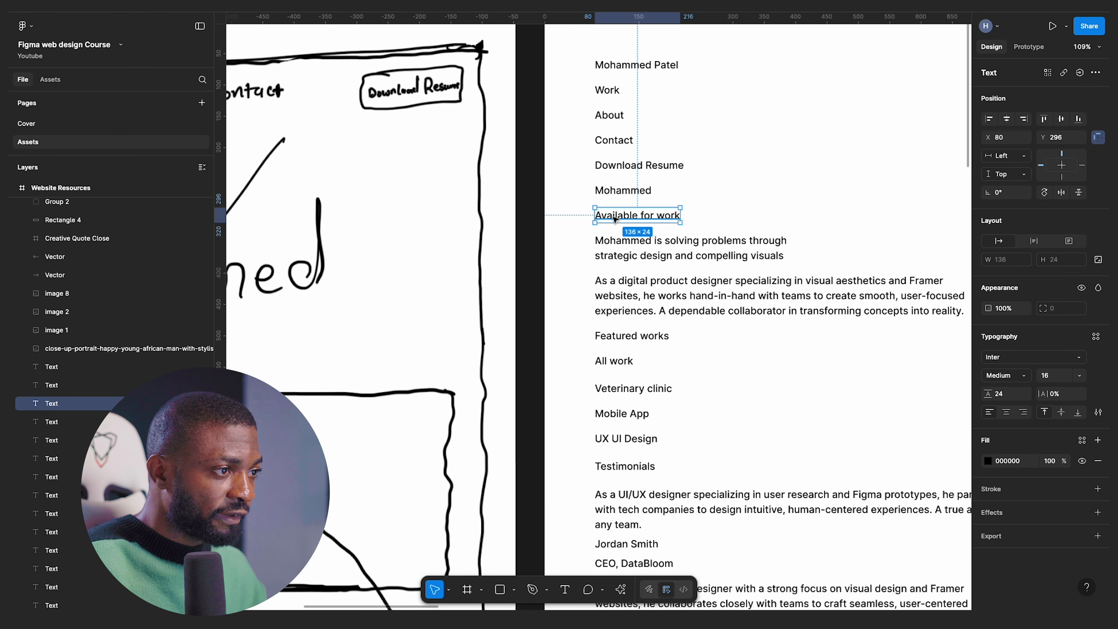
- Paste the text into the Portfolio Homepage frame and place it below the start of the large heading, at about X 256, Y 500
{"action": "scroll", "coordinate": [408, 251], "scroll_direction": "down", "scroll_amount": 5}
{"action": "scroll", "coordinate": [648, 259], "scroll_direction": "right", "scroll_amount": 6}
{"action": "scroll", "coordinate": [449, 231], "scroll_direction": "up", "scroll_amount": 2}
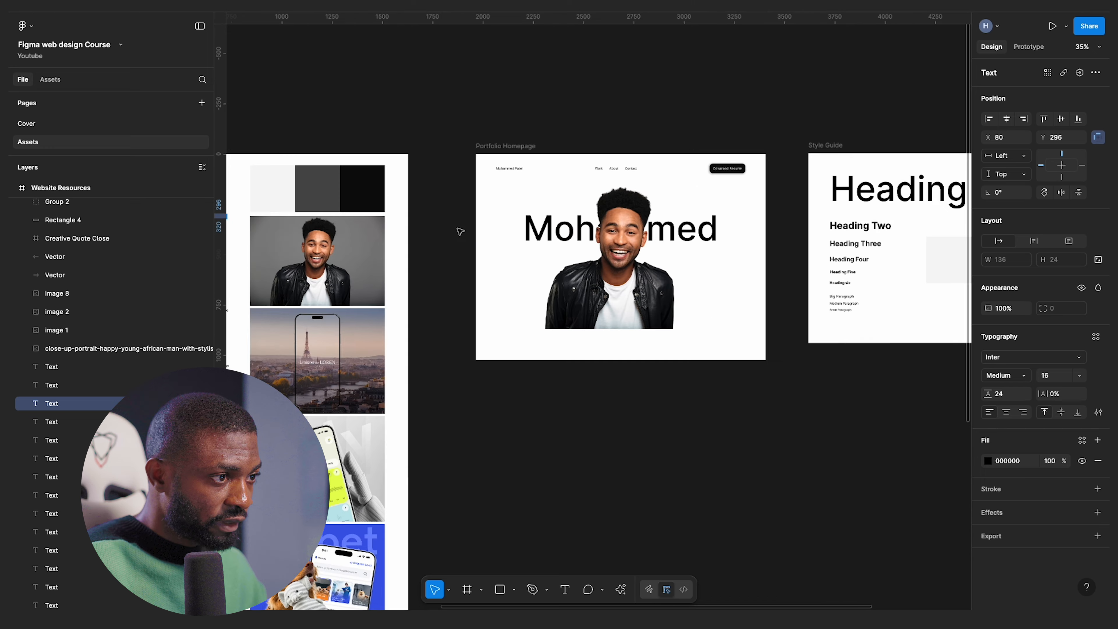
{"action": "scroll", "coordinate": [736, 251], "scroll_direction": "up", "scroll_amount": 1}
{"action": "scroll", "coordinate": [704, 251], "scroll_direction": "up", "scroll_amount": 2}
{"action": "left_click", "coordinate": [403, 101]}
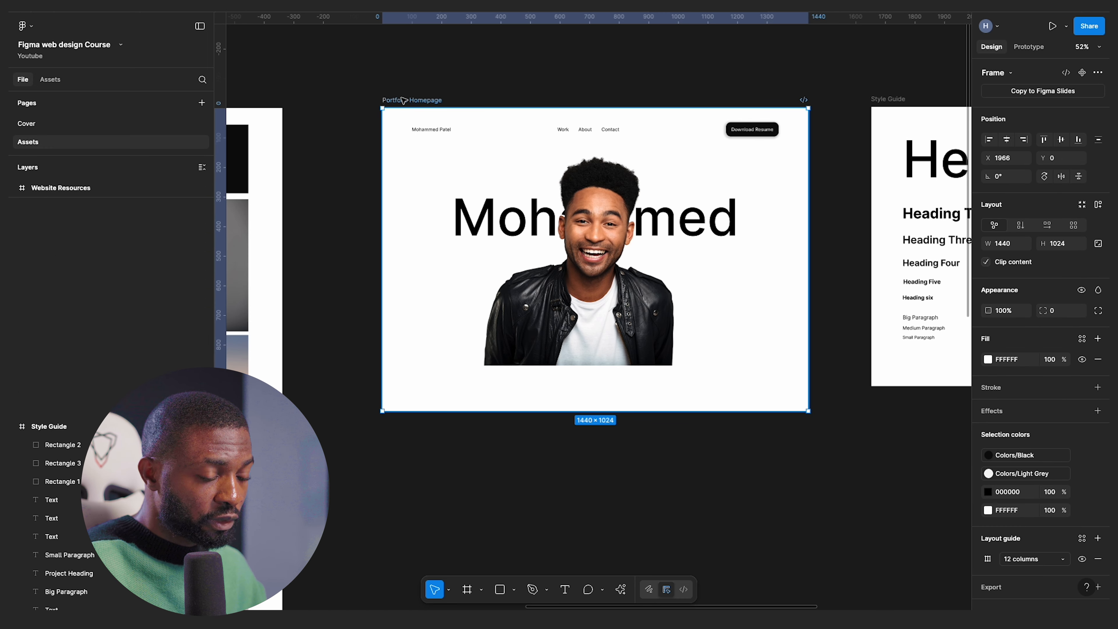
{"action": "key", "text": "super+v"}
{"action": "left_click_drag", "start_coordinate": [425, 198], "coordinate": [476, 259]}
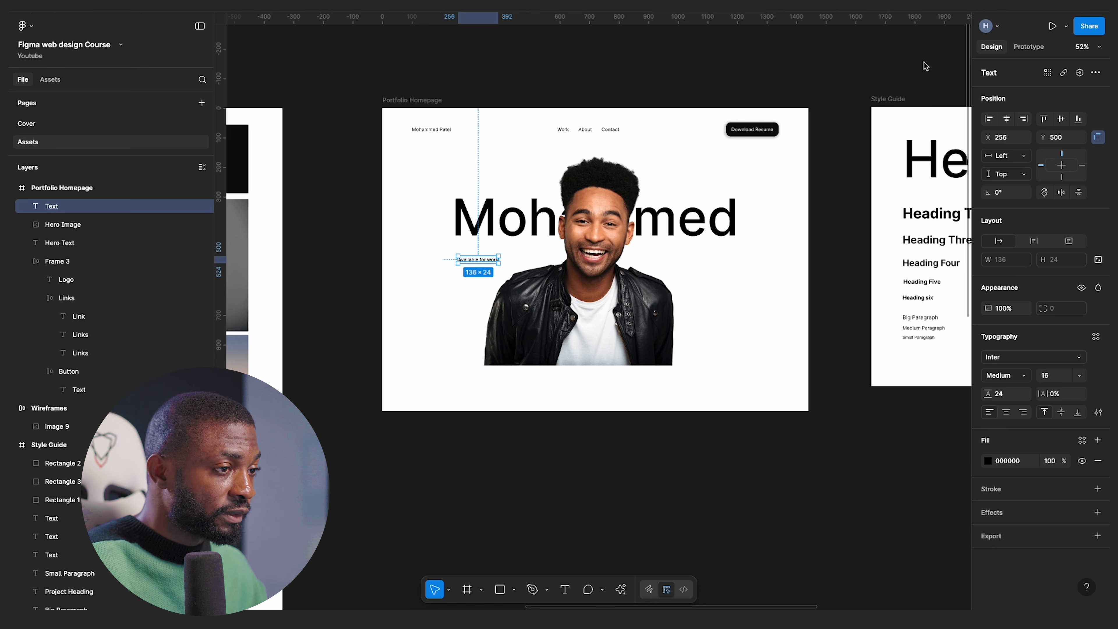
- Apply the Paragraph/Medium text style to the "Available for work" text
{"action": "left_click", "coordinate": [367, 270]}
{"action": "left_click", "coordinate": [468, 260]}
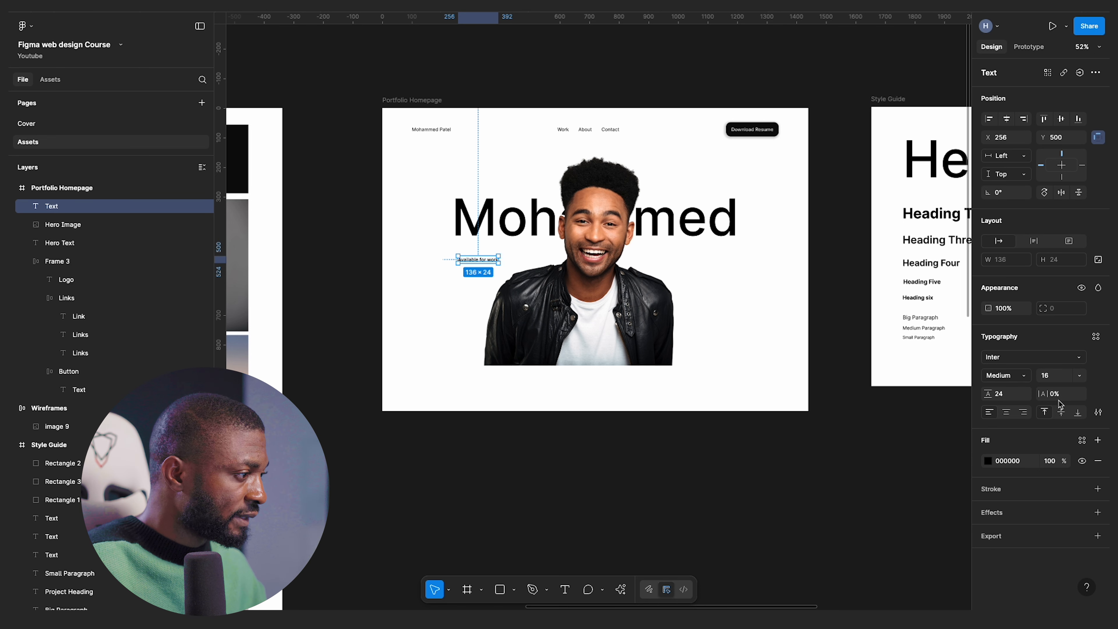
{"action": "left_click", "coordinate": [1095, 336]}
{"action": "scroll", "coordinate": [932, 438], "scroll_direction": "down", "scroll_amount": 3}
{"action": "left_click", "coordinate": [908, 513]}
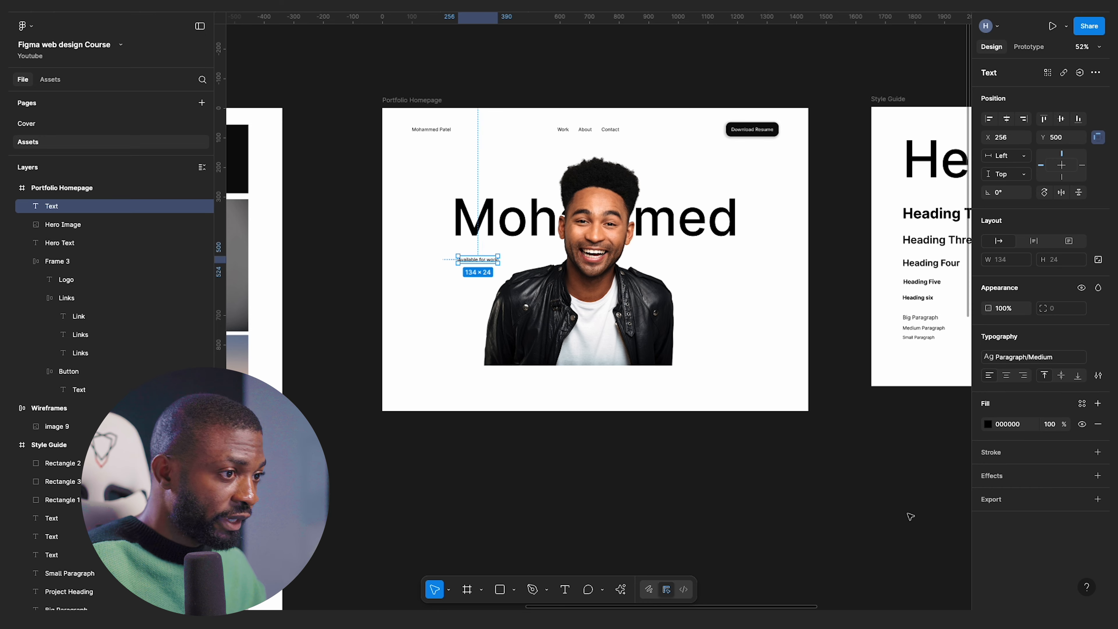
- Wrap the "Available for work" text in an auto-layout frame with horizontal padding 24 and vertical padding 8
{"action": "scroll", "coordinate": [383, 260], "scroll_direction": "up", "scroll_amount": 1}
{"action": "scroll", "coordinate": [384, 260], "scroll_direction": "up", "scroll_amount": 3}
{"action": "key", "text": "shift+a"}
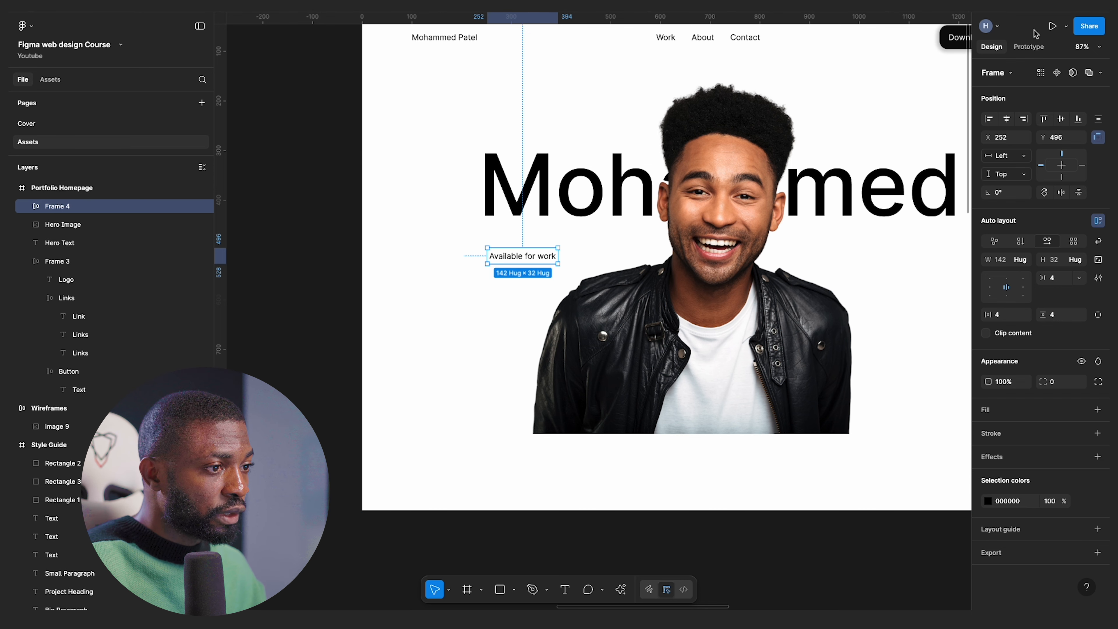
{"action": "left_click", "coordinate": [1007, 315]}
{"action": "type", "text": "24"}
{"action": "key", "text": "Return"}
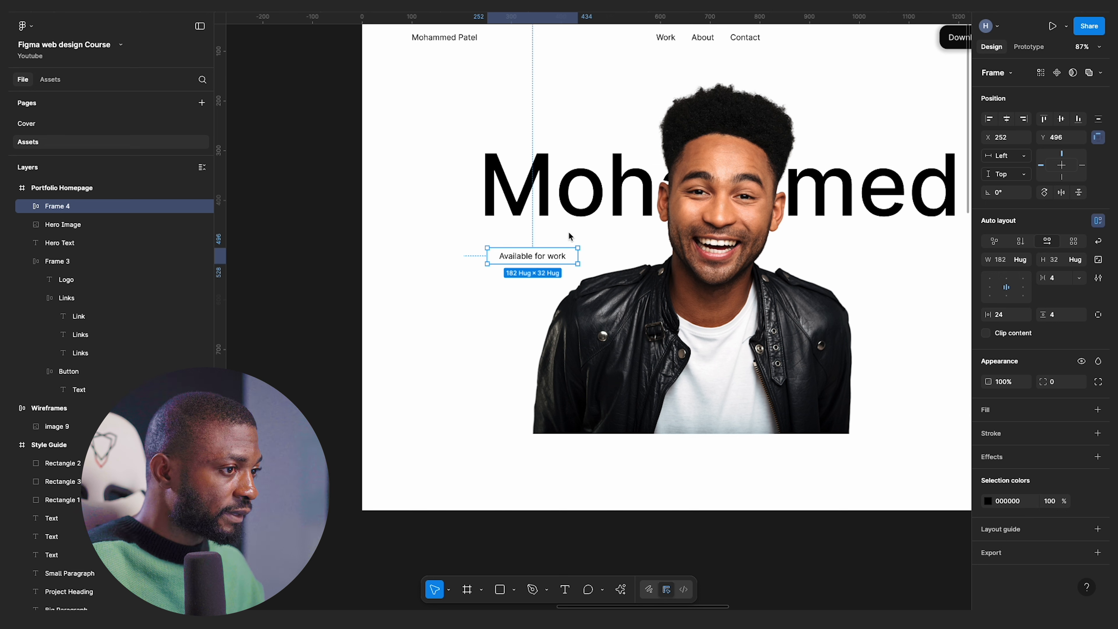
{"action": "left_click", "coordinate": [1053, 315]}
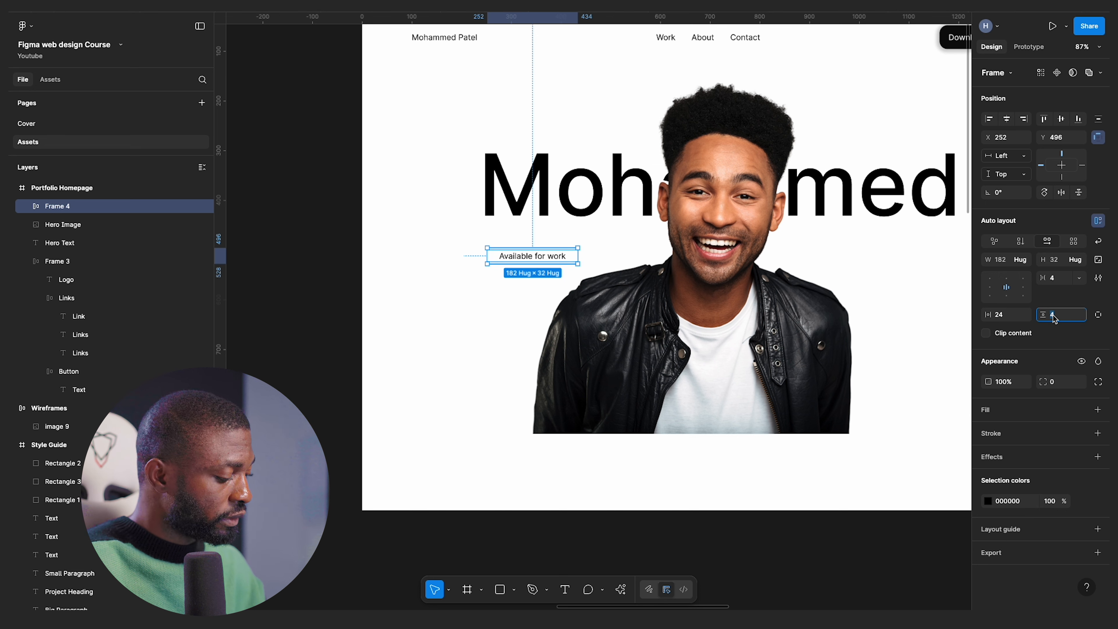
{"action": "key", "text": "Return"}
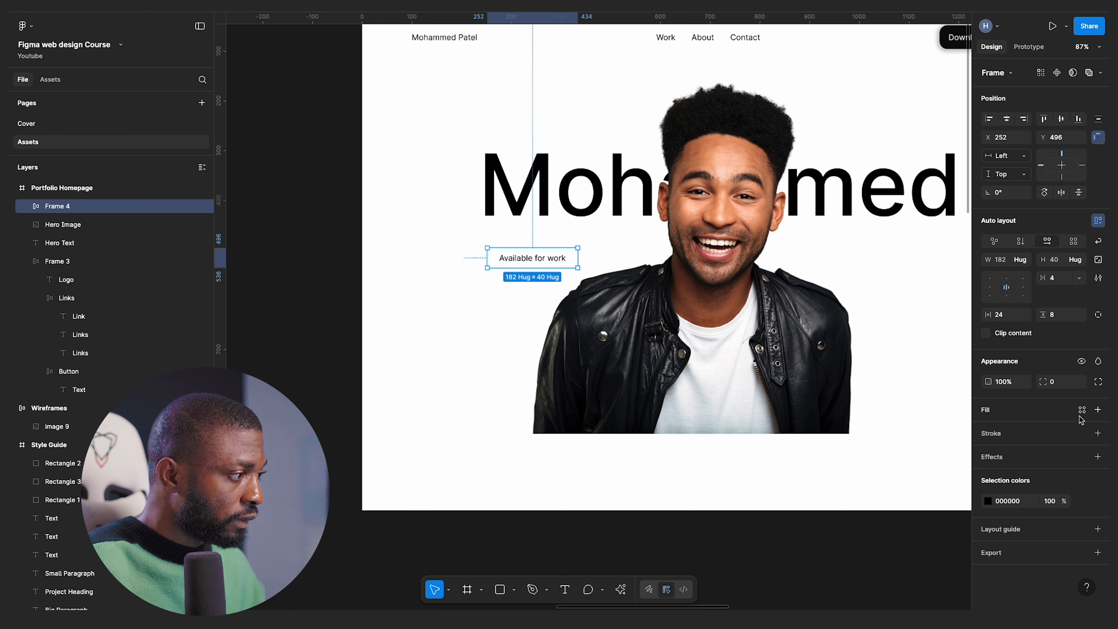
- Fill the "Available for work" badge with the Light Grey color style and set its corner radius to 100
{"action": "left_click", "coordinate": [1082, 409]}
{"action": "left_click", "coordinate": [893, 505]}
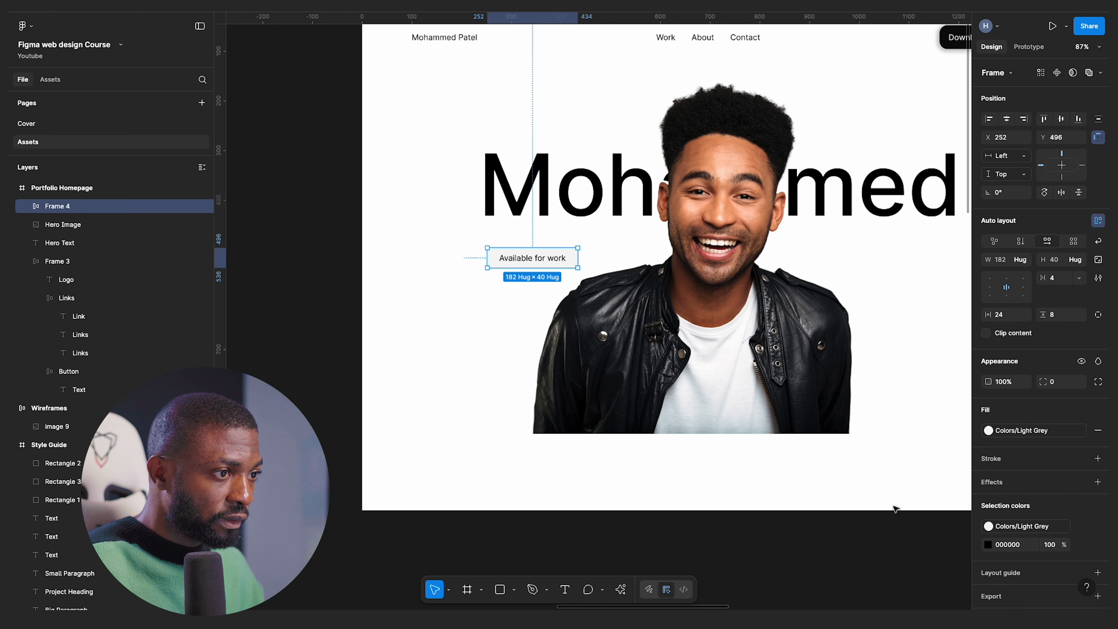
{"action": "left_click", "coordinate": [483, 325]}
{"action": "scroll", "coordinate": [484, 319], "scroll_direction": "up", "scroll_amount": 3}
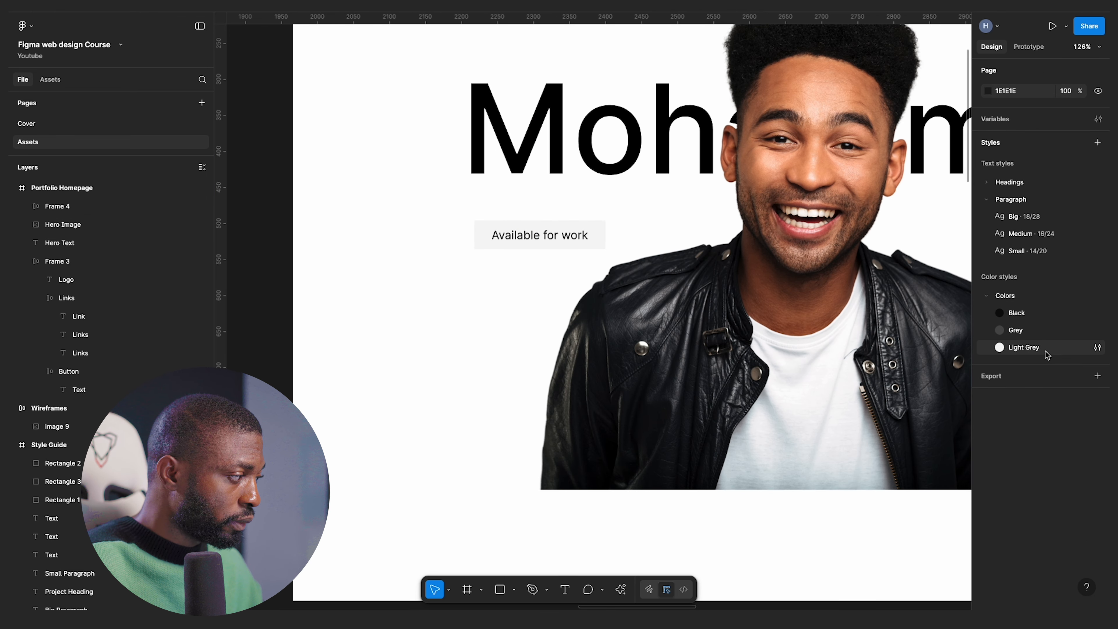
{"action": "scroll", "coordinate": [515, 308], "scroll_direction": "up", "scroll_amount": 1}
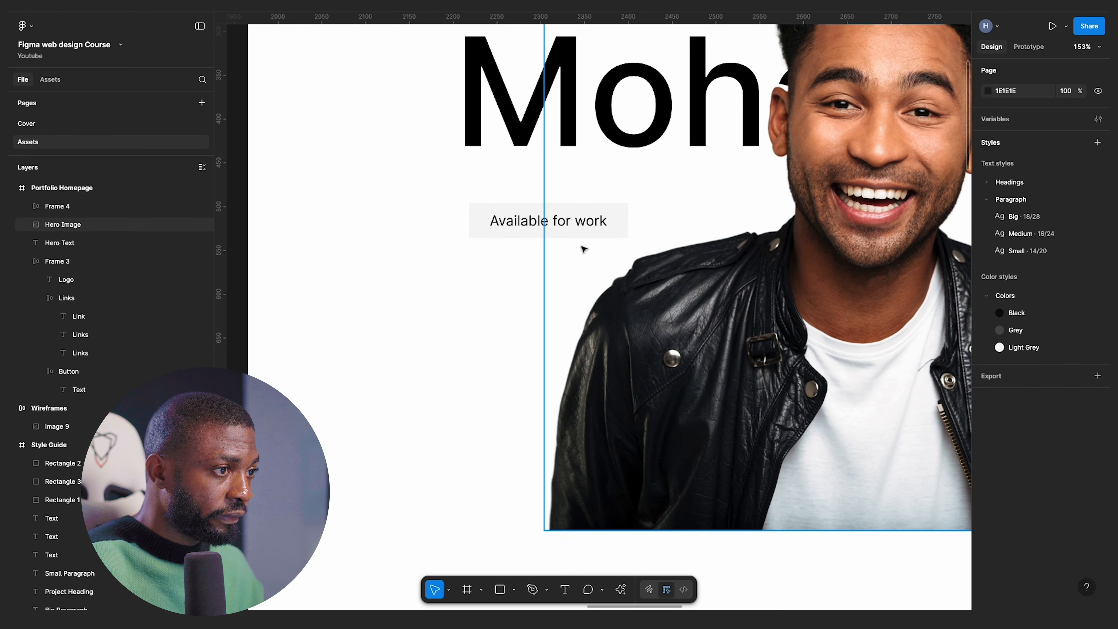
{"action": "left_click", "coordinate": [598, 225]}
{"action": "left_click", "coordinate": [1057, 383]}
{"action": "type", "text": "100"}
{"action": "left_click", "coordinate": [755, 292]}
{"action": "scroll", "coordinate": [670, 211], "scroll_direction": "up", "scroll_amount": 1}
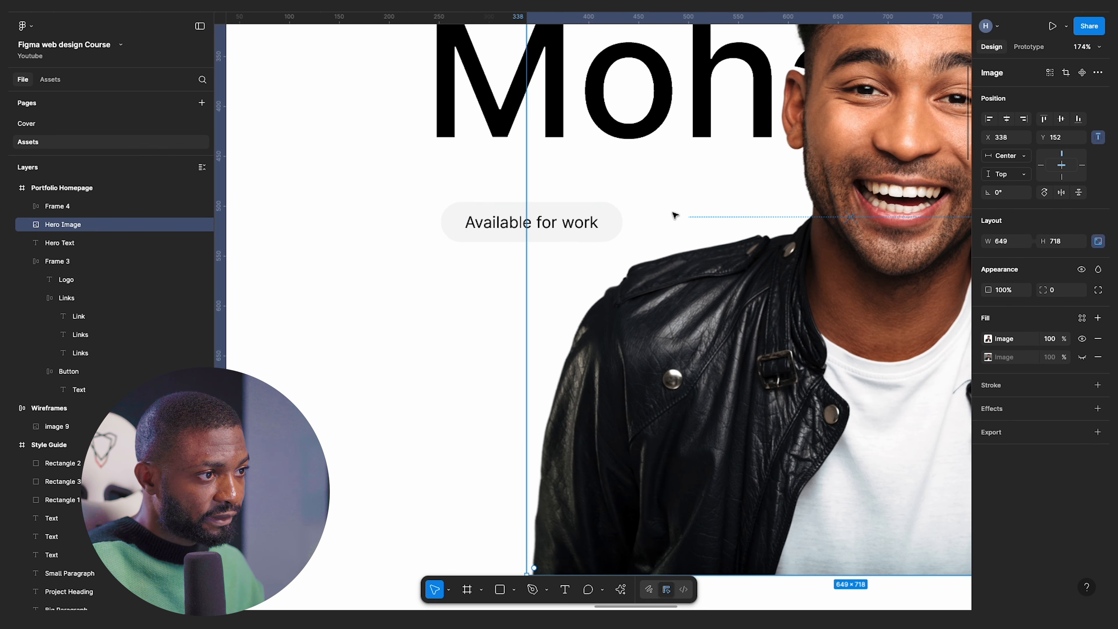
- Add a circle beside the badge, lock its aspect ratio and set its size to 16 × 16
{"action": "scroll", "coordinate": [604, 222], "scroll_direction": "down", "scroll_amount": 5}
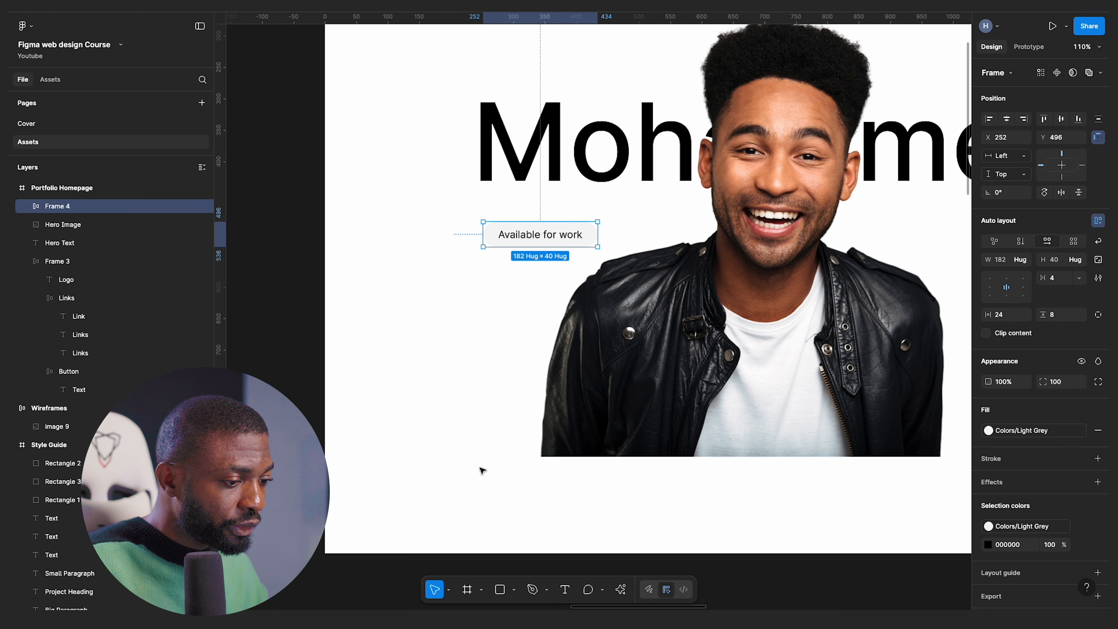
{"action": "key", "text": "o"}
{"action": "left_click", "coordinate": [449, 298]}
{"action": "left_click", "coordinate": [1073, 241]}
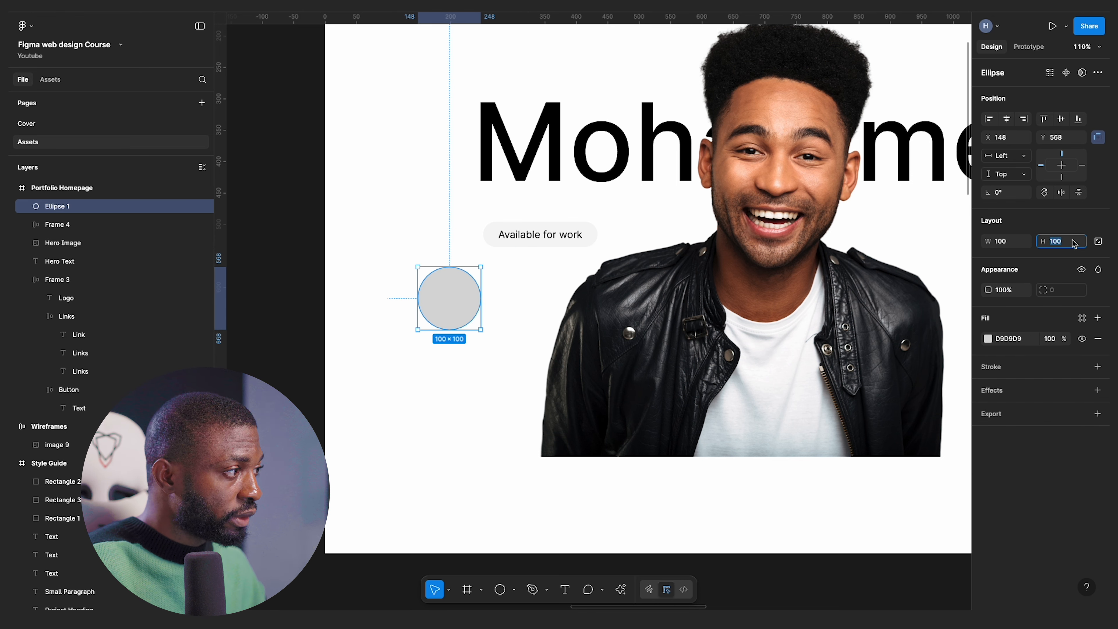
{"action": "left_click", "coordinate": [1098, 242]}
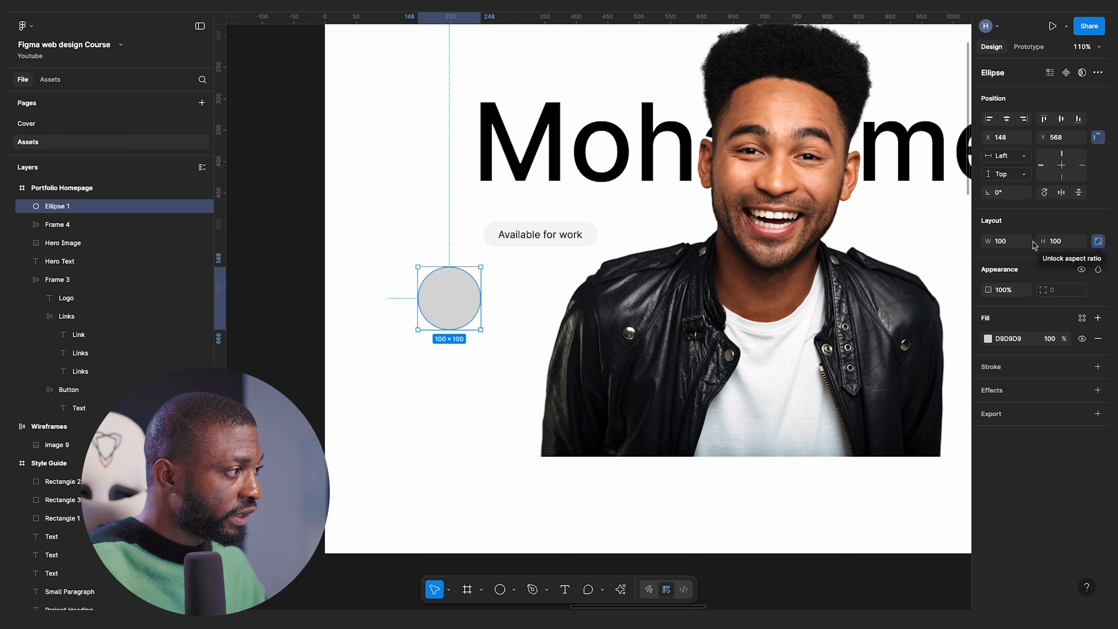
{"action": "left_click", "coordinate": [1064, 245]}
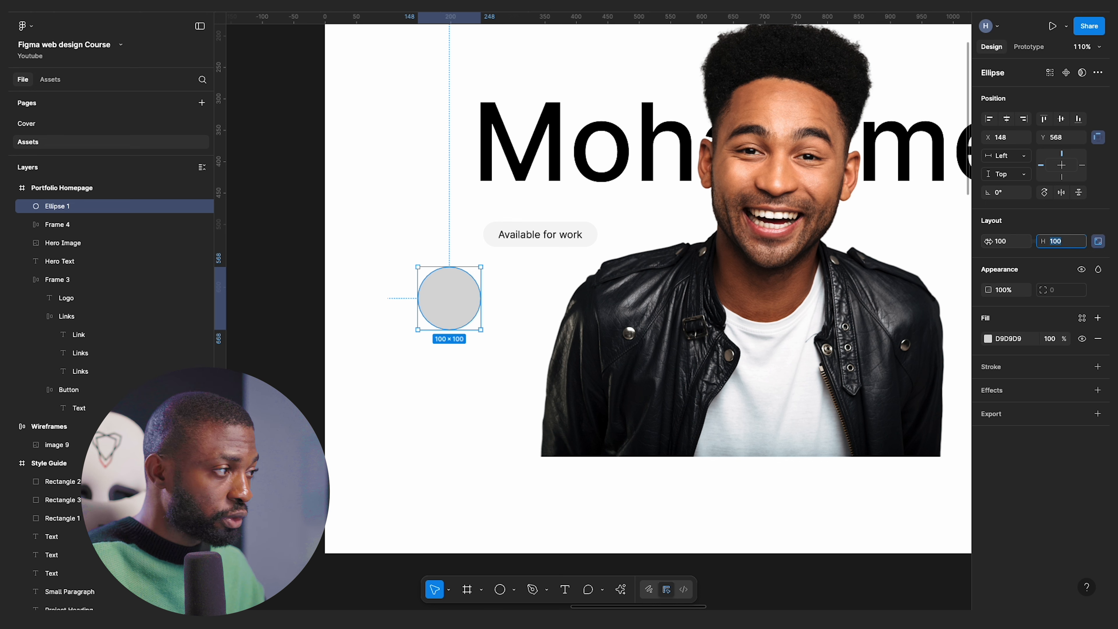
{"action": "type", "text": "16"}
{"action": "key", "text": "Return"}
- Place the circle inside the badge in front of the text and set the badge's item gap to 12
{"action": "scroll", "coordinate": [425, 256], "scroll_direction": "up", "scroll_amount": 2}
{"action": "left_click_drag", "start_coordinate": [422, 271], "coordinate": [511, 229]}
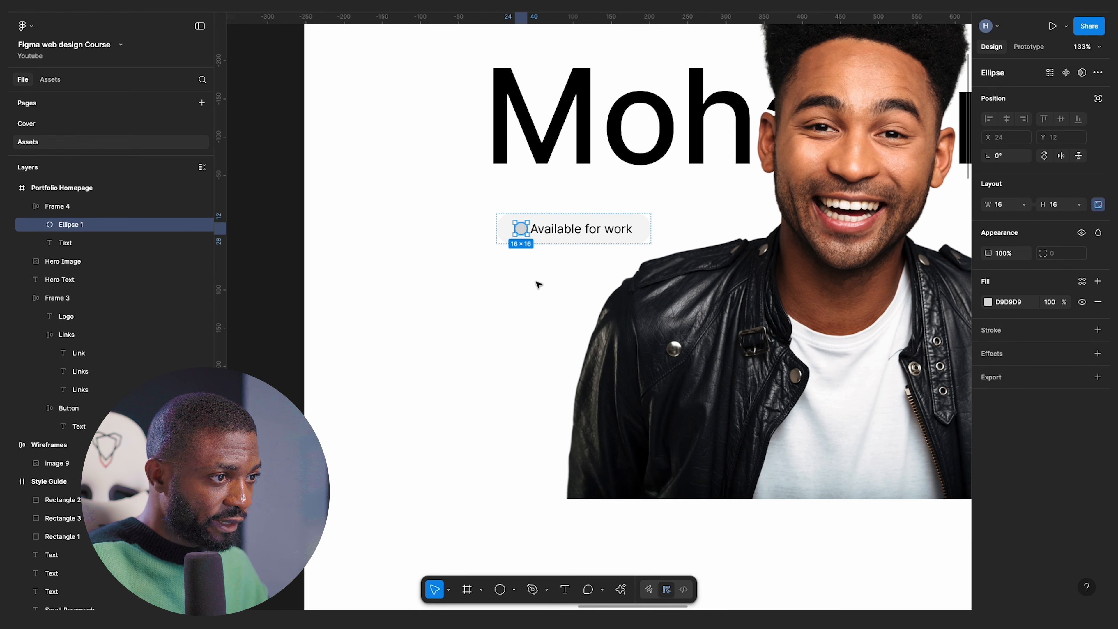
{"action": "scroll", "coordinate": [537, 284], "scroll_direction": "up", "scroll_amount": 1}
{"action": "left_click", "coordinate": [528, 222]}
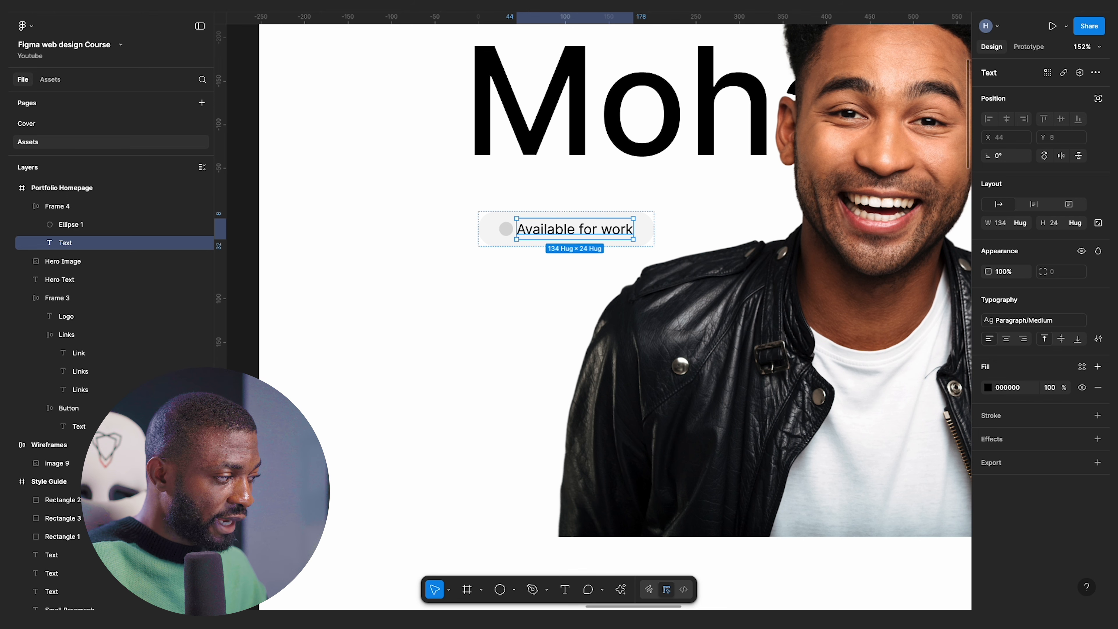
{"action": "left_click", "coordinate": [643, 234]}
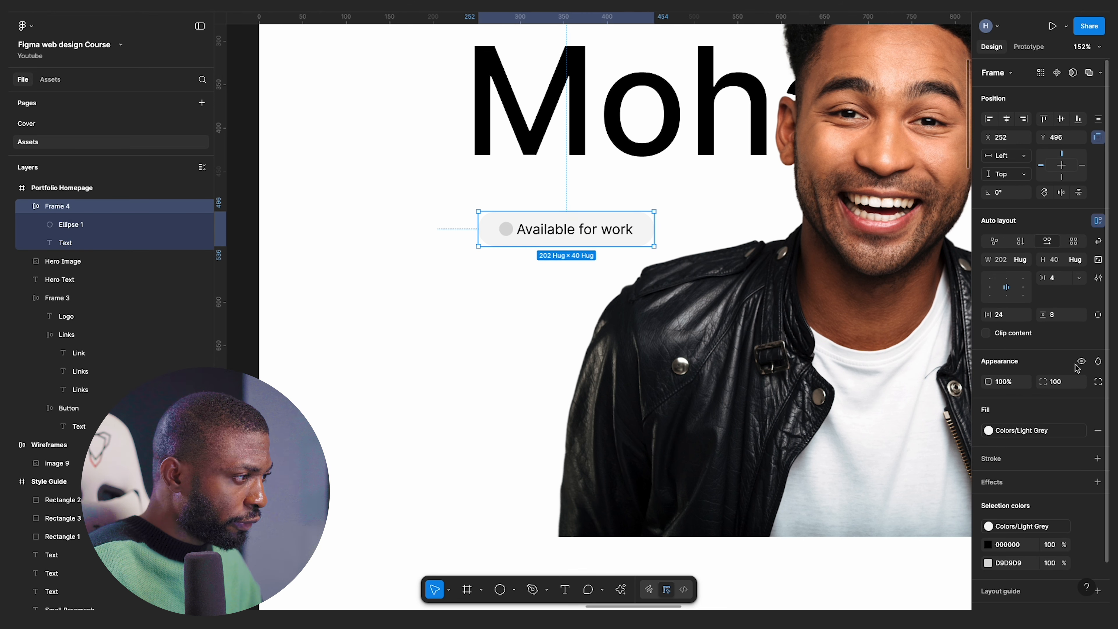
{"action": "left_click", "coordinate": [1056, 278]}
{"action": "type", "text": "12"}
{"action": "key", "text": "Return"}
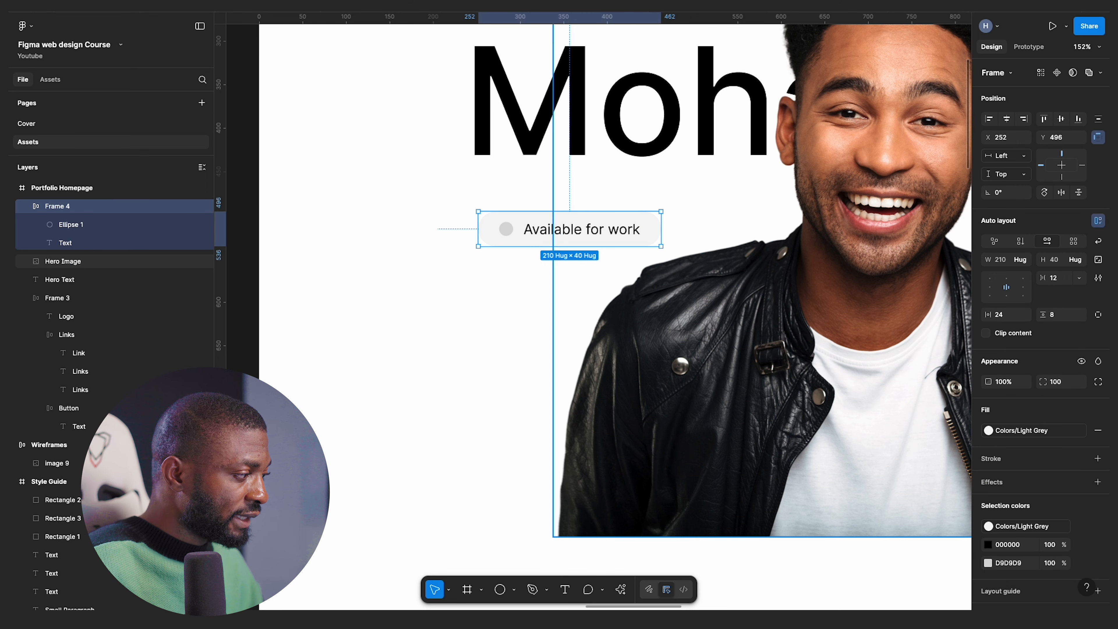
- Set the badge circle's fill color to green 00C047
{"action": "left_click", "coordinate": [506, 229]}
{"action": "left_click", "coordinate": [1008, 302]}
{"action": "type", "text": "00C047"}
{"action": "key", "text": "Return"}
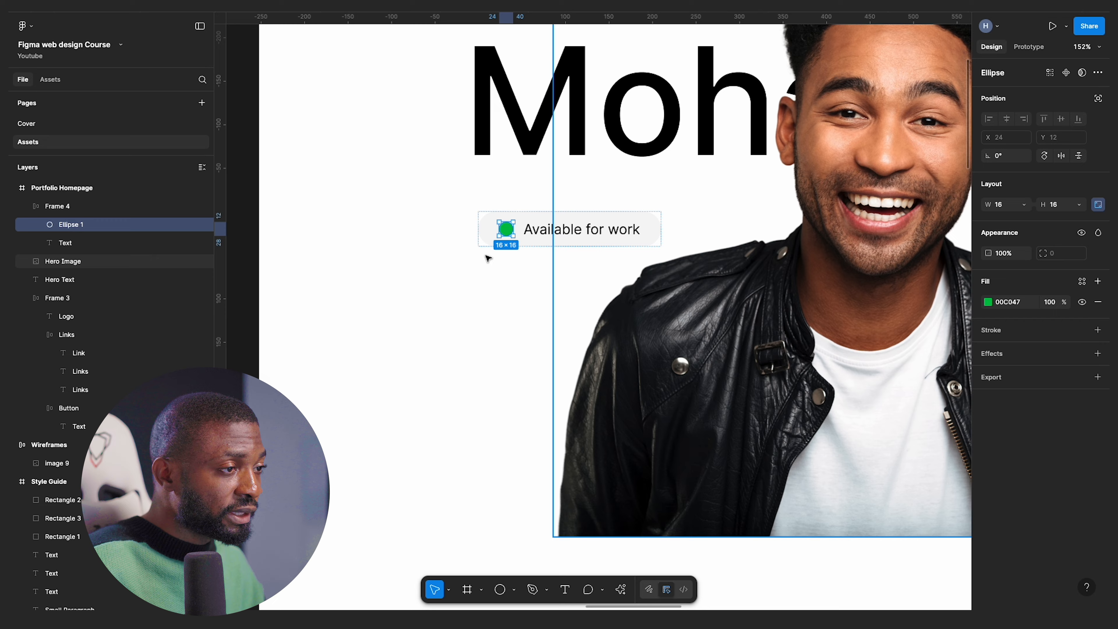
- Duplicate the light grey swatch in the Website Resources frame and place the copy left of the swatch row, at about X 567, Y 56
{"action": "scroll", "coordinate": [599, 245], "scroll_direction": "down", "scroll_amount": 10}
{"action": "scroll", "coordinate": [626, 254], "scroll_direction": "up", "scroll_amount": 5}
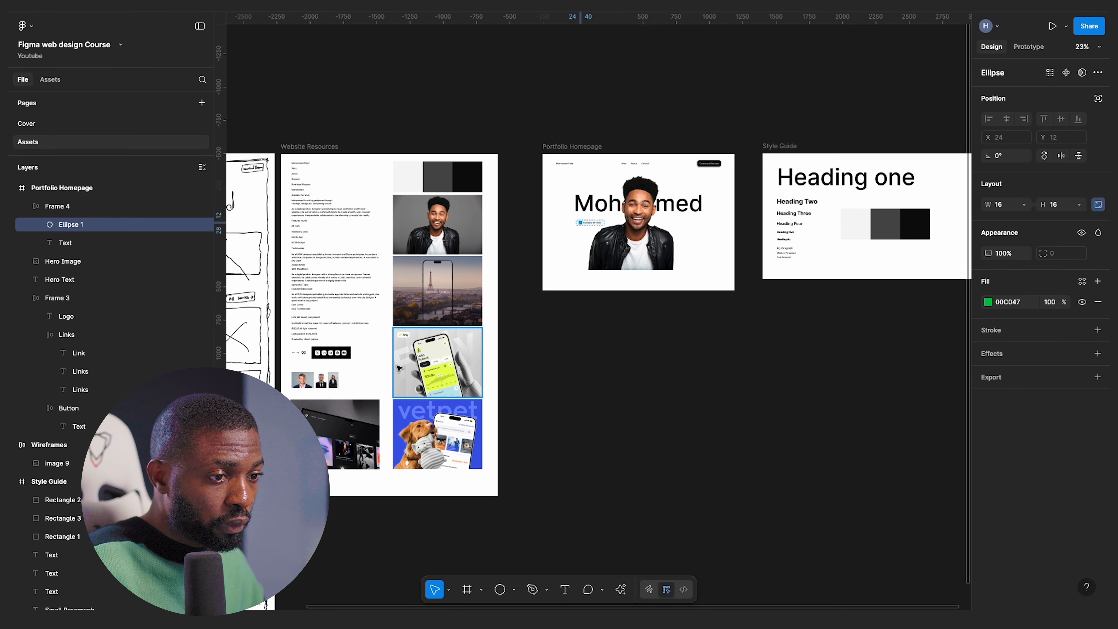
{"action": "scroll", "coordinate": [458, 325], "scroll_direction": "left", "scroll_amount": 3}
{"action": "scroll", "coordinate": [458, 324], "scroll_direction": "left", "scroll_amount": 1}
{"action": "left_click", "coordinate": [527, 177]}
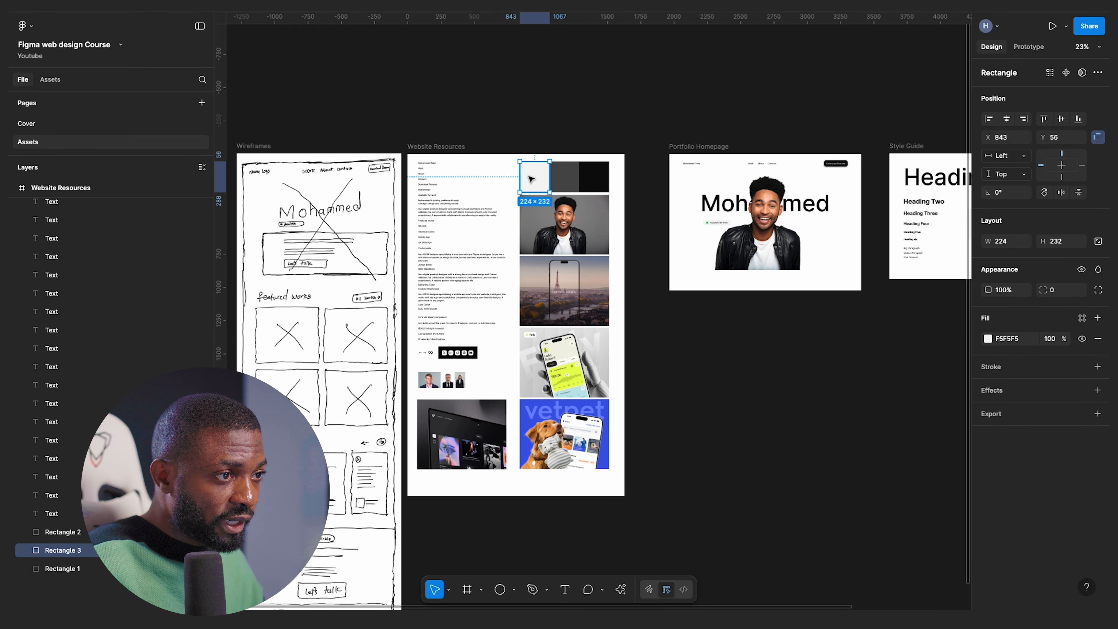
{"action": "left_click_drag", "start_coordinate": [534, 177], "coordinate": [498, 178]}
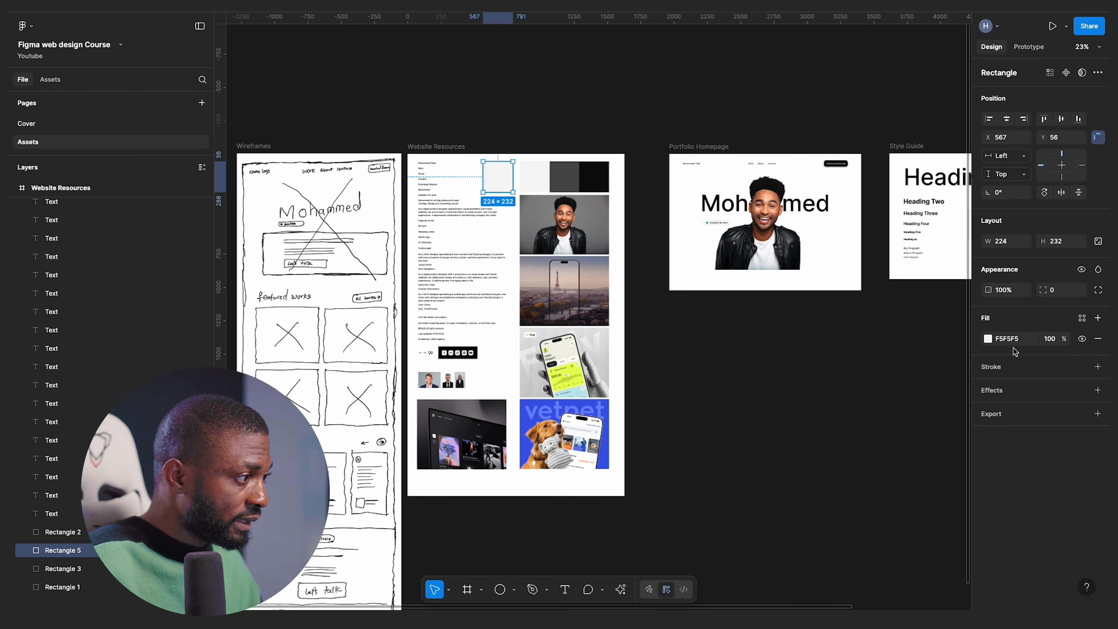
- Fill the copied swatch in the Website Resources frame with the green sampled from the availability badge's circle
{"action": "left_click", "coordinate": [987, 338]}
{"action": "left_click", "coordinate": [848, 508]}
{"action": "scroll", "coordinate": [716, 230], "scroll_direction": "up", "scroll_amount": 10}
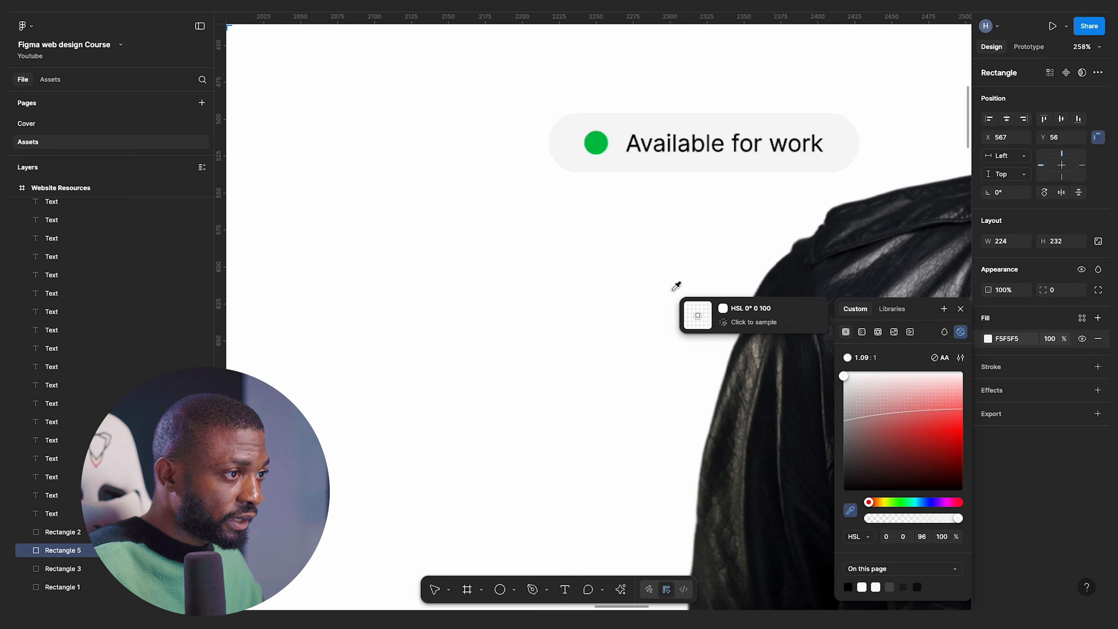
{"action": "left_click", "coordinate": [600, 145]}
{"action": "scroll", "coordinate": [503, 264], "scroll_direction": "down", "scroll_amount": 10}
{"action": "scroll", "coordinate": [359, 239], "scroll_direction": "up", "scroll_amount": 3}
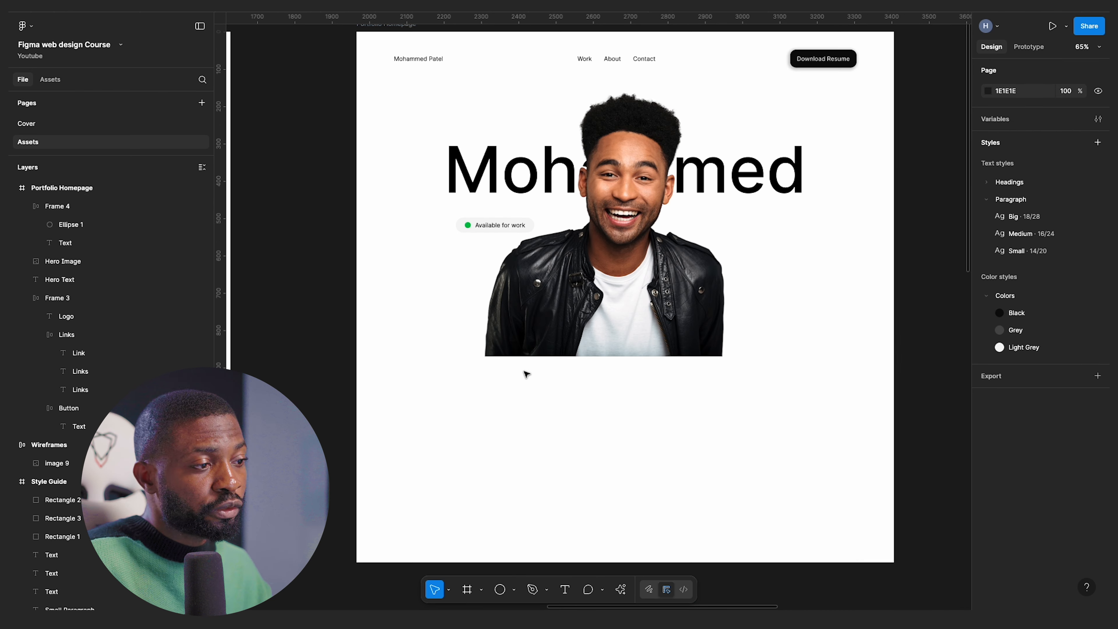
- Copy the intro headline and designer description from Website Resources into the Portfolio Homepage frame and place them below the portrait
{"action": "scroll", "coordinate": [544, 319], "scroll_direction": "down", "scroll_amount": 8}
{"action": "scroll", "coordinate": [544, 319], "scroll_direction": "left", "scroll_amount": 4}
{"action": "scroll", "coordinate": [603, 291], "scroll_direction": "up", "scroll_amount": 10}
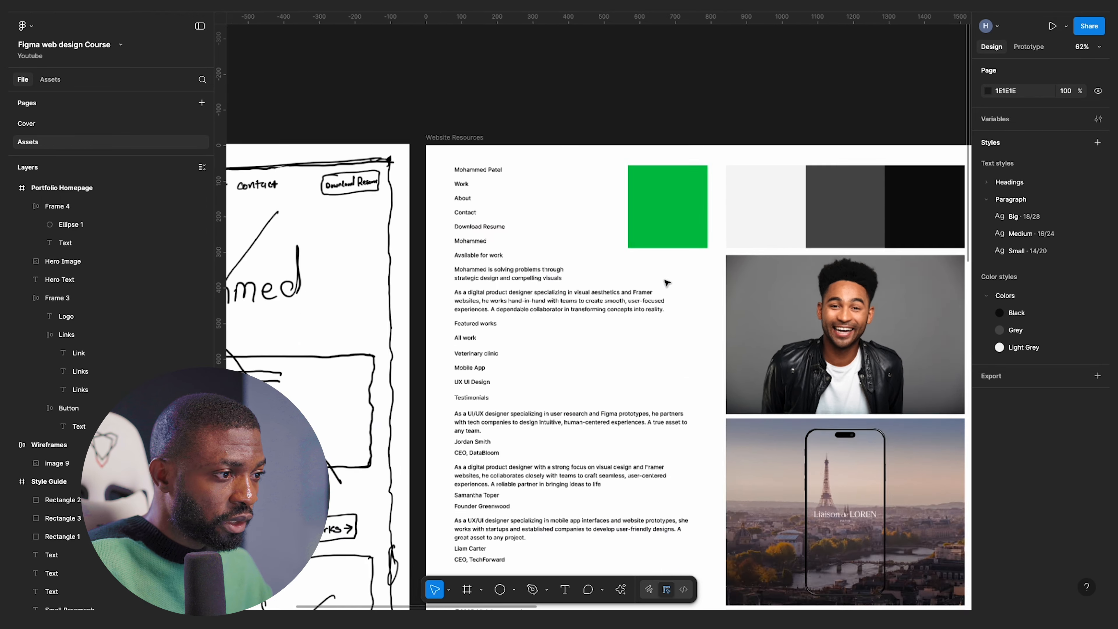
{"action": "left_click", "coordinate": [493, 270]}
{"action": "left_click", "coordinate": [499, 300], "text": "shift"}
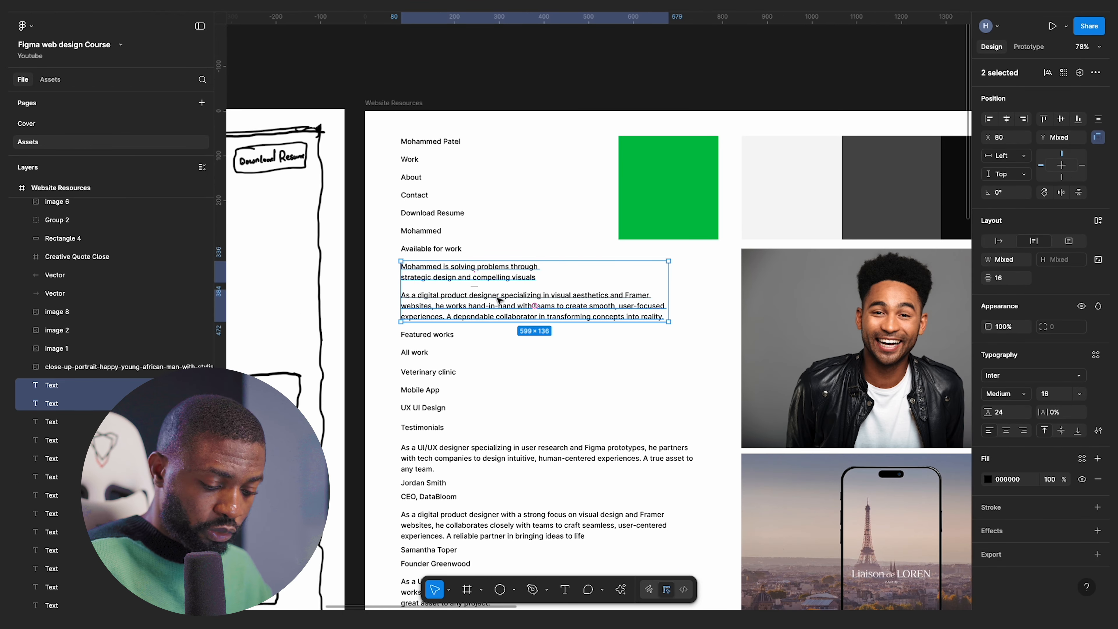
{"action": "scroll", "coordinate": [374, 295], "scroll_direction": "down", "scroll_amount": 6}
{"action": "scroll", "coordinate": [684, 292], "scroll_direction": "up", "scroll_amount": 5}
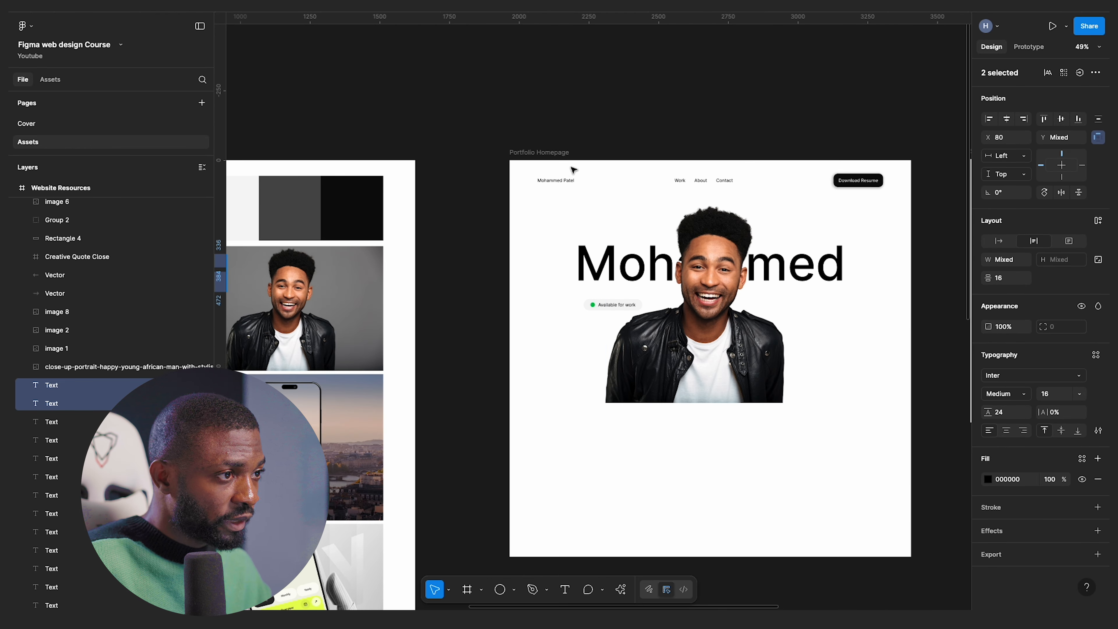
{"action": "left_click", "coordinate": [558, 154]}
{"action": "key", "text": "ctrl+v"}
{"action": "left_click_drag", "start_coordinate": [555, 289], "coordinate": [619, 423]}
{"action": "left_click", "coordinate": [773, 492]}
{"action": "left_click", "coordinate": [611, 435]}
{"action": "left_click", "coordinate": [640, 458]}
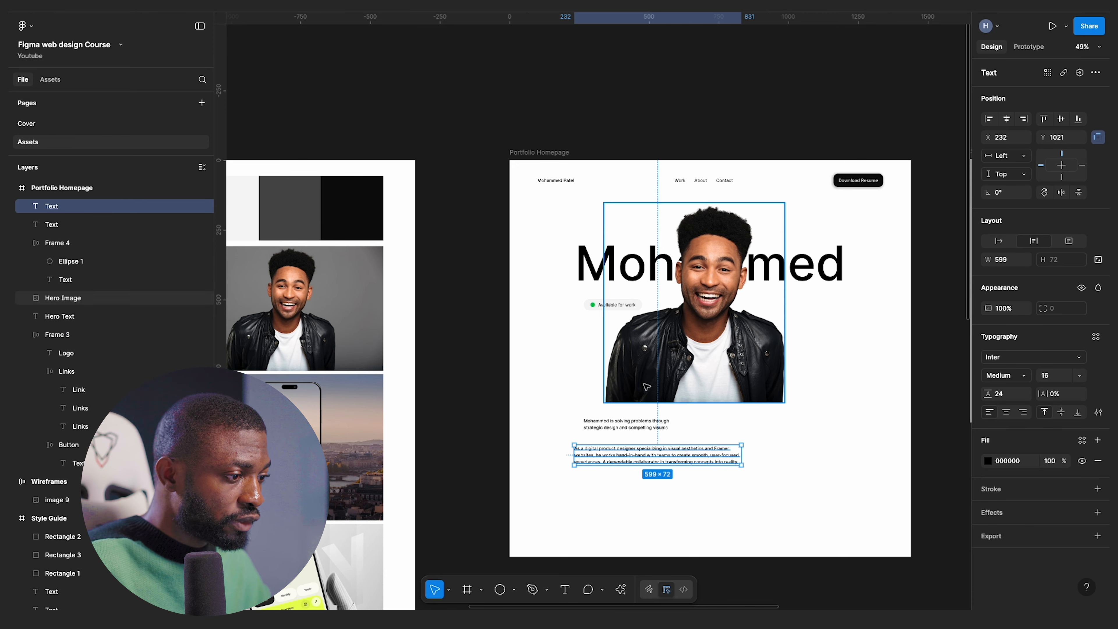
- Rename the green circle layer inside the availability badge as Notification Icon
{"action": "scroll", "coordinate": [720, 478], "scroll_direction": "up", "scroll_amount": 3}
{"action": "left_click", "coordinate": [670, 371]}
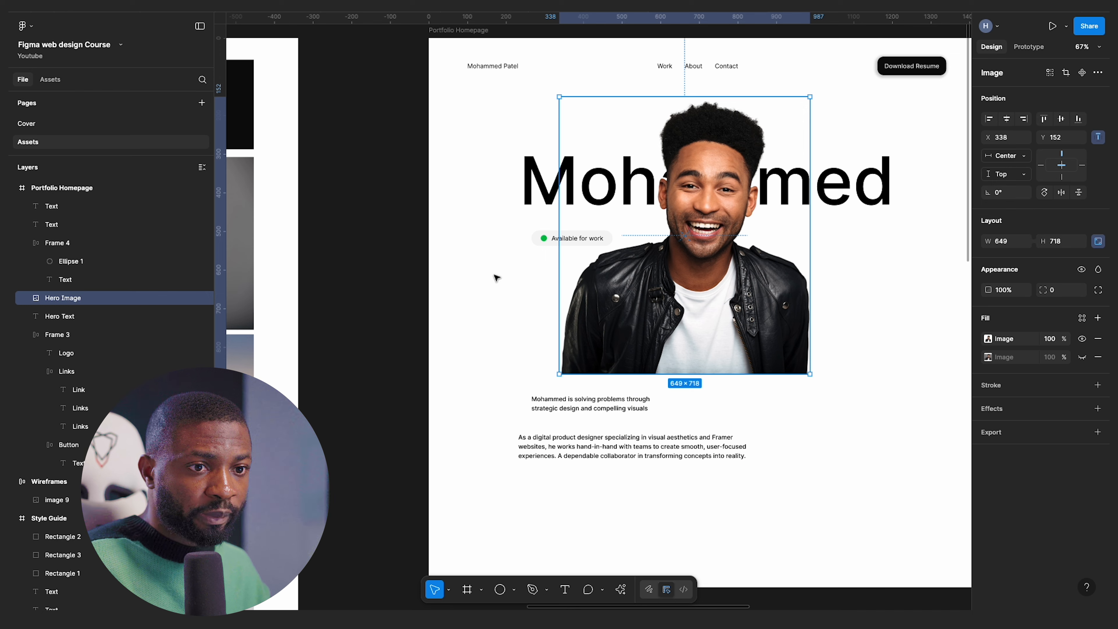
{"action": "scroll", "coordinate": [544, 221], "scroll_direction": "up", "scroll_amount": 5}
{"action": "left_click", "coordinate": [543, 255], "text": "super"}
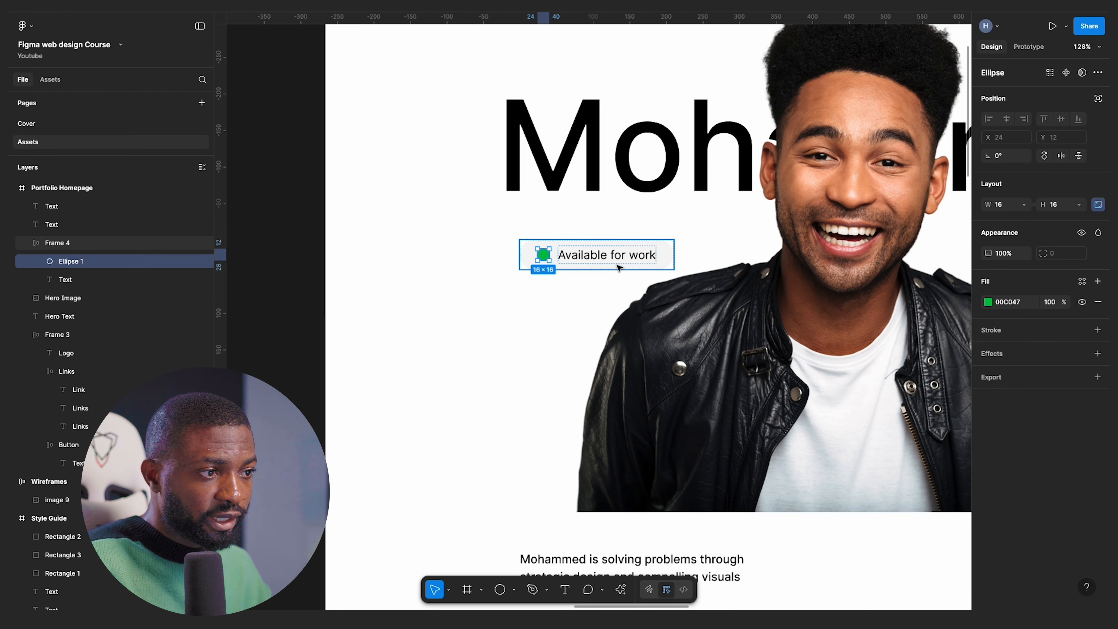
{"action": "double_click", "coordinate": [66, 261]}
{"action": "type", "text": "N"}
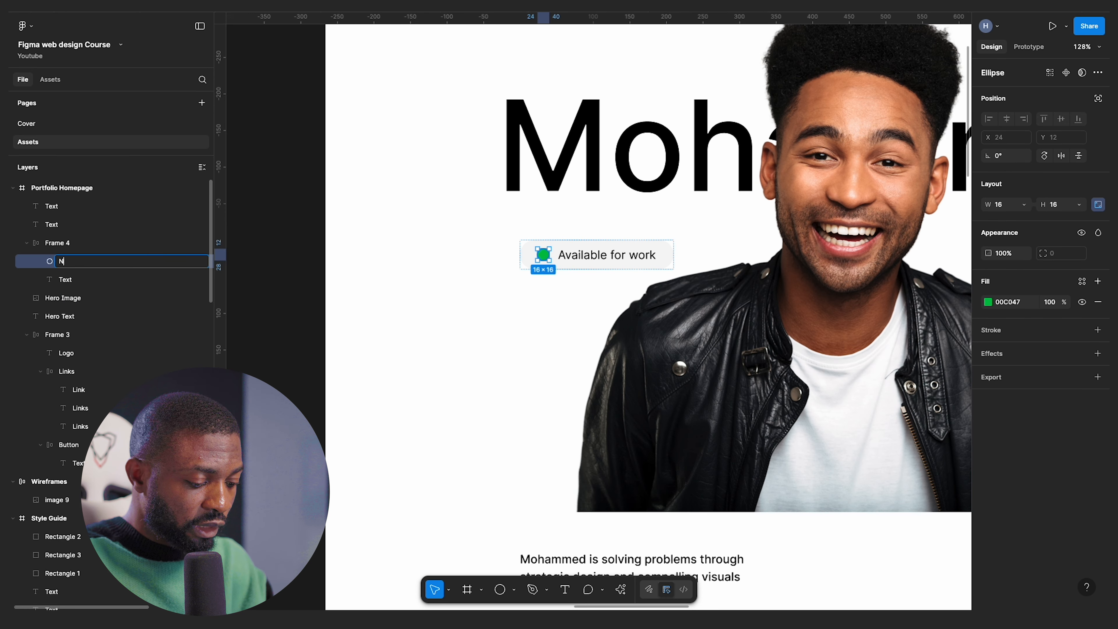
{"action": "type", "text": "otification Icon"}
{"action": "key", "text": "Return"}
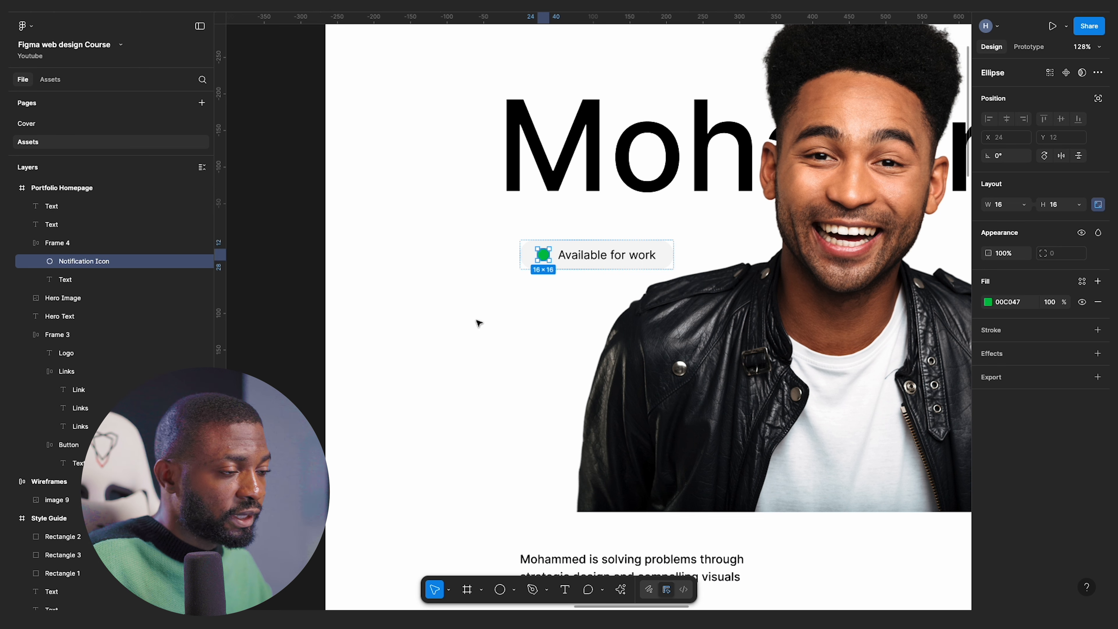
- Rename the frame holding the green circle and "Available for work" text as Availability Badge
{"action": "left_click", "coordinate": [598, 273]}
{"action": "left_click", "coordinate": [588, 255]}
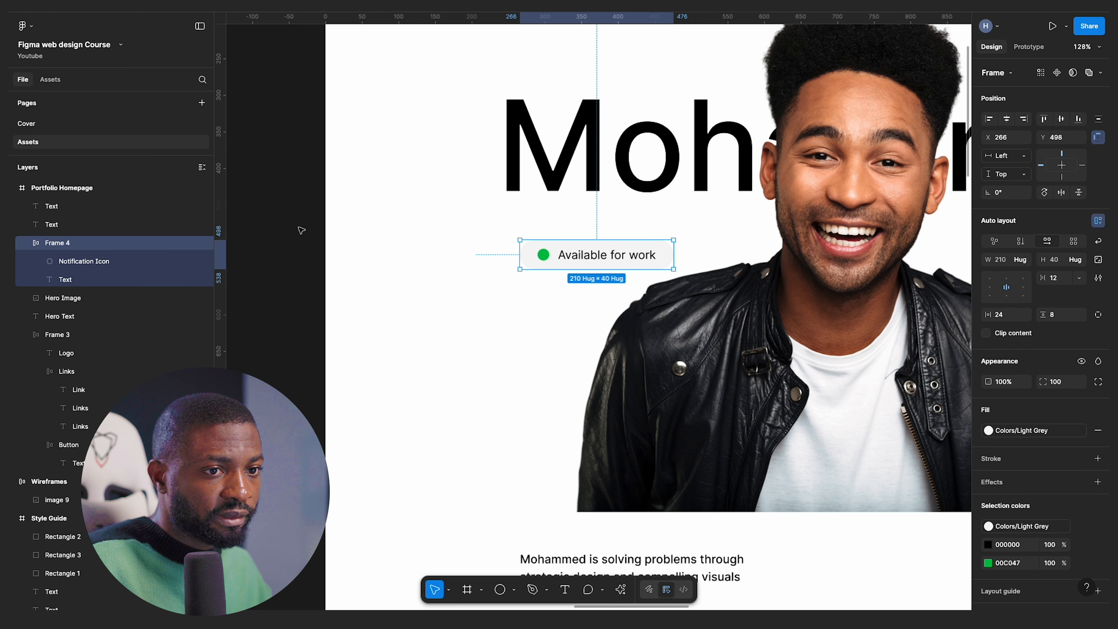
{"action": "double_click", "coordinate": [93, 242]}
{"action": "type", "text": "Availability Badge"}
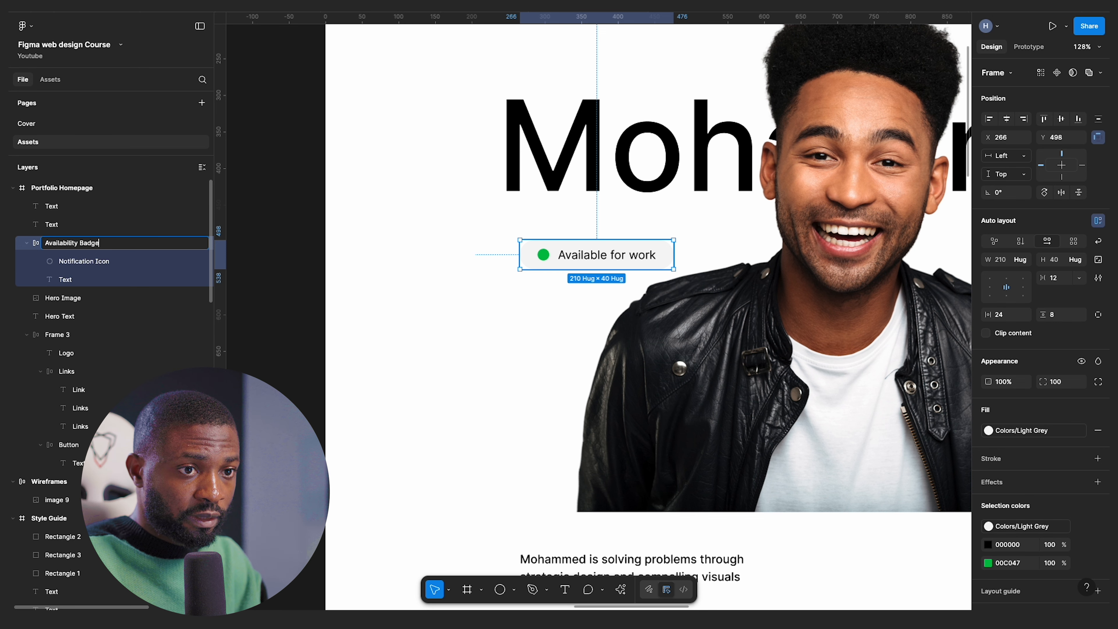
{"action": "key", "text": "Return"}
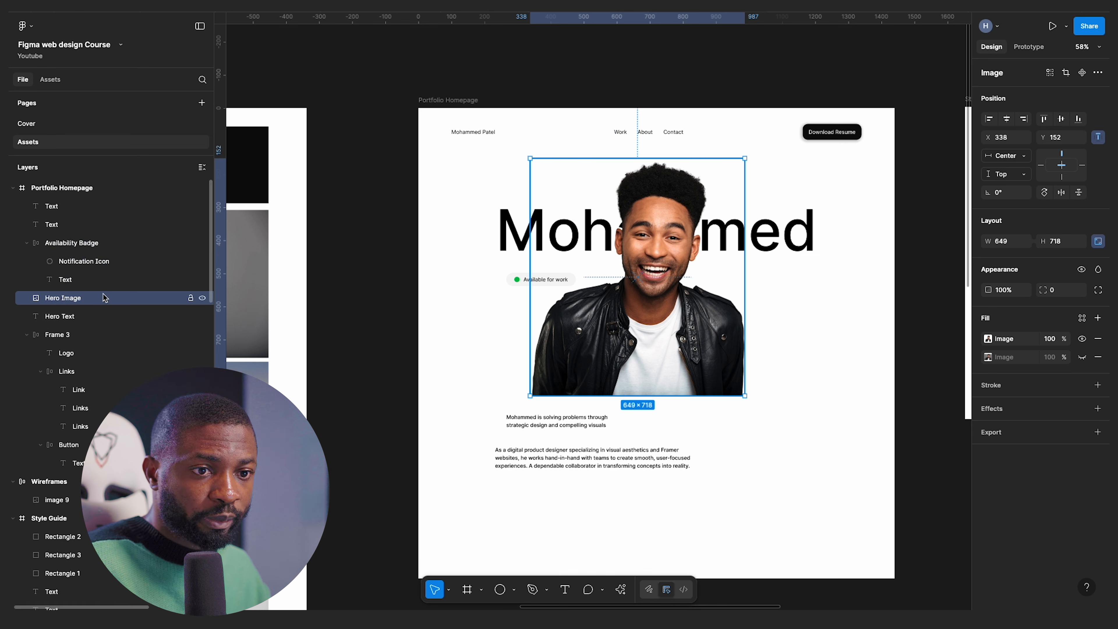
- Rename the pasted headline layer as Hero Text and the description layer as Hero Sub Text
{"action": "left_click", "coordinate": [64, 224]}
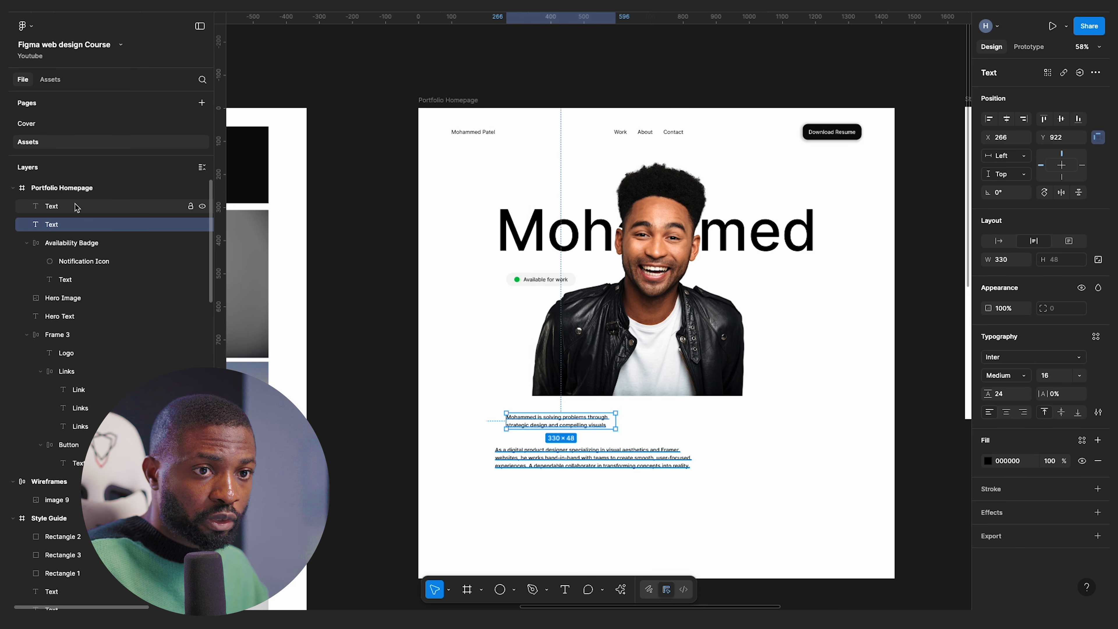
{"action": "double_click", "coordinate": [63, 224]}
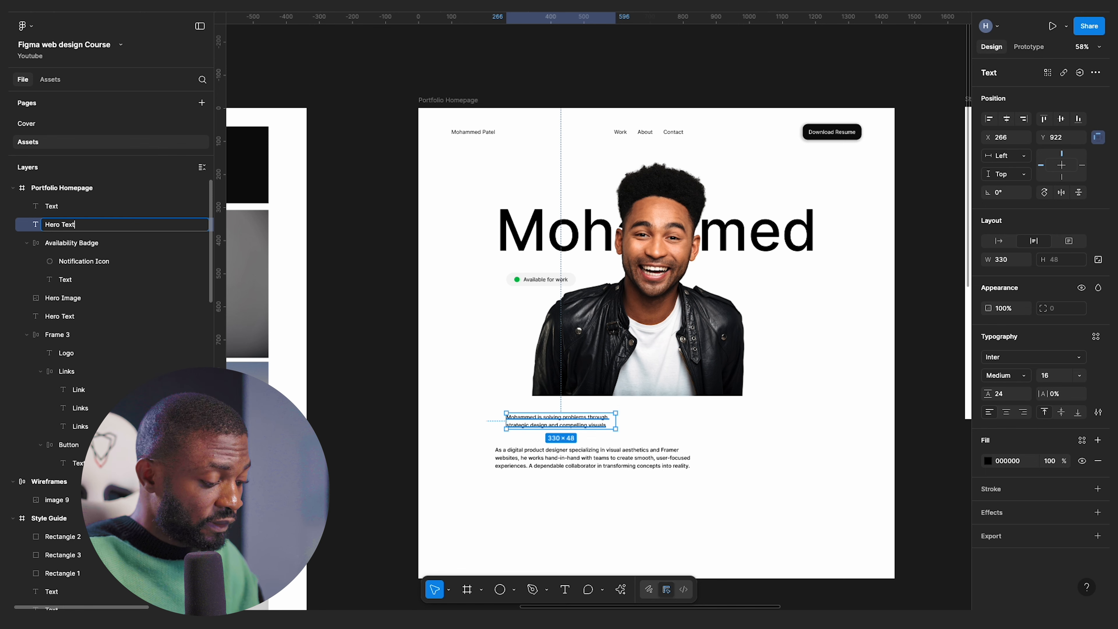
{"action": "key", "text": "Return"}
{"action": "left_click", "coordinate": [550, 465]}
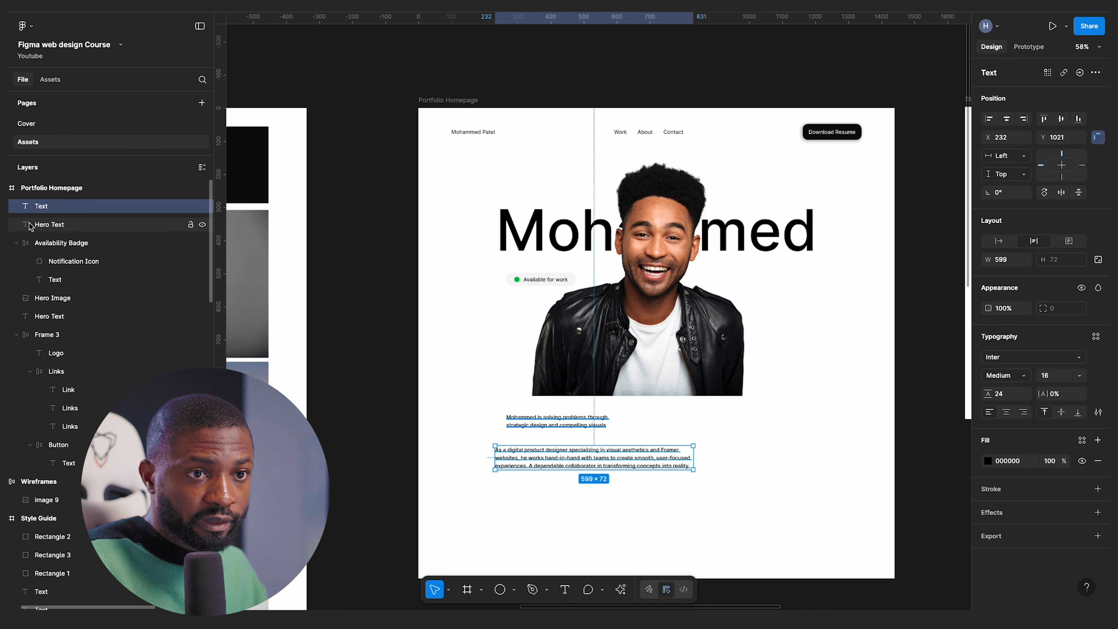
{"action": "double_click", "coordinate": [48, 208]}
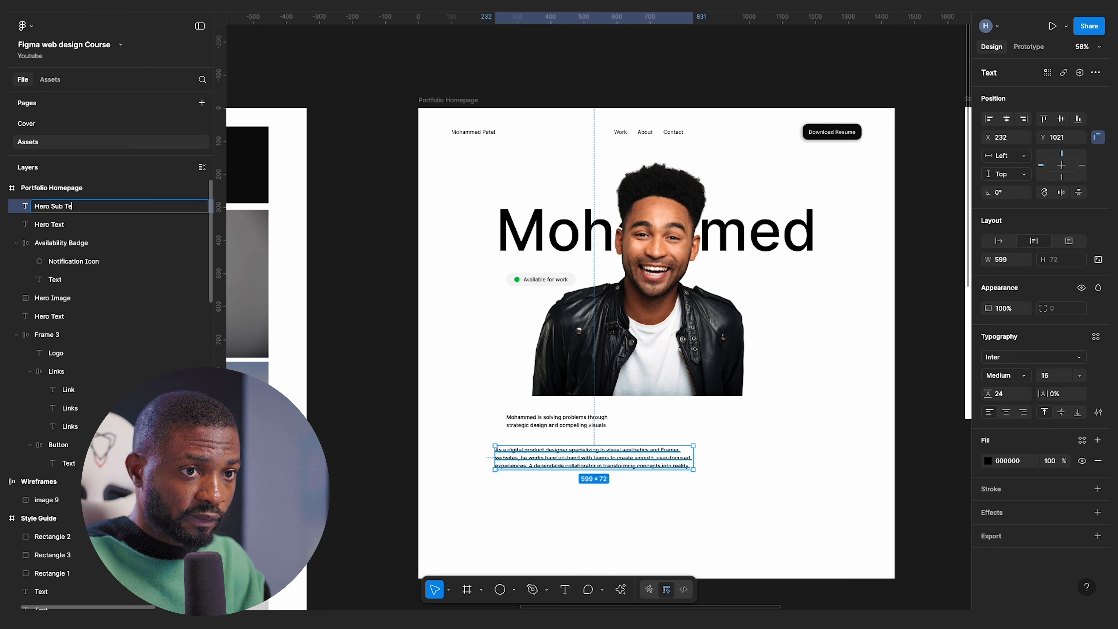
{"action": "key", "text": "Return"}
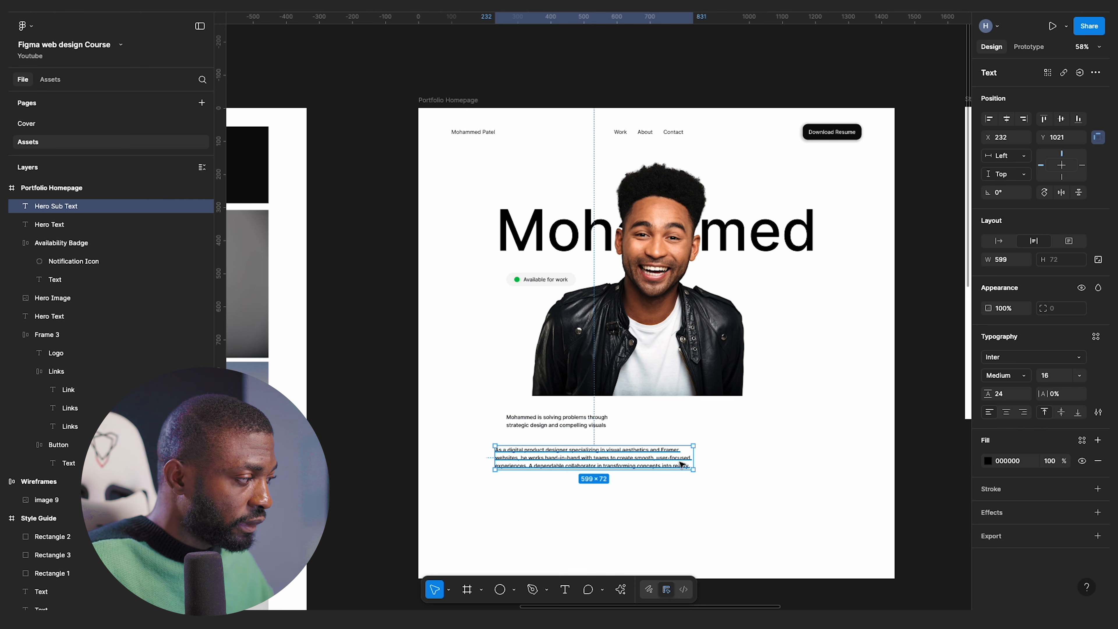
- Wrap the headline and description below the portrait together in an auto layout frame
{"action": "scroll", "coordinate": [590, 430], "scroll_direction": "up", "scroll_amount": 2}
{"action": "left_click", "coordinate": [570, 421]}
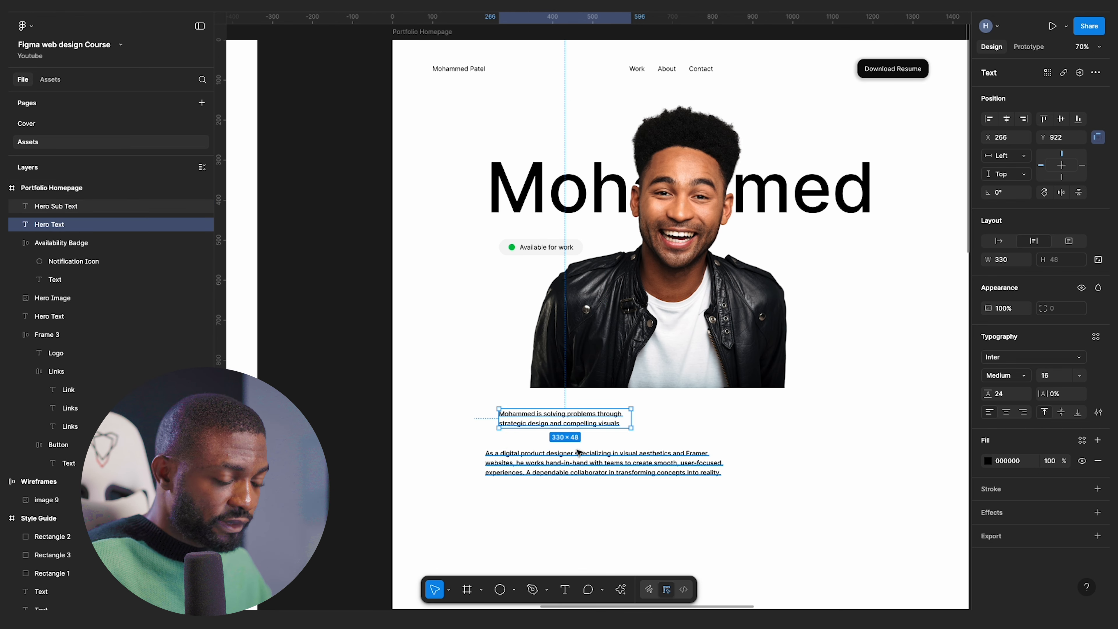
{"action": "left_click", "coordinate": [570, 469], "text": "shift"}
{"action": "key", "text": "shift+a"}
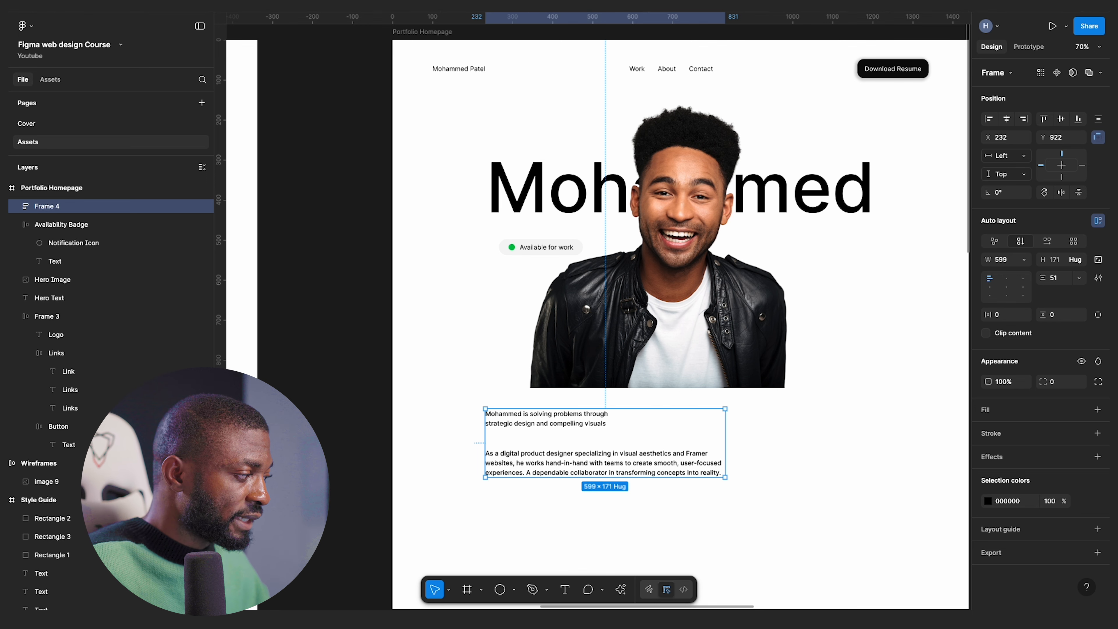
- Apply the Heading Three text style to the headline below the portrait and widen it to about 594
{"action": "left_click", "coordinate": [575, 414]}
{"action": "left_click", "coordinate": [1095, 299]}
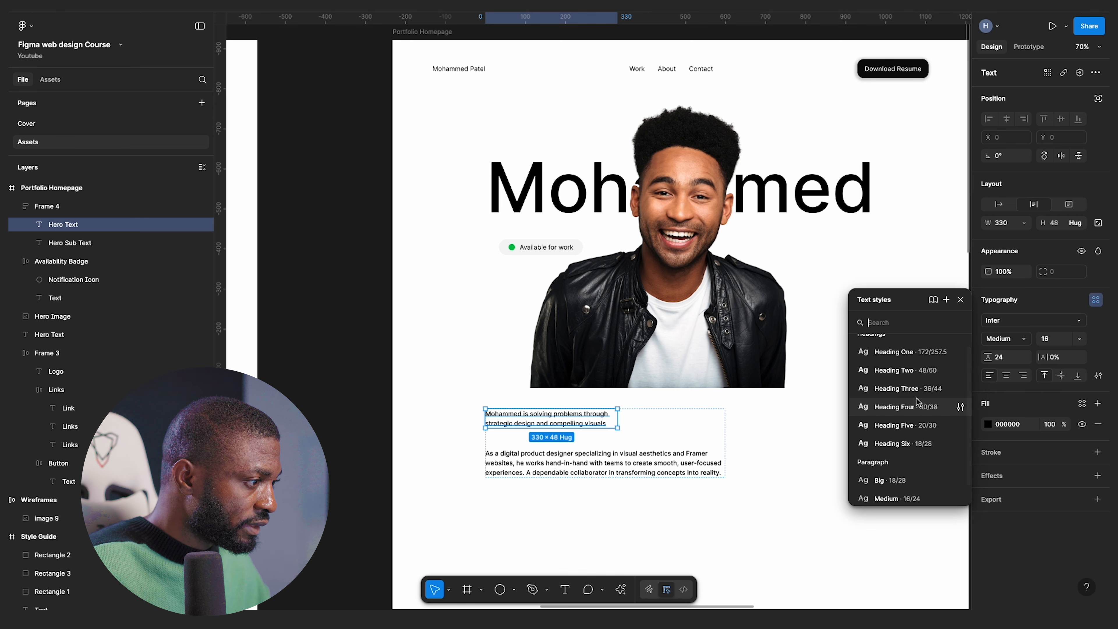
{"action": "left_click", "coordinate": [915, 388]}
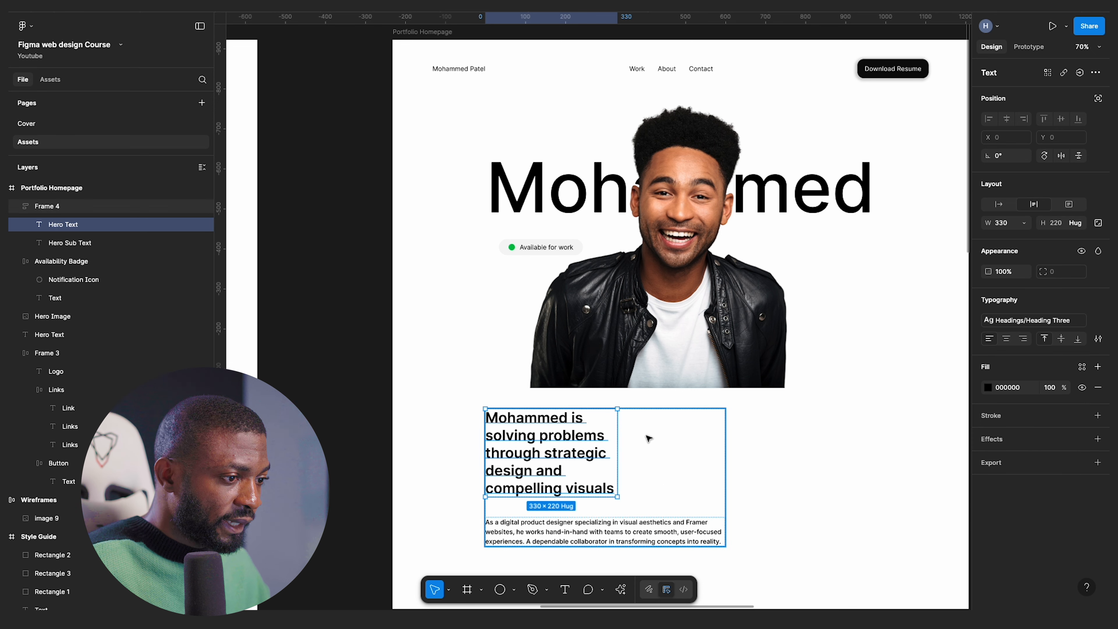
{"action": "left_click_drag", "start_coordinate": [639, 445], "coordinate": [725, 447]}
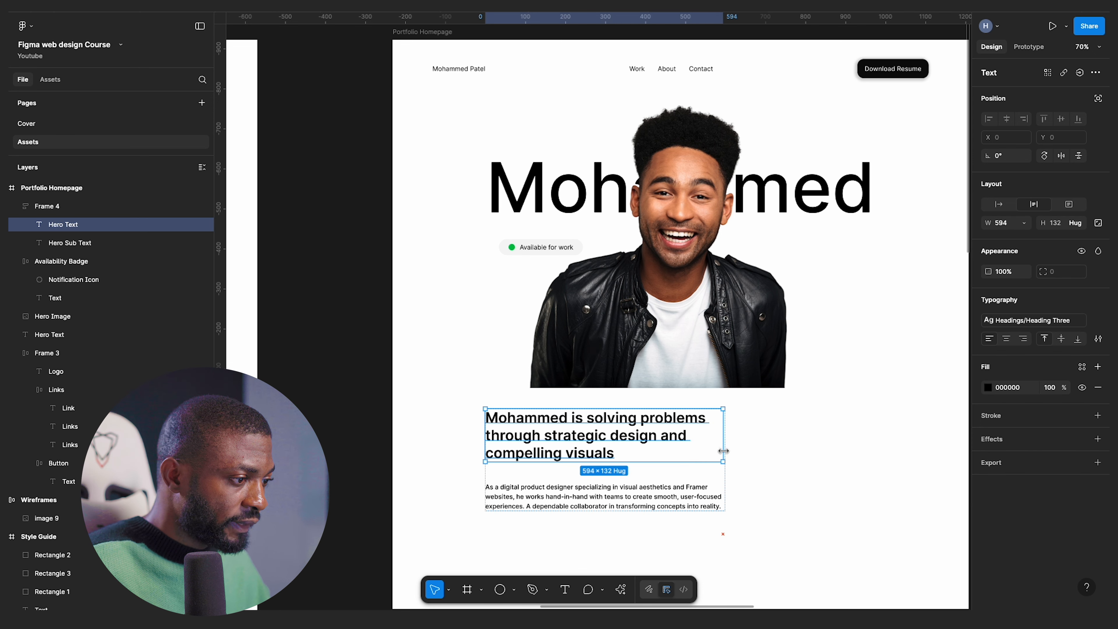
- Apply the Big 18/28 paragraph text style to the description below the headline
{"action": "left_click", "coordinate": [628, 496]}
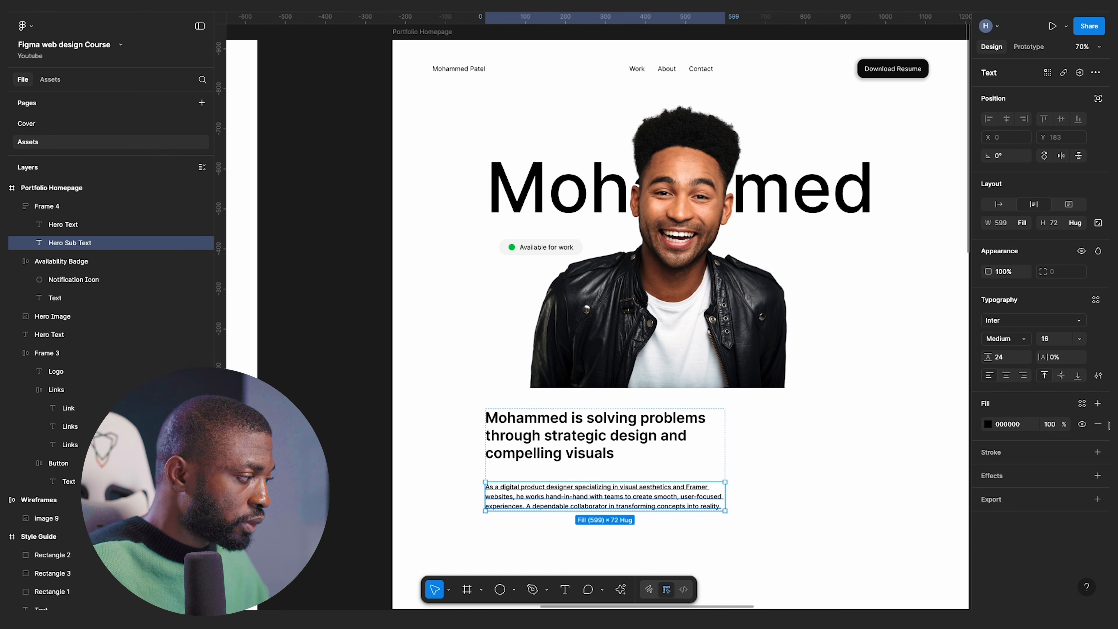
{"action": "left_click", "coordinate": [1095, 299]}
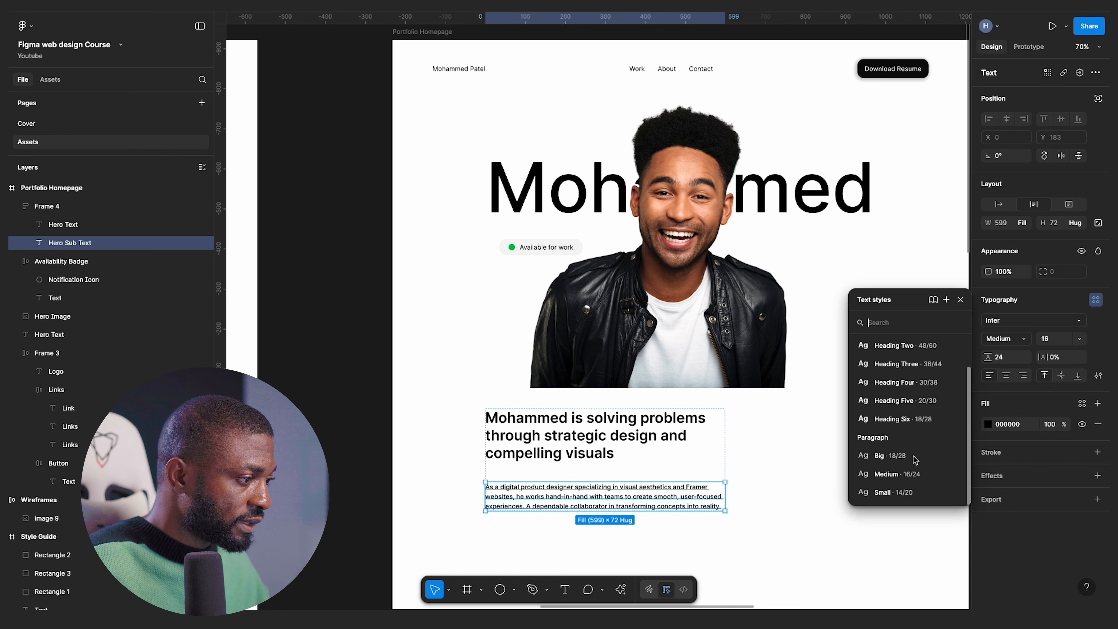
{"action": "left_click", "coordinate": [891, 459]}
- Move the headline and description frame to about X 344, Y 906 under the portrait and widen it to about 704
{"action": "scroll", "coordinate": [661, 435], "scroll_direction": "down", "scroll_amount": 3}
{"action": "left_click", "coordinate": [649, 467]}
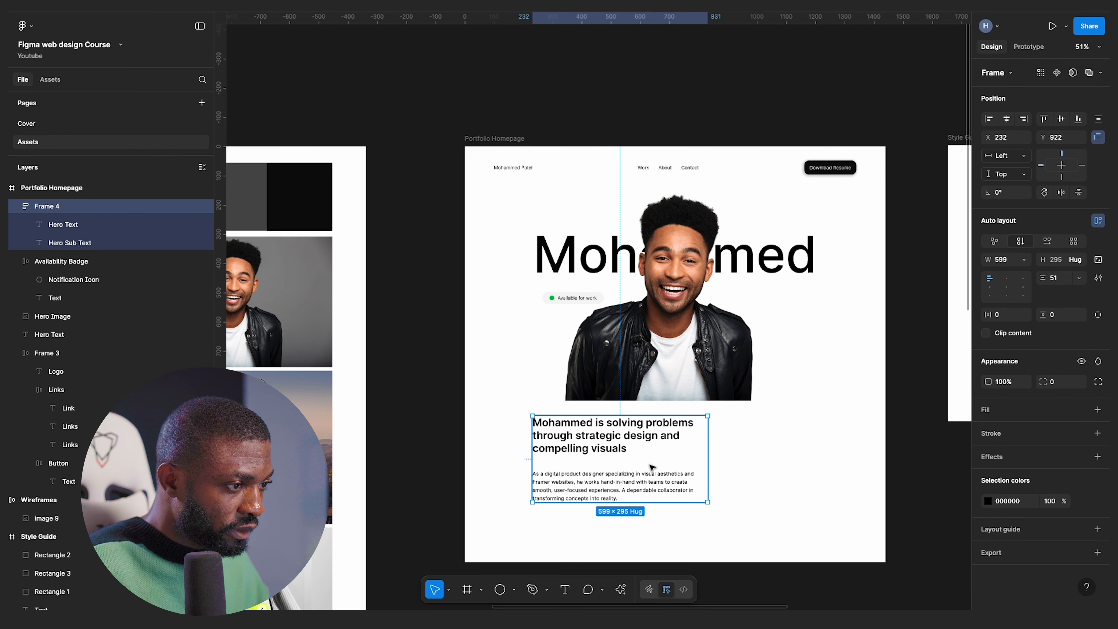
{"action": "left_click_drag", "start_coordinate": [662, 462], "coordinate": [685, 459]}
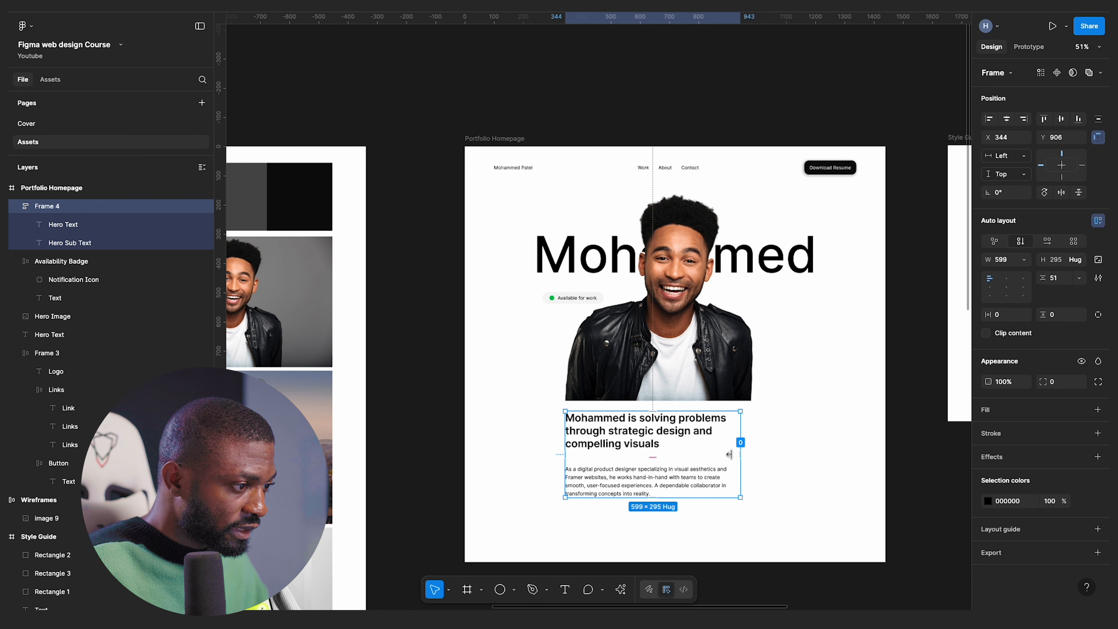
{"action": "left_click_drag", "start_coordinate": [740, 436], "coordinate": [772, 438]}
{"action": "left_click", "coordinate": [813, 447]}
- Set the gap between the headline and description in their auto layout frame to 8
{"action": "scroll", "coordinate": [789, 465], "scroll_direction": "up", "scroll_amount": 2}
{"action": "left_click", "coordinate": [668, 426]}
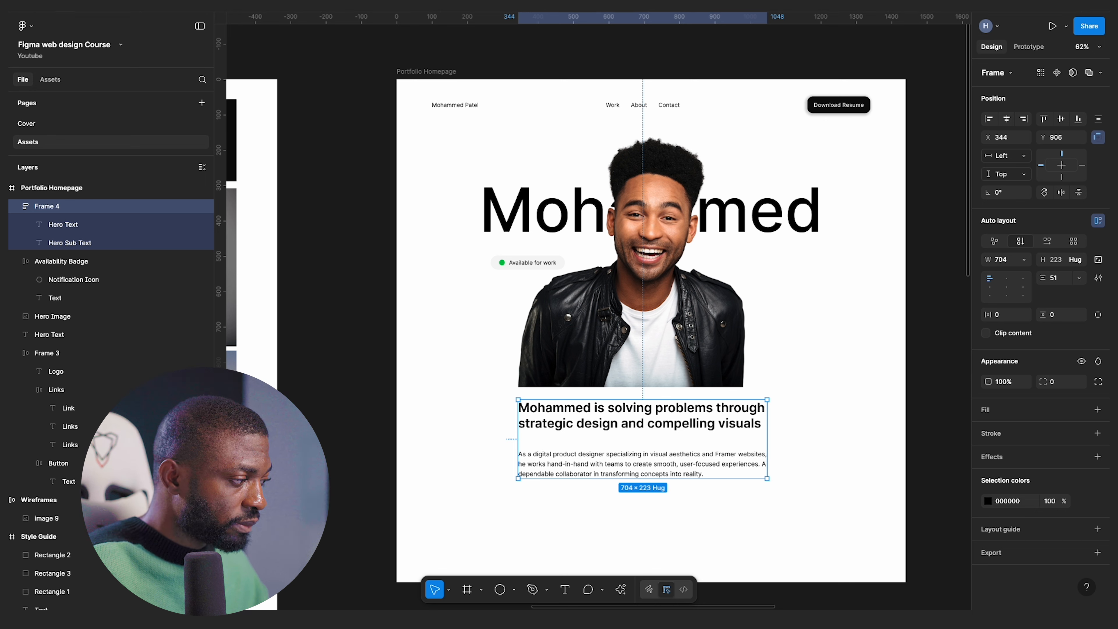
{"action": "left_click", "coordinate": [1062, 280]}
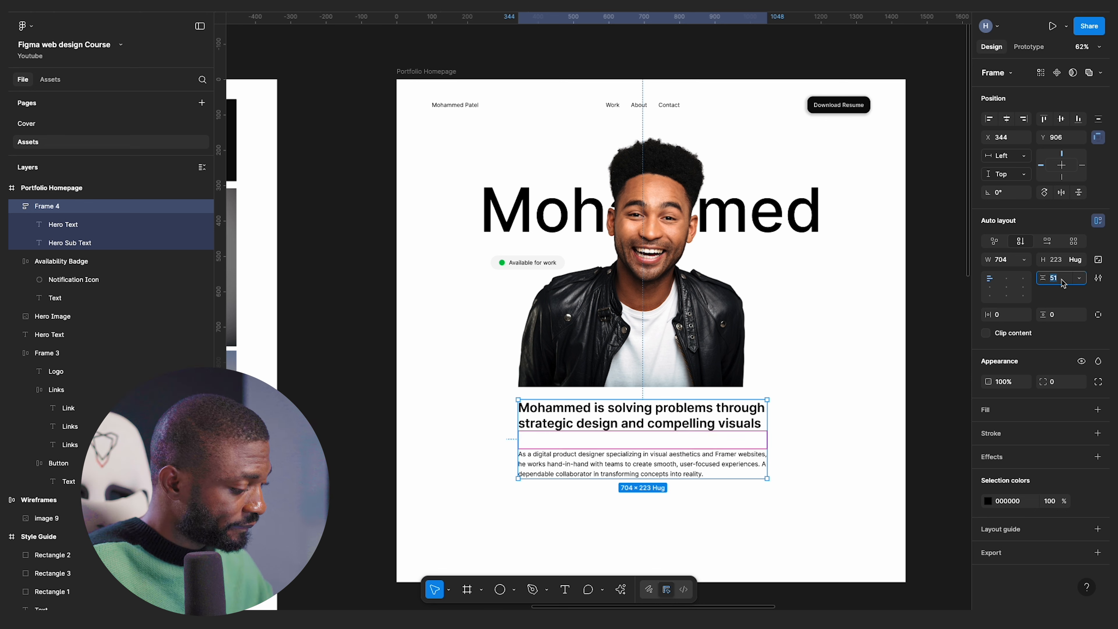
{"action": "type", "text": "8"}
{"action": "key", "text": "Return"}
{"action": "left_click", "coordinate": [551, 495]}
- Paste a copy of the navigation's Download Resume button into the Portfolio Homepage frame and place it below the description
{"action": "scroll", "coordinate": [551, 495], "scroll_direction": "up", "scroll_amount": 1}
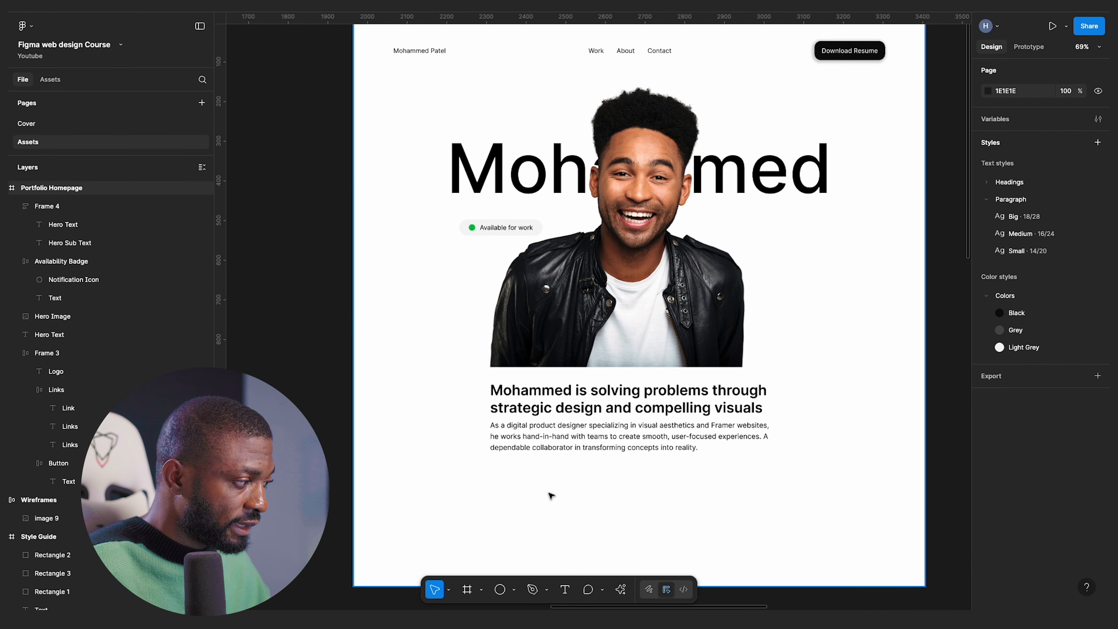
{"action": "scroll", "coordinate": [551, 495], "scroll_direction": "up", "scroll_amount": 1}
{"action": "left_click", "coordinate": [836, 53]}
{"action": "double_click", "coordinate": [836, 53]}
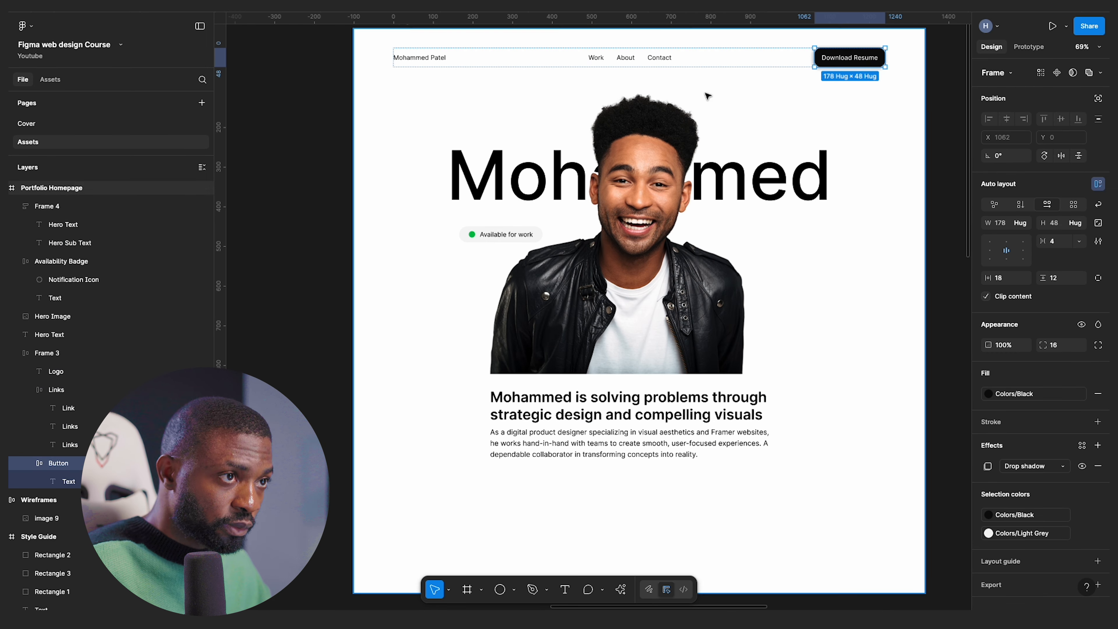
{"action": "scroll", "coordinate": [378, 66], "scroll_direction": "up", "scroll_amount": 2}
{"action": "left_click", "coordinate": [376, 37]}
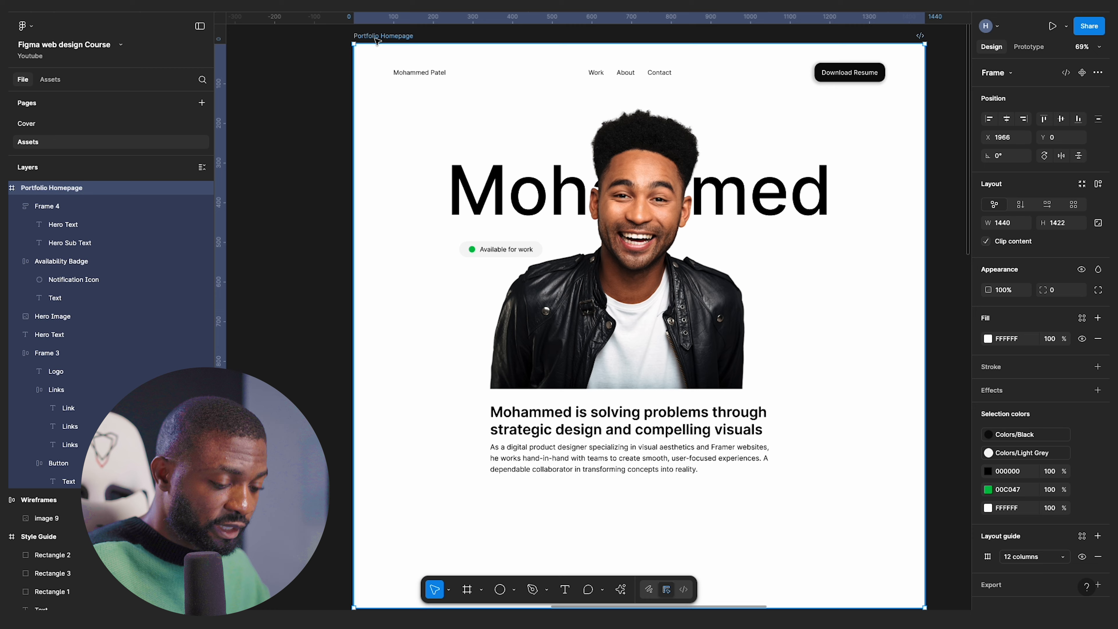
{"action": "key", "text": "ctrl+v"}
{"action": "left_click_drag", "start_coordinate": [854, 76], "coordinate": [528, 501]}
- Change the copied button's label to "Let's Talk"
{"action": "double_click", "coordinate": [526, 499]}
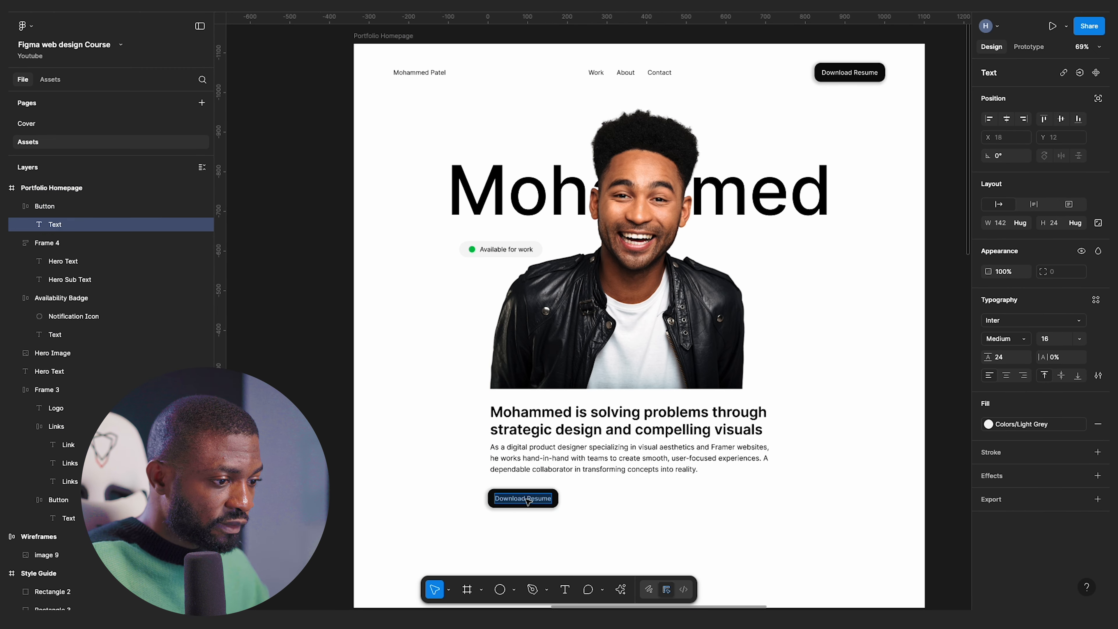
{"action": "key", "text": "ctrl+a"}
{"action": "type", "text": "Let's"}
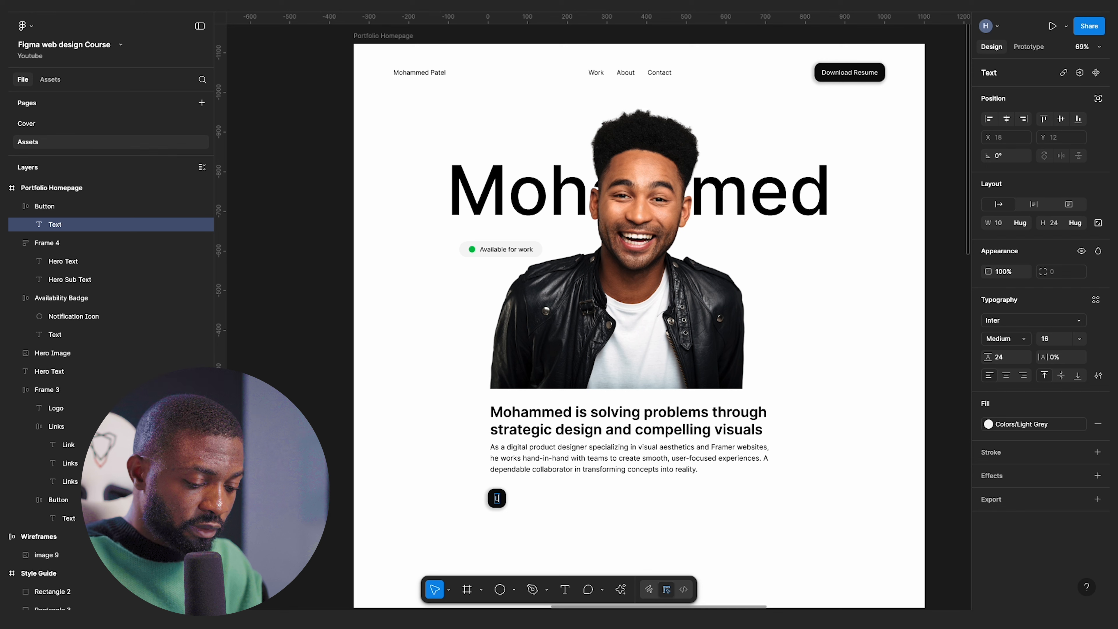
{"action": "type", "text": "alk"}
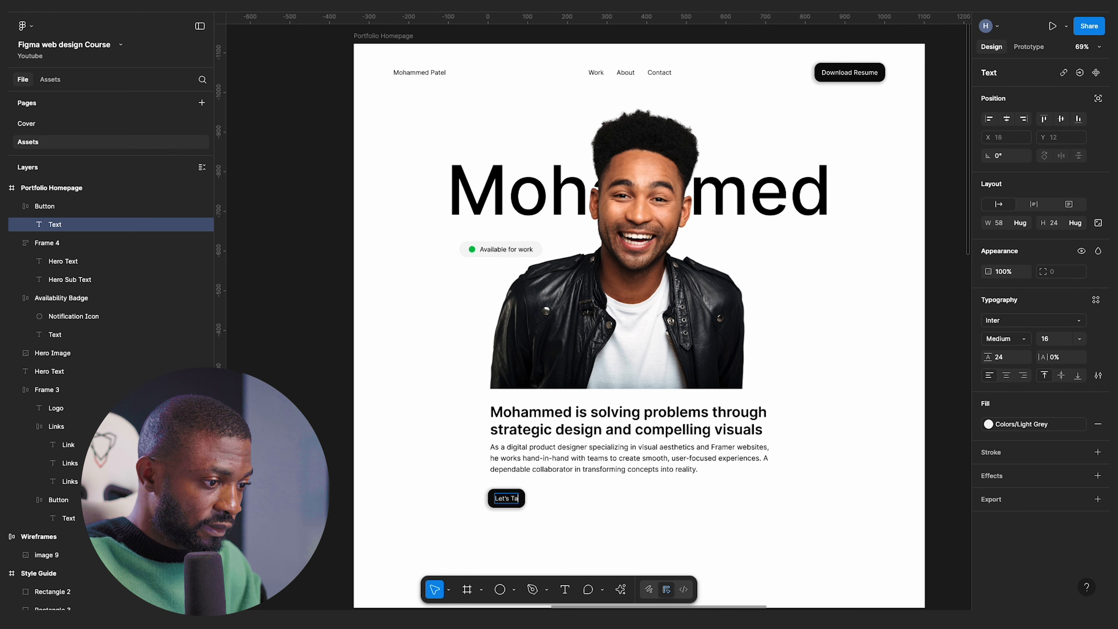
- Widen the "Let's Talk" button below the description to 138
{"action": "scroll", "coordinate": [505, 498], "scroll_direction": "up", "scroll_amount": 2}
{"action": "left_click", "coordinate": [505, 498]}
{"action": "left_click_drag", "start_coordinate": [513, 493], "coordinate": [525, 491]}
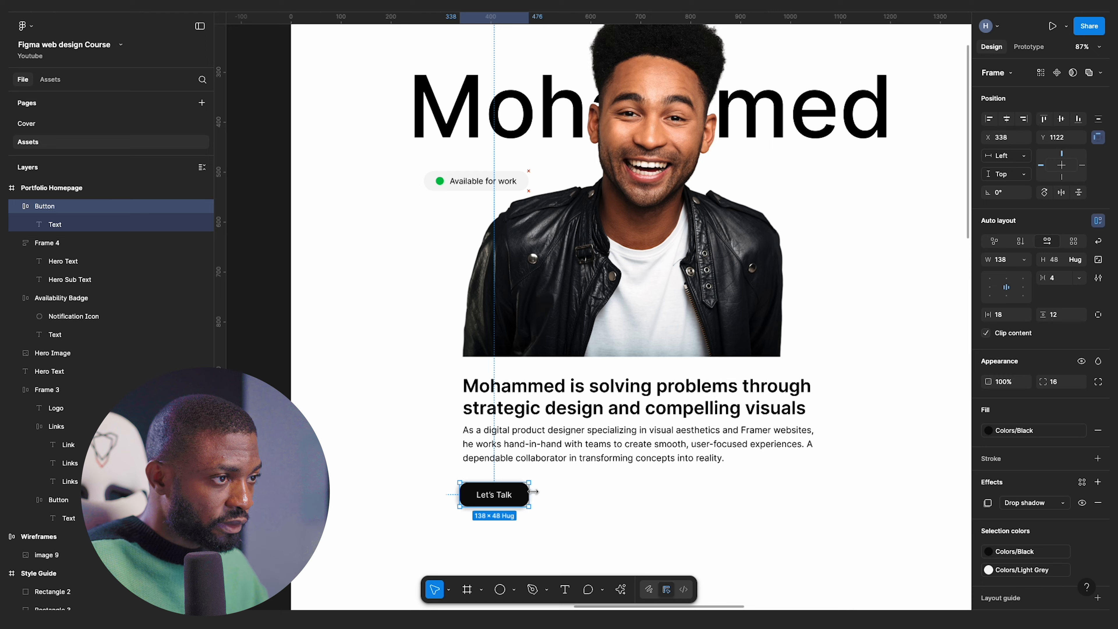
{"action": "left_click", "coordinate": [625, 519]}
- Move the headline and description frame up to Y 895 and set its auto layout alignment to centre
{"action": "scroll", "coordinate": [542, 458], "scroll_direction": "down", "scroll_amount": 3}
{"action": "scroll", "coordinate": [583, 479], "scroll_direction": "up", "scroll_amount": 3}
{"action": "left_click", "coordinate": [567, 415]}
{"action": "mouse_move", "coordinate": [567, 415]}
{"action": "left_mouse_down"}
{"action": "mouse_move", "coordinate": [567, 325]}
{"action": "mouse_move", "coordinate": [576, 415]}
{"action": "left_mouse_up"}
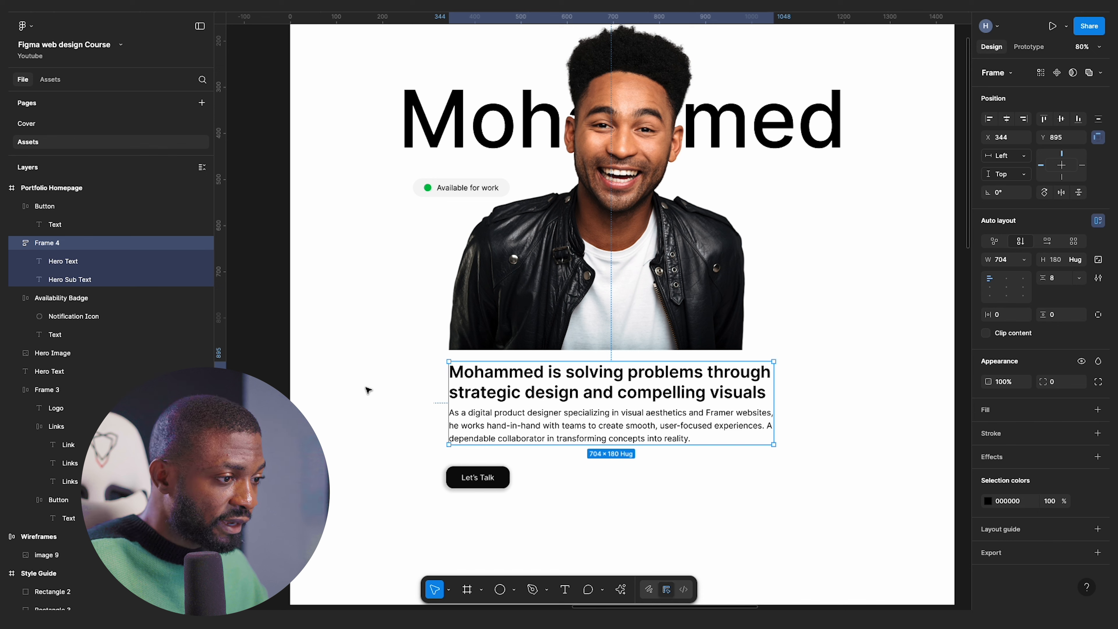
{"action": "left_click", "coordinate": [1007, 287]}
{"action": "left_click_drag", "start_coordinate": [773, 399], "coordinate": [886, 400]}
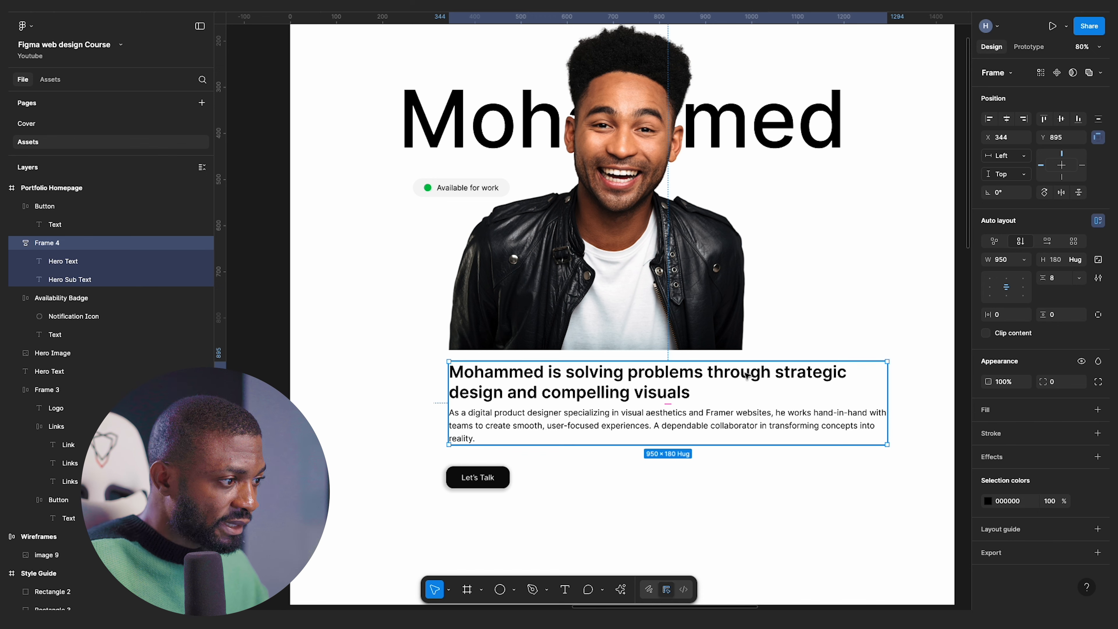
{"action": "key", "text": "ctrl+z"}
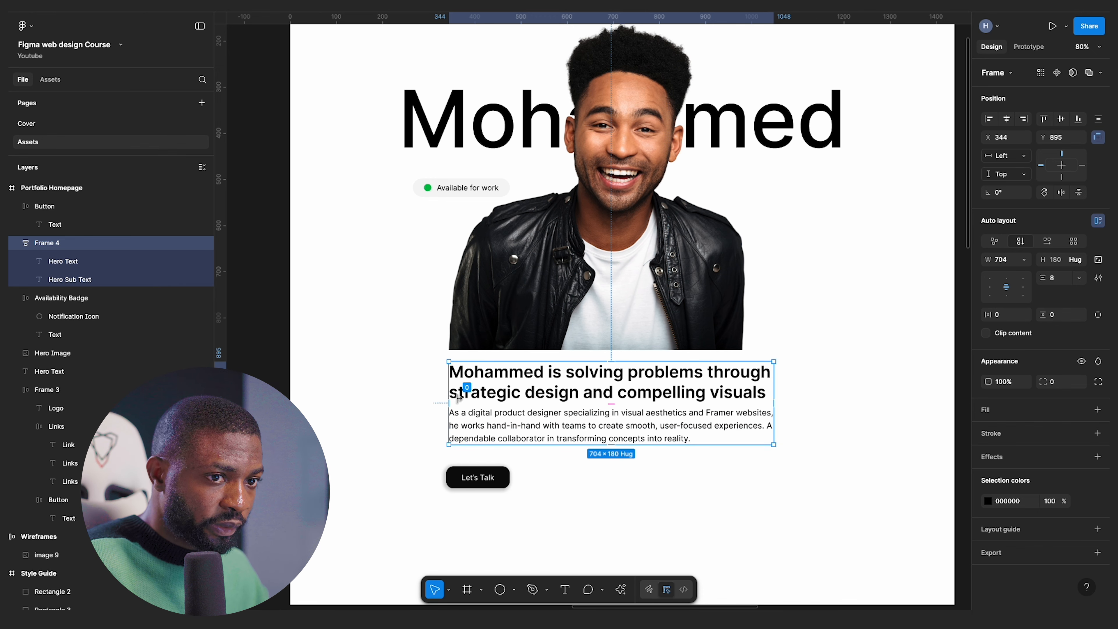
- Rename the frame holding the headline and description as "Hero Text + sub"
{"action": "double_click", "coordinate": [62, 246]}
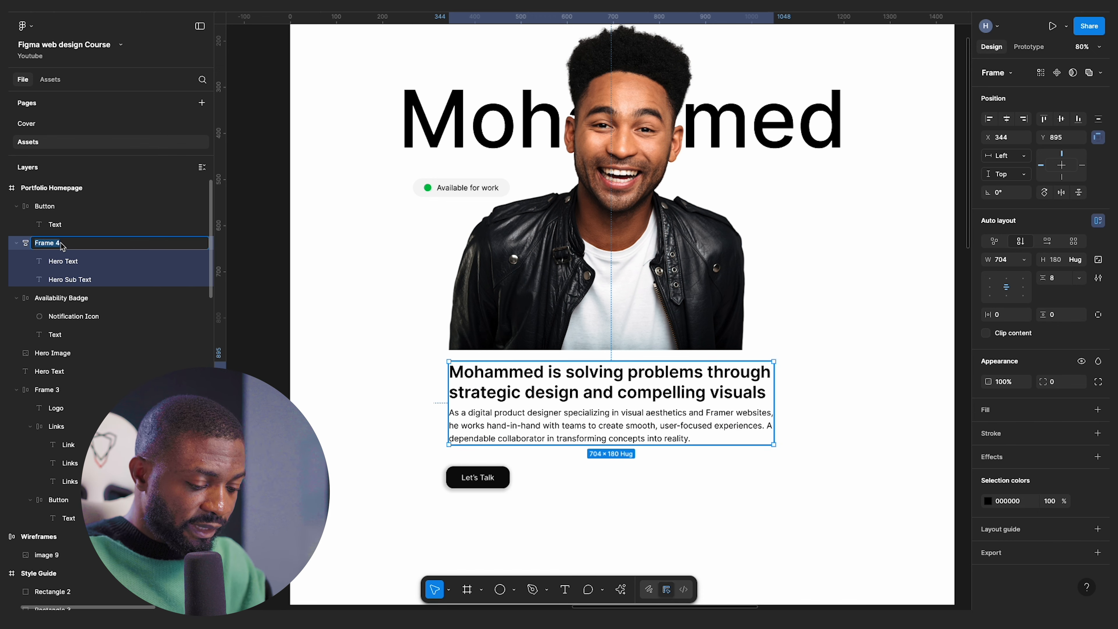
{"action": "type", "text": "Hero Text + sub"}
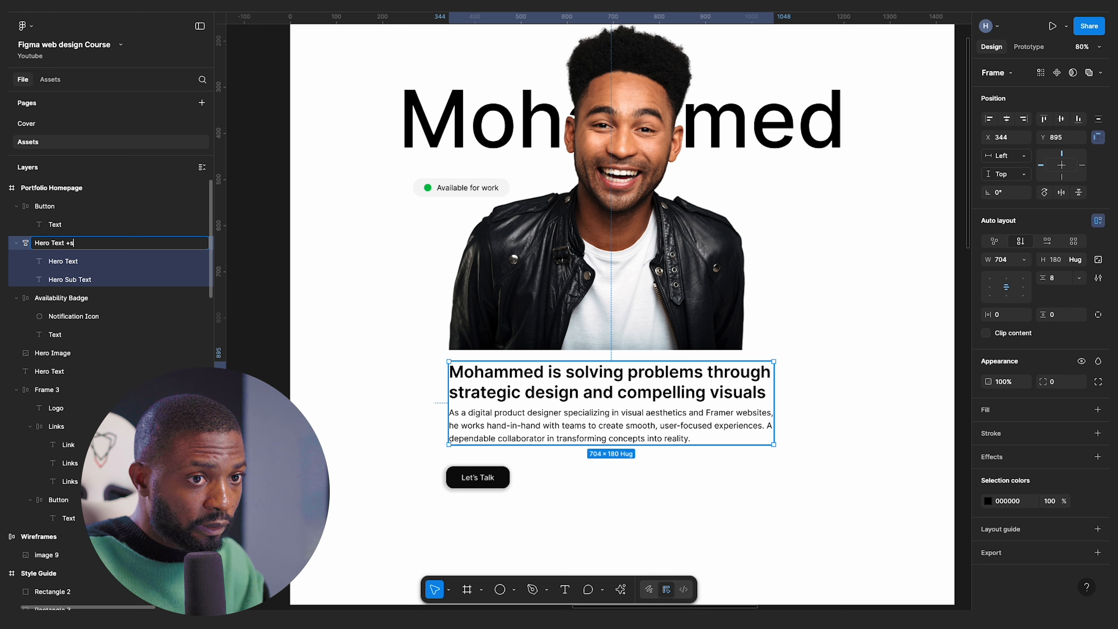
- Name the hero text frame "Hero Text + sub Text" and wrap it in an auto layout frame named "Container"
{"action": "type", "text": " text"}
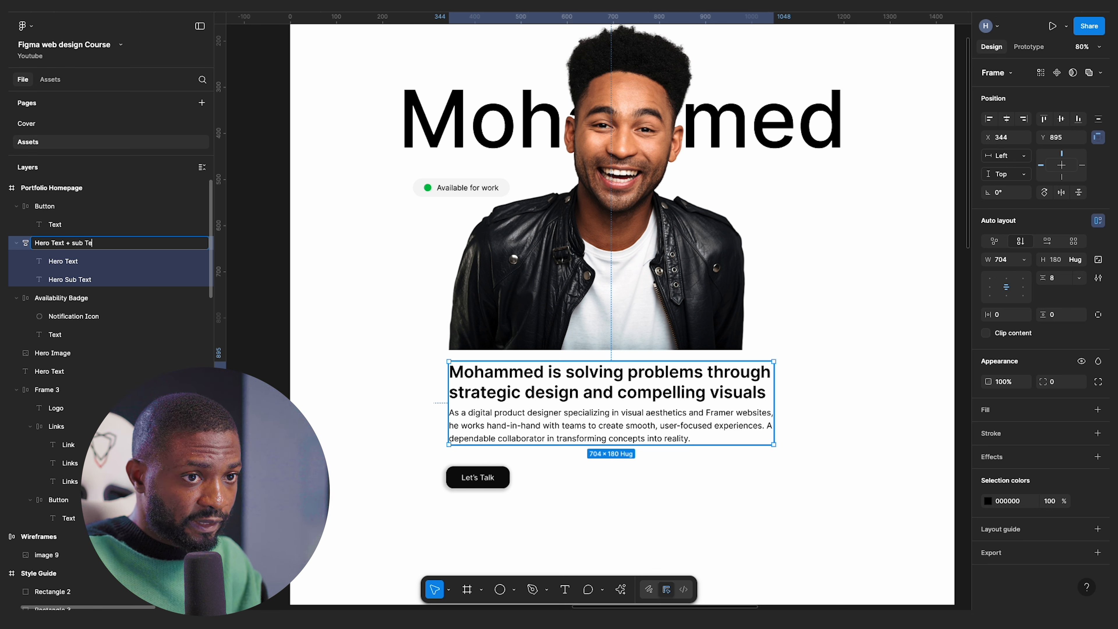
{"action": "key", "text": "Return"}
{"action": "key", "text": "shift+a"}
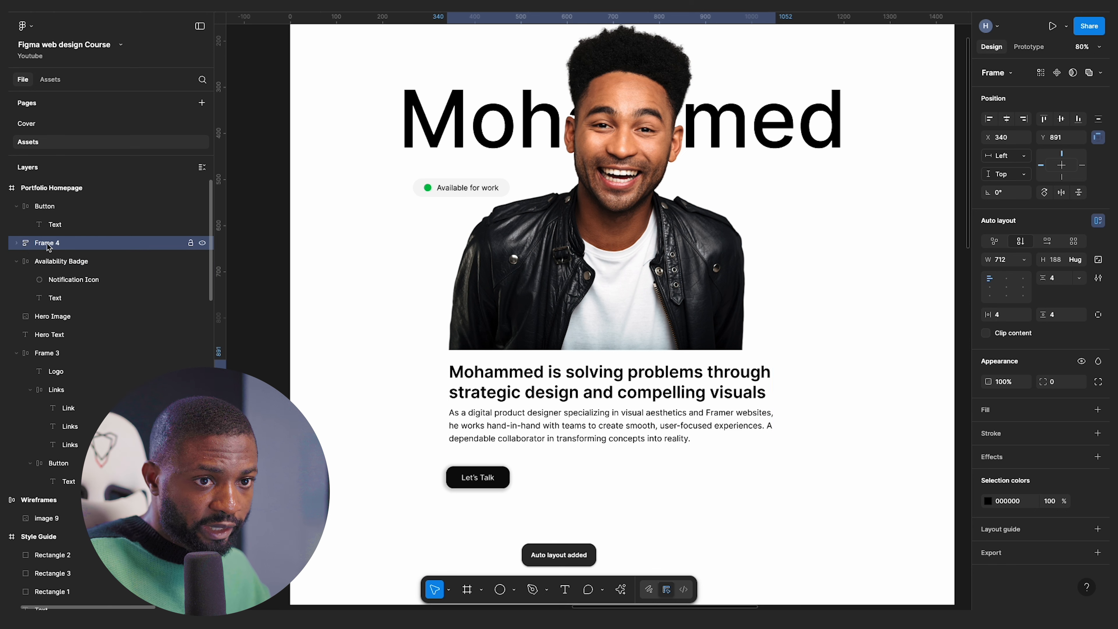
{"action": "left_click", "coordinate": [13, 242]}
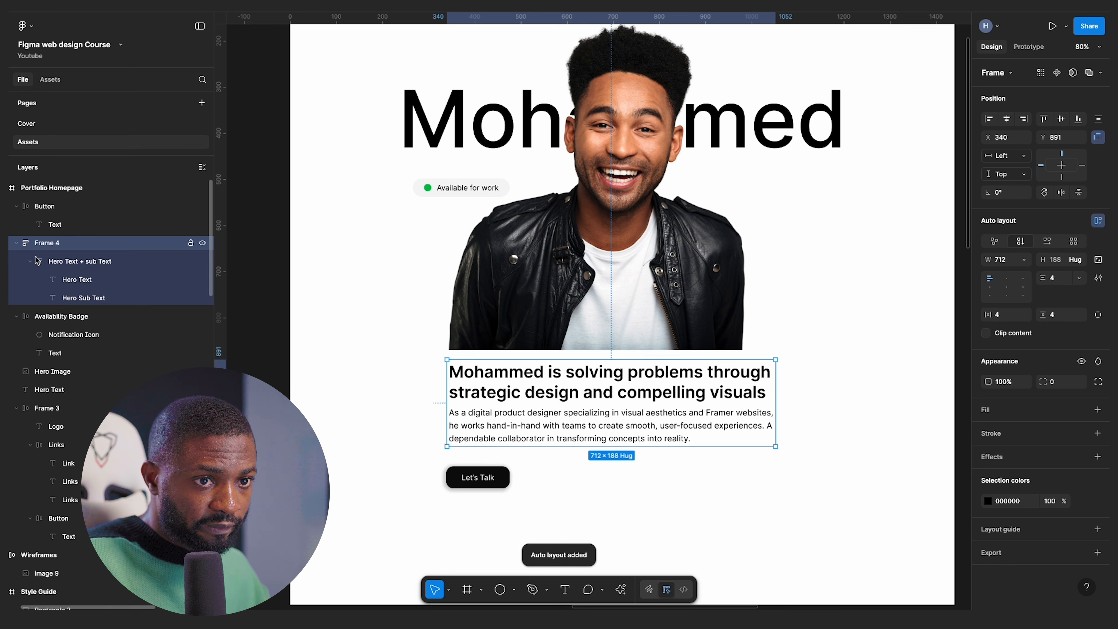
{"action": "double_click", "coordinate": [49, 244]}
{"action": "type", "text": "Container"}
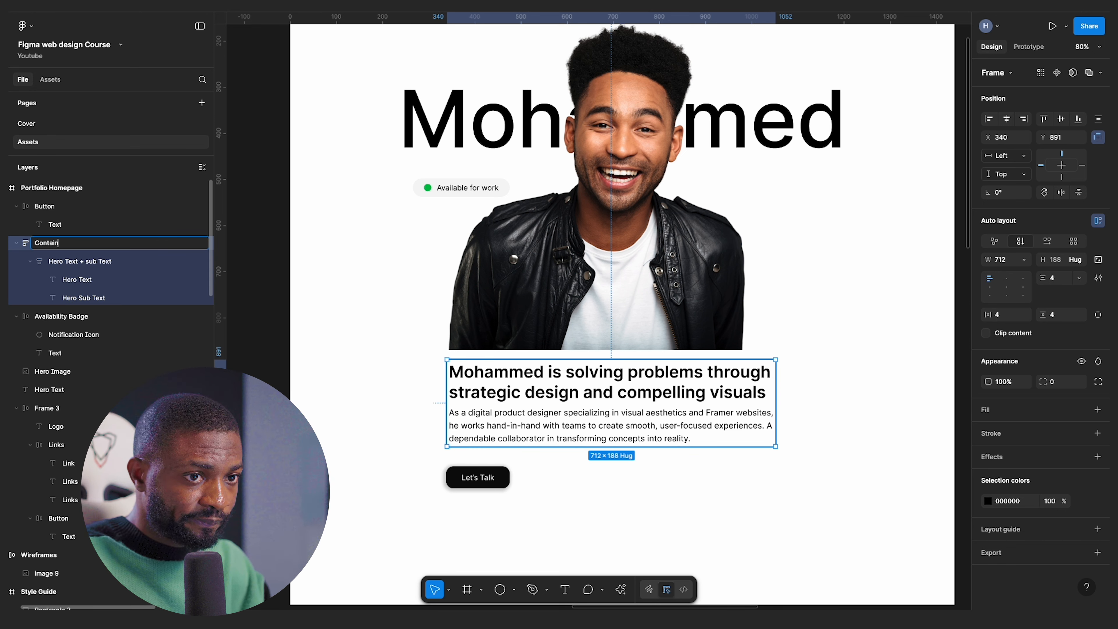
{"action": "key", "text": "Return"}
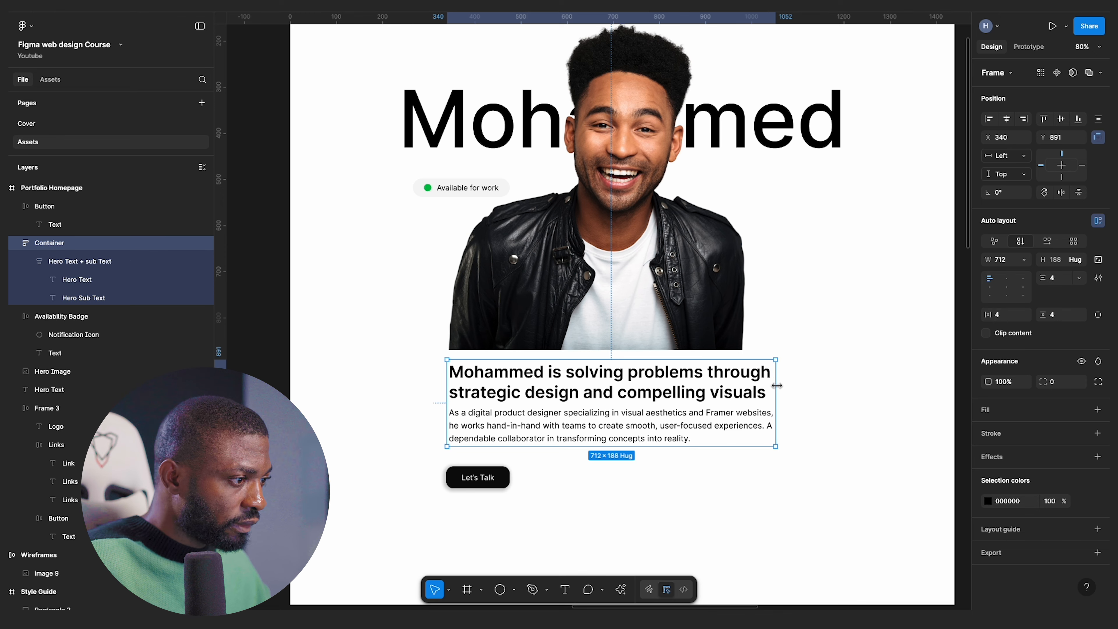
- Show the layout guides and stretch the Container frame across the full column grid to a width of 1240
{"action": "left_click", "coordinate": [834, 384]}
{"action": "key", "text": "shift+g"}
{"action": "left_click", "coordinate": [457, 389]}
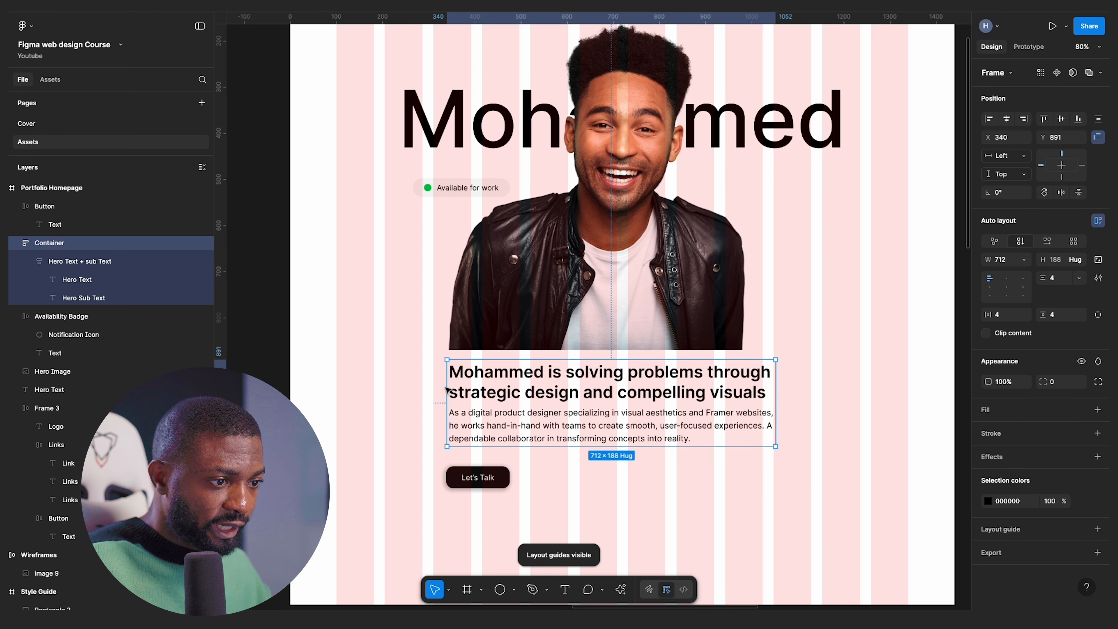
{"action": "left_click_drag", "start_coordinate": [449, 389], "coordinate": [381, 393]}
{"action": "scroll", "coordinate": [367, 387], "scroll_direction": "left", "scroll_amount": 2}
{"action": "left_click_drag", "start_coordinate": [804, 386], "coordinate": [931, 387]}
- Narrow the "Hero Text + sub Text" frame inside the Container to a width of 833
{"action": "left_click", "coordinate": [712, 383]}
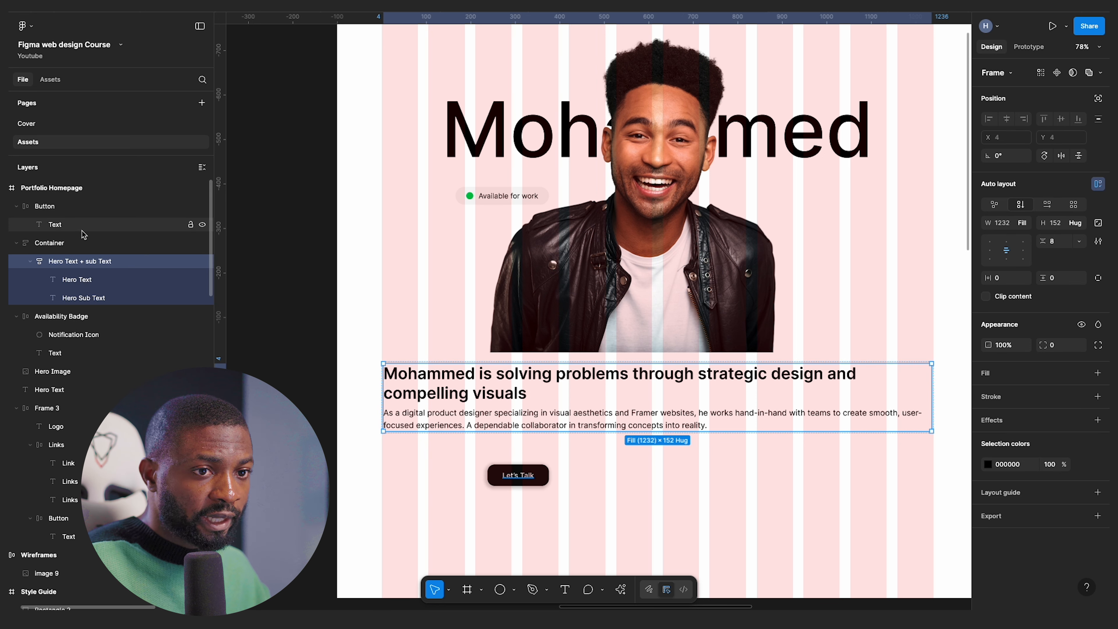
{"action": "key", "text": "Escape"}
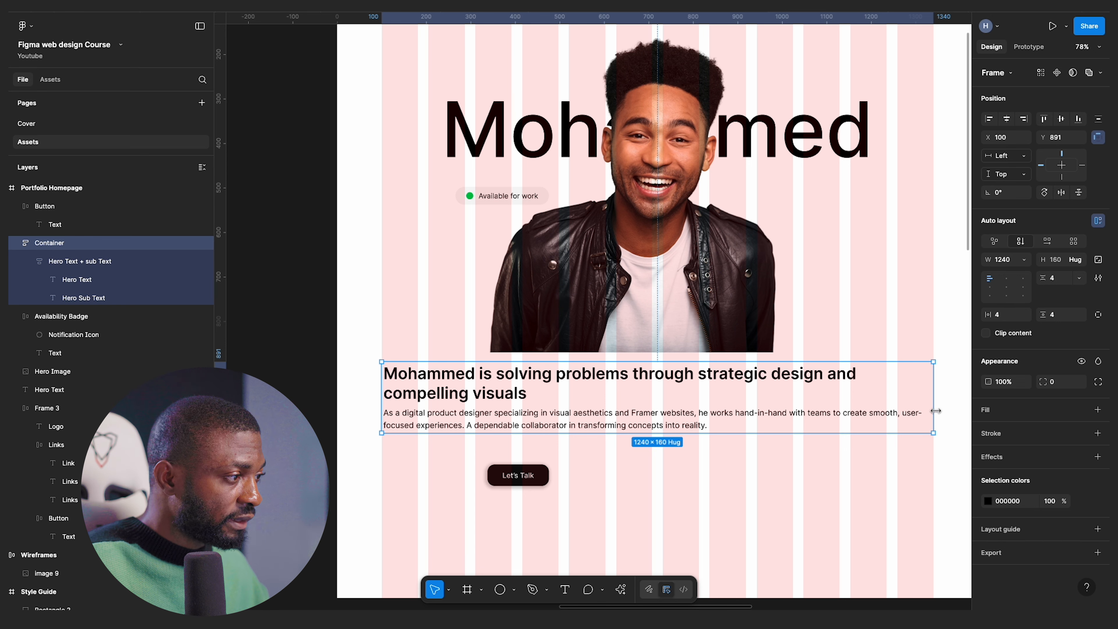
{"action": "left_click", "coordinate": [86, 264]}
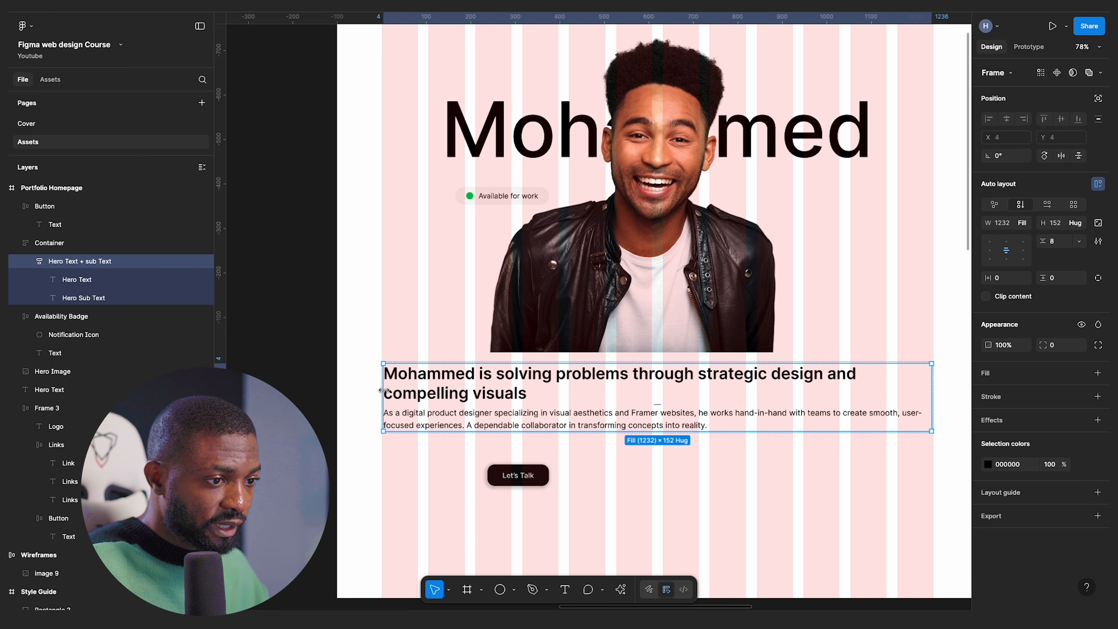
{"action": "left_click_drag", "start_coordinate": [383, 390], "coordinate": [561, 407]}
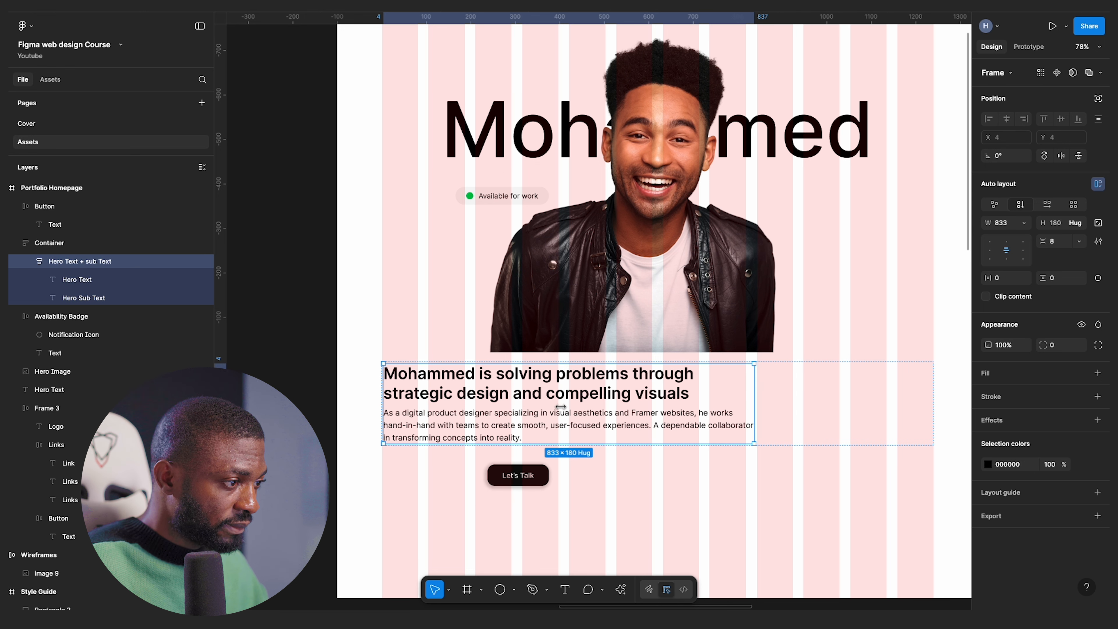
- Set the Container's horizontal padding to 0 and vertical padding to 40, and align its content to the centre
{"action": "left_click", "coordinate": [883, 387]}
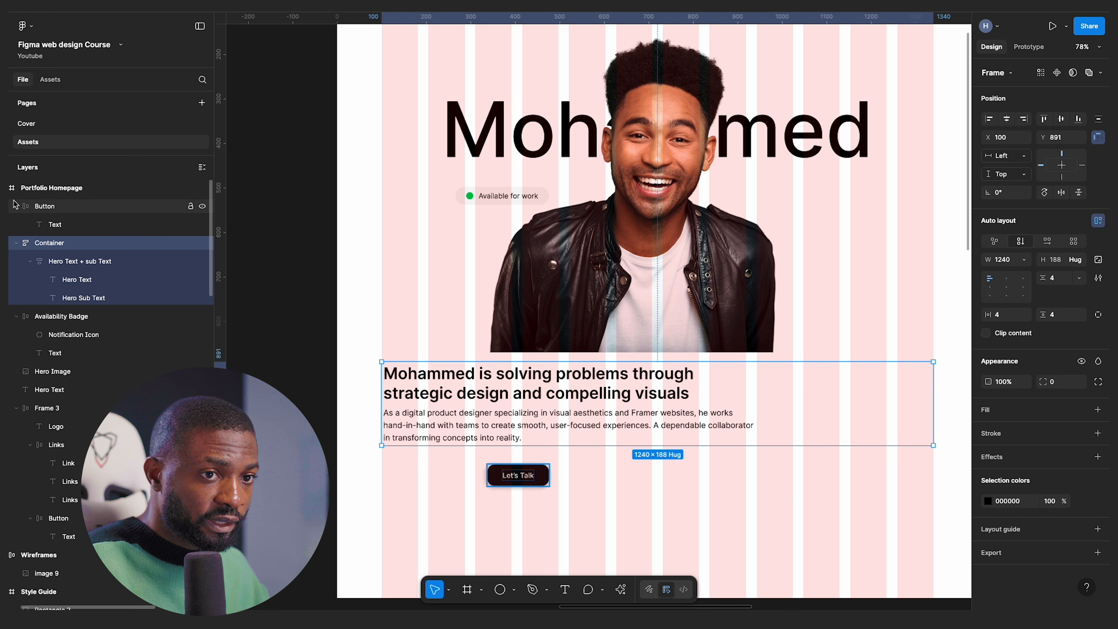
{"action": "left_click", "coordinate": [999, 315]}
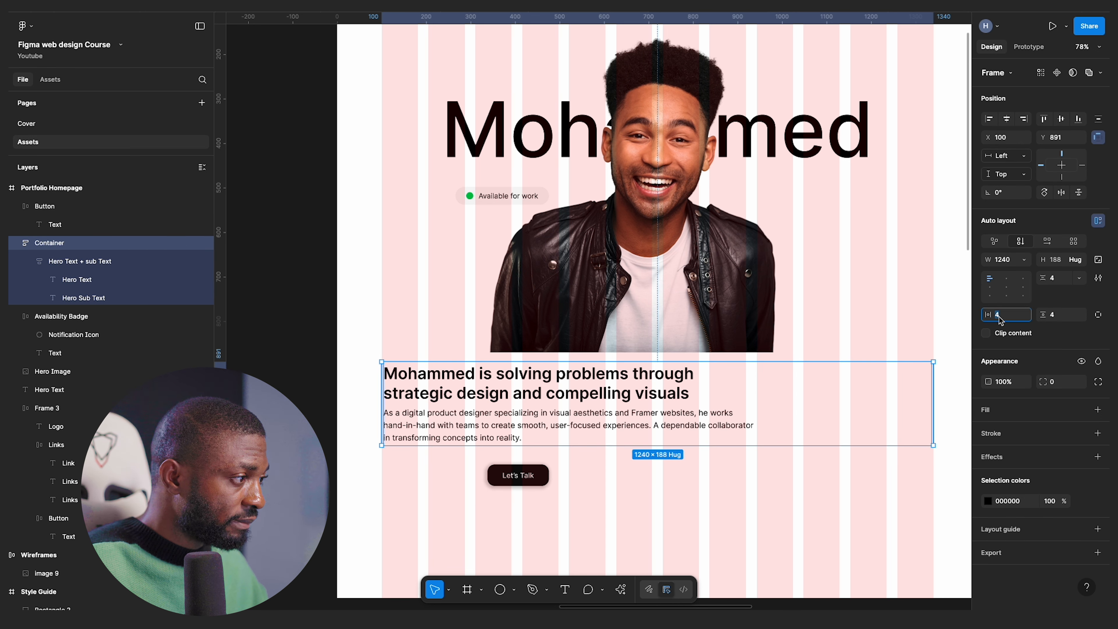
{"action": "type", "text": "0"}
{"action": "key", "text": "Return"}
{"action": "left_click", "coordinate": [1042, 315]}
{"action": "type", "text": "0"}
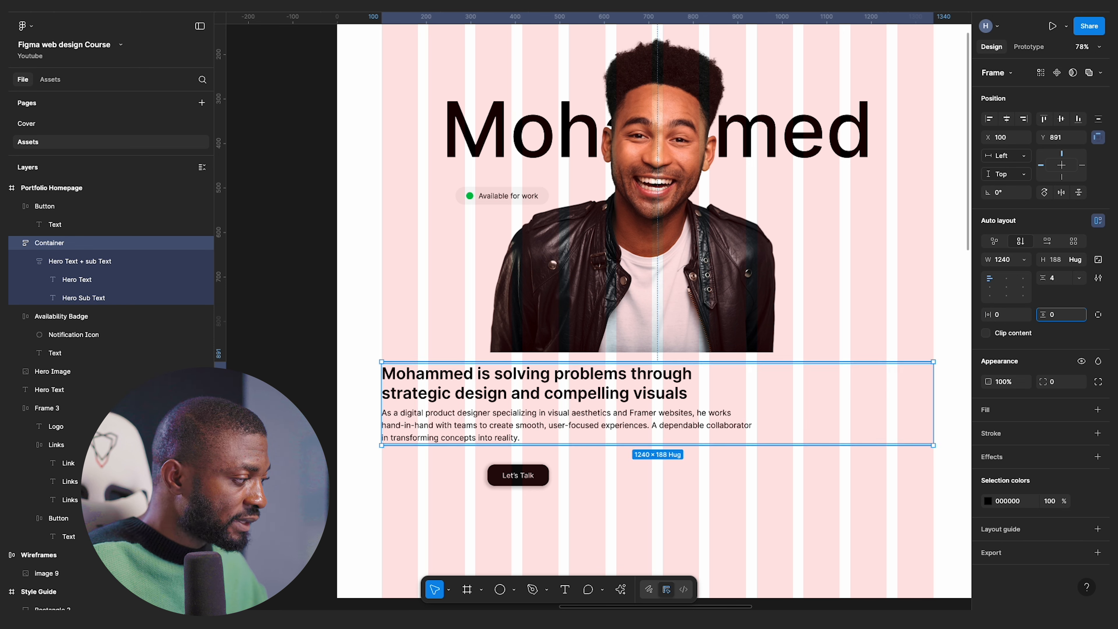
{"action": "key", "text": "Return"}
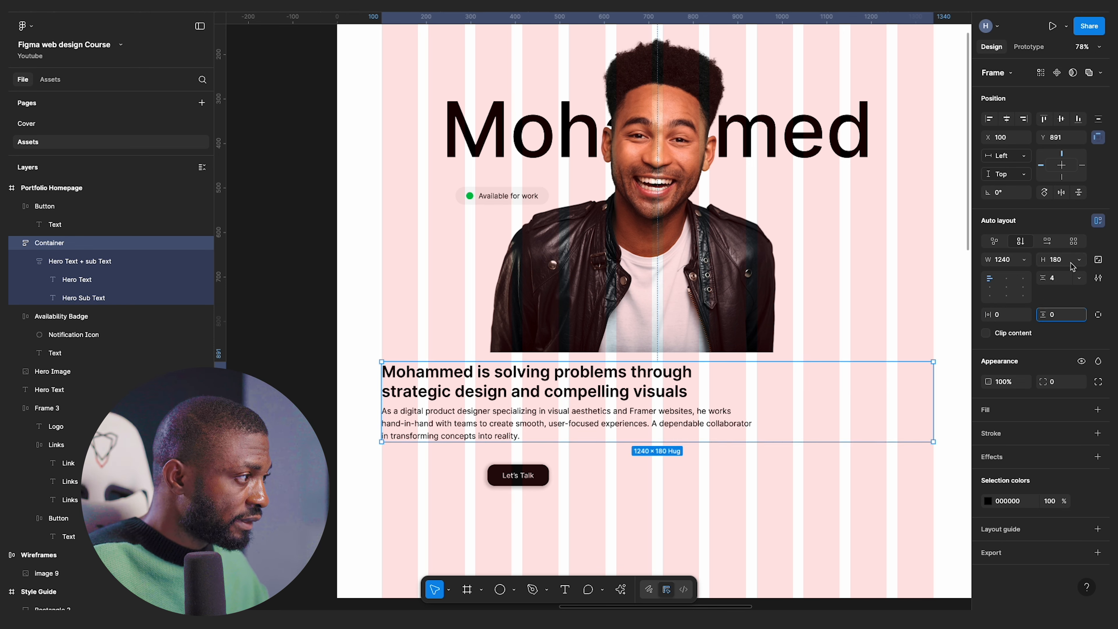
{"action": "type", "text": "40"}
{"action": "key", "text": "Return"}
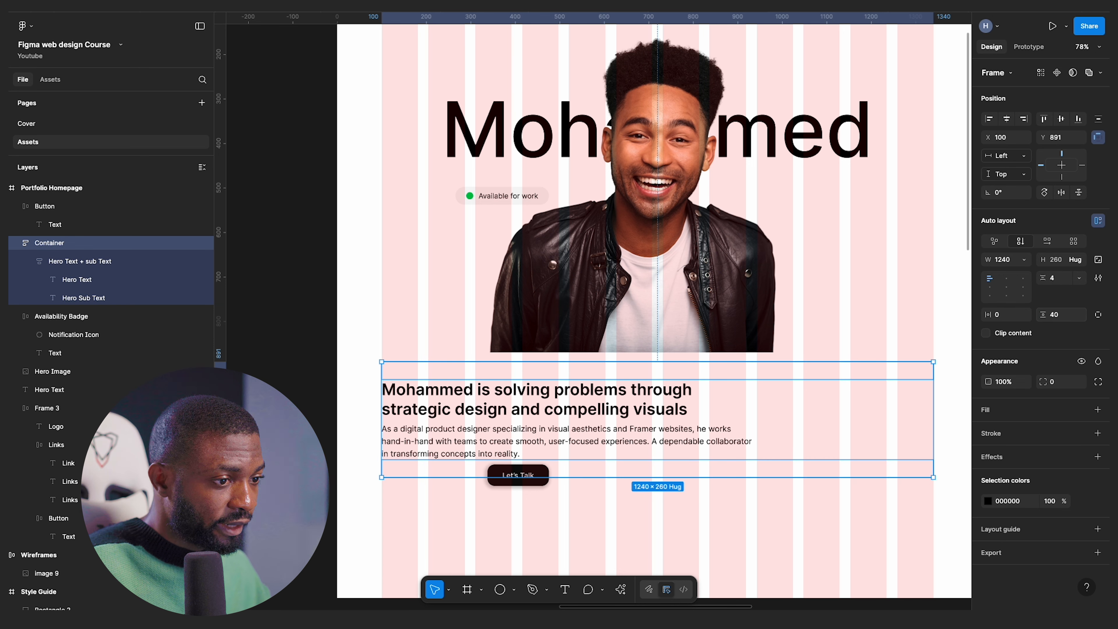
{"action": "left_click", "coordinate": [1007, 287]}
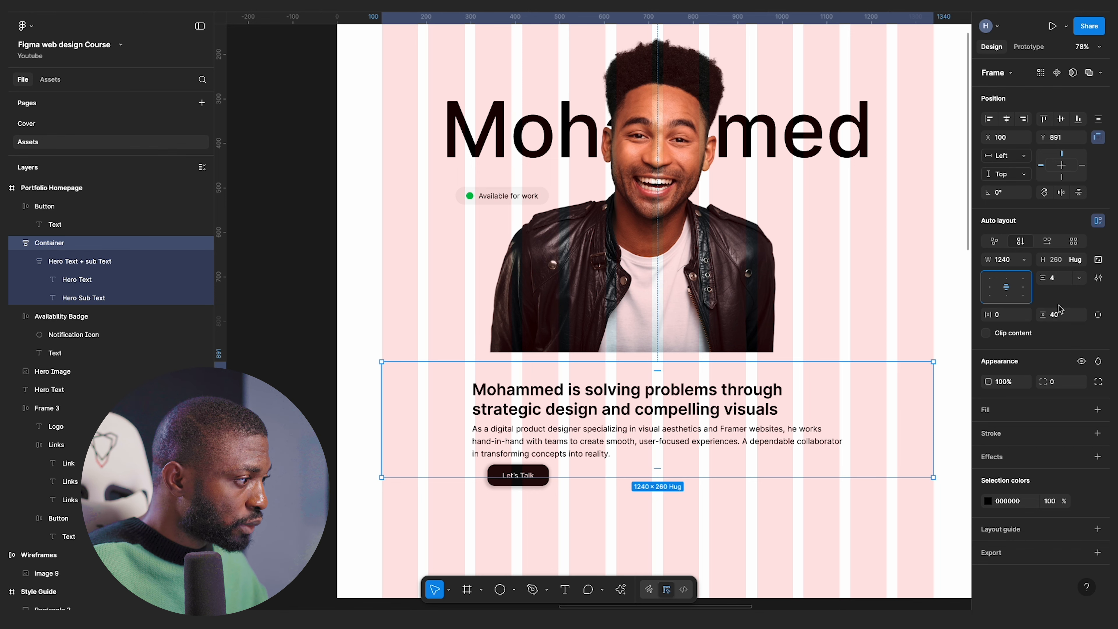
- Fill the Container with the Light Grey colour style and hide the layout guides
{"action": "left_click", "coordinate": [1082, 409]}
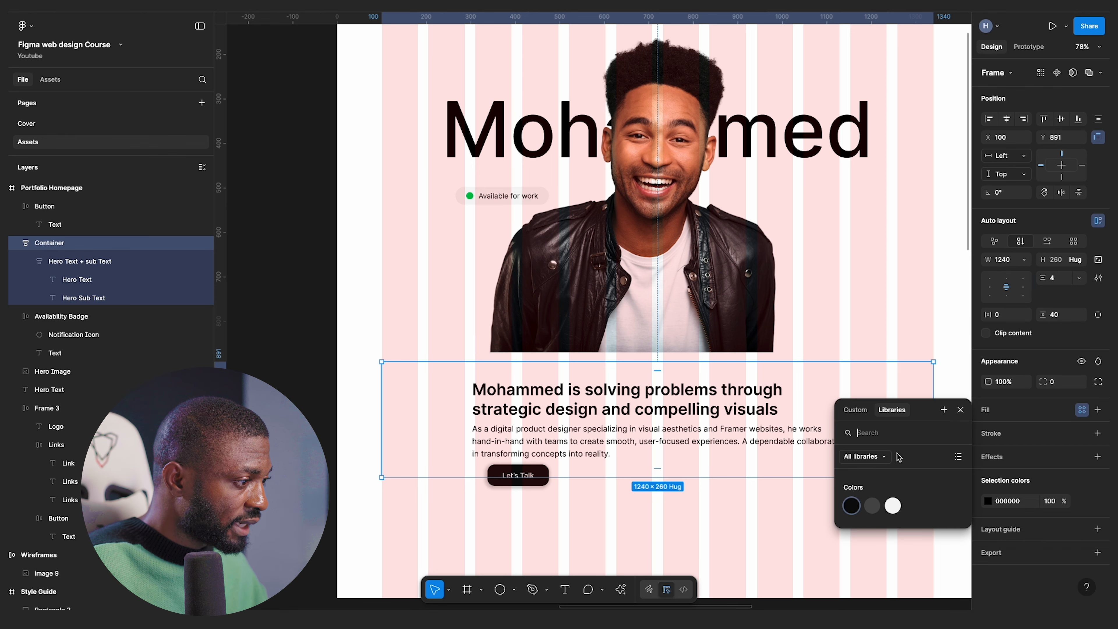
{"action": "left_click", "coordinate": [889, 507]}
{"action": "left_click", "coordinate": [798, 544]}
{"action": "key", "text": "ctrl+g"}
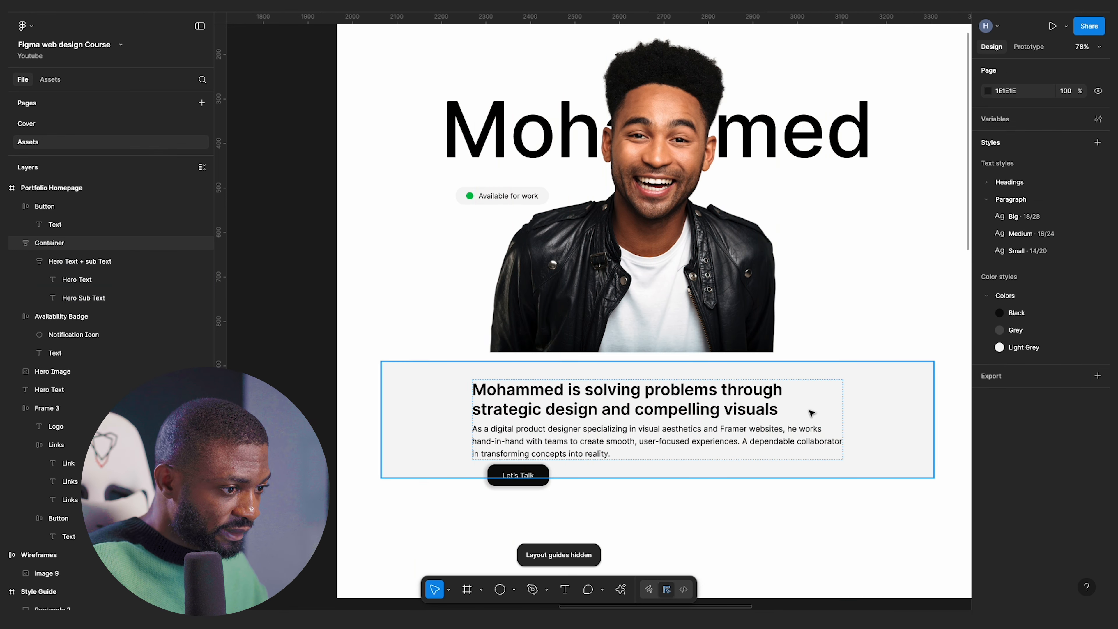
- Move the grey Container straight up to Y 648 so it covers the lower part of the portrait
{"action": "left_click_drag", "start_coordinate": [809, 404], "coordinate": [800, 307]}
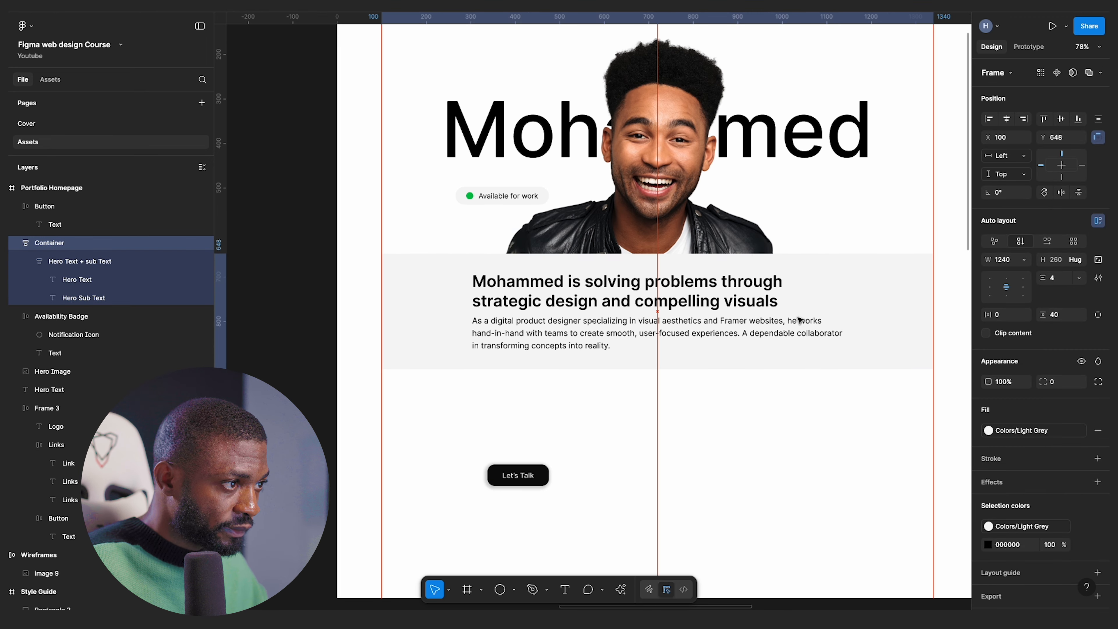
{"action": "scroll", "coordinate": [697, 387], "scroll_direction": "down", "scroll_amount": 3, "text": "ctrl"}
- Cut the "Let's Talk" button from below the Container
{"action": "left_click", "coordinate": [572, 462]}
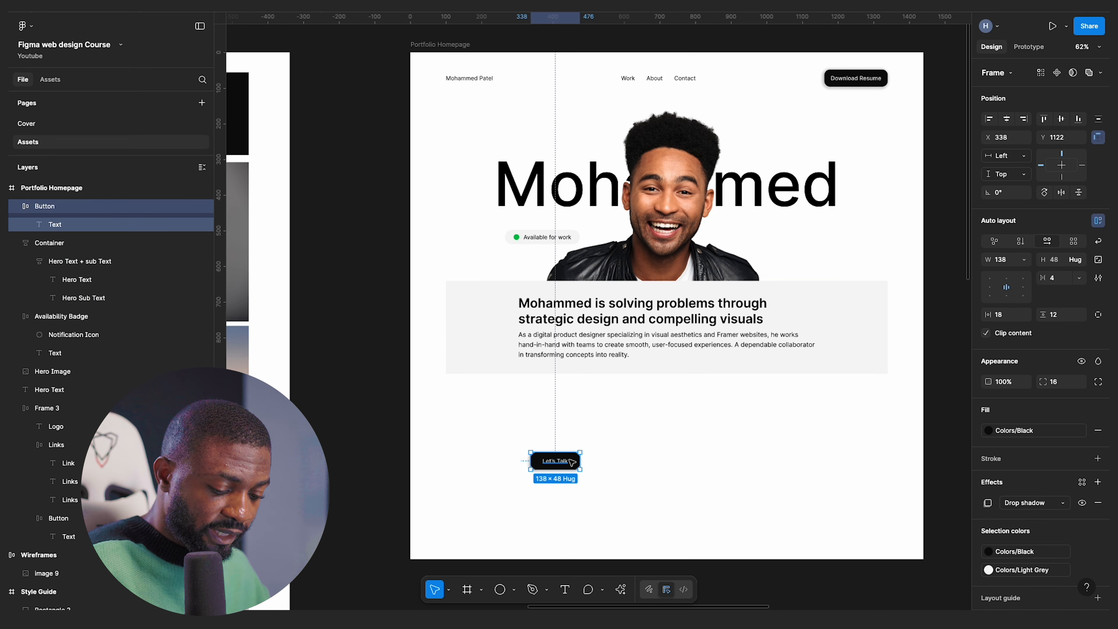
{"action": "key", "text": "Delete"}
{"action": "left_click", "coordinate": [27, 208]}
{"action": "key", "text": "Return"}
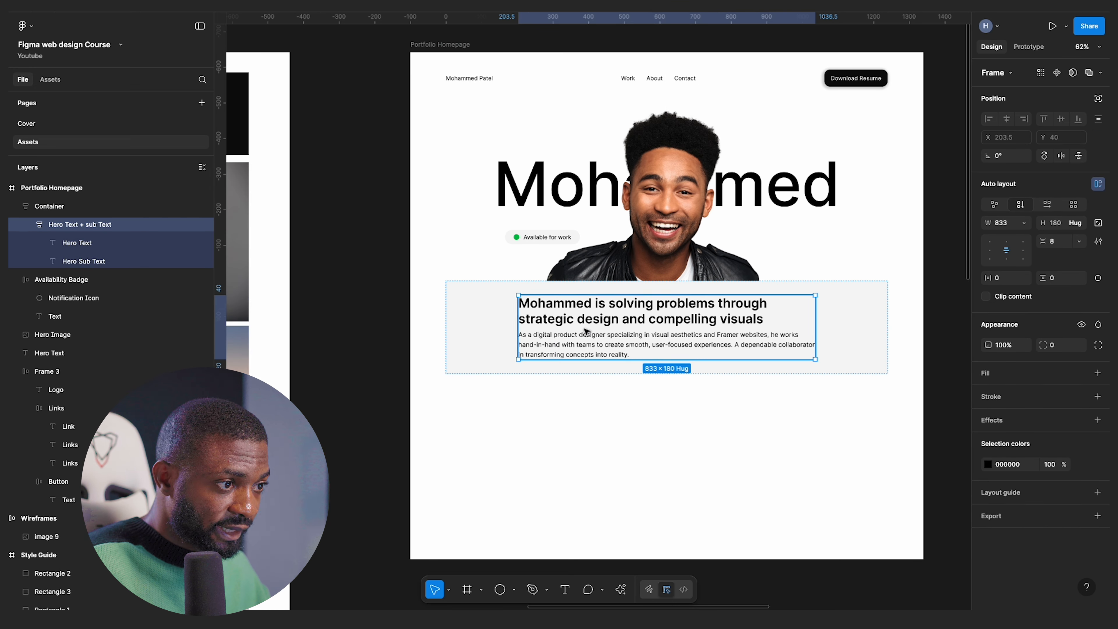
- Rename the "Hero Text + sub Text" frame to "Container" and paste the "Let's Talk" button into it
{"action": "double_click", "coordinate": [84, 225]}
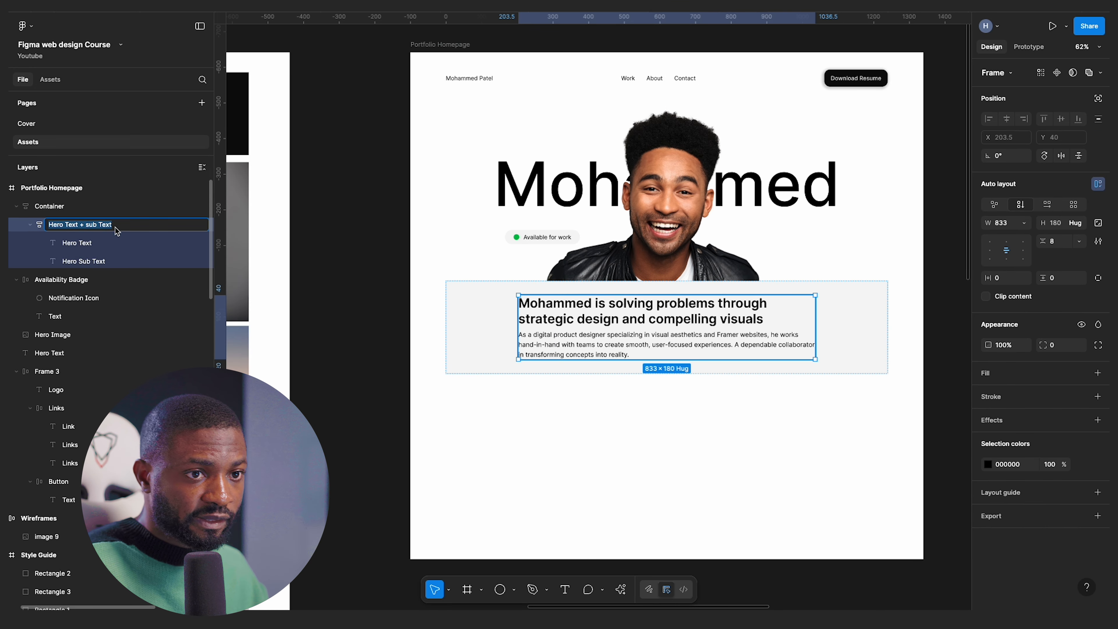
{"action": "left_click", "coordinate": [93, 243]}
{"action": "left_click", "coordinate": [84, 261]}
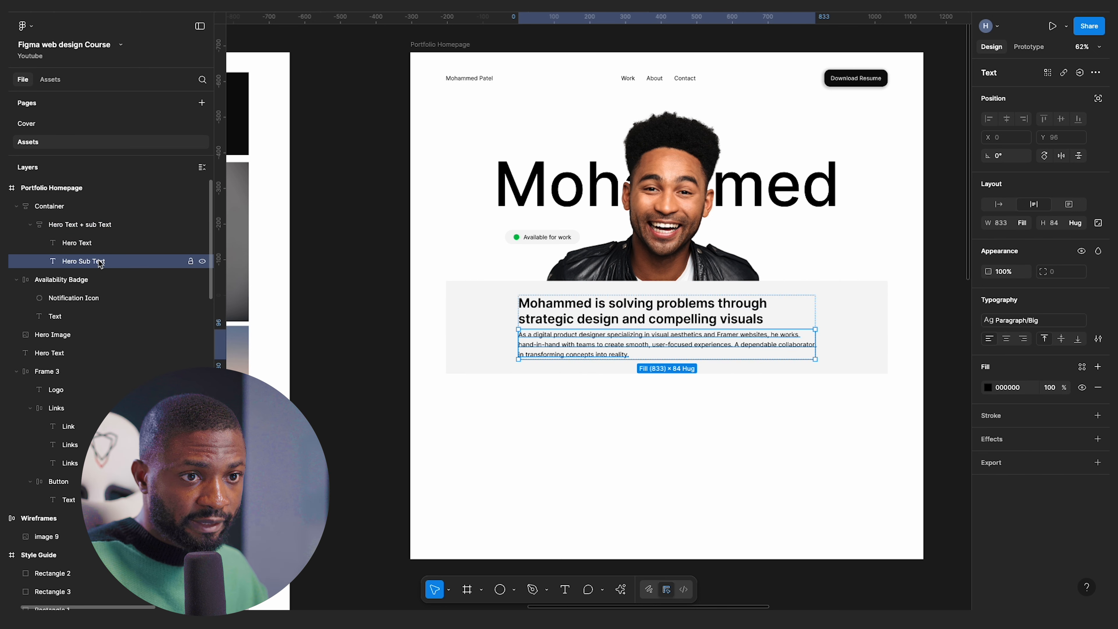
{"action": "left_click", "coordinate": [97, 224]}
{"action": "double_click", "coordinate": [97, 224]}
{"action": "type", "text": "Container"}
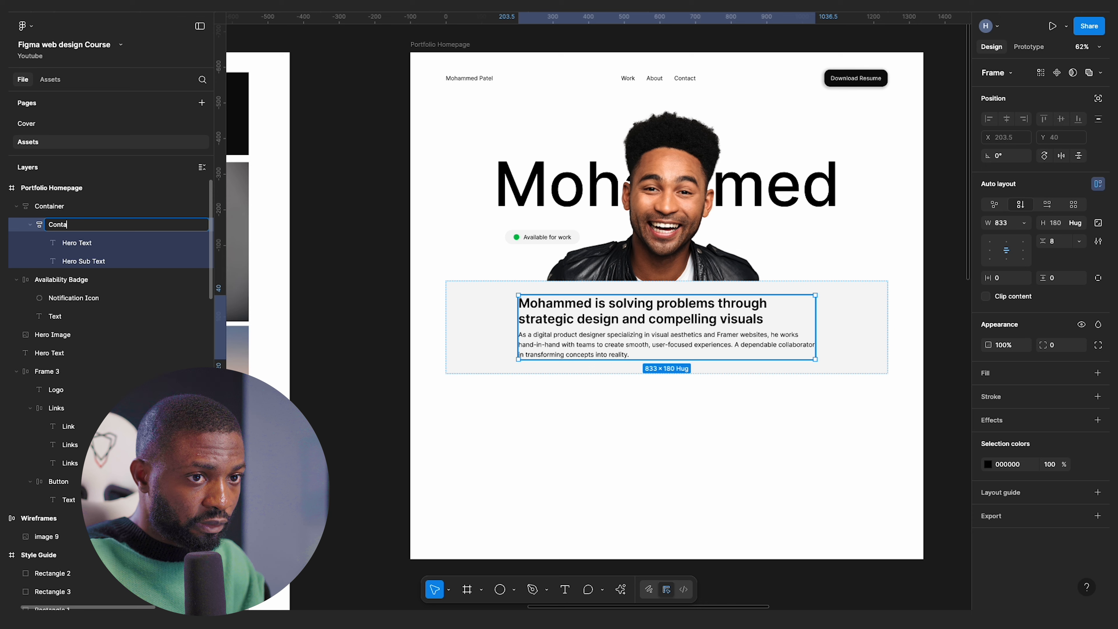
{"action": "key", "text": "Return"}
{"action": "key", "text": "ctrl+v"}
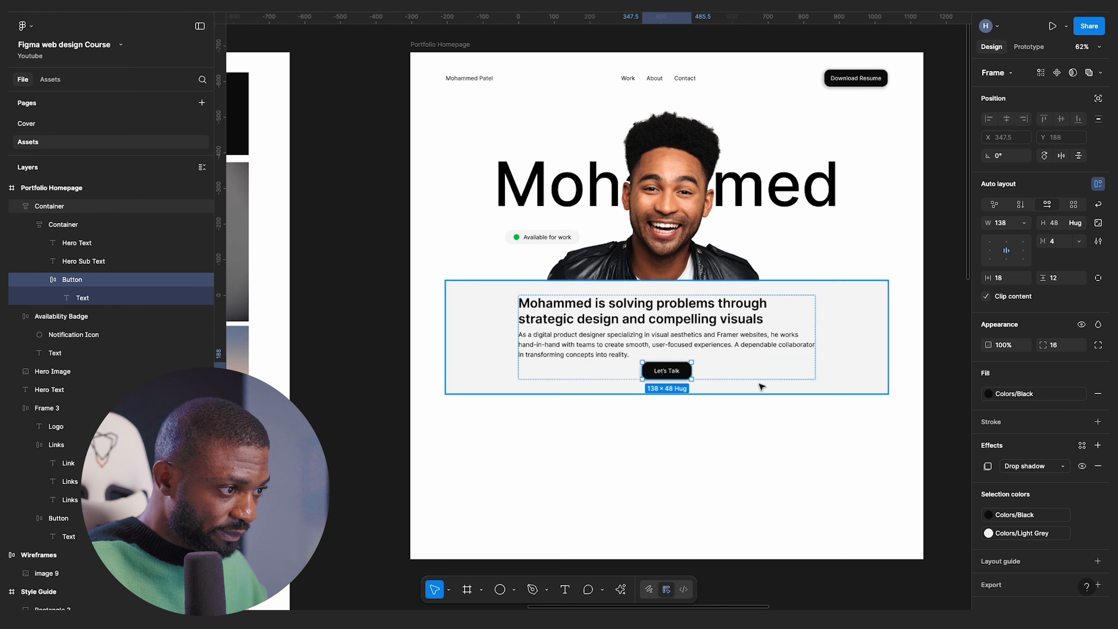
- Rename the nested Container frame to "Inner Container" and left-align its content, centred vertically
{"action": "left_click", "coordinate": [726, 370]}
{"action": "double_click", "coordinate": [576, 332]}
{"action": "left_click", "coordinate": [91, 226]}
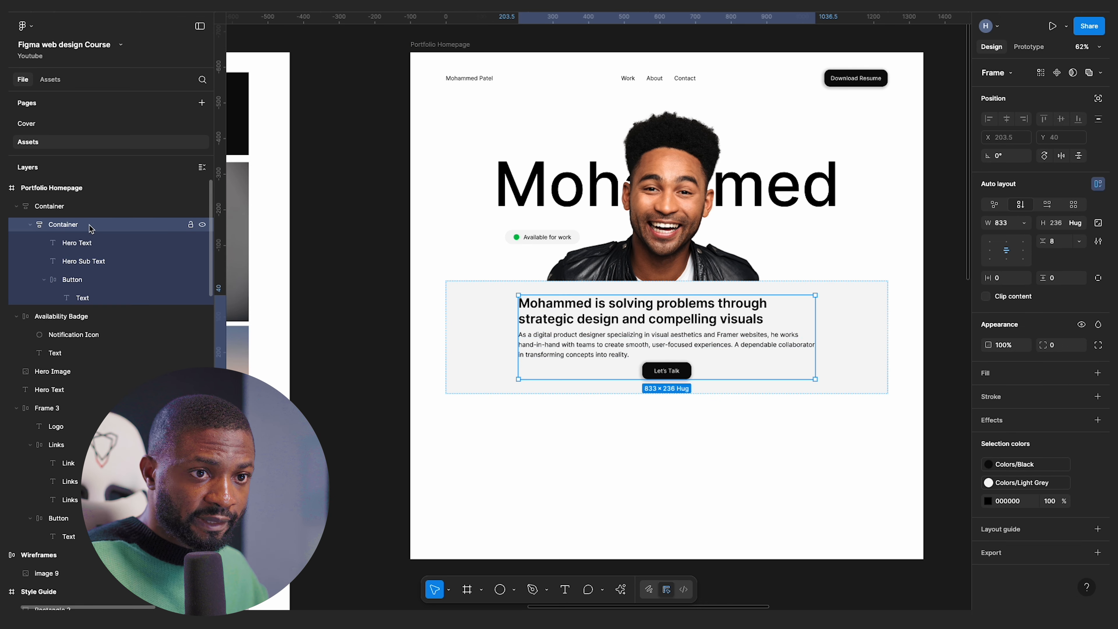
{"action": "double_click", "coordinate": [57, 224]}
{"action": "left_click", "coordinate": [51, 226]}
{"action": "type", "text": "Inner"}
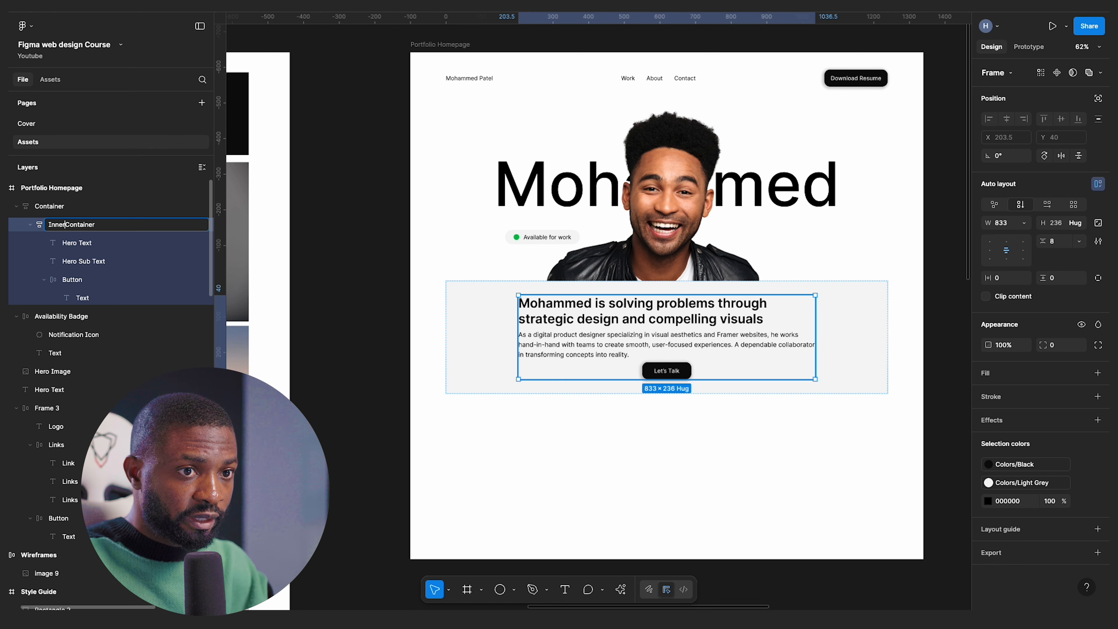
{"action": "key", "text": "Return"}
{"action": "left_click", "coordinate": [991, 251]}
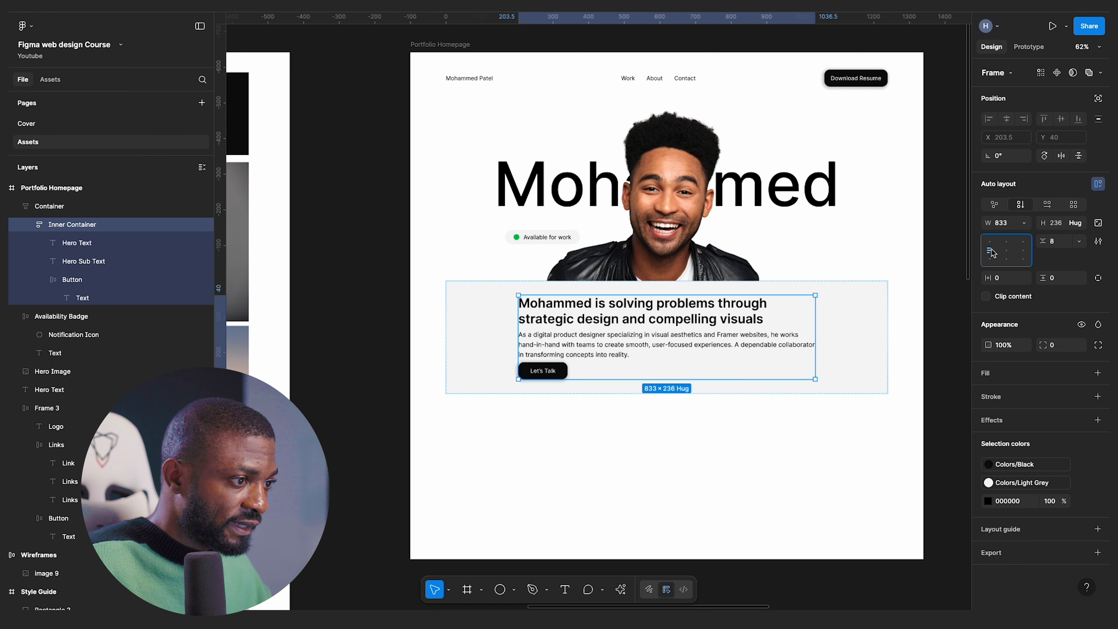
- Wrap the Hero Text and Hero Sub Text layers of the Inner Container together in their own auto layout frame
{"action": "scroll", "coordinate": [544, 369], "scroll_direction": "up", "scroll_amount": 3}
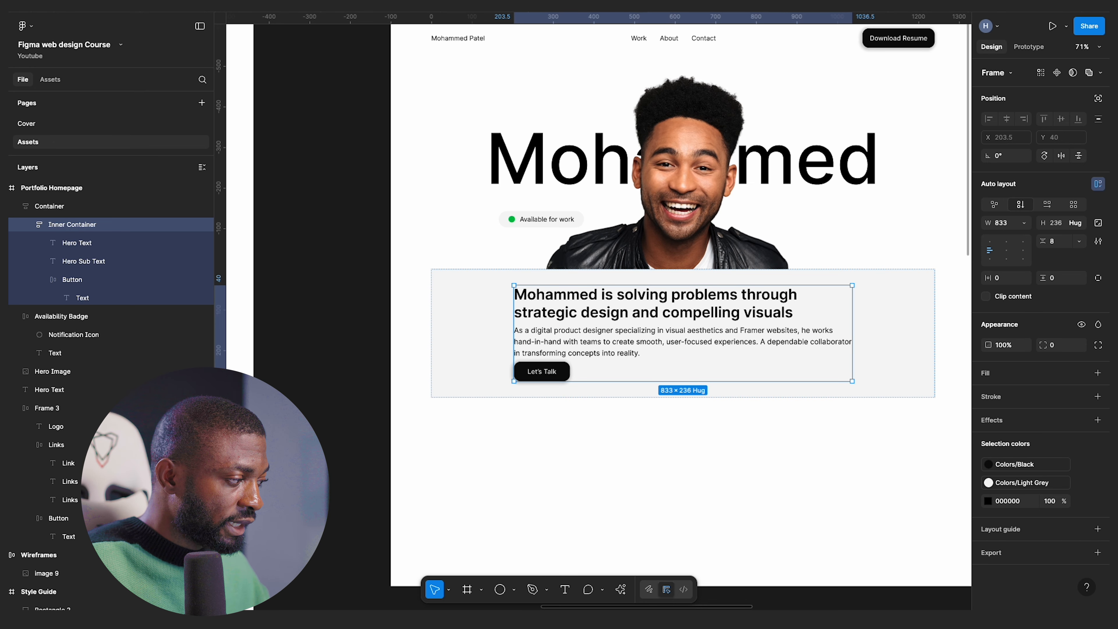
{"action": "left_click", "coordinate": [556, 373]}
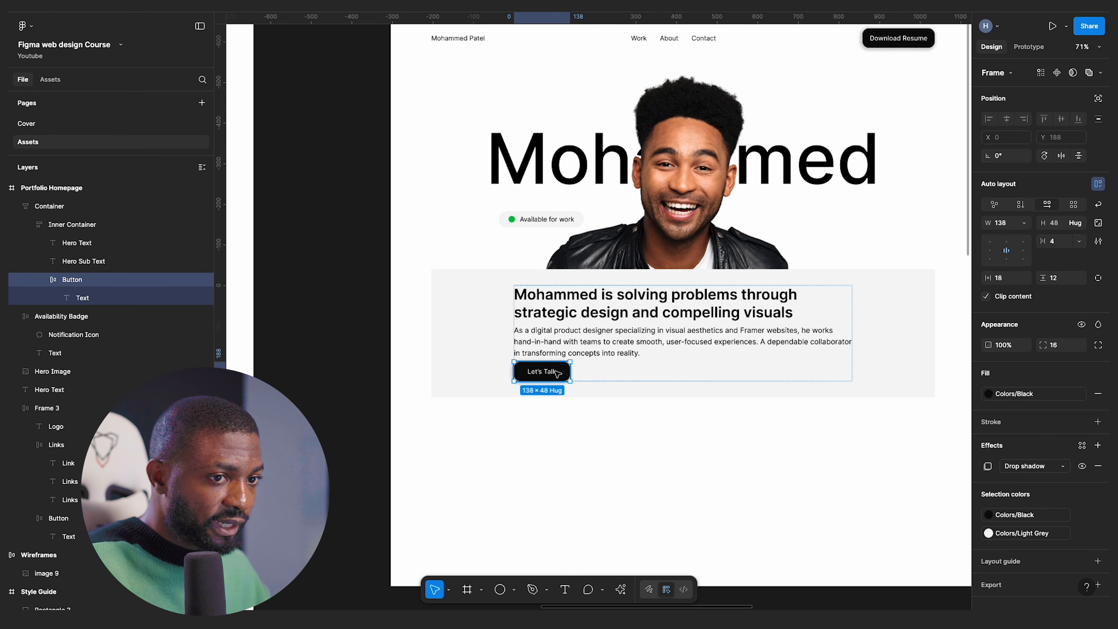
{"action": "left_click", "coordinate": [561, 348]}
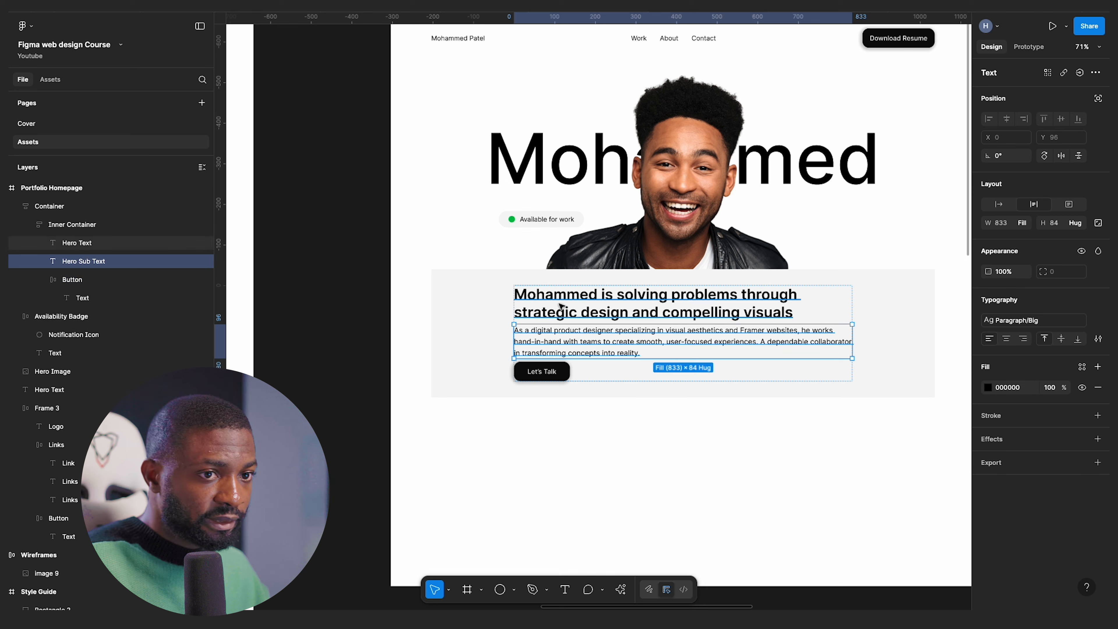
{"action": "left_click", "coordinate": [79, 240], "text": "shift"}
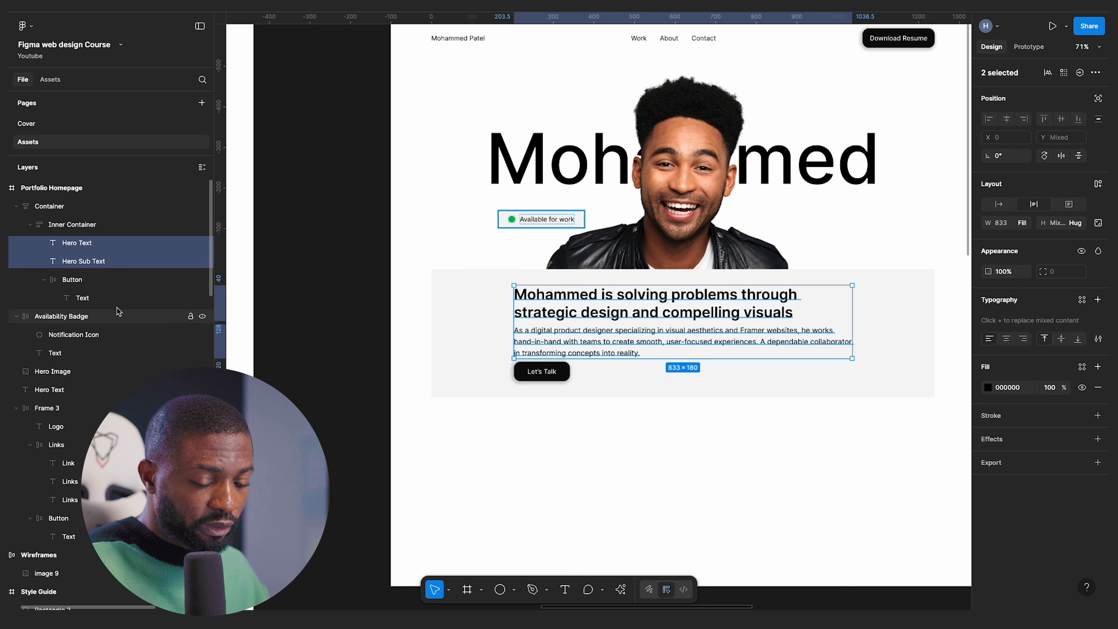
{"action": "key", "text": "shift+a"}
- Rename the new auto layout frame as "Hero Text + Sub Text"
{"action": "double_click", "coordinate": [74, 242]}
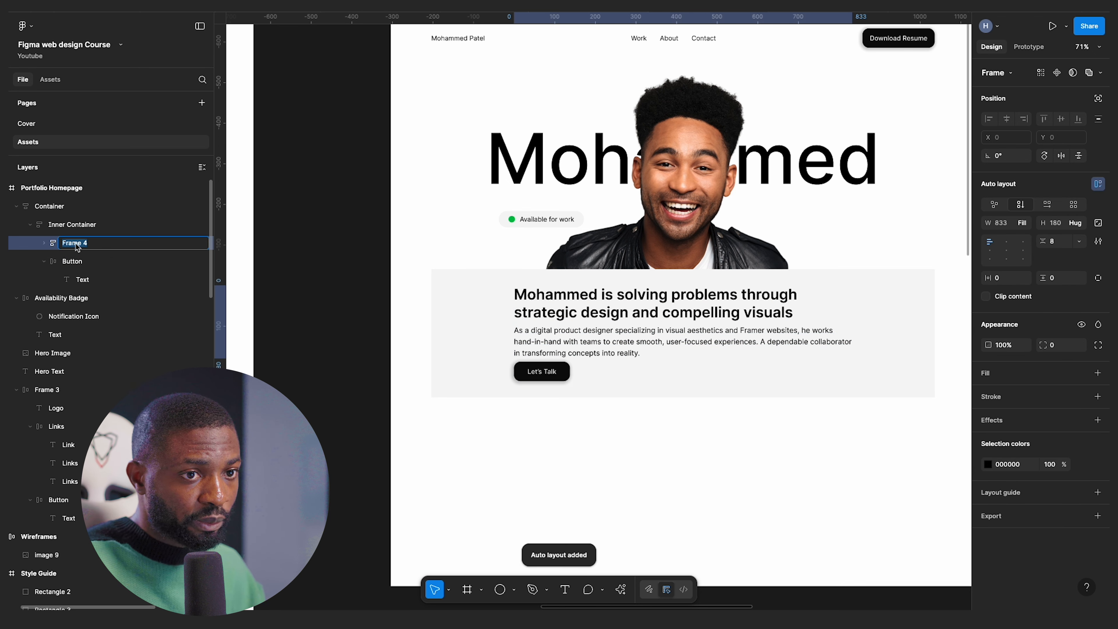
{"action": "type", "text": "Hero"}
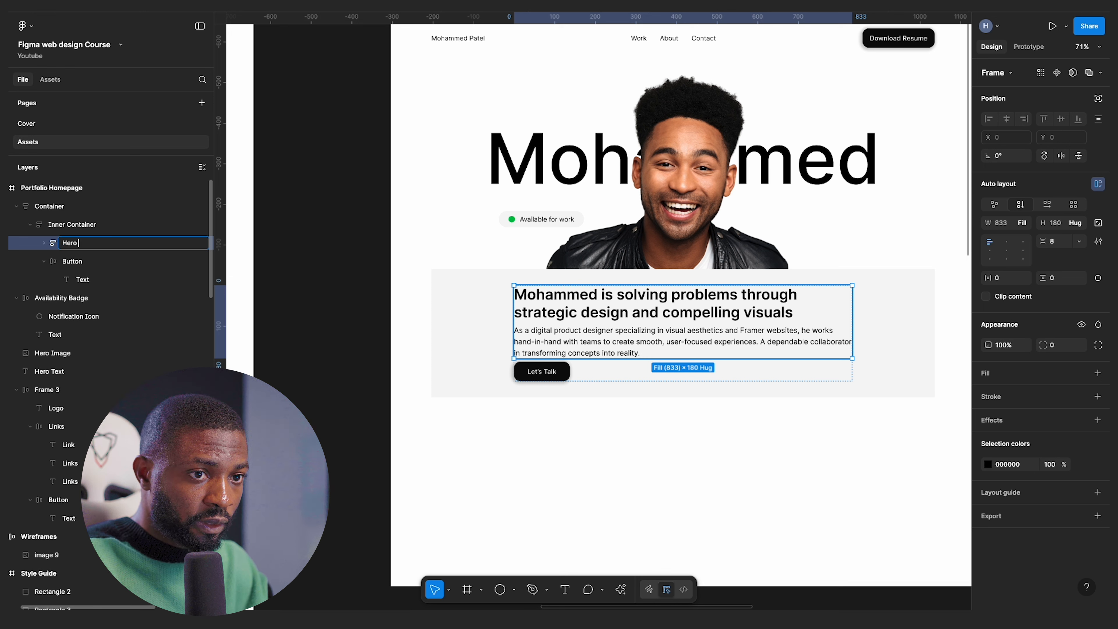
{"action": "type", "text": " Text +"}
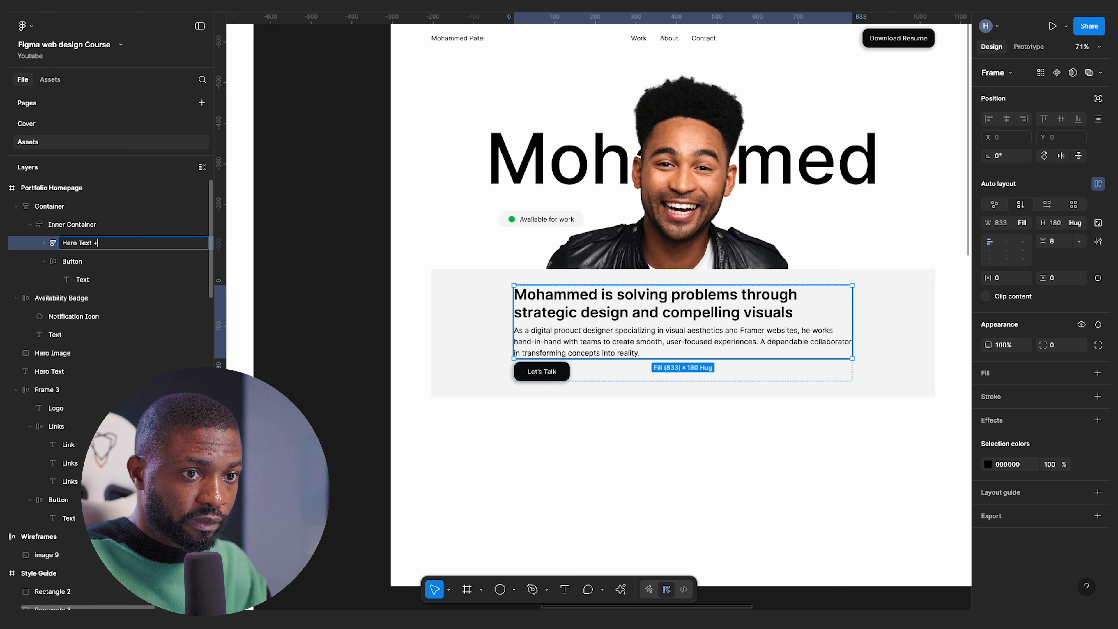
{"action": "type", "text": " Sub Tex"}
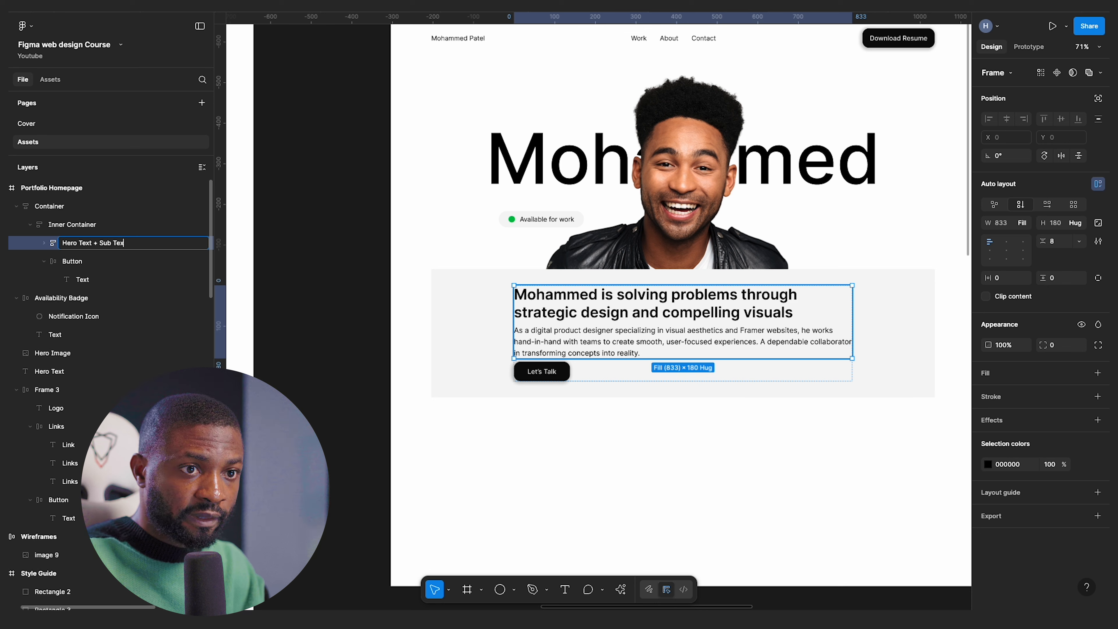
{"action": "type", "text": "t"}
{"action": "key", "text": "Return"}
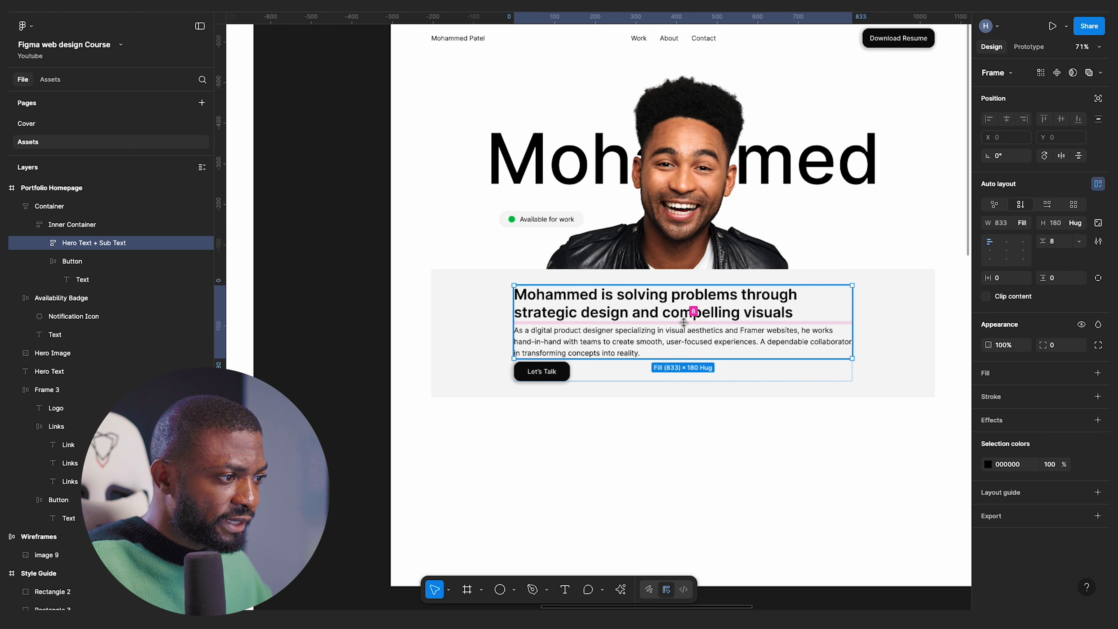
- Set the Inner Container's vertical gap between the text group and the button to 16
{"action": "left_click", "coordinate": [66, 226]}
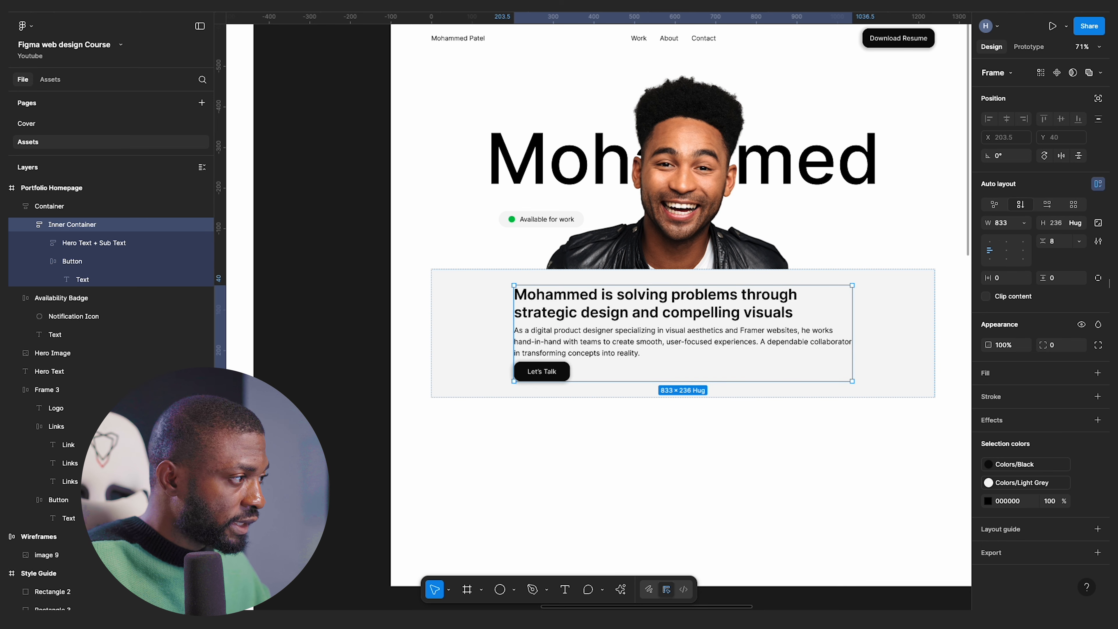
{"action": "left_click", "coordinate": [1051, 241]}
{"action": "type", "text": "1"}
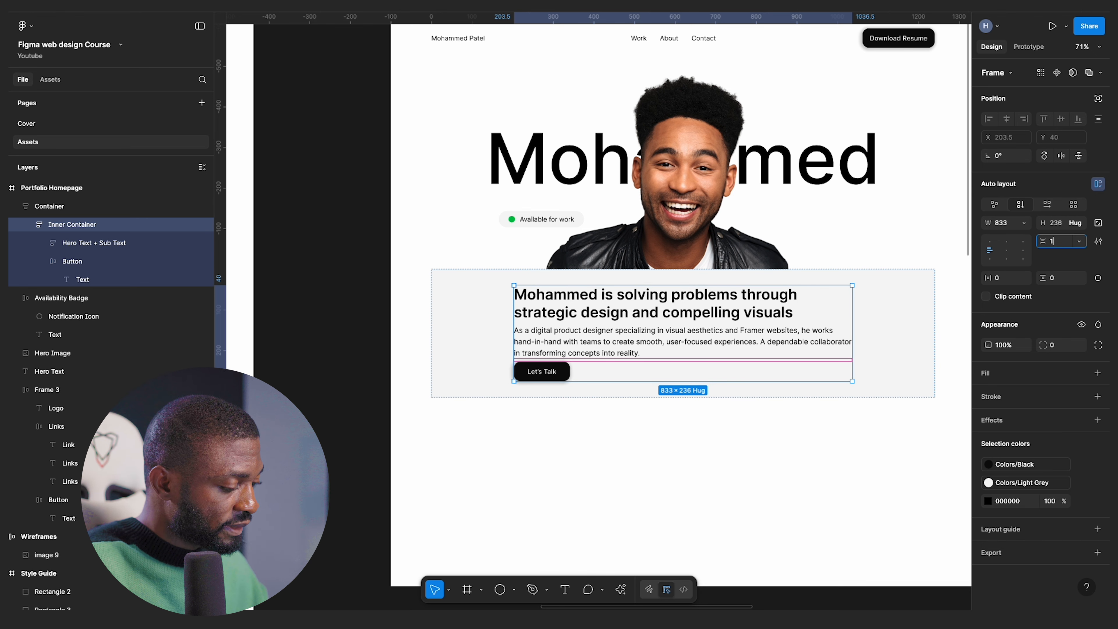
{"action": "type", "text": "6"}
{"action": "key", "text": "Return"}
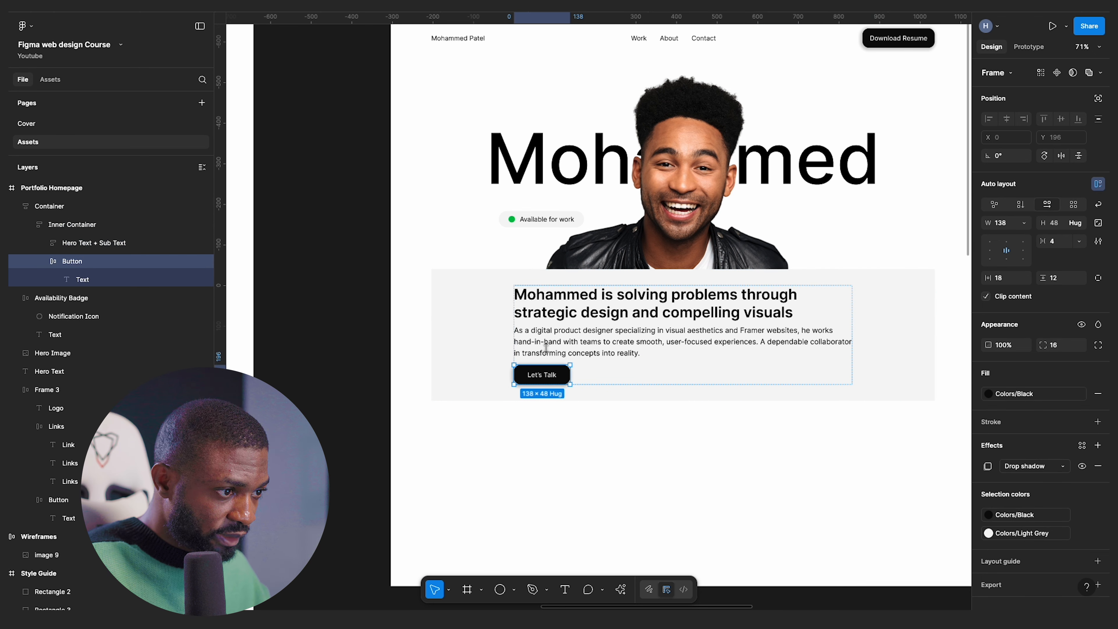
- Widen the Inner Container's vertical gap beyond 16 to give the "Let's Talk" button more space below the text
{"action": "left_click", "coordinate": [1058, 242]}
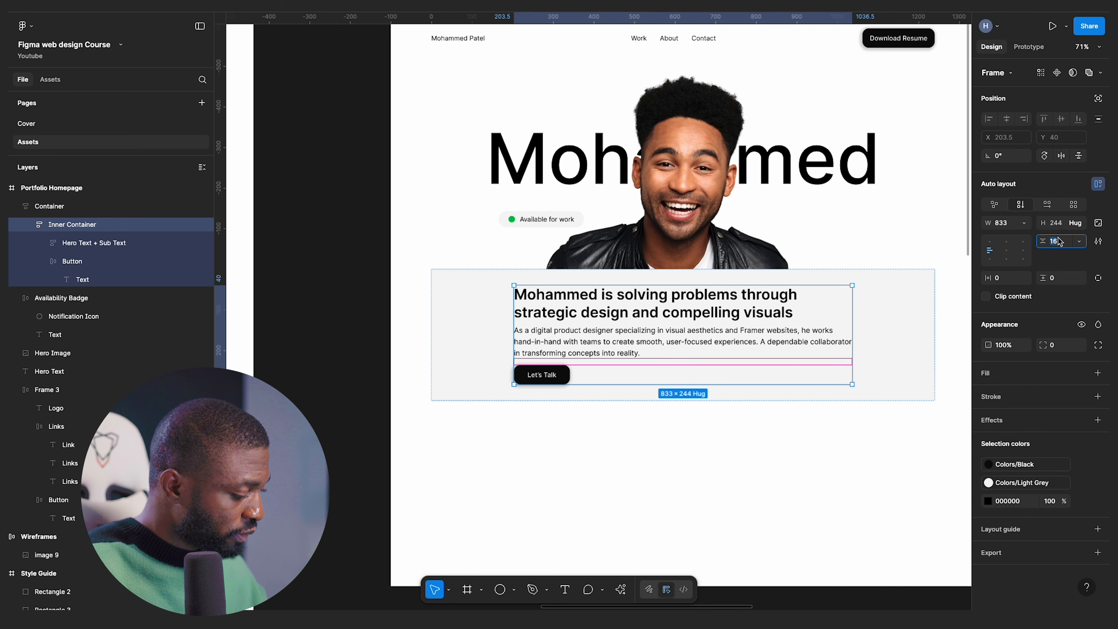
{"action": "key", "text": "Return"}
{"action": "left_click", "coordinate": [738, 447]}
- Round the outer Container's two upper corners to a radius of 56 and move it straight up to Y 606
{"action": "left_click", "coordinate": [655, 338]}
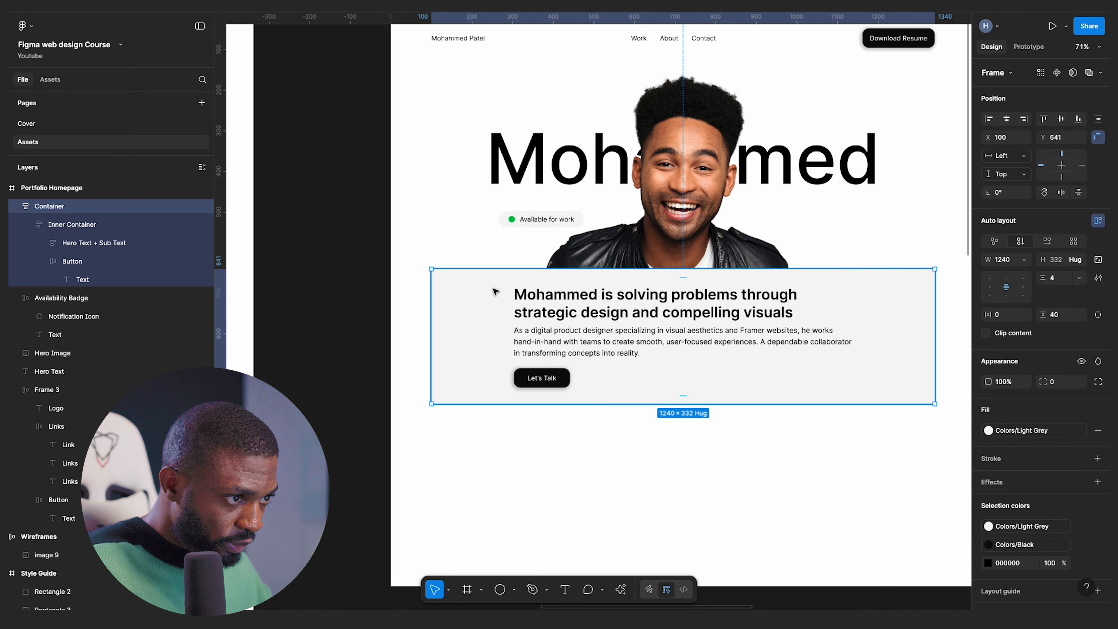
{"action": "scroll", "coordinate": [503, 336], "scroll_direction": "down", "scroll_amount": 5}
{"action": "left_click", "coordinate": [745, 389]}
{"action": "scroll", "coordinate": [600, 290], "scroll_direction": "up", "scroll_amount": 5}
{"action": "left_click", "coordinate": [572, 388]}
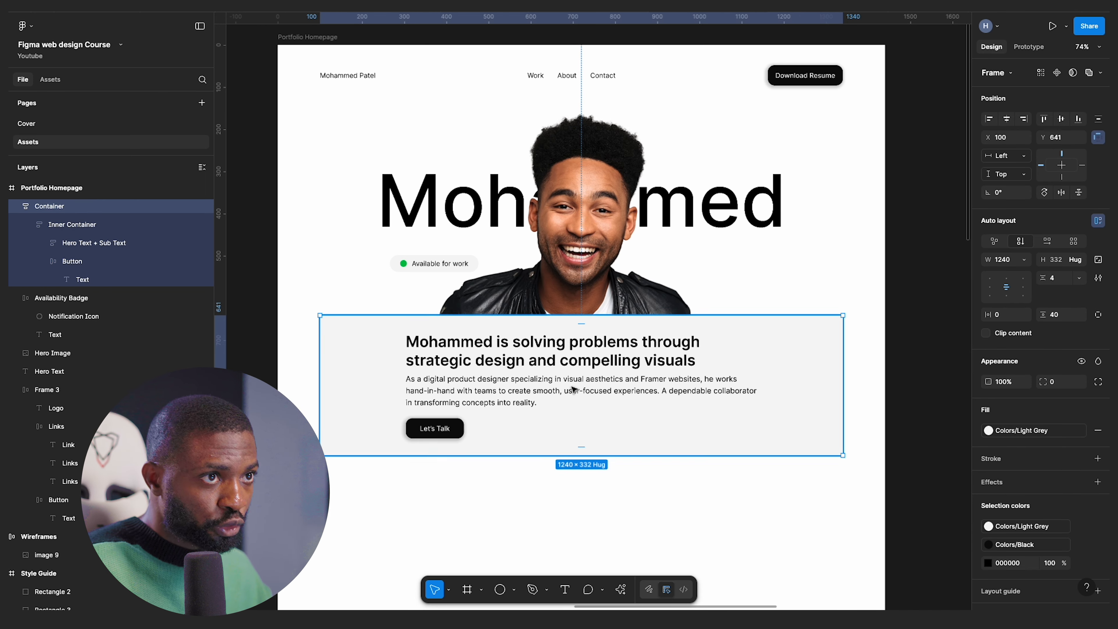
{"action": "scroll", "coordinate": [572, 389], "scroll_direction": "left", "scroll_amount": 1}
{"action": "scroll", "coordinate": [573, 388], "scroll_direction": "up", "scroll_amount": 1}
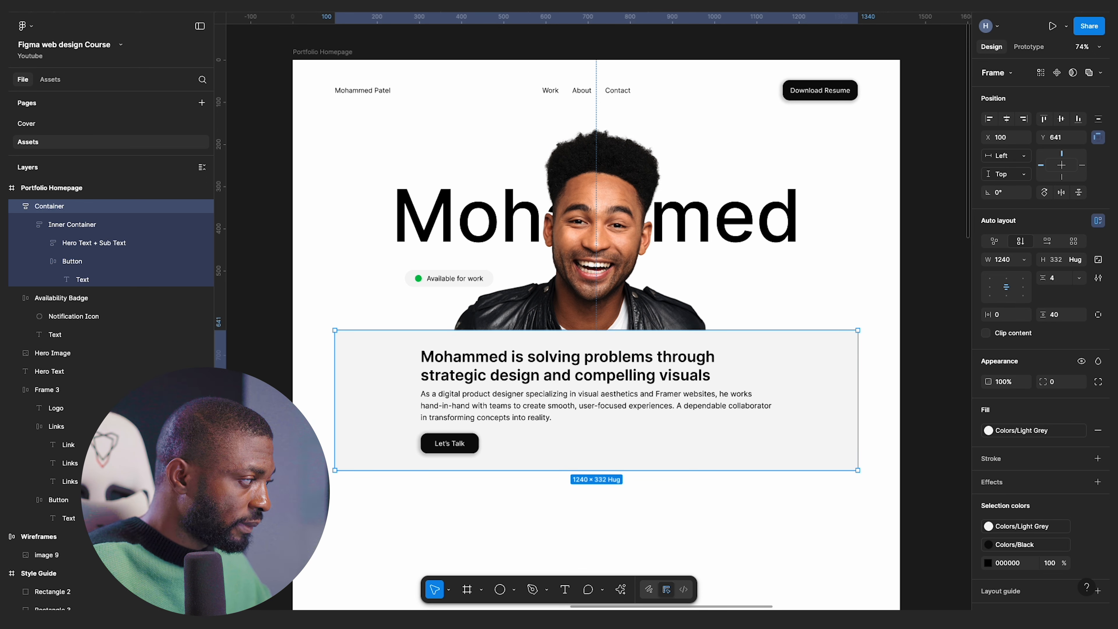
{"action": "scroll", "coordinate": [1019, 302], "scroll_direction": "down", "scroll_amount": 2}
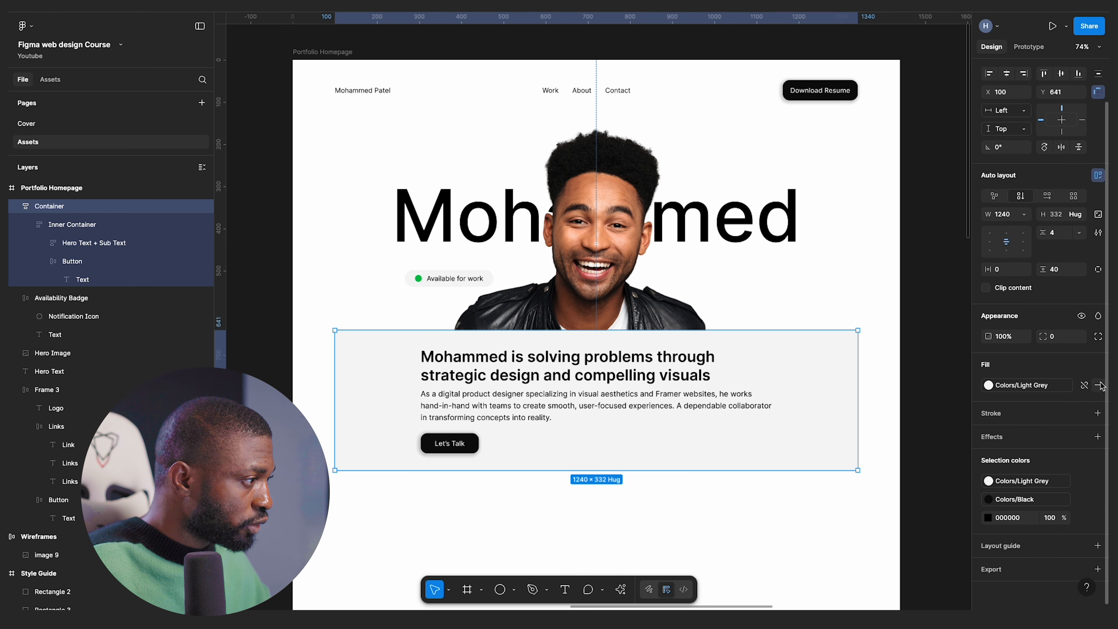
{"action": "left_click", "coordinate": [1098, 336]}
{"action": "left_click", "coordinate": [996, 355]}
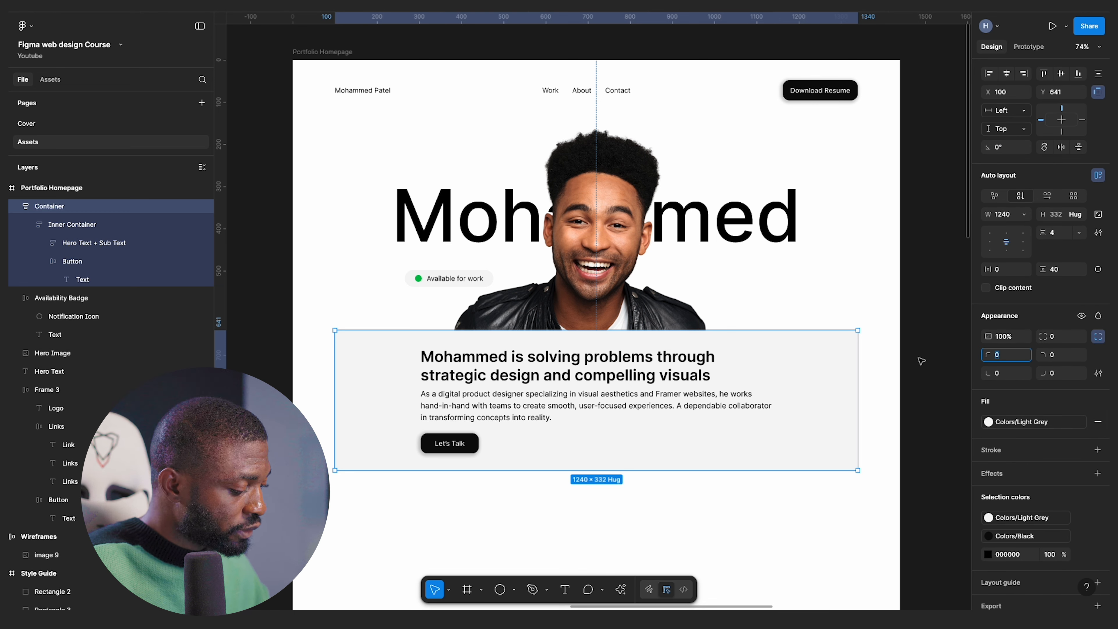
{"action": "left_click", "coordinate": [1069, 356]}
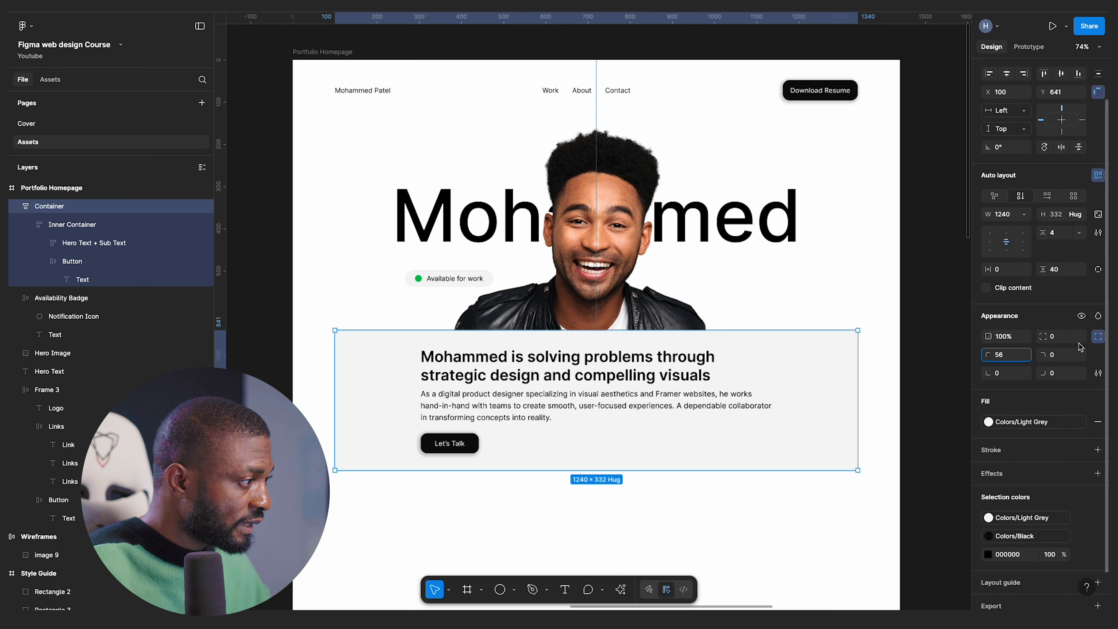
{"action": "type", "text": "56"}
{"action": "key", "text": "Return"}
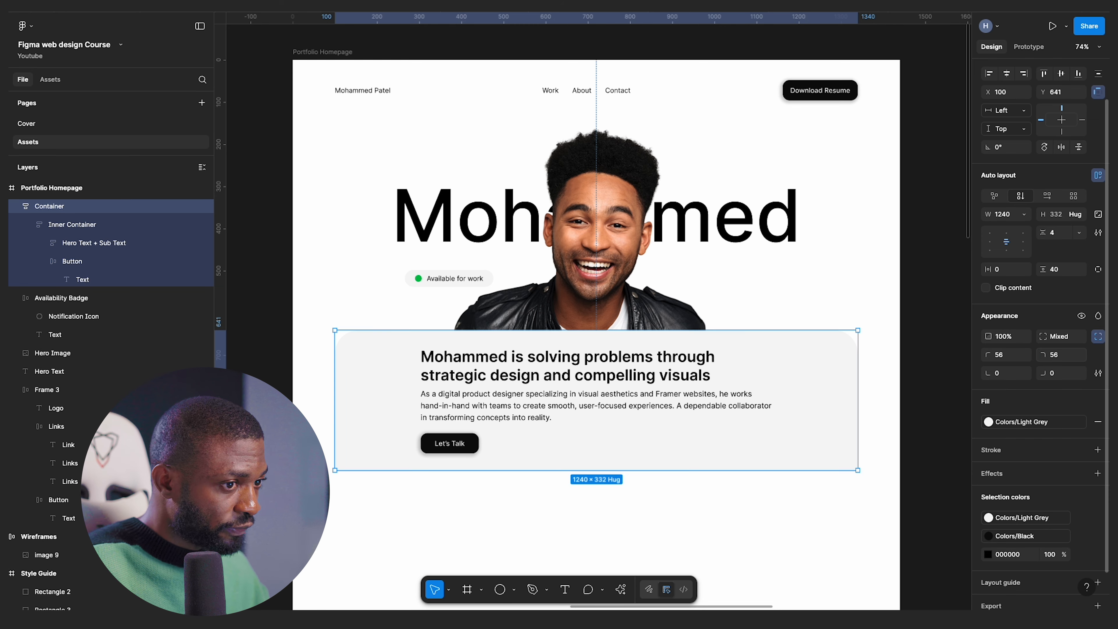
{"action": "scroll", "coordinate": [886, 352], "scroll_direction": "down", "scroll_amount": 2}
{"action": "mouse_move", "coordinate": [823, 405]}
{"action": "left_mouse_down"}
{"action": "mouse_move", "coordinate": [821, 363]}
{"action": "mouse_move", "coordinate": [821, 394]}
{"action": "left_mouse_up"}
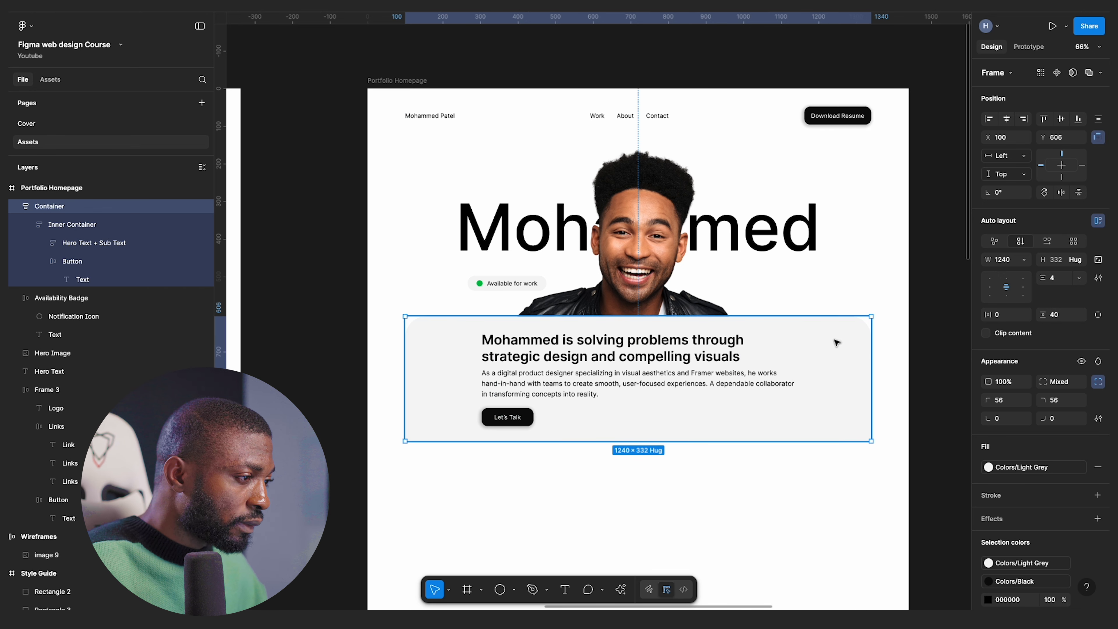
- Add an effect to the Container and change its type to Noise
{"action": "scroll", "coordinate": [1017, 470], "scroll_direction": "down", "scroll_amount": 2}
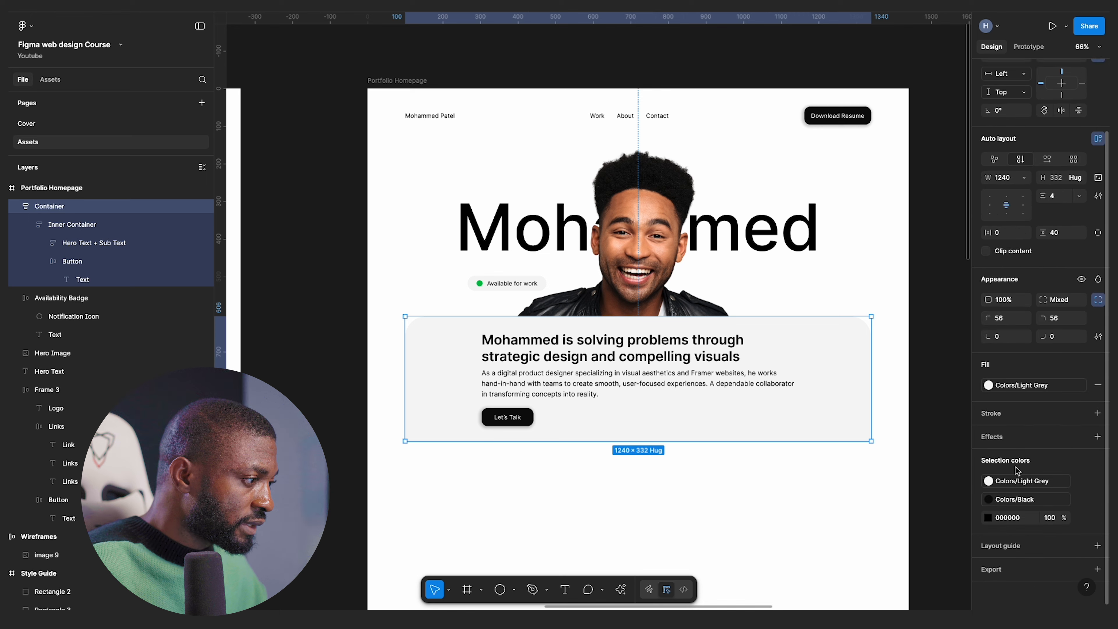
{"action": "left_click", "coordinate": [1097, 436]}
{"action": "left_click", "coordinate": [894, 462]}
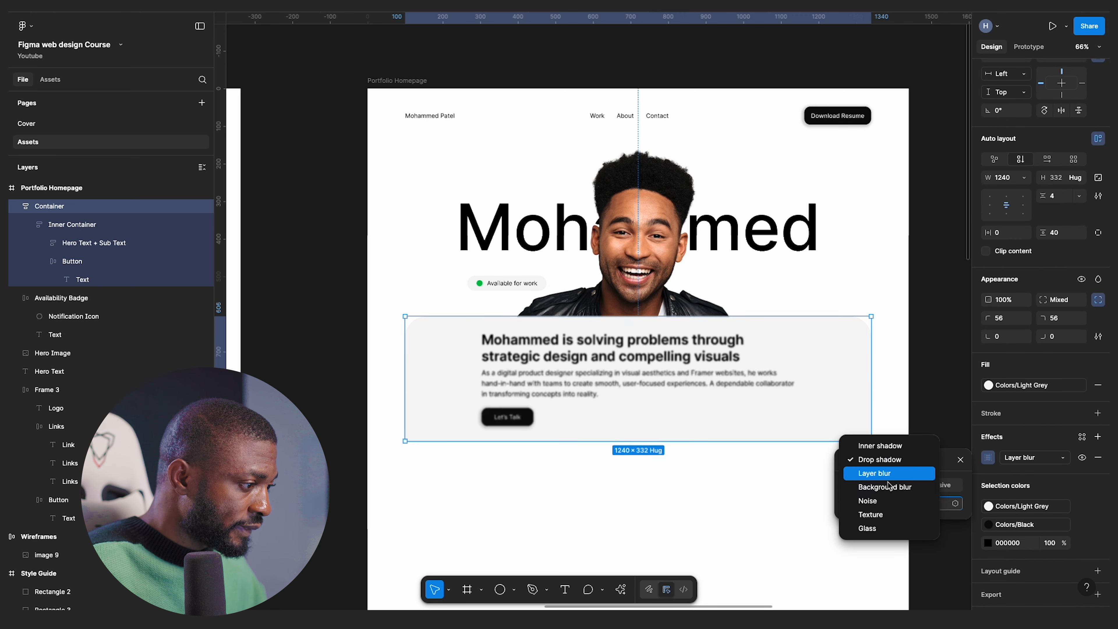
{"action": "left_click", "coordinate": [885, 498]}
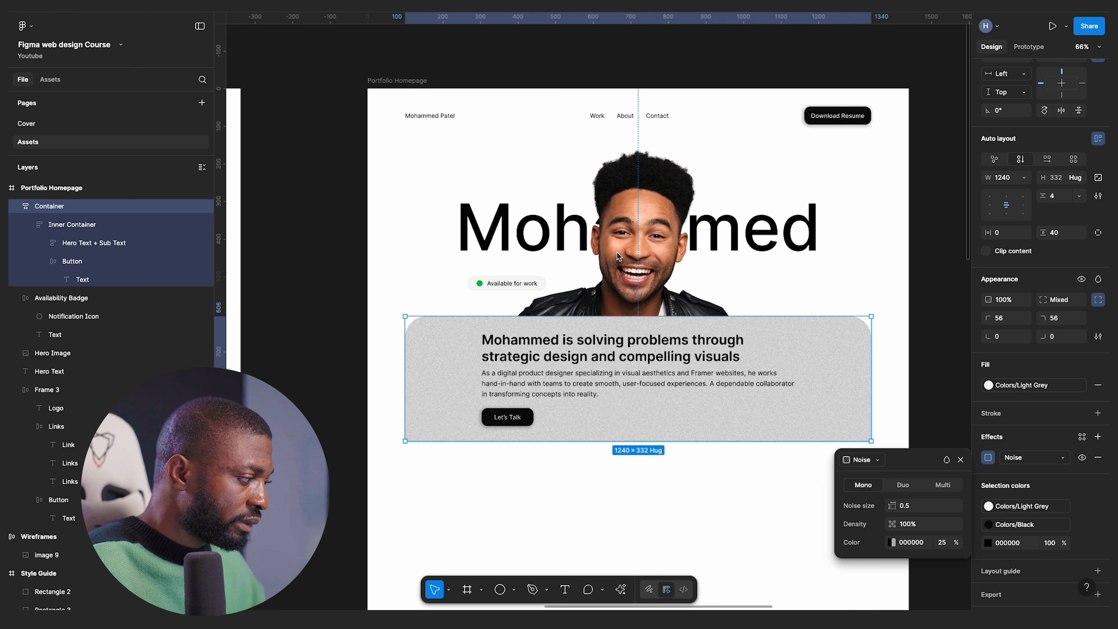
- Sample the noise colour 0B0B0B from the "Let's Talk" button and set its opacity to 15%
{"action": "left_click", "coordinate": [891, 542]}
{"action": "left_click", "coordinate": [712, 510]}
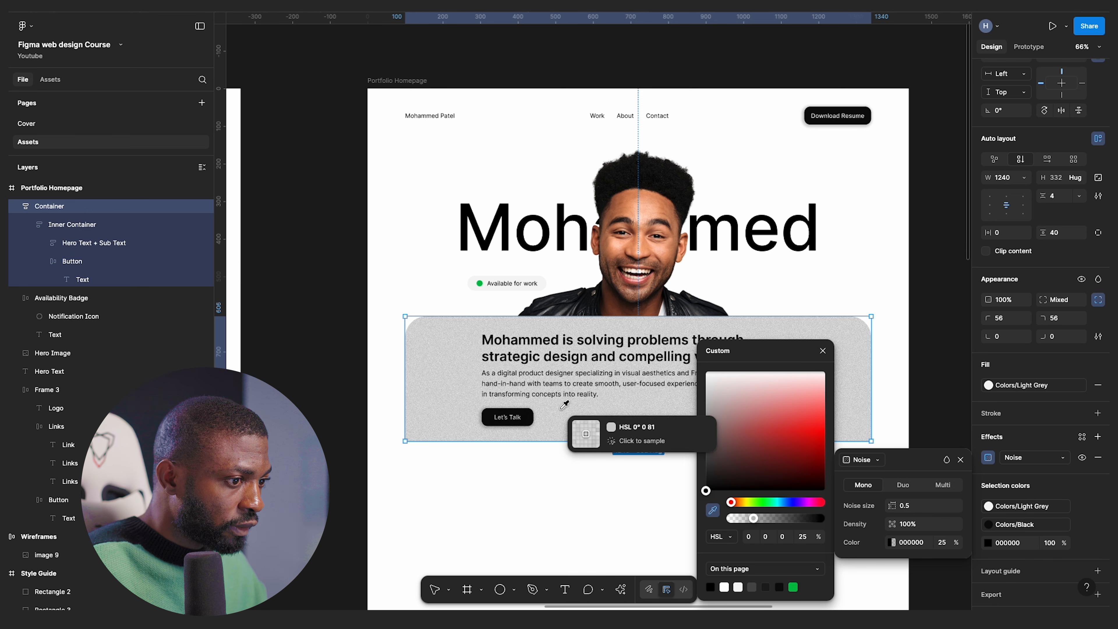
{"action": "left_click", "coordinate": [527, 422]}
{"action": "left_click", "coordinate": [942, 542]}
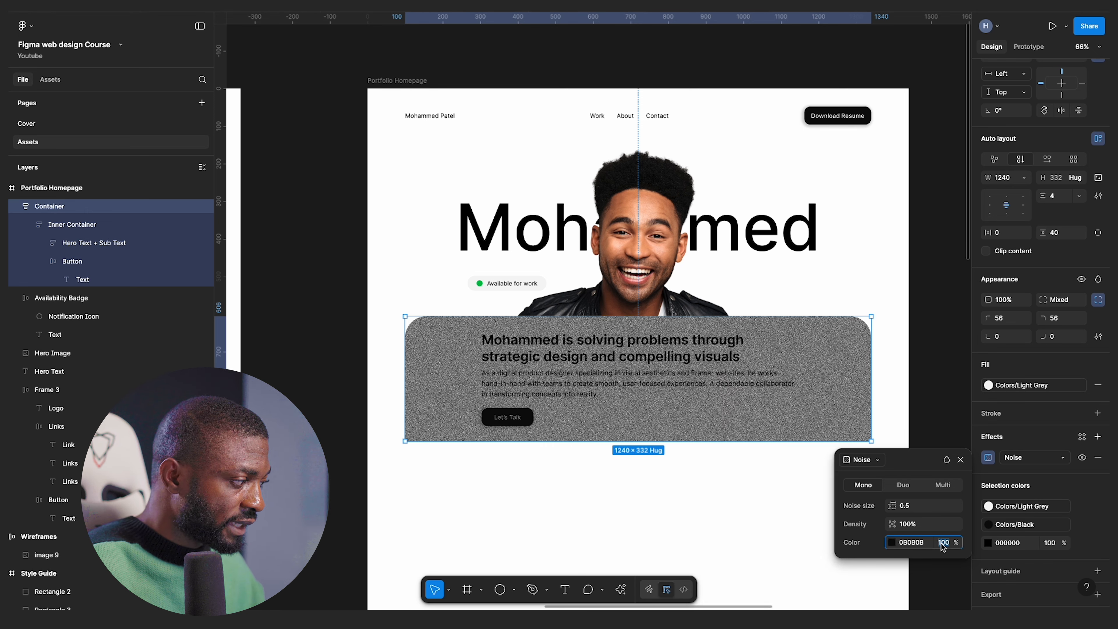
{"action": "type", "text": "15"}
{"action": "key", "text": "Return"}
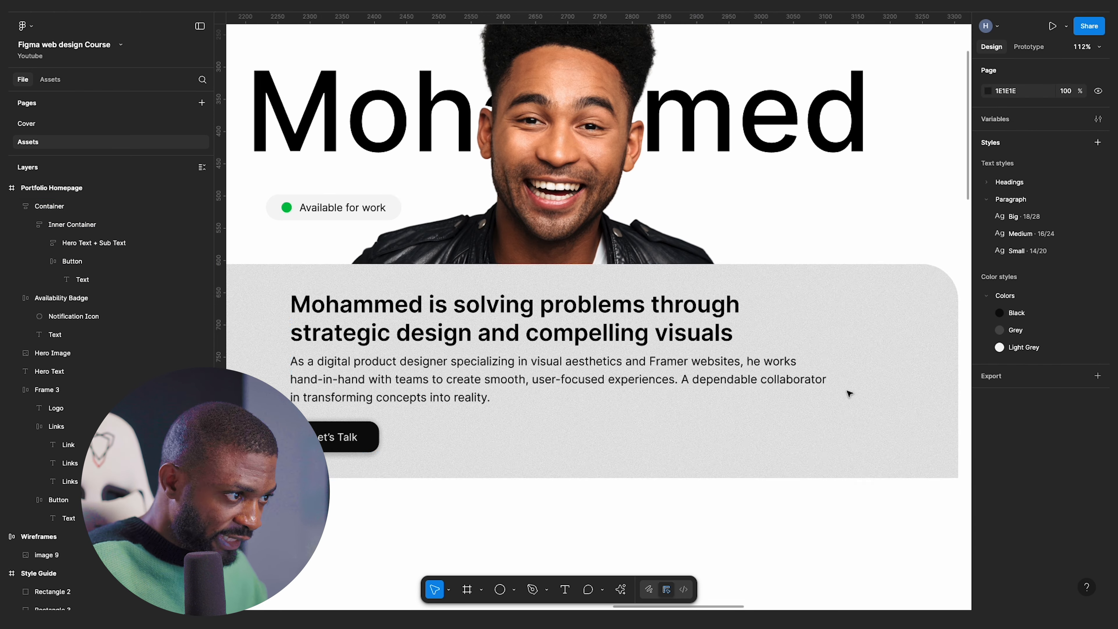
{"action": "scroll", "coordinate": [850, 394], "scroll_direction": "left", "scroll_amount": 2}
{"action": "left_click", "coordinate": [445, 333], "text": "super"}
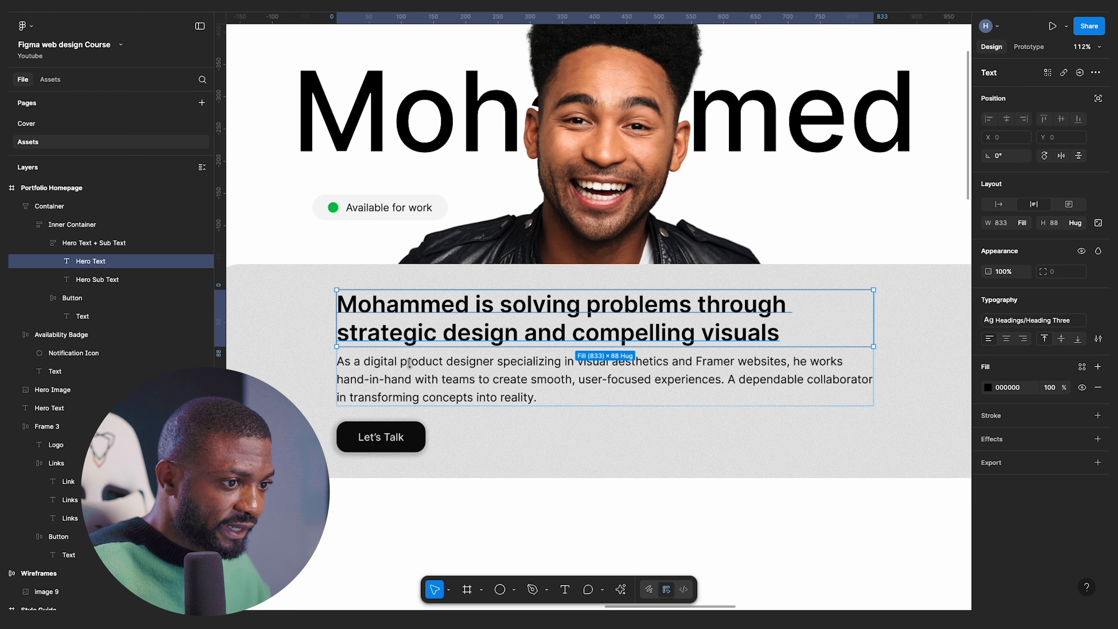
{"action": "left_click", "coordinate": [454, 380]}
{"action": "scroll", "coordinate": [616, 416], "scroll_direction": "down", "scroll_amount": 3}
- Change the Container's fill from the Light Grey style to plain white FFFFFF at 90% opacity
{"action": "left_click", "coordinate": [835, 386]}
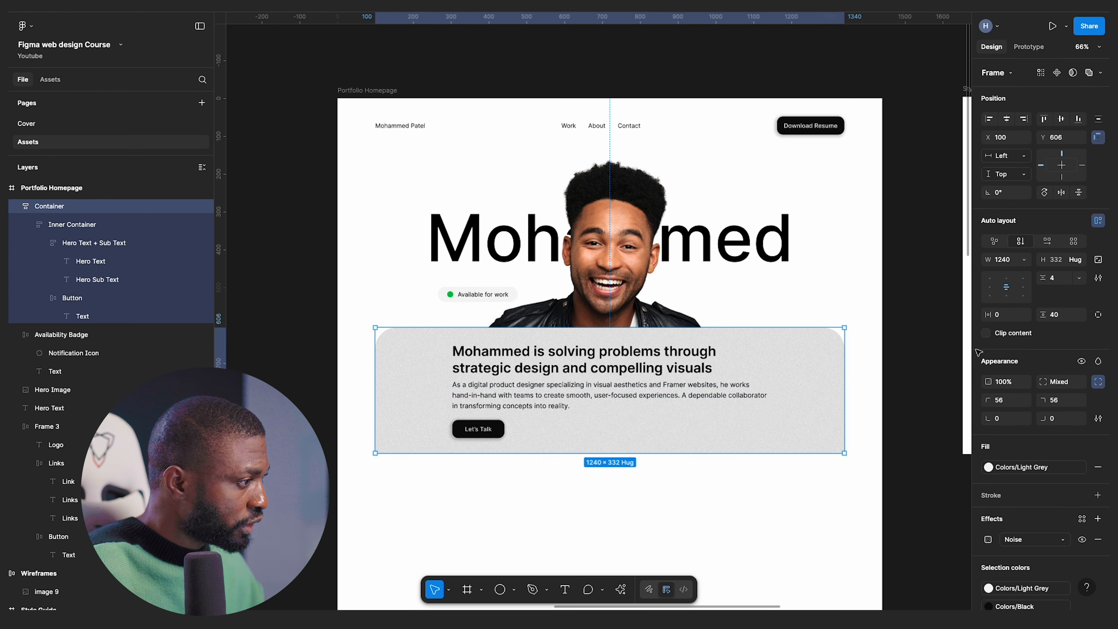
{"action": "left_click", "coordinate": [1008, 467]}
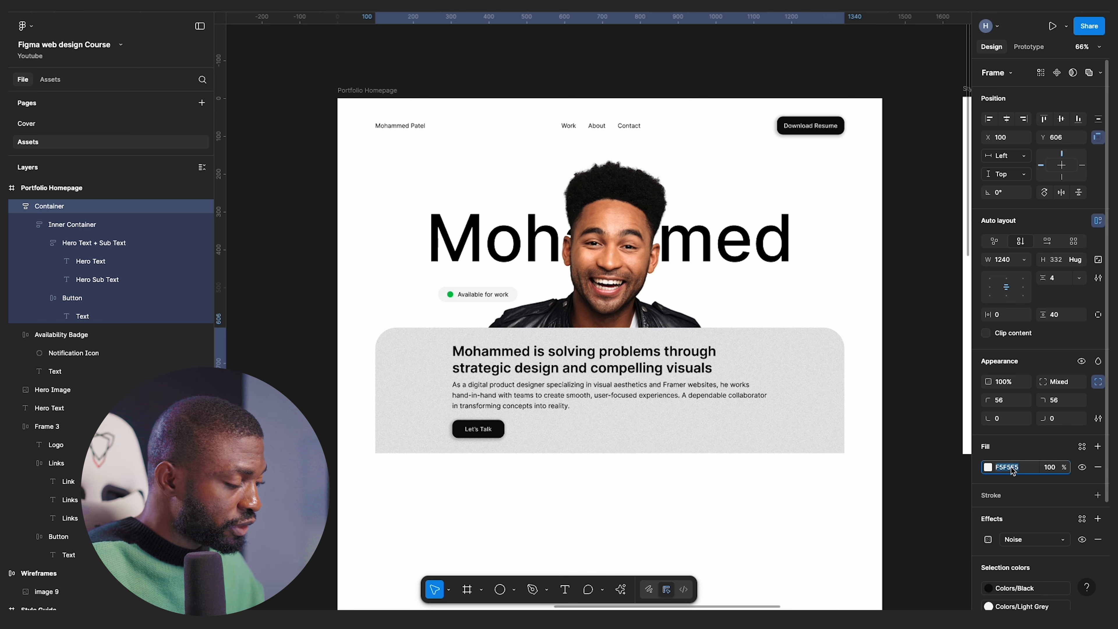
{"action": "type", "text": "fff"}
{"action": "key", "text": "Return"}
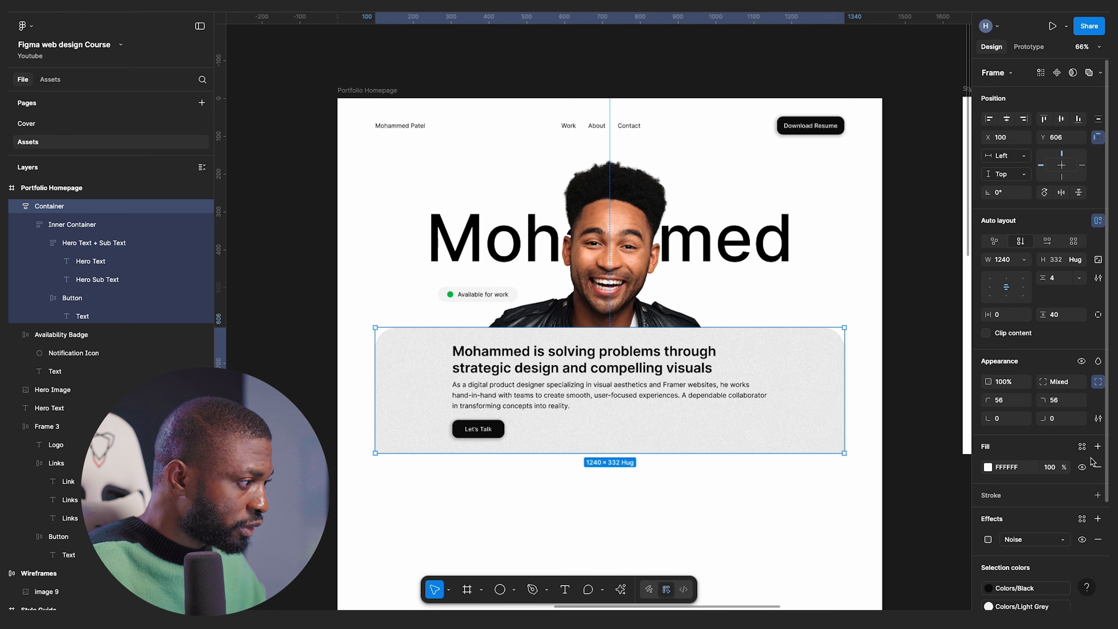
{"action": "left_click", "coordinate": [1050, 467]}
{"action": "type", "text": "90"}
{"action": "key", "text": "Return"}
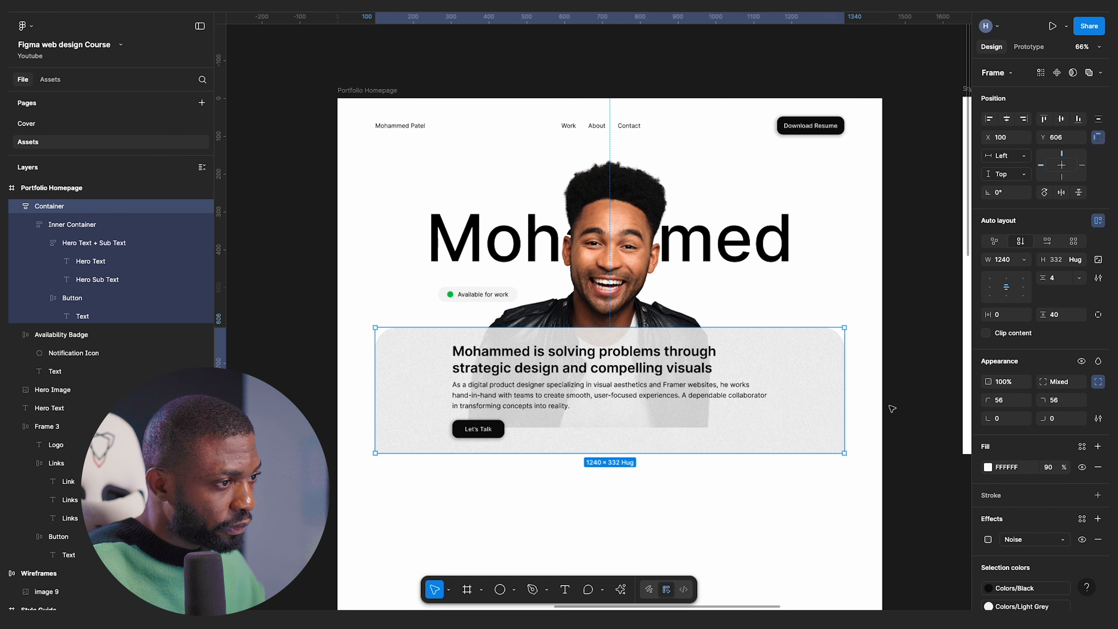
- Enlarge the Hero Image proportionally to about 710 × 786 so its lower edge meets the Container's lower edge
{"action": "left_click", "coordinate": [847, 431]}
{"action": "scroll", "coordinate": [842, 430], "scroll_direction": "up", "scroll_amount": 2}
{"action": "left_click", "coordinate": [567, 178]}
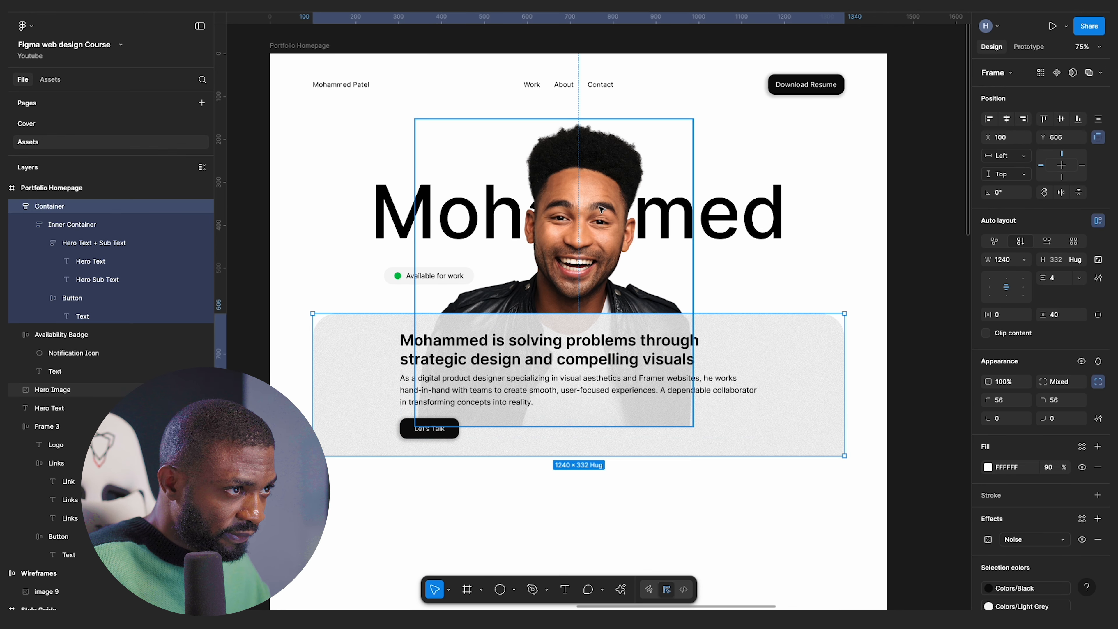
{"action": "left_click_drag", "start_coordinate": [567, 427], "coordinate": [567, 438]}
{"action": "left_click_drag", "start_coordinate": [566, 447], "coordinate": [566, 455]}
- Centre the enlarged Hero Image horizontally on the page and shift it left so the face sits midway across the headline
{"action": "left_click", "coordinate": [599, 339]}
{"action": "left_click", "coordinate": [795, 271]}
{"action": "left_click", "coordinate": [608, 243]}
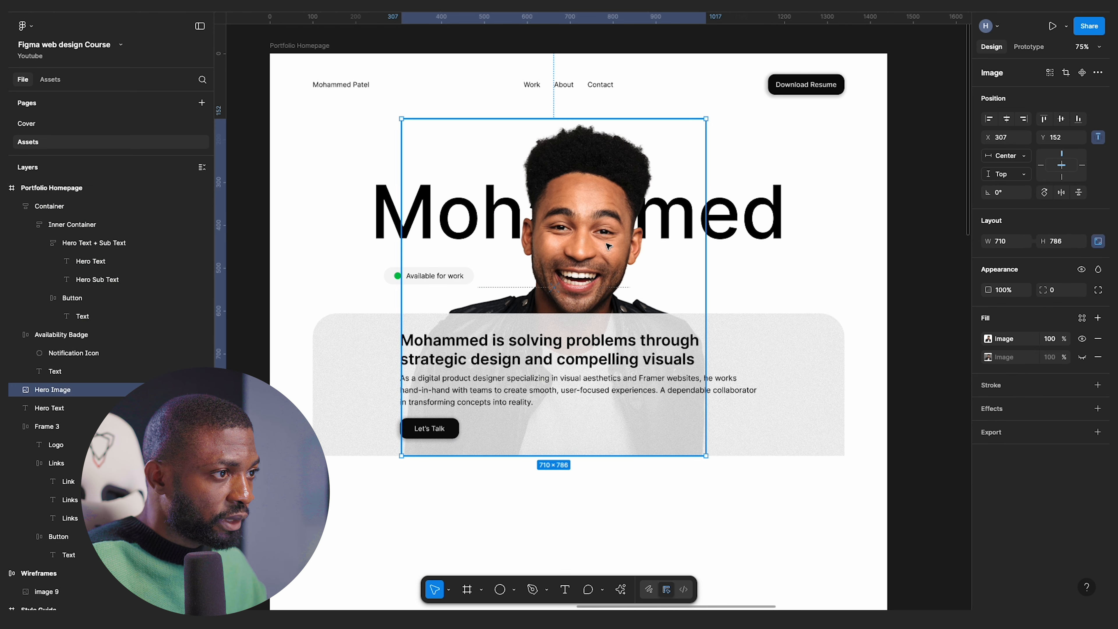
{"action": "left_click", "coordinate": [1007, 117]}
{"action": "left_click_drag", "start_coordinate": [642, 205], "coordinate": [603, 206]}
{"action": "left_click", "coordinate": [726, 389]}
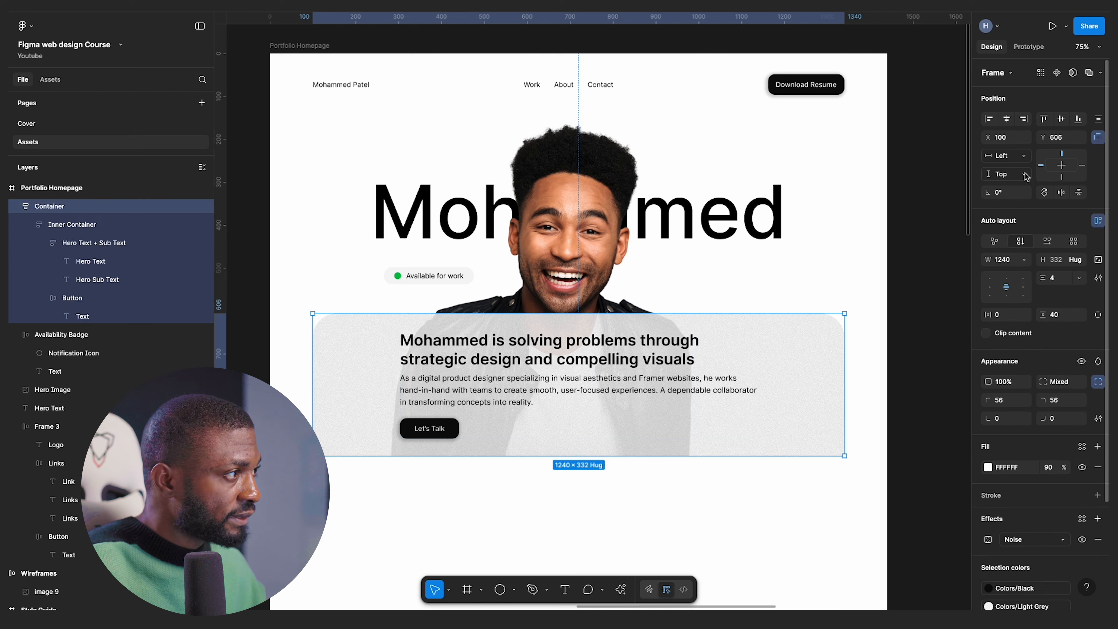
- Copy the "Featured works" text from Website Resources into Portfolio Homepage and place it below the Container at X 100, Y 1031
{"action": "scroll", "coordinate": [835, 304], "scroll_direction": "up", "scroll_amount": 1}
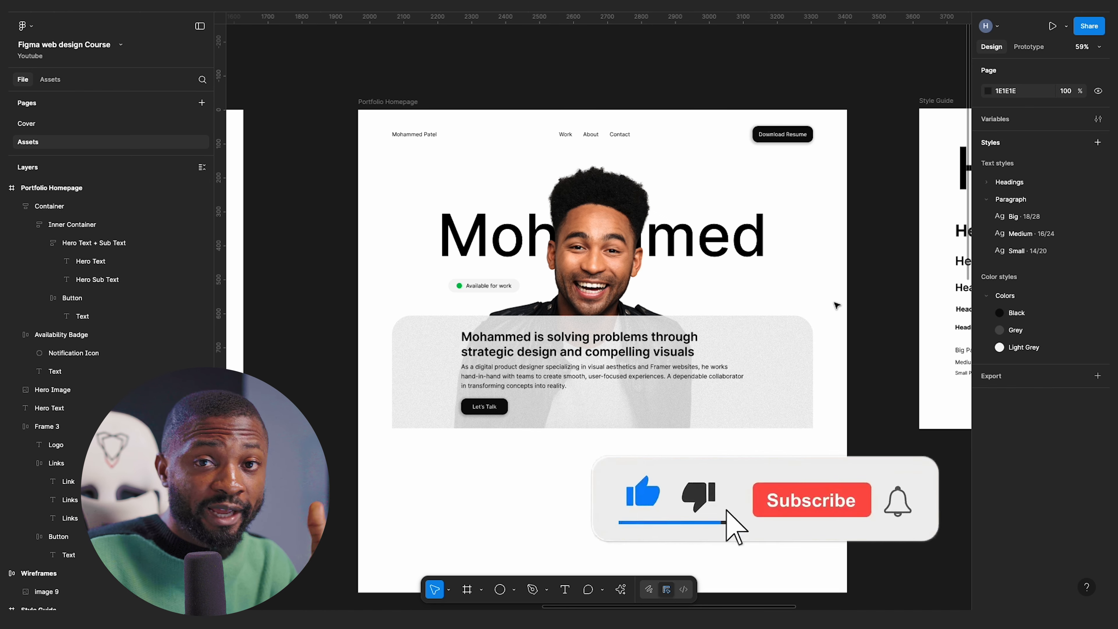
{"action": "scroll", "coordinate": [836, 305], "scroll_direction": "down", "scroll_amount": 5}
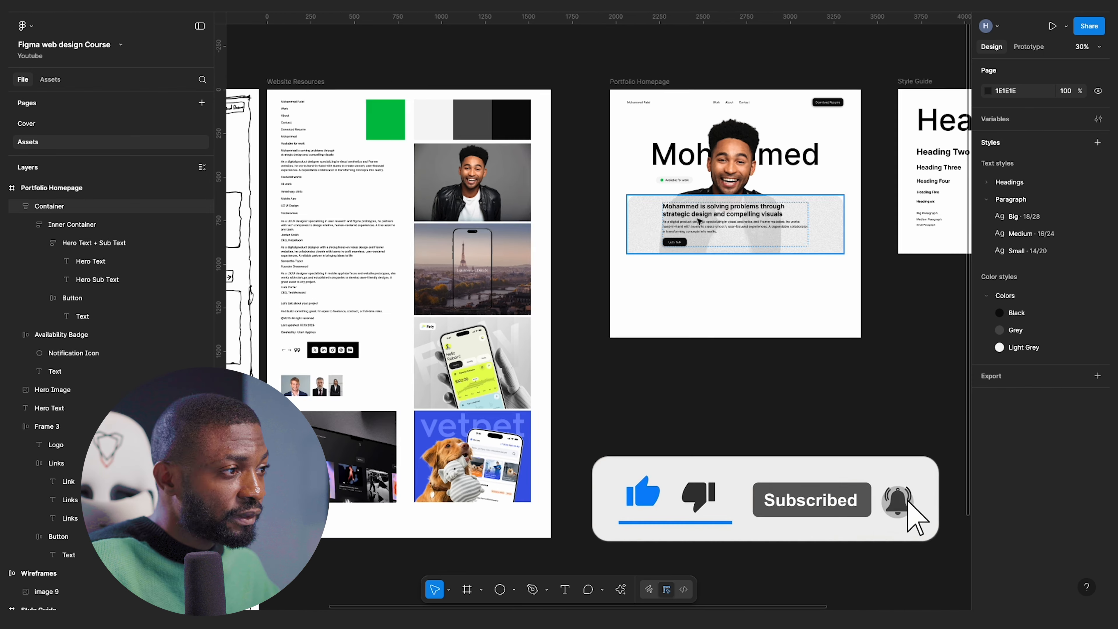
{"action": "scroll", "coordinate": [663, 250], "scroll_direction": "left", "scroll_amount": 2}
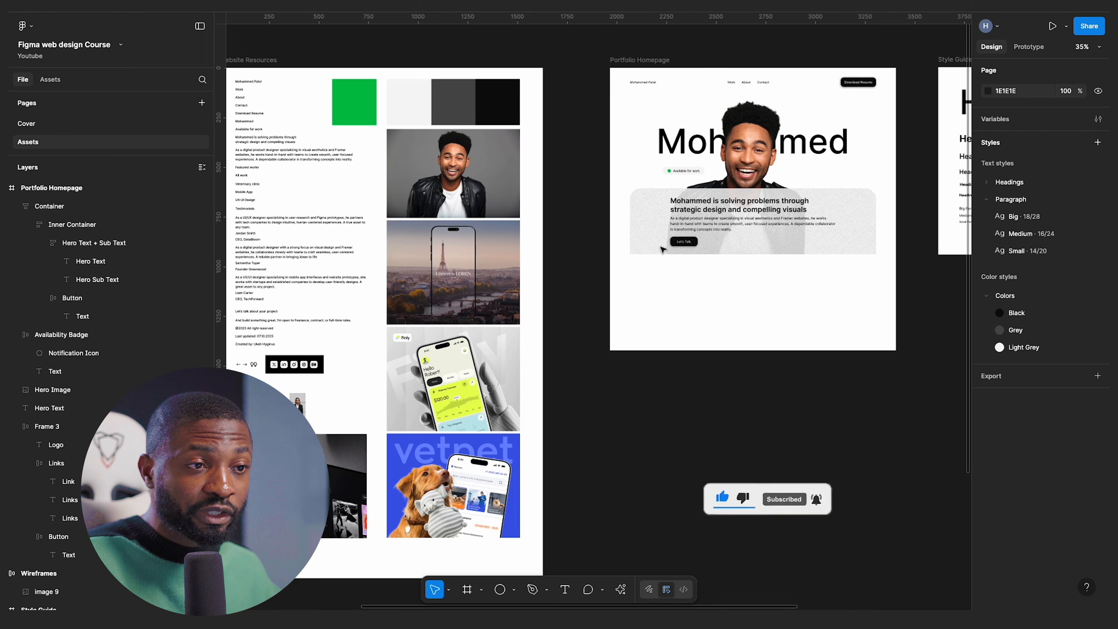
{"action": "scroll", "coordinate": [399, 267], "scroll_direction": "up", "scroll_amount": 3}
{"action": "scroll", "coordinate": [438, 210], "scroll_direction": "left", "scroll_amount": 2}
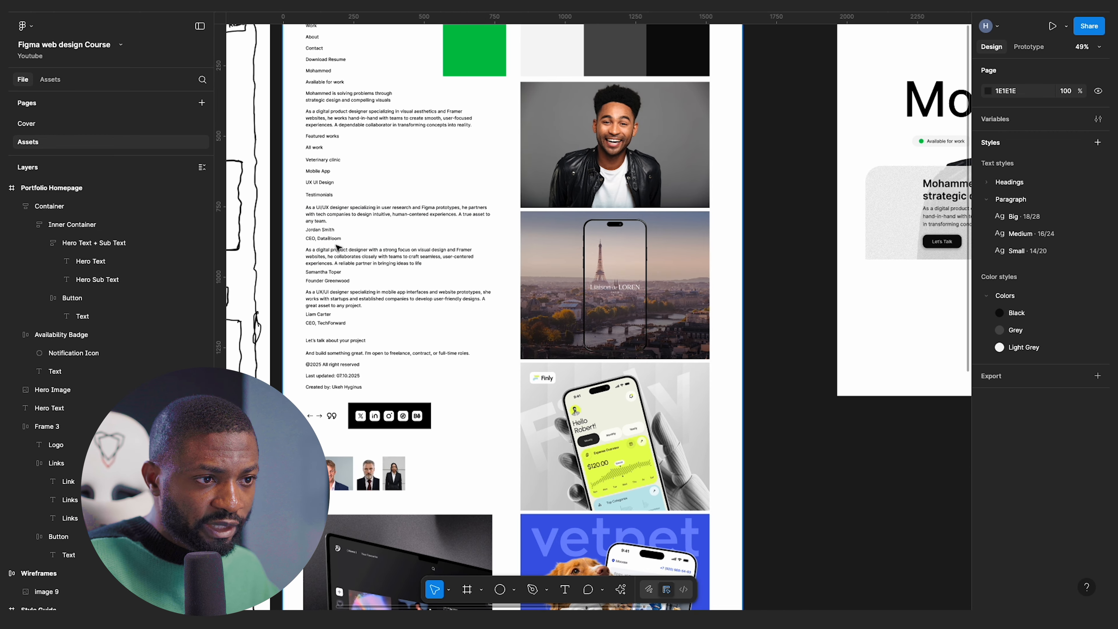
{"action": "scroll", "coordinate": [335, 193], "scroll_direction": "up", "scroll_amount": 3}
{"action": "scroll", "coordinate": [331, 188], "scroll_direction": "up", "scroll_amount": 1}
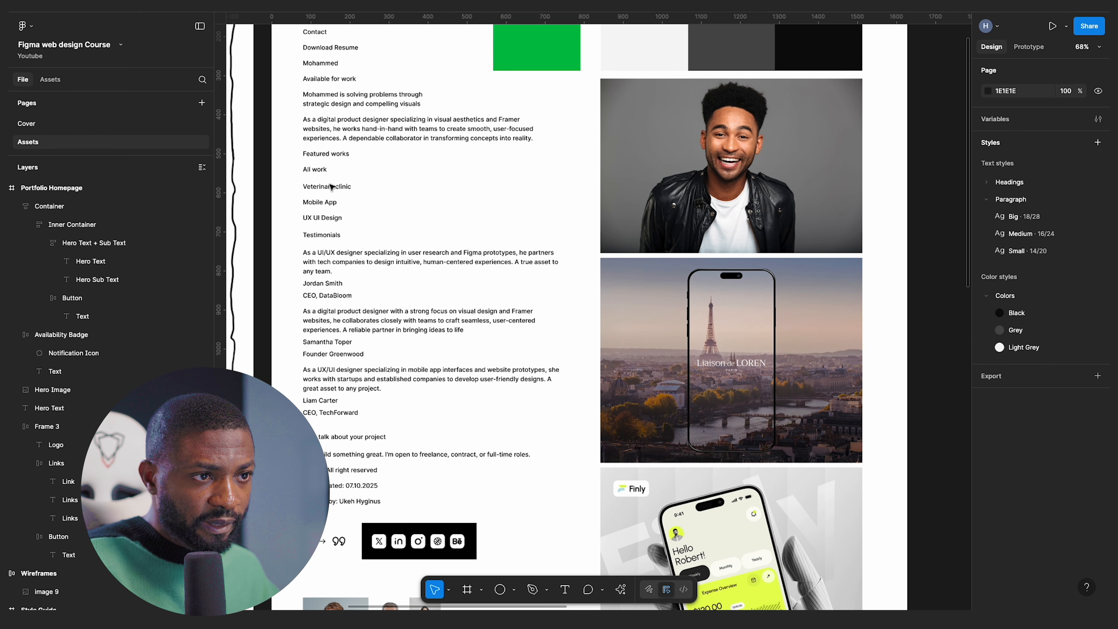
{"action": "left_click", "coordinate": [335, 153]}
{"action": "scroll", "coordinate": [310, 175], "scroll_direction": "down", "scroll_amount": 5}
{"action": "scroll", "coordinate": [594, 132], "scroll_direction": "up", "scroll_amount": 3}
{"action": "left_click", "coordinate": [534, 111]}
{"action": "key", "text": "ctrl+v"}
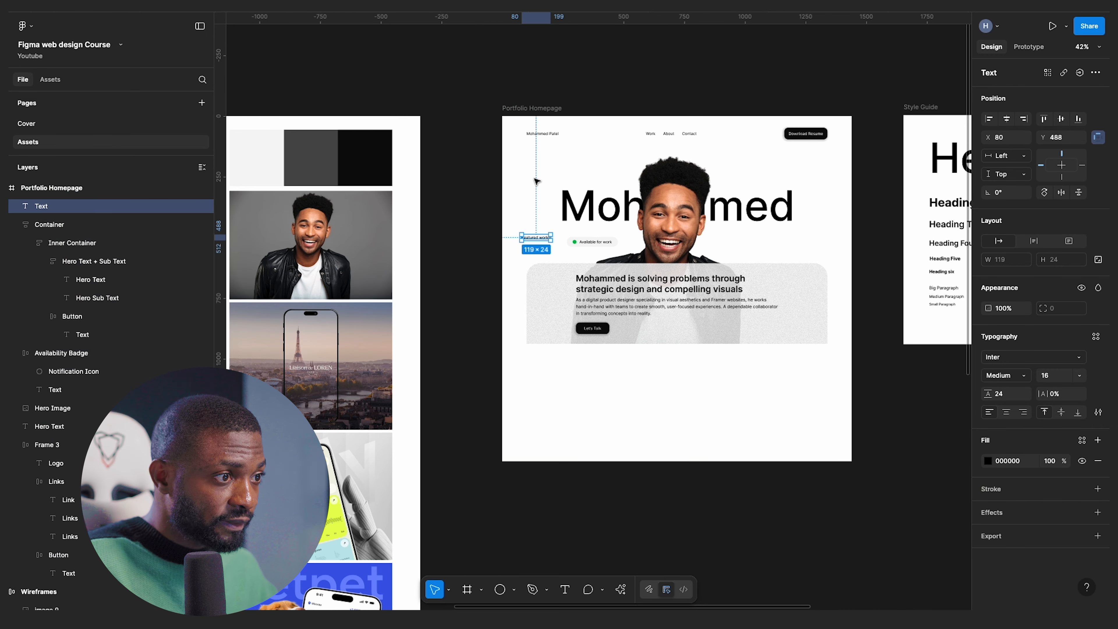
{"action": "left_click_drag", "start_coordinate": [536, 238], "coordinate": [541, 370]}
- Apply the Heading Four text style and the Black colour style to the "Featured works" text
{"action": "left_click", "coordinate": [1097, 336]}
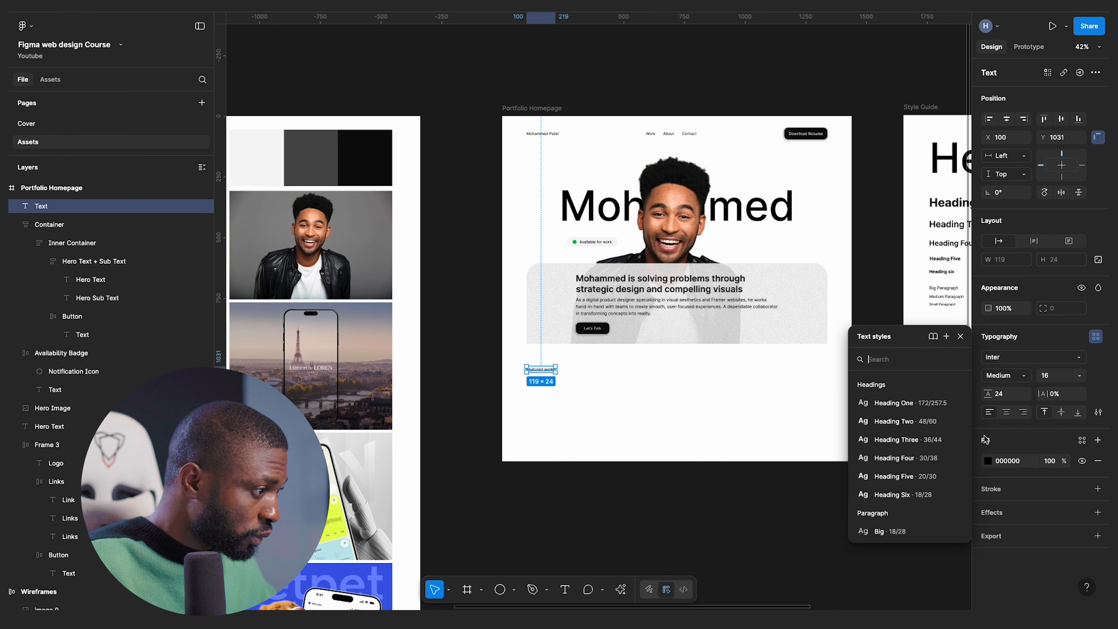
{"action": "left_click", "coordinate": [919, 459]}
{"action": "scroll", "coordinate": [612, 414], "scroll_direction": "up", "scroll_amount": 2}
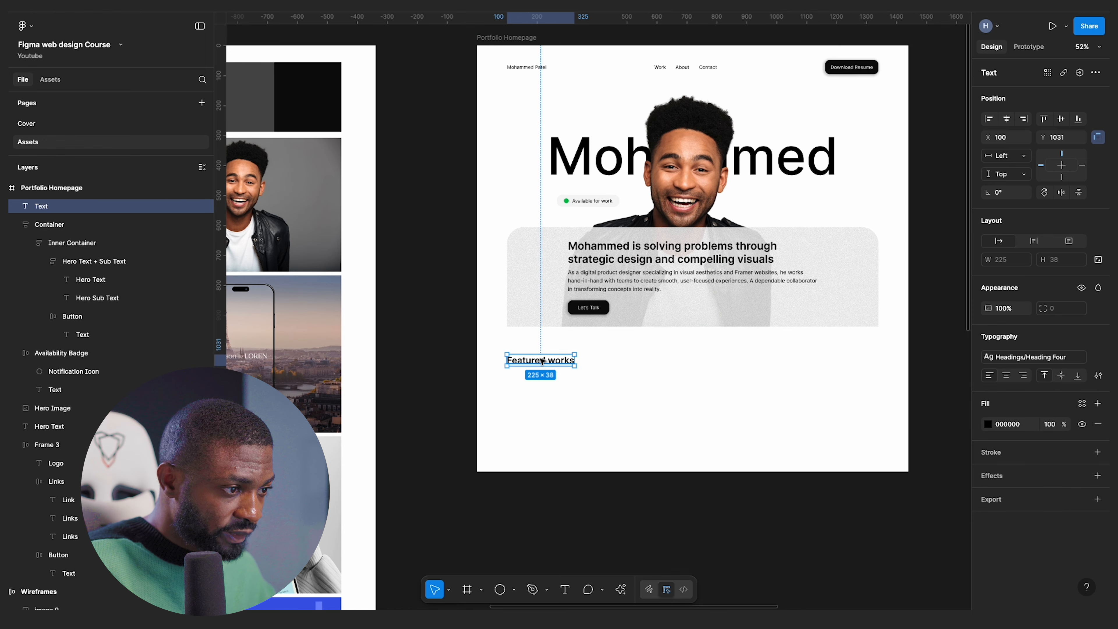
{"action": "left_click", "coordinate": [1081, 404]}
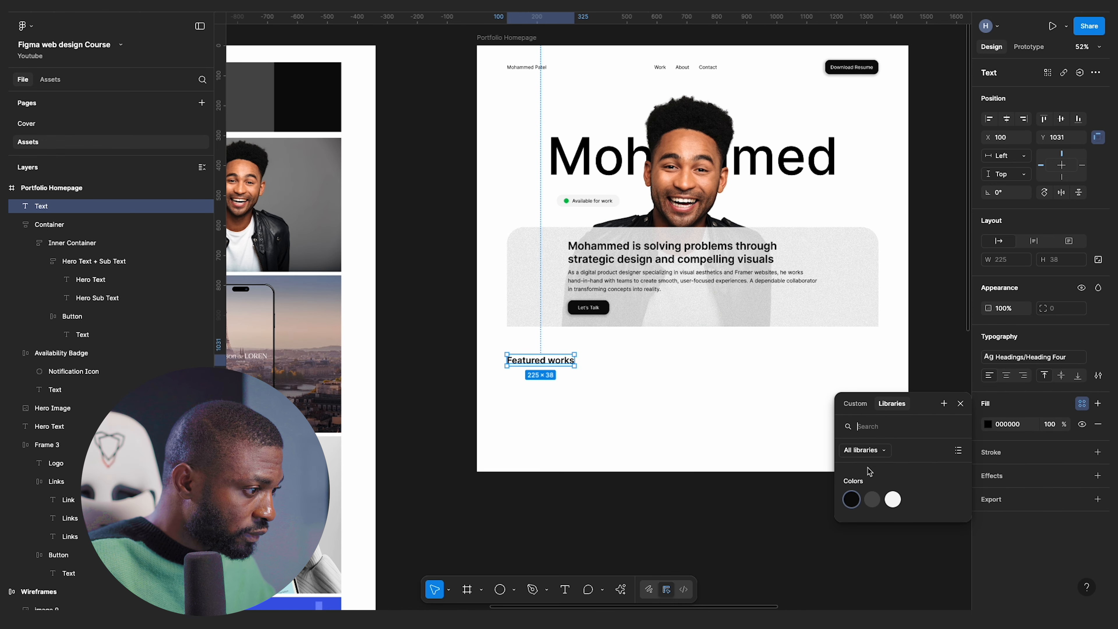
{"action": "left_click", "coordinate": [851, 498]}
{"action": "scroll", "coordinate": [519, 360], "scroll_direction": "up", "scroll_amount": 1}
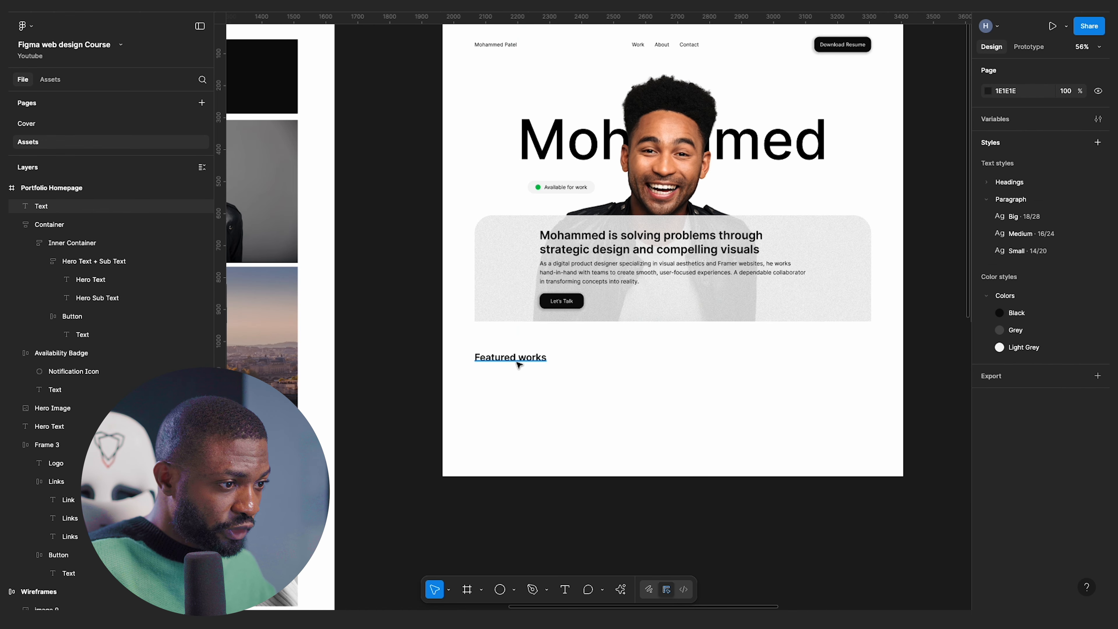
- Duplicate the "Download Resume" button and place the copy opposite "Featured works" at X 1162, Y 1037, flush with the Container's right edge
{"action": "double_click", "coordinate": [838, 48]}
{"action": "scroll", "coordinate": [475, 120], "scroll_direction": "up", "scroll_amount": 3}
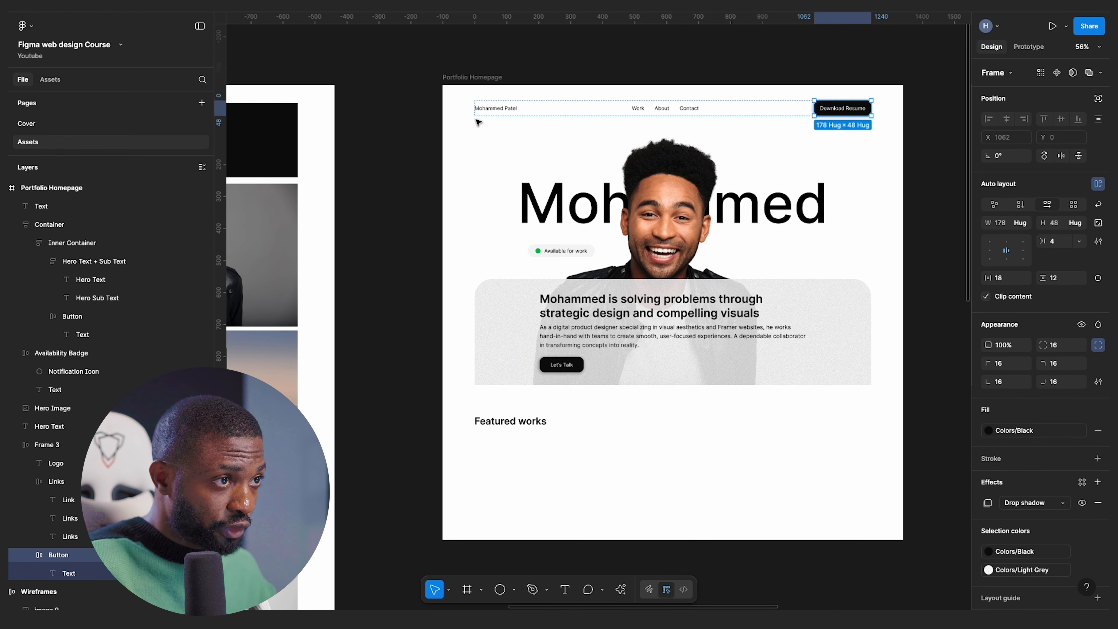
{"action": "left_click", "coordinate": [470, 78]}
{"action": "key", "text": "super+v"}
{"action": "left_click_drag", "start_coordinate": [826, 93], "coordinate": [857, 424]}
{"action": "scroll", "coordinate": [862, 424], "scroll_direction": "up", "scroll_amount": 5}
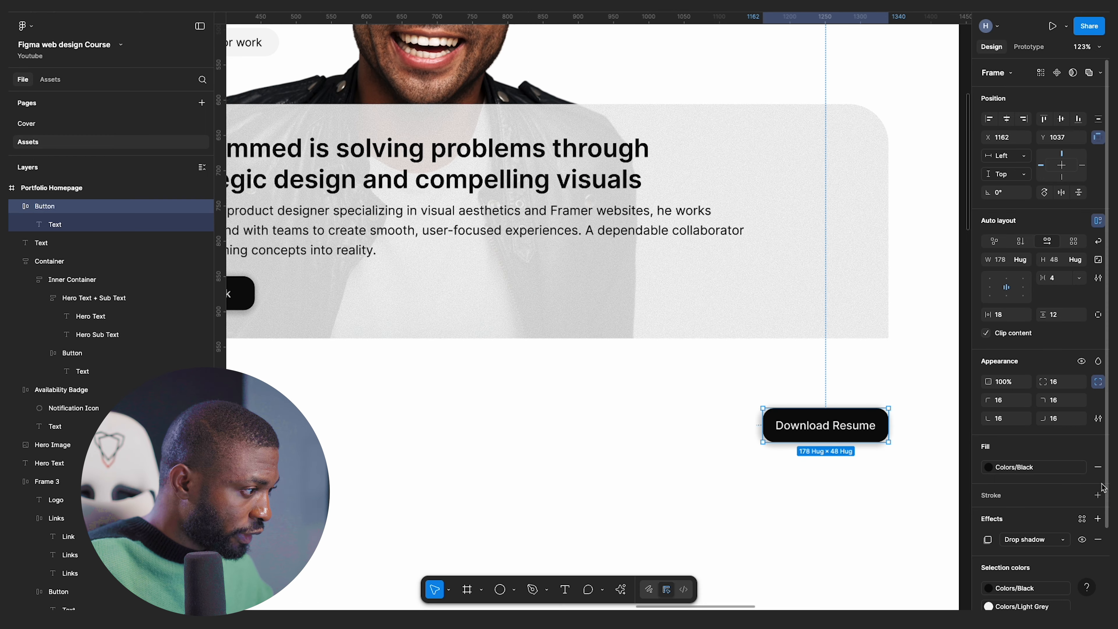
- Change the copied button's fill to the Light Grey style and its label's colour to the Black style
{"action": "left_click", "coordinate": [1012, 466]}
{"action": "left_click", "coordinate": [892, 565]}
{"action": "key", "text": "Escape"}
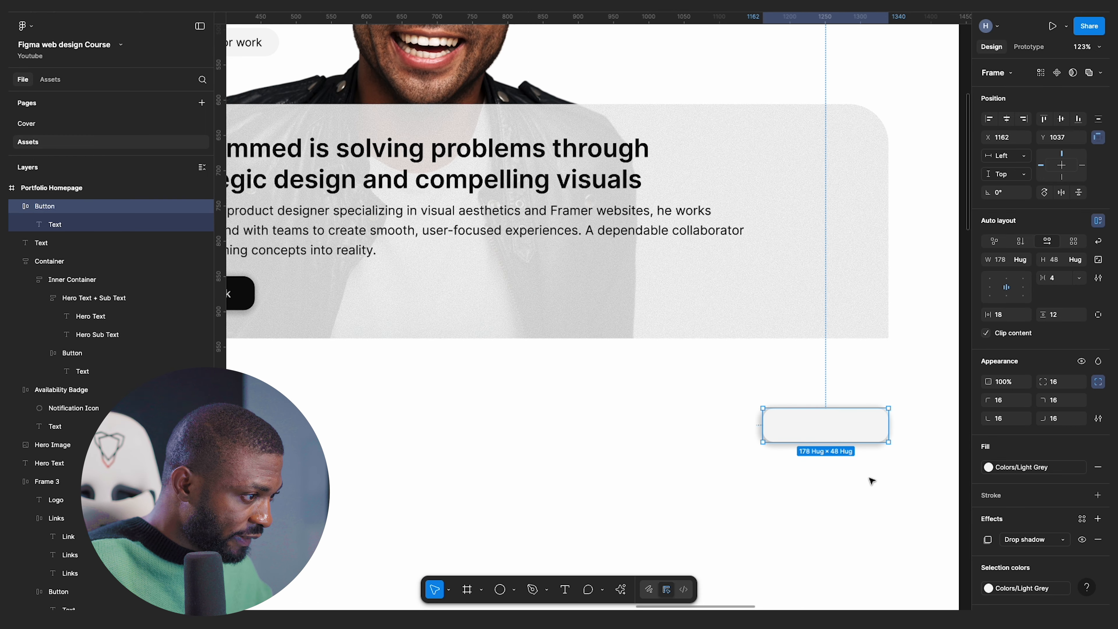
{"action": "double_click", "coordinate": [831, 431]}
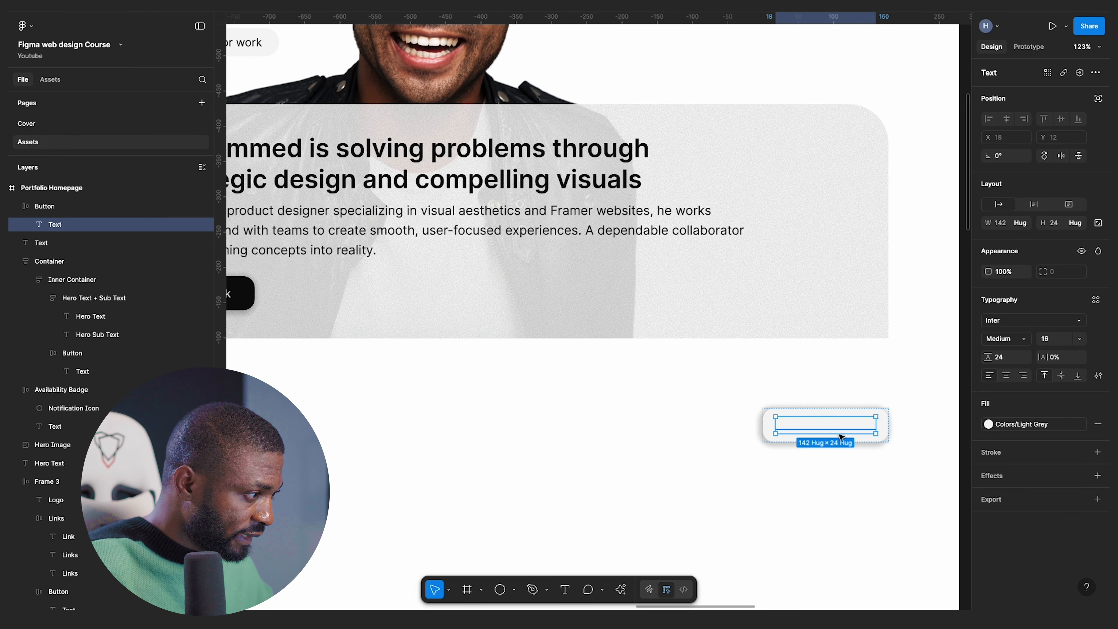
{"action": "left_click", "coordinate": [1054, 424]}
{"action": "left_click", "coordinate": [852, 522]}
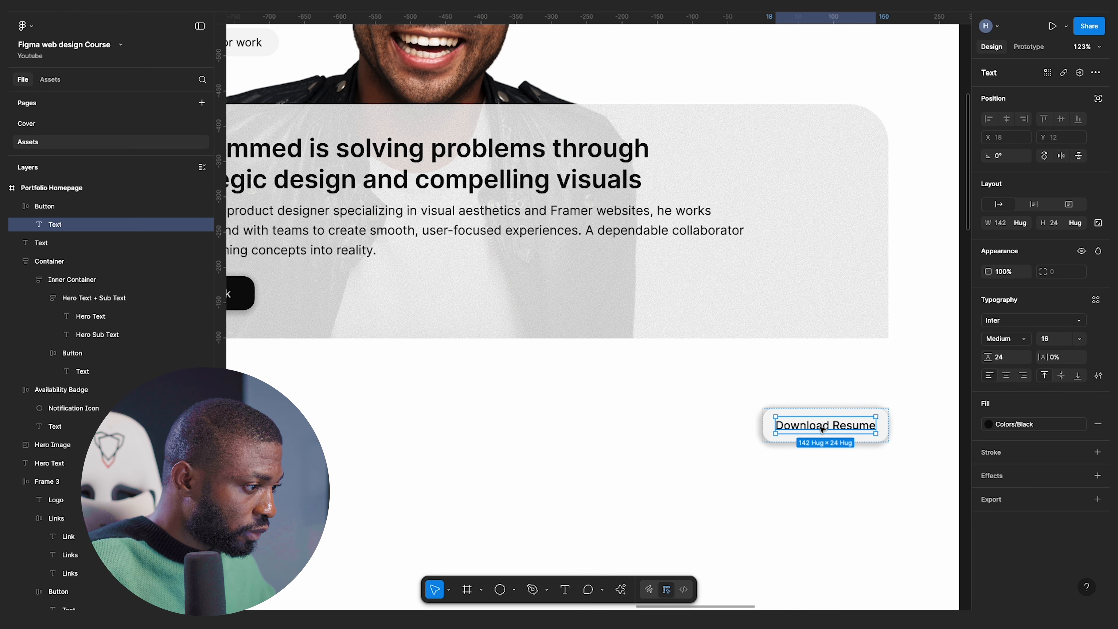
- Change the copied button's label to "All works" and remove the button's drop shadow
{"action": "double_click", "coordinate": [820, 426]}
{"action": "type", "text": "All"}
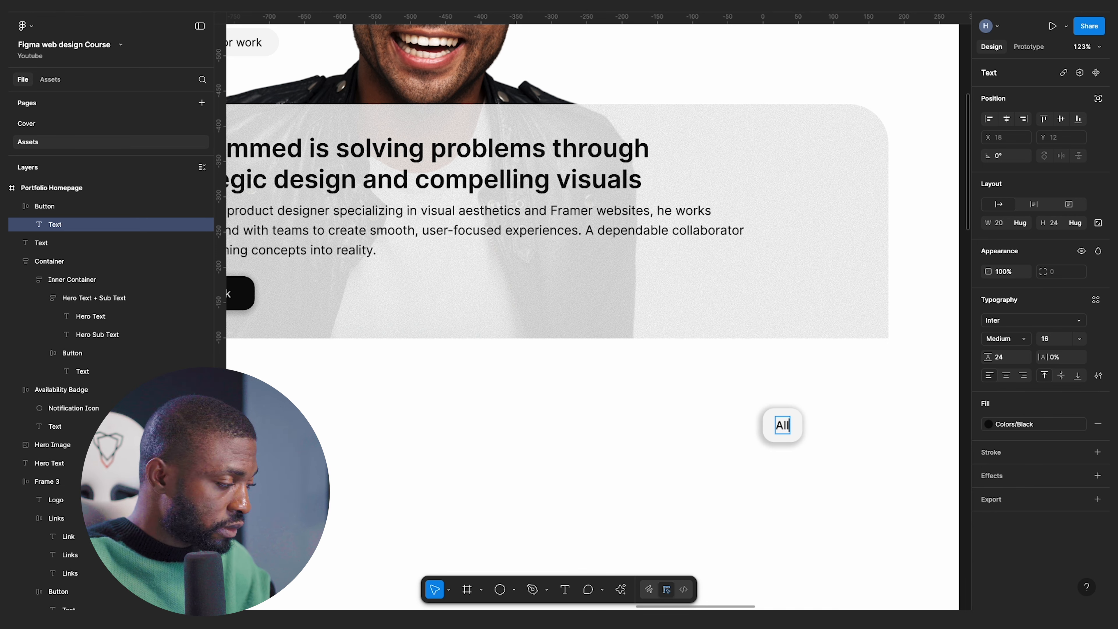
{"action": "type", "text": " works"}
{"action": "key", "text": "Escape"}
{"action": "key", "text": "Escape"}
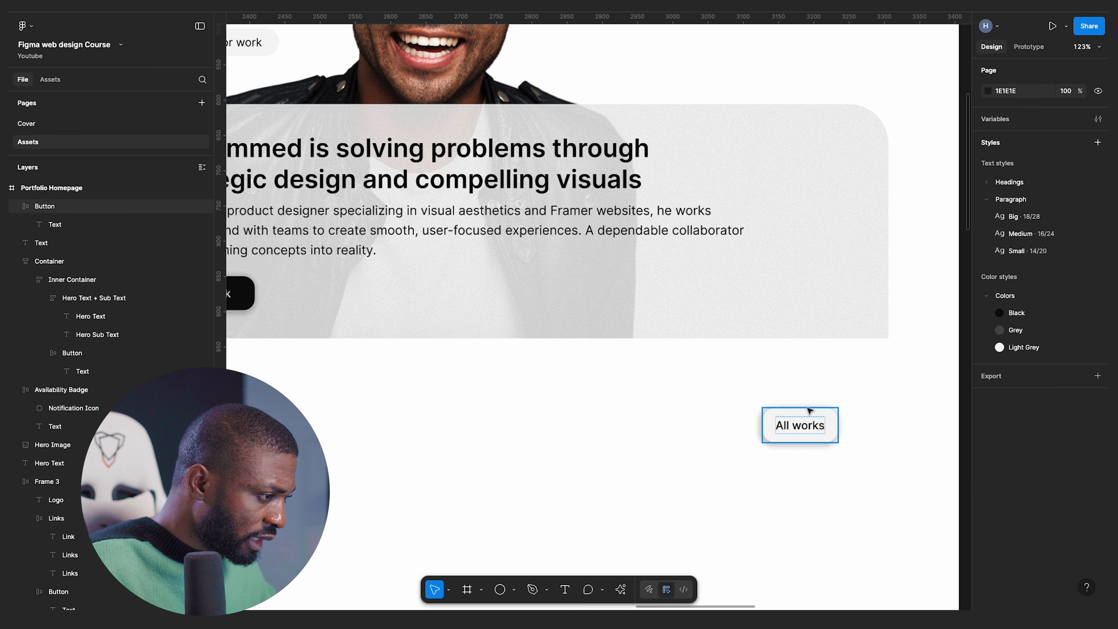
{"action": "left_click", "coordinate": [1096, 541]}
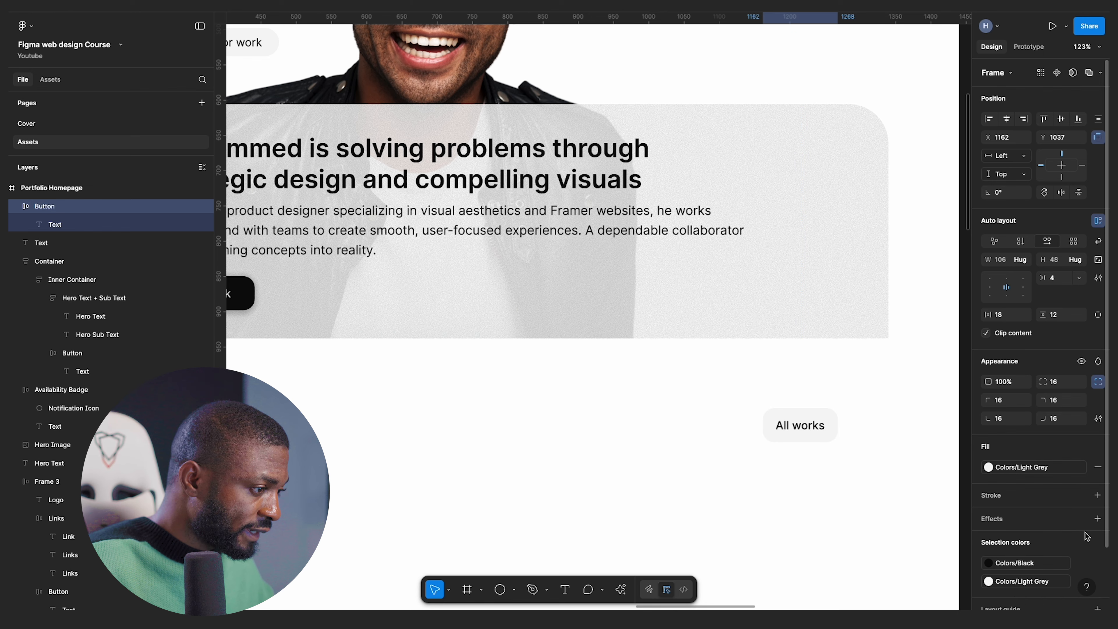
{"action": "left_click", "coordinate": [821, 472]}
- Copy the right-pointing arrow vector from Website Resources into the "All works" button after its label
{"action": "scroll", "coordinate": [853, 407], "scroll_direction": "down", "scroll_amount": 8}
{"action": "scroll", "coordinate": [668, 370], "scroll_direction": "left", "scroll_amount": 5}
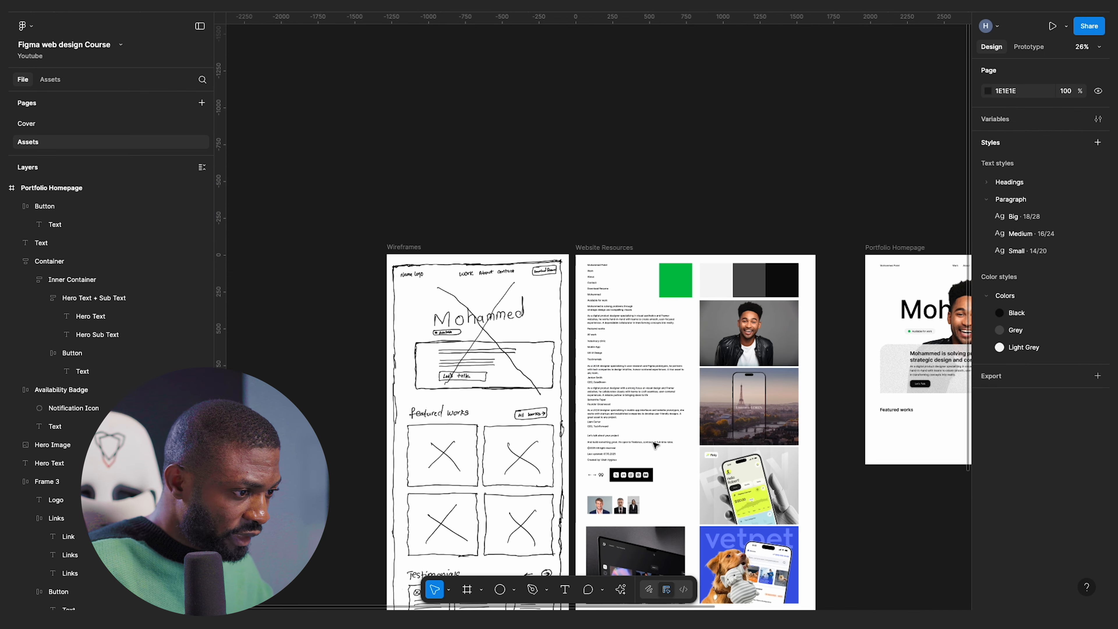
{"action": "scroll", "coordinate": [647, 446], "scroll_direction": "up", "scroll_amount": 2}
{"action": "scroll", "coordinate": [631, 430], "scroll_direction": "up", "scroll_amount": 4}
{"action": "scroll", "coordinate": [715, 526], "scroll_direction": "down", "scroll_amount": 7}
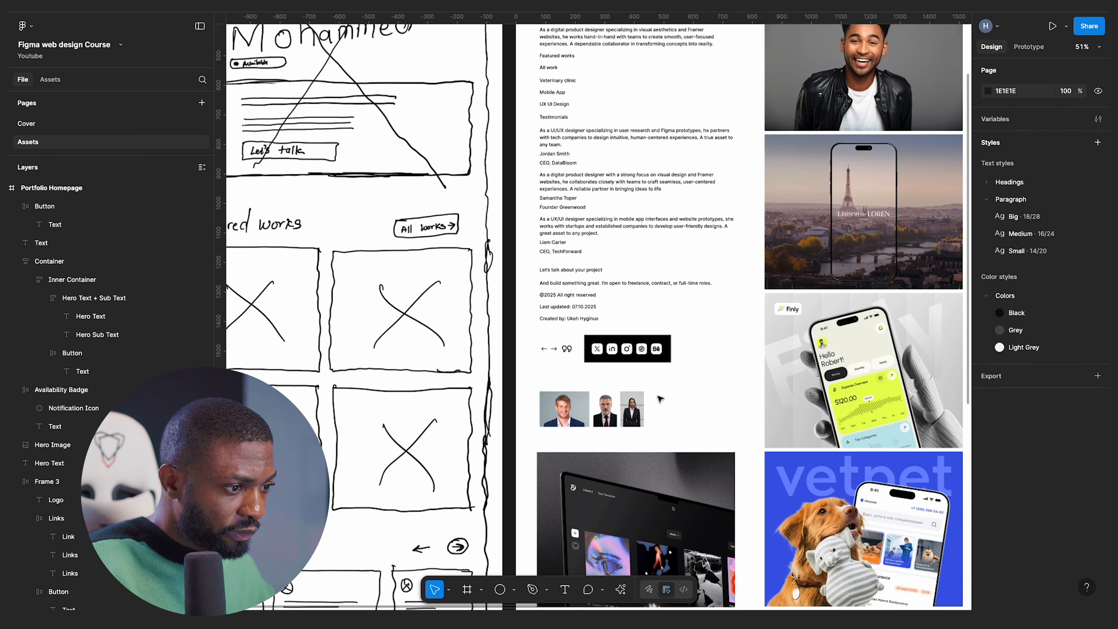
{"action": "scroll", "coordinate": [572, 264], "scroll_direction": "up", "scroll_amount": 5}
{"action": "scroll", "coordinate": [598, 353], "scroll_direction": "down", "scroll_amount": 3}
{"action": "left_click", "coordinate": [606, 349]}
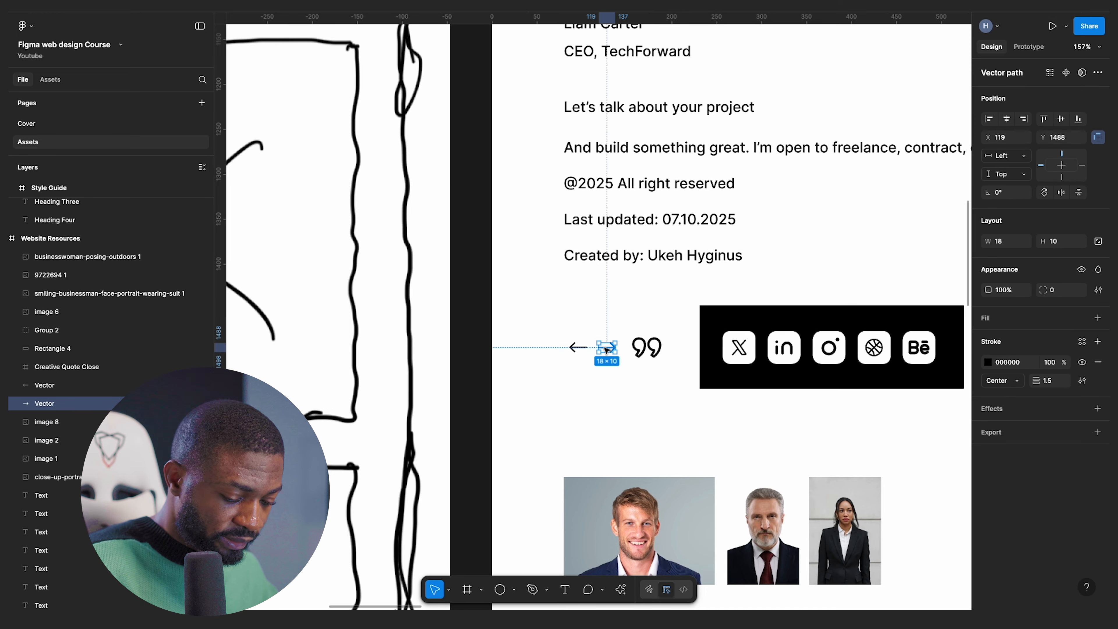
{"action": "scroll", "coordinate": [524, 353], "scroll_direction": "down", "scroll_amount": 10}
{"action": "scroll", "coordinate": [646, 388], "scroll_direction": "up", "scroll_amount": 15}
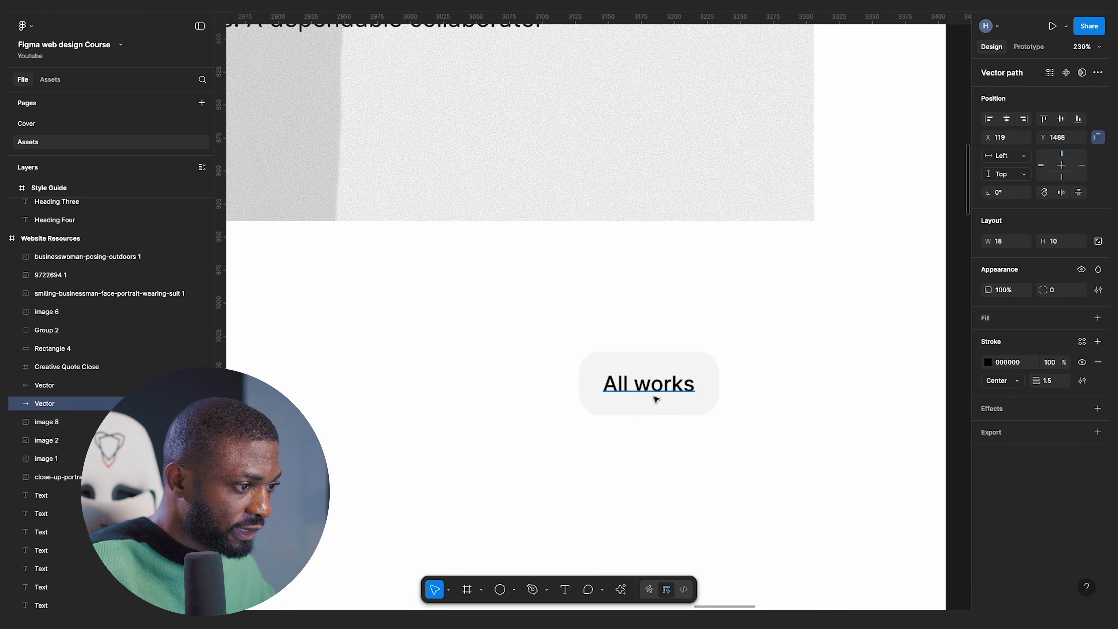
{"action": "left_click", "coordinate": [673, 377]}
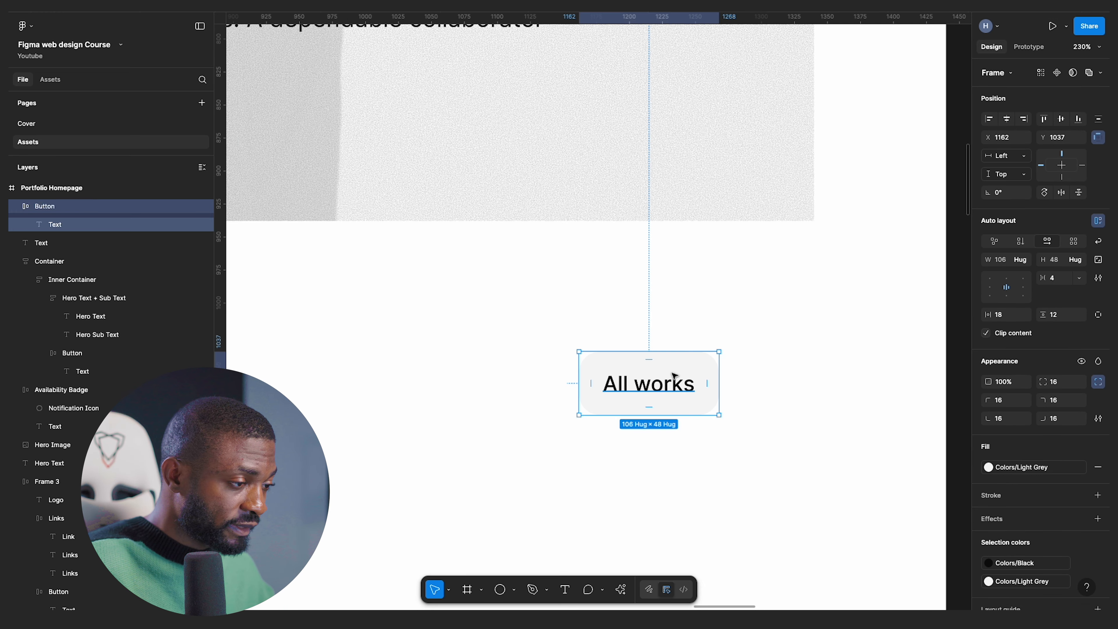
{"action": "key", "text": "ctrl+v"}
{"action": "key", "text": "Escape"}
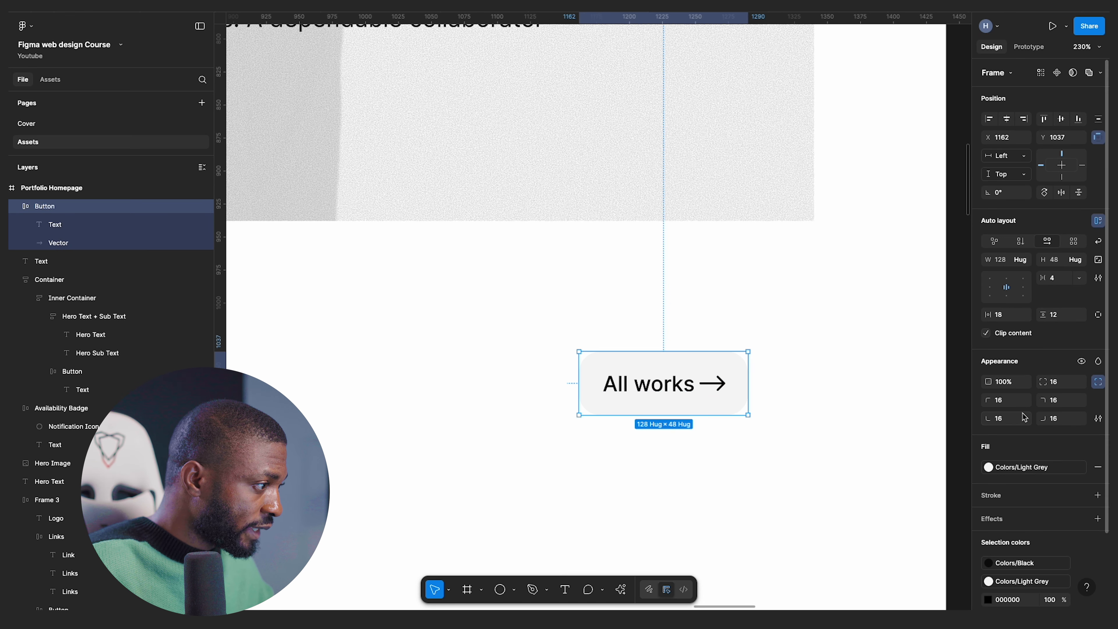
- Set the gap between the label and arrow in the "All works" button to 12
{"action": "type", "text": "12"}
{"action": "key", "text": "Return"}
{"action": "left_click", "coordinate": [818, 414]}
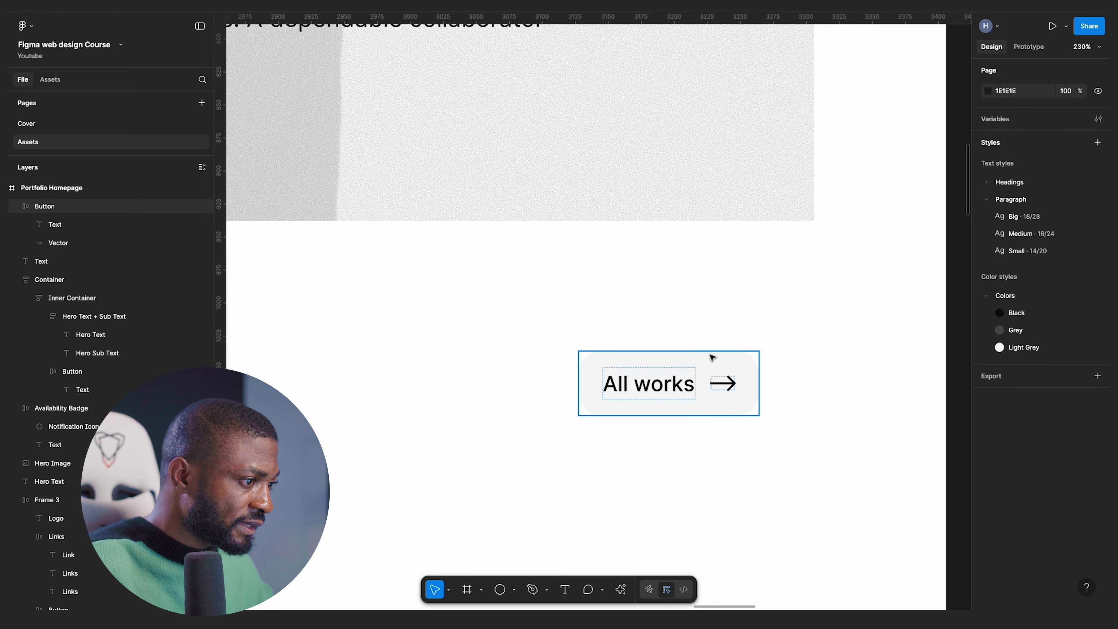
- Reduce the auto layout gap in the "All works" button to 8
{"action": "left_click", "coordinate": [711, 357]}
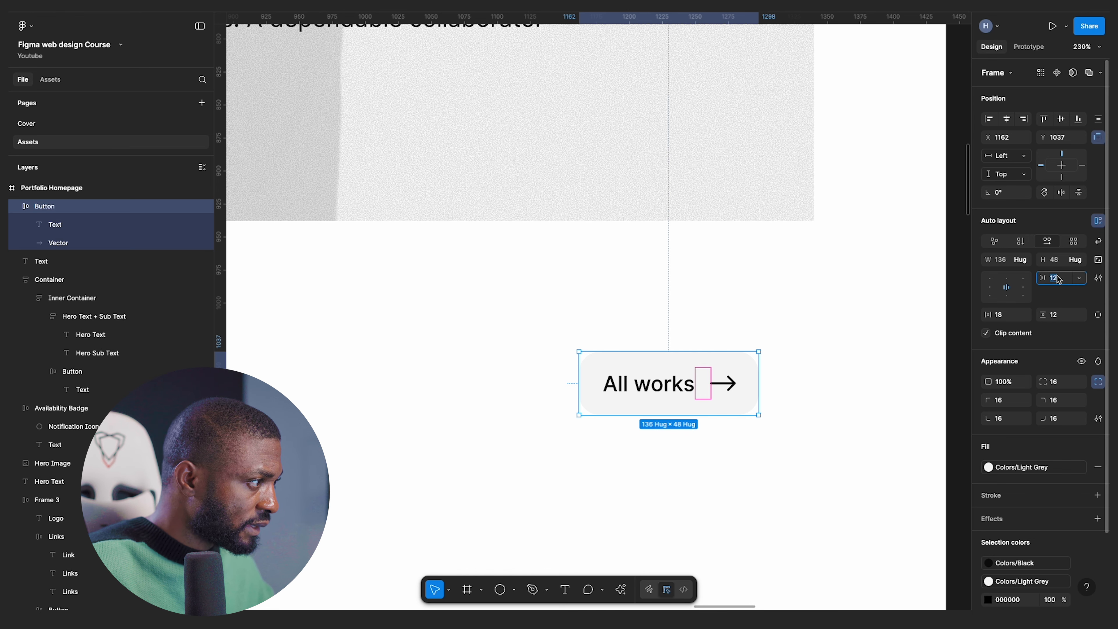
{"action": "key", "text": "Return"}
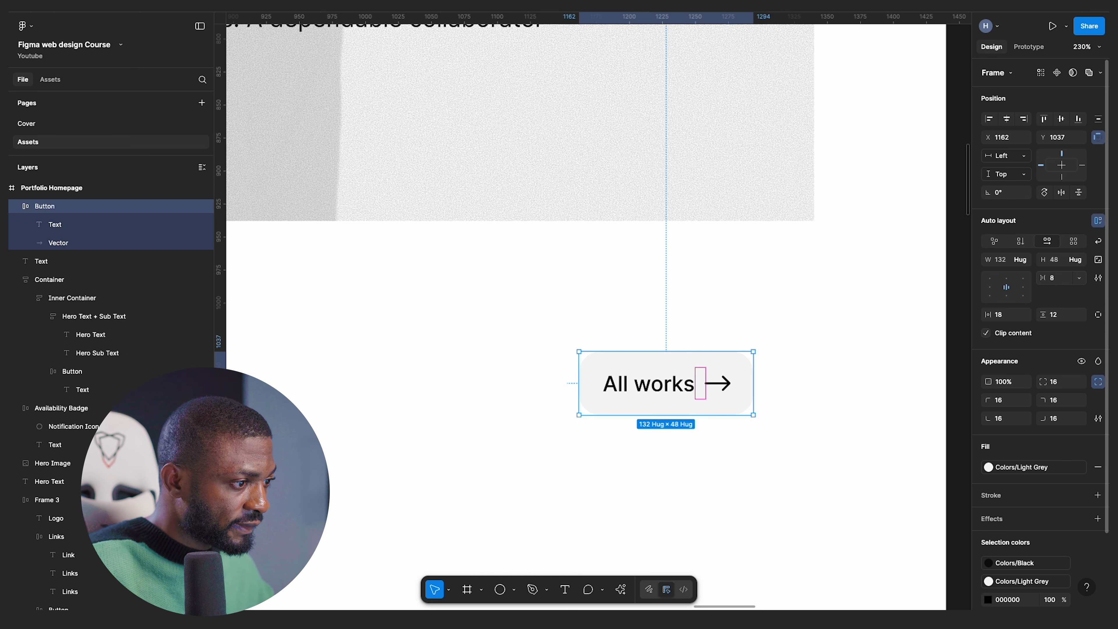
{"action": "left_click", "coordinate": [882, 392]}
- Show the layout guides and move the "Featured works" heading to the start of the second column at X 205
{"action": "scroll", "coordinate": [882, 392], "scroll_direction": "down", "scroll_amount": 5}
{"action": "left_click", "coordinate": [808, 398]}
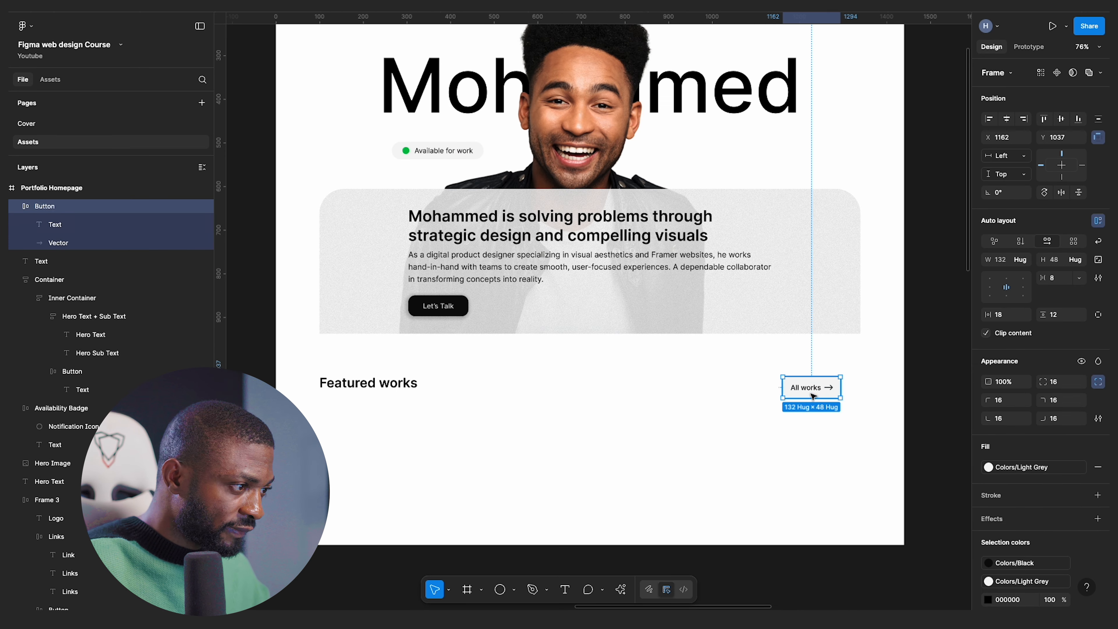
{"action": "scroll", "coordinate": [653, 441], "scroll_direction": "down", "scroll_amount": 3}
{"action": "left_click", "coordinate": [647, 441]}
{"action": "key", "text": "shift+g"}
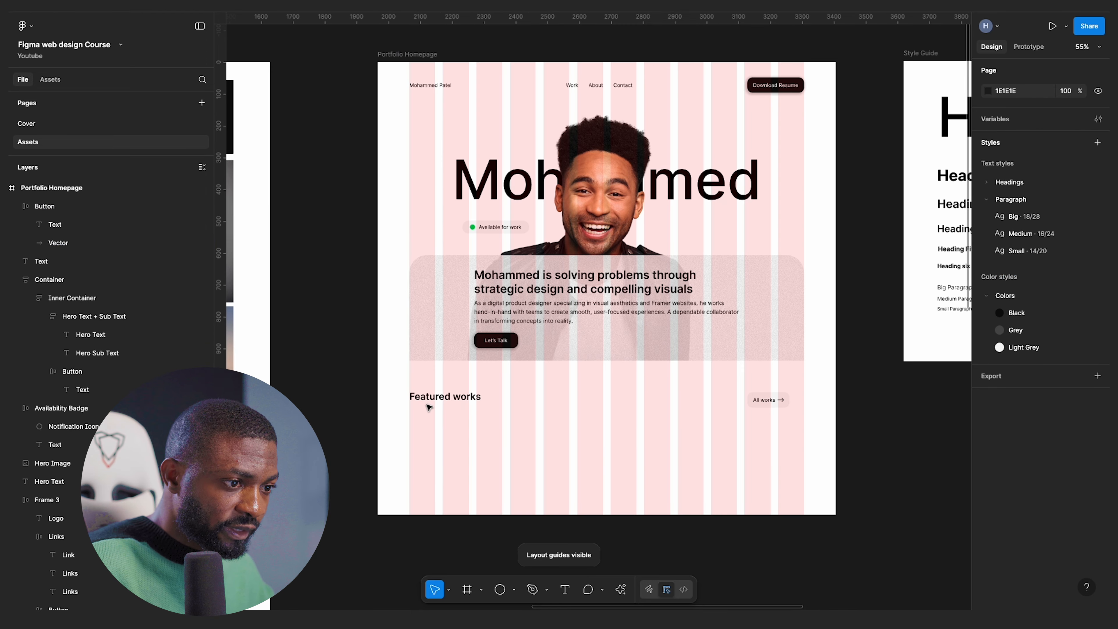
{"action": "scroll", "coordinate": [432, 401], "scroll_direction": "up", "scroll_amount": 3}
{"action": "left_click", "coordinate": [446, 393]}
{"action": "left_click_drag", "start_coordinate": [445, 397], "coordinate": [490, 396]}
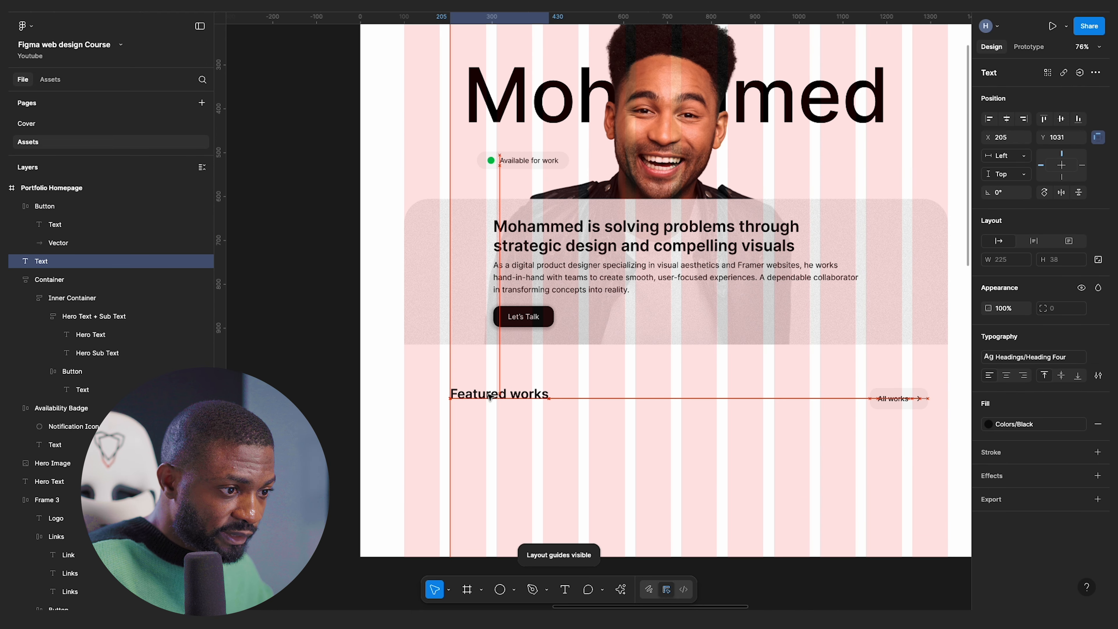
- Move the "All works" button to X 1103 so its right edge meets the eleventh column's end, and hide the layout guides
{"action": "left_click", "coordinate": [903, 399]}
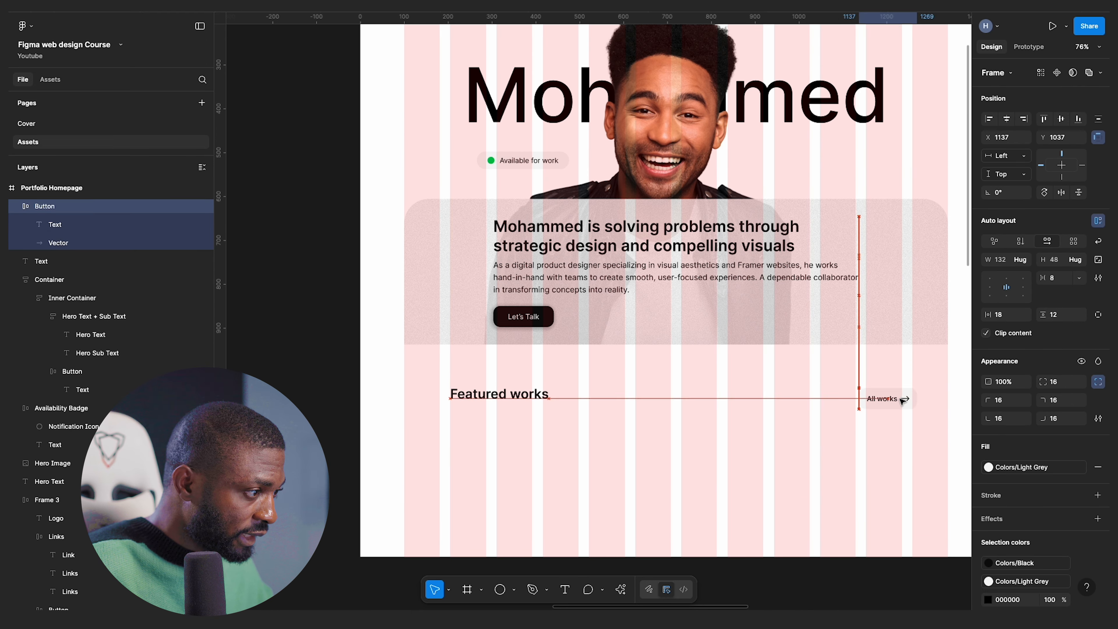
{"action": "left_click", "coordinate": [774, 430]}
{"action": "scroll", "coordinate": [653, 381], "scroll_direction": "down", "scroll_amount": 3}
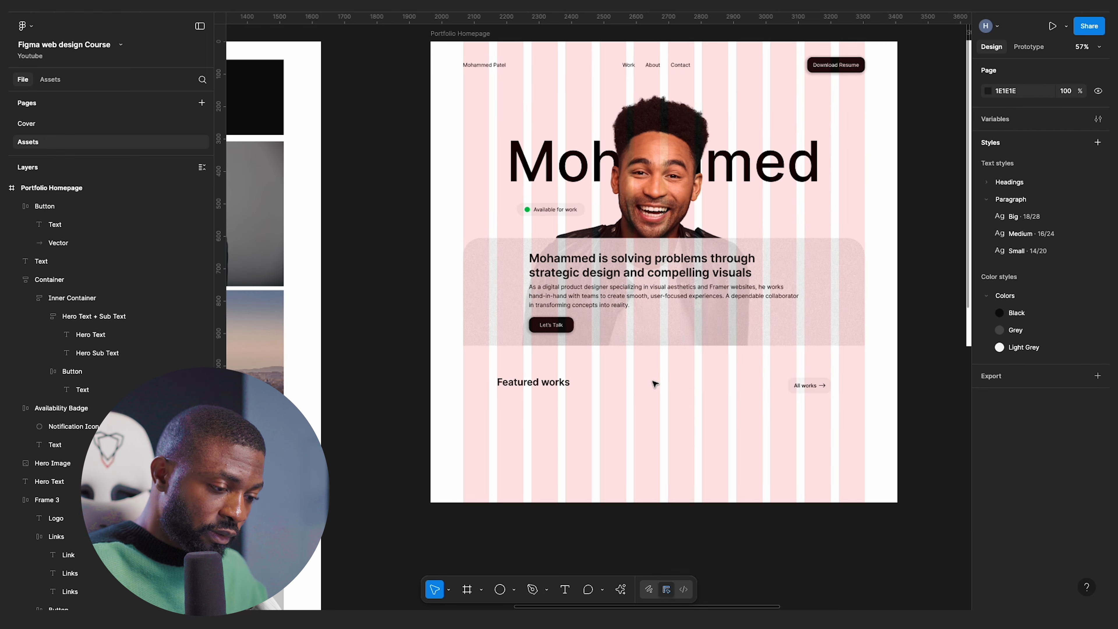
{"action": "key", "text": "shift+g"}
{"action": "scroll", "coordinate": [731, 376], "scroll_direction": "down", "scroll_amount": 1}
- Extend the Portfolio Homepage frame downward to a height of 2092
{"action": "left_click", "coordinate": [794, 365]}
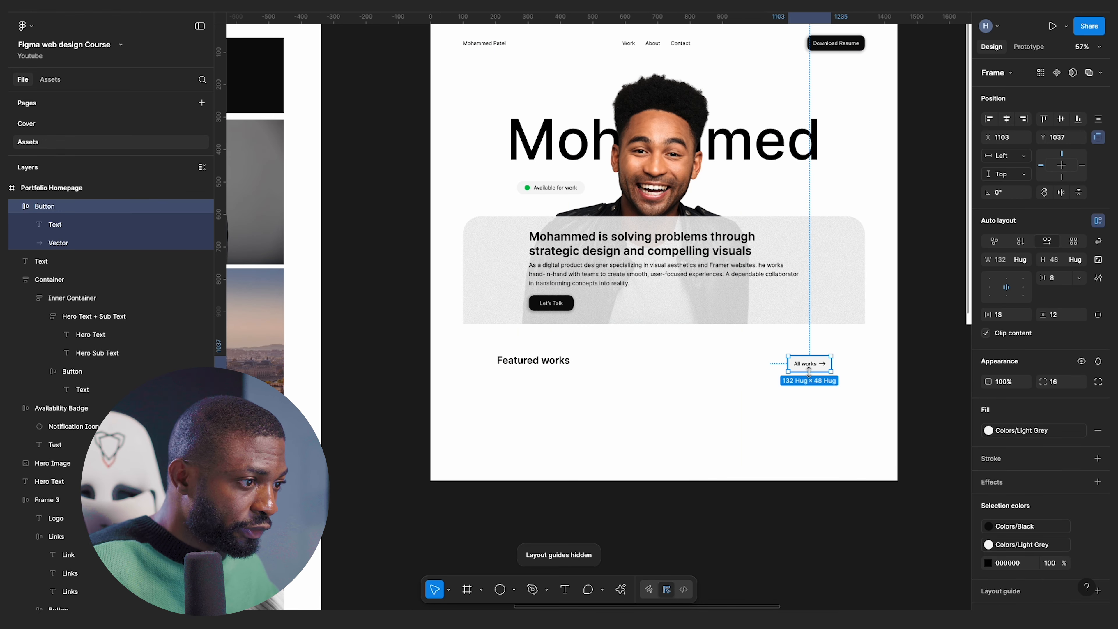
{"action": "scroll", "coordinate": [764, 357], "scroll_direction": "down", "scroll_amount": 3}
{"action": "scroll", "coordinate": [691, 317], "scroll_direction": "down", "scroll_amount": 3}
{"action": "scroll", "coordinate": [691, 317], "scroll_direction": "up", "scroll_amount": 2}
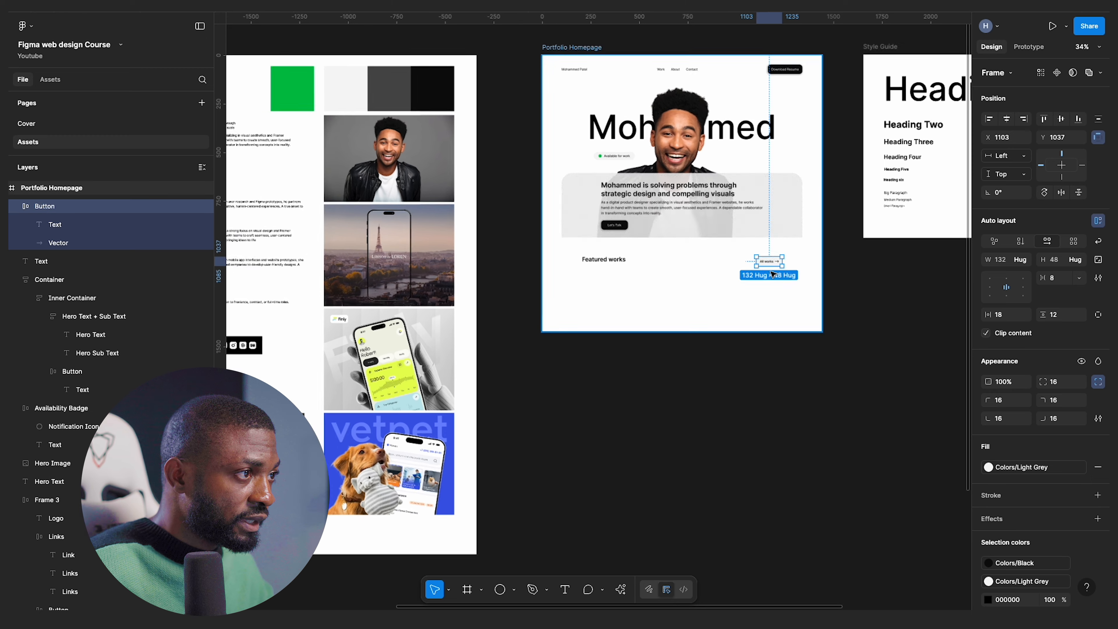
{"action": "left_click", "coordinate": [548, 40]}
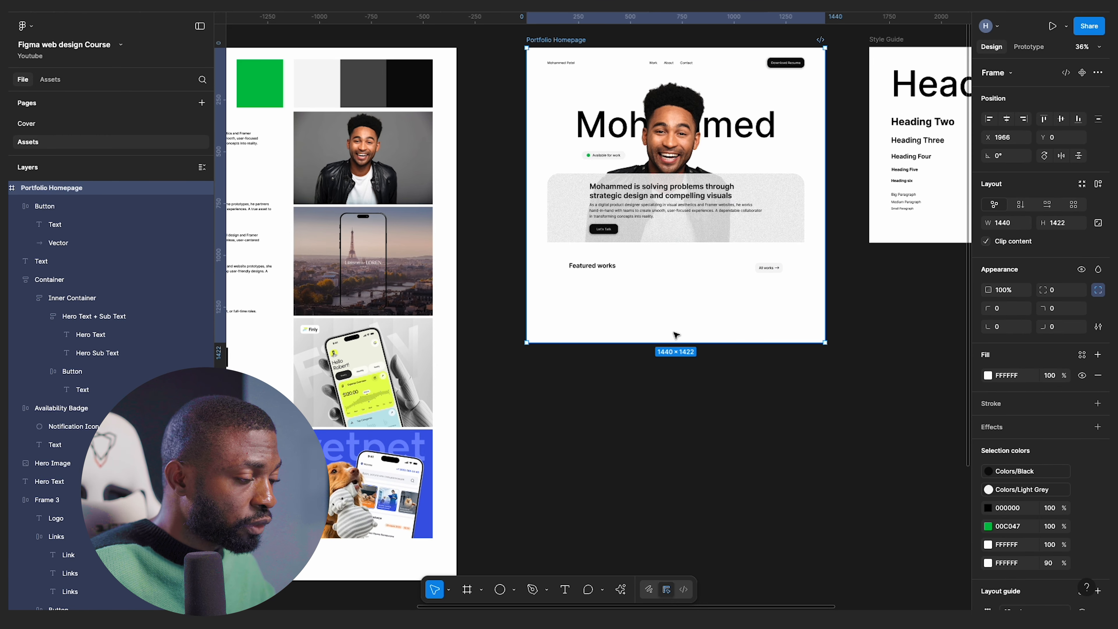
{"action": "left_click_drag", "start_coordinate": [695, 342], "coordinate": [694, 481]}
{"action": "scroll", "coordinate": [568, 330], "scroll_direction": "left", "scroll_amount": 3}
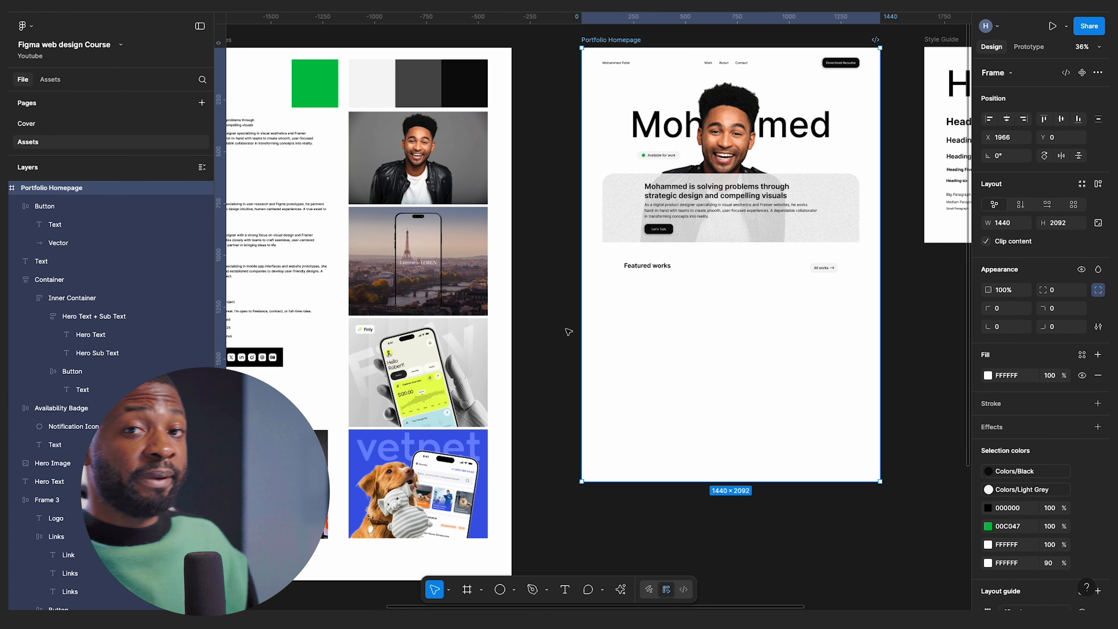
- Copy the Eiffel Tower mockup from Website Resources into the homepage below "Featured works" at X 205, Y 1243, sized 502 × 393
{"action": "scroll", "coordinate": [555, 290], "scroll_direction": "up", "scroll_amount": 1}
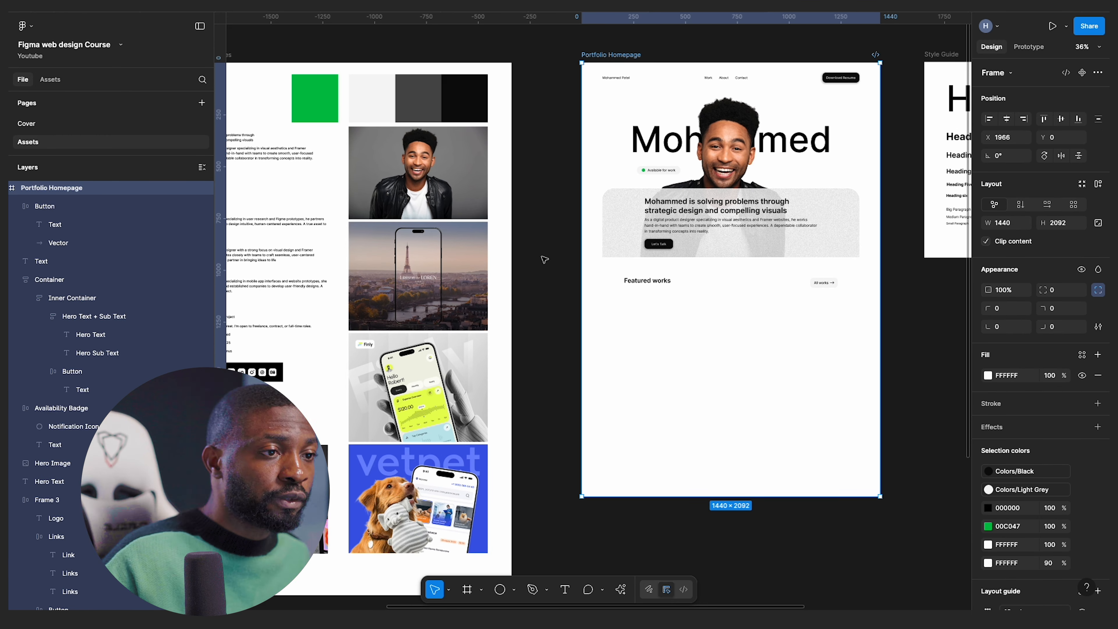
{"action": "left_click", "coordinate": [422, 236]}
{"action": "left_click", "coordinate": [627, 55]}
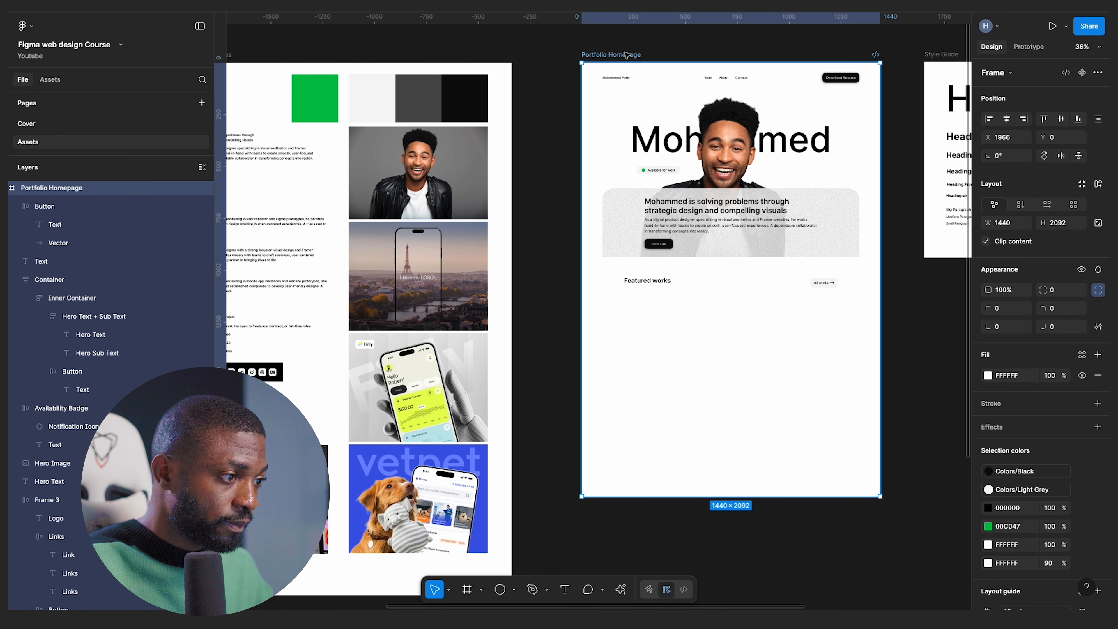
{"action": "key", "text": "ctrl+v"}
{"action": "left_click_drag", "start_coordinate": [825, 303], "coordinate": [716, 364]}
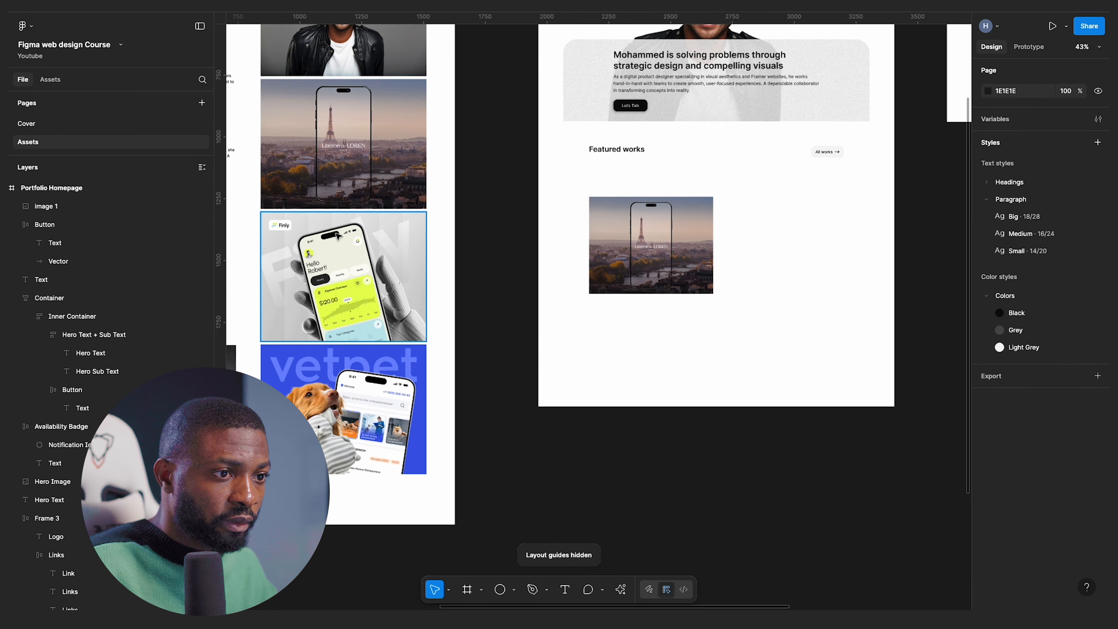
- Place a copy of the dark music app mockup from Website Resources on the homepage beside the Eiffel Tower image
{"action": "left_click", "coordinate": [337, 252]}
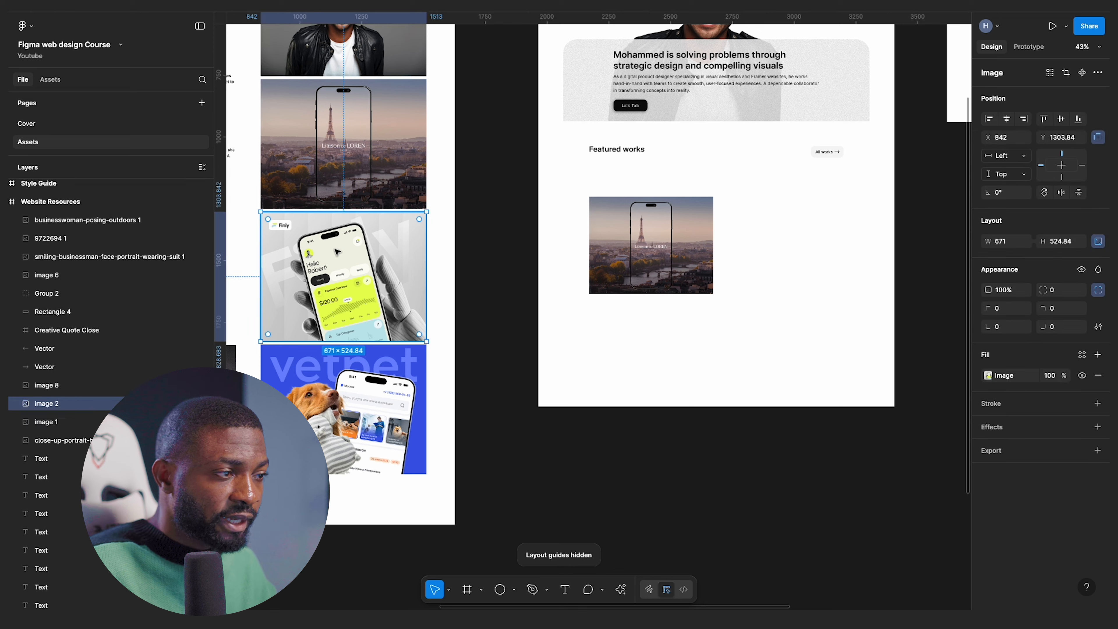
{"action": "scroll", "coordinate": [374, 246], "scroll_direction": "up", "scroll_amount": 2}
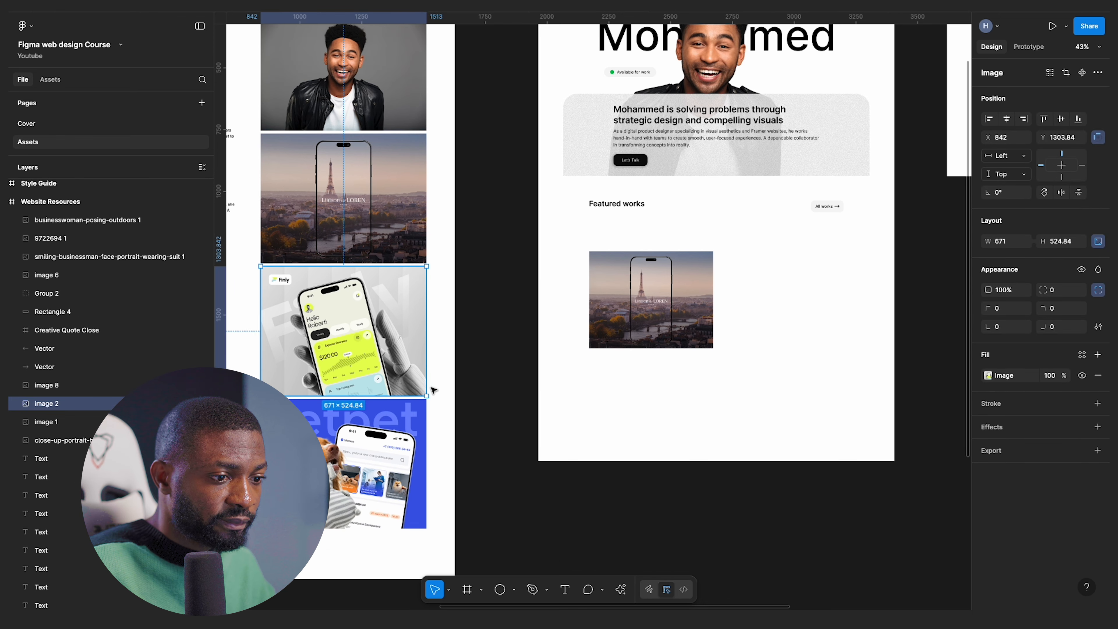
{"action": "scroll", "coordinate": [436, 396], "scroll_direction": "left", "scroll_amount": 6}
{"action": "left_click", "coordinate": [453, 475]}
{"action": "scroll", "coordinate": [355, 437], "scroll_direction": "down", "scroll_amount": 5}
{"action": "left_click_drag", "start_coordinate": [353, 436], "coordinate": [650, 367]}
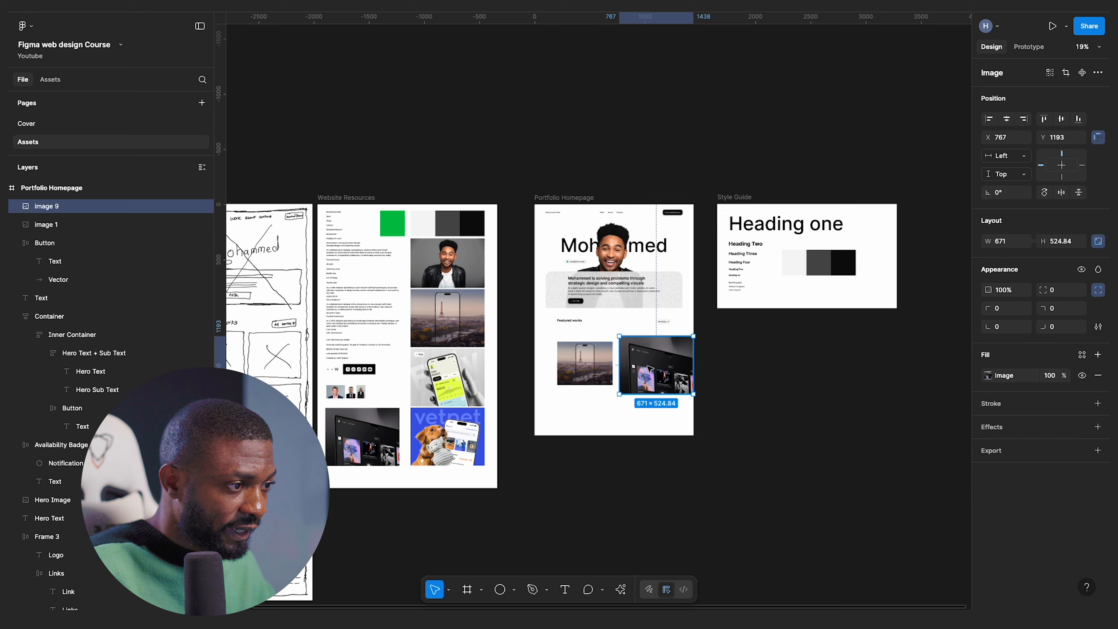
- Using the layout guides, resize the dark mockup to 608 × 475 at X 732, Y 1243, level with the Eiffel Tower image, and hide the guides
{"action": "scroll", "coordinate": [650, 367], "scroll_direction": "up", "scroll_amount": 5}
{"action": "key", "text": "shift+g"}
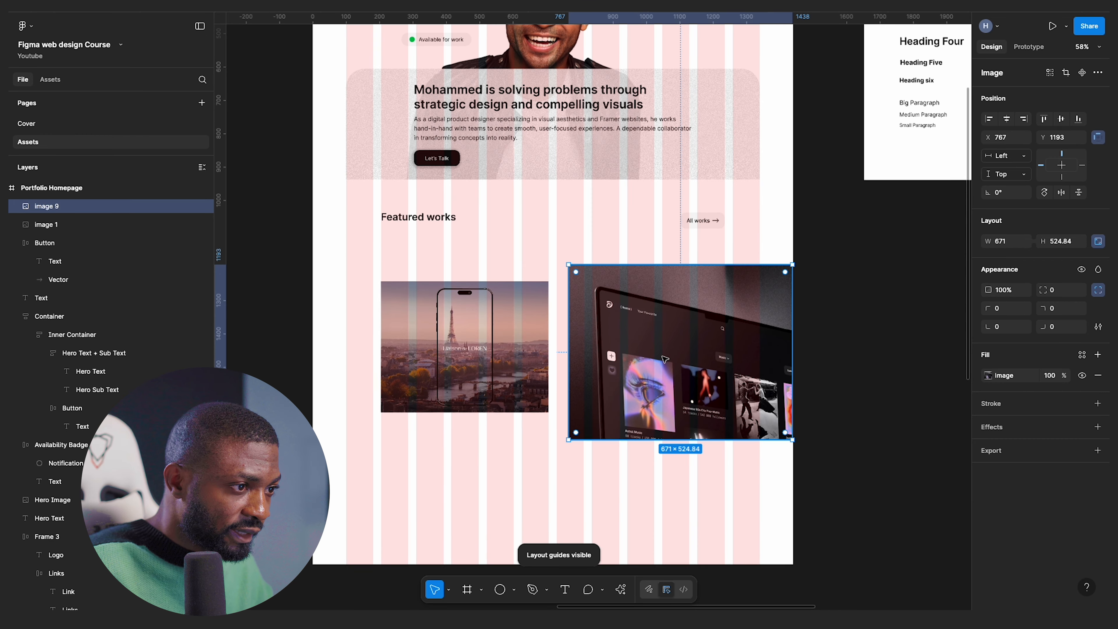
{"action": "left_click_drag", "start_coordinate": [659, 371], "coordinate": [647, 388]}
{"action": "left_click_drag", "start_coordinate": [787, 353], "coordinate": [759, 353]}
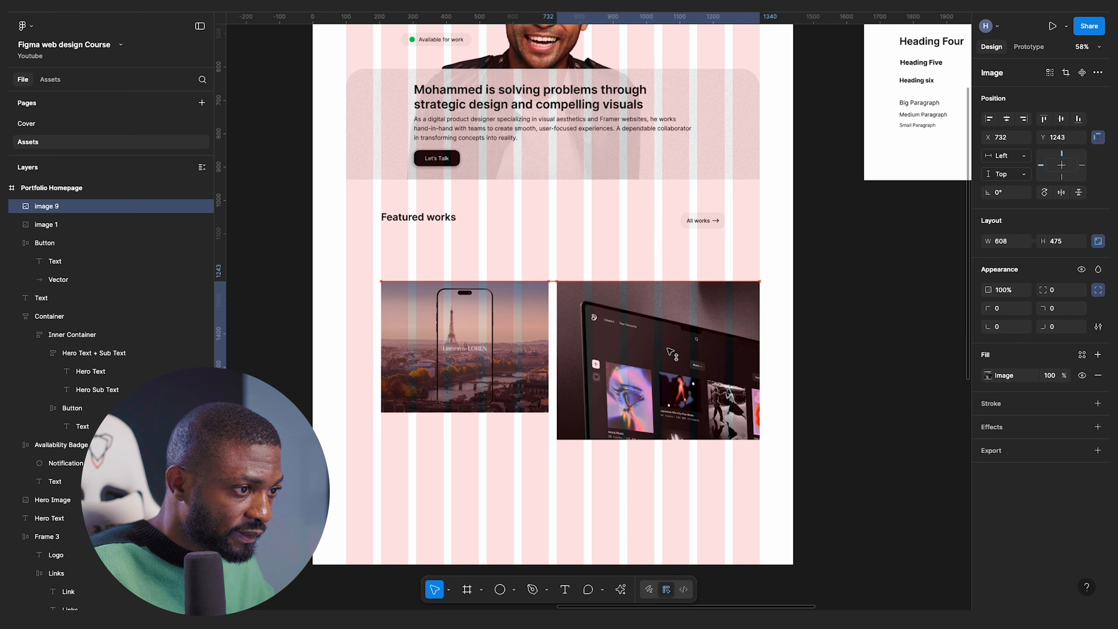
{"action": "left_click", "coordinate": [641, 476]}
{"action": "scroll", "coordinate": [642, 458], "scroll_direction": "down", "scroll_amount": 1}
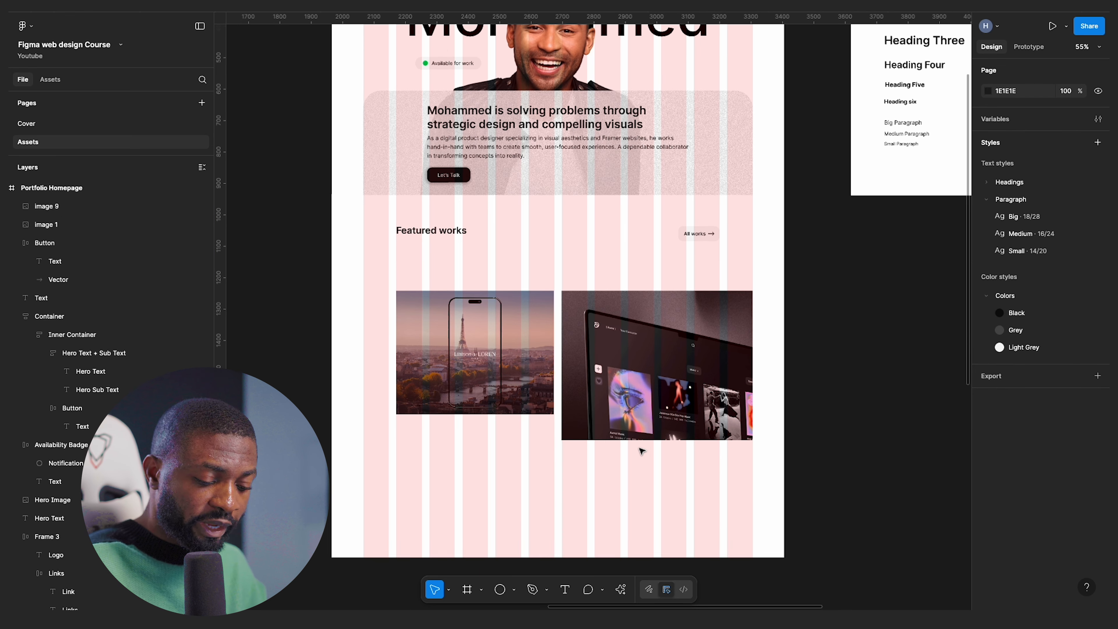
{"action": "key", "text": "shift+g"}
{"action": "scroll", "coordinate": [678, 428], "scroll_direction": "down", "scroll_amount": 5}
{"action": "scroll", "coordinate": [678, 428], "scroll_direction": "up", "scroll_amount": 4}
{"action": "scroll", "coordinate": [567, 378], "scroll_direction": "up", "scroll_amount": 3}
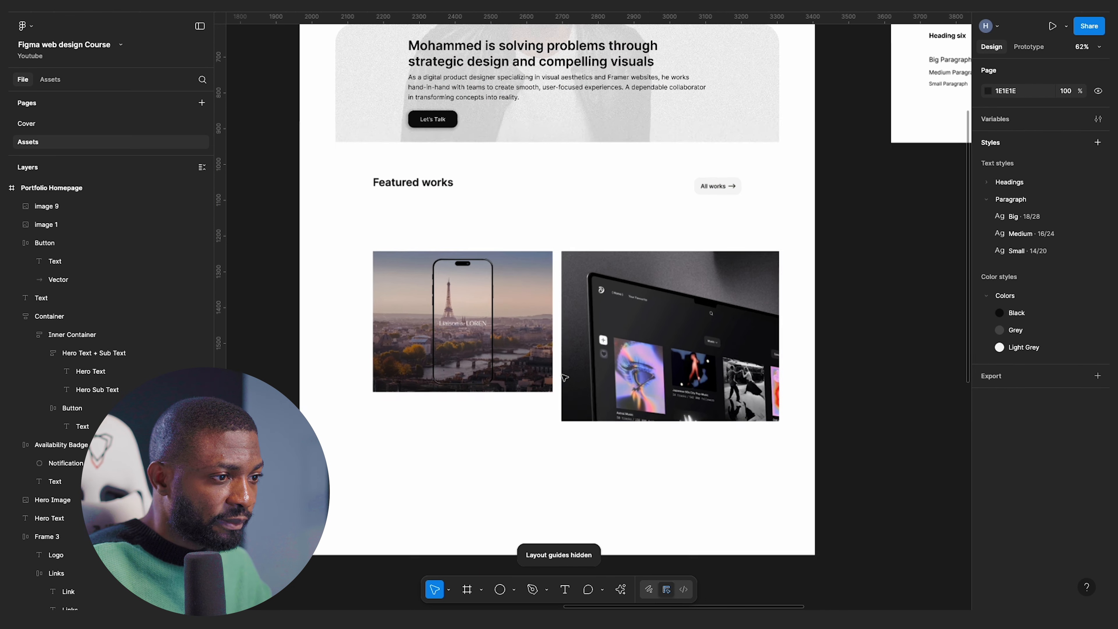
- Compare the dimensions of the Eiffel Tower image and the dark app mockup
{"action": "left_click", "coordinate": [601, 291]}
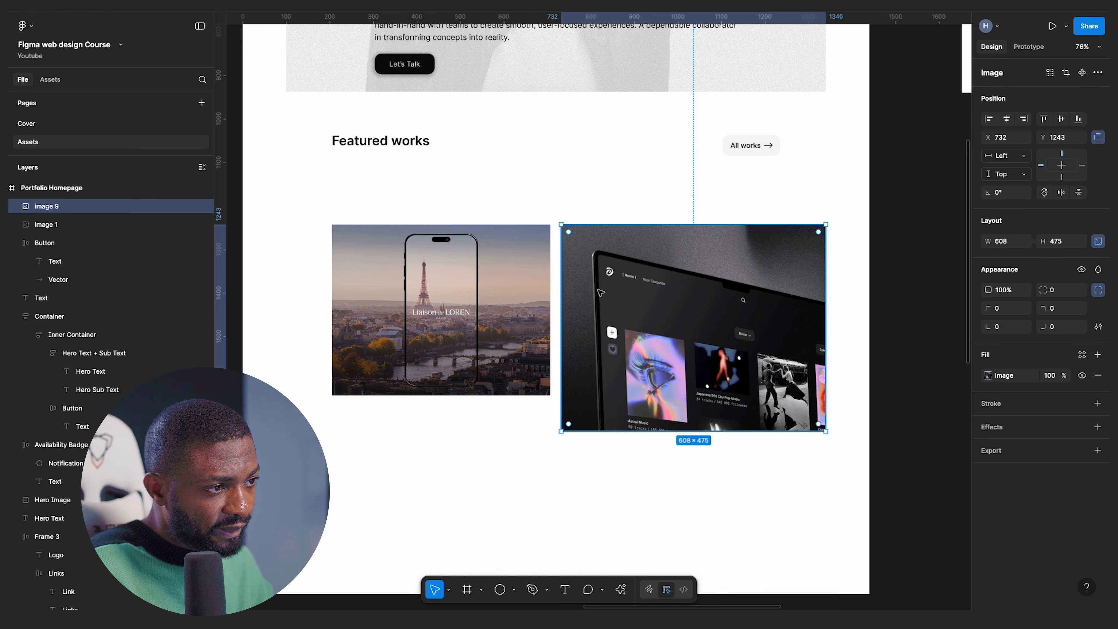
{"action": "left_click", "coordinate": [433, 269]}
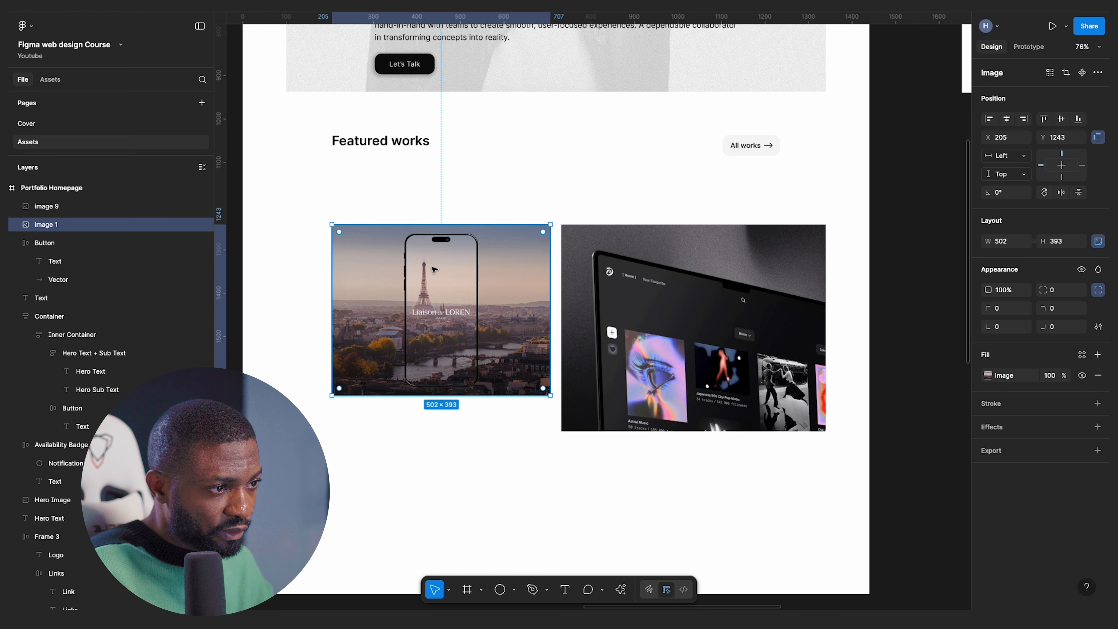
{"action": "left_click", "coordinate": [597, 423]}
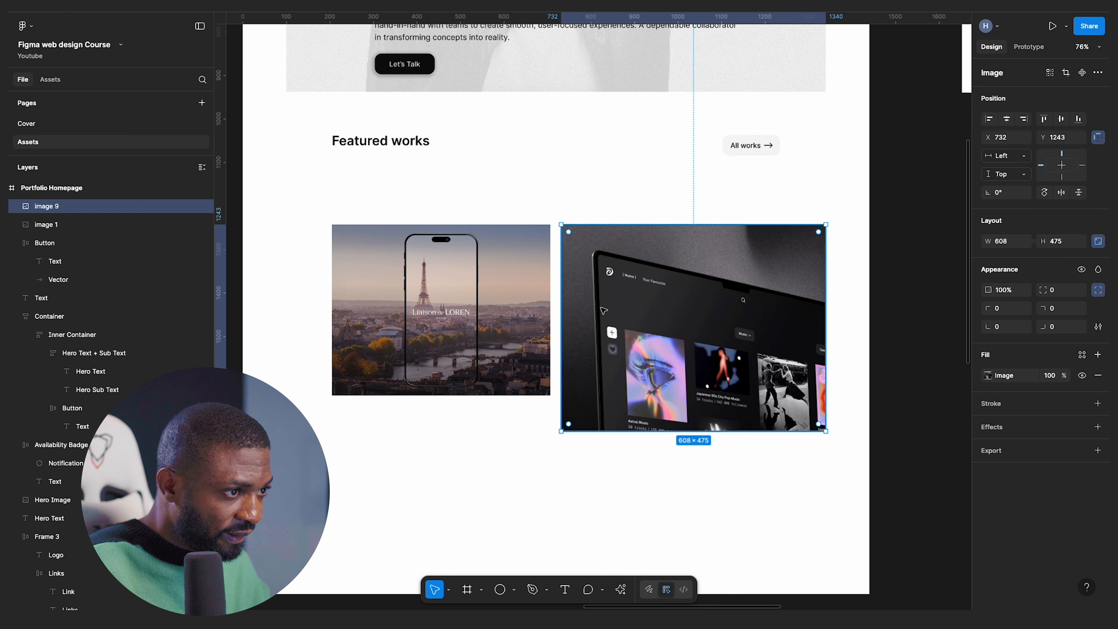
{"action": "left_click", "coordinate": [505, 341]}
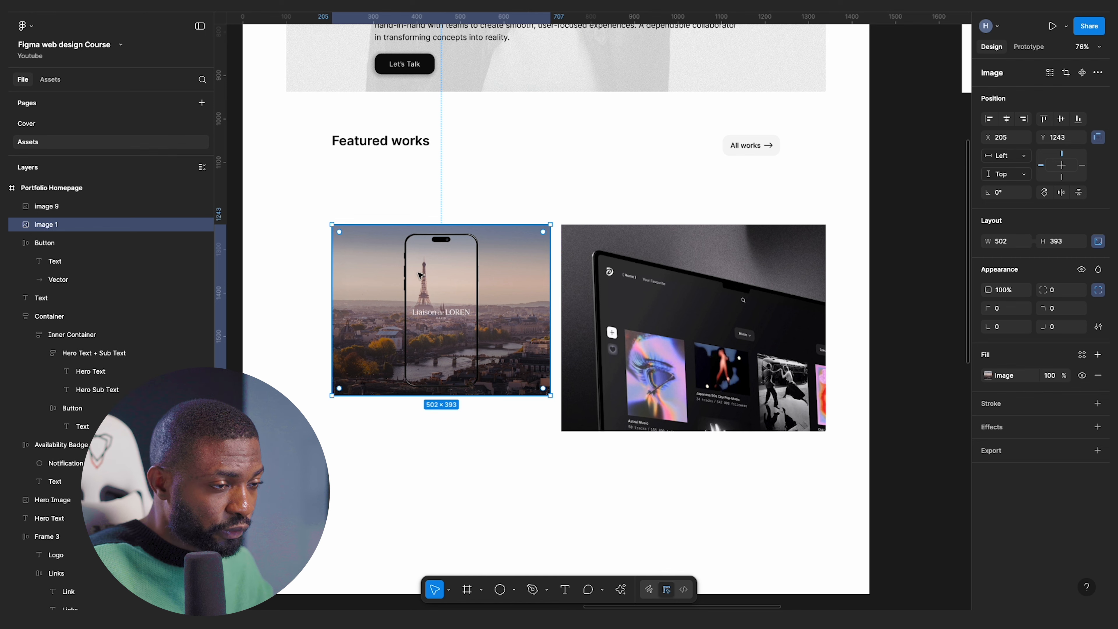
{"action": "scroll", "coordinate": [733, 330], "scroll_direction": "down", "scroll_amount": 3}
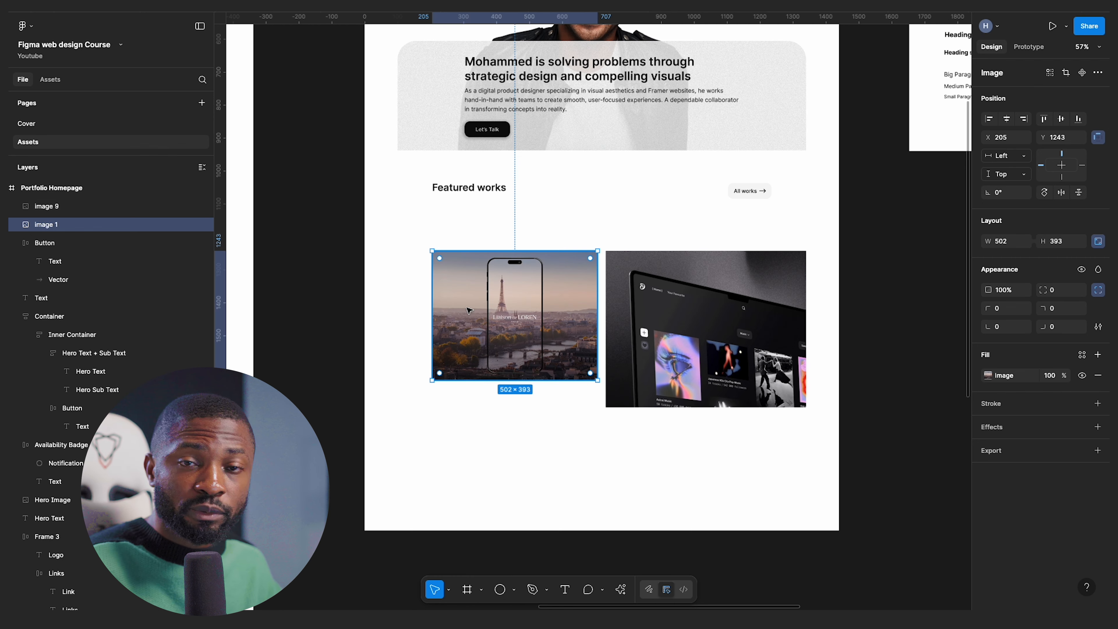
{"action": "scroll", "coordinate": [650, 340], "scroll_direction": "up", "scroll_amount": 2}
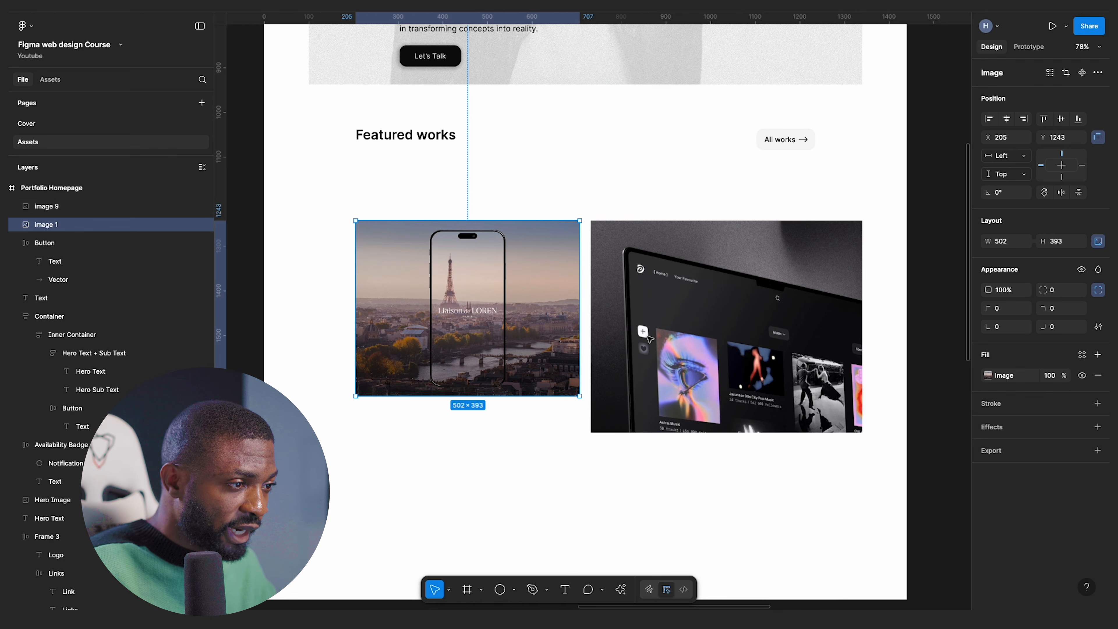
- Move the dark mockup down to Y 1739 and extend the Portfolio Homepage frame to a height of 2661
{"action": "left_click", "coordinate": [650, 340]}
{"action": "scroll", "coordinate": [694, 324], "scroll_direction": "down", "scroll_amount": 5}
{"action": "left_click_drag", "start_coordinate": [695, 325], "coordinate": [695, 425]}
{"action": "scroll", "coordinate": [642, 258], "scroll_direction": "down", "scroll_amount": 2}
{"action": "left_click", "coordinate": [576, 79]}
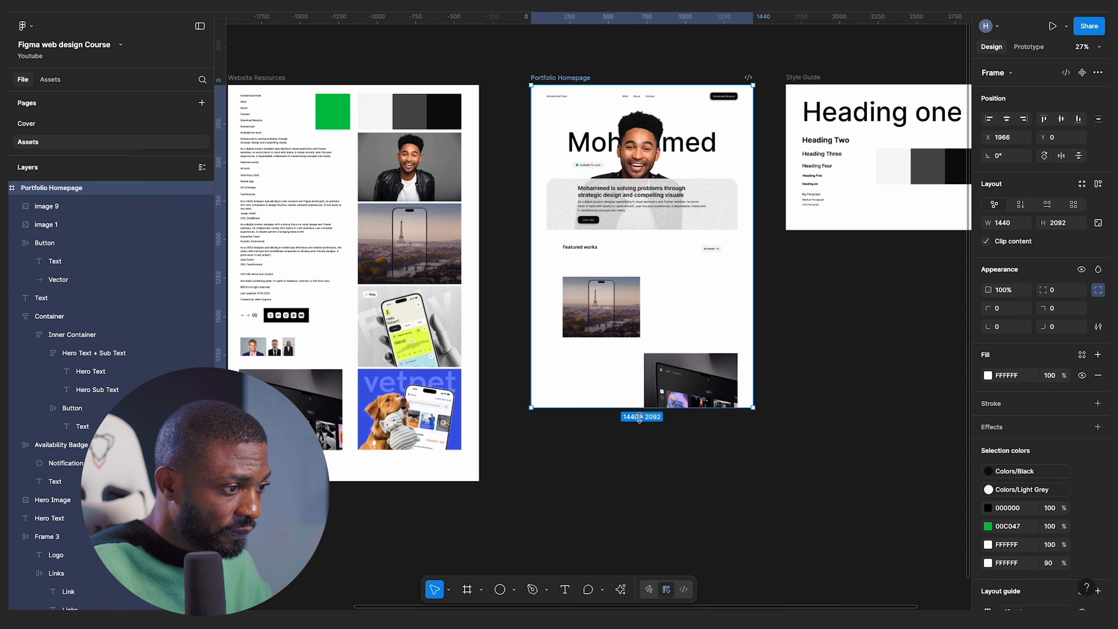
{"action": "left_click_drag", "start_coordinate": [623, 411], "coordinate": [623, 506]}
{"action": "scroll", "coordinate": [695, 270], "scroll_direction": "up", "scroll_amount": 4}
- Duplicate the Eiffel Tower image to X 733, Y 1243 beside the original and show the layout guides
{"action": "left_click", "coordinate": [481, 335]}
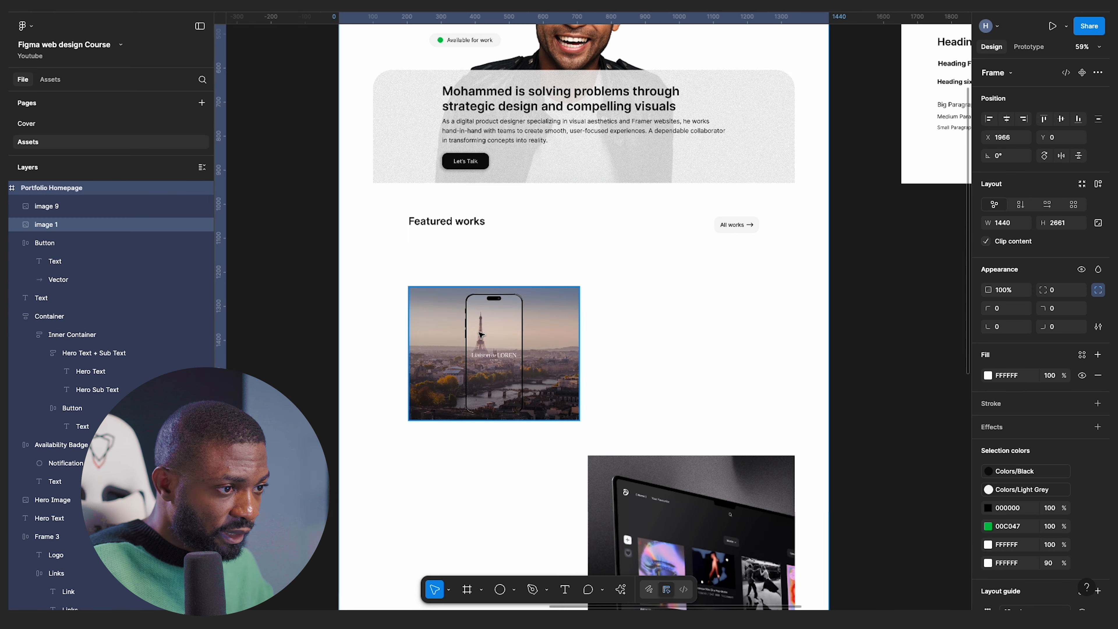
{"action": "left_click_drag", "start_coordinate": [505, 337], "coordinate": [703, 340], "text": "alt"}
{"action": "left_click", "coordinate": [819, 317]}
{"action": "key", "text": "ctrl+g"}
{"action": "scroll", "coordinate": [728, 338], "scroll_direction": "up", "scroll_amount": 2}
- Wrap the duplicated Eiffel Tower image in a frame and hide the layout guides
{"action": "right_click", "coordinate": [710, 314]}
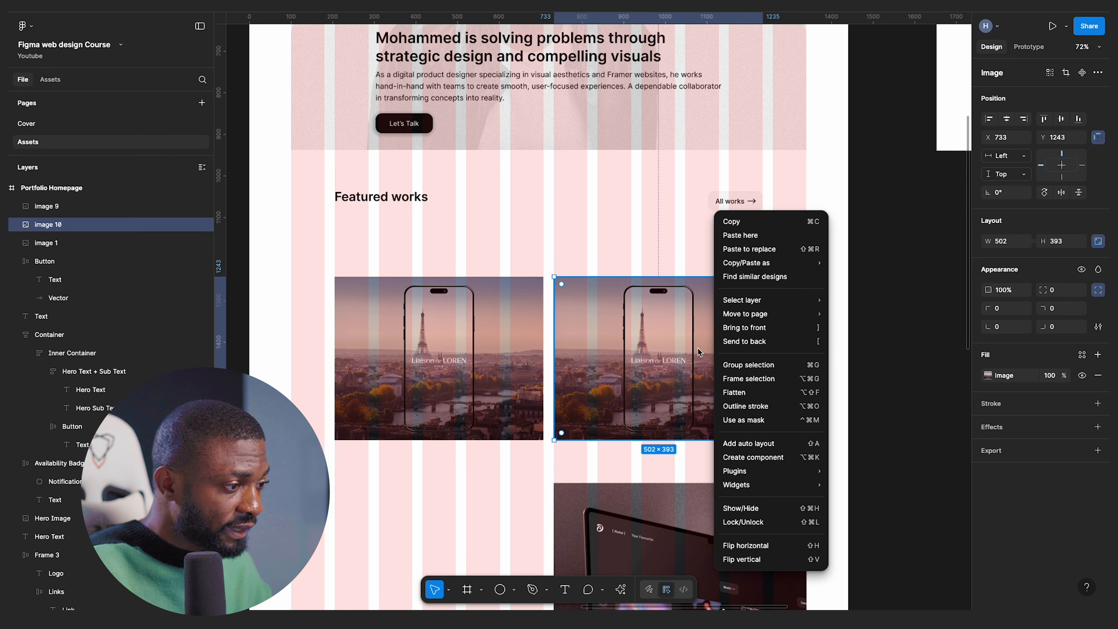
{"action": "left_click", "coordinate": [748, 378]}
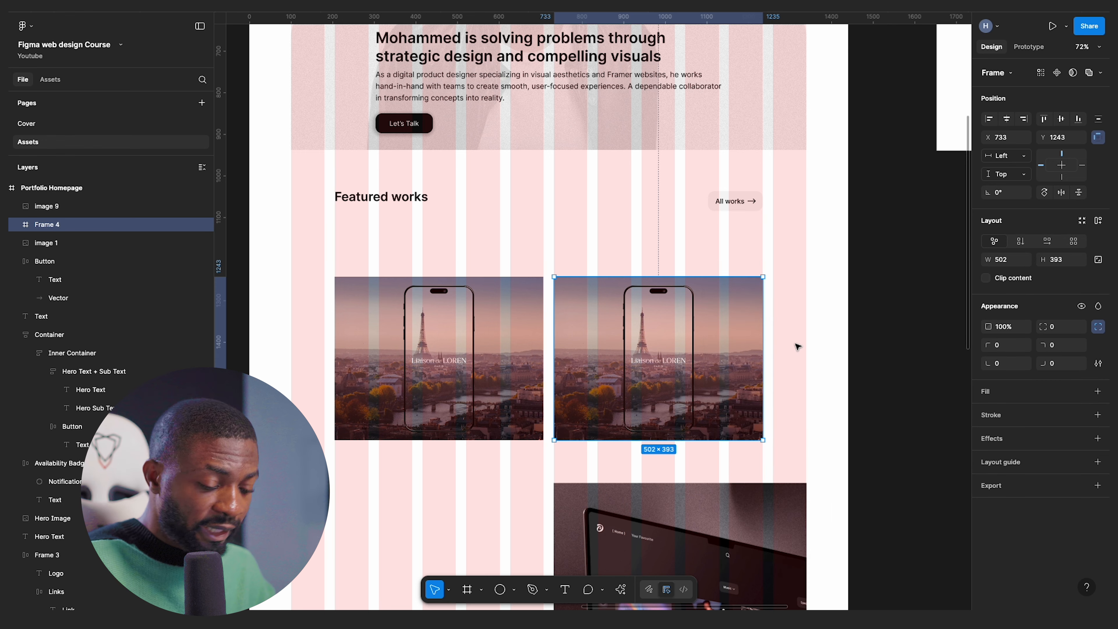
{"action": "key", "text": "shift+g"}
{"action": "scroll", "coordinate": [651, 356], "scroll_direction": "down", "scroll_amount": 1}
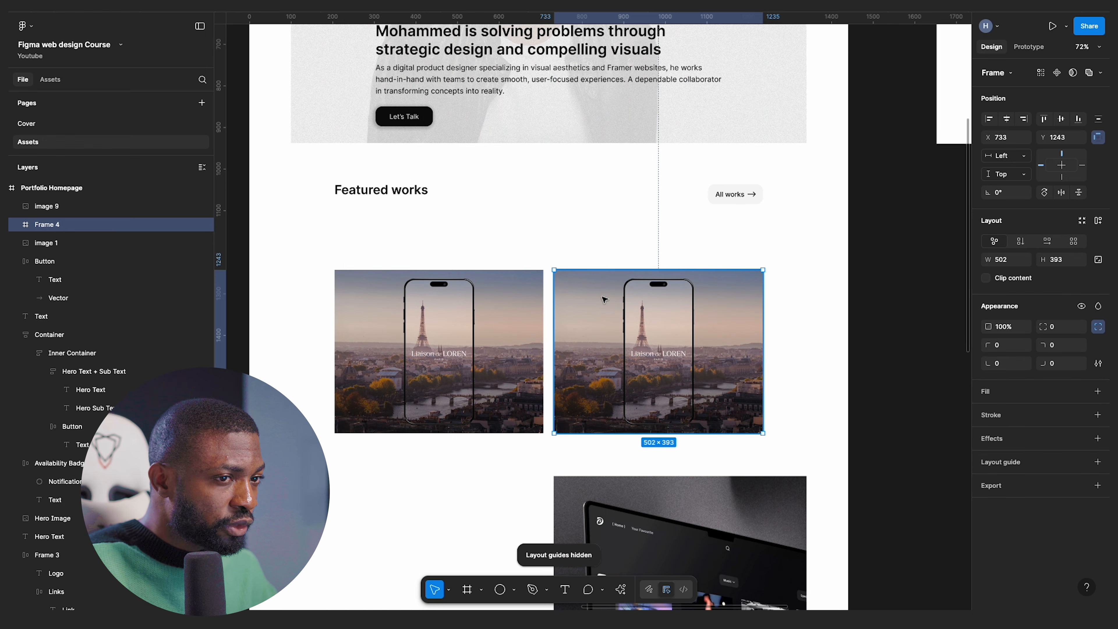
- Delete the picture inside the new 502 × 393 frame and rename the empty frame "Image"
{"action": "left_click", "coordinate": [17, 224]}
{"action": "left_click", "coordinate": [50, 243]}
{"action": "key", "text": "BackSpace"}
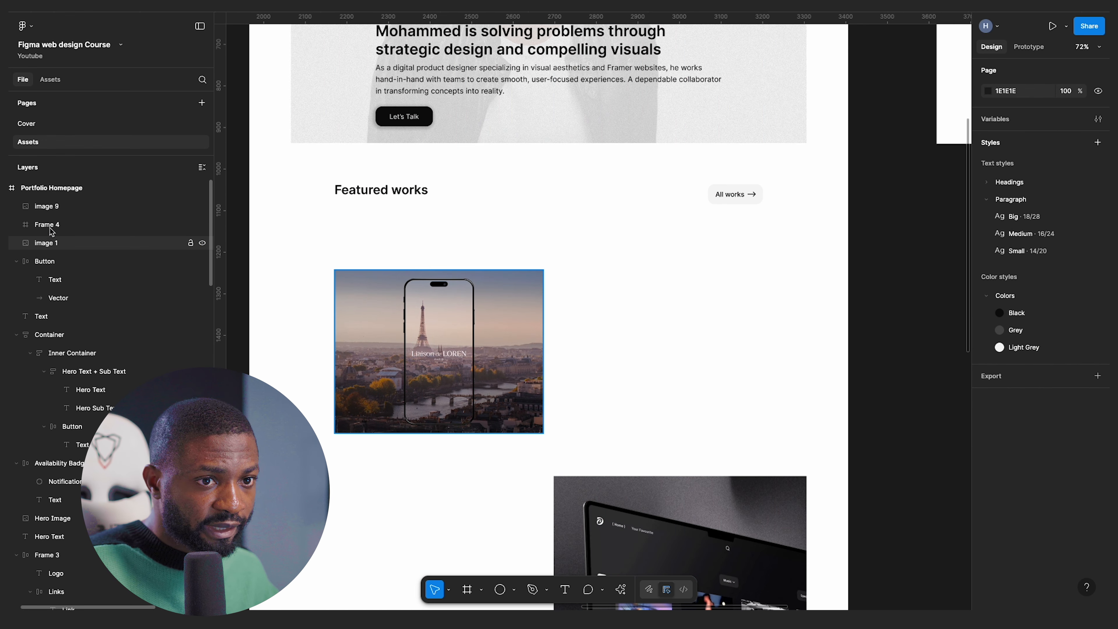
{"action": "left_click", "coordinate": [48, 224]}
{"action": "double_click", "coordinate": [48, 225]}
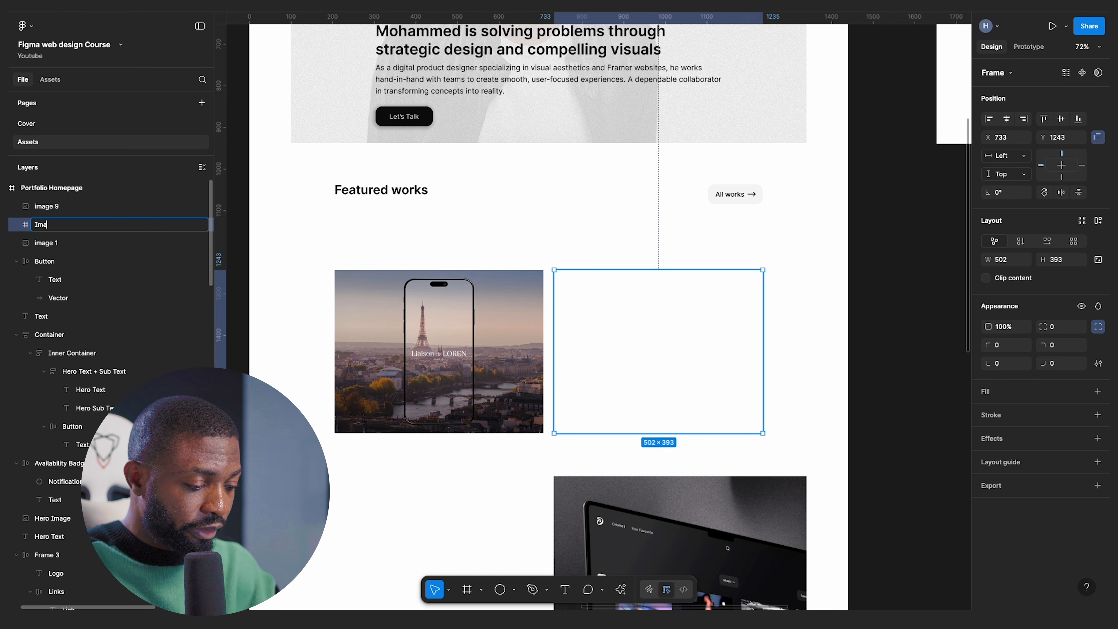
- Copy the dark mockup's image fill and paste it into the empty "Image" frame
{"action": "left_click", "coordinate": [345, 324]}
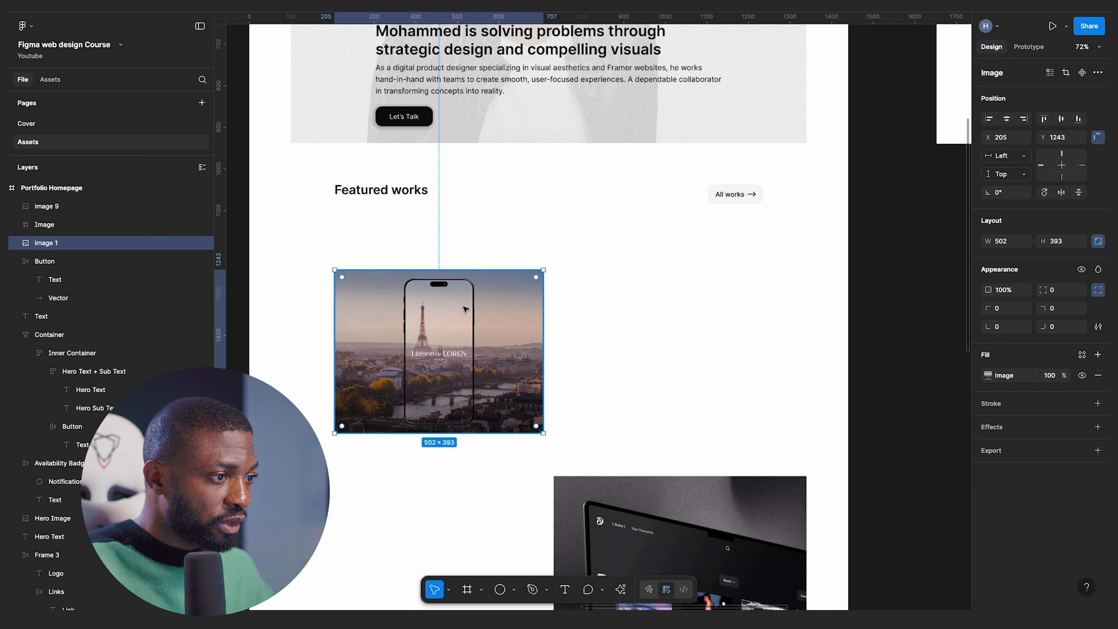
{"action": "left_click", "coordinate": [681, 546]}
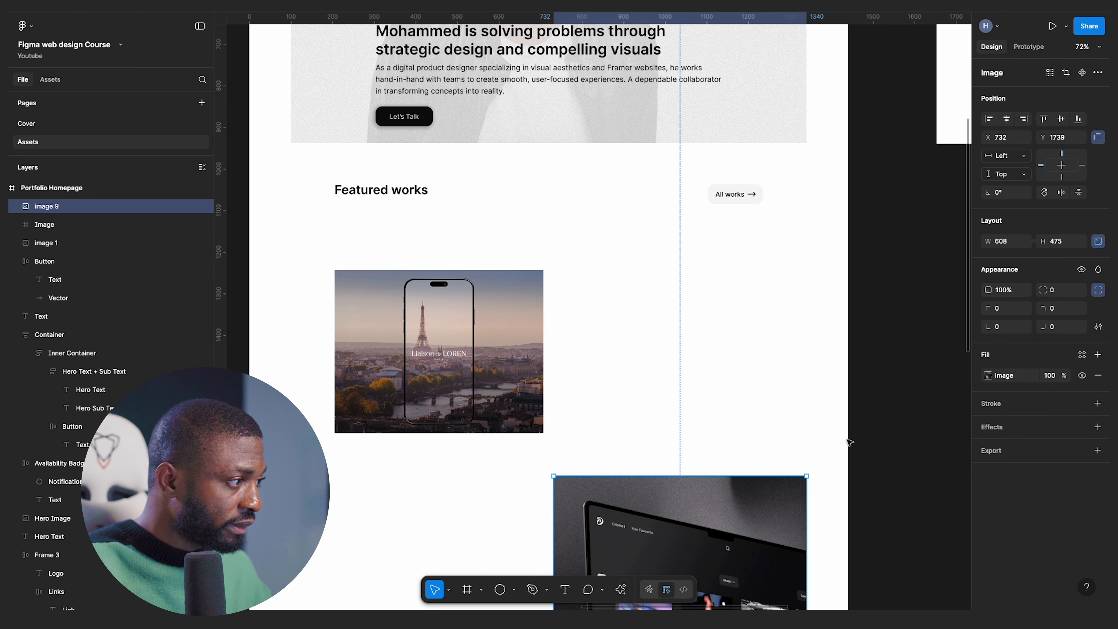
{"action": "left_click", "coordinate": [975, 382]}
{"action": "left_click", "coordinate": [662, 339]}
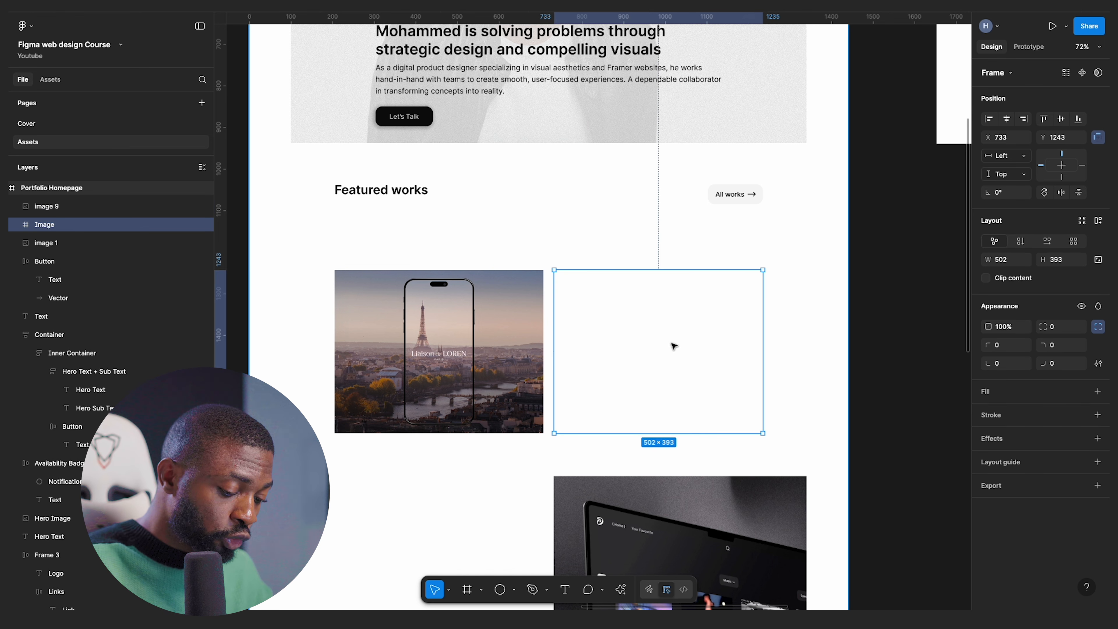
{"action": "key", "text": "ctrl+v"}
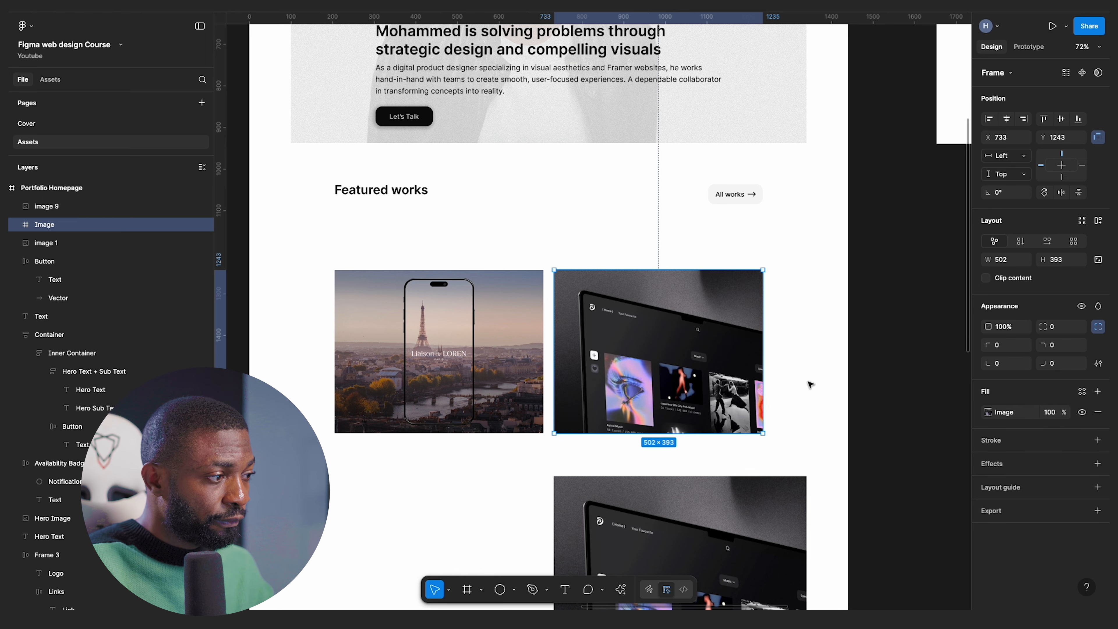
- Move the original Eiffel Tower image down to Y 1739 and duplicate the filled "Image" frame into its place at X 205, Y 1243
{"action": "scroll", "coordinate": [816, 369], "scroll_direction": "down", "scroll_amount": 3}
{"action": "left_click_drag", "start_coordinate": [545, 335], "coordinate": [544, 492]}
{"action": "left_click", "coordinate": [703, 369]}
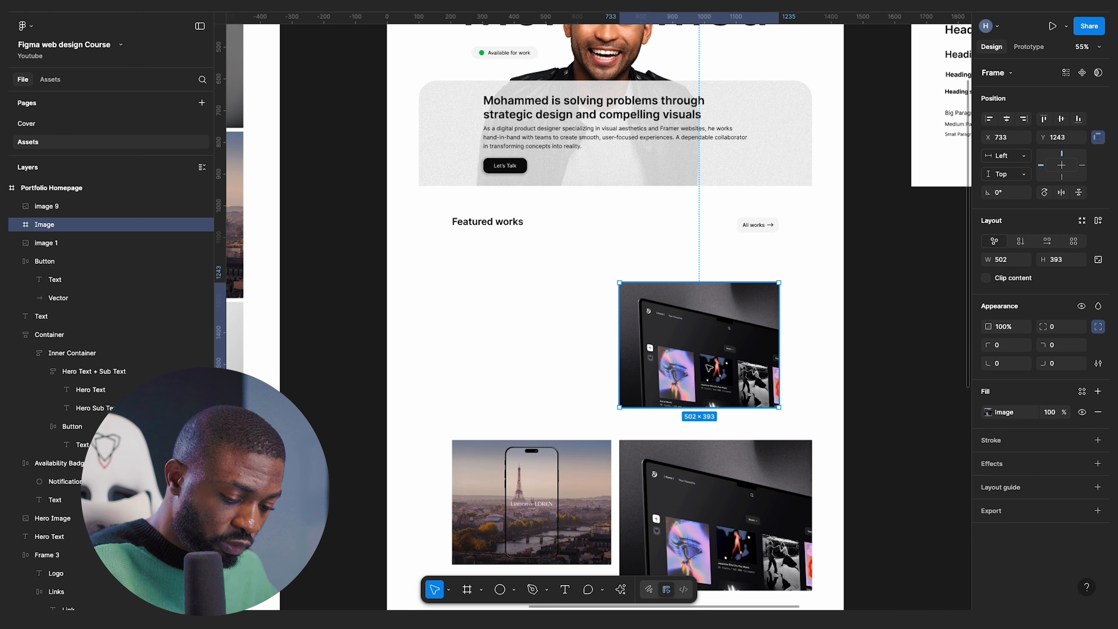
{"action": "left_click_drag", "start_coordinate": [708, 368], "coordinate": [568, 357]}
- Copy the Eiffel Tower image's fill and paste it into the "Image" frame at X 205
{"action": "left_click", "coordinate": [532, 506]}
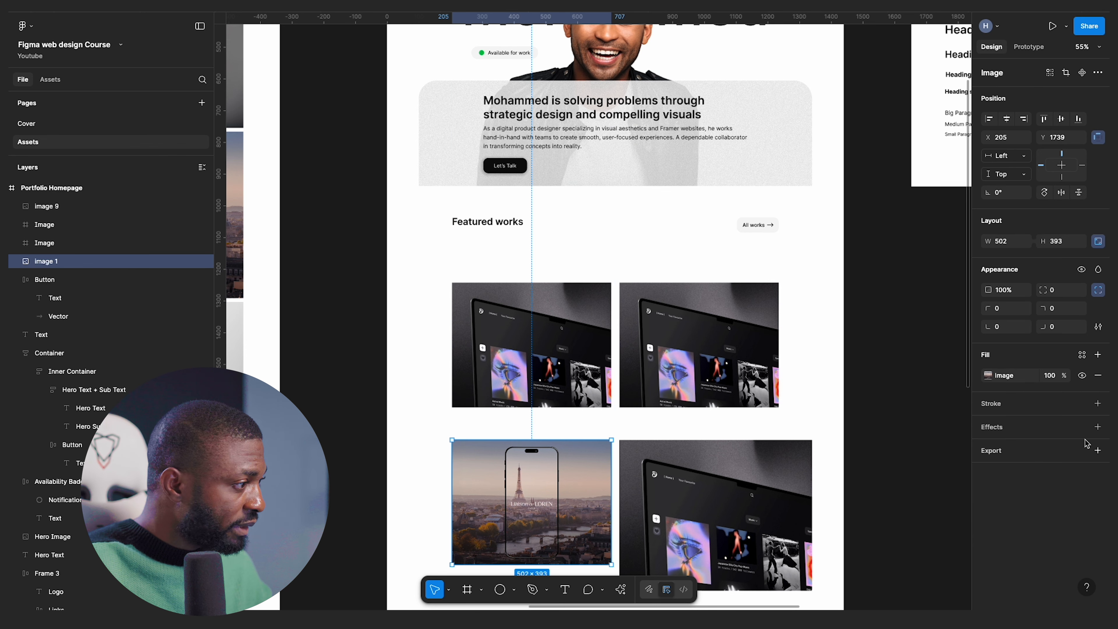
{"action": "left_click", "coordinate": [547, 341]}
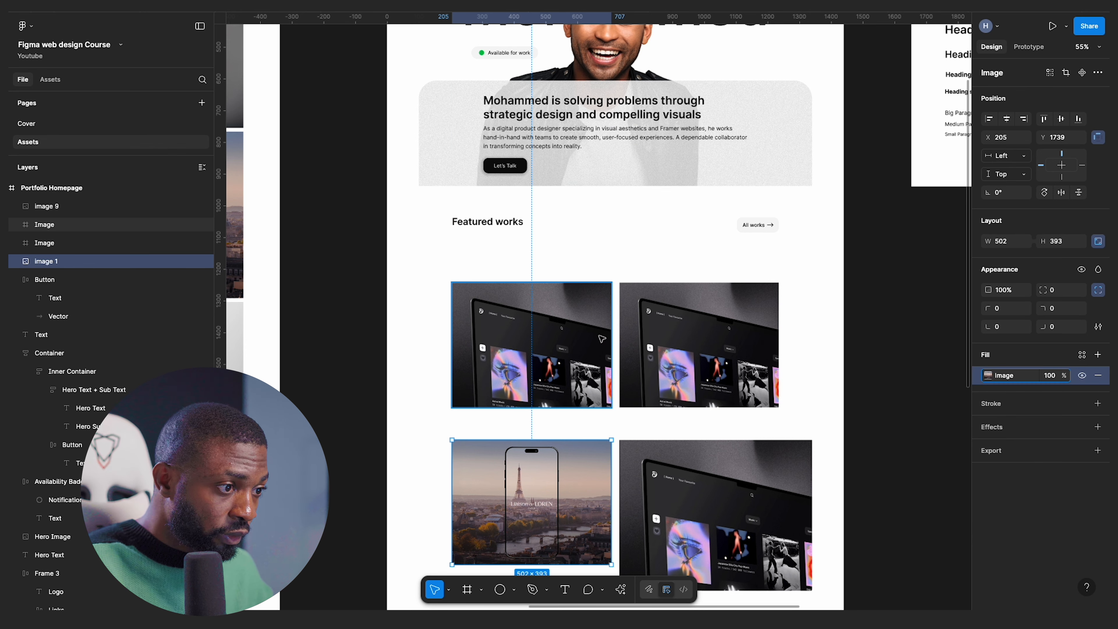
{"action": "key", "text": "ctrl+v"}
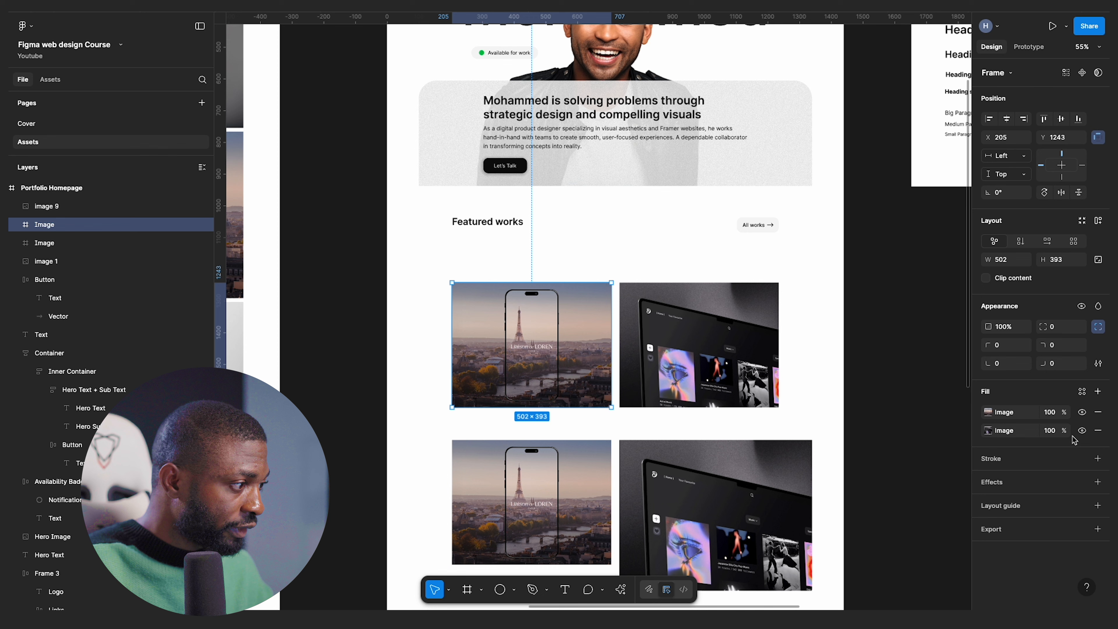
- Remove the leftover dark mockup fill from the Eiffel Tower frame and delete the two original pictures below the "Image" frames
{"action": "left_click", "coordinate": [1097, 431]}
{"action": "scroll", "coordinate": [722, 388], "scroll_direction": "down", "scroll_amount": 4}
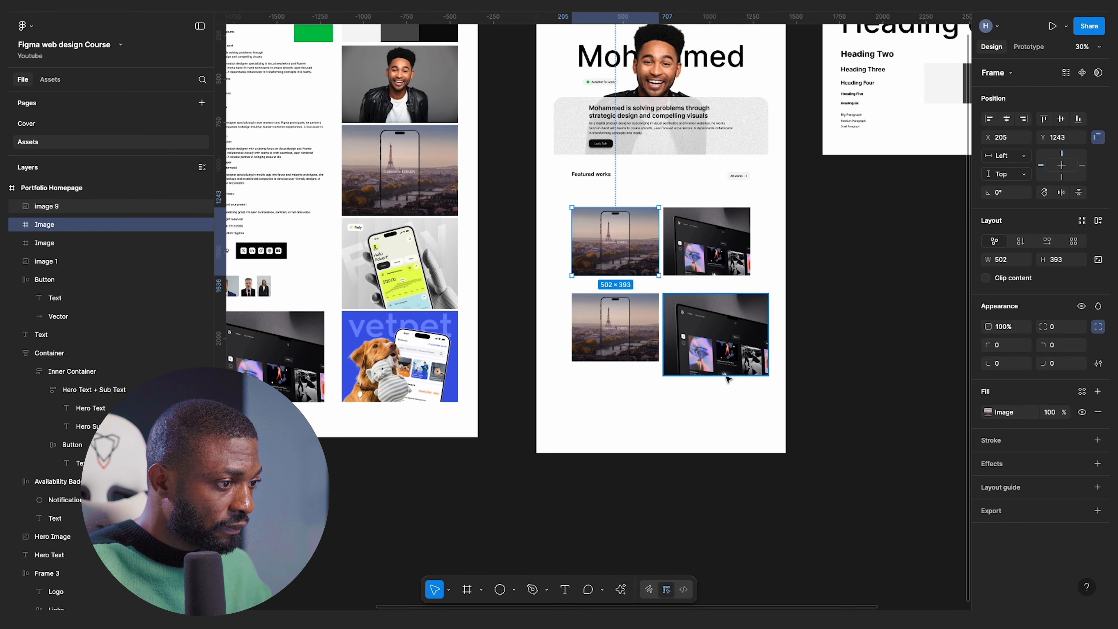
{"action": "left_click", "coordinate": [616, 339]}
{"action": "left_click", "coordinate": [760, 366], "text": "shift"}
{"action": "key", "text": "Delete"}
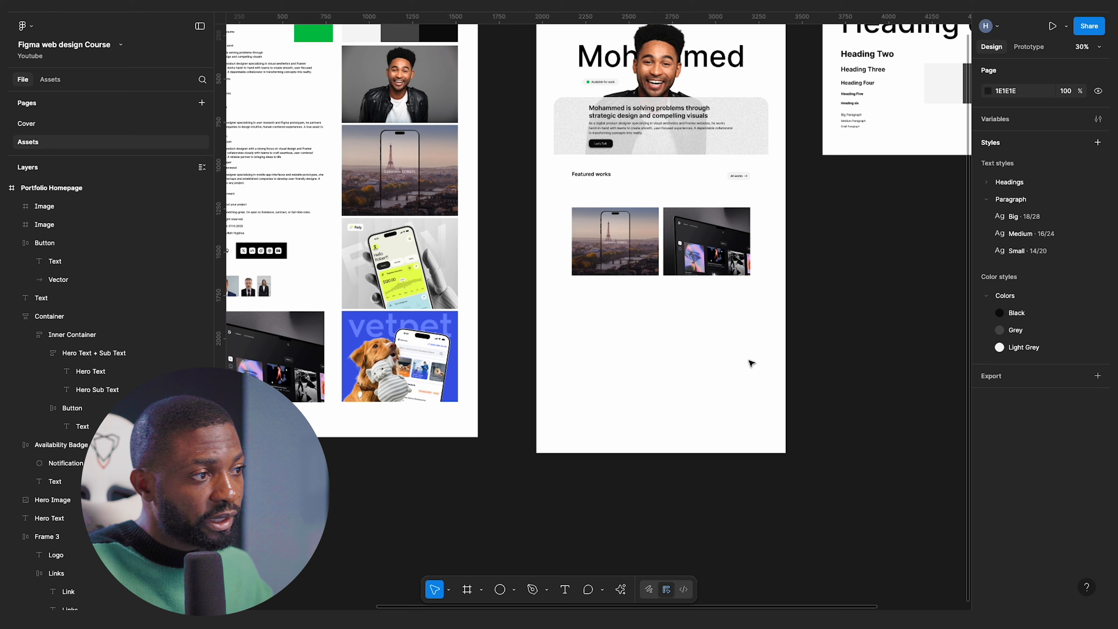
- Duplicate the Eiffel Tower and dark mockup frames together into a second row directly beneath the first
{"action": "left_click", "coordinate": [634, 220]}
{"action": "scroll", "coordinate": [634, 219], "scroll_direction": "up", "scroll_amount": 3}
{"action": "left_click", "coordinate": [752, 239]}
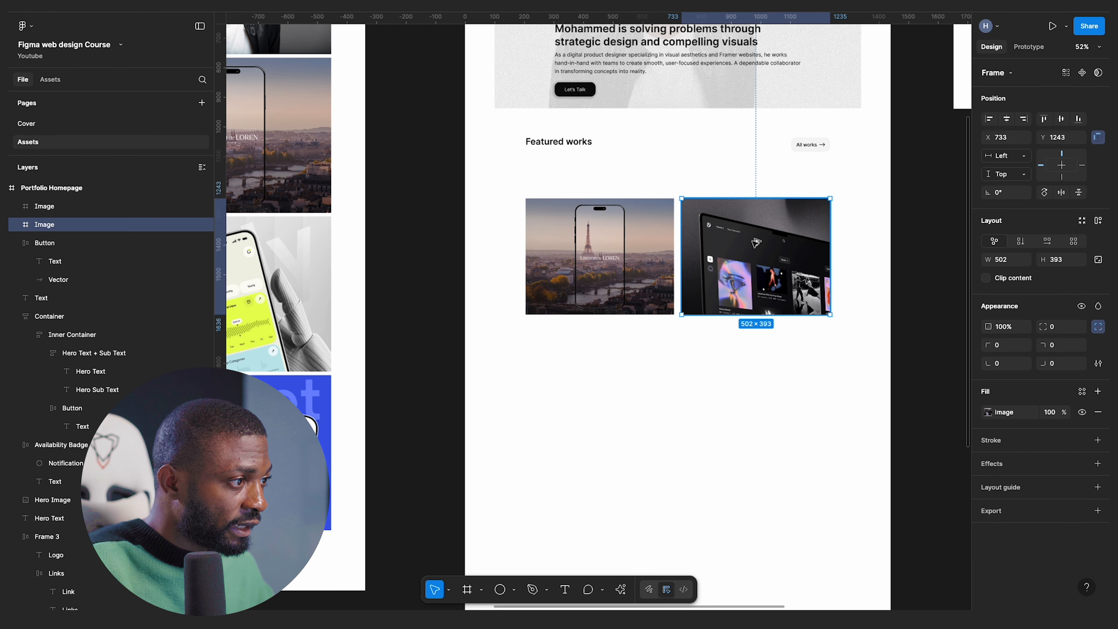
{"action": "left_click", "coordinate": [575, 243], "text": "shift"}
{"action": "left_click_drag", "start_coordinate": [742, 250], "coordinate": [752, 372]}
{"action": "left_click", "coordinate": [724, 290]}
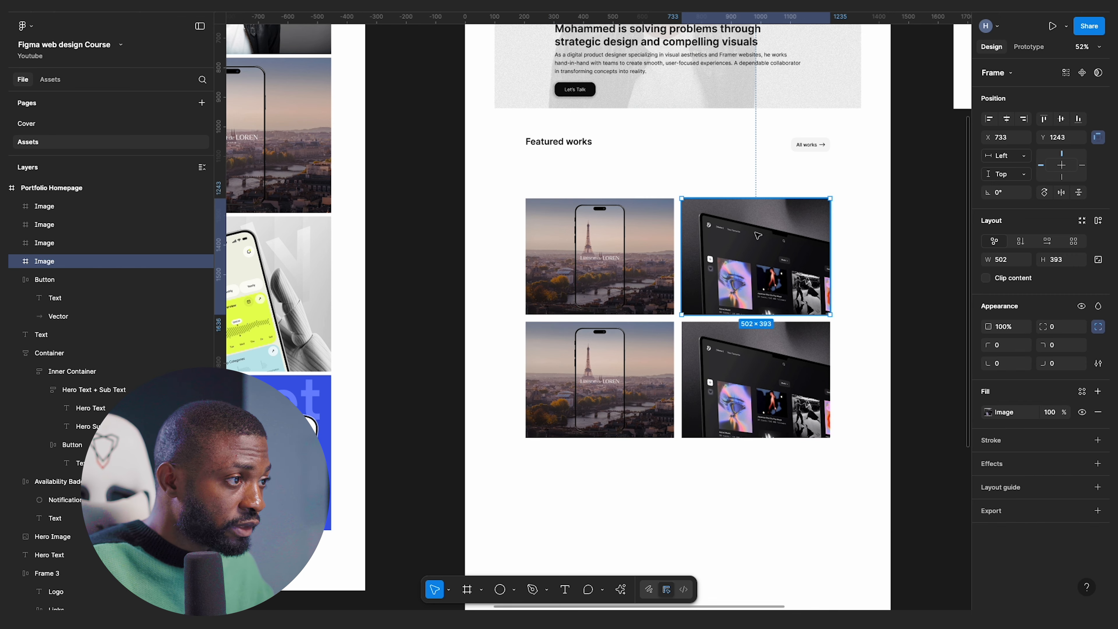
- Show the layout guides and nudge the first-row image frames onto the column edges at X 206 and X 732
{"action": "scroll", "coordinate": [757, 229], "scroll_direction": "up", "scroll_amount": 2}
{"action": "left_click", "coordinate": [903, 217]}
{"action": "key", "text": "shift+g"}
{"action": "scroll", "coordinate": [669, 198], "scroll_direction": "up", "scroll_amount": 20}
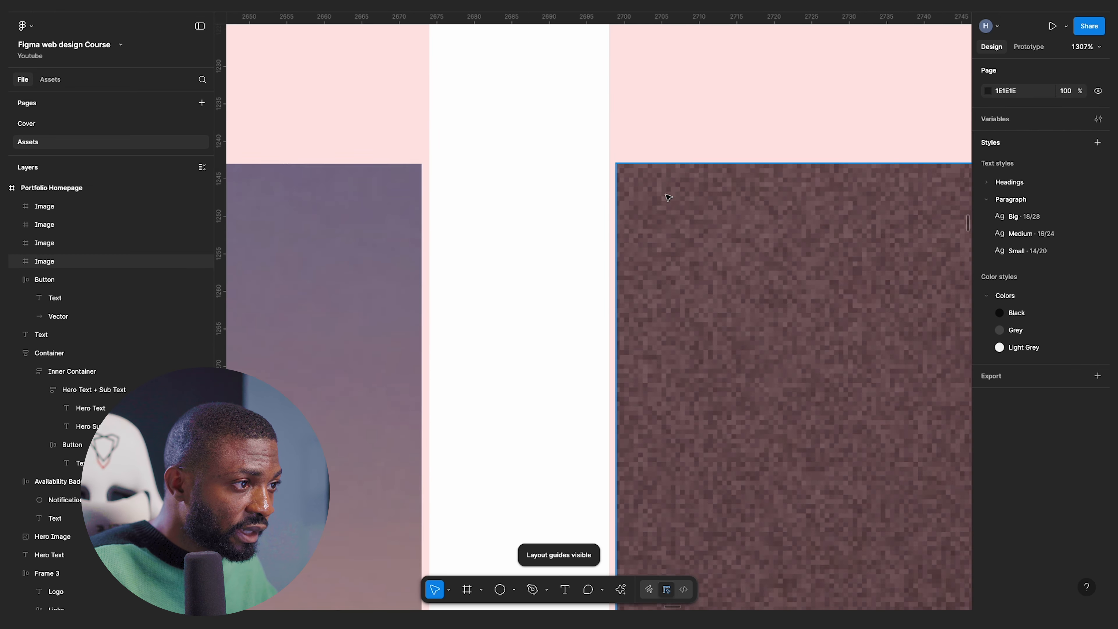
{"action": "left_click", "coordinate": [668, 197]}
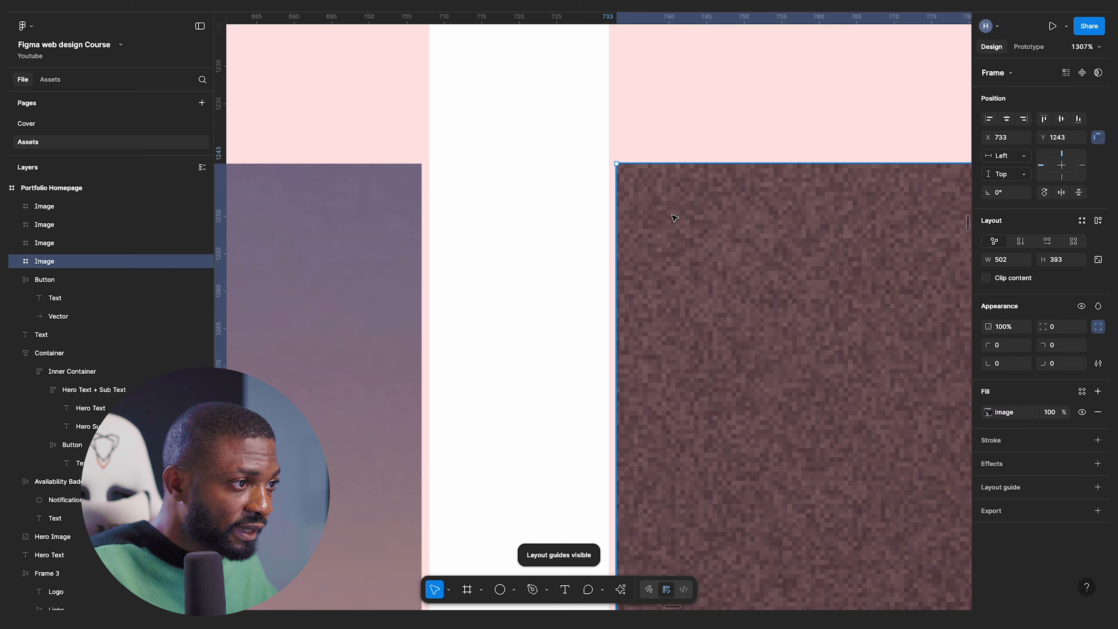
{"action": "key", "text": "Left"}
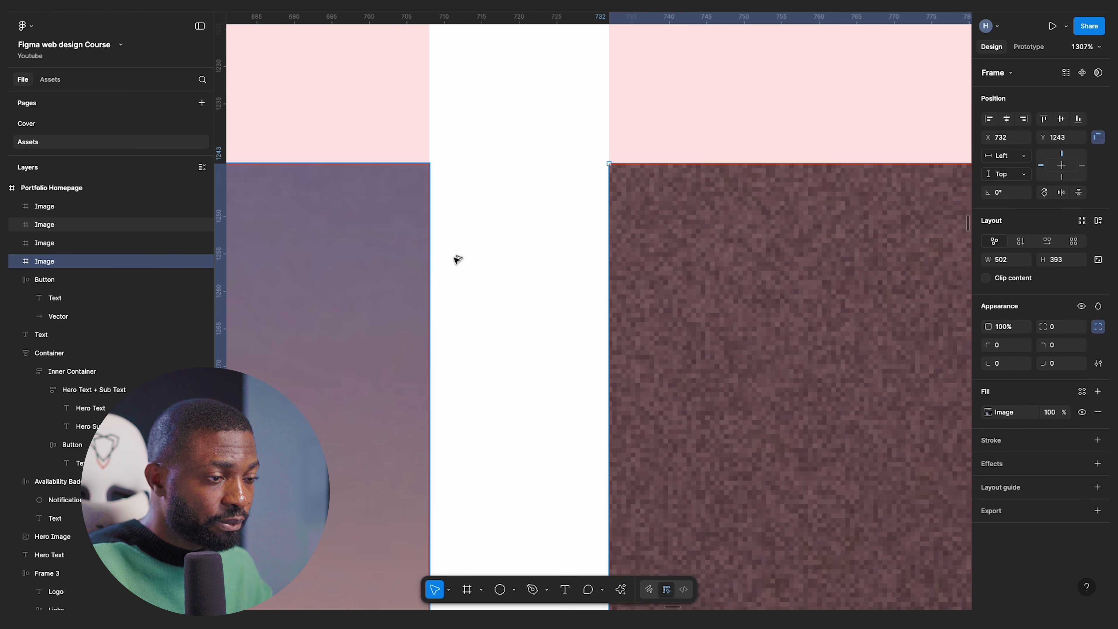
{"action": "scroll", "coordinate": [457, 259], "scroll_direction": "down", "scroll_amount": 10}
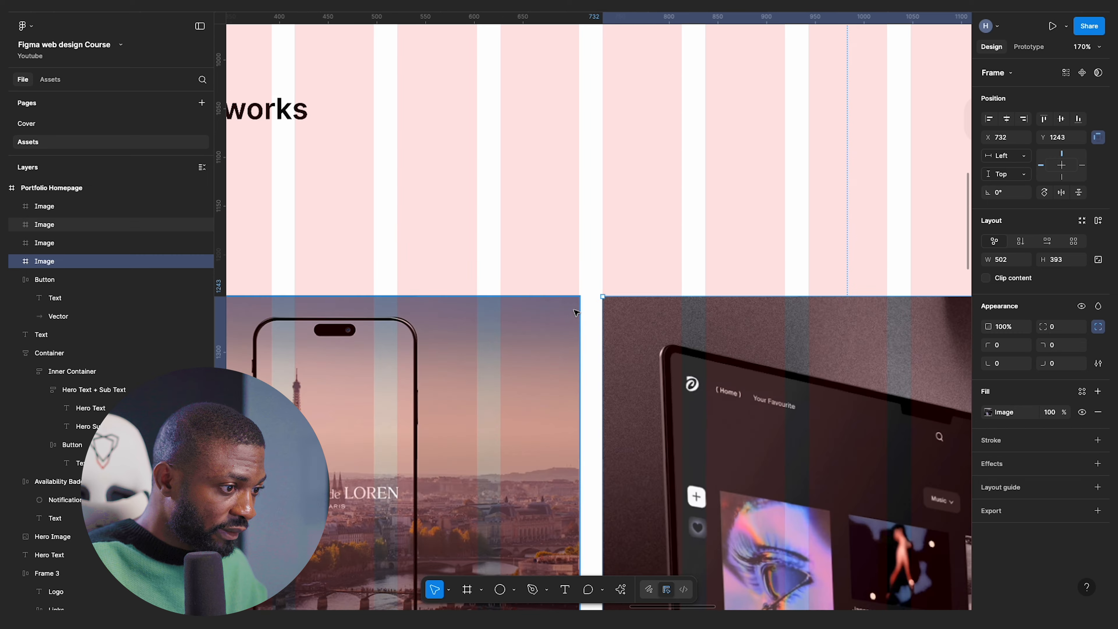
- Align the second-row image frames with the column edges, placing the dark mockup at X 732 and the Eiffel Tower at X 206
{"action": "scroll", "coordinate": [531, 421], "scroll_direction": "down", "scroll_amount": 3}
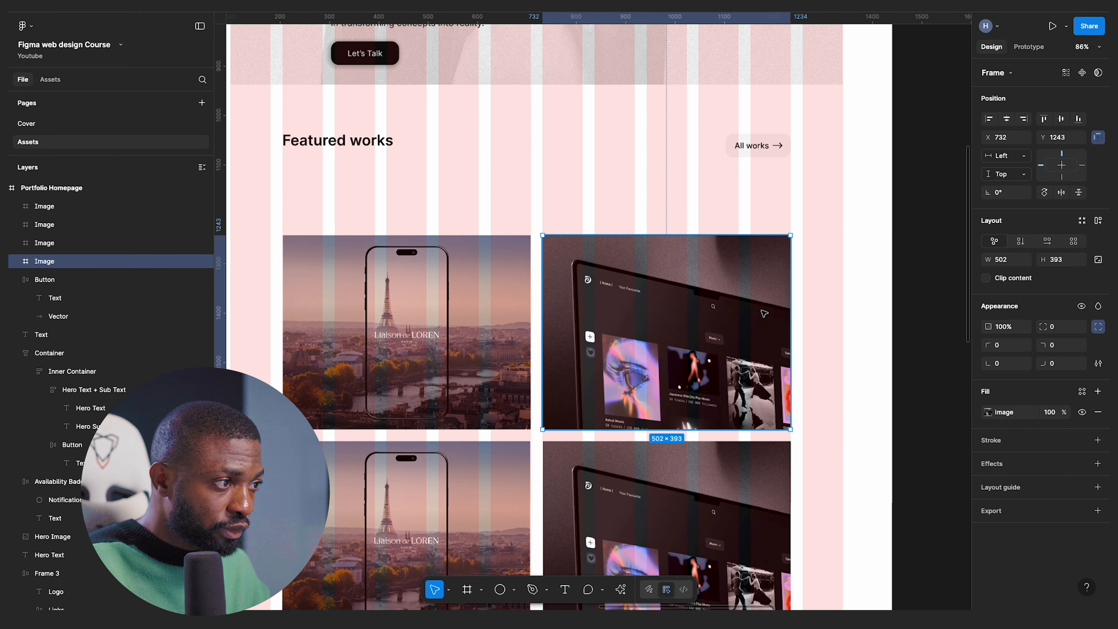
{"action": "scroll", "coordinate": [801, 289], "scroll_direction": "down", "scroll_amount": 3}
{"action": "left_click", "coordinate": [665, 366]}
{"action": "key", "text": "alt"}
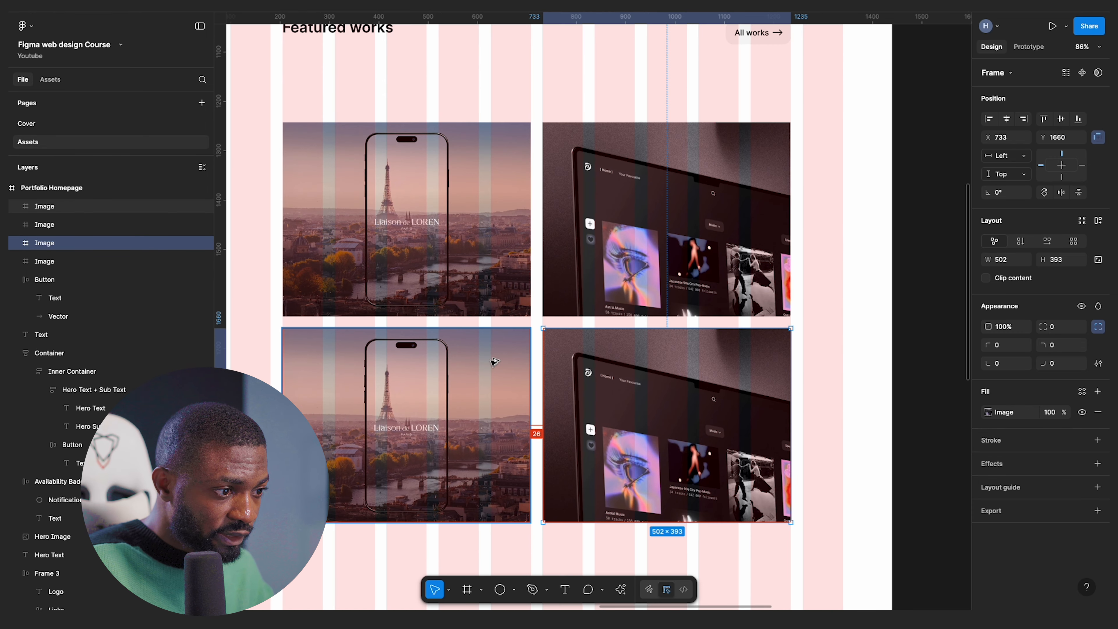
{"action": "scroll", "coordinate": [542, 405], "scroll_direction": "up", "scroll_amount": 5}
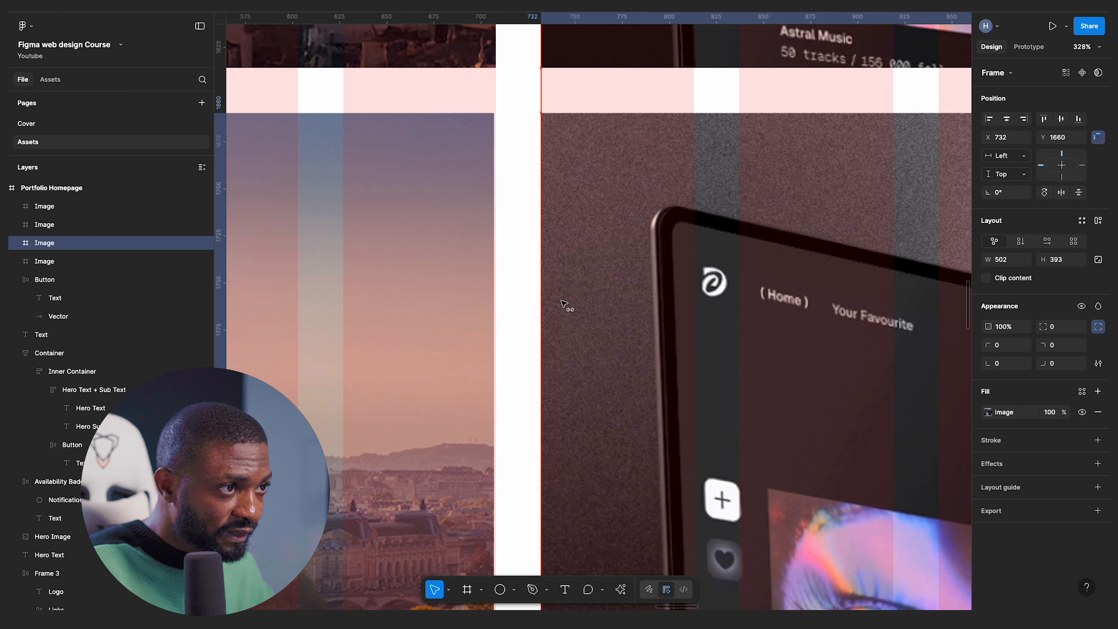
{"action": "left_click", "coordinate": [467, 293], "text": "shift"}
{"action": "left_click_drag", "start_coordinate": [421, 279], "coordinate": [417, 281]}
{"action": "left_click", "coordinate": [471, 255]}
{"action": "left_click", "coordinate": [506, 254]}
{"action": "left_click", "coordinate": [447, 225]}
{"action": "left_click_drag", "start_coordinate": [446, 225], "coordinate": [448, 226]}
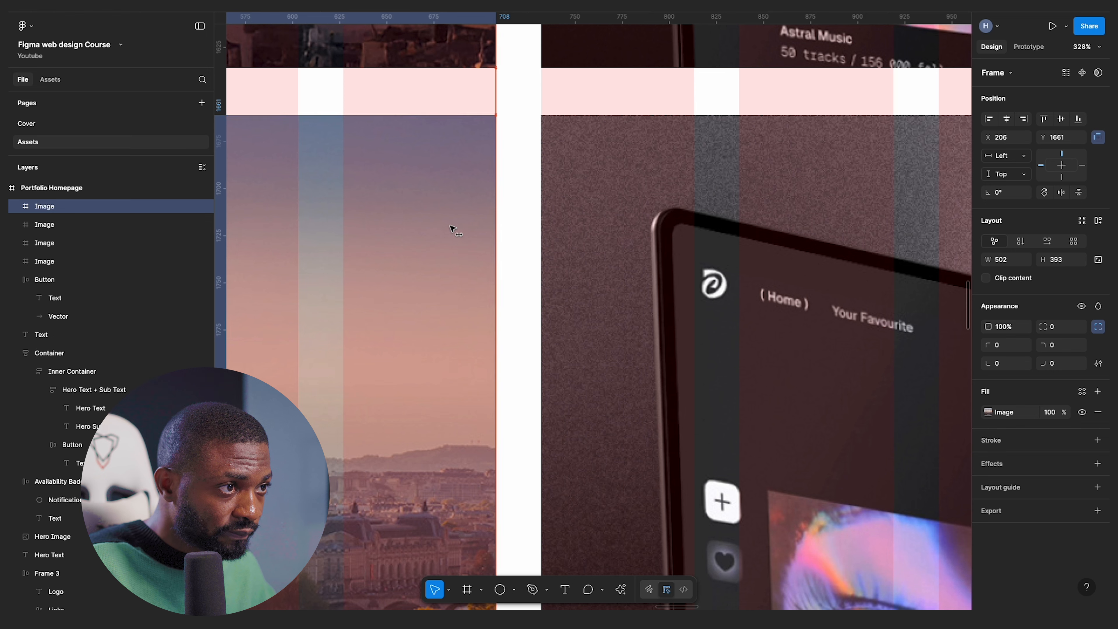
- Move both second-row image frames up to Y 1660 and hide the layout guides
{"action": "left_click", "coordinate": [572, 136]}
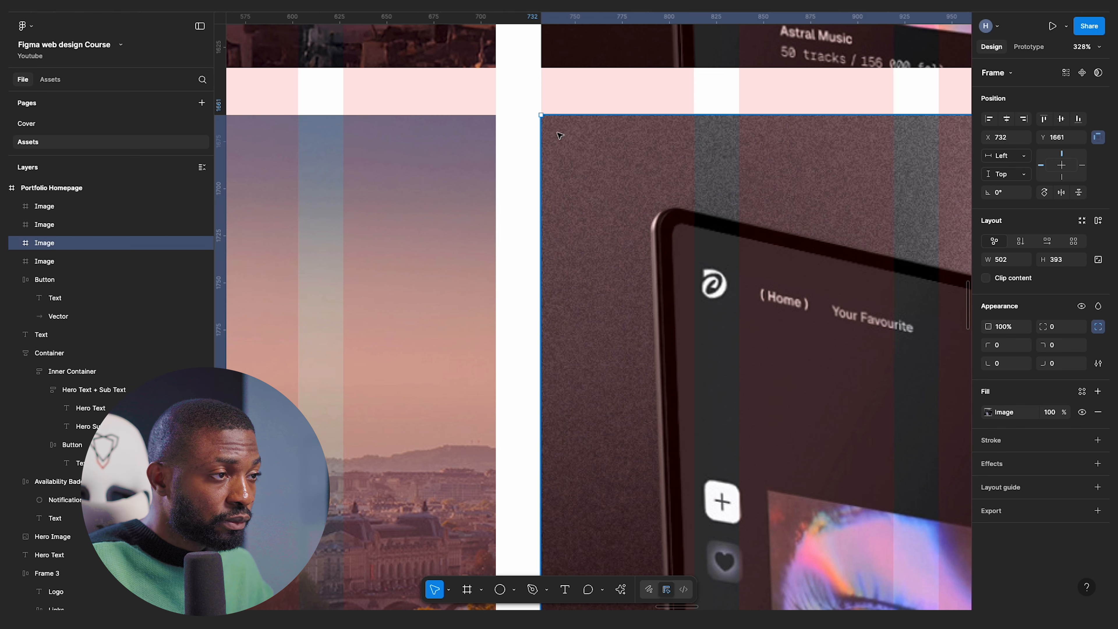
{"action": "scroll", "coordinate": [559, 136], "scroll_direction": "down", "scroll_amount": 5}
{"action": "left_click", "coordinate": [452, 190], "text": "shift"}
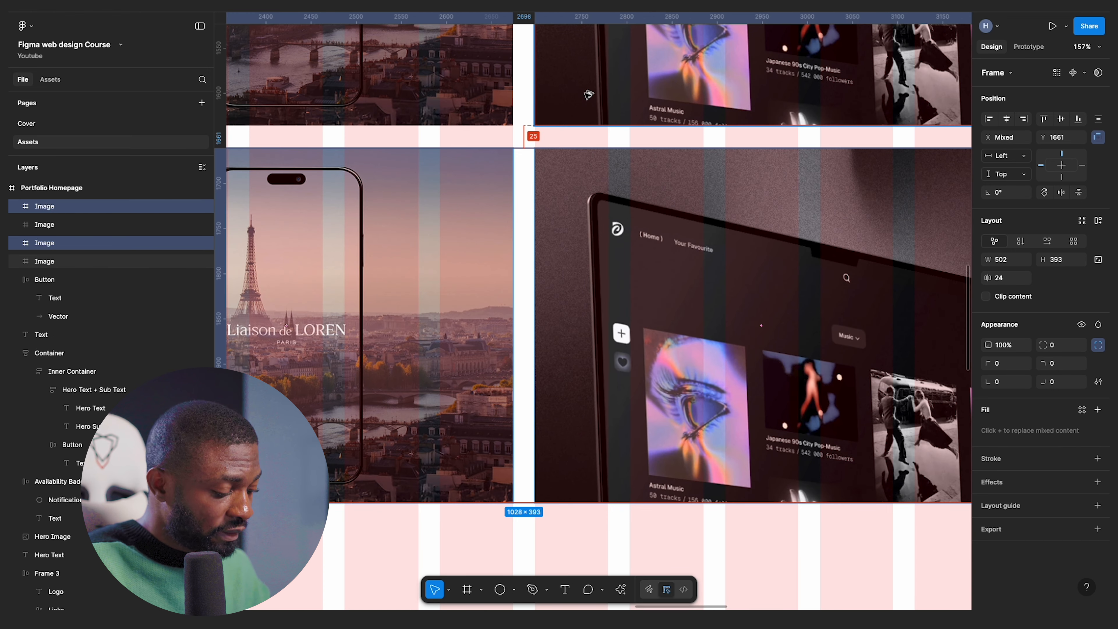
{"action": "key", "text": "Up"}
{"action": "scroll", "coordinate": [645, 324], "scroll_direction": "down", "scroll_amount": 6}
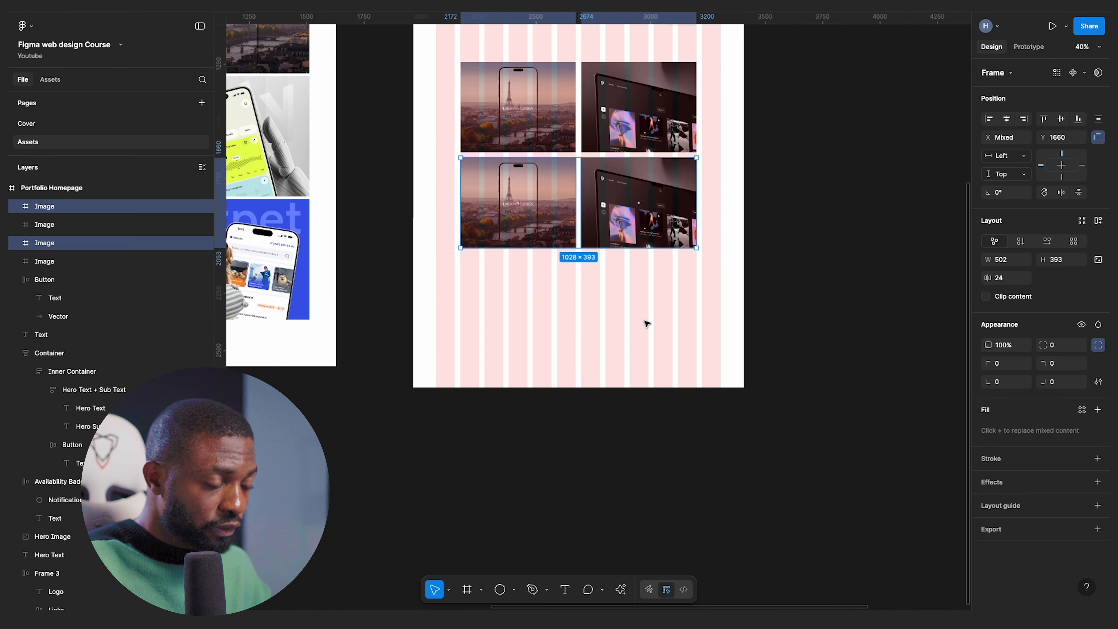
{"action": "left_click", "coordinate": [645, 322]}
{"action": "key", "text": "ctrl+g"}
{"action": "scroll", "coordinate": [642, 251], "scroll_direction": "up", "scroll_amount": 3}
{"action": "scroll", "coordinate": [643, 249], "scroll_direction": "up", "scroll_amount": 2}
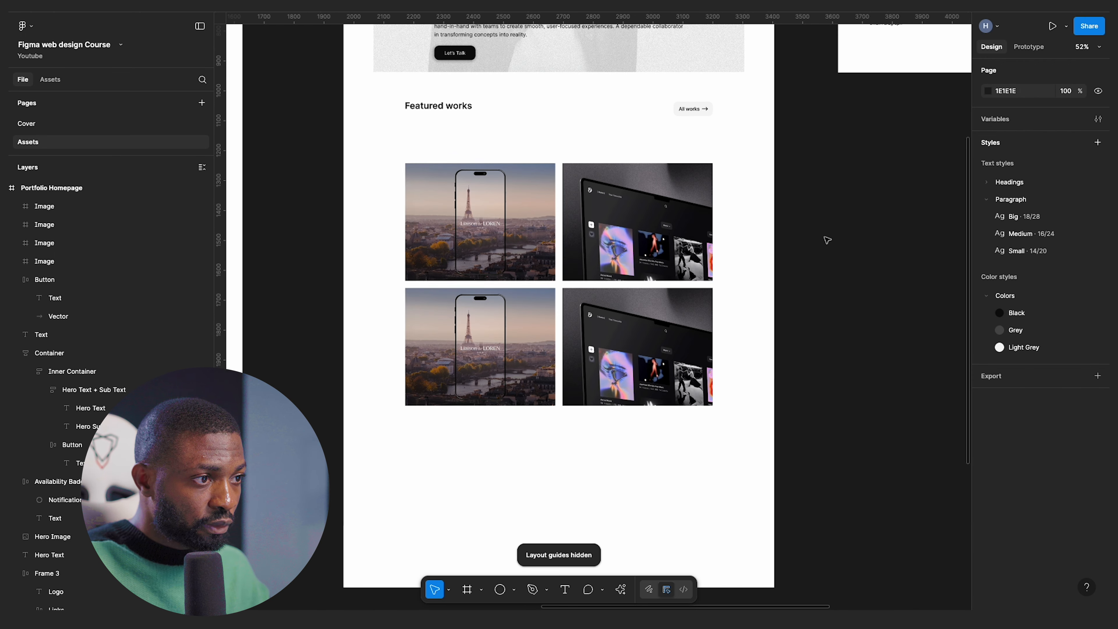
- Copy the Finly phone picture's fill from Website Resources and paste it into the second-row frame at X 206
{"action": "scroll", "coordinate": [818, 242], "scroll_direction": "left", "scroll_amount": 5}
{"action": "scroll", "coordinate": [385, 289], "scroll_direction": "down", "scroll_amount": 3}
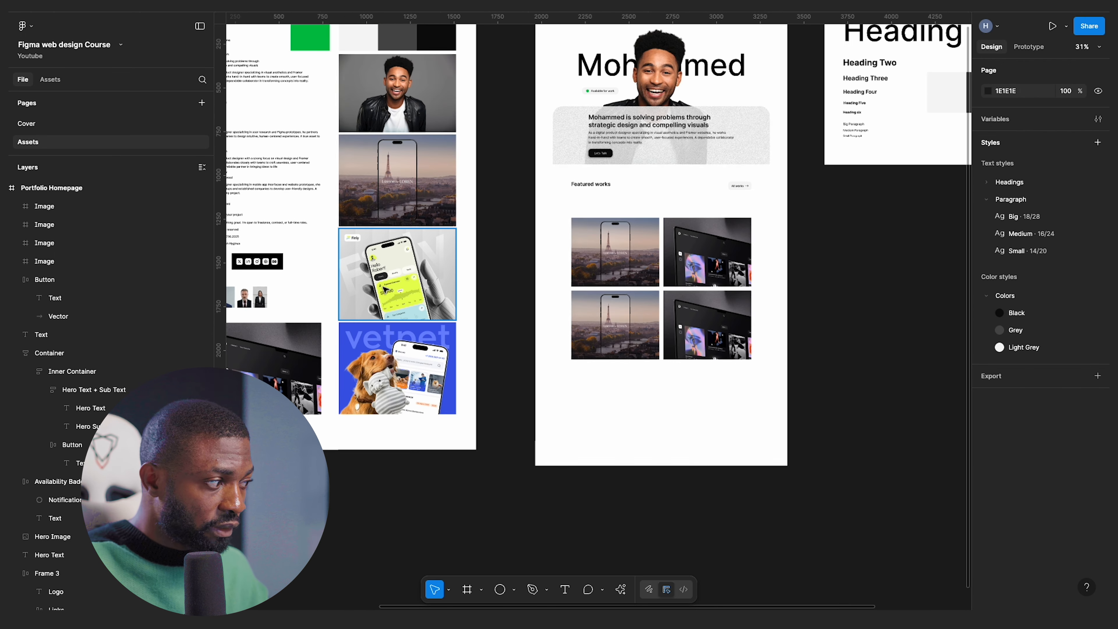
{"action": "scroll", "coordinate": [385, 289], "scroll_direction": "down", "scroll_amount": 1}
{"action": "left_click", "coordinate": [385, 289]}
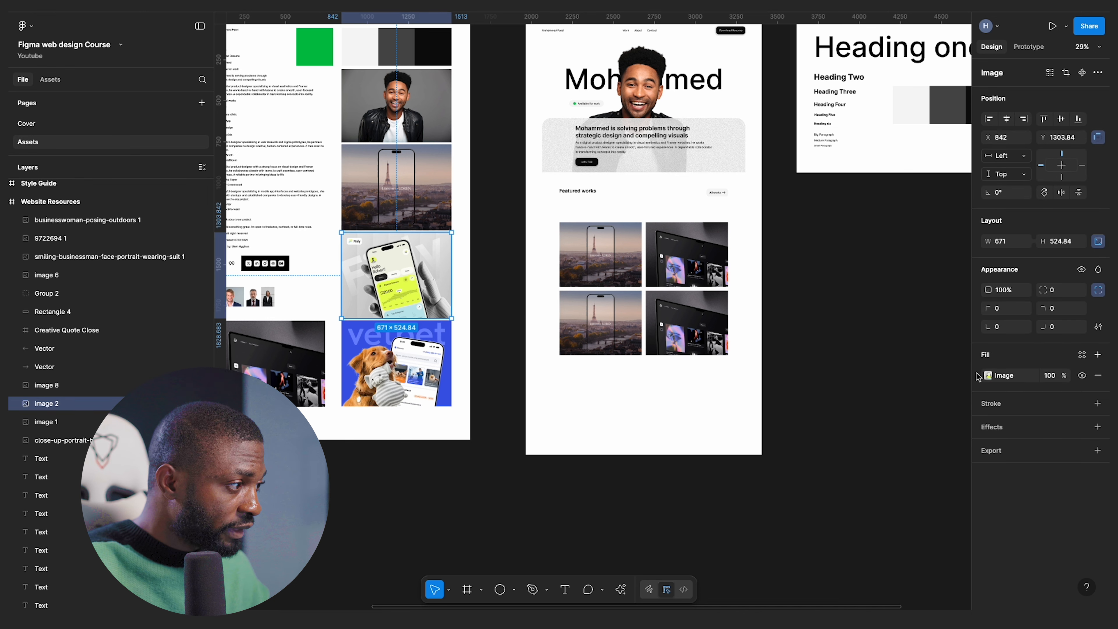
{"action": "left_click", "coordinate": [604, 326]}
{"action": "key", "text": "ctrl+v"}
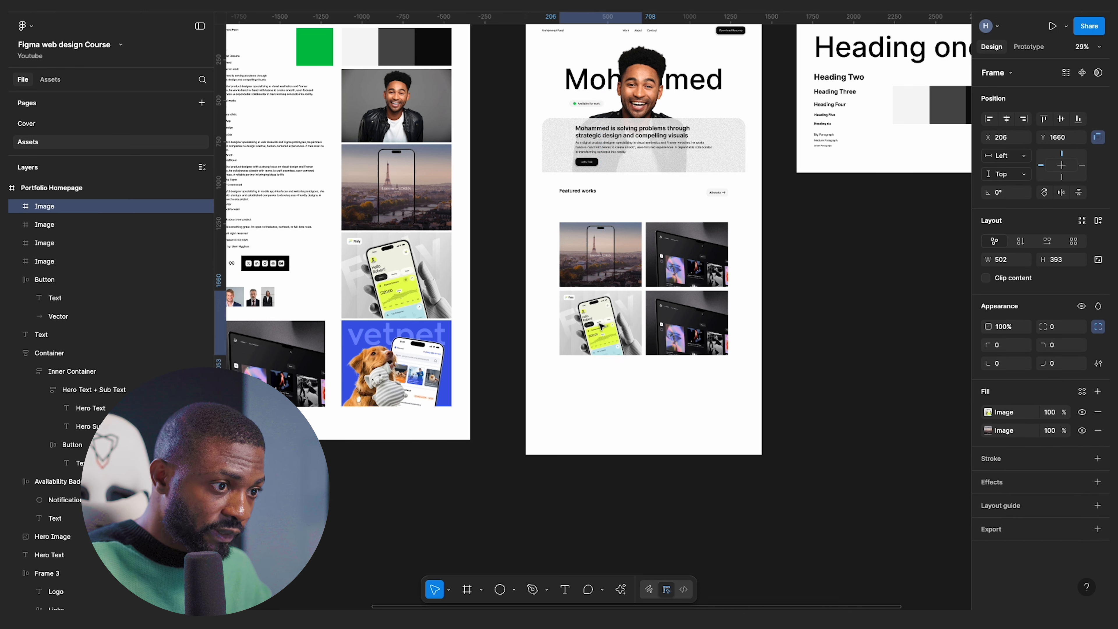
- Copy the vetpet picture's fill from Website Resources and paste it into the second-row frame at X 732
{"action": "left_click", "coordinate": [393, 347]}
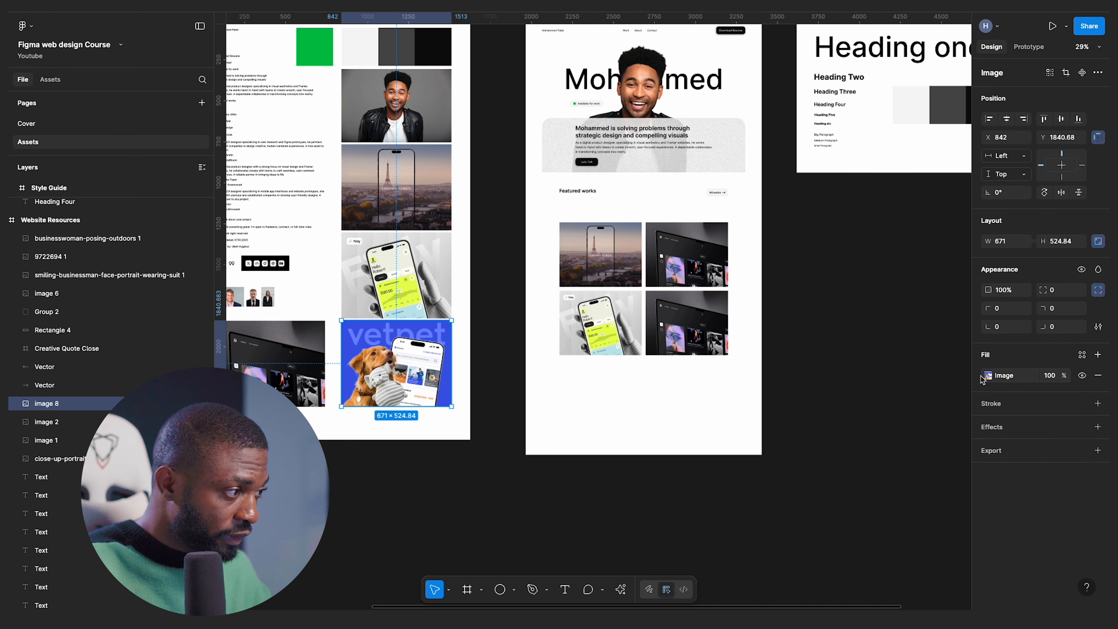
{"action": "left_click", "coordinate": [675, 333]}
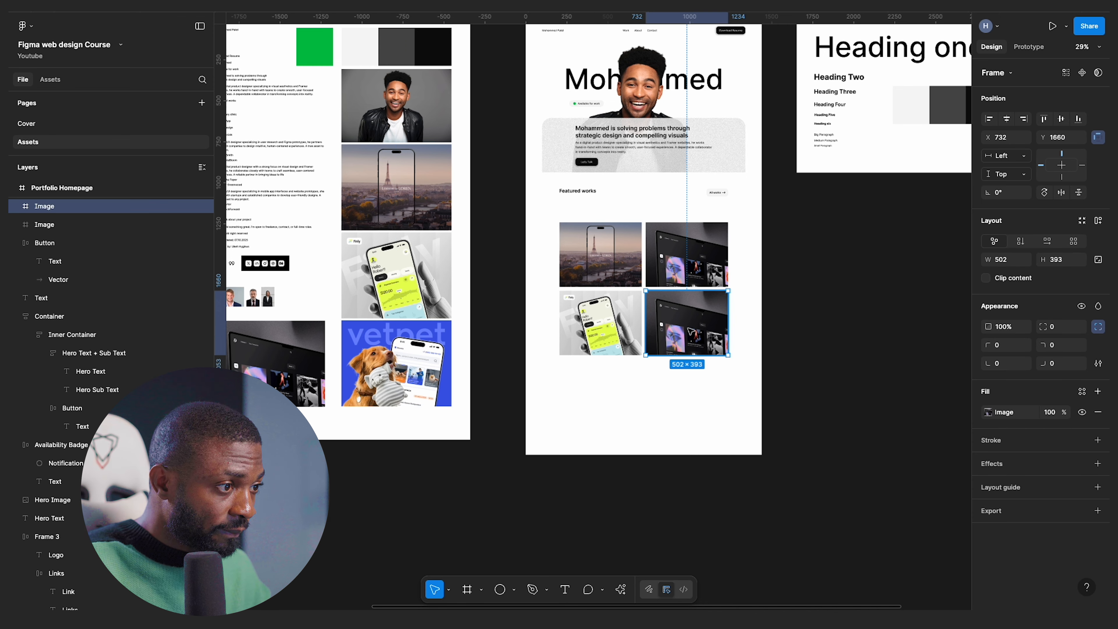
{"action": "key", "text": "ctrl+v"}
- Remove the underlying old image fills from the vetpet and Finly frames
{"action": "scroll", "coordinate": [685, 330], "scroll_direction": "up", "scroll_amount": 3}
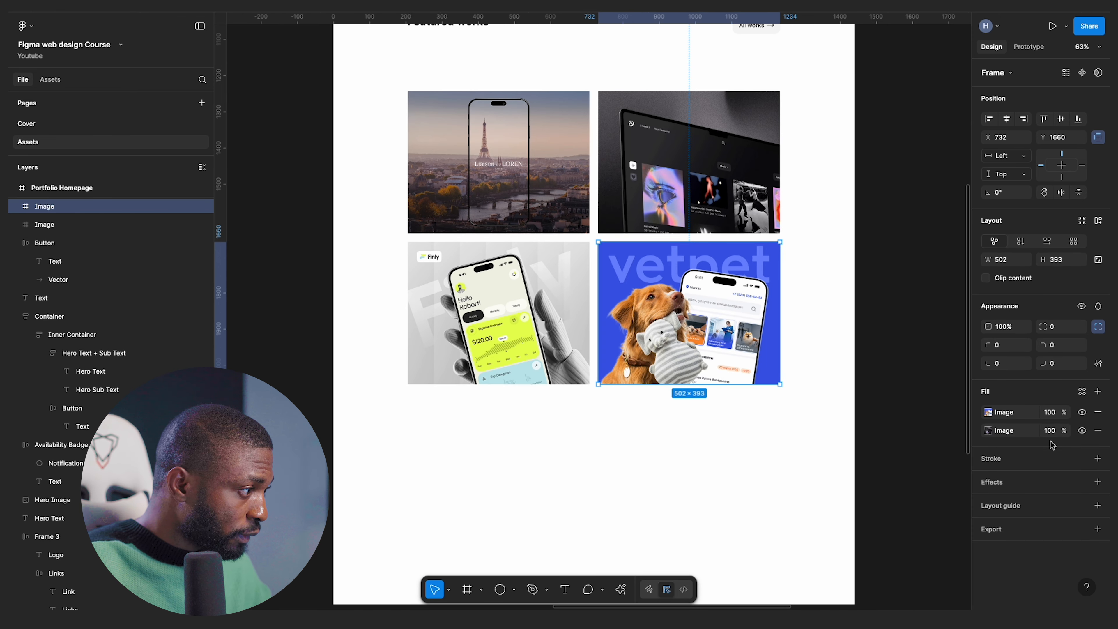
{"action": "left_click", "coordinate": [1099, 432]}
{"action": "left_click", "coordinate": [469, 318]}
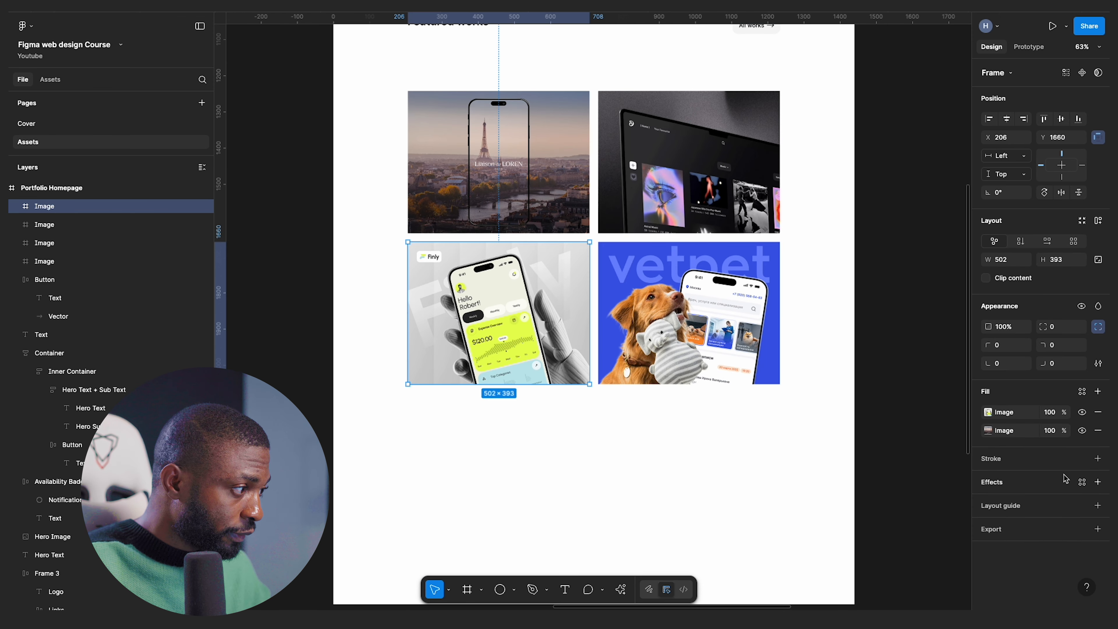
{"action": "left_click", "coordinate": [1097, 431]}
{"action": "left_click", "coordinate": [763, 449]}
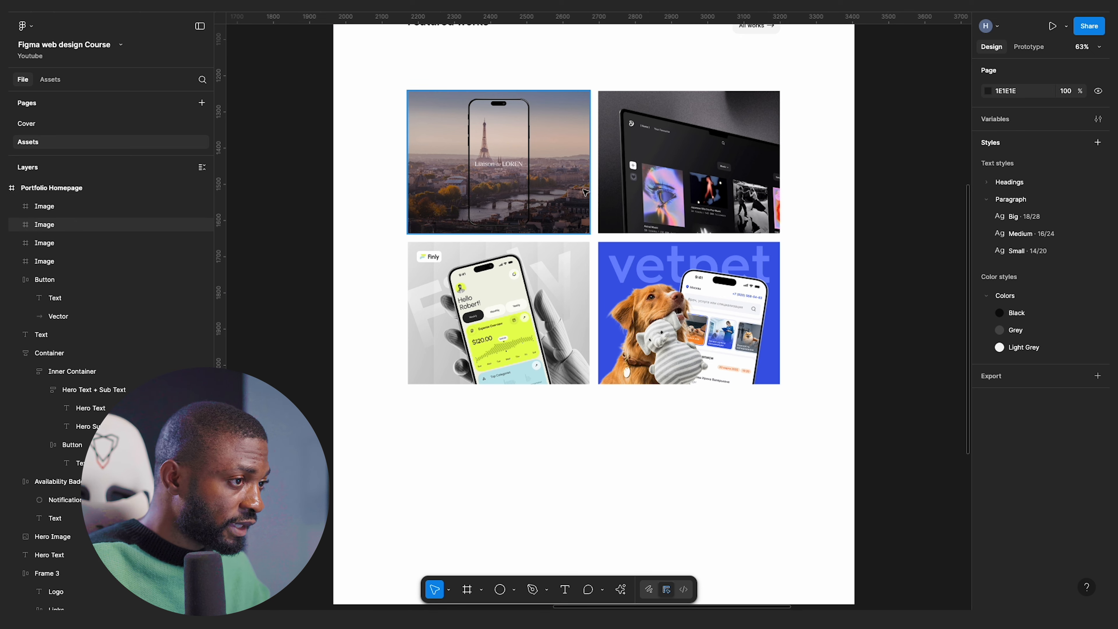
- Select all four project image frames and set their corner radius to 24
{"action": "scroll", "coordinate": [643, 346], "scroll_direction": "down", "scroll_amount": 5}
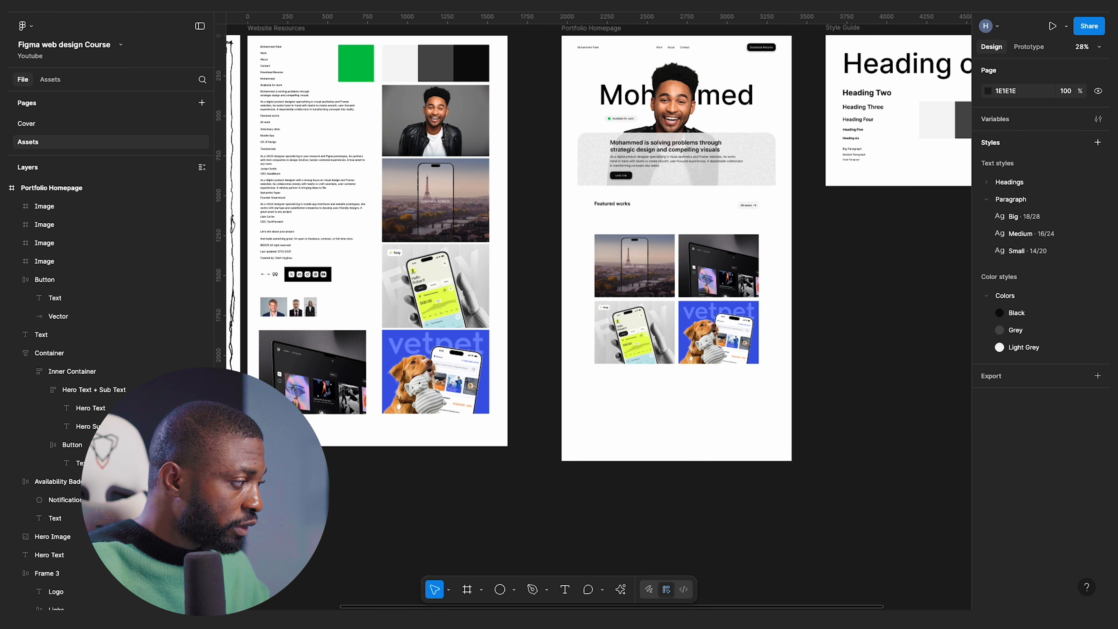
{"action": "scroll", "coordinate": [634, 259], "scroll_direction": "up", "scroll_amount": 2}
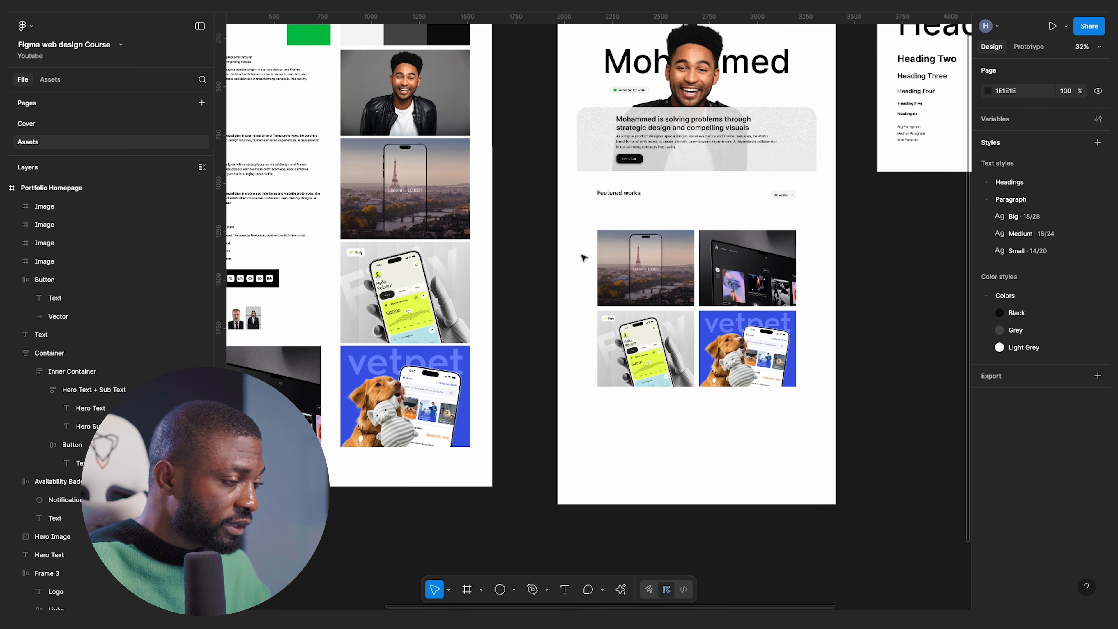
{"action": "left_click", "coordinate": [641, 259]}
{"action": "left_click", "coordinate": [734, 269], "text": "shift"}
{"action": "left_click", "coordinate": [660, 341], "text": "shift"}
{"action": "left_click", "coordinate": [739, 346], "text": "shift"}
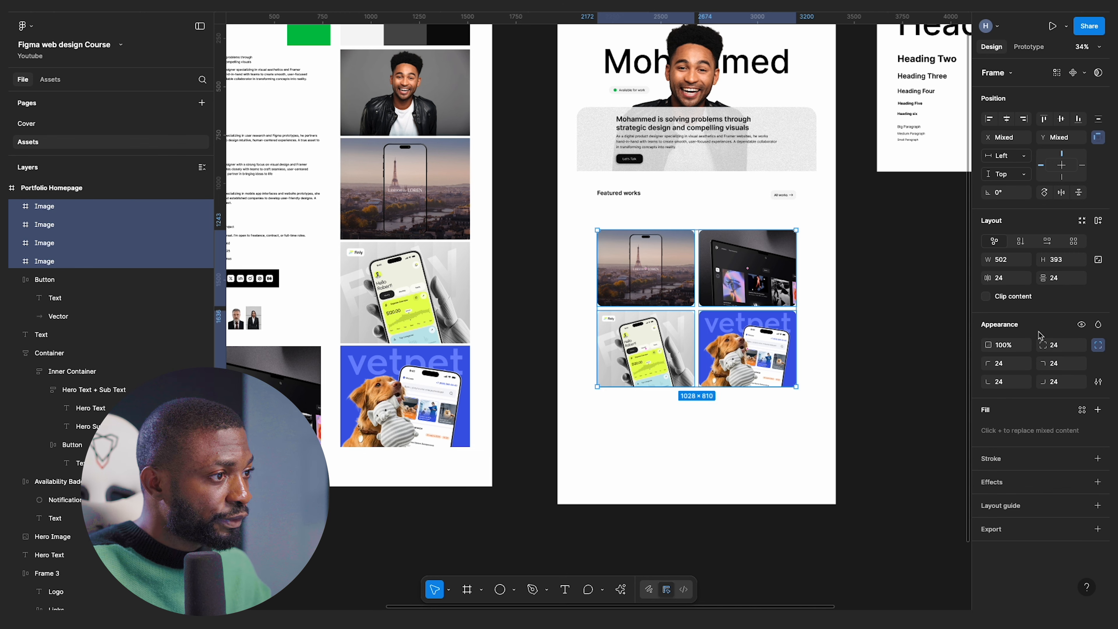
{"action": "left_click", "coordinate": [917, 319]}
- Wrap the four rounded project image frames together in an auto layout frame
{"action": "scroll", "coordinate": [906, 295], "scroll_direction": "up", "scroll_amount": 2}
{"action": "left_click", "coordinate": [518, 238]}
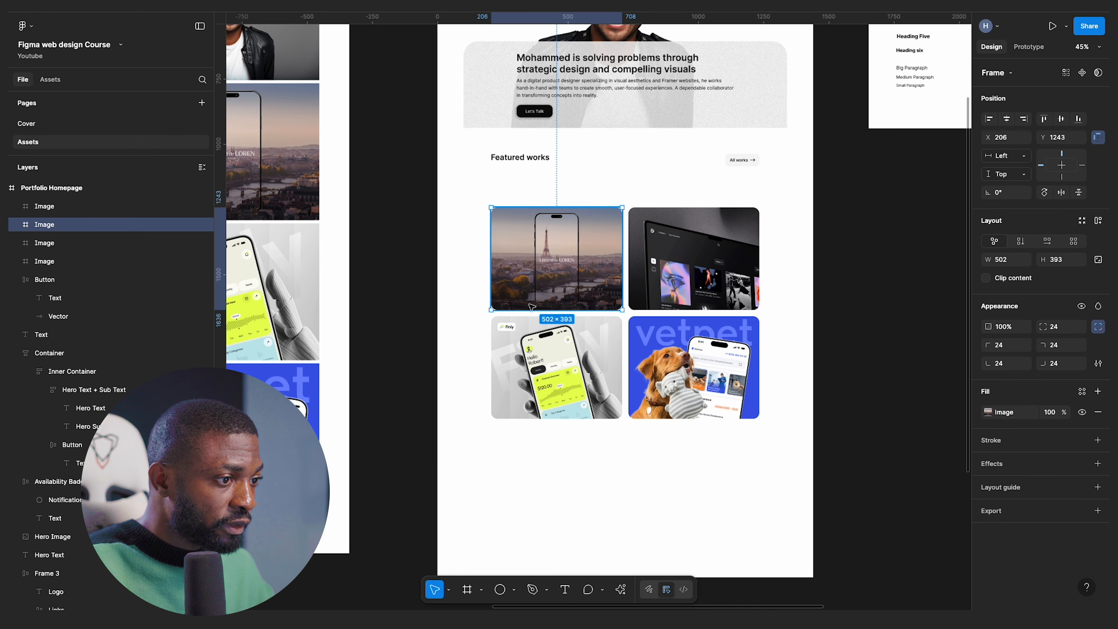
{"action": "left_click", "coordinate": [546, 361], "text": "shift"}
{"action": "left_click", "coordinate": [686, 360], "text": "shift"}
{"action": "left_click", "coordinate": [677, 268], "text": "shift"}
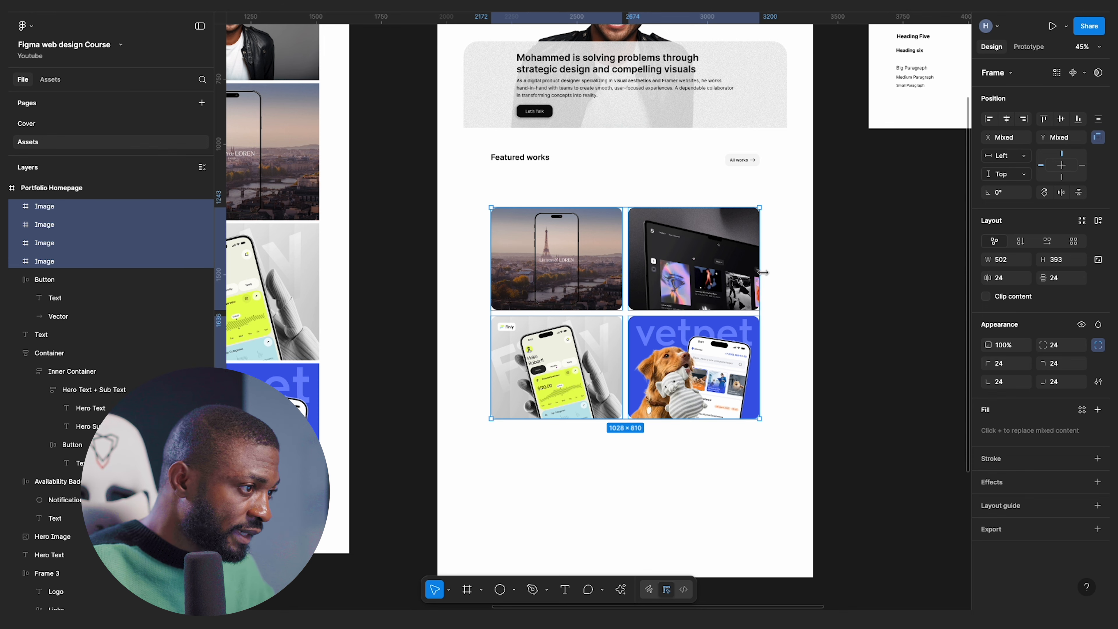
{"action": "right_click", "coordinate": [726, 258]}
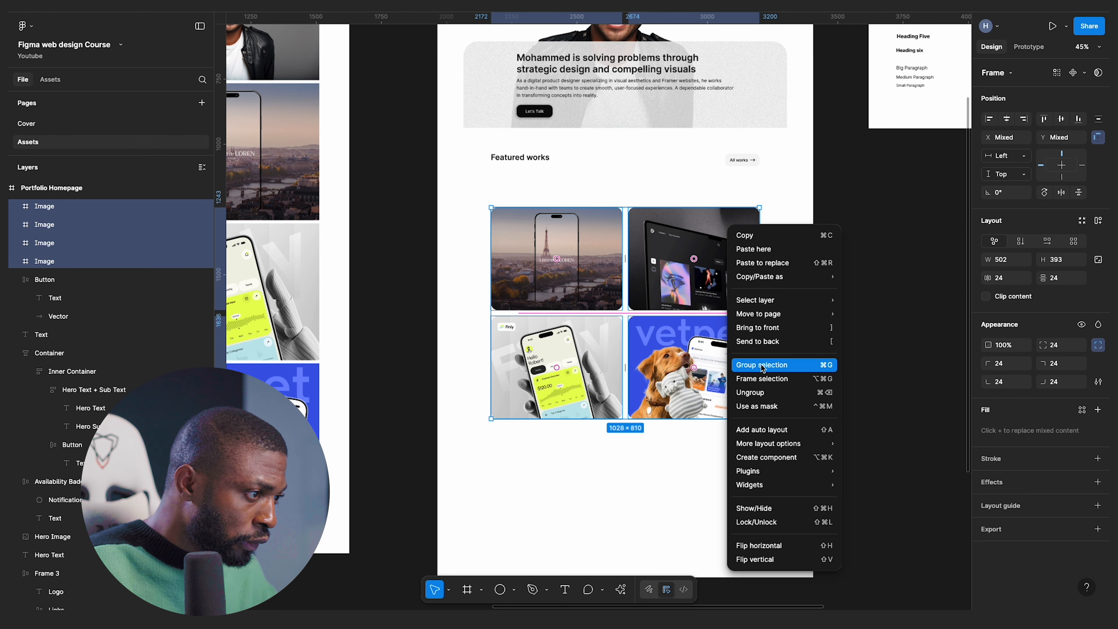
{"action": "left_click", "coordinate": [934, 335]}
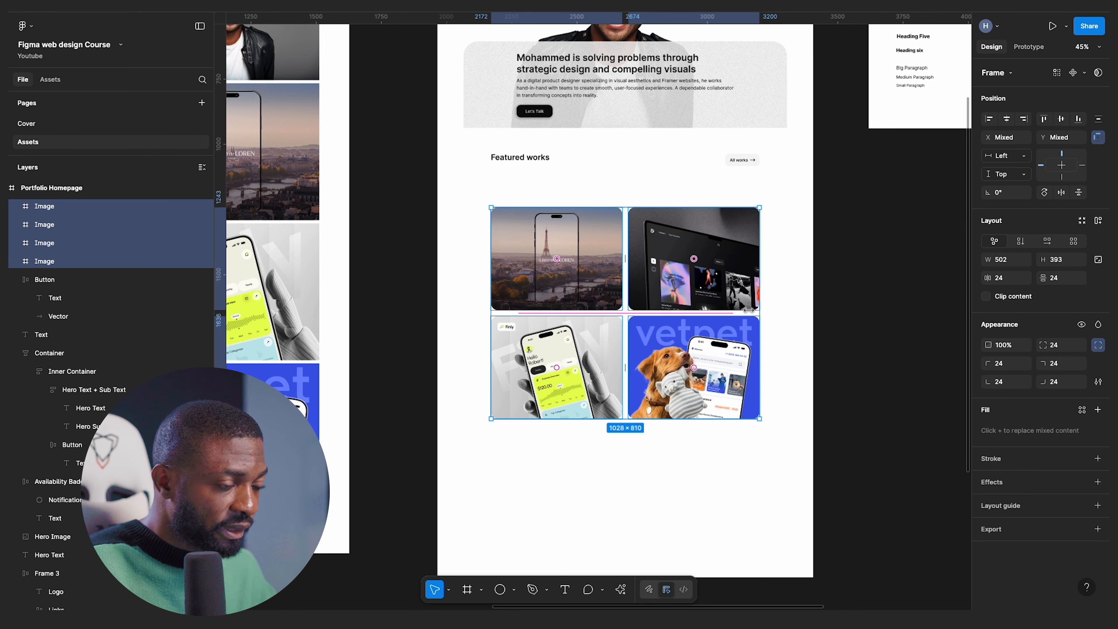
{"action": "key", "text": "shift+a"}
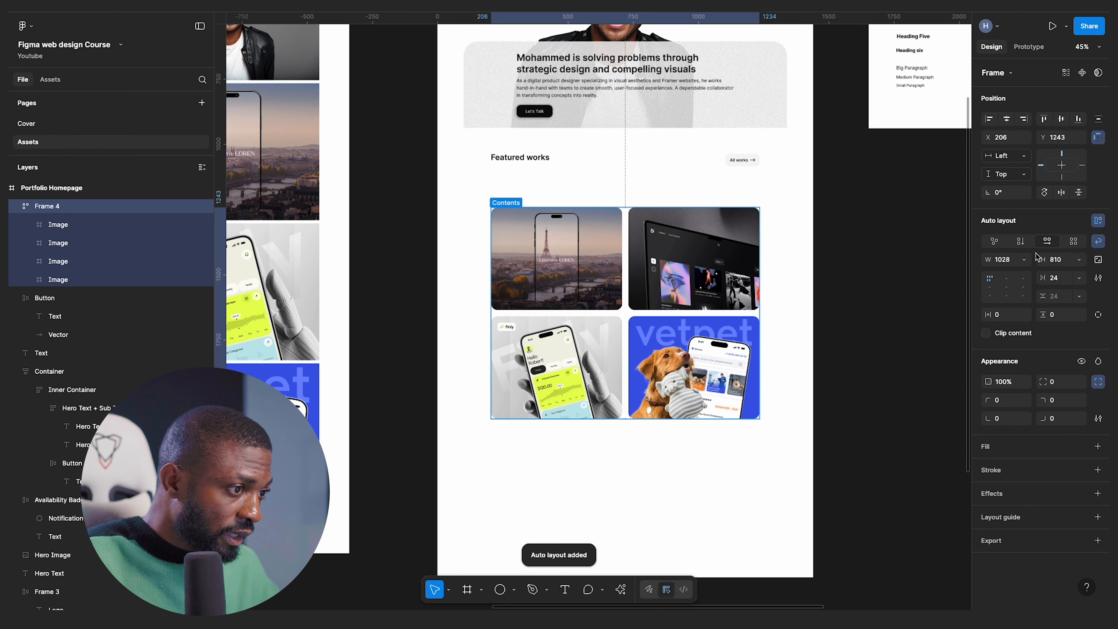
- Switch the auto layout frame around the project images to a 2 × 2 Grid flow
{"action": "left_click", "coordinate": [660, 289]}
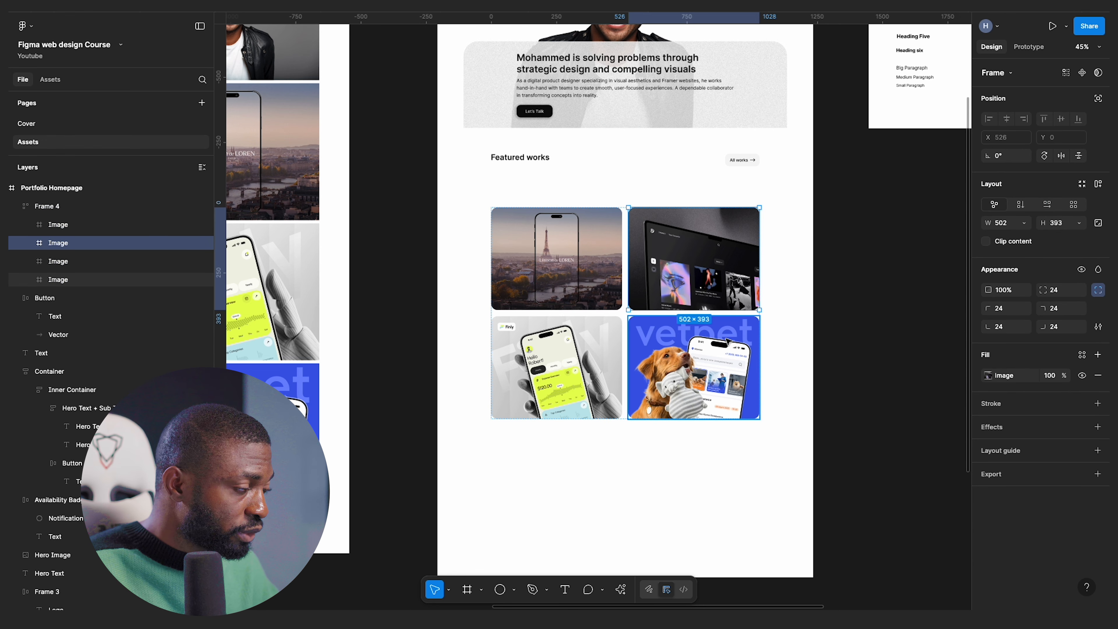
{"action": "key", "text": "Escape"}
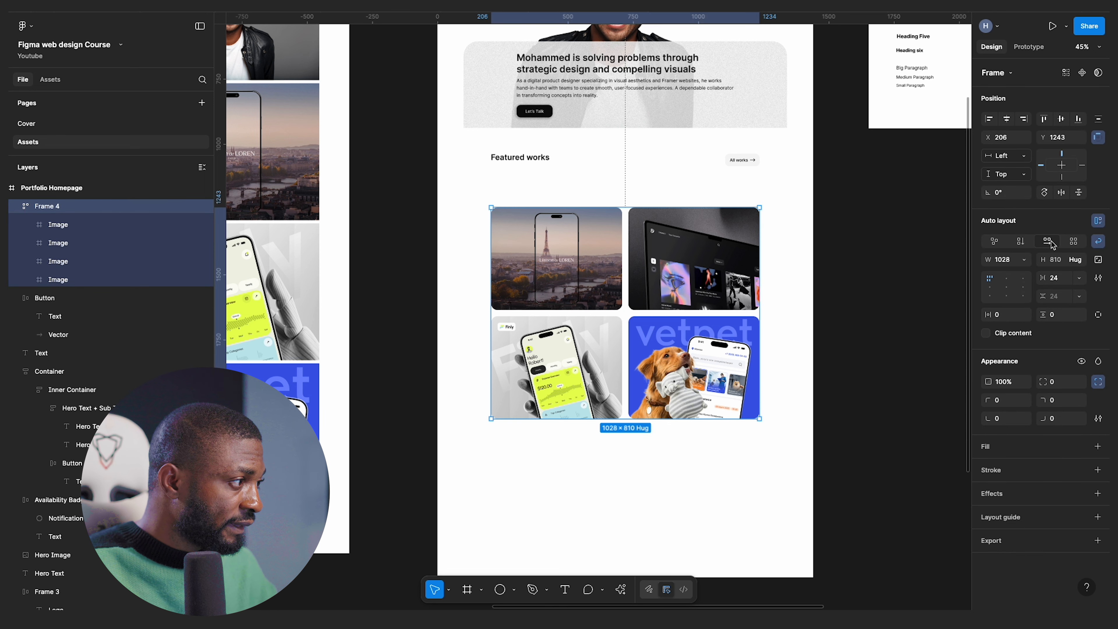
{"action": "left_click", "coordinate": [1072, 243]}
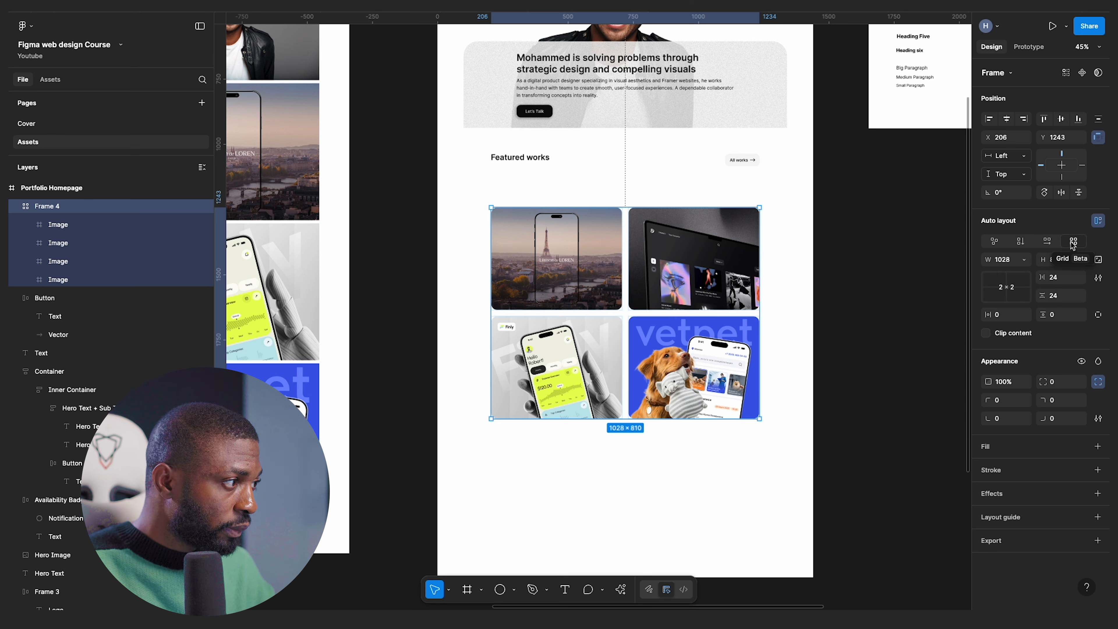
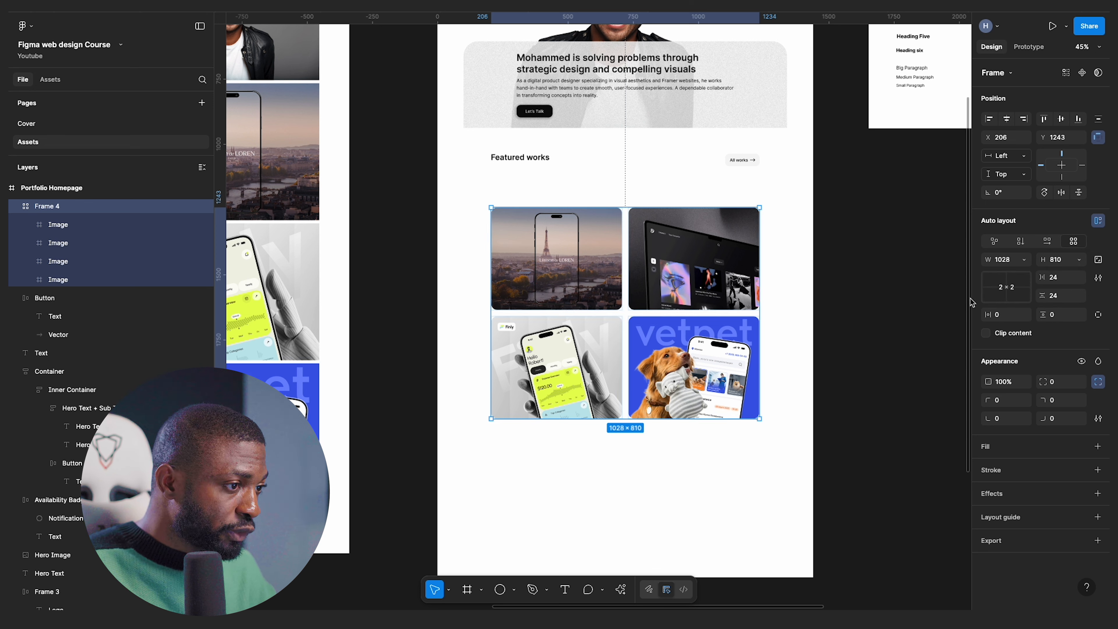
- Try duplicating the vetpet image inside the 2 × 2 grid, and undo the duplication
{"action": "left_click", "coordinate": [673, 362]}
{"action": "key", "text": "ctrl+d"}
{"action": "key", "text": "ctrl+d"}
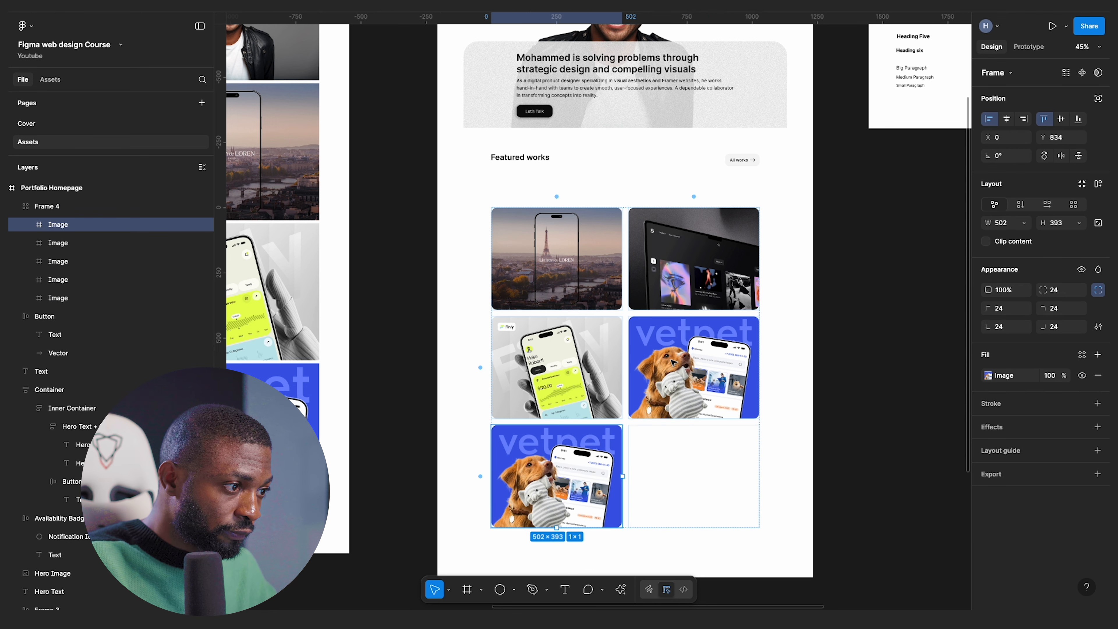
{"action": "key", "text": "ctrl+z"}
{"action": "key", "text": "ctrl+z"}
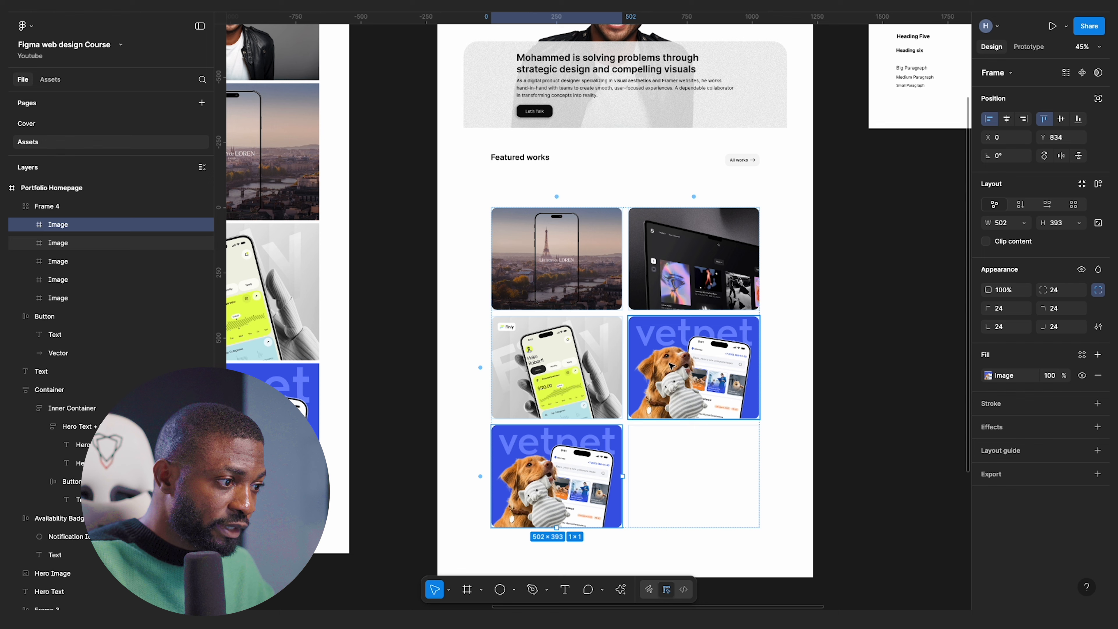
{"action": "left_click", "coordinate": [943, 307]}
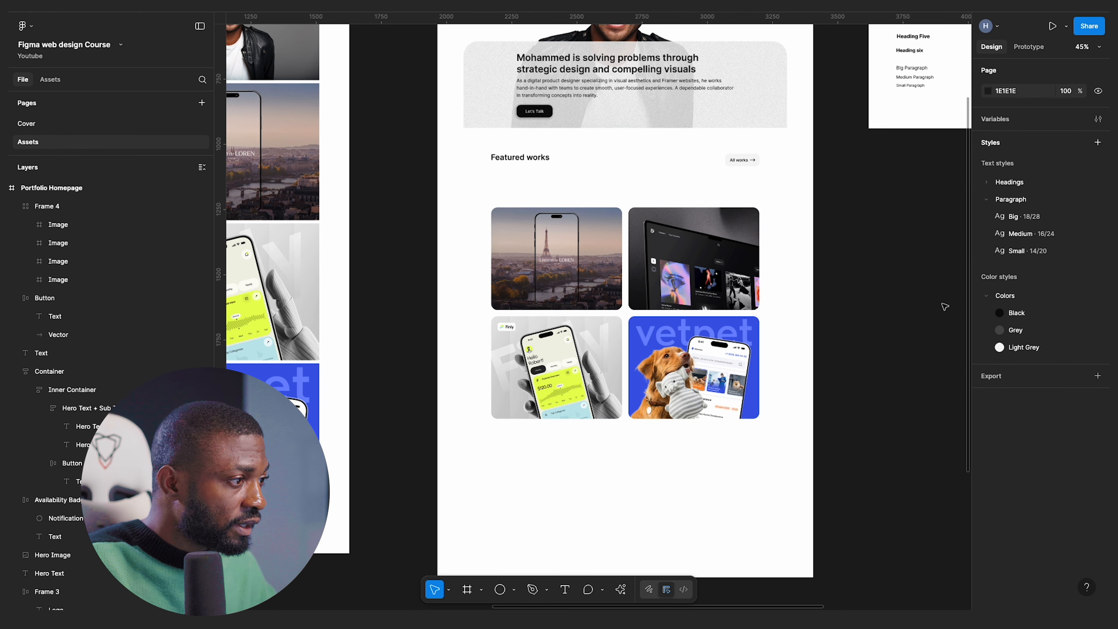
- Rename the grid auto layout frame holding the four project images as "Grid Image"
{"action": "left_click", "coordinate": [610, 294]}
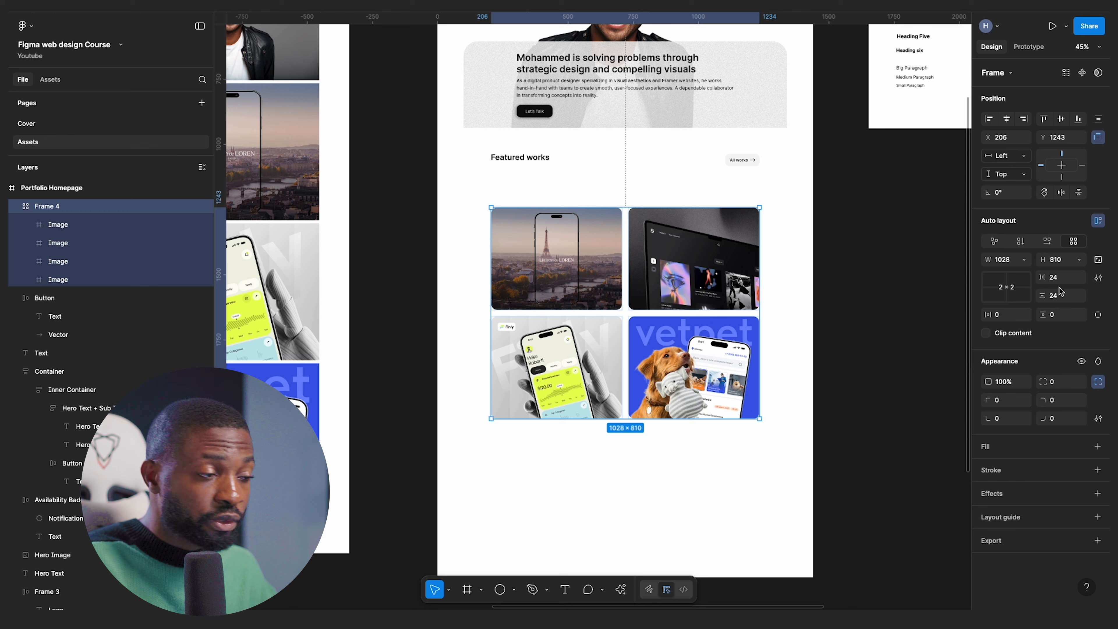
{"action": "scroll", "coordinate": [858, 313], "scroll_direction": "down", "scroll_amount": 3}
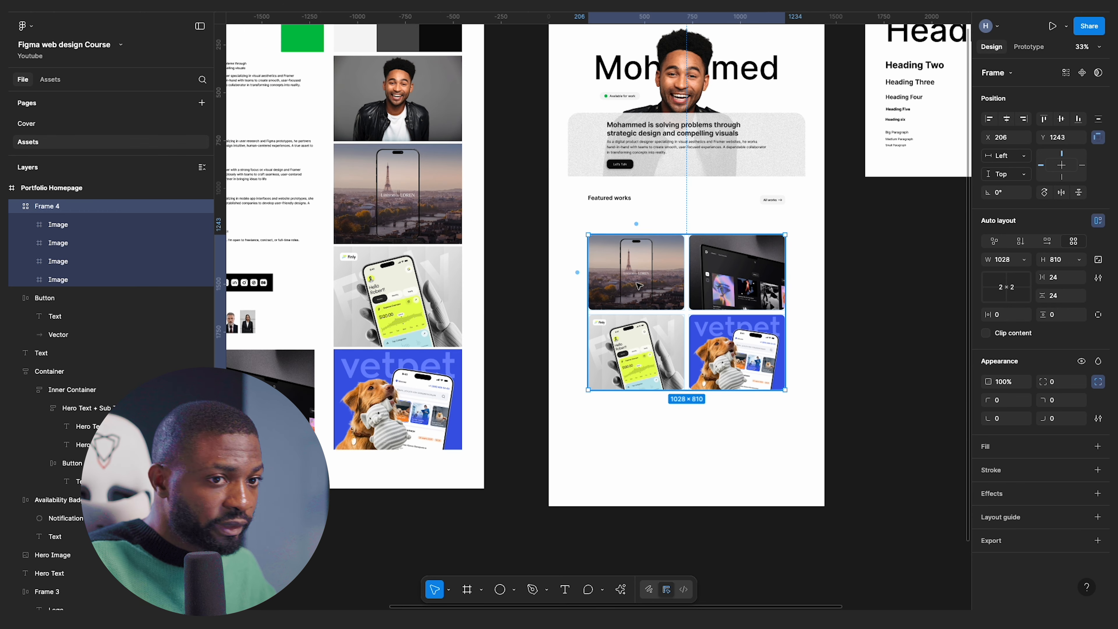
{"action": "double_click", "coordinate": [47, 206]}
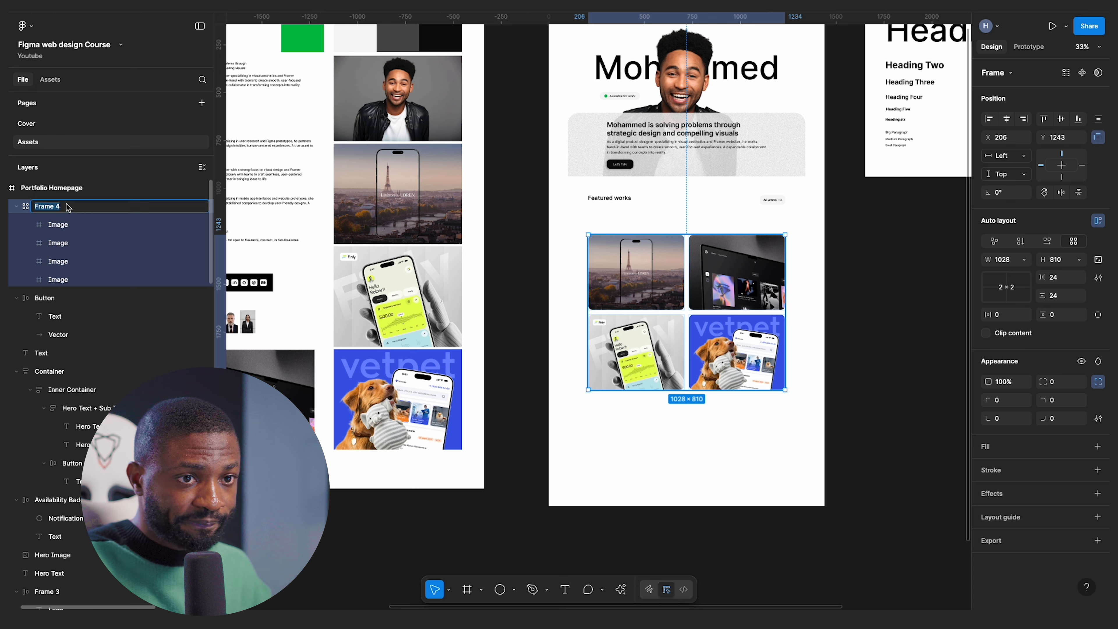
{"action": "type", "text": "Grid Image"}
{"action": "key", "text": "Return"}
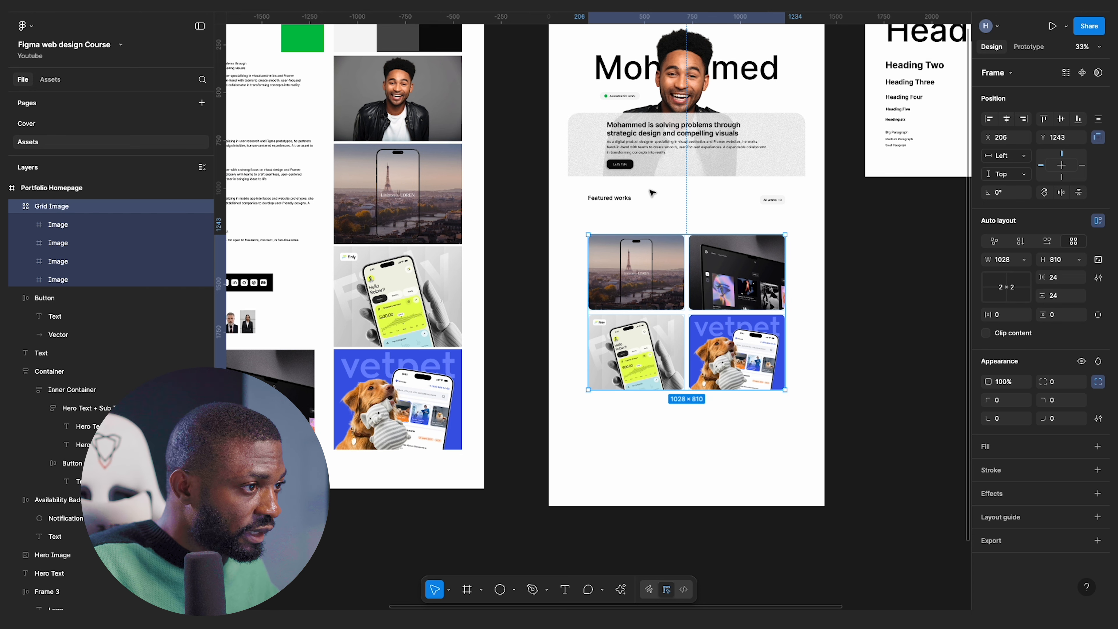
- Wrap the Featured works heading and All works button in an auto layout frame named "Row"
{"action": "left_click", "coordinate": [769, 199]}
{"action": "left_click", "coordinate": [626, 199], "text": "shift"}
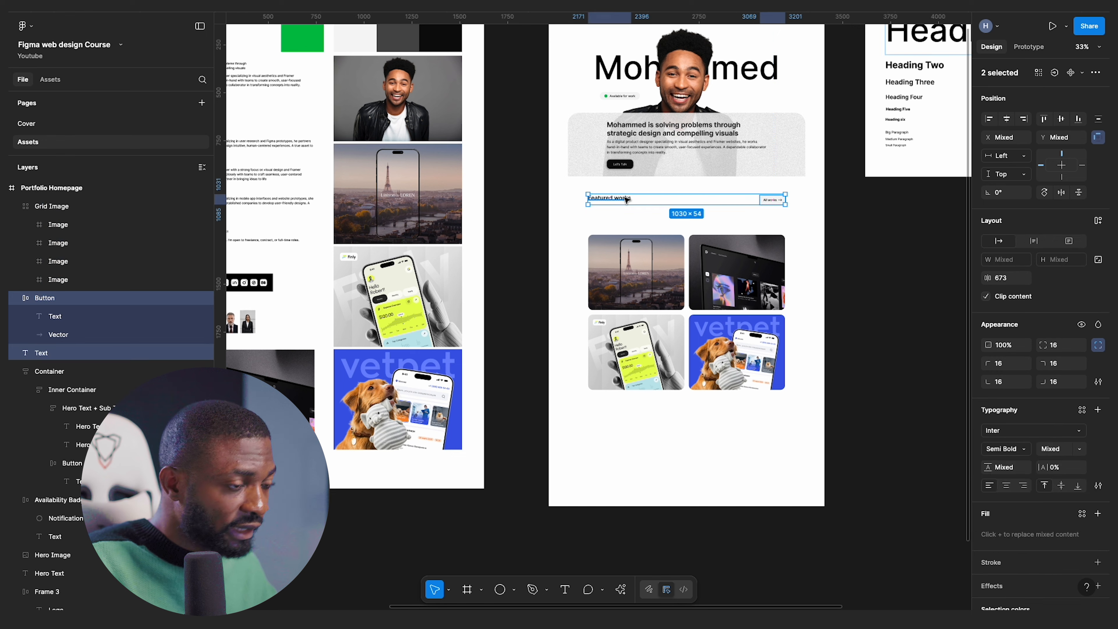
{"action": "key", "text": "shift+a"}
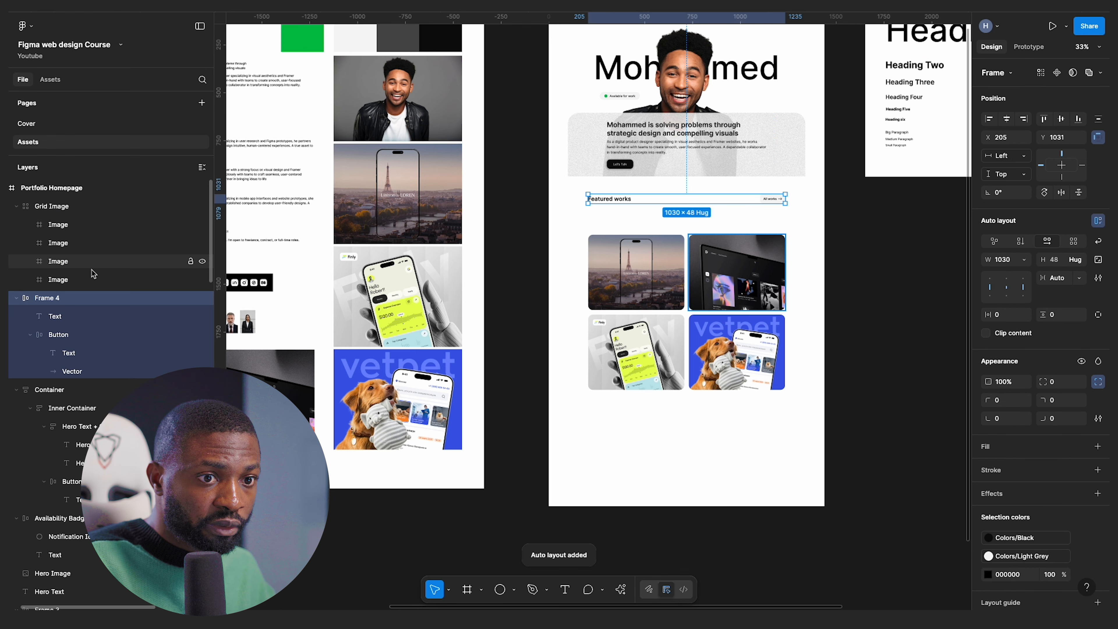
{"action": "double_click", "coordinate": [52, 298]}
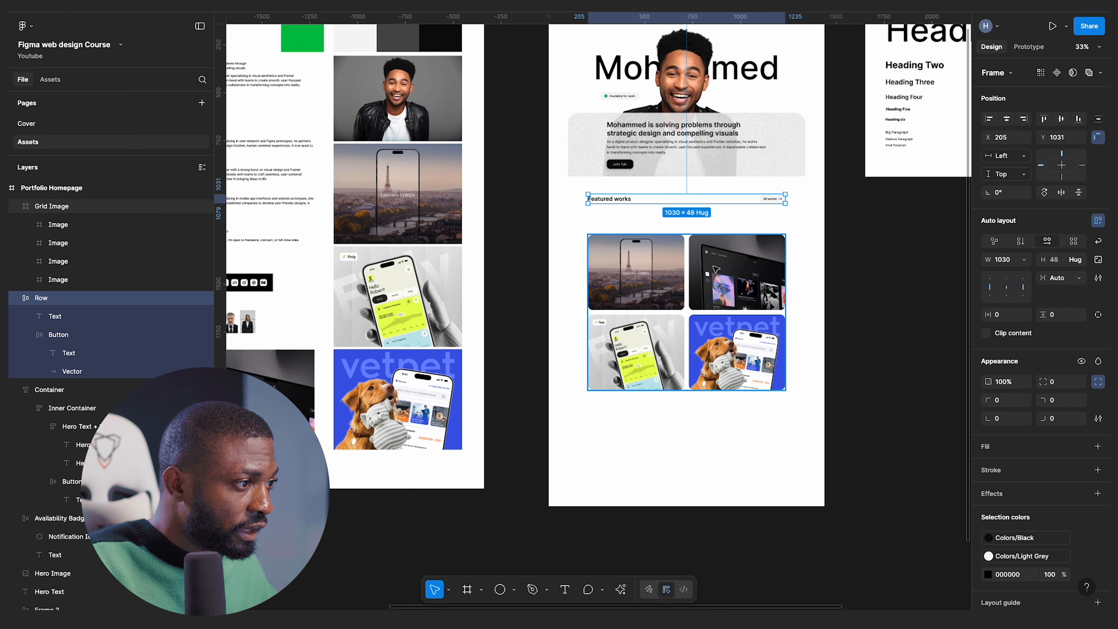
- Wrap the Row and Grid Image frames together in an auto layout frame named "Container"
{"action": "left_click", "coordinate": [699, 242]}
{"action": "left_click", "coordinate": [701, 198], "text": "shift"}
{"action": "key", "text": "shift+a"}
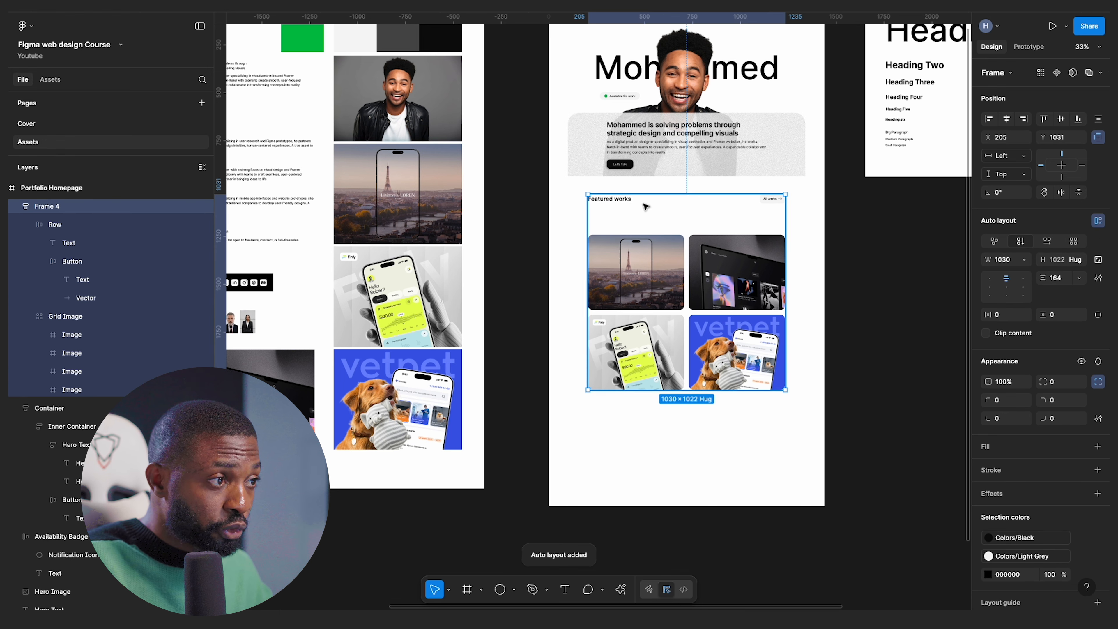
{"action": "double_click", "coordinate": [48, 206]}
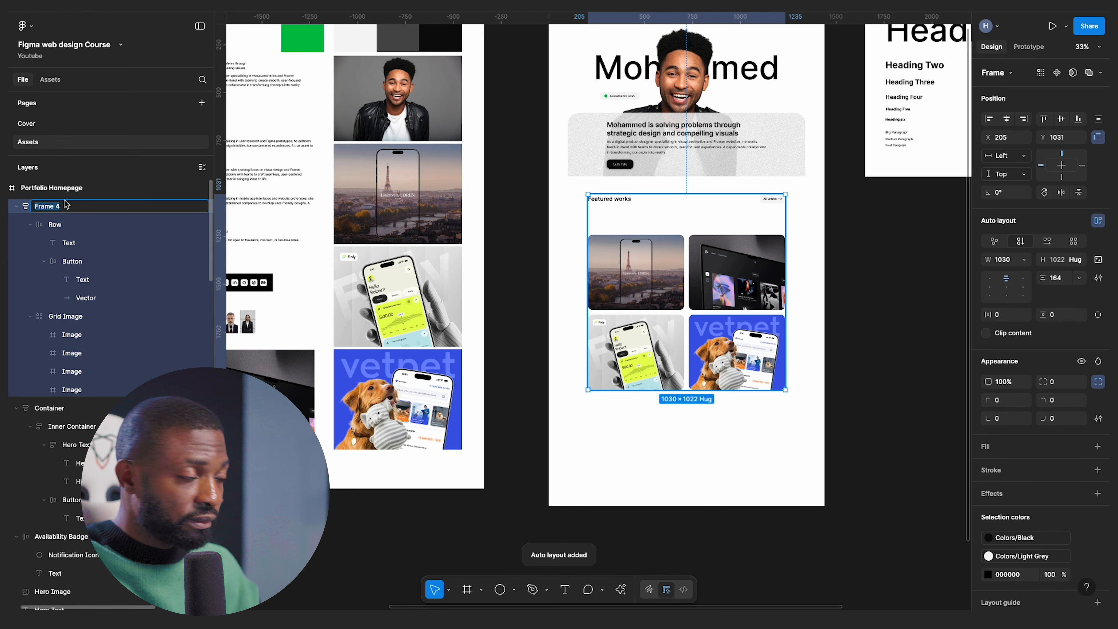
{"action": "type", "text": "Containe"}
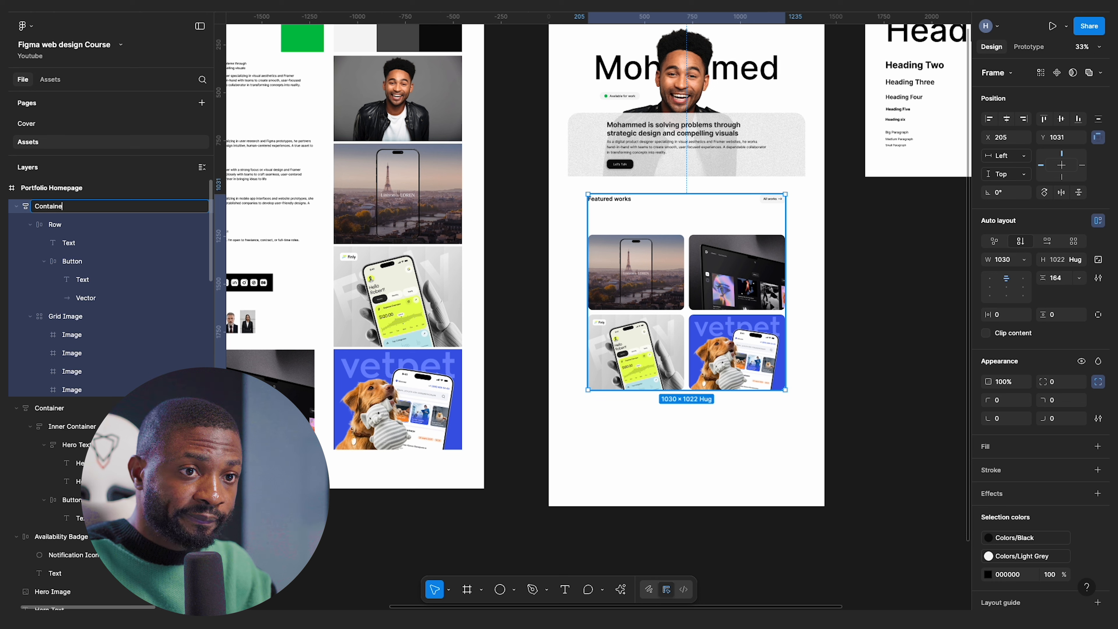
{"action": "type", "text": "r"}
{"action": "key", "text": "Return"}
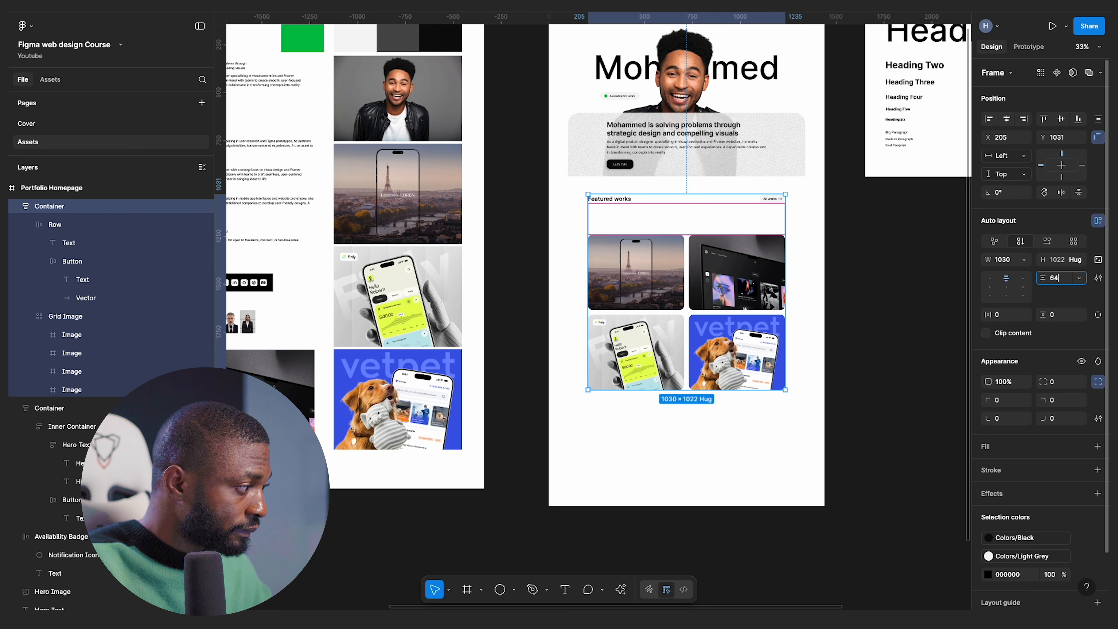
- Set the Container's vertical gap between the heading row and the image grid to 48
{"action": "key", "text": "Return"}
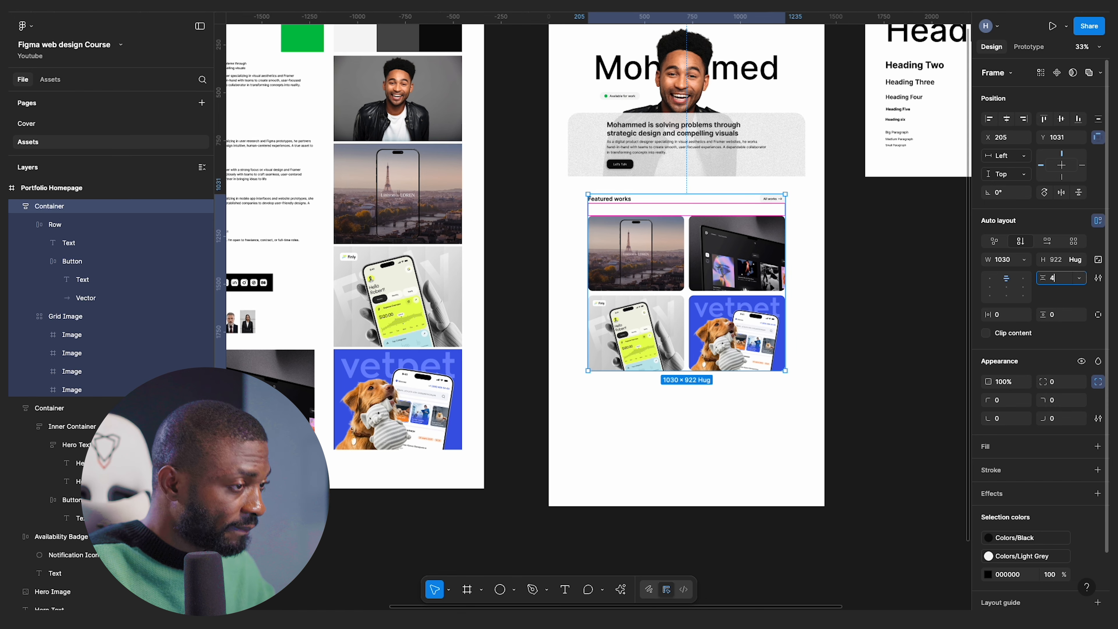
{"action": "key", "text": "Return"}
{"action": "left_click", "coordinate": [833, 237]}
- Examine the hero and Featured works sections of the portfolio homepage at different zoom levels
{"action": "scroll", "coordinate": [833, 236], "scroll_direction": "up", "scroll_amount": 3}
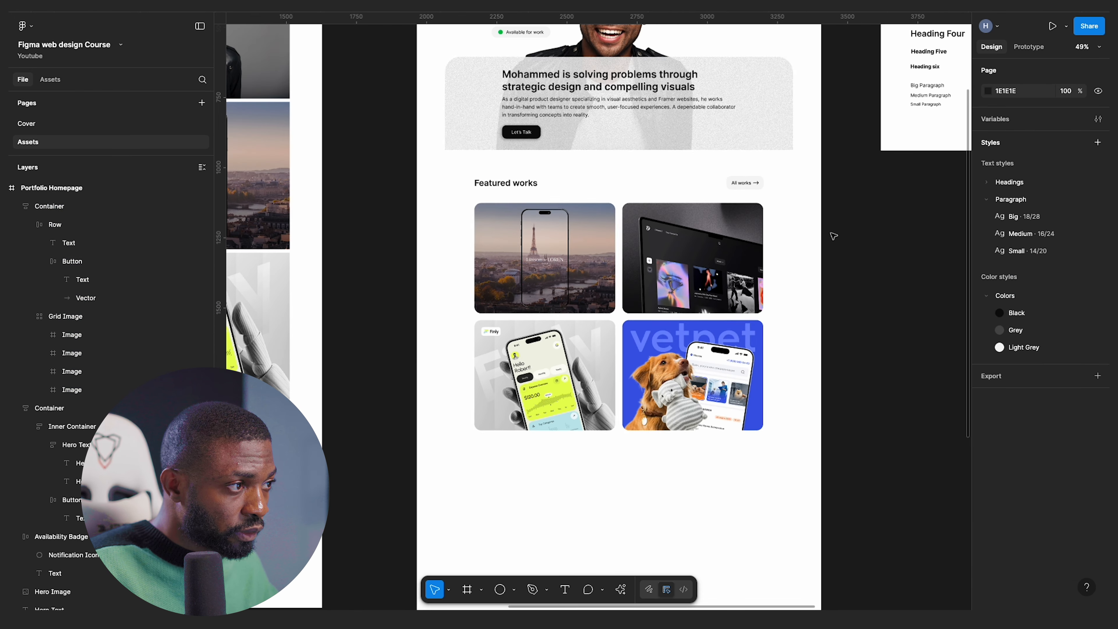
{"action": "scroll", "coordinate": [833, 237], "scroll_direction": "up", "scroll_amount": 2}
{"action": "left_click", "coordinate": [591, 228]}
{"action": "left_click", "coordinate": [860, 309]}
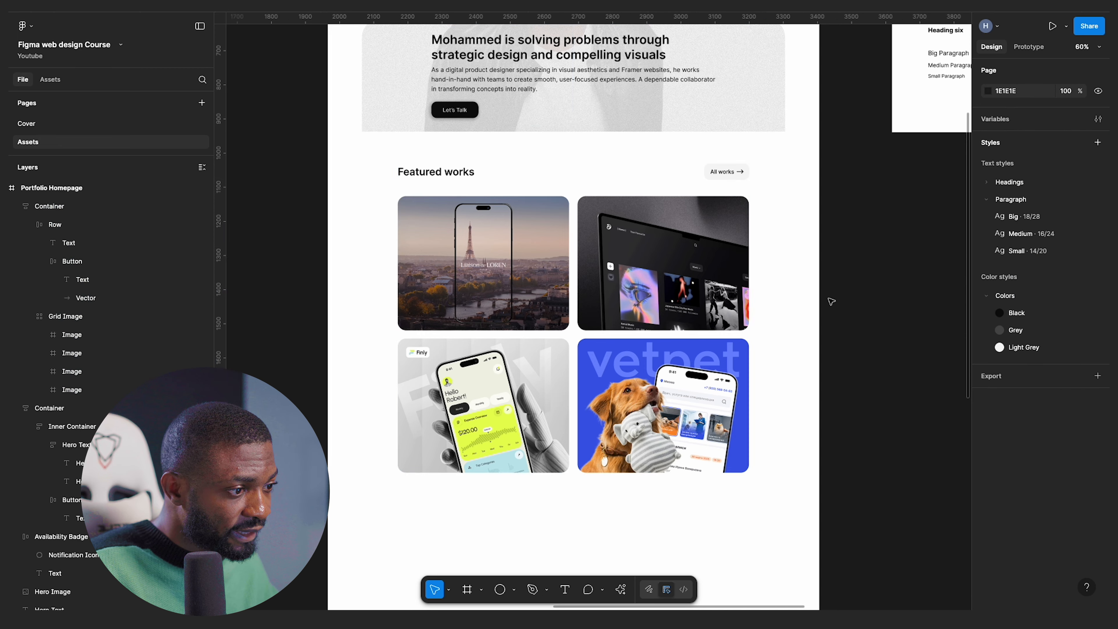
{"action": "scroll", "coordinate": [833, 302], "scroll_direction": "down", "scroll_amount": 5}
{"action": "scroll", "coordinate": [847, 302], "scroll_direction": "up", "scroll_amount": 4}
{"action": "scroll", "coordinate": [732, 259], "scroll_direction": "up", "scroll_amount": 1}
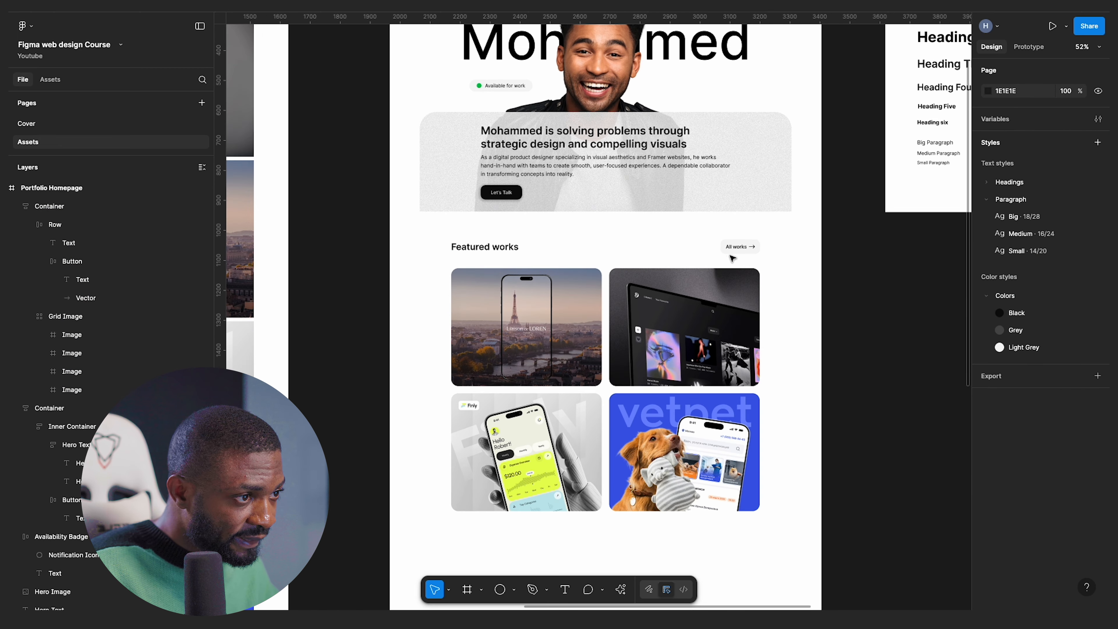
{"action": "scroll", "coordinate": [748, 361], "scroll_direction": "down", "scroll_amount": 2}
{"action": "scroll", "coordinate": [704, 335], "scroll_direction": "up", "scroll_amount": 2}
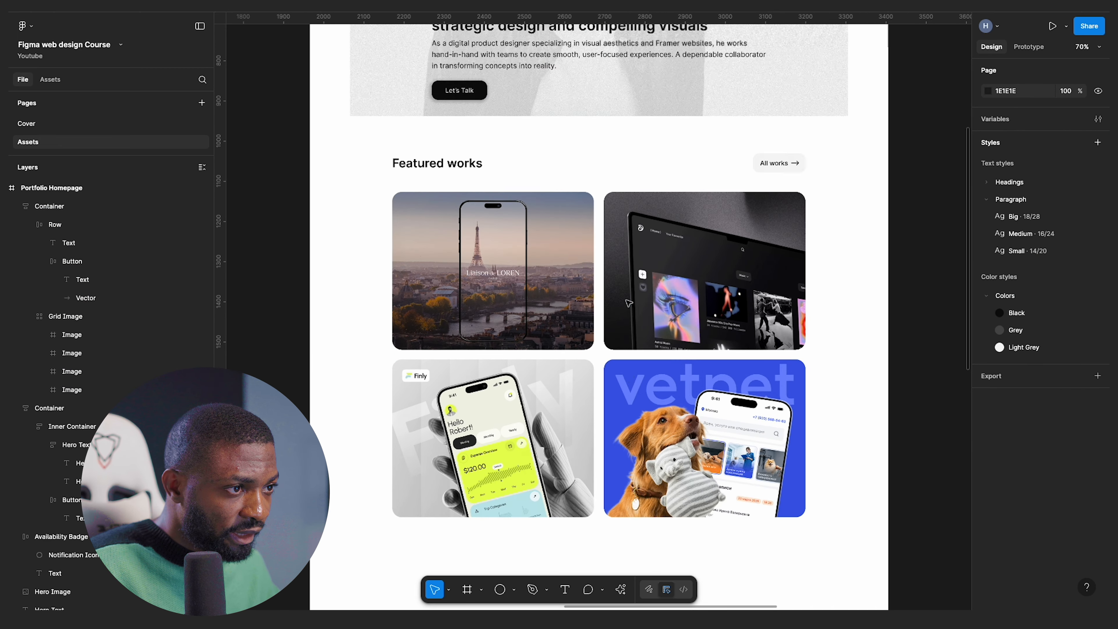
{"action": "scroll", "coordinate": [660, 317], "scroll_direction": "up", "scroll_amount": 5}
{"action": "scroll", "coordinate": [628, 301], "scroll_direction": "up", "scroll_amount": 2}
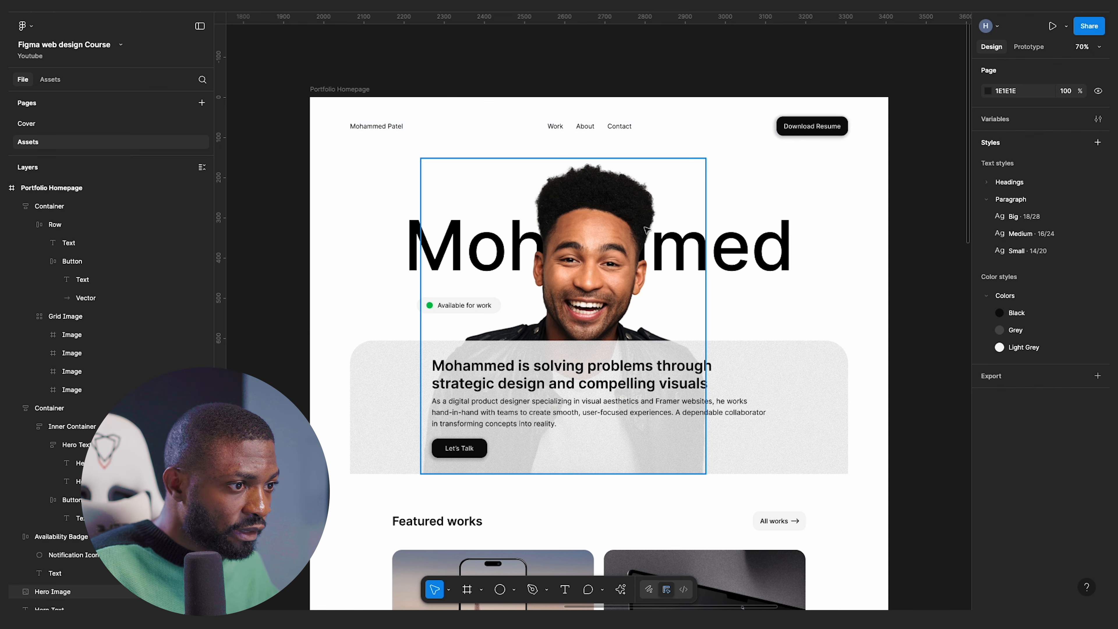
{"action": "scroll", "coordinate": [737, 243], "scroll_direction": "down", "scroll_amount": 5}
{"action": "scroll", "coordinate": [737, 244], "scroll_direction": "down", "scroll_amount": 2}
{"action": "scroll", "coordinate": [737, 259], "scroll_direction": "up", "scroll_amount": 5}
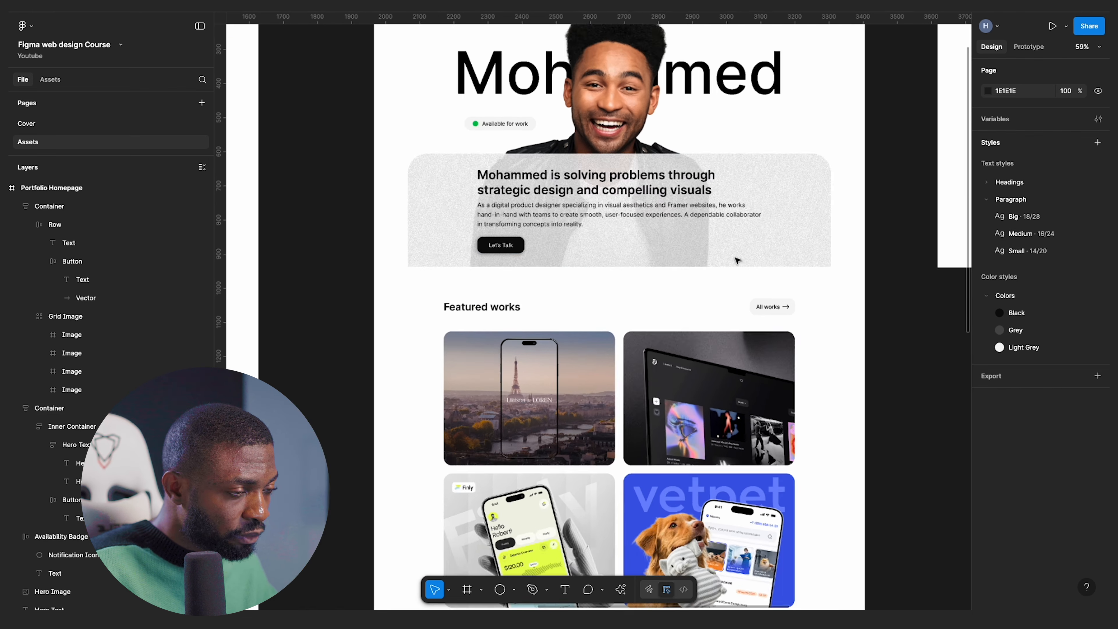
{"action": "scroll", "coordinate": [669, 254], "scroll_direction": "up", "scroll_amount": 5}
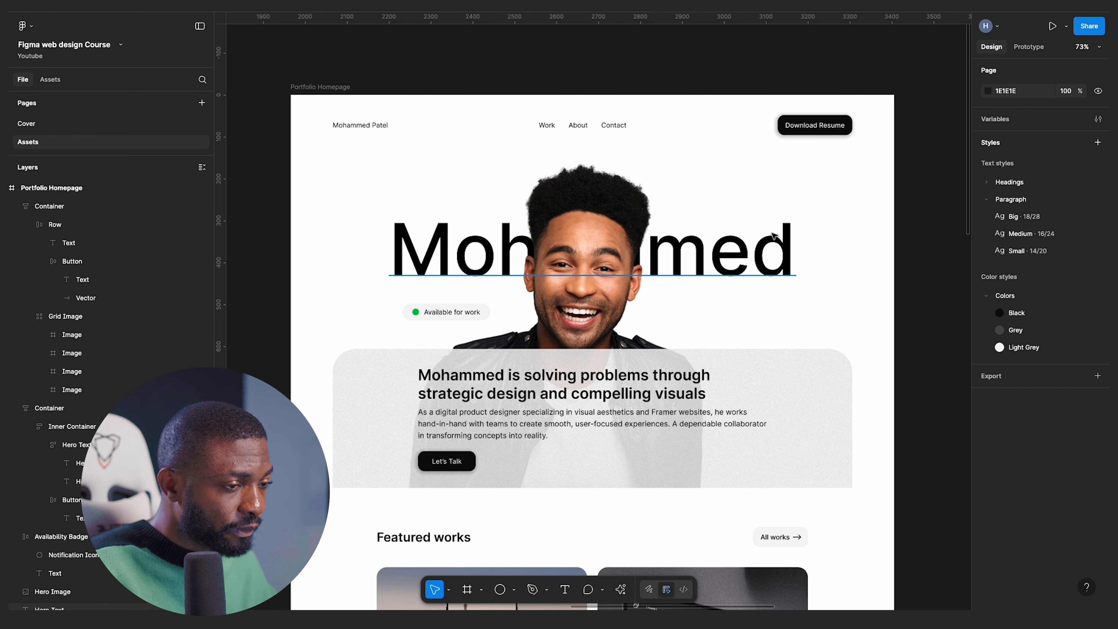
{"action": "scroll", "coordinate": [765, 252], "scroll_direction": "down", "scroll_amount": 2}
{"action": "scroll", "coordinate": [771, 242], "scroll_direction": "down", "scroll_amount": 5}
{"action": "scroll", "coordinate": [774, 234], "scroll_direction": "up", "scroll_amount": 5}
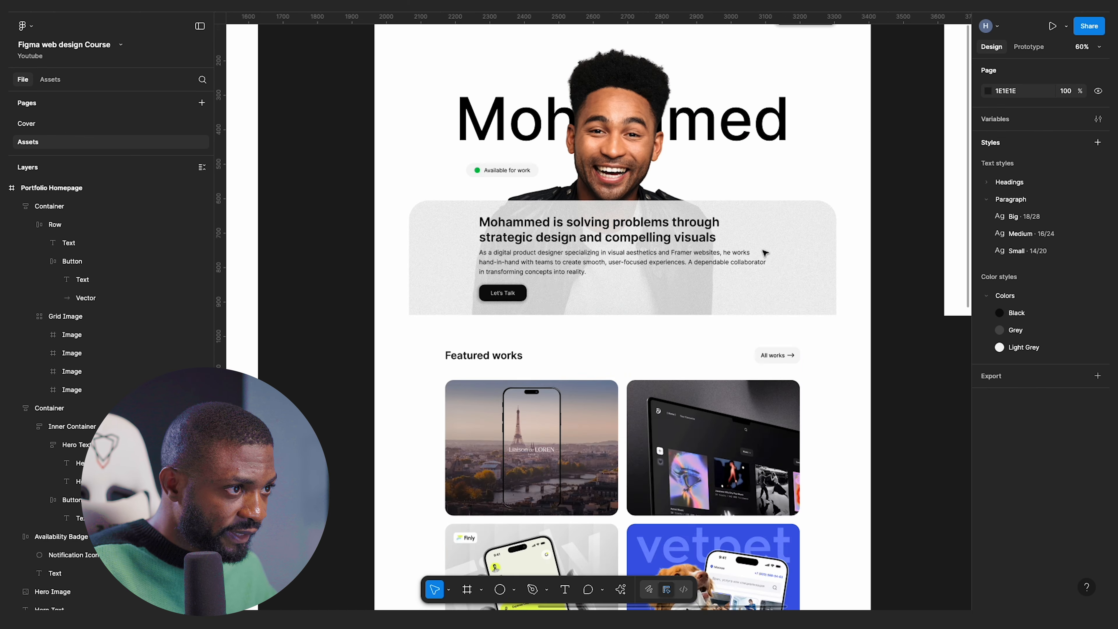
{"action": "scroll", "coordinate": [907, 200], "scroll_direction": "up", "scroll_amount": 2}
{"action": "scroll", "coordinate": [907, 200], "scroll_direction": "left", "scroll_amount": 1}
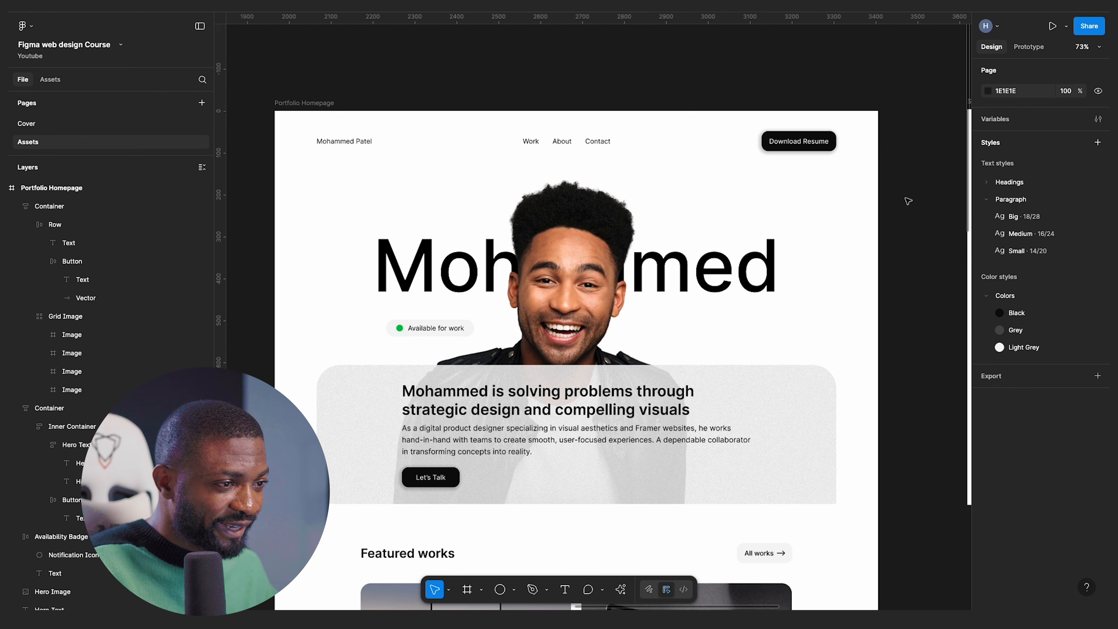
{"action": "scroll", "coordinate": [906, 198], "scroll_direction": "down", "scroll_amount": 3}
{"action": "scroll", "coordinate": [907, 201], "scroll_direction": "down", "scroll_amount": 7}
{"action": "scroll", "coordinate": [907, 200], "scroll_direction": "up", "scroll_amount": 5}
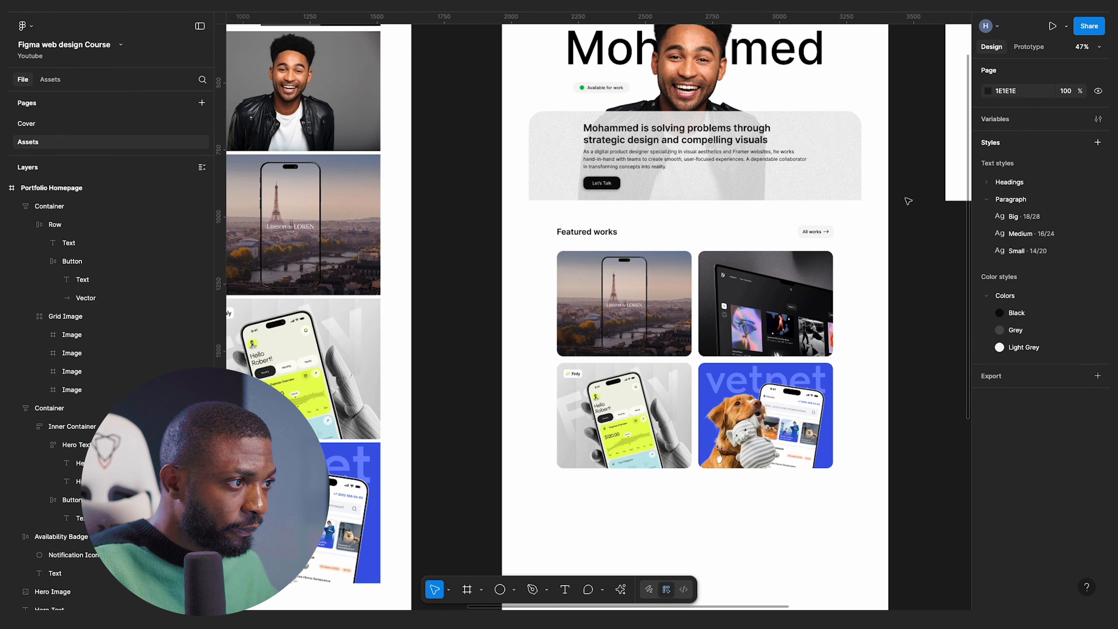
- Check the wireframe for the next section and locate the Testimonials text in the Website Resources frame
{"action": "scroll", "coordinate": [907, 200], "scroll_direction": "down", "scroll_amount": 5}
{"action": "scroll", "coordinate": [792, 238], "scroll_direction": "down", "scroll_amount": 4}
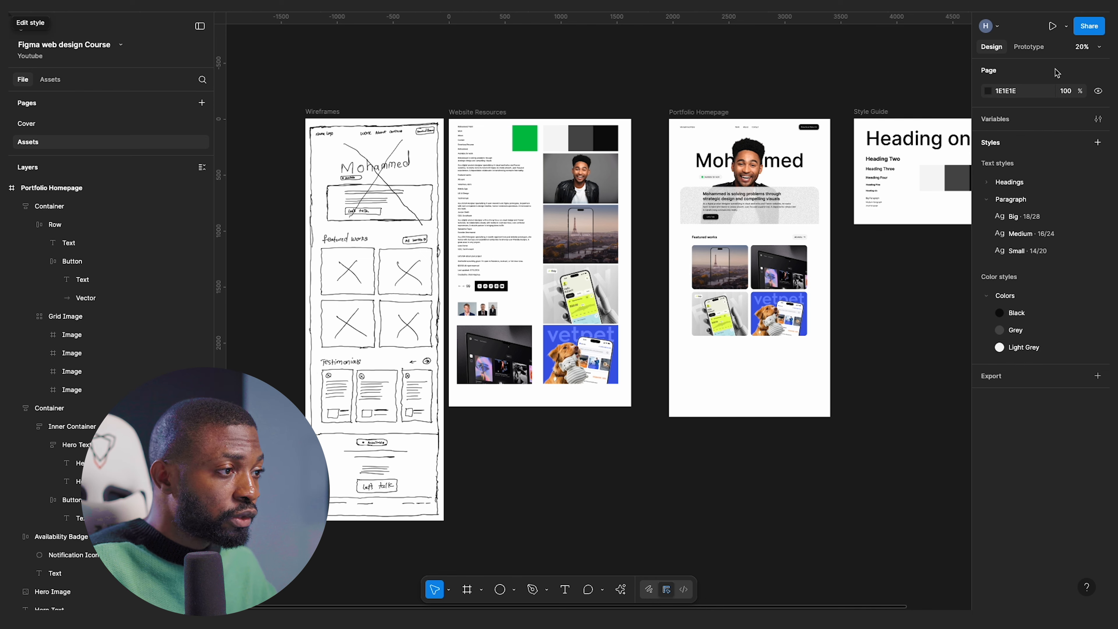
{"action": "scroll", "coordinate": [446, 237], "scroll_direction": "up", "scroll_amount": 10}
{"action": "scroll", "coordinate": [474, 127], "scroll_direction": "up", "scroll_amount": 2}
{"action": "left_click", "coordinate": [474, 113]}
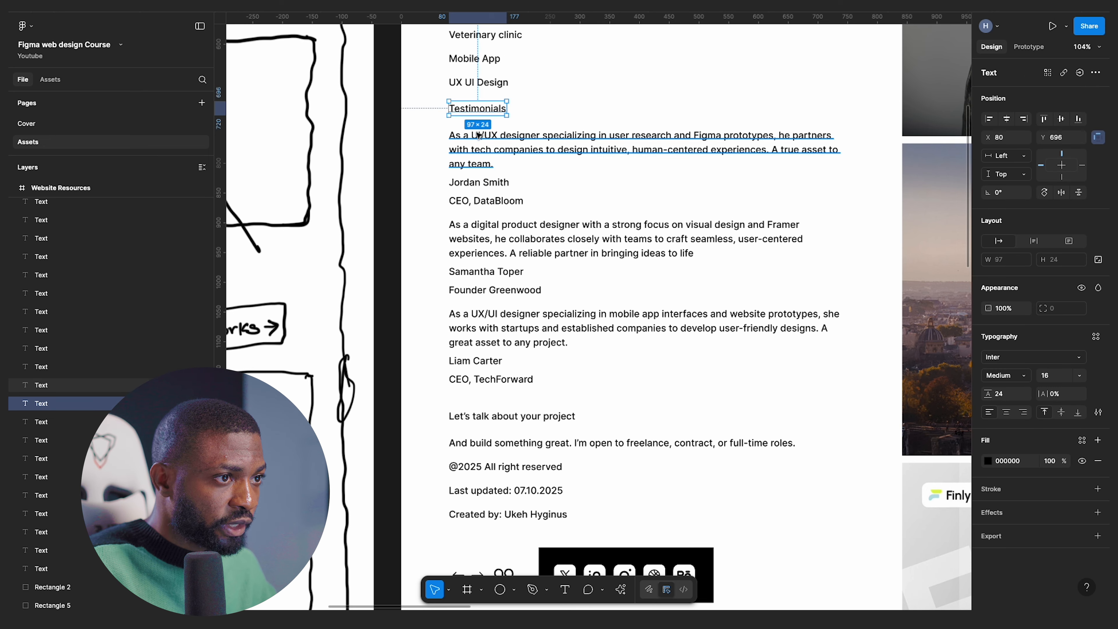
{"action": "scroll", "coordinate": [411, 162], "scroll_direction": "down", "scroll_amount": 10}
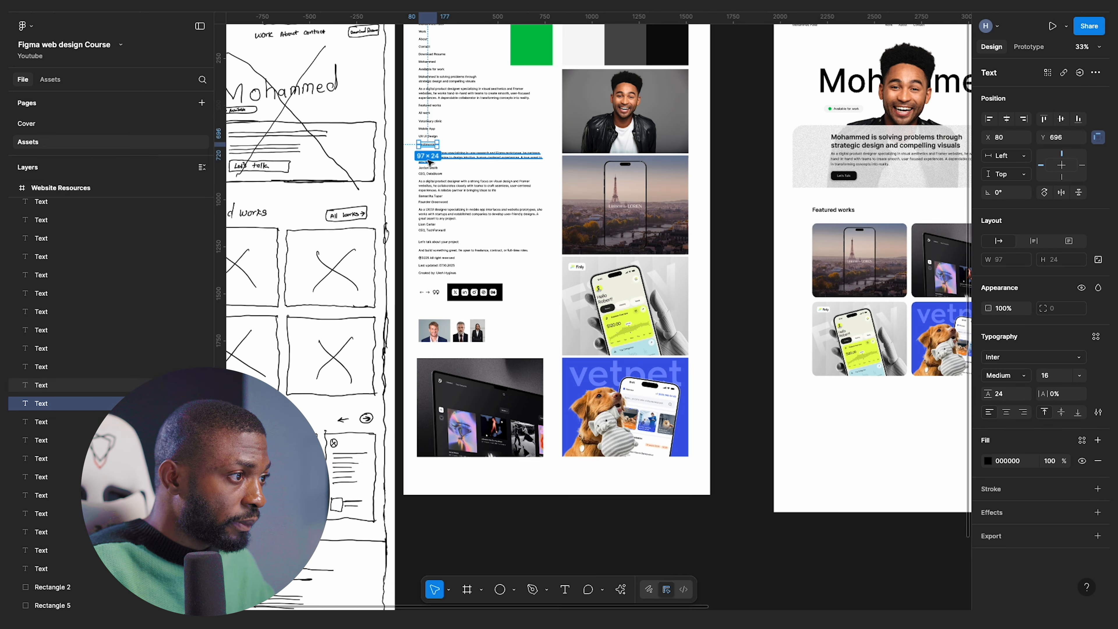
- Copy the Featured works heading row into the Portfolio Homepage frame and place the copy 108 below the project image grid
{"action": "left_click", "coordinate": [725, 195]}
{"action": "scroll", "coordinate": [731, 195], "scroll_direction": "up", "scroll_amount": 5}
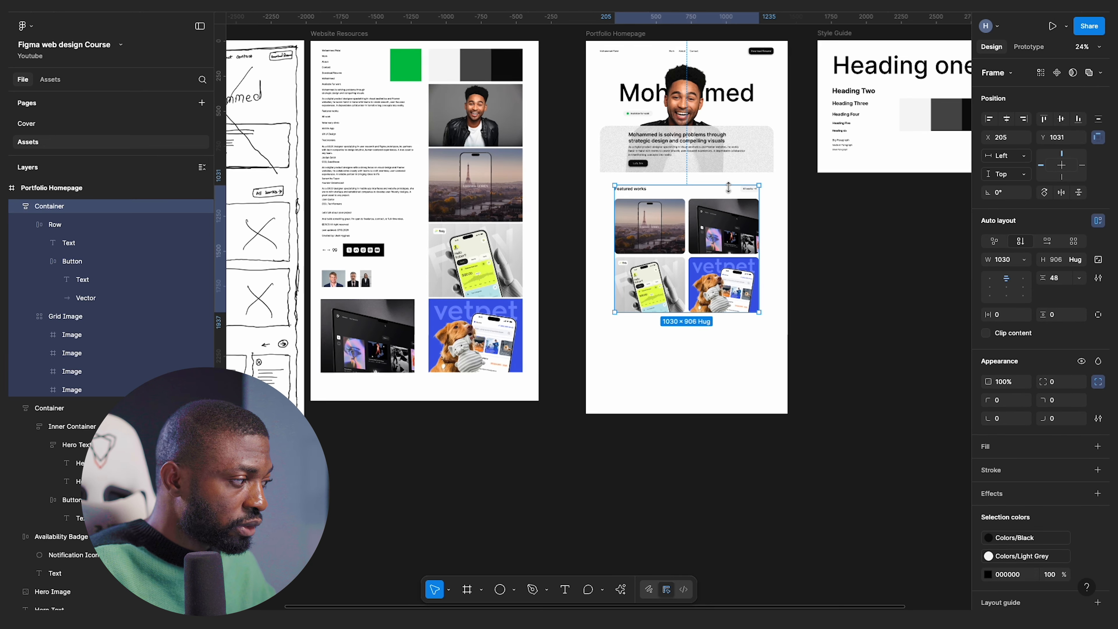
{"action": "scroll", "coordinate": [732, 194], "scroll_direction": "up", "scroll_amount": 4}
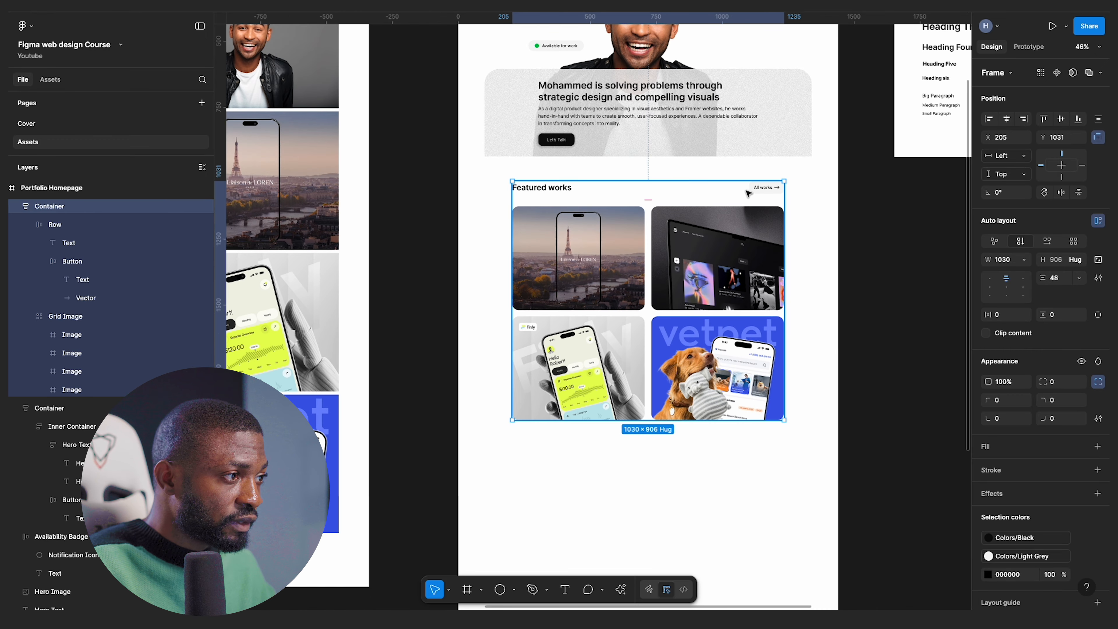
{"action": "left_click", "coordinate": [748, 193]}
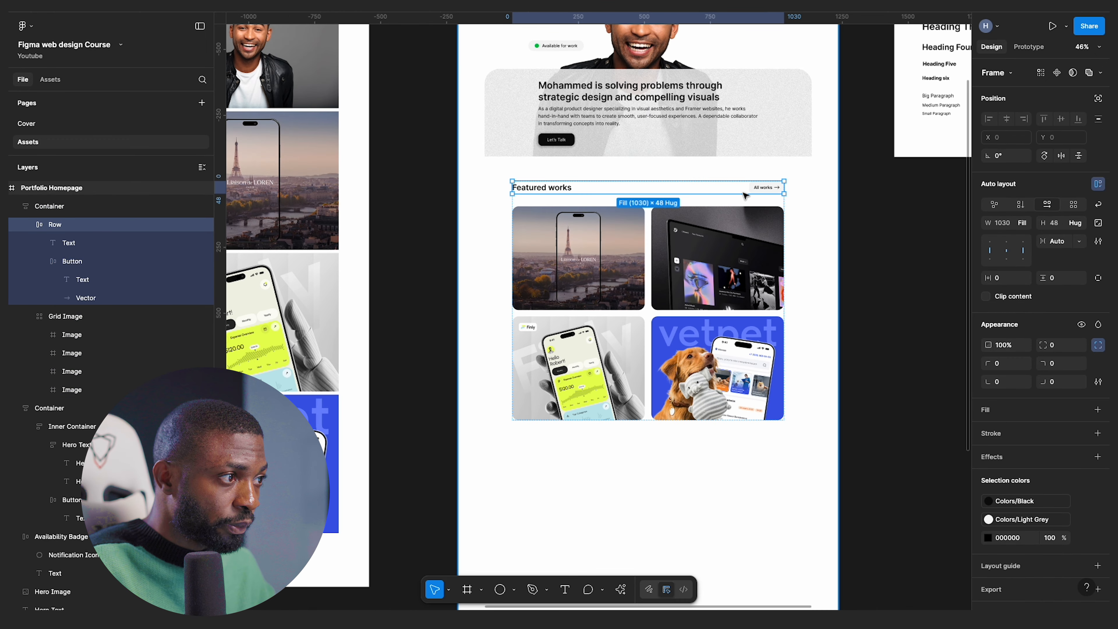
{"action": "key", "text": "shift+1"}
{"action": "left_click", "coordinate": [678, 100]}
{"action": "left_click", "coordinate": [678, 101]}
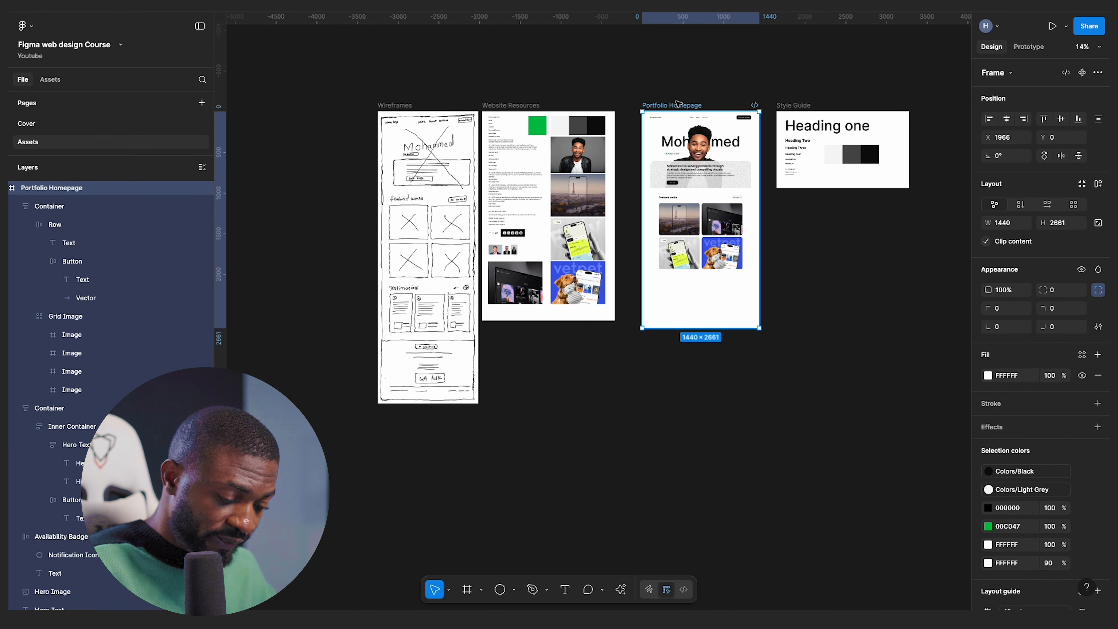
{"action": "key", "text": "ctrl+v"}
{"action": "left_click_drag", "start_coordinate": [734, 194], "coordinate": [730, 282]}
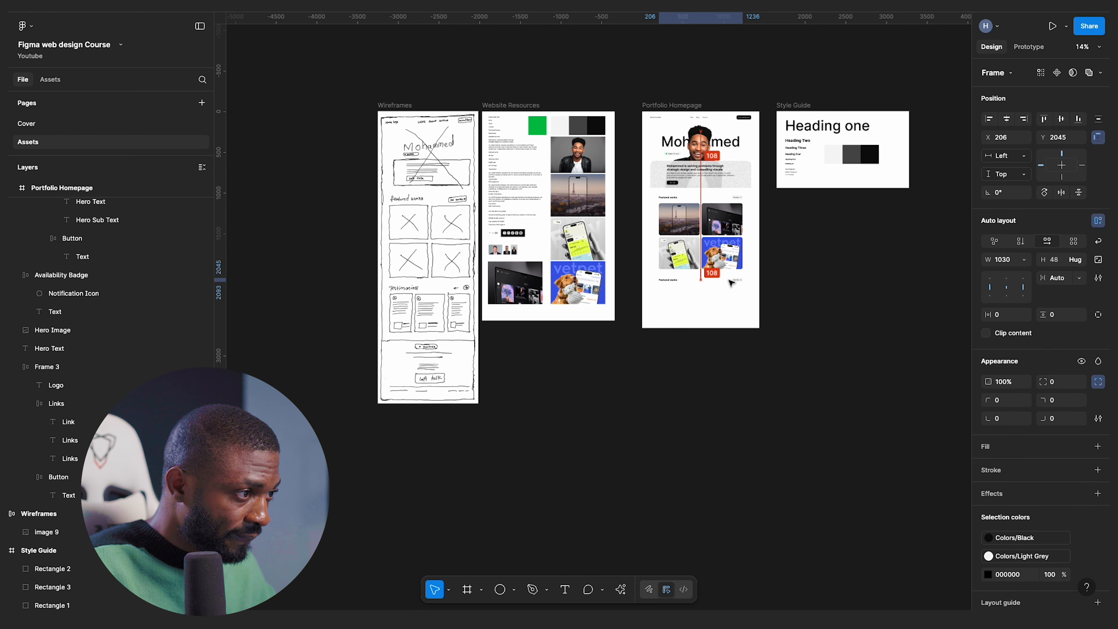
- Replace the copied heading below the project grid with the Testimonials text from the Website Resources frame
{"action": "scroll", "coordinate": [730, 282], "scroll_direction": "up", "scroll_amount": 5}
{"action": "scroll", "coordinate": [616, 286], "scroll_direction": "left", "scroll_amount": 10}
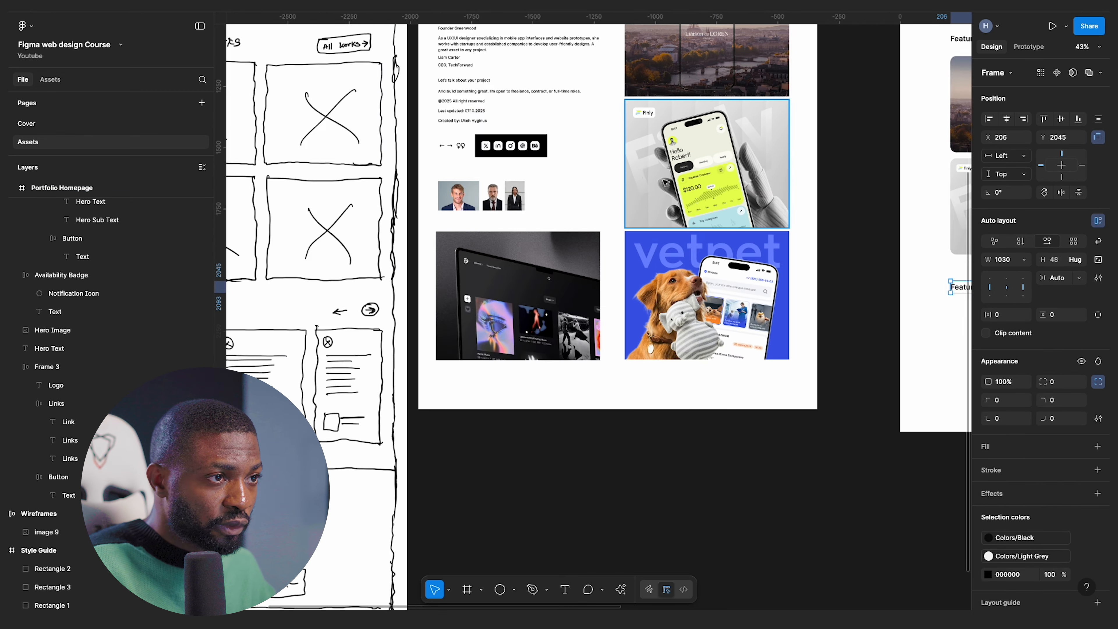
{"action": "scroll", "coordinate": [483, 287], "scroll_direction": "up", "scroll_amount": 5}
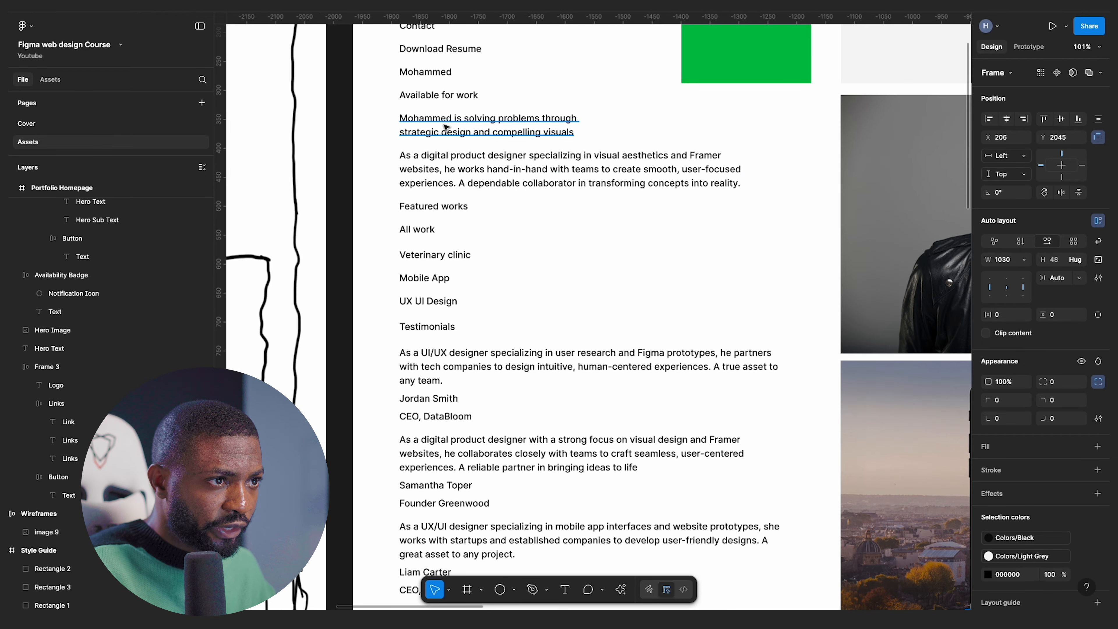
{"action": "left_click", "coordinate": [435, 327]}
{"action": "scroll", "coordinate": [435, 327], "scroll_direction": "down", "scroll_amount": 10}
{"action": "scroll", "coordinate": [681, 459], "scroll_direction": "up", "scroll_amount": 6}
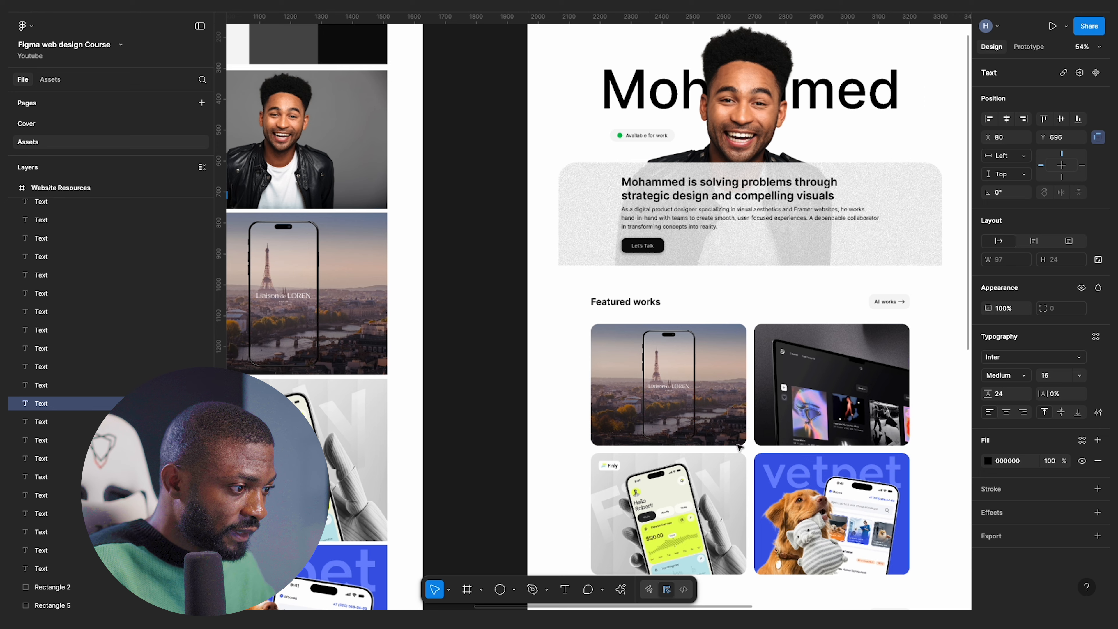
{"action": "double_click", "coordinate": [639, 492]}
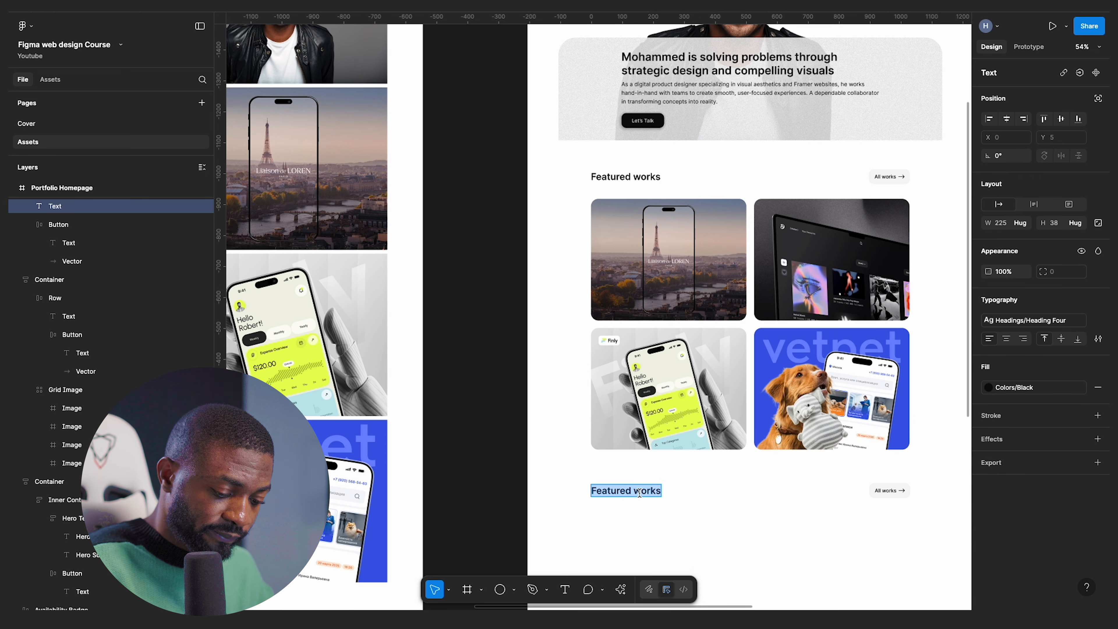
{"action": "key", "text": "Escape"}
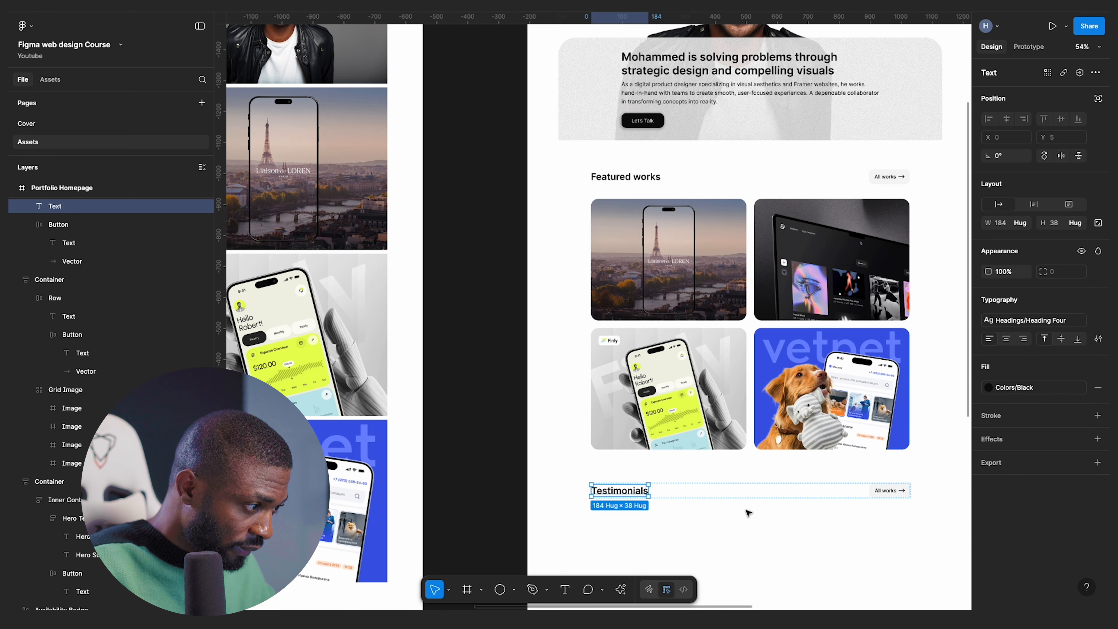
- Copy the left and right arrow icons from the Website Resources frame into the Testimonials heading row
{"action": "scroll", "coordinate": [748, 512], "scroll_direction": "right", "scroll_amount": 1}
{"action": "scroll", "coordinate": [836, 464], "scroll_direction": "left", "scroll_amount": 5}
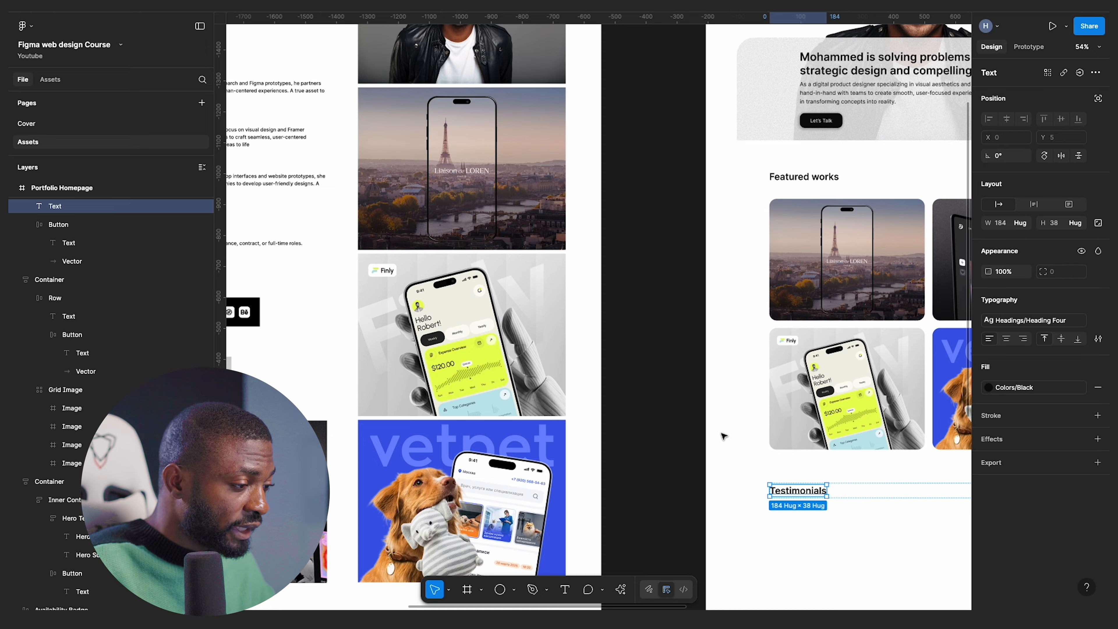
{"action": "scroll", "coordinate": [724, 436], "scroll_direction": "right", "scroll_amount": 8}
{"action": "scroll", "coordinate": [721, 493], "scroll_direction": "up", "scroll_amount": 5}
{"action": "scroll", "coordinate": [731, 495], "scroll_direction": "down", "scroll_amount": 4}
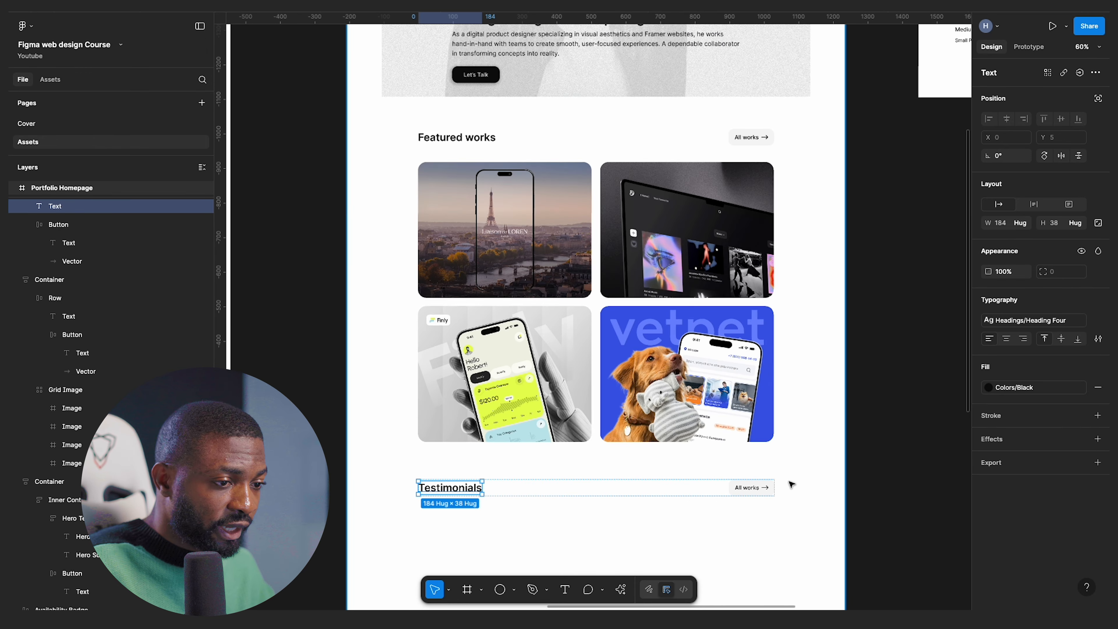
{"action": "scroll", "coordinate": [790, 484], "scroll_direction": "down", "scroll_amount": 5}
{"action": "scroll", "coordinate": [617, 456], "scroll_direction": "left", "scroll_amount": 6}
{"action": "scroll", "coordinate": [512, 442], "scroll_direction": "up", "scroll_amount": 8}
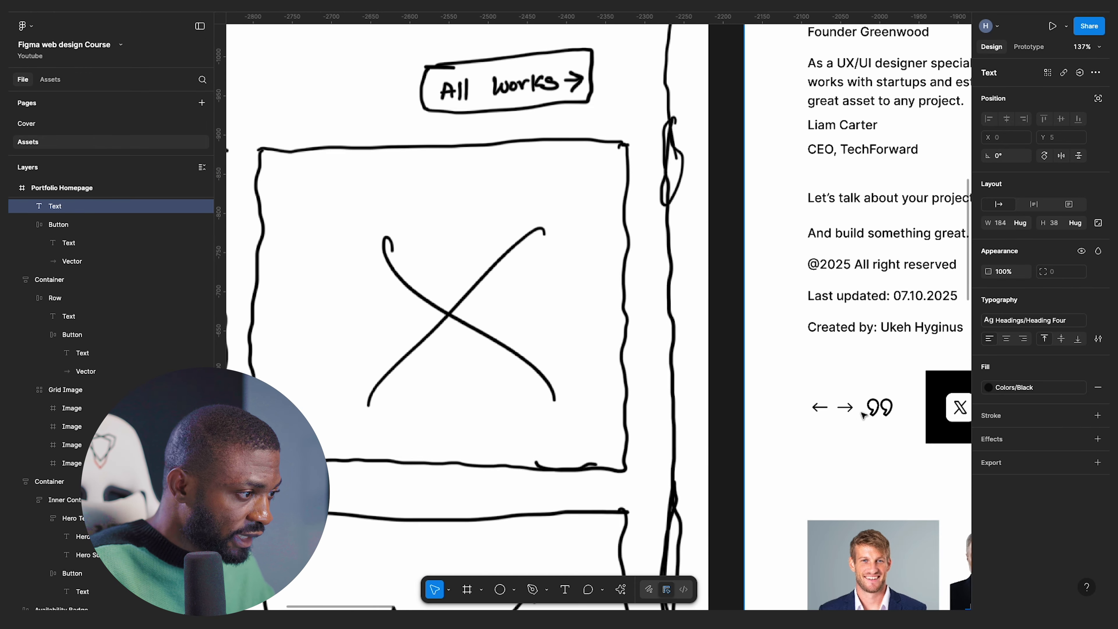
{"action": "scroll", "coordinate": [862, 414], "scroll_direction": "up", "scroll_amount": 6}
{"action": "key", "text": "Escape"}
{"action": "left_click", "coordinate": [774, 405]}
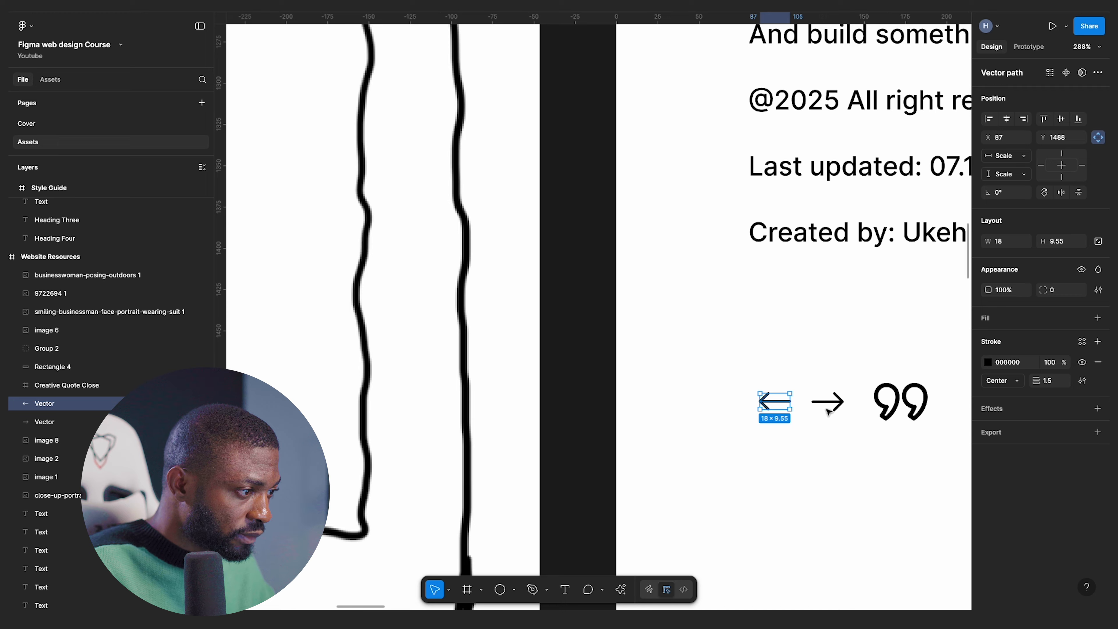
{"action": "left_click", "coordinate": [833, 403], "text": "shift"}
{"action": "scroll", "coordinate": [614, 447], "scroll_direction": "down", "scroll_amount": 10}
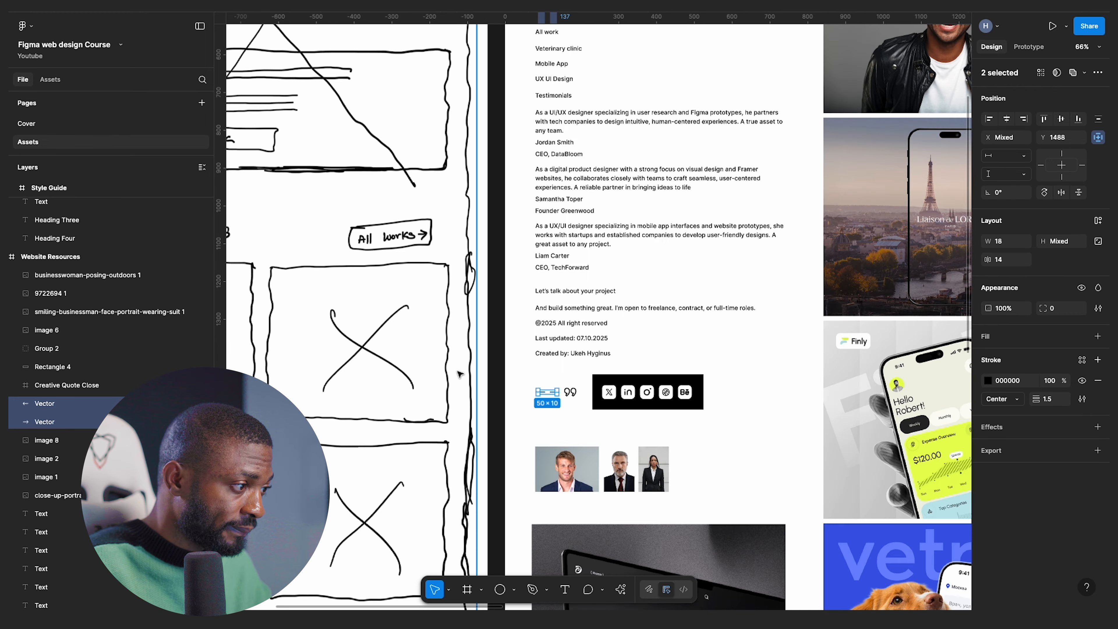
{"action": "scroll", "coordinate": [719, 420], "scroll_direction": "up", "scroll_amount": 10}
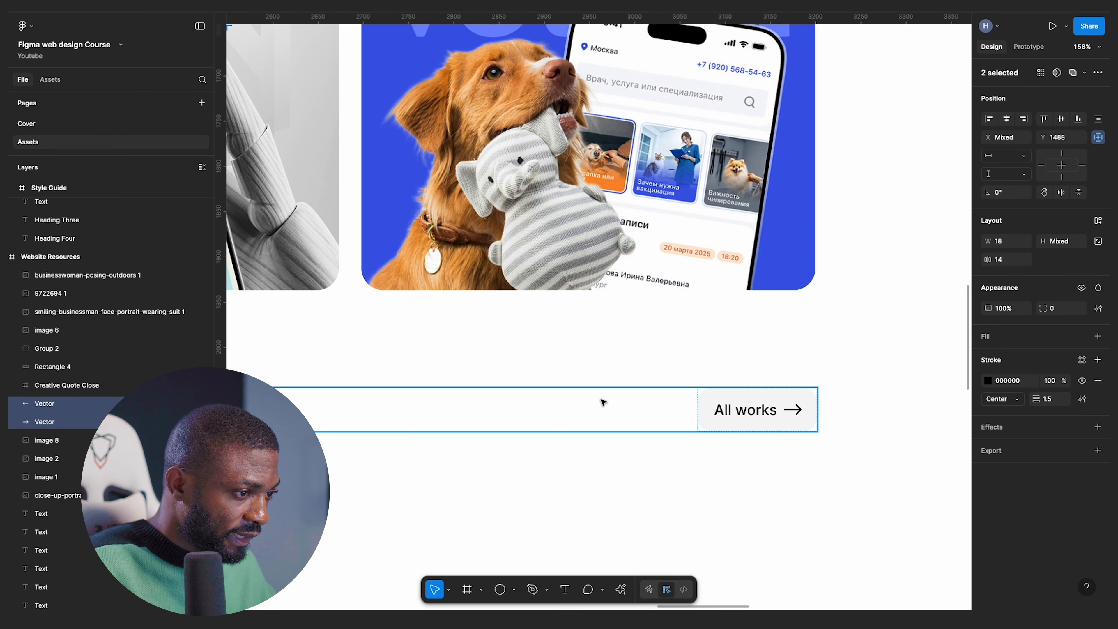
{"action": "left_click", "coordinate": [581, 401]}
{"action": "key", "text": "ctrl+v"}
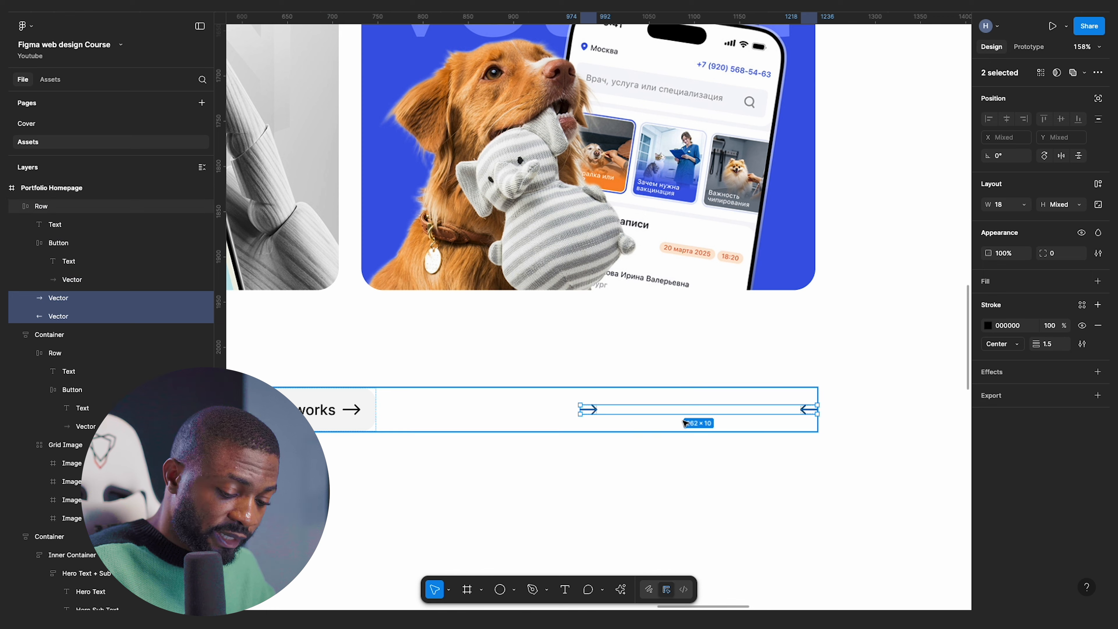
- Wrap the two pasted arrows in an auto layout frame and reorder them so the left-pointing arrow comes first
{"action": "key", "text": "shift+a"}
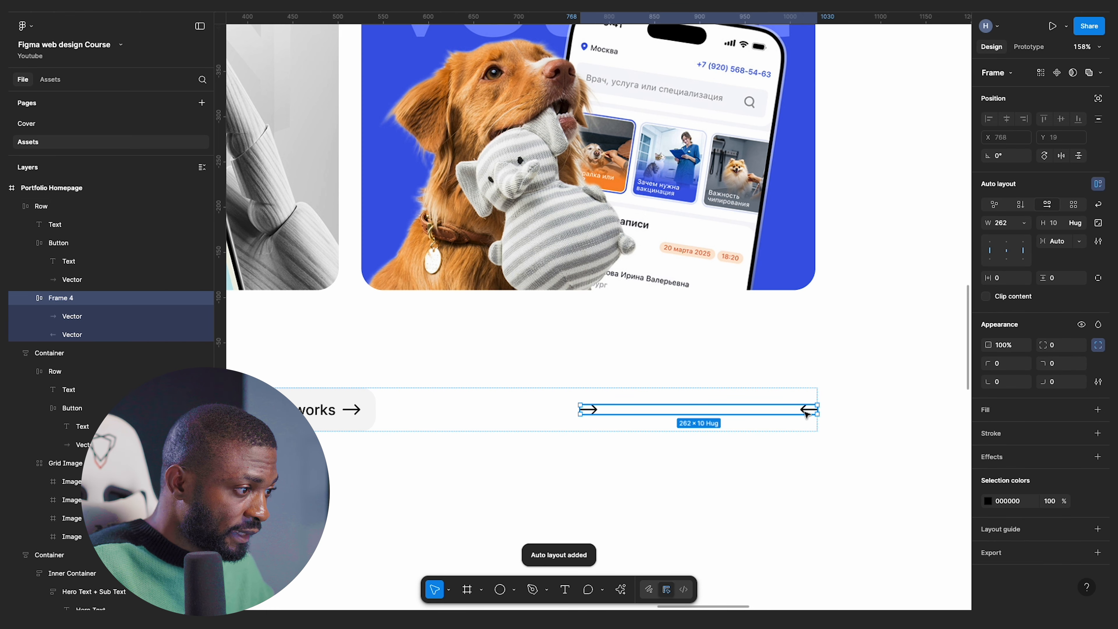
{"action": "left_click", "coordinate": [806, 414]}
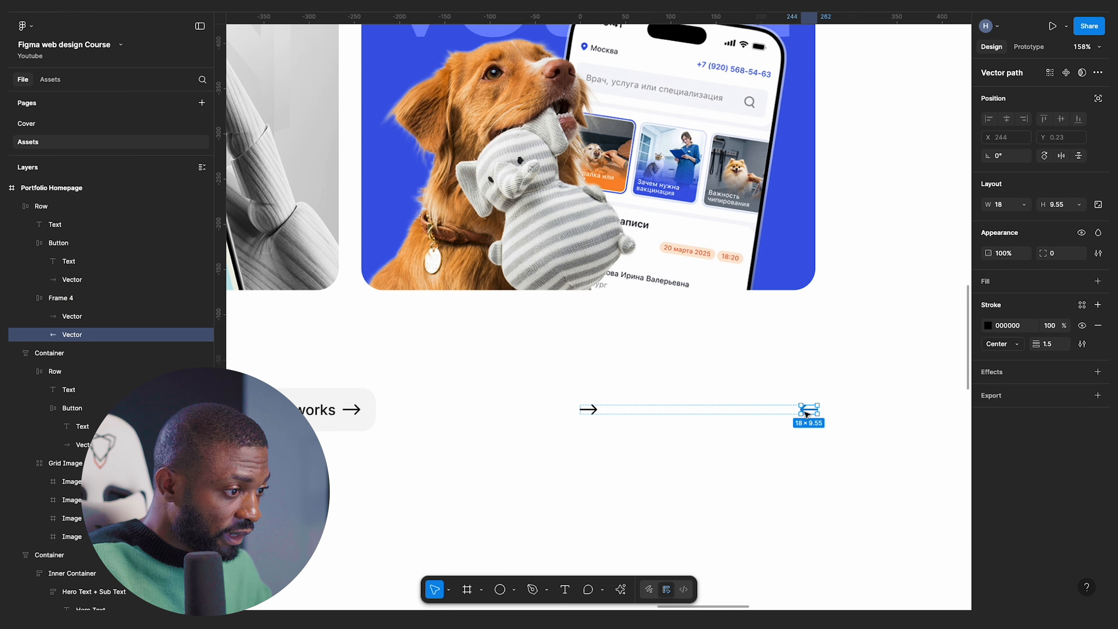
{"action": "key", "text": "Left"}
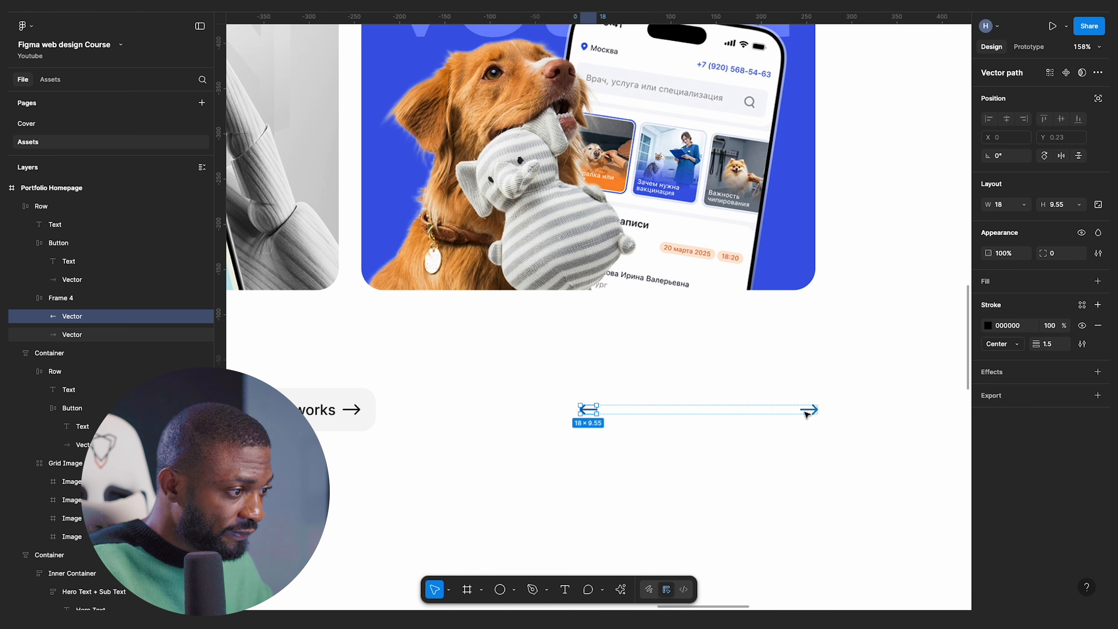
{"action": "key", "text": "Escape"}
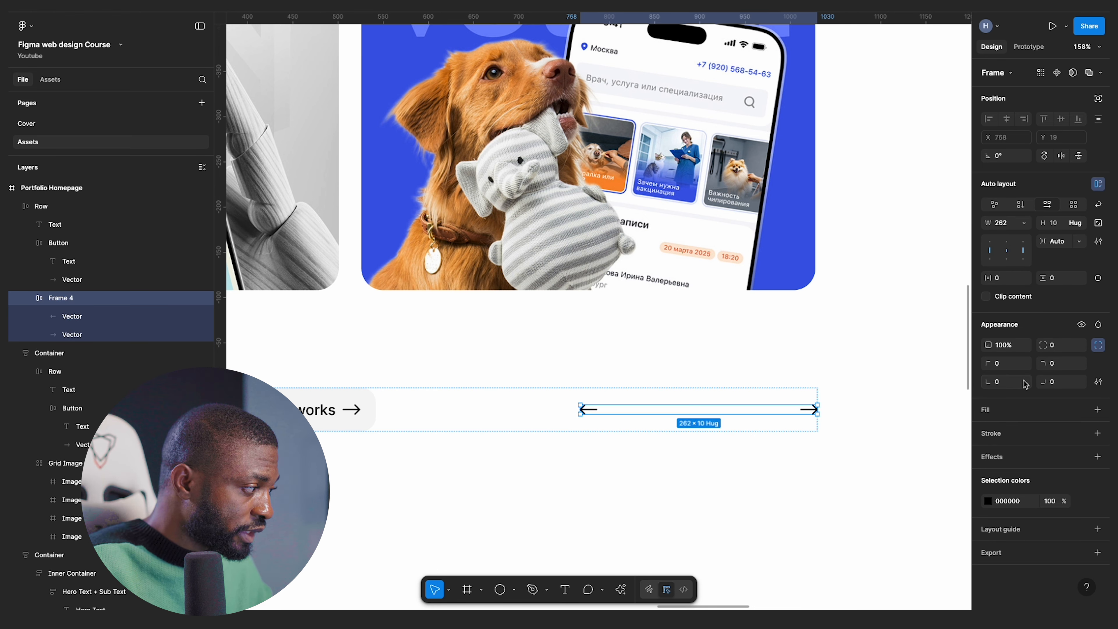
- Set the arrow frame's horizontal gap to 16 and its width to hug contents
{"action": "left_click", "coordinate": [1078, 242]}
{"action": "left_click", "coordinate": [1056, 232]}
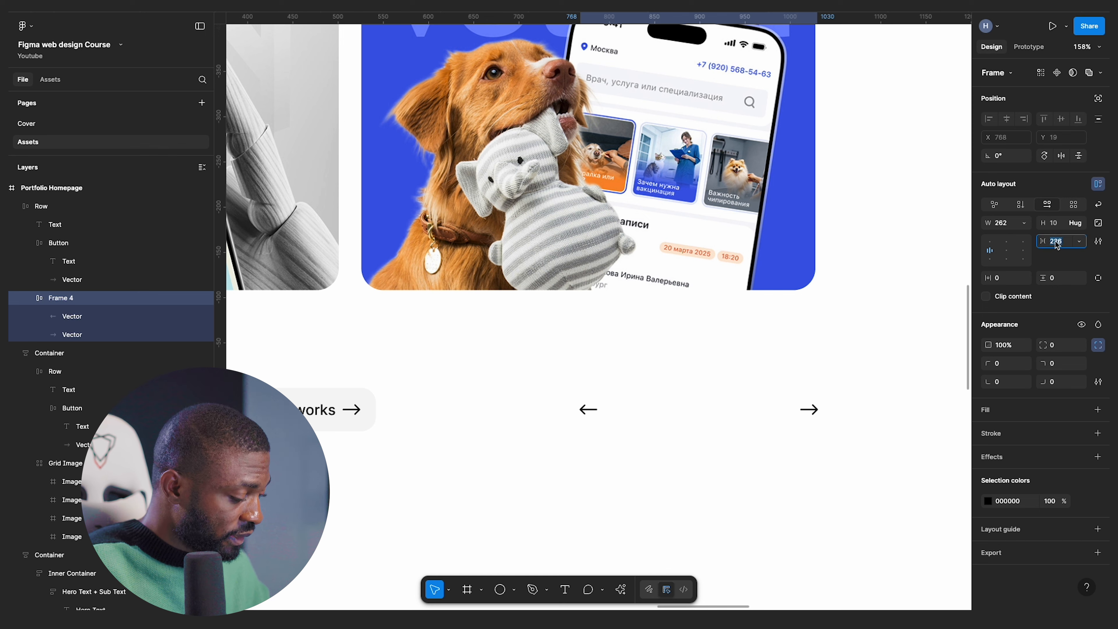
{"action": "type", "text": "16"}
{"action": "key", "text": "Return"}
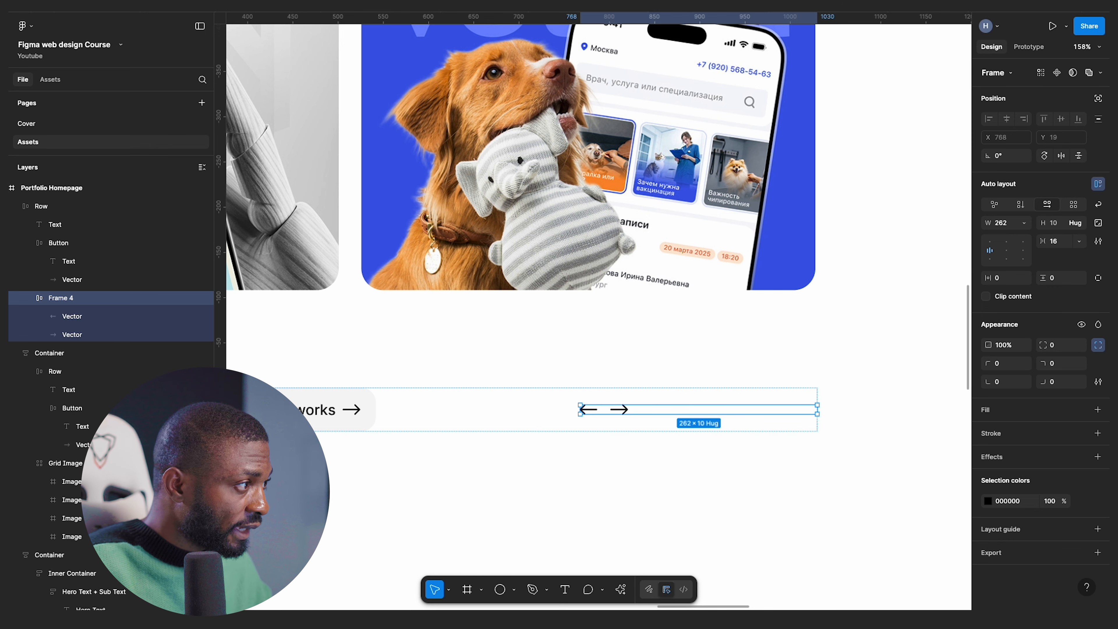
{"action": "left_click", "coordinate": [1022, 223]}
{"action": "left_click", "coordinate": [1005, 235]}
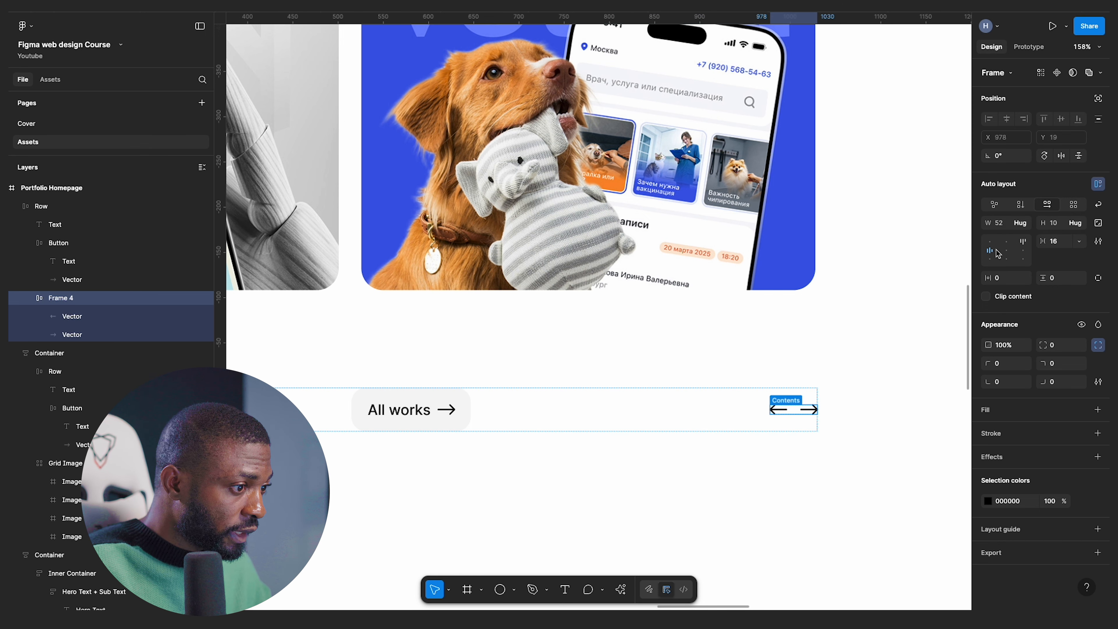
- Delete the All works button from the Testimonials heading row
{"action": "left_click", "coordinate": [850, 414]}
{"action": "left_click", "coordinate": [444, 410]}
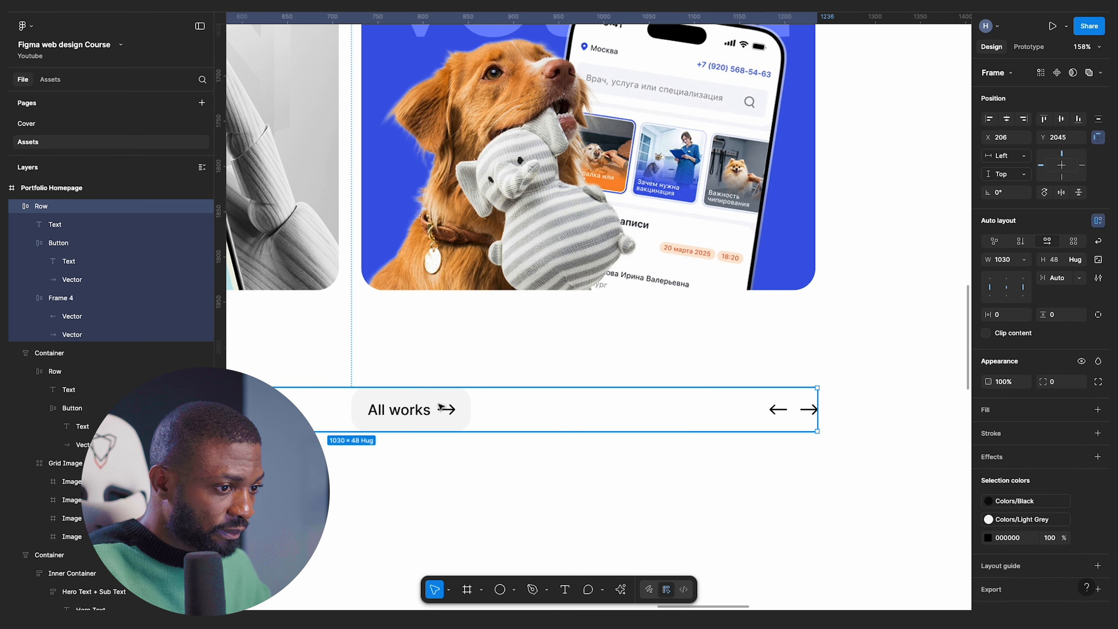
{"action": "left_click", "coordinate": [440, 406]}
{"action": "key", "text": "Delete"}
{"action": "scroll", "coordinate": [881, 365], "scroll_direction": "down", "scroll_amount": 5}
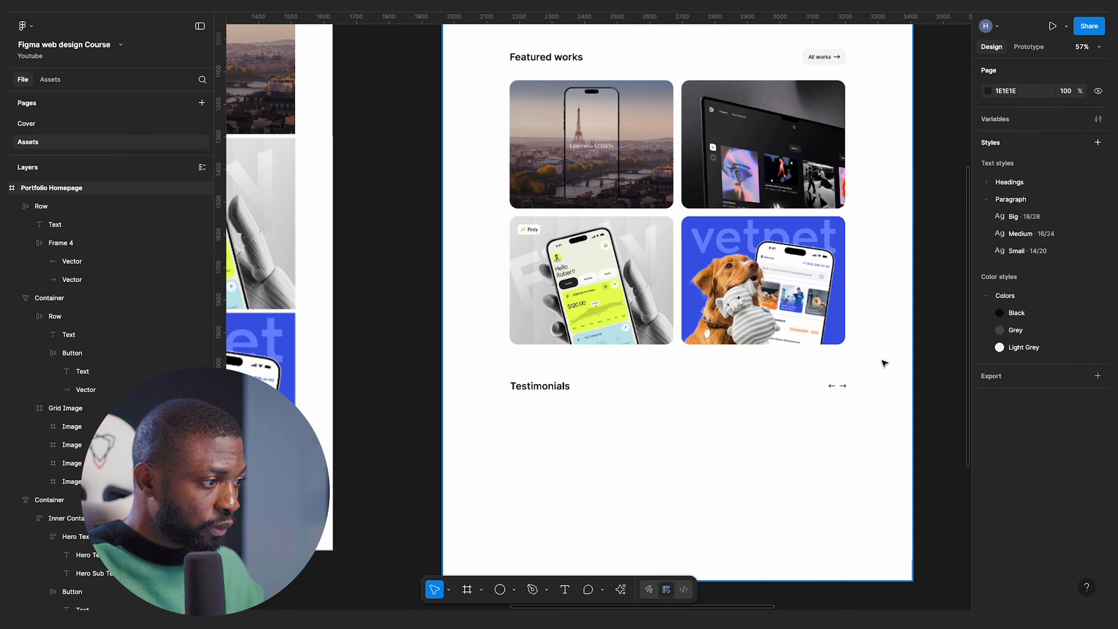
- Nudge the Featured works container down to Y 1050, increasing its distance from the hero section
{"action": "scroll", "coordinate": [808, 407], "scroll_direction": "up", "scroll_amount": 2}
{"action": "left_click", "coordinate": [791, 381]}
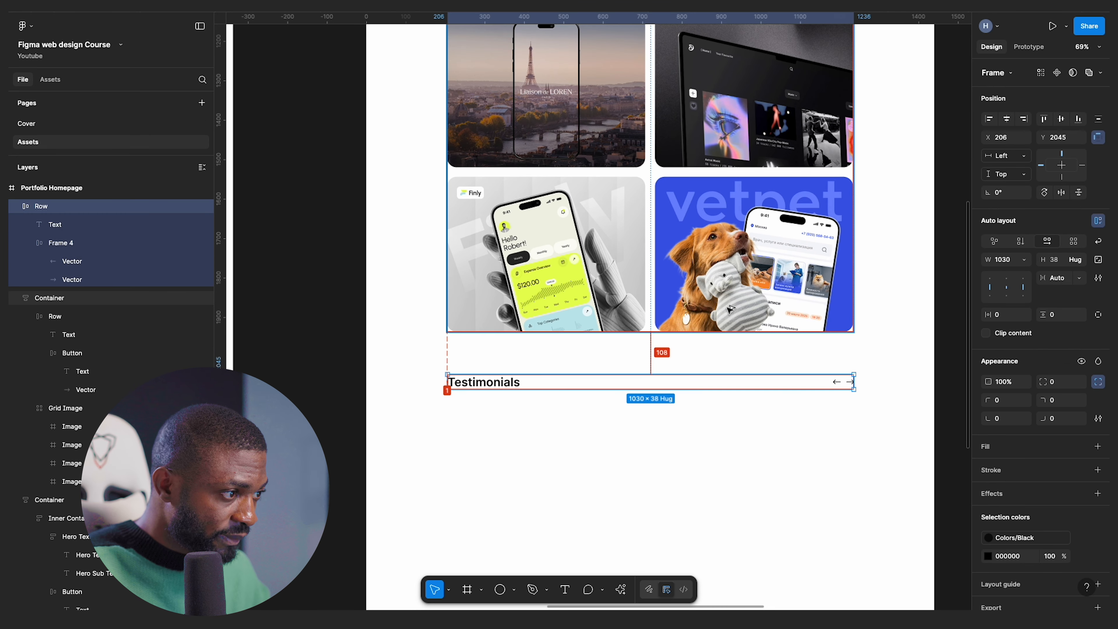
{"action": "scroll", "coordinate": [714, 385], "scroll_direction": "down", "scroll_amount": 4}
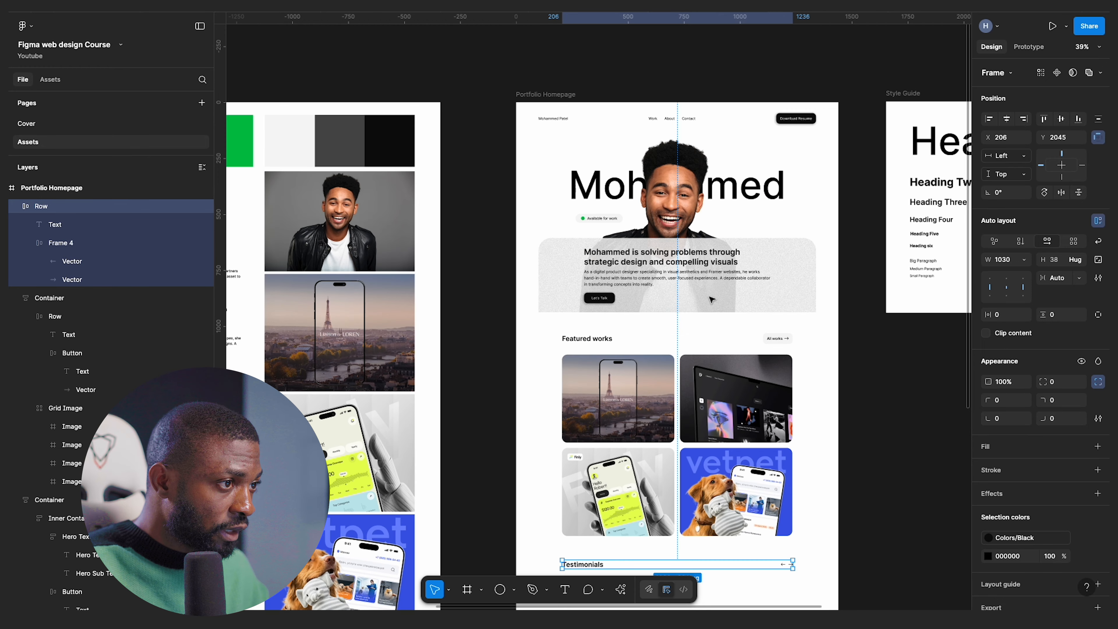
{"action": "left_click", "coordinate": [660, 364]}
{"action": "scroll", "coordinate": [659, 363], "scroll_direction": "up", "scroll_amount": 3}
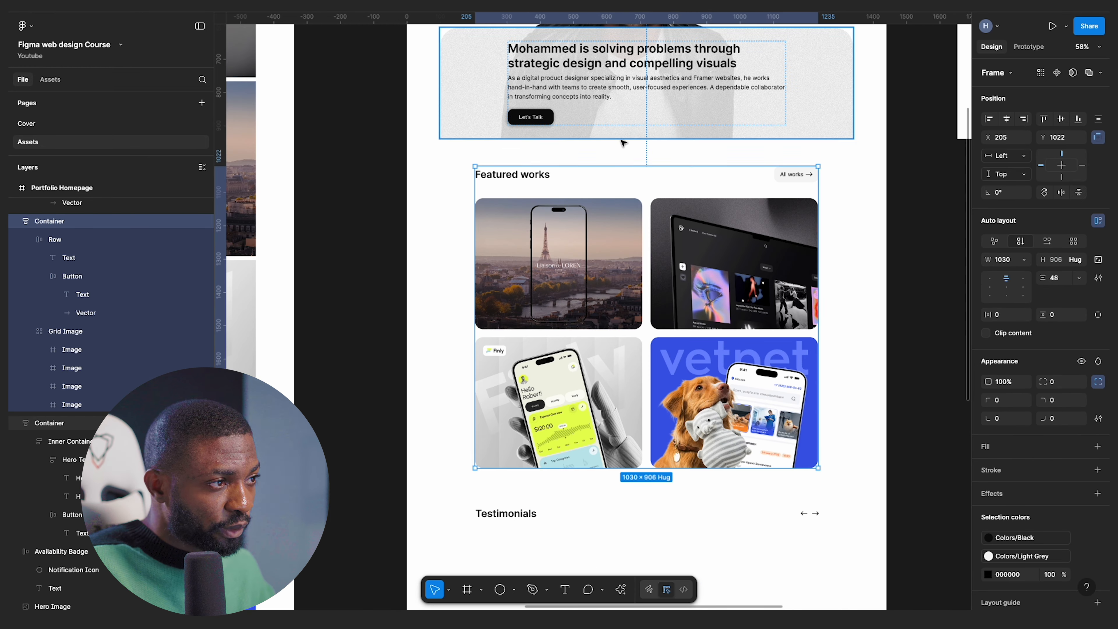
{"action": "key", "text": "alt"}
{"action": "key", "text": "Down"}
{"action": "key", "text": "Down"}
{"action": "key", "text": "Down"}
{"action": "key", "text": "Down"}
{"action": "key", "text": "Down"}
{"action": "key", "text": "Down"}
{"action": "key", "text": "Down"}
{"action": "key", "text": "Down"}
{"action": "key", "text": "Down"}
{"action": "key", "text": "Down"}
{"action": "key", "text": "Down"}
{"action": "key", "text": "Down"}
{"action": "key", "text": "Down"}
{"action": "key", "text": "Down"}
{"action": "key", "text": "Down"}
{"action": "key", "text": "Down"}
{"action": "key", "text": "Down"}
{"action": "key", "text": "Down"}
{"action": "key", "text": "Down"}
{"action": "key", "text": "Down"}
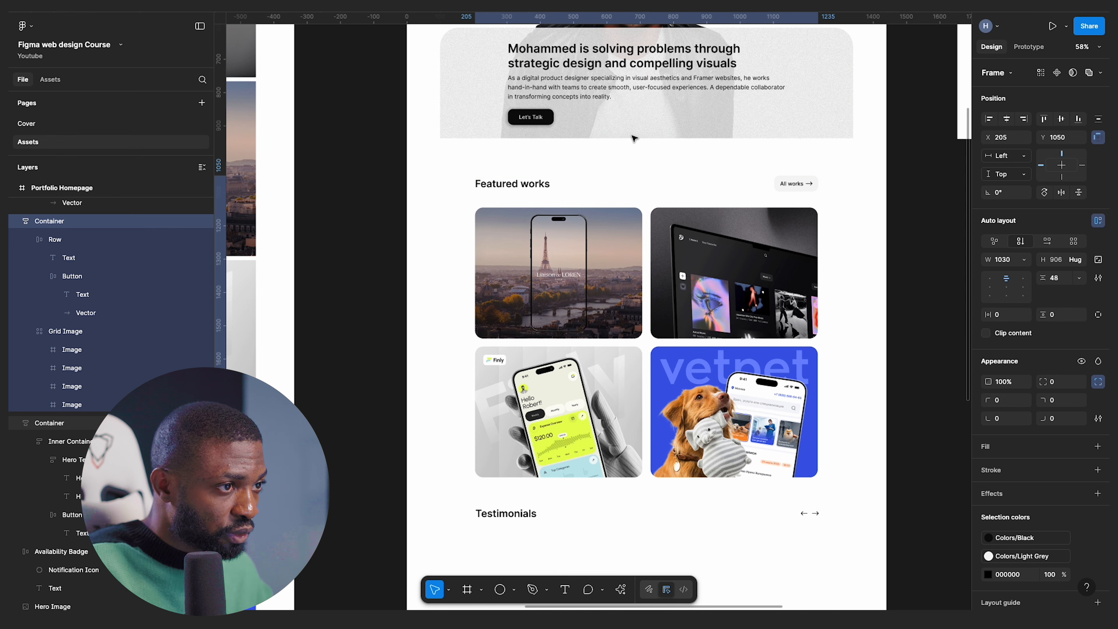
- Nudge the Testimonials row down to Y 2068 so it sits 112 below the Featured works container
{"action": "scroll", "coordinate": [643, 221], "scroll_direction": "down", "scroll_amount": 2}
{"action": "scroll", "coordinate": [600, 309], "scroll_direction": "down", "scroll_amount": 3}
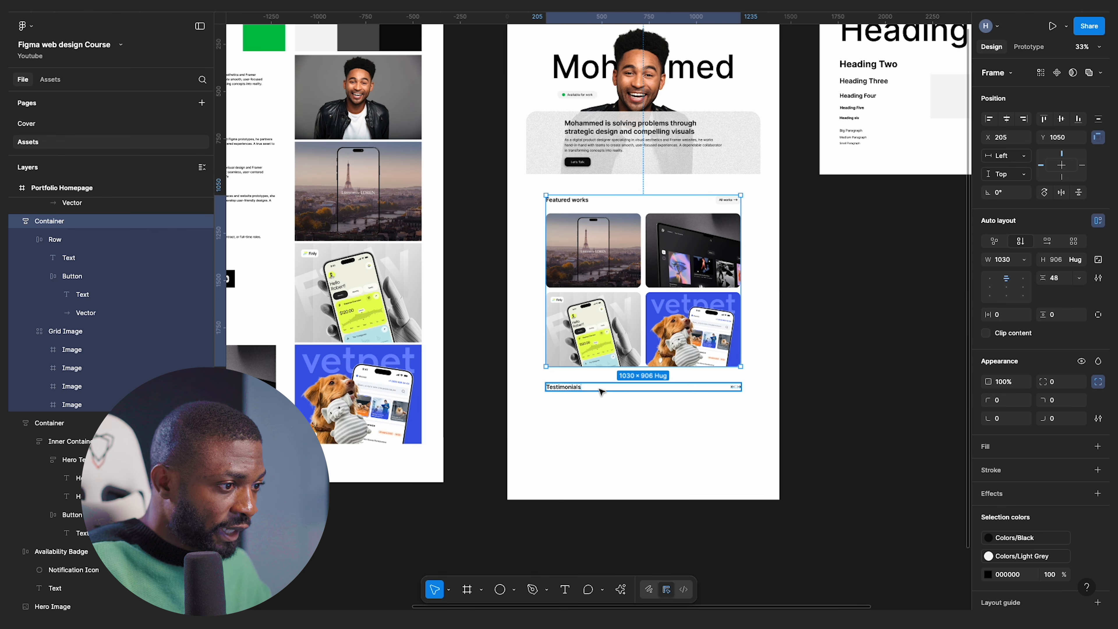
{"action": "left_click", "coordinate": [599, 387]}
{"action": "key", "text": "Down"}
{"action": "key", "text": "Down"}
{"action": "key", "text": "Down"}
{"action": "key", "text": "Down"}
{"action": "key", "text": "Down"}
{"action": "key", "text": "Down"}
{"action": "key", "text": "Down"}
{"action": "key", "text": "Down"}
{"action": "key", "text": "Down"}
{"action": "key", "text": "Down"}
{"action": "key", "text": "Down"}
{"action": "key", "text": "Down"}
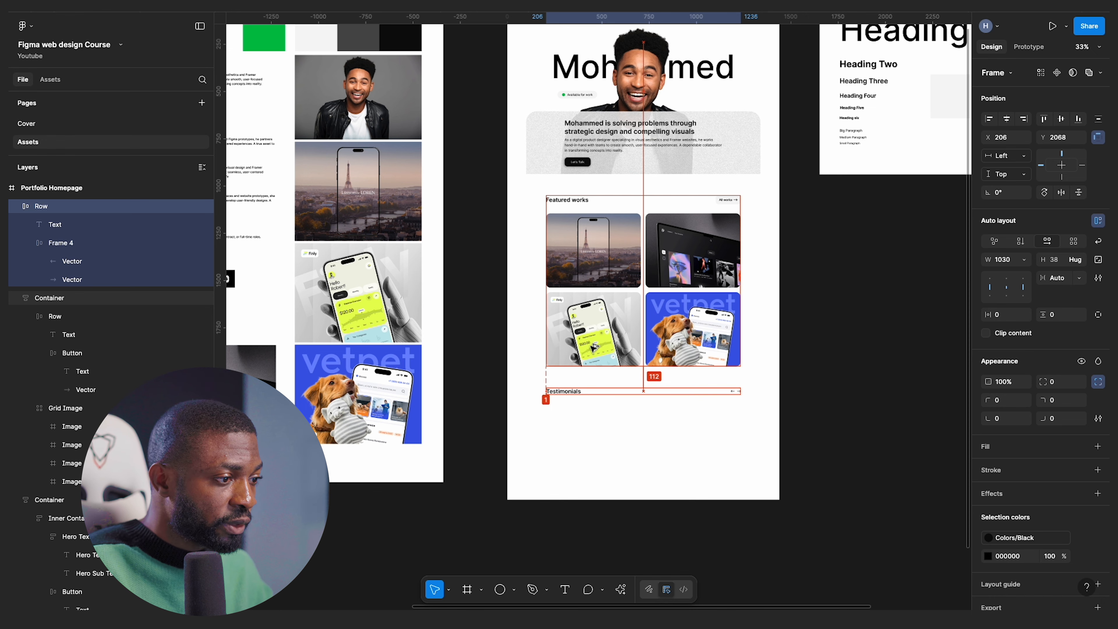
- Show the layout guides and narrow the Testimonials row to a width of 1029 to meet the column edge
{"action": "left_click", "coordinate": [793, 544]}
{"action": "scroll", "coordinate": [696, 456], "scroll_direction": "up", "scroll_amount": 5}
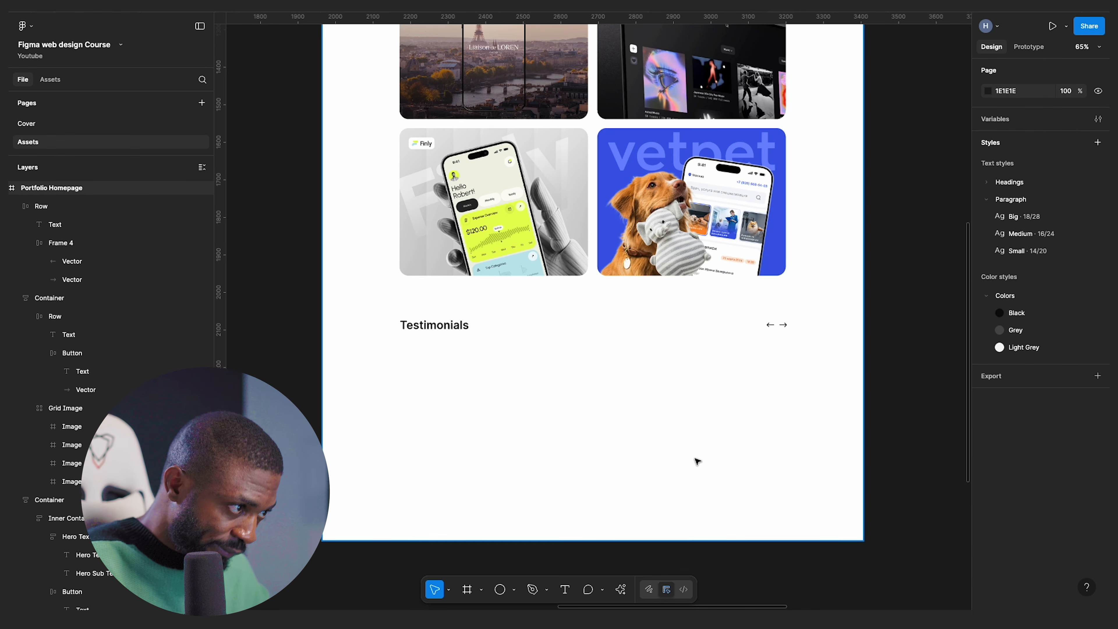
{"action": "key", "text": "ctrl+g"}
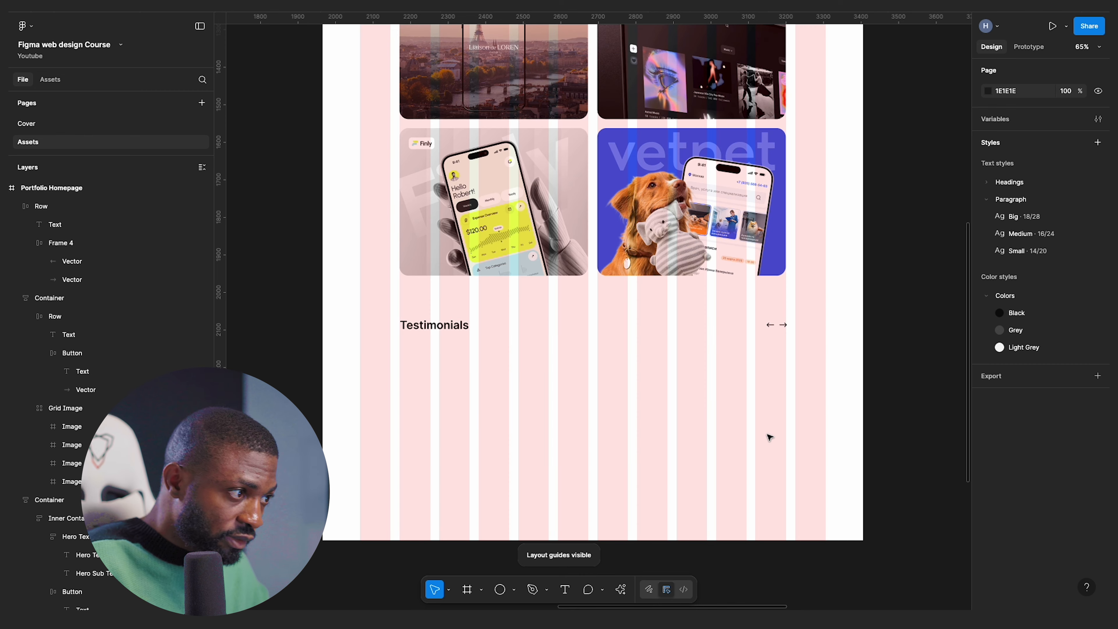
{"action": "scroll", "coordinate": [774, 384], "scroll_direction": "up", "scroll_amount": 8}
{"action": "left_click", "coordinate": [785, 299]}
{"action": "scroll", "coordinate": [829, 296], "scroll_direction": "up", "scroll_amount": 6}
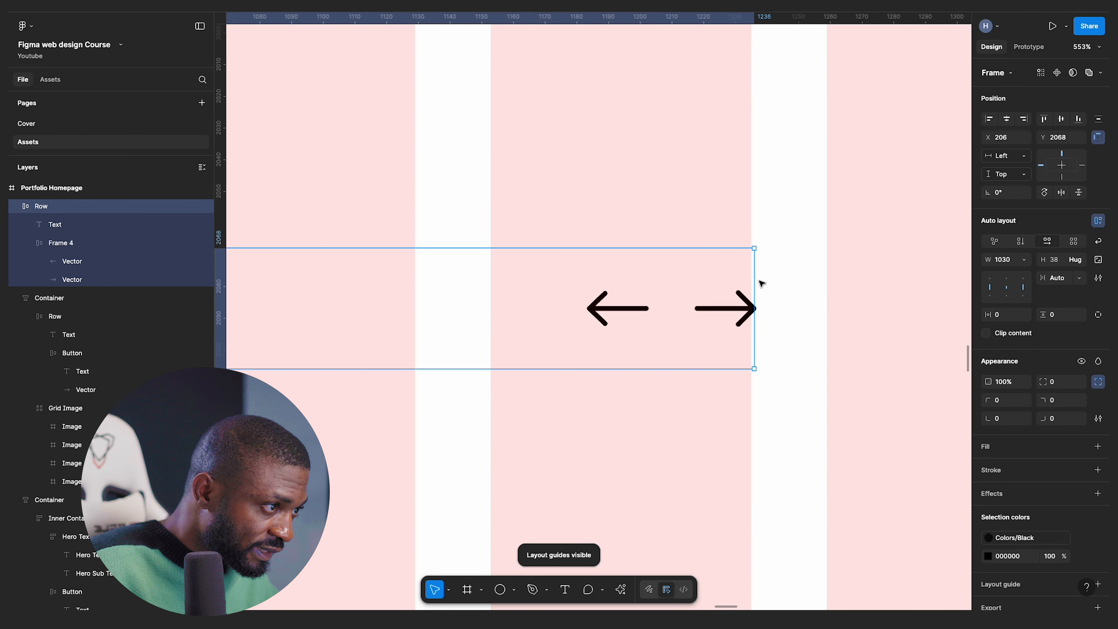
{"action": "left_click_drag", "start_coordinate": [751, 277], "coordinate": [749, 279]}
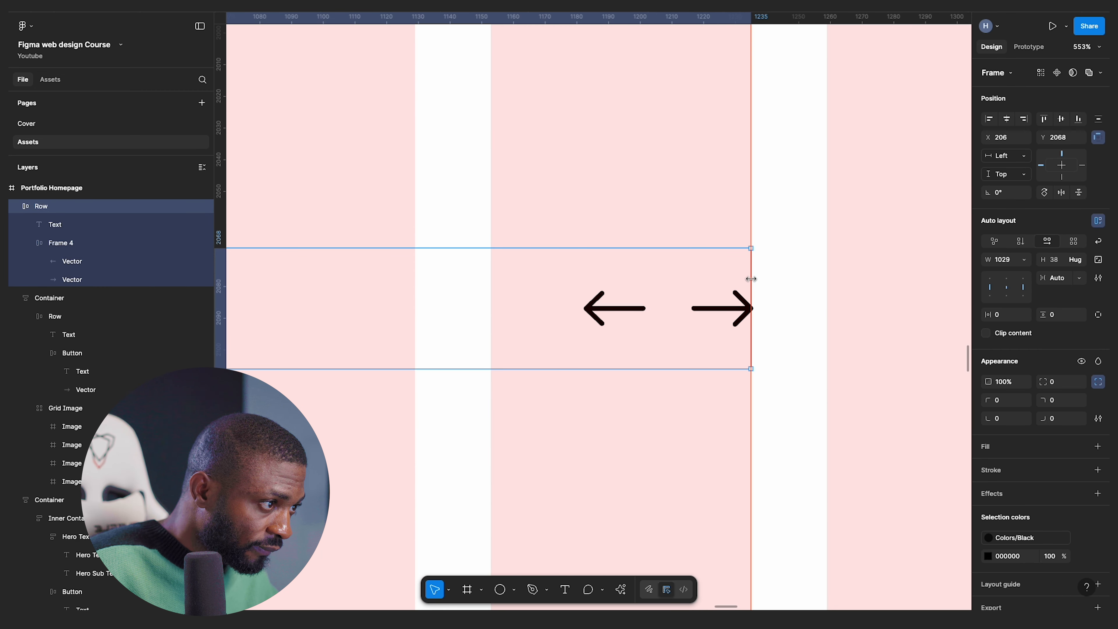
{"action": "scroll", "coordinate": [649, 369], "scroll_direction": "down", "scroll_amount": 10}
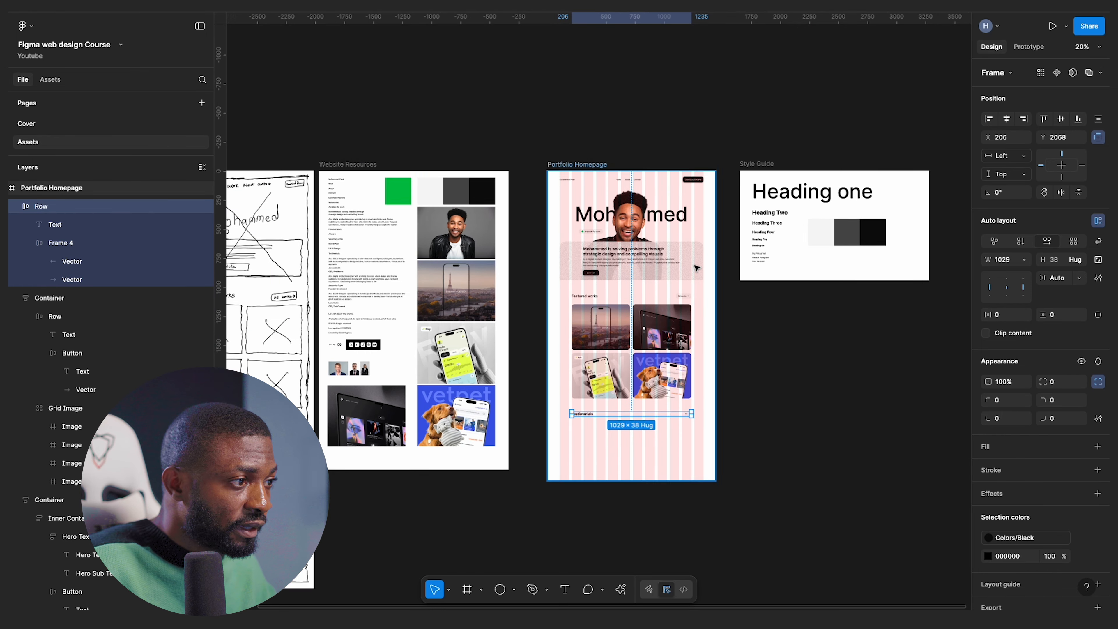
- Review the homepage against the column grid and hide the layout guides
{"action": "scroll", "coordinate": [694, 301], "scroll_direction": "up", "scroll_amount": 10}
{"action": "scroll", "coordinate": [691, 315], "scroll_direction": "down", "scroll_amount": 6}
{"action": "scroll", "coordinate": [741, 283], "scroll_direction": "down", "scroll_amount": 4}
{"action": "left_click", "coordinate": [804, 357]}
{"action": "key", "text": "ctrl+shift+4"}
{"action": "scroll", "coordinate": [593, 449], "scroll_direction": "up", "scroll_amount": 3}
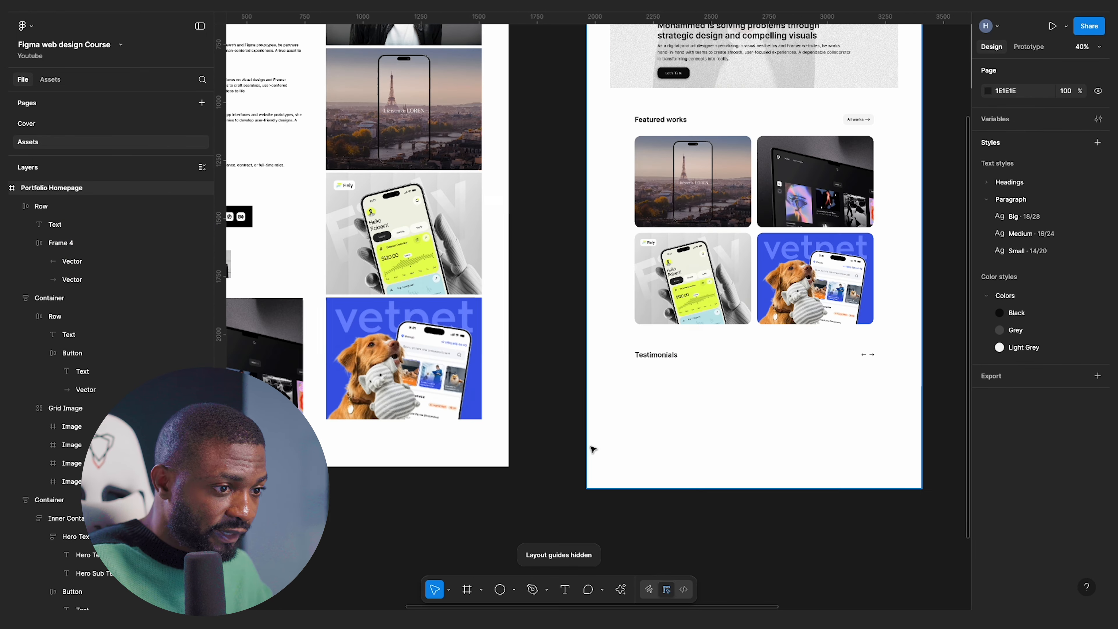
- Select the nine testimonial texts in the Website Resources frame and extend the Portfolio Homepage frame to a height of 3124
{"action": "scroll", "coordinate": [592, 448], "scroll_direction": "left", "scroll_amount": 10}
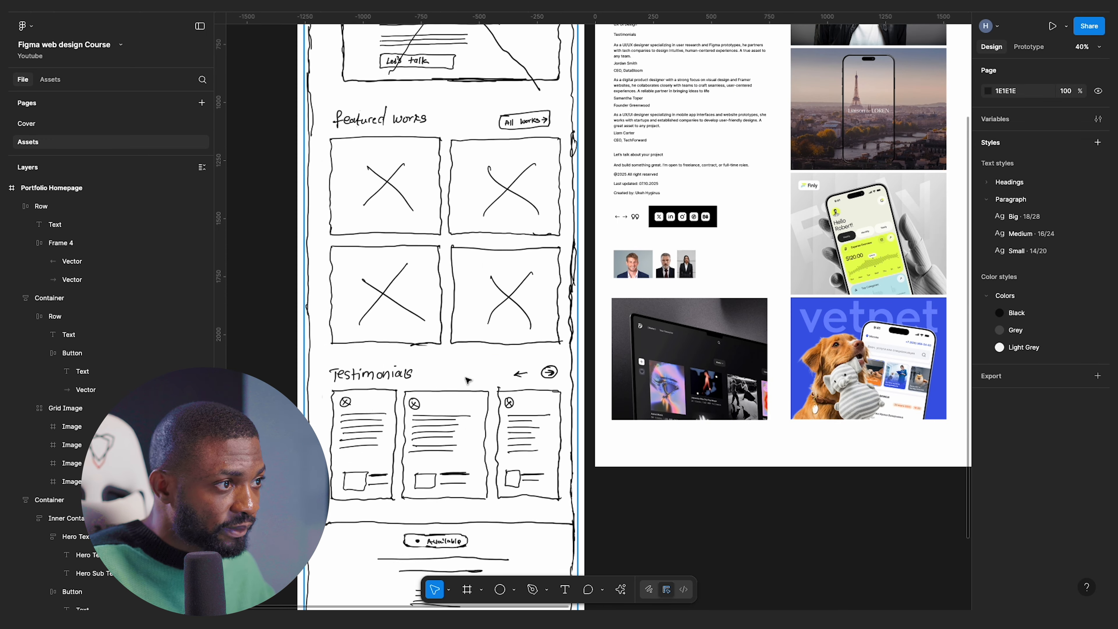
{"action": "scroll", "coordinate": [468, 379], "scroll_direction": "up", "scroll_amount": 5}
{"action": "scroll", "coordinate": [575, 279], "scroll_direction": "up", "scroll_amount": 3}
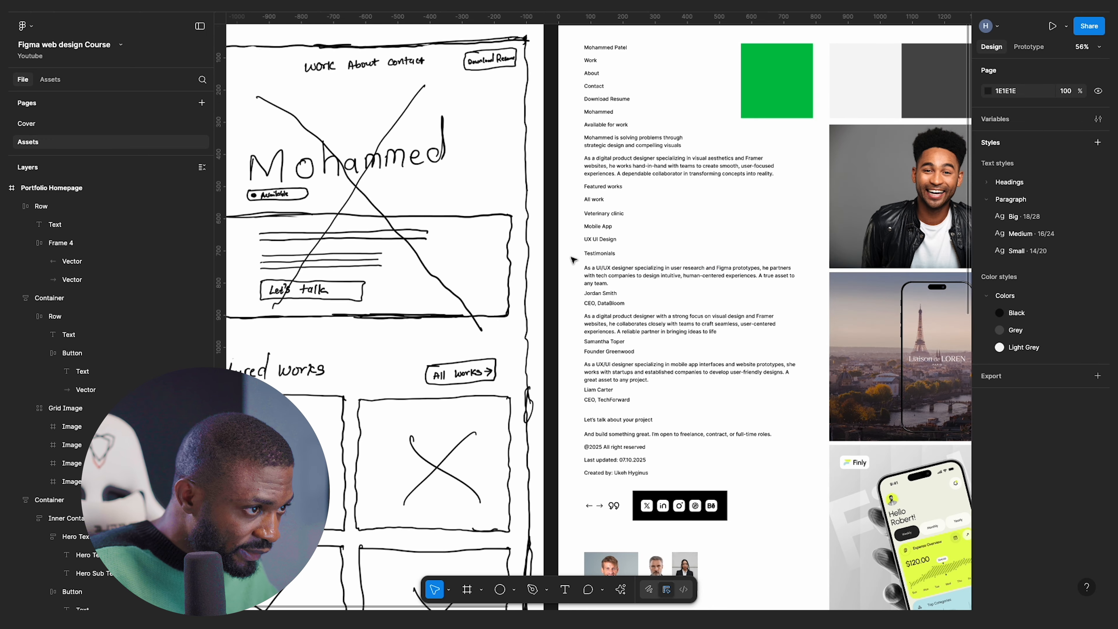
{"action": "left_click_drag", "start_coordinate": [556, 263], "coordinate": [654, 404]}
{"action": "scroll", "coordinate": [608, 390], "scroll_direction": "down", "scroll_amount": 8}
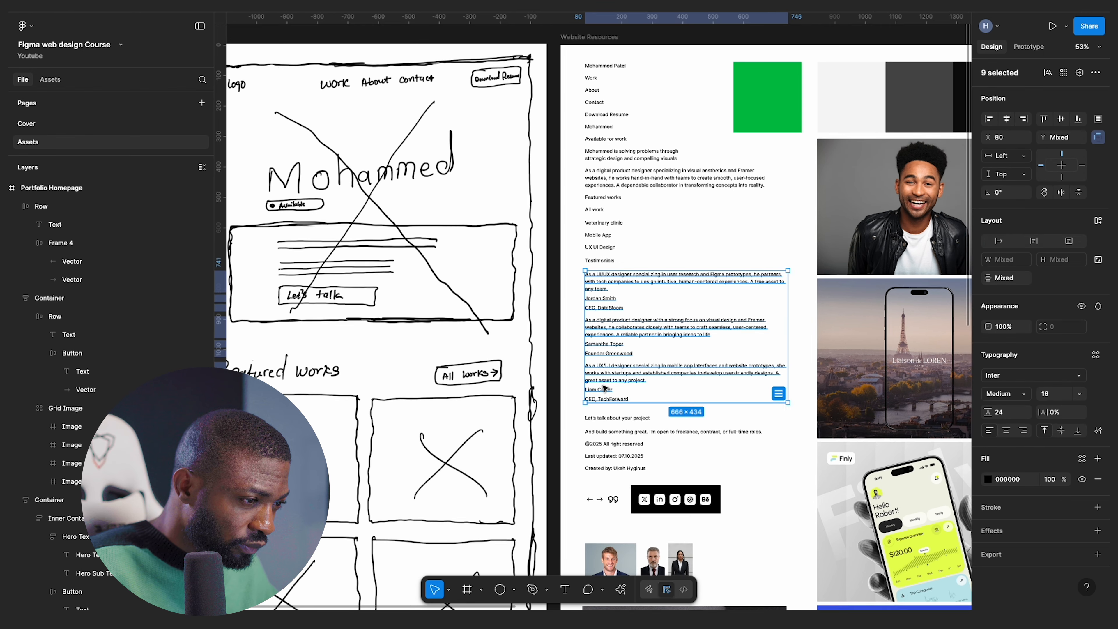
{"action": "scroll", "coordinate": [730, 438], "scroll_direction": "up", "scroll_amount": 5}
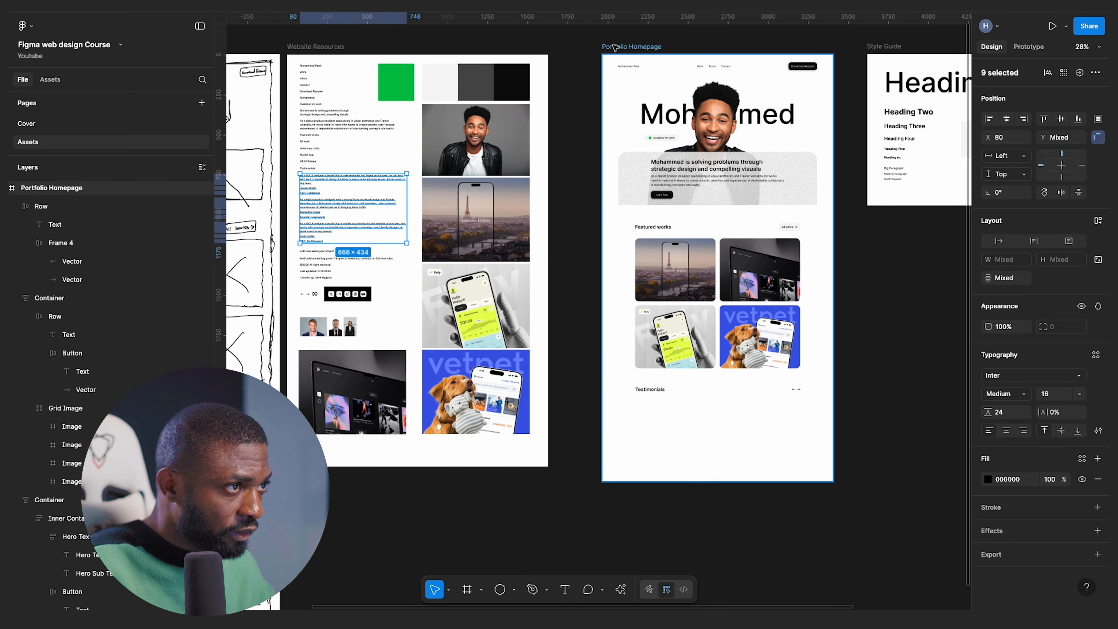
{"action": "left_click", "coordinate": [731, 417]}
{"action": "left_click_drag", "start_coordinate": [742, 479], "coordinate": [741, 555]}
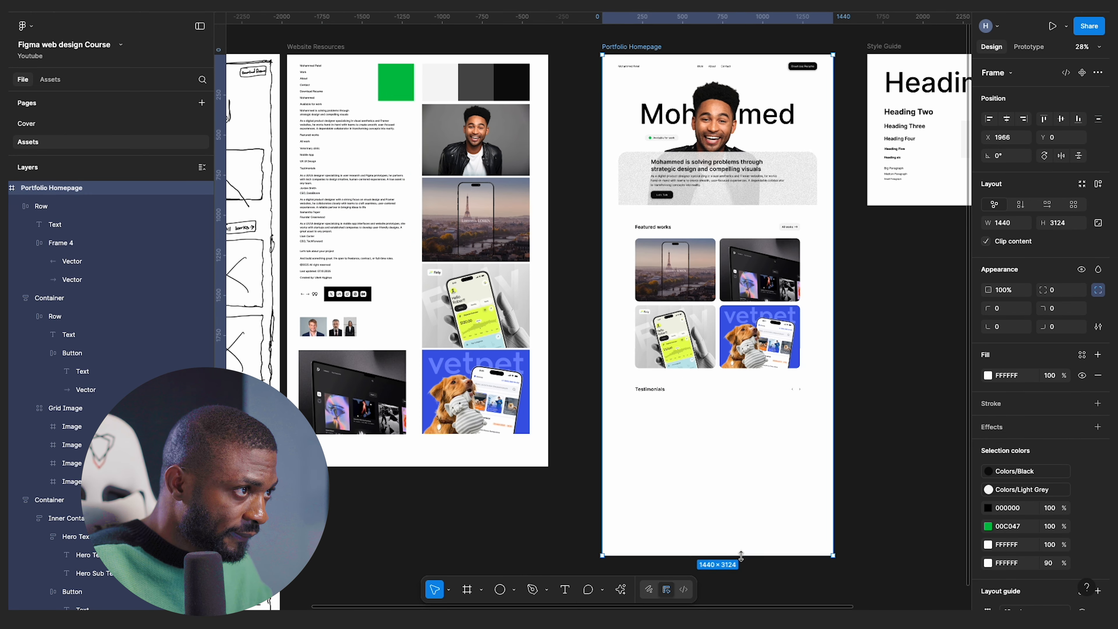
- Copy the nine testimonial texts from Website Resources into the empty area below the homepage's Testimonials row
{"action": "left_click", "coordinate": [729, 498]}
{"action": "key", "text": "ctrl+v"}
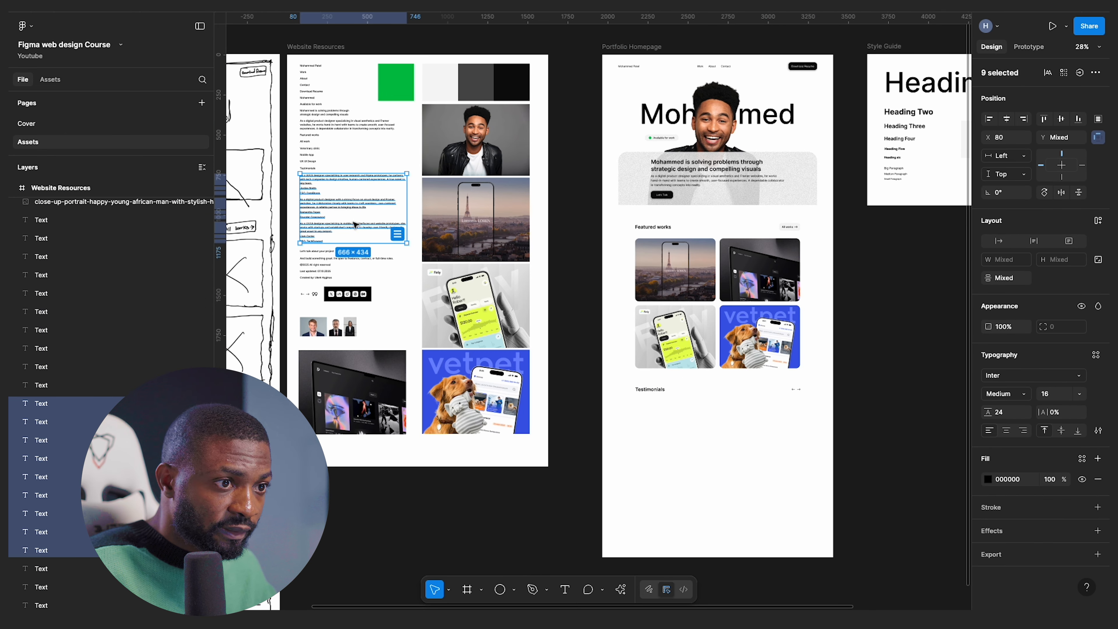
{"action": "left_click_drag", "start_coordinate": [325, 199], "coordinate": [655, 450]}
{"action": "scroll", "coordinate": [730, 510], "scroll_direction": "up", "scroll_amount": 5}
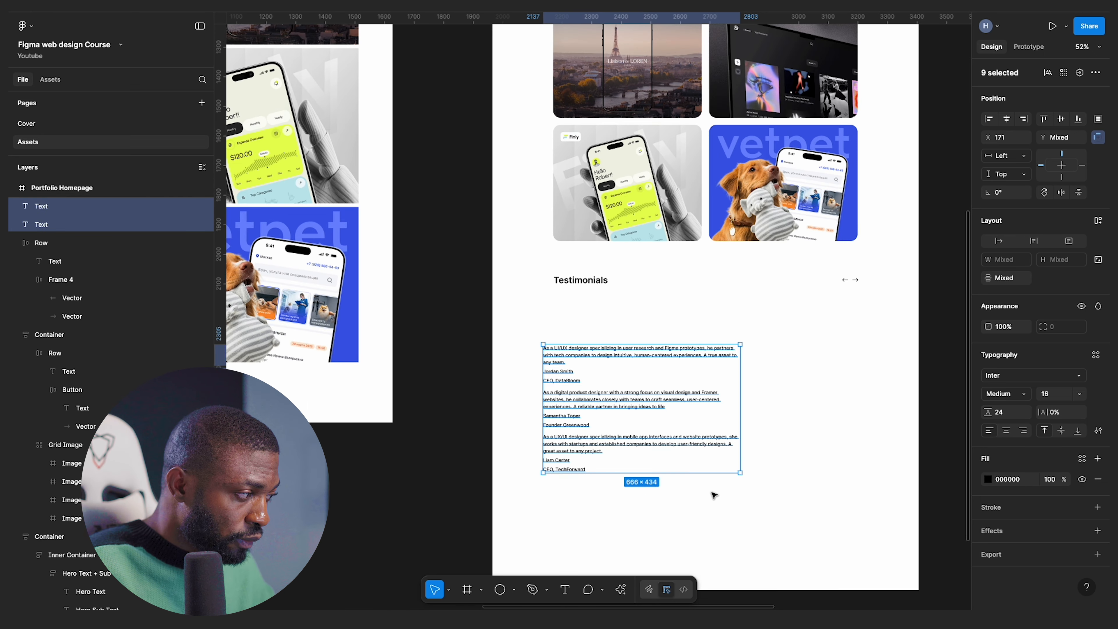
- Move the second and third testimonial texts down together to separate them from the first testimonial
{"action": "scroll", "coordinate": [663, 467], "scroll_direction": "up", "scroll_amount": 4}
{"action": "scroll", "coordinate": [633, 427], "scroll_direction": "down", "scroll_amount": 2}
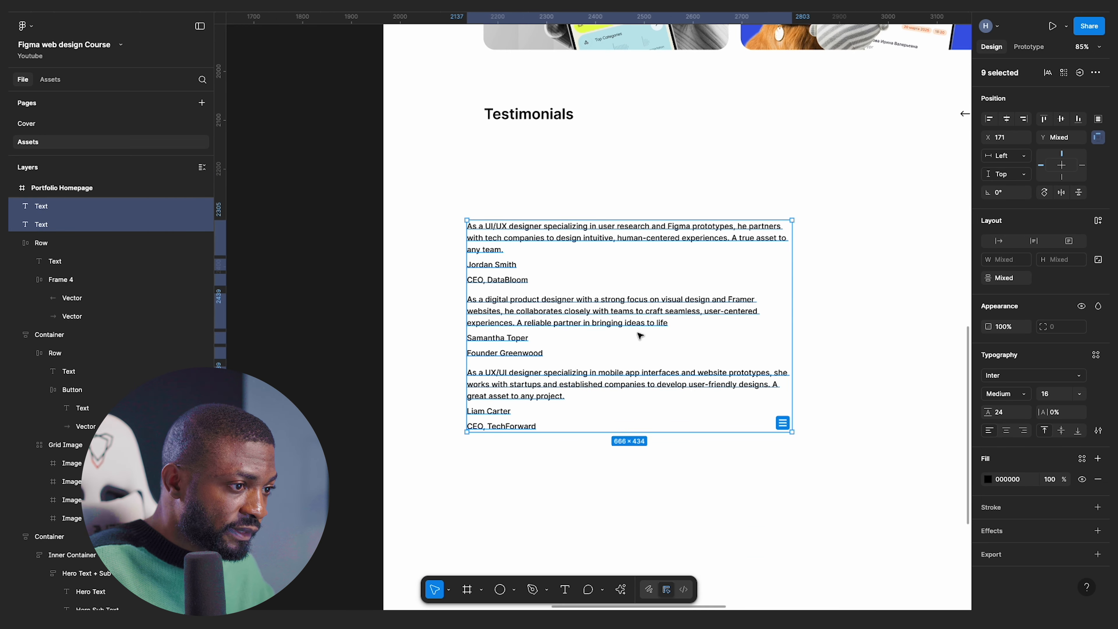
{"action": "left_click", "coordinate": [516, 324]}
{"action": "left_click_drag", "start_coordinate": [434, 298], "coordinate": [546, 445]}
{"action": "left_click_drag", "start_coordinate": [527, 326], "coordinate": [532, 410]}
- Wrap the first testimonial's quote, name and role texts in an auto layout frame and rename it Testimonial
{"action": "left_click", "coordinate": [506, 280]}
{"action": "left_click", "coordinate": [498, 253], "text": "shift"}
{"action": "left_click", "coordinate": [517, 290]}
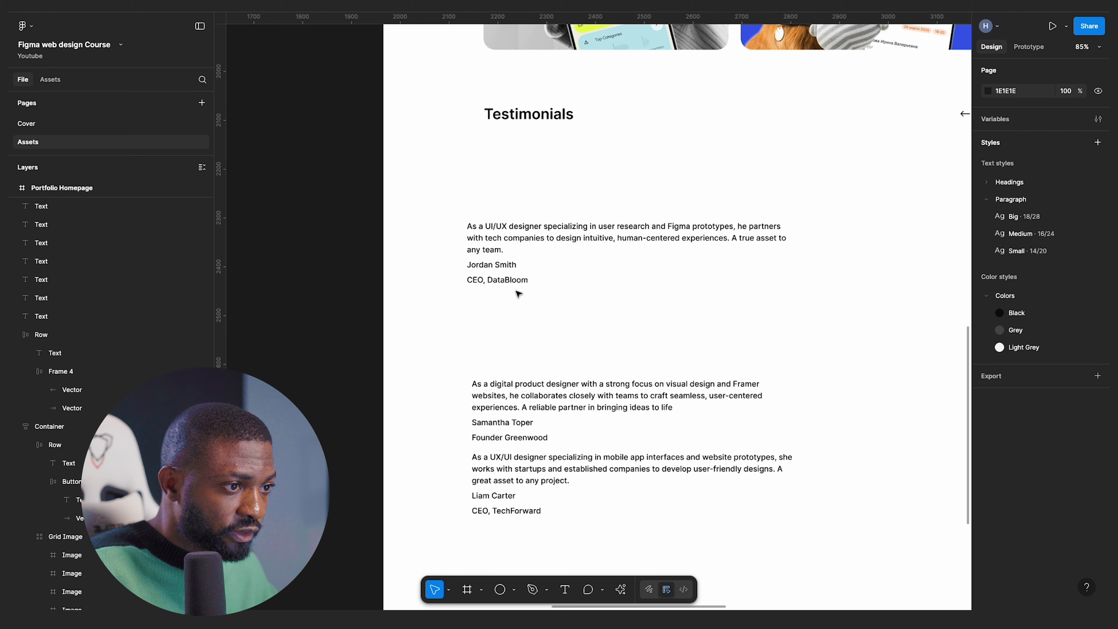
{"action": "left_click", "coordinate": [507, 280]}
{"action": "left_click", "coordinate": [504, 263], "text": "shift"}
{"action": "left_click", "coordinate": [499, 247], "text": "shift"}
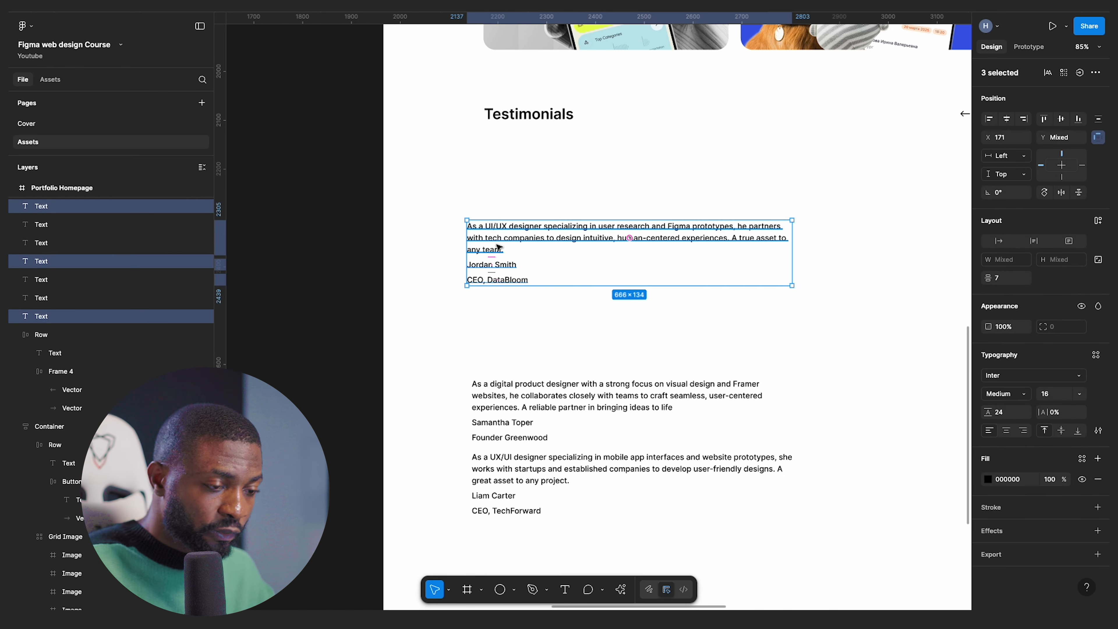
{"action": "key", "text": "shift+a"}
{"action": "scroll", "coordinate": [499, 247], "scroll_direction": "up", "scroll_amount": 3}
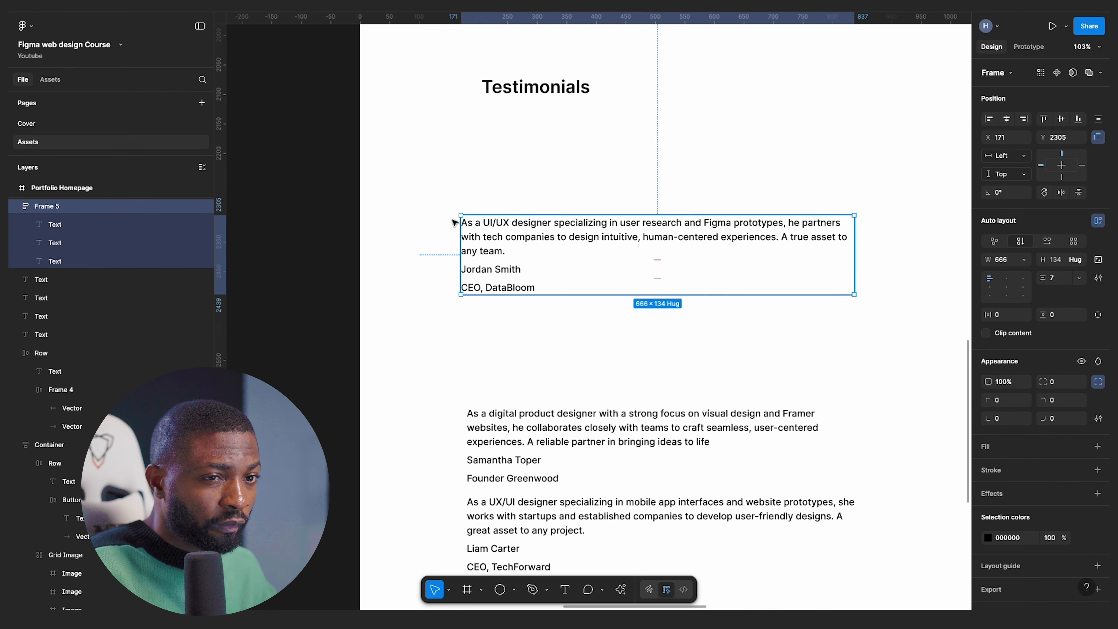
{"action": "double_click", "coordinate": [60, 208]}
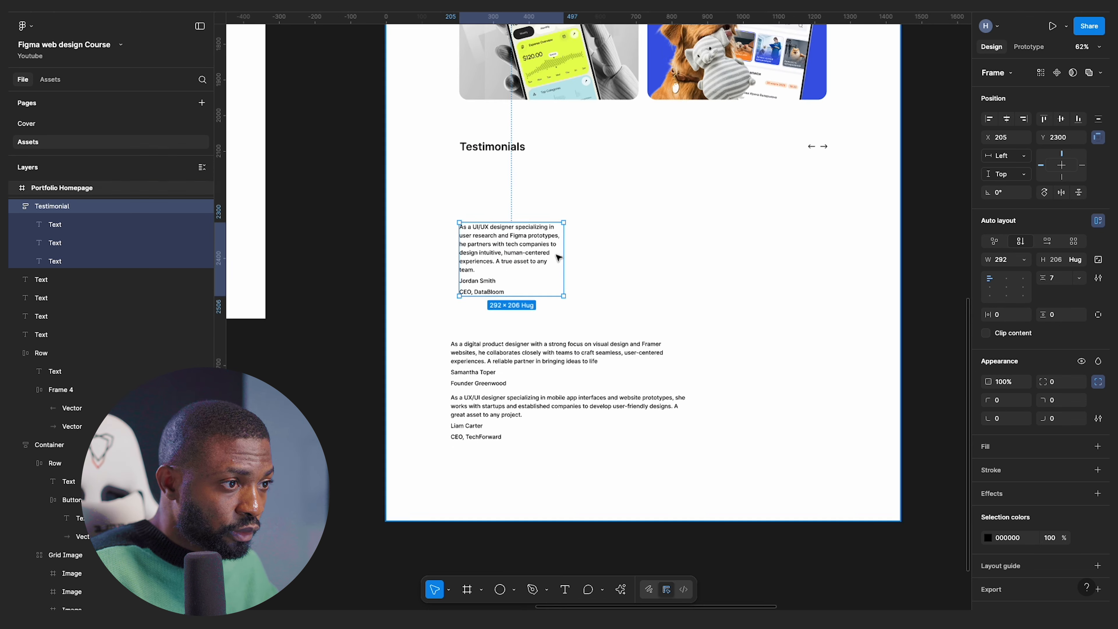
- Narrow the Testimonial frame to a width of 258
{"action": "mouse_move", "coordinate": [566, 248]}
{"action": "left_mouse_down"}
{"action": "mouse_move", "coordinate": [673, 252]}
{"action": "mouse_move", "coordinate": [529, 253]}
{"action": "mouse_move", "coordinate": [553, 259]}
{"action": "left_mouse_up"}
{"action": "left_click", "coordinate": [627, 270]}
{"action": "scroll", "coordinate": [751, 290], "scroll_direction": "down", "scroll_amount": 5}
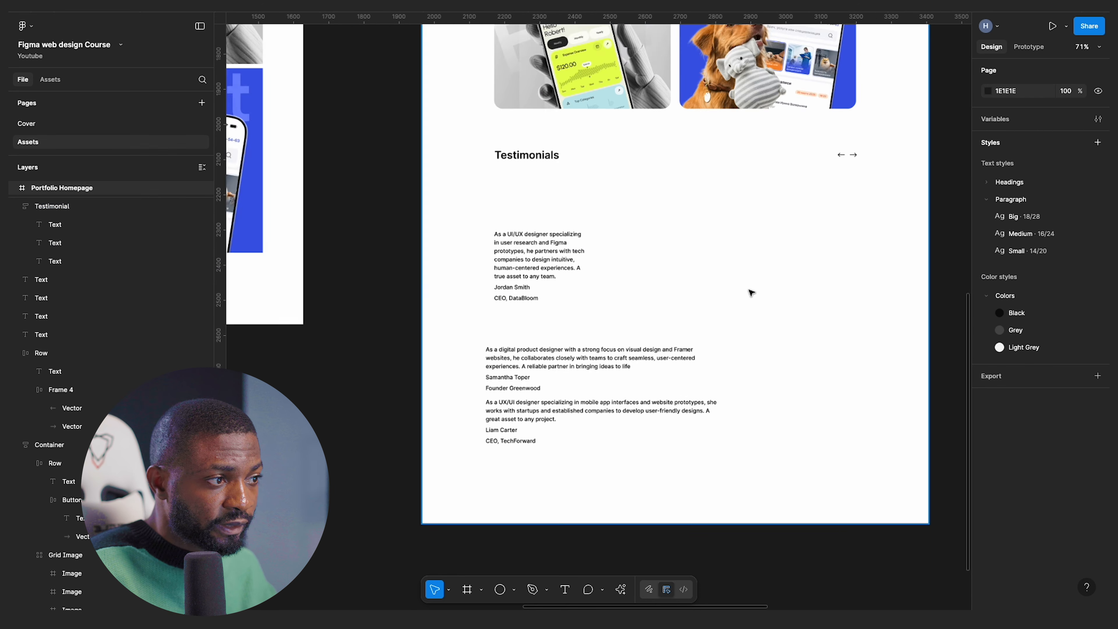
- Following the wireframe, copy the quote mark icon from Website Resources into the Testimonial frame and reorder it above the quote text
{"action": "scroll", "coordinate": [620, 259], "scroll_direction": "up", "scroll_amount": 1}
{"action": "scroll", "coordinate": [620, 257], "scroll_direction": "left", "scroll_amount": 6}
{"action": "scroll", "coordinate": [621, 259], "scroll_direction": "left", "scroll_amount": 5}
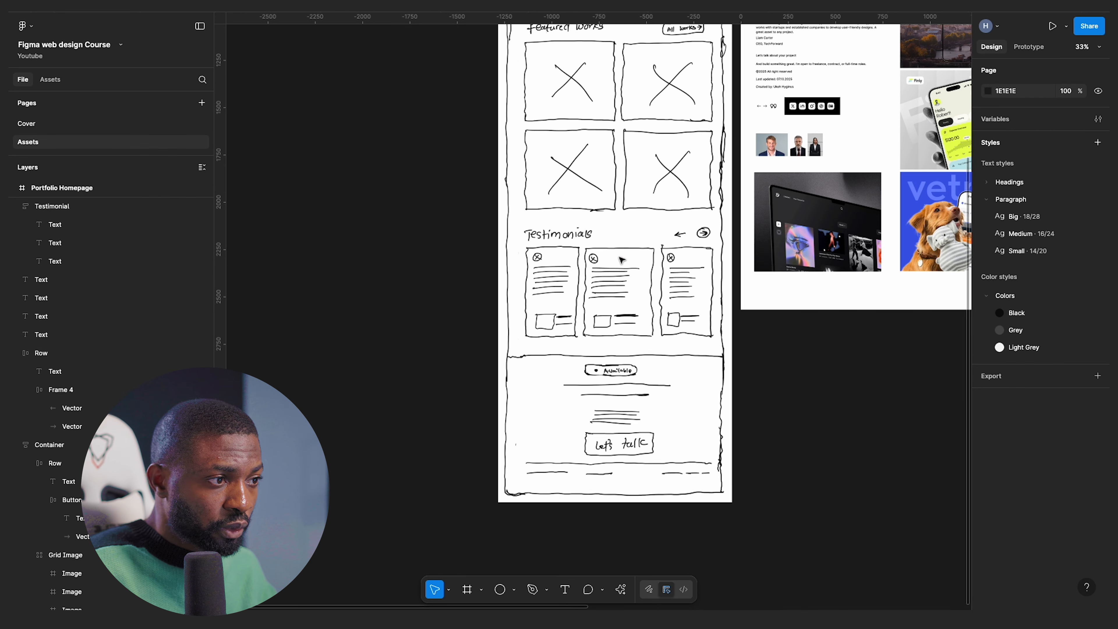
{"action": "scroll", "coordinate": [590, 114], "scroll_direction": "right", "scroll_amount": 4}
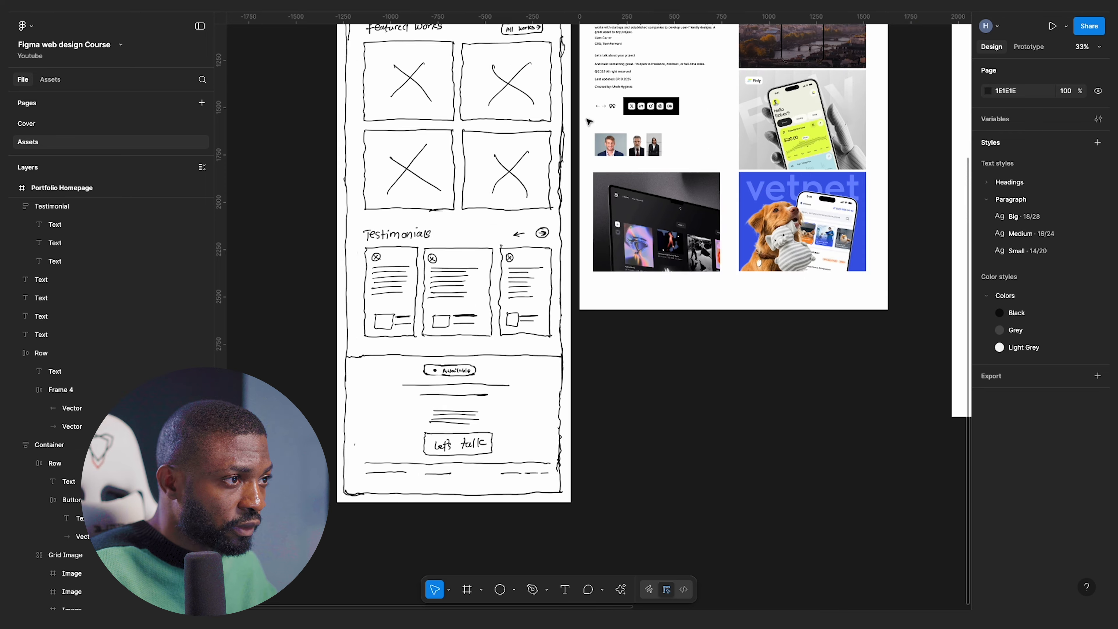
{"action": "scroll", "coordinate": [622, 108], "scroll_direction": "up", "scroll_amount": 3}
{"action": "left_click", "coordinate": [621, 107]}
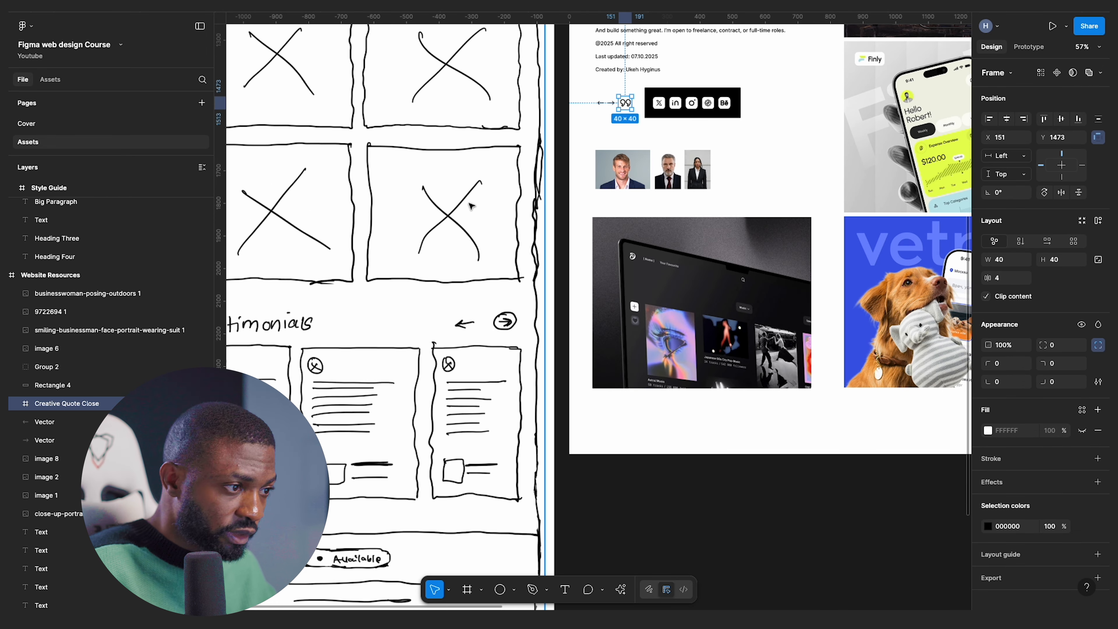
{"action": "scroll", "coordinate": [712, 255], "scroll_direction": "down", "scroll_amount": 5}
{"action": "scroll", "coordinate": [712, 256], "scroll_direction": "up", "scroll_amount": 6}
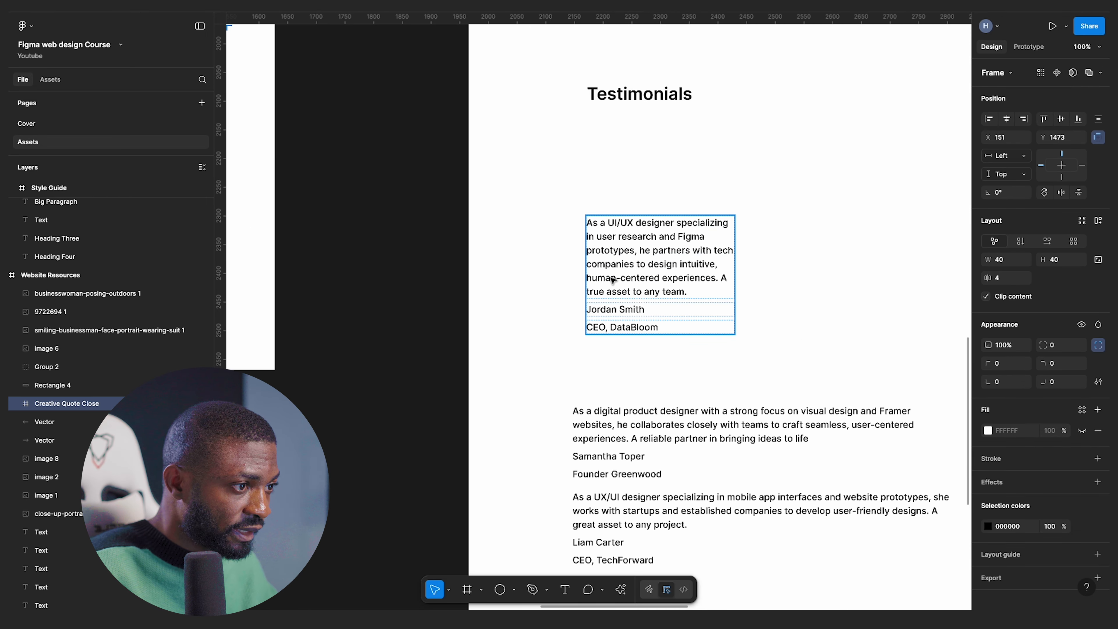
{"action": "left_click", "coordinate": [613, 280]}
{"action": "key", "text": "ctrl+v"}
{"action": "key", "text": "Up"}
{"action": "key", "text": "Up"}
{"action": "key", "text": "Up"}
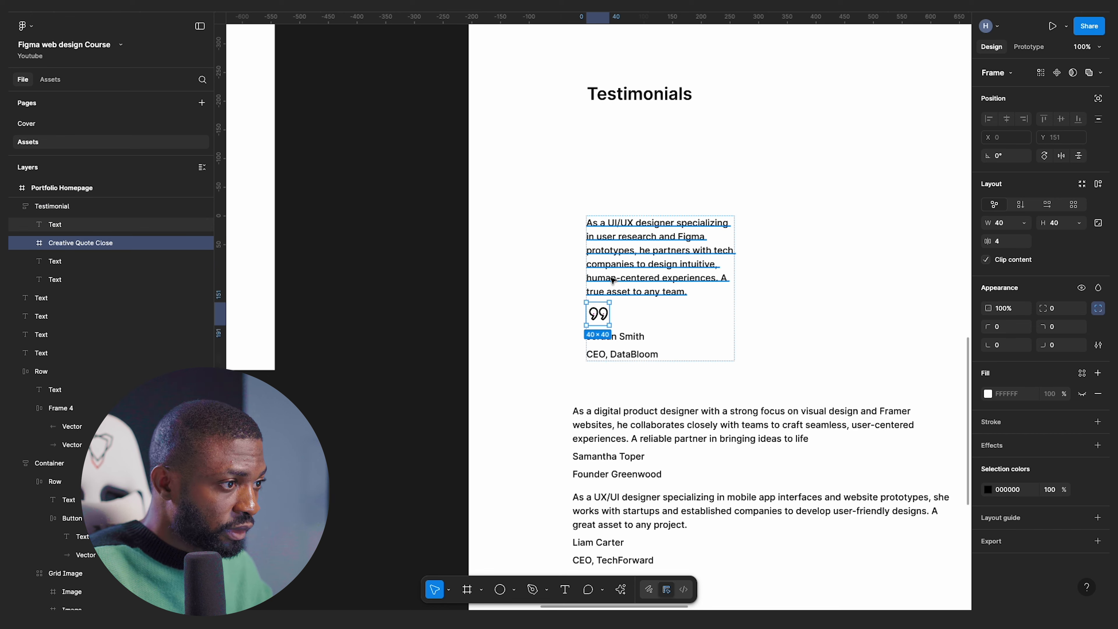
{"action": "left_click", "coordinate": [831, 262]}
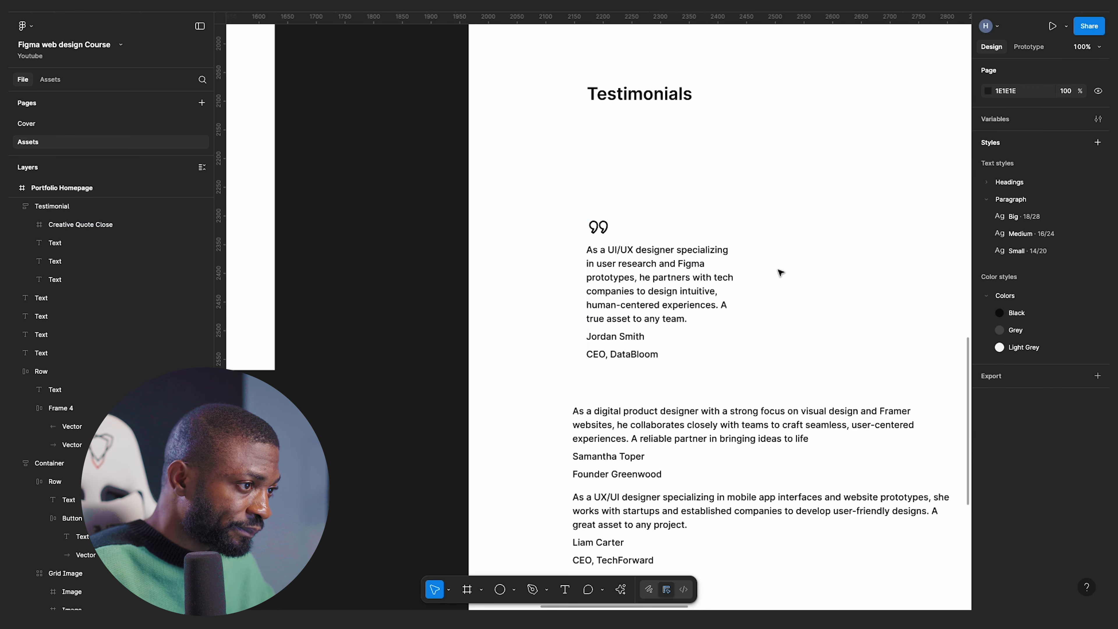
- Duplicate the Testimonial card and place the copy beside the original at X 555
{"action": "scroll", "coordinate": [765, 269], "scroll_direction": "right", "scroll_amount": 3}
{"action": "scroll", "coordinate": [484, 308], "scroll_direction": "down", "scroll_amount": 1}
{"action": "scroll", "coordinate": [492, 305], "scroll_direction": "right", "scroll_amount": 2}
{"action": "left_click", "coordinate": [487, 244]}
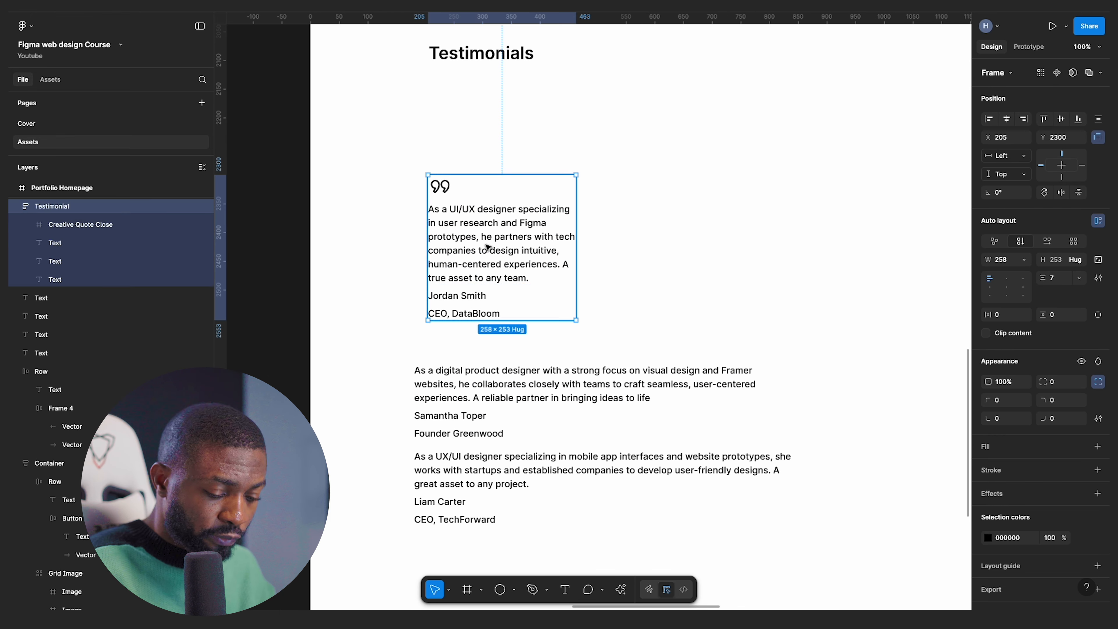
{"action": "key", "text": "ctrl+d"}
{"action": "left_click_drag", "start_coordinate": [497, 255], "coordinate": [700, 257]}
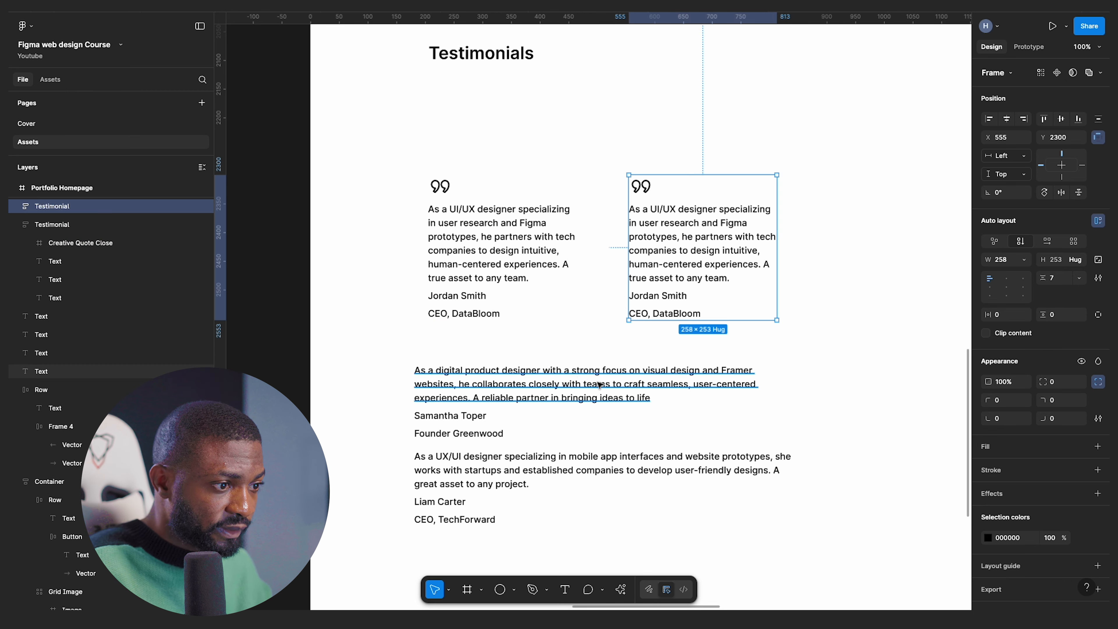
- Replace the second card's quote with the loose text starting "As a digital product designer with a strong focus on visual design"
{"action": "double_click", "coordinate": [571, 380]}
{"action": "key", "text": "ctrl+c"}
{"action": "left_click", "coordinate": [692, 257]}
{"action": "double_click", "coordinate": [691, 254]}
{"action": "key", "text": "ctrl+v"}
{"action": "key", "text": "Escape"}
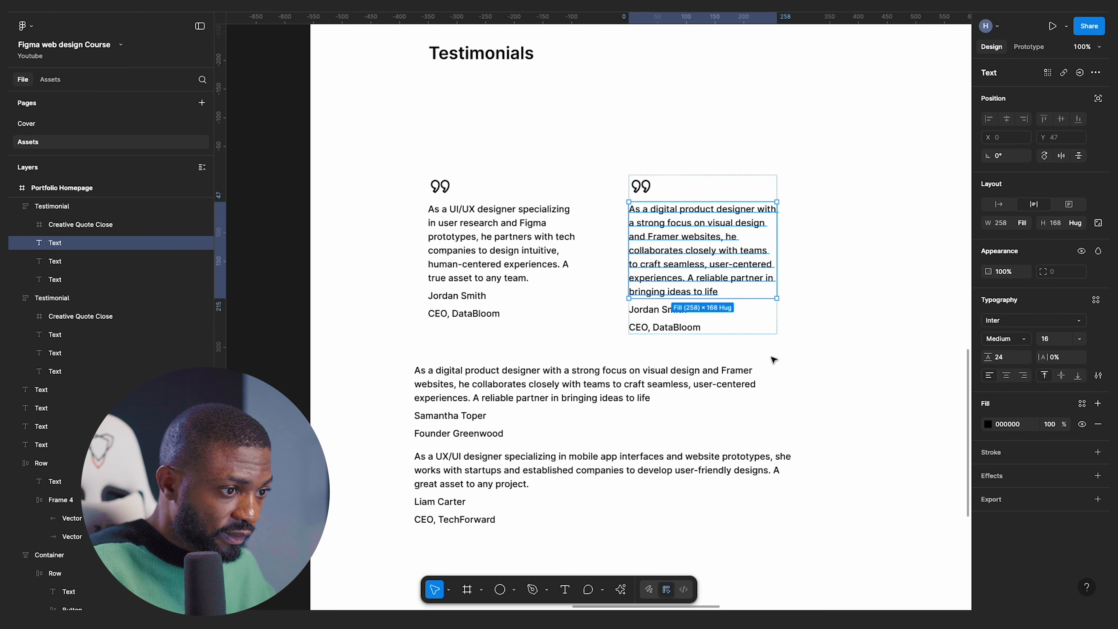
- Paste the second testimonial's name and role texts into the second card and delete the duplicated name and role
{"action": "left_click", "coordinate": [462, 415]}
{"action": "left_click", "coordinate": [480, 436], "text": "shift"}
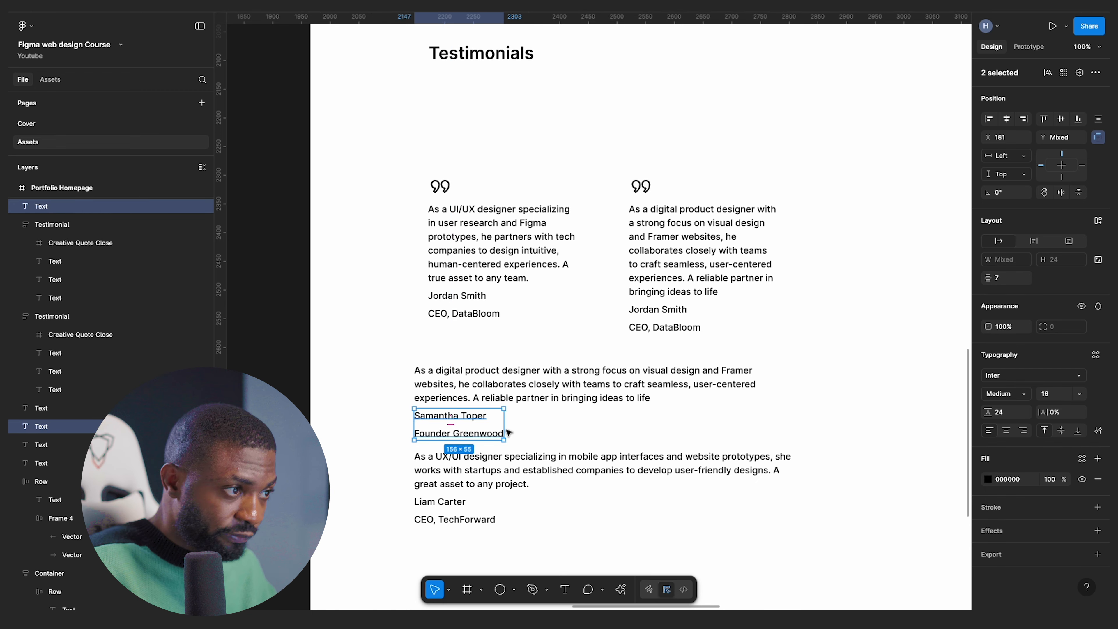
{"action": "left_click", "coordinate": [671, 190]}
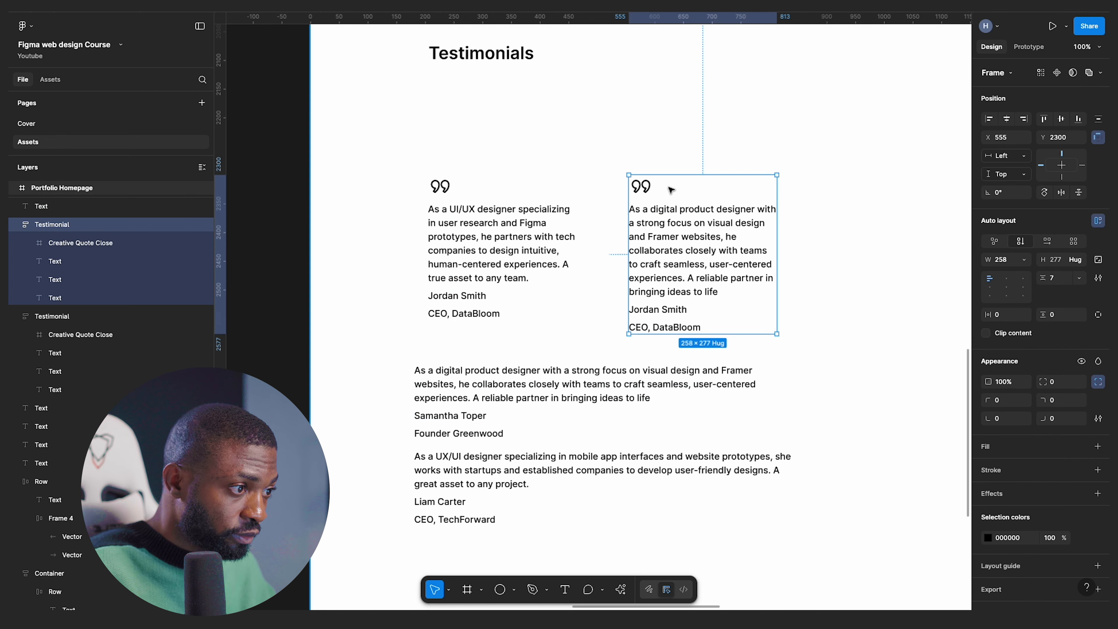
{"action": "key", "text": "super+v"}
{"action": "left_click", "coordinate": [668, 327]}
{"action": "left_click", "coordinate": [665, 309], "text": "shift"}
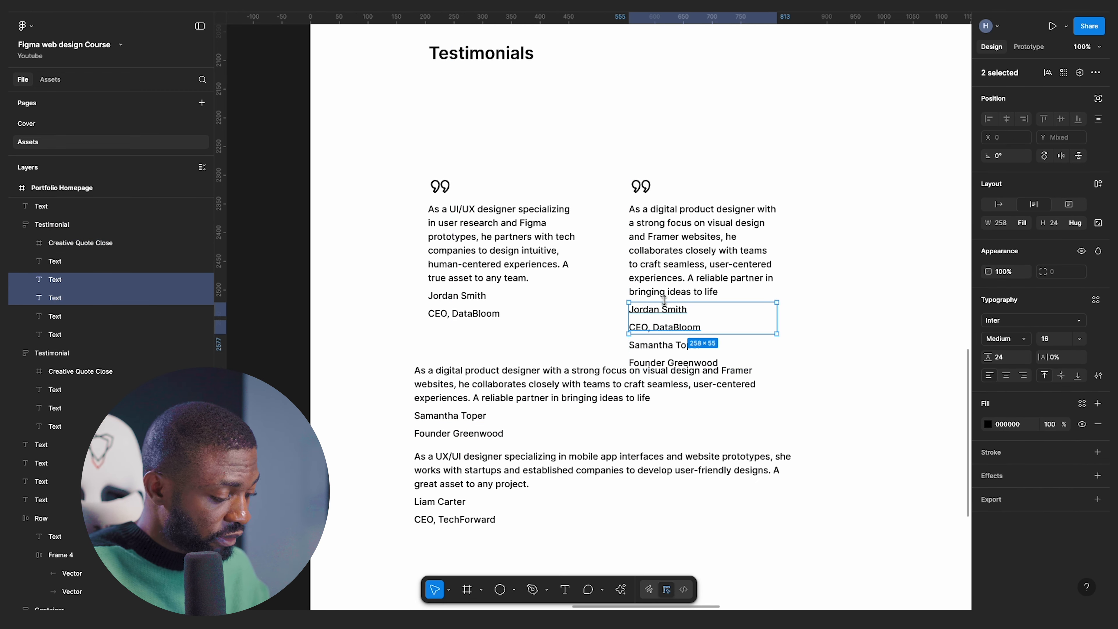
{"action": "key", "text": "Delete"}
- Delete the second testimonial's three loose texts left below the cards
{"action": "scroll", "coordinate": [667, 303], "scroll_direction": "down", "scroll_amount": 3, "text": "ctrl"}
{"action": "left_click", "coordinate": [524, 358]}
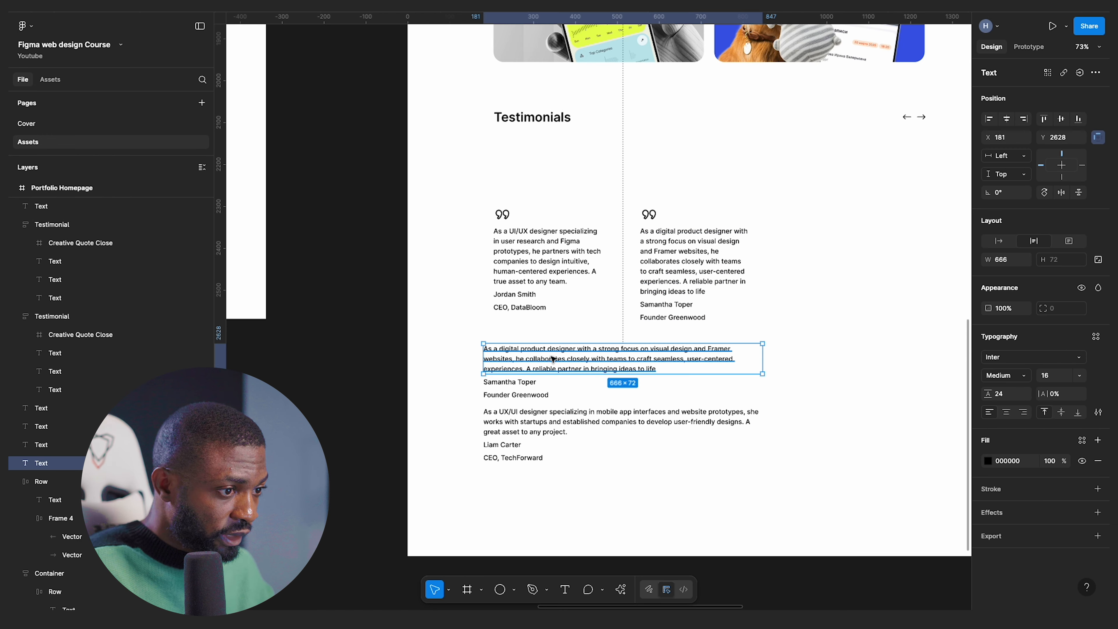
{"action": "left_click", "coordinate": [439, 358]}
{"action": "left_click_drag", "start_coordinate": [362, 319], "coordinate": [551, 400]}
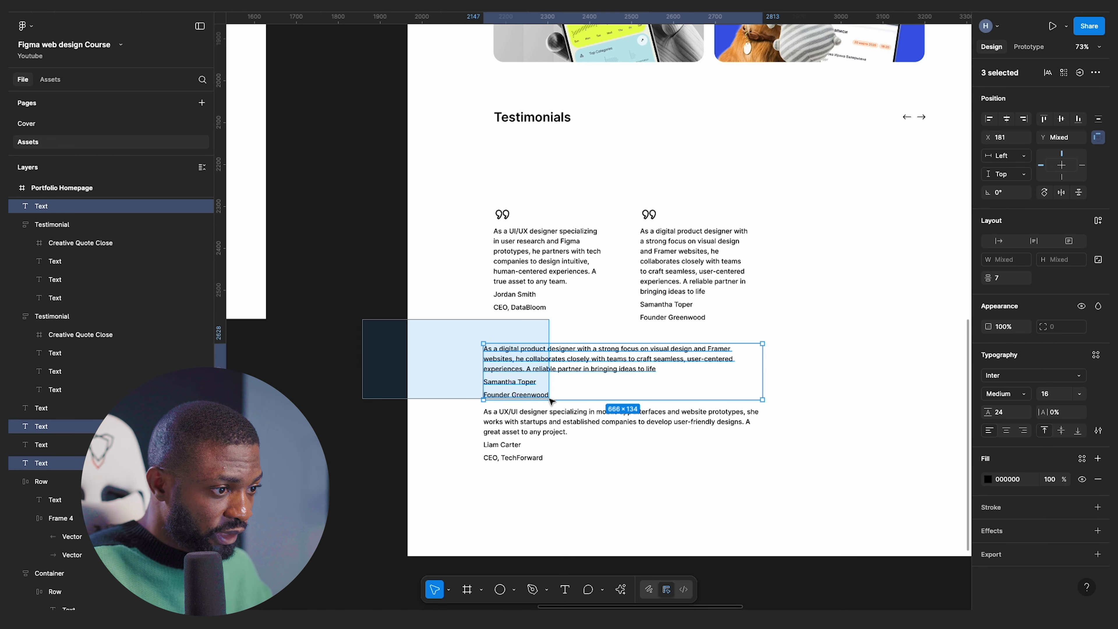
{"action": "key", "text": "Delete"}
- Duplicate the second Testimonial card and place the copy as the third card at X 919
{"action": "scroll", "coordinate": [602, 256], "scroll_direction": "right", "scroll_amount": 3}
{"action": "left_click", "coordinate": [602, 257]}
{"action": "key", "text": "super+d"}
{"action": "left_click_drag", "start_coordinate": [590, 243], "coordinate": [743, 245]}
- Paste the third testimonial's quote, name and role into the third card and delete the card's duplicated texts
{"action": "left_click", "coordinate": [433, 422]}
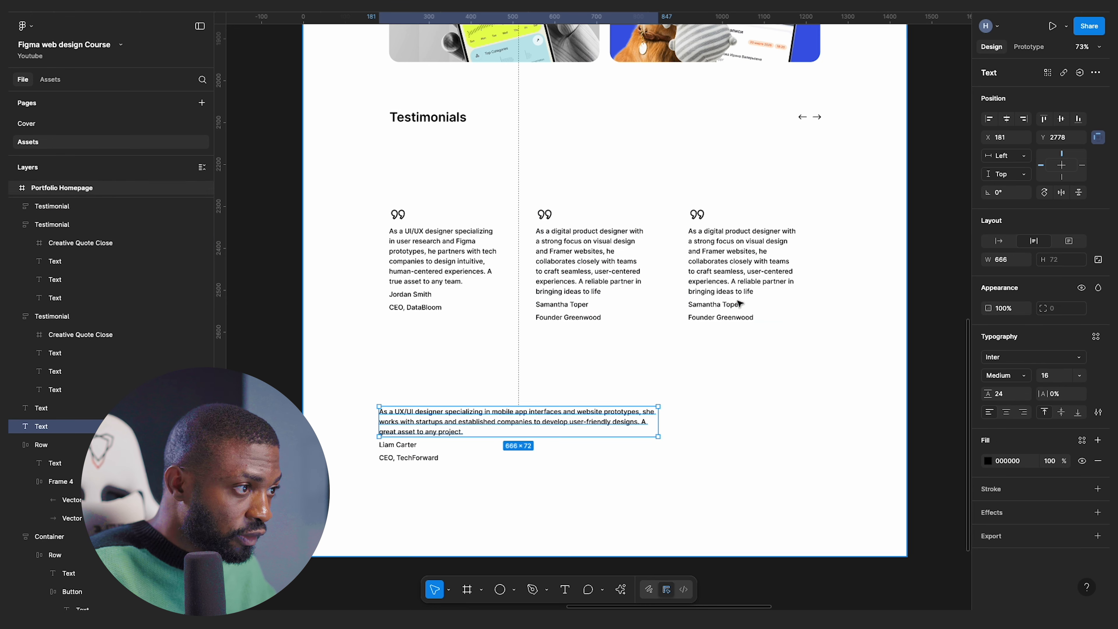
{"action": "left_click", "coordinate": [403, 445], "text": "shift"}
{"action": "left_click", "coordinate": [416, 458], "text": "shift"}
{"action": "key", "text": "ctrl+c"}
{"action": "left_click", "coordinate": [704, 238]}
{"action": "key", "text": "ctrl+v"}
{"action": "left_click", "coordinate": [720, 264]}
{"action": "left_click", "coordinate": [699, 304], "text": "shift"}
{"action": "left_click", "coordinate": [709, 317], "text": "shift"}
{"action": "key", "text": "Delete"}
- Set the third card's quote text width to Fill container and check the same sizing on the second card's quote
{"action": "left_click", "coordinate": [880, 234]}
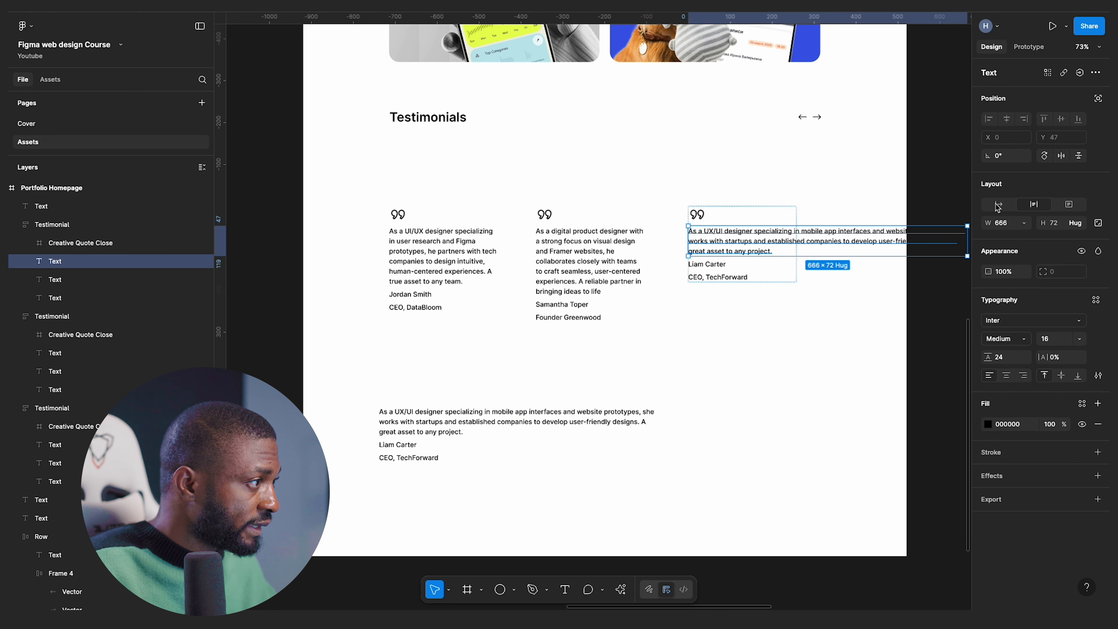
{"action": "left_click", "coordinate": [1023, 223]}
{"action": "left_click", "coordinate": [1012, 255]}
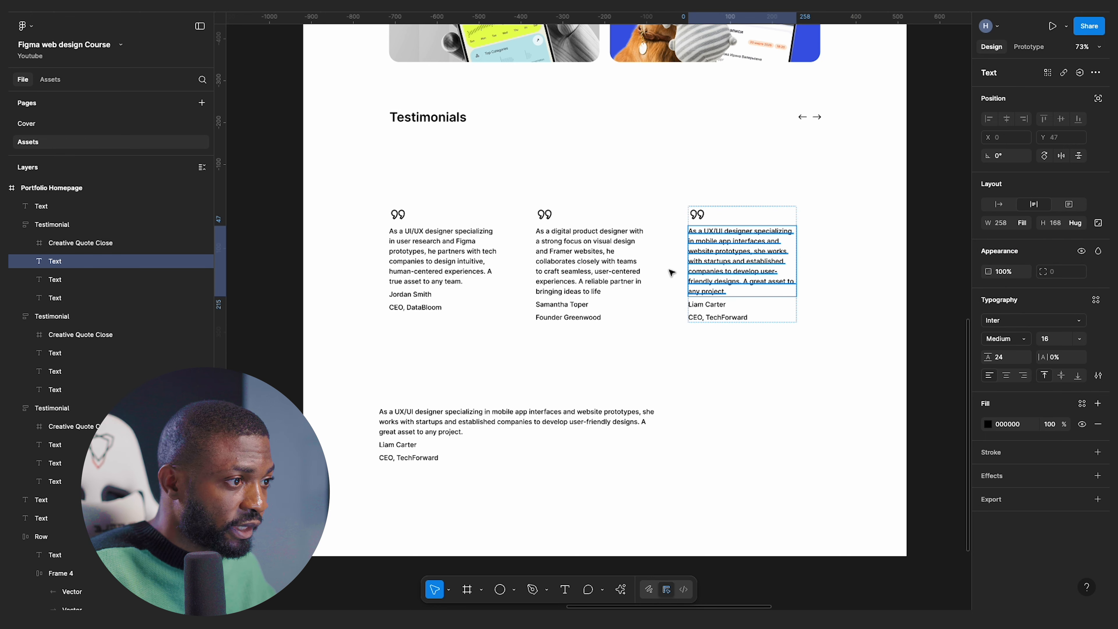
{"action": "double_click", "coordinate": [599, 269]}
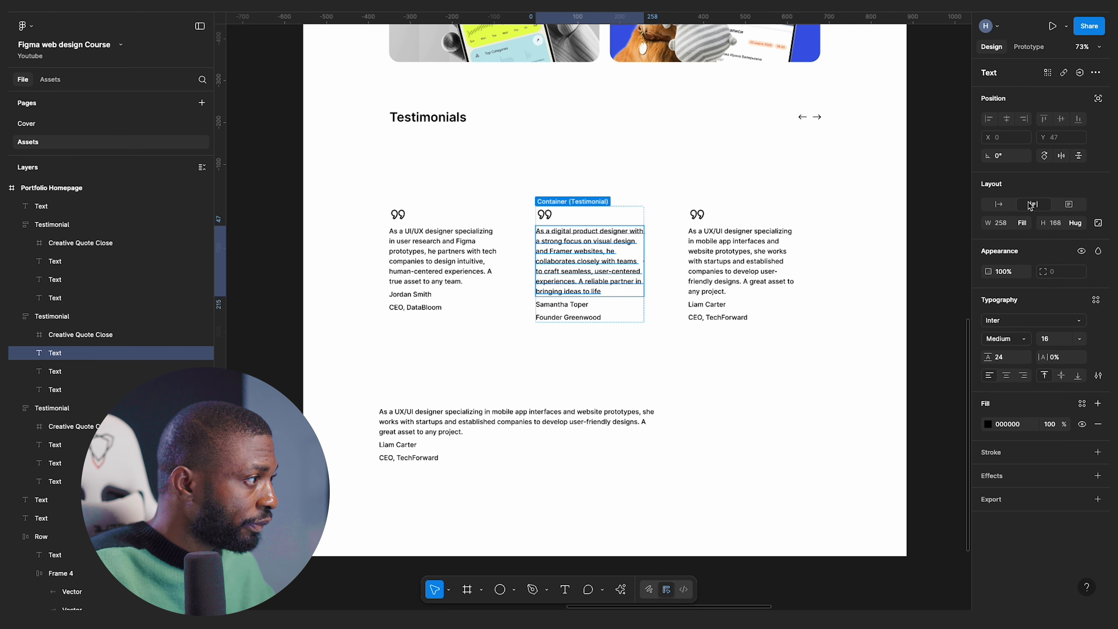
{"action": "left_click", "coordinate": [1023, 223]}
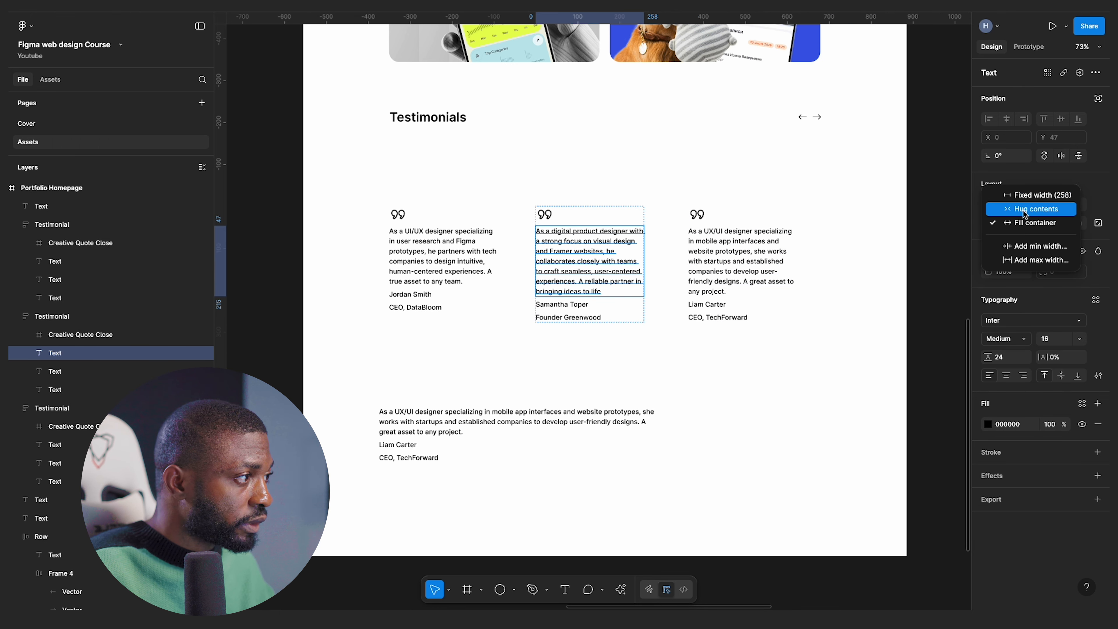
{"action": "left_click", "coordinate": [1008, 220]}
{"action": "left_click", "coordinate": [708, 352]}
- Combine the three Testimonial cards into one horizontal auto layout frame
{"action": "left_click", "coordinate": [722, 273]}
{"action": "left_click", "coordinate": [598, 266], "text": "shift"}
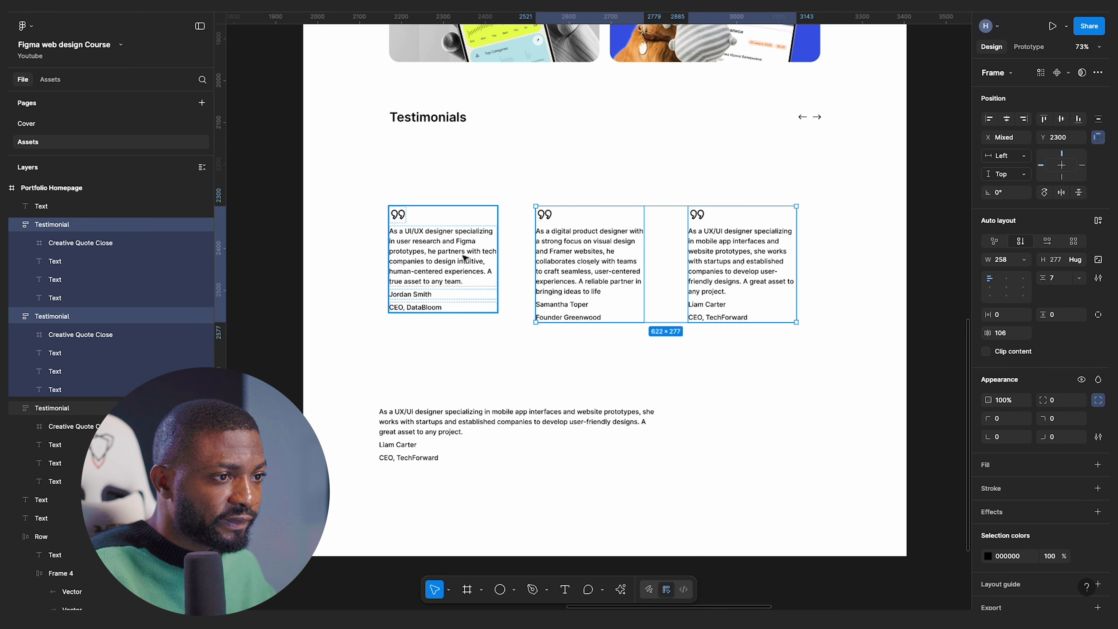
{"action": "left_click", "coordinate": [459, 257], "text": "shift"}
{"action": "left_click", "coordinate": [459, 257]}
{"action": "left_click", "coordinate": [593, 264]}
{"action": "left_click", "coordinate": [739, 253]}
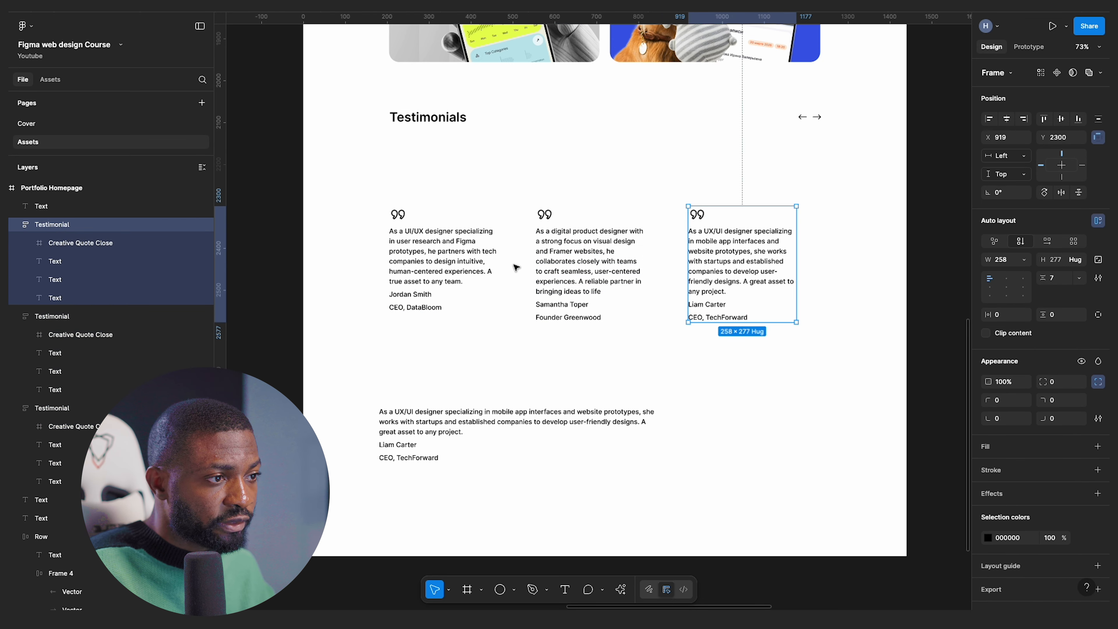
{"action": "left_click", "coordinate": [472, 261], "text": "shift"}
{"action": "left_click", "coordinate": [541, 266], "text": "shift"}
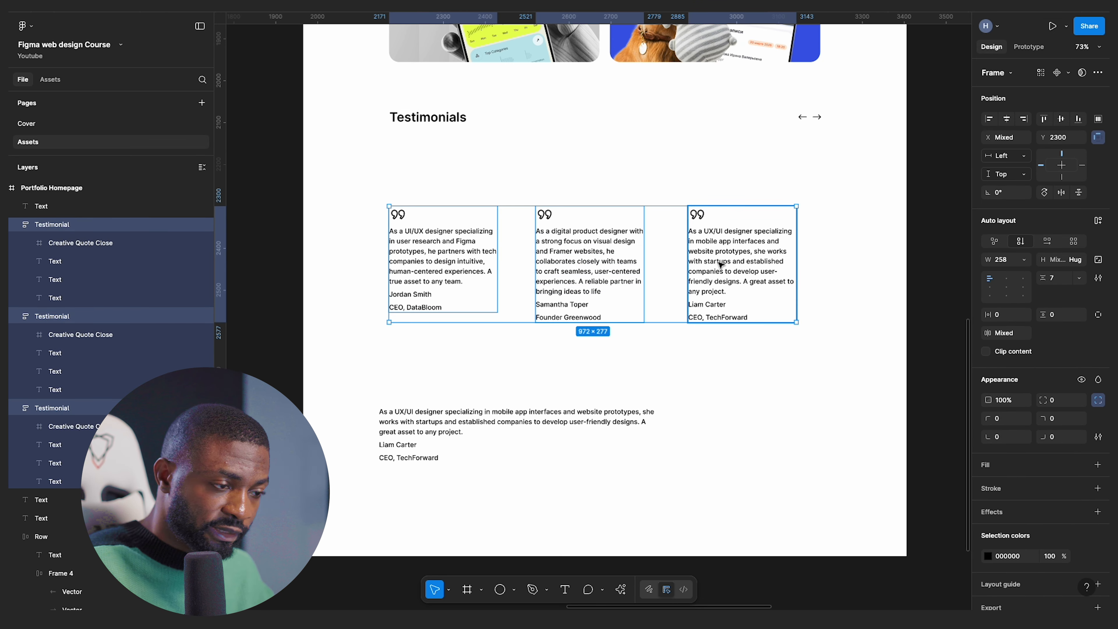
{"action": "key", "text": "shift+a"}
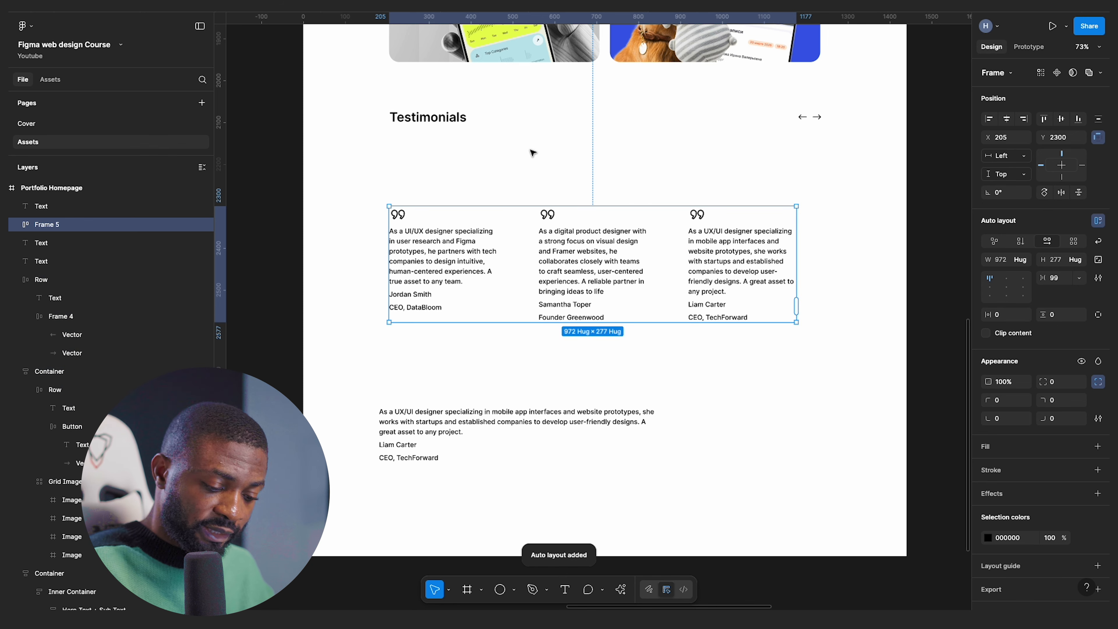
- Show the layout guides, fit the cards' frame to the columns at X 206 and width 1029, and set its gap to 24
{"action": "key", "text": "ctrl+g"}
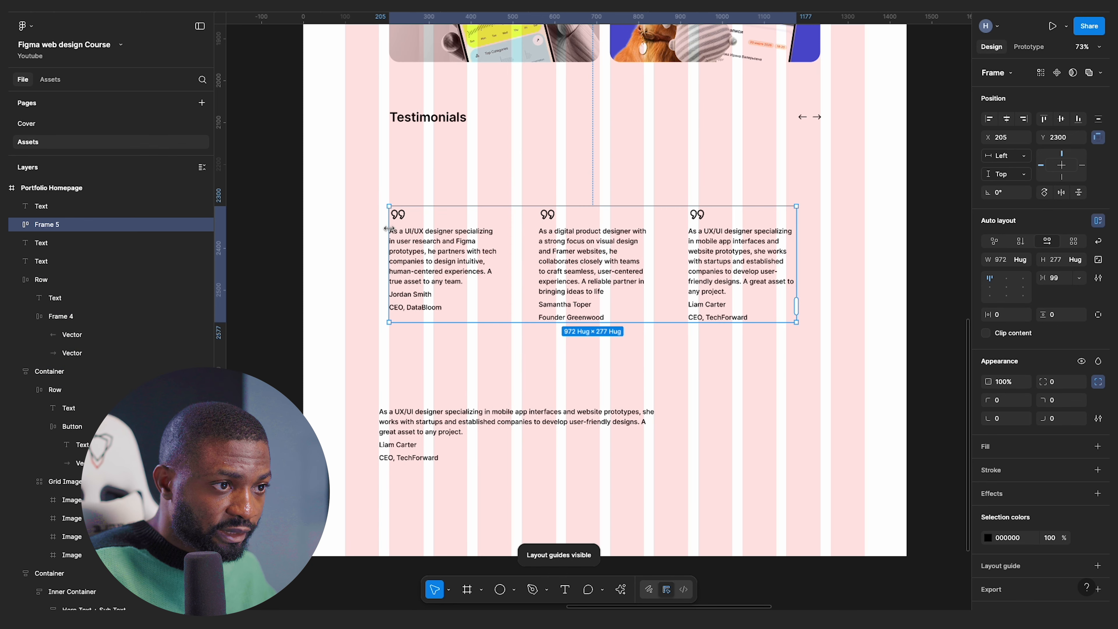
{"action": "left_click_drag", "start_coordinate": [387, 228], "coordinate": [386, 227]}
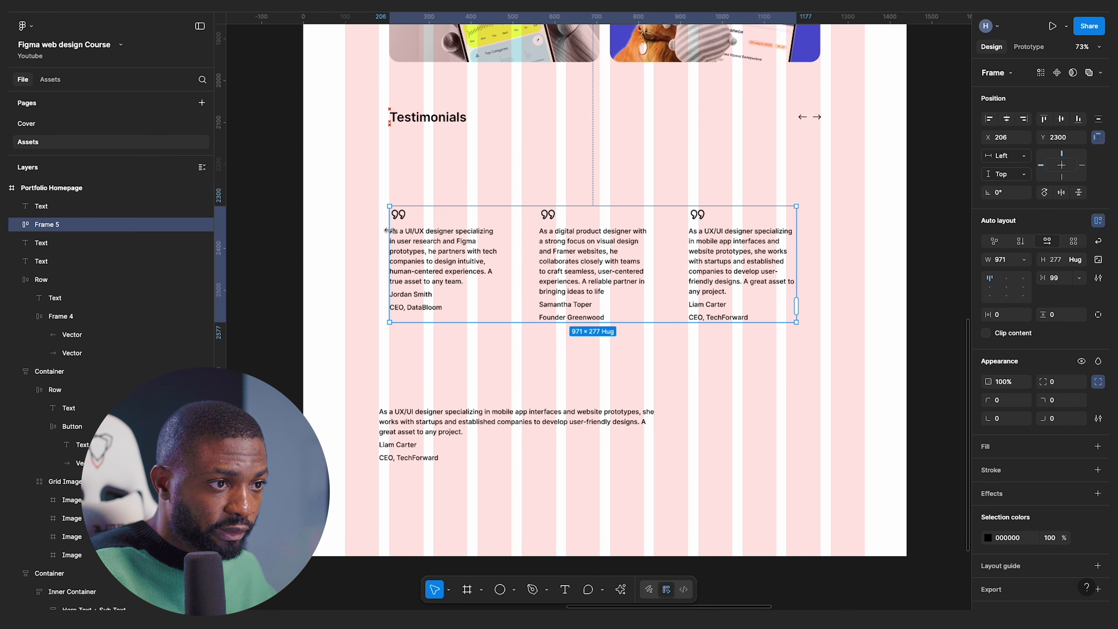
{"action": "left_click_drag", "start_coordinate": [795, 229], "coordinate": [824, 230]}
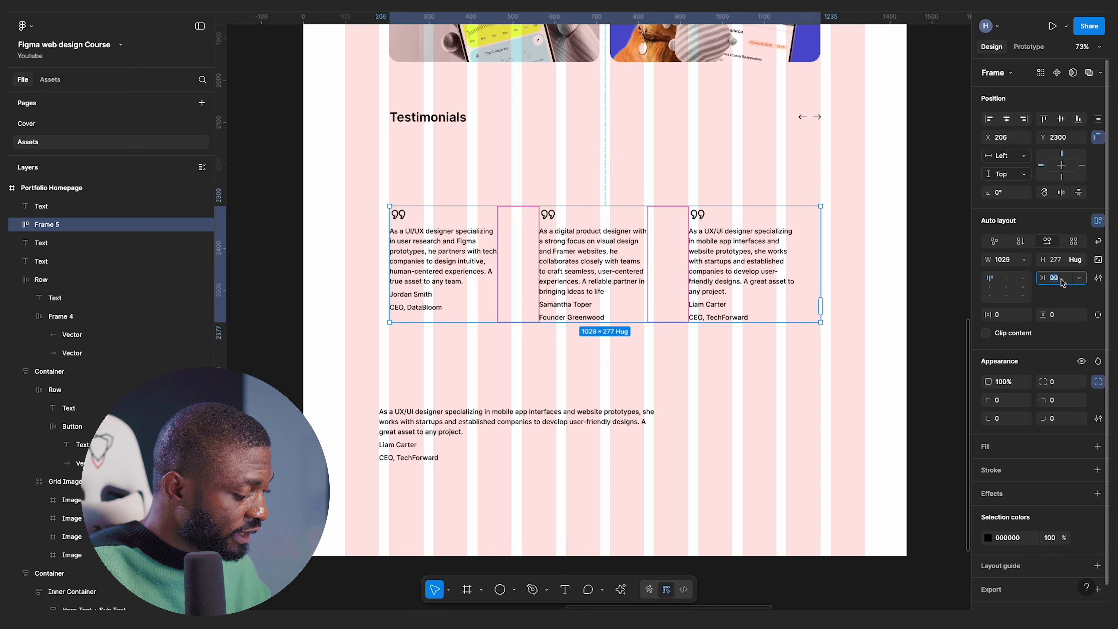
{"action": "key", "text": "Return"}
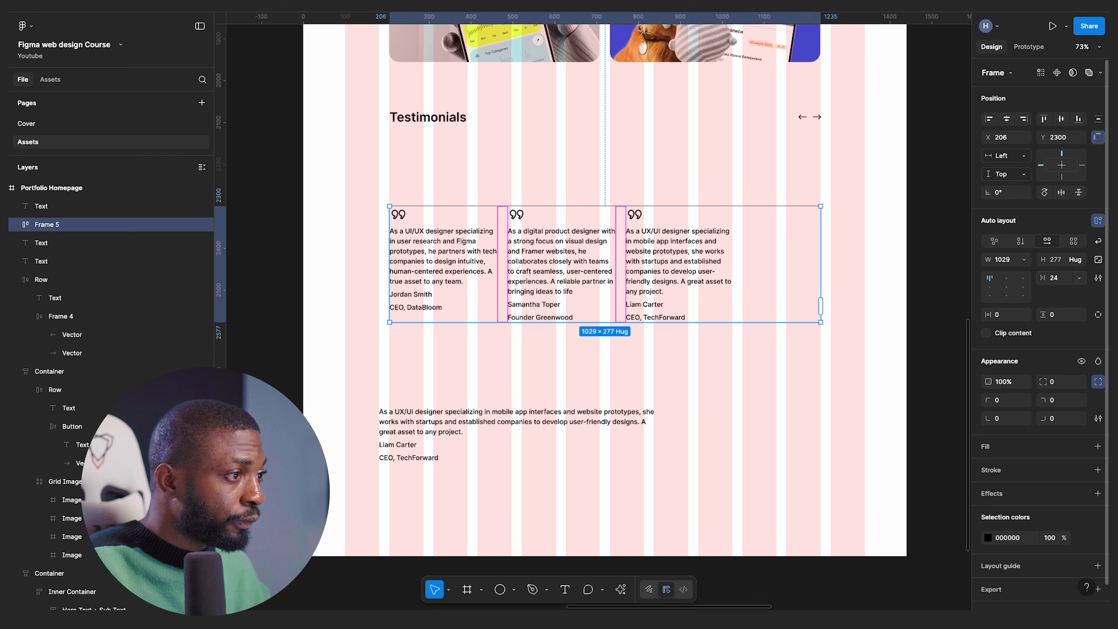
- Set the width of all three Testimonial cards to Fill container
{"action": "left_click", "coordinate": [665, 228]}
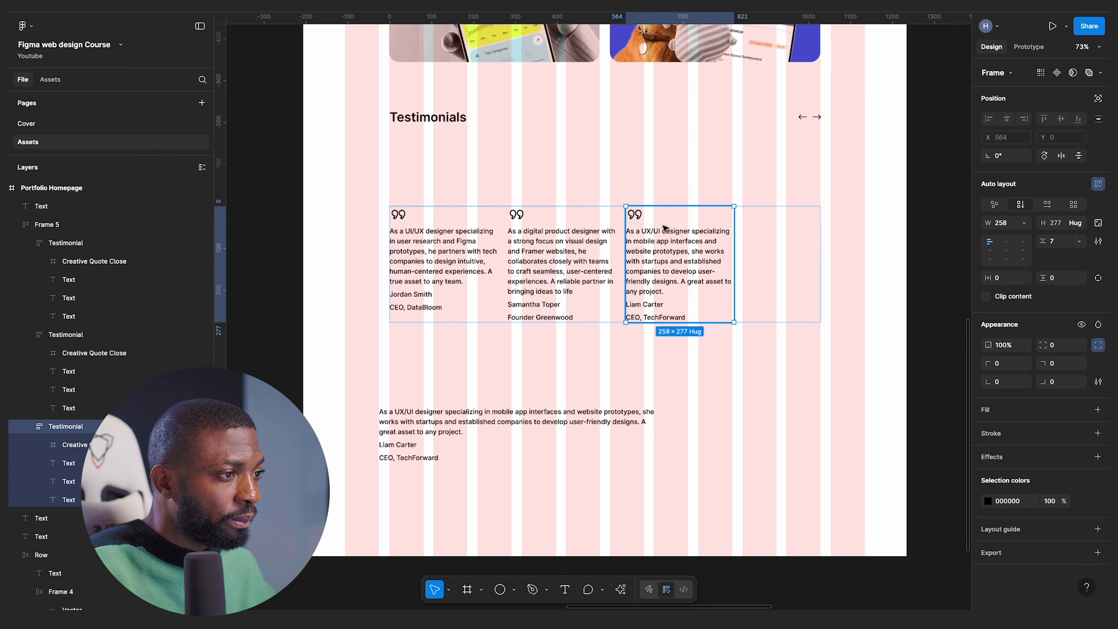
{"action": "left_click", "coordinate": [589, 241], "text": "shift"}
{"action": "left_click", "coordinate": [473, 244], "text": "shift"}
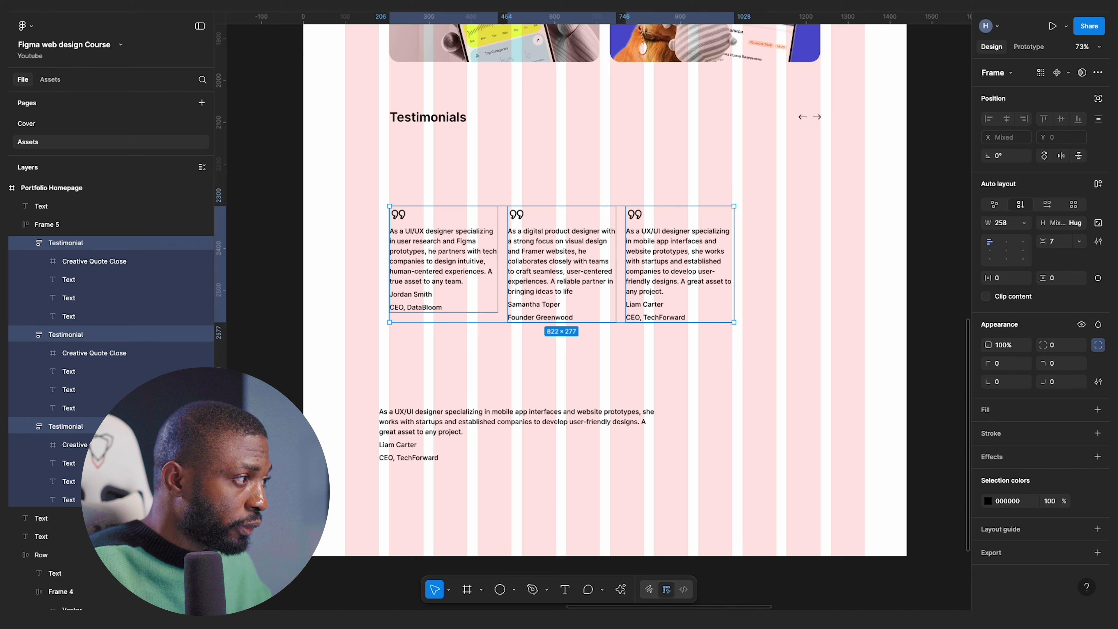
{"action": "left_click", "coordinate": [1025, 225]}
{"action": "left_click", "coordinate": [1031, 249]}
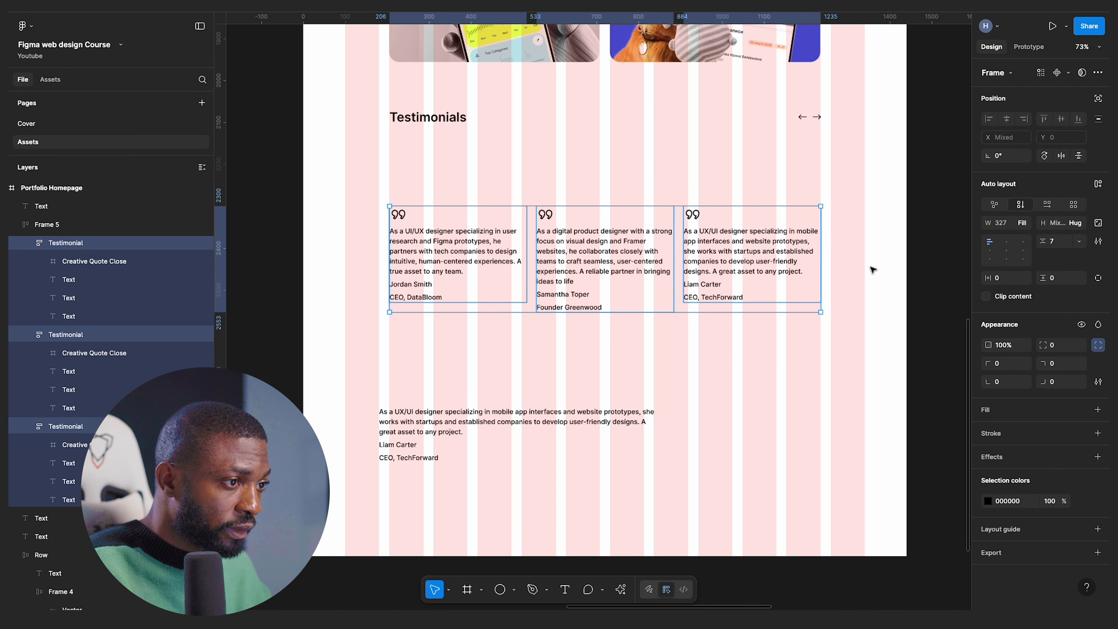
{"action": "left_click", "coordinate": [876, 272]}
- Delete the third testimonial's three loose texts below the cards and hide the layout guides
{"action": "scroll", "coordinate": [876, 271], "scroll_direction": "up", "scroll_amount": 2}
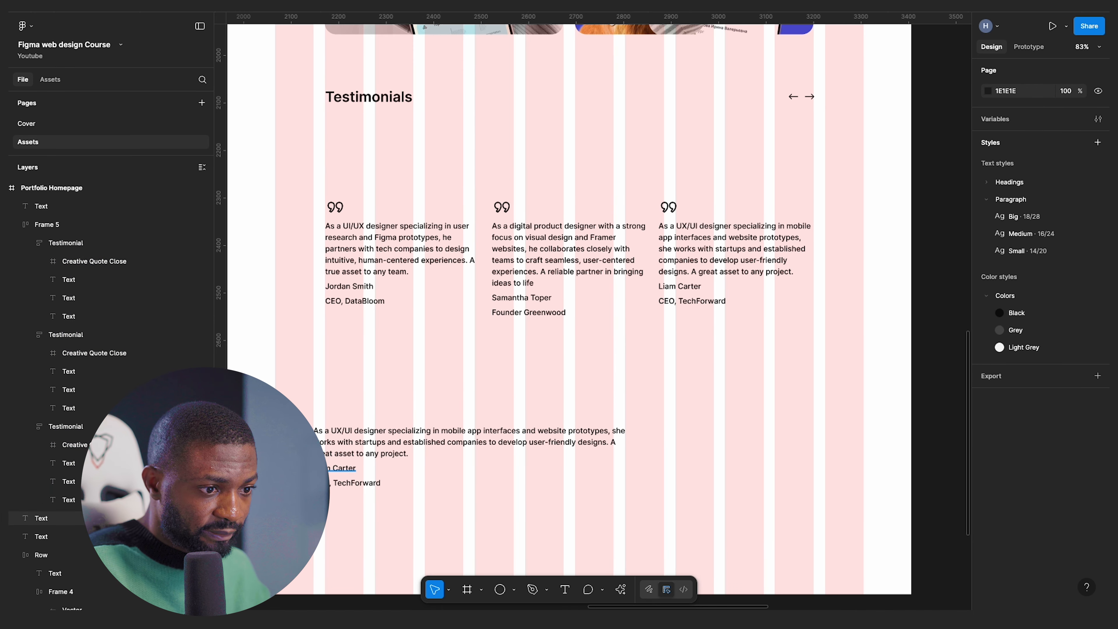
{"action": "scroll", "coordinate": [477, 417], "scroll_direction": "down", "scroll_amount": 3}
{"action": "left_click_drag", "start_coordinate": [477, 417], "coordinate": [458, 489]}
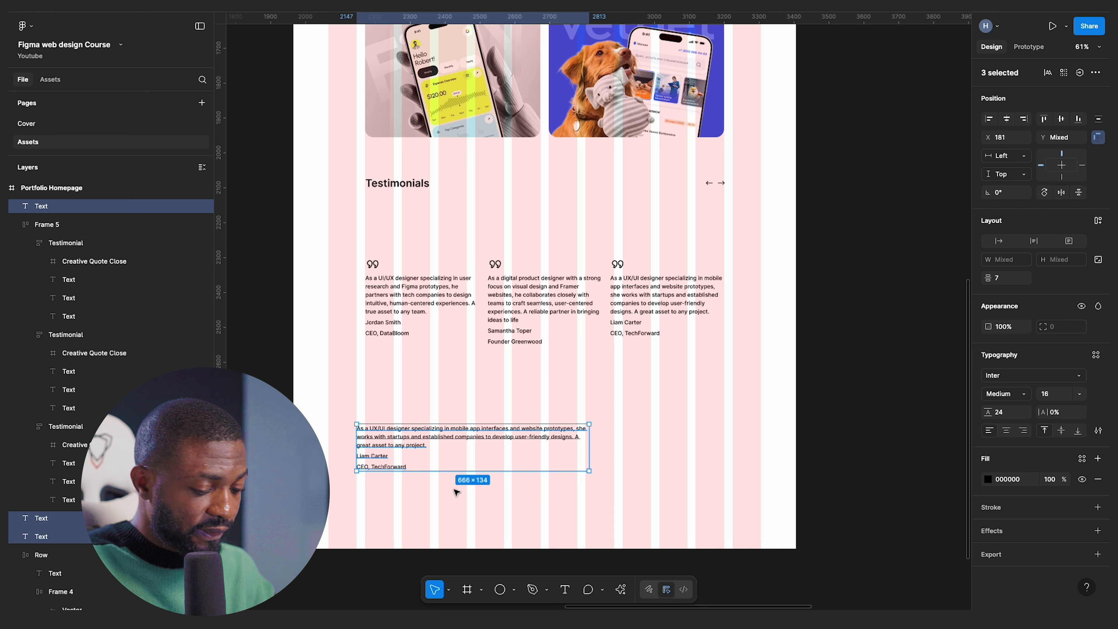
{"action": "key", "text": "Delete"}
{"action": "key", "text": "shift+g"}
{"action": "scroll", "coordinate": [485, 396], "scroll_direction": "up", "scroll_amount": 2}
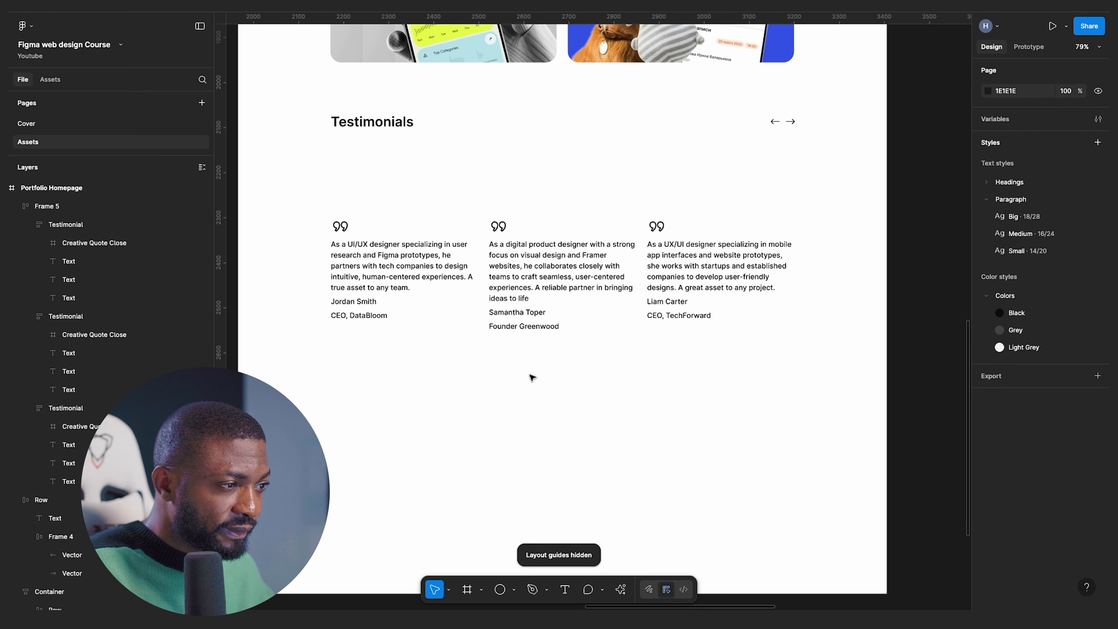
- Inspect the sizing of the Testimonial cards and of their name and role texts
{"action": "scroll", "coordinate": [532, 377], "scroll_direction": "up", "scroll_amount": 2}
{"action": "scroll", "coordinate": [532, 377], "scroll_direction": "up", "scroll_amount": 1}
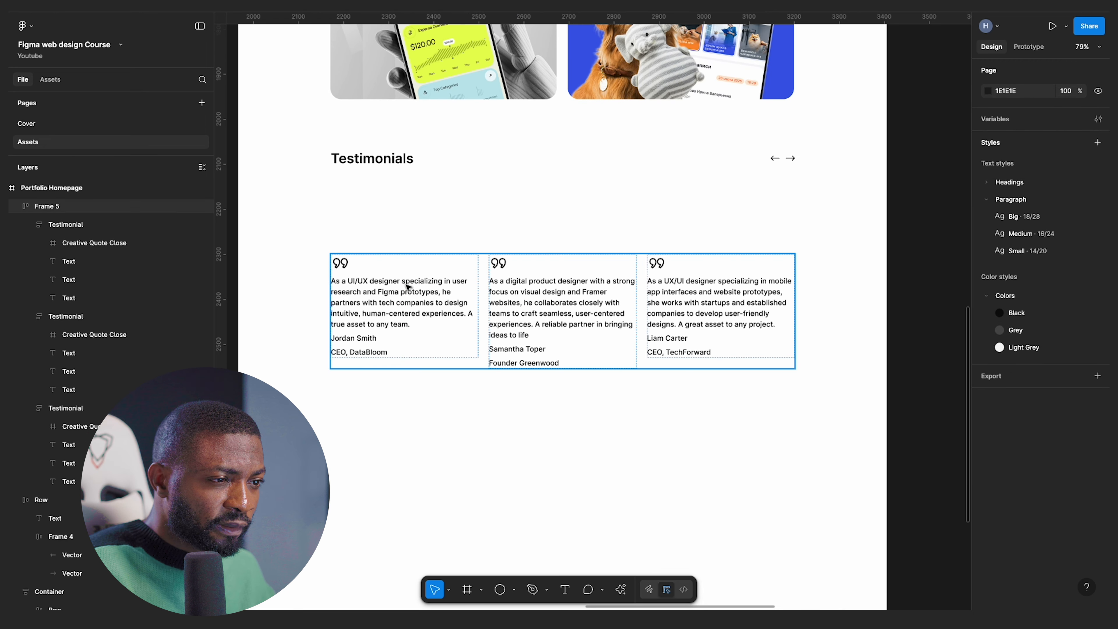
{"action": "double_click", "coordinate": [387, 289]}
{"action": "left_click", "coordinate": [559, 308]}
{"action": "left_click", "coordinate": [713, 308]}
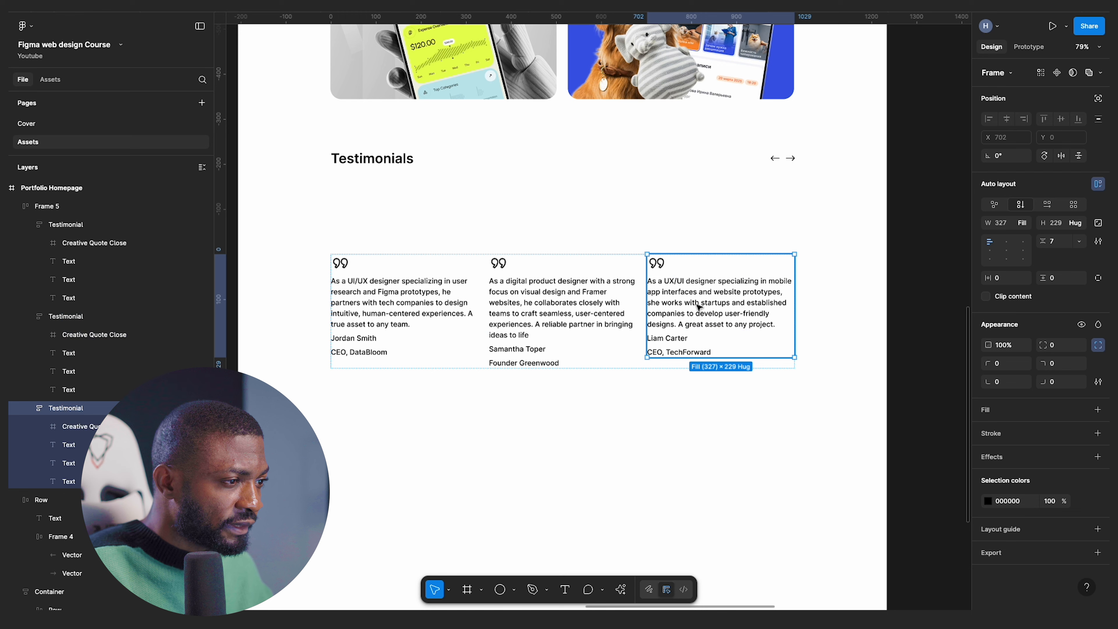
{"action": "left_click", "coordinate": [600, 296]}
{"action": "scroll", "coordinate": [448, 321], "scroll_direction": "left", "scroll_amount": 2}
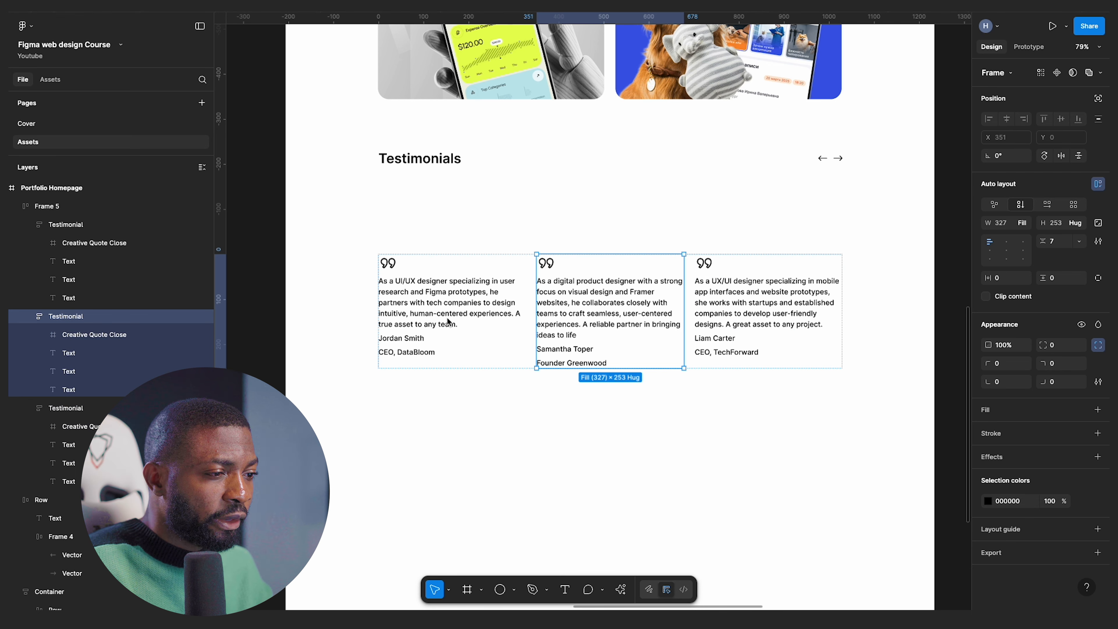
{"action": "double_click", "coordinate": [567, 356]}
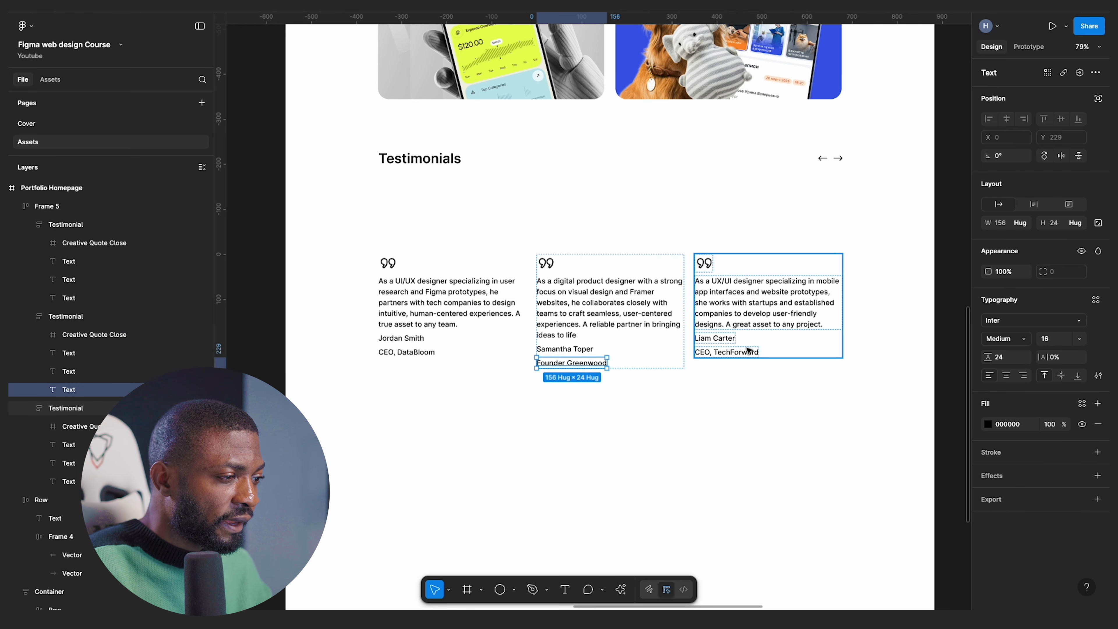
{"action": "left_click", "coordinate": [719, 344]}
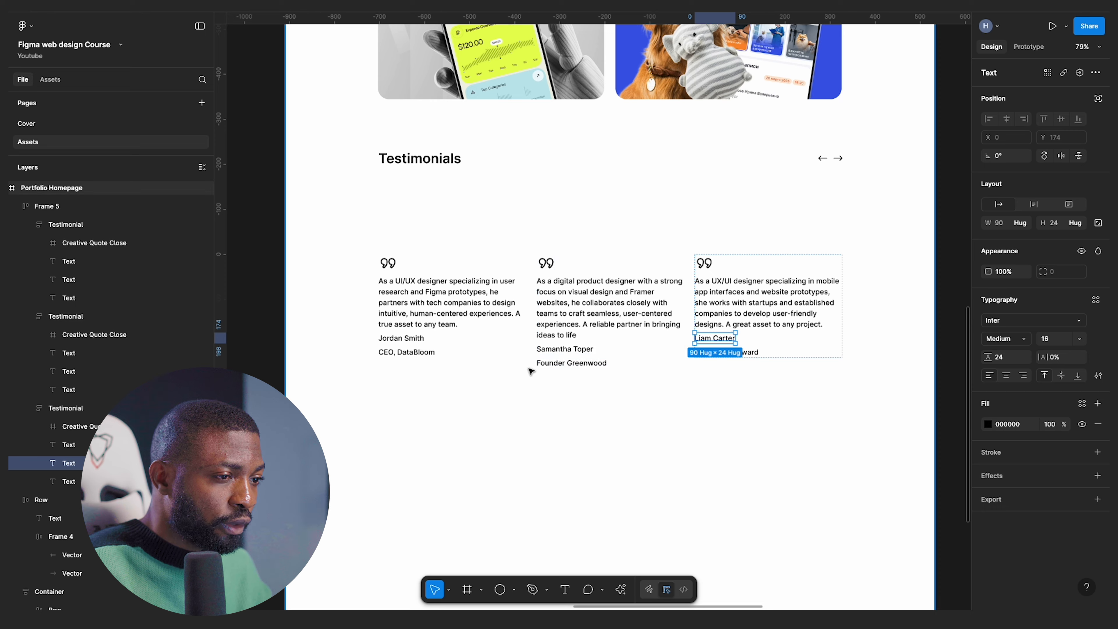
{"action": "scroll", "coordinate": [531, 366], "scroll_direction": "up", "scroll_amount": 1, "text": "ctrl"}
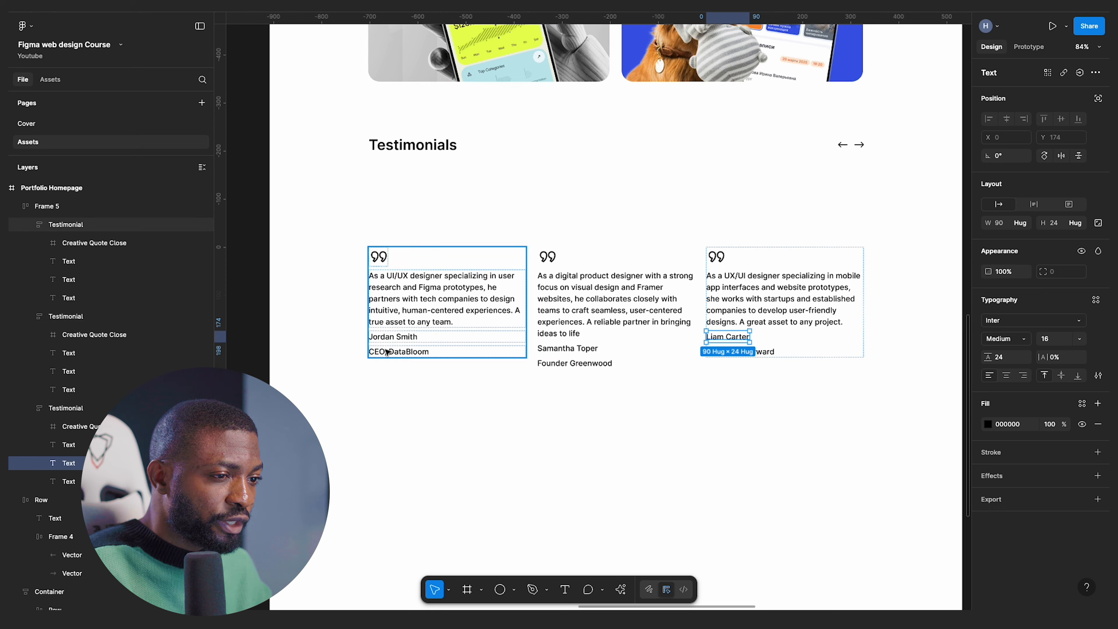
{"action": "left_click", "coordinate": [408, 356]}
- Review the wireframe's testimonial cards and the first portrait image in the Website Resources frame
{"action": "scroll", "coordinate": [639, 374], "scroll_direction": "down", "scroll_amount": 10}
{"action": "scroll", "coordinate": [861, 279], "scroll_direction": "left", "scroll_amount": 5}
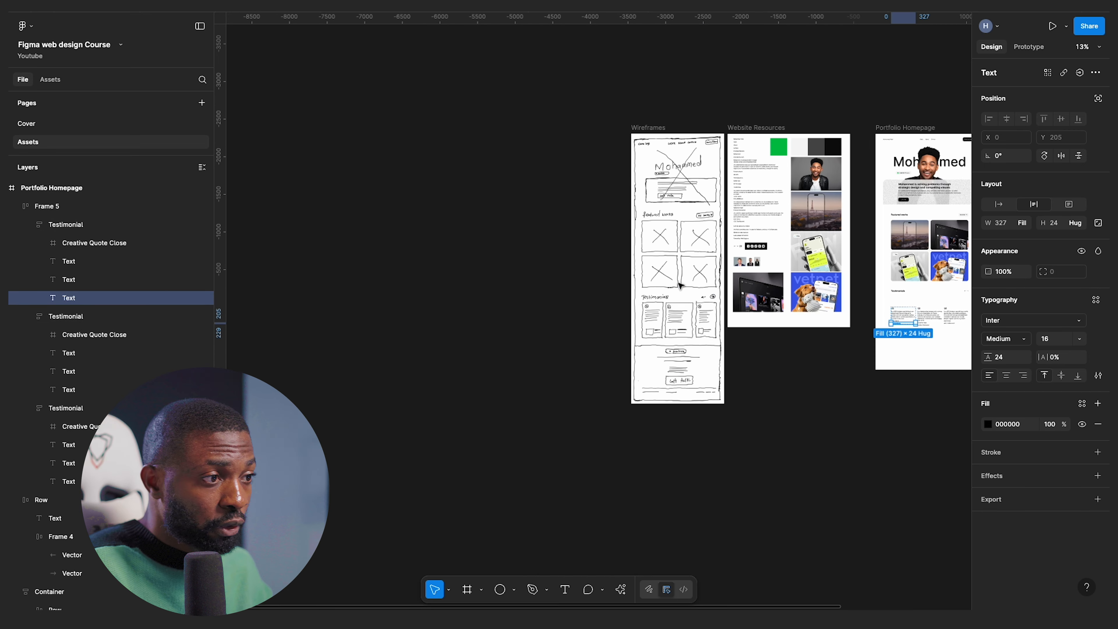
{"action": "scroll", "coordinate": [680, 286], "scroll_direction": "up", "scroll_amount": 10}
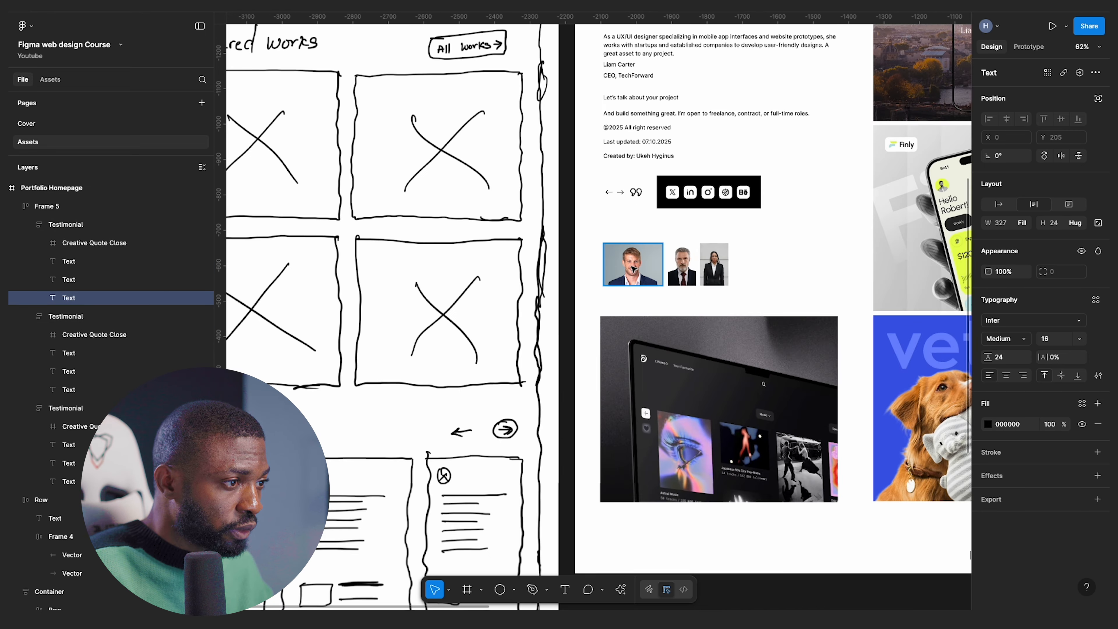
{"action": "left_click", "coordinate": [634, 269]}
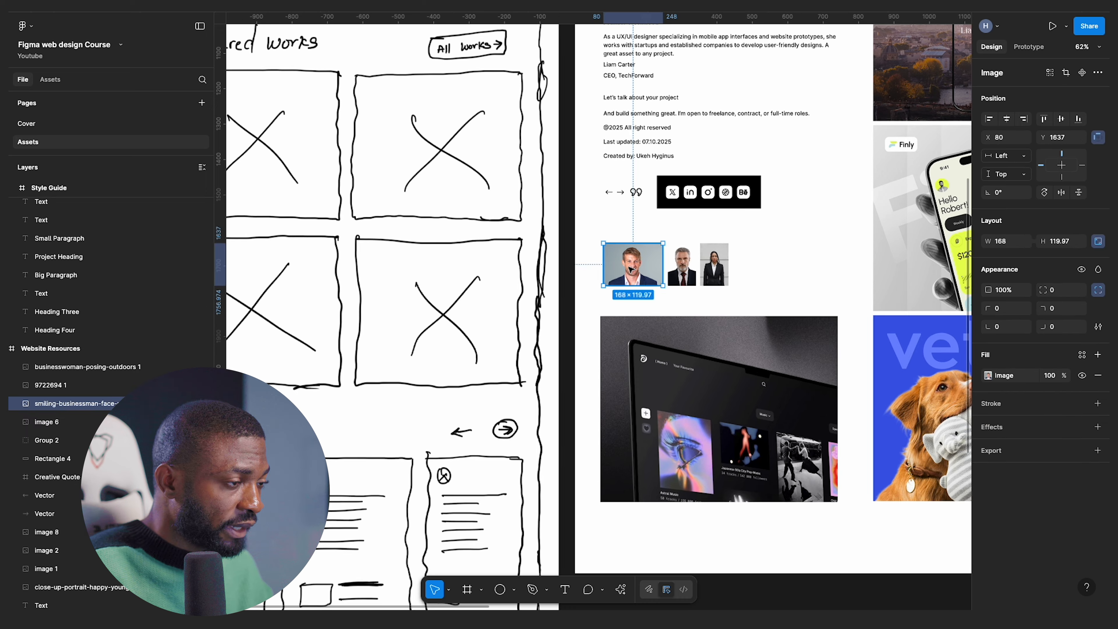
{"action": "scroll", "coordinate": [634, 268], "scroll_direction": "down", "scroll_amount": 5}
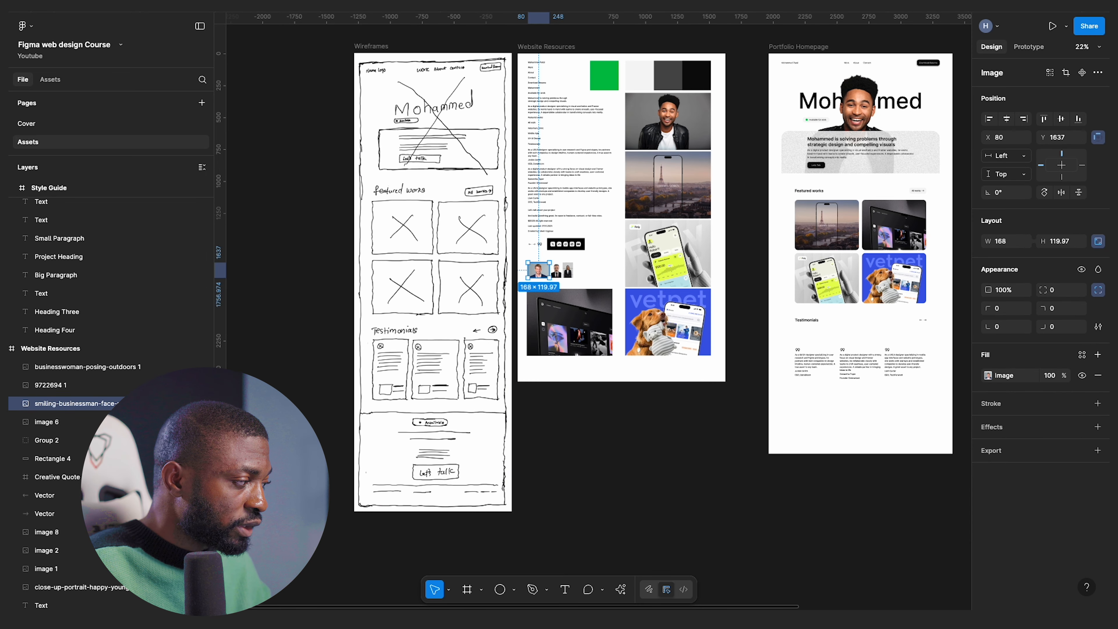
{"action": "scroll", "coordinate": [585, 182], "scroll_direction": "right", "scroll_amount": 5}
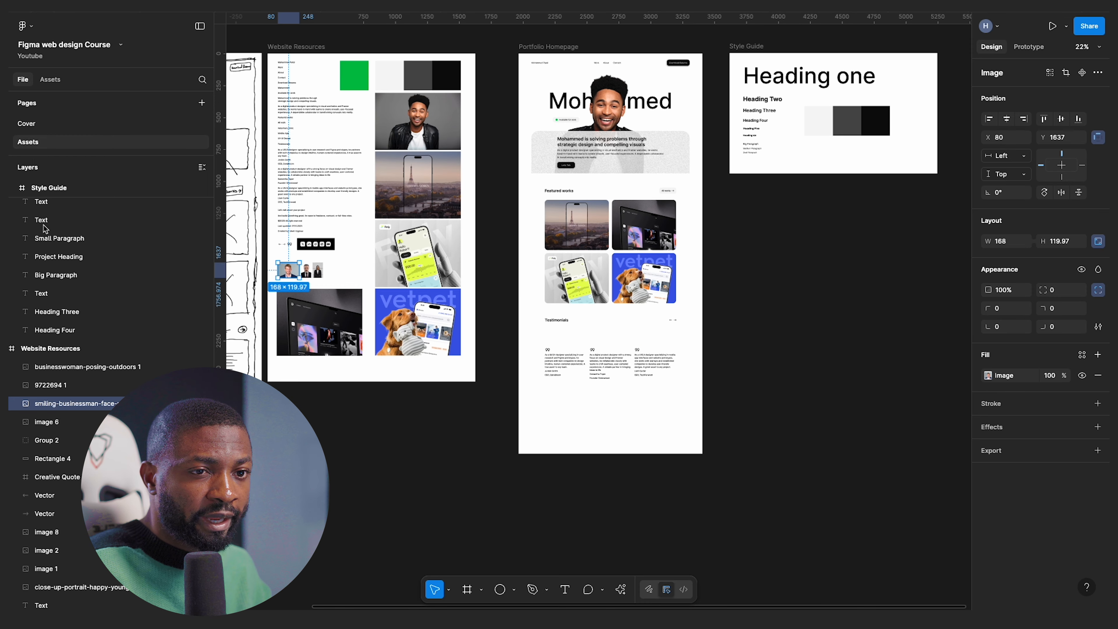
- Add a frame below the Testimonial cards on the homepage and size it 40 × 40
{"action": "left_click", "coordinate": [468, 589]}
{"action": "scroll", "coordinate": [627, 349], "scroll_direction": "up", "scroll_amount": 5}
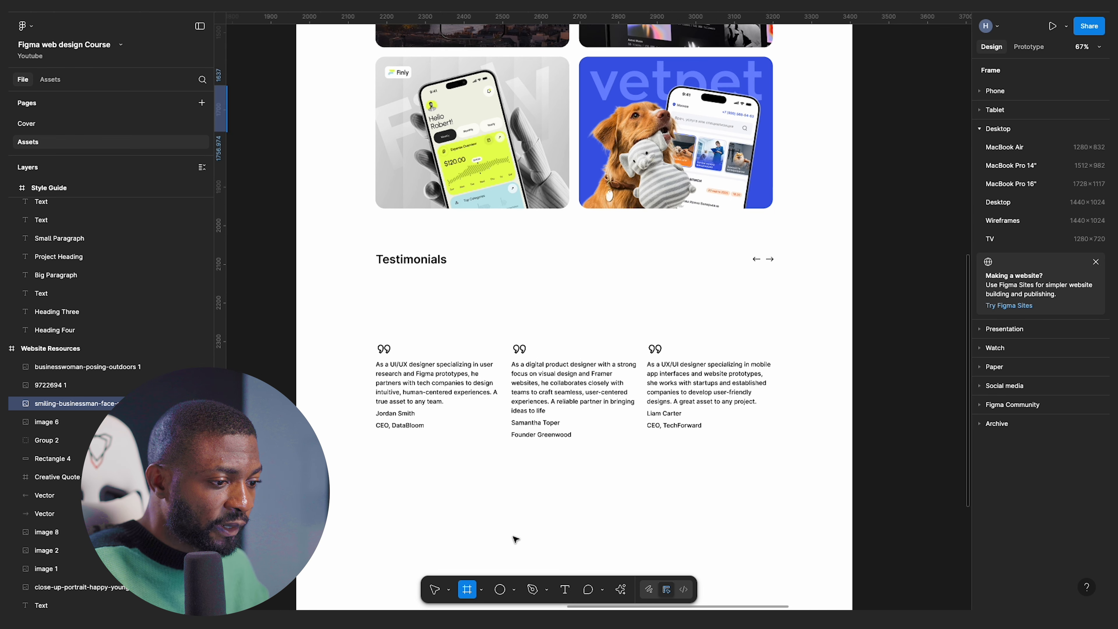
{"action": "left_click", "coordinate": [496, 543]}
{"action": "scroll", "coordinate": [549, 486], "scroll_direction": "down", "scroll_amount": 1}
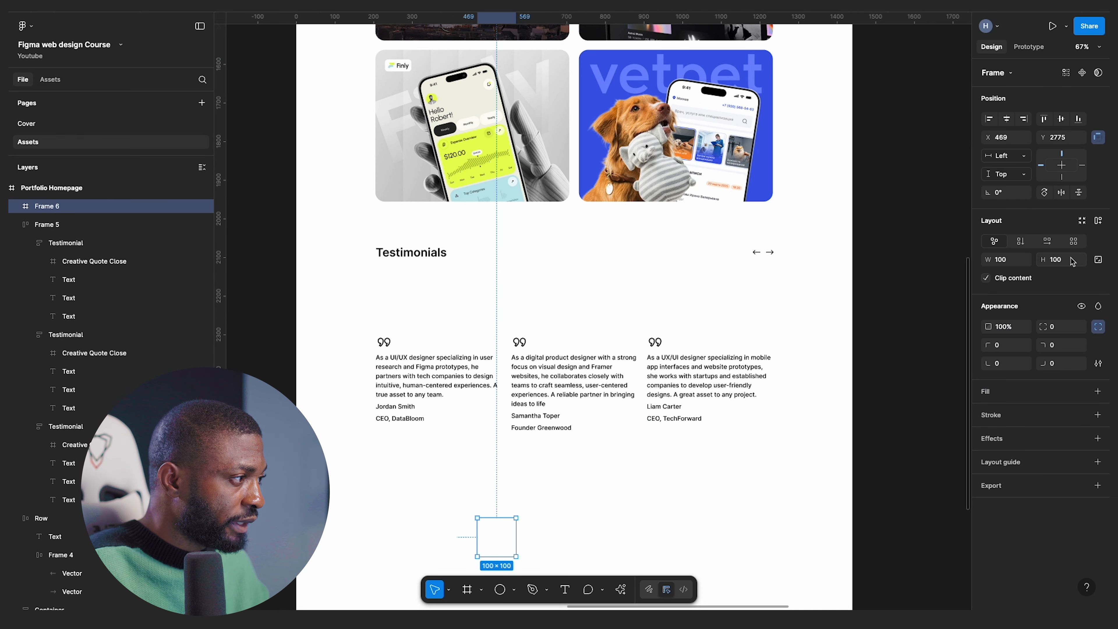
{"action": "type", "text": "40"}
{"action": "key", "text": "Return"}
- Copy the image fill of the first portrait in the Website Resources frame
{"action": "scroll", "coordinate": [701, 249], "scroll_direction": "down", "scroll_amount": 5}
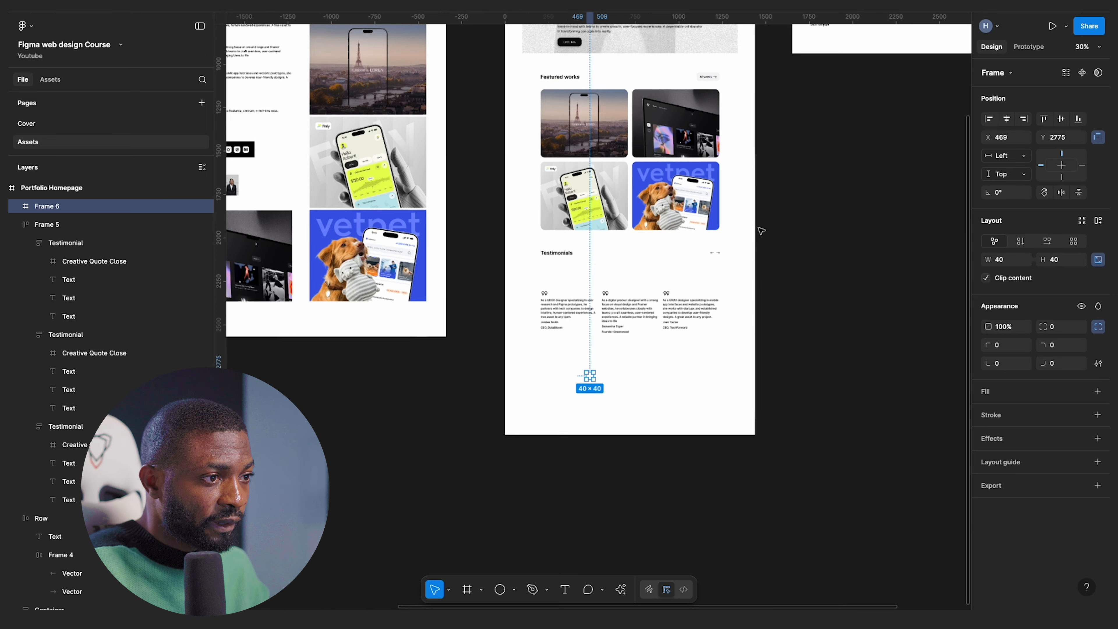
{"action": "scroll", "coordinate": [747, 232], "scroll_direction": "left", "scroll_amount": 5}
{"action": "left_click", "coordinate": [505, 185]}
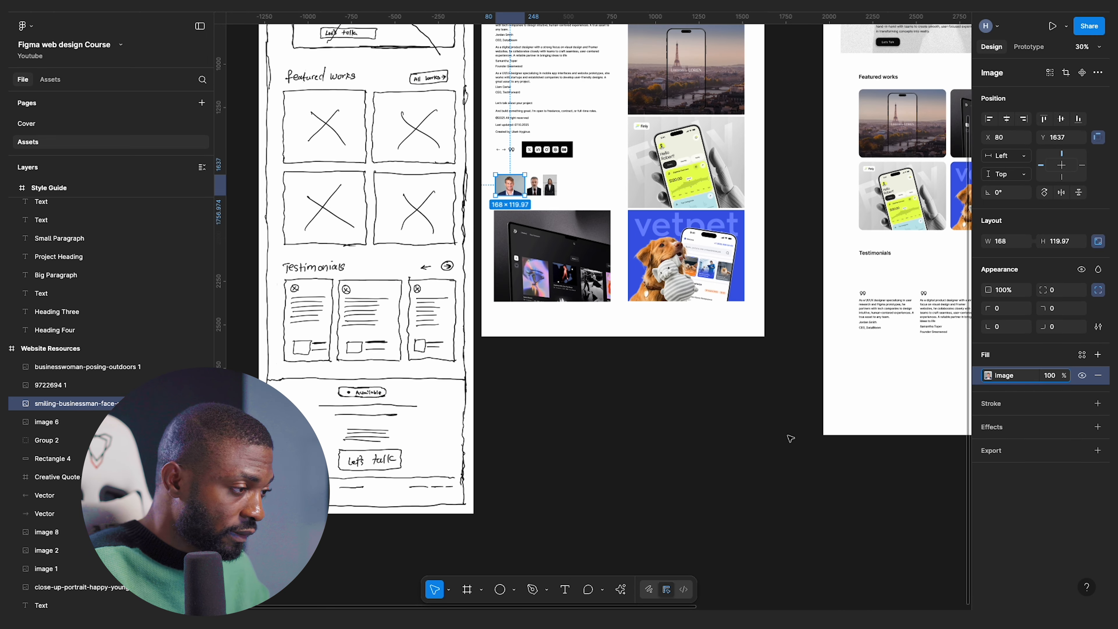
{"action": "scroll", "coordinate": [790, 439], "scroll_direction": "right", "scroll_amount": 5}
- Rename the 40 × 40 frame as Testimonial Image and paste the copied portrait fill into it
{"action": "left_click", "coordinate": [730, 379]}
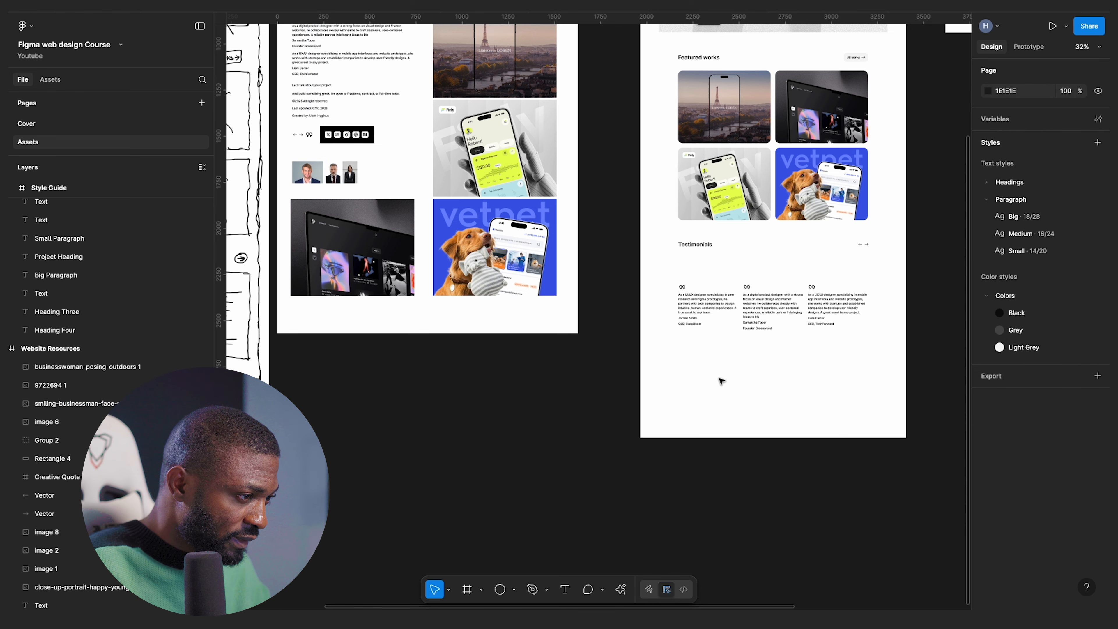
{"action": "scroll", "coordinate": [730, 378], "scroll_direction": "up", "scroll_amount": 10}
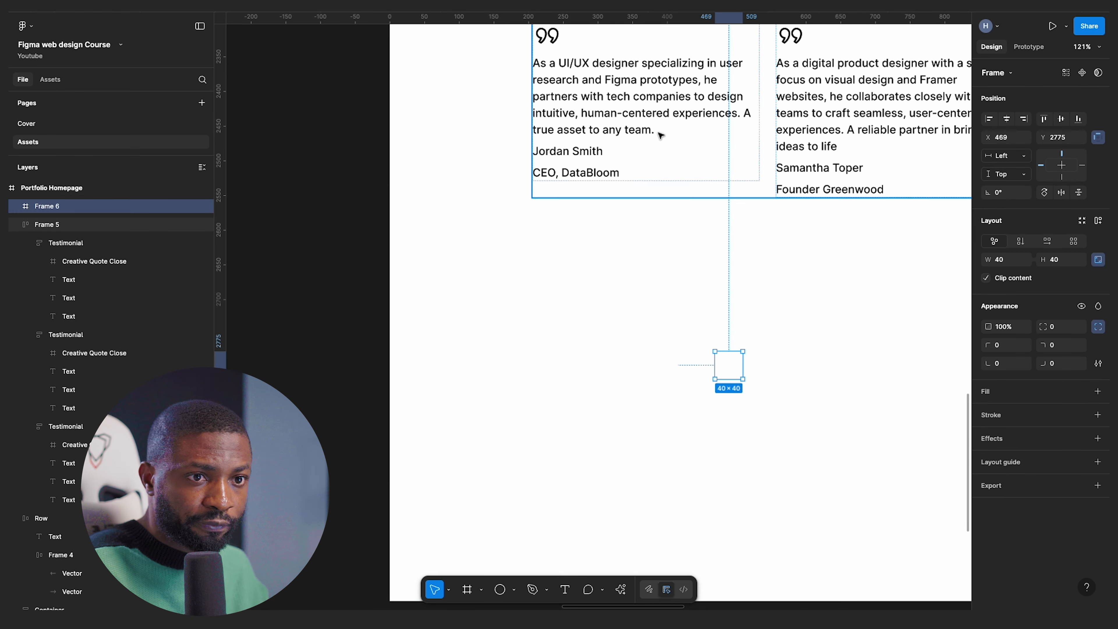
{"action": "double_click", "coordinate": [64, 210]}
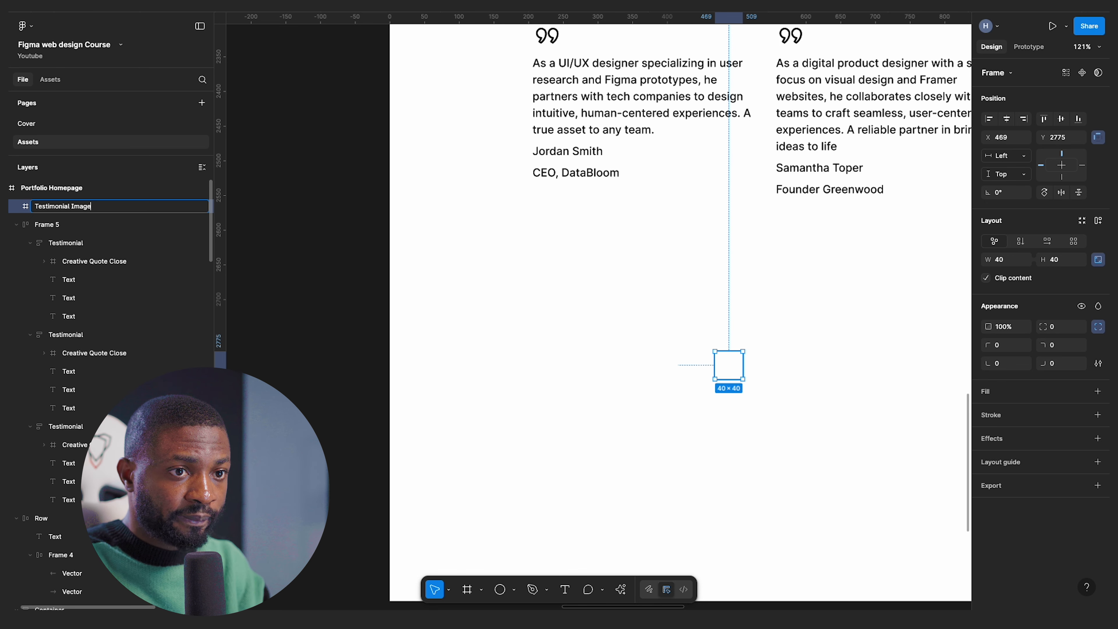
{"action": "key", "text": "Return"}
{"action": "key", "text": "super+v"}
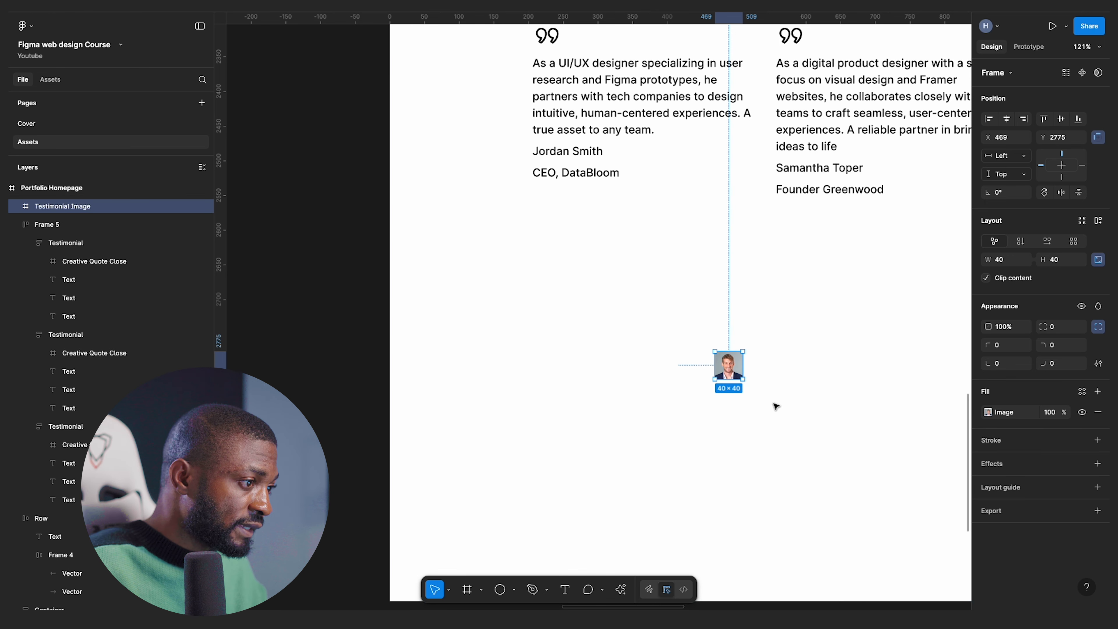
- Round all four corners of the Testimonial Image frame with a uniform radius of 8
{"action": "scroll", "coordinate": [741, 367], "scroll_direction": "up", "scroll_amount": 5}
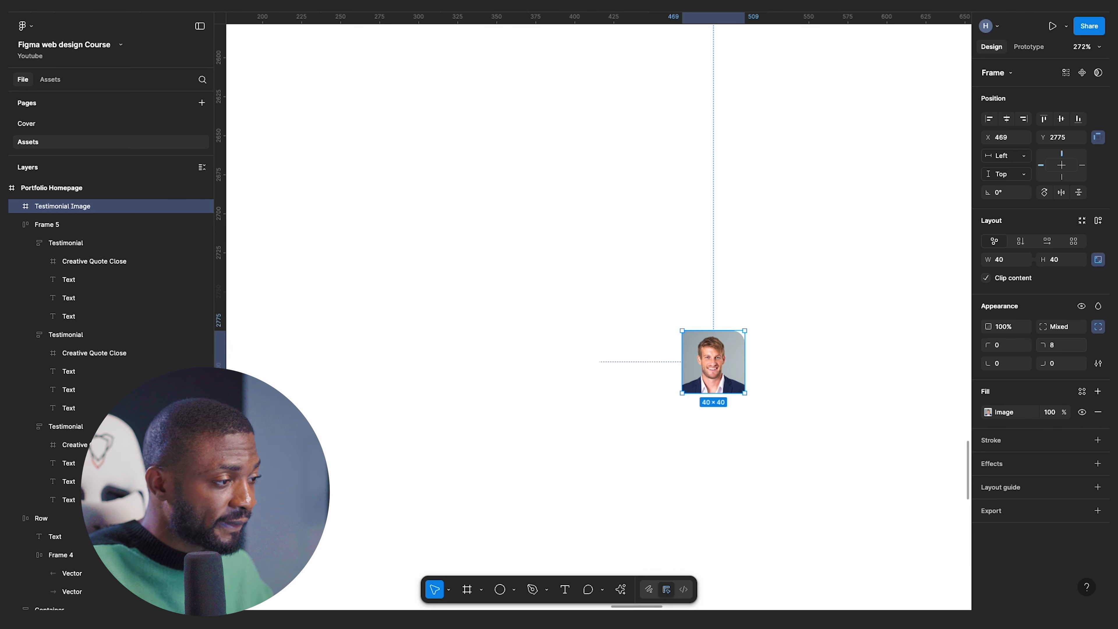
{"action": "scroll", "coordinate": [656, 411], "scroll_direction": "down", "scroll_amount": 2}
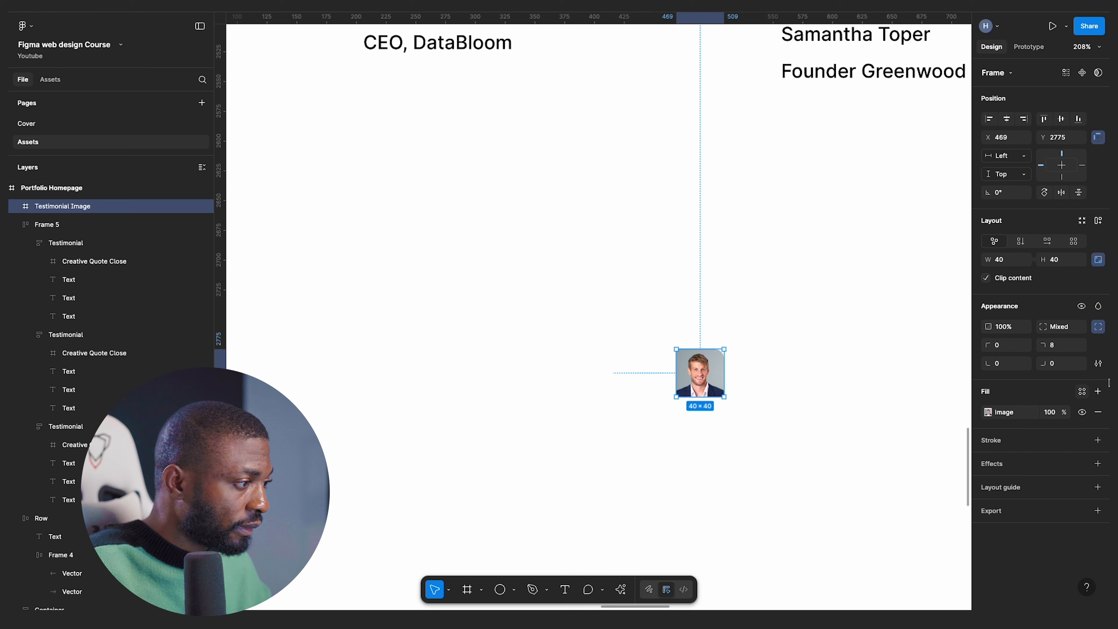
{"action": "left_click", "coordinate": [1094, 327]}
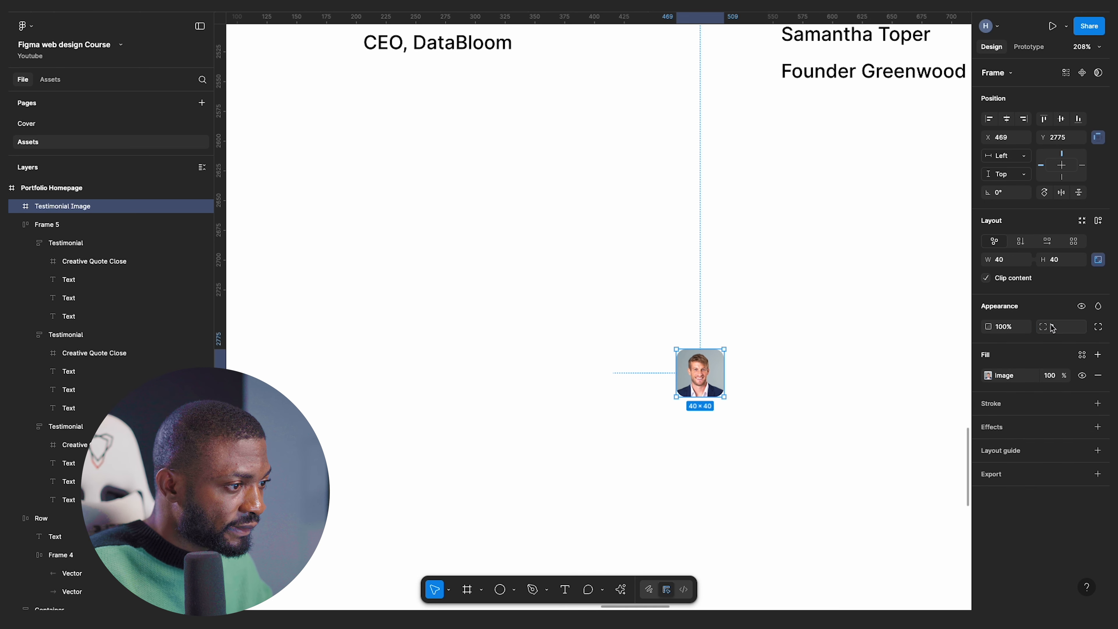
- Move the Testimonial Image into the first Testimonial card, below the job title text
{"action": "scroll", "coordinate": [750, 377], "scroll_direction": "down", "scroll_amount": 5}
{"action": "left_click_drag", "start_coordinate": [728, 380], "coordinate": [583, 270]}
{"action": "key", "text": "super+x"}
{"action": "double_click", "coordinate": [587, 181]}
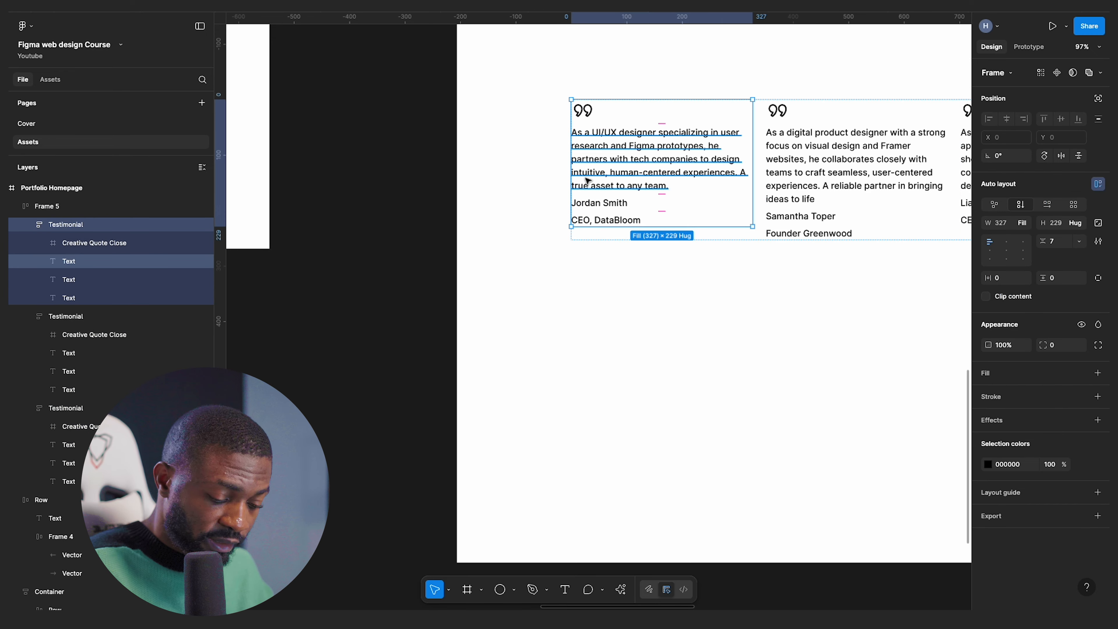
{"action": "key", "text": "super+v"}
{"action": "scroll", "coordinate": [523, 285], "scroll_direction": "down", "scroll_amount": 5}
{"action": "scroll", "coordinate": [422, 239], "scroll_direction": "left", "scroll_amount": 10}
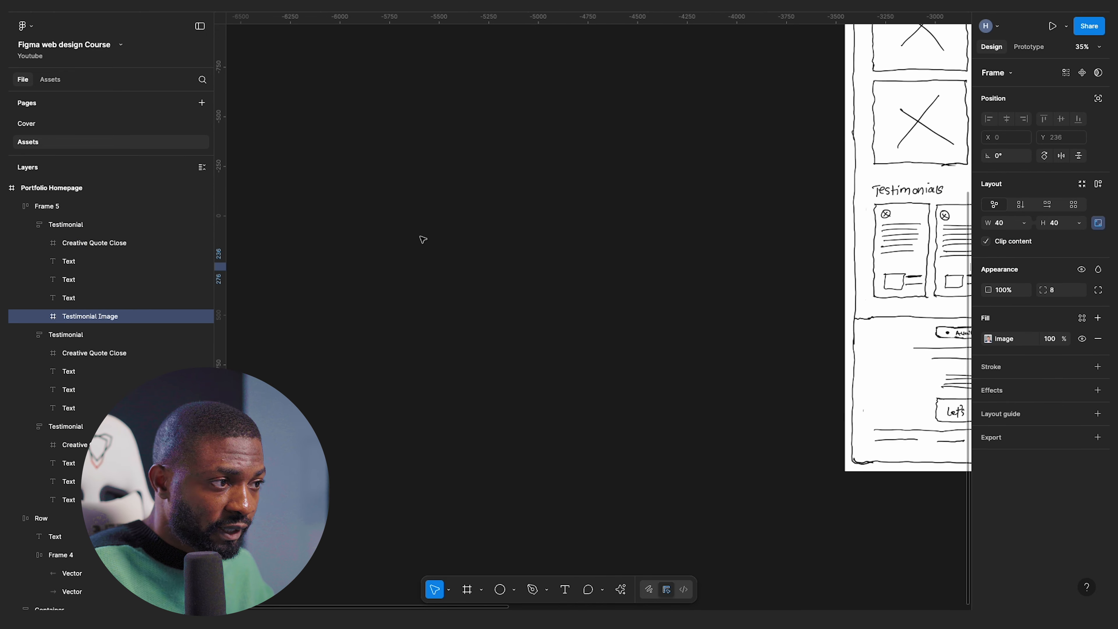
{"action": "scroll", "coordinate": [518, 260], "scroll_direction": "right", "scroll_amount": 10}
{"action": "scroll", "coordinate": [651, 403], "scroll_direction": "up", "scroll_amount": 5}
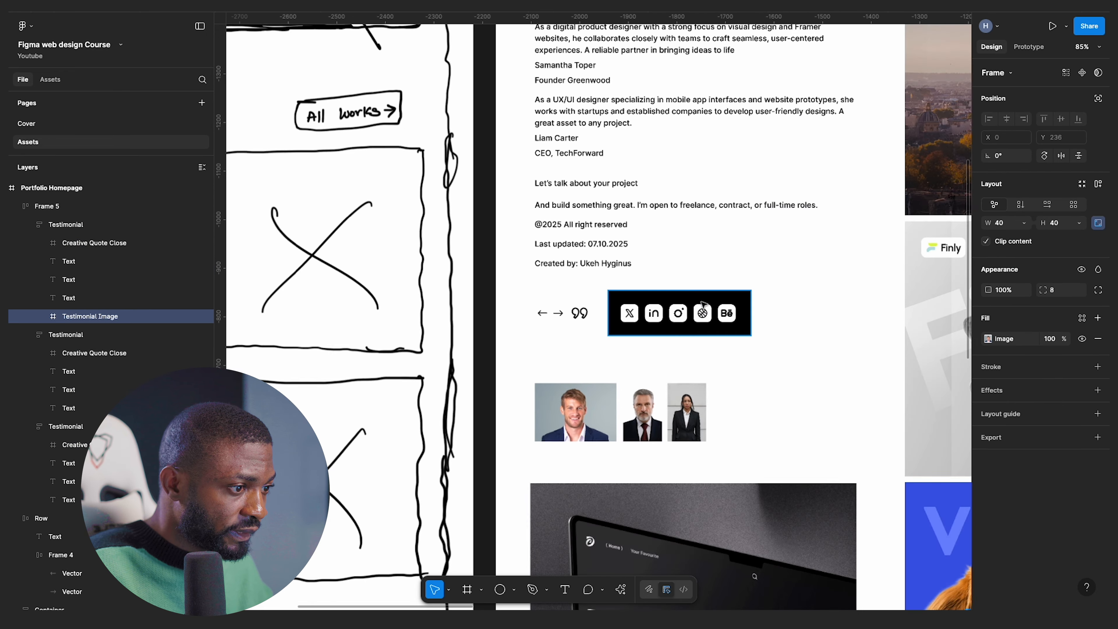
{"action": "left_click", "coordinate": [650, 403]}
{"action": "scroll", "coordinate": [655, 404], "scroll_direction": "down", "scroll_amount": 6}
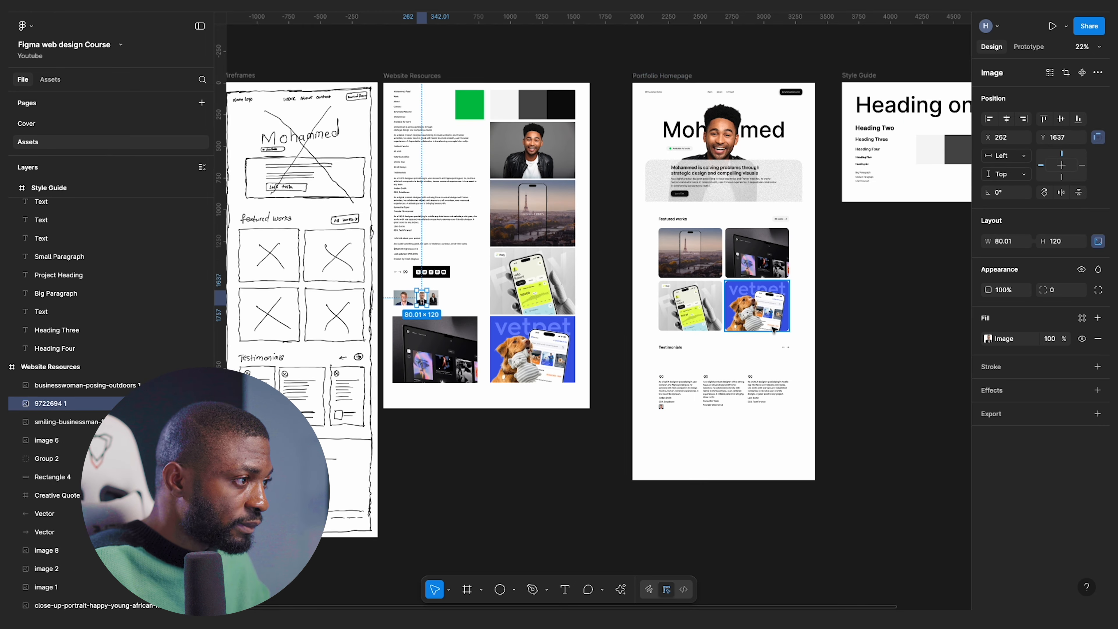
- Copy the first card's Testimonial Image into the second and third Testimonial cards
{"action": "scroll", "coordinate": [660, 403], "scroll_direction": "up", "scroll_amount": 6}
{"action": "left_click", "coordinate": [530, 383]}
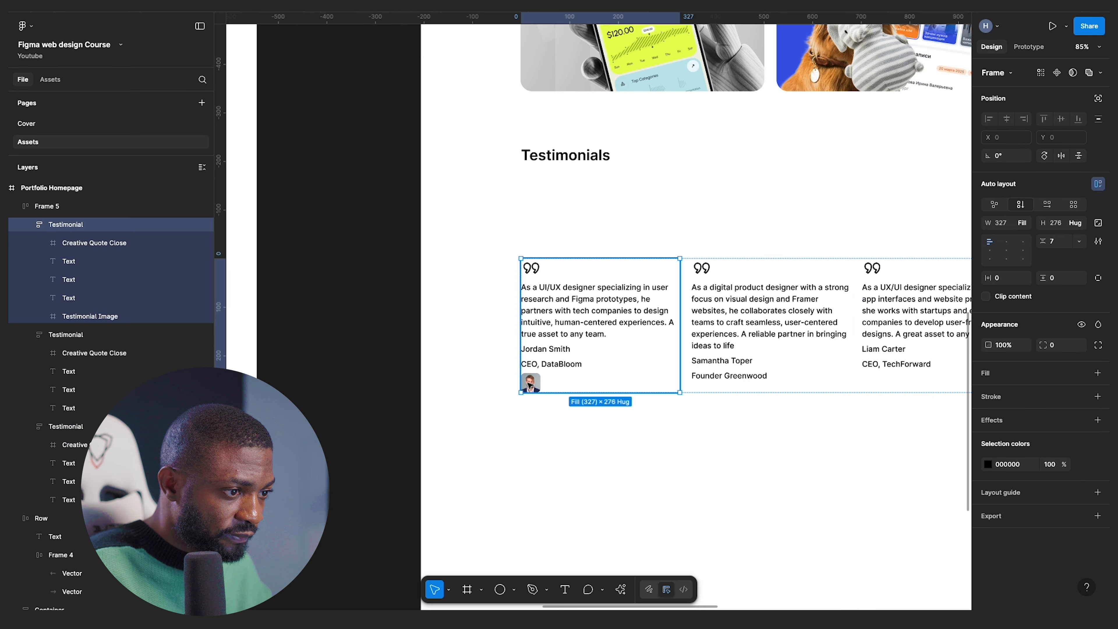
{"action": "key", "text": "super+c"}
{"action": "left_click", "coordinate": [708, 335]}
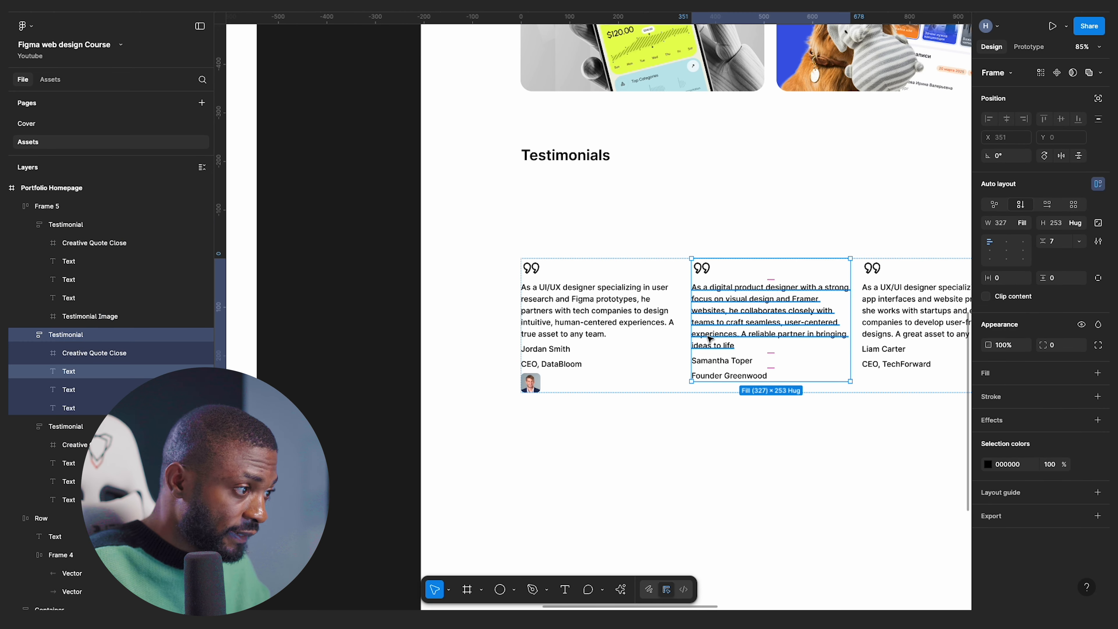
{"action": "key", "text": "super+v"}
{"action": "scroll", "coordinate": [731, 338], "scroll_direction": "right", "scroll_amount": 3}
{"action": "left_click", "coordinate": [804, 339]}
{"action": "key", "text": "super+v"}
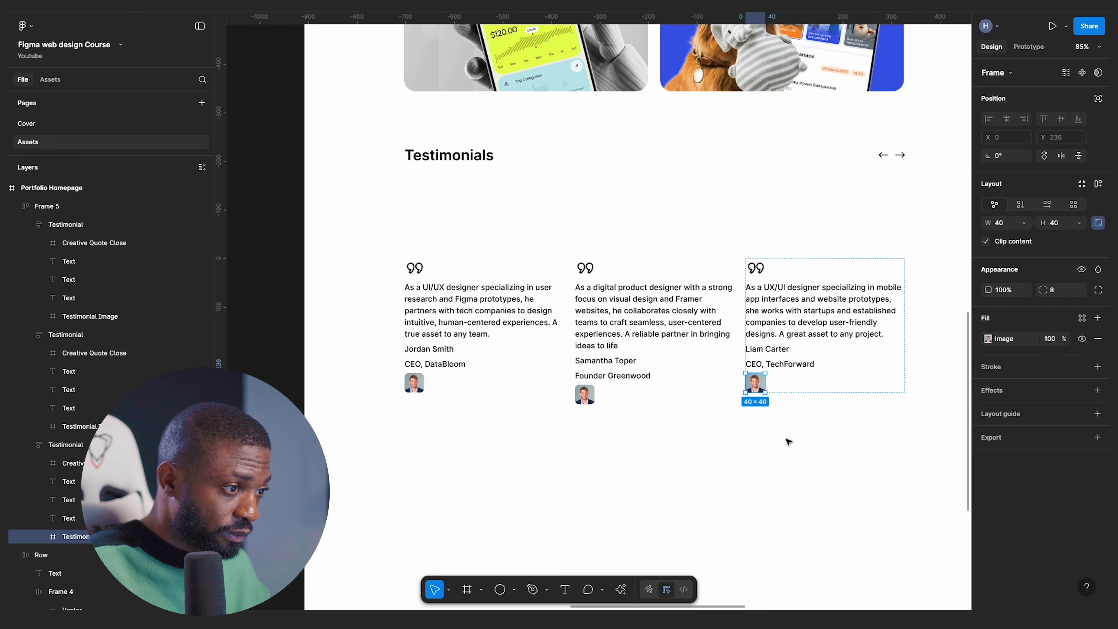
- Copy the image fill of the second portrait, the grey-haired man, in the Website Resources frame
{"action": "left_click", "coordinate": [788, 441]}
{"action": "scroll", "coordinate": [813, 384], "scroll_direction": "down", "scroll_amount": 5}
{"action": "scroll", "coordinate": [757, 352], "scroll_direction": "left", "scroll_amount": 6}
{"action": "scroll", "coordinate": [696, 328], "scroll_direction": "right", "scroll_amount": 3}
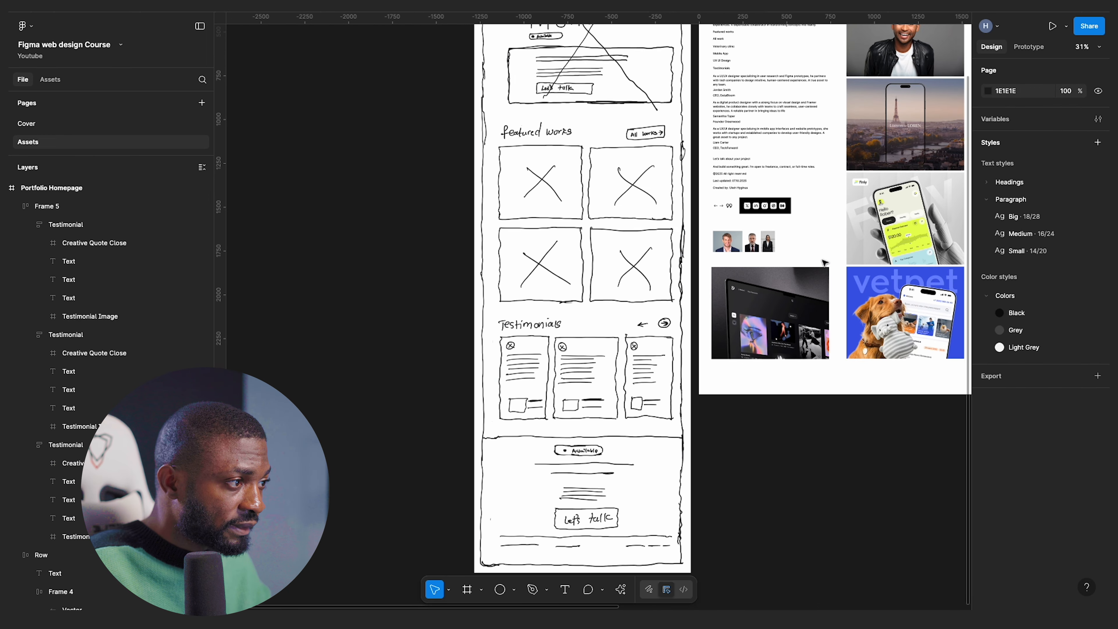
{"action": "scroll", "coordinate": [721, 246], "scroll_direction": "up", "scroll_amount": 5}
{"action": "left_click", "coordinate": [719, 244]}
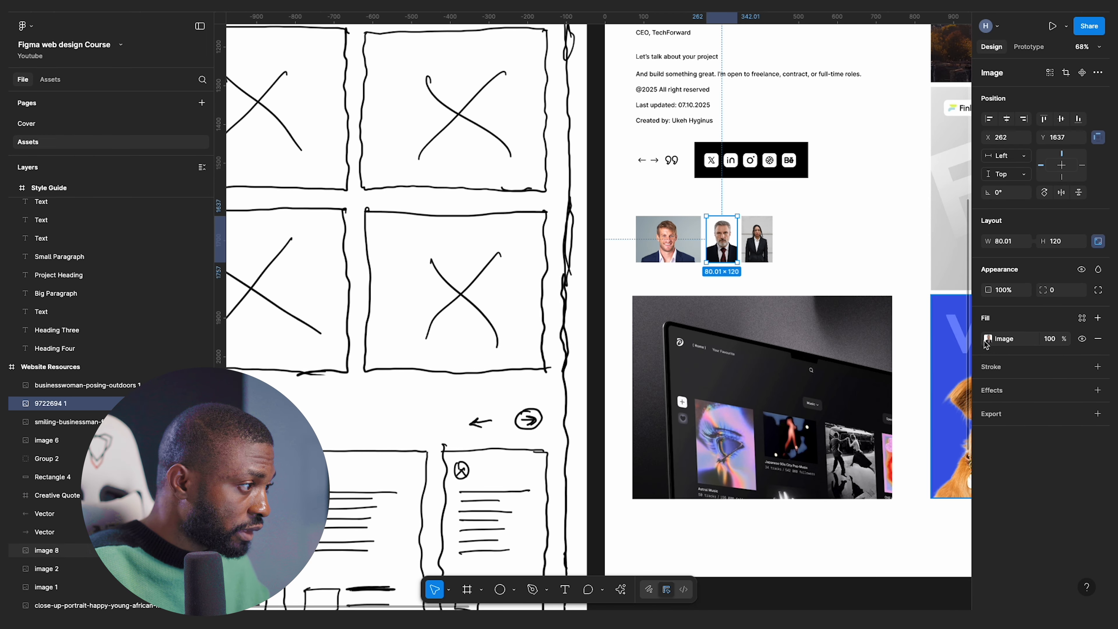
{"action": "left_click", "coordinate": [974, 343]}
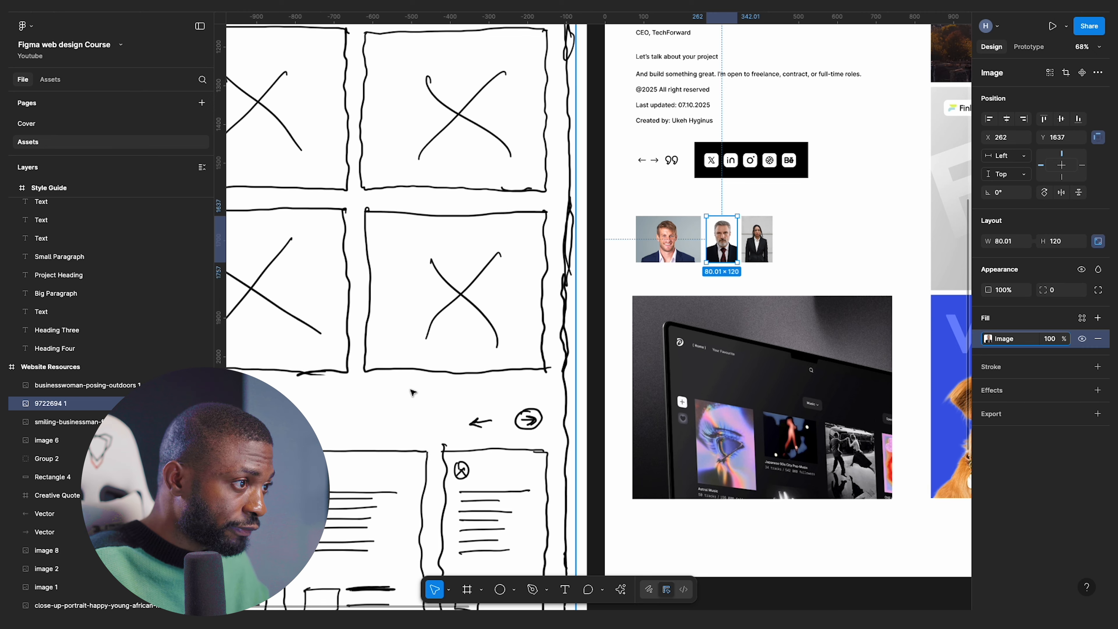
- Paste the copied portrait fill into the second card's Testimonial Image and remove its original image fill
{"action": "scroll", "coordinate": [398, 376], "scroll_direction": "down", "scroll_amount": 5}
{"action": "scroll", "coordinate": [745, 421], "scroll_direction": "up", "scroll_amount": 8}
{"action": "left_click", "coordinate": [717, 406]}
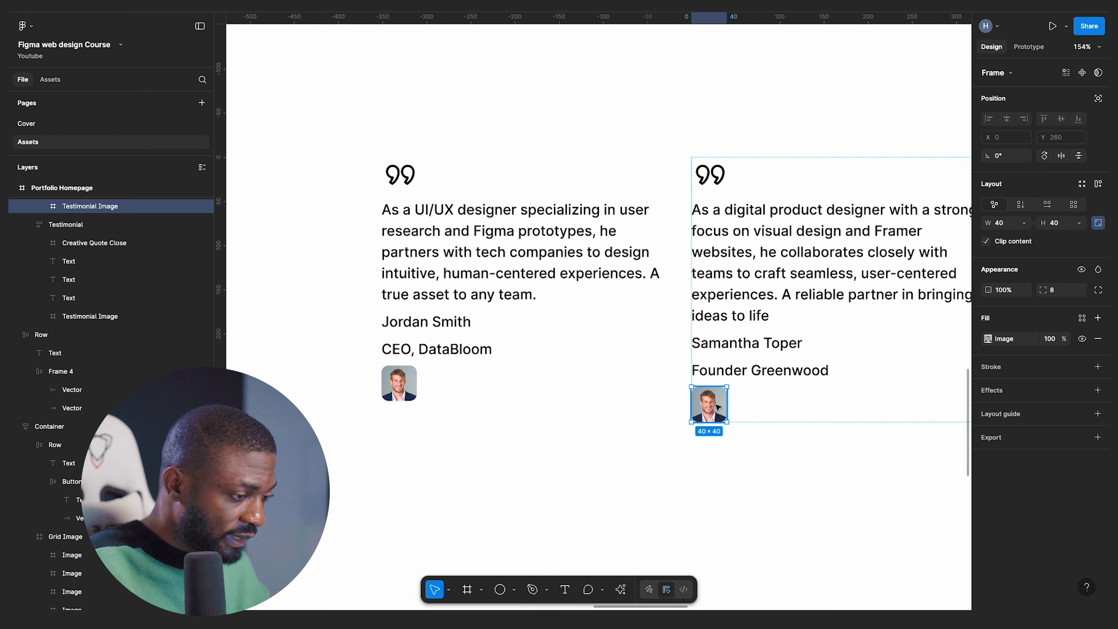
{"action": "key", "text": "ctrl+v"}
{"action": "scroll", "coordinate": [741, 415], "scroll_direction": "up", "scroll_amount": 10}
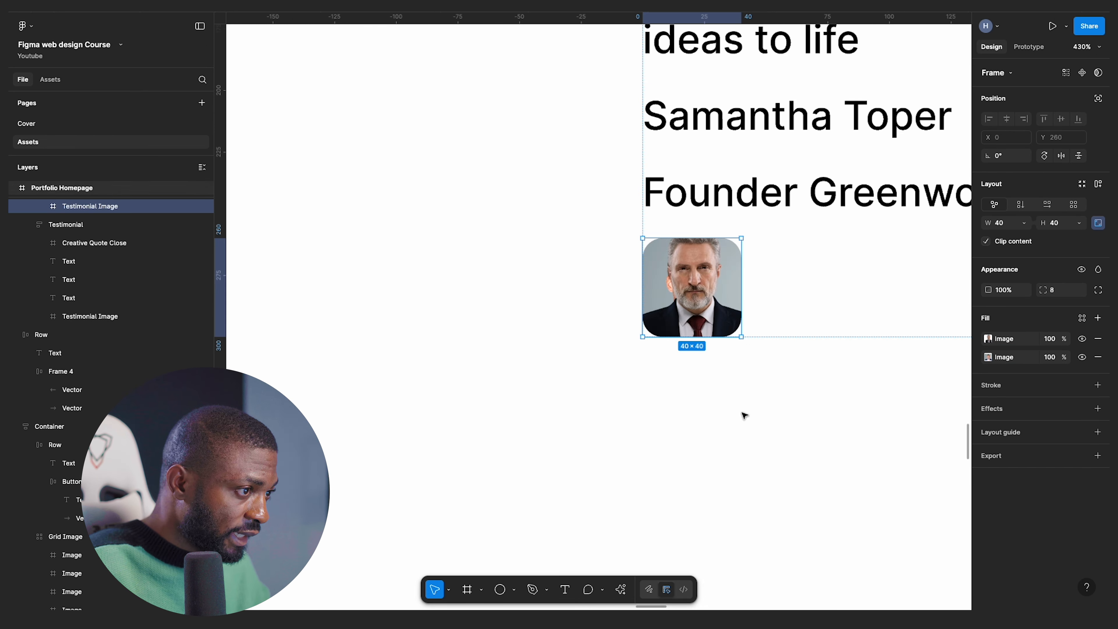
{"action": "left_click", "coordinate": [1096, 357]}
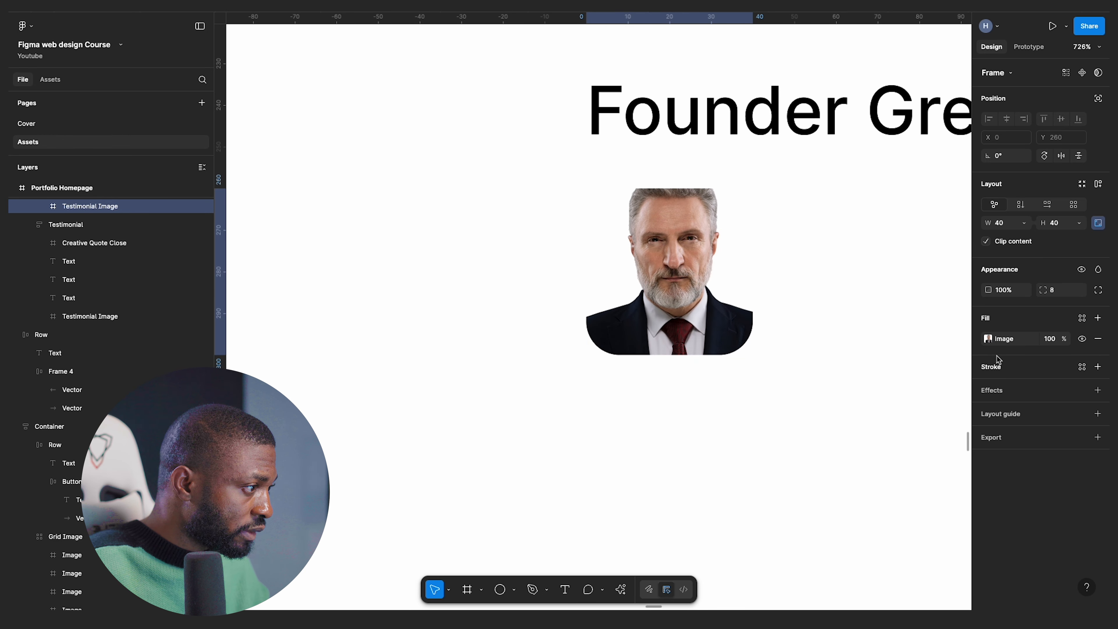
- Set the second card's portrait fill to Crop so the man's whole head fits inside the Testimonial Image
{"action": "left_click", "coordinate": [988, 341]}
{"action": "left_click", "coordinate": [869, 314]}
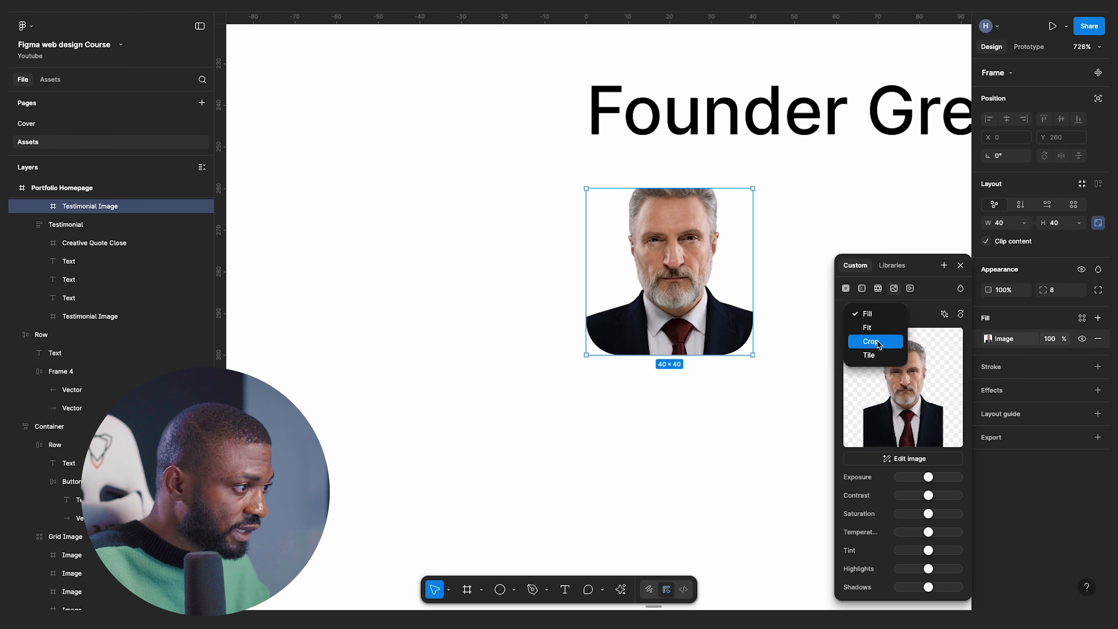
{"action": "left_click", "coordinate": [865, 339]}
{"action": "left_click", "coordinate": [552, 407]}
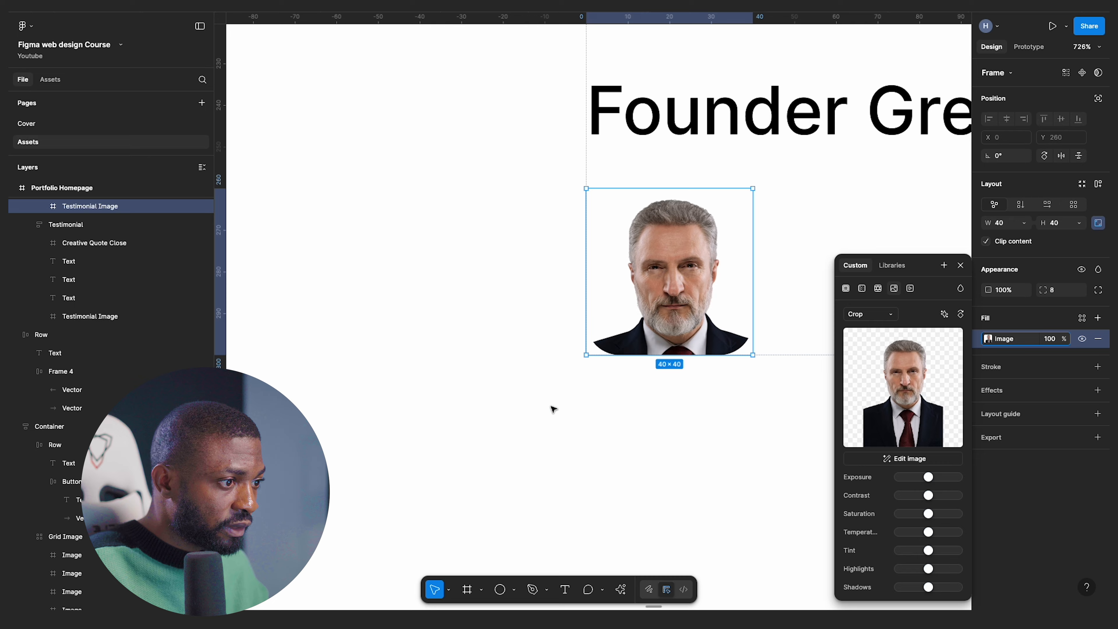
{"action": "left_click", "coordinate": [553, 409]}
- Try to bring the third portrait's image fill from Website Resources to the third card's Testimonial Image
{"action": "scroll", "coordinate": [553, 408], "scroll_direction": "down", "scroll_amount": 15}
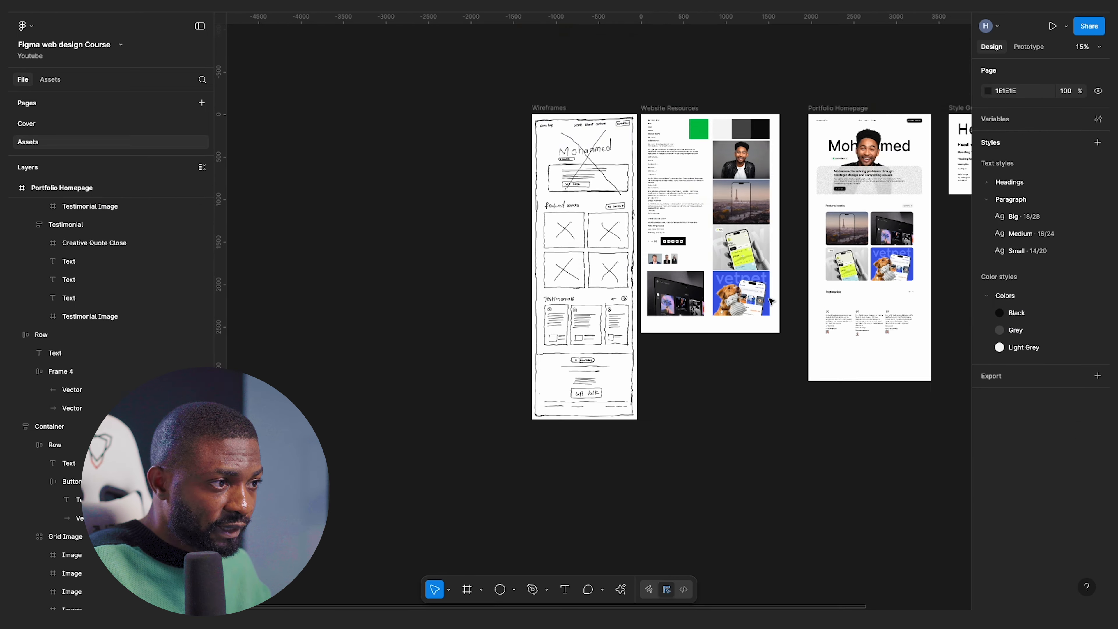
{"action": "scroll", "coordinate": [702, 263], "scroll_direction": "up", "scroll_amount": 5}
{"action": "scroll", "coordinate": [686, 264], "scroll_direction": "up", "scroll_amount": 5}
{"action": "left_click", "coordinate": [581, 264]}
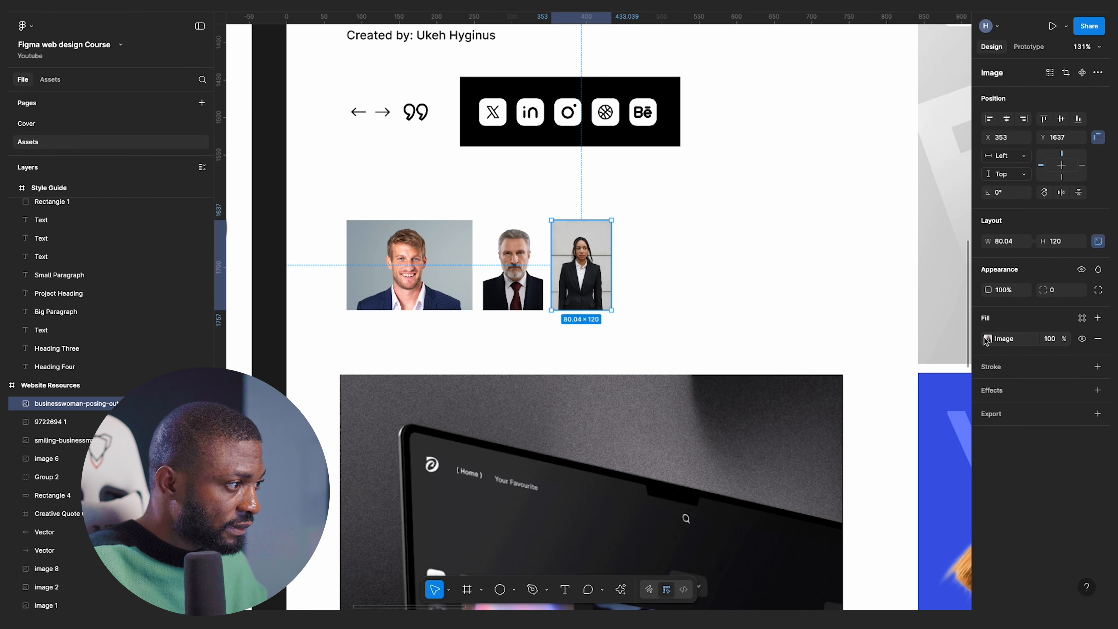
{"action": "scroll", "coordinate": [551, 354], "scroll_direction": "down", "scroll_amount": 10}
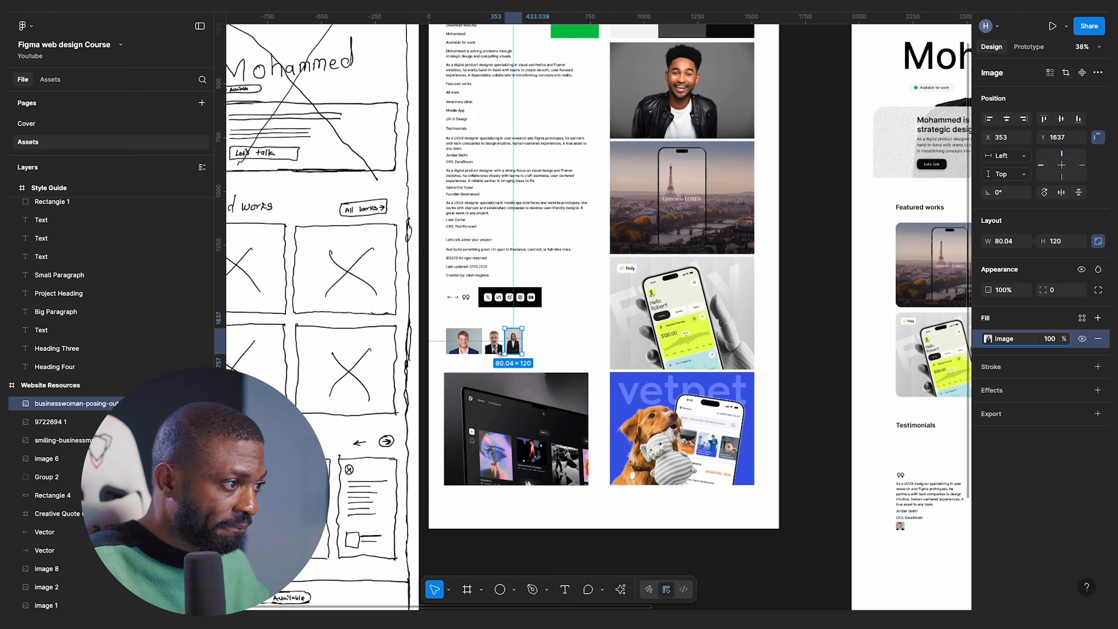
{"action": "scroll", "coordinate": [581, 357], "scroll_direction": "up", "scroll_amount": 12}
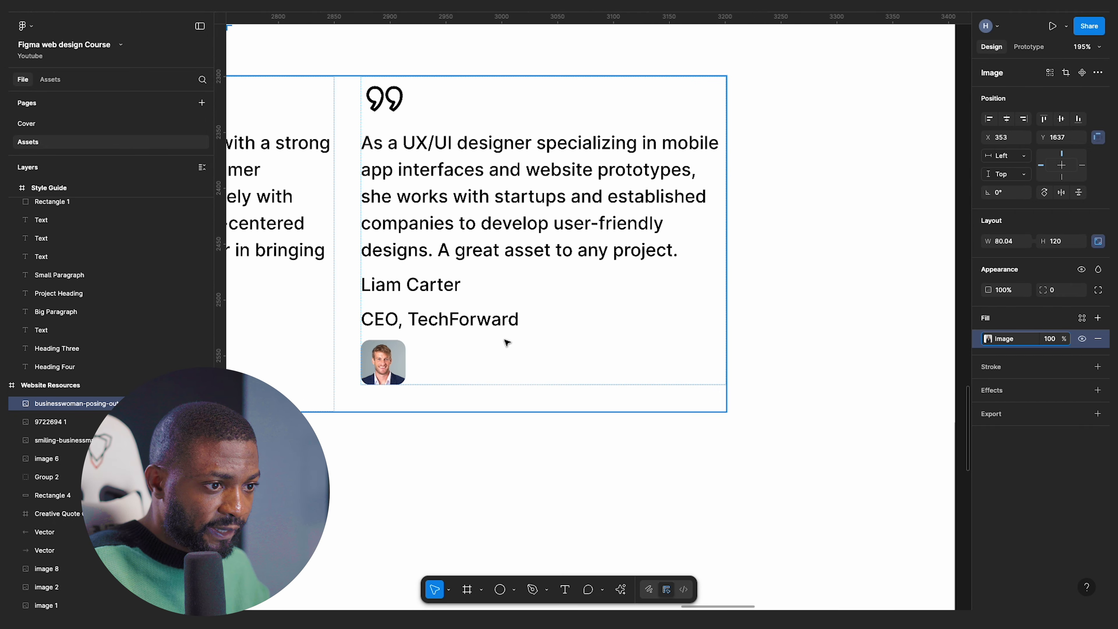
{"action": "left_click", "coordinate": [570, 359]}
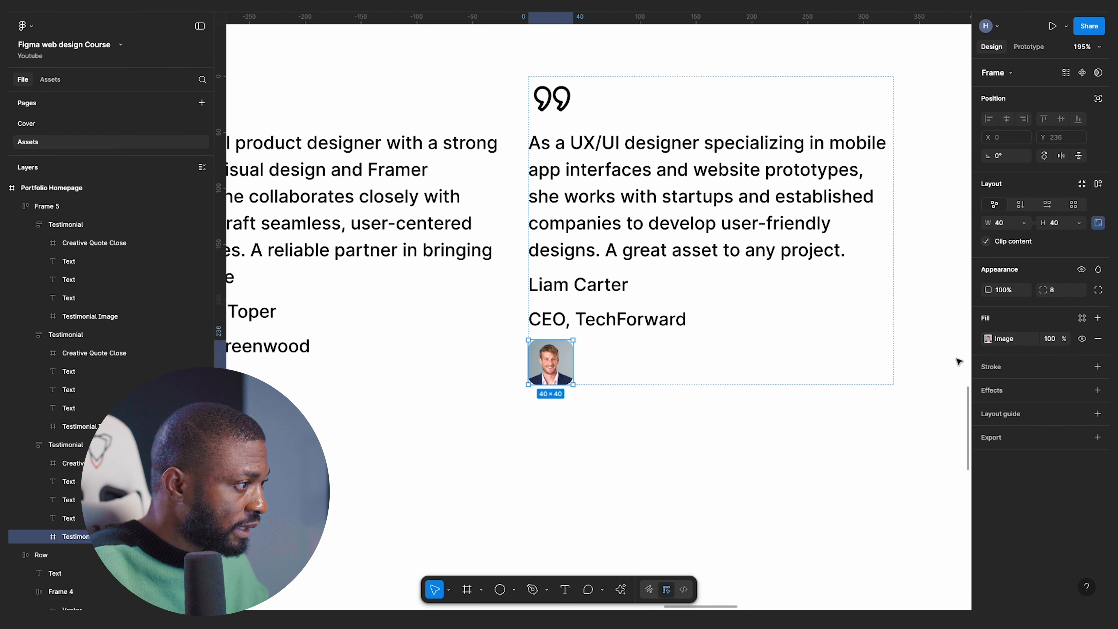
- Copy the image fill of the third portrait, the businesswoman, in the Website Resources frame
{"action": "scroll", "coordinate": [886, 353], "scroll_direction": "down", "scroll_amount": 5}
{"action": "scroll", "coordinate": [886, 354], "scroll_direction": "down", "scroll_amount": 10}
{"action": "scroll", "coordinate": [729, 337], "scroll_direction": "up", "scroll_amount": 9}
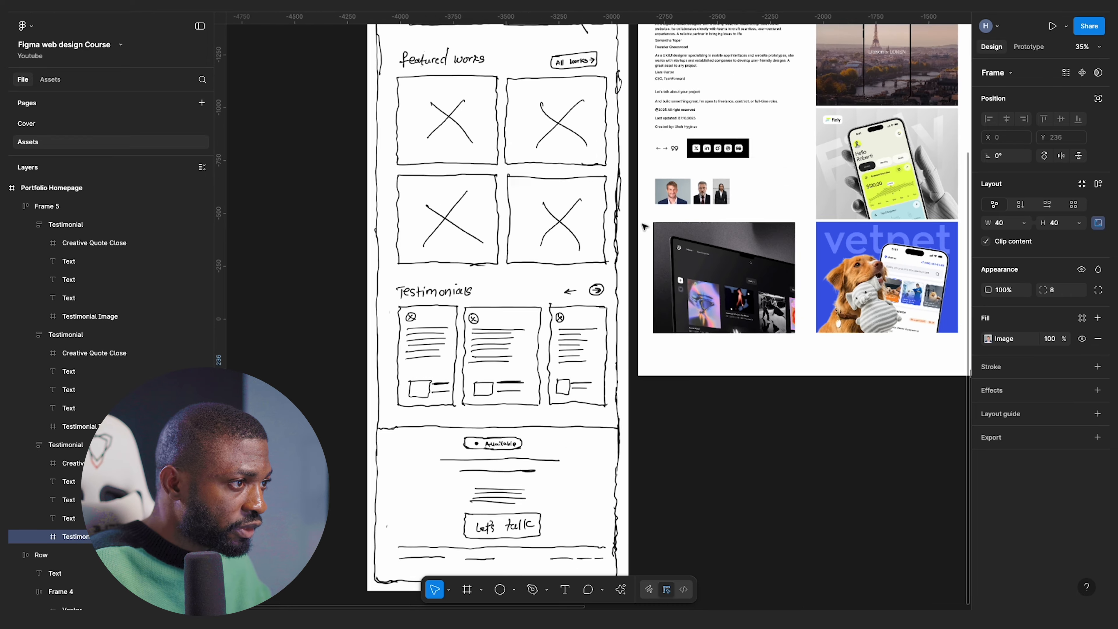
{"action": "scroll", "coordinate": [712, 218], "scroll_direction": "up", "scroll_amount": 3}
{"action": "left_click", "coordinate": [720, 164]}
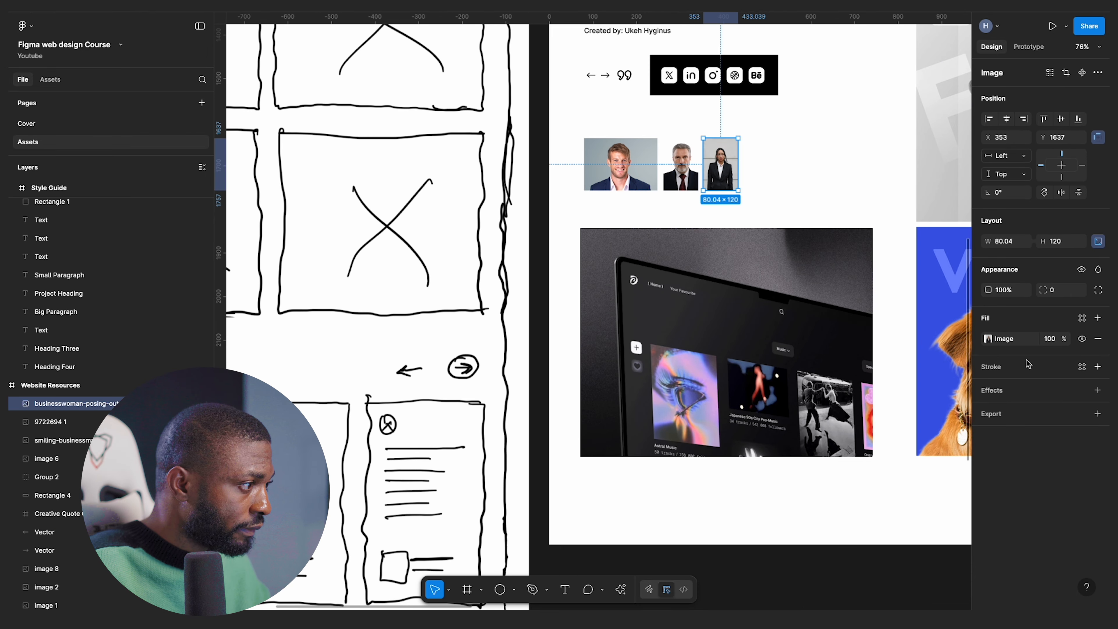
{"action": "scroll", "coordinate": [605, 398], "scroll_direction": "down", "scroll_amount": 8}
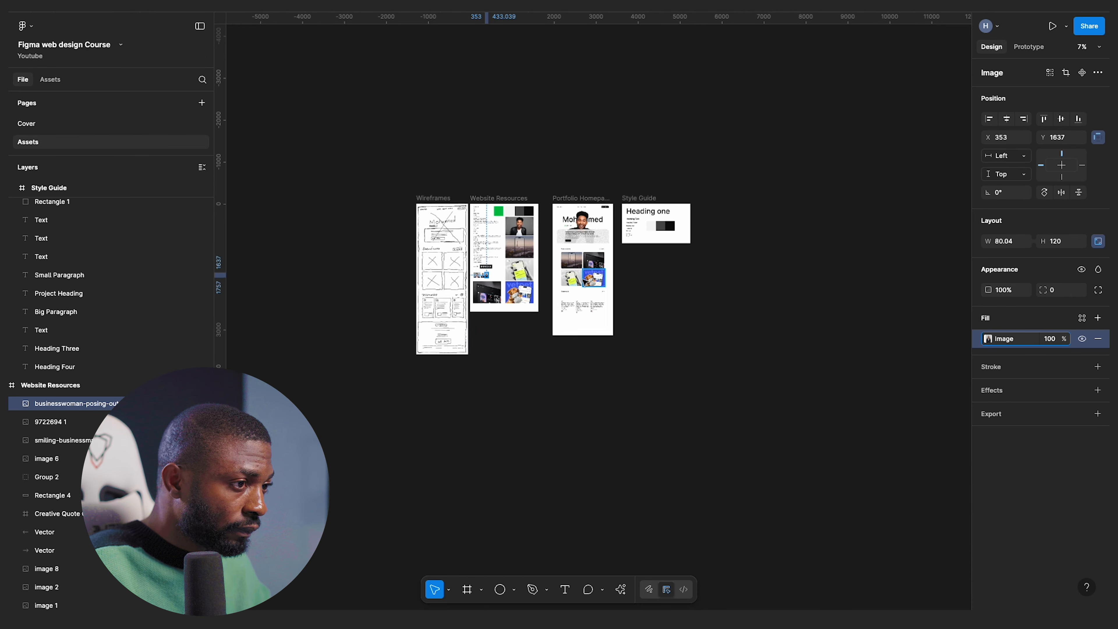
- Paste the businesswoman fill into the third card's Testimonial Image and remove its original image fill
{"action": "scroll", "coordinate": [605, 398], "scroll_direction": "up", "scroll_amount": 4}
{"action": "scroll", "coordinate": [585, 308], "scroll_direction": "up", "scroll_amount": 8}
{"action": "left_click", "coordinate": [584, 306]}
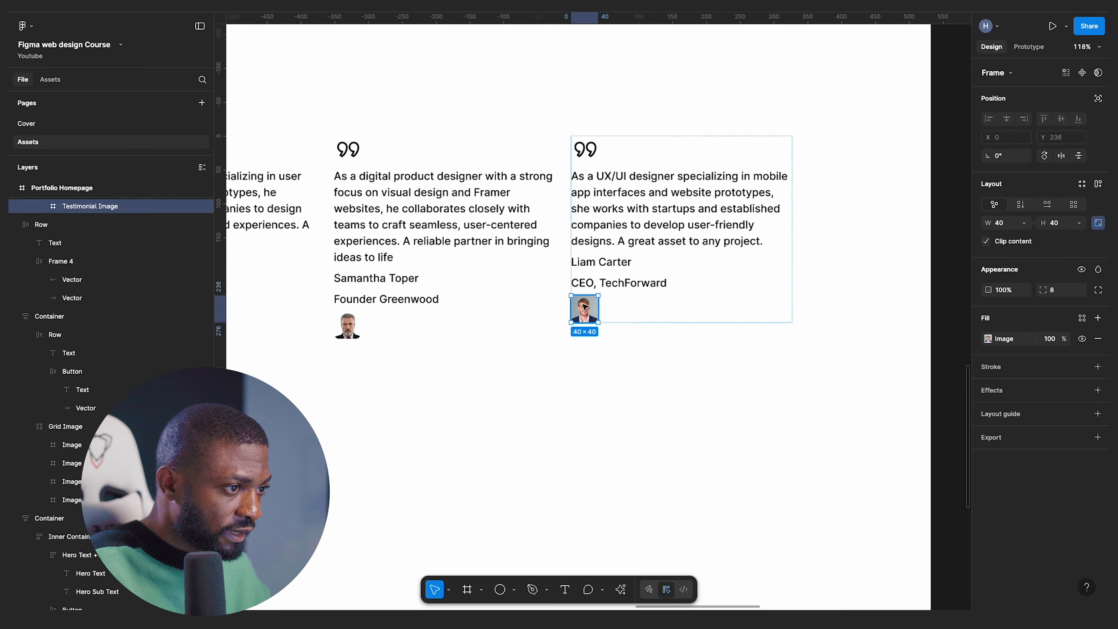
{"action": "scroll", "coordinate": [585, 307], "scroll_direction": "up", "scroll_amount": 5}
{"action": "key", "text": "ctrl+v"}
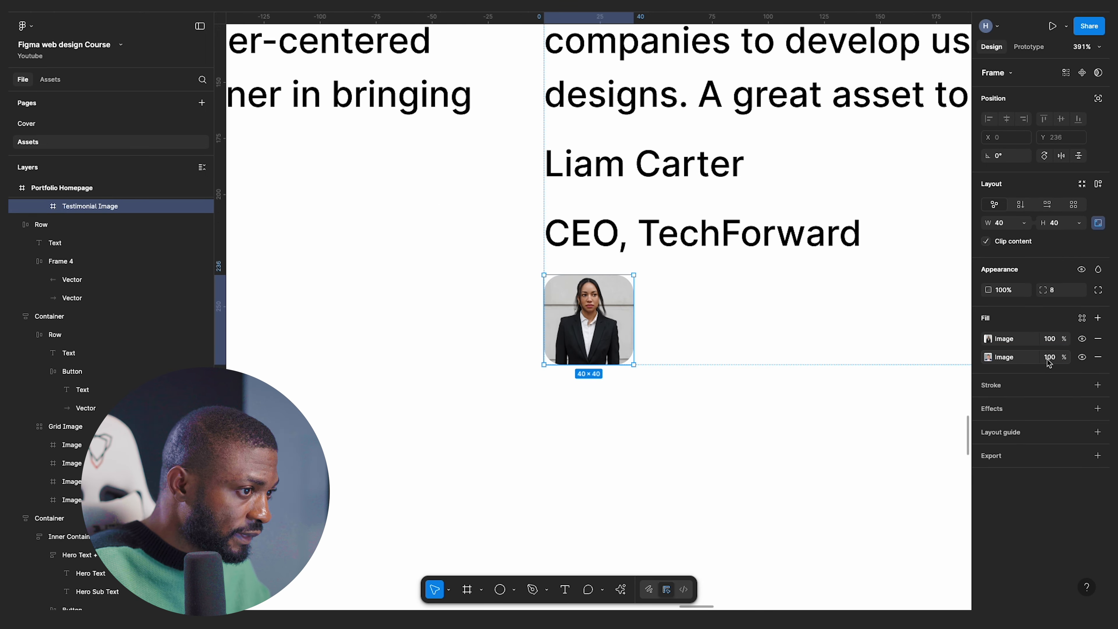
{"action": "left_click", "coordinate": [1098, 357]}
- Compare the names on the second and third Testimonial cards with the portraits shown below them
{"action": "scroll", "coordinate": [732, 341], "scroll_direction": "down", "scroll_amount": 8}
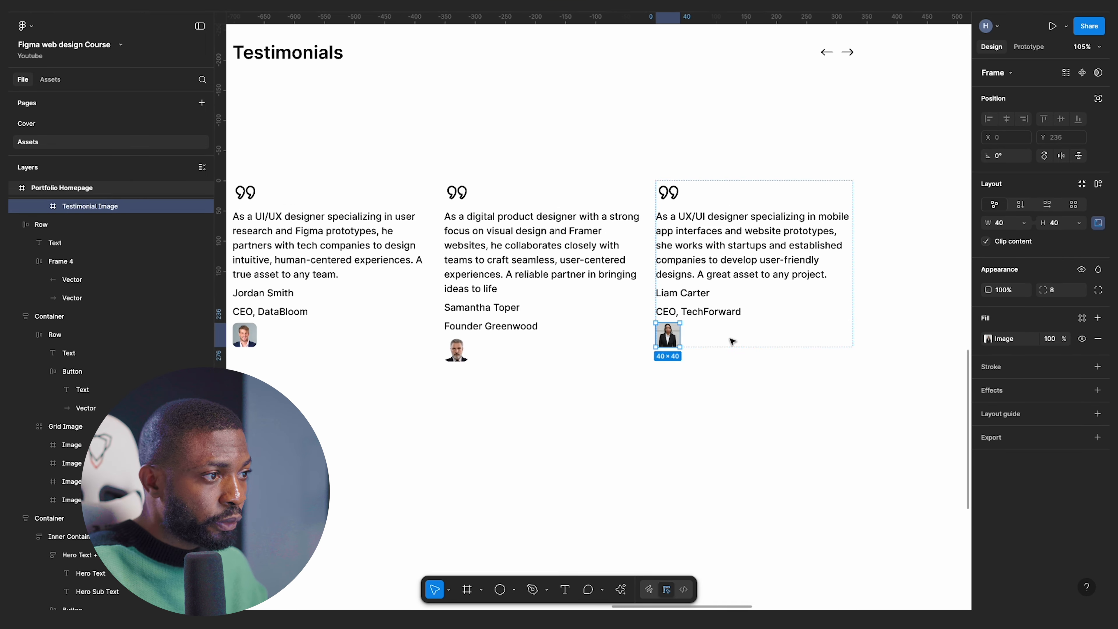
{"action": "scroll", "coordinate": [691, 322], "scroll_direction": "up", "scroll_amount": 3}
{"action": "left_click", "coordinate": [696, 301]}
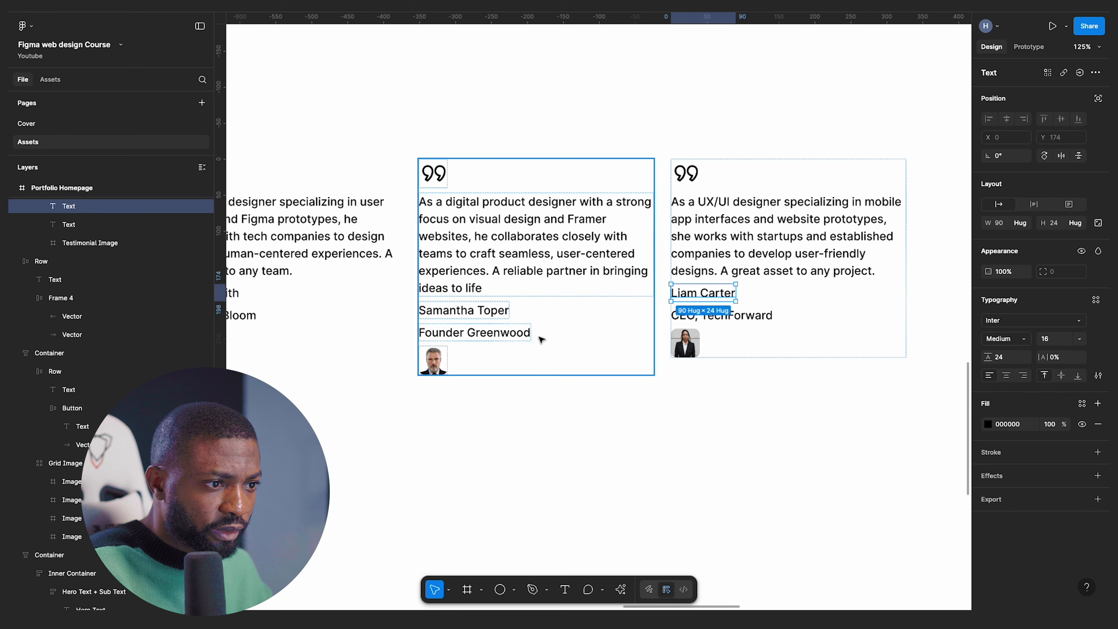
{"action": "scroll", "coordinate": [554, 332], "scroll_direction": "left", "scroll_amount": 3}
{"action": "left_click", "coordinate": [603, 312]}
{"action": "scroll", "coordinate": [641, 362], "scroll_direction": "down", "scroll_amount": 2}
{"action": "scroll", "coordinate": [643, 364], "scroll_direction": "down", "scroll_amount": 1}
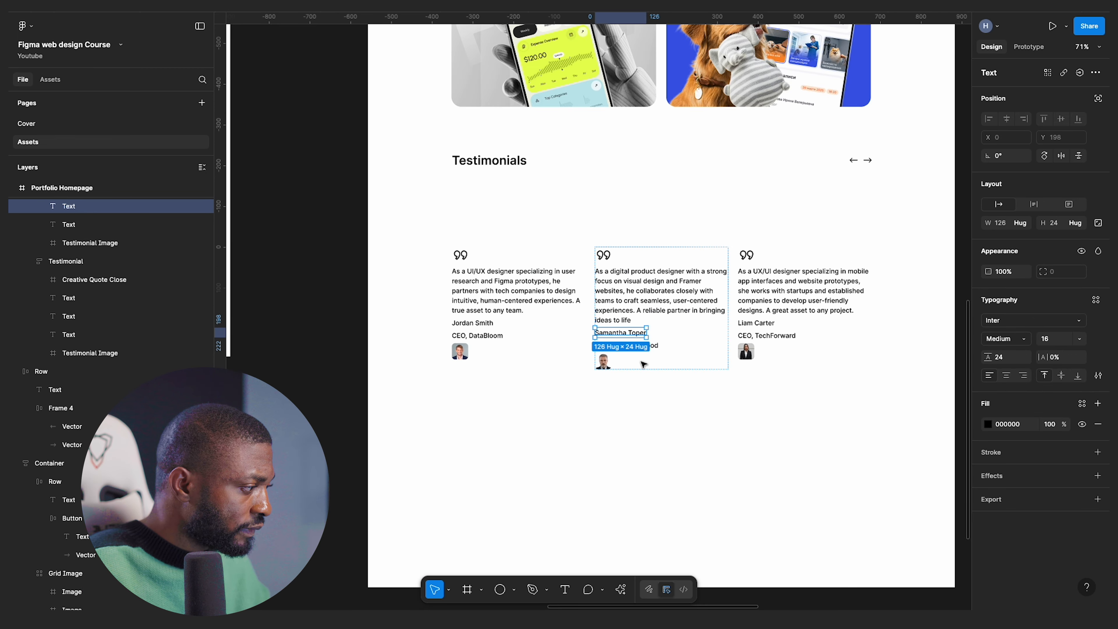
{"action": "scroll", "coordinate": [638, 367], "scroll_direction": "up", "scroll_amount": 5}
- Copy the businesswoman's Testimonial Image from the third card into the second card
{"action": "left_click", "coordinate": [640, 335]}
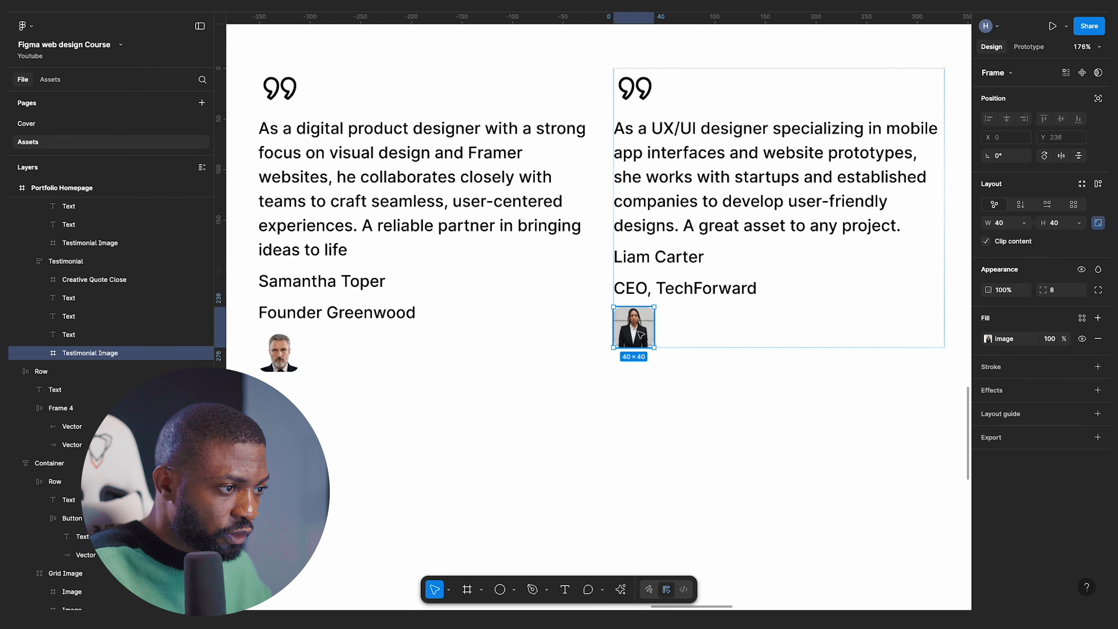
{"action": "scroll", "coordinate": [713, 352], "scroll_direction": "down", "scroll_amount": 5}
{"action": "left_click", "coordinate": [483, 266]}
- Move the grey-haired man's Testimonial Image from the second card to the third and delete the businesswoman's image there
{"action": "left_click", "coordinate": [535, 276]}
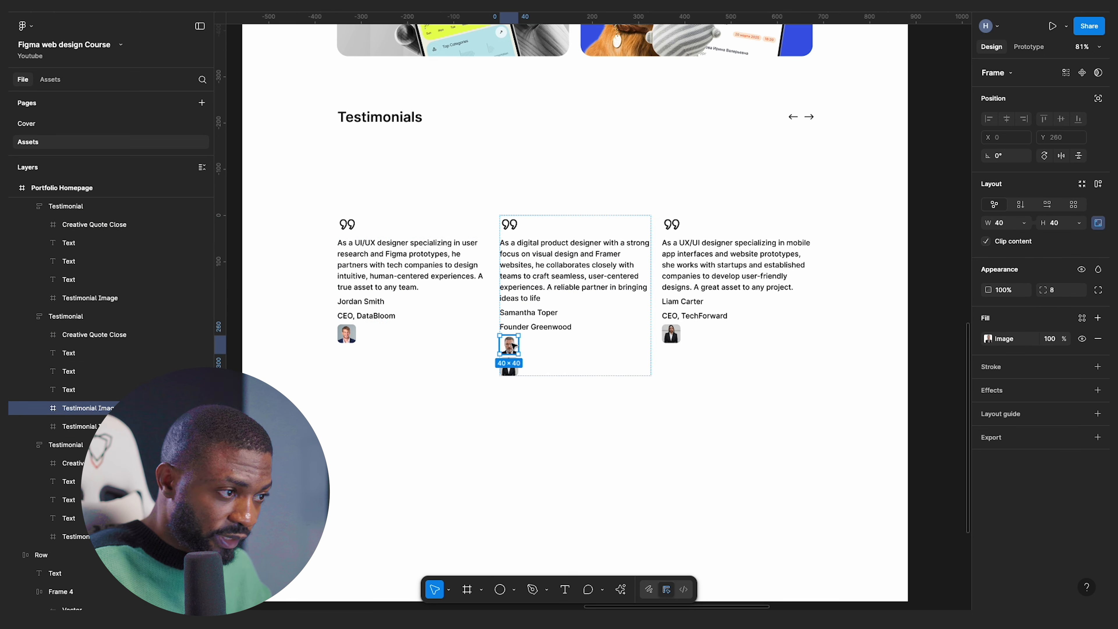
{"action": "key", "text": "ctrl+a"}
{"action": "key", "text": "shift+a"}
{"action": "left_click", "coordinate": [734, 273]}
{"action": "left_click", "coordinate": [671, 334]}
{"action": "key", "text": "ctrl+d"}
{"action": "key", "text": "Delete"}
{"action": "scroll", "coordinate": [649, 309], "scroll_direction": "up", "scroll_amount": 3}
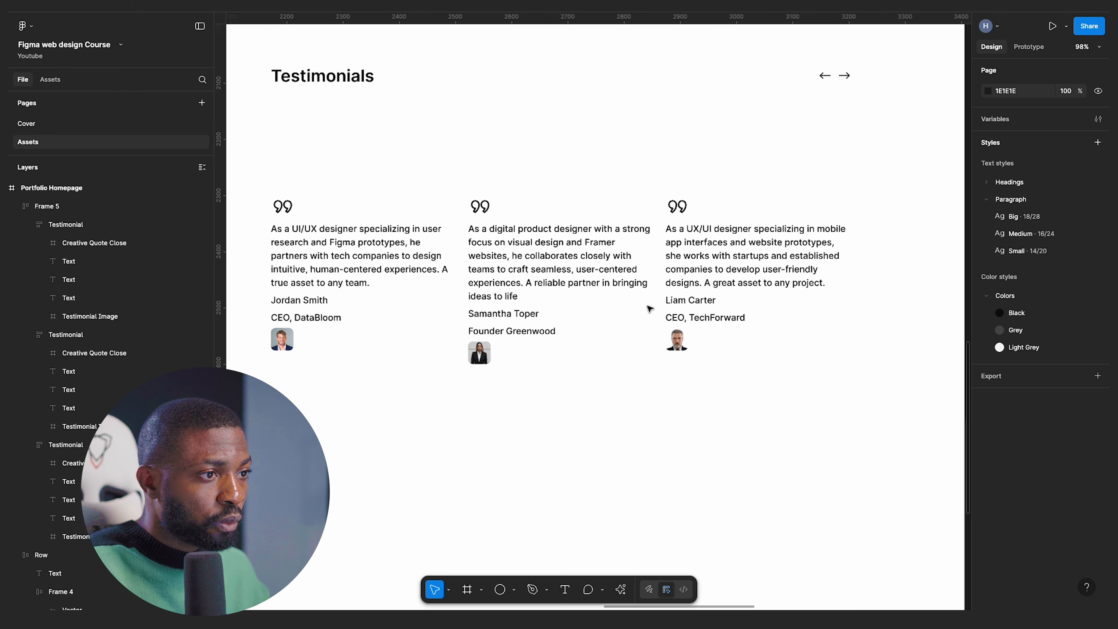
{"action": "scroll", "coordinate": [641, 298], "scroll_direction": "down", "scroll_amount": 3}
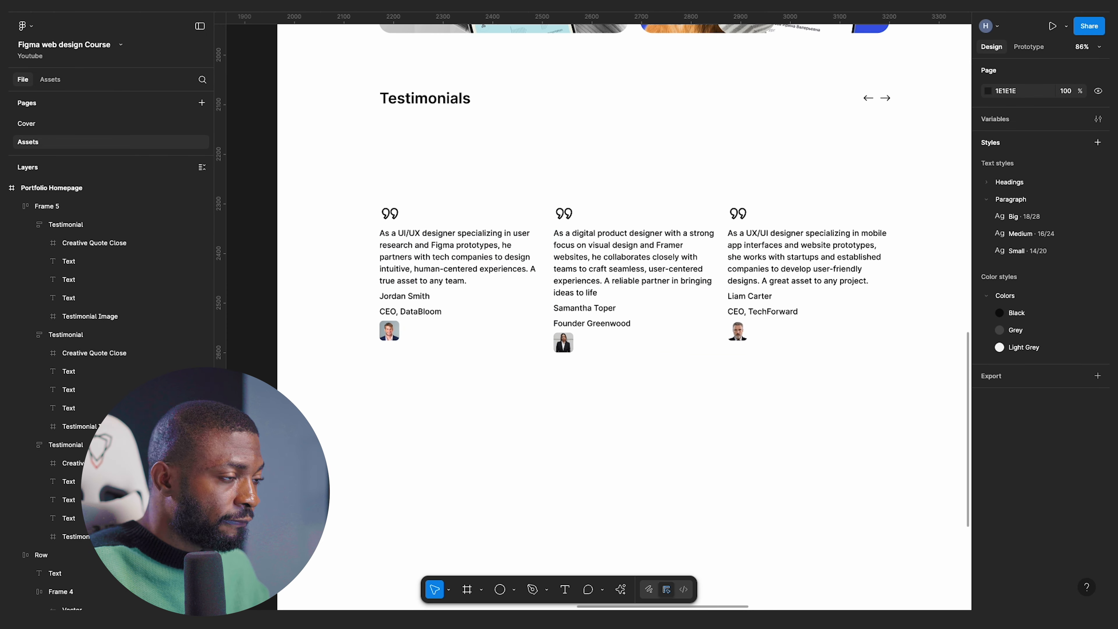
- Apply the Grey color style to the Hero Sub Text paragraph in the hero section
{"action": "scroll", "coordinate": [871, 275], "scroll_direction": "up", "scroll_amount": 3}
{"action": "scroll", "coordinate": [871, 274], "scroll_direction": "down", "scroll_amount": 5}
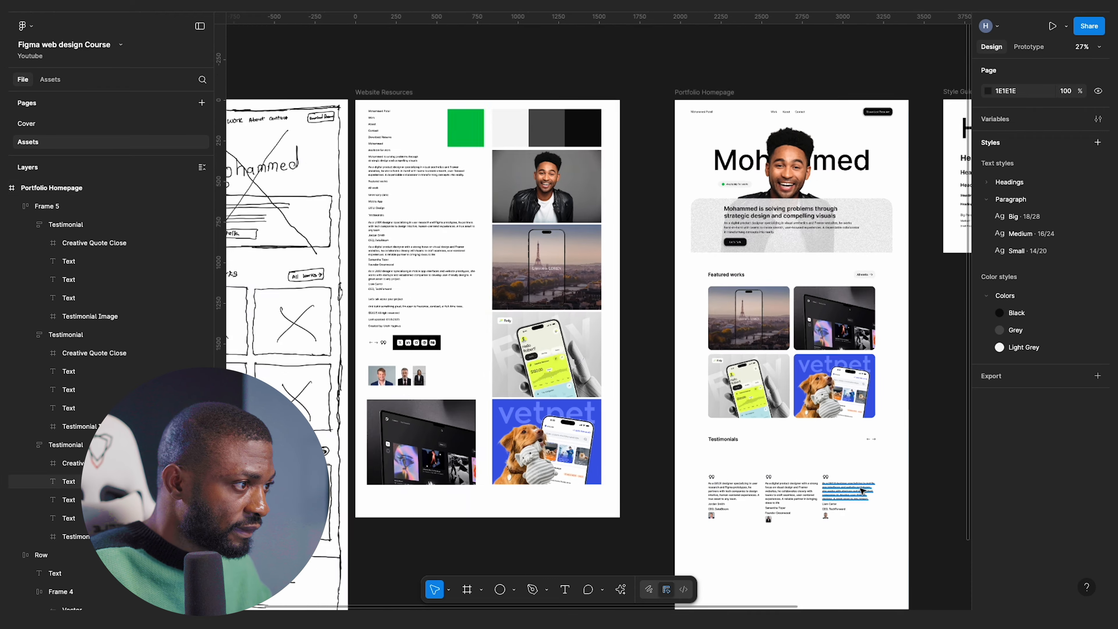
{"action": "scroll", "coordinate": [880, 440], "scroll_direction": "up", "scroll_amount": 2}
{"action": "scroll", "coordinate": [903, 399], "scroll_direction": "up", "scroll_amount": 3}
{"action": "scroll", "coordinate": [817, 308], "scroll_direction": "up", "scroll_amount": 6}
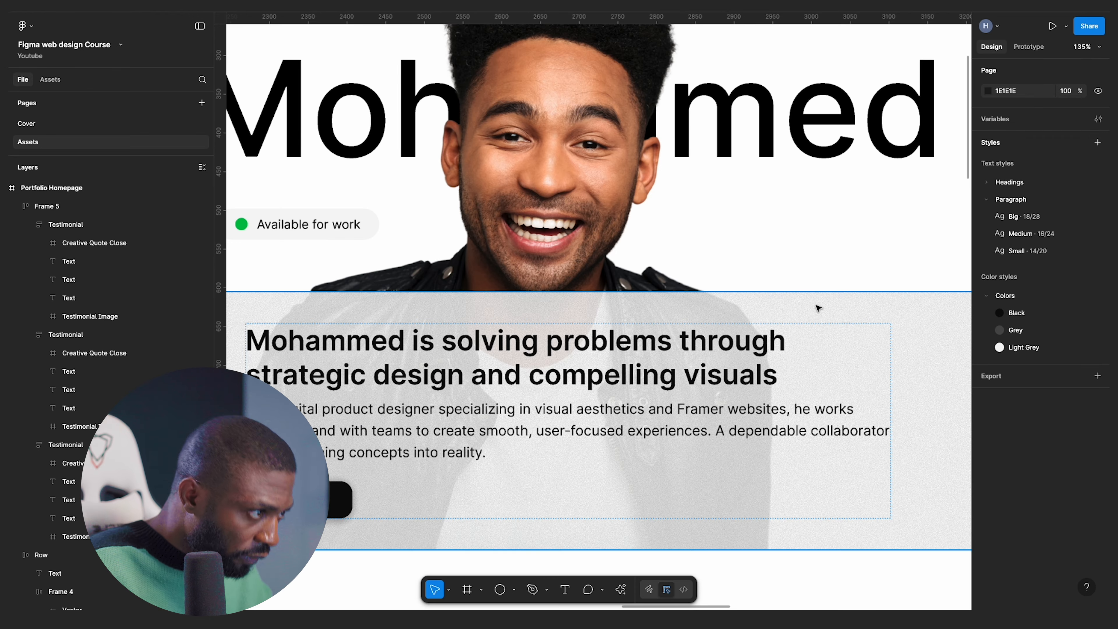
{"action": "left_click", "coordinate": [681, 406], "text": "super"}
{"action": "scroll", "coordinate": [806, 396], "scroll_direction": "down", "scroll_amount": 3}
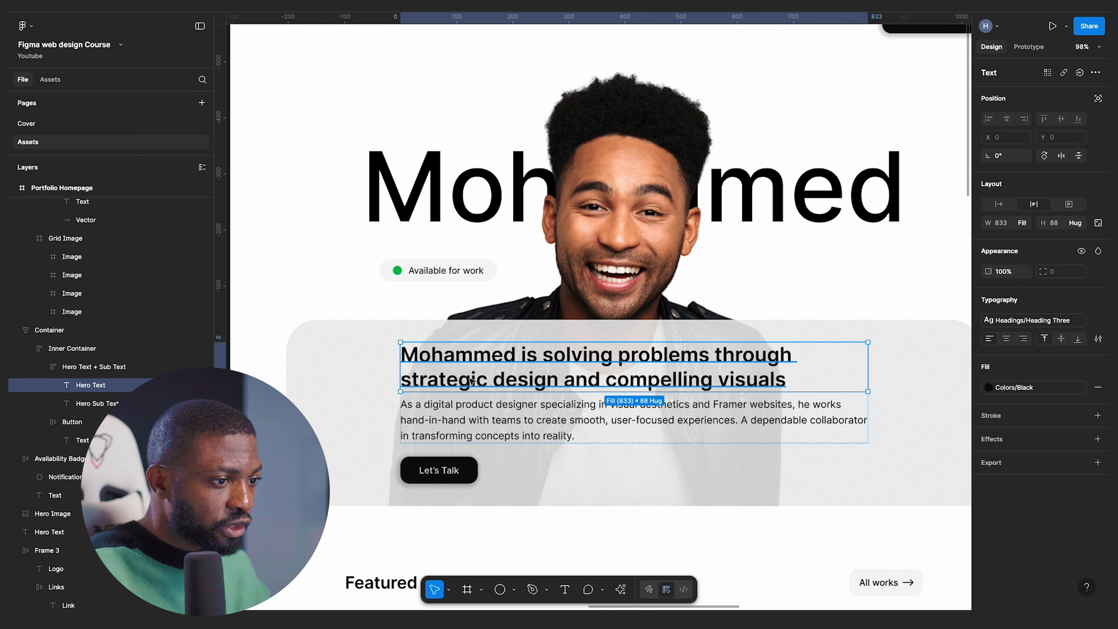
{"action": "left_click", "coordinate": [1042, 387]}
{"action": "left_click", "coordinate": [872, 486]}
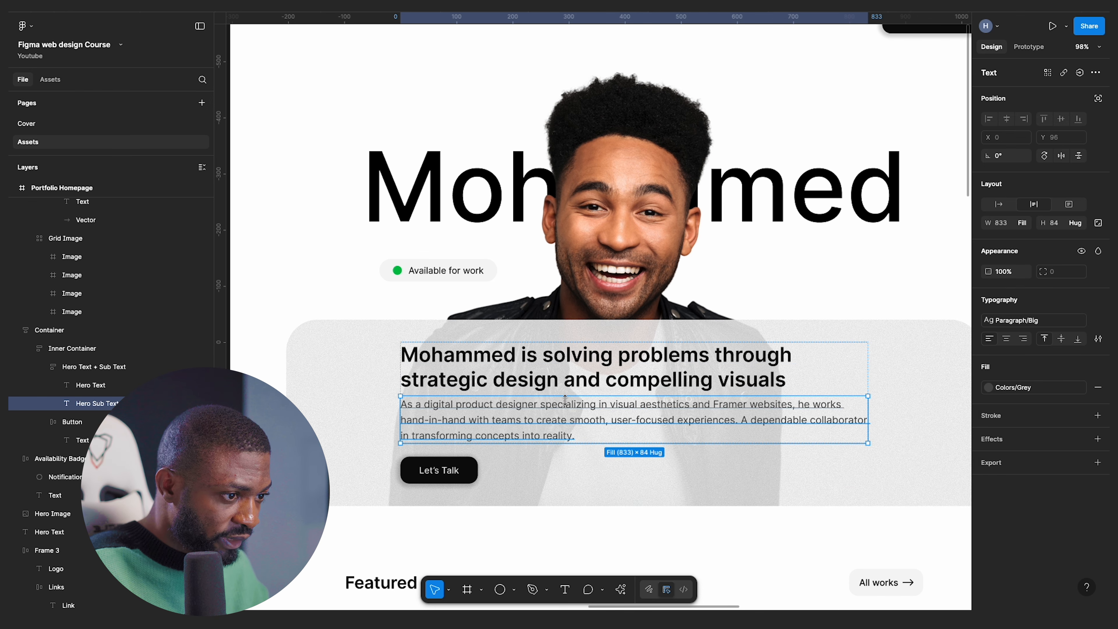
- Examine how the hero heading and its sub text contrast in color, both up close and at page scale
{"action": "scroll", "coordinate": [550, 413], "scroll_direction": "up", "scroll_amount": 3}
{"action": "left_click", "coordinate": [582, 488]}
{"action": "scroll", "coordinate": [575, 394], "scroll_direction": "down", "scroll_amount": 3}
{"action": "scroll", "coordinate": [601, 285], "scroll_direction": "up", "scroll_amount": 5}
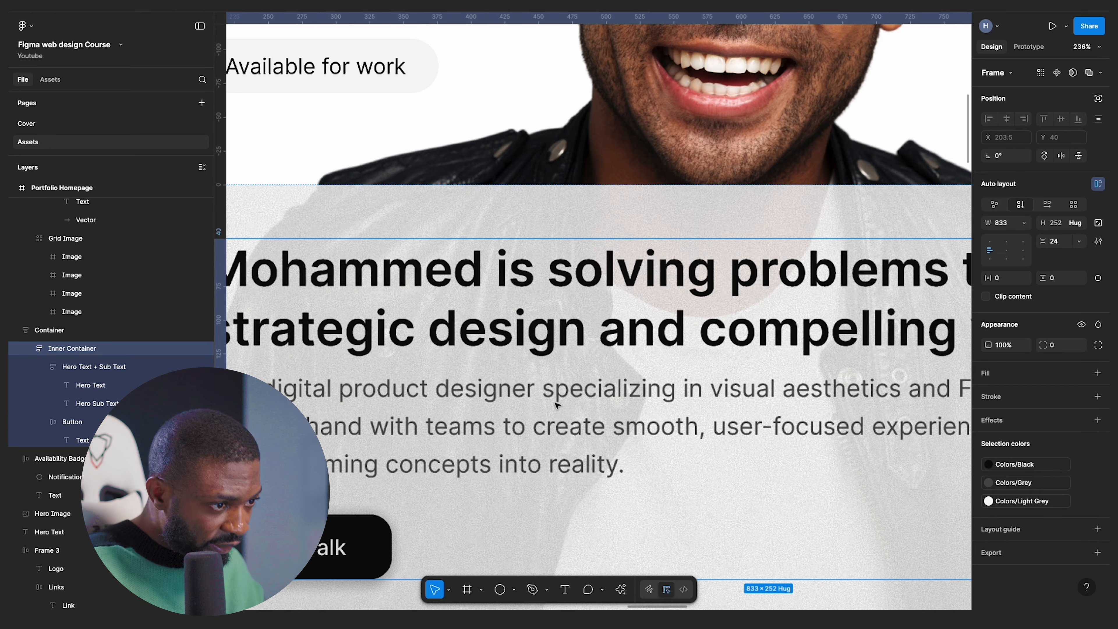
{"action": "scroll", "coordinate": [605, 331], "scroll_direction": "down", "scroll_amount": 2}
{"action": "left_click", "coordinate": [604, 331]}
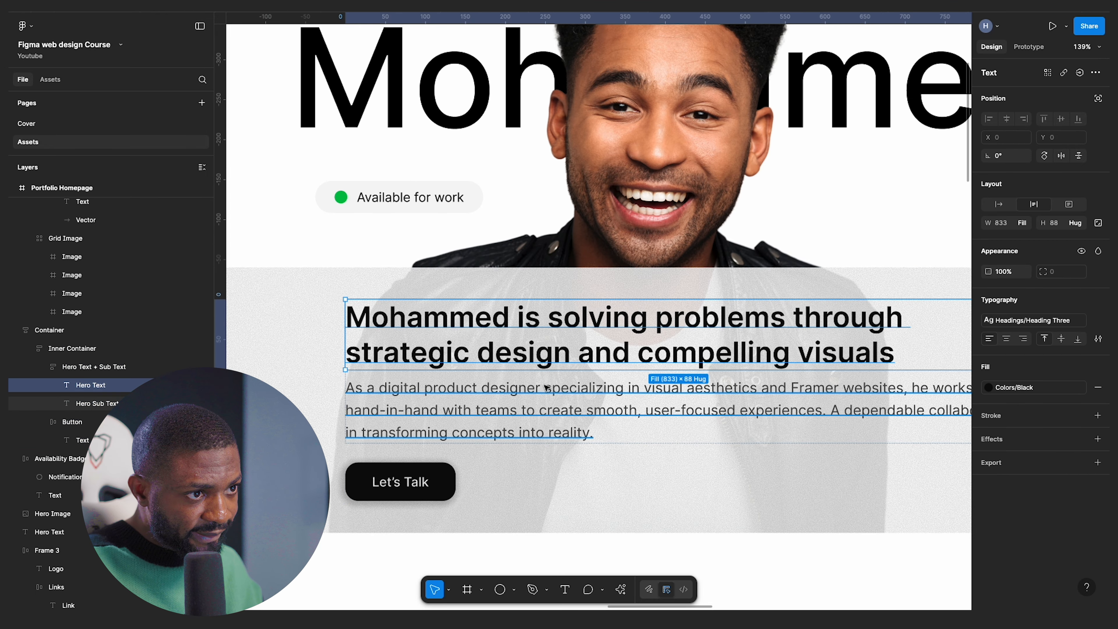
{"action": "scroll", "coordinate": [642, 410], "scroll_direction": "down", "scroll_amount": 5}
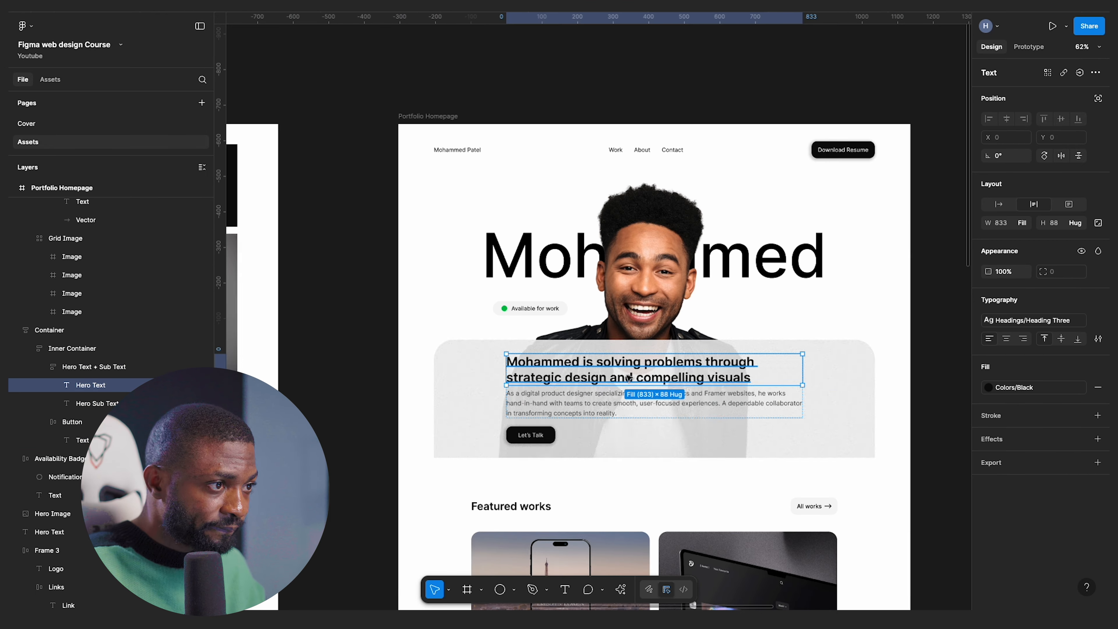
{"action": "left_click", "coordinate": [937, 412]}
- Open the text styles list for the person's name on the second Testimonial card
{"action": "scroll", "coordinate": [900, 422], "scroll_direction": "down", "scroll_amount": 5}
{"action": "scroll", "coordinate": [899, 422], "scroll_direction": "down", "scroll_amount": 5}
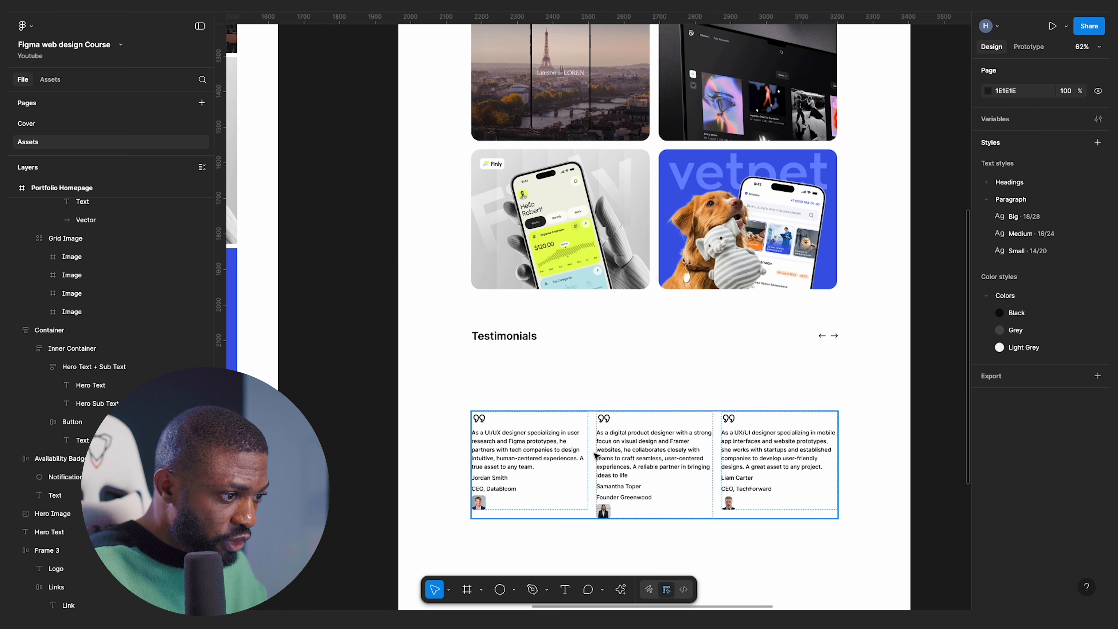
{"action": "scroll", "coordinate": [651, 428], "scroll_direction": "up", "scroll_amount": 5}
{"action": "scroll", "coordinate": [651, 427], "scroll_direction": "up", "scroll_amount": 3}
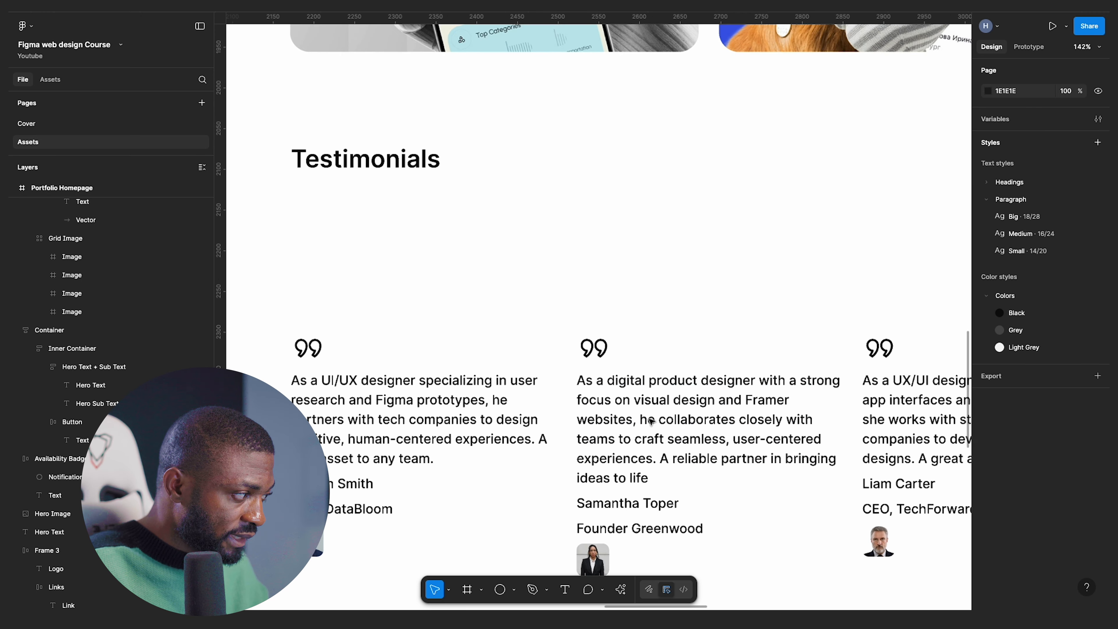
{"action": "scroll", "coordinate": [651, 422], "scroll_direction": "down", "scroll_amount": 2}
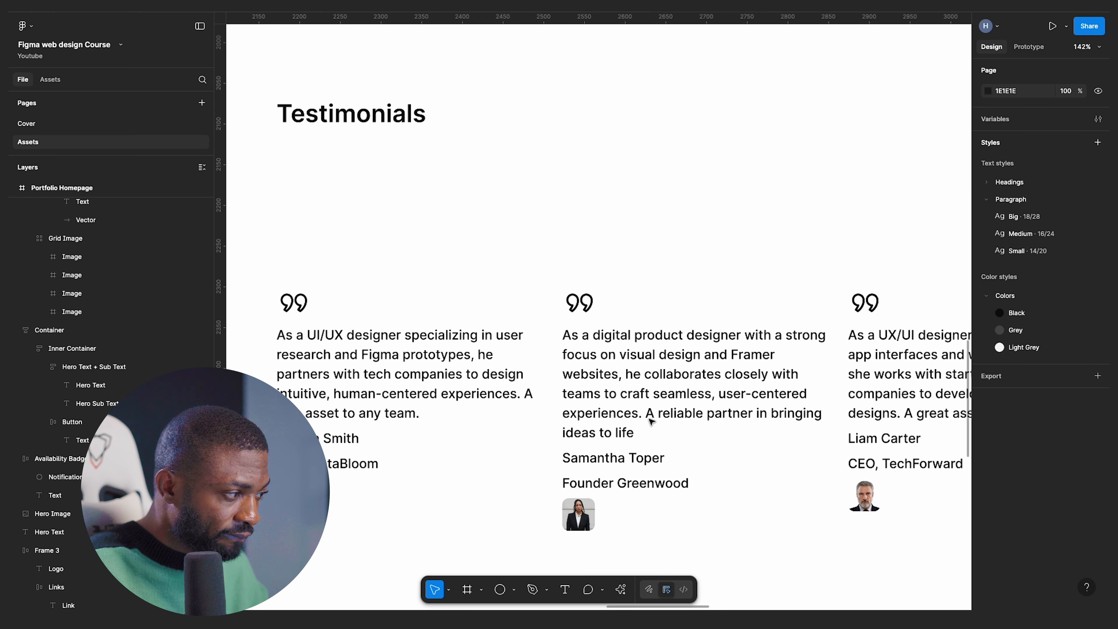
{"action": "scroll", "coordinate": [643, 462], "scroll_direction": "up", "scroll_amount": 5}
{"action": "scroll", "coordinate": [643, 464], "scroll_direction": "down", "scroll_amount": 5}
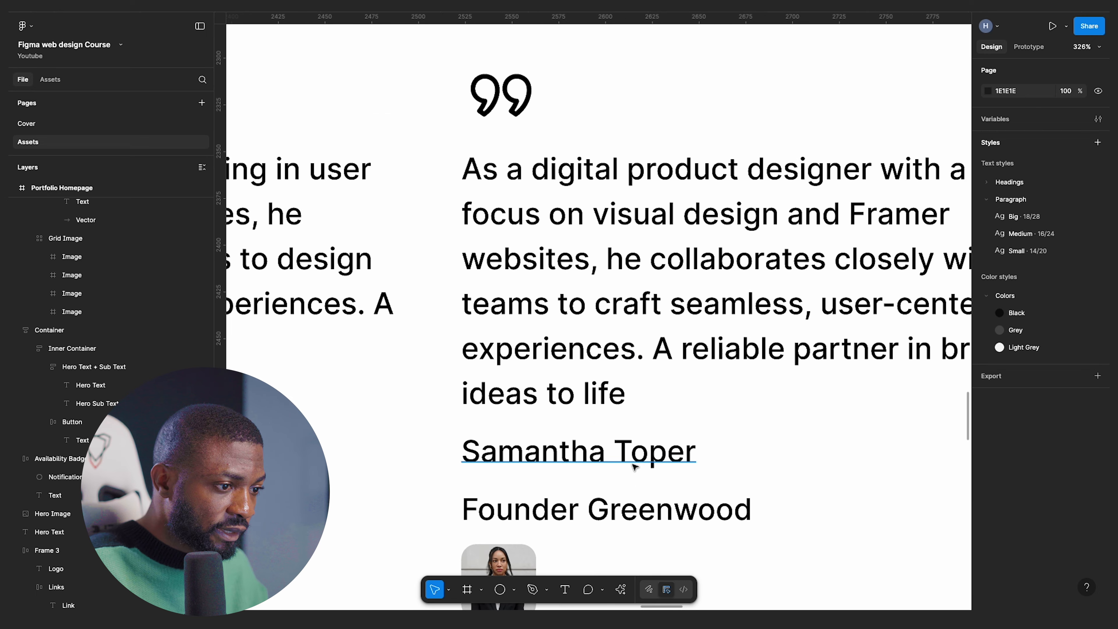
{"action": "left_click", "coordinate": [554, 455]}
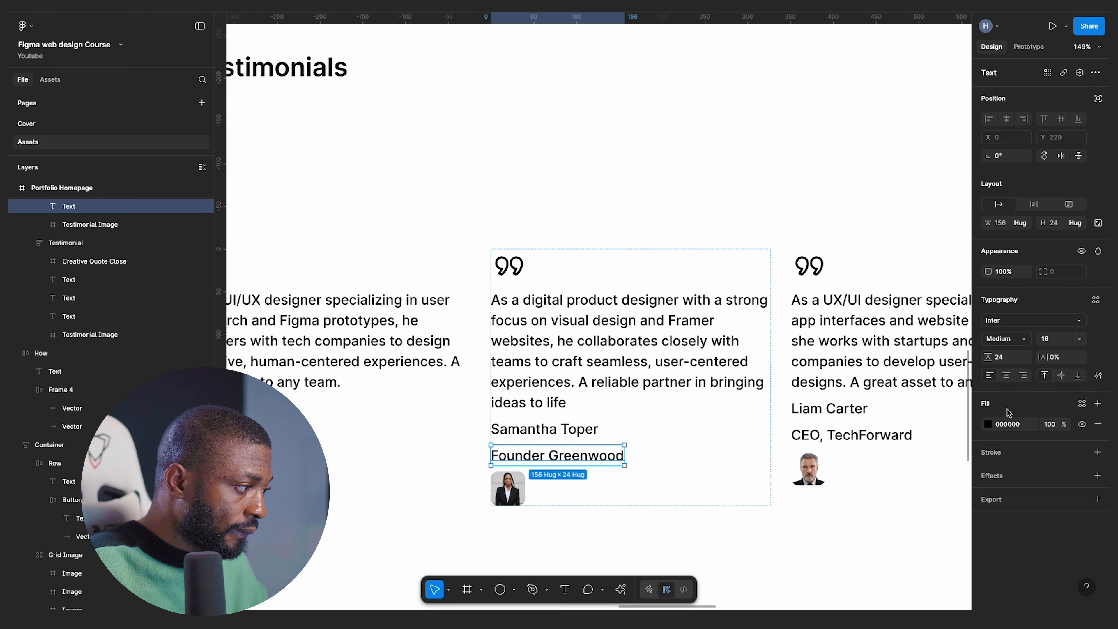
{"action": "left_click", "coordinate": [548, 430]}
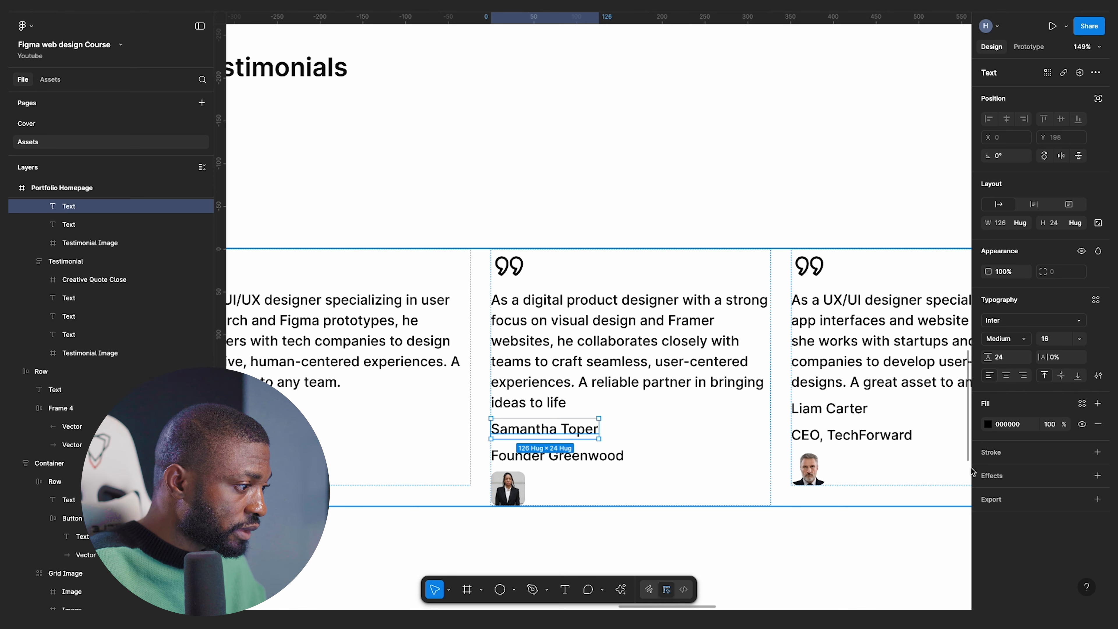
{"action": "left_click", "coordinate": [1081, 403]}
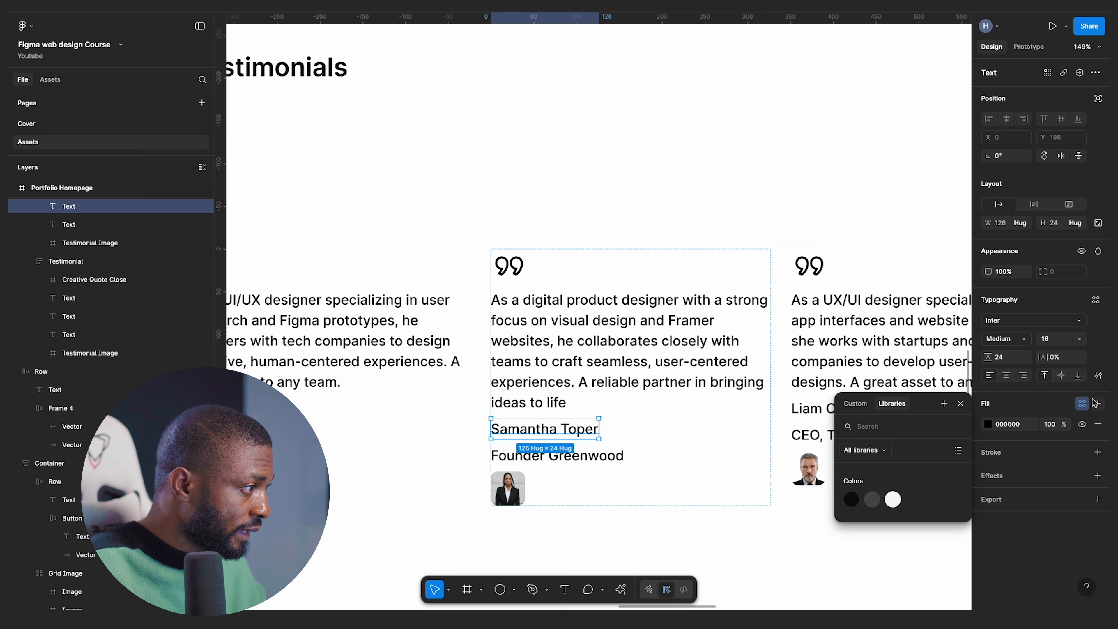
{"action": "left_click", "coordinate": [1094, 300]}
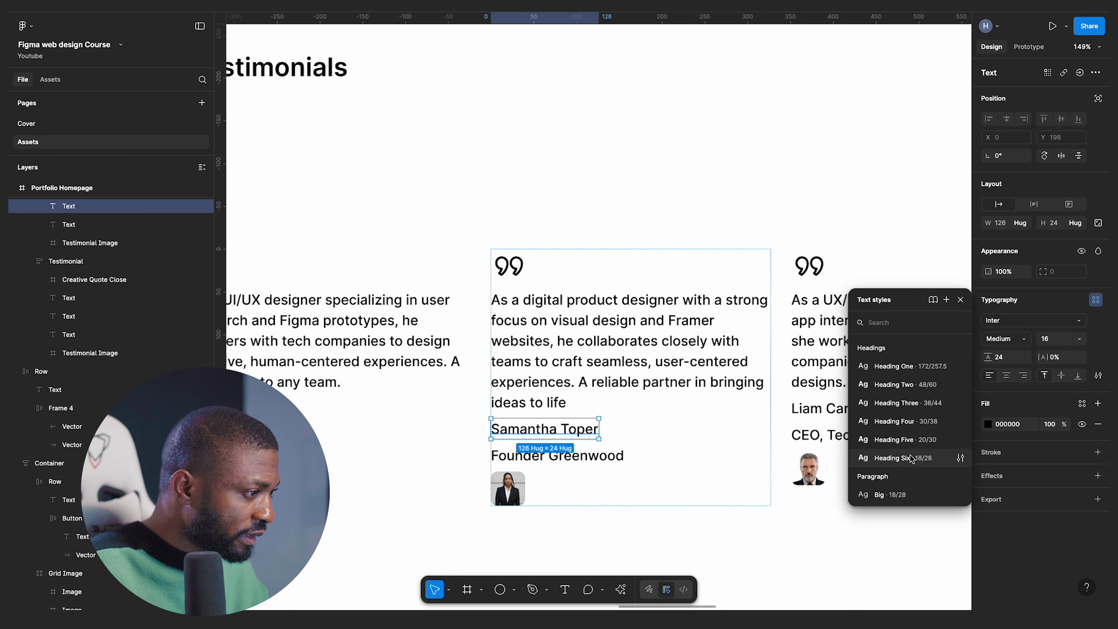
- Apply the Paragraph/Big text style to the author names in all three testimonials
{"action": "scroll", "coordinate": [911, 419], "scroll_direction": "down", "scroll_amount": 2}
{"action": "left_click", "coordinate": [889, 455]}
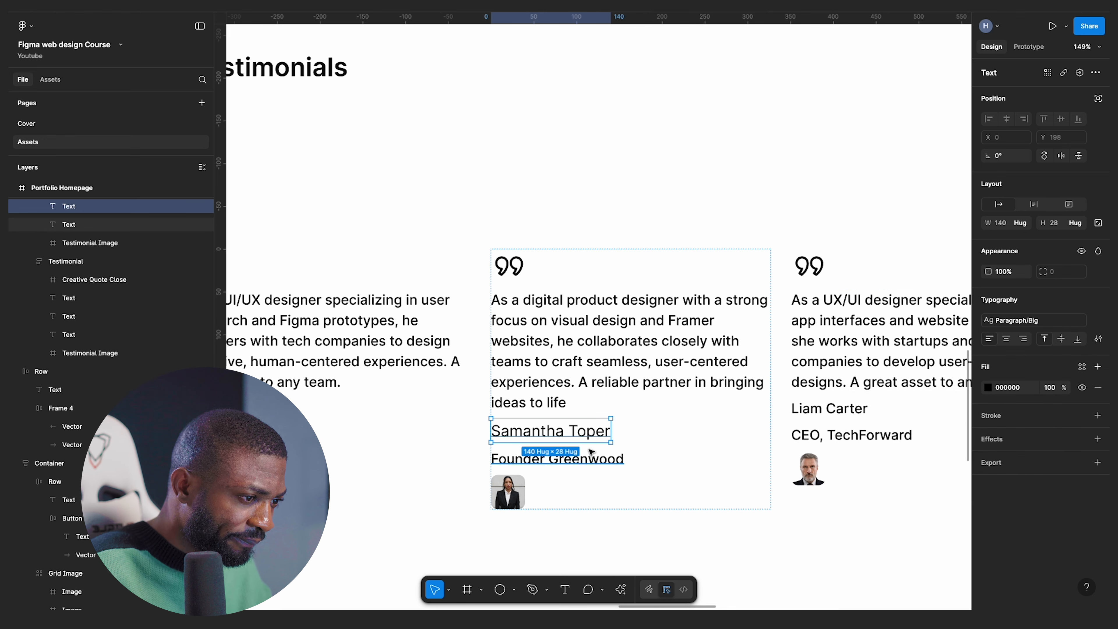
{"action": "scroll", "coordinate": [576, 425], "scroll_direction": "down", "scroll_amount": 5}
{"action": "left_click", "coordinate": [716, 410]}
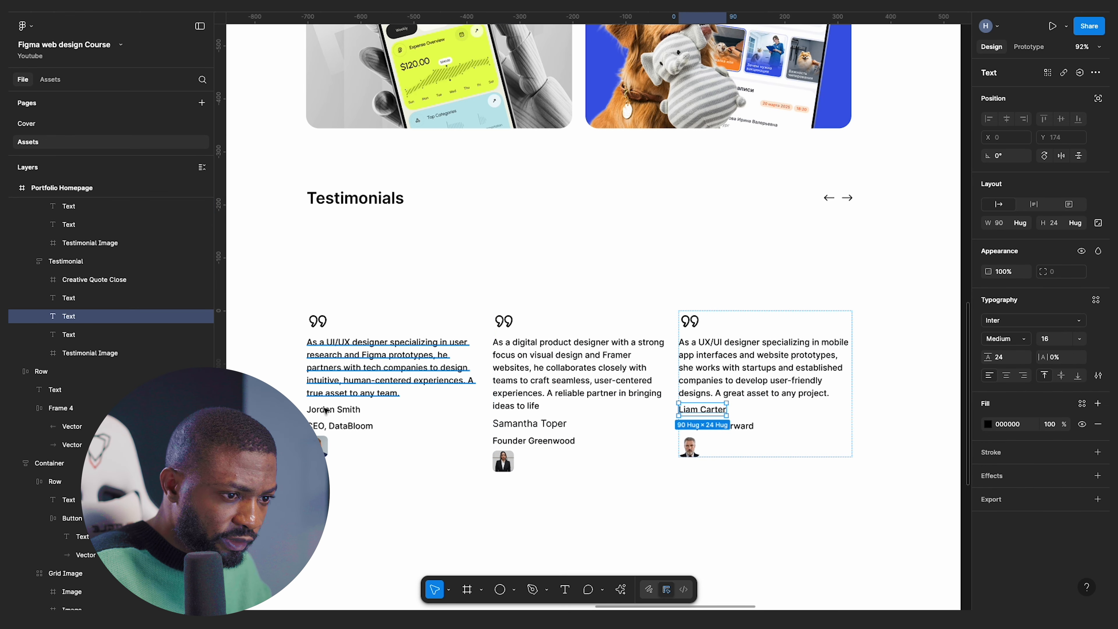
{"action": "left_click", "coordinate": [346, 410], "text": "shift"}
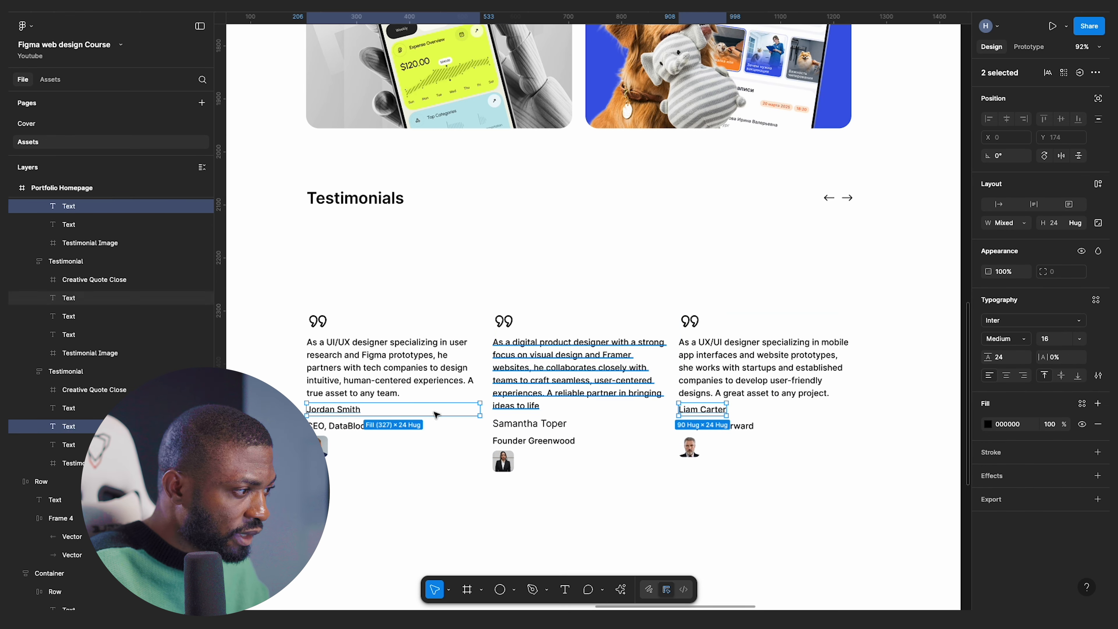
{"action": "left_click", "coordinate": [1083, 403]}
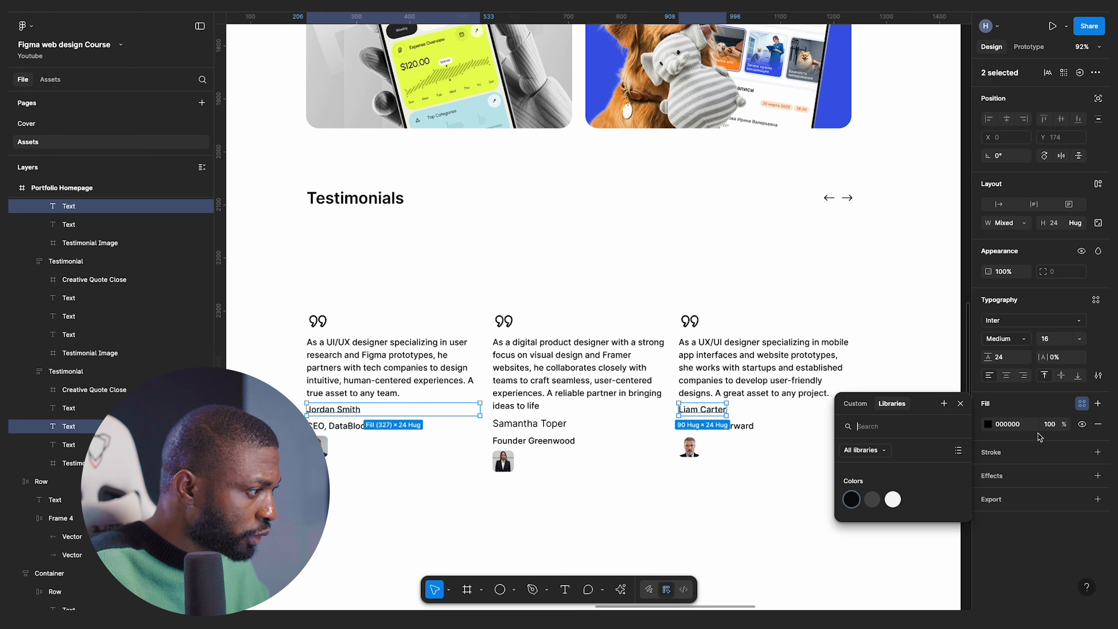
{"action": "left_click", "coordinate": [1095, 300]}
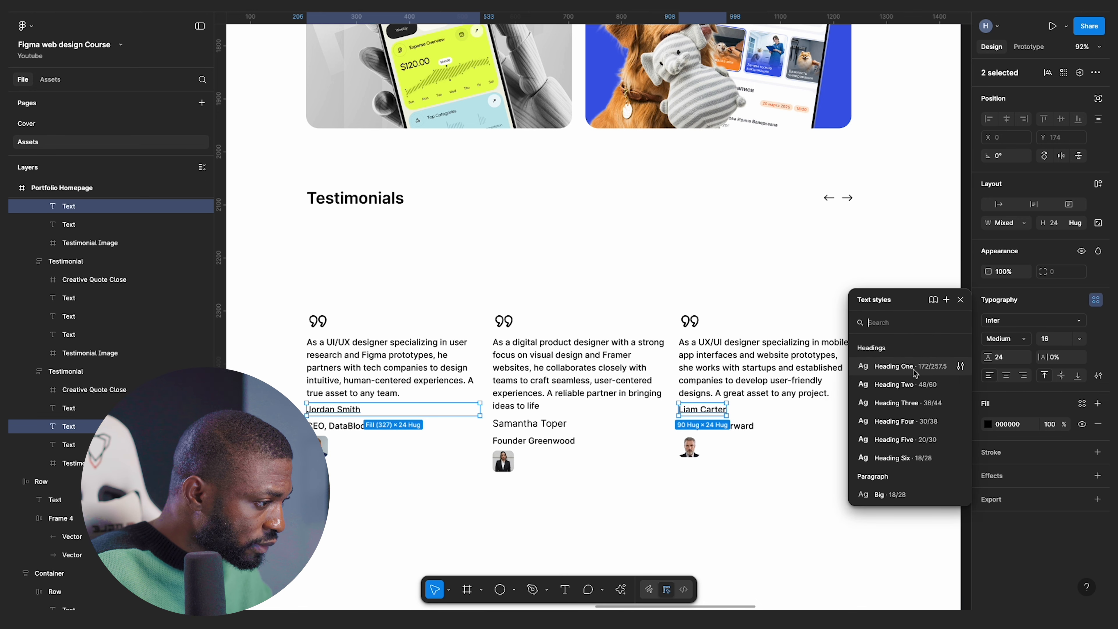
{"action": "scroll", "coordinate": [910, 425], "scroll_direction": "down", "scroll_amount": 2}
{"action": "left_click", "coordinate": [891, 457]}
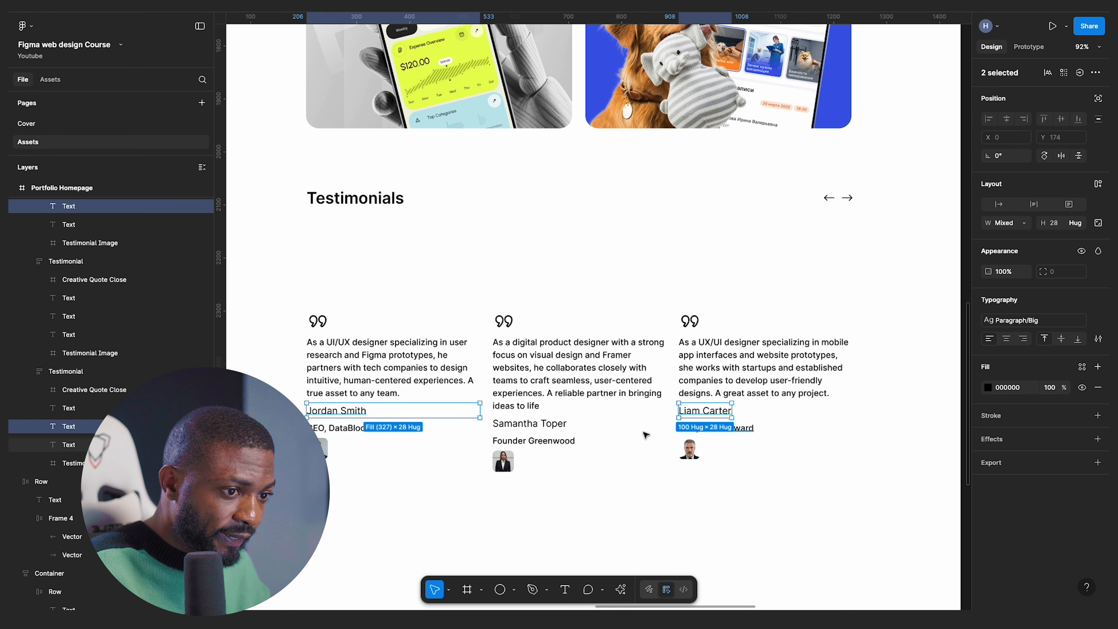
- Apply the Paragraph/Small text style to the job title lines in all three testimonials
{"action": "left_click", "coordinate": [340, 427]}
{"action": "left_click", "coordinate": [532, 440], "text": "shift"}
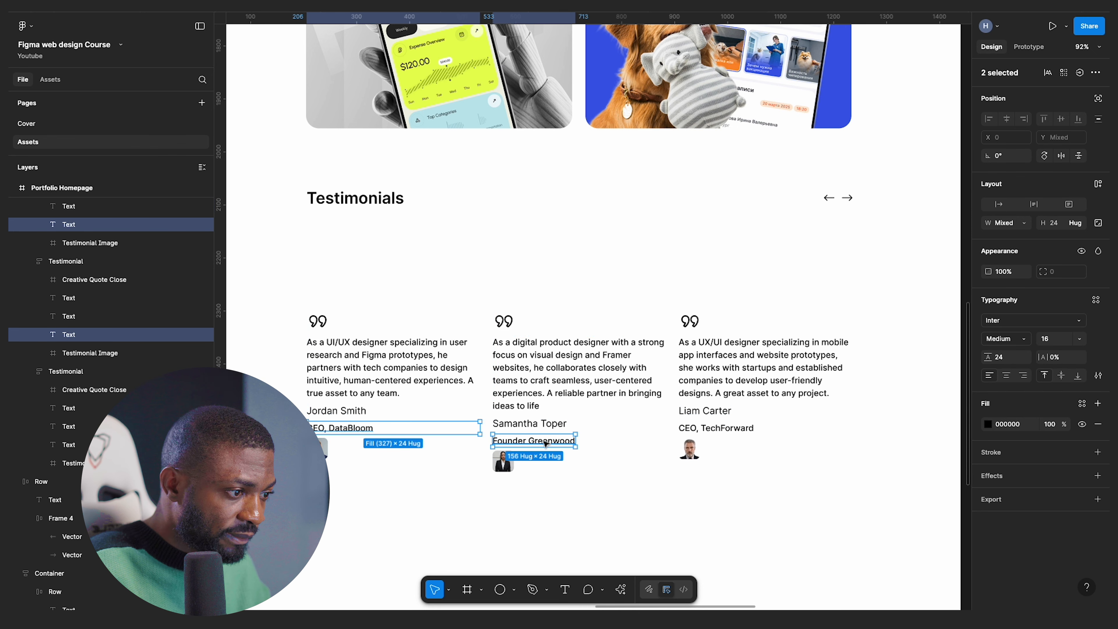
{"action": "left_click", "coordinate": [715, 427], "text": "shift"}
{"action": "left_click", "coordinate": [1082, 402]}
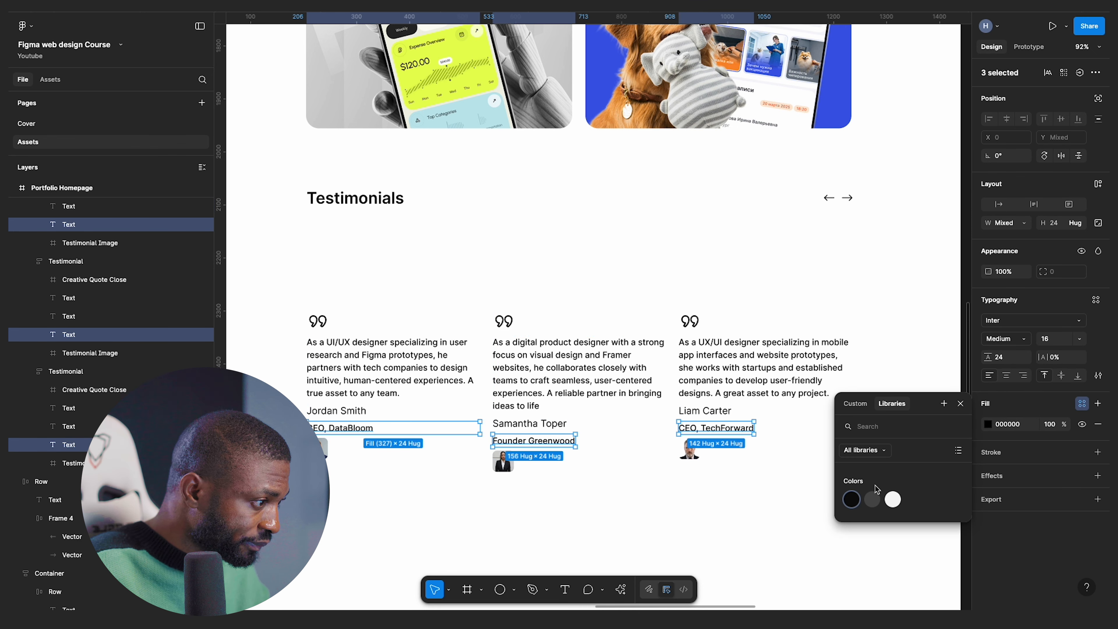
{"action": "left_click", "coordinate": [1096, 300]}
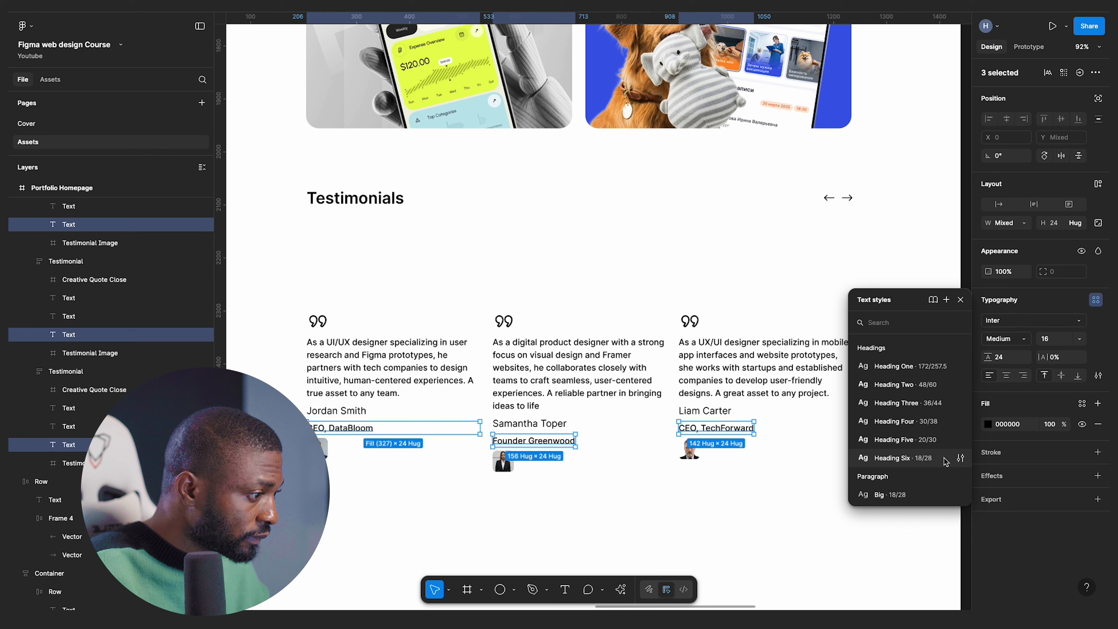
{"action": "scroll", "coordinate": [910, 483], "scroll_direction": "down", "scroll_amount": 1}
{"action": "left_click", "coordinate": [907, 489]}
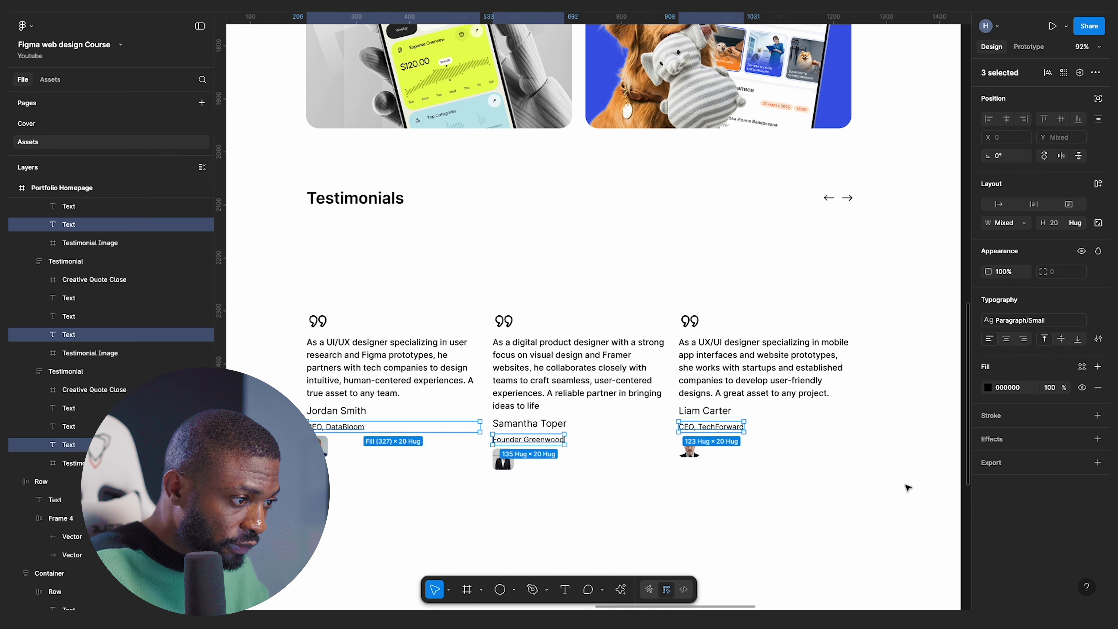
- Apply the Grey color style to the three job title lines
{"action": "left_click", "coordinate": [1081, 368]}
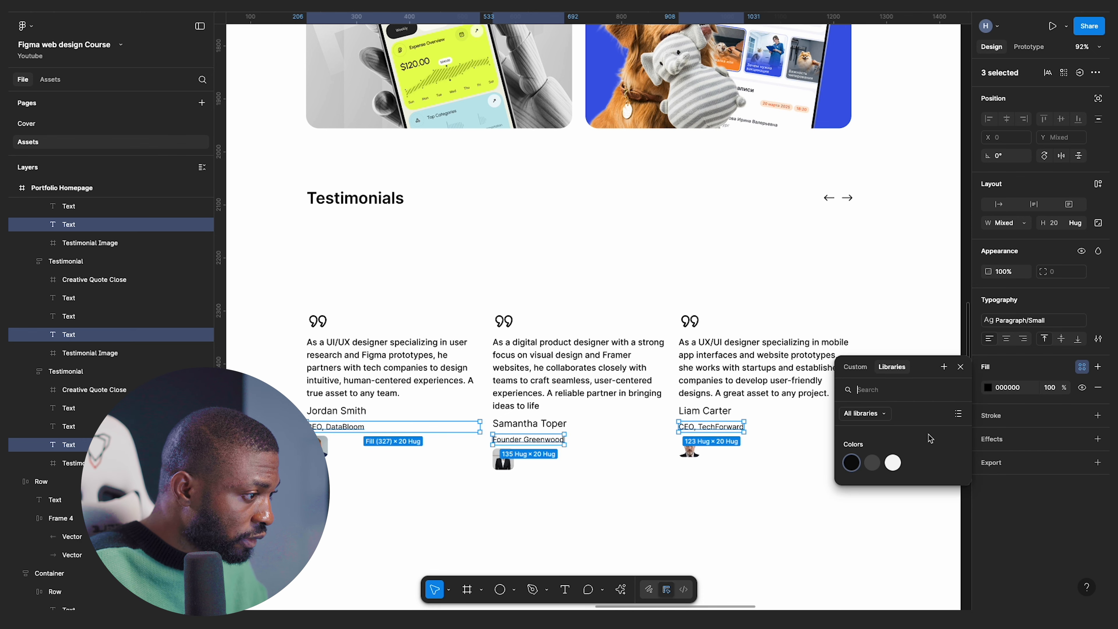
{"action": "left_click", "coordinate": [869, 461]}
{"action": "left_click", "coordinate": [773, 491]}
- Apply the Black color style to the author names in all three testimonials
{"action": "left_click", "coordinate": [692, 413], "text": "super"}
{"action": "left_click", "coordinate": [536, 423], "text": "shift"}
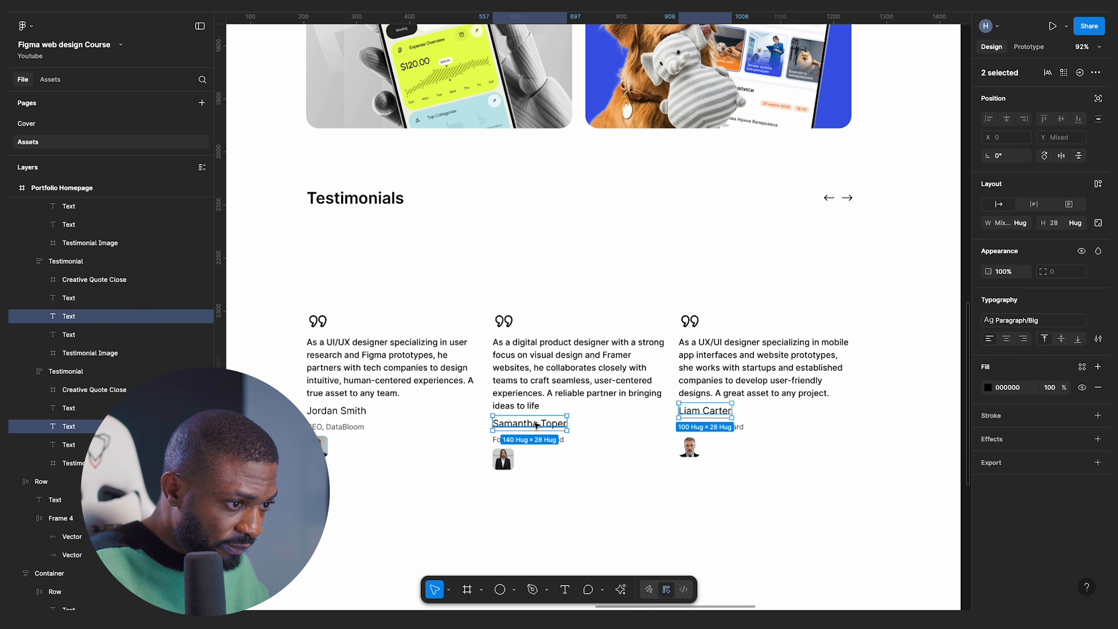
{"action": "left_click", "coordinate": [337, 410], "text": "shift"}
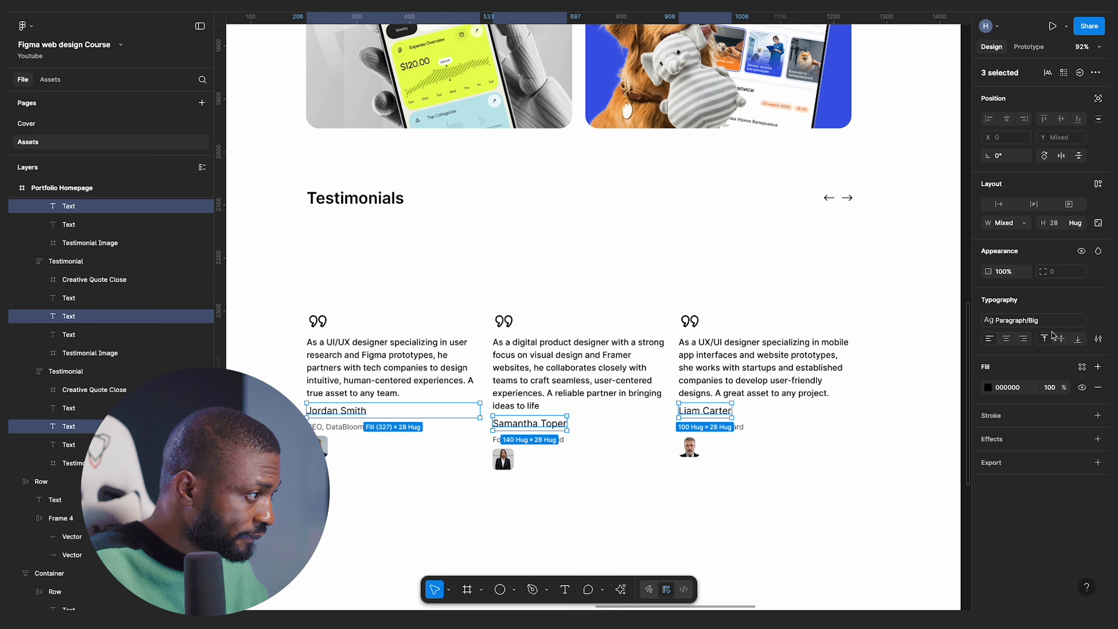
{"action": "left_click", "coordinate": [1055, 322]}
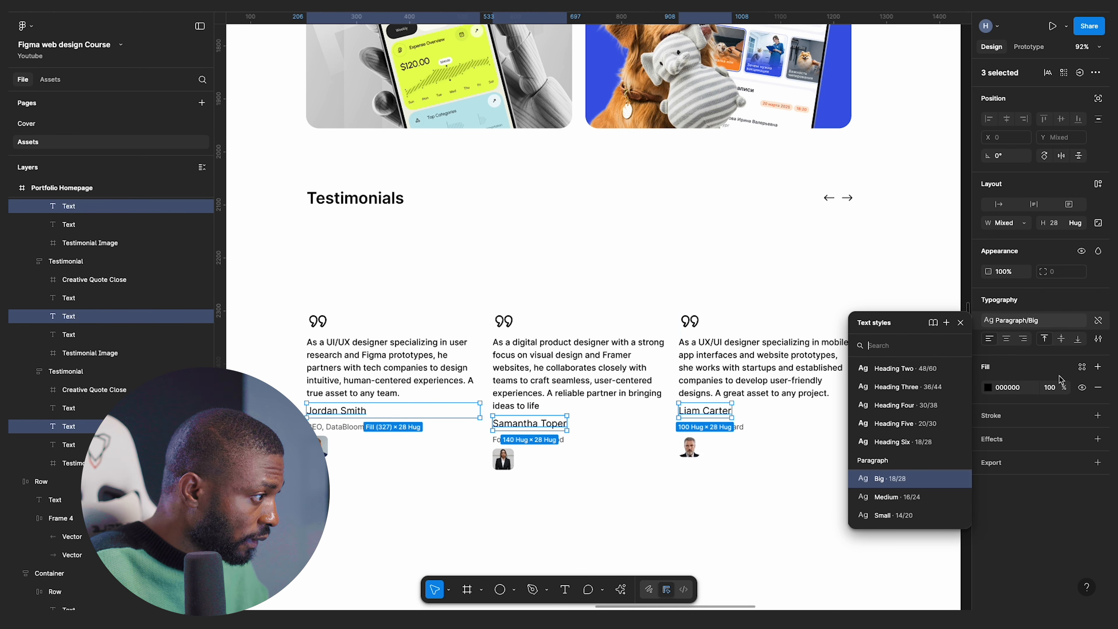
{"action": "left_click", "coordinate": [1083, 369]}
{"action": "left_click", "coordinate": [849, 462]}
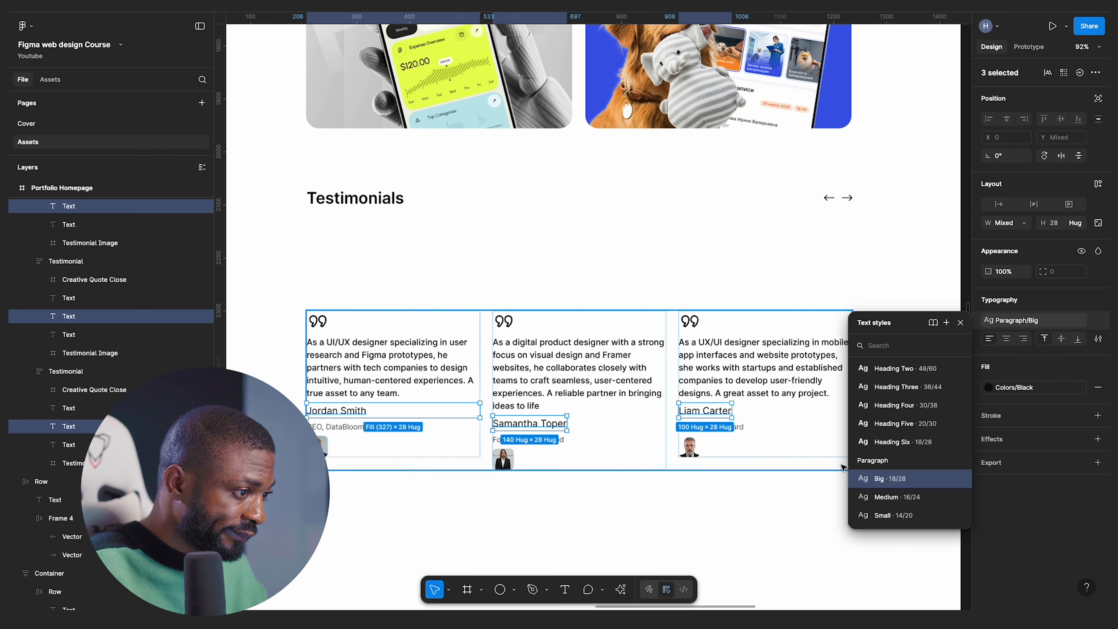
{"action": "left_click", "coordinate": [803, 486]}
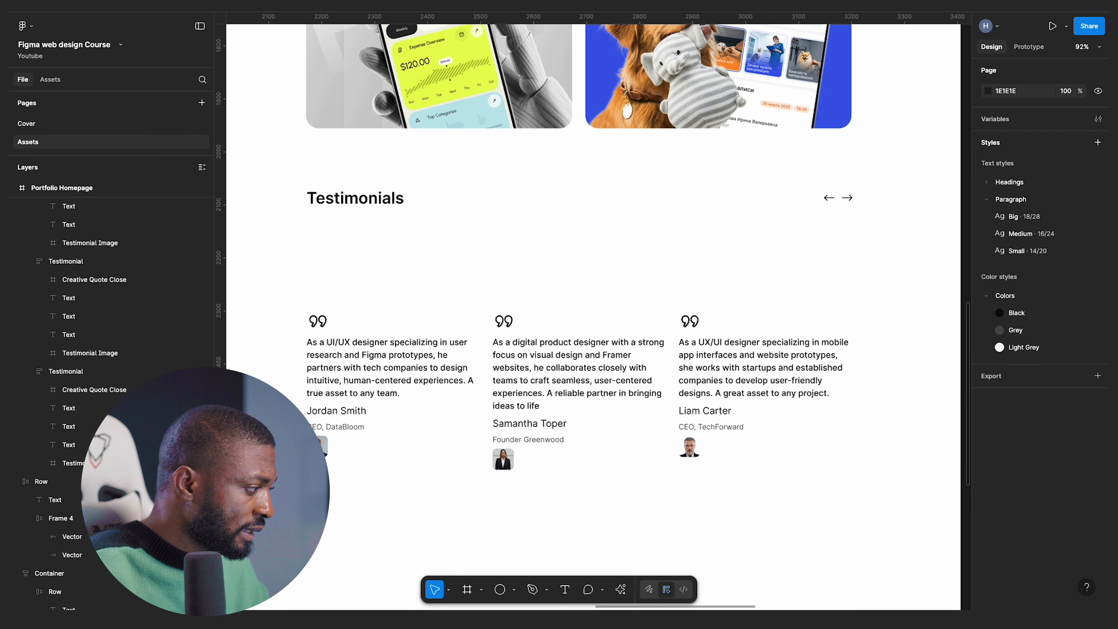
- Apply the Black color style to the quote paragraphs in all three testimonials
{"action": "left_click", "coordinate": [414, 368]}
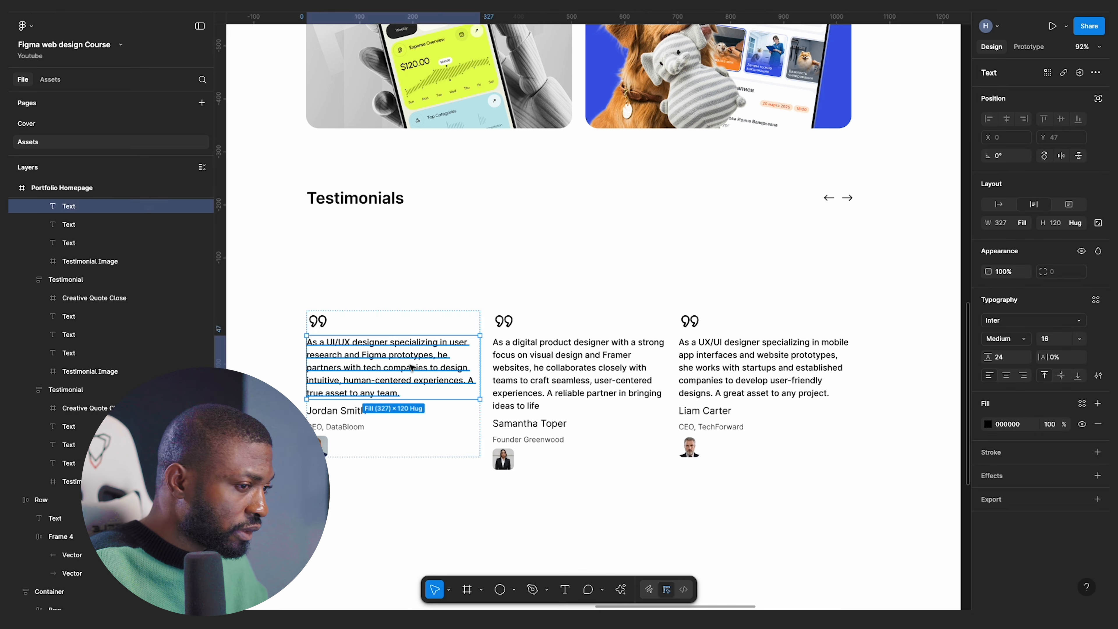
{"action": "left_click", "coordinate": [602, 377], "text": "shift"}
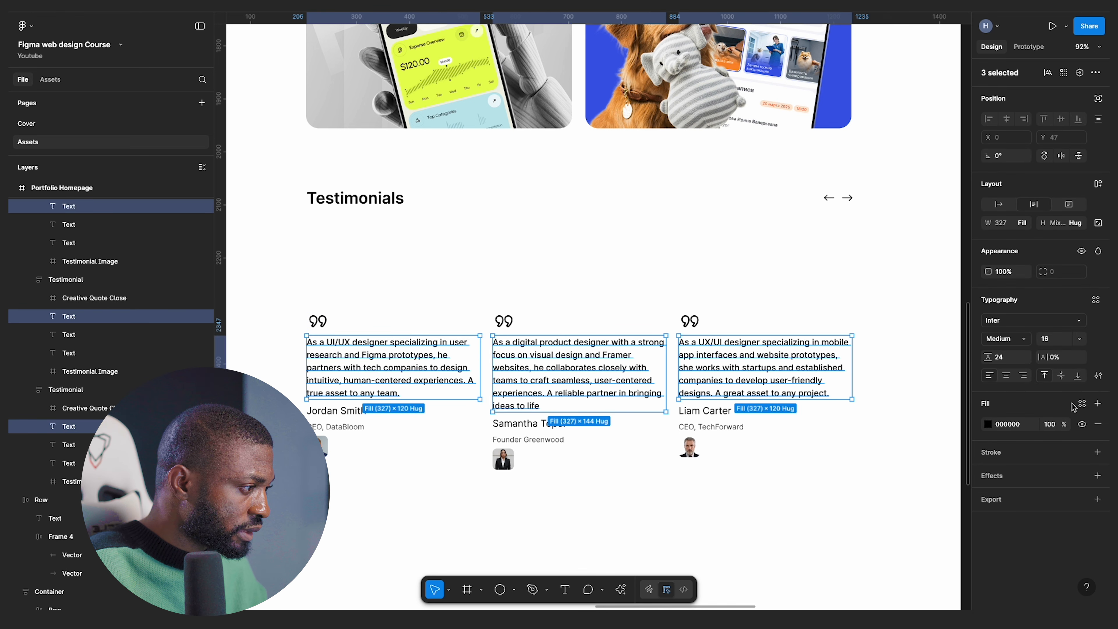
{"action": "left_click", "coordinate": [1079, 403]}
{"action": "left_click", "coordinate": [851, 500]}
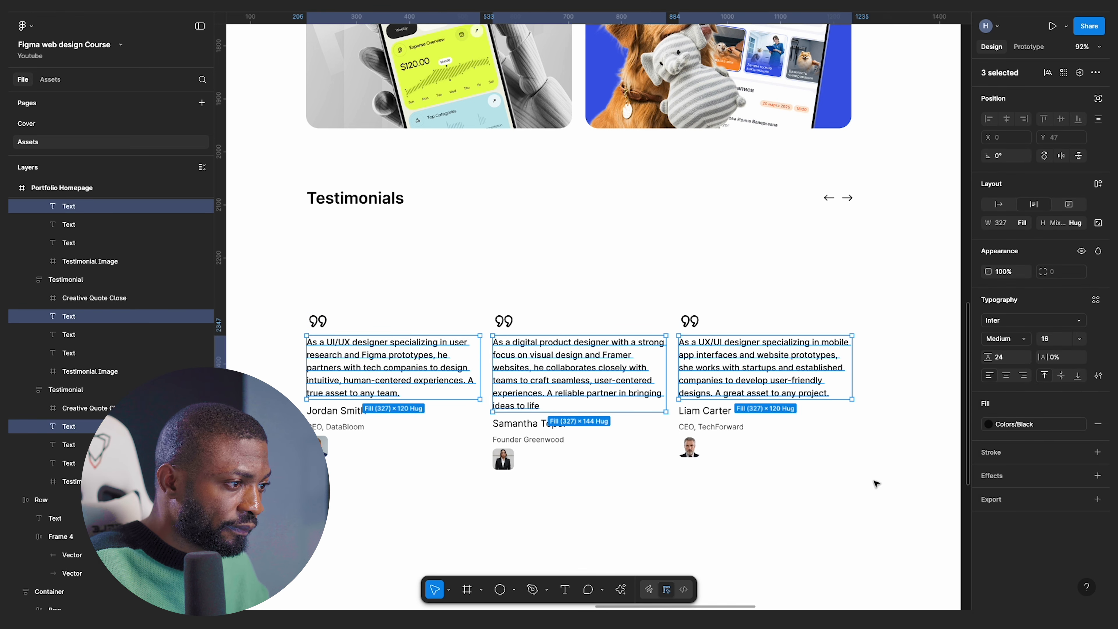
- Apply the Black color style to the quotation mark icons above the three testimonials
{"action": "left_click", "coordinate": [688, 321]}
{"action": "left_click", "coordinate": [513, 325], "text": "shift"}
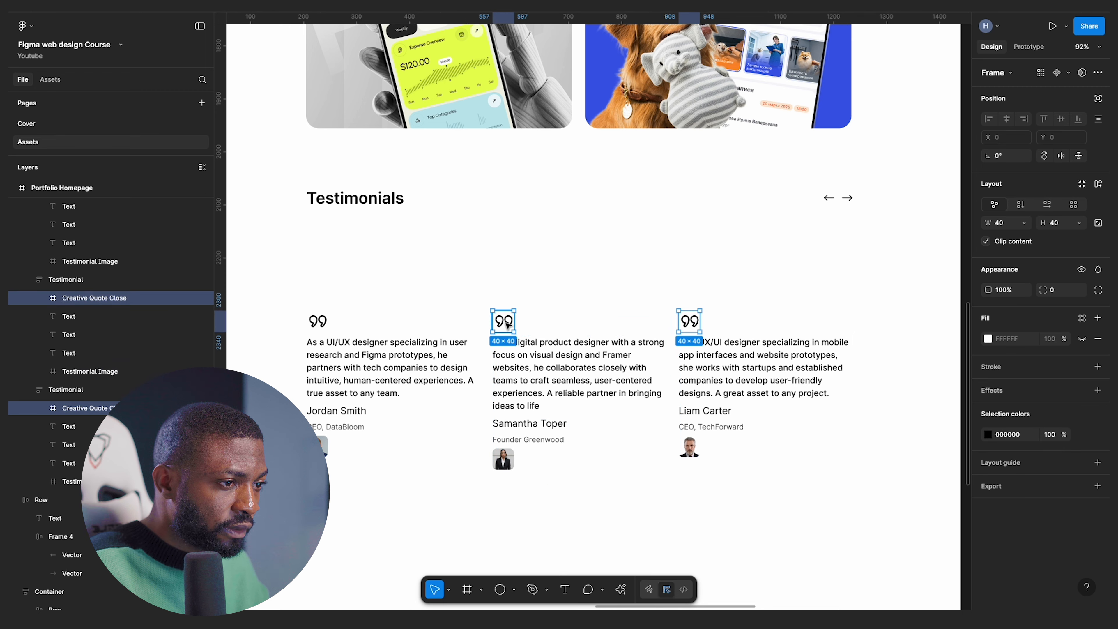
{"action": "left_click", "coordinate": [319, 321], "text": "shift"}
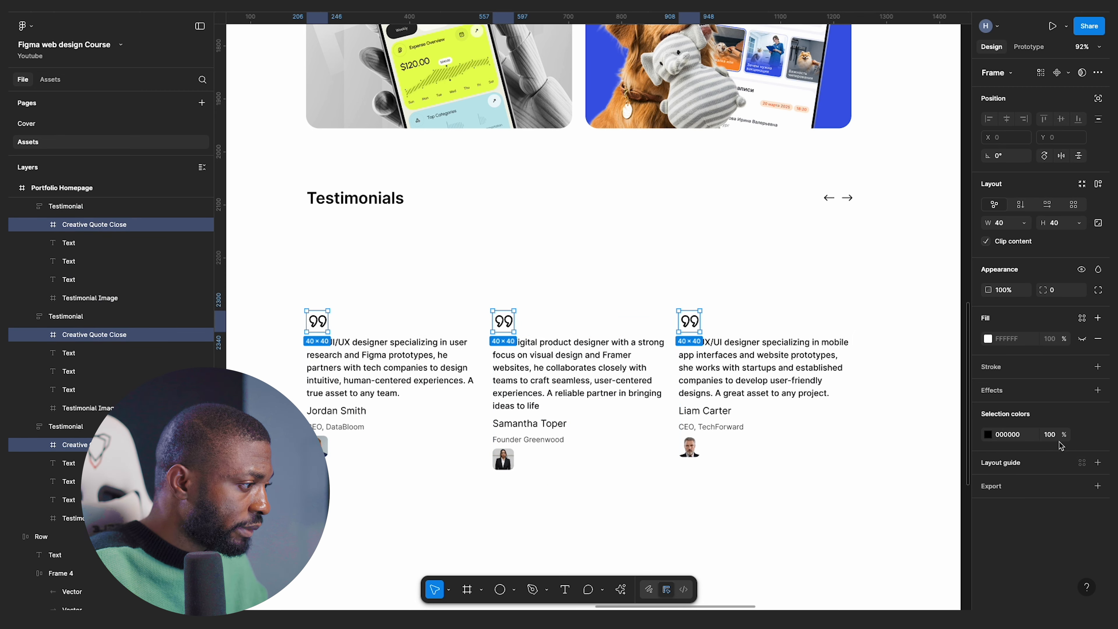
{"action": "left_click", "coordinate": [1081, 434]}
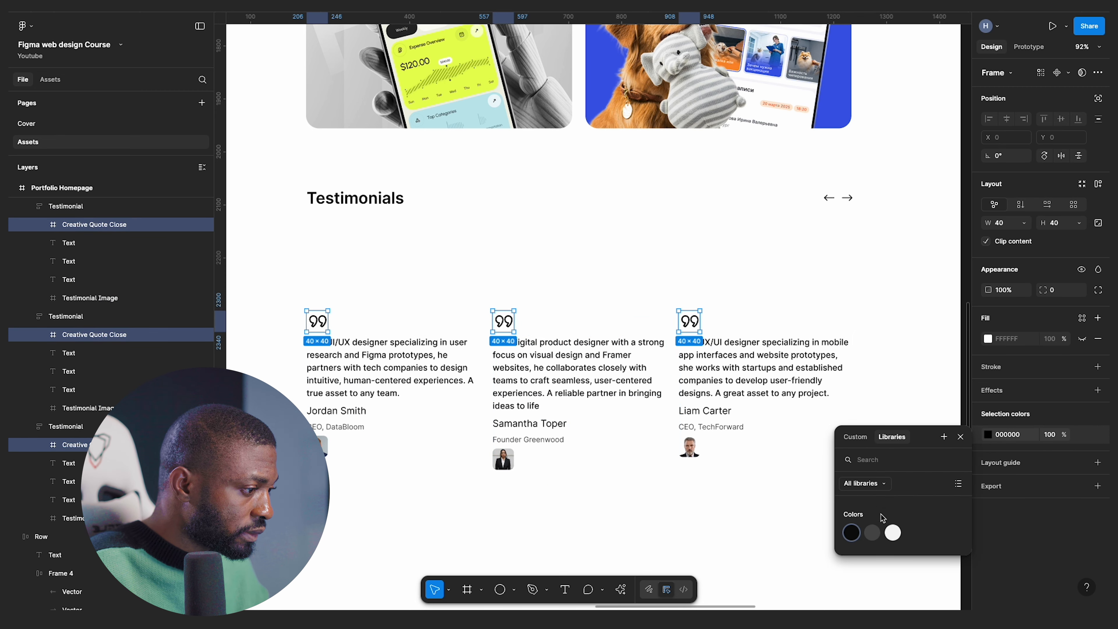
{"action": "left_click", "coordinate": [851, 533]}
{"action": "left_click", "coordinate": [799, 517]}
{"action": "scroll", "coordinate": [739, 398], "scroll_direction": "down", "scroll_amount": 5}
{"action": "scroll", "coordinate": [695, 432], "scroll_direction": "up", "scroll_amount": 4}
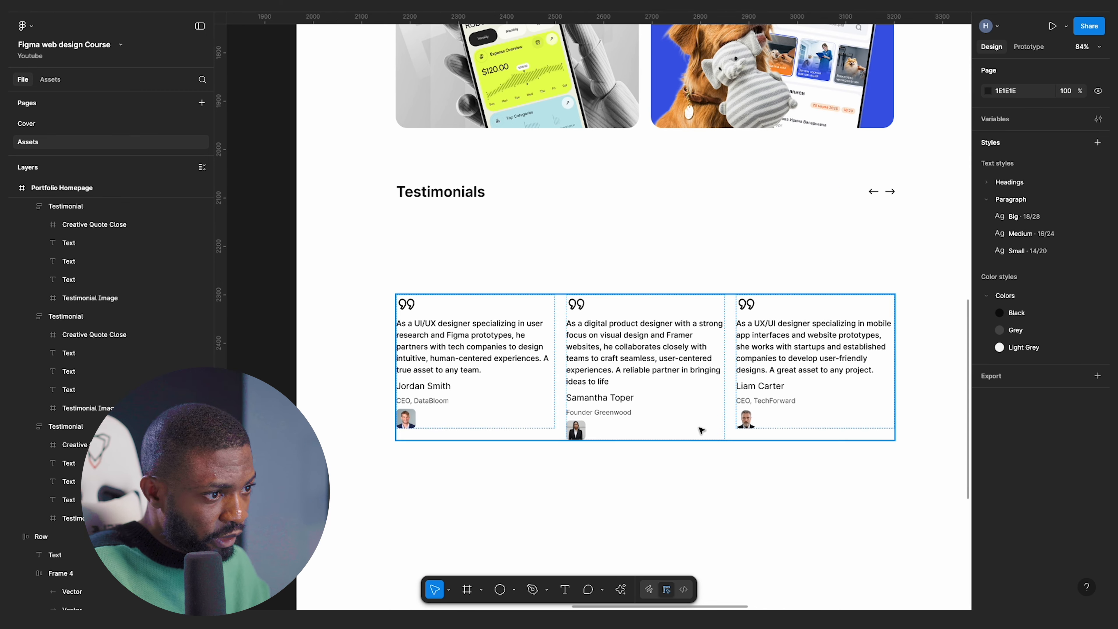
{"action": "left_click", "coordinate": [691, 438]}
{"action": "double_click", "coordinate": [647, 378]}
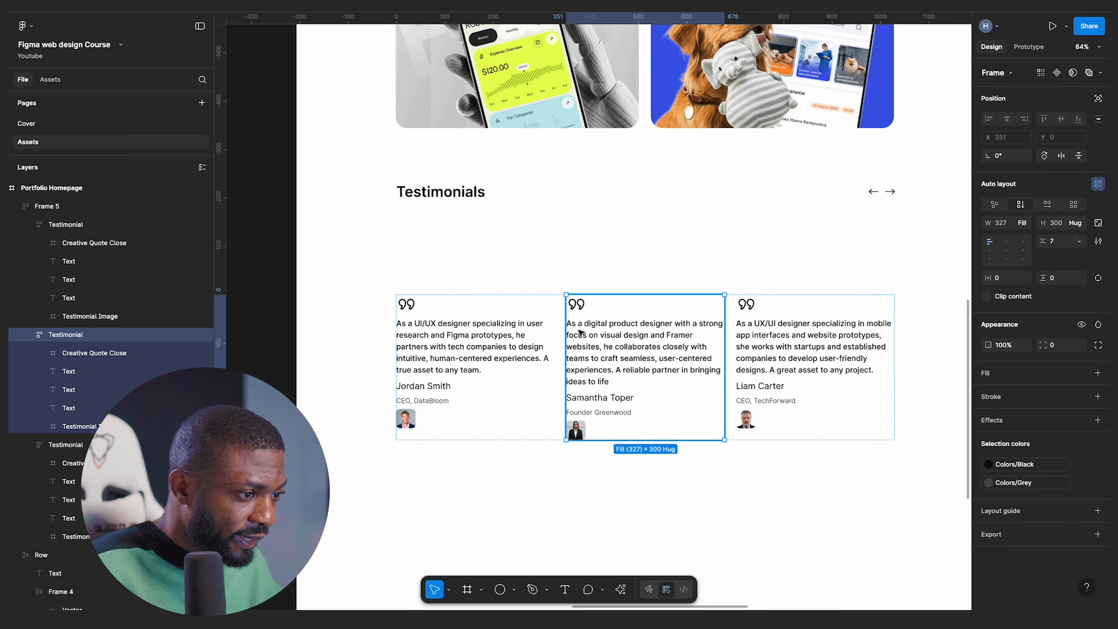
{"action": "key", "text": "shift+Tab"}
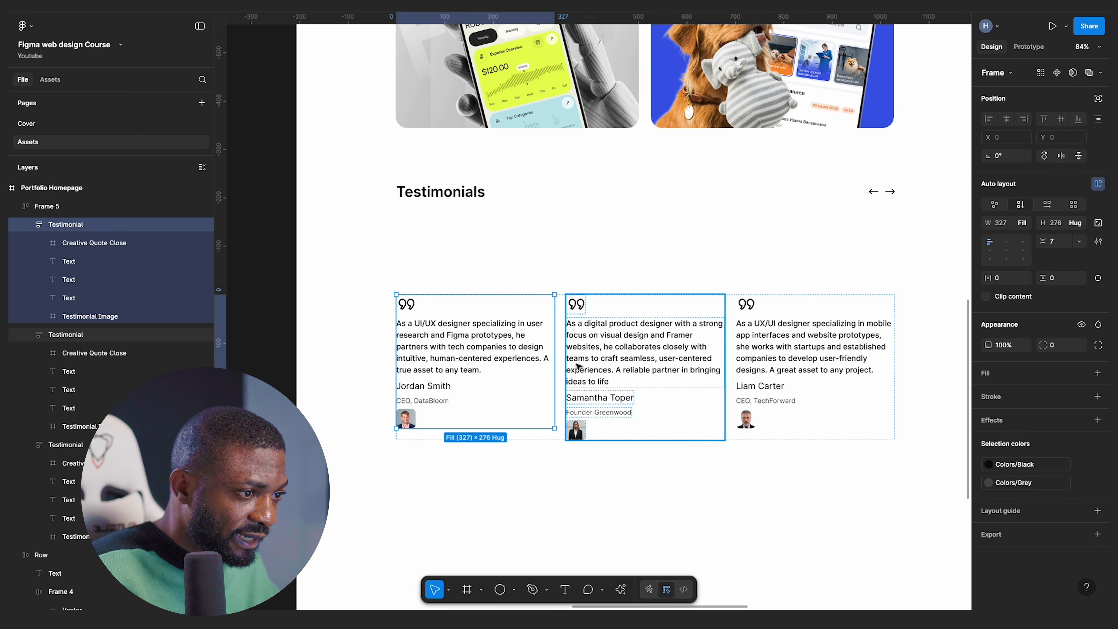
{"action": "key", "text": "Tab"}
{"action": "key", "text": "Tab"}
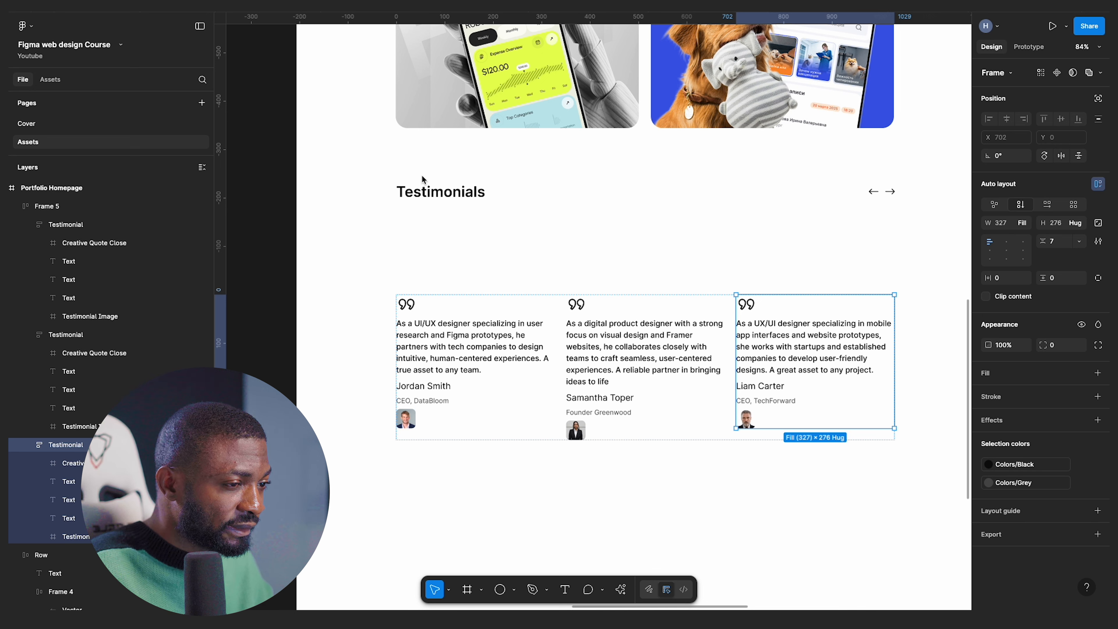
- Set the three testimonial cards' vertical padding to 32 and horizontal padding to 24
{"action": "left_click", "coordinate": [487, 312]}
{"action": "left_click", "coordinate": [642, 321], "text": "shift"}
{"action": "left_click", "coordinate": [747, 336], "text": "shift"}
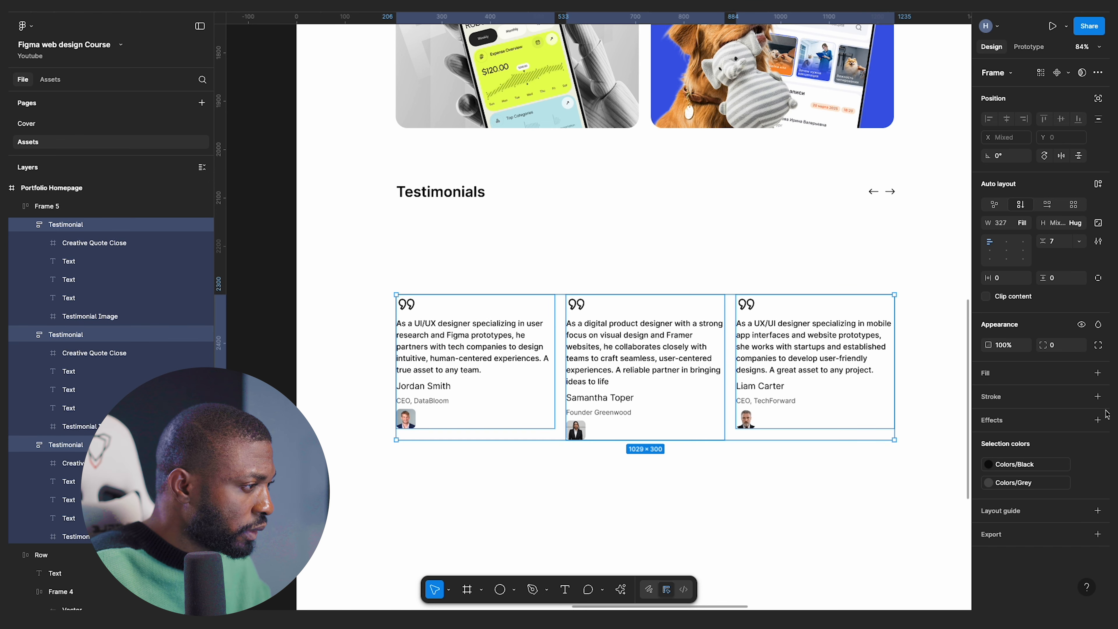
{"action": "left_click", "coordinate": [1069, 279]}
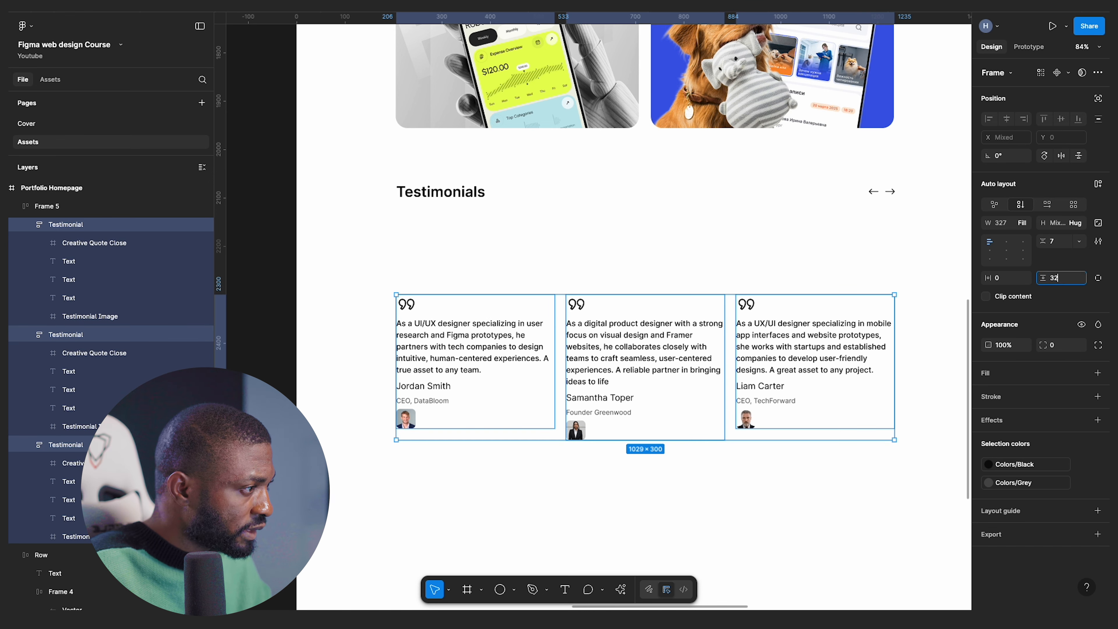
{"action": "type", "text": "32"}
{"action": "key", "text": "Return"}
{"action": "left_click", "coordinate": [993, 278]}
{"action": "type", "text": "24"}
{"action": "key", "text": "Return"}
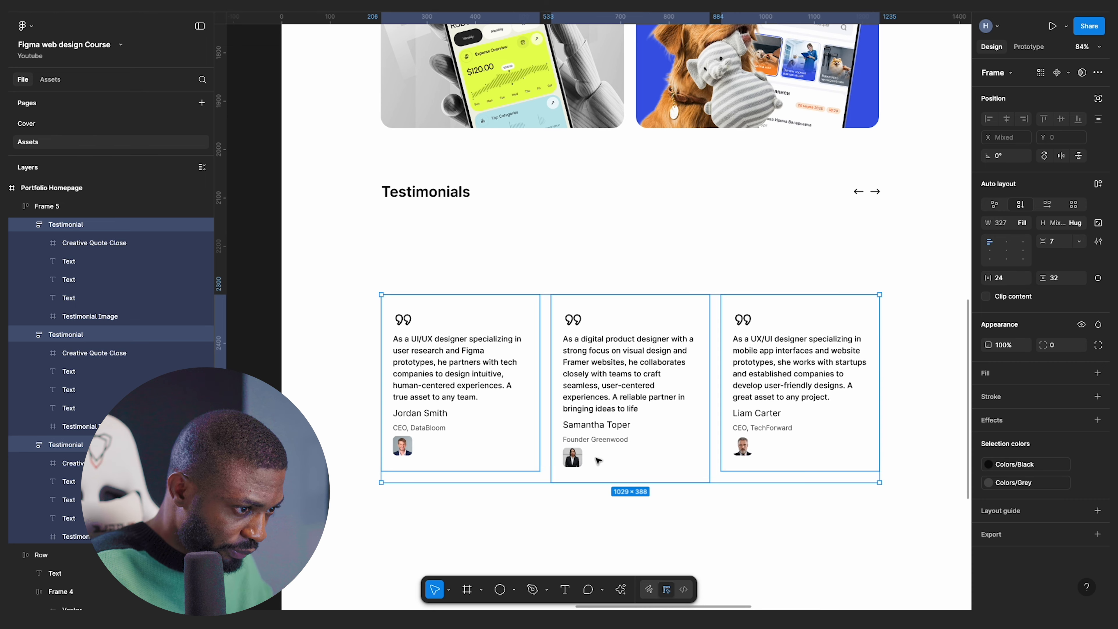
{"action": "scroll", "coordinate": [601, 520], "scroll_direction": "right", "scroll_amount": 2}
{"action": "left_click", "coordinate": [601, 502]}
{"action": "scroll", "coordinate": [572, 489], "scroll_direction": "up", "scroll_amount": 1}
- Wrap the author name and job title of the first testimonial card in an auto layout frame
{"action": "left_click", "coordinate": [502, 460]}
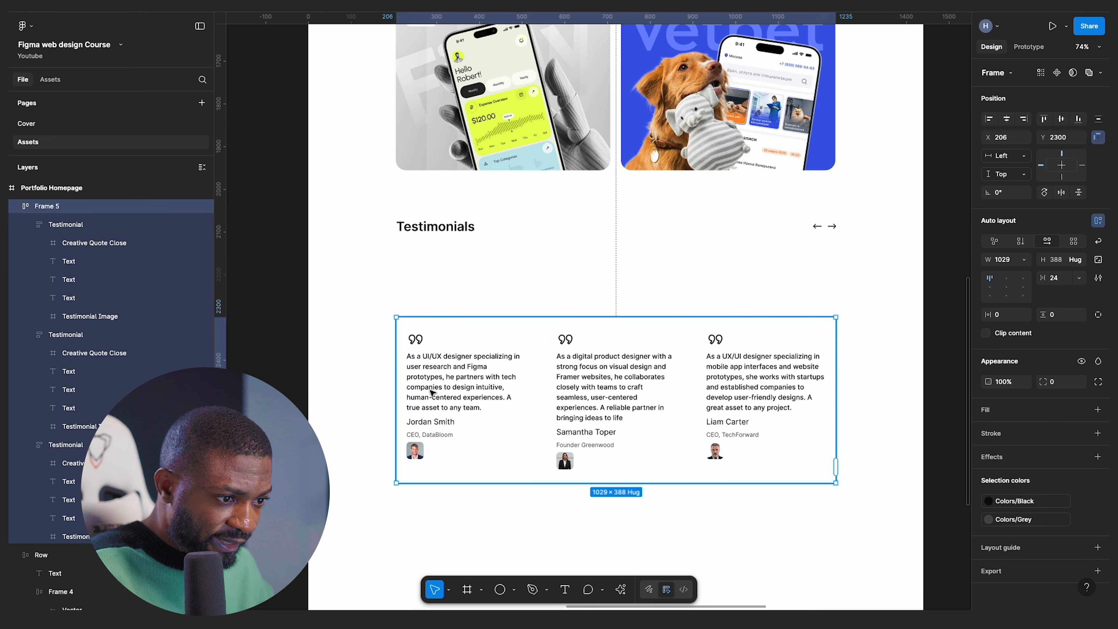
{"action": "scroll", "coordinate": [439, 459], "scroll_direction": "up", "scroll_amount": 5}
{"action": "left_click", "coordinate": [426, 419]}
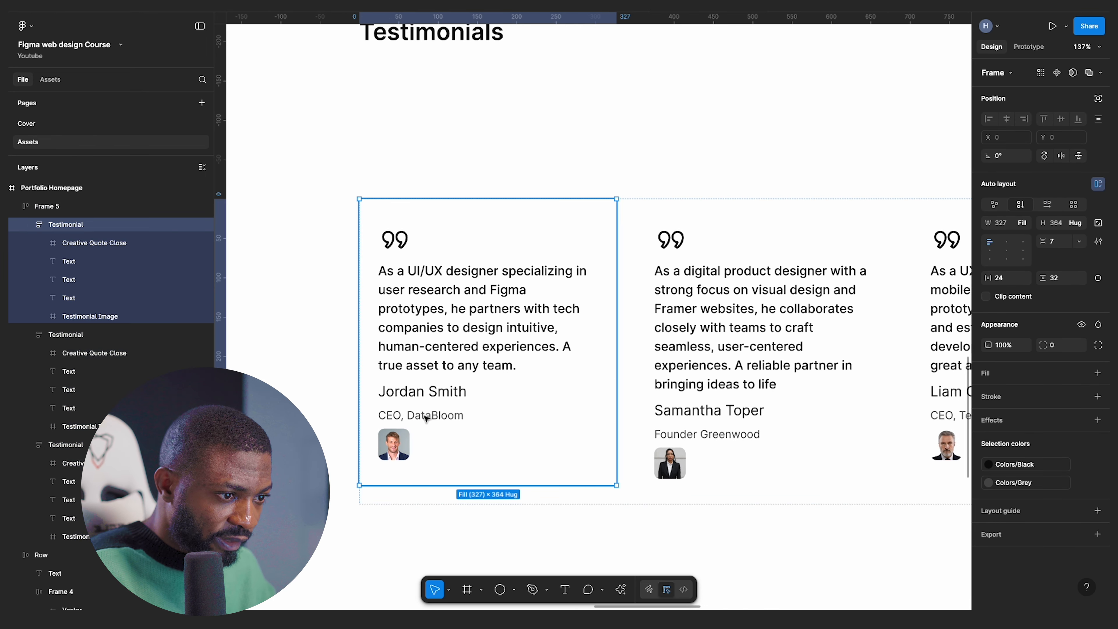
{"action": "left_click", "coordinate": [424, 412]}
{"action": "left_click", "coordinate": [422, 394], "text": "shift"}
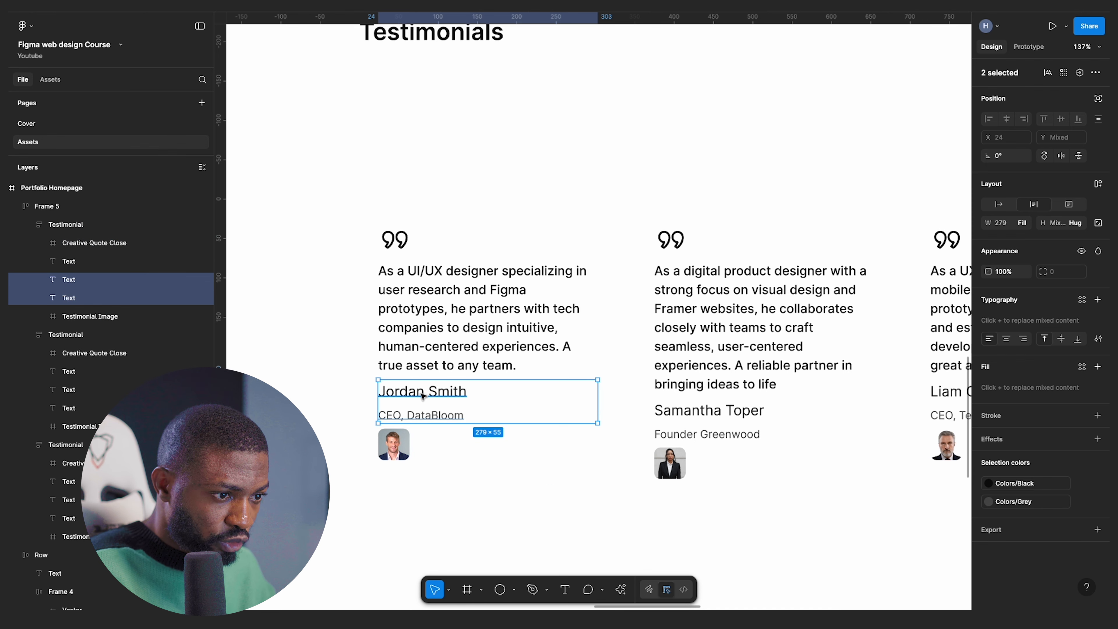
{"action": "key", "text": "shift+a"}
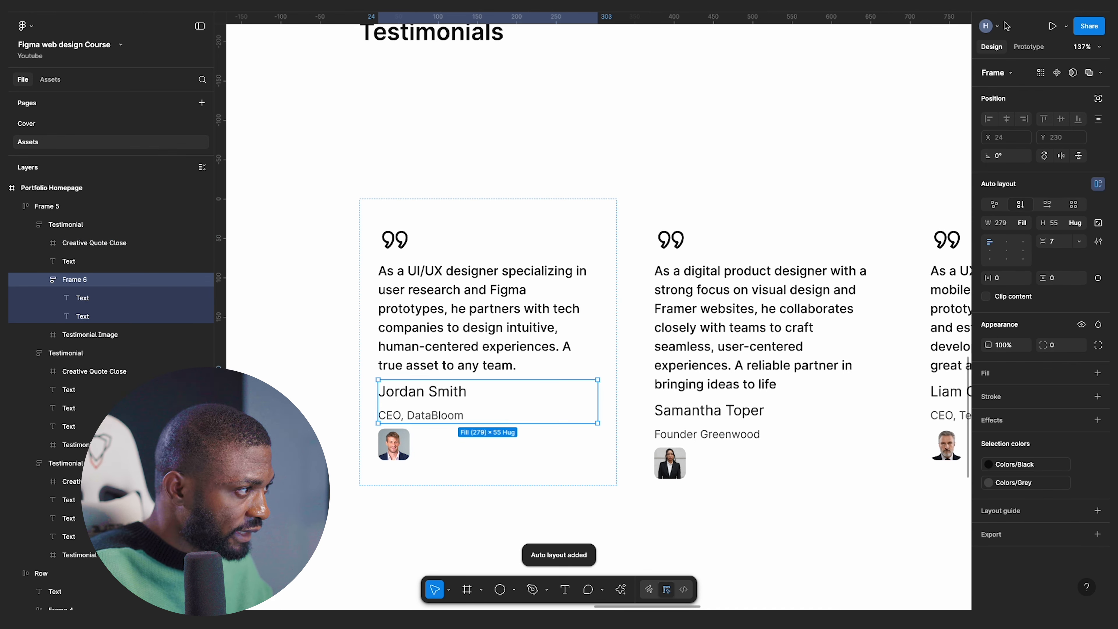
- Try a horizontal direction for the first card's name and job title frame, and undo it
{"action": "left_click", "coordinate": [1045, 207]}
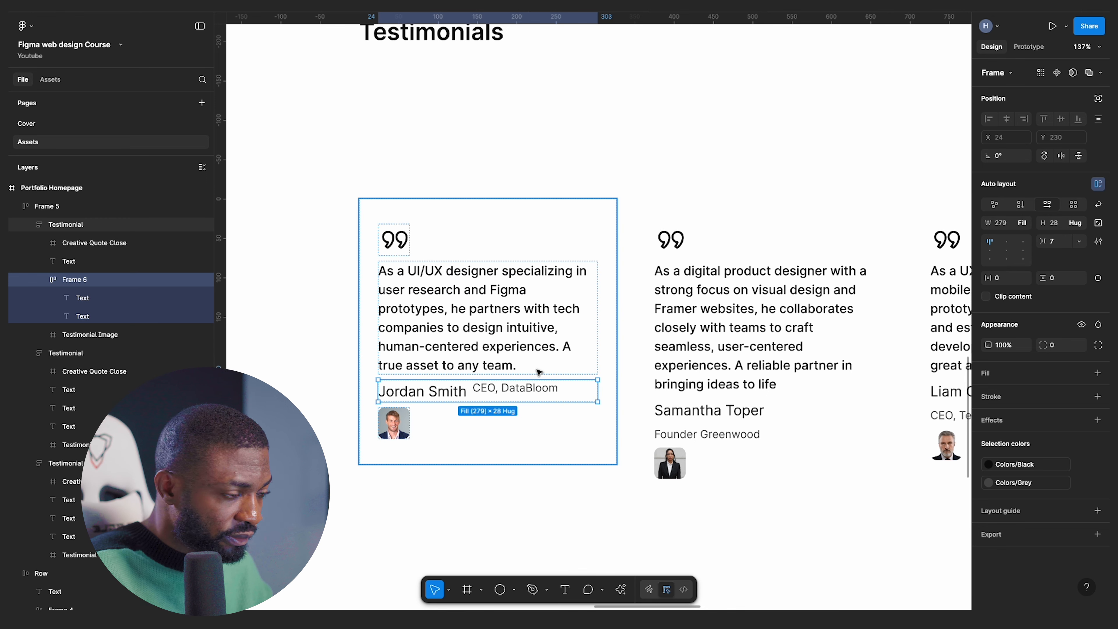
{"action": "key", "text": "ctrl+z"}
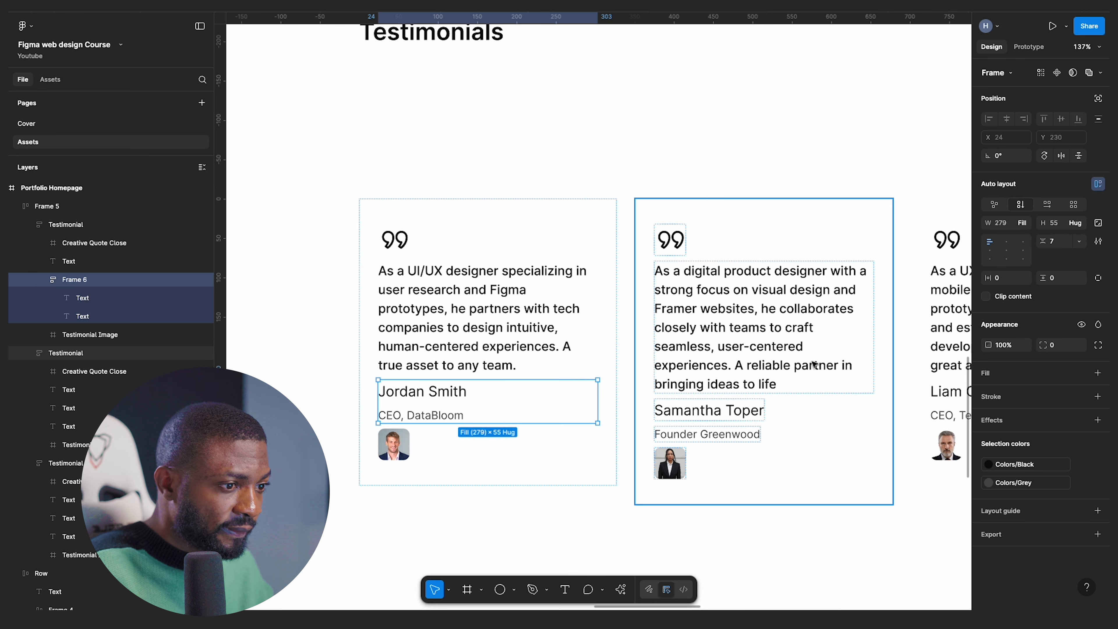
- Wrap the first testimonial card's photo and author details in a horizontal auto layout frame, placing the photo before the details
{"action": "left_click", "coordinate": [397, 445]}
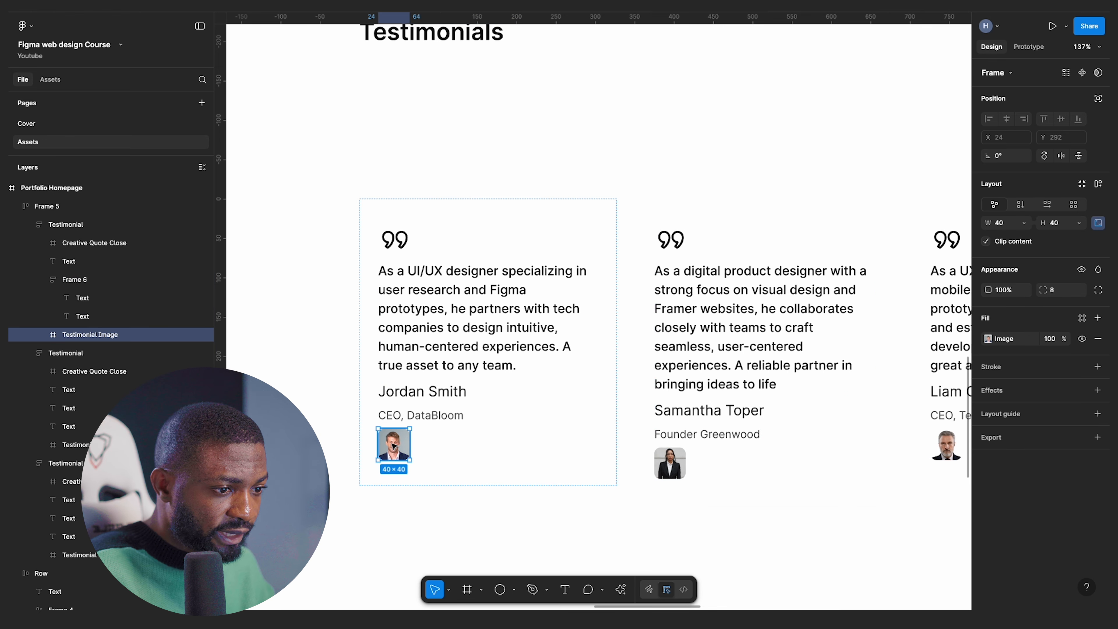
{"action": "left_click", "coordinate": [426, 409], "text": "shift"}
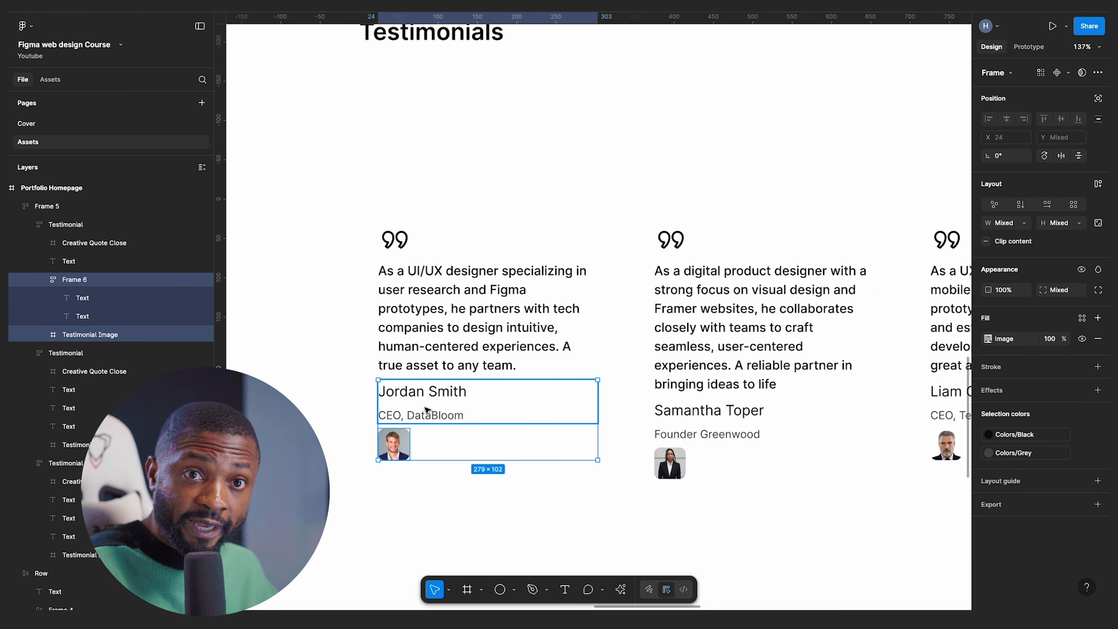
{"action": "key", "text": "shift+a"}
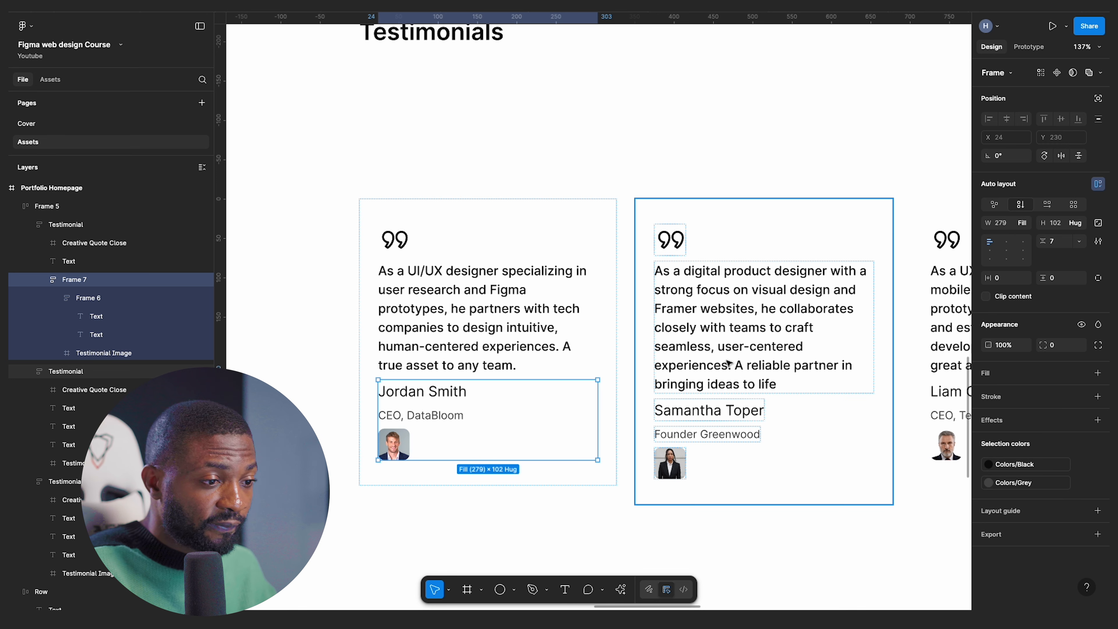
{"action": "left_click", "coordinate": [1047, 204]}
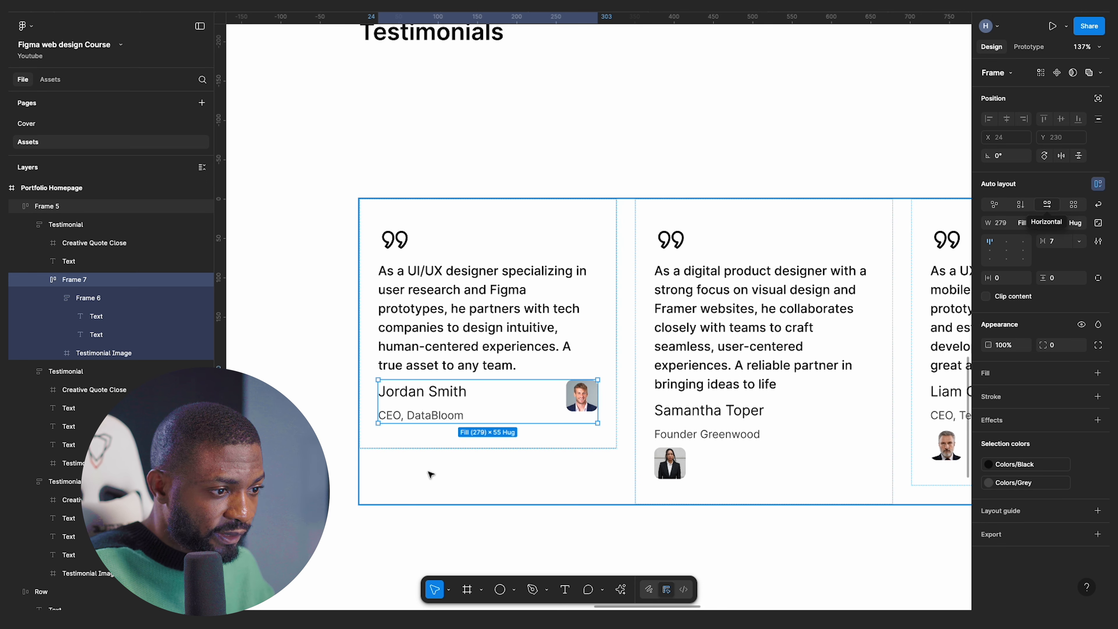
{"action": "left_click_drag", "start_coordinate": [585, 404], "coordinate": [400, 414]}
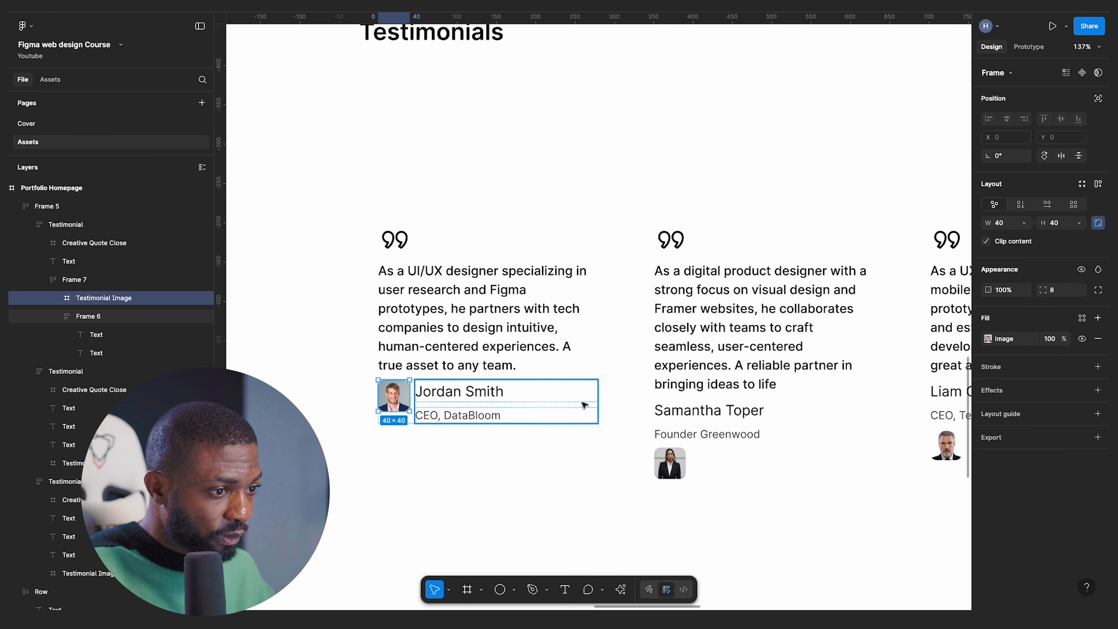
- Set the vertical gap between the author name and job title in the first testimonial card to 0
{"action": "scroll", "coordinate": [401, 415], "scroll_direction": "up", "scroll_amount": 5}
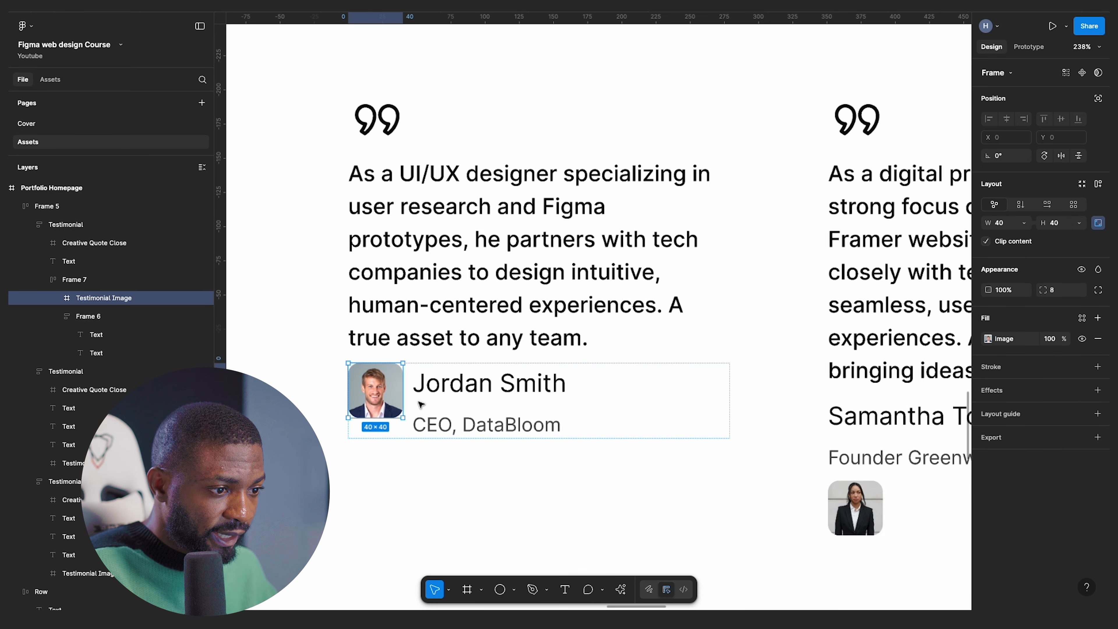
{"action": "left_click", "coordinate": [475, 385]}
{"action": "left_click", "coordinate": [1057, 243]}
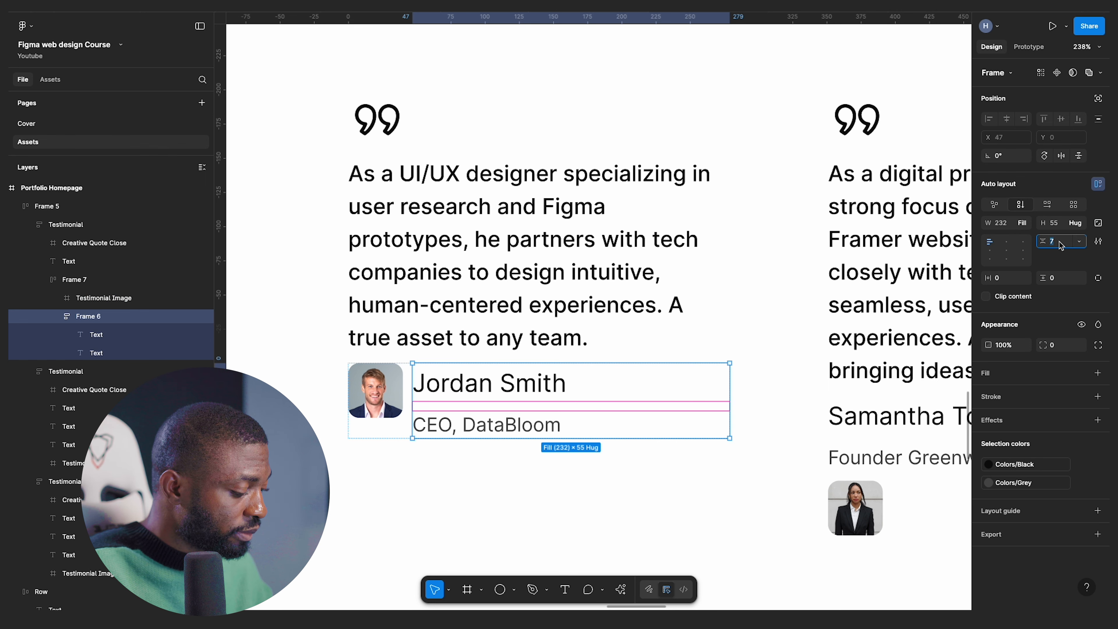
{"action": "type", "text": "0"}
{"action": "key", "text": "Return"}
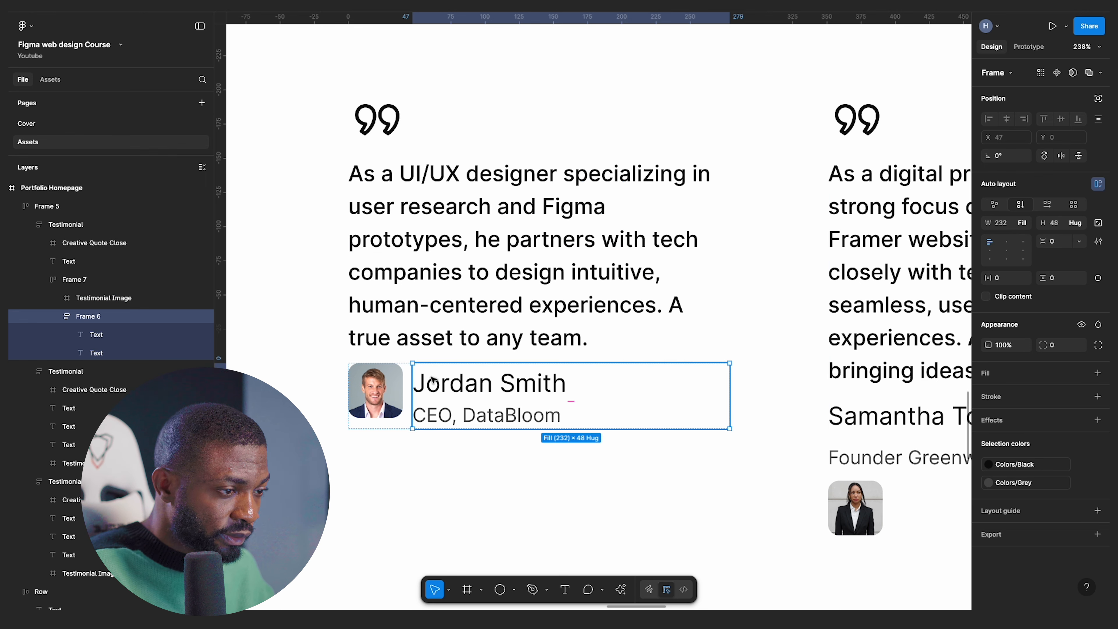
- Detach the Paragraph/Big style from the first card's author name and set its font weight to Medium
{"action": "scroll", "coordinate": [420, 362], "scroll_direction": "down", "scroll_amount": 3}
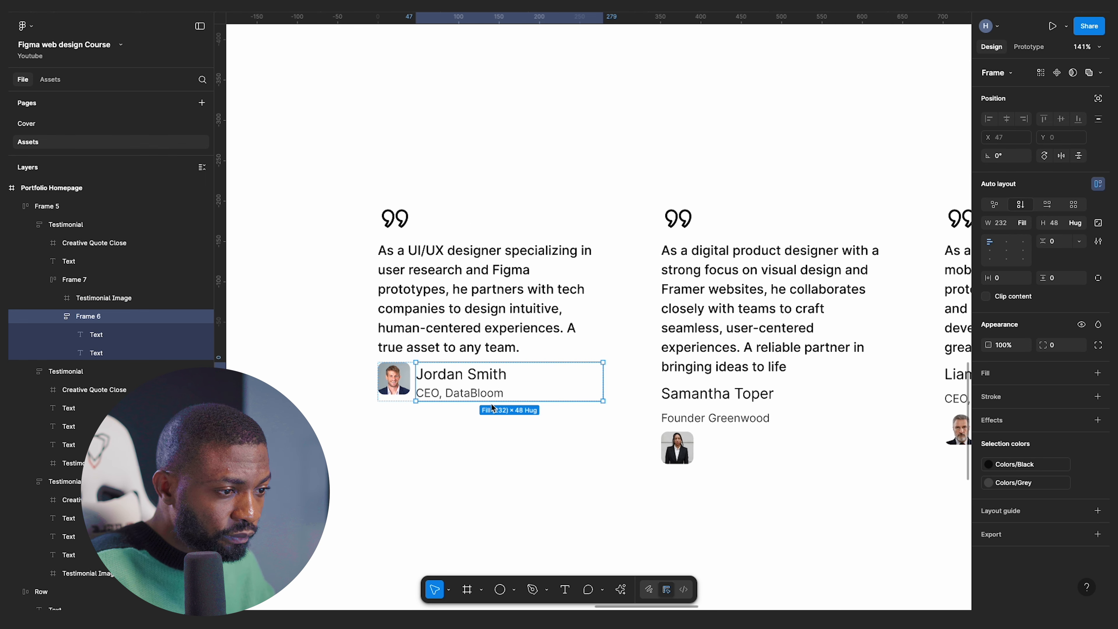
{"action": "left_click", "coordinate": [495, 381]}
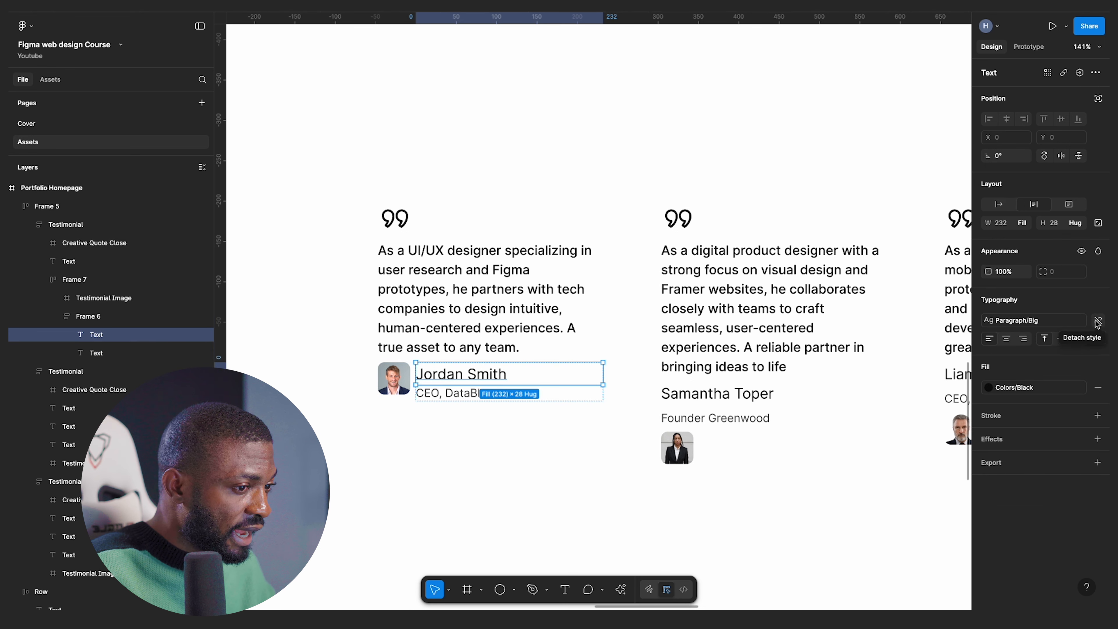
{"action": "left_click", "coordinate": [1097, 322]}
{"action": "left_click", "coordinate": [1079, 338]}
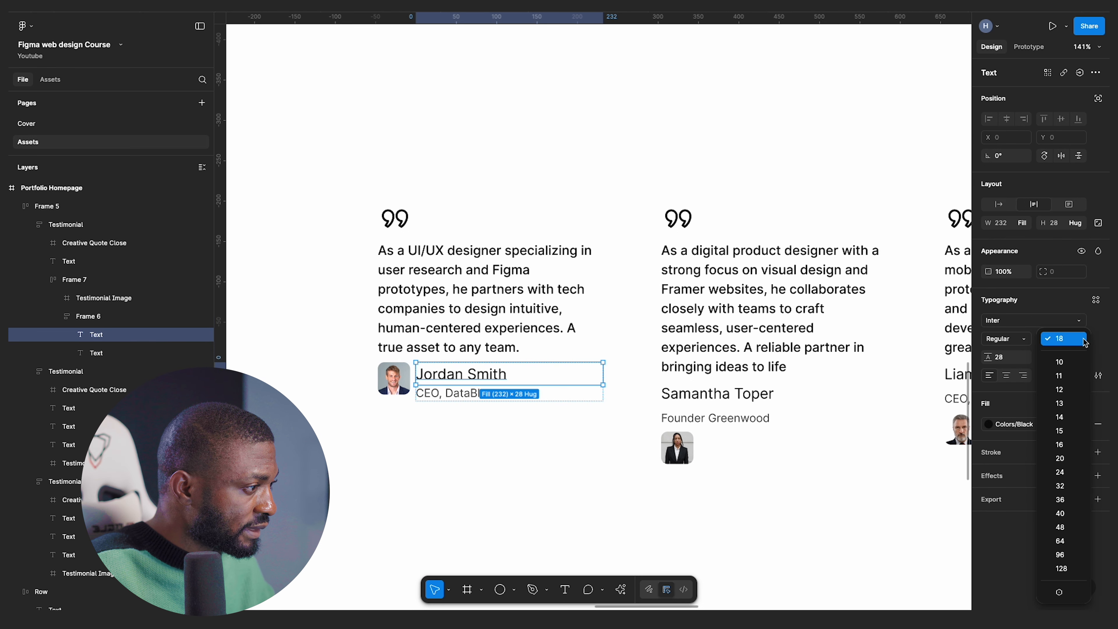
{"action": "left_click", "coordinate": [1012, 339]}
{"action": "left_click", "coordinate": [1012, 338]}
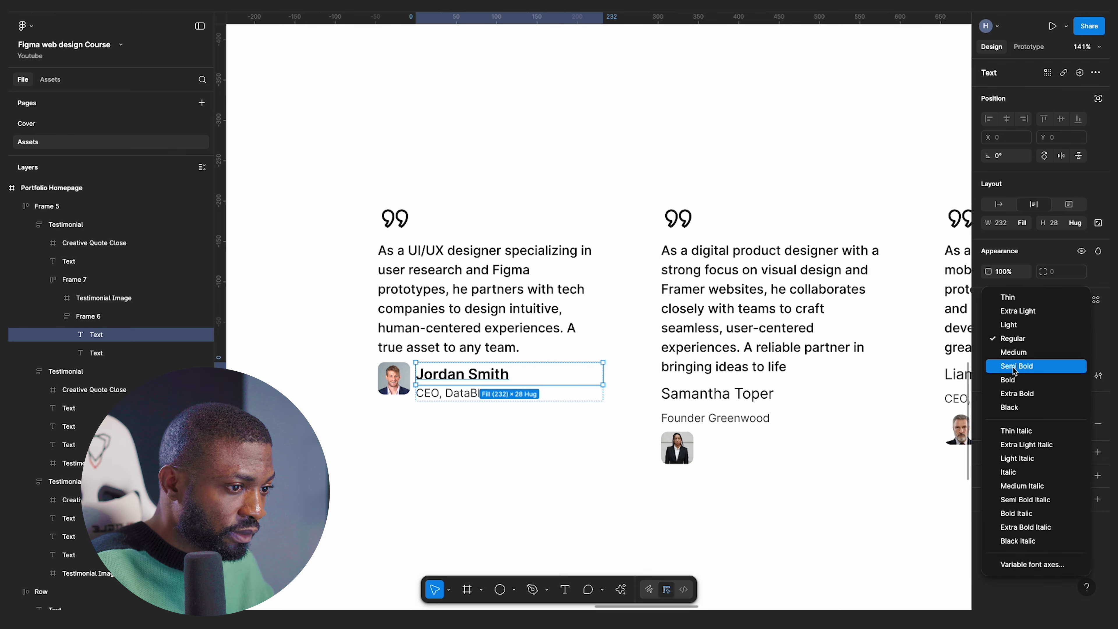
{"action": "left_click", "coordinate": [1016, 355]}
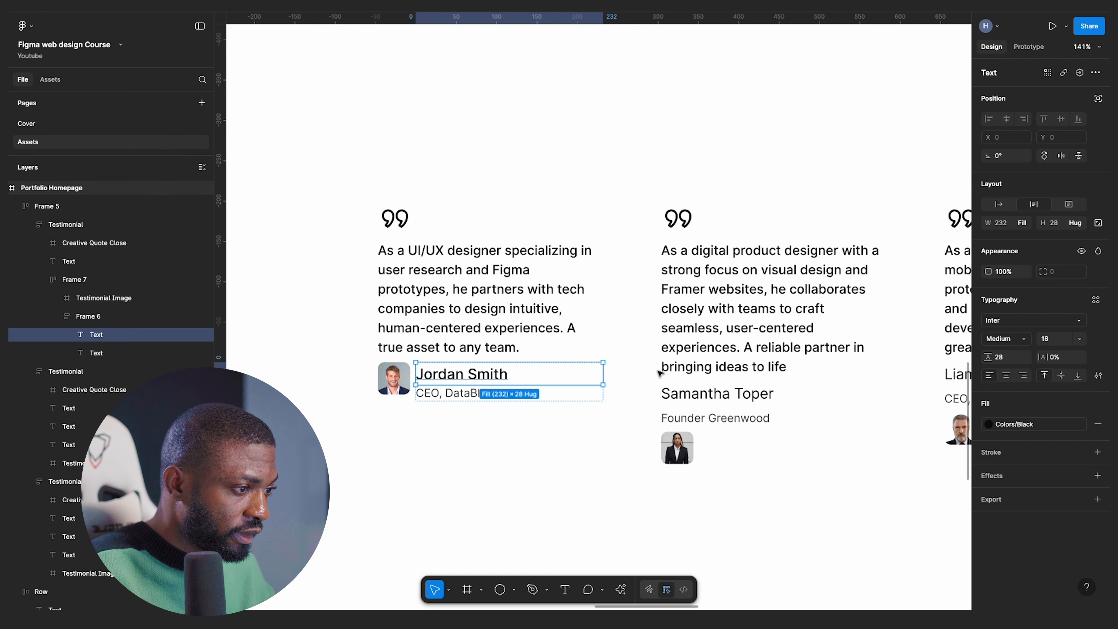
- Detach the Paragraph/Big style from the author names in the second and third cards and set their weight to Medium
{"action": "left_click", "coordinate": [694, 390], "text": "super"}
{"action": "scroll", "coordinate": [556, 373], "scroll_direction": "down", "scroll_amount": 5}
{"action": "left_click", "coordinate": [811, 373], "text": "shift"}
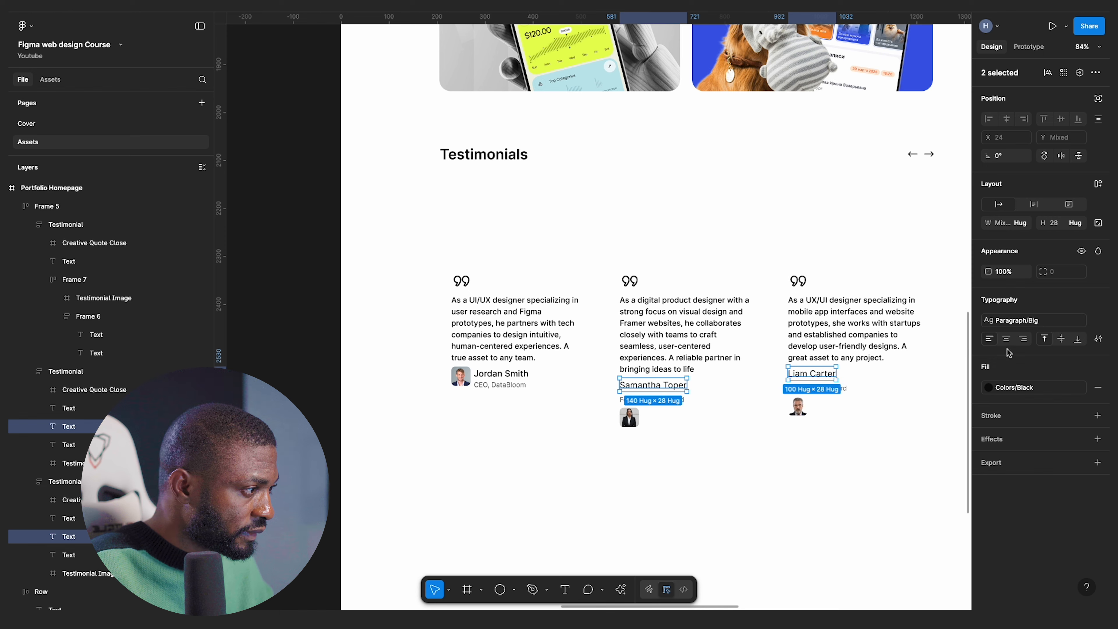
{"action": "left_click", "coordinate": [1021, 346]}
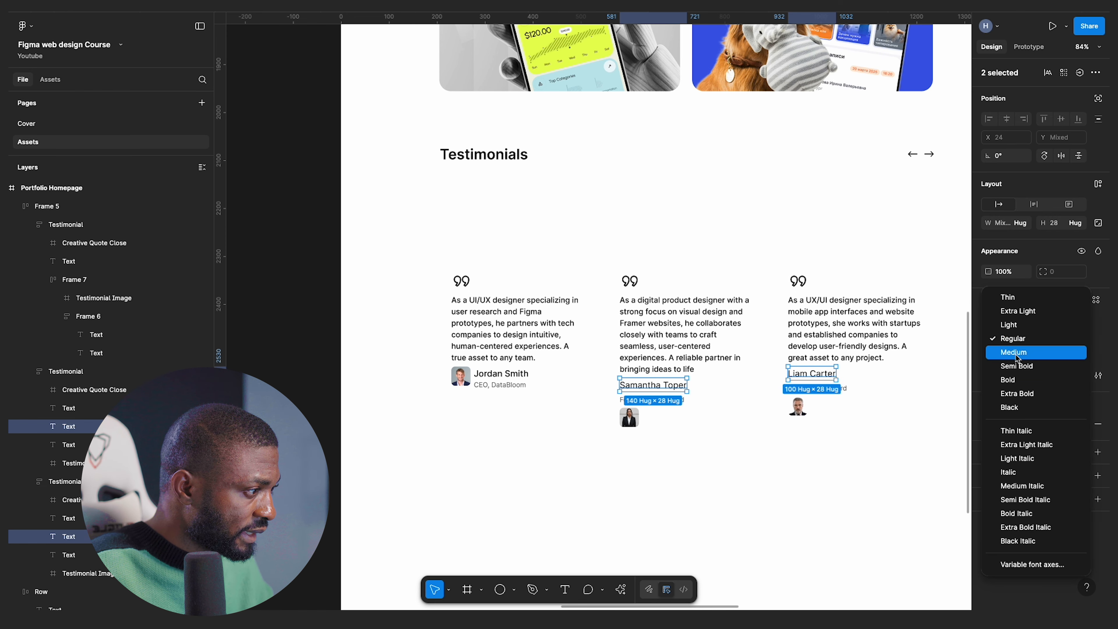
{"action": "left_click", "coordinate": [1016, 352]}
- Align the contents of the first card's photo and details frame to the left and vertically centered
{"action": "scroll", "coordinate": [635, 414], "scroll_direction": "up", "scroll_amount": 5}
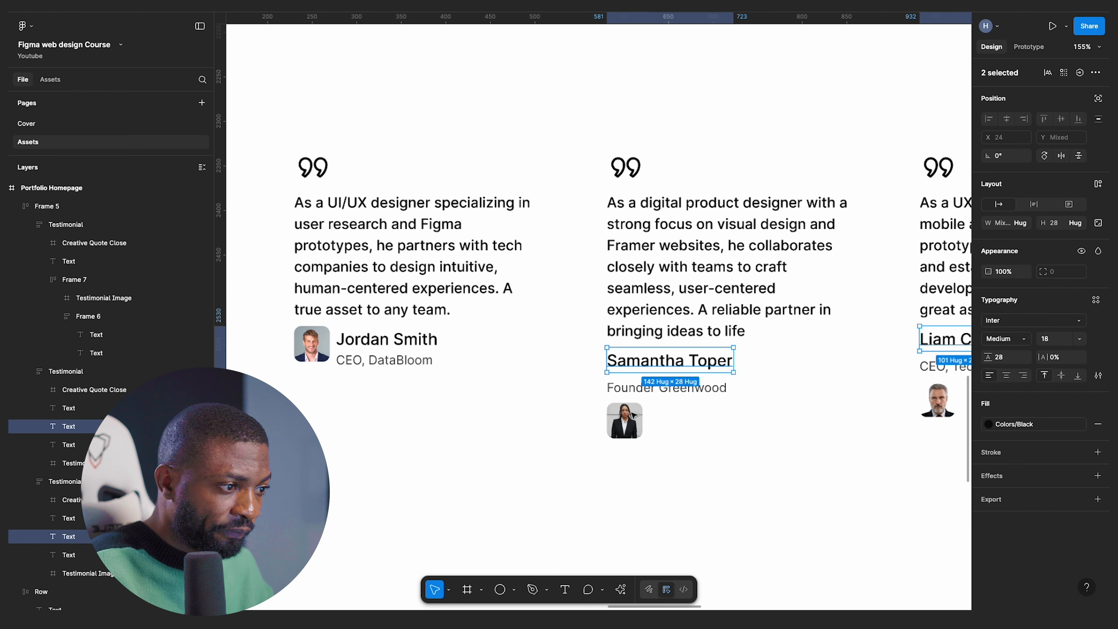
{"action": "left_click", "coordinate": [369, 338]}
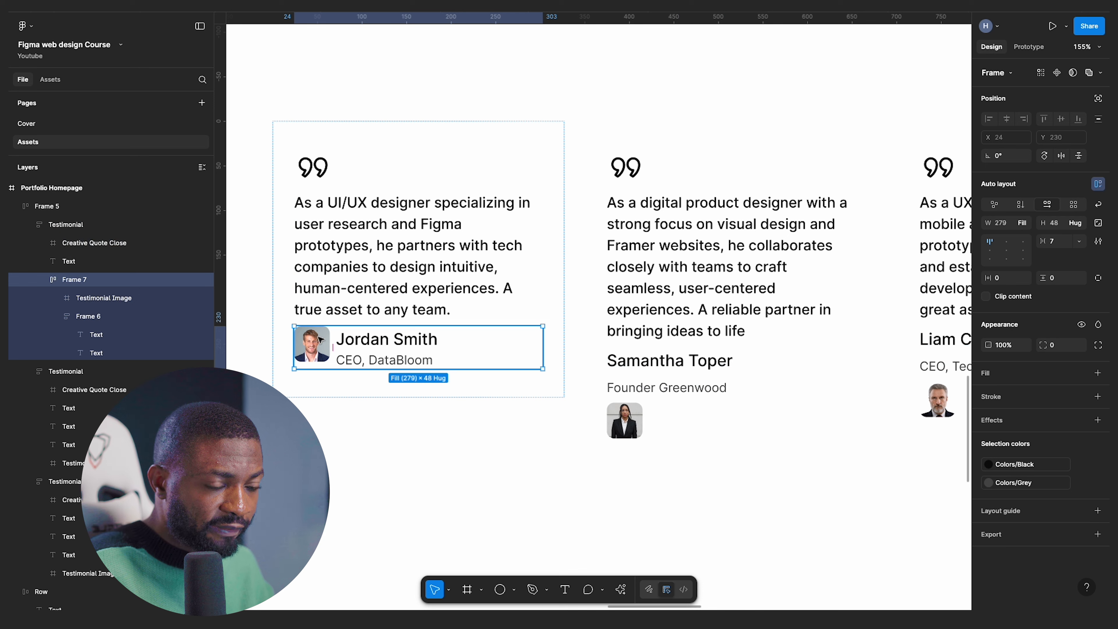
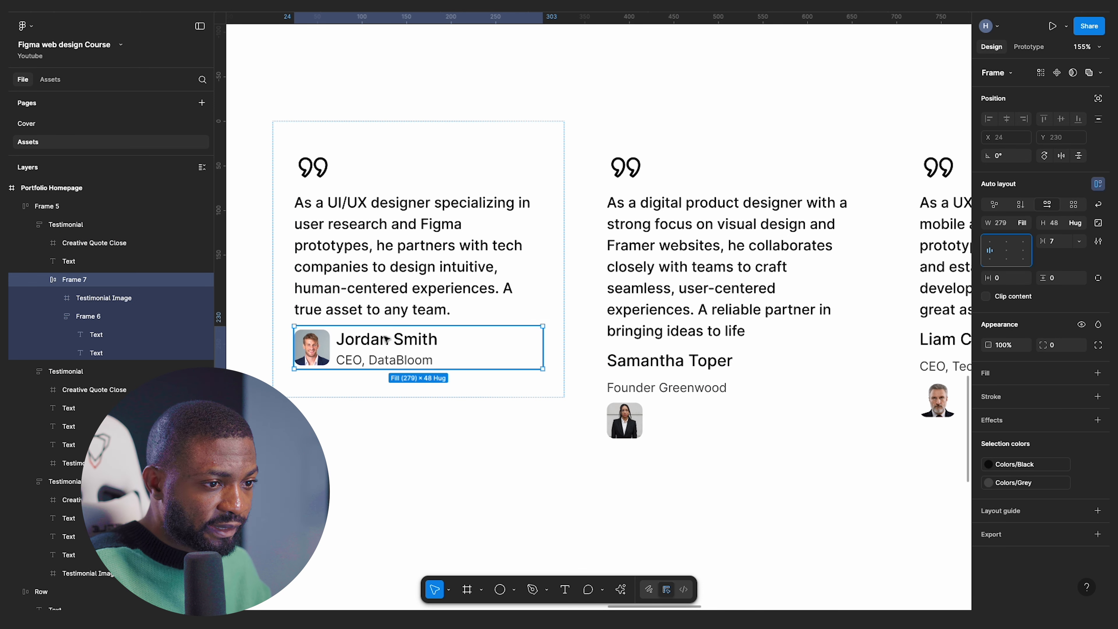
{"action": "scroll", "coordinate": [396, 422], "scroll_direction": "down", "scroll_amount": 4}
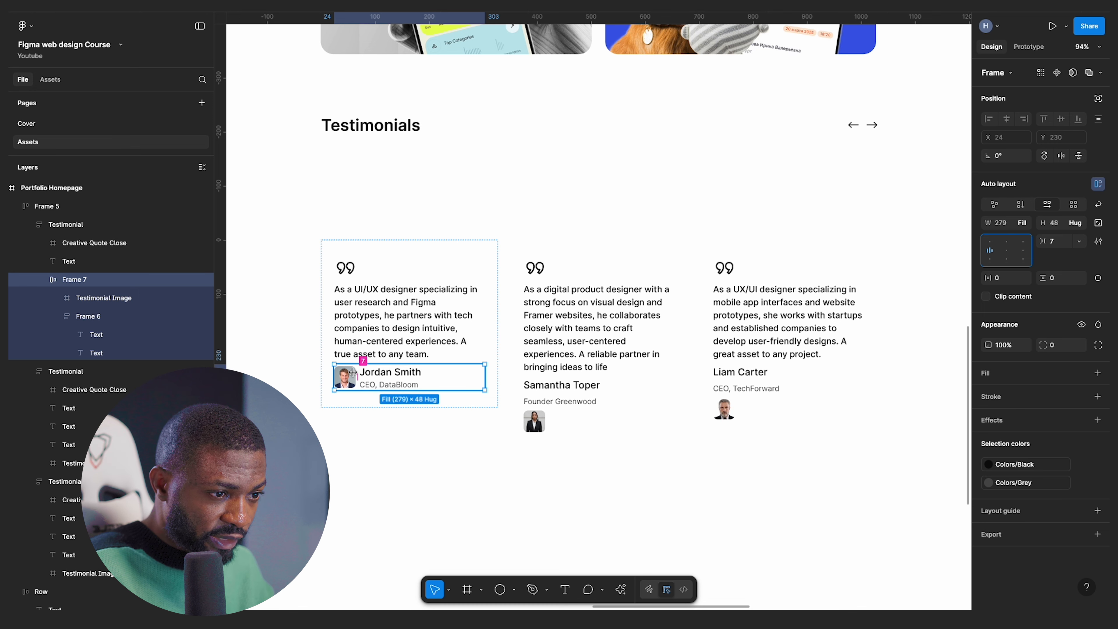
- Rename the frame holding the first testimonial card's photo and author details as Person
{"action": "left_click", "coordinate": [563, 259]}
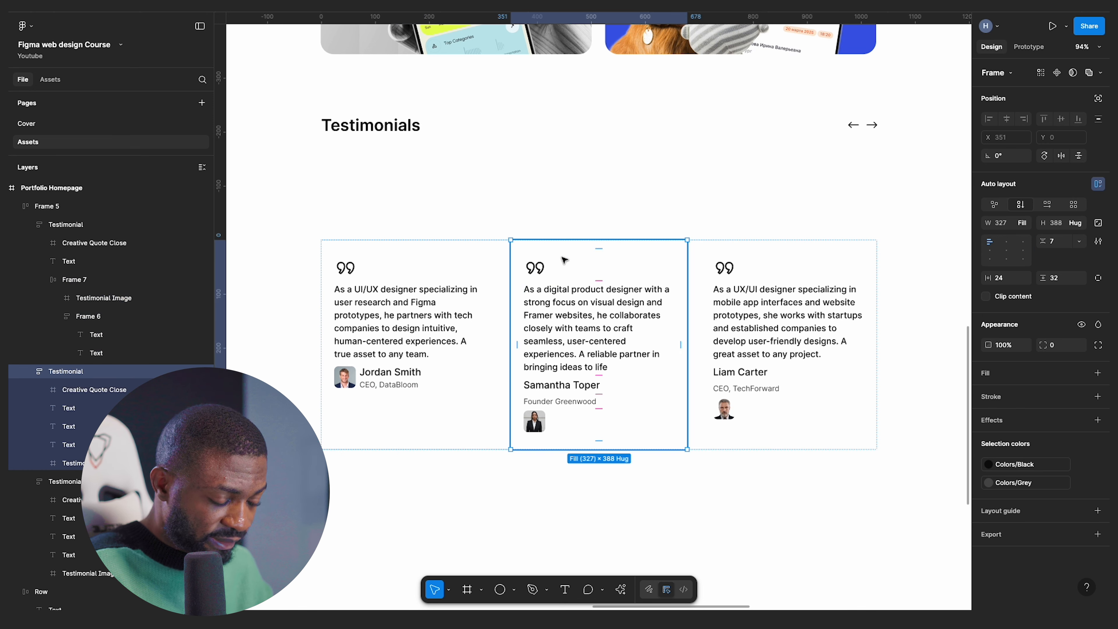
{"action": "left_click", "coordinate": [383, 383]}
{"action": "double_click", "coordinate": [383, 382]}
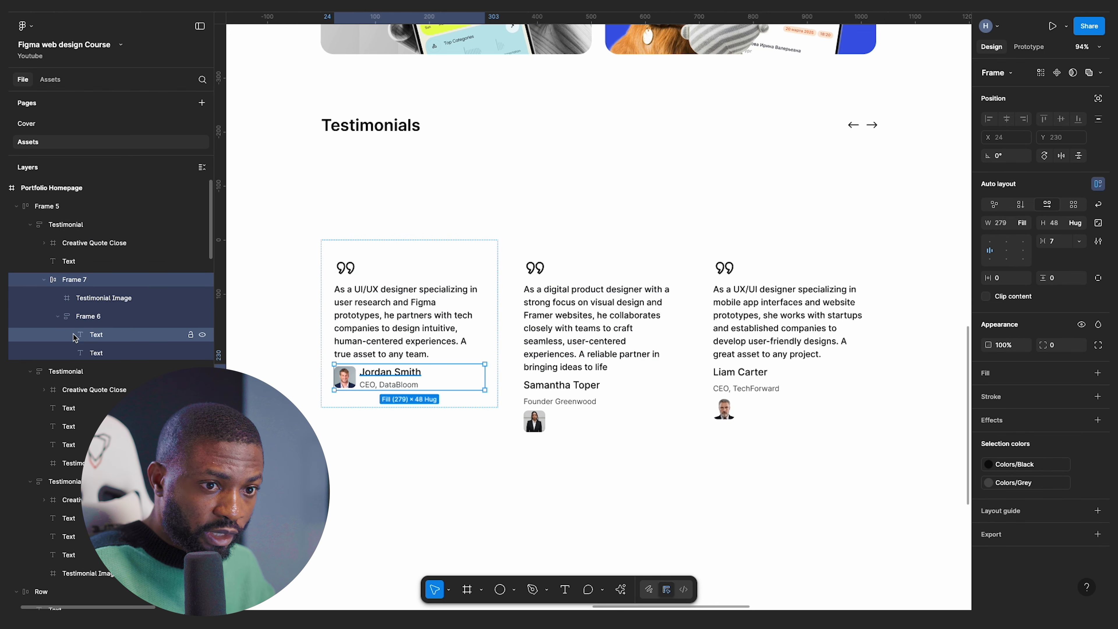
{"action": "double_click", "coordinate": [74, 280]}
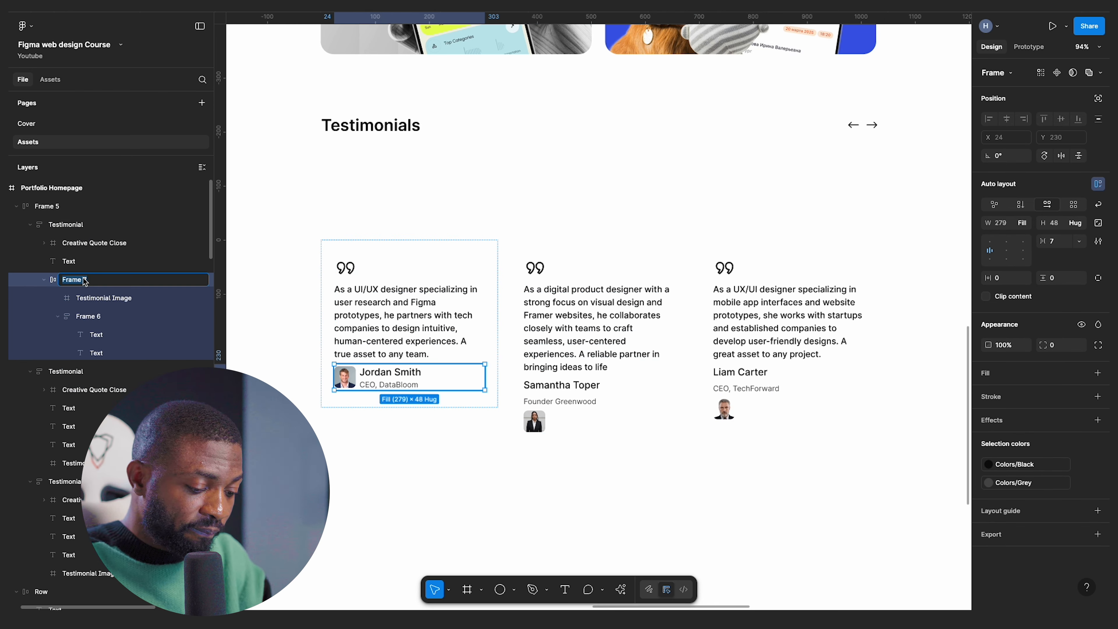
{"action": "type", "text": "Perso"}
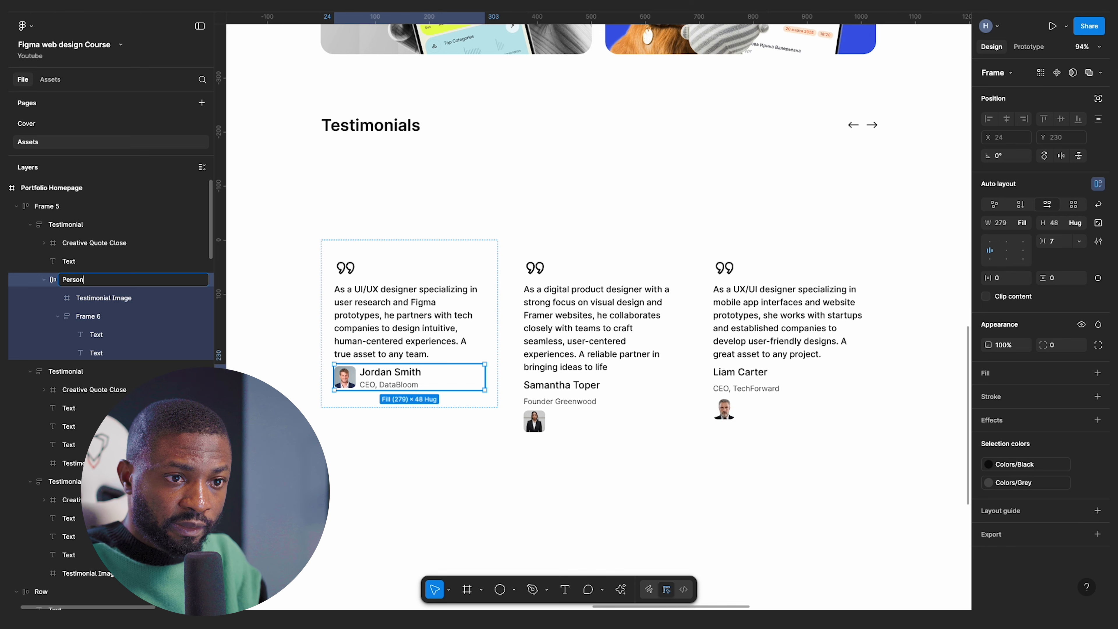
{"action": "type", "text": "n"}
{"action": "key", "text": "Return"}
- Rename the nested frame with the first card's author name and job title as Details
{"action": "left_click", "coordinate": [101, 298]}
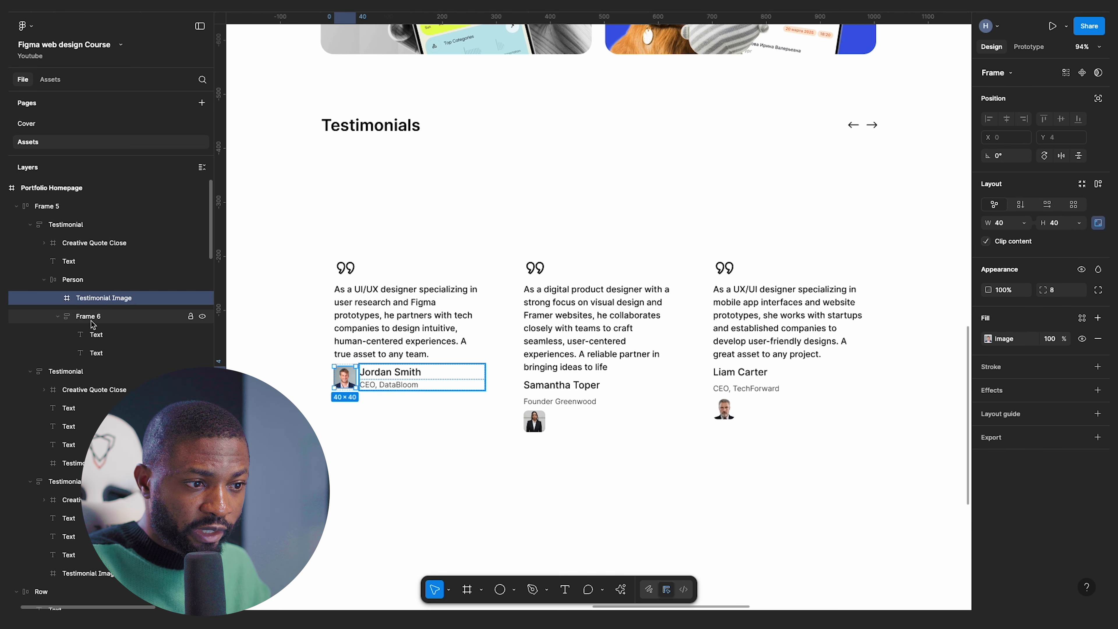
{"action": "double_click", "coordinate": [90, 317]}
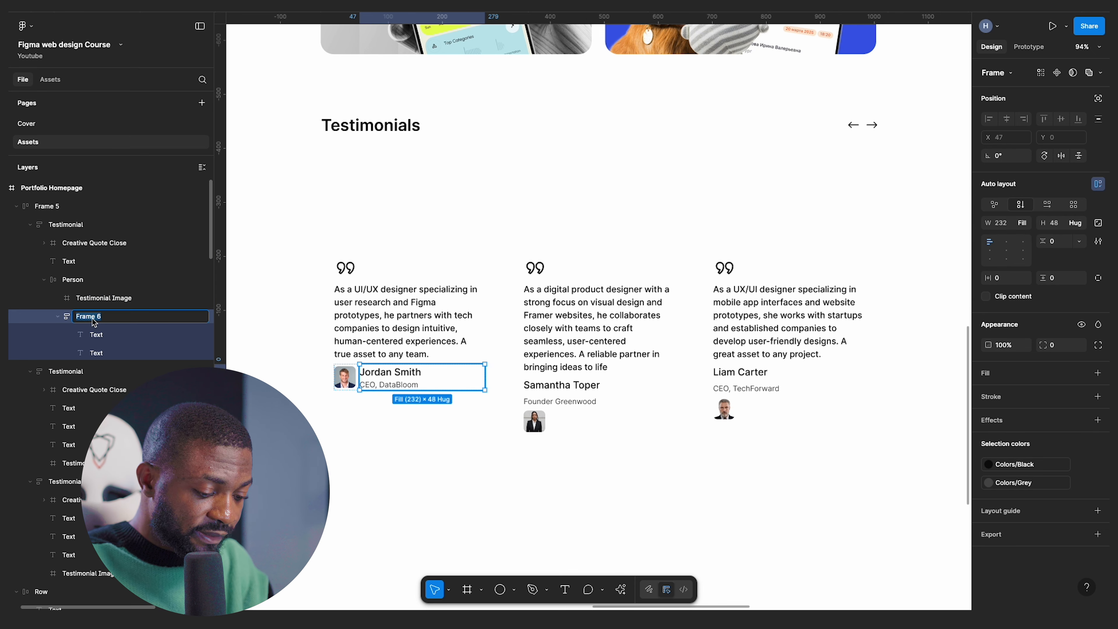
{"action": "type", "text": "De"}
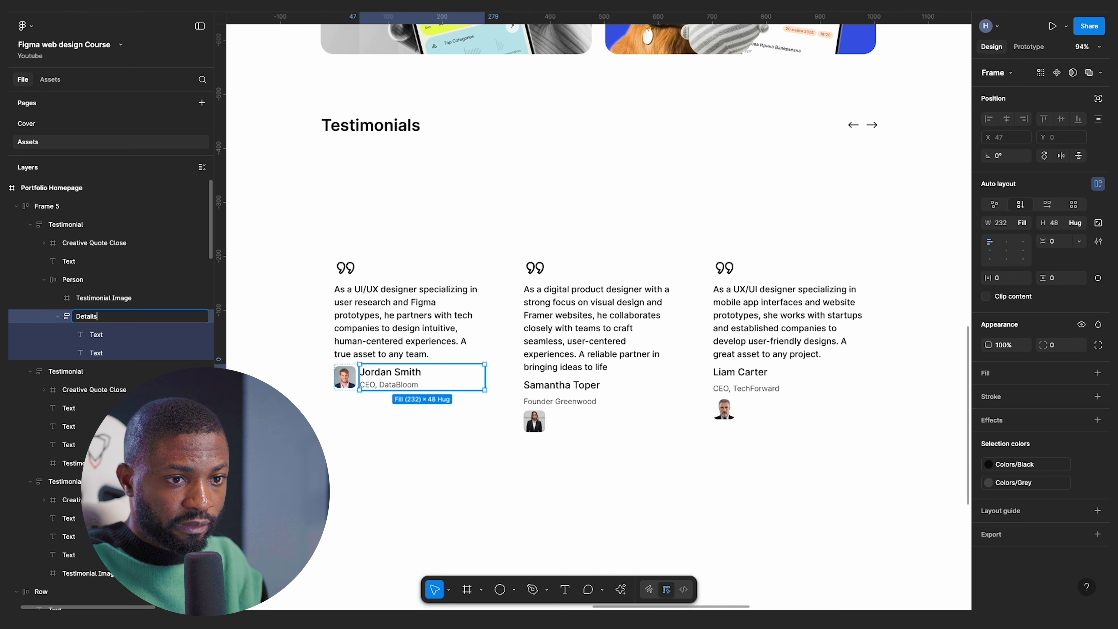
{"action": "type", "text": "tails"}
{"action": "key", "text": "Return"}
- Rename the two text layers inside the Details frame as Name and Job Title
{"action": "double_click", "coordinate": [89, 336]}
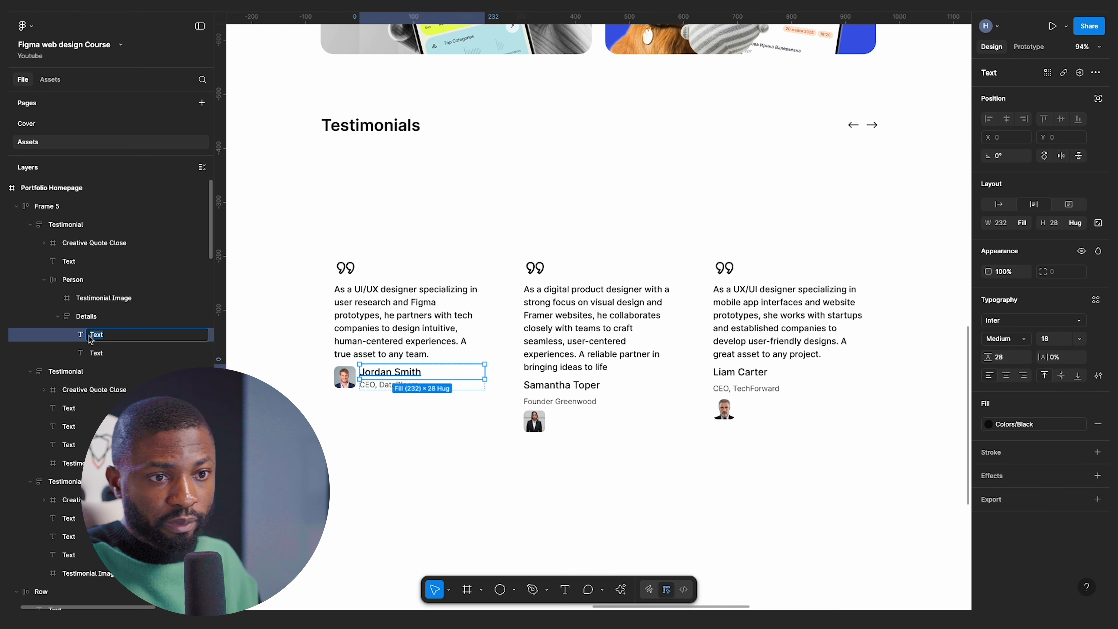
{"action": "key", "text": "Return"}
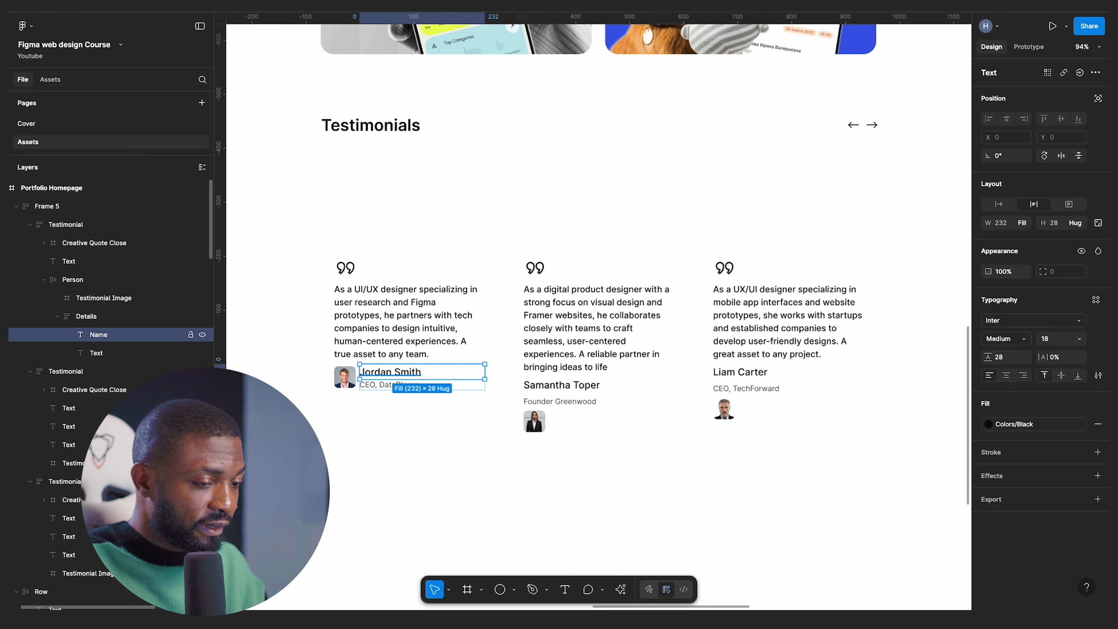
{"action": "double_click", "coordinate": [100, 353]}
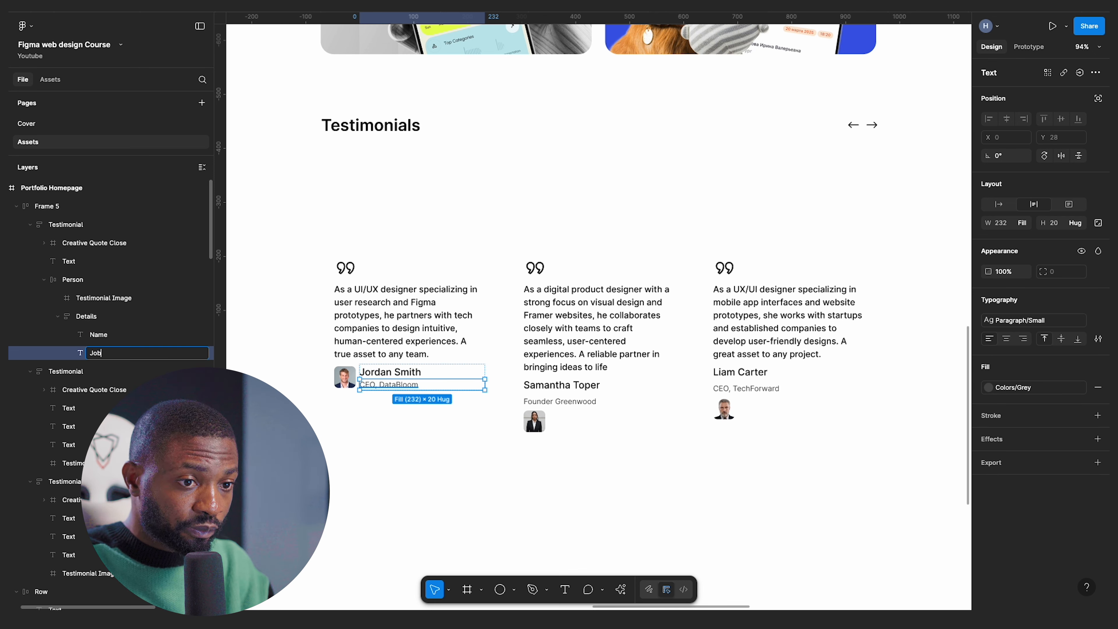
{"action": "type", "text": "Job Title"}
{"action": "key", "text": "Return"}
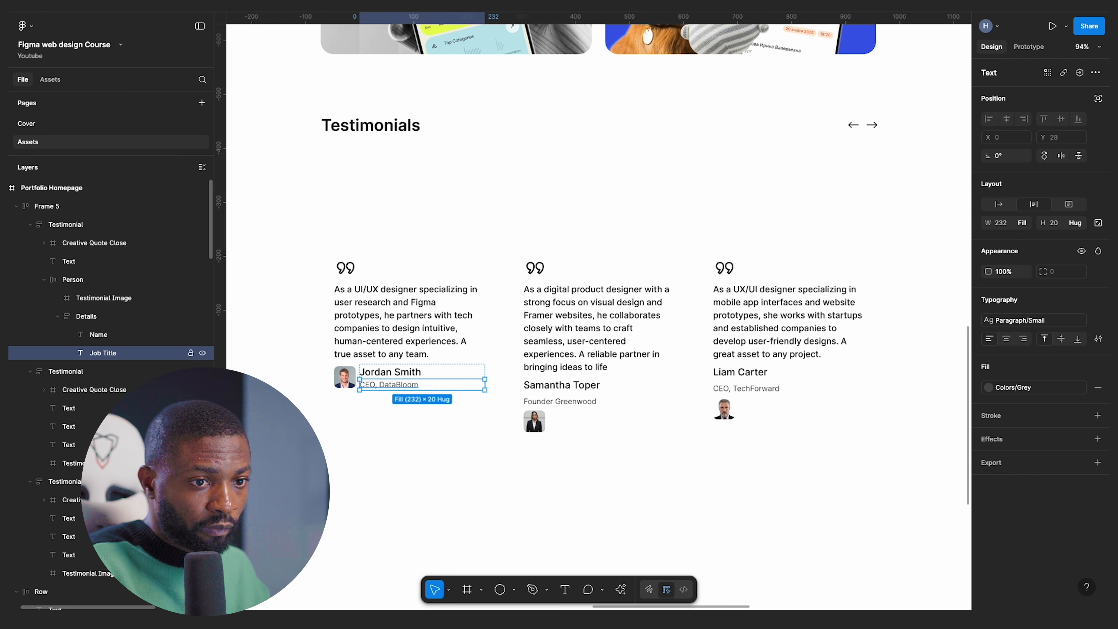
{"action": "left_click", "coordinate": [87, 316]}
- Set the width of the first card's Person frame to Fill container
{"action": "left_click", "coordinate": [554, 269]}
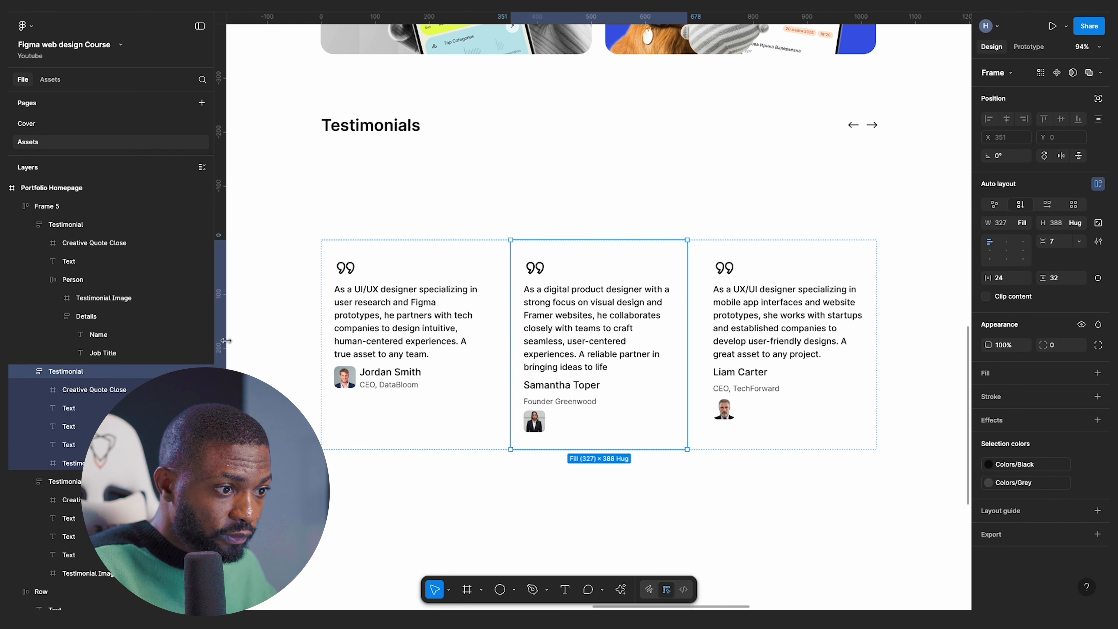
{"action": "left_click", "coordinate": [107, 280]}
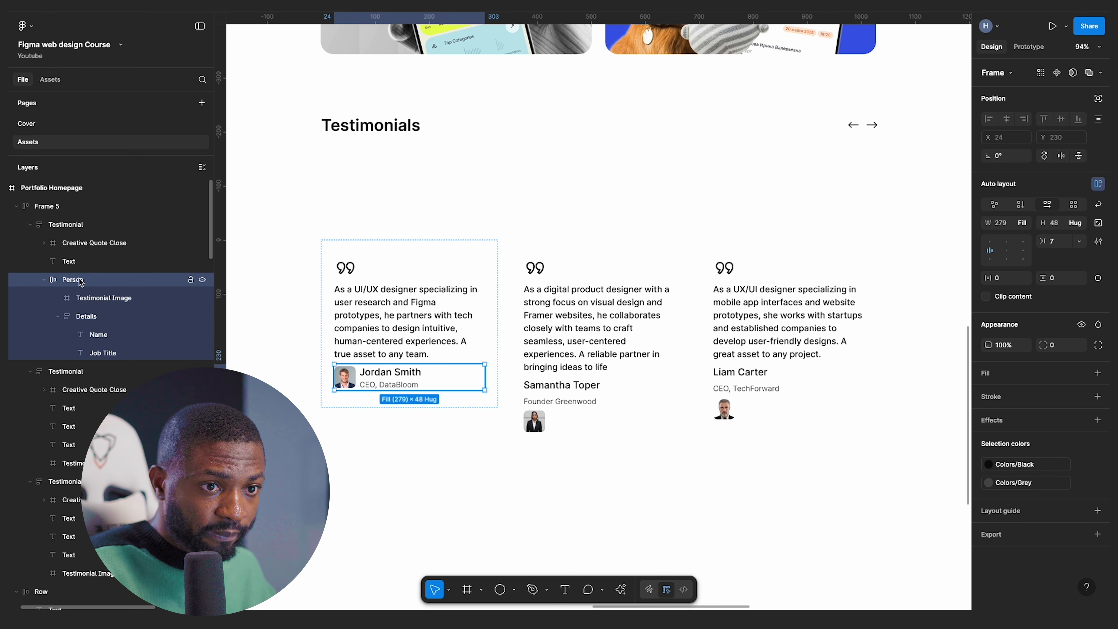
{"action": "left_click", "coordinate": [1074, 223]}
{"action": "left_click", "coordinate": [1073, 223]}
{"action": "left_click", "coordinate": [1021, 225]}
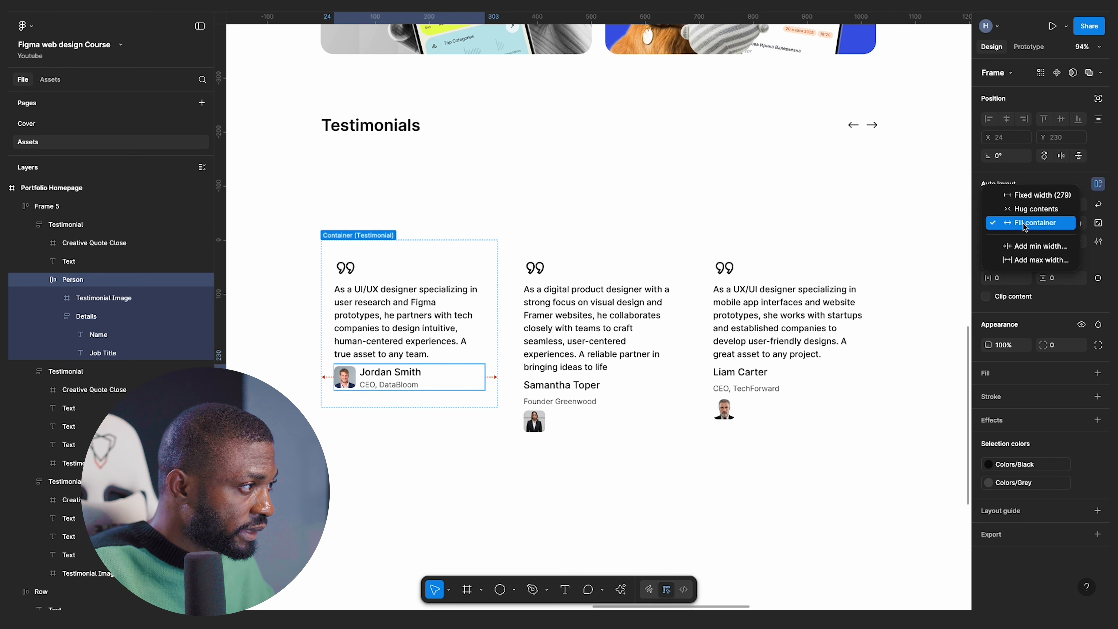
{"action": "left_click", "coordinate": [1023, 223]}
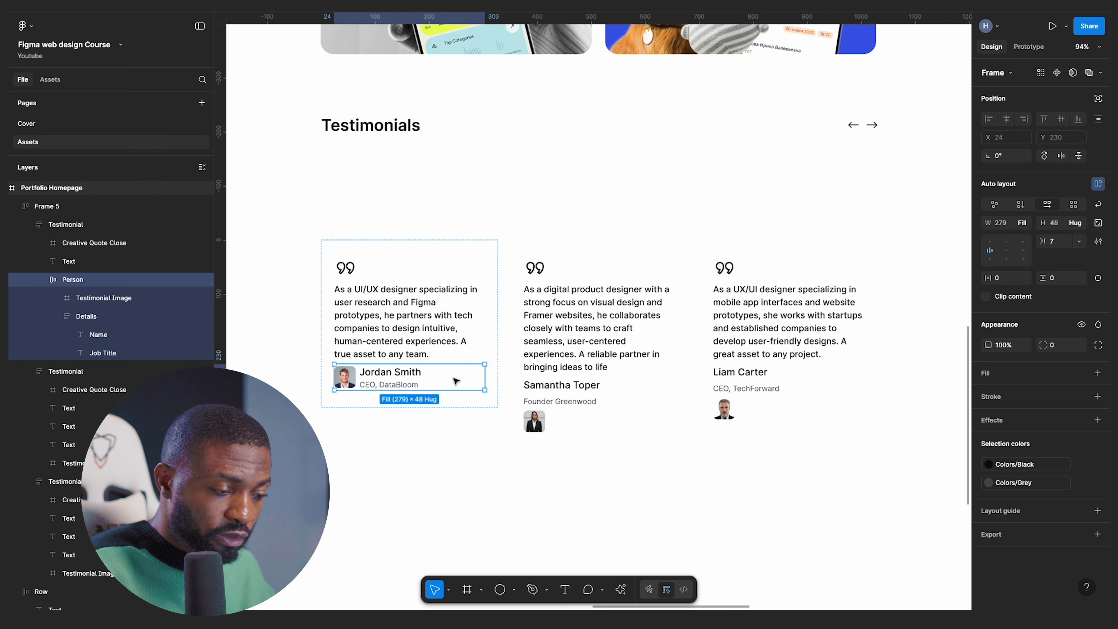
- Copy the first card's Person frame and paste it into the second testimonial card
{"action": "key", "text": "ctrl+c"}
{"action": "left_click", "coordinate": [608, 301]}
{"action": "key", "text": "ctrl+v"}
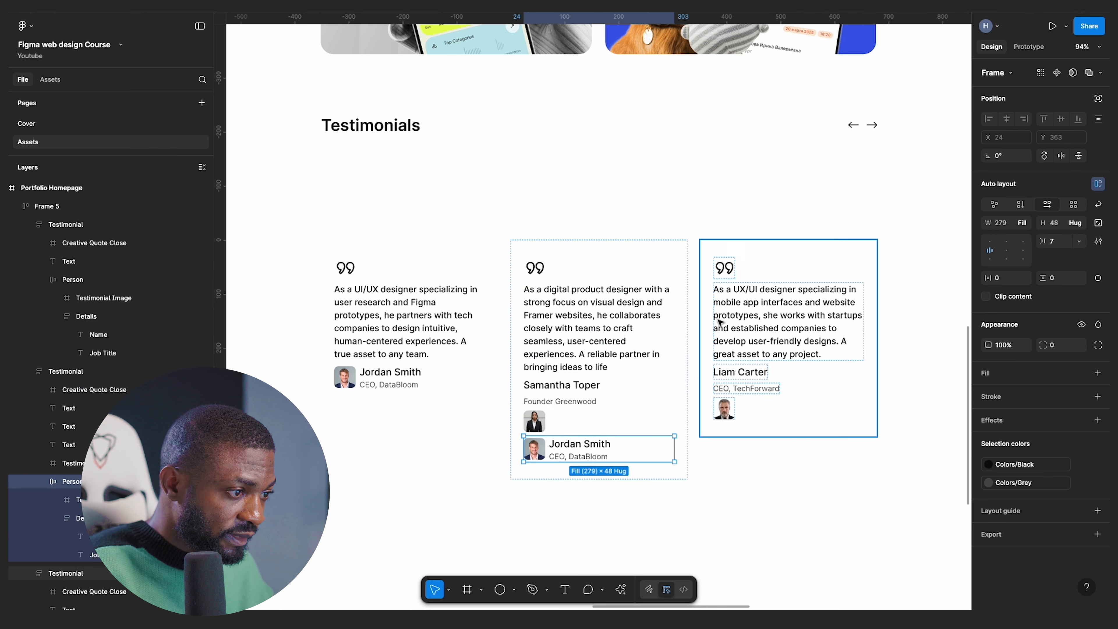
- Paste the copied Person frame into the third testimonial card
{"action": "left_click", "coordinate": [802, 331]}
{"action": "key", "text": "ctrl+v"}
{"action": "scroll", "coordinate": [594, 453], "scroll_direction": "up", "scroll_amount": 3}
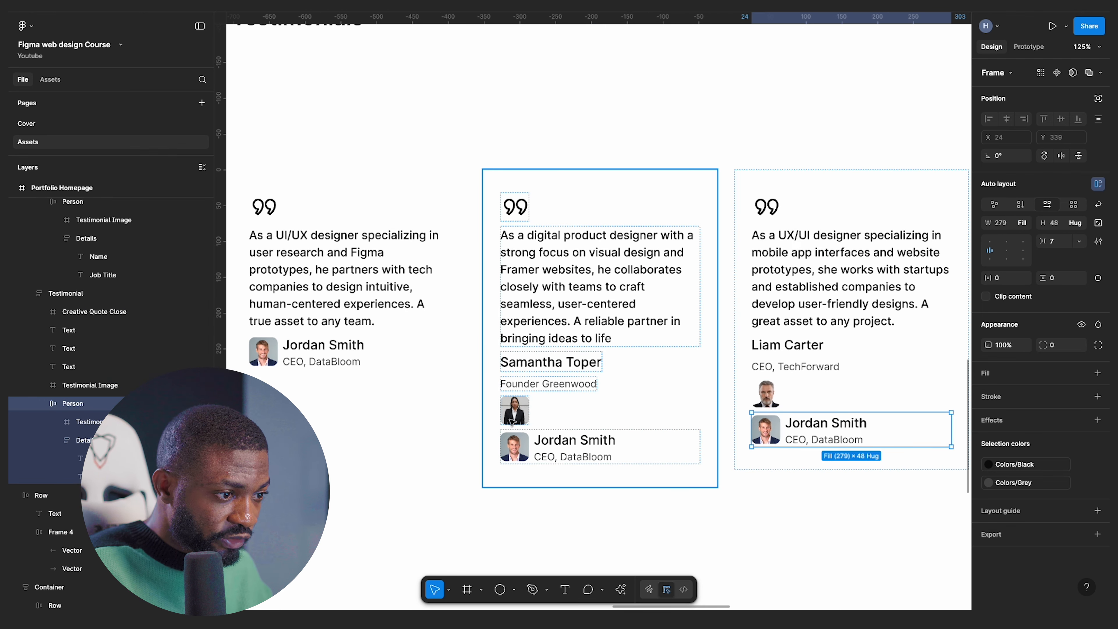
- Replace the author name inside the second card's Person frame with the name from that card's loose name text
{"action": "left_click", "coordinate": [531, 426]}
{"action": "left_click", "coordinate": [511, 417]}
{"action": "left_click", "coordinate": [542, 386]}
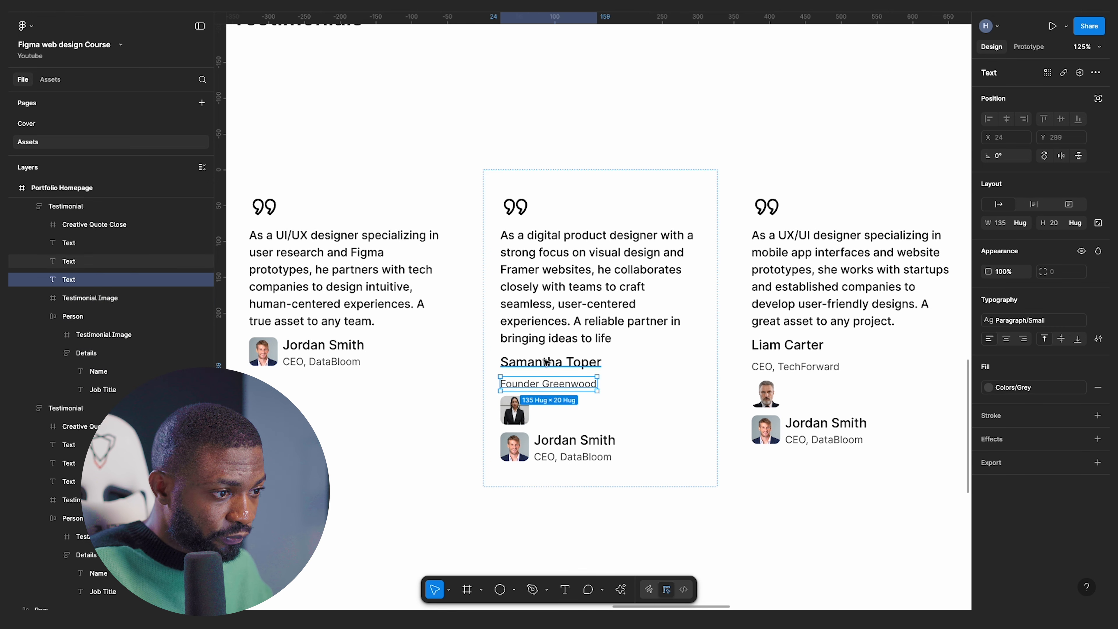
{"action": "left_click", "coordinate": [545, 362]}
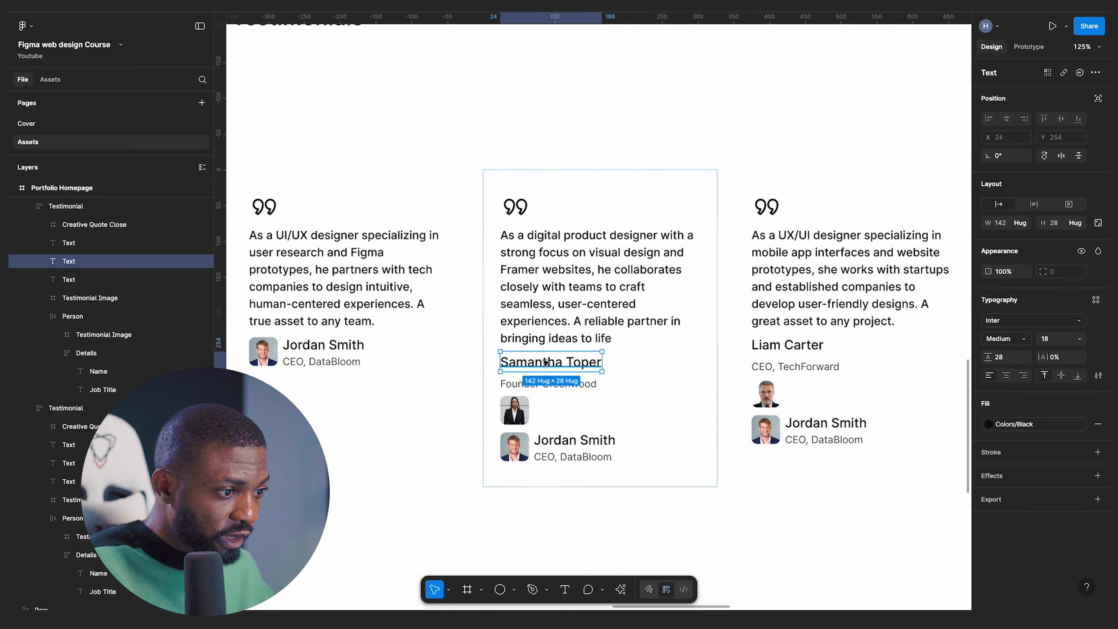
{"action": "double_click", "coordinate": [545, 361]}
{"action": "double_click", "coordinate": [584, 440]}
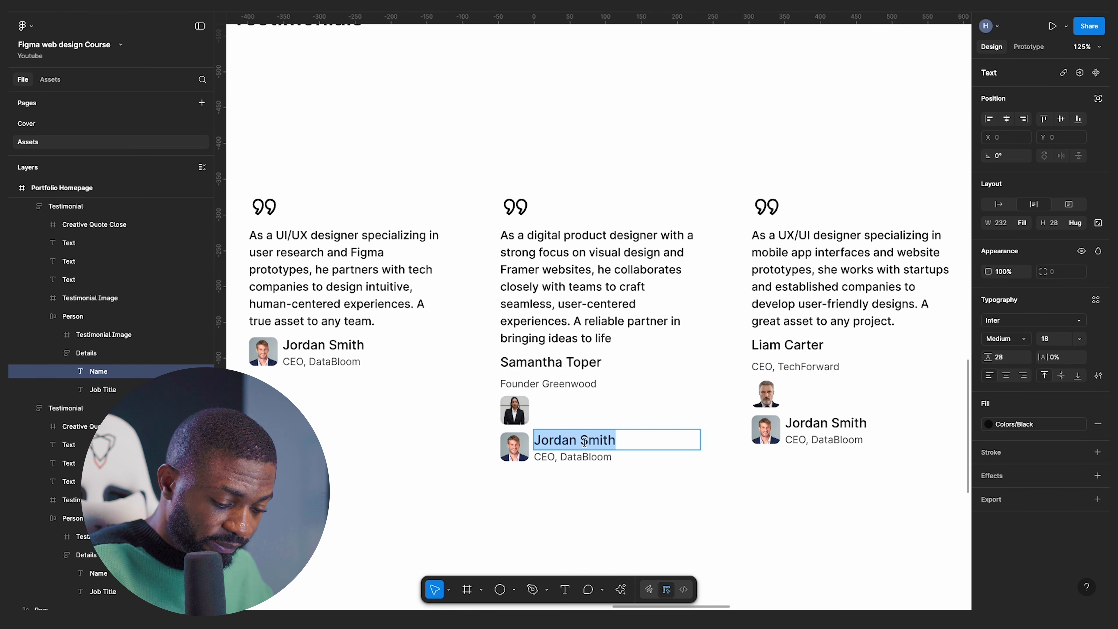
{"action": "key", "text": "ctrl+v"}
- Replace the job title inside the second card's Person frame with Founder Greenwood, copied from the loose text above it
{"action": "double_click", "coordinate": [536, 384]}
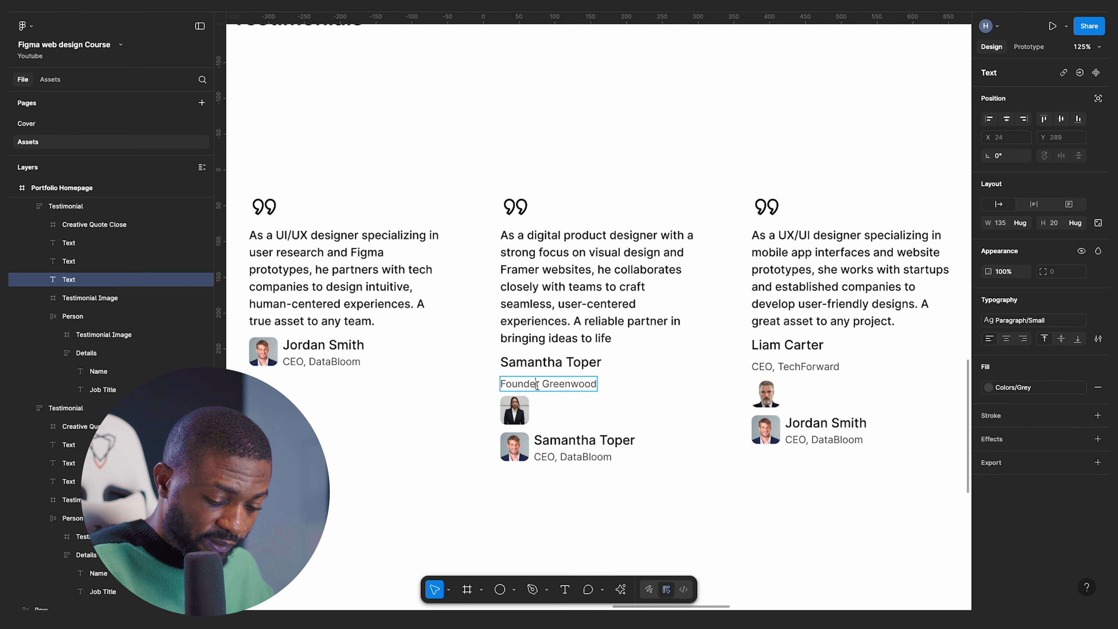
{"action": "double_click", "coordinate": [581, 457]}
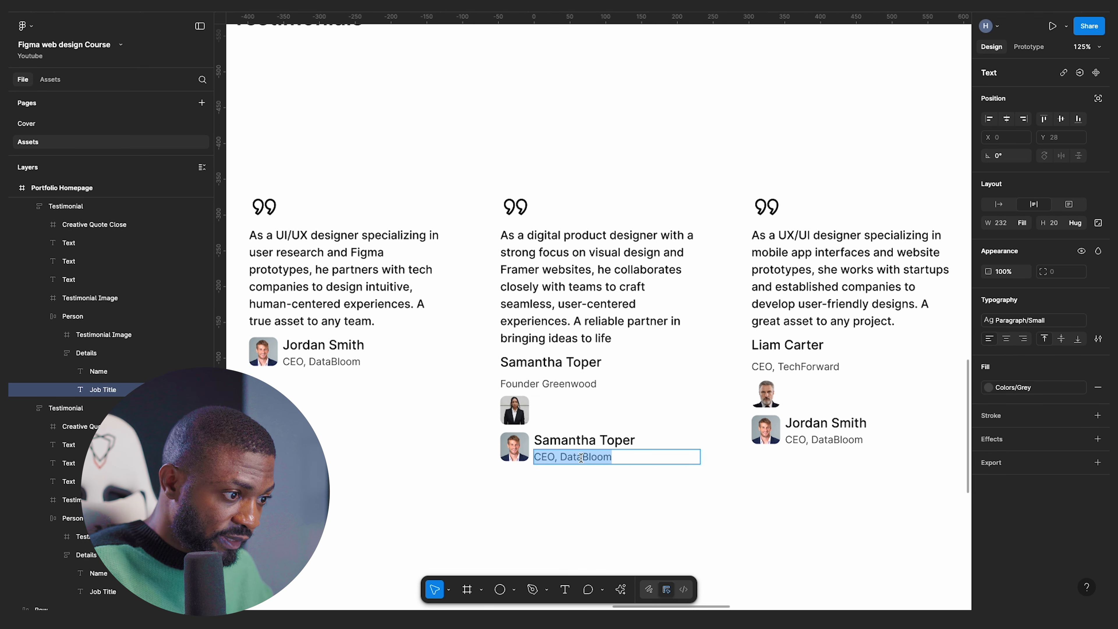
{"action": "key", "text": "ctrl+v"}
{"action": "key", "text": "Escape"}
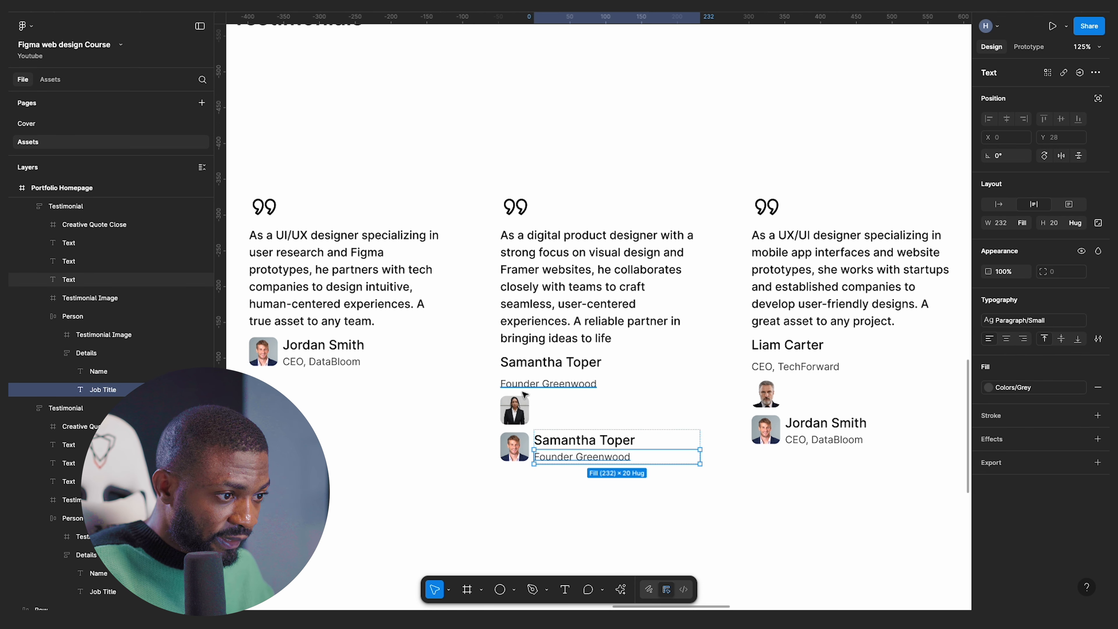
- Delete the second card's loose author name and job title texts above the photo
{"action": "left_click", "coordinate": [543, 381]}
{"action": "left_click", "coordinate": [550, 363], "text": "shift"}
{"action": "key", "text": "Delete"}
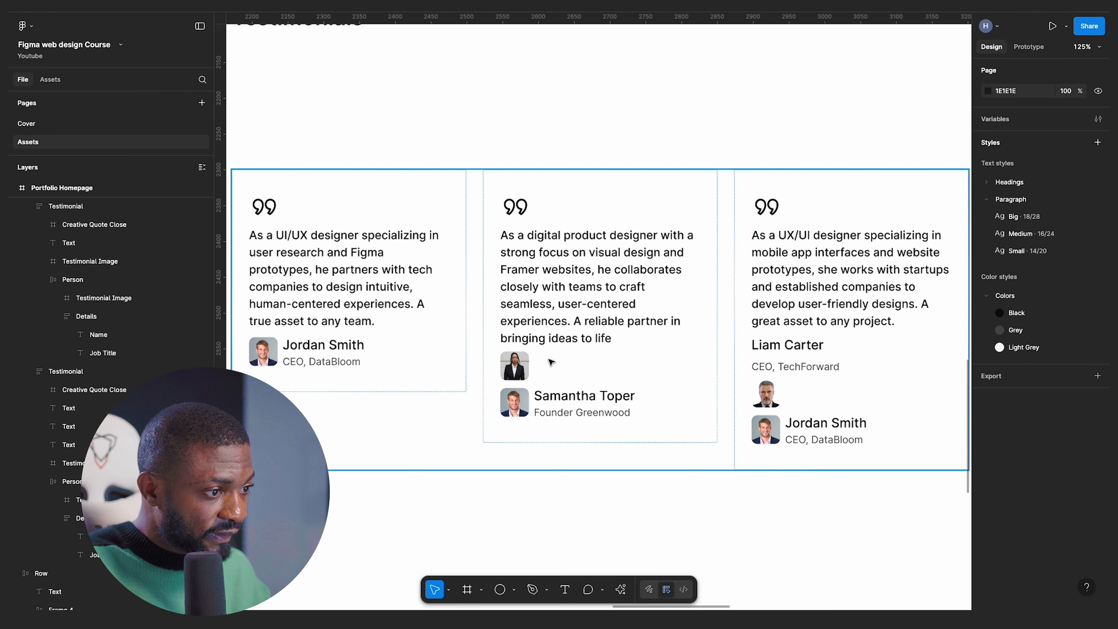
- Copy the second card's loose author photo into its Person frame and delete the first author's photo there
{"action": "triple_click", "coordinate": [509, 410]}
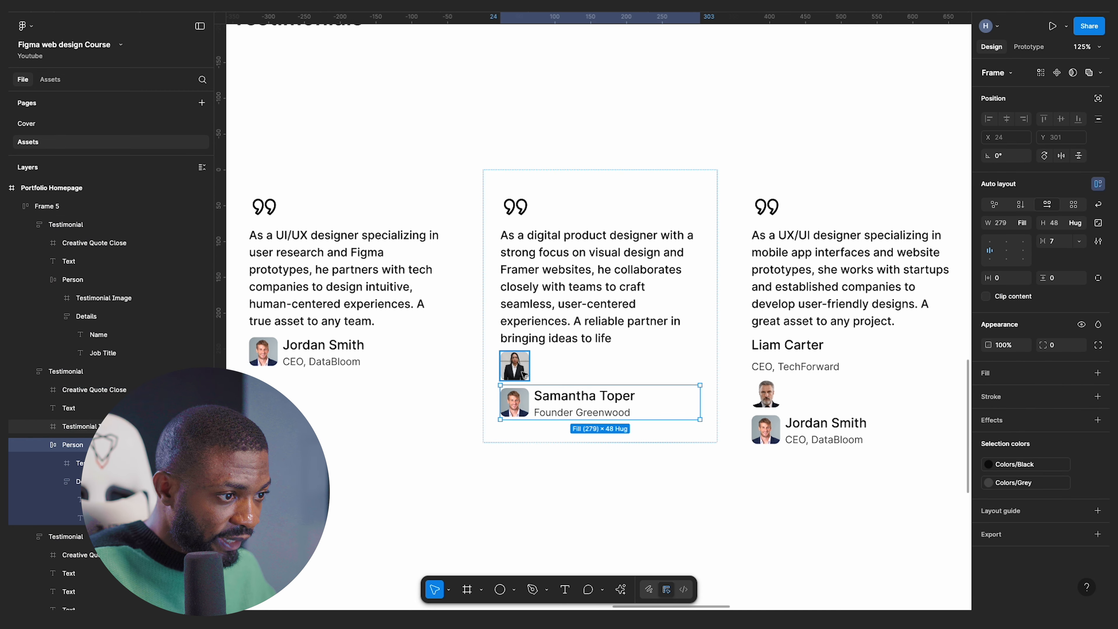
{"action": "left_click", "coordinate": [514, 366]}
{"action": "key", "text": "ctrl+c"}
{"action": "left_click", "coordinate": [578, 409]}
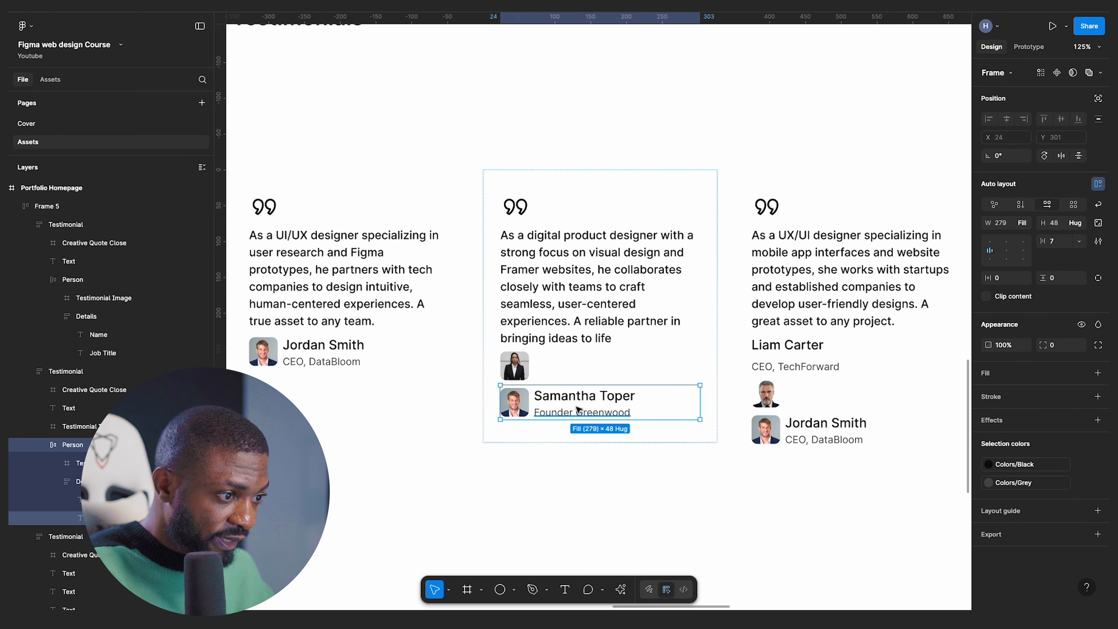
{"action": "key", "text": "ctrl+v"}
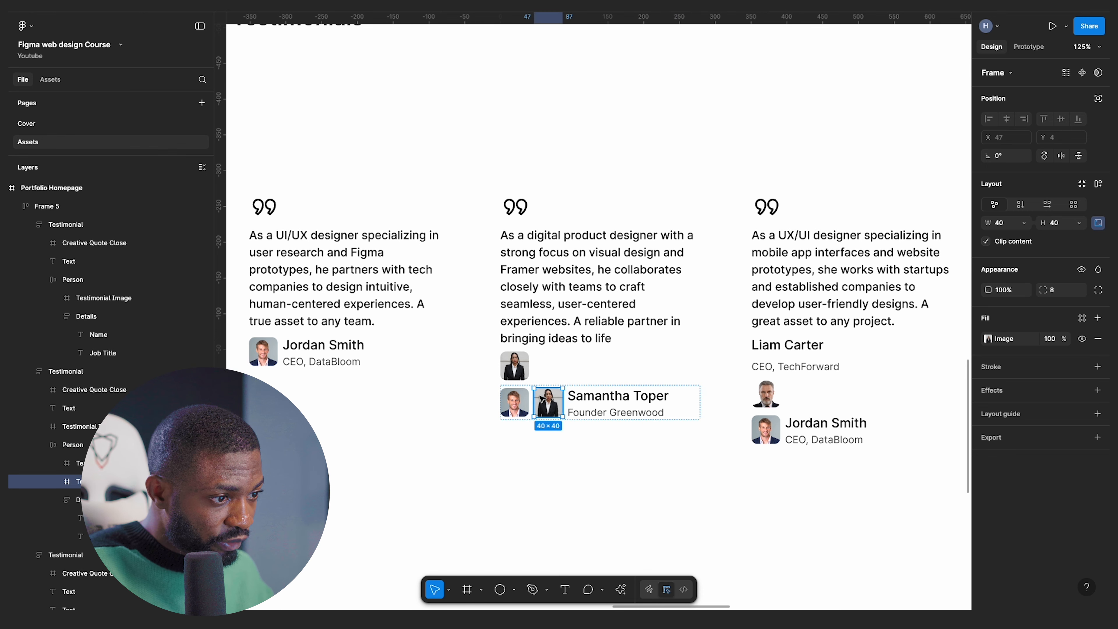
{"action": "left_click", "coordinate": [515, 401]}
{"action": "key", "text": "Delete"}
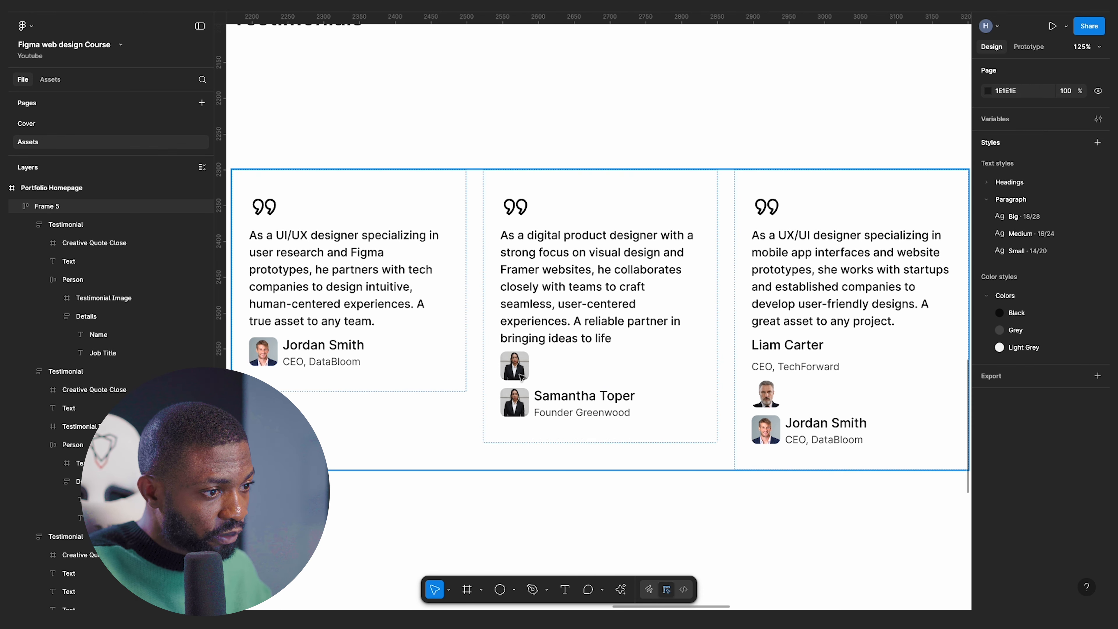
- Delete the second card's loose author photo above the Person frame
{"action": "left_click", "coordinate": [521, 377]}
{"action": "double_click", "coordinate": [521, 377]}
{"action": "key", "text": "Delete"}
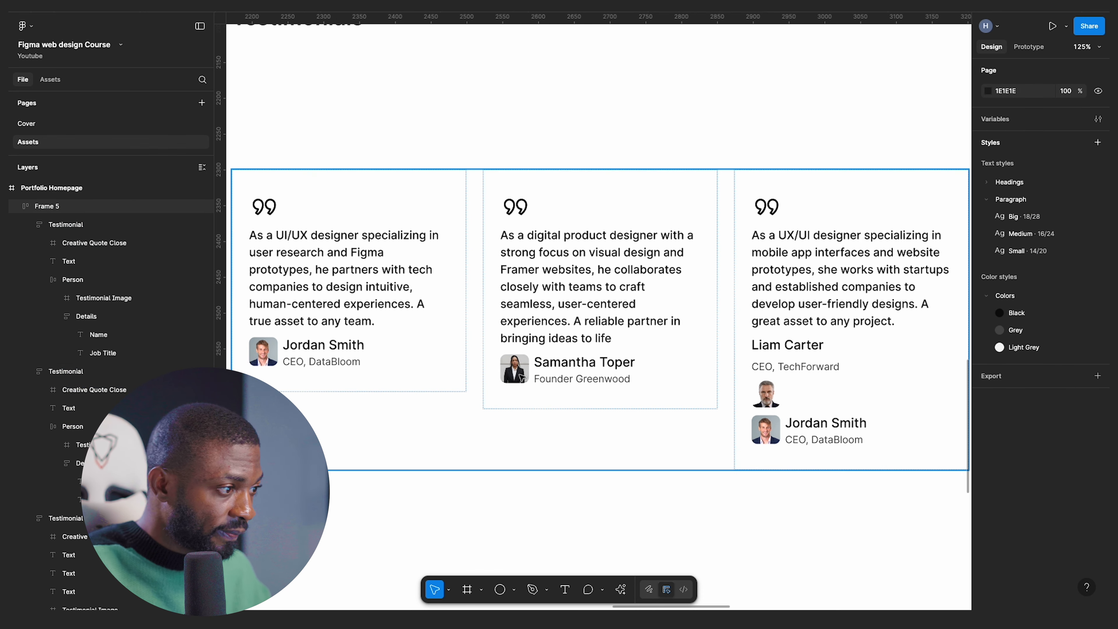
- Copy the third card's loose author photo into its Person frame and delete the first author's photo there
{"action": "scroll", "coordinate": [828, 408], "scroll_direction": "right", "scroll_amount": 5}
{"action": "left_click", "coordinate": [595, 396]}
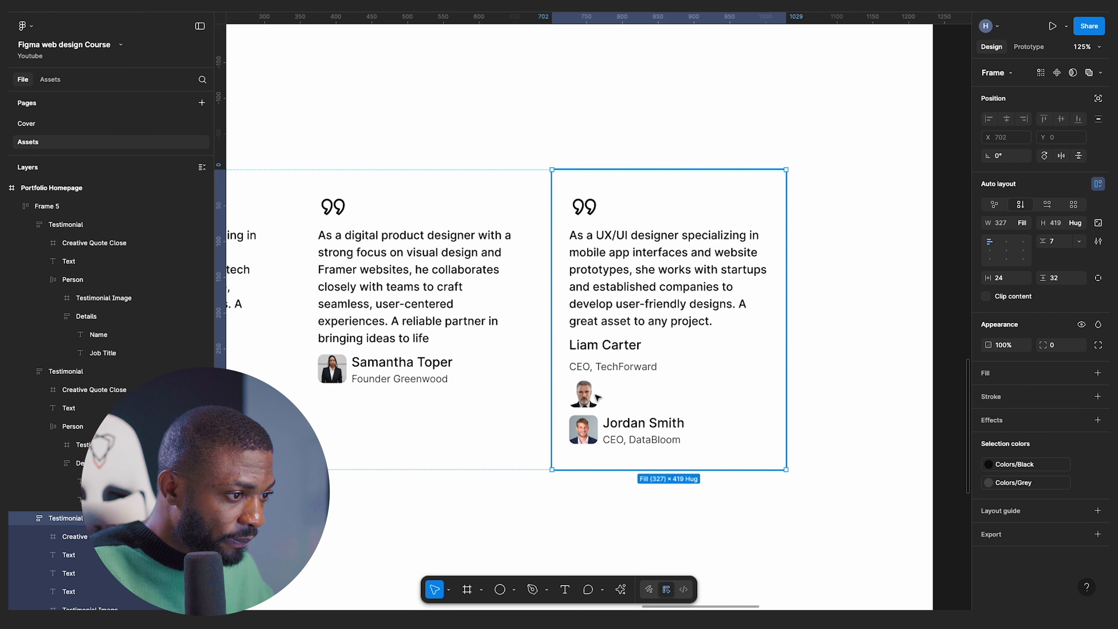
{"action": "double_click", "coordinate": [595, 396]}
{"action": "left_click_drag", "start_coordinate": [642, 434], "coordinate": [641, 434]}
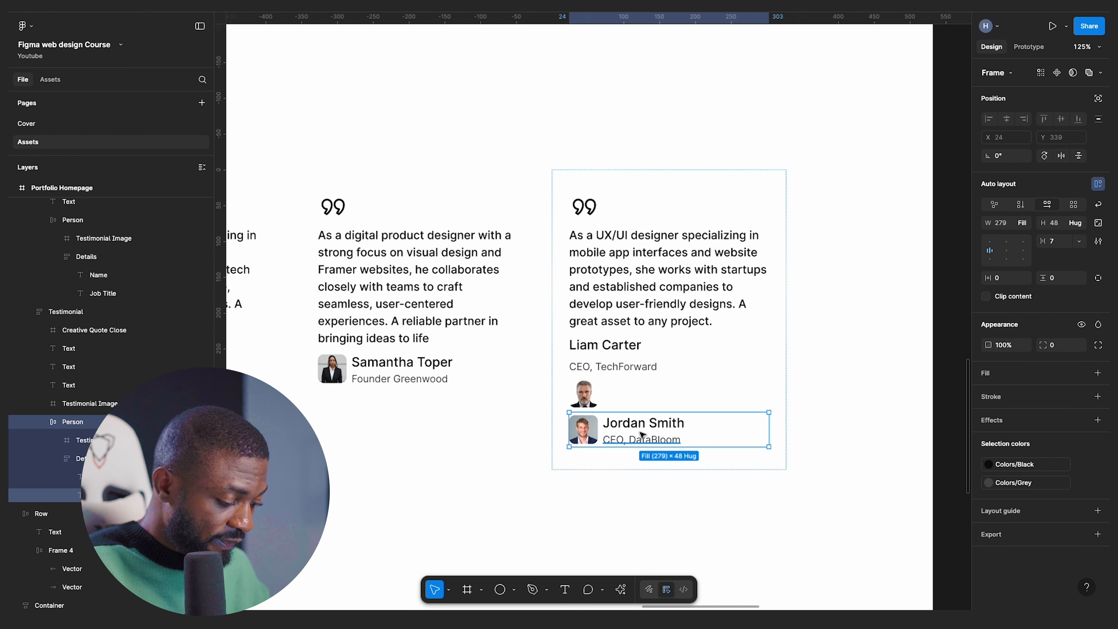
{"action": "left_click", "coordinate": [593, 424]}
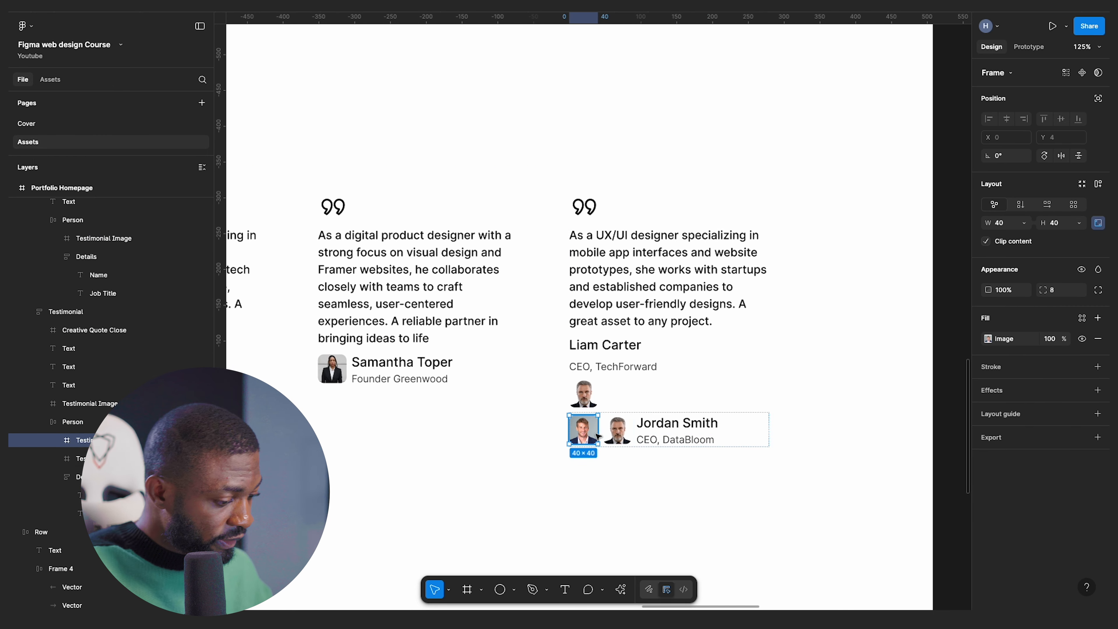
{"action": "key", "text": "Delete"}
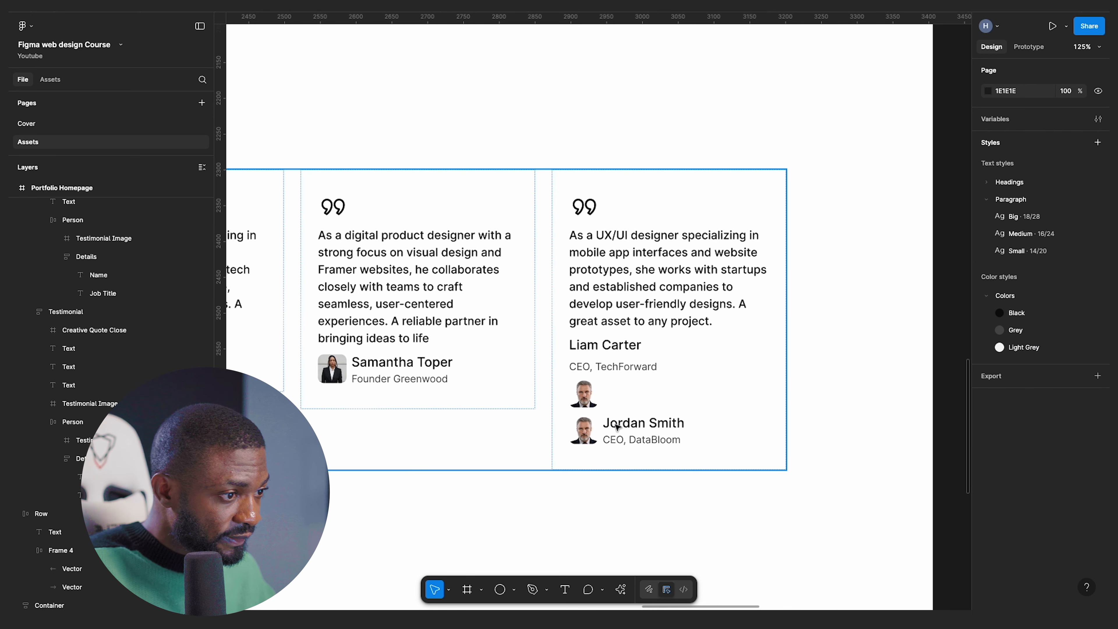
- Replace the author name inside the third card's Person frame with the name copied from that card's loose name text
{"action": "double_click", "coordinate": [601, 344]}
{"action": "key", "text": "ctrl+c"}
{"action": "left_click", "coordinate": [641, 422]}
{"action": "double_click", "coordinate": [640, 422]}
{"action": "key", "text": "ctrl+v"}
- Replace the job title inside the third card's Person frame with CEO, TechForward, copied from the loose text above it
{"action": "left_click", "coordinate": [630, 368]}
{"action": "double_click", "coordinate": [628, 369]}
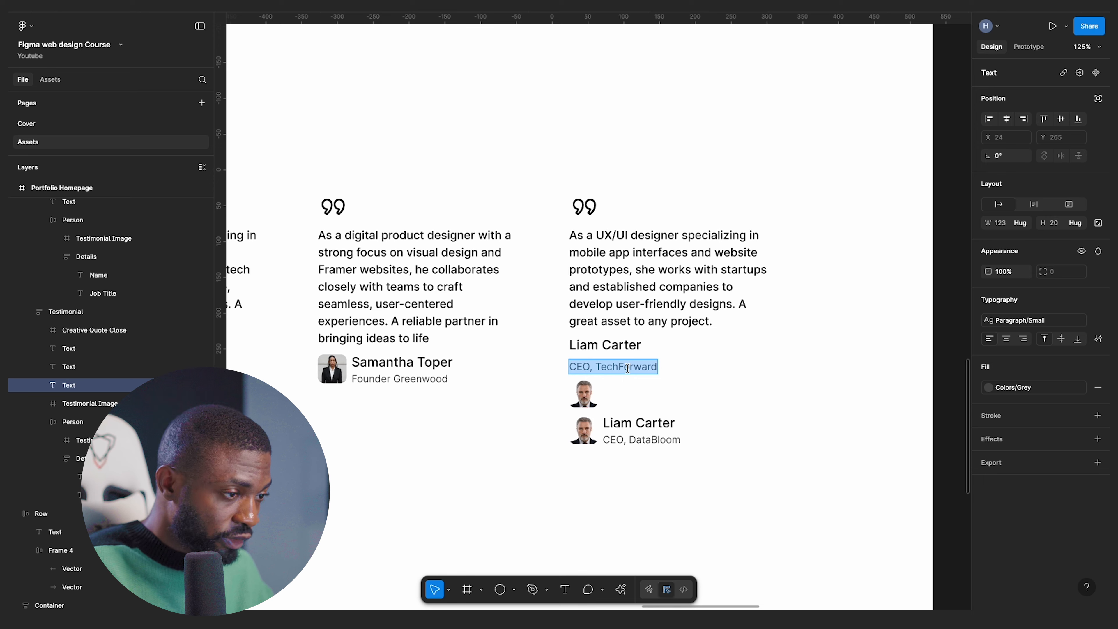
{"action": "key", "text": "ctrl+c"}
{"action": "double_click", "coordinate": [641, 439]}
{"action": "key", "text": "ctrl+v"}
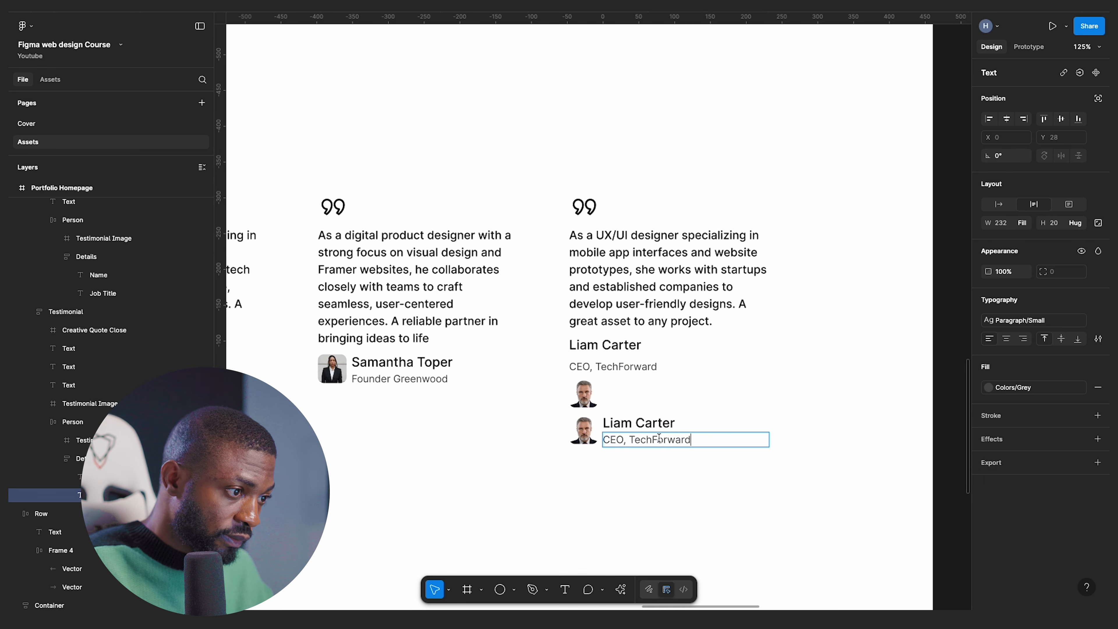
{"action": "key", "text": "Escape"}
- Delete the third card's loose author photo, job title and name above the Person frame
{"action": "left_click", "coordinate": [584, 392]}
{"action": "left_click", "coordinate": [594, 368], "text": "shift"}
{"action": "left_click", "coordinate": [601, 345], "text": "shift"}
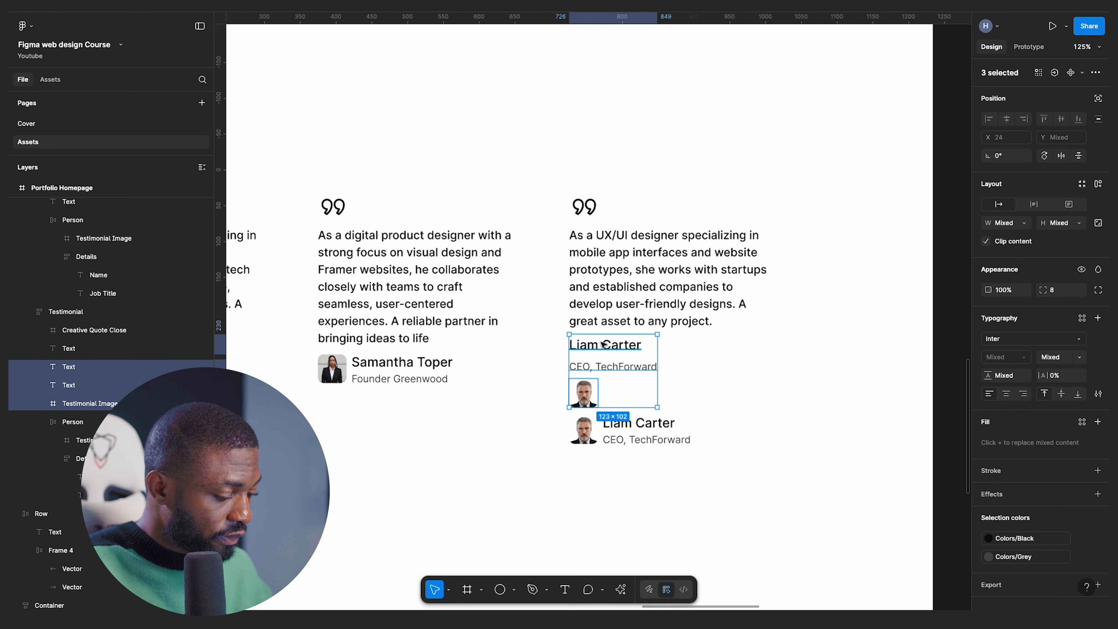
{"action": "key", "text": "Delete"}
- Wrap the second card's quote icon and testimonial text in an auto layout frame with a vertical gap of 16
{"action": "scroll", "coordinate": [749, 411], "scroll_direction": "down", "scroll_amount": 5}
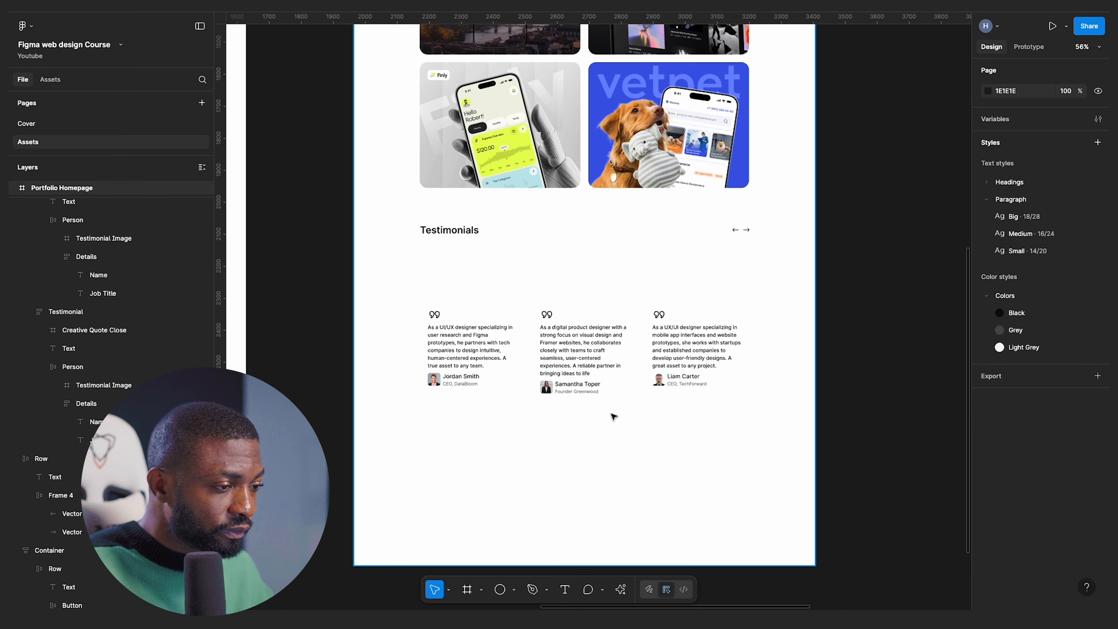
{"action": "scroll", "coordinate": [620, 413], "scroll_direction": "up", "scroll_amount": 4}
{"action": "scroll", "coordinate": [564, 342], "scroll_direction": "left", "scroll_amount": 1}
{"action": "double_click", "coordinate": [564, 342], "text": "ctrl"}
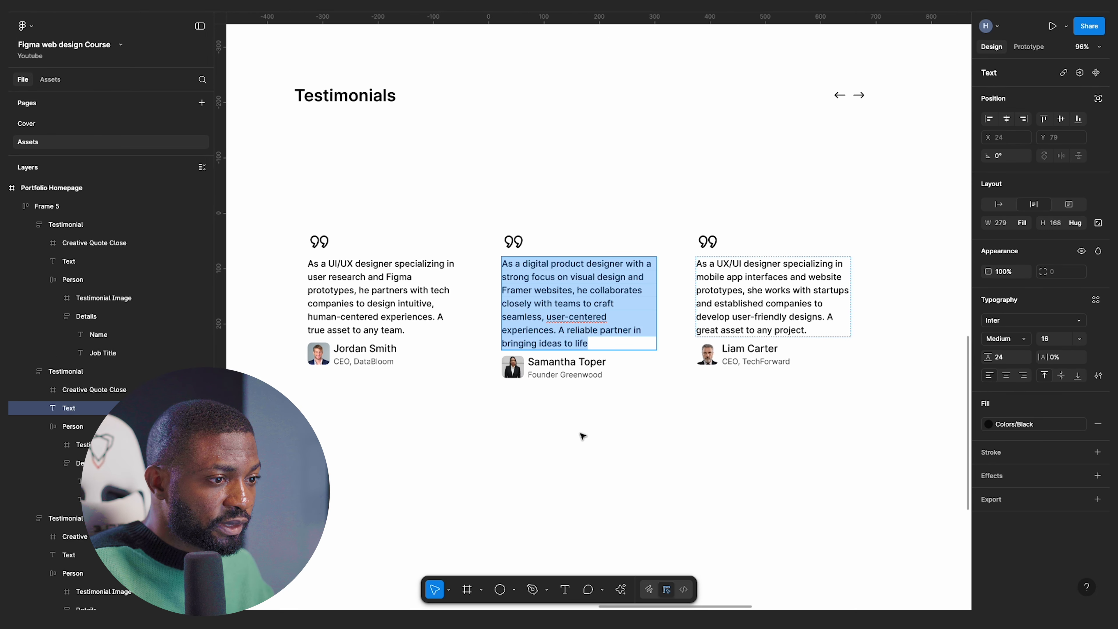
{"action": "left_click", "coordinate": [562, 457]}
{"action": "left_click", "coordinate": [540, 268], "text": "ctrl"}
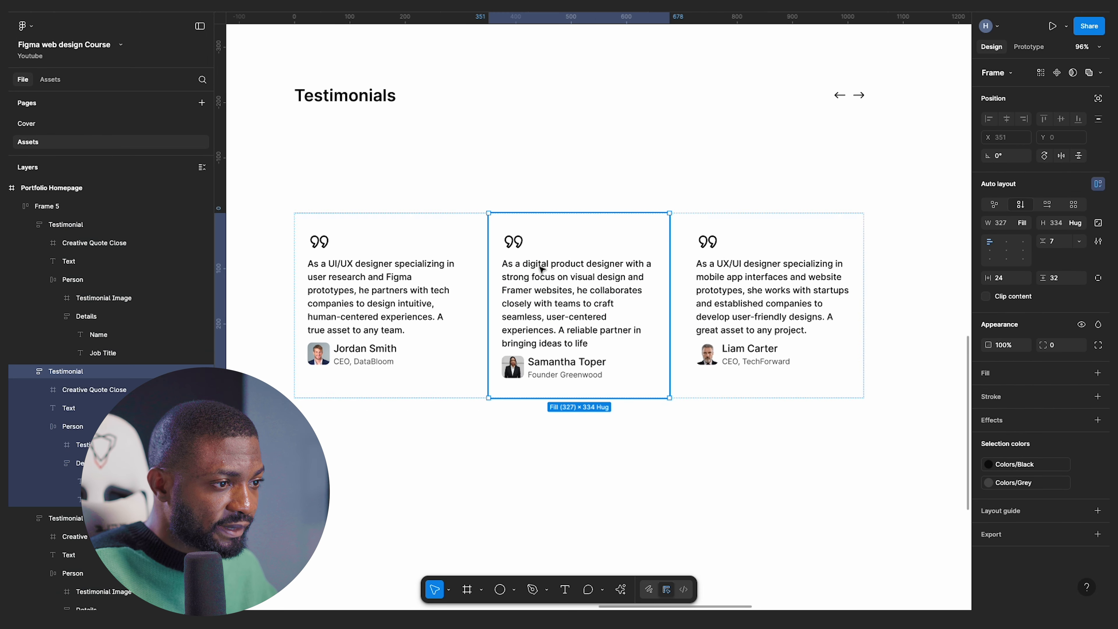
{"action": "left_click", "coordinate": [535, 246], "text": "shift"}
{"action": "key", "text": "shift+a"}
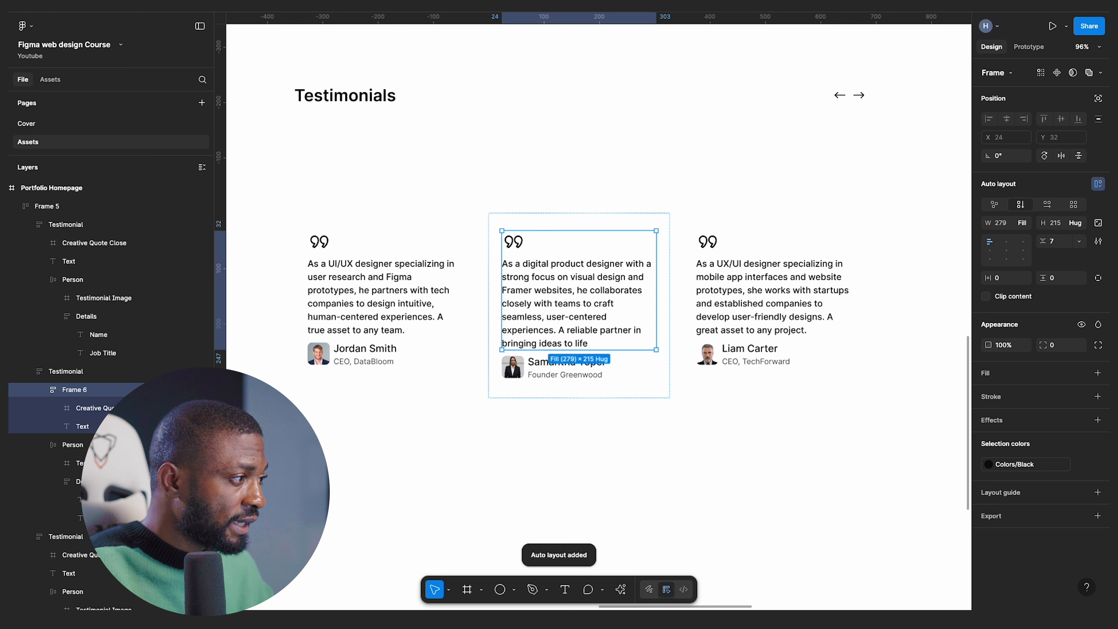
{"action": "left_click", "coordinate": [1054, 242]}
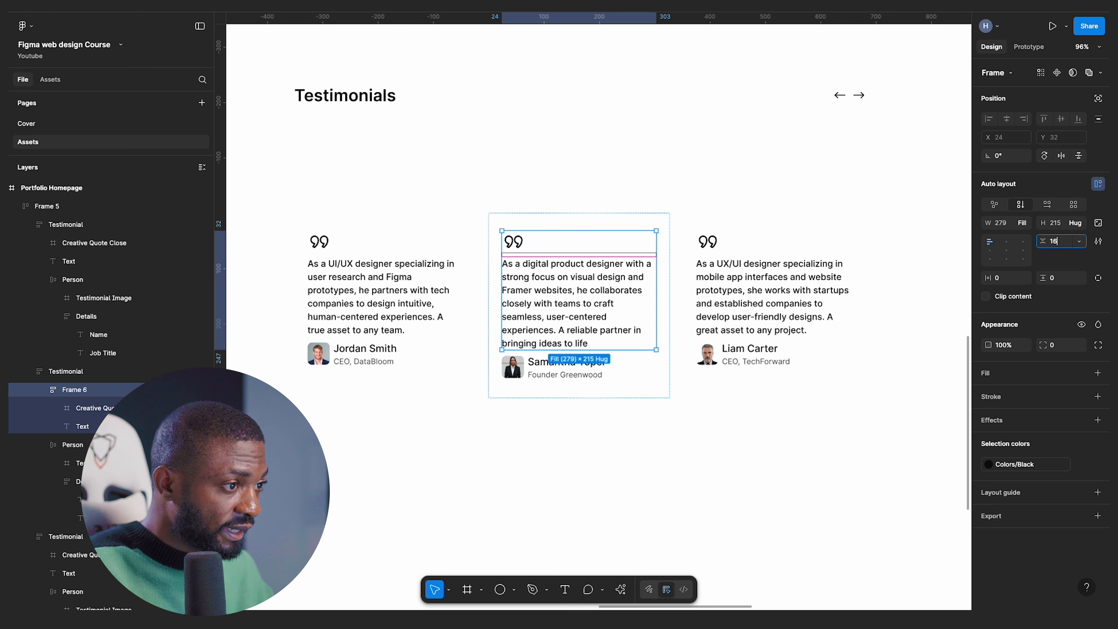
{"action": "key", "text": "Return"}
- Wrap the third card's quote icon and testimonial text in an auto layout frame with a vertical gap of 16
{"action": "double_click", "coordinate": [769, 289]}
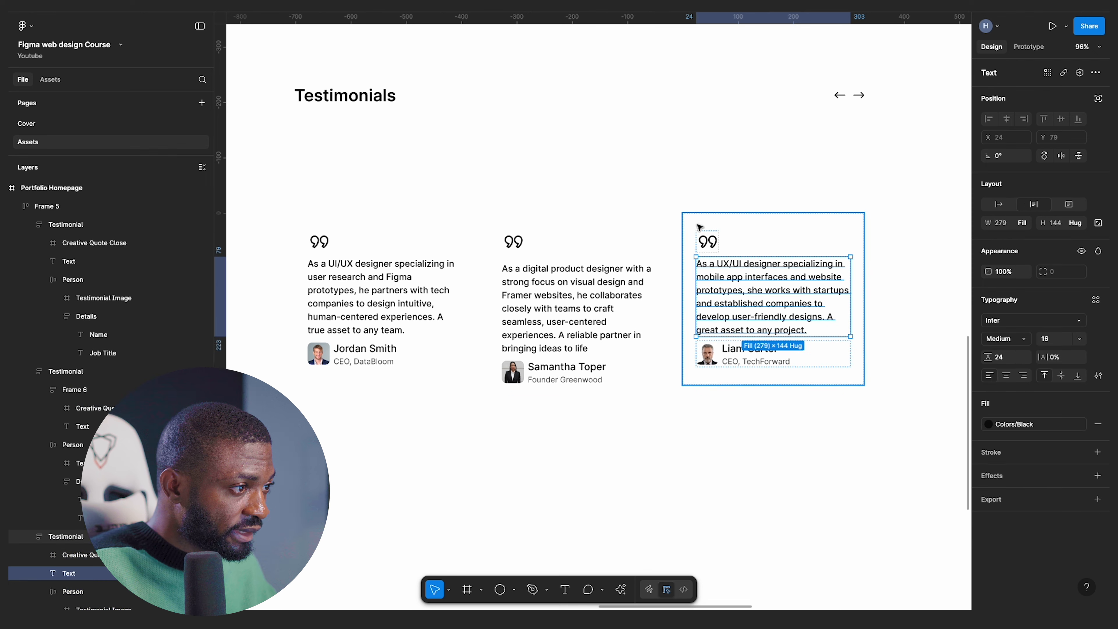
{"action": "left_click", "coordinate": [708, 242], "text": "shift"}
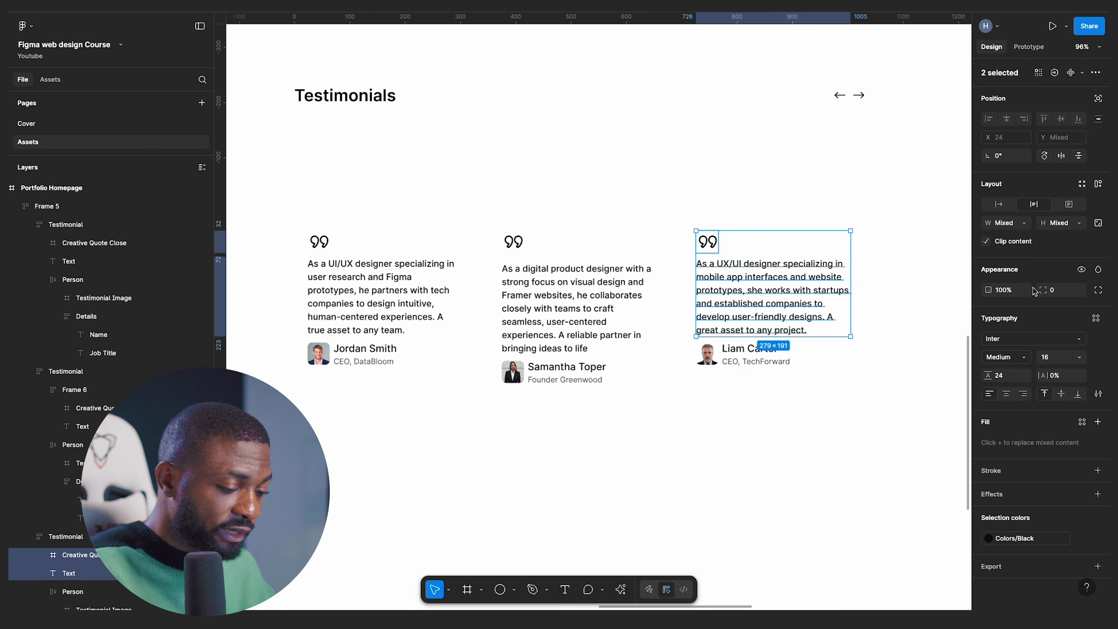
{"action": "key", "text": "shift+a"}
{"action": "left_click", "coordinate": [1055, 278]}
{"action": "key", "text": "Return"}
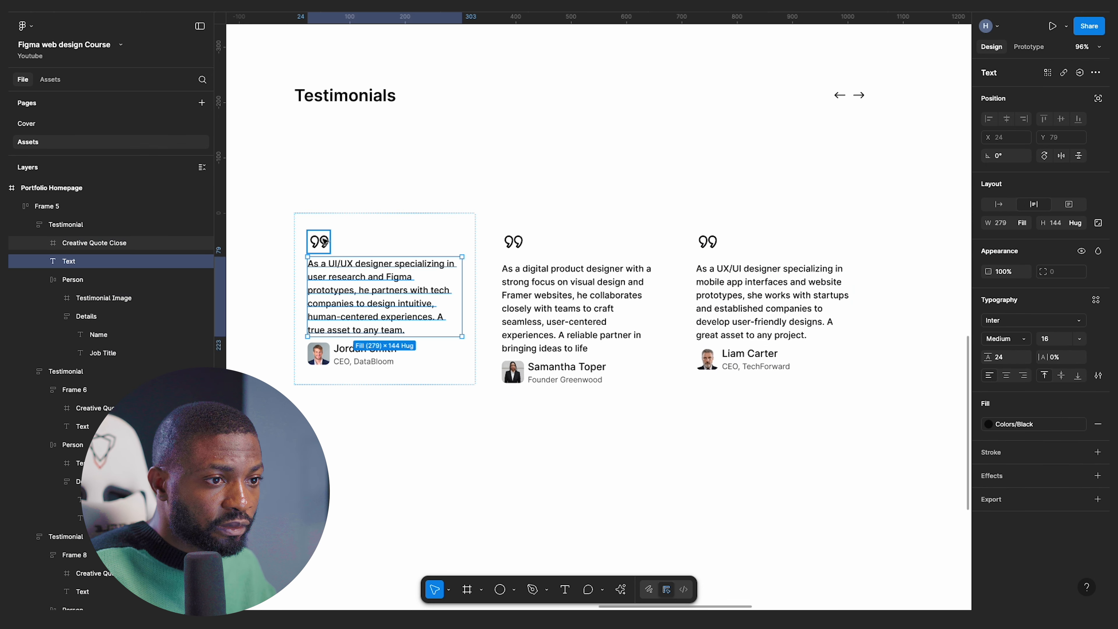
- Wrap the first card's quote icon and testimonial text in an auto layout frame with a vertical gap of 16
{"action": "left_click", "coordinate": [322, 241], "text": "shift"}
{"action": "key", "text": "shift+a"}
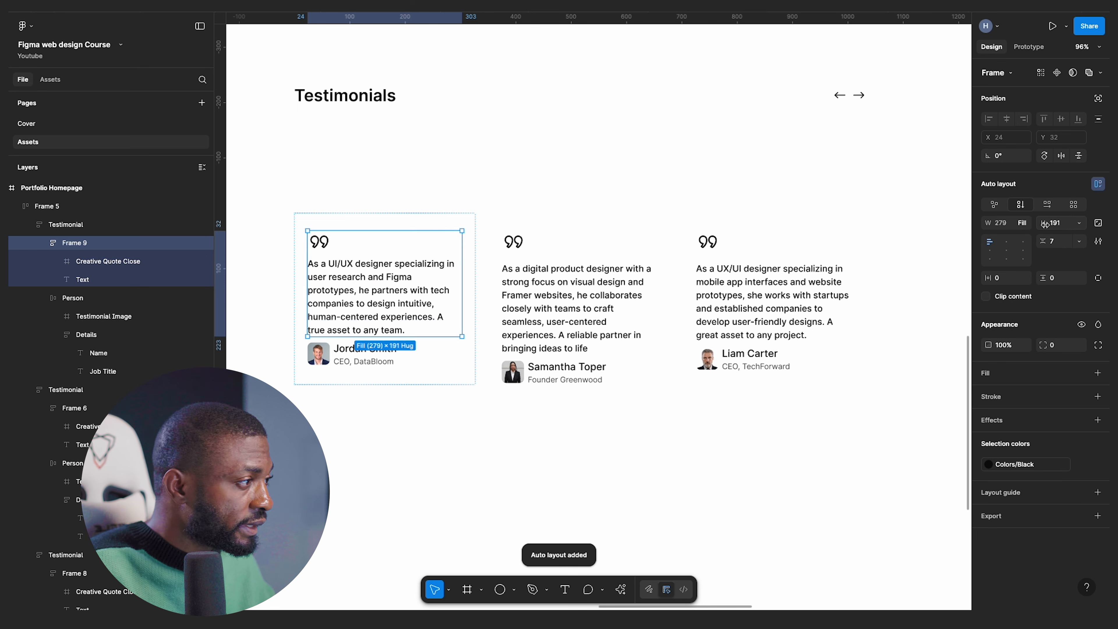
{"action": "left_click", "coordinate": [1060, 225]}
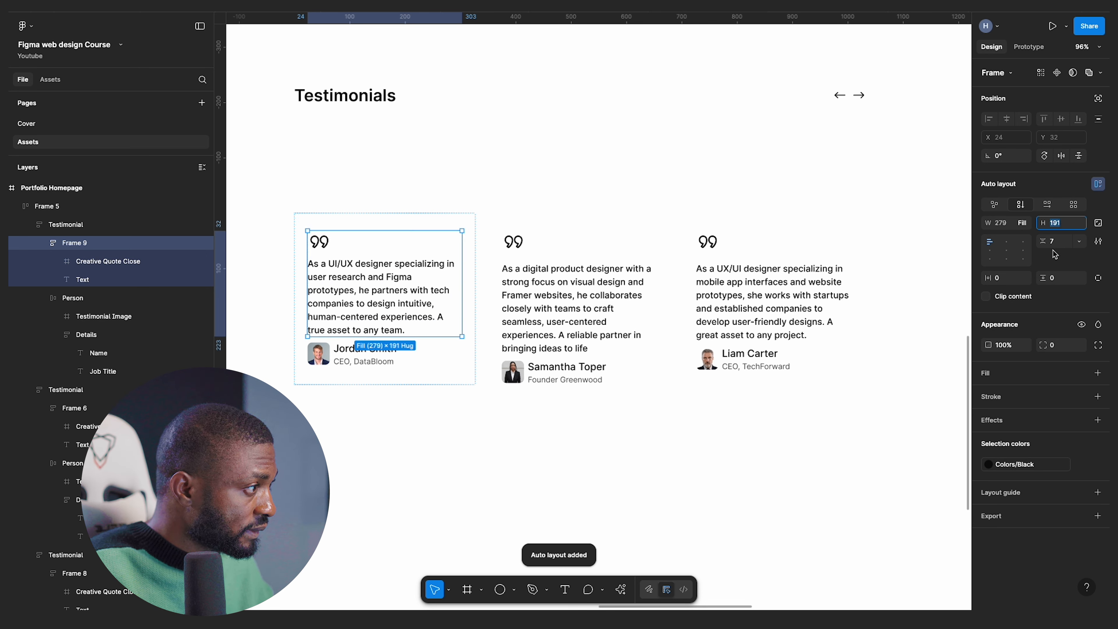
{"action": "left_click", "coordinate": [1060, 243]}
{"action": "key", "text": "Return"}
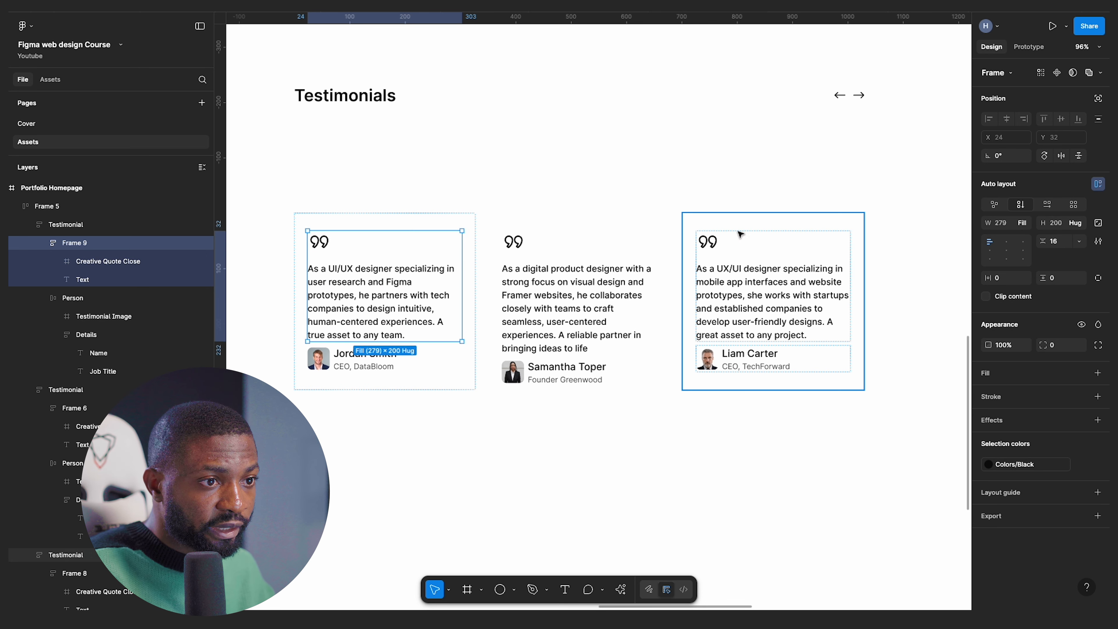
- Rename the first card's frame holding the quote icon and testimonial text as Container
{"action": "double_click", "coordinate": [74, 246]}
{"action": "type", "text": "Container"}
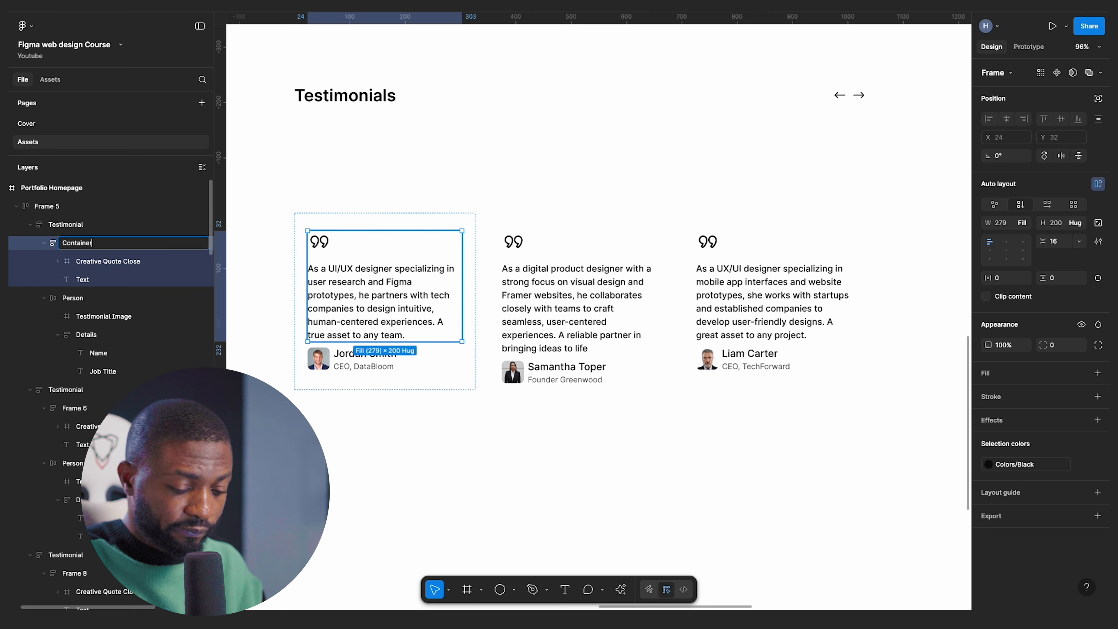
{"action": "key", "text": "super+a"}
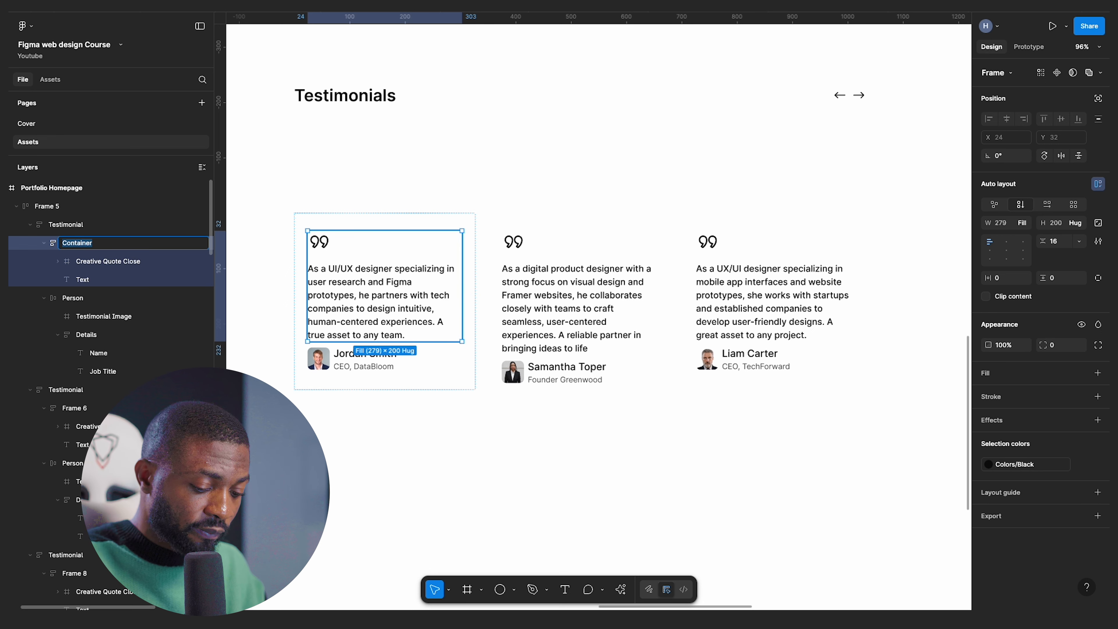
{"action": "key", "text": "Return"}
- Rename the frames holding the quote icon and testimonial text in the second and third cards as Container
{"action": "left_click", "coordinate": [515, 282]}
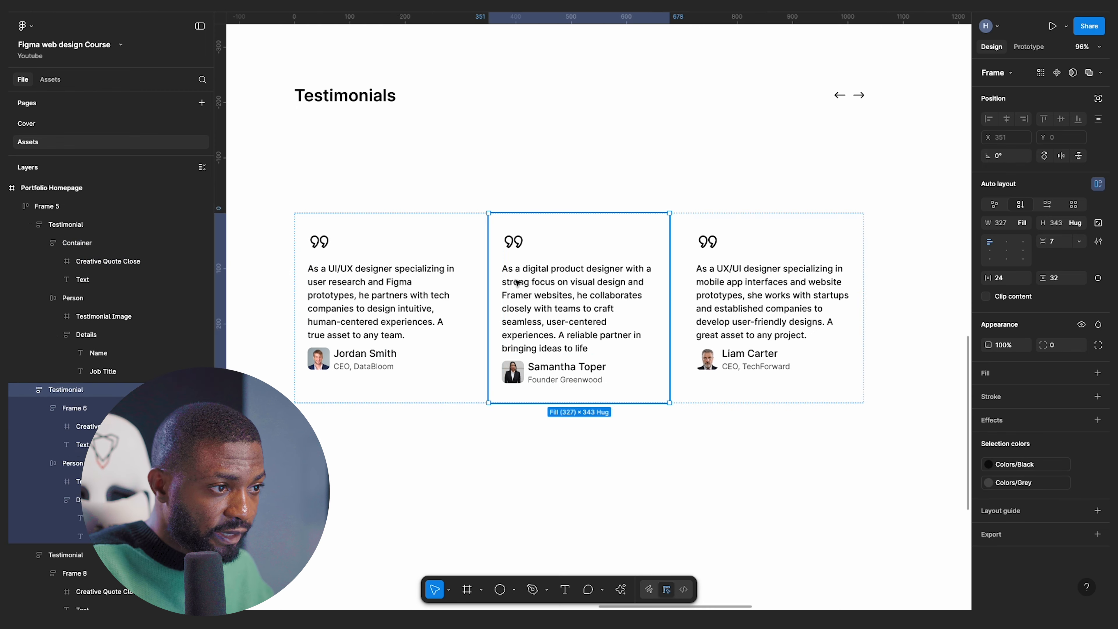
{"action": "double_click", "coordinate": [75, 408]}
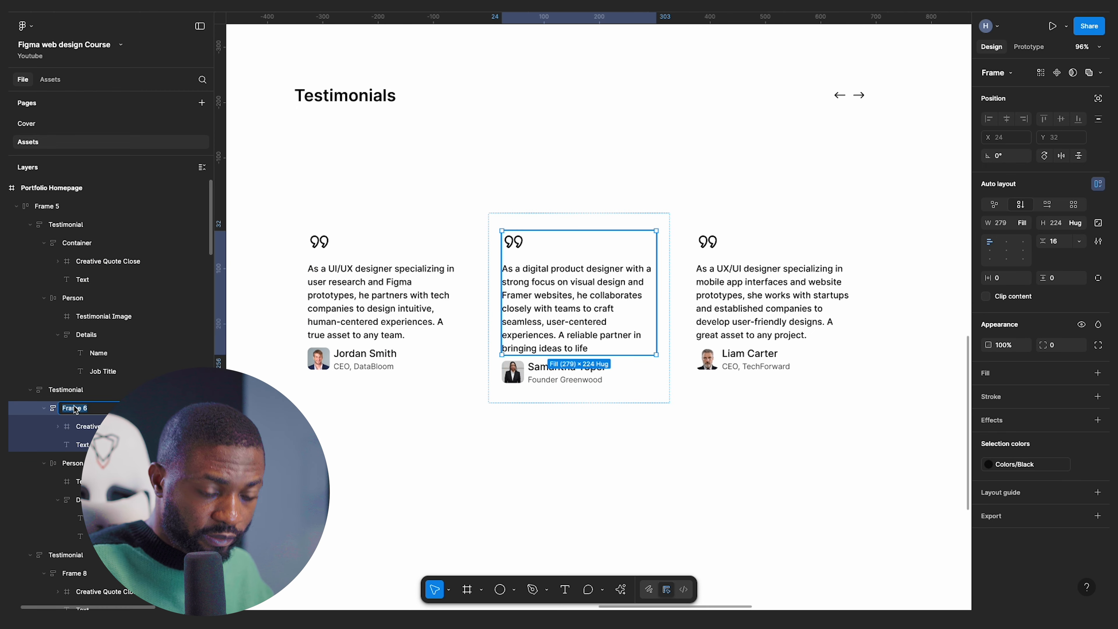
{"action": "type", "text": "Container"}
{"action": "key", "text": "Return"}
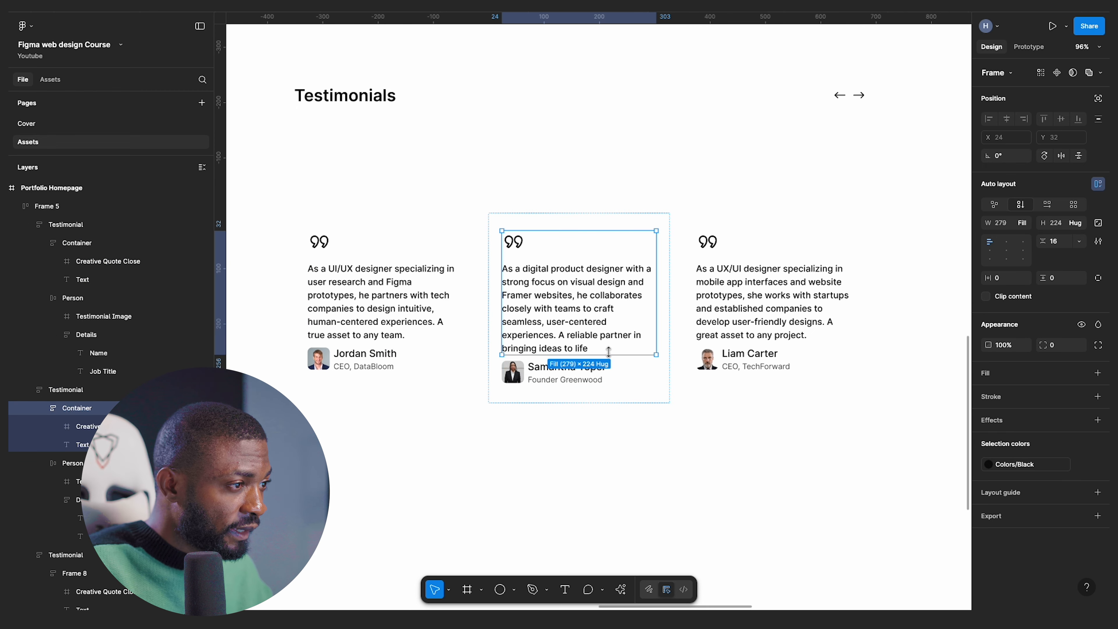
{"action": "left_click", "coordinate": [710, 261]}
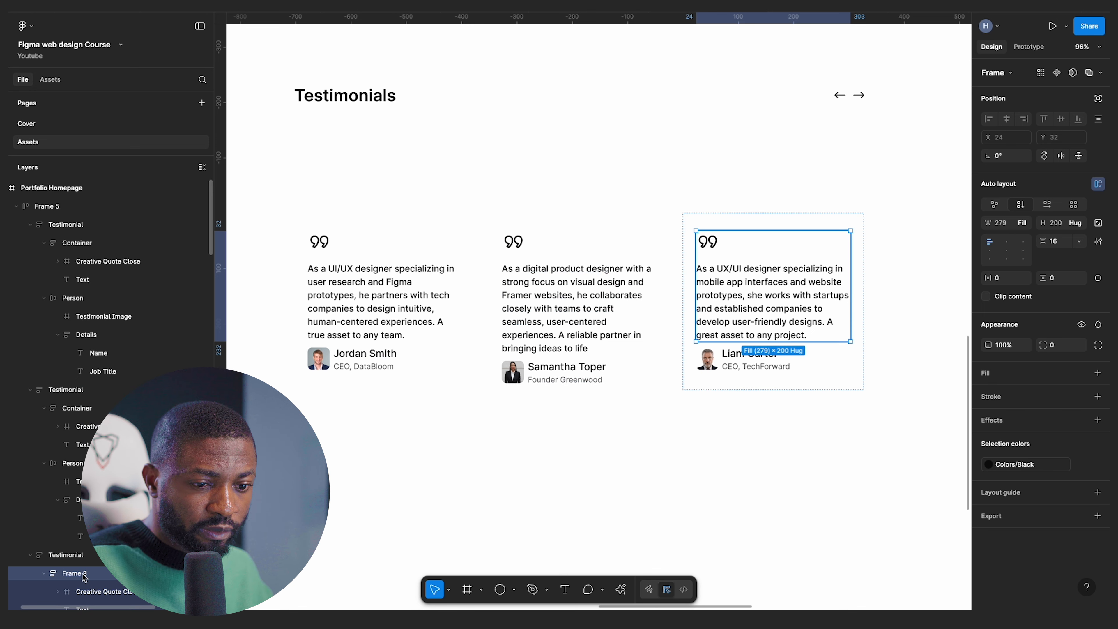
{"action": "type", "text": "Container"}
{"action": "key", "text": "Return"}
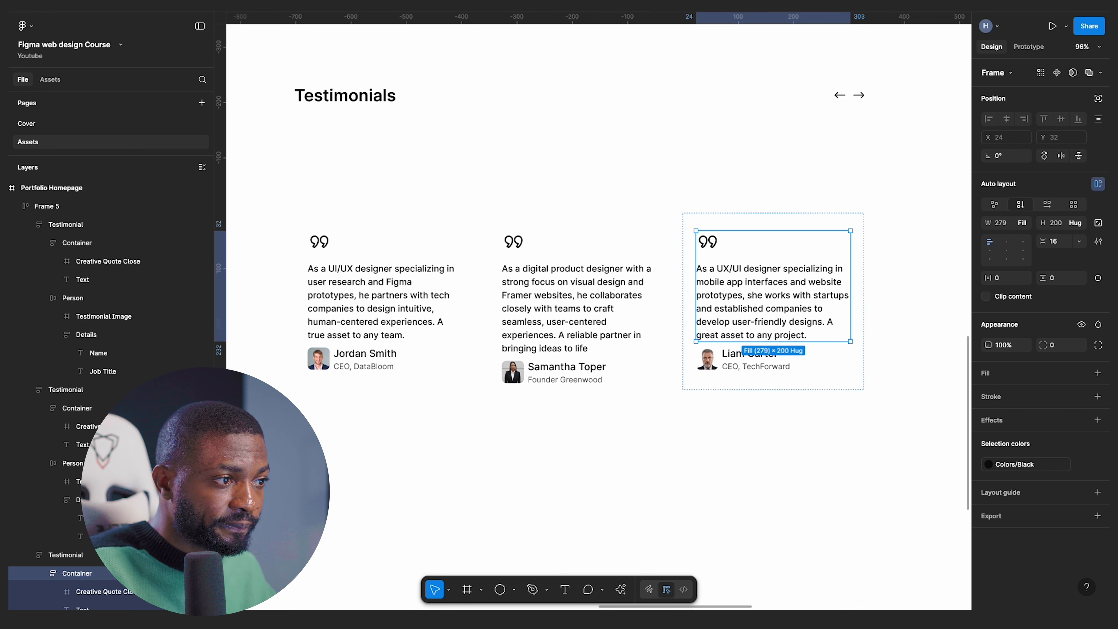
- Set the second testimonial card's vertical gap between its quote container and Person details to 64
{"action": "left_click", "coordinate": [436, 305]}
{"action": "left_click", "coordinate": [526, 305], "text": "shift"}
{"action": "left_click", "coordinate": [787, 271], "text": "shift"}
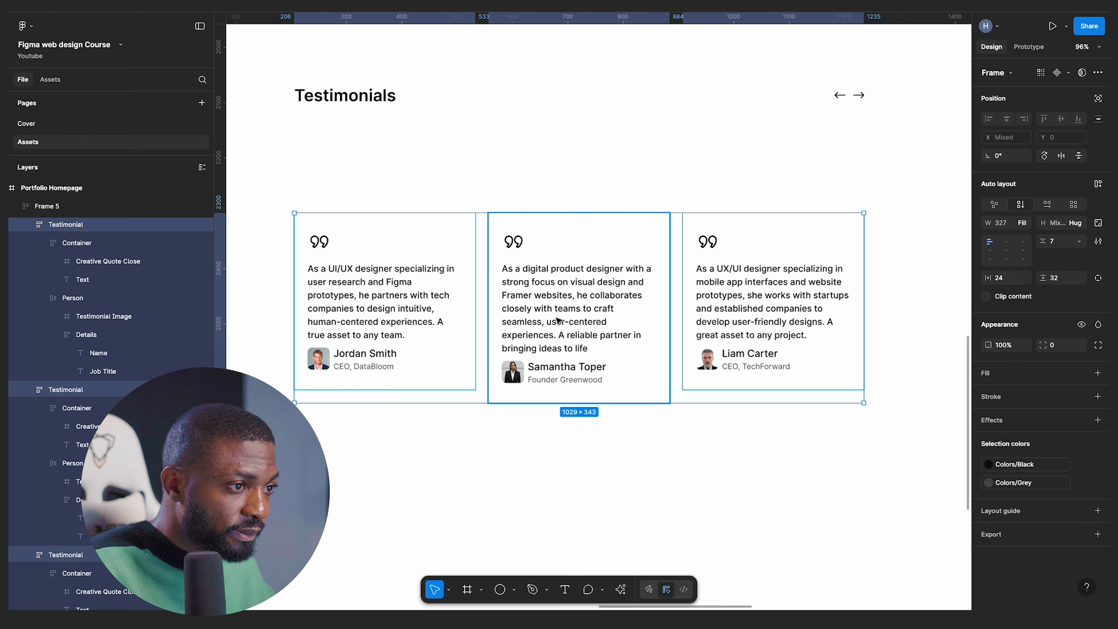
{"action": "left_click", "coordinate": [557, 300]}
{"action": "left_click", "coordinate": [556, 299]}
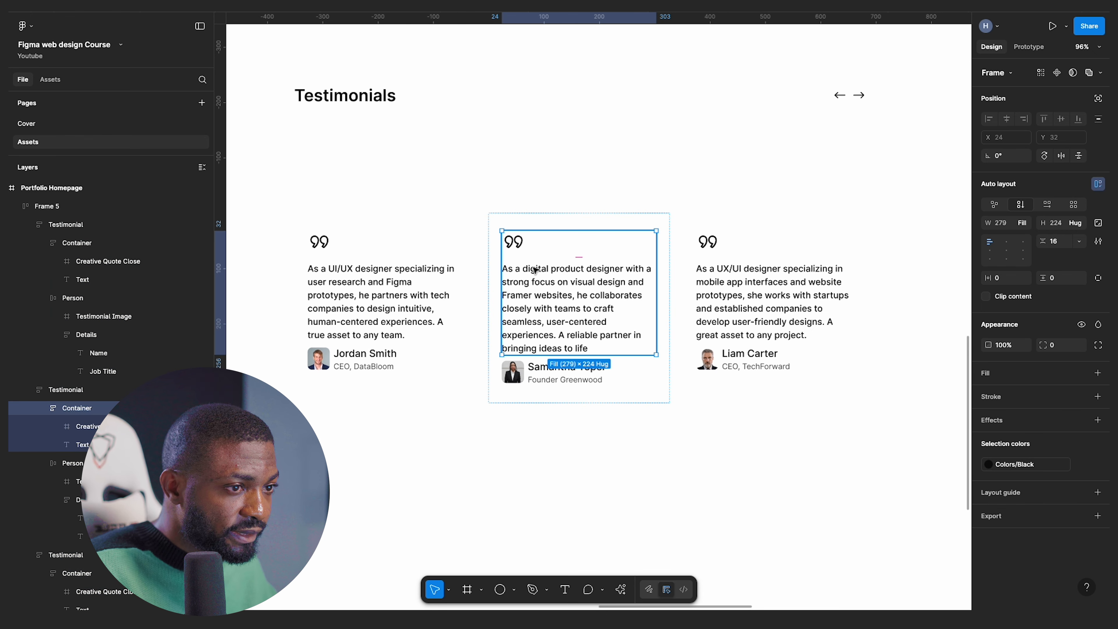
{"action": "left_click", "coordinate": [541, 371]}
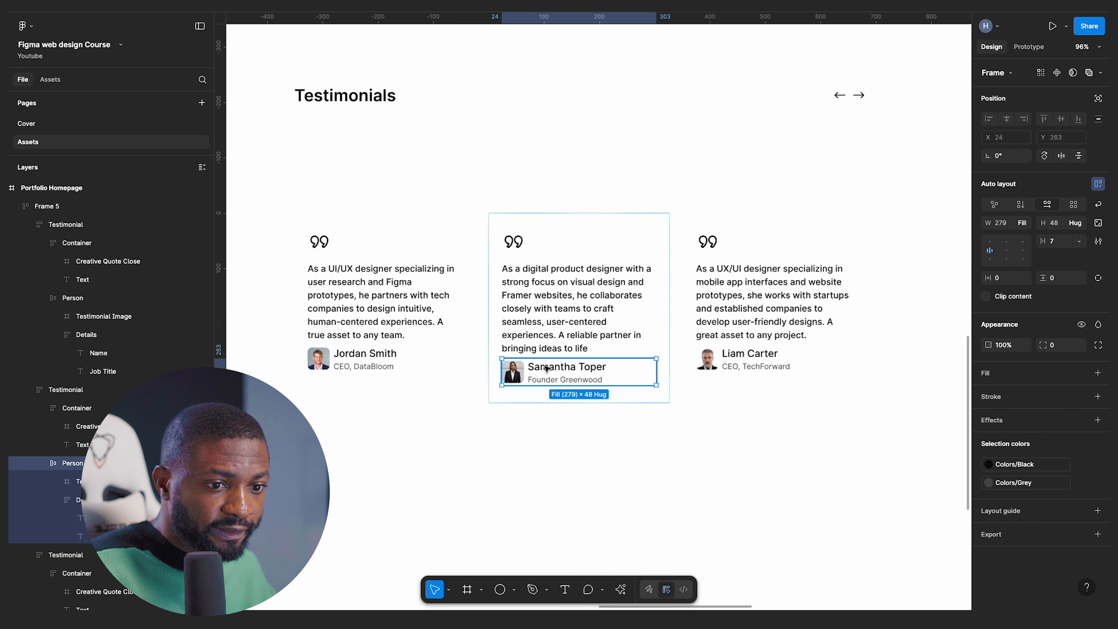
{"action": "left_click", "coordinate": [569, 221]}
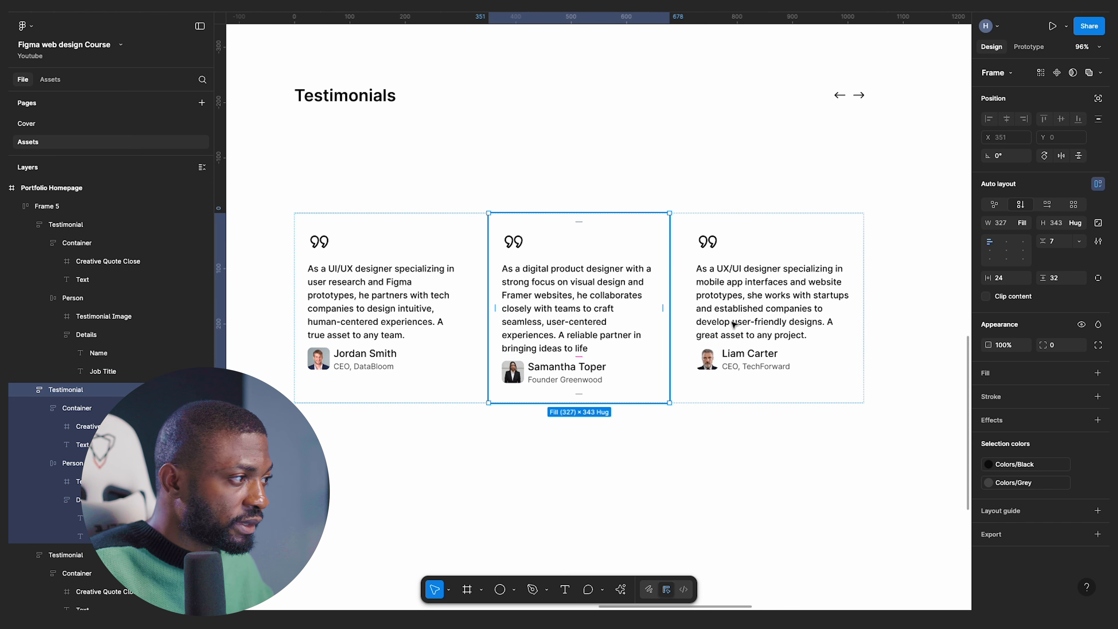
{"action": "left_click", "coordinate": [1058, 247]}
{"action": "type", "text": "64"}
{"action": "key", "text": "Return"}
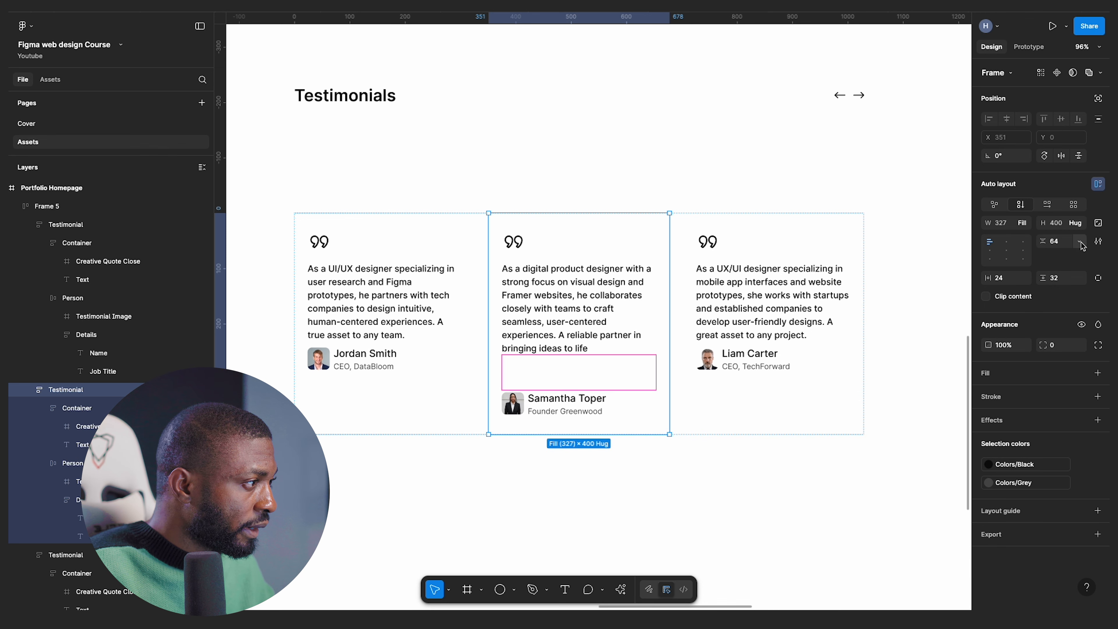
{"action": "left_click", "coordinate": [564, 208]}
{"action": "double_click", "coordinate": [569, 287]}
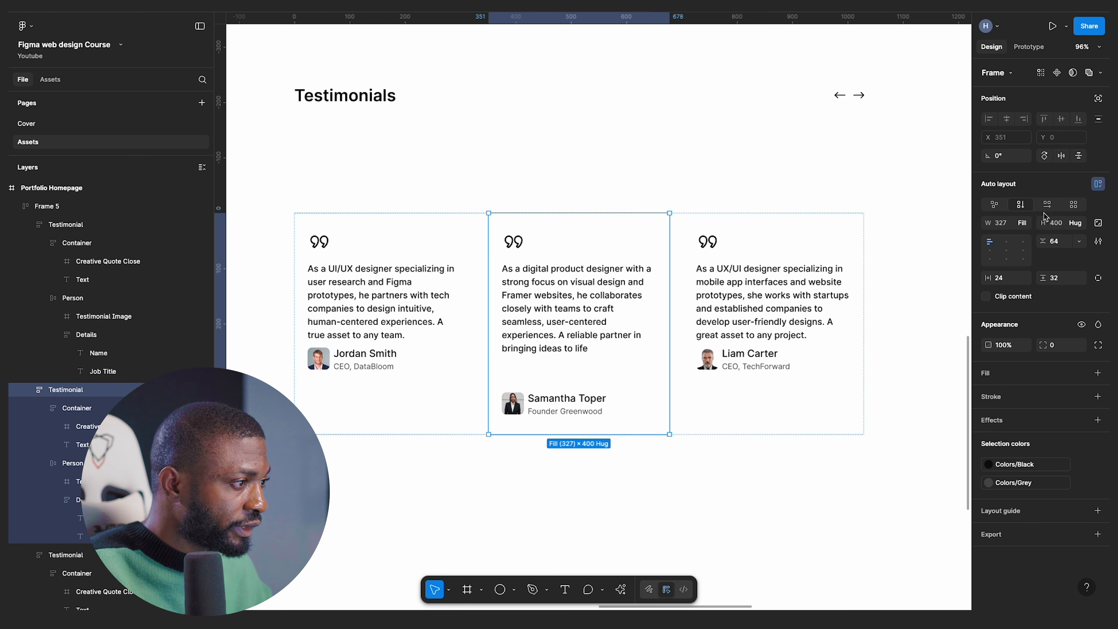
- Give the first and third testimonial cards a fixed height of 400 and an Auto vertical gap
{"action": "left_click", "coordinate": [699, 272]}
{"action": "left_click", "coordinate": [458, 297], "text": "shift"}
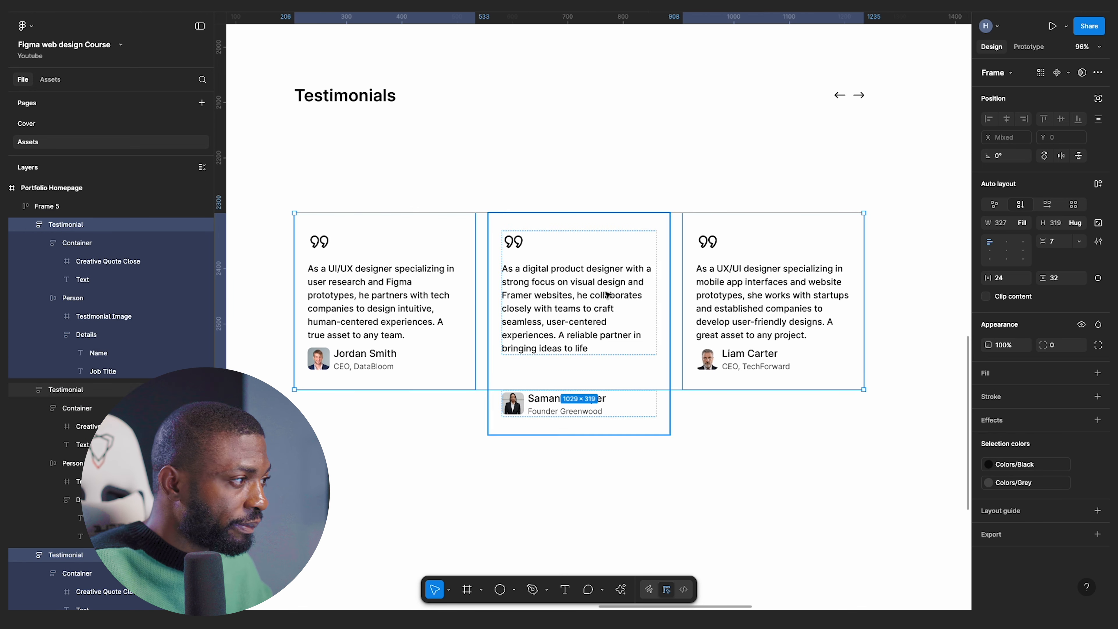
{"action": "left_click", "coordinate": [1059, 223]}
{"action": "key", "text": "Return"}
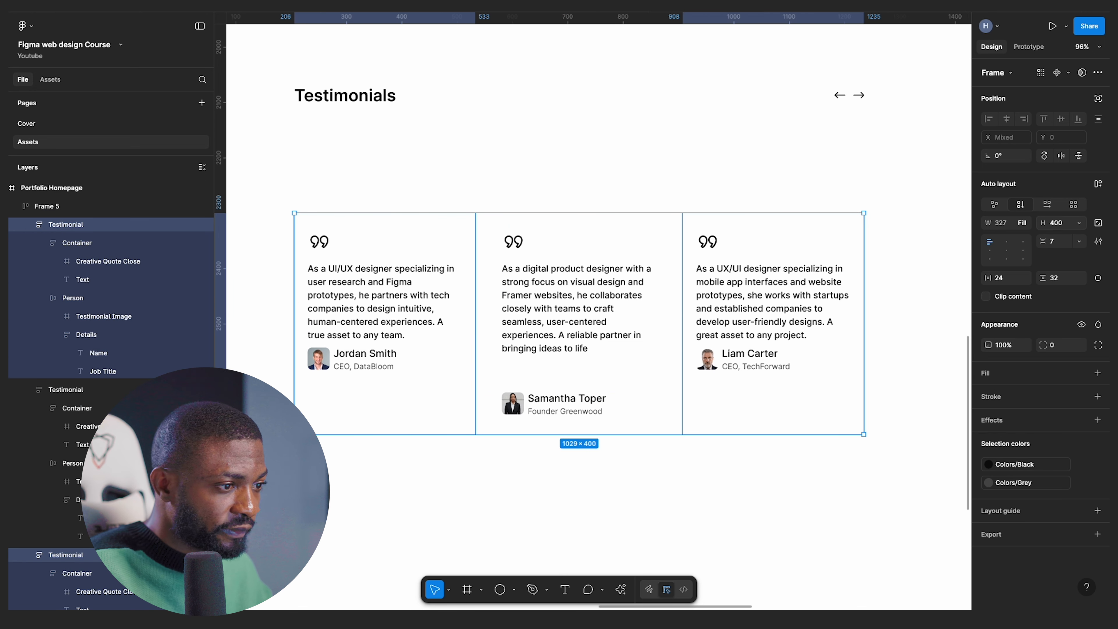
{"action": "left_click", "coordinate": [1079, 242]}
{"action": "left_click", "coordinate": [1056, 258]}
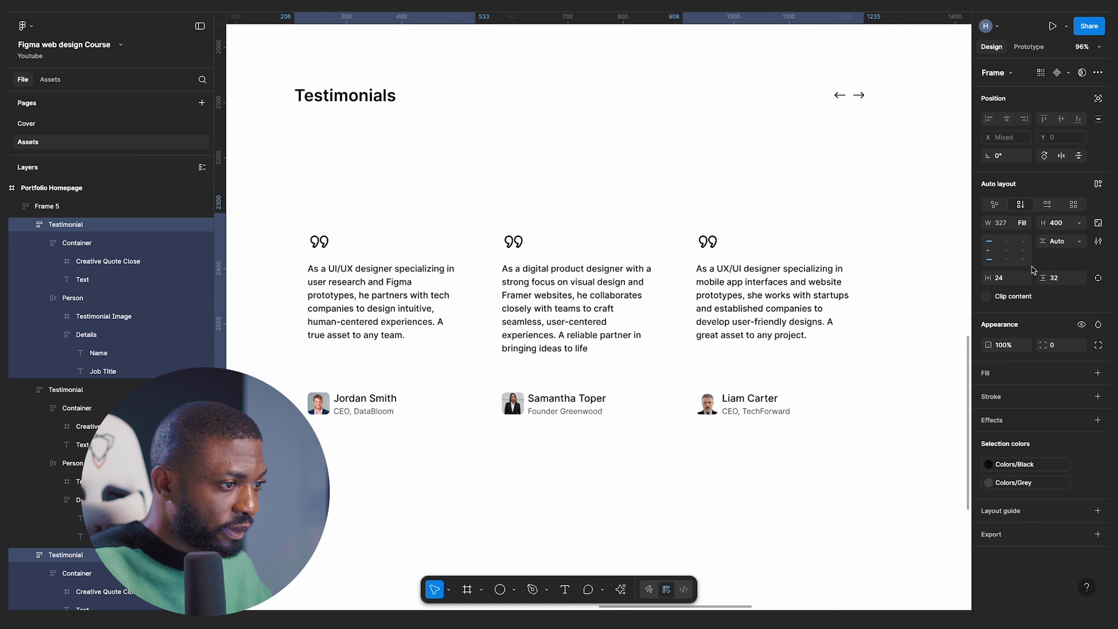
{"action": "left_click", "coordinate": [515, 470]}
- Apply the Light Grey color style as the fill of the first and third testimonial cards
{"action": "scroll", "coordinate": [536, 461], "scroll_direction": "down", "scroll_amount": 2}
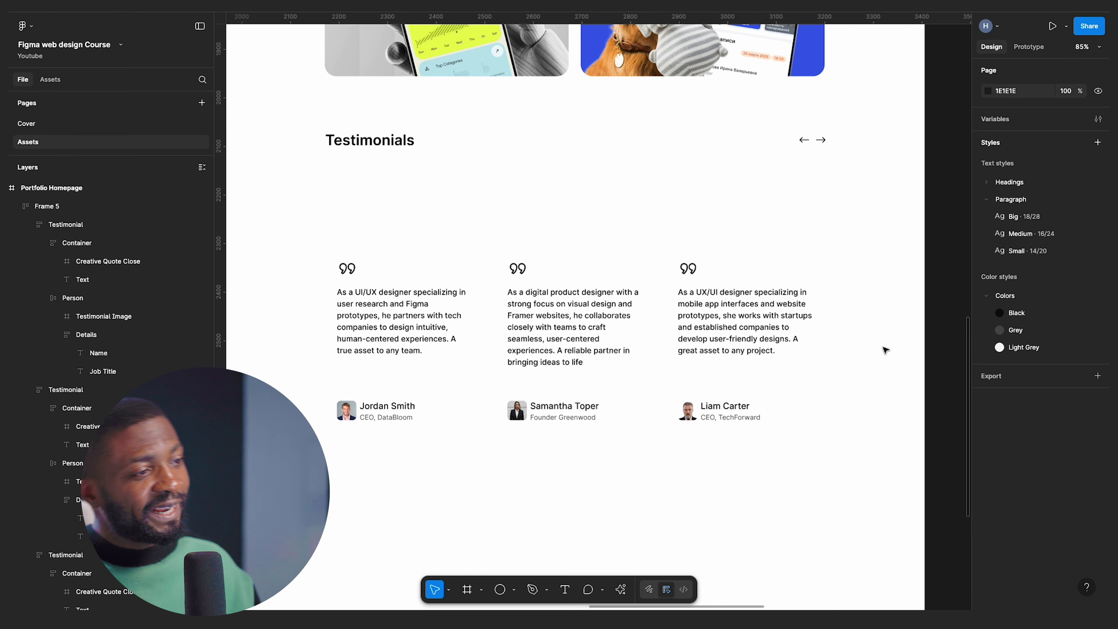
{"action": "scroll", "coordinate": [886, 350], "scroll_direction": "left", "scroll_amount": 1}
{"action": "scroll", "coordinate": [885, 351], "scroll_direction": "down", "scroll_amount": 2}
{"action": "scroll", "coordinate": [883, 348], "scroll_direction": "up", "scroll_amount": 2}
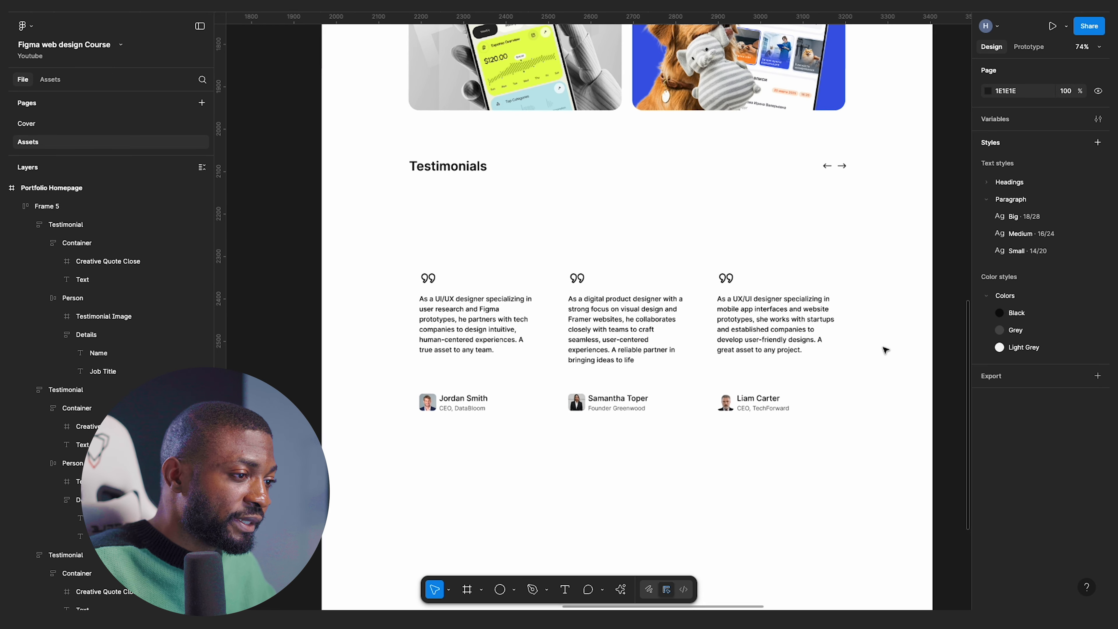
{"action": "left_click", "coordinate": [585, 331]}
{"action": "left_click", "coordinate": [585, 331]}
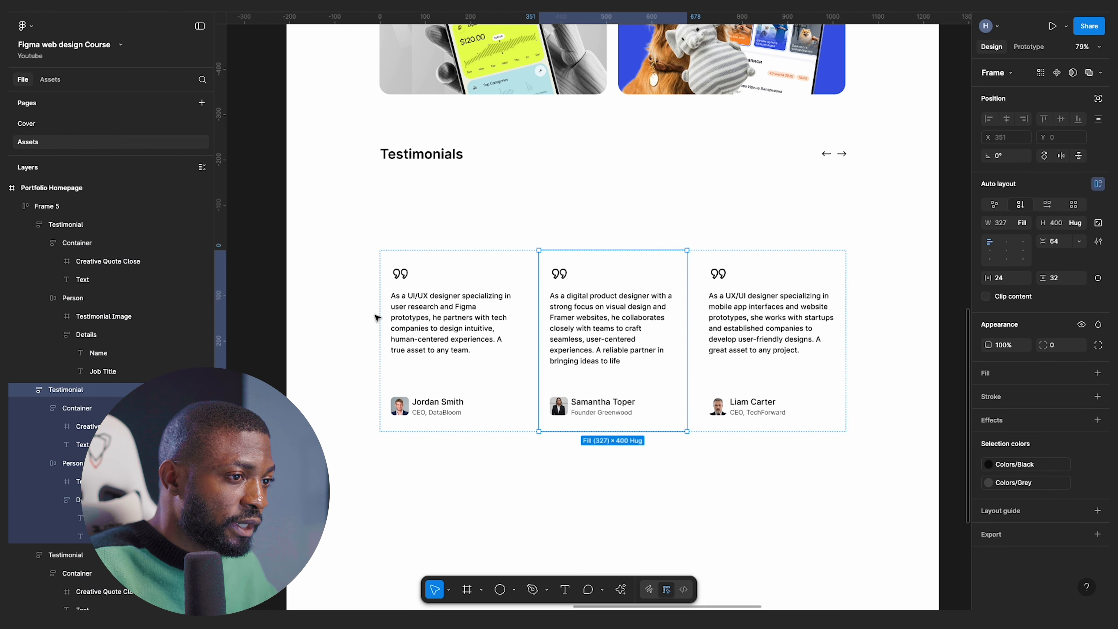
{"action": "left_click", "coordinate": [456, 320]}
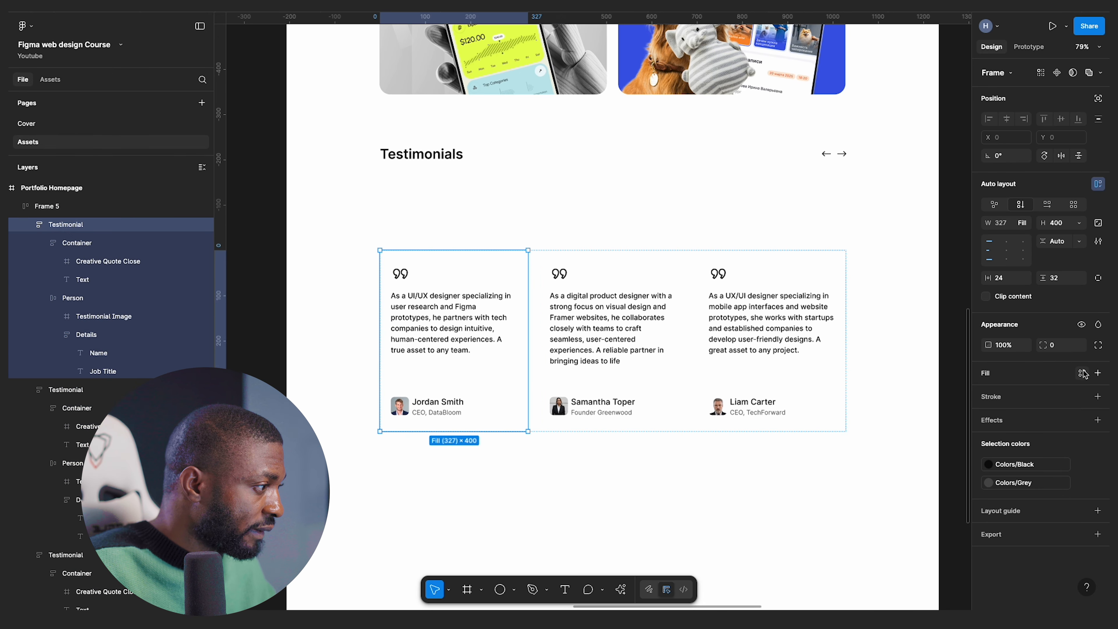
{"action": "left_click", "coordinate": [1081, 373]}
{"action": "left_click", "coordinate": [887, 469]}
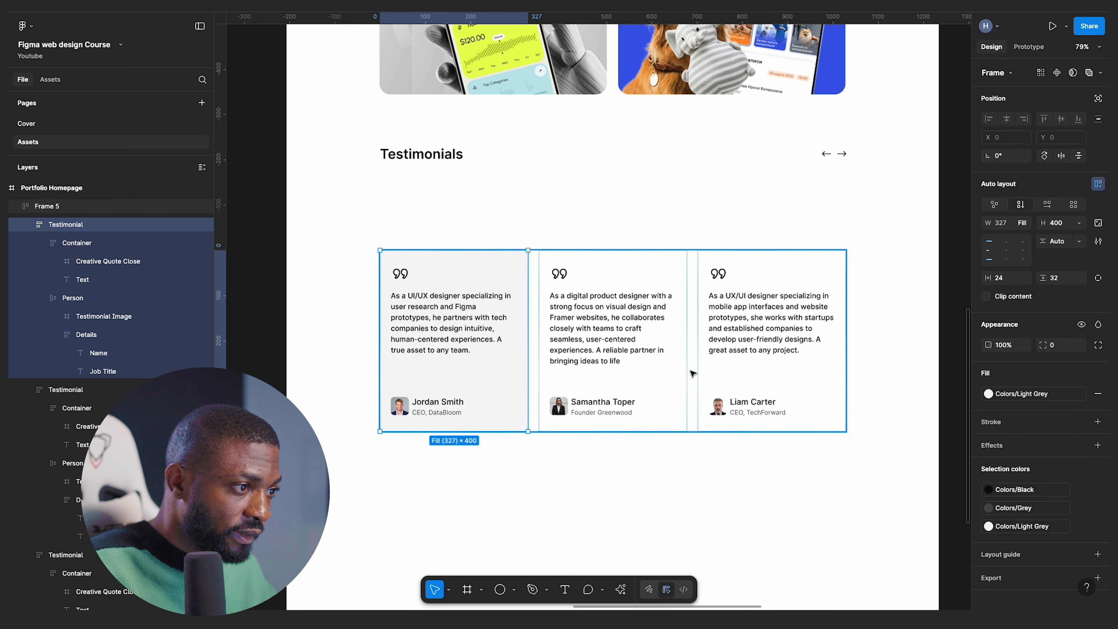
{"action": "left_click", "coordinate": [790, 360]}
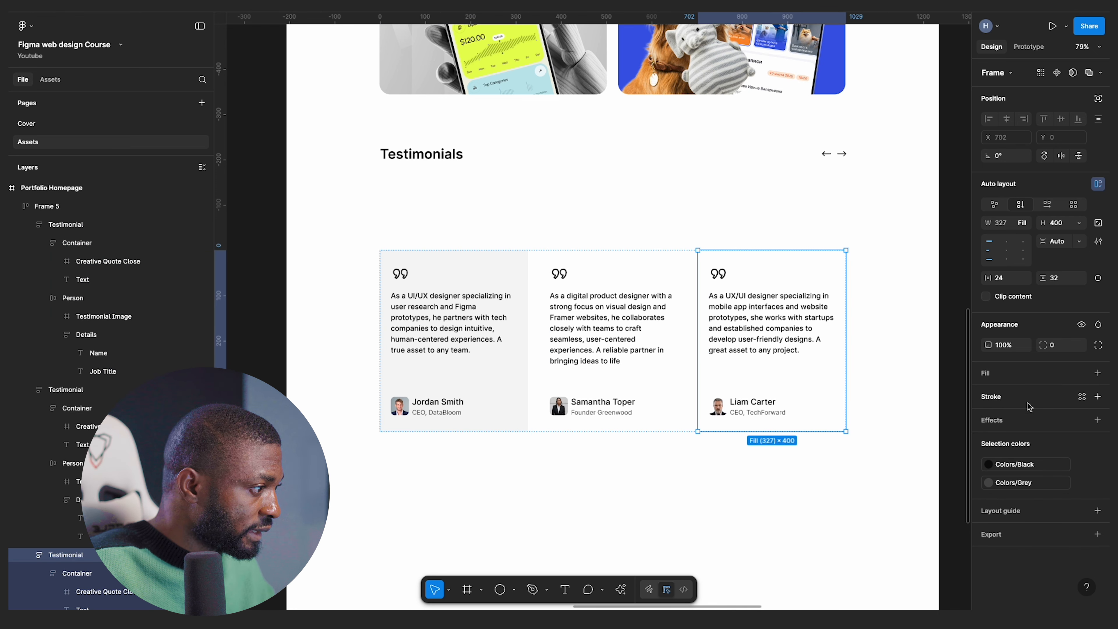
{"action": "left_click", "coordinate": [1084, 374]}
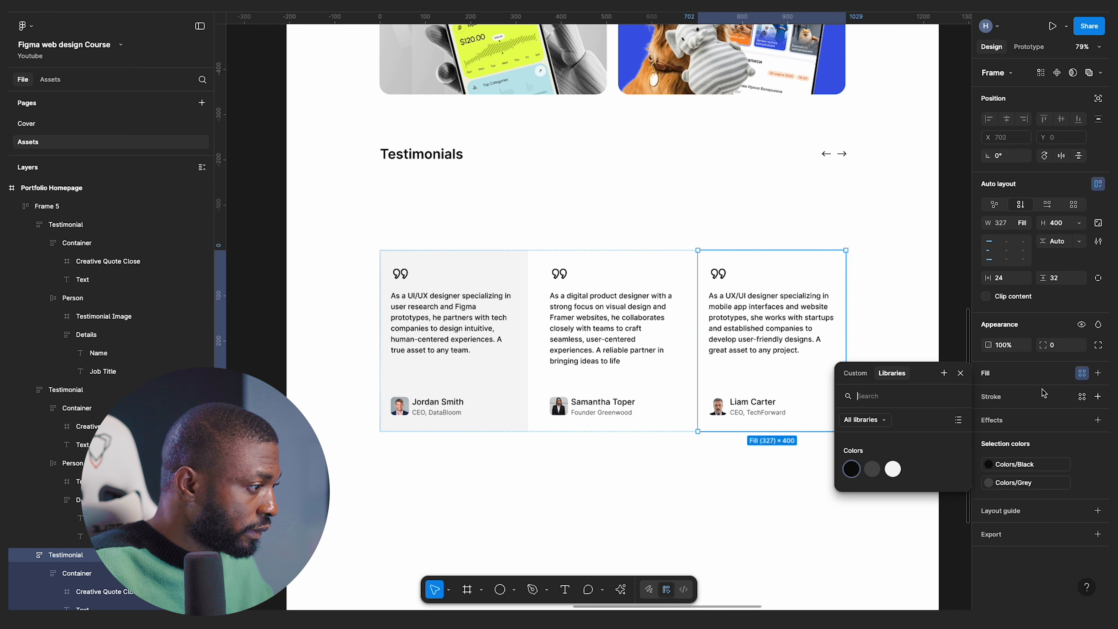
{"action": "left_click", "coordinate": [892, 469]}
- Change the black quote icon, testimonial text and author name in the second card to the Light Grey color style
{"action": "left_click", "coordinate": [629, 355]}
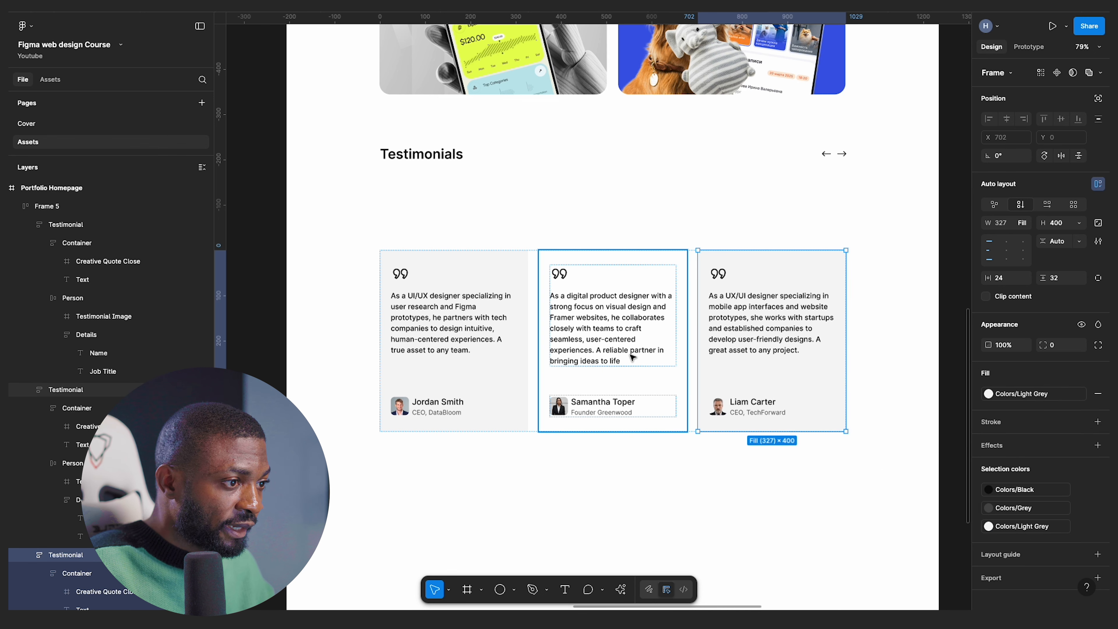
{"action": "mouse_move", "coordinate": [1083, 394]}
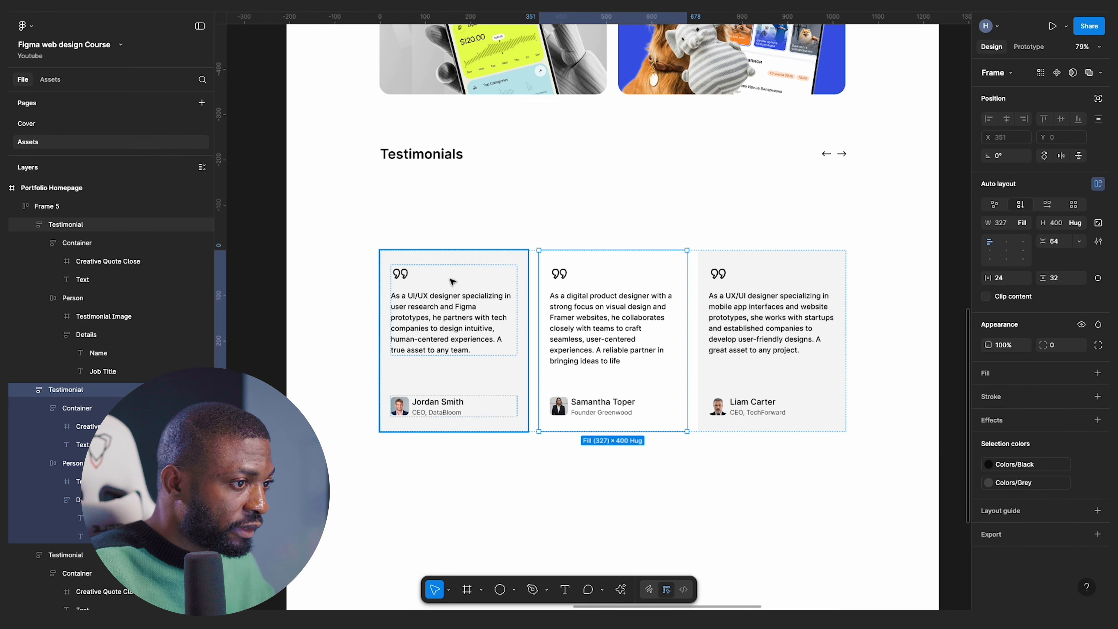
{"action": "left_click", "coordinate": [564, 285]}
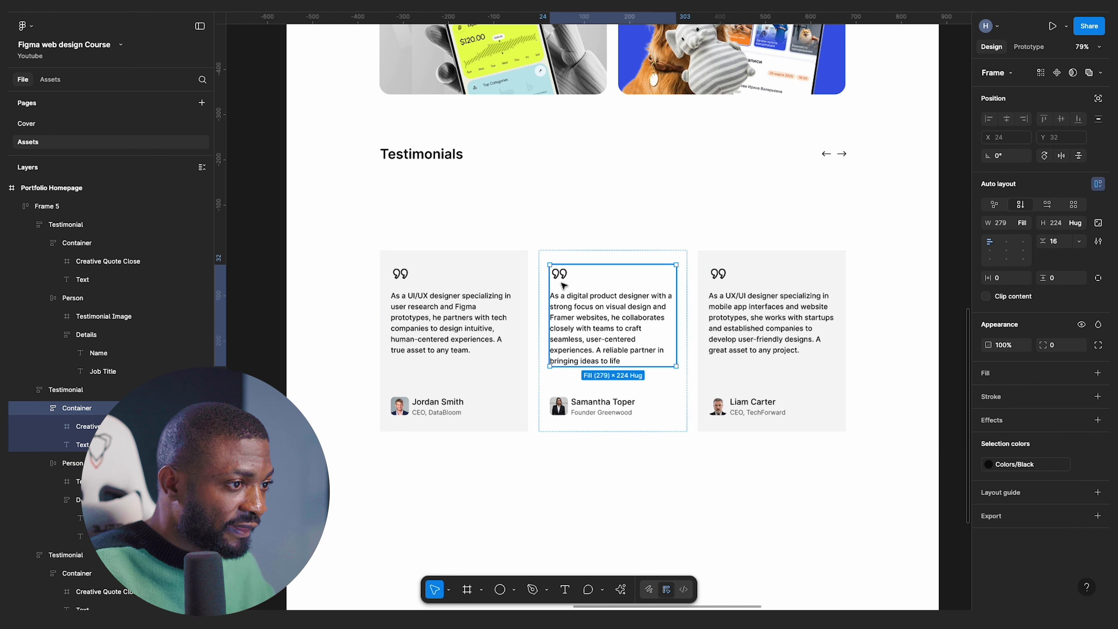
{"action": "left_click", "coordinate": [576, 407], "text": "shift"}
{"action": "left_click", "coordinate": [1035, 467]}
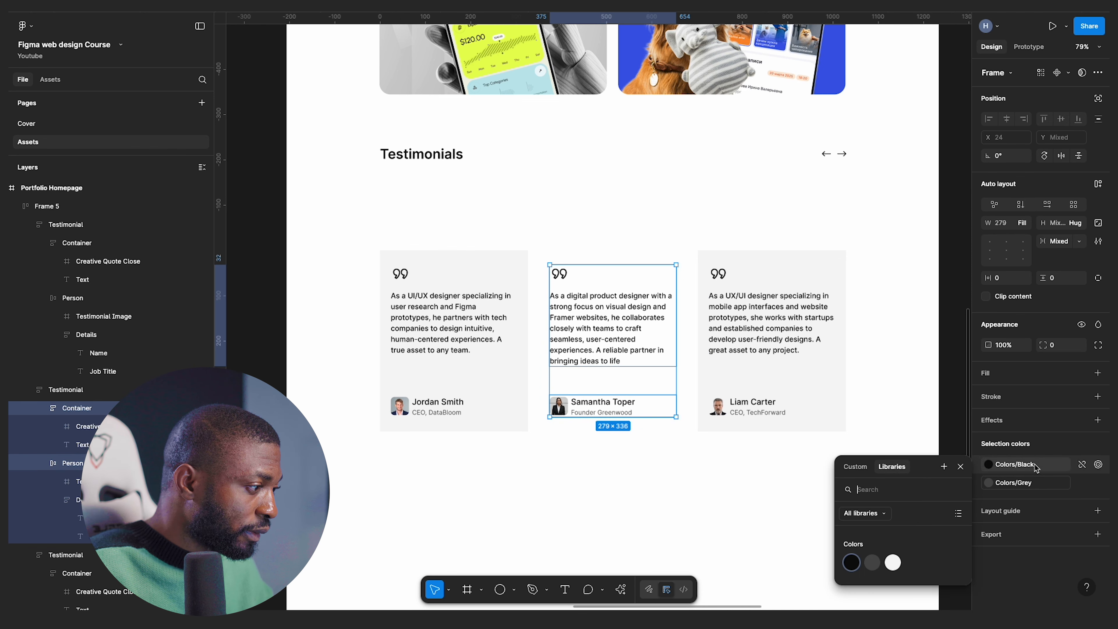
{"action": "left_click", "coordinate": [893, 562]}
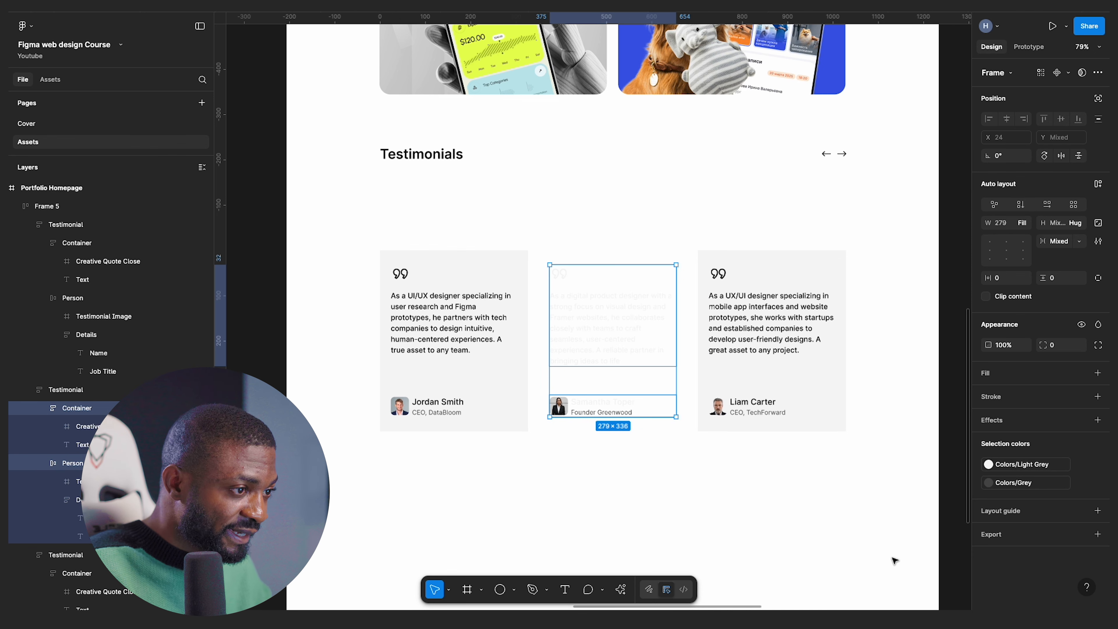
- Apply the Black color style as the fill of the second testimonial card
{"action": "left_click", "coordinate": [592, 259]}
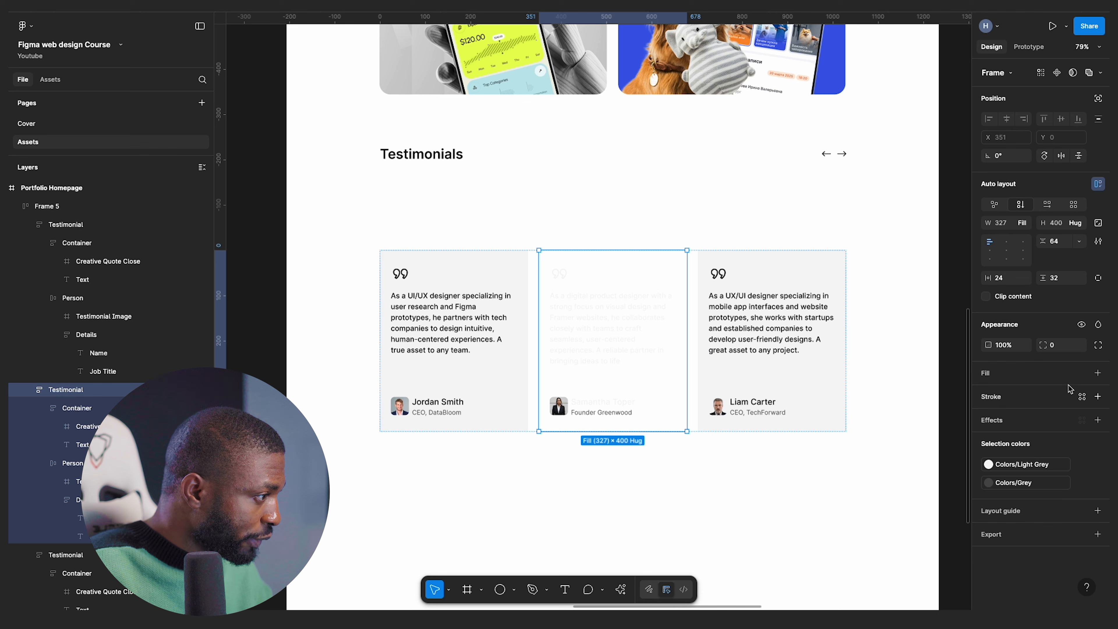
{"action": "left_click", "coordinate": [1082, 373]}
{"action": "left_click", "coordinate": [854, 470]}
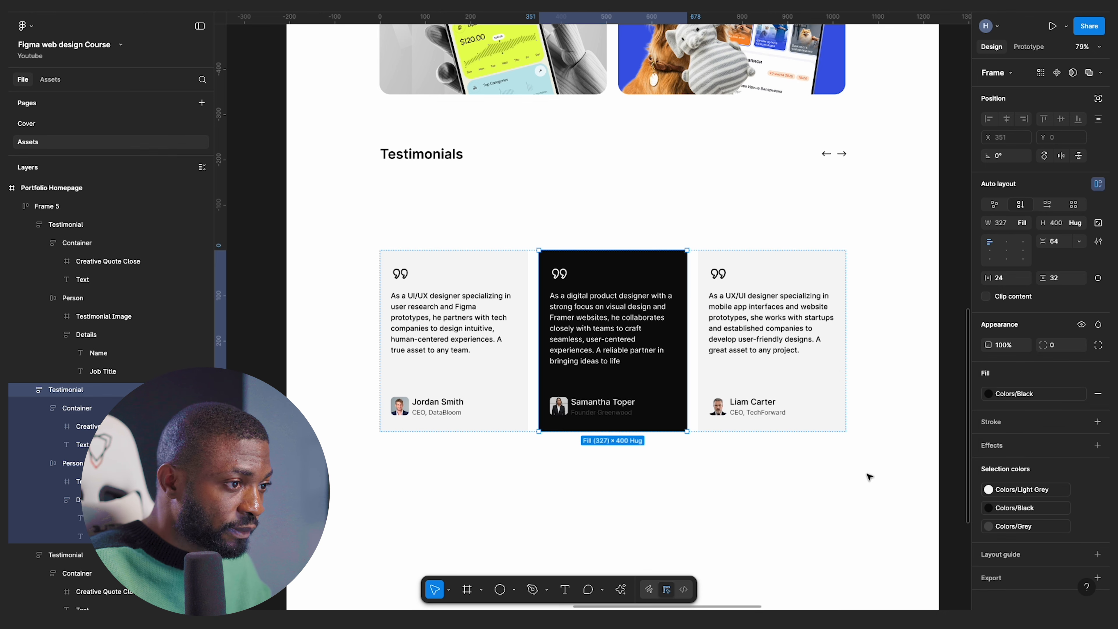
{"action": "left_click", "coordinate": [729, 486]}
- Change the job title text in the second card to the Light Grey color style
{"action": "scroll", "coordinate": [666, 450], "scroll_direction": "up", "scroll_amount": 2}
{"action": "left_click", "coordinate": [597, 410], "text": "super"}
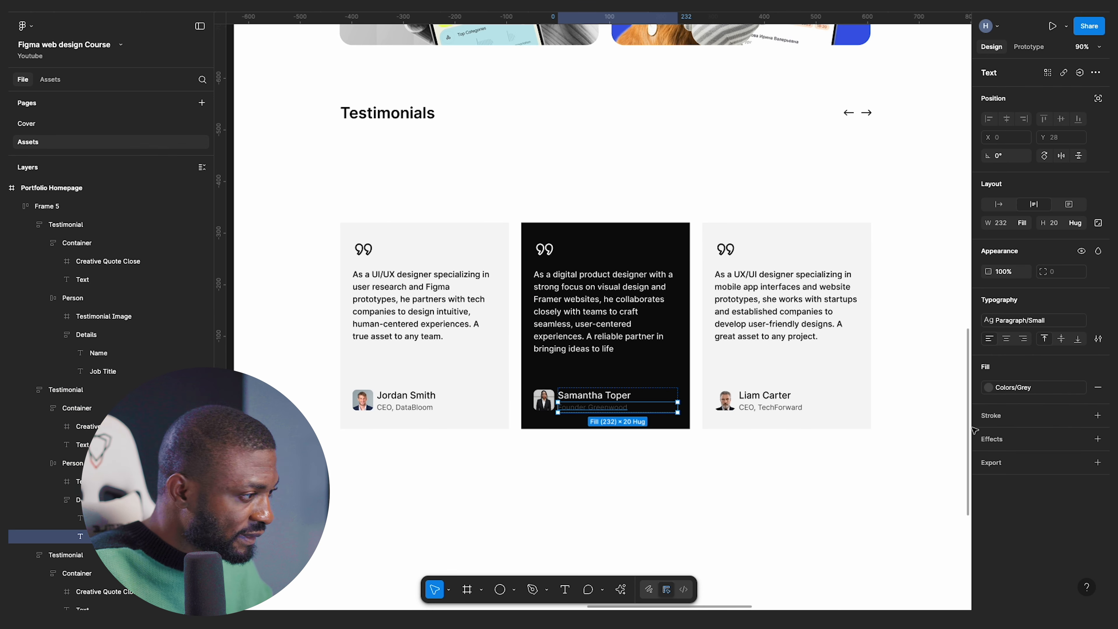
{"action": "left_click", "coordinate": [1018, 387]}
{"action": "left_click", "coordinate": [898, 487]}
{"action": "left_click", "coordinate": [794, 492]}
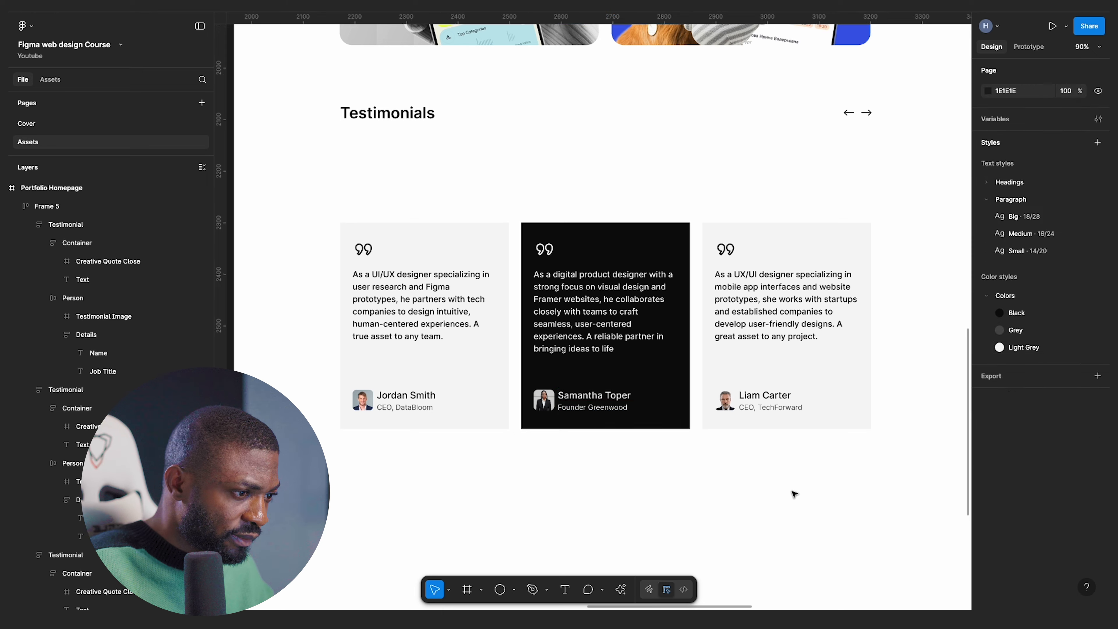
- Set the horizontal gap between the author's image and details in the third card's Person frame to 16
{"action": "scroll", "coordinate": [799, 490], "scroll_direction": "right", "scroll_amount": 2}
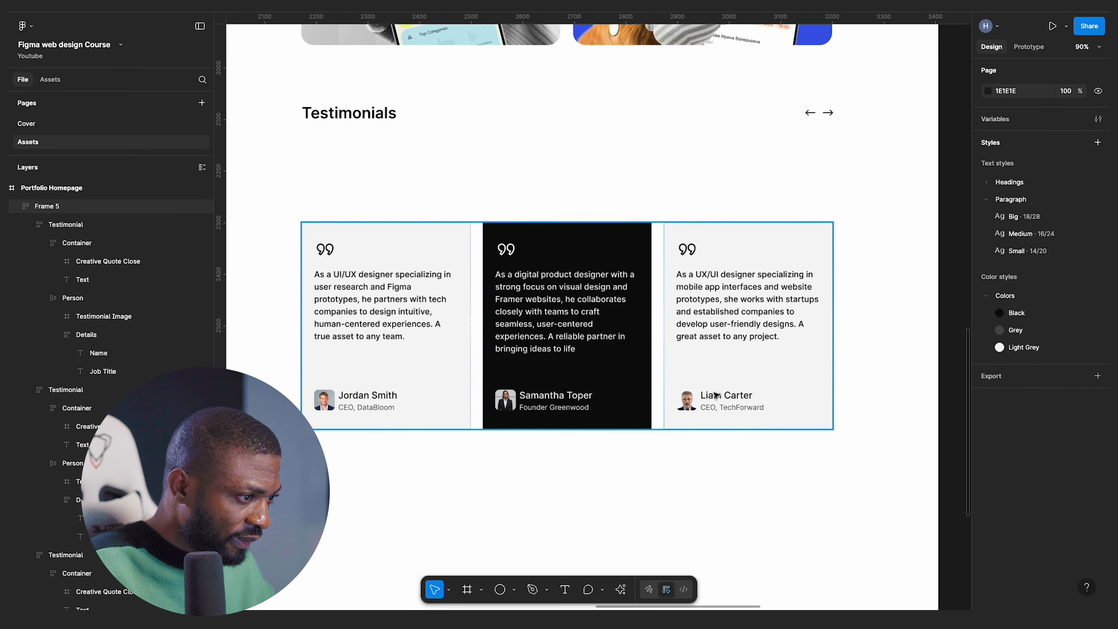
{"action": "double_click", "coordinate": [717, 396]}
{"action": "left_click", "coordinate": [717, 397]}
{"action": "scroll", "coordinate": [711, 403], "scroll_direction": "up", "scroll_amount": 5}
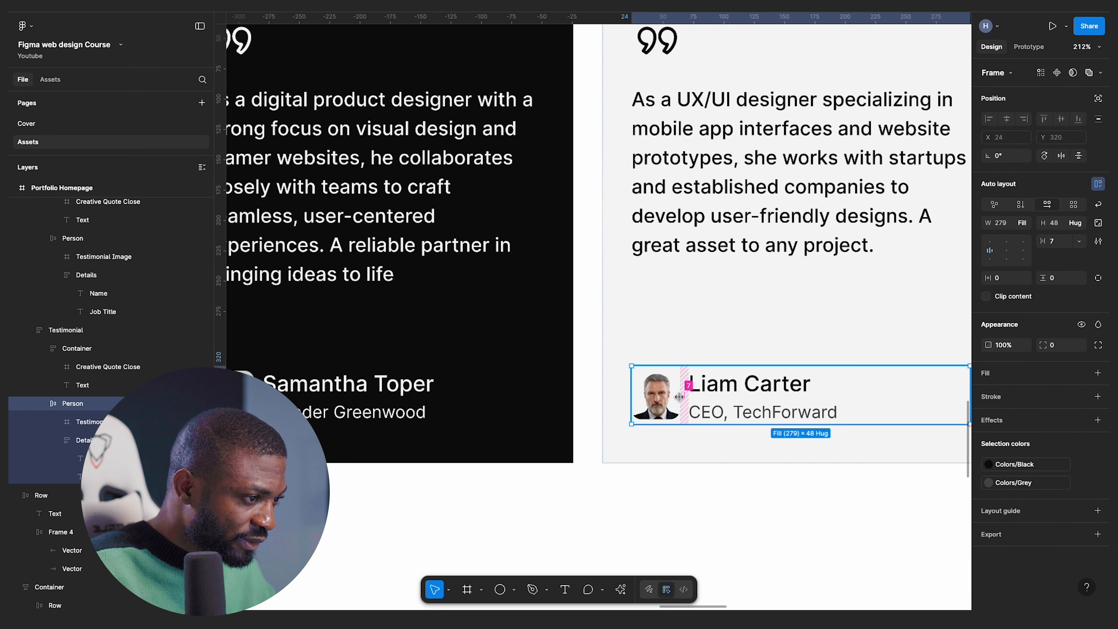
{"action": "left_click", "coordinate": [1056, 244]}
{"action": "type", "text": "1"}
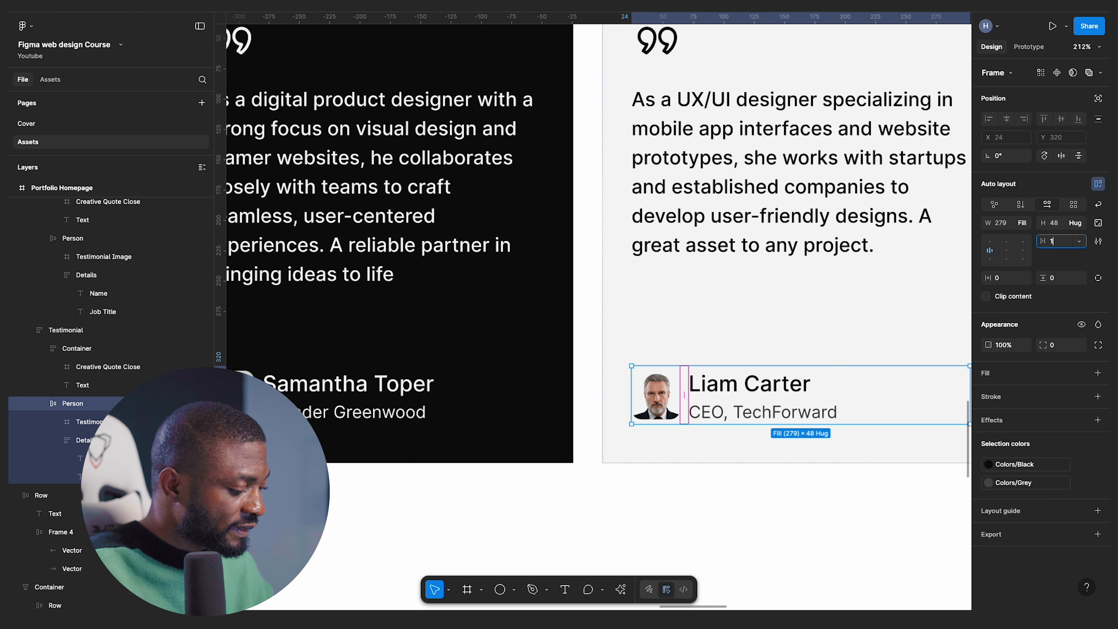
{"action": "type", "text": "6"}
{"action": "key", "text": "Return"}
- Set the horizontal gap between the author's image and details in the second card's Person frame to 16
{"action": "scroll", "coordinate": [751, 297], "scroll_direction": "down", "scroll_amount": 8}
{"action": "scroll", "coordinate": [704, 326], "scroll_direction": "up", "scroll_amount": 3}
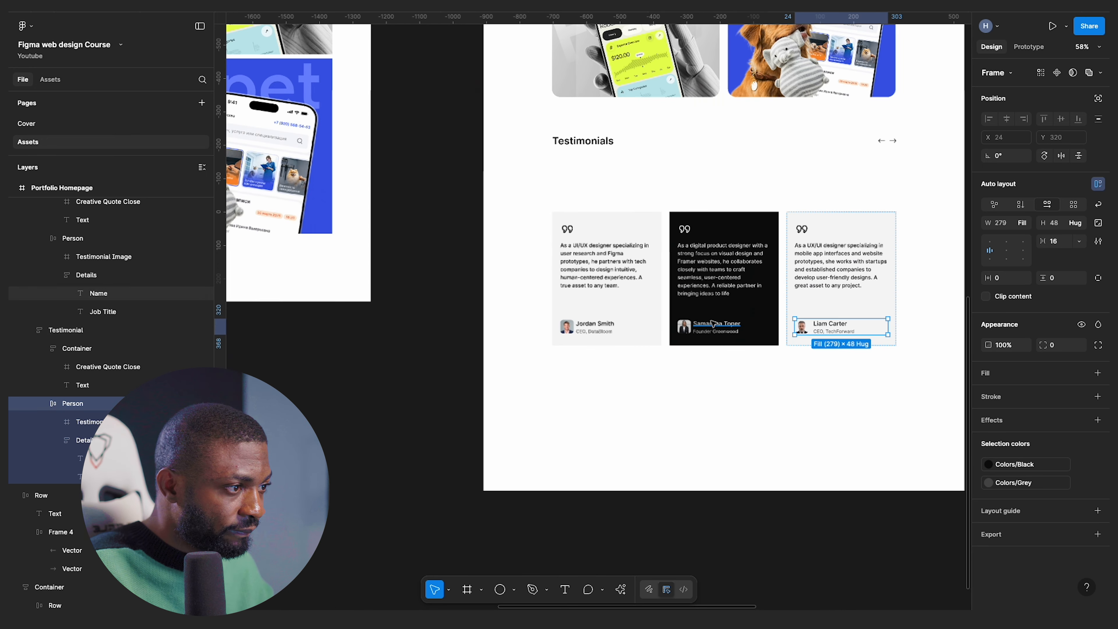
{"action": "scroll", "coordinate": [761, 322], "scroll_direction": "up", "scroll_amount": 5}
{"action": "left_click", "coordinate": [686, 332]}
{"action": "double_click", "coordinate": [696, 333]}
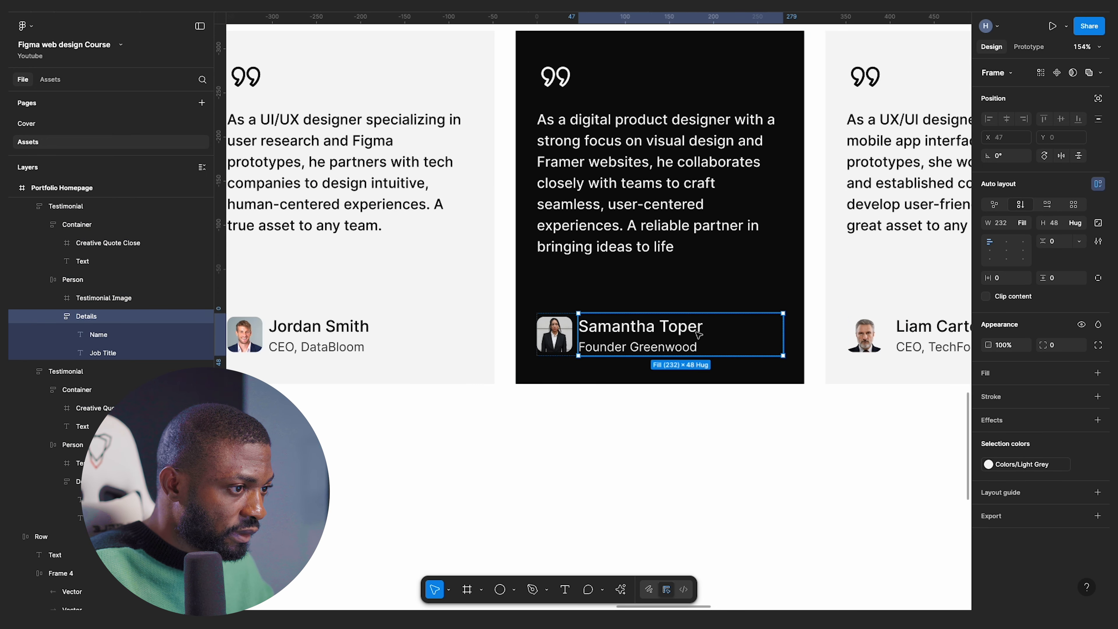
{"action": "scroll", "coordinate": [555, 318], "scroll_direction": "up", "scroll_amount": 5}
{"action": "left_click", "coordinate": [601, 305]}
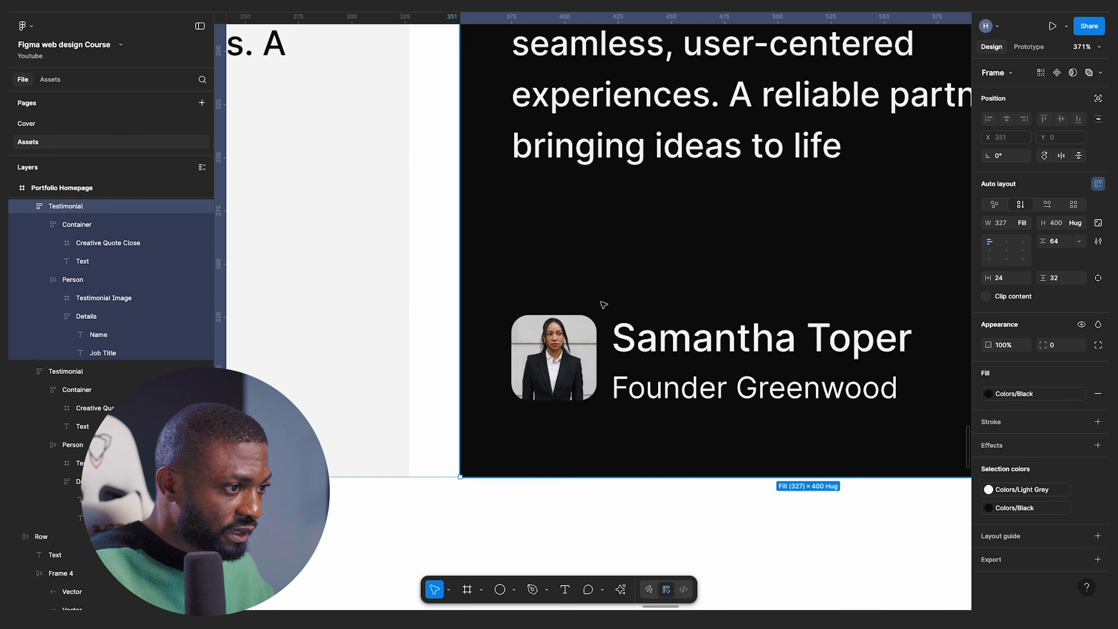
{"action": "left_click", "coordinate": [607, 318]}
{"action": "left_click", "coordinate": [1064, 243]}
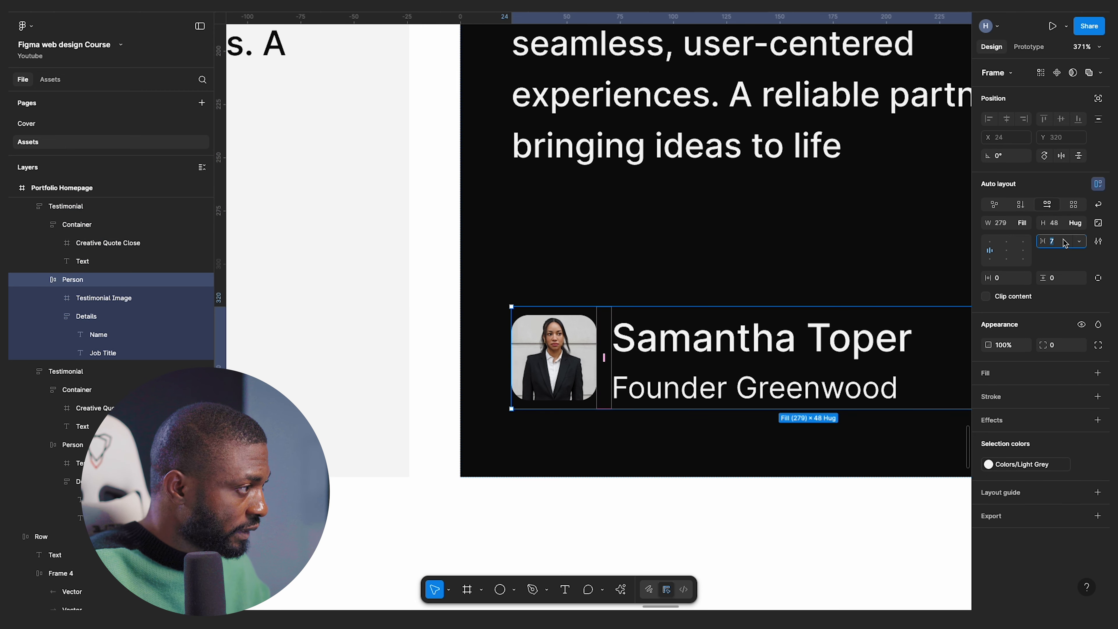
{"action": "type", "text": "16"}
{"action": "key", "text": "Return"}
- Set the horizontal gap between the author's image and details in the first card's Person frame to 16
{"action": "scroll", "coordinate": [641, 249], "scroll_direction": "down", "scroll_amount": 5}
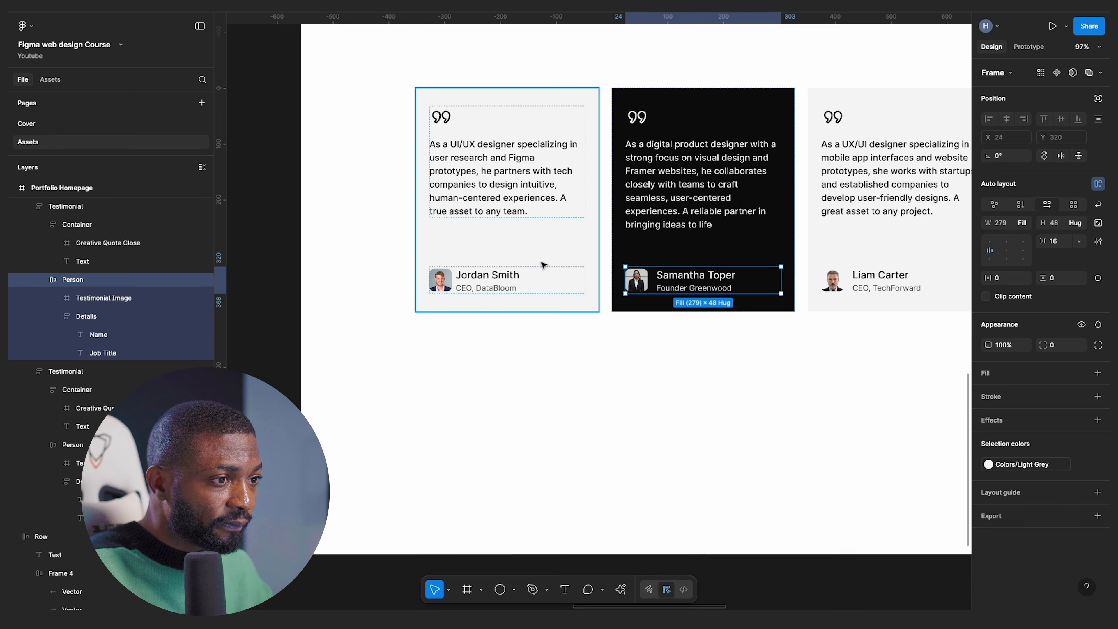
{"action": "left_click", "coordinate": [486, 281]}
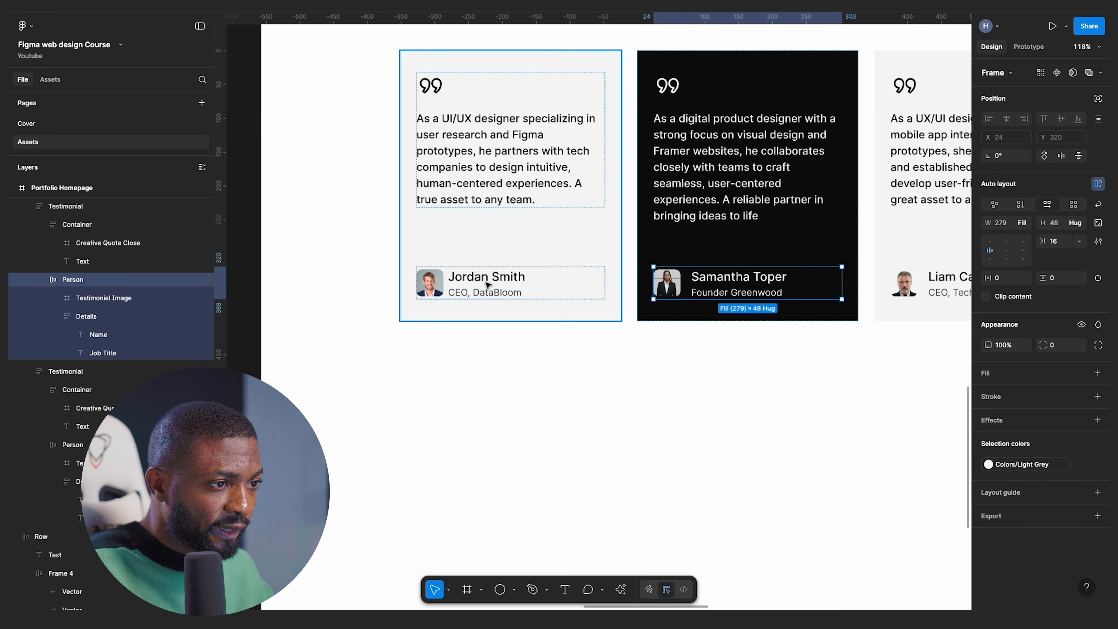
{"action": "left_click", "coordinate": [1055, 242]}
{"action": "type", "text": "16"}
{"action": "key", "text": "Return"}
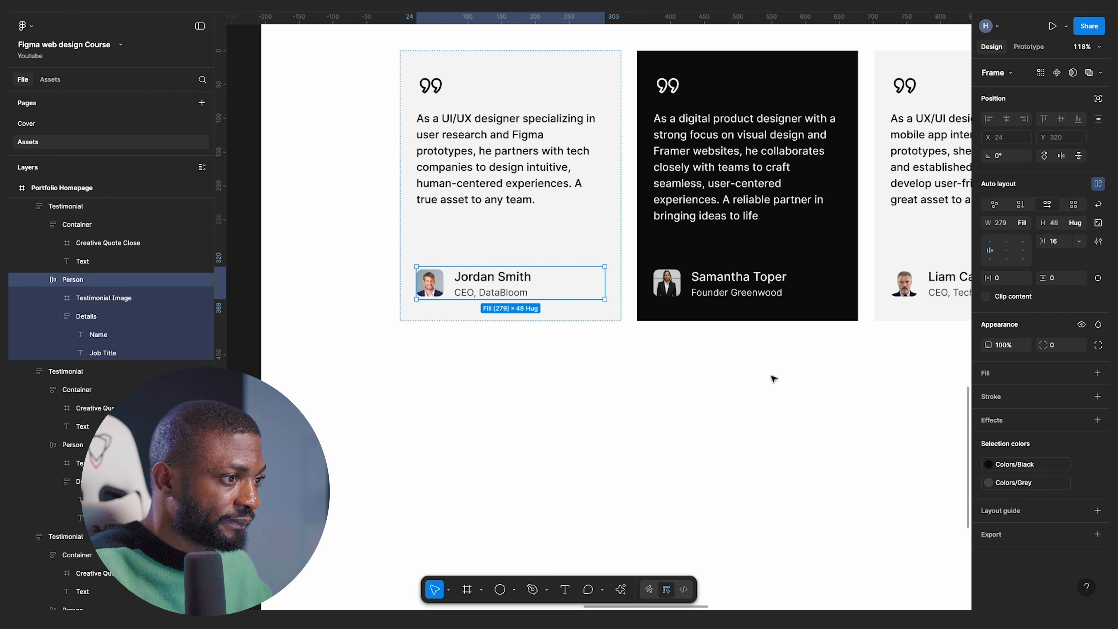
{"action": "left_click", "coordinate": [574, 429]}
- Round the corners of all three testimonial cards together with a corner radius of 24
{"action": "scroll", "coordinate": [574, 429], "scroll_direction": "down", "scroll_amount": 5}
{"action": "scroll", "coordinate": [690, 348], "scroll_direction": "up", "scroll_amount": 3}
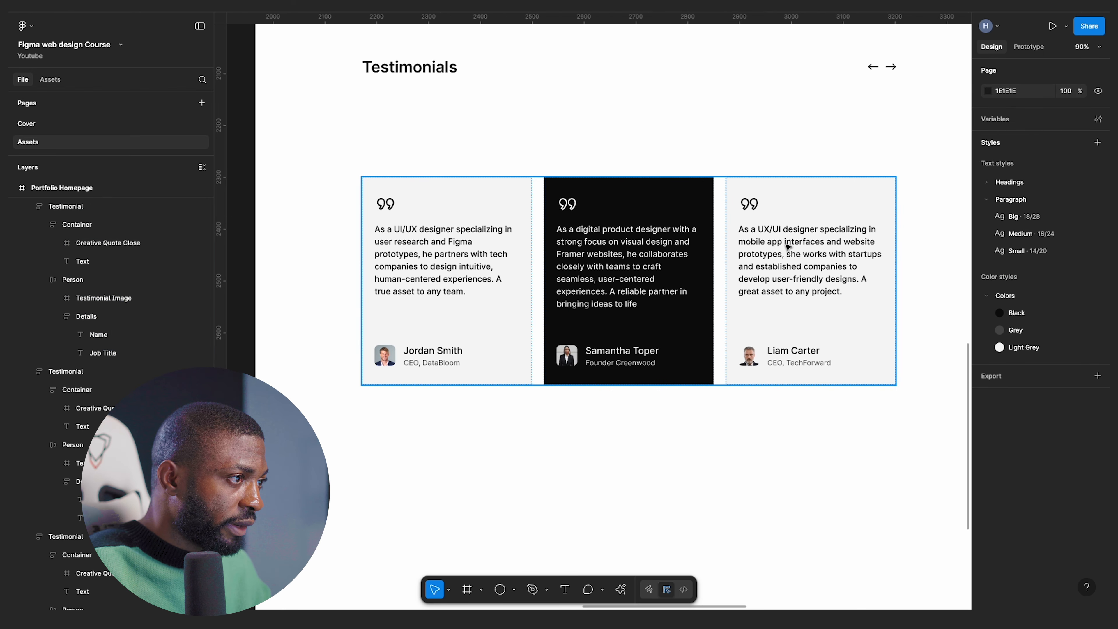
{"action": "left_click", "coordinate": [762, 308]}
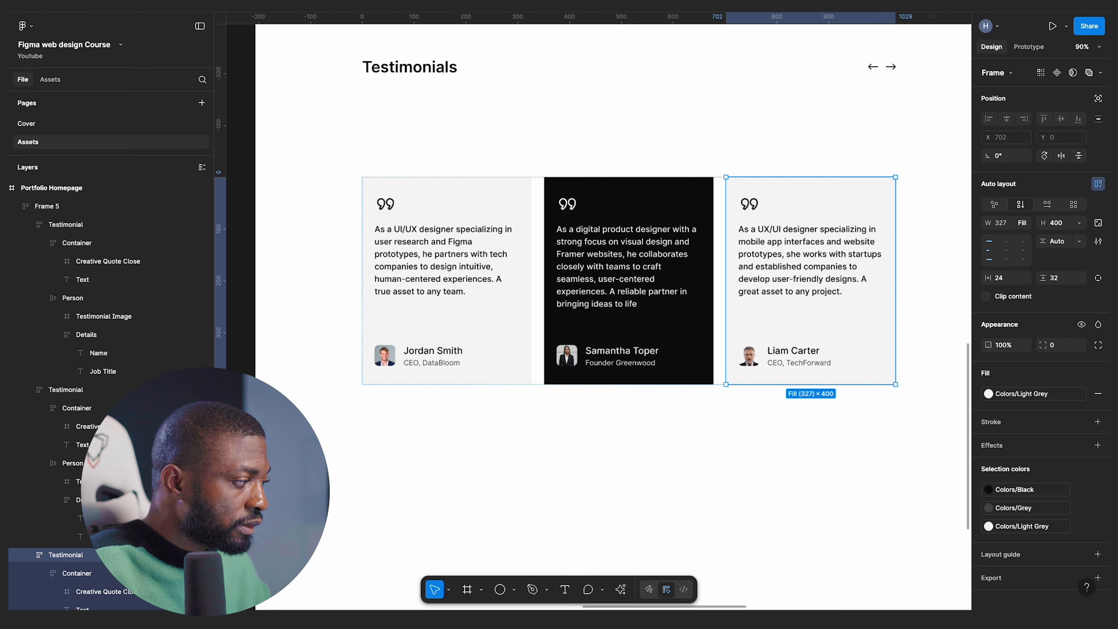
{"action": "double_click", "coordinate": [628, 214]}
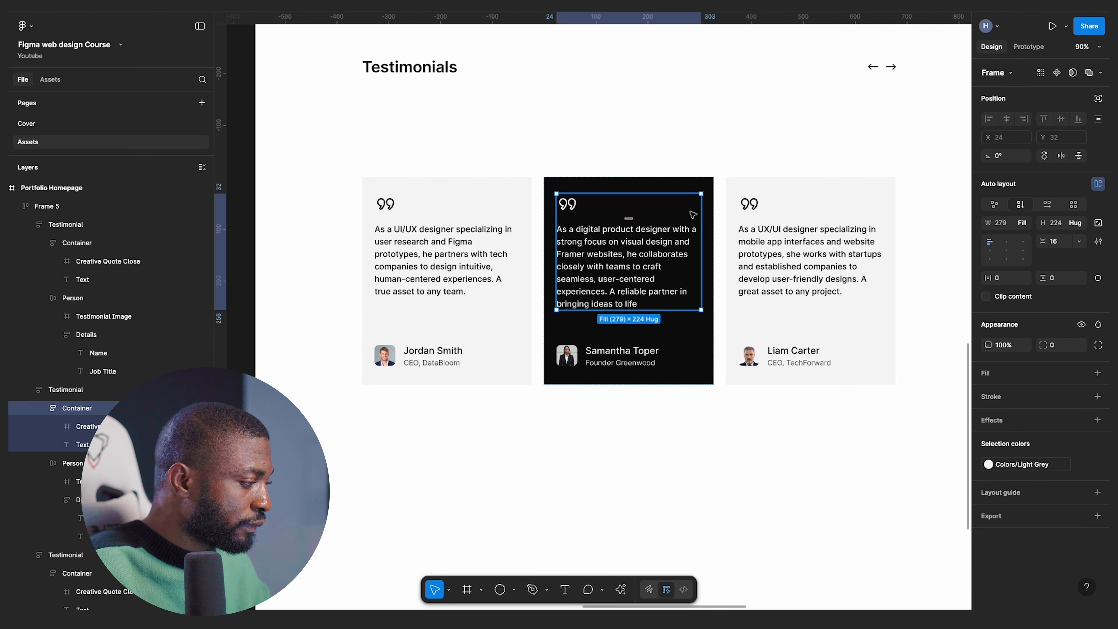
{"action": "left_click", "coordinate": [681, 181]}
{"action": "left_click", "coordinate": [775, 206], "text": "shift"}
{"action": "left_click", "coordinate": [458, 214], "text": "shift"}
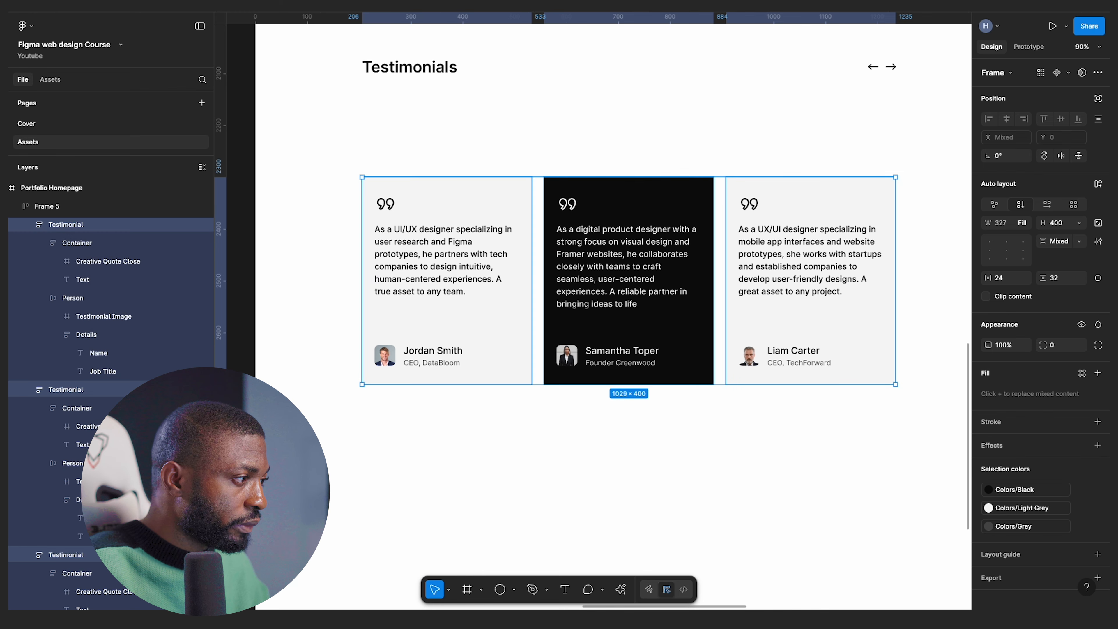
{"action": "left_click", "coordinate": [1066, 279]}
{"action": "left_click", "coordinate": [1053, 346]}
{"action": "type", "text": "24"}
{"action": "key", "text": "Return"}
{"action": "left_click", "coordinate": [711, 499]}
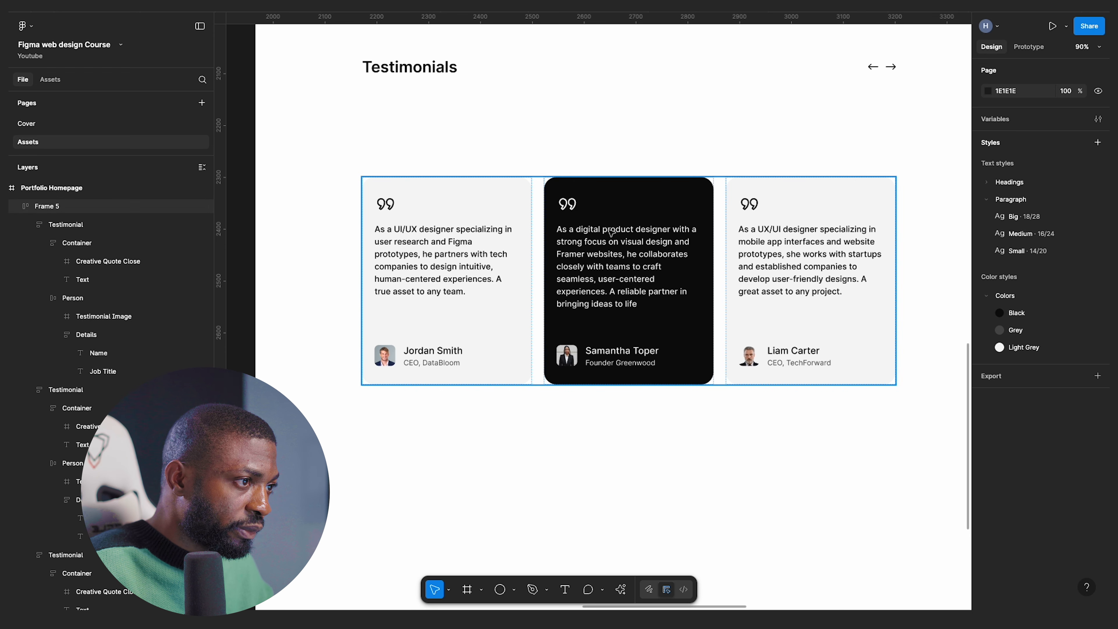
- Add a drop shadow to the black middle testimonial card with an X position of -4 and a blur of 60
{"action": "double_click", "coordinate": [611, 233]}
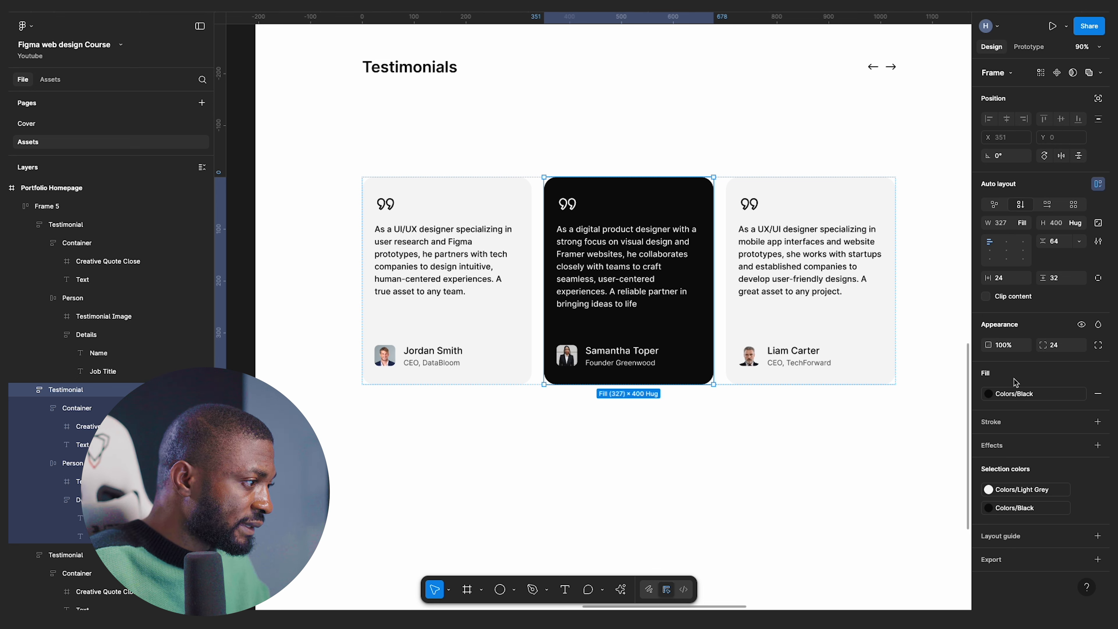
{"action": "left_click", "coordinate": [1098, 444]}
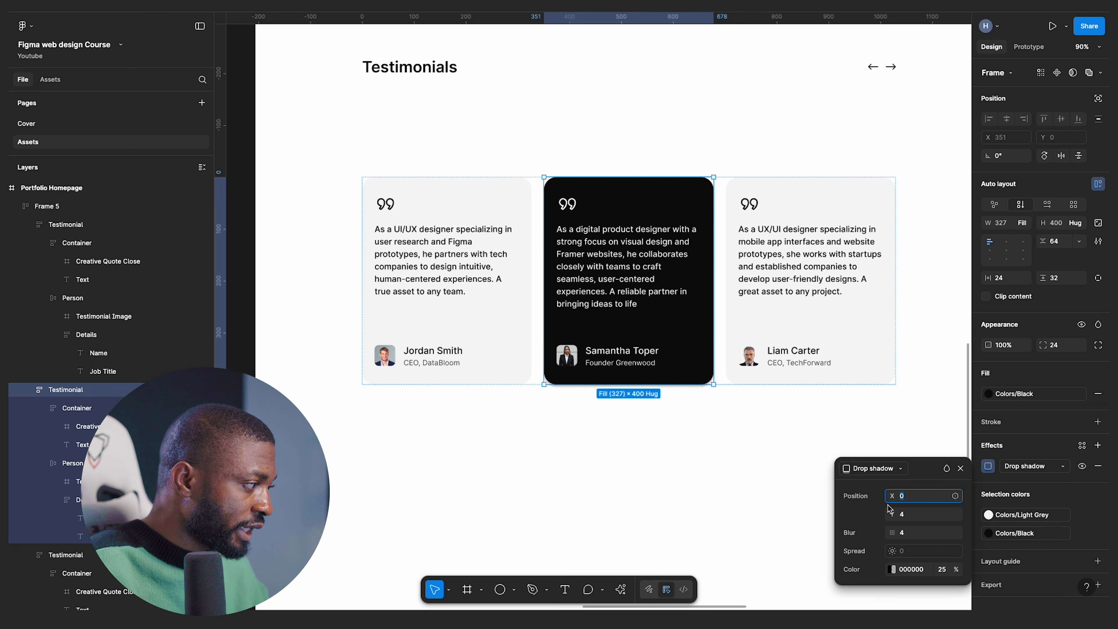
{"action": "type", "text": "-4"}
{"action": "key", "text": "Return"}
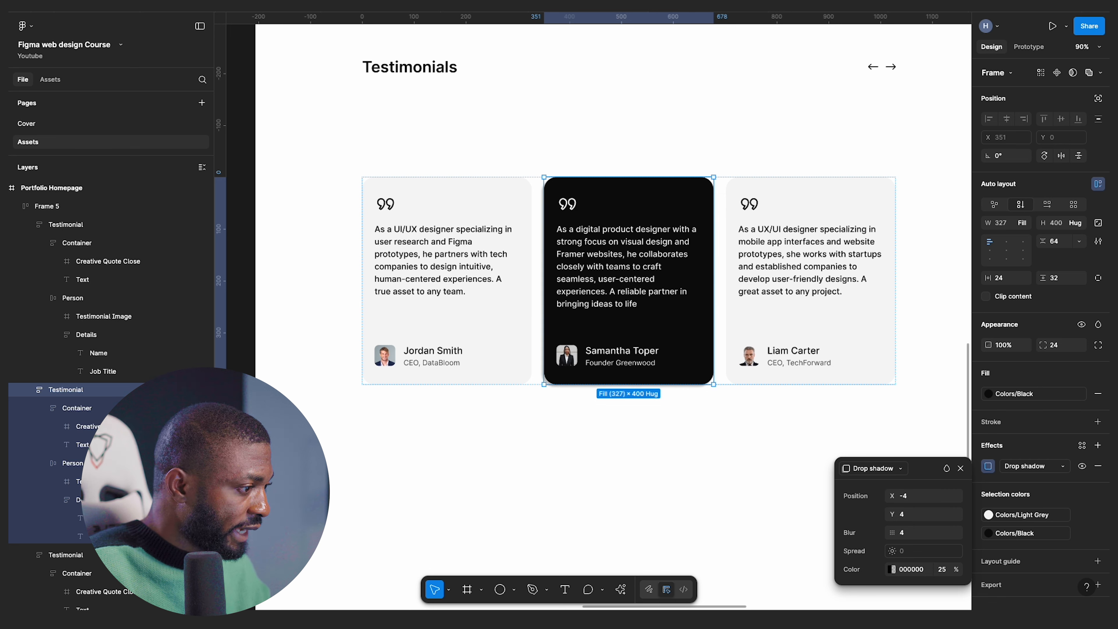
{"action": "left_click", "coordinate": [917, 518]}
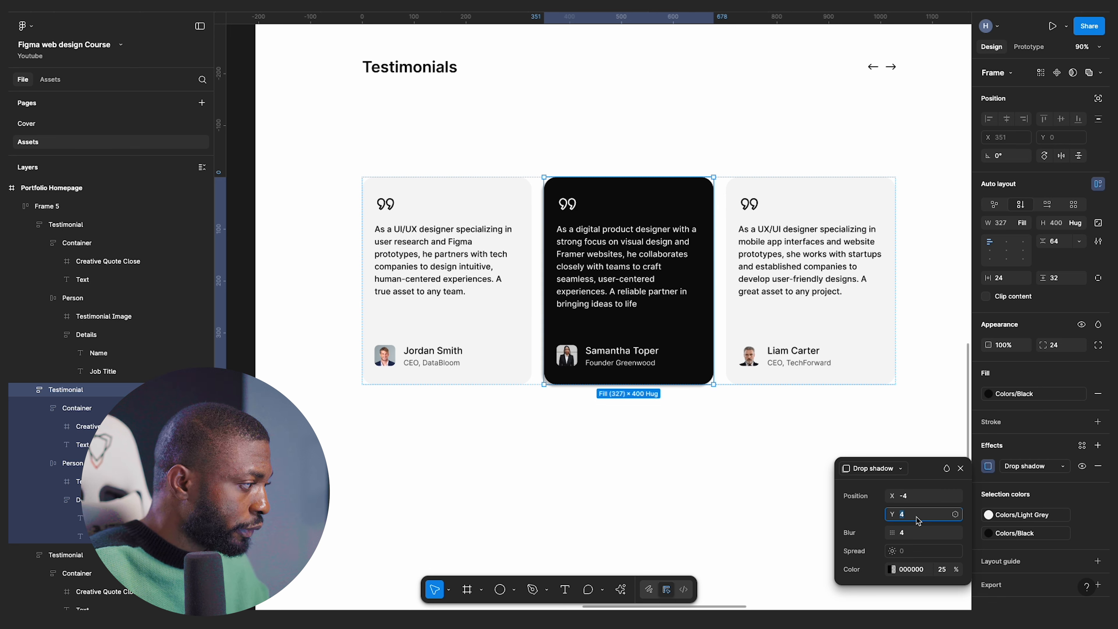
{"action": "left_click", "coordinate": [910, 534]}
{"action": "type", "text": "6"}
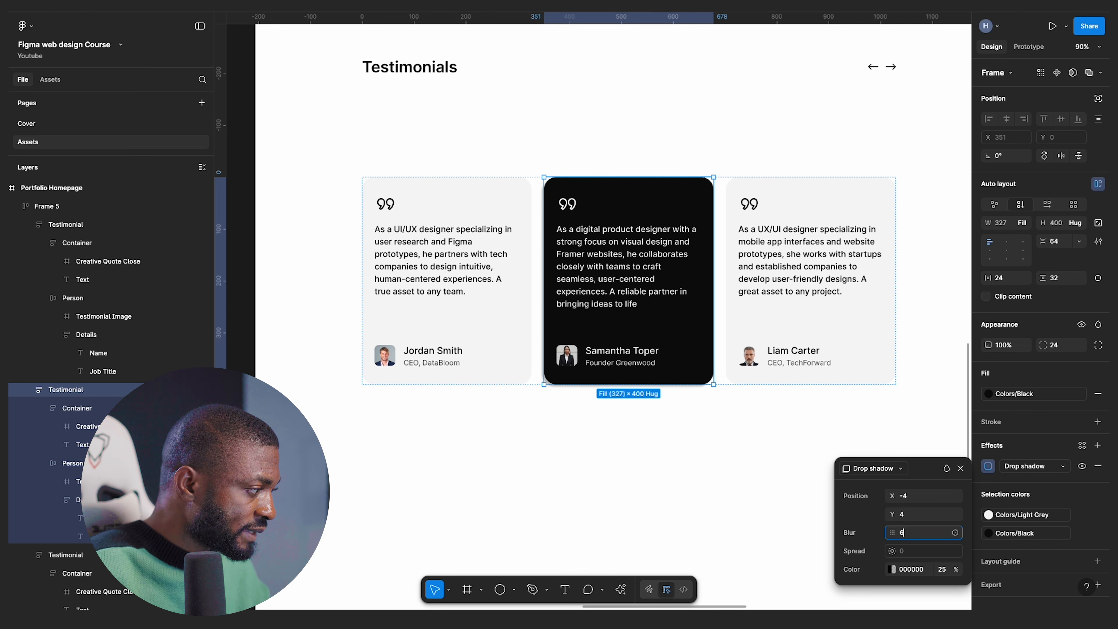
{"action": "type", "text": "0"}
{"action": "key", "text": "Return"}
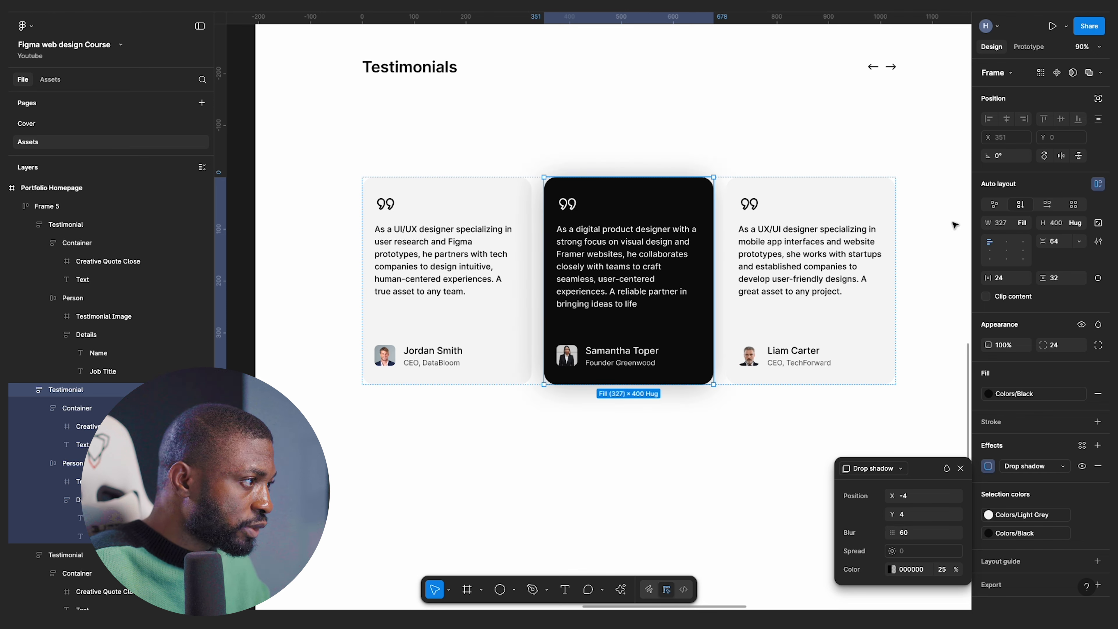
- Enable content clipping on the black middle card and set its drop shadow's spread to 10
{"action": "left_click", "coordinate": [986, 298]}
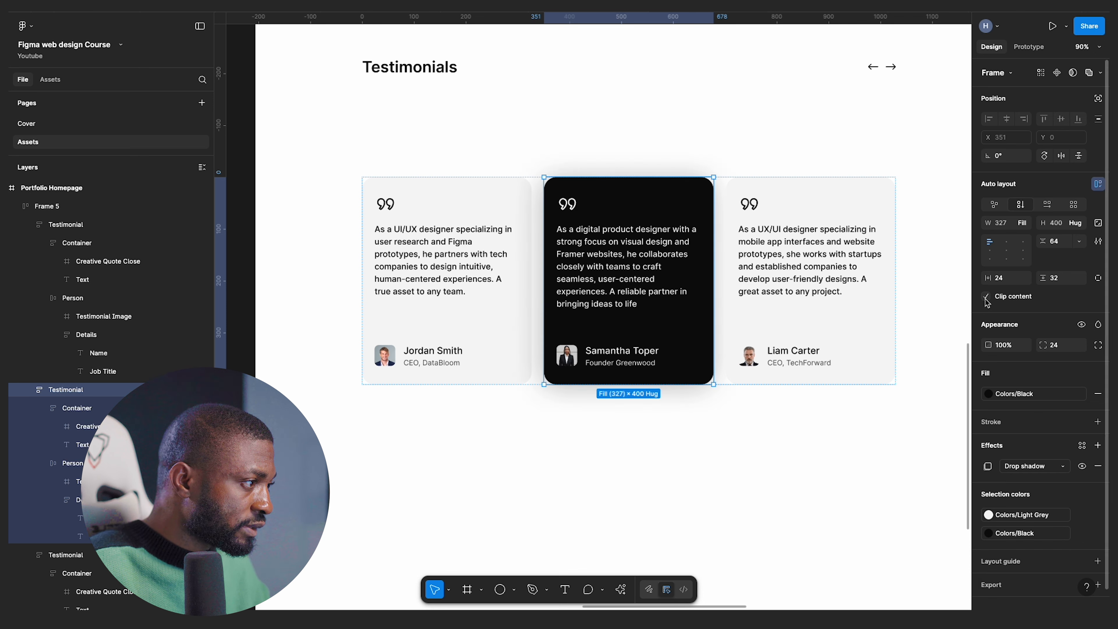
{"action": "left_click", "coordinate": [987, 467]}
{"action": "left_click", "coordinate": [915, 552]}
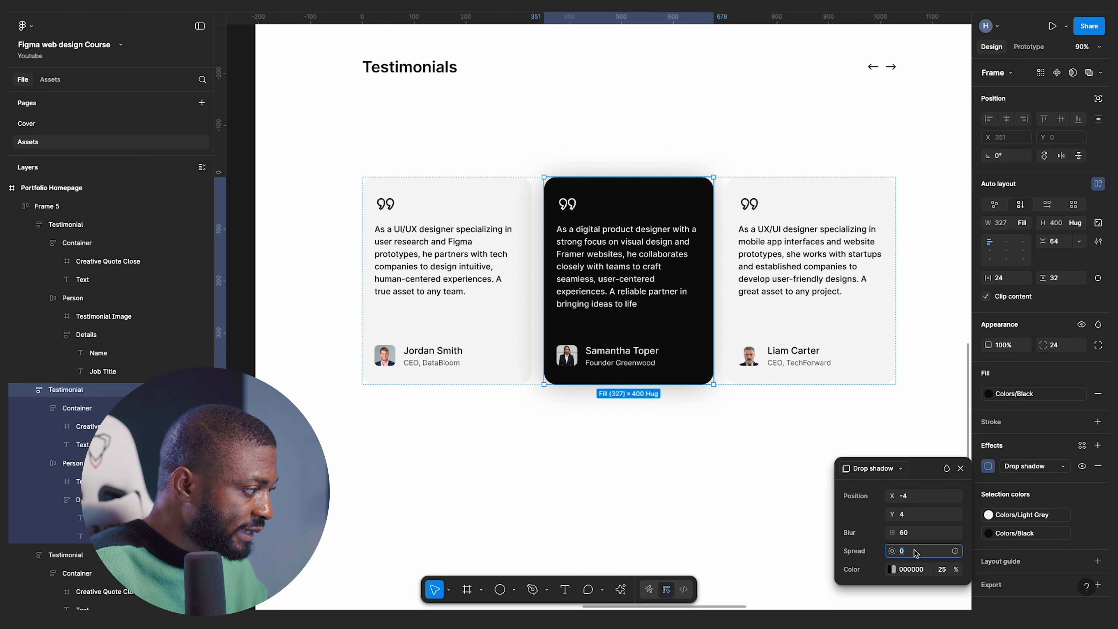
{"action": "key", "text": "Return"}
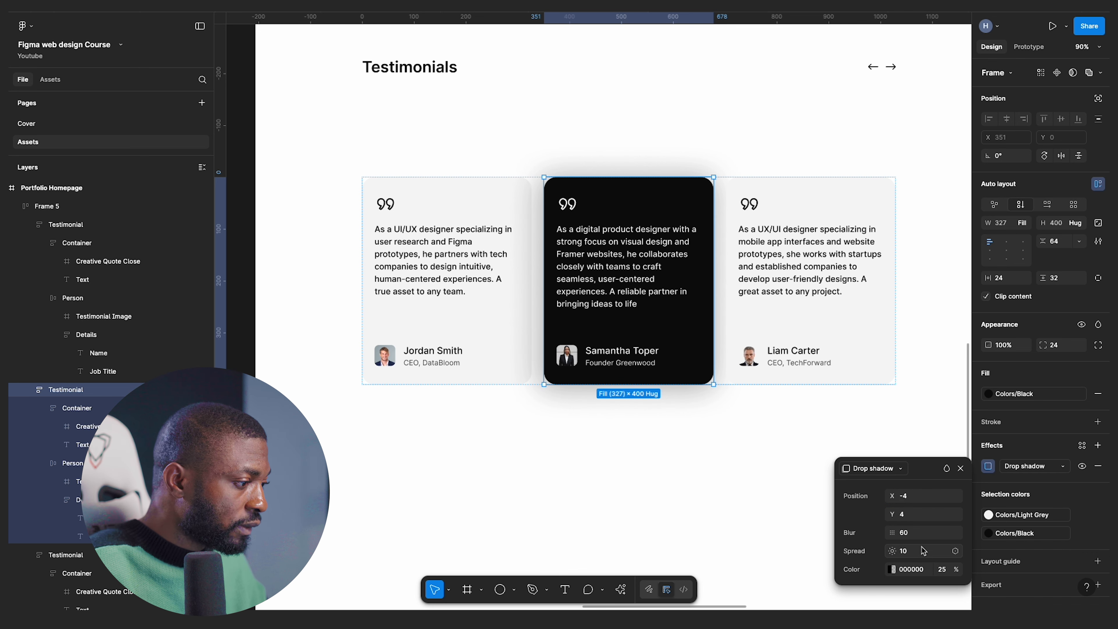
- Change the middle card's drop shadow color to 0B0B0B and set its opacity slightly above 25%
{"action": "left_click", "coordinate": [890, 570]}
{"action": "left_click", "coordinate": [713, 510]}
{"action": "left_click", "coordinate": [689, 369]}
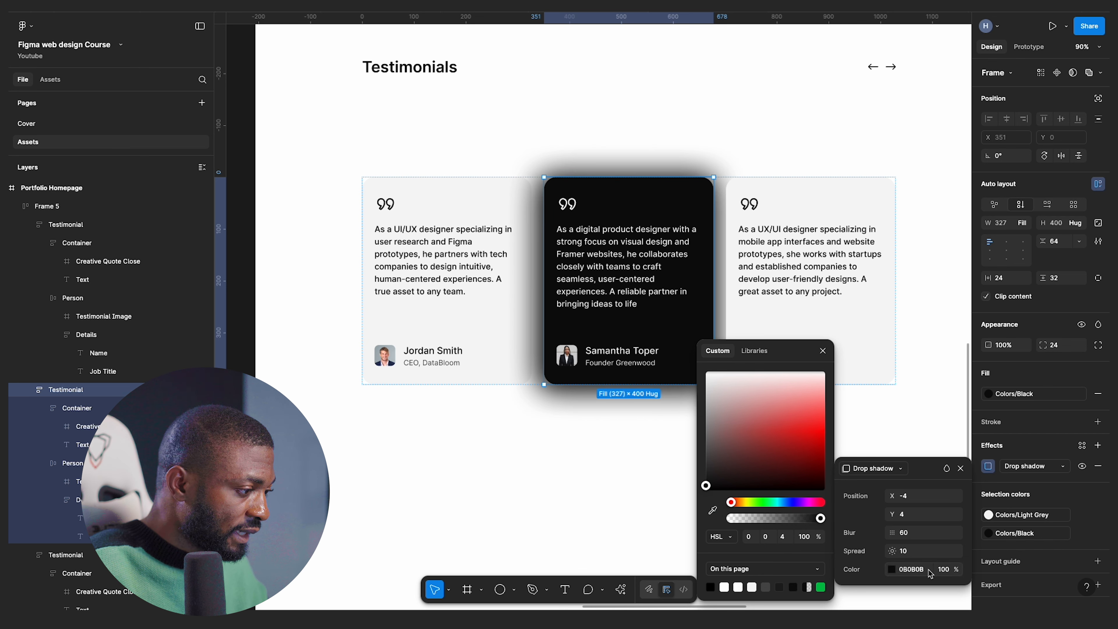
{"action": "left_click", "coordinate": [943, 569]}
{"action": "type", "text": "25"}
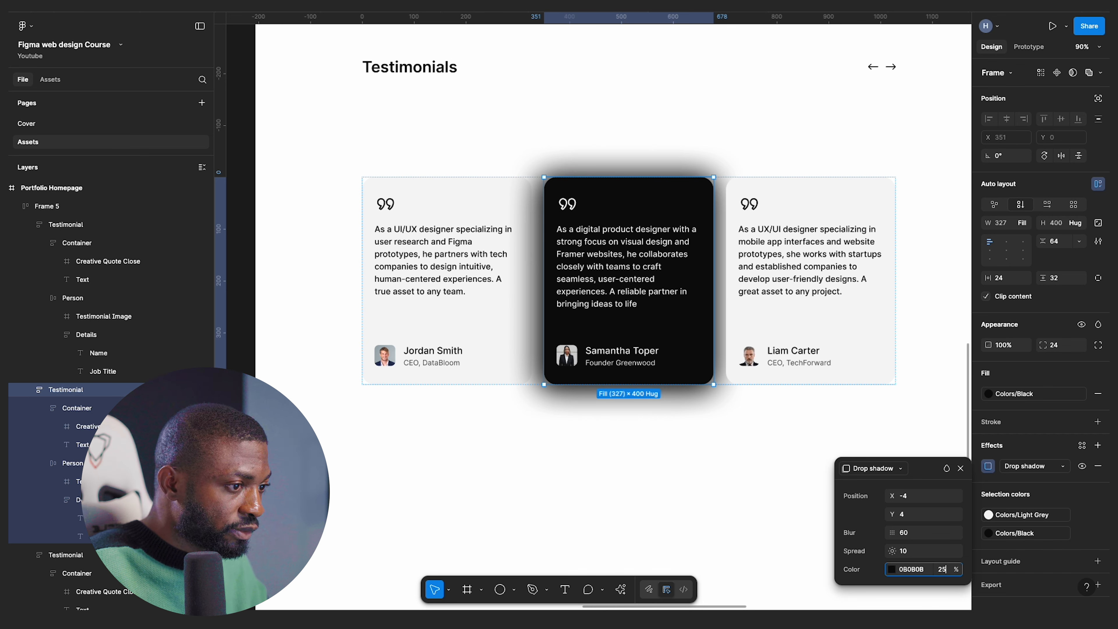
{"action": "key", "text": "Return"}
{"action": "left_click", "coordinate": [944, 570]}
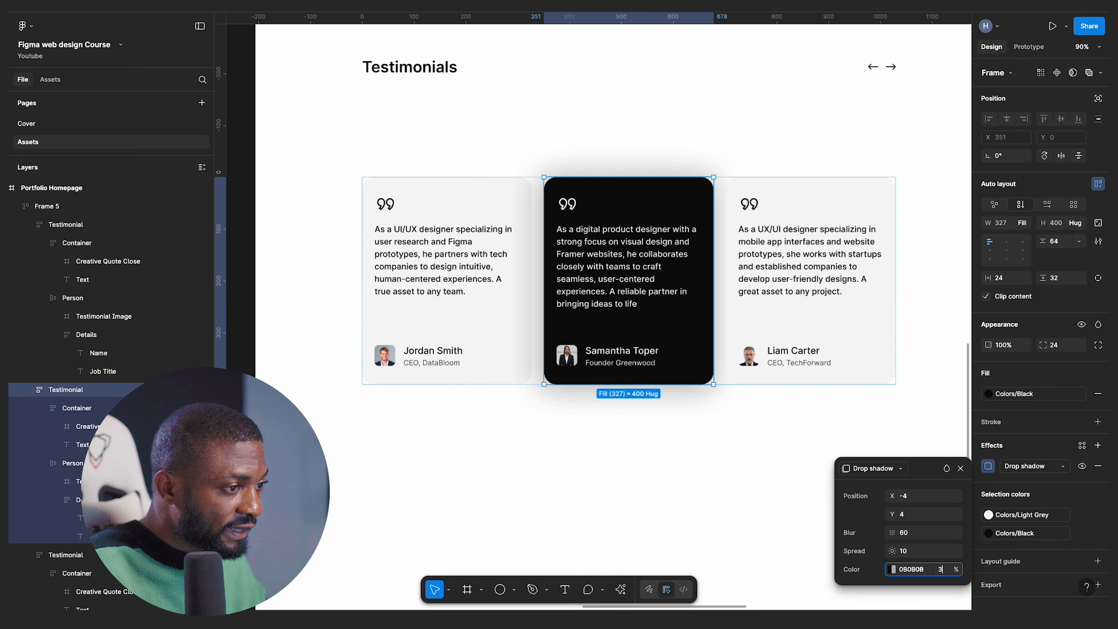
{"action": "key", "text": "Return"}
{"action": "left_click", "coordinate": [574, 470]}
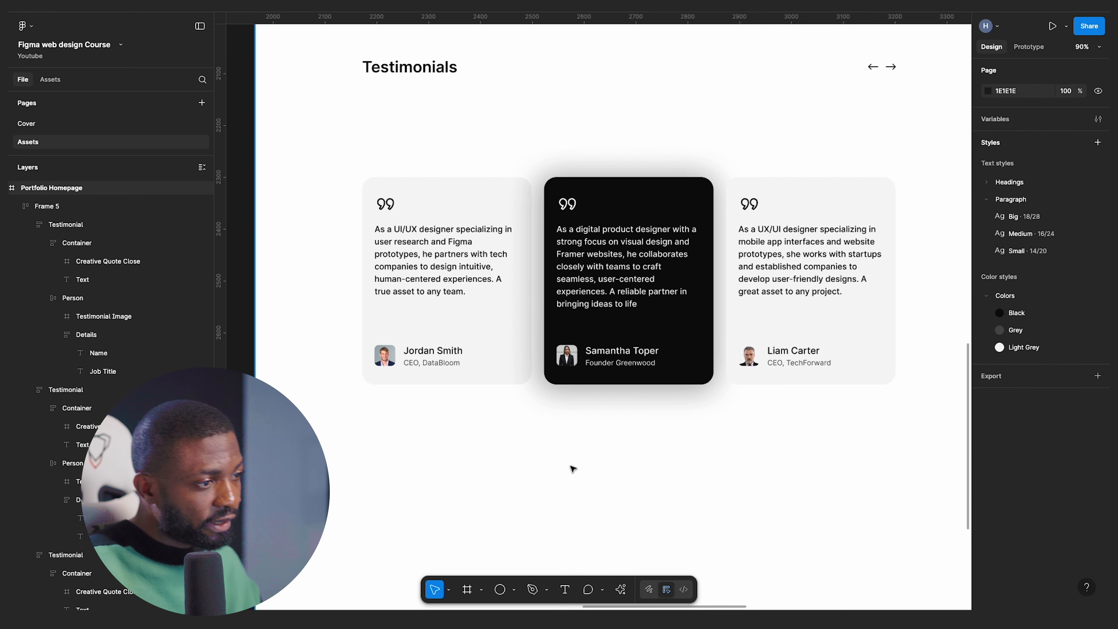
- Wrap the Testimonials heading row and the cards frame in a vertical auto layout with a gap of 48
{"action": "scroll", "coordinate": [571, 466], "scroll_direction": "down", "scroll_amount": 3}
{"action": "scroll", "coordinate": [614, 446], "scroll_direction": "up", "scroll_amount": 1}
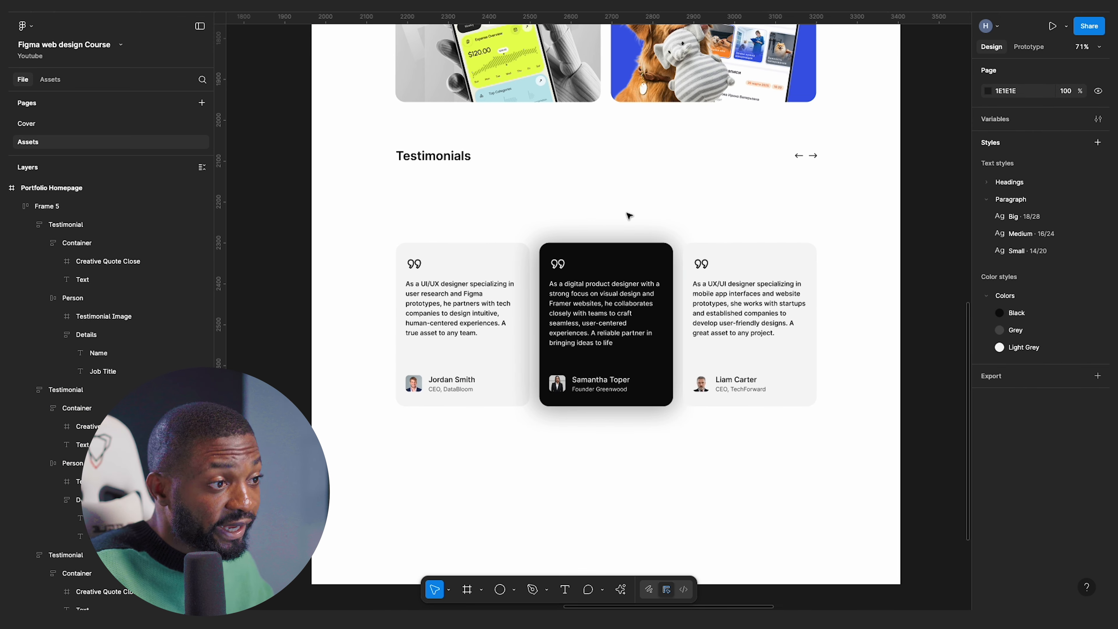
{"action": "scroll", "coordinate": [629, 198], "scroll_direction": "up", "scroll_amount": 2}
{"action": "left_click", "coordinate": [591, 269]}
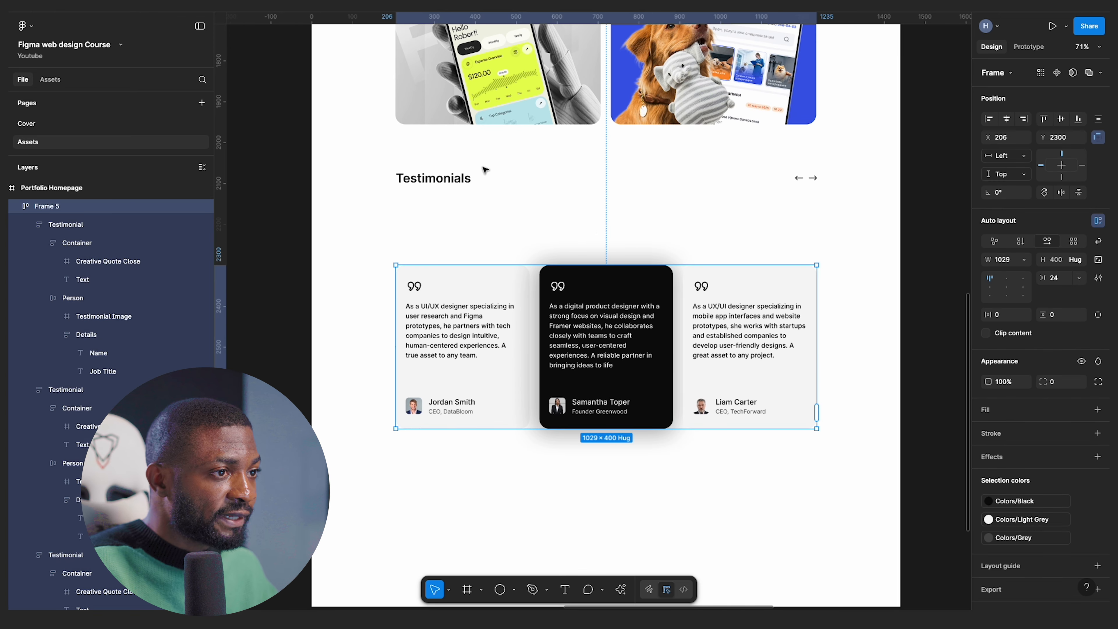
{"action": "left_click", "coordinate": [483, 181], "text": "shift"}
{"action": "key", "text": "shift+a"}
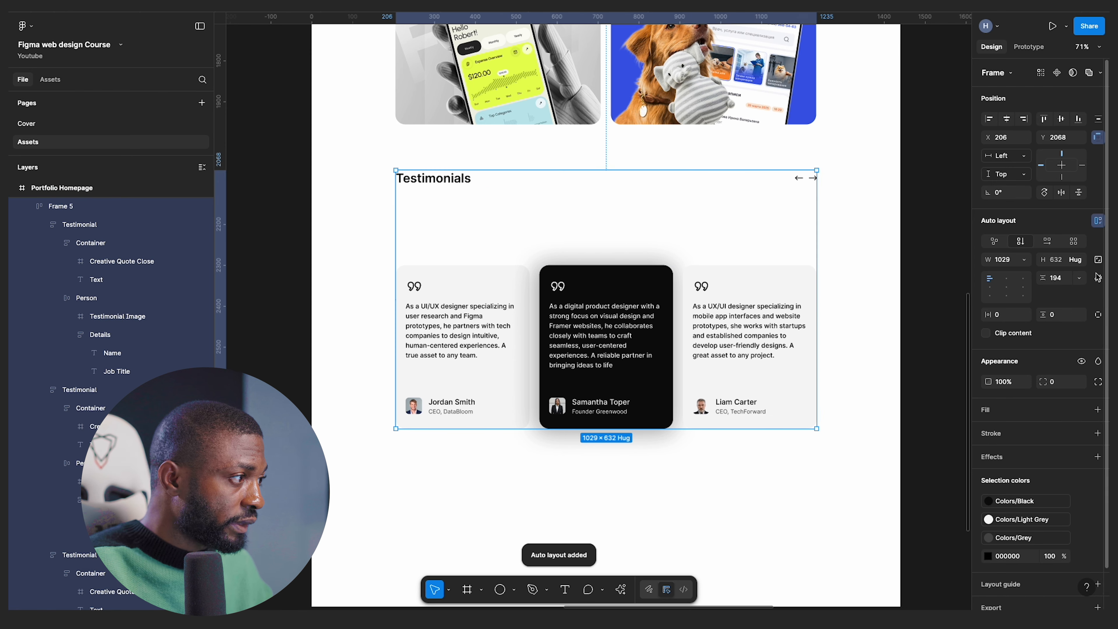
{"action": "left_click", "coordinate": [1051, 281]}
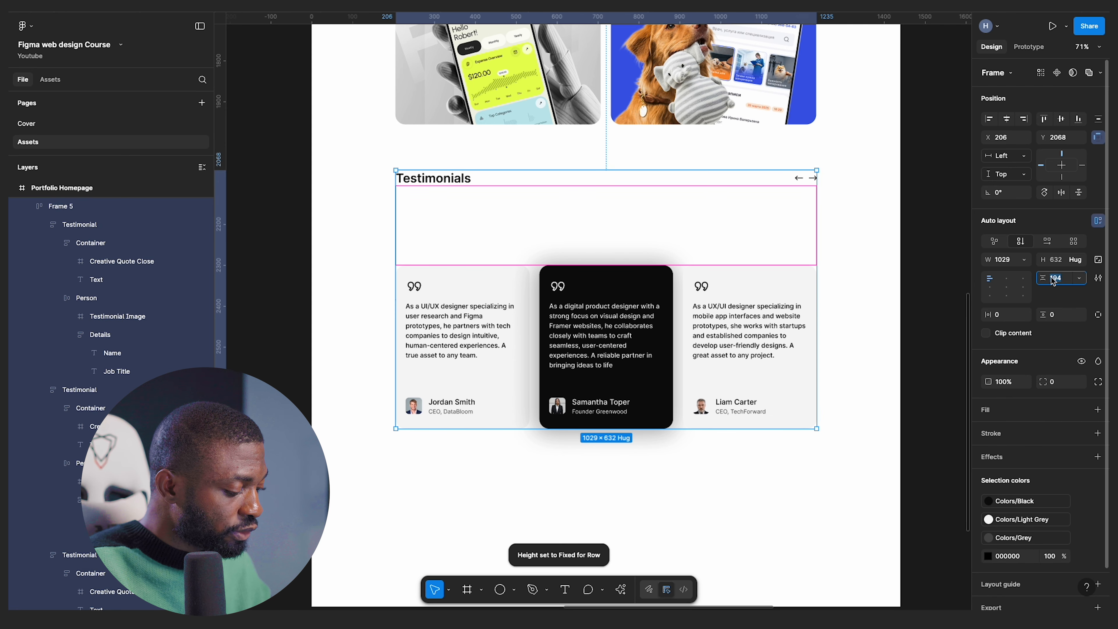
{"action": "type", "text": "48"}
{"action": "key", "text": "Return"}
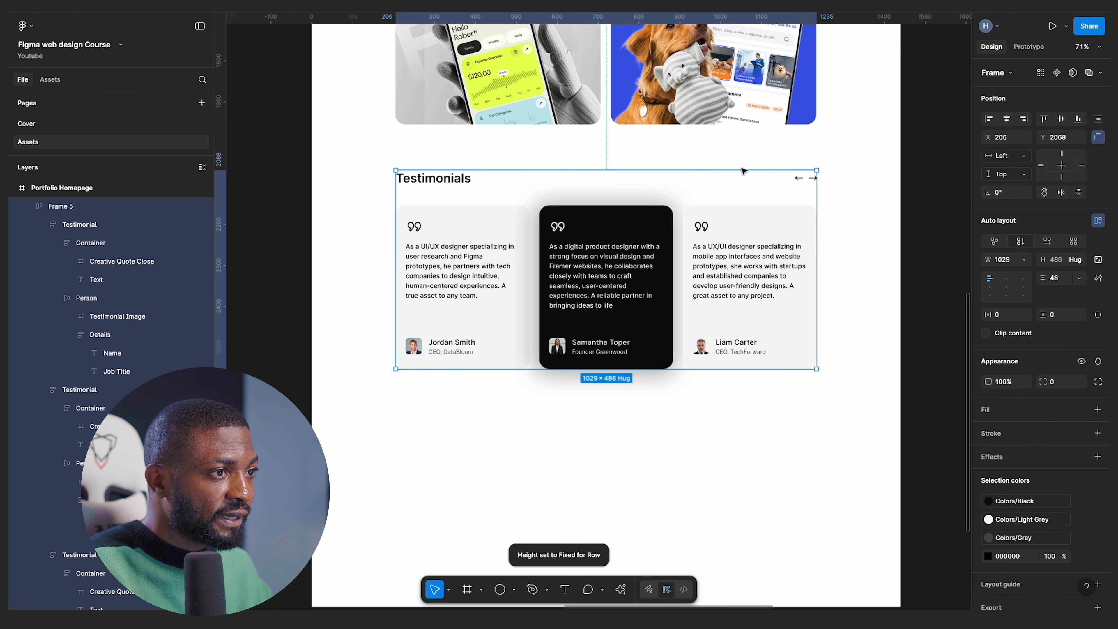
- Examine the spacing between the Featured works and Testimonials sections and review the overall homepage layout
{"action": "scroll", "coordinate": [661, 231], "scroll_direction": "up", "scroll_amount": 6}
{"action": "left_click", "coordinate": [642, 127]}
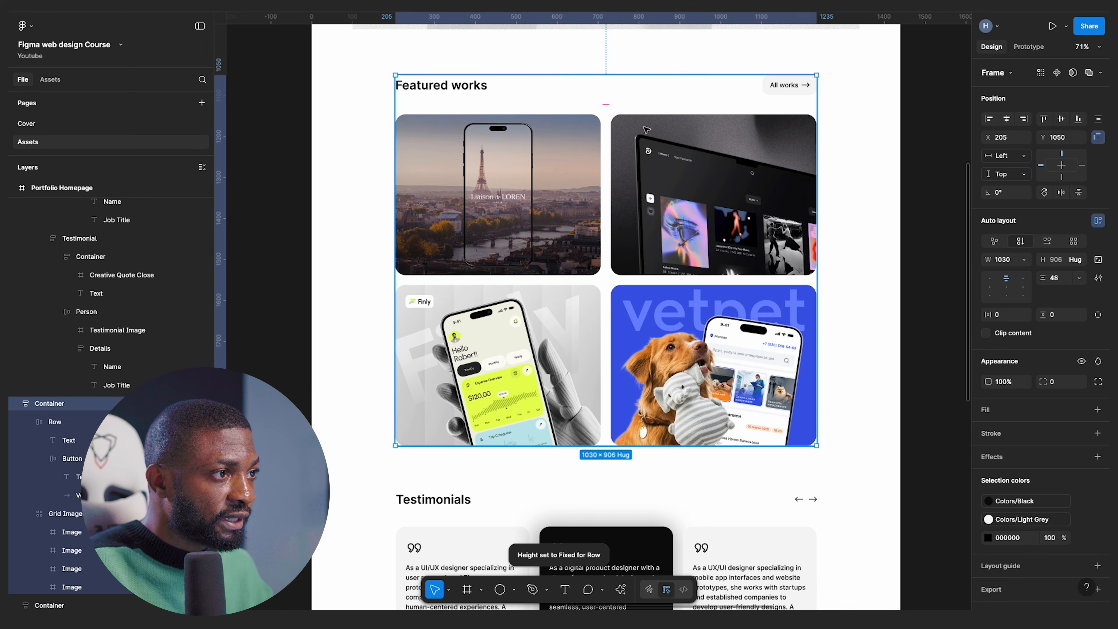
{"action": "double_click", "coordinate": [643, 127]}
{"action": "key", "text": "alt"}
{"action": "scroll", "coordinate": [659, 207], "scroll_direction": "down", "scroll_amount": 5}
{"action": "left_click", "coordinate": [803, 399]}
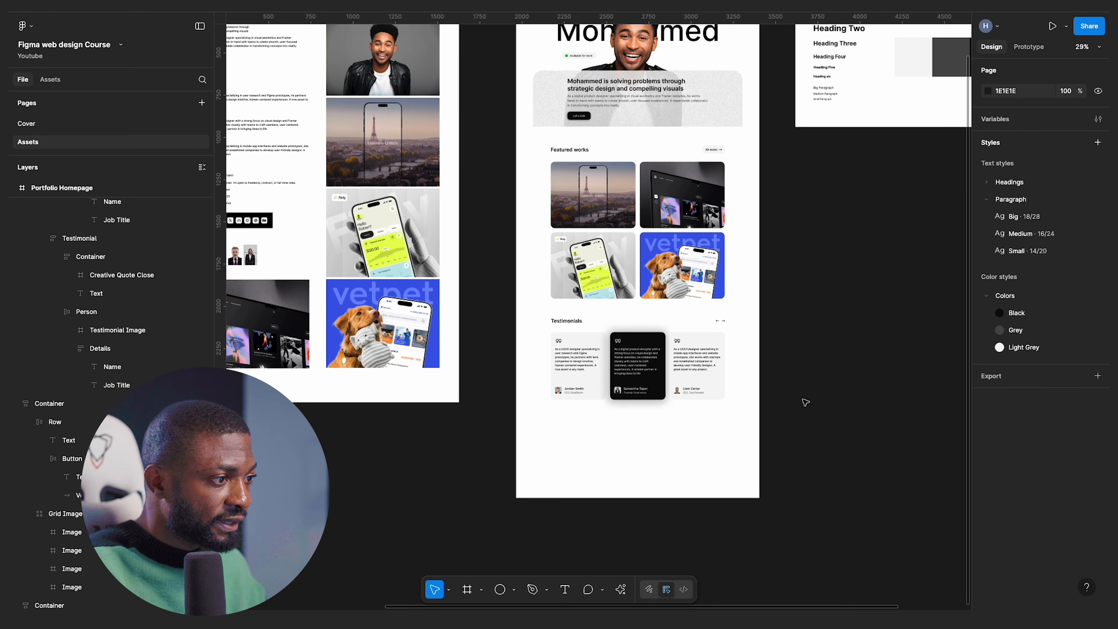
{"action": "scroll", "coordinate": [723, 350], "scroll_direction": "up", "scroll_amount": 5}
{"action": "left_click", "coordinate": [590, 357]}
{"action": "key", "text": "alt"}
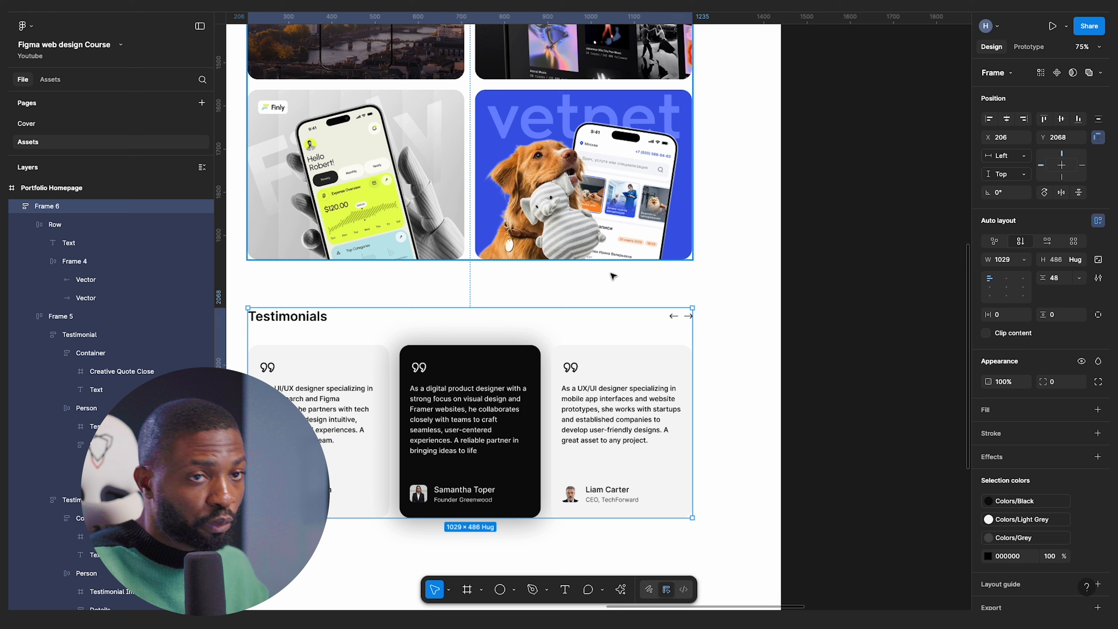
{"action": "scroll", "coordinate": [775, 298], "scroll_direction": "down", "scroll_amount": 3}
{"action": "left_click", "coordinate": [778, 296]}
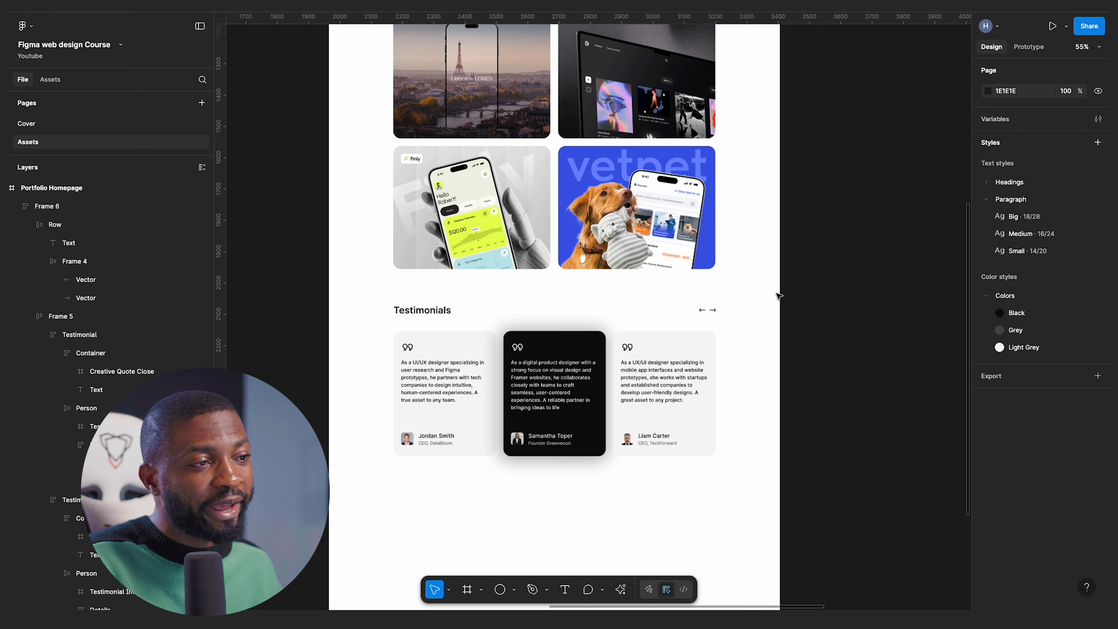
{"action": "scroll", "coordinate": [778, 295], "scroll_direction": "up", "scroll_amount": 1}
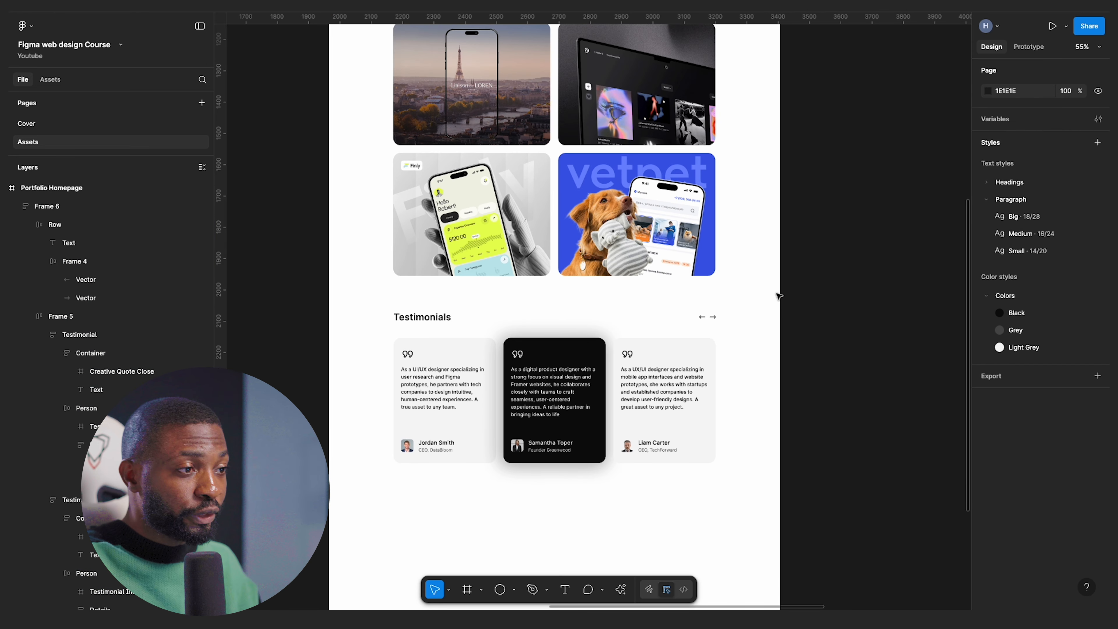
- Review the homepage from the hero to the Testimonials section and check the wireframe for the next section
{"action": "scroll", "coordinate": [778, 295], "scroll_direction": "up", "scroll_amount": 3}
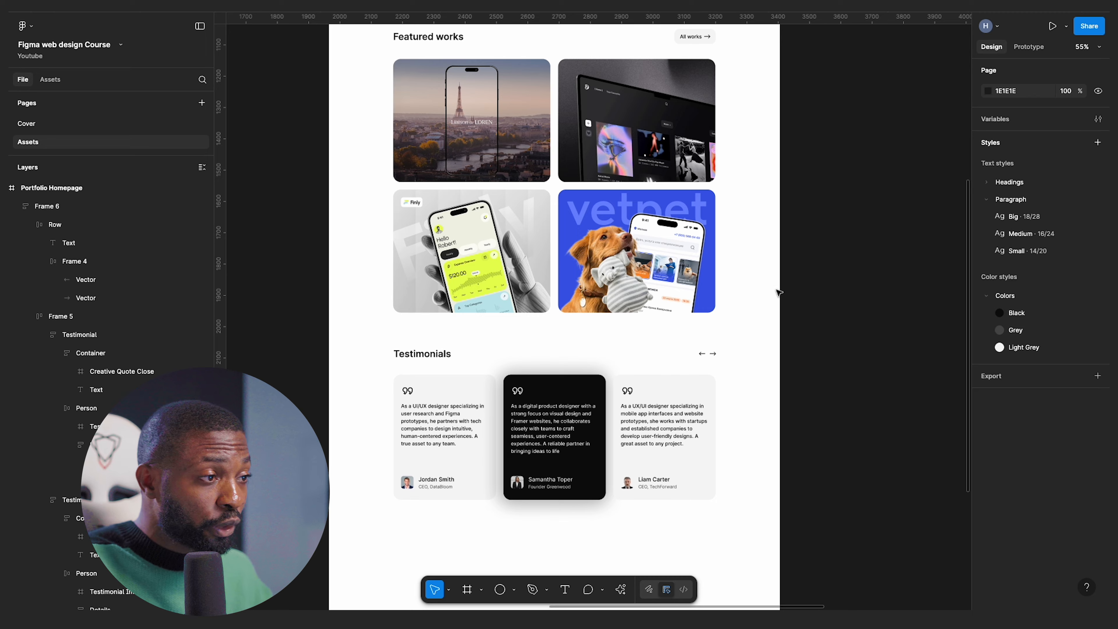
{"action": "scroll", "coordinate": [778, 292], "scroll_direction": "down", "scroll_amount": 5}
{"action": "scroll", "coordinate": [778, 292], "scroll_direction": "up", "scroll_amount": 3}
{"action": "scroll", "coordinate": [778, 292], "scroll_direction": "up", "scroll_amount": 6}
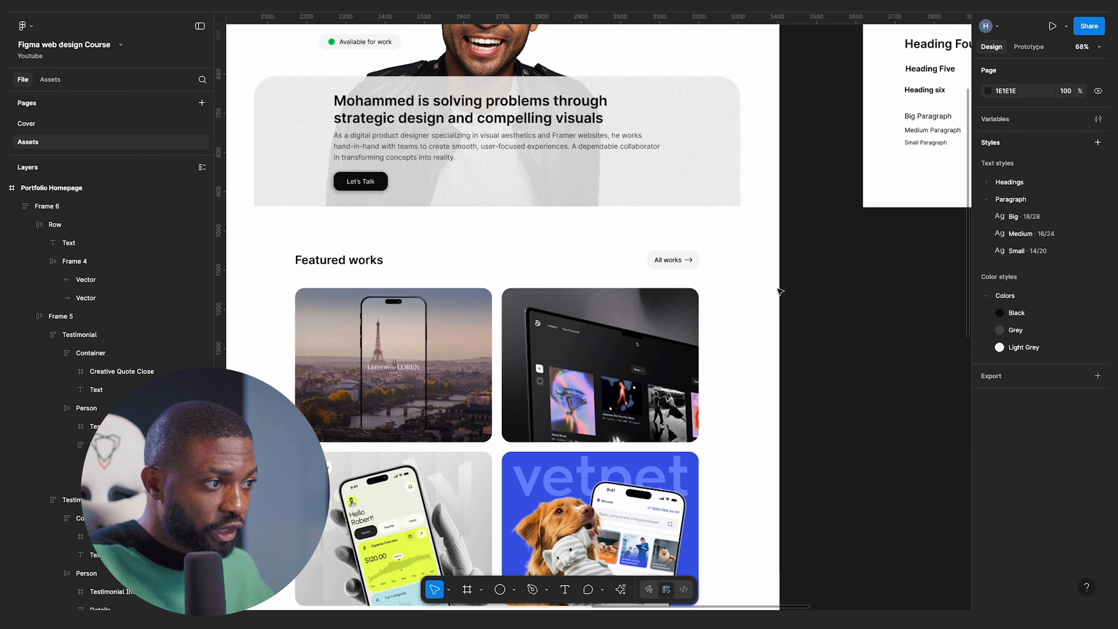
{"action": "scroll", "coordinate": [780, 291], "scroll_direction": "up", "scroll_amount": 5}
{"action": "scroll", "coordinate": [780, 291], "scroll_direction": "down", "scroll_amount": 4}
{"action": "scroll", "coordinate": [780, 291], "scroll_direction": "up", "scroll_amount": 4}
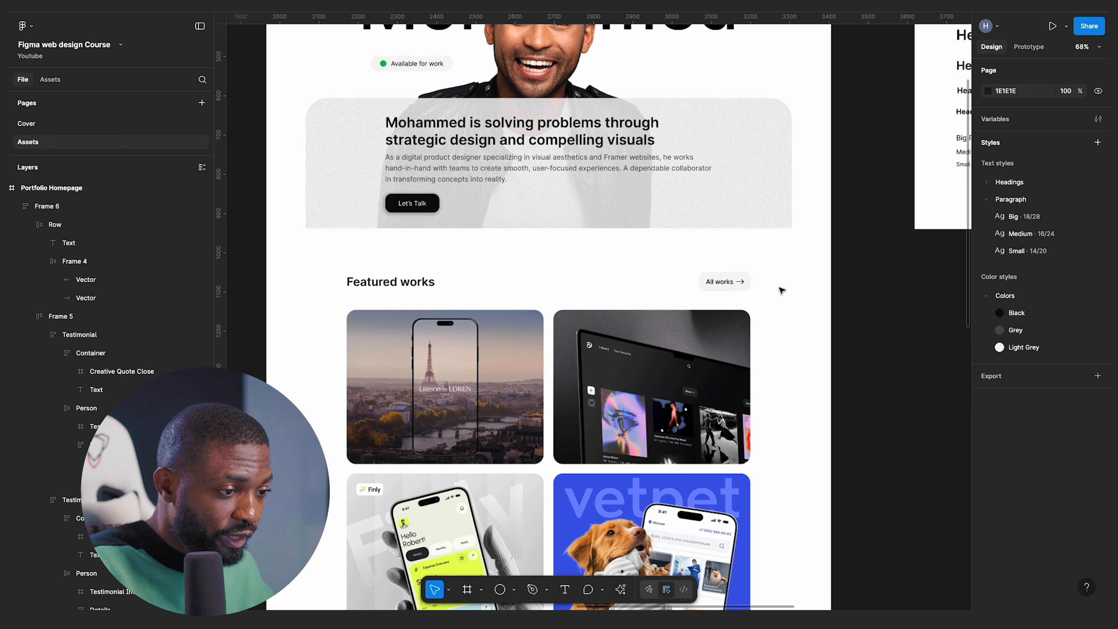
{"action": "scroll", "coordinate": [781, 290], "scroll_direction": "down", "scroll_amount": 10}
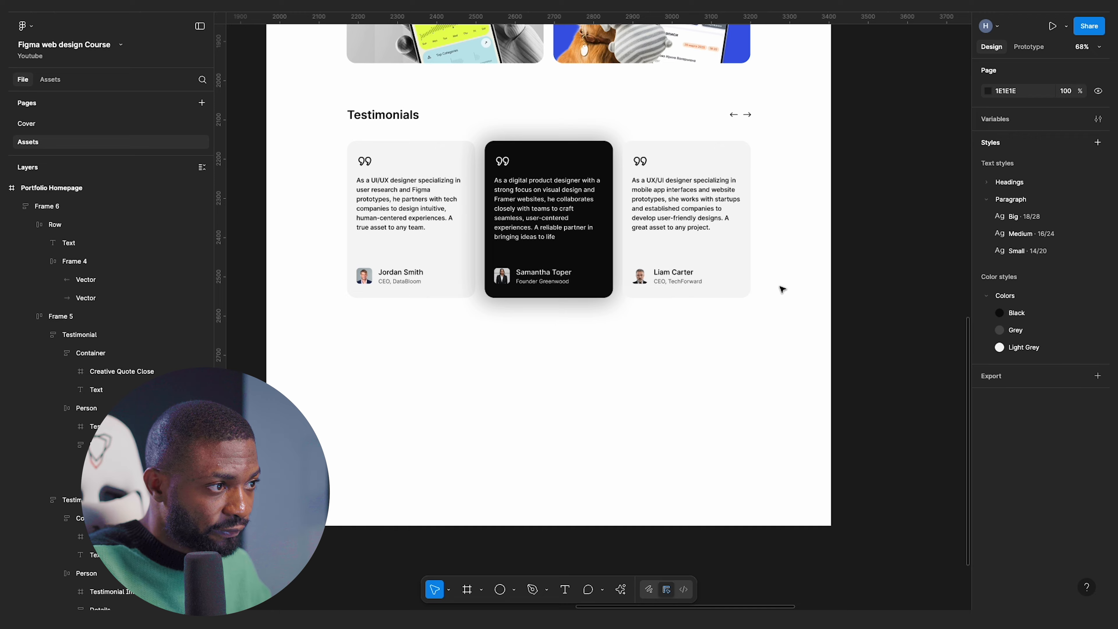
{"action": "scroll", "coordinate": [781, 289], "scroll_direction": "down", "scroll_amount": 10}
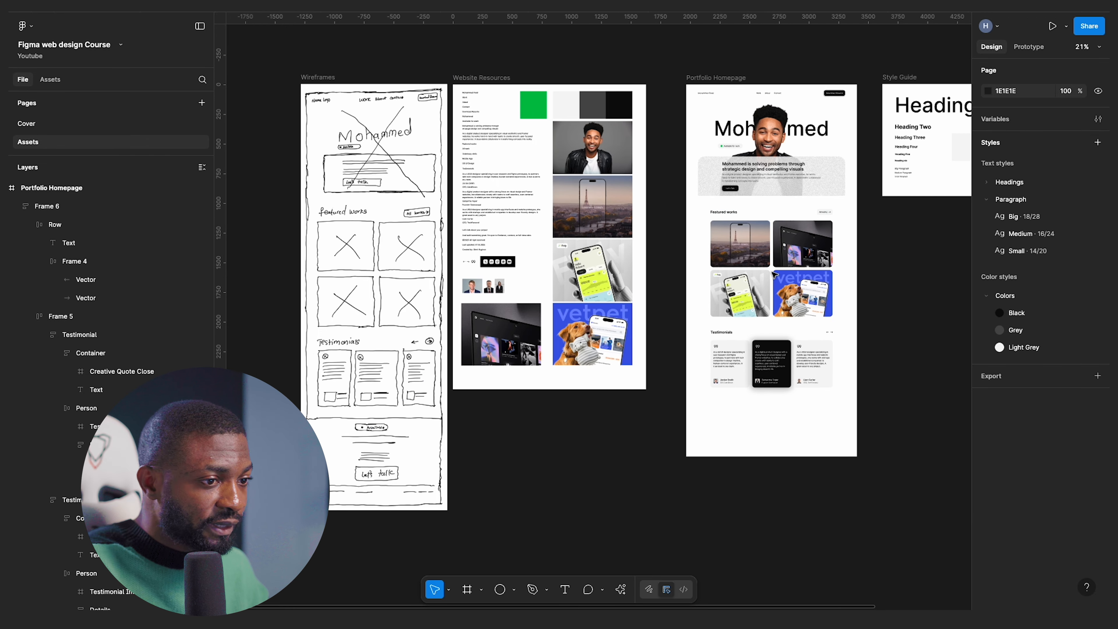
{"action": "scroll", "coordinate": [365, 491], "scroll_direction": "up", "scroll_amount": 5}
{"action": "scroll", "coordinate": [409, 455], "scroll_direction": "down", "scroll_amount": 8}
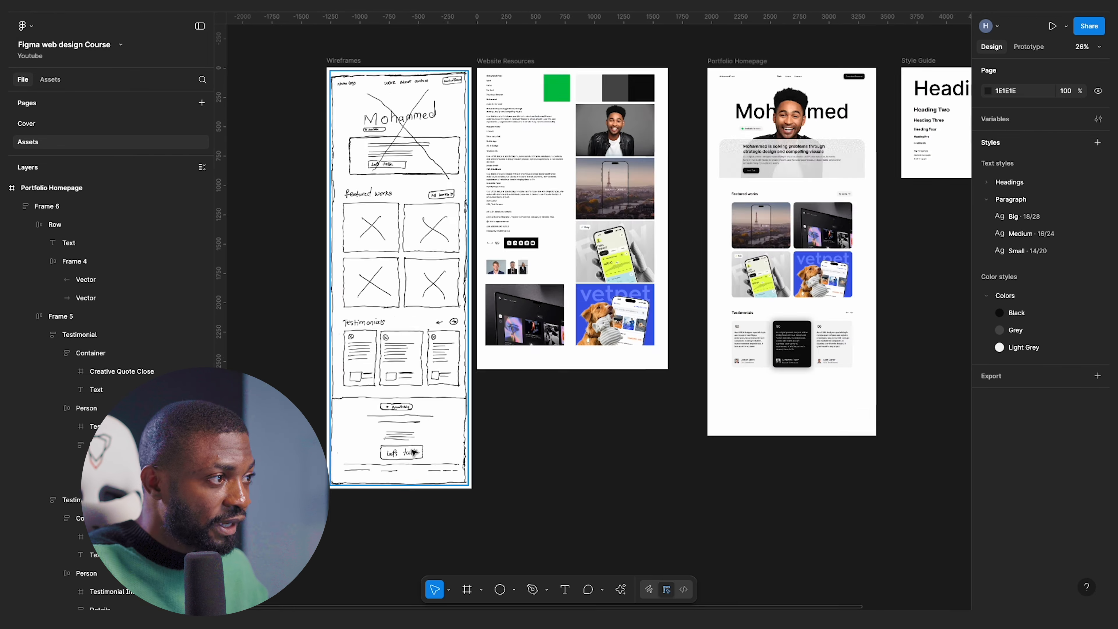
- Duplicate the hero's "Available for work" badge in the Portfolio Homepage frame and centre the copy below the testimonial cards
{"action": "scroll", "coordinate": [622, 234], "scroll_direction": "up", "scroll_amount": 5}
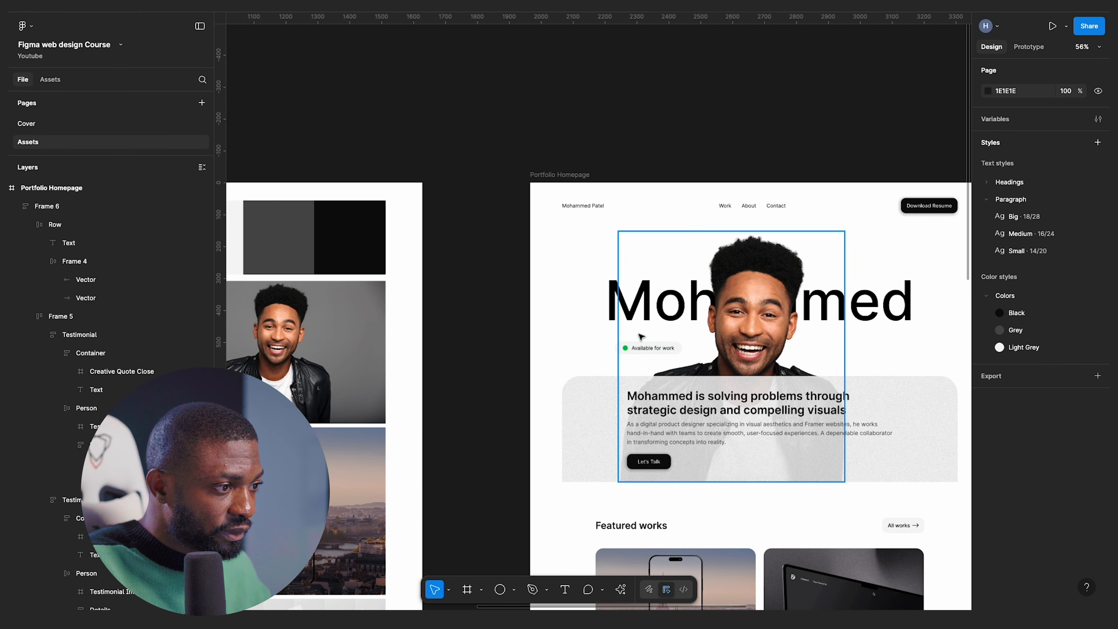
{"action": "left_click", "coordinate": [660, 351]}
{"action": "scroll", "coordinate": [660, 348], "scroll_direction": "down", "scroll_amount": 8}
{"action": "scroll", "coordinate": [506, 464], "scroll_direction": "up", "scroll_amount": 3}
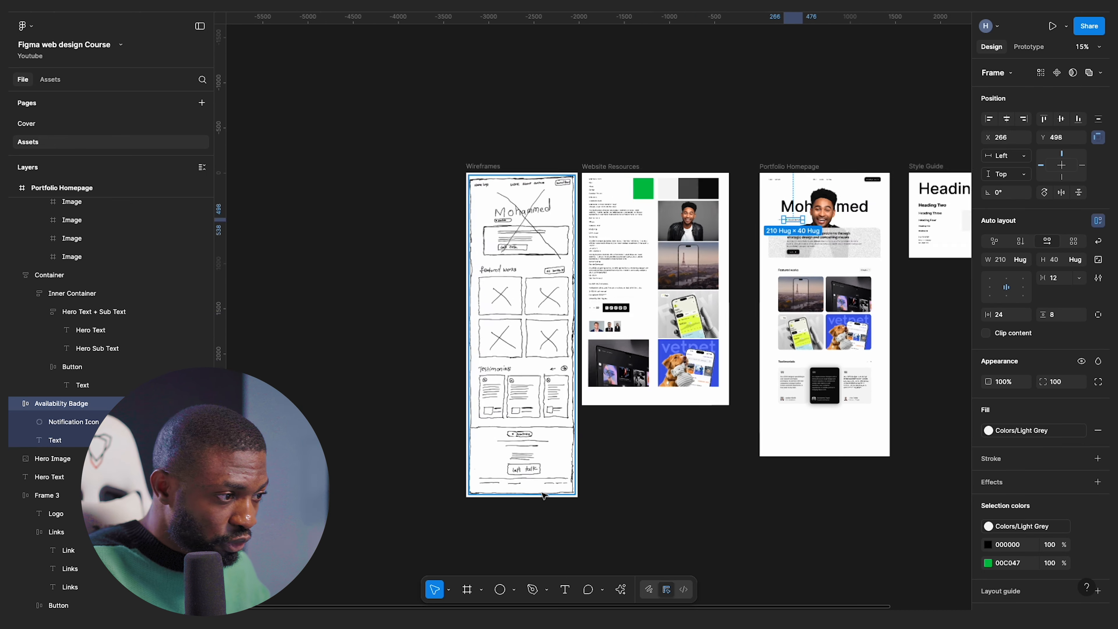
{"action": "scroll", "coordinate": [486, 466], "scroll_direction": "up", "scroll_amount": 1}
{"action": "scroll", "coordinate": [391, 405], "scroll_direction": "down", "scroll_amount": 4}
{"action": "left_click", "coordinate": [699, 182]}
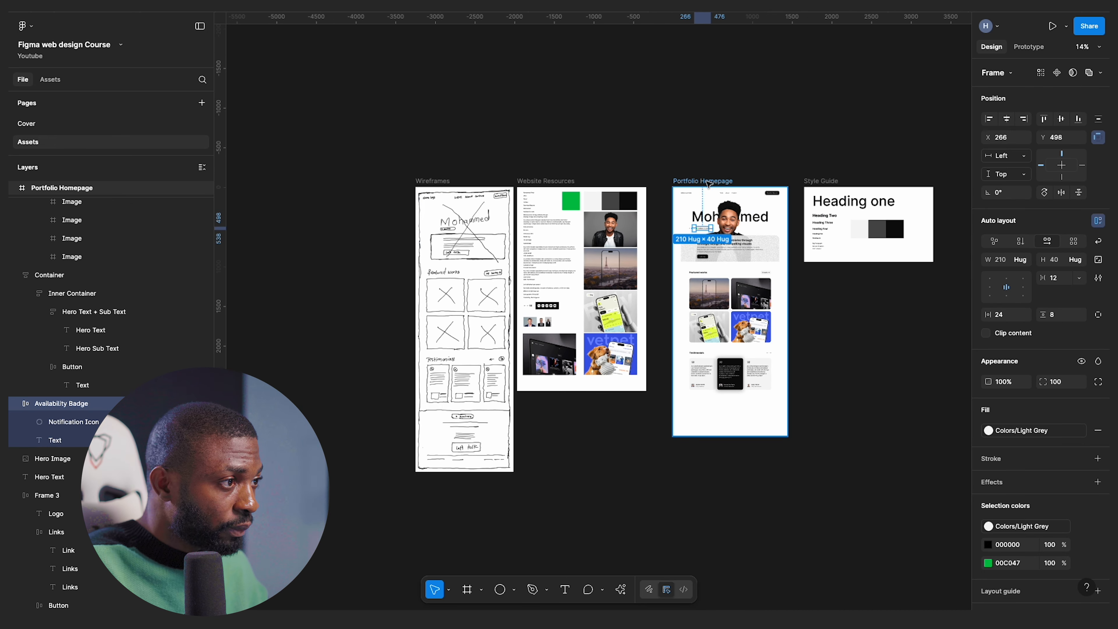
{"action": "left_click", "coordinate": [693, 227]}
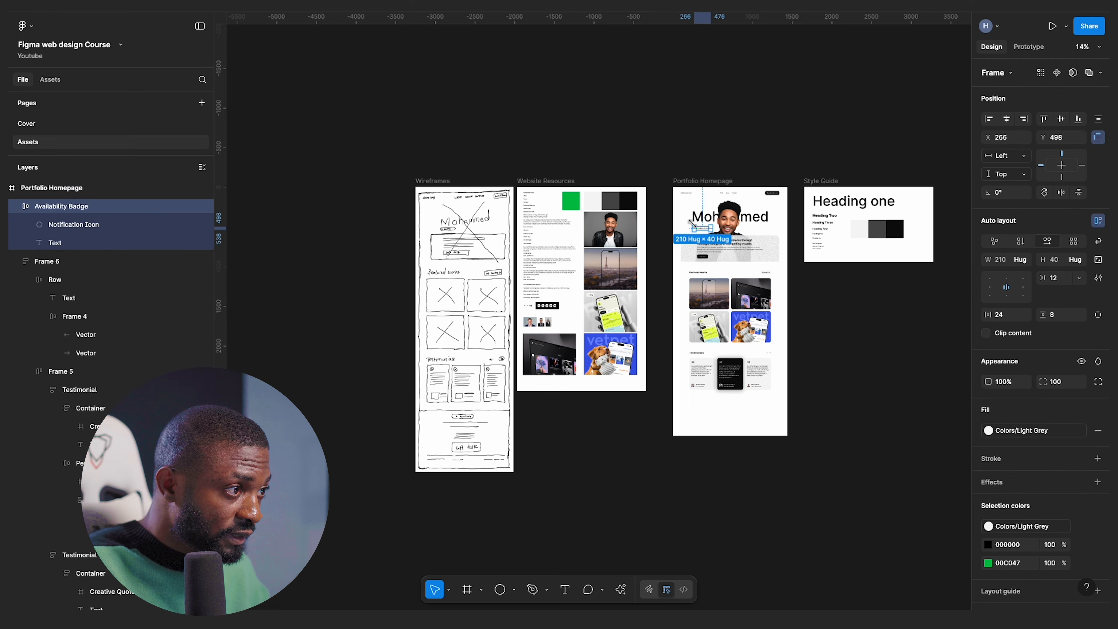
{"action": "left_click_drag", "start_coordinate": [706, 231], "coordinate": [738, 411]}
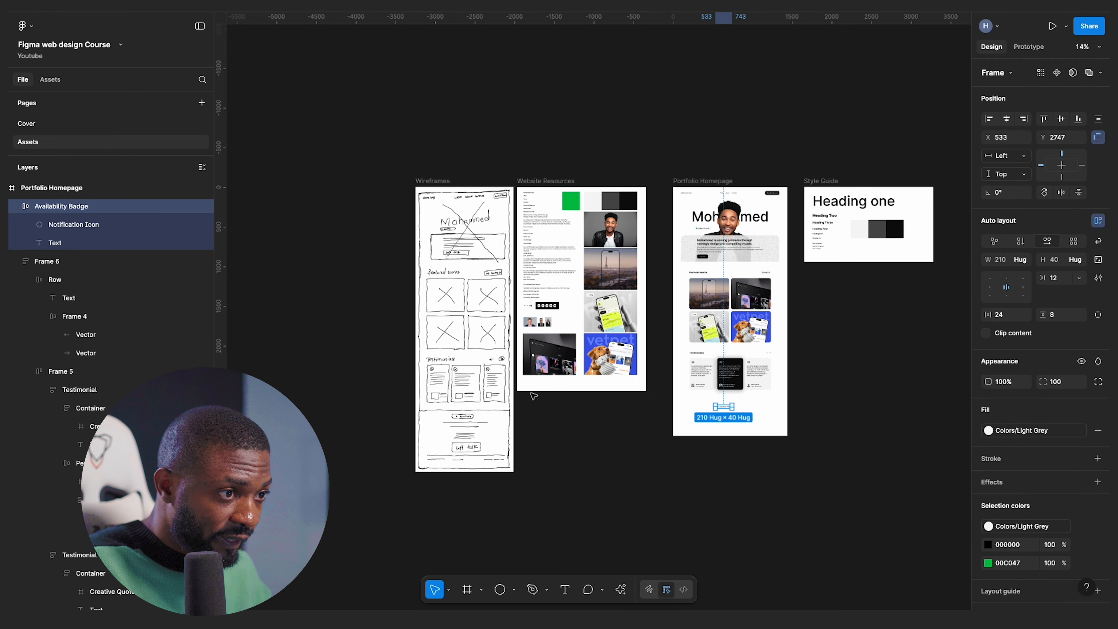
- Copy the five closing text lines in Website Resources, from "Let's talk about your project" through the "Created by" line
{"action": "scroll", "coordinate": [546, 265], "scroll_direction": "up", "scroll_amount": 5}
{"action": "scroll", "coordinate": [540, 294], "scroll_direction": "up", "scroll_amount": 4}
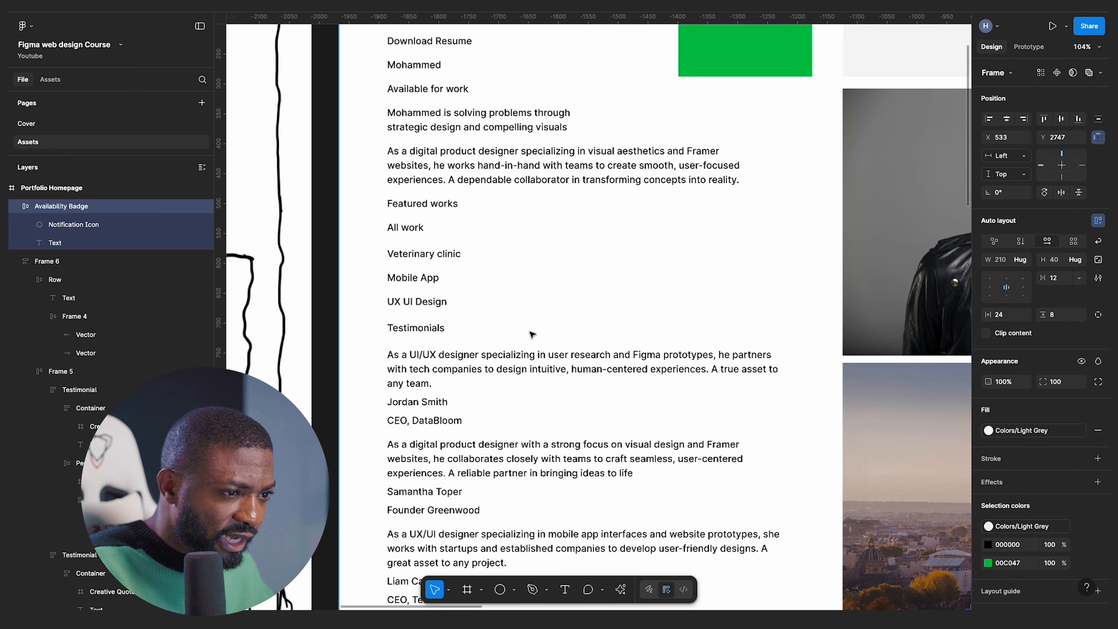
{"action": "scroll", "coordinate": [429, 361], "scroll_direction": "down", "scroll_amount": 4}
{"action": "scroll", "coordinate": [451, 363], "scroll_direction": "down", "scroll_amount": 4}
{"action": "scroll", "coordinate": [453, 362], "scroll_direction": "up", "scroll_amount": 5}
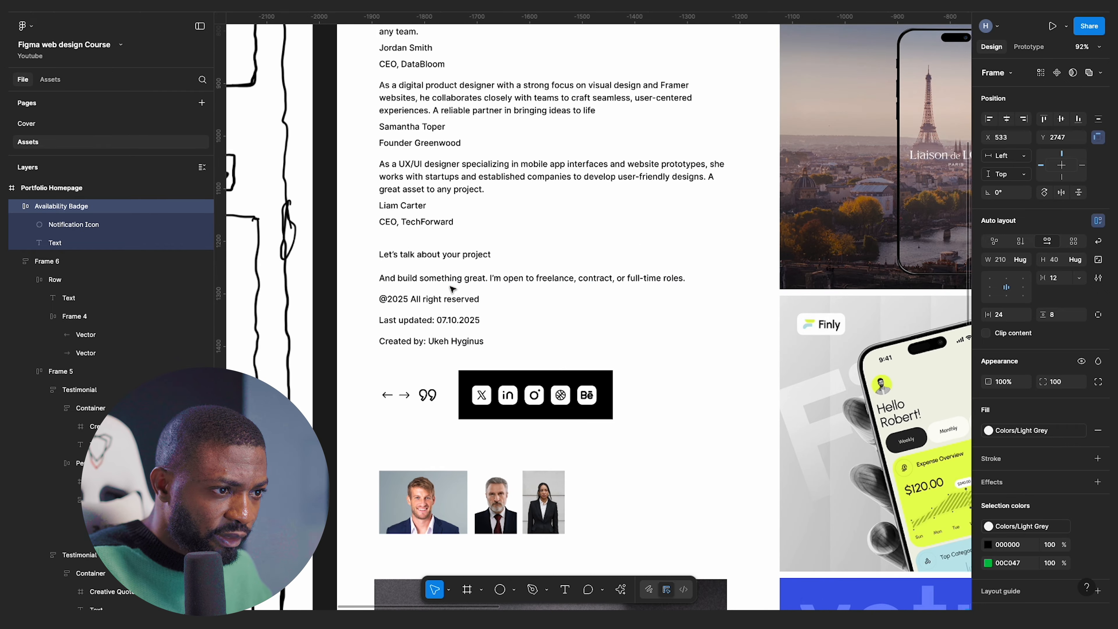
{"action": "left_click", "coordinate": [473, 255]}
{"action": "left_click", "coordinate": [474, 278], "text": "shift"}
{"action": "left_click", "coordinate": [465, 300], "text": "shift"}
{"action": "left_click", "coordinate": [465, 321], "text": "shift"}
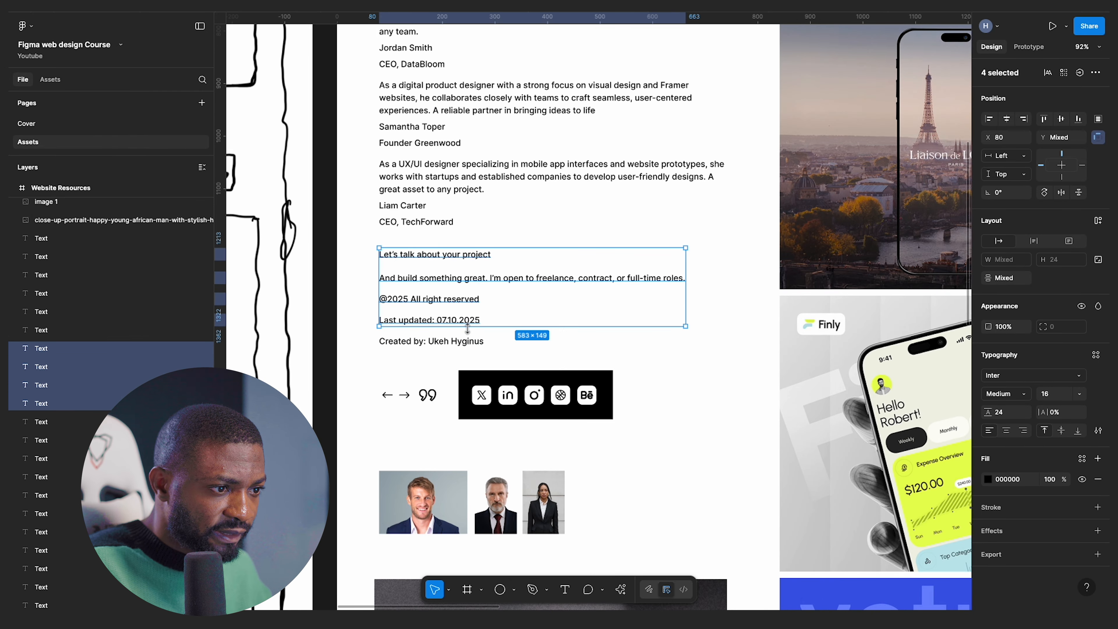
{"action": "left_click", "coordinate": [465, 342], "text": "shift"}
{"action": "scroll", "coordinate": [465, 344], "scroll_direction": "down", "scroll_amount": 10}
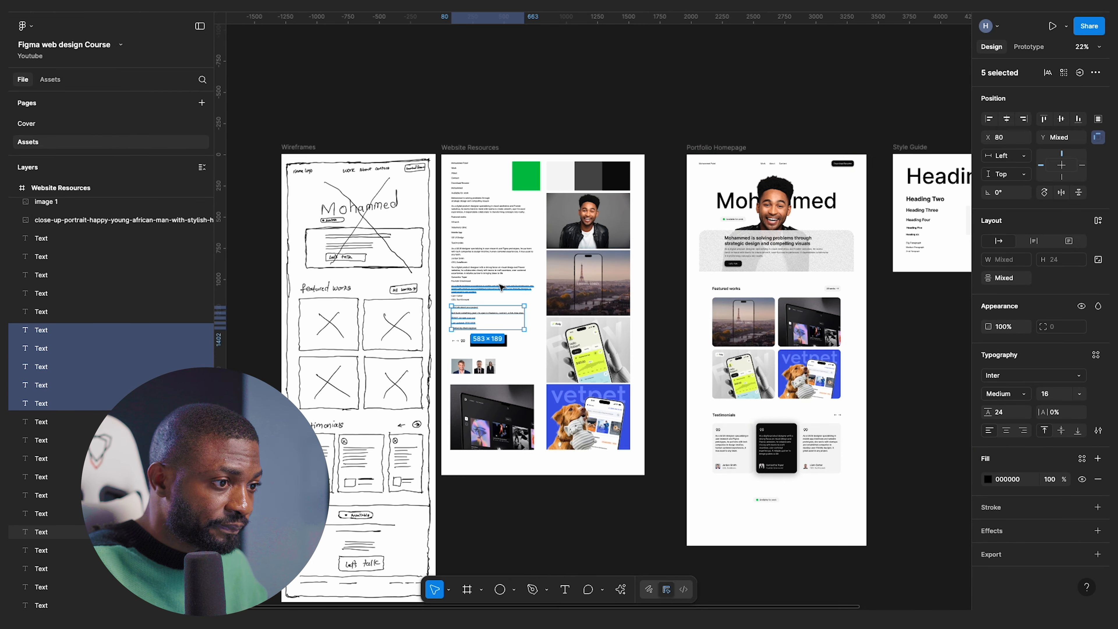
{"action": "scroll", "coordinate": [490, 339], "scroll_direction": "up", "scroll_amount": 8}
{"action": "scroll", "coordinate": [491, 339], "scroll_direction": "down", "scroll_amount": 8}
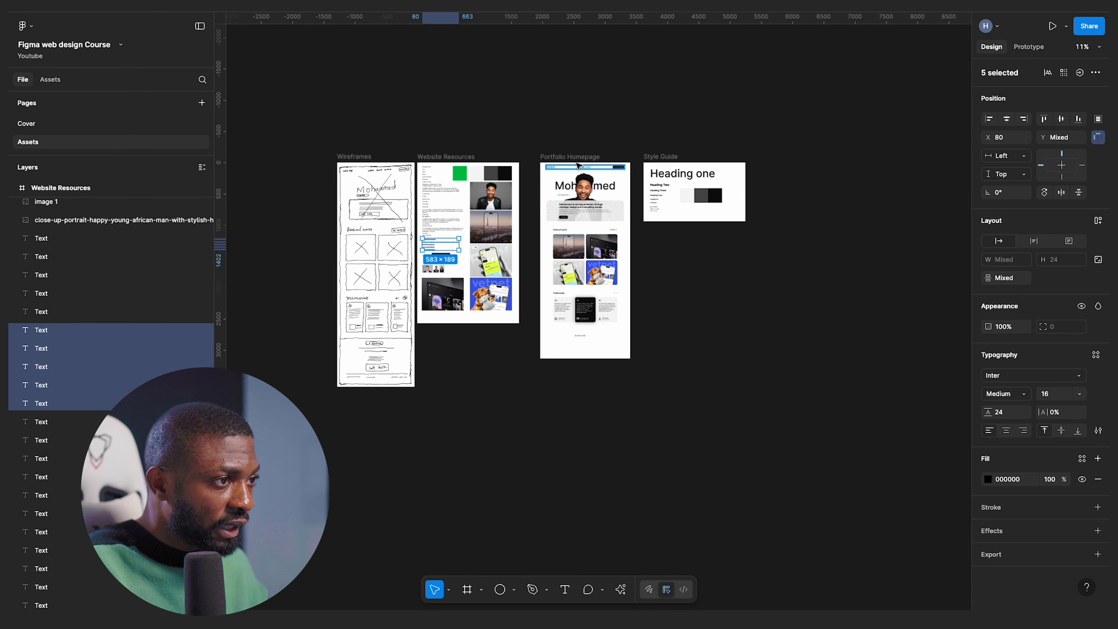
- Paste the five text lines into the Portfolio Homepage frame and place them below the duplicated availability badge
{"action": "left_click", "coordinate": [566, 157]}
{"action": "key", "text": "ctrl+v"}
{"action": "scroll", "coordinate": [588, 227], "scroll_direction": "up", "scroll_amount": 5}
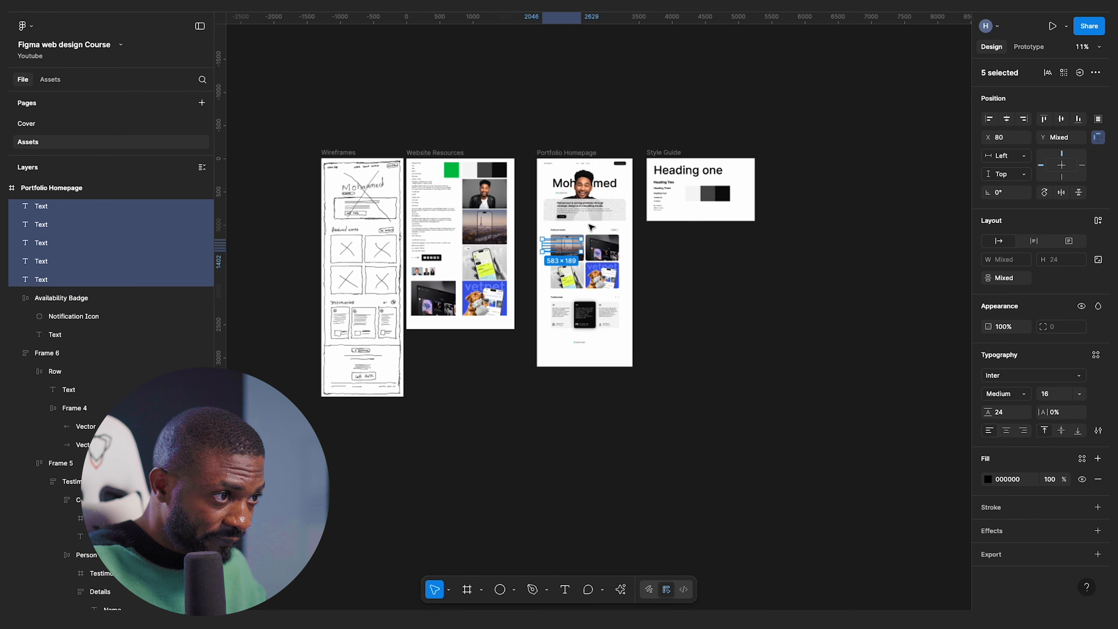
{"action": "left_click_drag", "start_coordinate": [545, 267], "coordinate": [594, 503]}
{"action": "scroll", "coordinate": [652, 377], "scroll_direction": "down", "scroll_amount": 5}
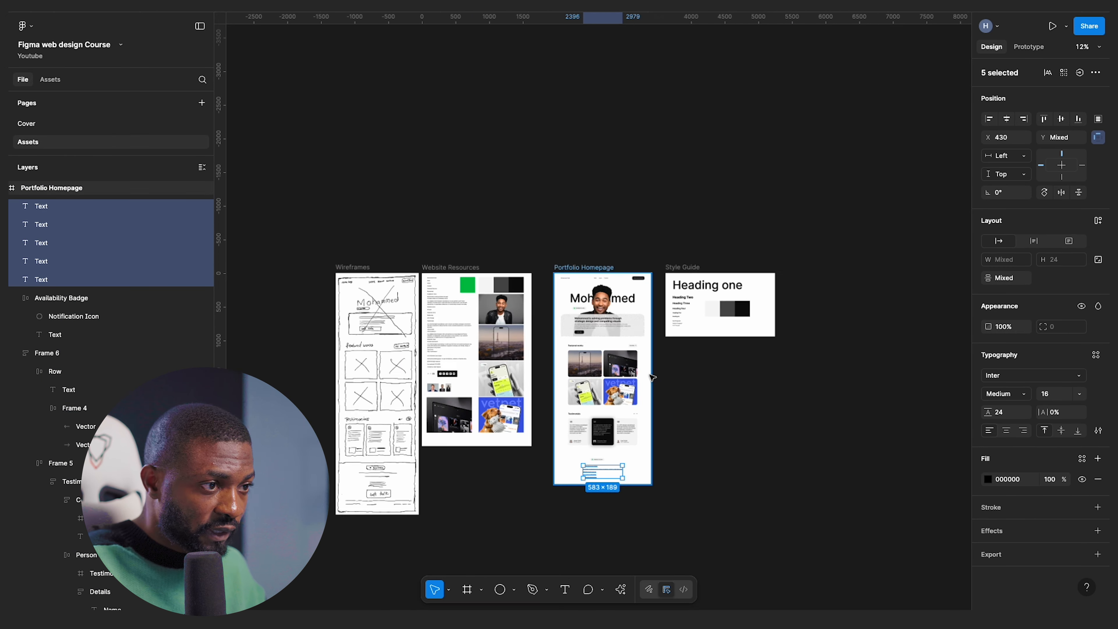
- Move the Style Guide frame farther right and place the Wireframes frame directly beside the Portfolio Homepage for reference
{"action": "left_click", "coordinate": [365, 376]}
{"action": "left_click_drag", "start_coordinate": [362, 272], "coordinate": [686, 361]}
{"action": "scroll", "coordinate": [713, 308], "scroll_direction": "down", "scroll_amount": 4}
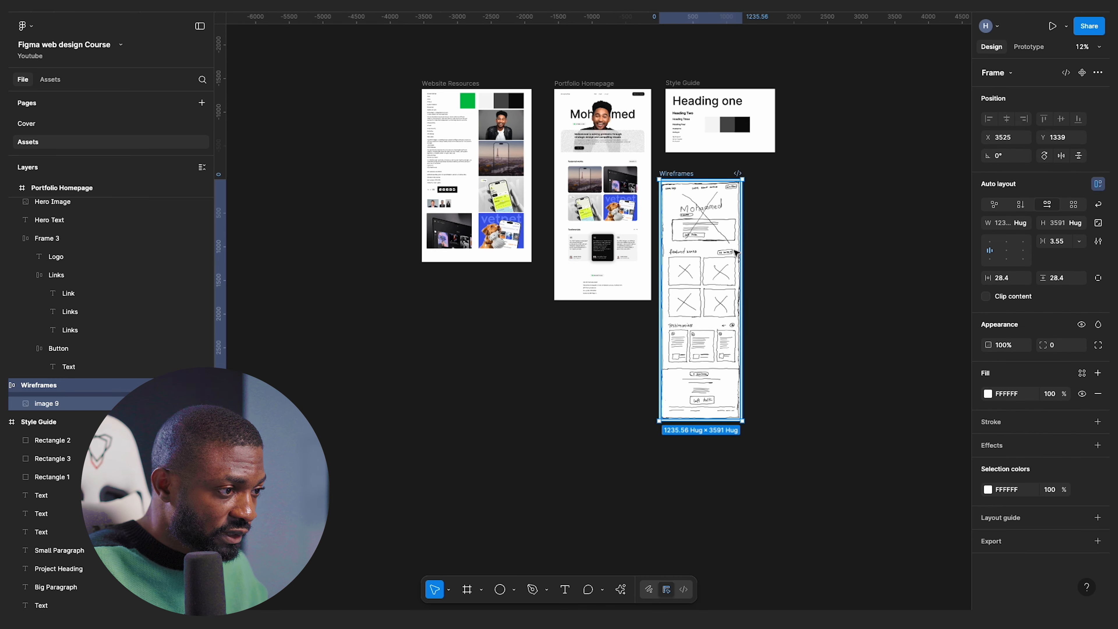
{"action": "left_click_drag", "start_coordinate": [689, 83], "coordinate": [831, 80]}
{"action": "left_click_drag", "start_coordinate": [664, 273], "coordinate": [662, 148]}
- Apply the Heading Two text style and the Black color style to "Let's talk about your project"
{"action": "scroll", "coordinate": [663, 148], "scroll_direction": "up", "scroll_amount": 6}
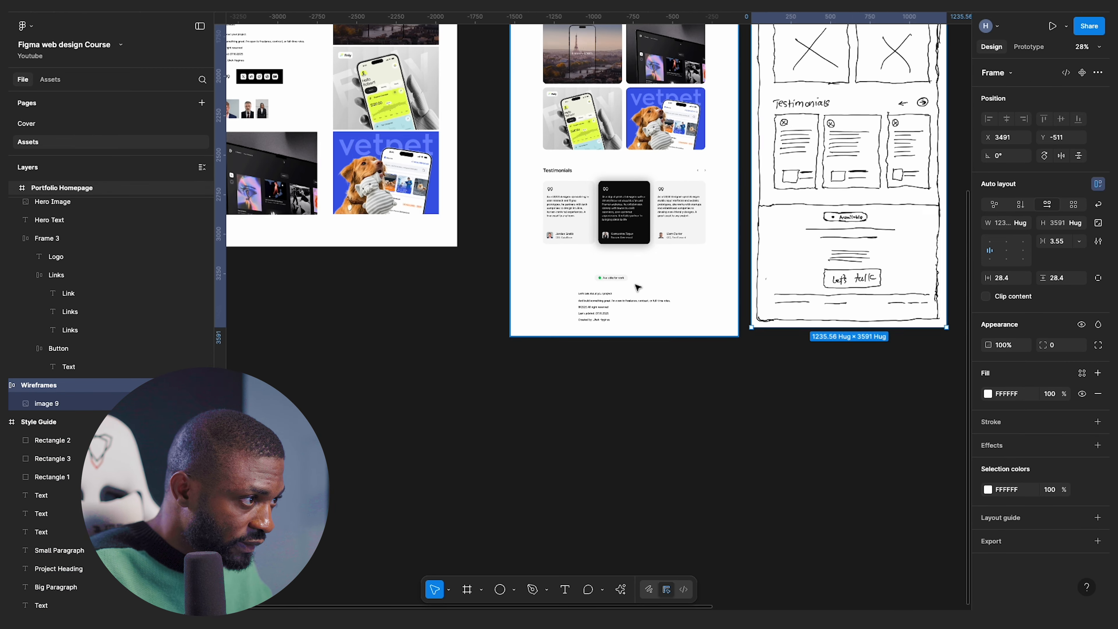
{"action": "scroll", "coordinate": [572, 278], "scroll_direction": "up", "scroll_amount": 1}
{"action": "scroll", "coordinate": [572, 282], "scroll_direction": "right", "scroll_amount": 2}
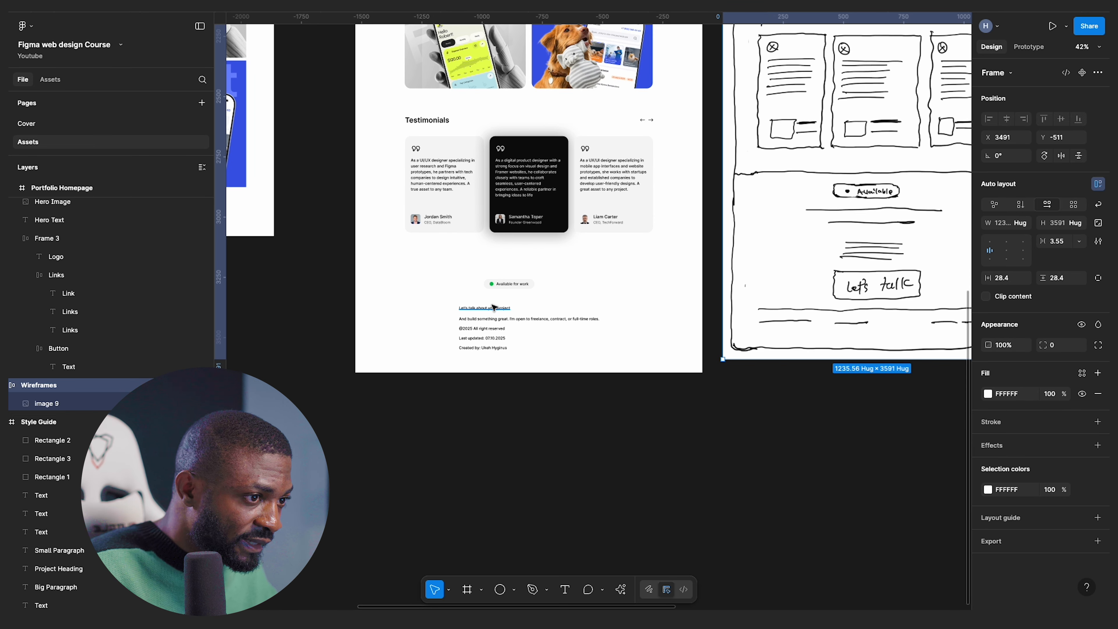
{"action": "left_click", "coordinate": [492, 309]}
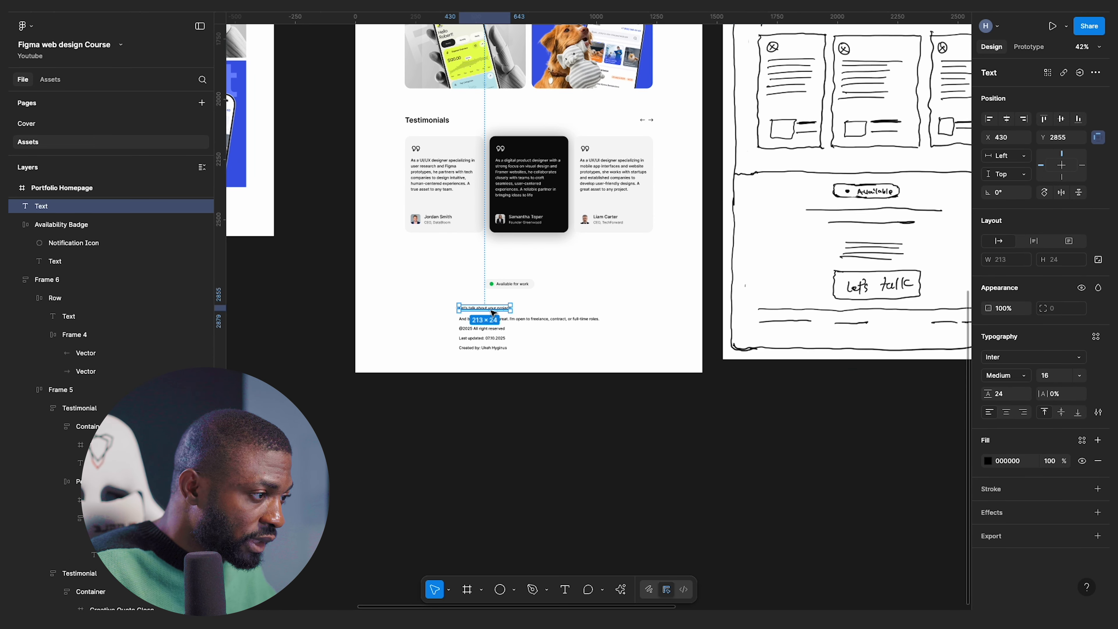
{"action": "left_click", "coordinate": [1092, 338]}
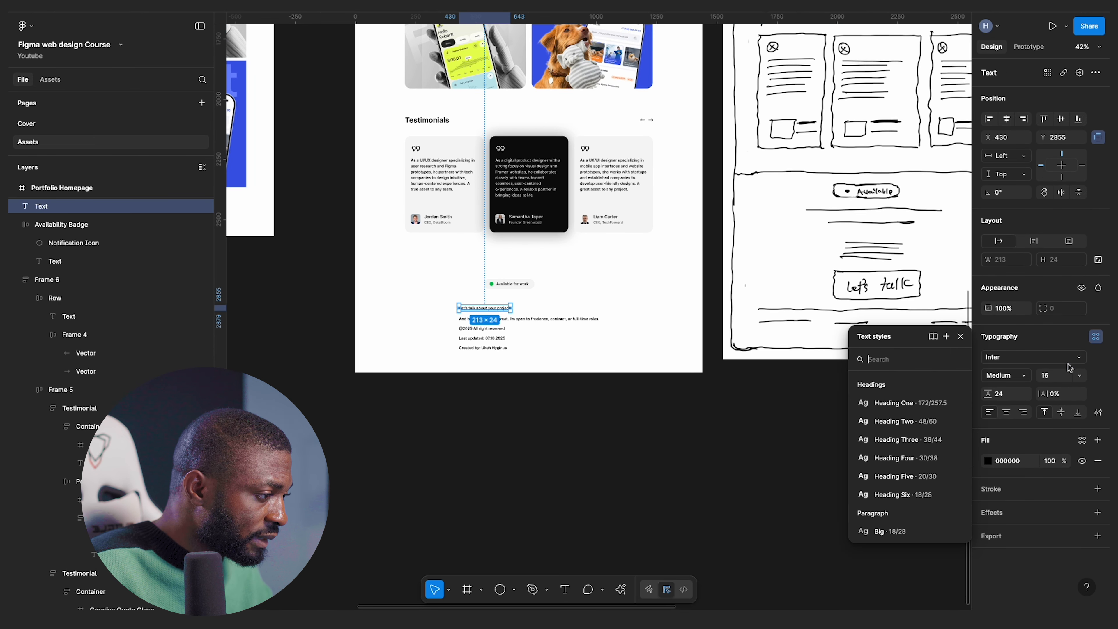
{"action": "left_click", "coordinate": [905, 422]}
{"action": "scroll", "coordinate": [886, 398], "scroll_direction": "up", "scroll_amount": 3}
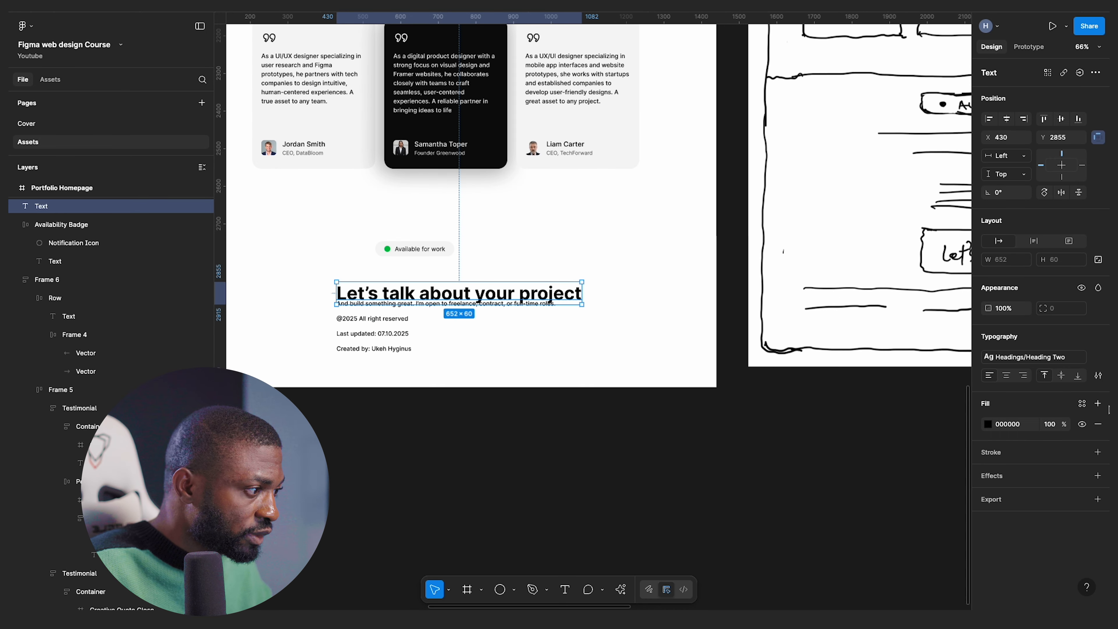
{"action": "left_click", "coordinate": [1082, 404]}
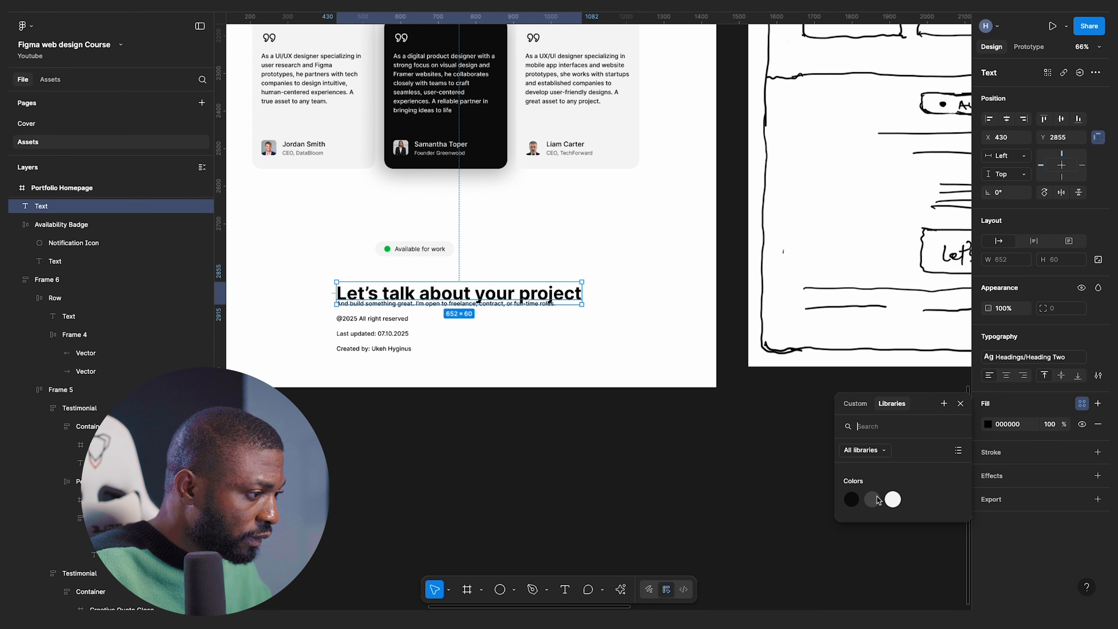
{"action": "left_click", "coordinate": [851, 500]}
- Move the heading up just below the badge, narrow its text box to 460 and centre-align its text
{"action": "scroll", "coordinate": [512, 276], "scroll_direction": "left", "scroll_amount": 3}
{"action": "left_click_drag", "start_coordinate": [508, 292], "coordinate": [514, 276]}
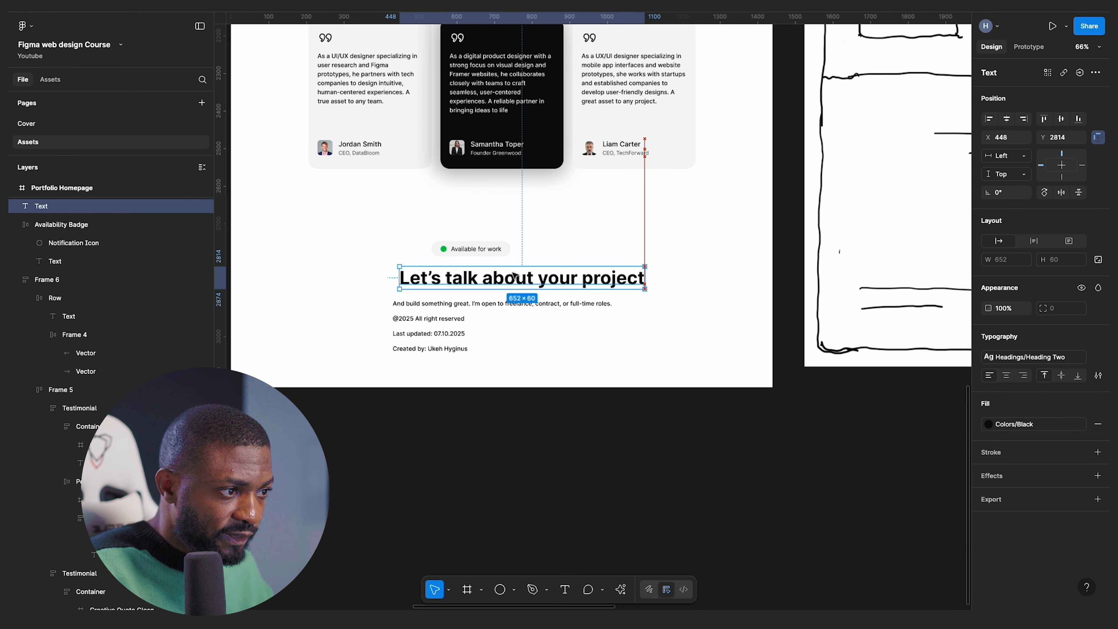
{"action": "left_click_drag", "start_coordinate": [645, 277], "coordinate": [572, 282]}
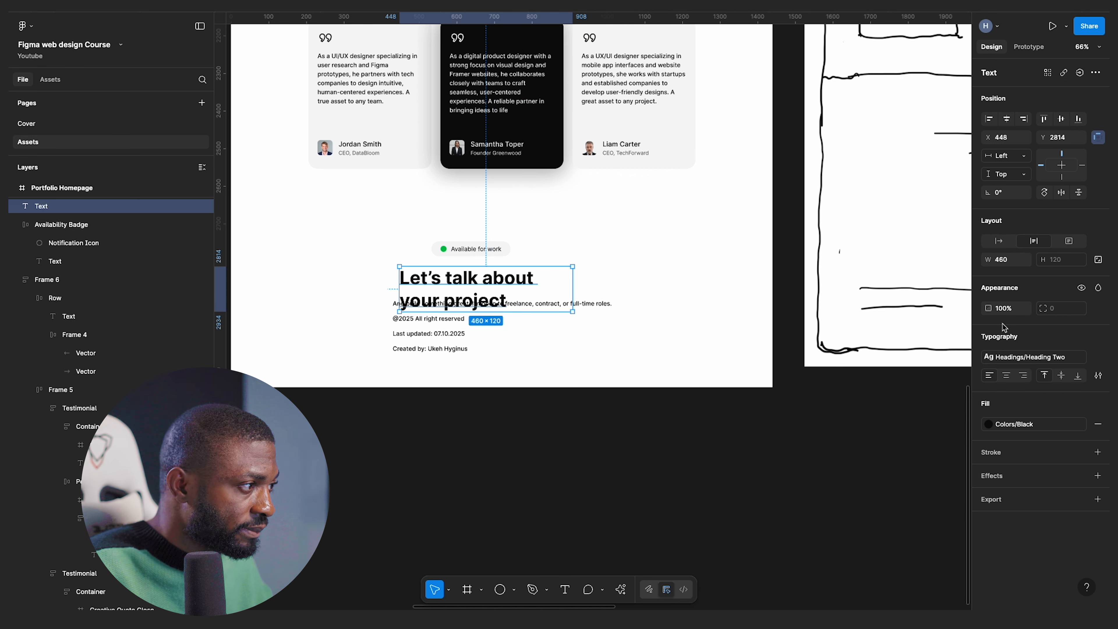
{"action": "left_click", "coordinate": [1007, 375]}
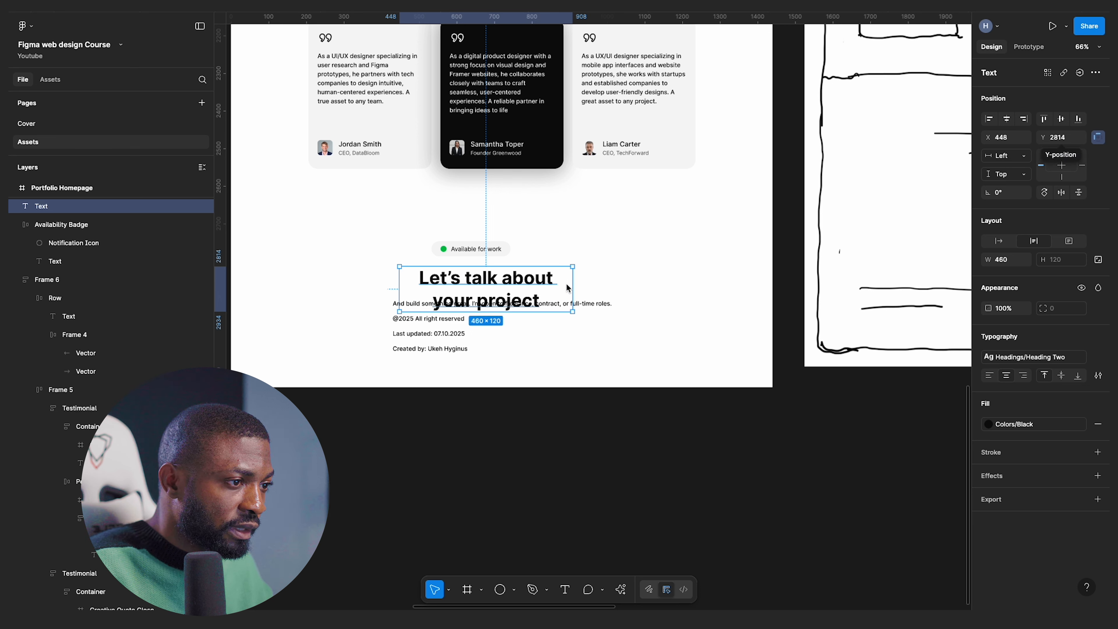
- Widen the heading's text box to 663 and insert a line break before "about your project"
{"action": "mouse_move", "coordinate": [573, 283]}
{"action": "left_mouse_down"}
{"action": "mouse_move", "coordinate": [524, 285]}
{"action": "mouse_move", "coordinate": [585, 284]}
{"action": "left_mouse_up"}
{"action": "double_click", "coordinate": [585, 284]}
{"action": "double_click", "coordinate": [557, 283]}
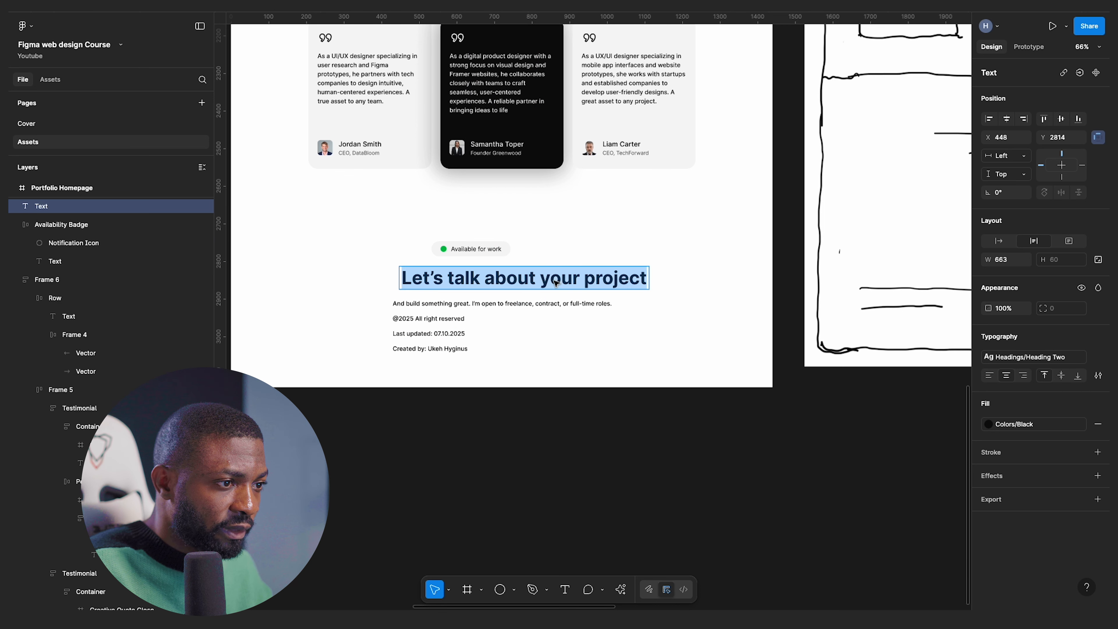
{"action": "left_click", "coordinate": [485, 281]}
{"action": "key", "text": "Return"}
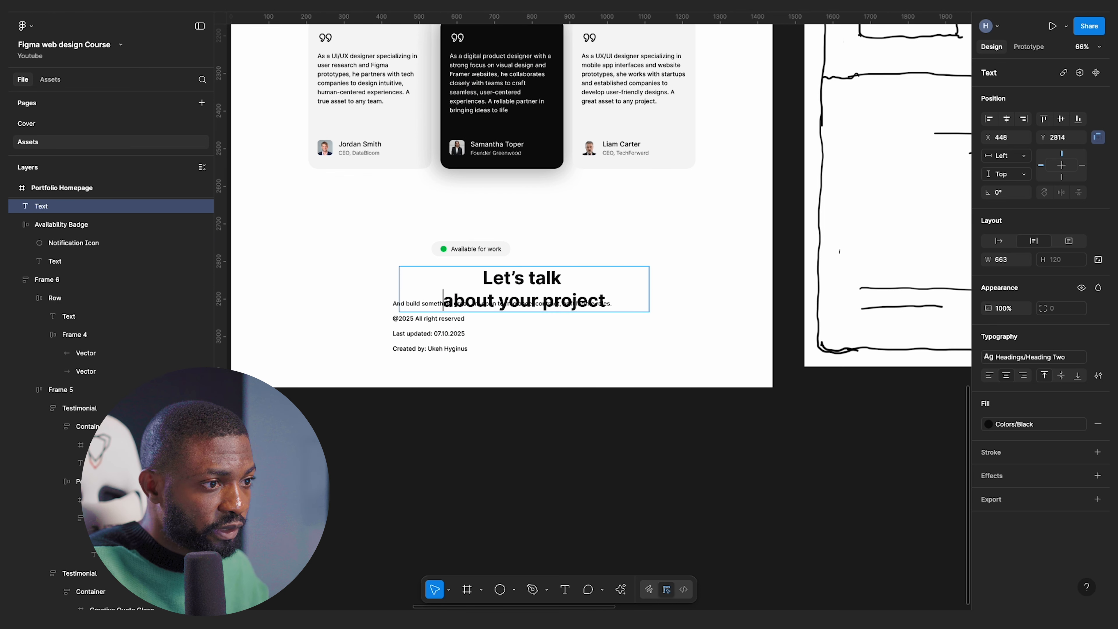
{"action": "left_click", "coordinate": [656, 230]}
- Move the two-line heading clear of the supporting paragraph, into the empty area to the right of the availability badge
{"action": "left_click_drag", "start_coordinate": [534, 305], "coordinate": [541, 320]}
{"action": "key", "text": "ctrl+z"}
{"action": "left_click", "coordinate": [532, 284]}
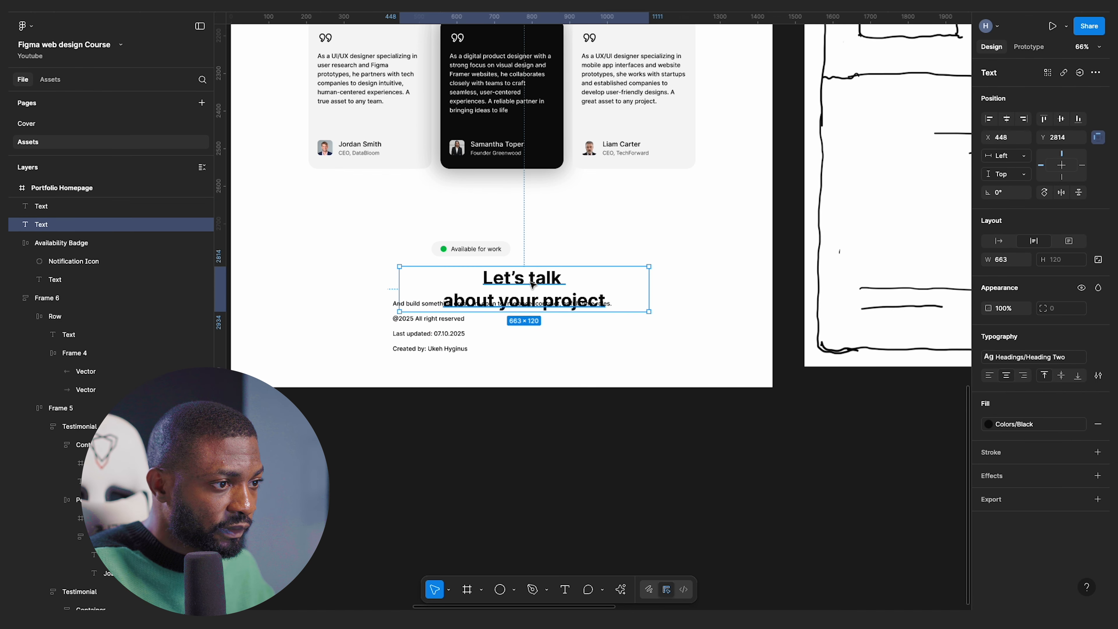
{"action": "left_click_drag", "start_coordinate": [564, 272], "coordinate": [592, 213]}
- Apply the Big paragraph style to the "And build something great" text, narrow its box to 395 and centre-align it
{"action": "left_click", "coordinate": [488, 304]}
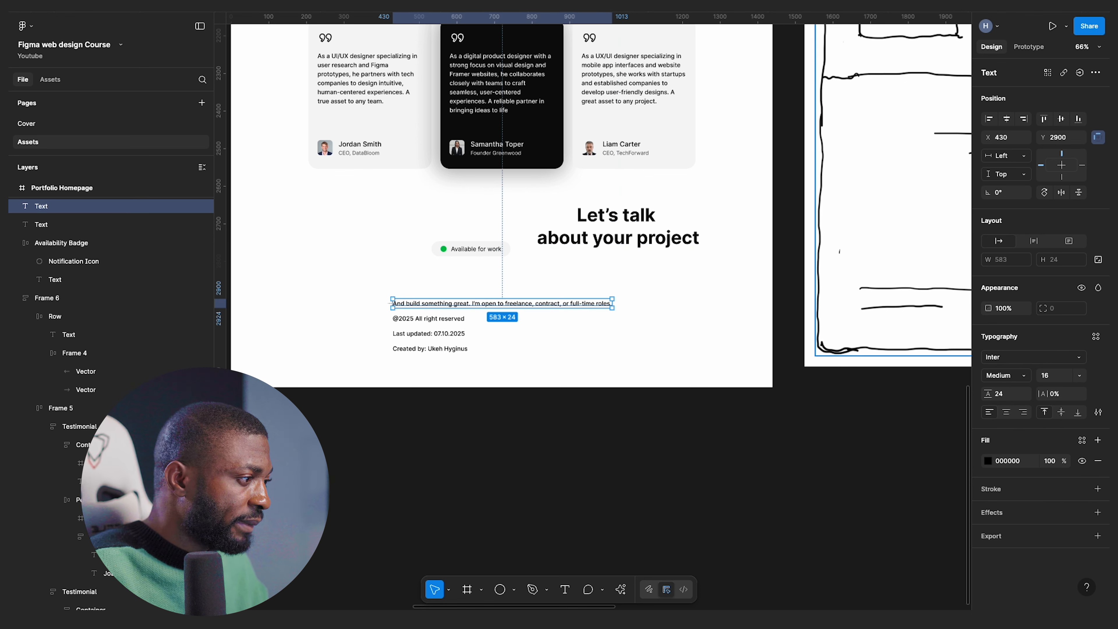
{"action": "left_click", "coordinate": [1099, 339]}
{"action": "left_click", "coordinate": [904, 493]}
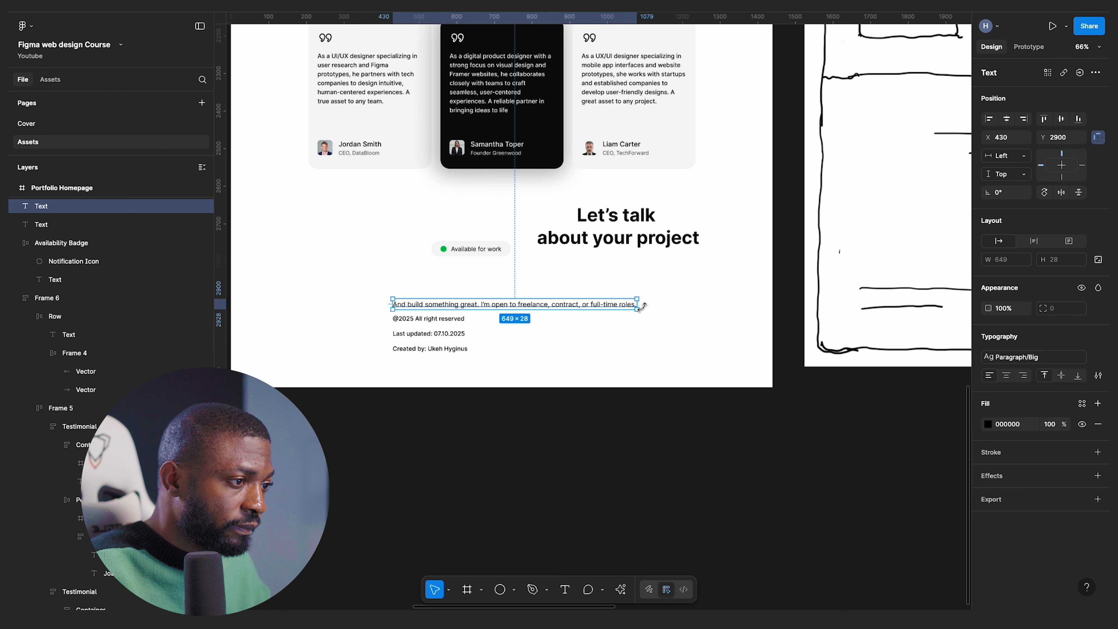
{"action": "mouse_move", "coordinate": [641, 305]}
{"action": "left_mouse_down"}
{"action": "mouse_move", "coordinate": [512, 306]}
{"action": "mouse_move", "coordinate": [542, 306]}
{"action": "left_mouse_up"}
{"action": "key", "text": "ctrl+alt+t"}
- Place the supporting paragraph directly beneath the heading and apply the Light Grey color style to it
{"action": "left_click_drag", "start_coordinate": [463, 307], "coordinate": [614, 269]}
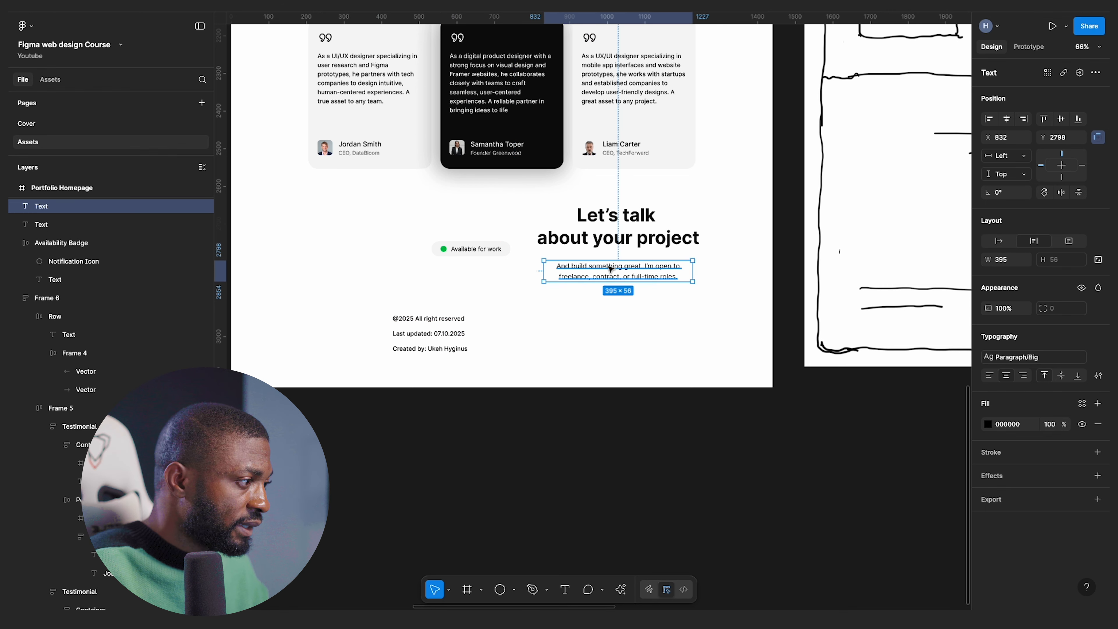
{"action": "left_click", "coordinate": [1081, 404]}
{"action": "left_click", "coordinate": [893, 499]}
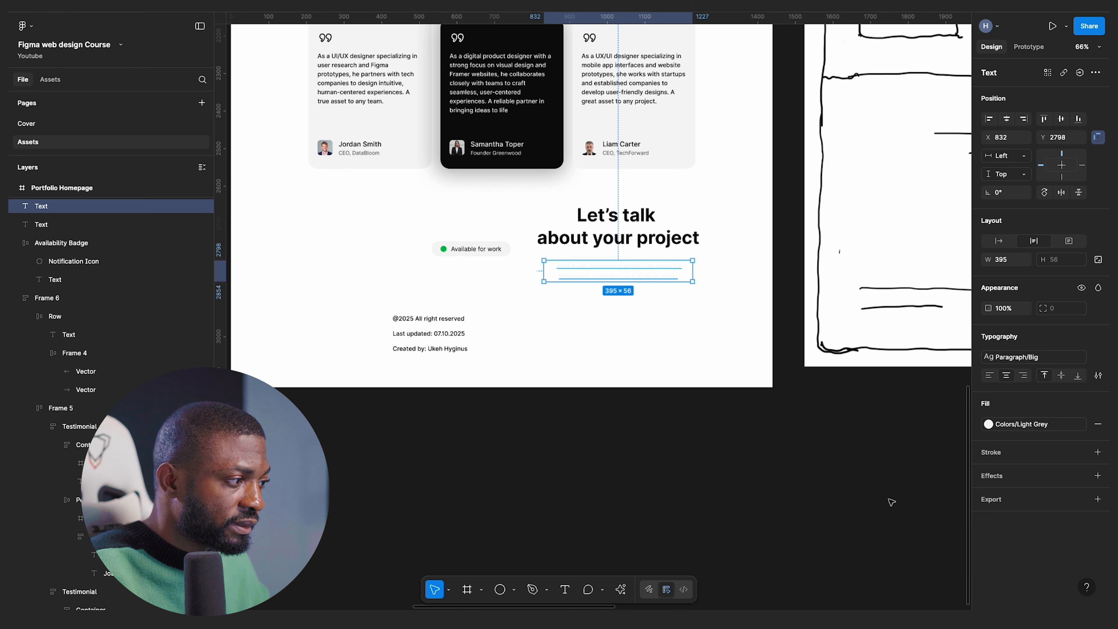
- Apply the Grey color style to the supporting paragraph
{"action": "left_click", "coordinate": [1055, 425]}
{"action": "left_click", "coordinate": [873, 523]}
{"action": "left_click", "coordinate": [437, 304]}
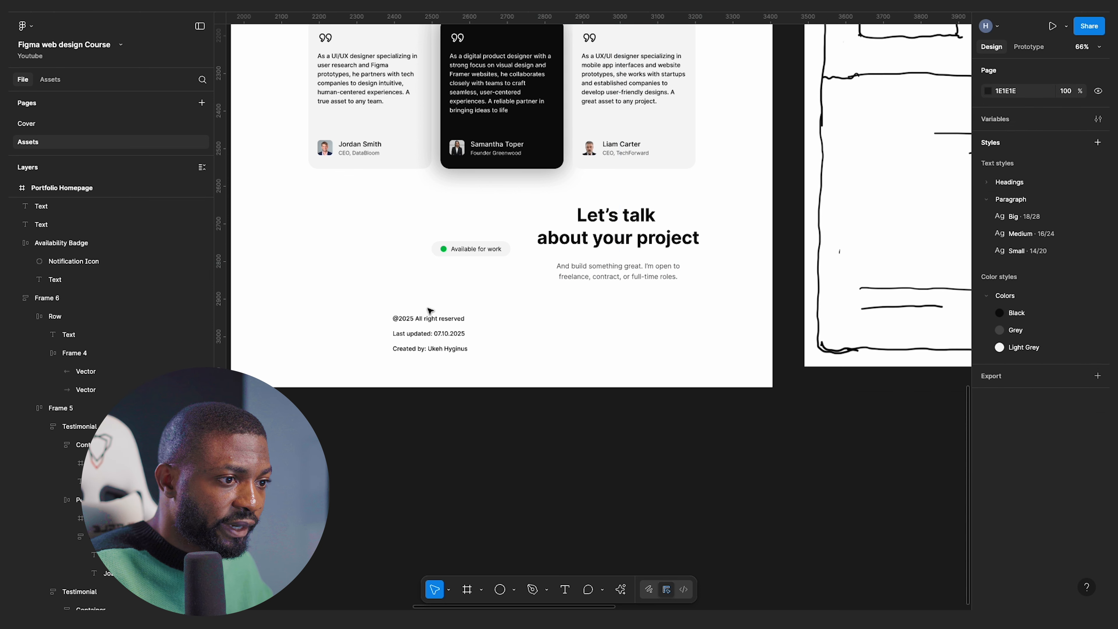
- Move the three footer text lines together out of the homepage frame onto the empty canvas below it
{"action": "left_click", "coordinate": [421, 318]}
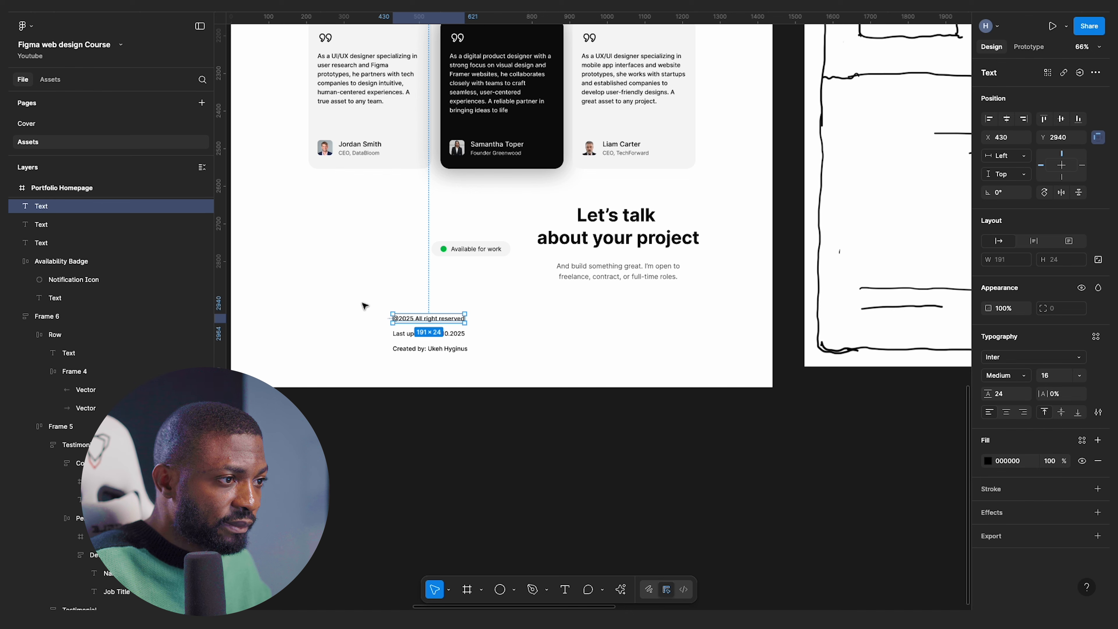
{"action": "left_click_drag", "start_coordinate": [365, 306], "coordinate": [470, 377]}
{"action": "left_click_drag", "start_coordinate": [444, 328], "coordinate": [674, 476]}
{"action": "left_click", "coordinate": [754, 459]}
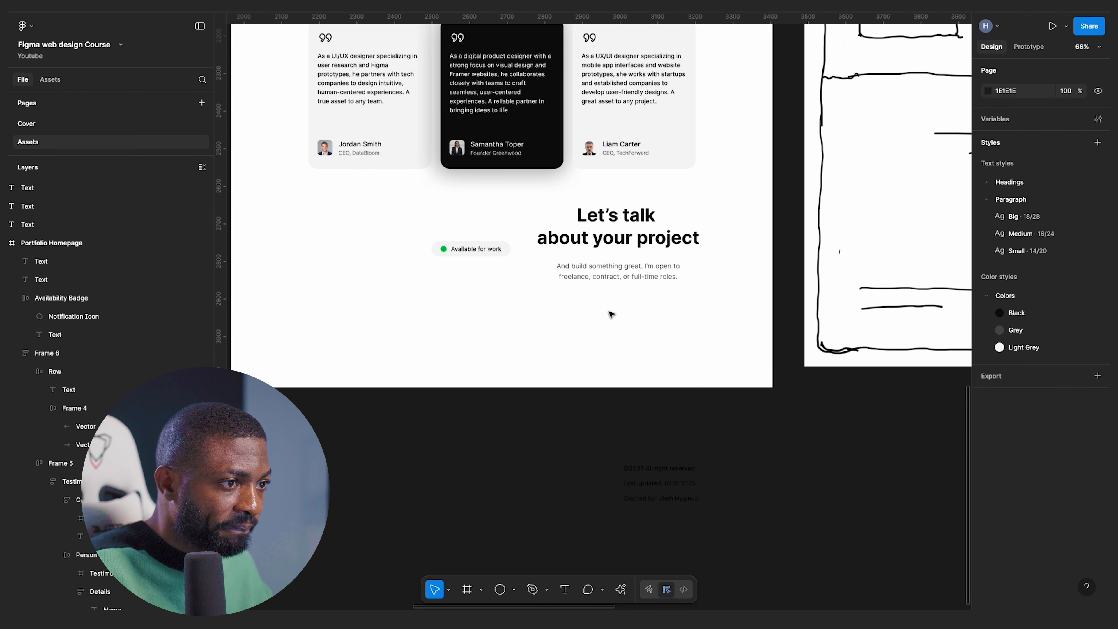
- Place the two-line heading directly beneath the availability badge, with the supporting paragraph beneath the heading
{"action": "scroll", "coordinate": [608, 312], "scroll_direction": "up", "scroll_amount": 1}
{"action": "left_click", "coordinate": [452, 249]}
{"action": "left_click_drag", "start_coordinate": [609, 236], "coordinate": [424, 304]}
{"action": "left_click", "coordinate": [622, 284]}
{"action": "left_click_drag", "start_coordinate": [638, 295], "coordinate": [490, 357]}
{"action": "left_click", "coordinate": [688, 347]}
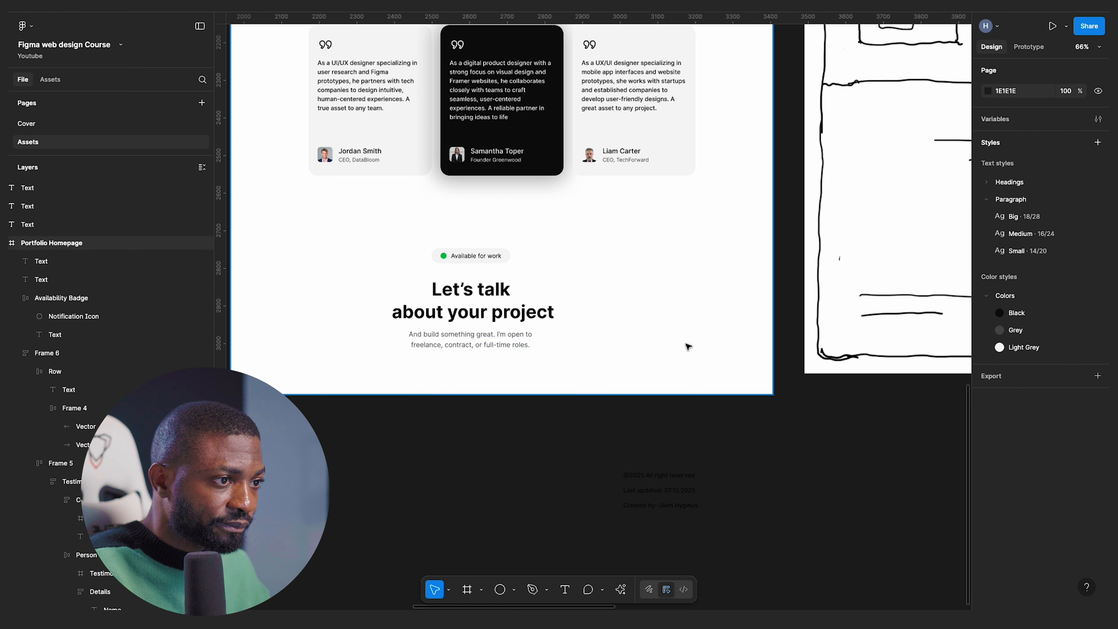
- Move the three footer lines further down the canvas and extend the Portfolio Homepage frame's height to 3478
{"action": "scroll", "coordinate": [688, 347], "scroll_direction": "down", "scroll_amount": 5}
{"action": "left_click_drag", "start_coordinate": [662, 374], "coordinate": [703, 452]}
{"action": "scroll", "coordinate": [700, 335], "scroll_direction": "down", "scroll_amount": 3}
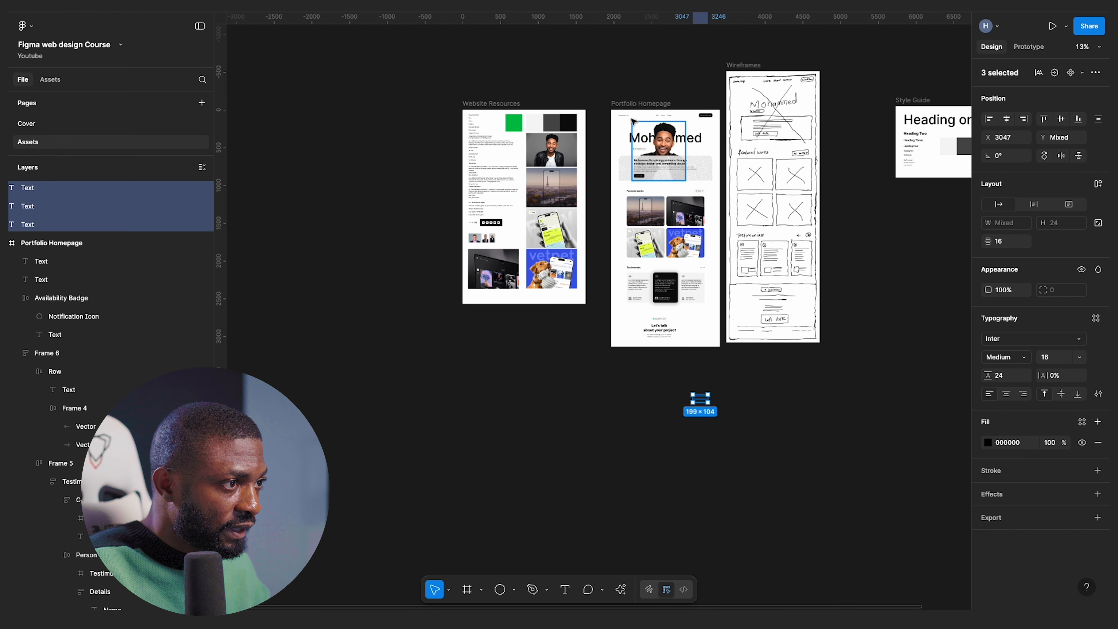
{"action": "left_click", "coordinate": [633, 121]}
{"action": "left_click_drag", "start_coordinate": [679, 362], "coordinate": [678, 387]}
- Combine the heading and supporting paragraph in a vertical auto layout with a gap of 8
{"action": "scroll", "coordinate": [680, 375], "scroll_direction": "up", "scroll_amount": 6}
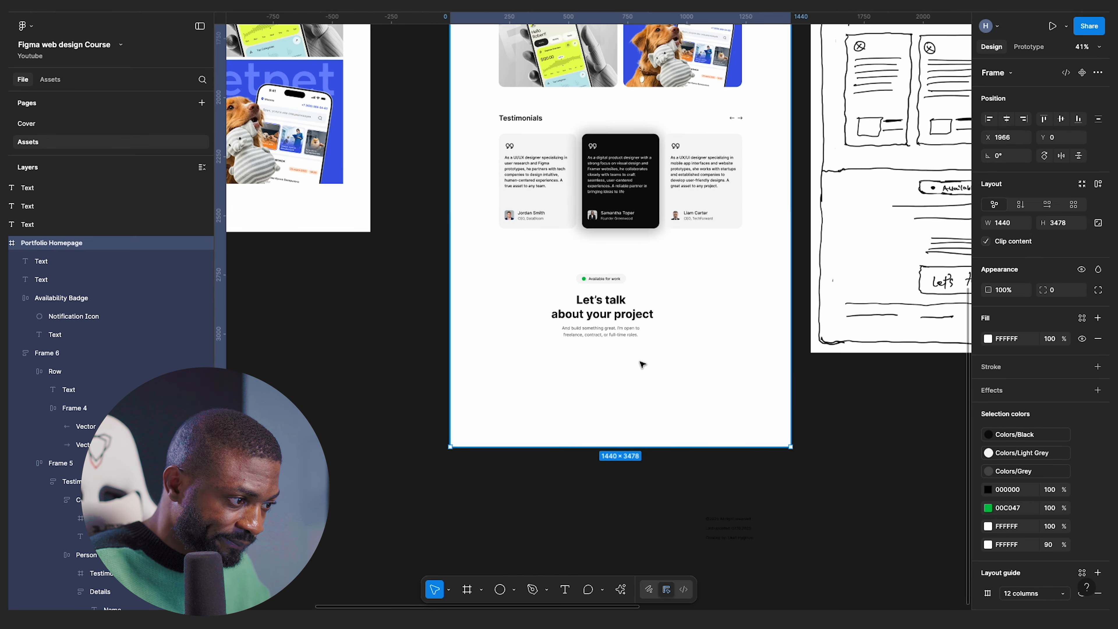
{"action": "scroll", "coordinate": [642, 365], "scroll_direction": "up", "scroll_amount": 3}
{"action": "left_click", "coordinate": [563, 302]}
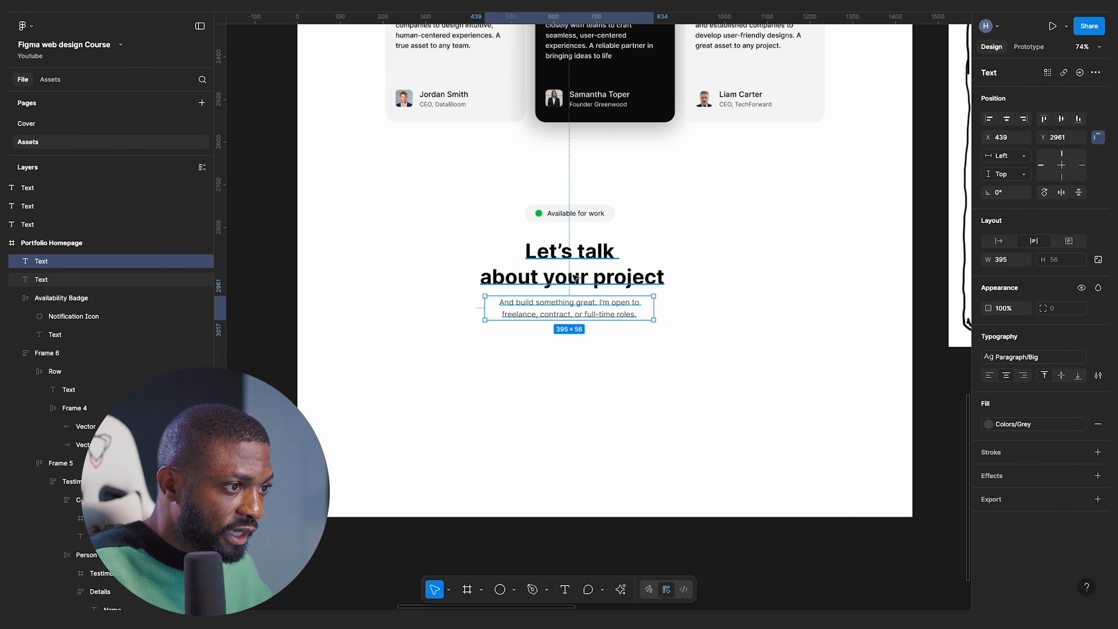
{"action": "left_click", "coordinate": [574, 278], "text": "shift"}
{"action": "key", "text": "shift+a"}
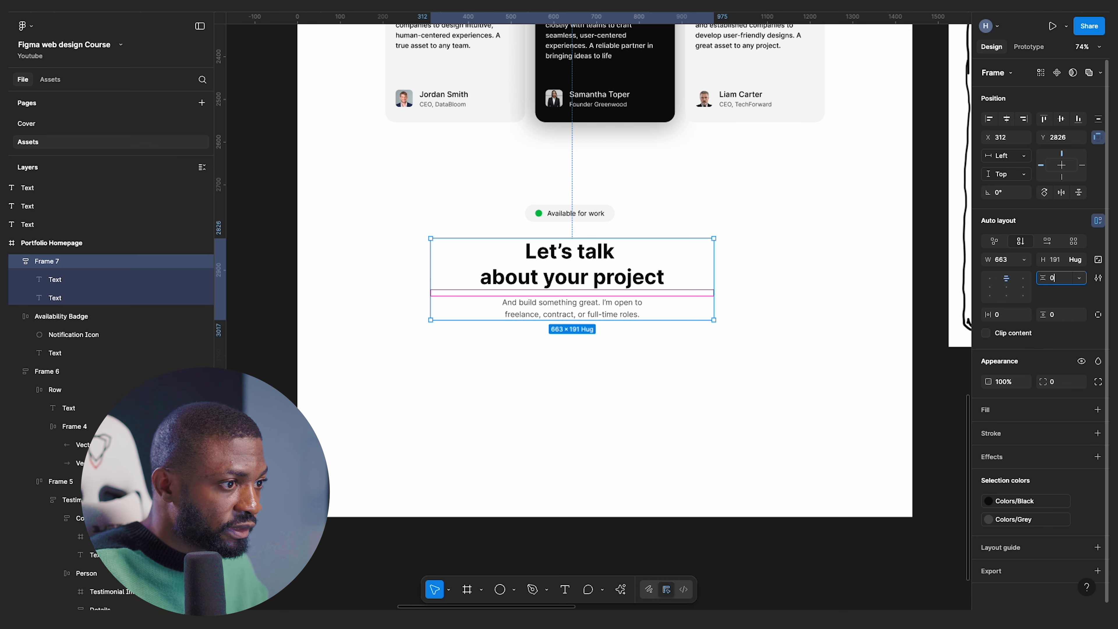
{"action": "key", "text": "Return"}
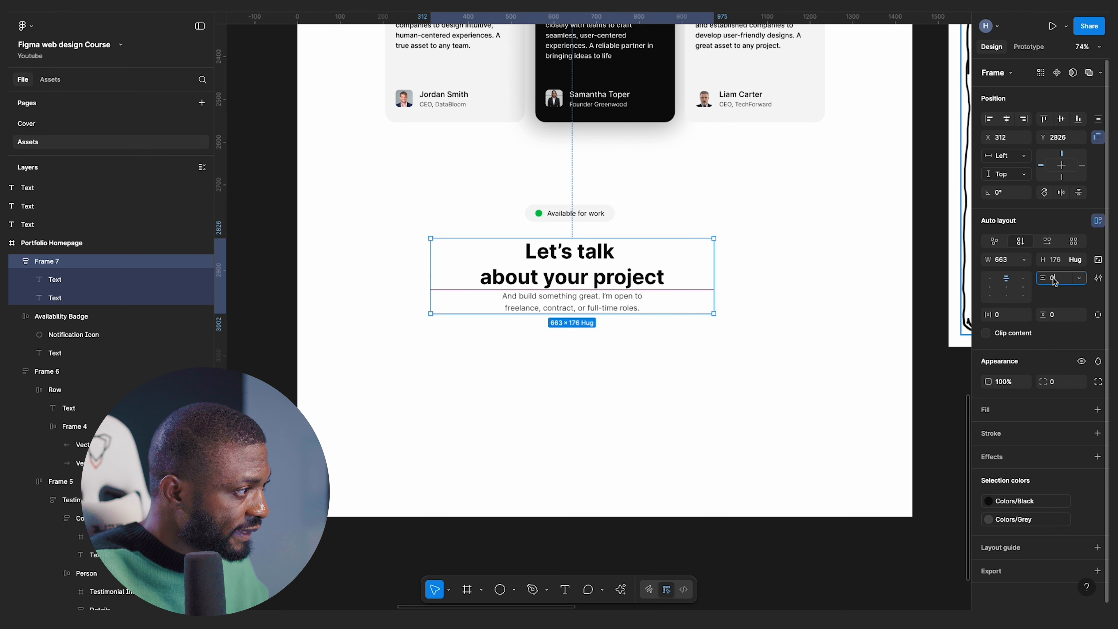
{"action": "type", "text": "8"}
{"action": "key", "text": "Return"}
- Combine the availability badge and the heading group in a vertical auto layout with a gap of 24
{"action": "left_click", "coordinate": [586, 219], "text": "shift"}
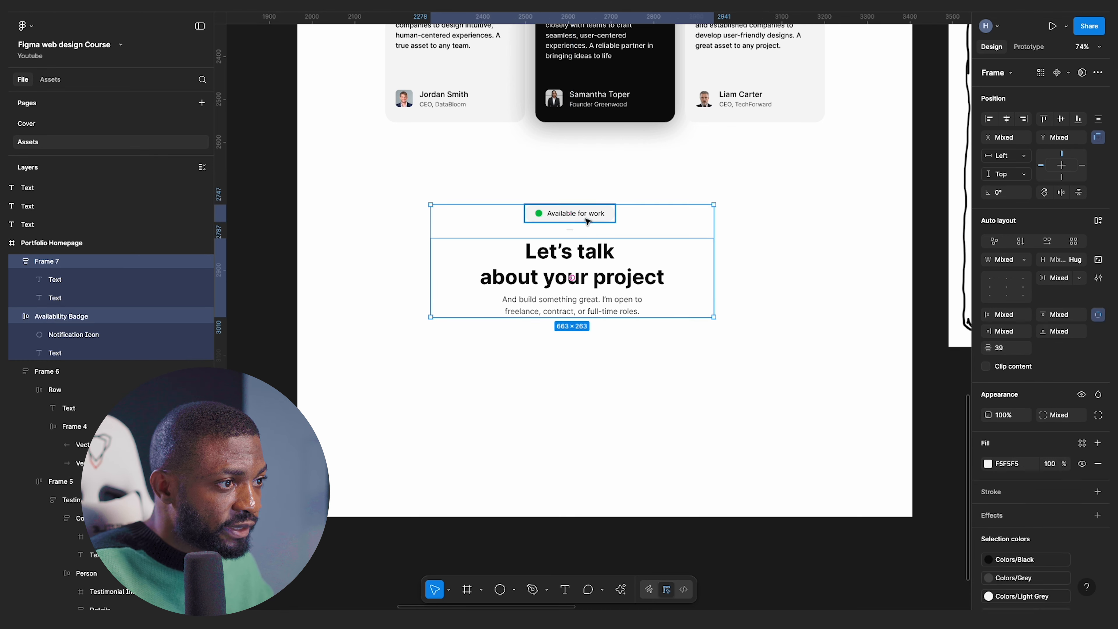
{"action": "key", "text": "shift+a"}
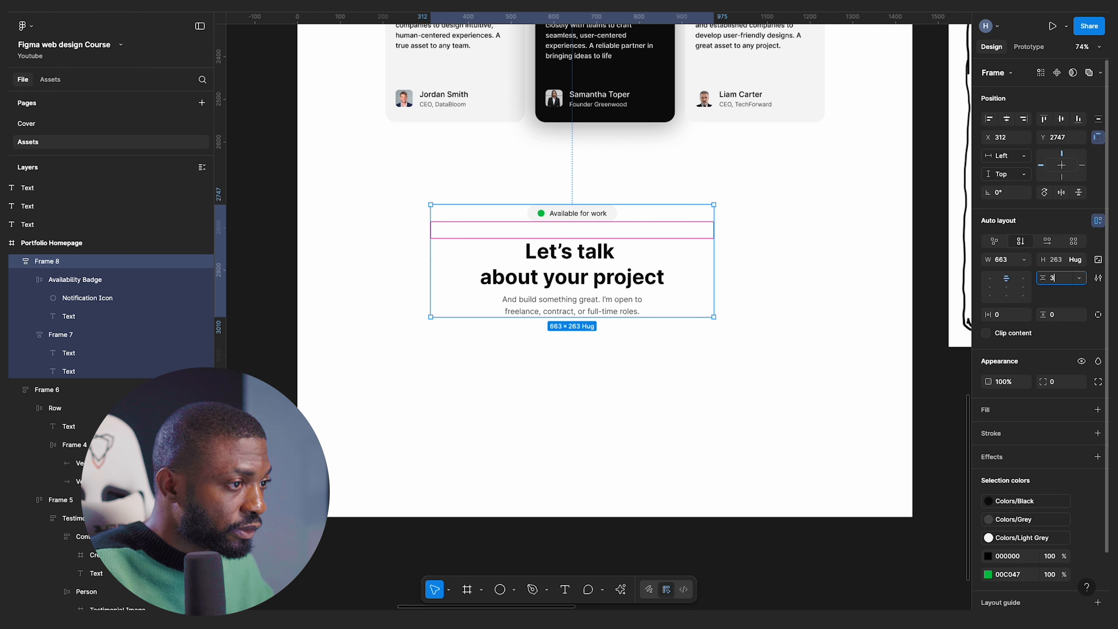
{"action": "type", "text": "2"}
{"action": "key", "text": "Return"}
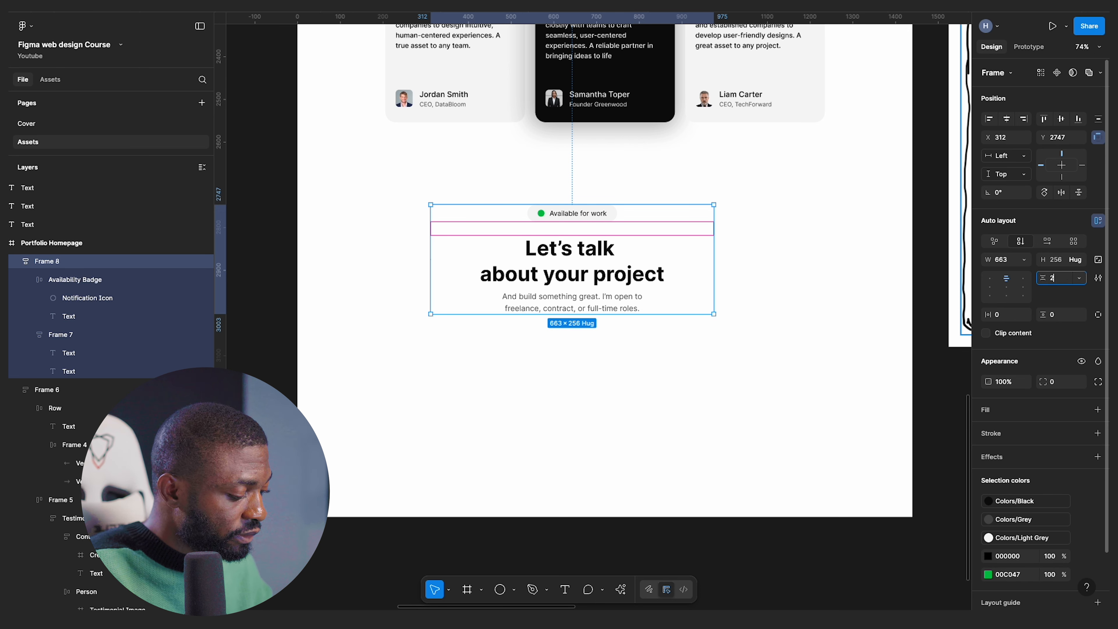
{"action": "type", "text": "24"}
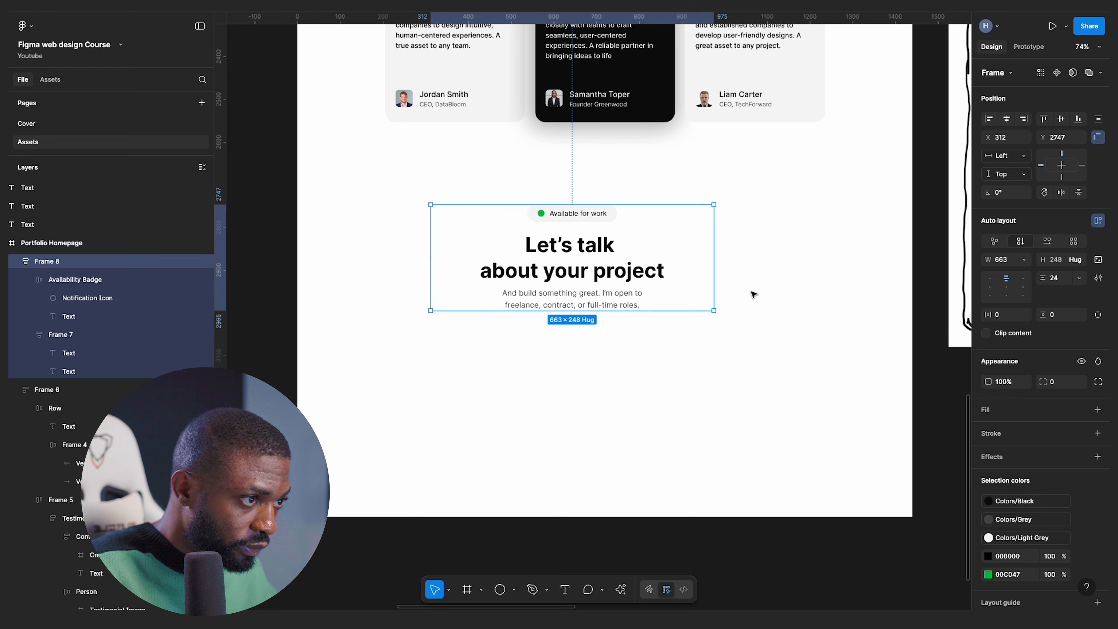
- Align the call-to-action block to the horizontal centre of the homepage frame
{"action": "left_click", "coordinate": [756, 289]}
{"action": "left_click", "coordinate": [650, 206]}
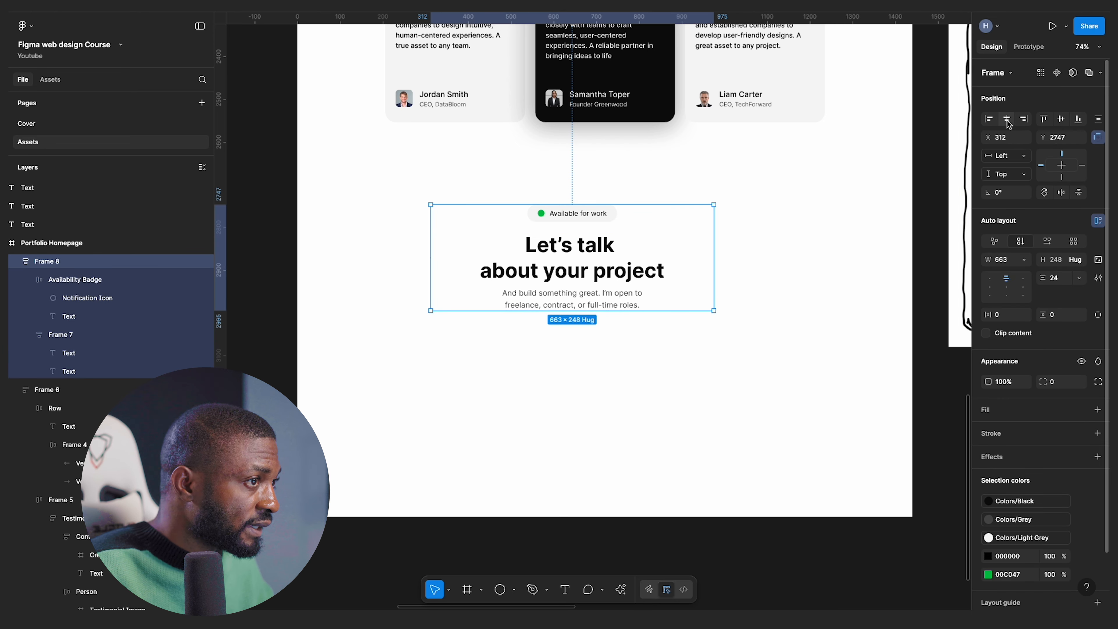
{"action": "left_click", "coordinate": [798, 277]}
- Draw a full-width 1440 × 528 frame around the call-to-action block and apply the Black color style as its fill
{"action": "scroll", "coordinate": [798, 277], "scroll_direction": "down", "scroll_amount": 5}
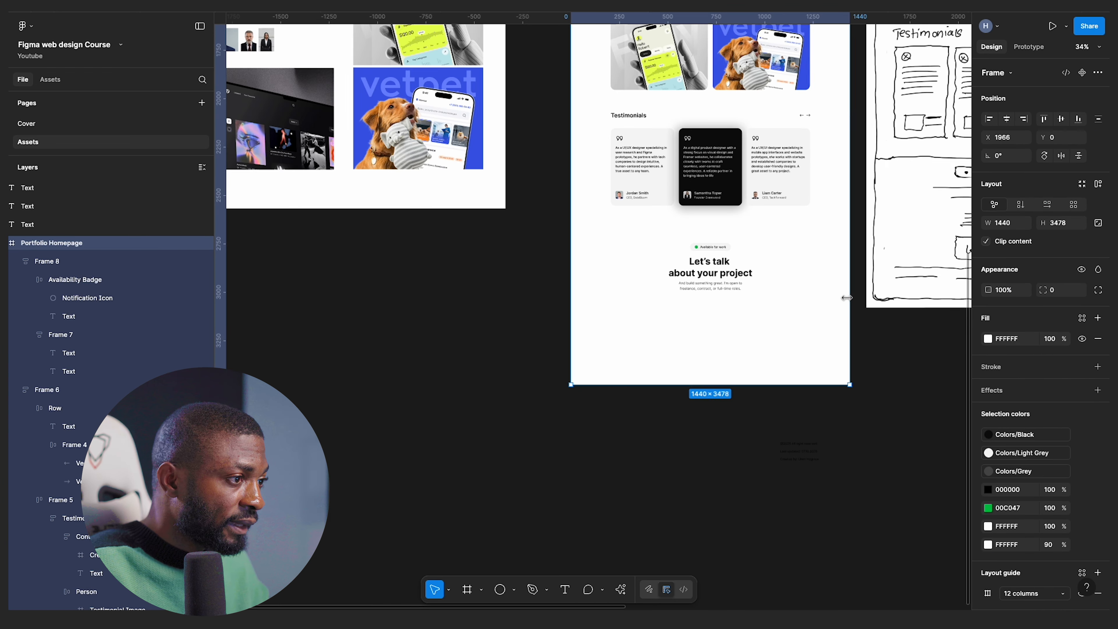
{"action": "scroll", "coordinate": [818, 325], "scroll_direction": "up", "scroll_amount": 4}
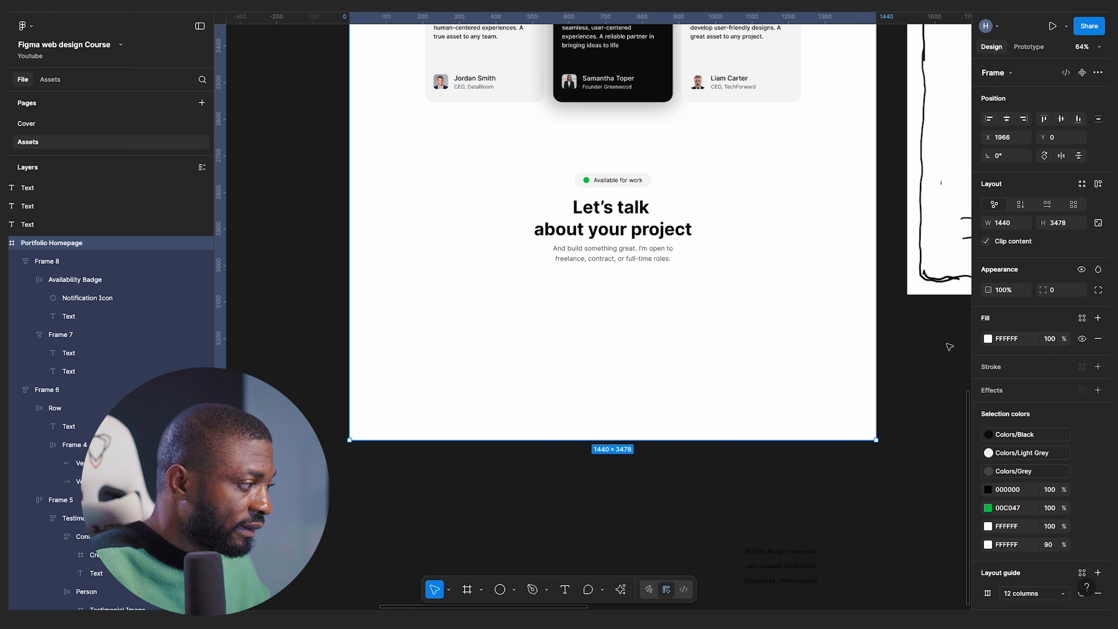
{"action": "scroll", "coordinate": [576, 307], "scroll_direction": "up", "scroll_amount": 5}
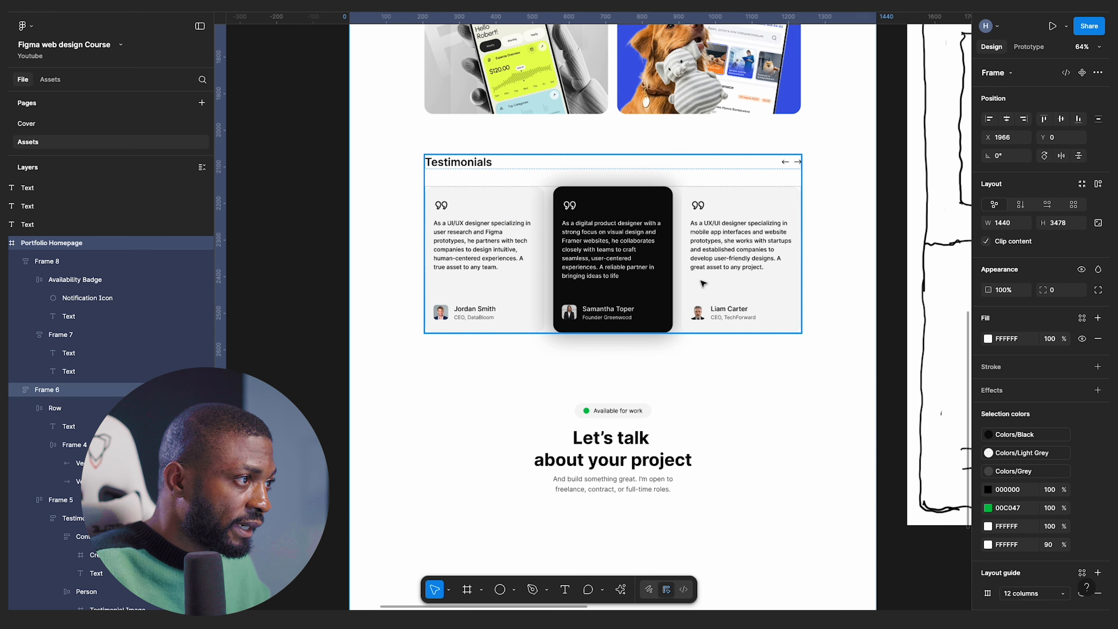
{"action": "scroll", "coordinate": [663, 306], "scroll_direction": "up", "scroll_amount": 5}
{"action": "scroll", "coordinate": [454, 152], "scroll_direction": "down", "scroll_amount": 5}
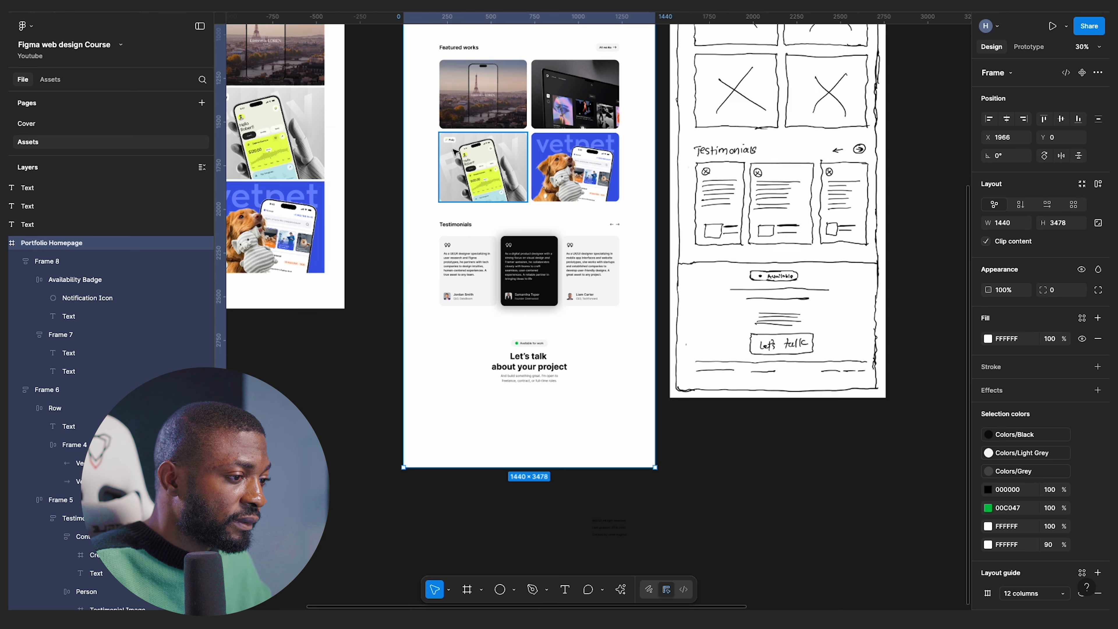
{"action": "scroll", "coordinate": [424, 375], "scroll_direction": "up", "scroll_amount": 2}
{"action": "left_click", "coordinate": [612, 355]}
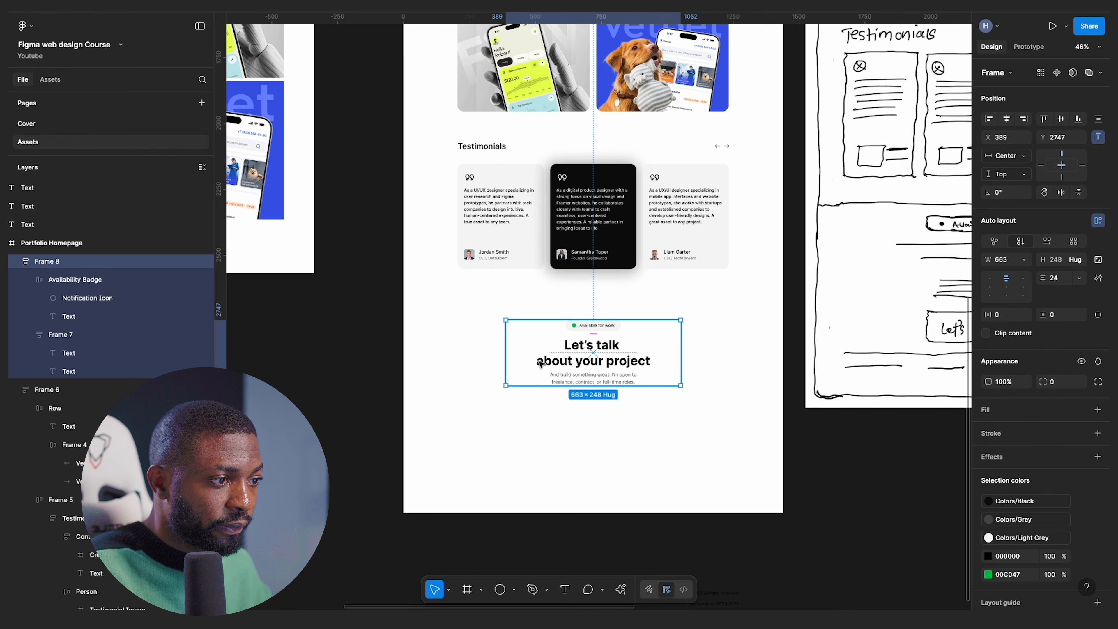
{"action": "left_click", "coordinate": [469, 590]}
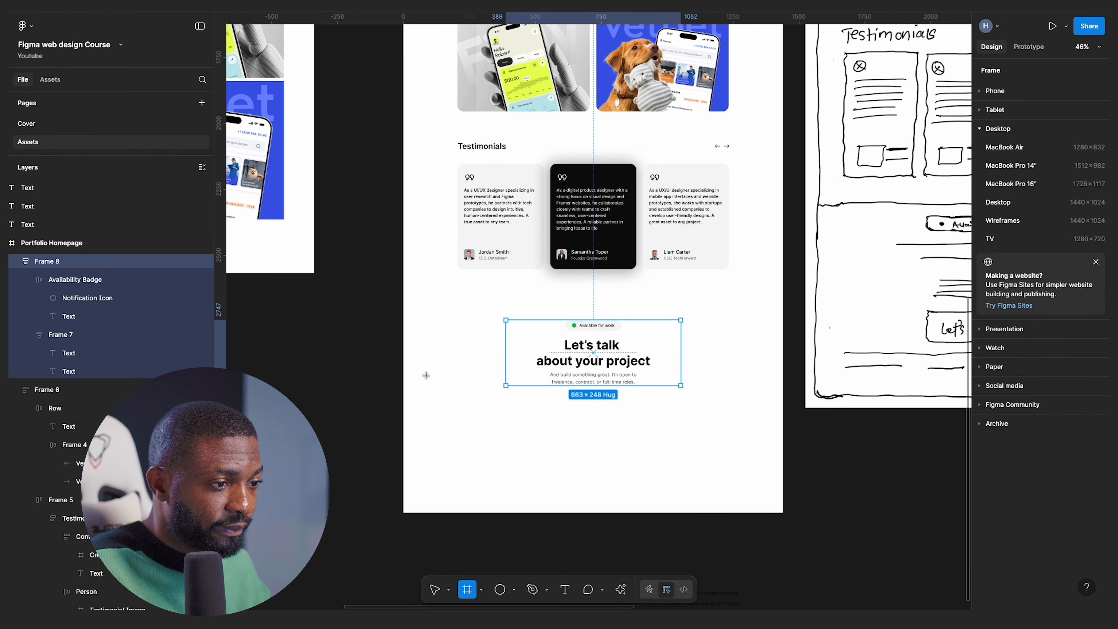
{"action": "left_click_drag", "start_coordinate": [408, 304], "coordinate": [783, 443]}
{"action": "left_click_drag", "start_coordinate": [407, 337], "coordinate": [403, 329]}
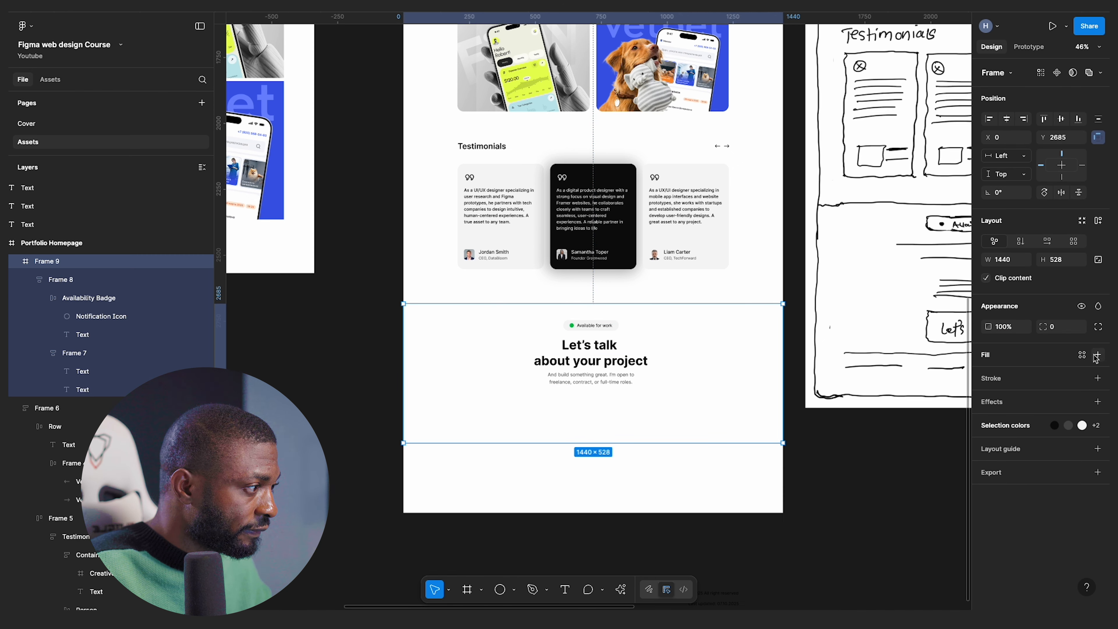
{"action": "left_click", "coordinate": [1081, 355]}
{"action": "left_click", "coordinate": [850, 449]}
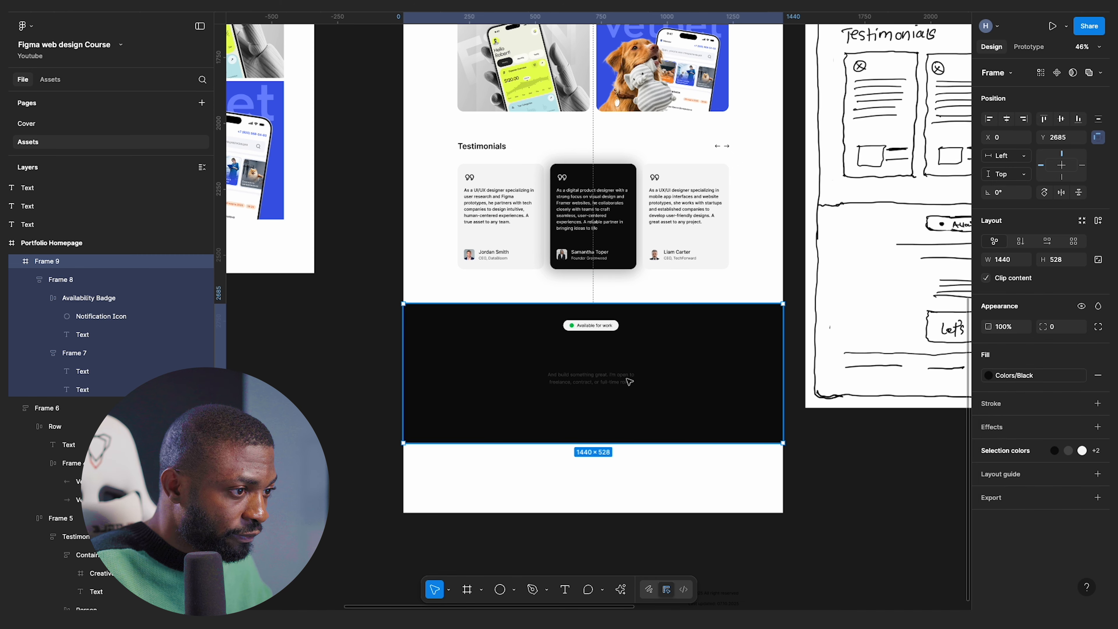
- Apply the Light Grey color style to both the "Let's talk about your project" heading and its supporting paragraph
{"action": "double_click", "coordinate": [596, 357]}
{"action": "scroll", "coordinate": [595, 356], "scroll_direction": "up", "scroll_amount": 5}
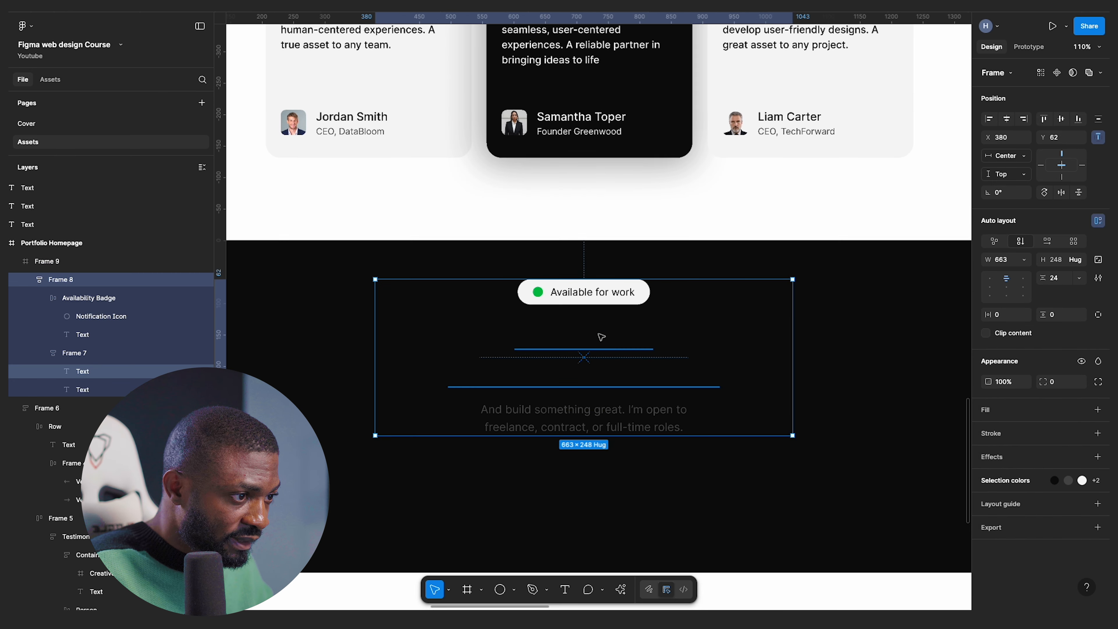
{"action": "left_click", "coordinate": [601, 338], "text": "super"}
{"action": "left_click", "coordinate": [1012, 387]}
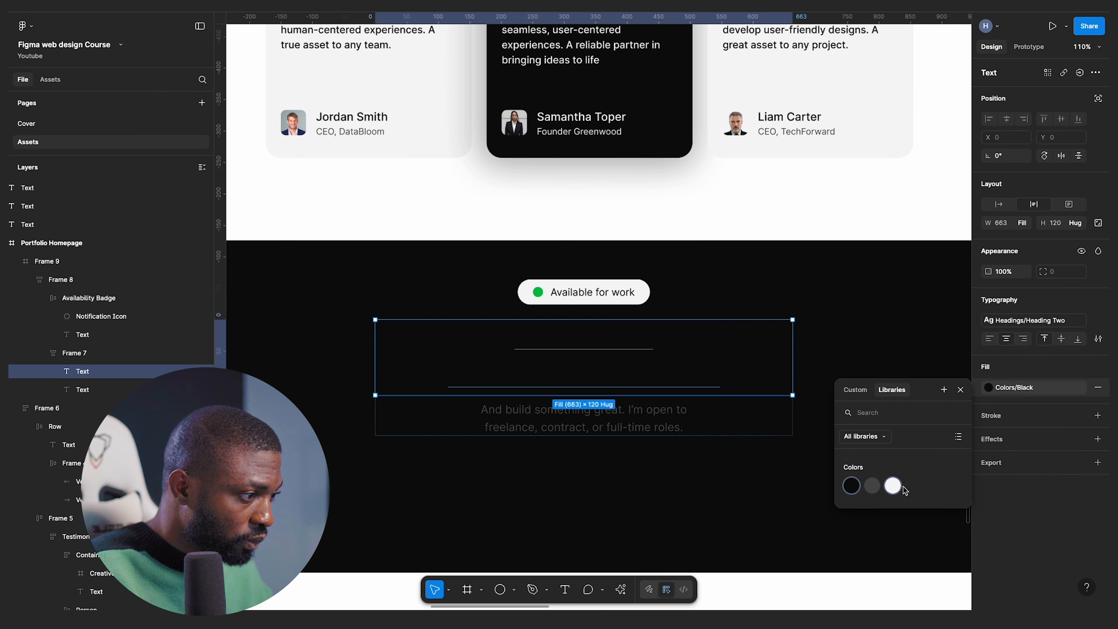
{"action": "left_click", "coordinate": [894, 485]}
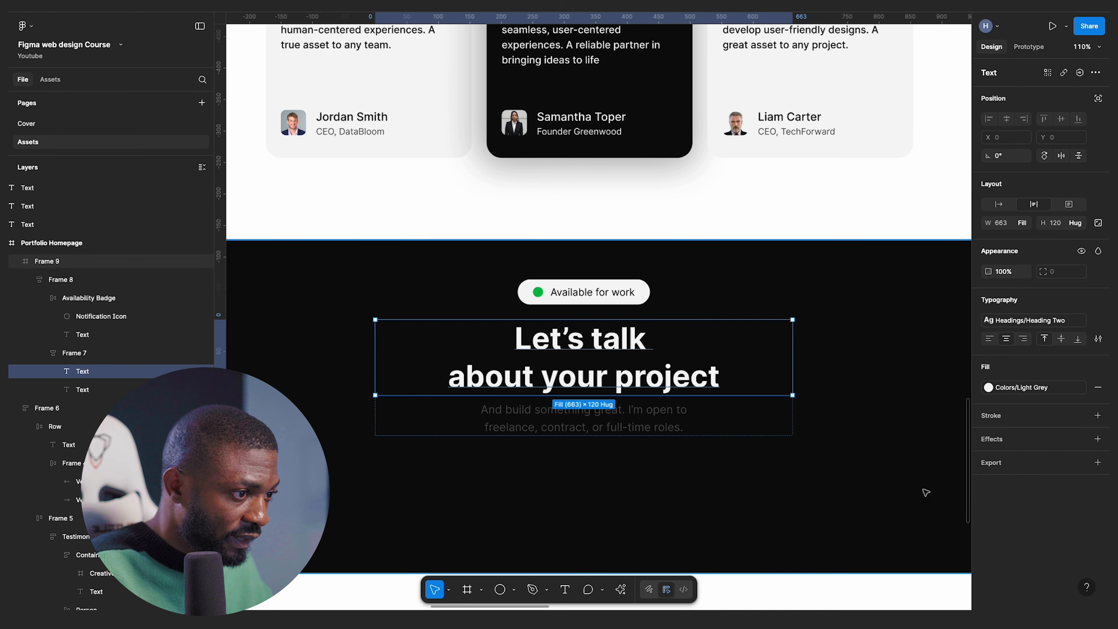
{"action": "left_click", "coordinate": [647, 428]}
{"action": "left_click", "coordinate": [1026, 390]}
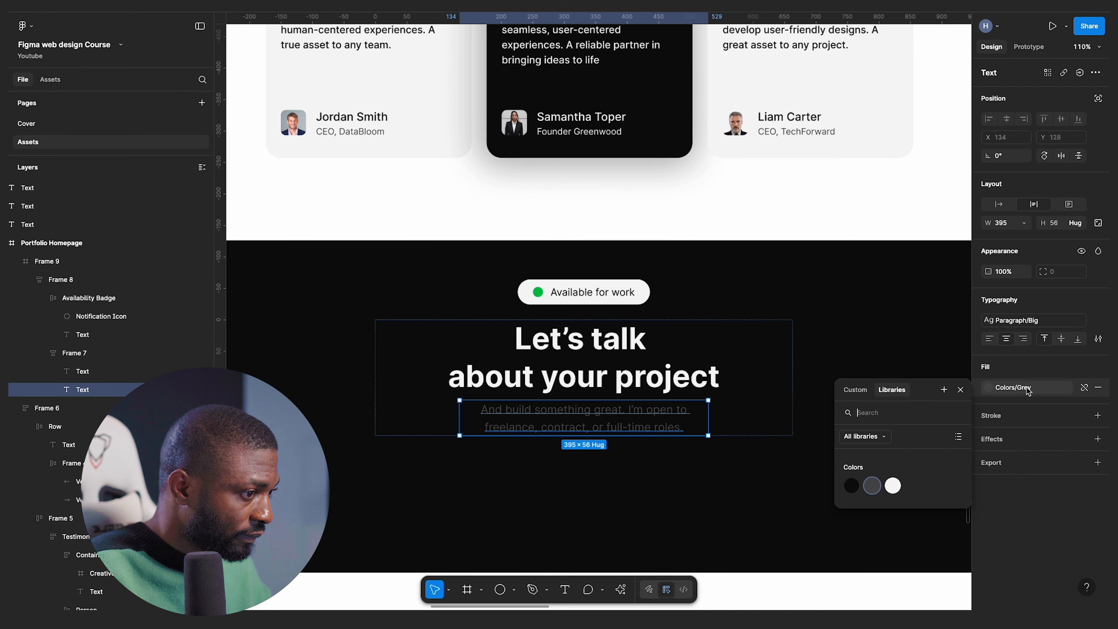
{"action": "left_click", "coordinate": [893, 486]}
{"action": "scroll", "coordinate": [497, 352], "scroll_direction": "down", "scroll_amount": 5}
{"action": "left_click", "coordinate": [721, 323]}
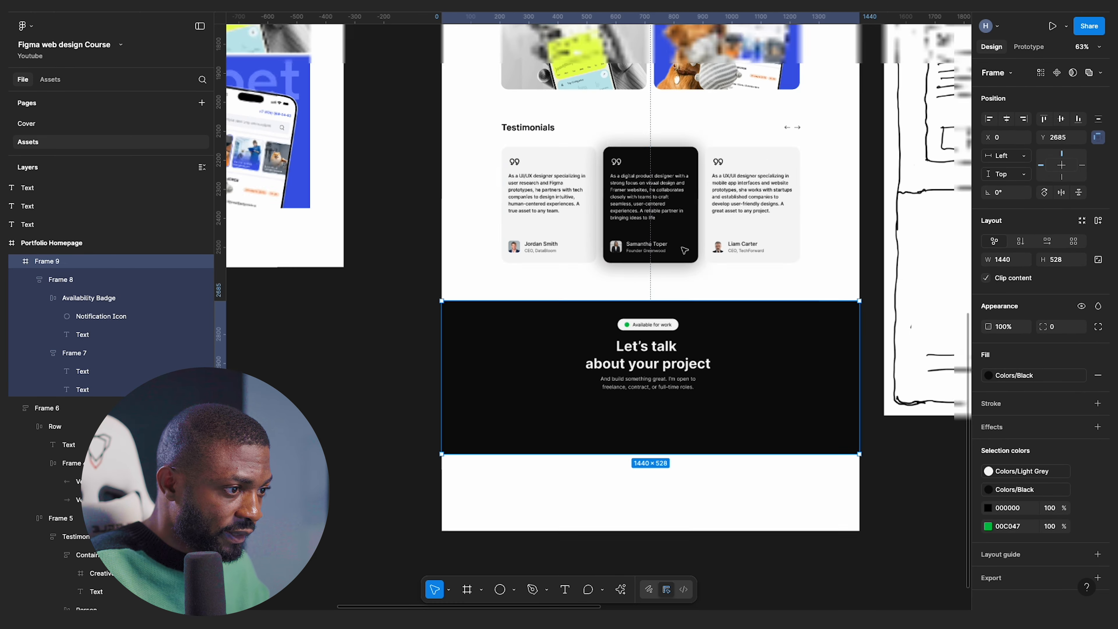
- Change the availability badge's fill to the Grey color style
{"action": "double_click", "coordinate": [663, 369]}
{"action": "scroll", "coordinate": [673, 359], "scroll_direction": "up", "scroll_amount": 2}
{"action": "scroll", "coordinate": [676, 357], "scroll_direction": "up", "scroll_amount": 1}
{"action": "scroll", "coordinate": [682, 331], "scroll_direction": "up", "scroll_amount": 4}
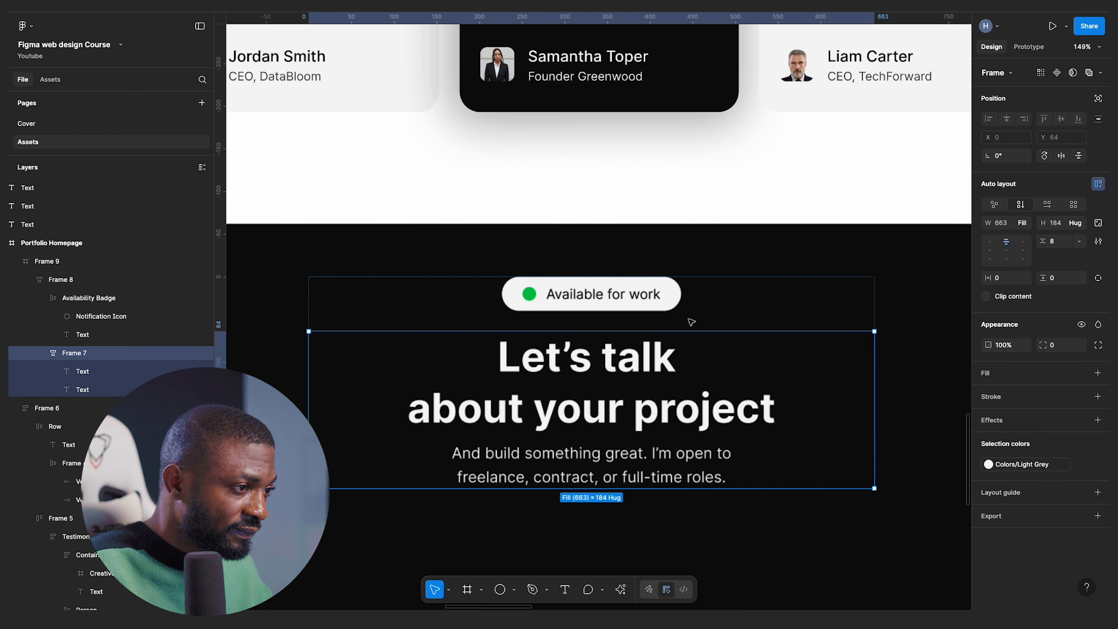
{"action": "left_click", "coordinate": [671, 294]}
{"action": "scroll", "coordinate": [668, 296], "scroll_direction": "up", "scroll_amount": 3}
{"action": "scroll", "coordinate": [621, 293], "scroll_direction": "up", "scroll_amount": 2}
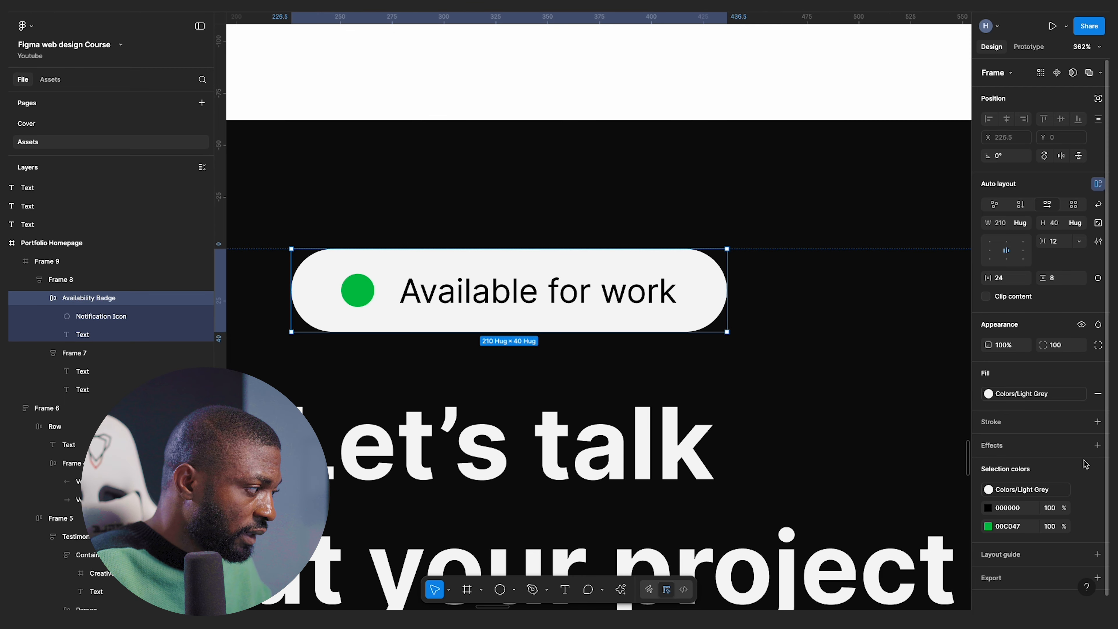
{"action": "left_click", "coordinate": [1012, 393]}
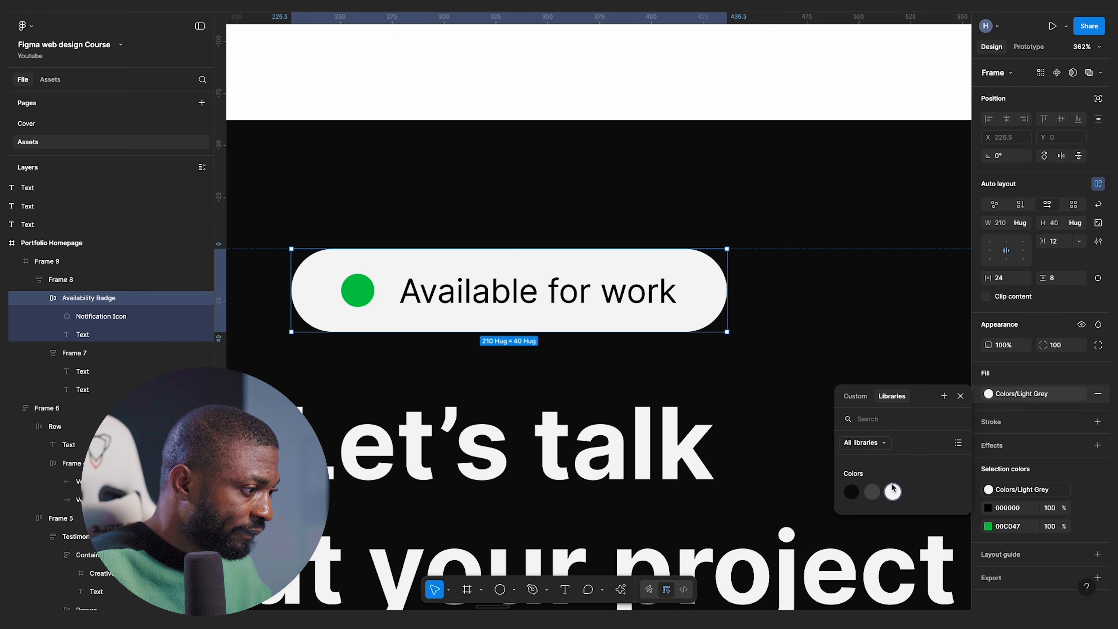
{"action": "left_click", "coordinate": [870, 490]}
{"action": "left_click", "coordinate": [768, 380]}
{"action": "scroll", "coordinate": [562, 279], "scroll_direction": "down", "scroll_amount": 6}
{"action": "left_click", "coordinate": [708, 201]}
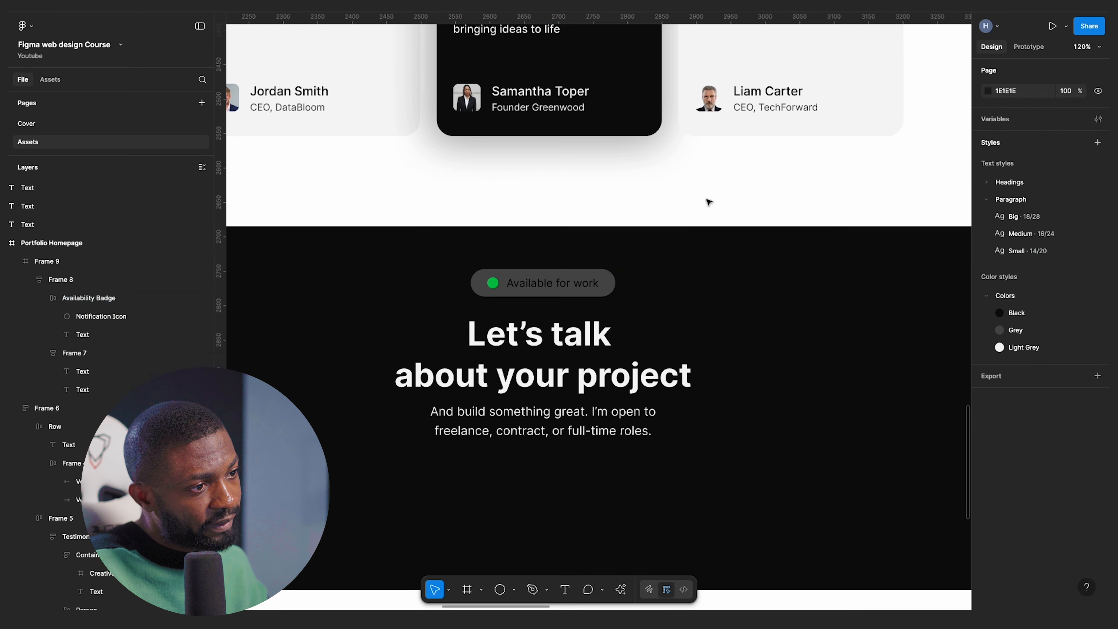
- Apply the Light Grey color style to the "Available for work" text in the badge
{"action": "scroll", "coordinate": [709, 200], "scroll_direction": "down", "scroll_amount": 3}
{"action": "scroll", "coordinate": [669, 213], "scroll_direction": "up", "scroll_amount": 3}
{"action": "left_click", "coordinate": [608, 274], "text": "super"}
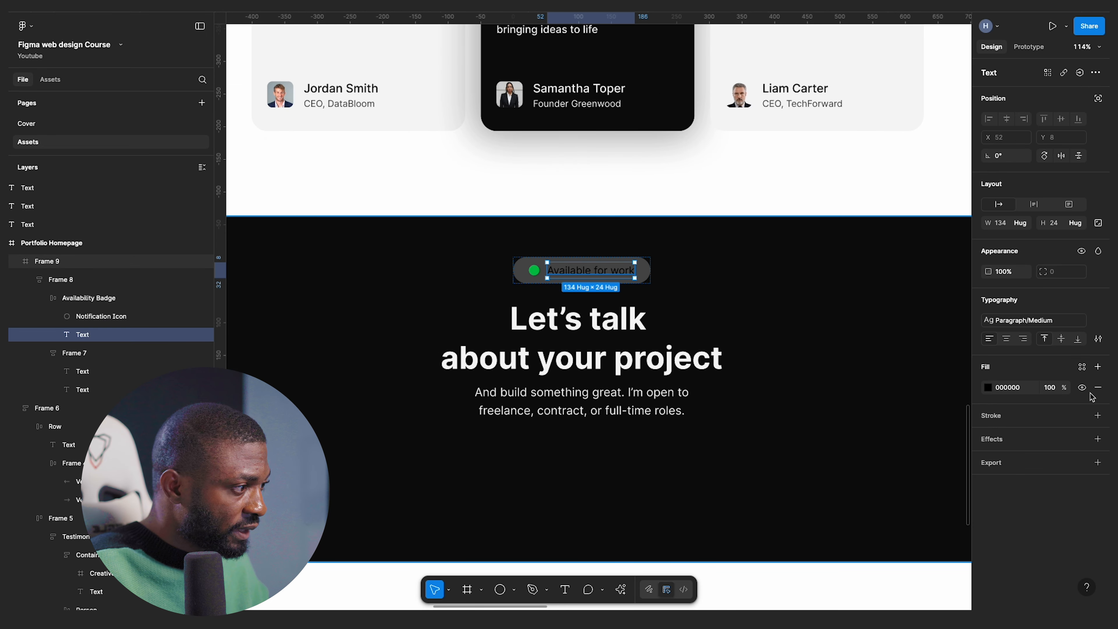
{"action": "left_click", "coordinate": [1082, 367]}
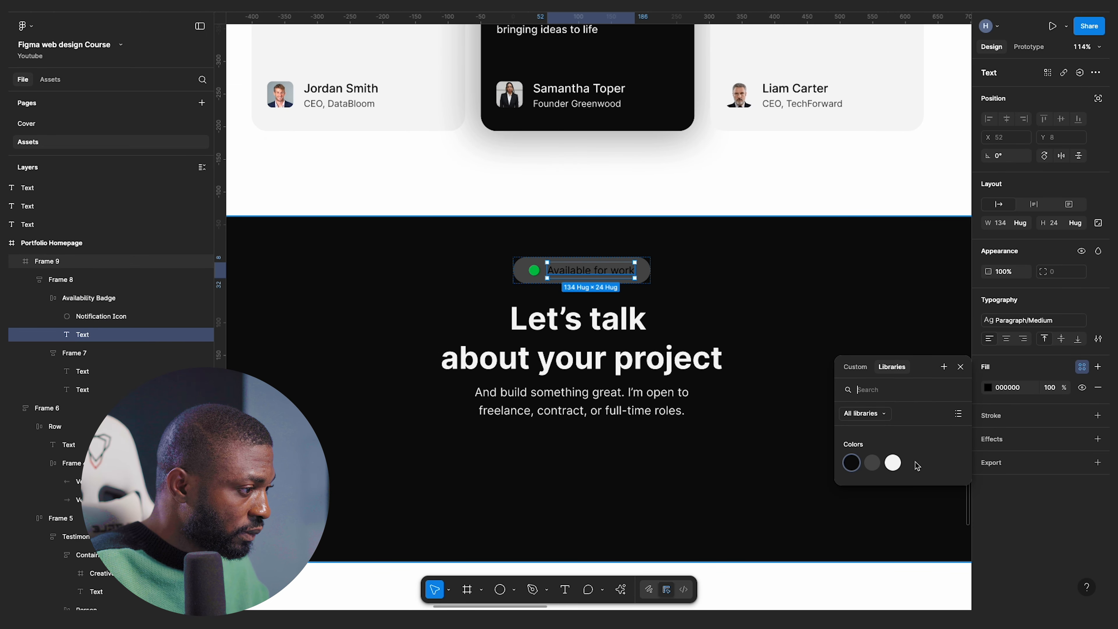
{"action": "left_click", "coordinate": [892, 462]}
{"action": "left_click", "coordinate": [823, 449]}
{"action": "scroll", "coordinate": [831, 416], "scroll_direction": "down", "scroll_amount": 2}
{"action": "scroll", "coordinate": [858, 387], "scroll_direction": "down", "scroll_amount": 2}
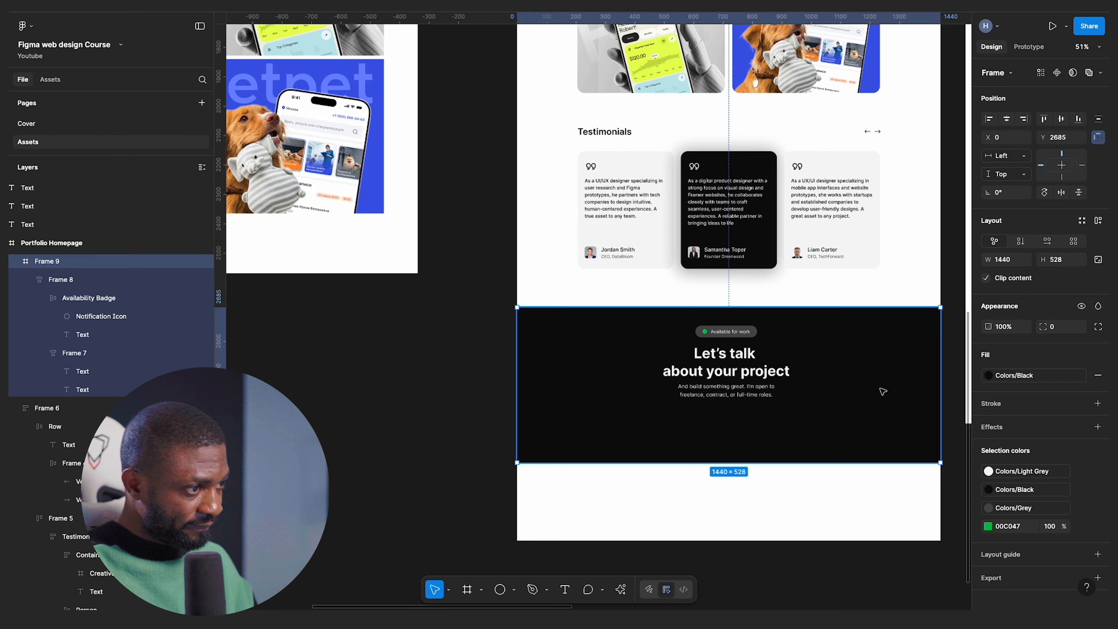
- Add a Glass effect to the "Available for work" badge and set its frost to 60
{"action": "scroll", "coordinate": [705, 309], "scroll_direction": "up", "scroll_amount": 6}
{"action": "left_click", "coordinate": [692, 291]}
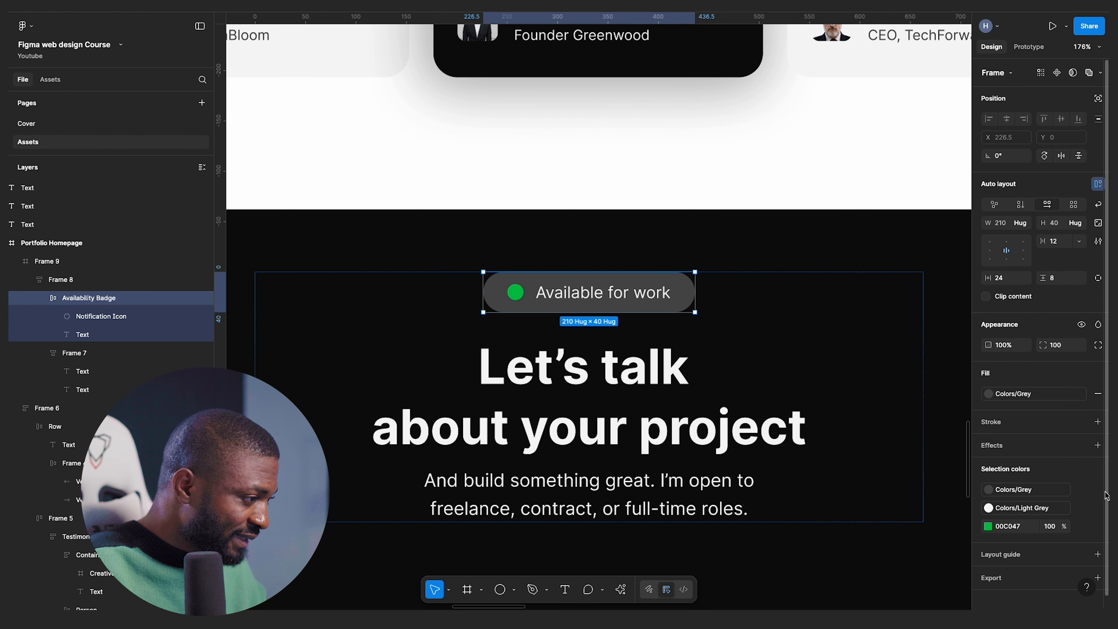
{"action": "scroll", "coordinate": [1052, 555], "scroll_direction": "down", "scroll_amount": 1}
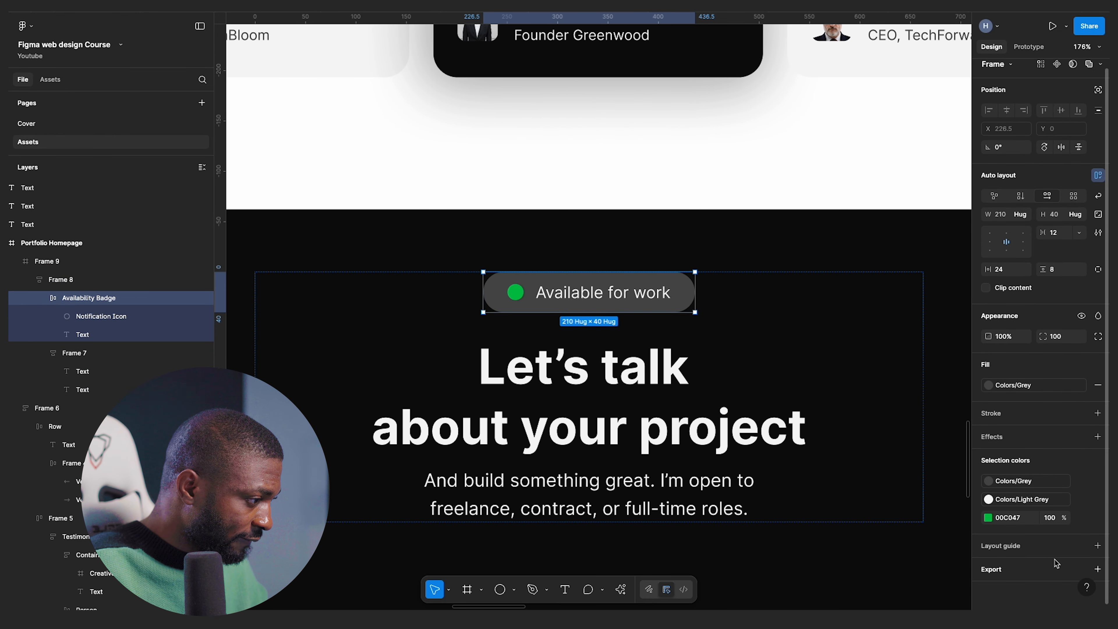
{"action": "left_click", "coordinate": [1098, 436]}
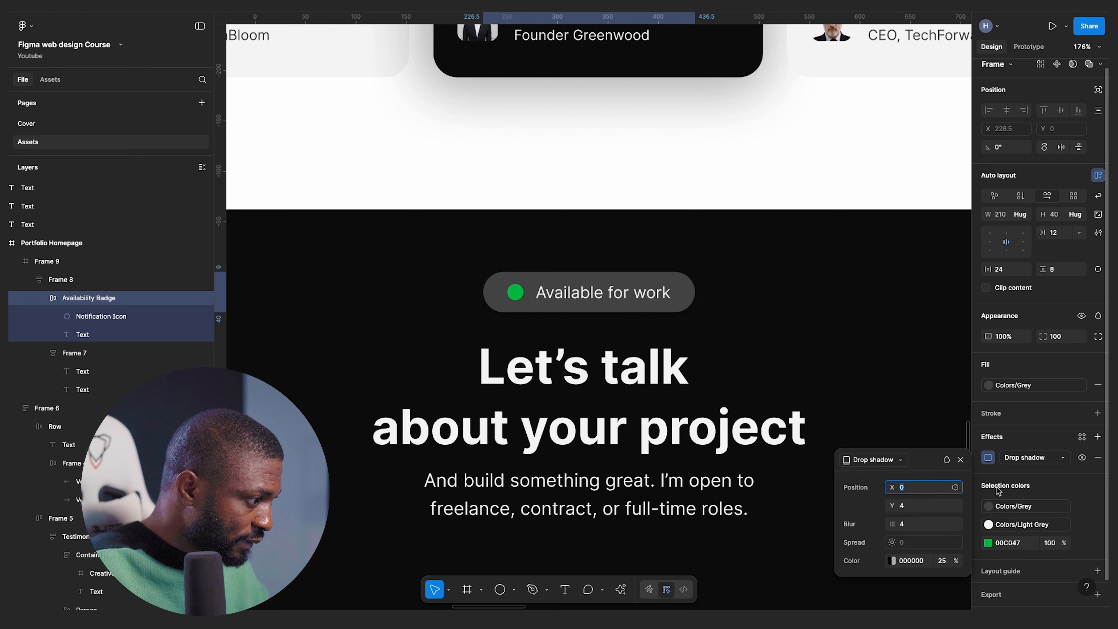
{"action": "left_click", "coordinate": [1032, 463]}
{"action": "left_click", "coordinate": [1025, 524]}
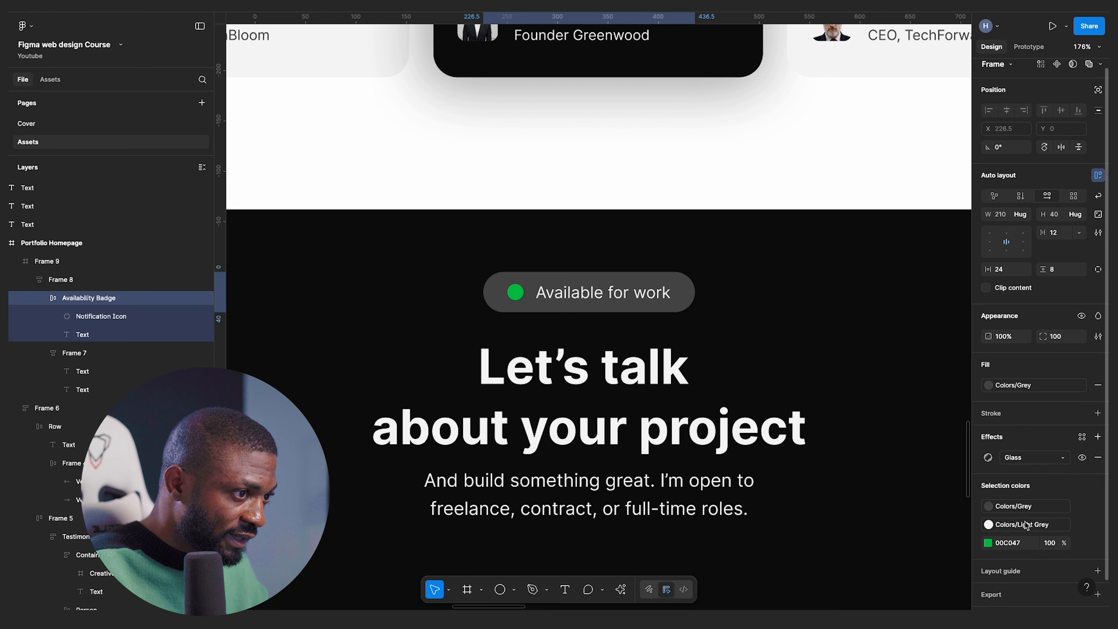
{"action": "left_click", "coordinate": [987, 457]}
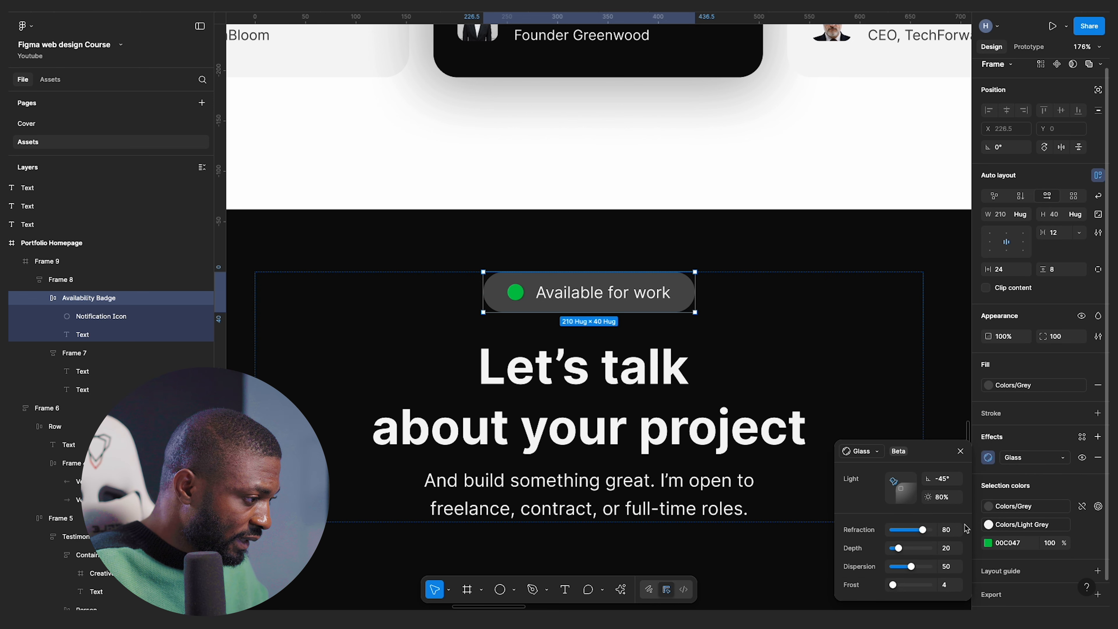
{"action": "left_click_drag", "start_coordinate": [893, 586], "coordinate": [915, 586]}
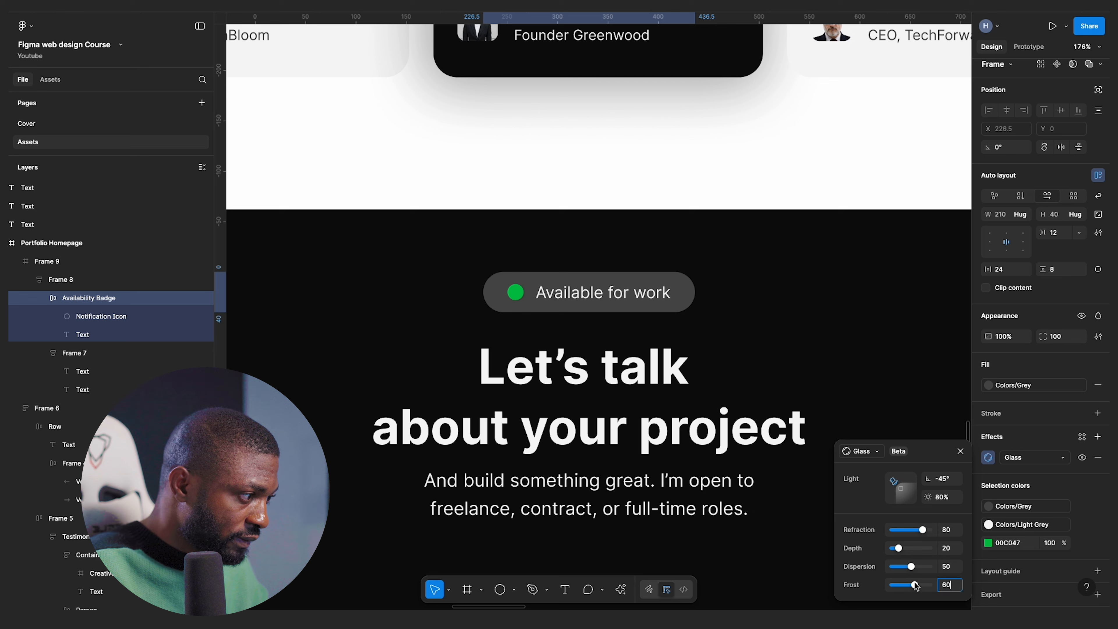
- Detach the badge's Grey fill style and lower the opacity of the 4D4D4D fill to 69%
{"action": "left_click", "coordinate": [1042, 427]}
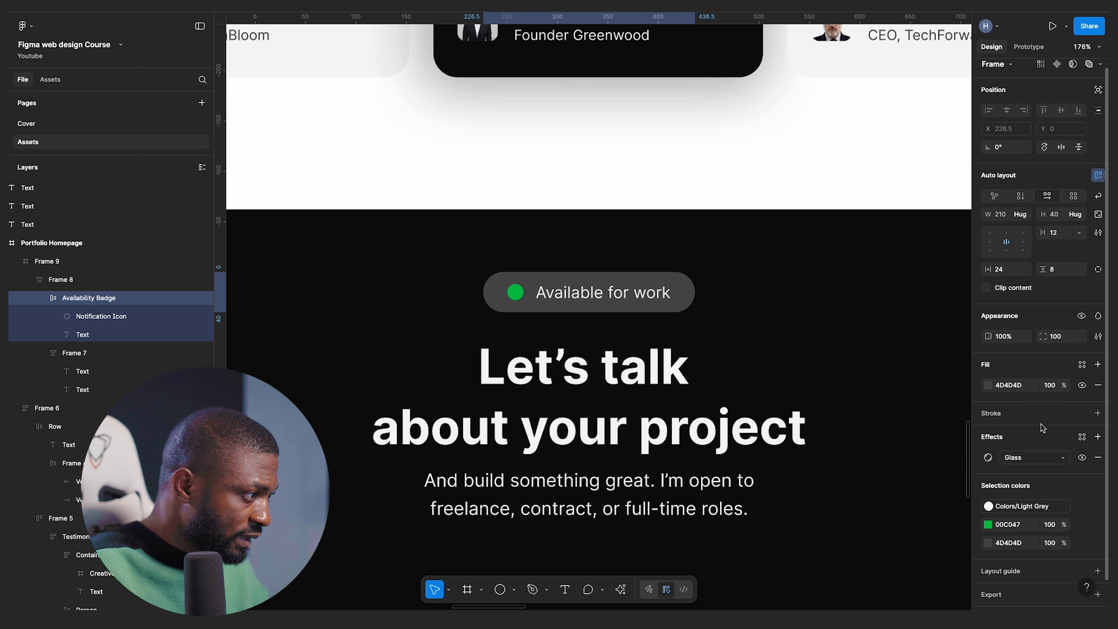
{"action": "left_click", "coordinate": [985, 385]}
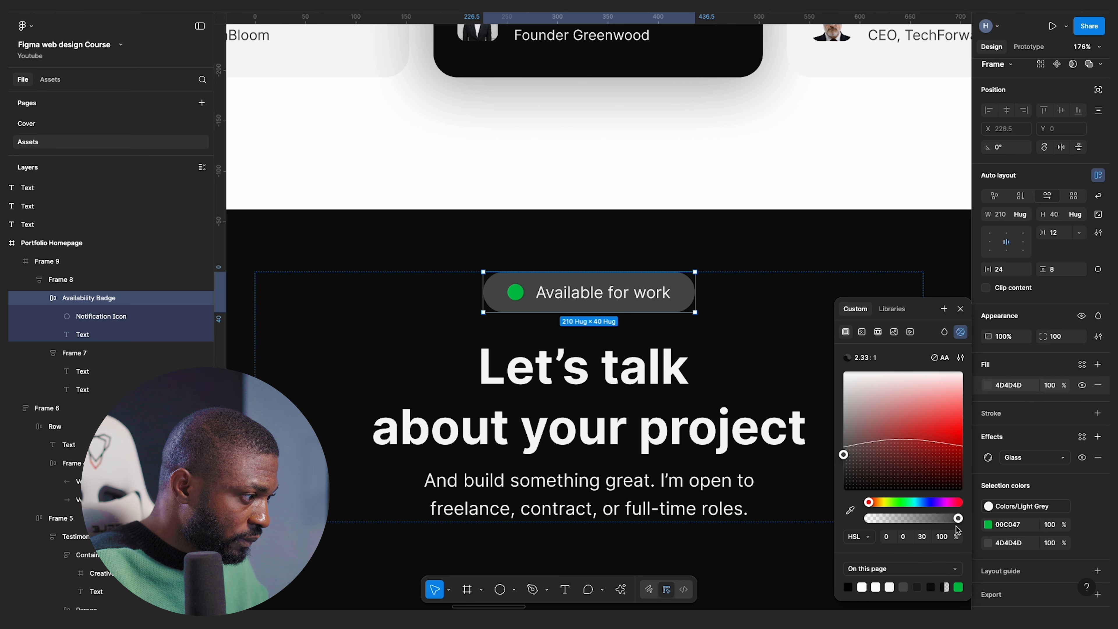
{"action": "left_click_drag", "start_coordinate": [955, 519], "coordinate": [929, 519]}
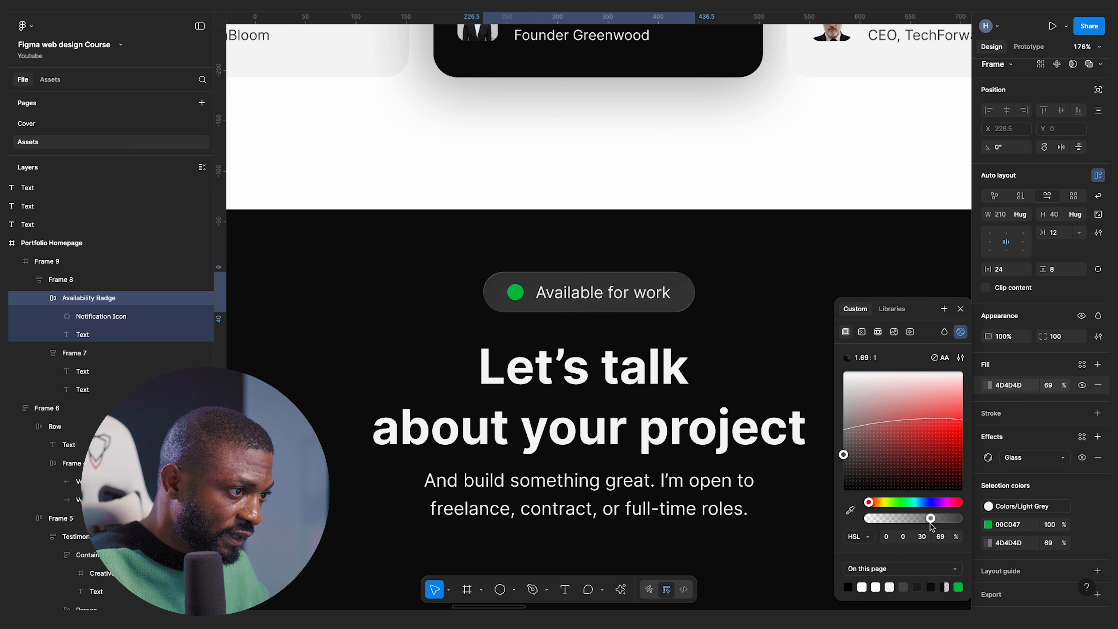
{"action": "left_click", "coordinate": [716, 142]}
- Compare the black call-to-action section with the closing section of the wireframe
{"action": "scroll", "coordinate": [712, 106], "scroll_direction": "down", "scroll_amount": 4}
{"action": "scroll", "coordinate": [731, 224], "scroll_direction": "up", "scroll_amount": 2}
{"action": "scroll", "coordinate": [734, 227], "scroll_direction": "down", "scroll_amount": 3}
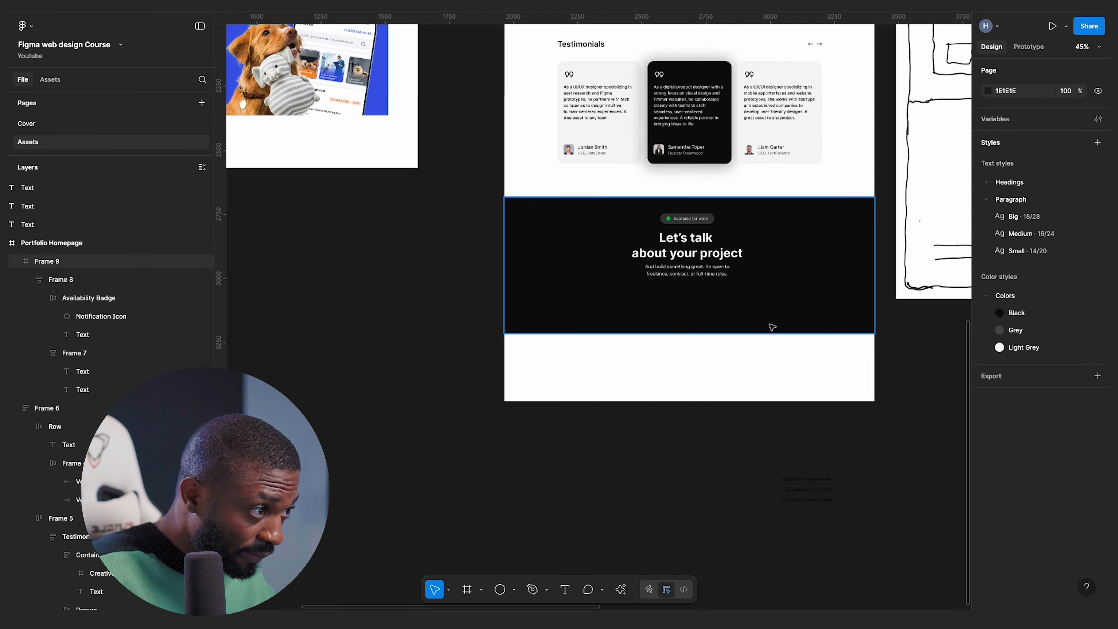
{"action": "scroll", "coordinate": [757, 335], "scroll_direction": "up", "scroll_amount": 1}
{"action": "left_click", "coordinate": [664, 285]}
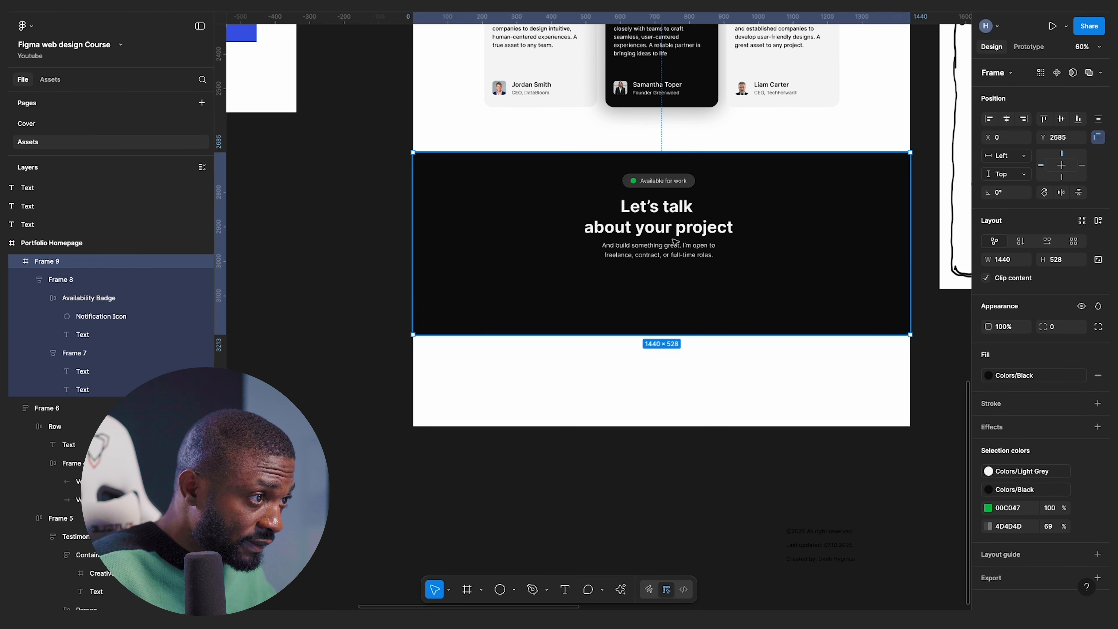
{"action": "left_click", "coordinate": [665, 284]}
{"action": "scroll", "coordinate": [699, 273], "scroll_direction": "down", "scroll_amount": 5}
{"action": "scroll", "coordinate": [838, 261], "scroll_direction": "right", "scroll_amount": 1}
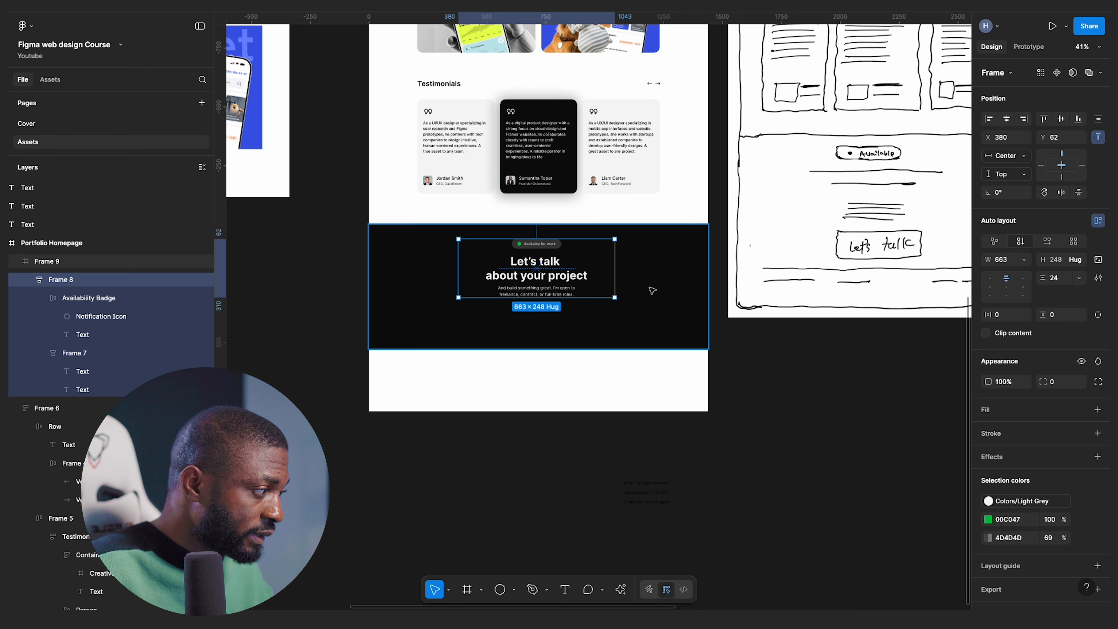
{"action": "scroll", "coordinate": [611, 303], "scroll_direction": "up", "scroll_amount": 2}
{"action": "left_click", "coordinate": [688, 304]}
- Copy the "All works" button from the featured works header and paste it into the black call-to-action frame
{"action": "scroll", "coordinate": [658, 308], "scroll_direction": "down", "scroll_amount": 8}
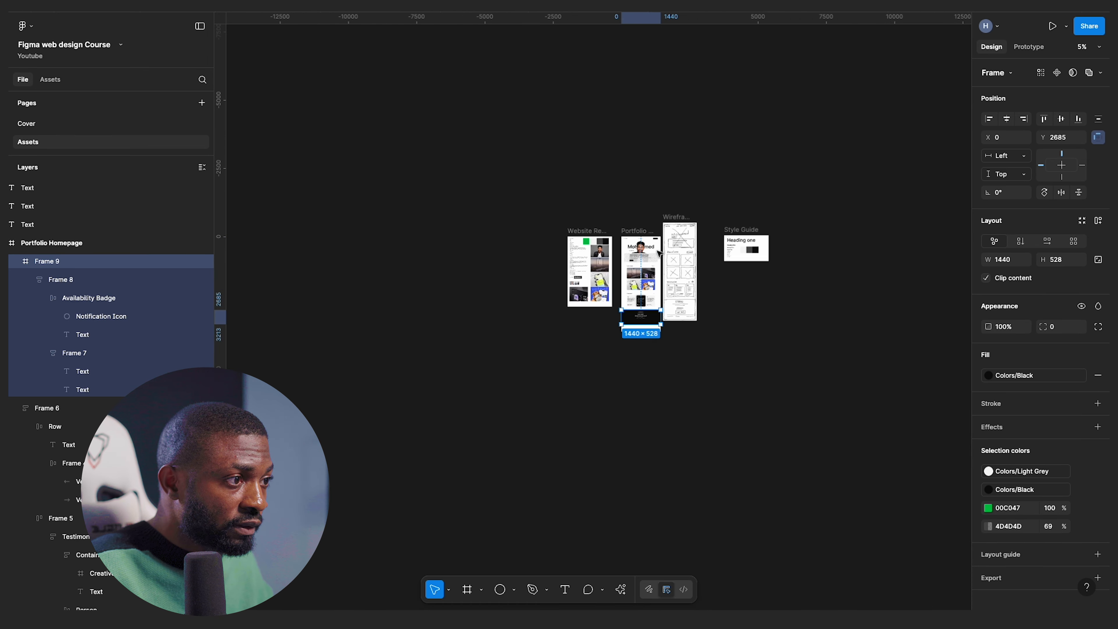
{"action": "scroll", "coordinate": [659, 324], "scroll_direction": "up", "scroll_amount": 5}
{"action": "scroll", "coordinate": [662, 324], "scroll_direction": "up", "scroll_amount": 10}
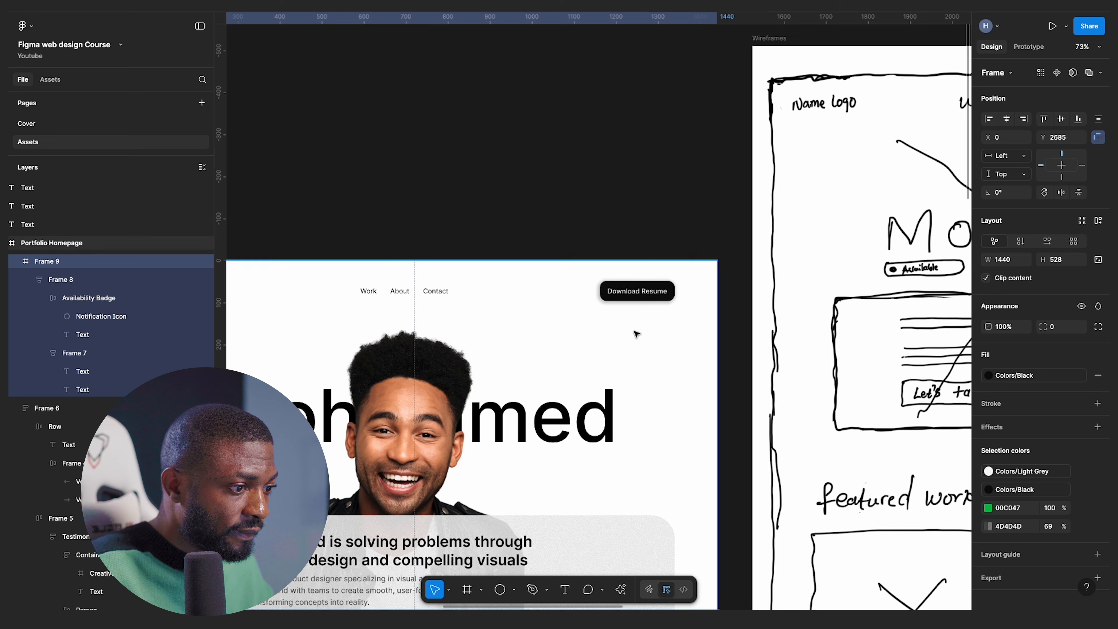
{"action": "scroll", "coordinate": [640, 320], "scroll_direction": "down", "scroll_amount": 5}
{"action": "left_click", "coordinate": [618, 386]}
{"action": "left_click", "coordinate": [618, 386]}
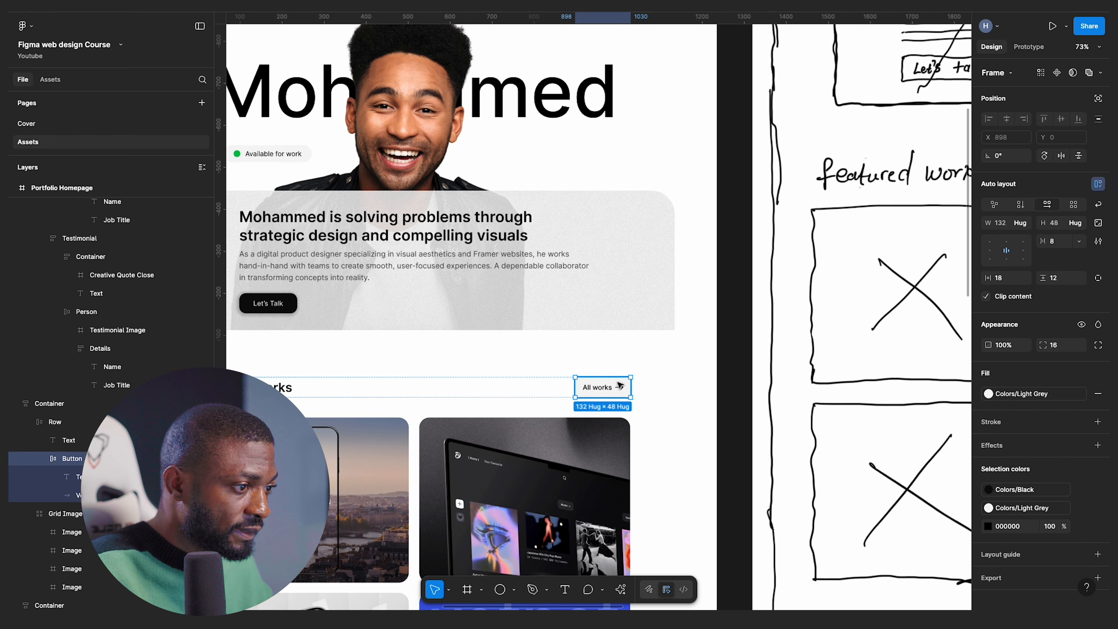
{"action": "scroll", "coordinate": [618, 387], "scroll_direction": "down", "scroll_amount": 5}
{"action": "scroll", "coordinate": [638, 390], "scroll_direction": "down", "scroll_amount": 3}
{"action": "scroll", "coordinate": [654, 394], "scroll_direction": "up", "scroll_amount": 3}
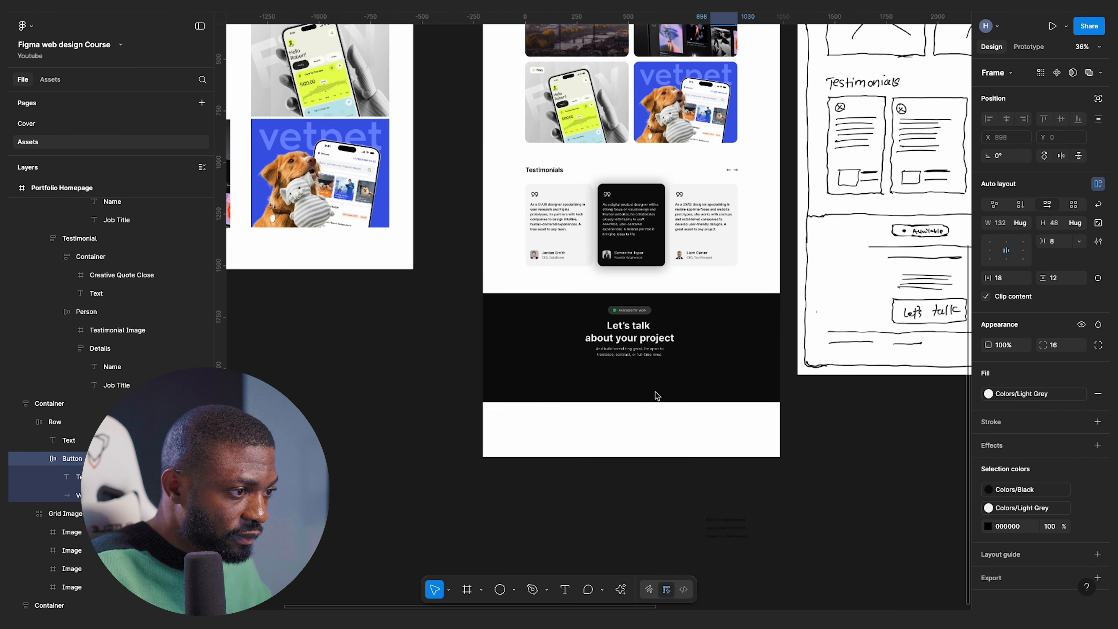
{"action": "scroll", "coordinate": [676, 343], "scroll_direction": "up", "scroll_amount": 3}
{"action": "left_click", "coordinate": [669, 315]}
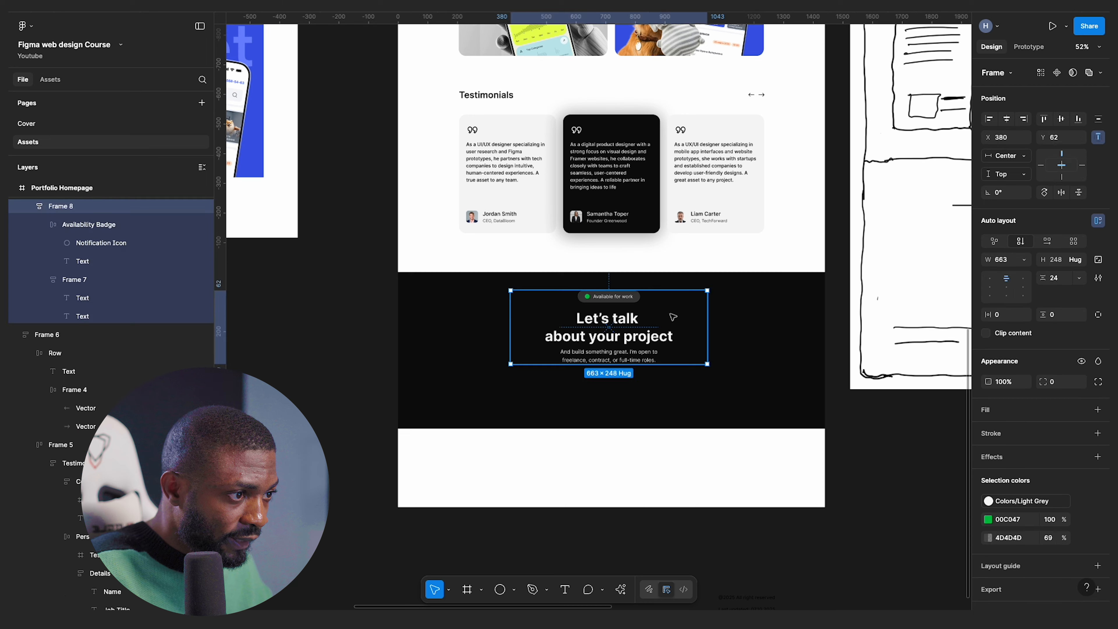
{"action": "left_click", "coordinate": [750, 296]}
{"action": "key", "text": "ctrl+v"}
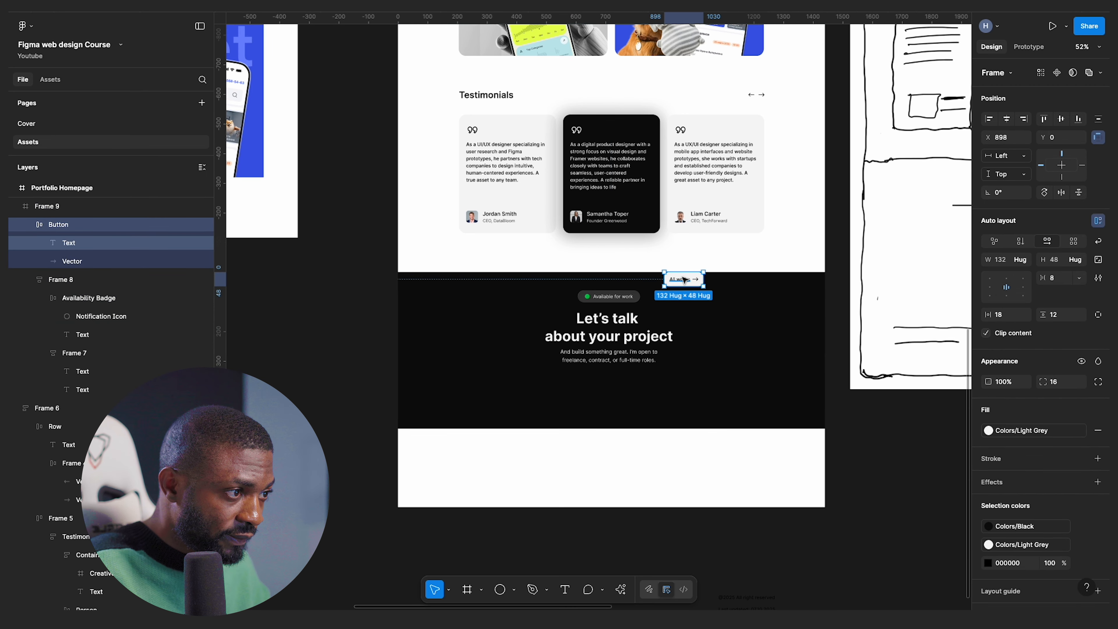
- Move the pasted button below the supporting paragraph, at about X 639, Y 365
{"action": "scroll", "coordinate": [677, 280], "scroll_direction": "up", "scroll_amount": 5}
{"action": "left_click_drag", "start_coordinate": [678, 277], "coordinate": [542, 483]}
{"action": "scroll", "coordinate": [585, 446], "scroll_direction": "down", "scroll_amount": 5}
{"action": "scroll", "coordinate": [557, 270], "scroll_direction": "up", "scroll_amount": 10}
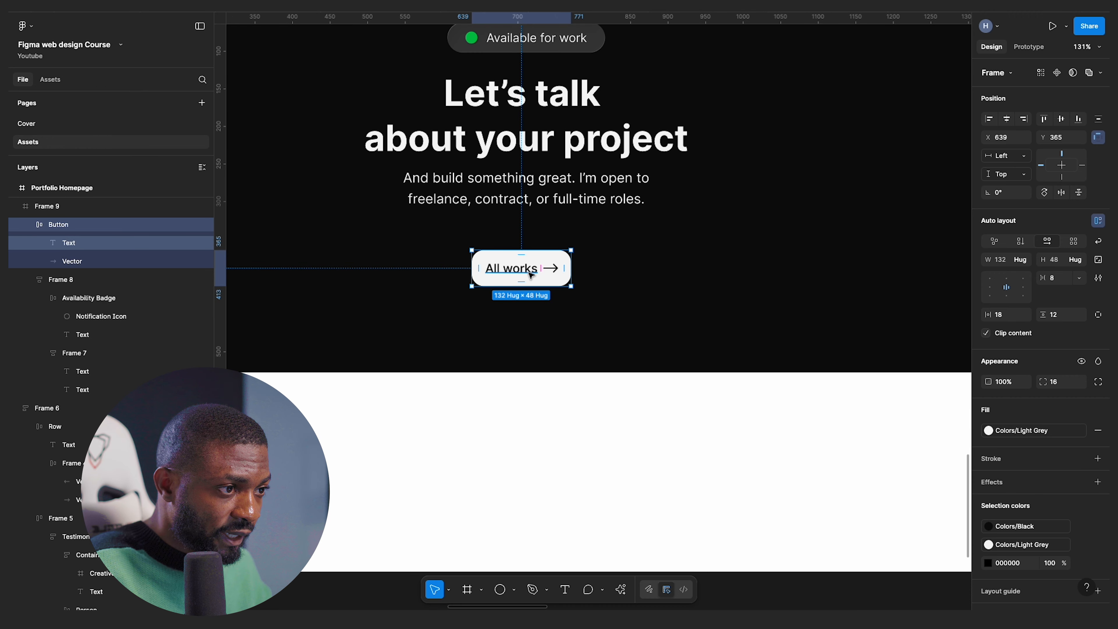
- Delete the arrow from the pasted button and change its label to "Let's Talk"
{"action": "left_click", "coordinate": [511, 268]}
{"action": "left_click", "coordinate": [551, 272]}
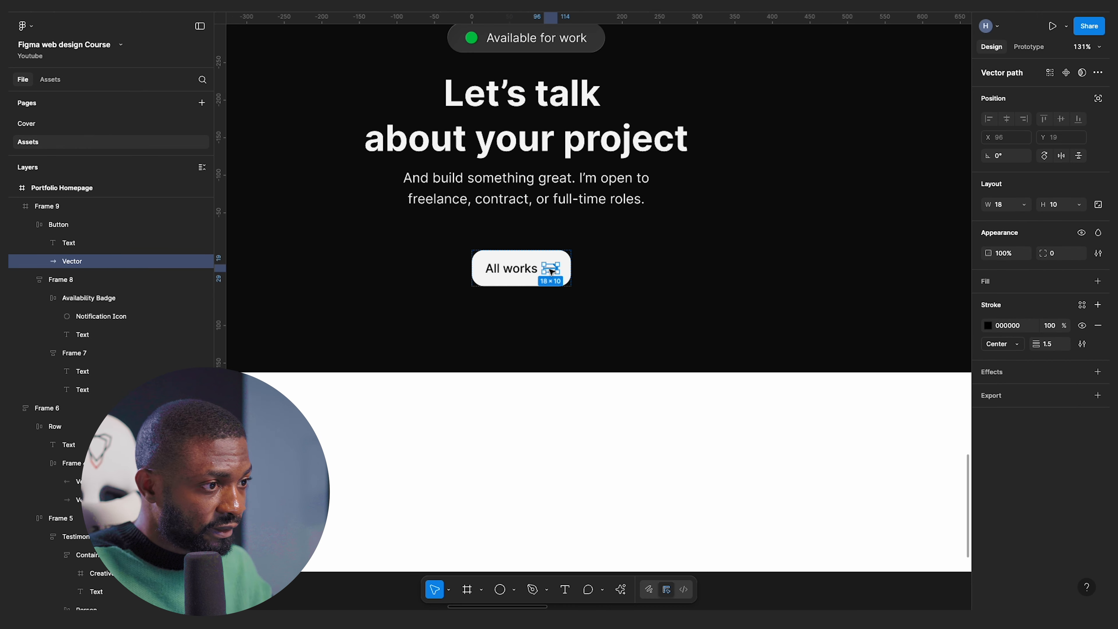
{"action": "key", "text": "Delete"}
{"action": "left_click", "coordinate": [496, 268]}
{"action": "double_click", "coordinate": [494, 267]}
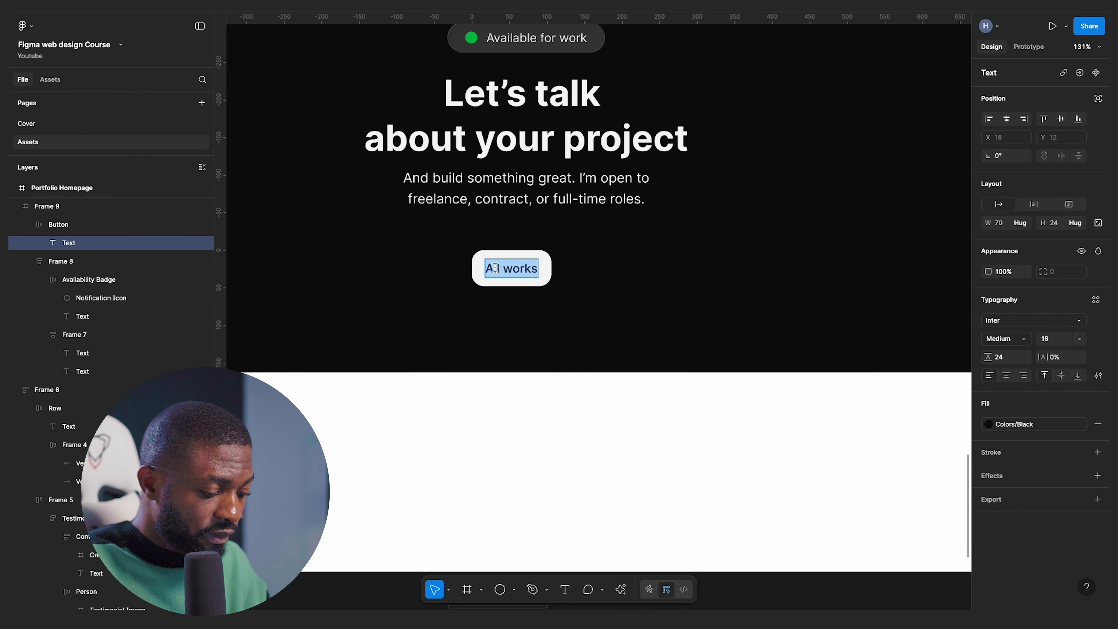
{"action": "type", "text": "Let’s Talk"}
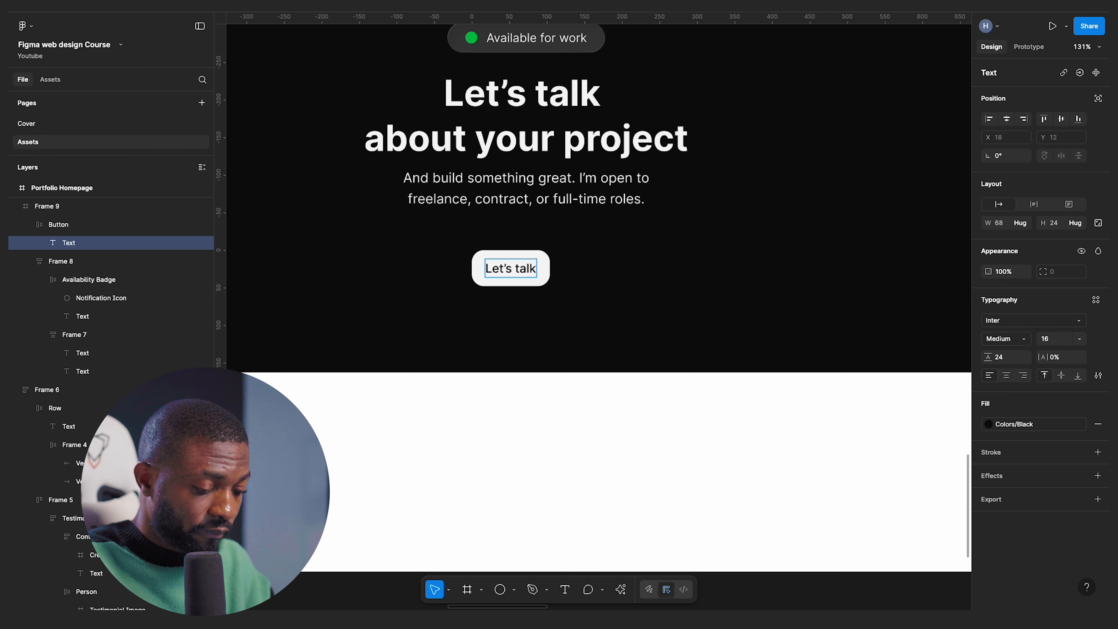
{"action": "key", "text": "Escape"}
- Widen the "Let's Talk" button to about 183 px and place it about 35 px below the text block
{"action": "scroll", "coordinate": [636, 240], "scroll_direction": "down", "scroll_amount": 5}
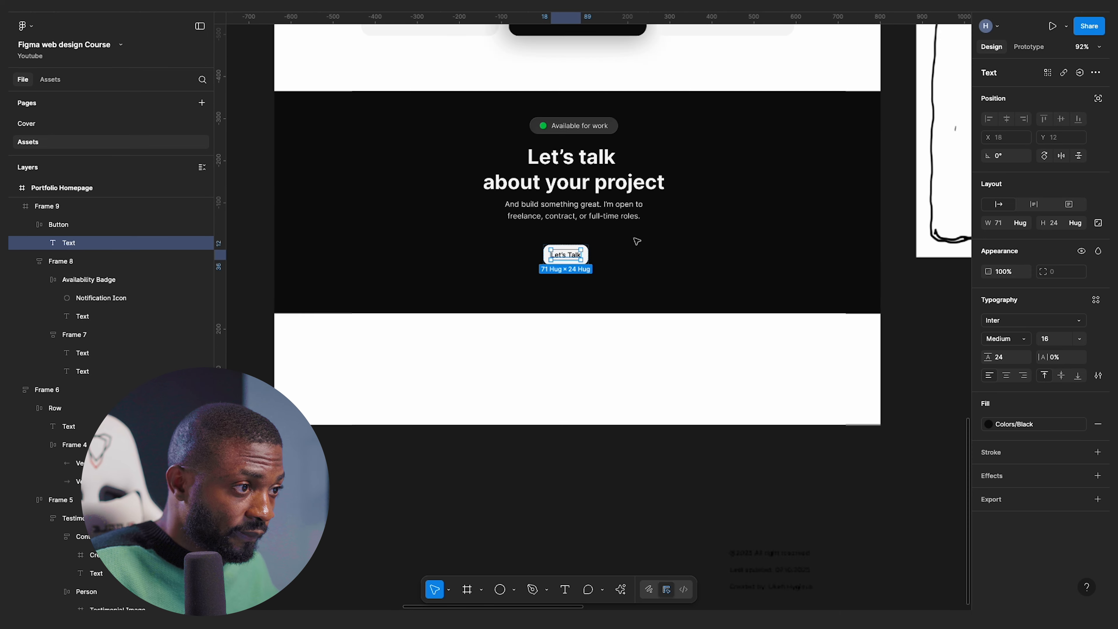
{"action": "scroll", "coordinate": [596, 252], "scroll_direction": "up", "scroll_amount": 4}
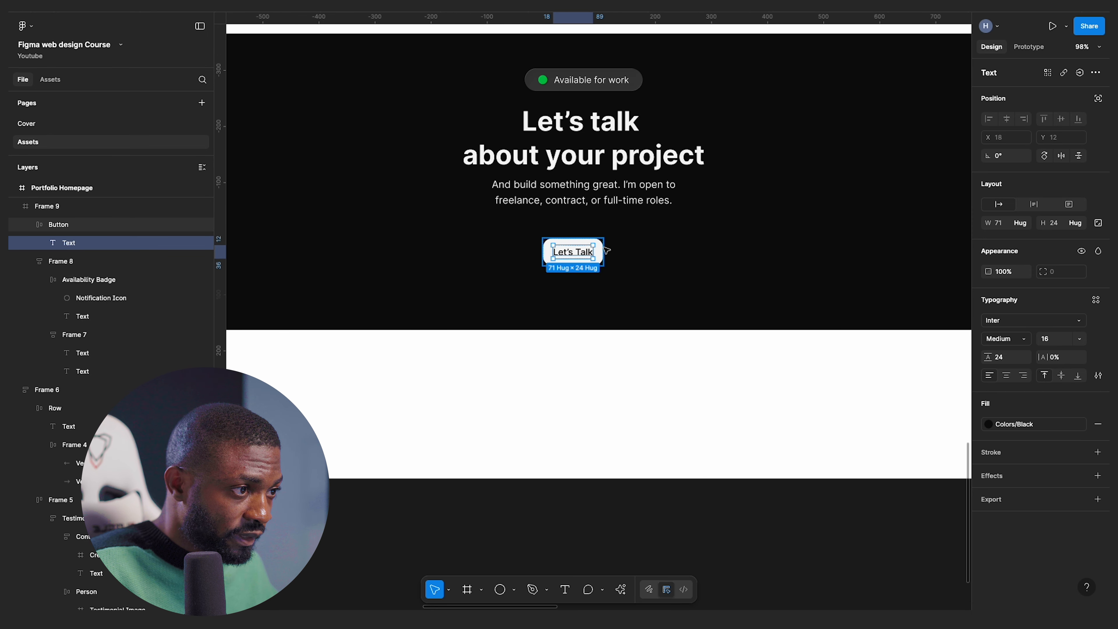
{"action": "left_click", "coordinate": [606, 251]}
{"action": "mouse_move", "coordinate": [639, 252]}
{"action": "left_mouse_down"}
{"action": "mouse_move", "coordinate": [664, 253]}
{"action": "mouse_move", "coordinate": [644, 254]}
{"action": "left_mouse_up"}
{"action": "key", "text": "Escape"}
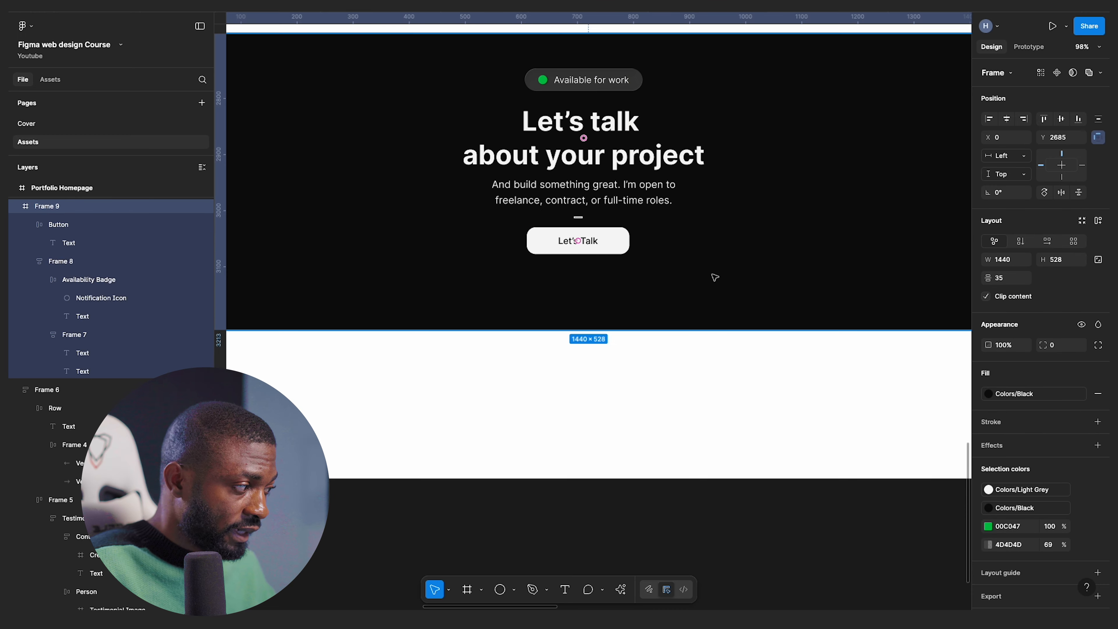
- Copy the X, LinkedIn, Instagram, Dribbble and Behance icons from Website Resources and paste them into the black call-to-action frame
{"action": "scroll", "coordinate": [654, 223], "scroll_direction": "down", "scroll_amount": 10}
{"action": "left_click", "coordinate": [520, 403]}
{"action": "key", "text": "shift+2"}
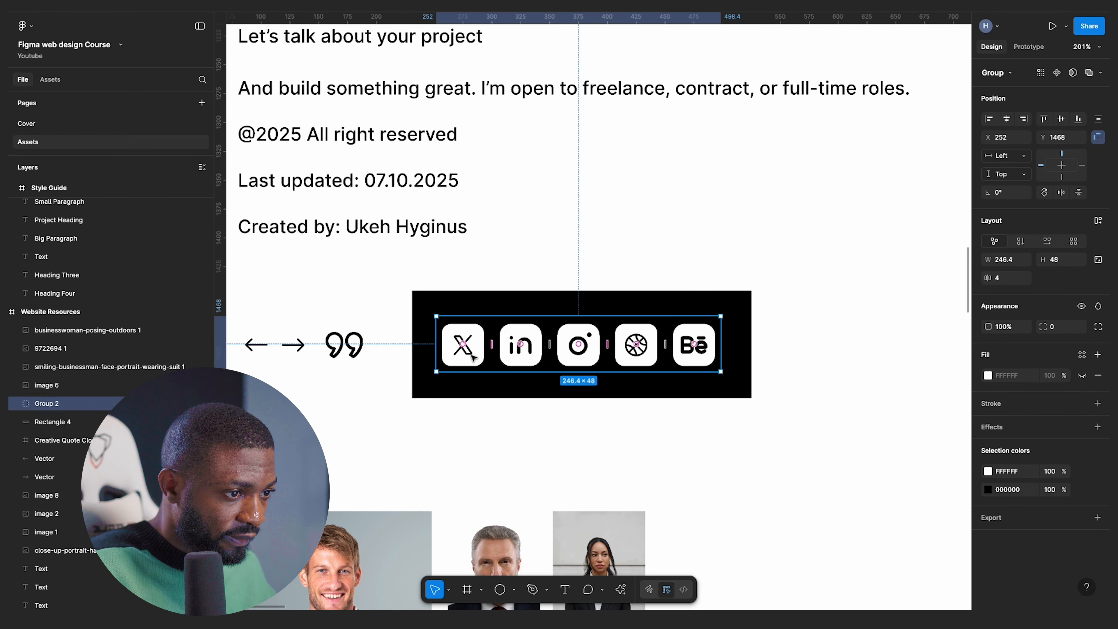
{"action": "double_click", "coordinate": [472, 356]}
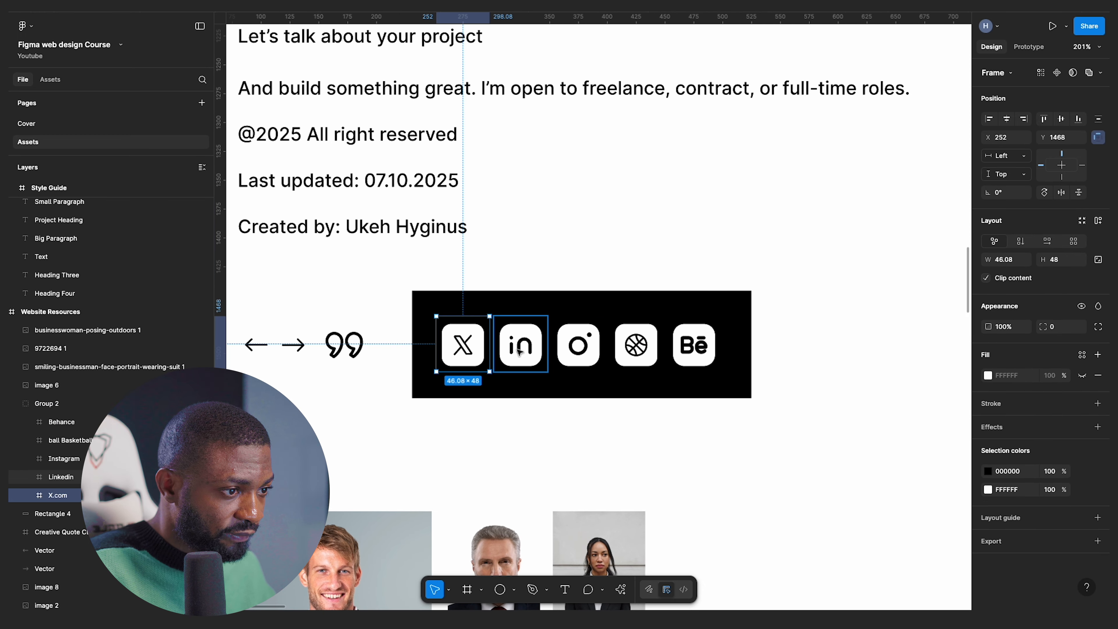
{"action": "left_click", "coordinate": [519, 350], "text": "shift"}
{"action": "left_click", "coordinate": [578, 344], "text": "shift"}
{"action": "left_click", "coordinate": [636, 344], "text": "shift"}
{"action": "left_click", "coordinate": [694, 344], "text": "shift"}
{"action": "scroll", "coordinate": [416, 323], "scroll_direction": "down", "scroll_amount": 1}
{"action": "scroll", "coordinate": [427, 297], "scroll_direction": "down", "scroll_amount": 10}
{"action": "scroll", "coordinate": [704, 456], "scroll_direction": "up", "scroll_amount": 5}
{"action": "left_click", "coordinate": [719, 340]}
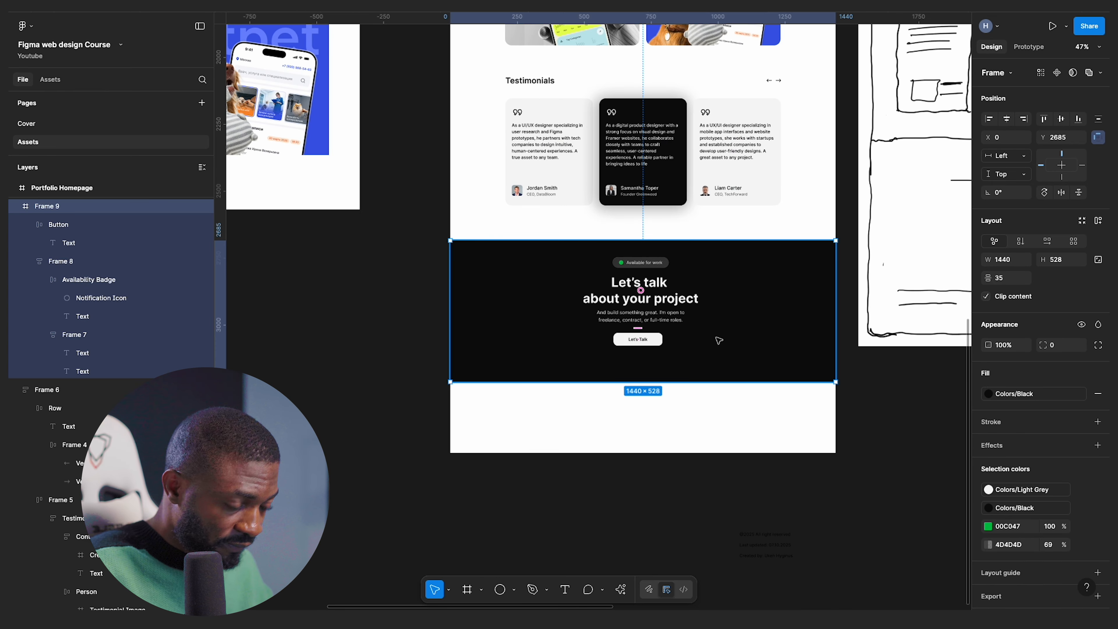
{"action": "key", "text": "ctrl+v"}
- Arrange the social icons in a horizontal auto layout with a gap of 8, placed 35 px below the "Let's Talk" button
{"action": "scroll", "coordinate": [546, 319], "scroll_direction": "up", "scroll_amount": 5}
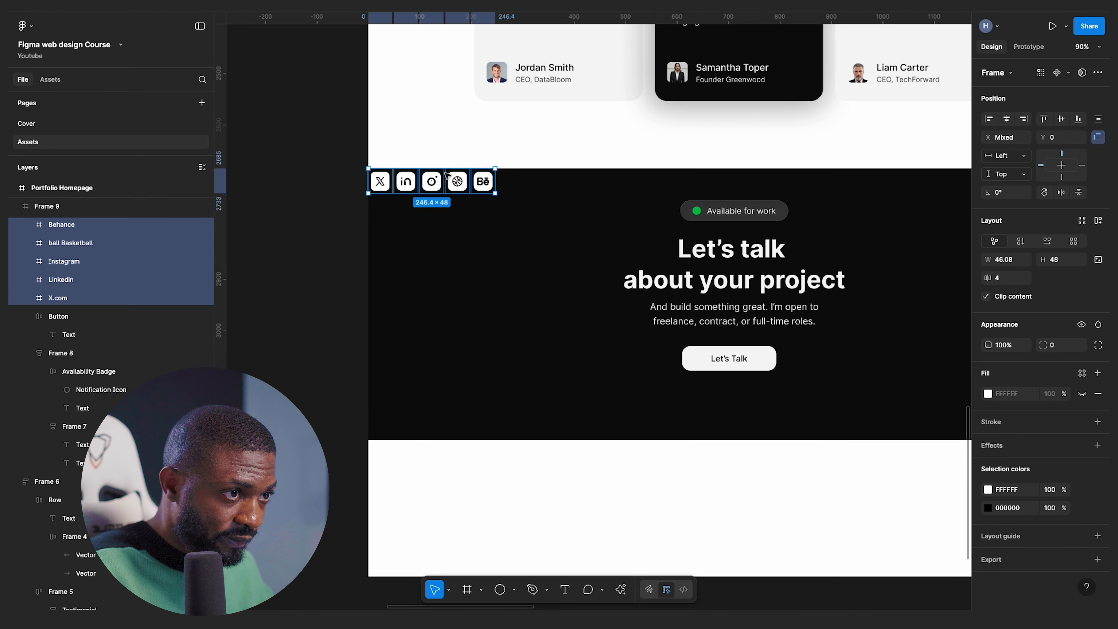
{"action": "left_click_drag", "start_coordinate": [447, 174], "coordinate": [729, 401]}
{"action": "key", "text": "shift+a"}
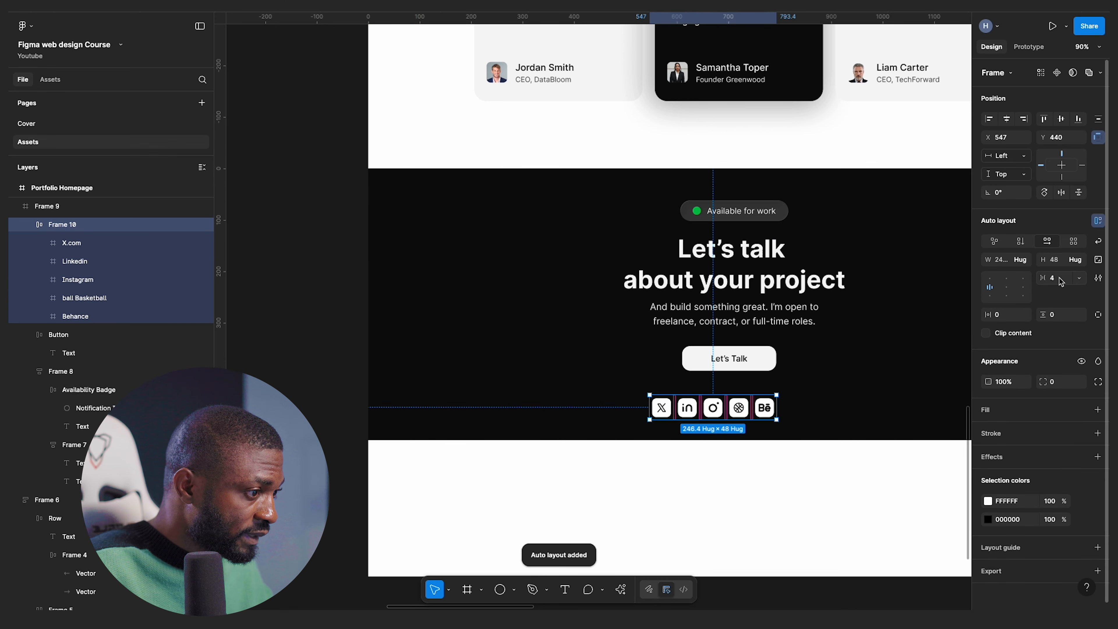
{"action": "type", "text": "8"}
{"action": "key", "text": "Return"}
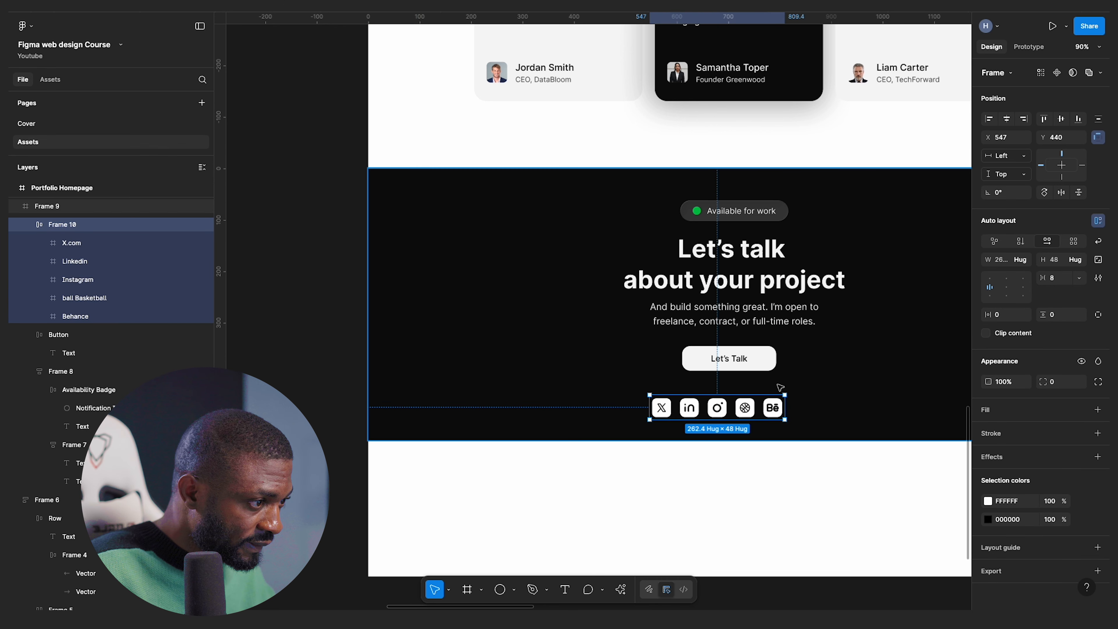
{"action": "left_click_drag", "start_coordinate": [745, 409], "coordinate": [749, 403]}
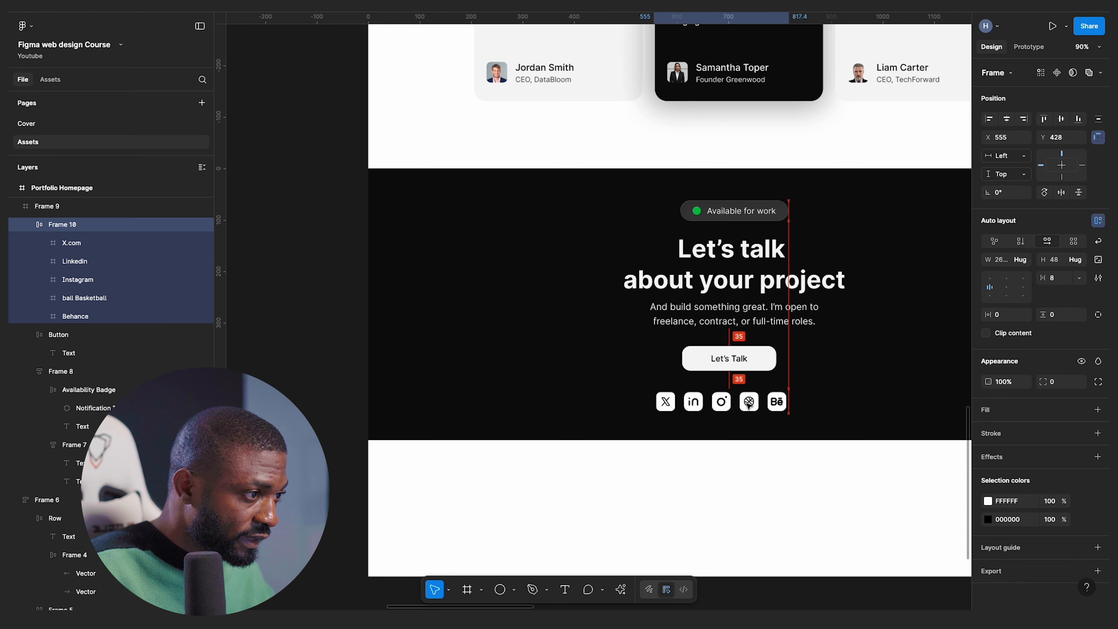
- Combine the call-to-action text block and the "Let's Talk" button in a vertical auto layout with a gap of 32
{"action": "left_click", "coordinate": [744, 365]}
{"action": "scroll", "coordinate": [761, 366], "scroll_direction": "down", "scroll_amount": 3}
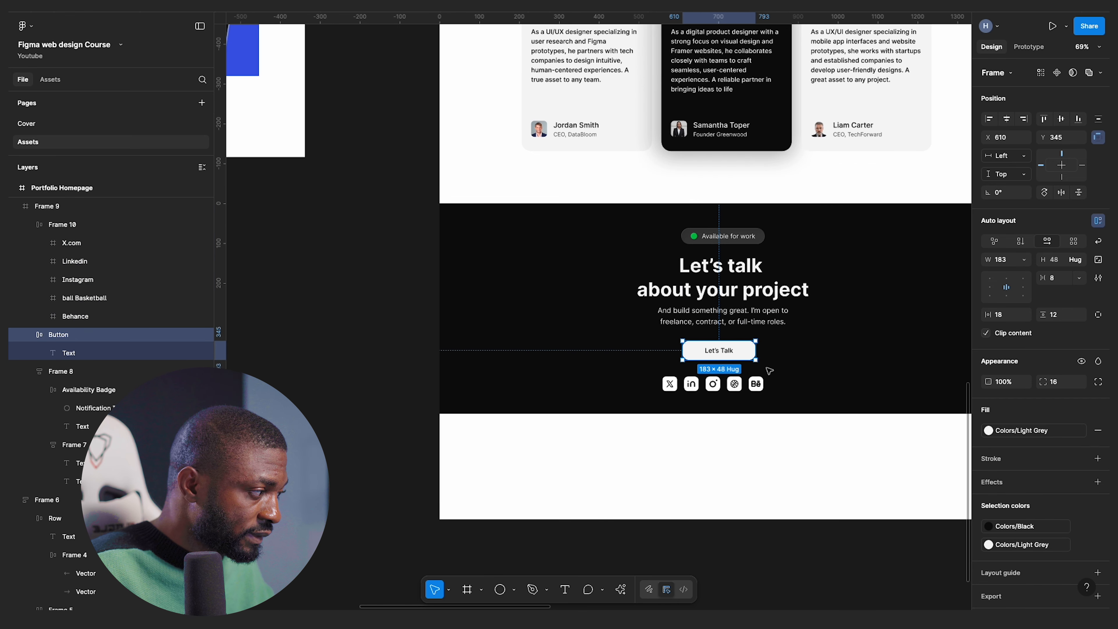
{"action": "left_click", "coordinate": [709, 317], "text": "shift"}
{"action": "key", "text": "shift+a"}
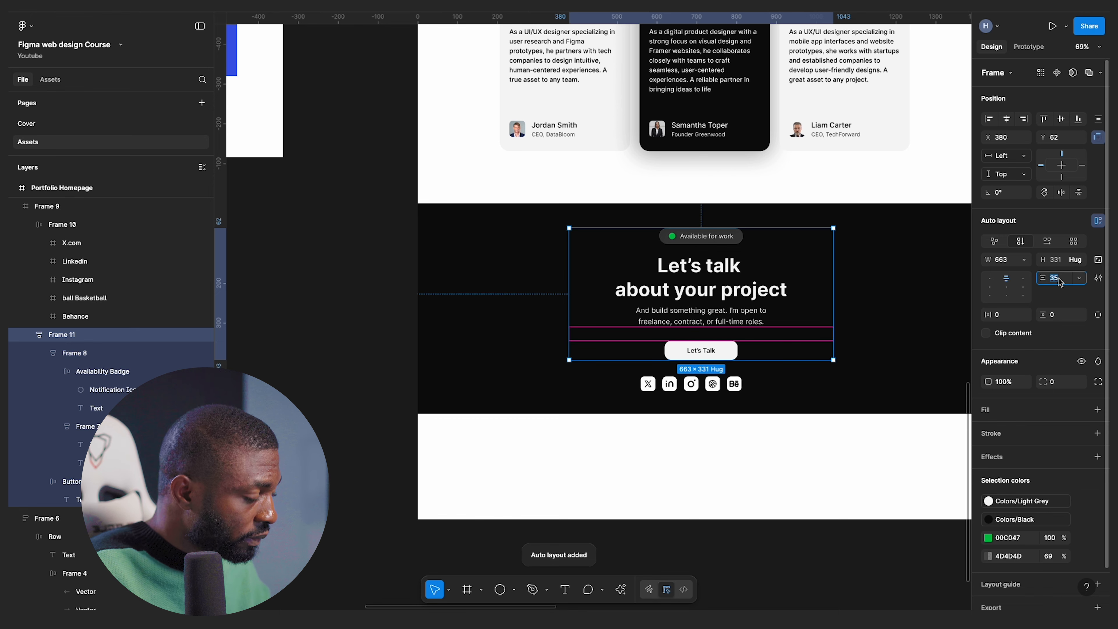
{"action": "key", "text": "Return"}
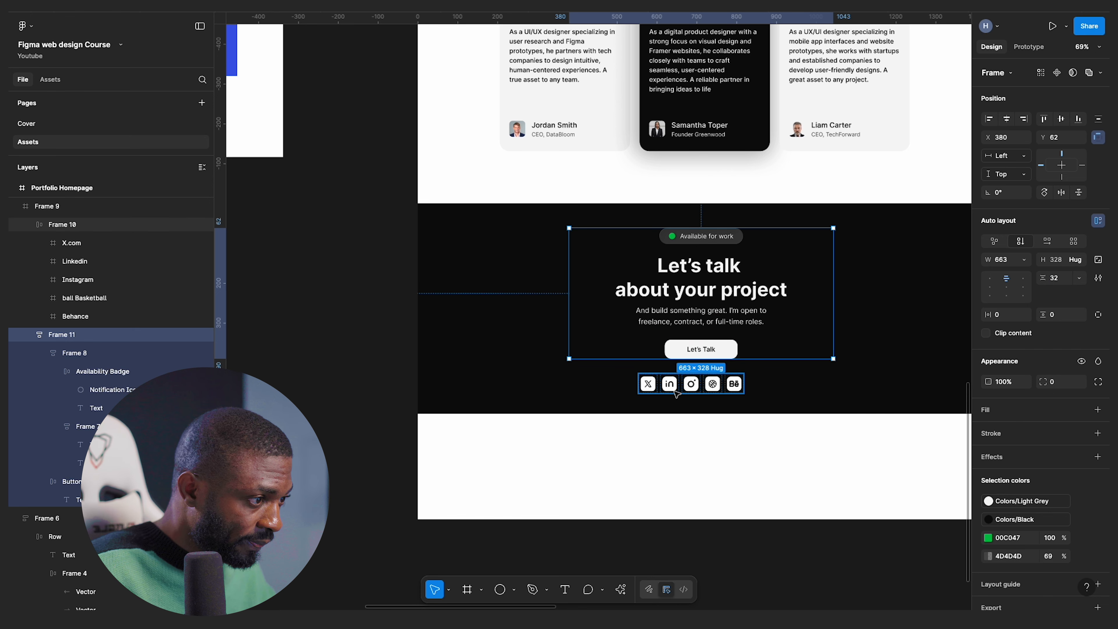
- Combine the social icons row with the text-and-button block in a vertical auto layout with a gap of 48
{"action": "left_click", "coordinate": [693, 384]}
{"action": "left_click", "coordinate": [715, 325], "text": "shift"}
{"action": "key", "text": "shift+a"}
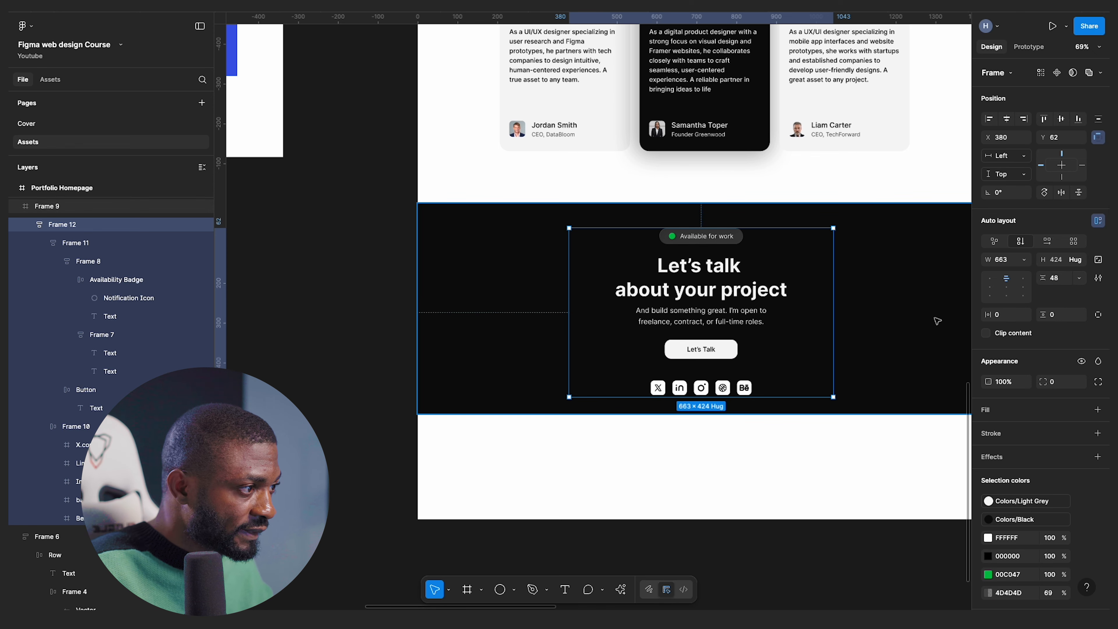
- Extend the black call-to-action frame downward to a height of 665 px
{"action": "left_click", "coordinate": [866, 314]}
{"action": "scroll", "coordinate": [866, 314], "scroll_direction": "down", "scroll_amount": 5}
{"action": "scroll", "coordinate": [724, 248], "scroll_direction": "up", "scroll_amount": 5}
{"action": "left_click_drag", "start_coordinate": [753, 312], "coordinate": [755, 345]}
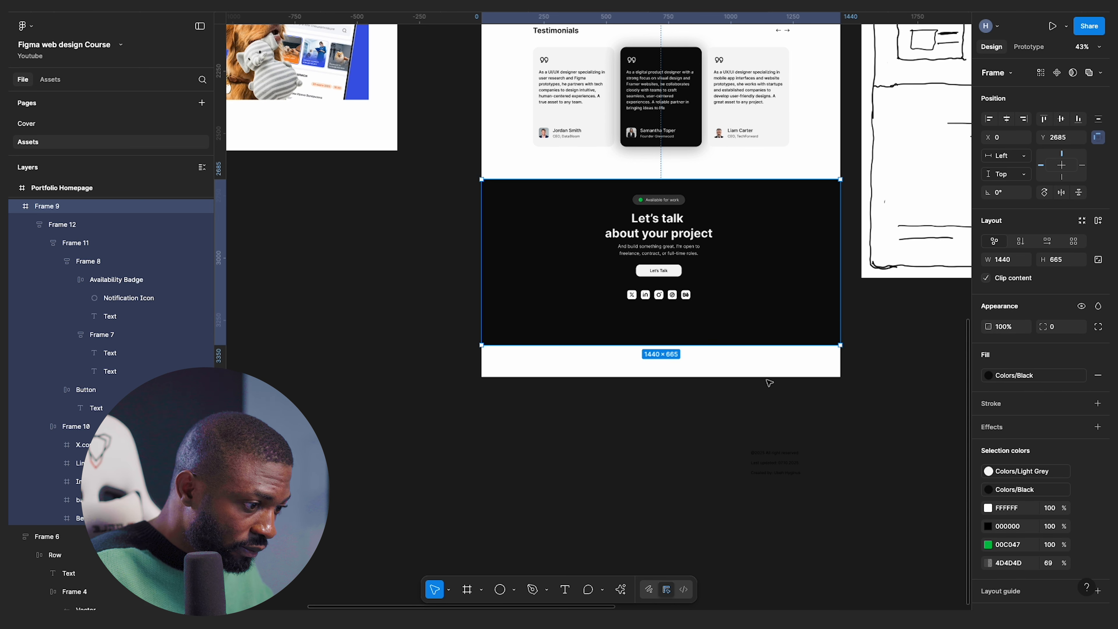
- Draw a horizontal divider line about 1262 px wide below the social icons in the black frame
{"action": "left_click", "coordinate": [546, 590]}
{"action": "left_click", "coordinate": [513, 590]}
{"action": "left_click", "coordinate": [514, 590]}
{"action": "left_click", "coordinate": [551, 496]}
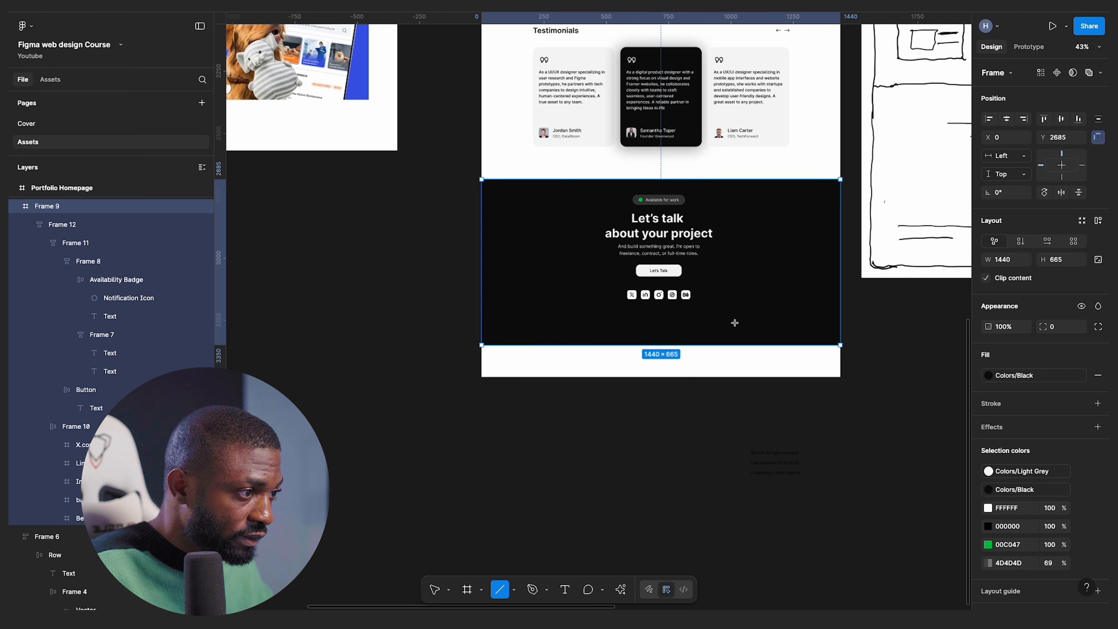
{"action": "left_click_drag", "start_coordinate": [502, 323], "coordinate": [813, 321]}
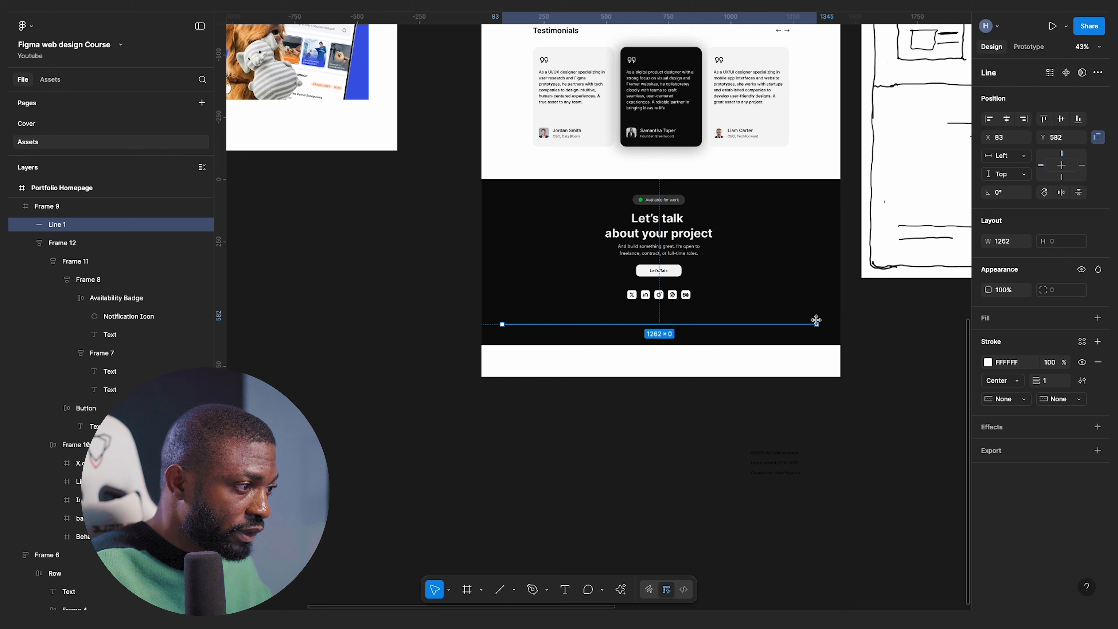
- Apply the saved Grey color style to the divider line's stroke
{"action": "left_click", "coordinate": [895, 374]}
{"action": "left_click", "coordinate": [802, 324]}
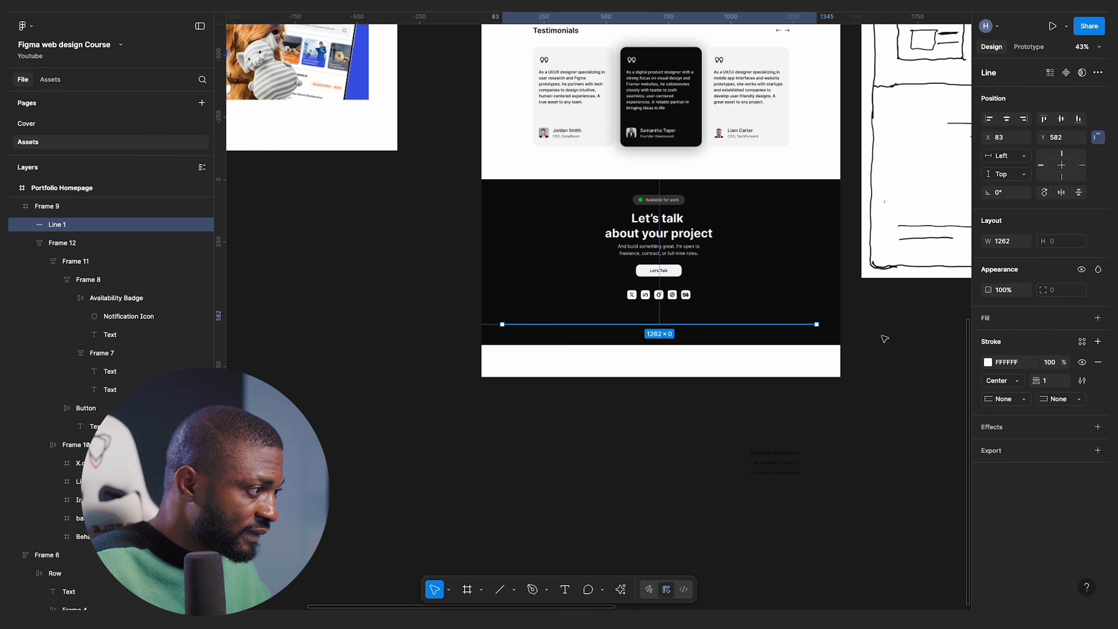
{"action": "left_click", "coordinate": [1082, 342]}
{"action": "left_click", "coordinate": [872, 438]}
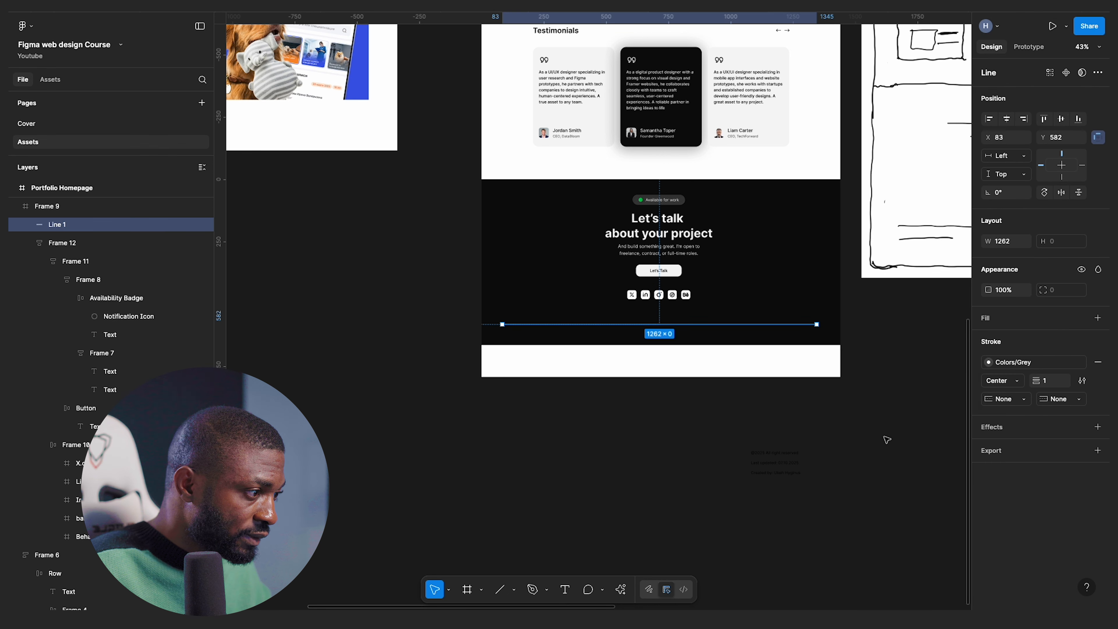
- Using the layout guides, fit both ends of the divider to the outer column edges, starting at X 100 with a width of 1239 px
{"action": "left_click", "coordinate": [770, 410]}
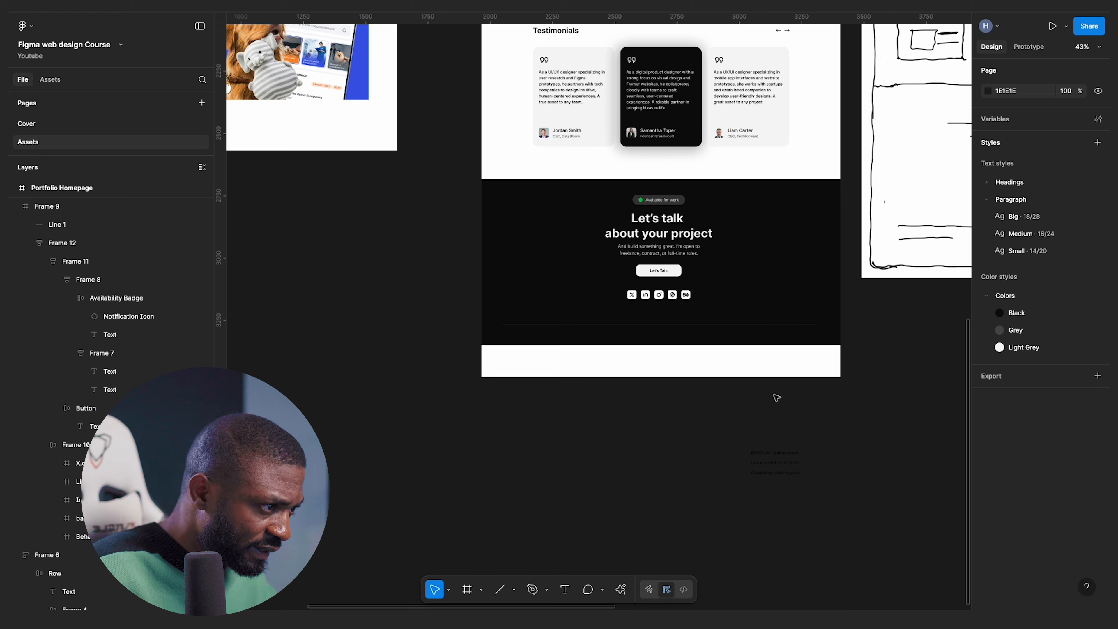
{"action": "scroll", "coordinate": [777, 395], "scroll_direction": "up", "scroll_amount": 4}
{"action": "scroll", "coordinate": [778, 393], "scroll_direction": "down", "scroll_amount": 5}
{"action": "scroll", "coordinate": [778, 394], "scroll_direction": "up", "scroll_amount": 4}
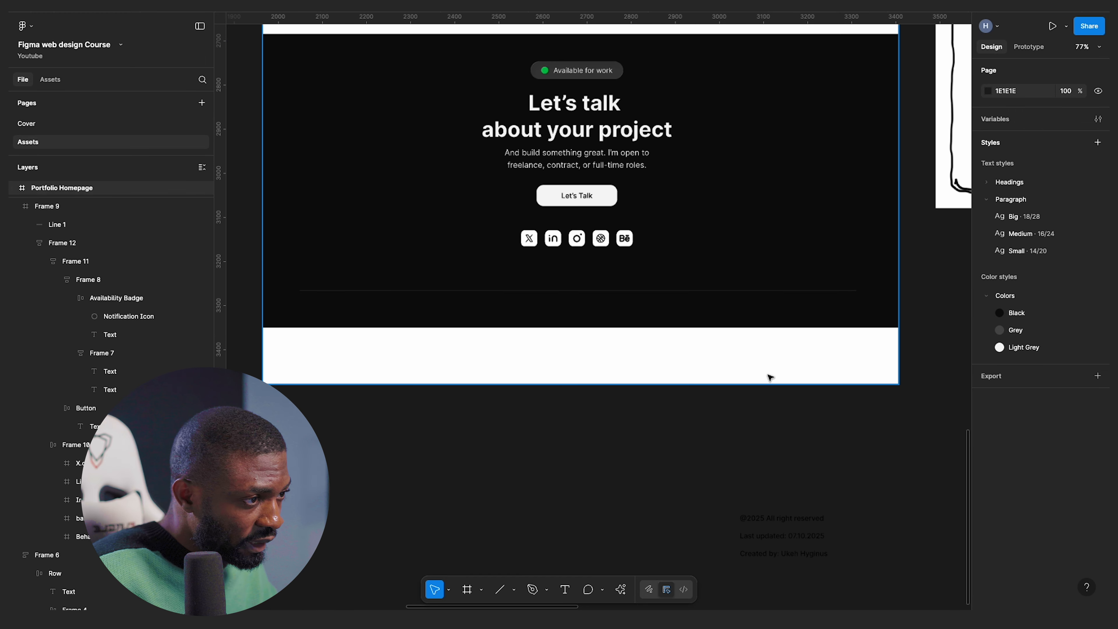
{"action": "key", "text": "shift+g"}
{"action": "left_click", "coordinate": [270, 282]}
{"action": "scroll", "coordinate": [269, 284], "scroll_direction": "up", "scroll_amount": 3}
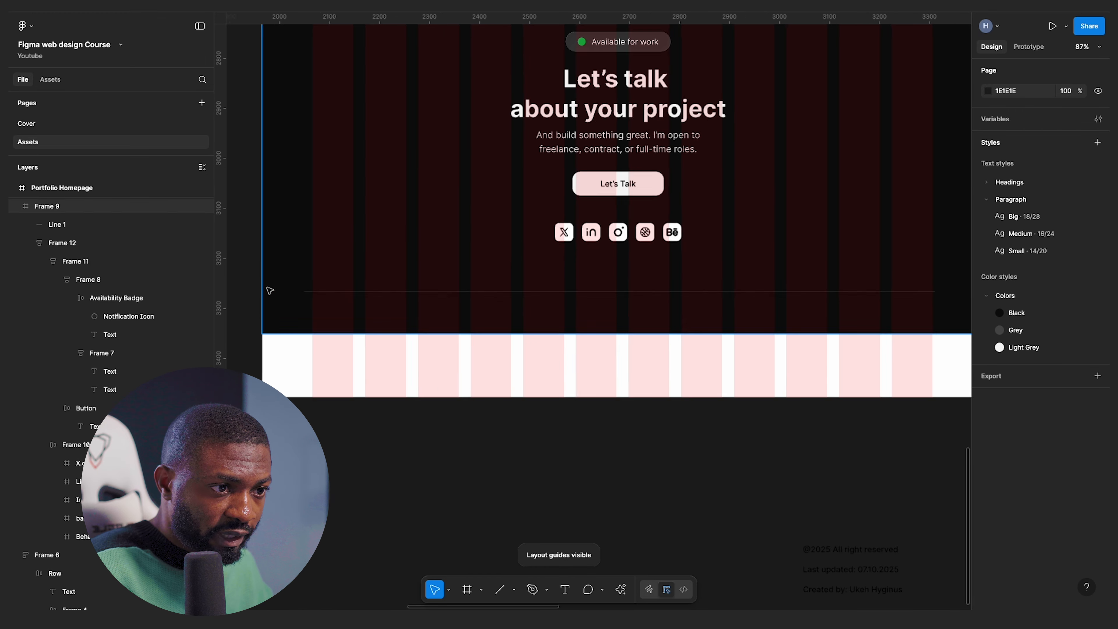
{"action": "left_click", "coordinate": [310, 292]}
{"action": "scroll", "coordinate": [347, 308], "scroll_direction": "up", "scroll_amount": 5}
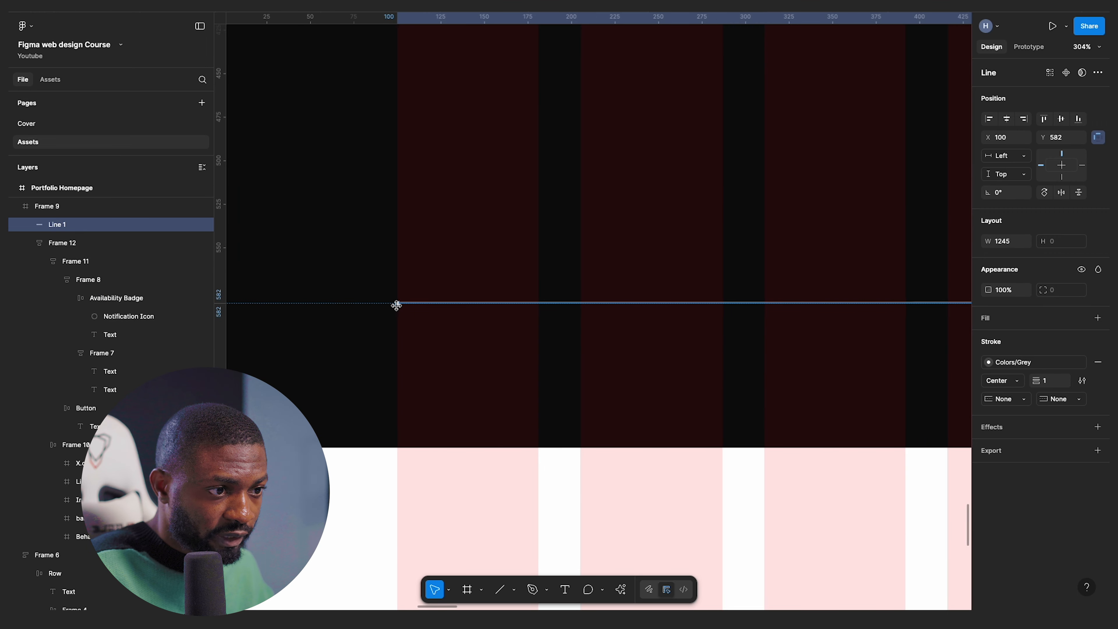
{"action": "scroll", "coordinate": [397, 305], "scroll_direction": "down", "scroll_amount": 6}
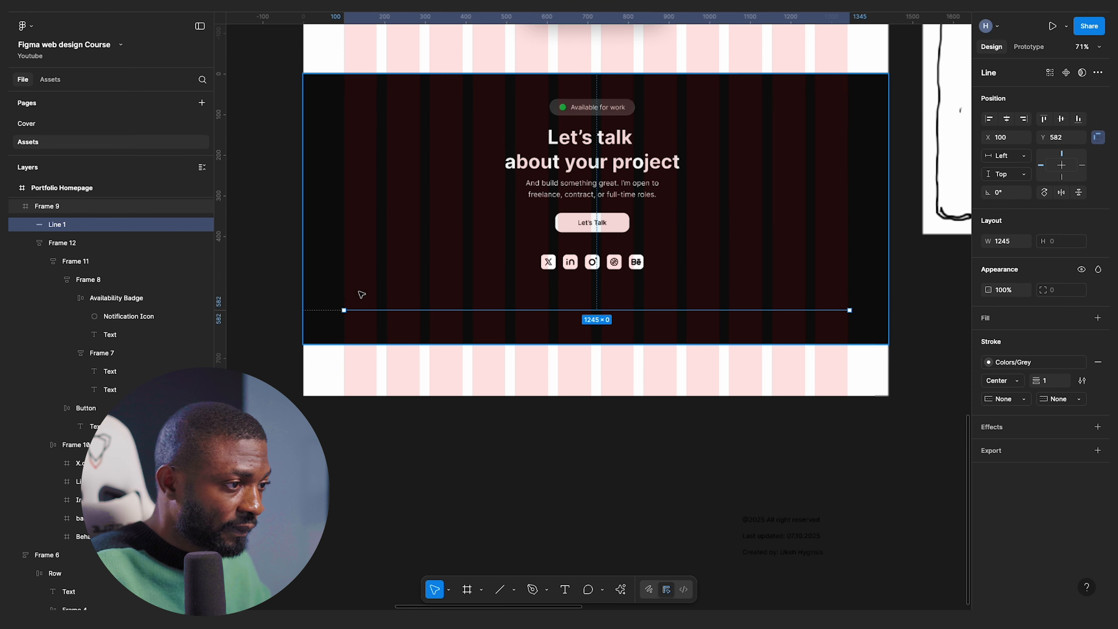
{"action": "scroll", "coordinate": [793, 329], "scroll_direction": "up", "scroll_amount": 7}
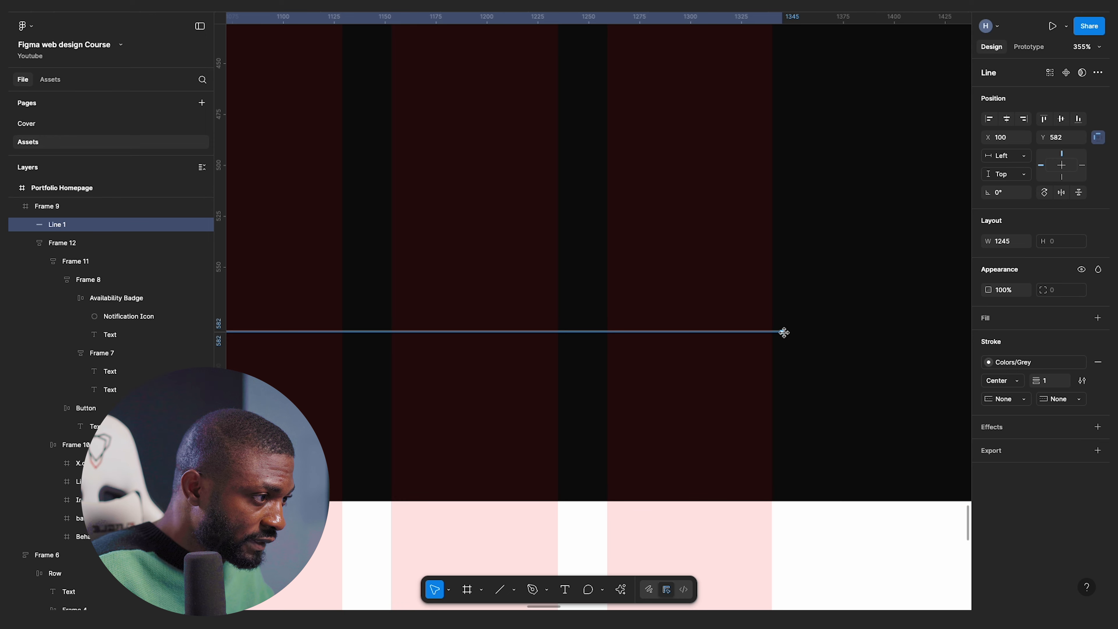
{"action": "scroll", "coordinate": [770, 337], "scroll_direction": "down", "scroll_amount": 8}
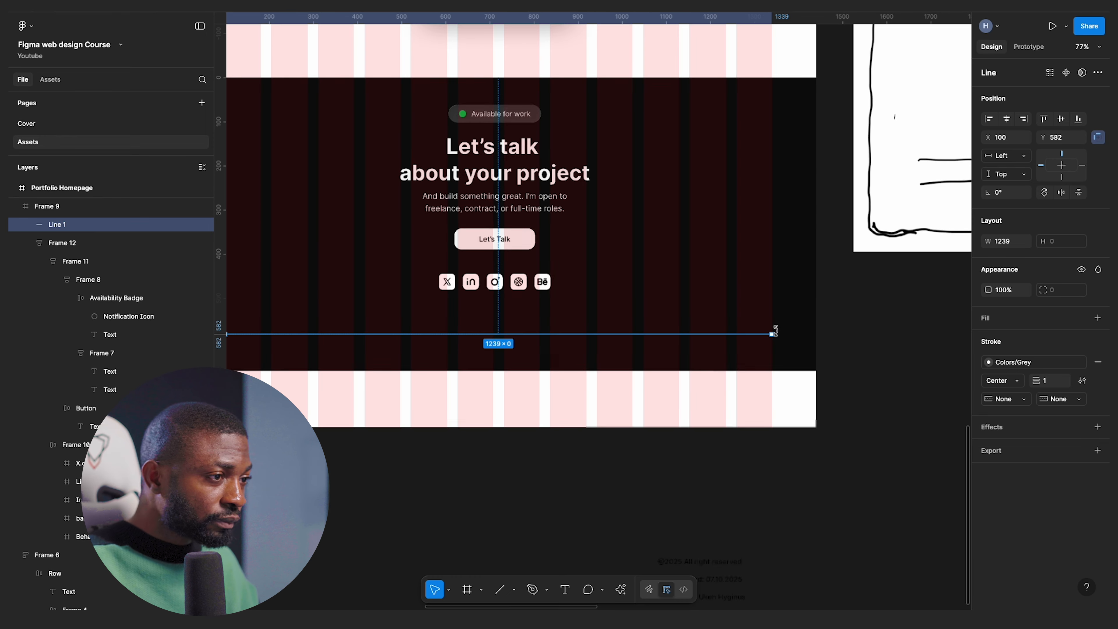
{"action": "left_click", "coordinate": [843, 326]}
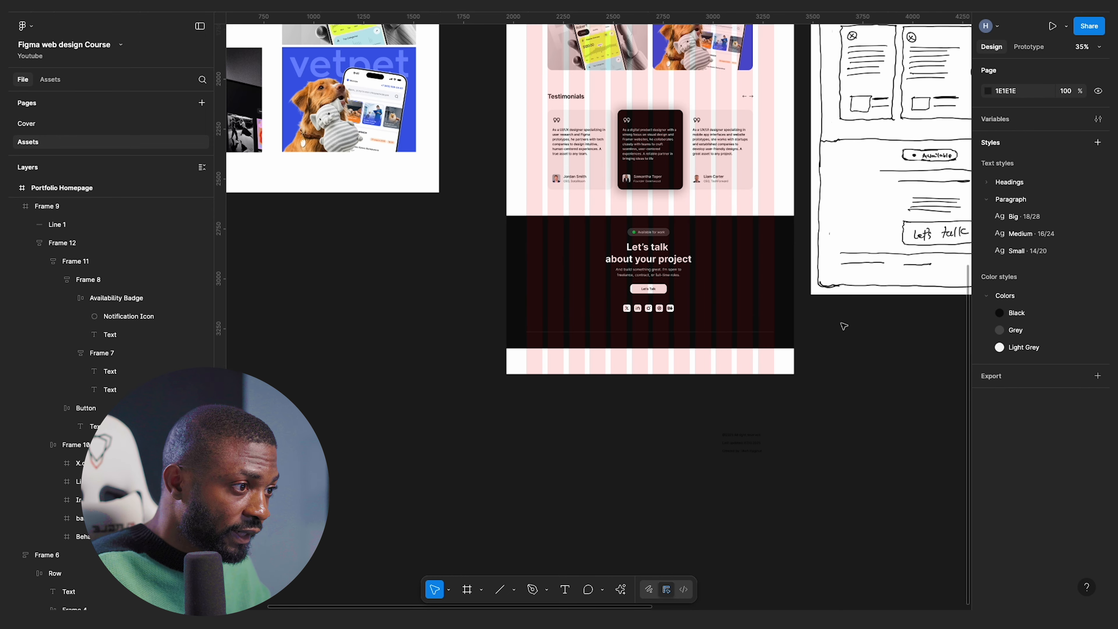
{"action": "key", "text": "ctrl+g"}
- Move the call-to-action block to X 388 and Y 111, centering it horizontally in the black frame
{"action": "scroll", "coordinate": [754, 346], "scroll_direction": "up", "scroll_amount": 3}
{"action": "left_click", "coordinate": [596, 235]}
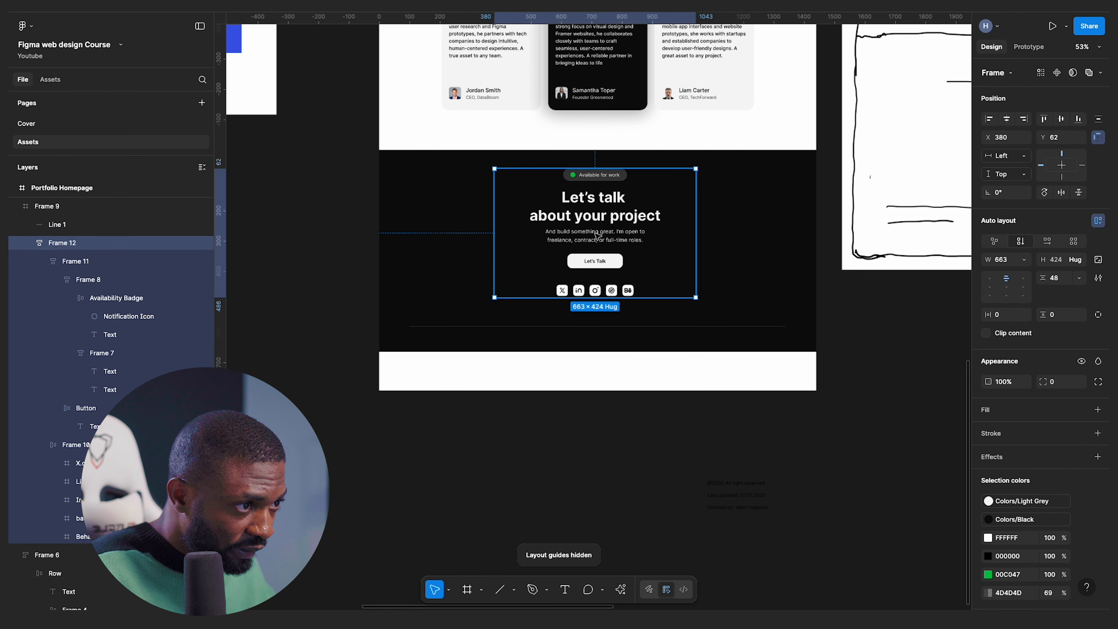
{"action": "left_click_drag", "start_coordinate": [606, 214], "coordinate": [609, 217]}
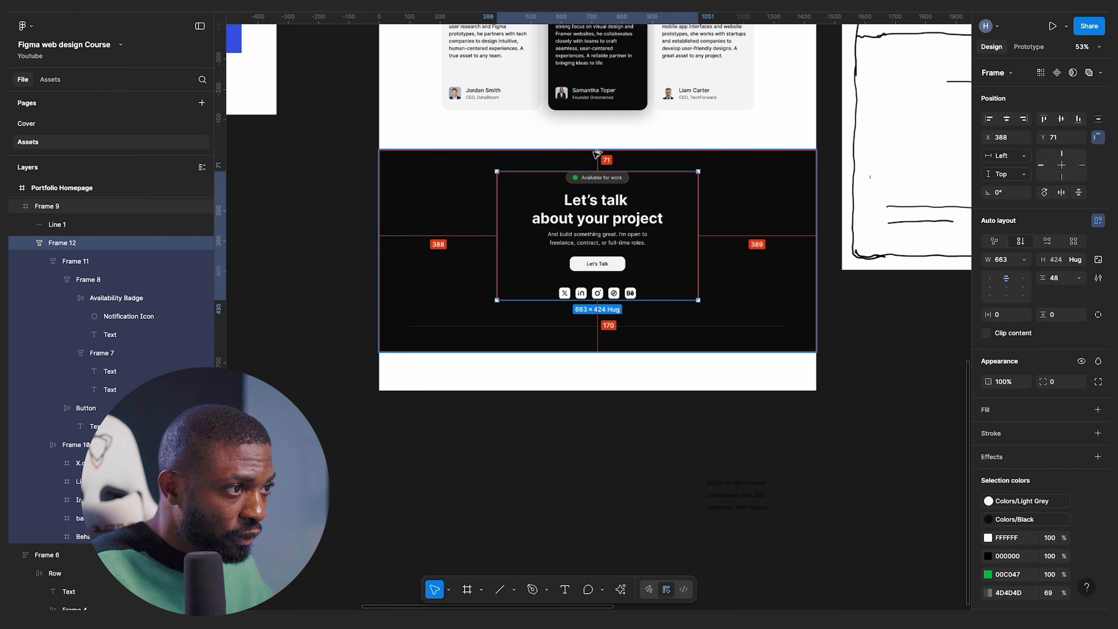
{"action": "key", "text": "Down"}
{"action": "key", "text": "Down"}
{"action": "key", "text": "Down"}
{"action": "key", "text": "Down"}
{"action": "key", "text": "Down"}
{"action": "key", "text": "Down"}
{"action": "key", "text": "Down"}
{"action": "key", "text": "Down"}
{"action": "key", "text": "Down"}
{"action": "key", "text": "Down"}
{"action": "key", "text": "Down"}
{"action": "key", "text": "Down"}
{"action": "key", "text": "Down"}
{"action": "key", "text": "Down"}
{"action": "key", "text": "Down"}
{"action": "key", "text": "Down"}
{"action": "key", "text": "Down"}
{"action": "key", "text": "Down"}
{"action": "key", "text": "Down"}
{"action": "key", "text": "Down"}
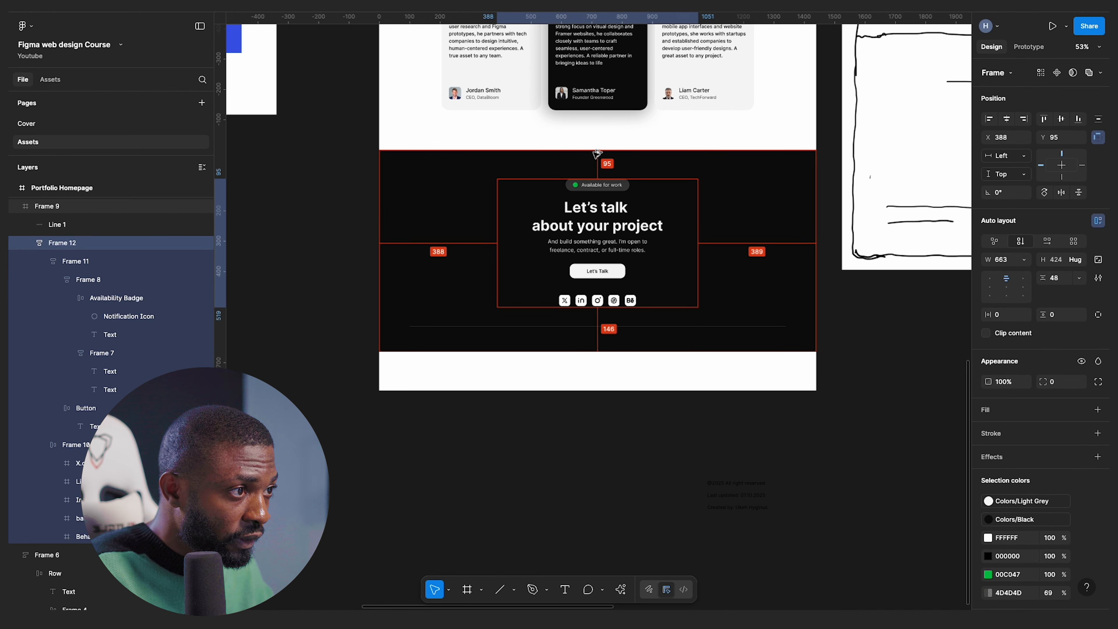
{"action": "key", "text": "Down"}
{"action": "key", "text": "Down"}
{"action": "key", "text": "Down"}
{"action": "key", "text": "Down"}
{"action": "key", "text": "Down"}
{"action": "key", "text": "Down"}
{"action": "key", "text": "Down"}
{"action": "key", "text": "Down"}
{"action": "key", "text": "Down"}
{"action": "key", "text": "Down"}
{"action": "key", "text": "Down"}
{"action": "key", "text": "Down"}
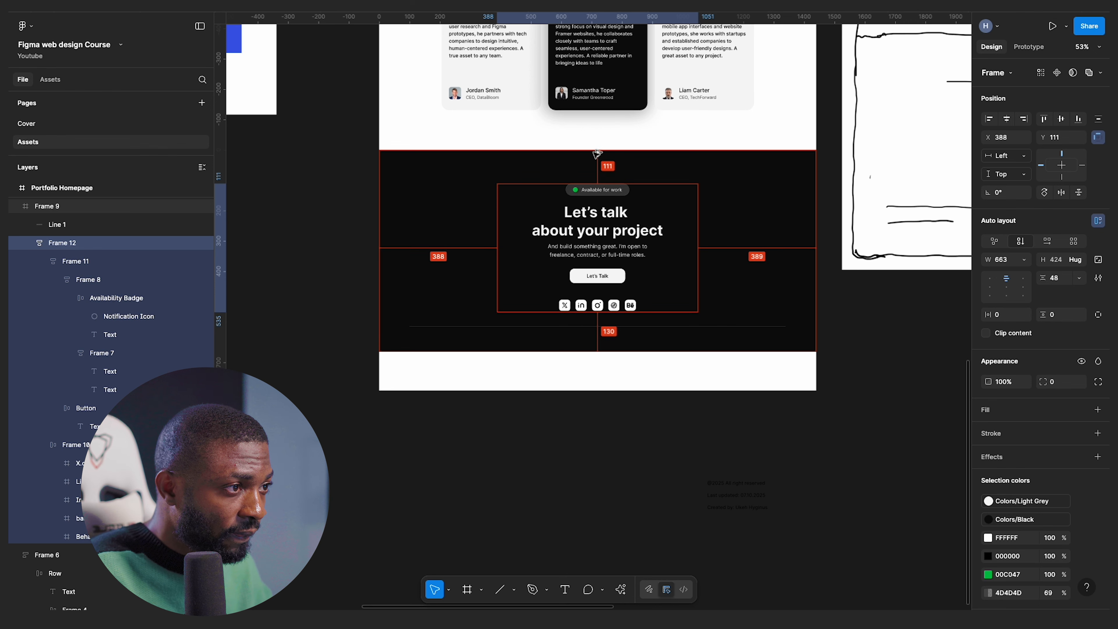
- Move the divider line to 64 px below the call-to-action block
{"action": "left_click", "coordinate": [597, 326]}
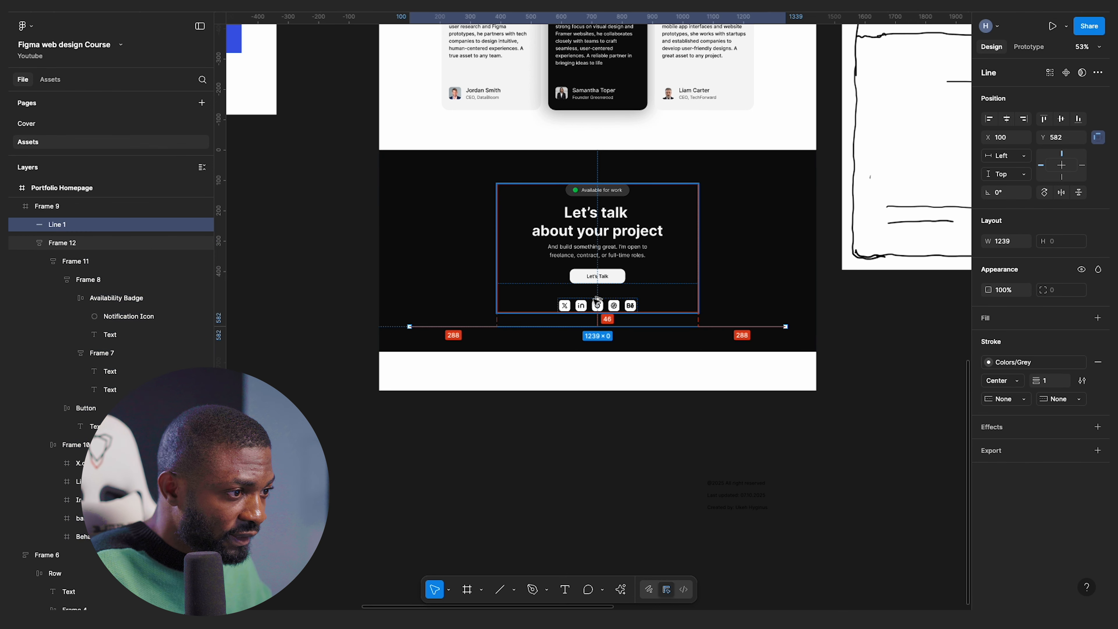
{"action": "key", "text": "Down"}
{"action": "key", "text": "Down"}
{"action": "key", "text": "Down"}
{"action": "key", "text": "Down"}
{"action": "key", "text": "Down"}
{"action": "key", "text": "Down"}
{"action": "key", "text": "Down"}
{"action": "key", "text": "Down"}
{"action": "key", "text": "Down"}
{"action": "key", "text": "Down"}
{"action": "key", "text": "Down"}
{"action": "key", "text": "Down"}
{"action": "key", "text": "Down"}
{"action": "key", "text": "Down"}
{"action": "key", "text": "Down"}
{"action": "key", "text": "Down"}
{"action": "key", "text": "Down"}
{"action": "key", "text": "Down"}
{"action": "key", "text": "Down"}
{"action": "key", "text": "Down"}
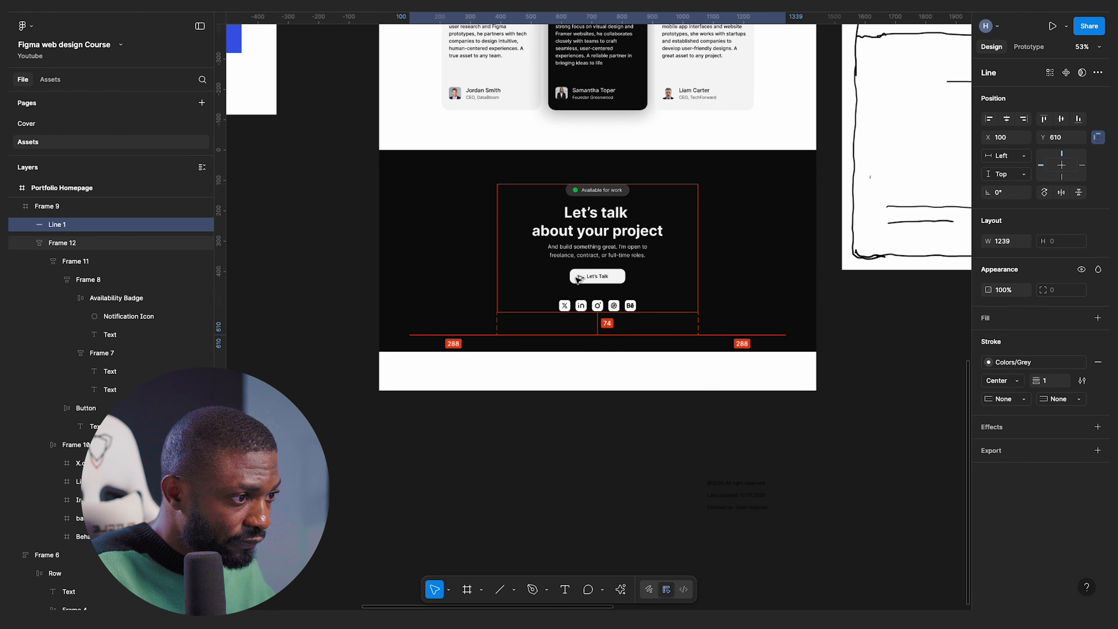
{"action": "key", "text": "Up"}
{"action": "key", "text": "Up"}
{"action": "key", "text": "Up"}
{"action": "key", "text": "Up"}
{"action": "key", "text": "Up"}
{"action": "key", "text": "Up"}
{"action": "key", "text": "Up"}
{"action": "key", "text": "Up"}
{"action": "key", "text": "Up"}
{"action": "key", "text": "Up"}
{"action": "key", "text": "Up"}
{"action": "key", "text": "Up"}
{"action": "key", "text": "Up"}
{"action": "key", "text": "Up"}
{"action": "key", "text": "Up"}
{"action": "key", "text": "Up"}
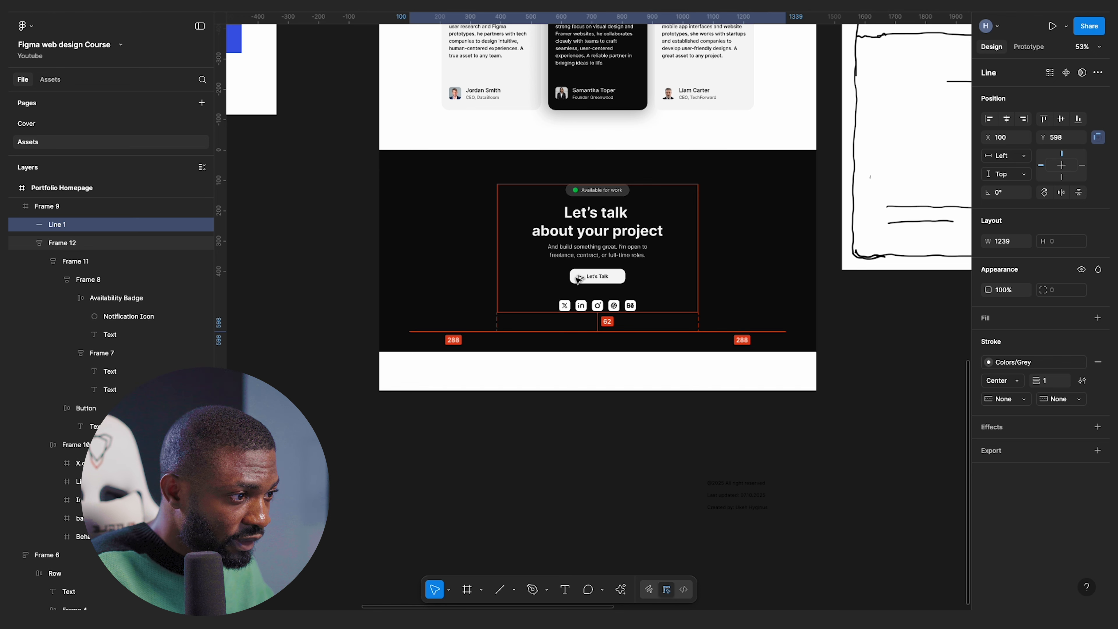
{"action": "key", "text": "Down"}
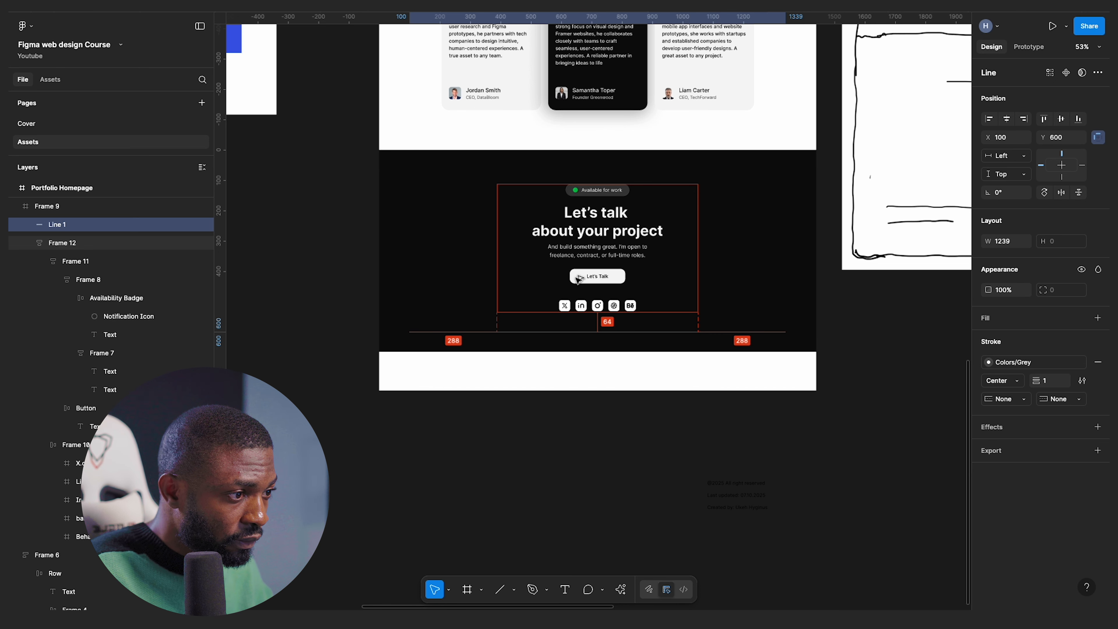
- Extend the black frame to a height of 793 px and place the copyright text below the divider at X 100, Y 656
{"action": "left_click", "coordinate": [598, 248]}
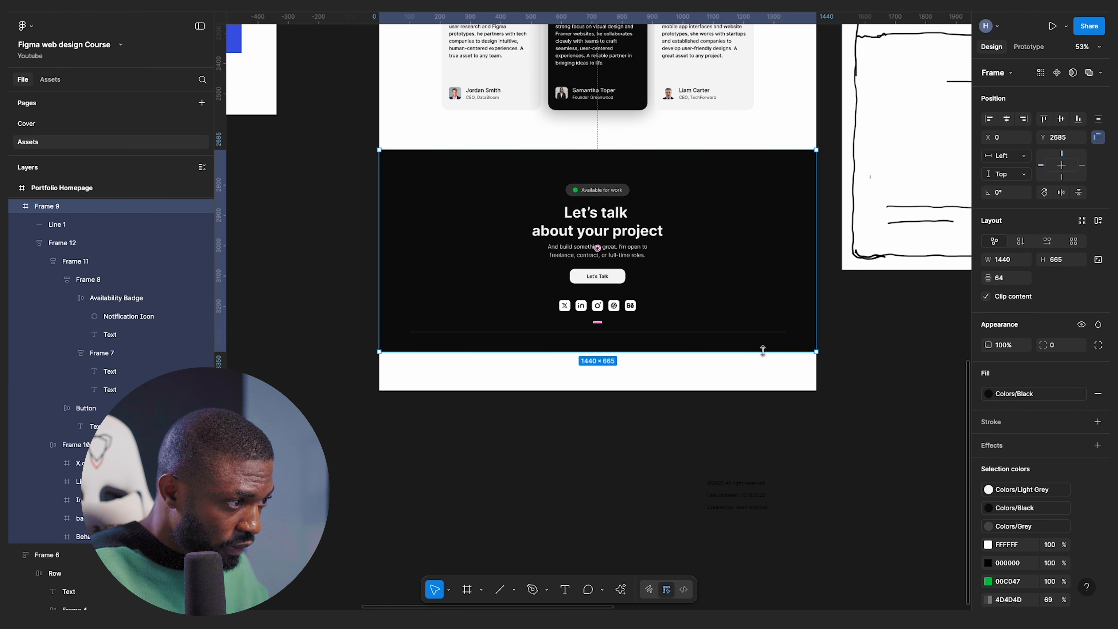
{"action": "left_click_drag", "start_coordinate": [763, 372], "coordinate": [759, 391]}
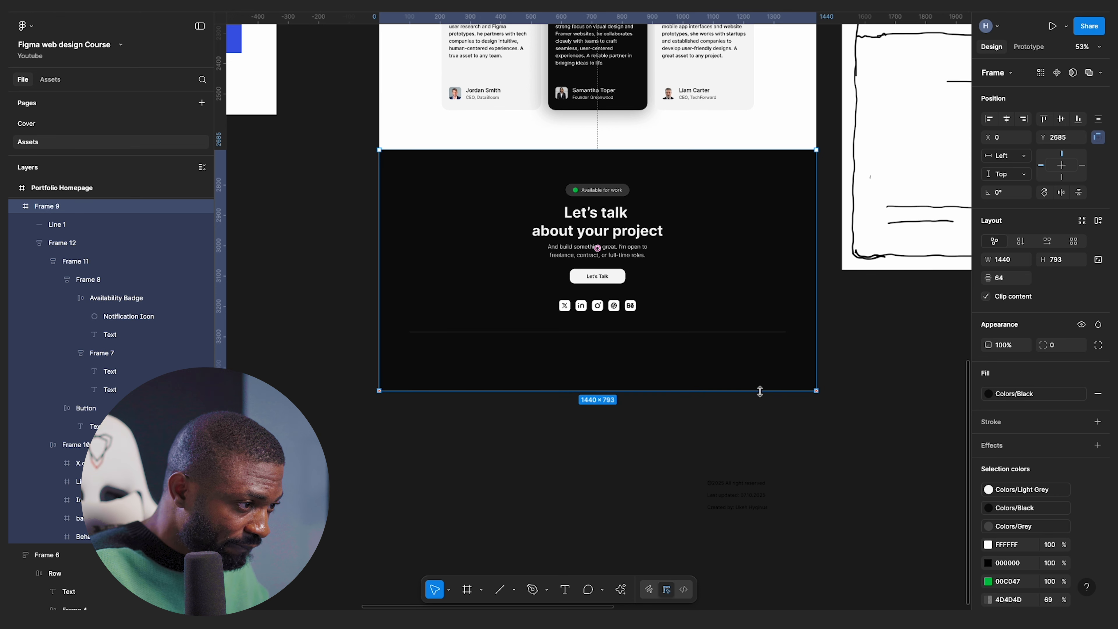
{"action": "left_click", "coordinate": [739, 483]}
{"action": "left_click_drag", "start_coordinate": [739, 483], "coordinate": [441, 354]}
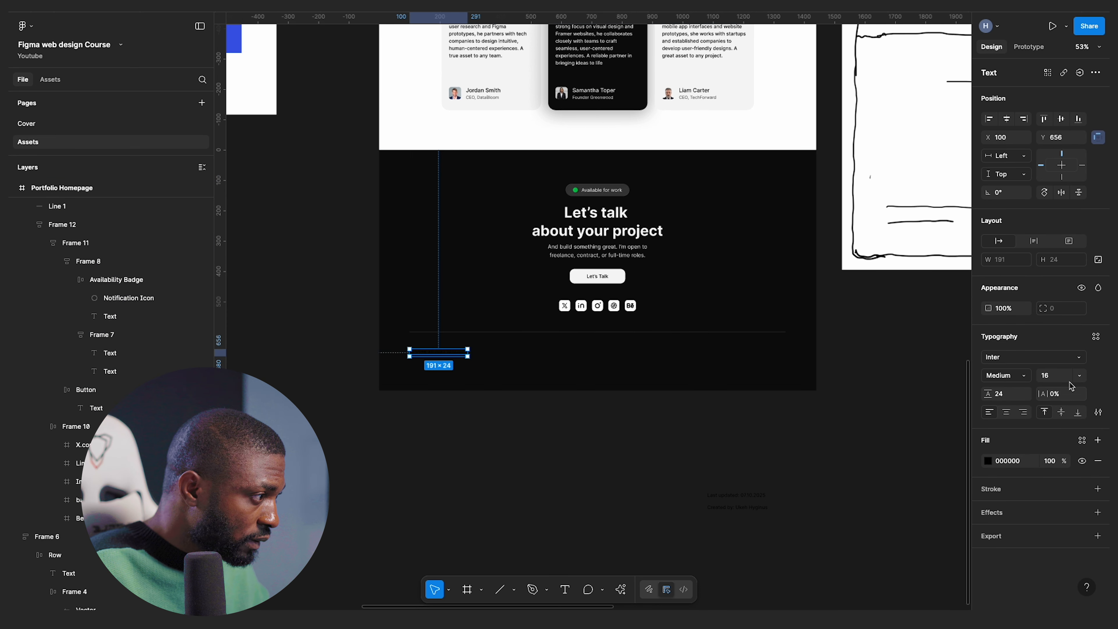
- Apply the Paragraph/Small text style and the Light Grey color style to the copyright text
{"action": "left_click", "coordinate": [1096, 336]}
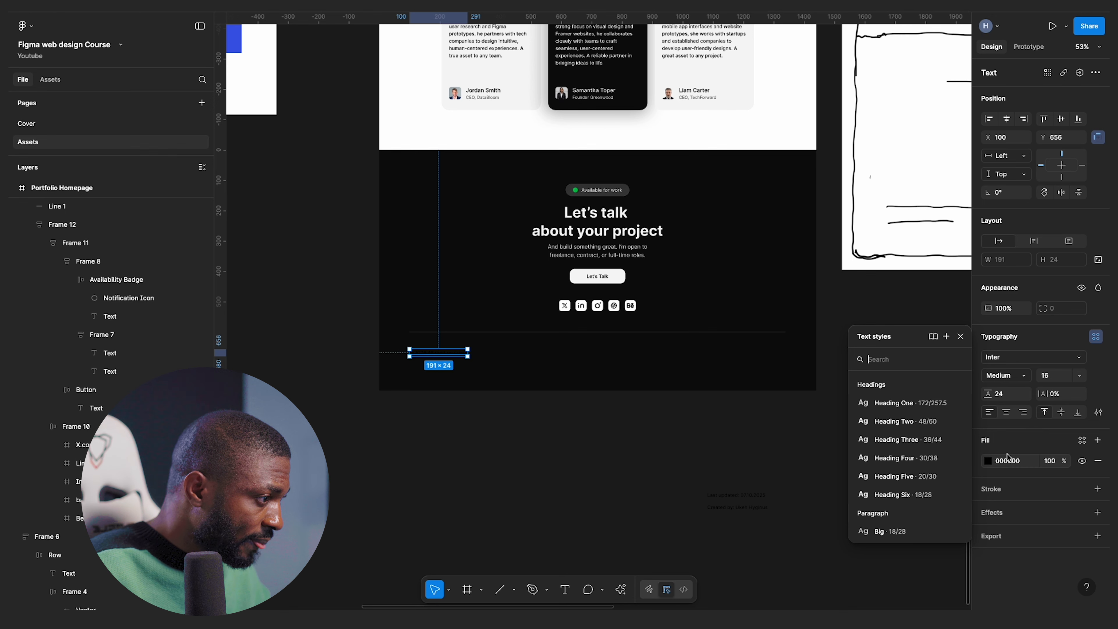
{"action": "scroll", "coordinate": [915, 506], "scroll_direction": "down", "scroll_amount": 3}
{"action": "left_click", "coordinate": [913, 534]}
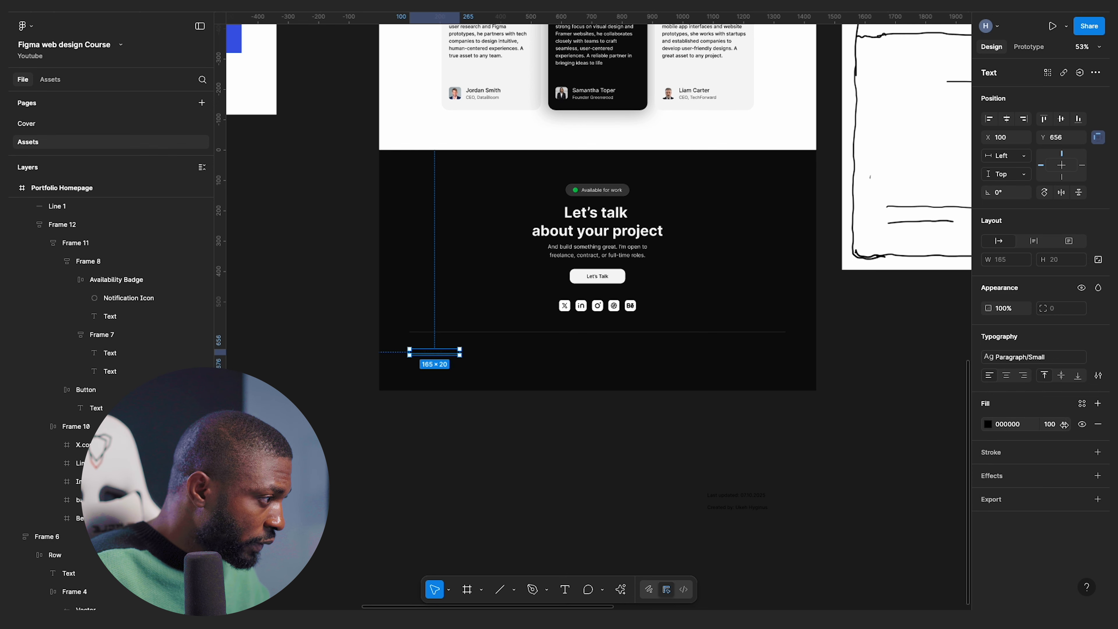
{"action": "left_click", "coordinate": [1082, 403]}
{"action": "left_click", "coordinate": [898, 497]}
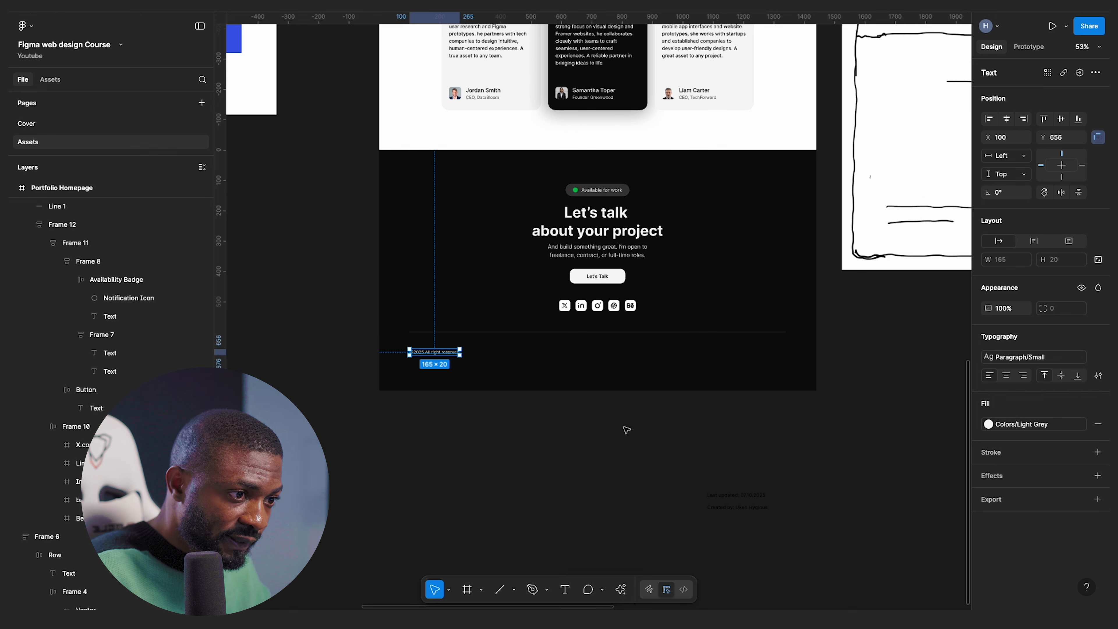
{"action": "scroll", "coordinate": [410, 345], "scroll_direction": "up", "scroll_amount": 4}
{"action": "left_click", "coordinate": [510, 391]}
{"action": "scroll", "coordinate": [378, 356], "scroll_direction": "down", "scroll_amount": 4}
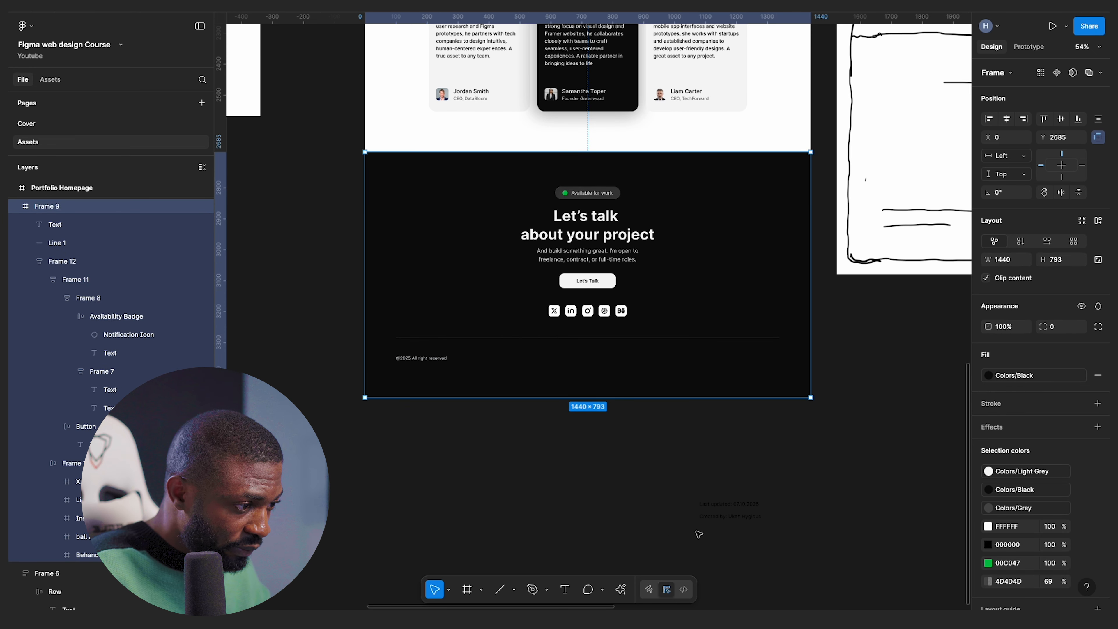
- Place the "Last updated" and "Created by" texts below the divider's right half and apply the Light Grey color and Paragraph/Small text styles
{"action": "left_click_drag", "start_coordinate": [726, 510], "coordinate": [698, 372]}
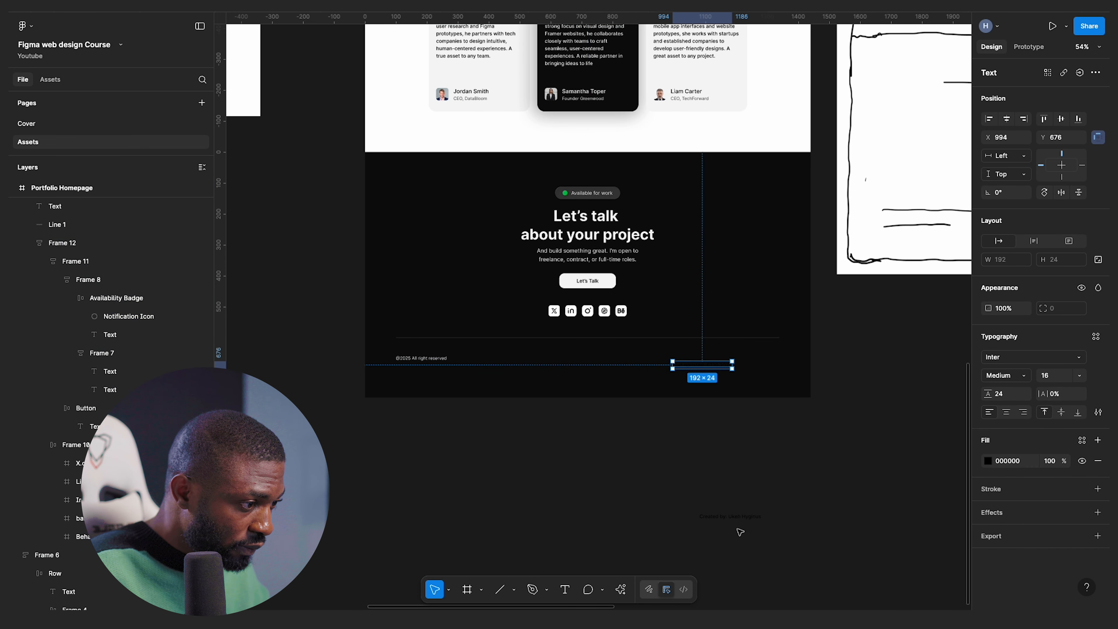
{"action": "left_click_drag", "start_coordinate": [741, 521], "coordinate": [783, 371]}
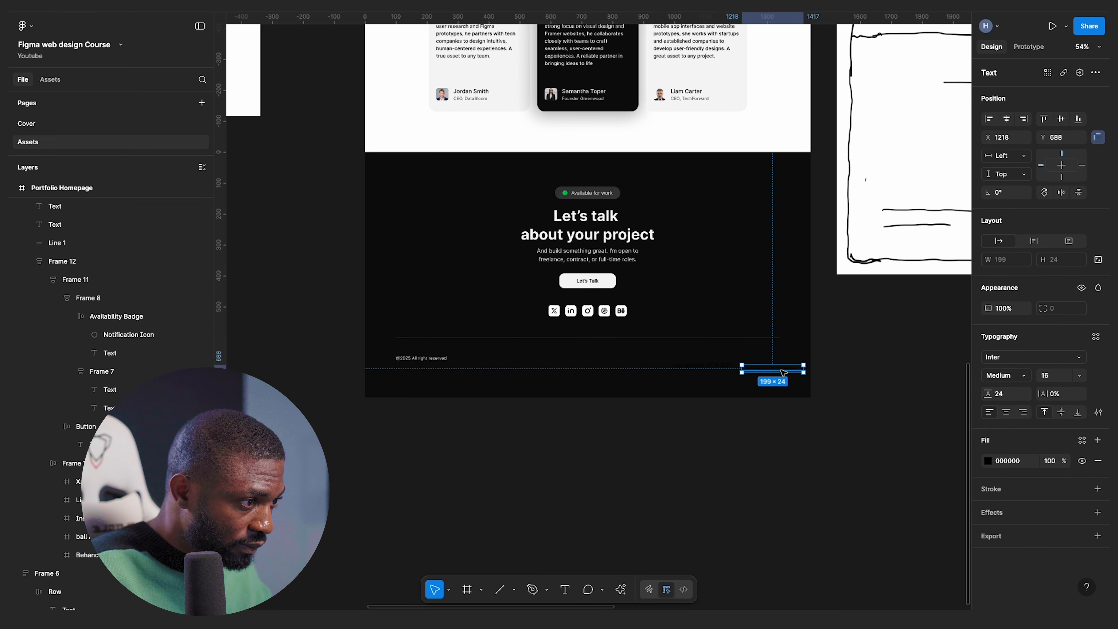
{"action": "left_click", "coordinate": [711, 368], "text": "shift"}
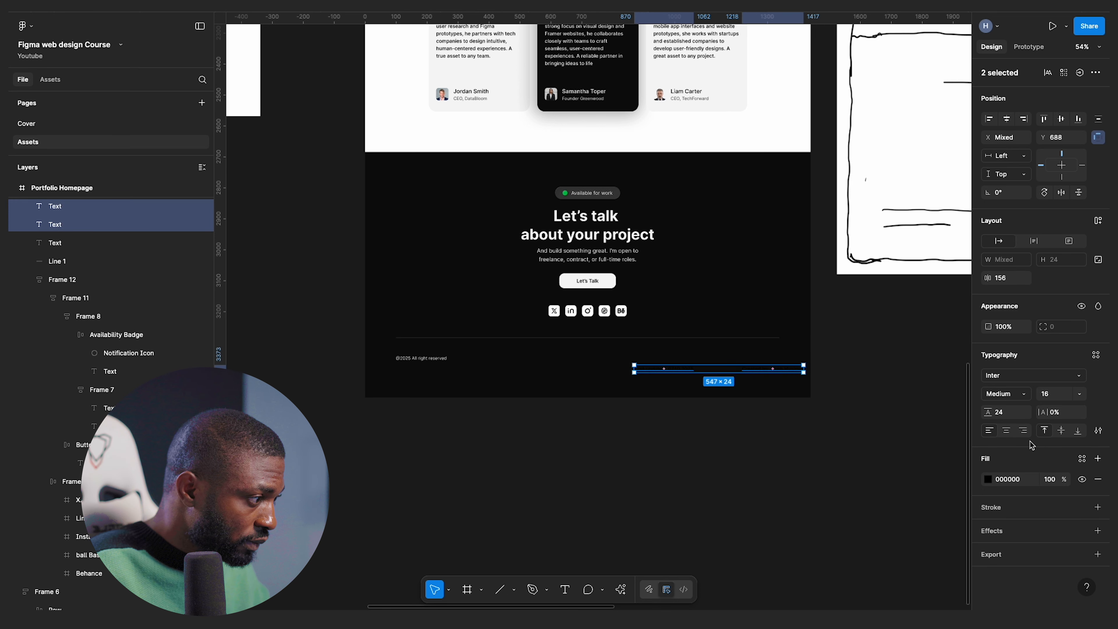
{"action": "left_click", "coordinate": [1082, 457]}
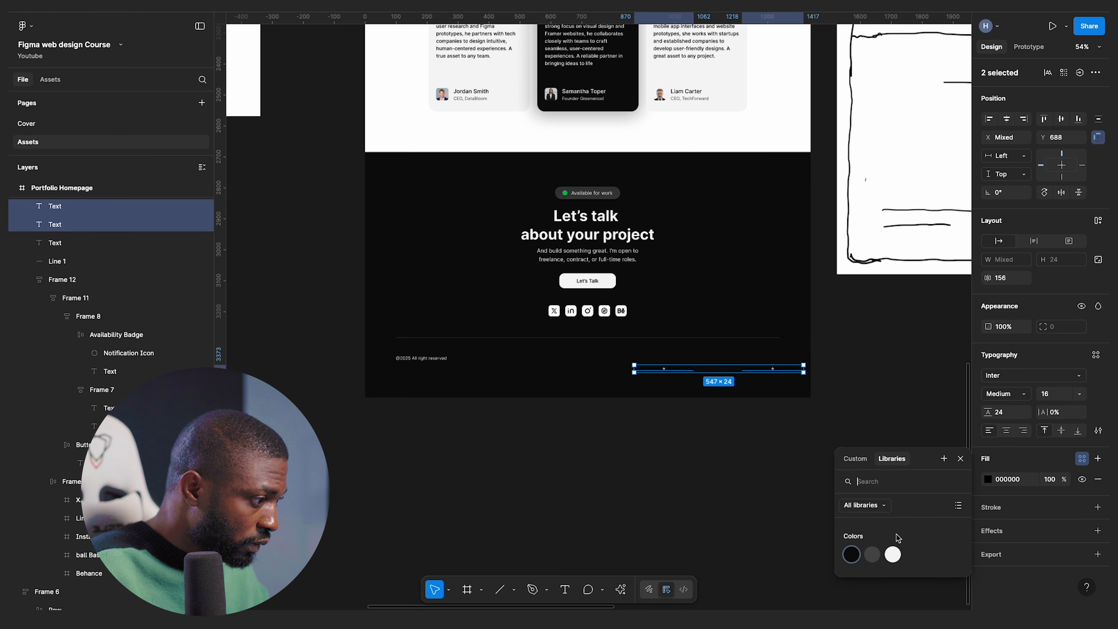
{"action": "left_click", "coordinate": [892, 554]}
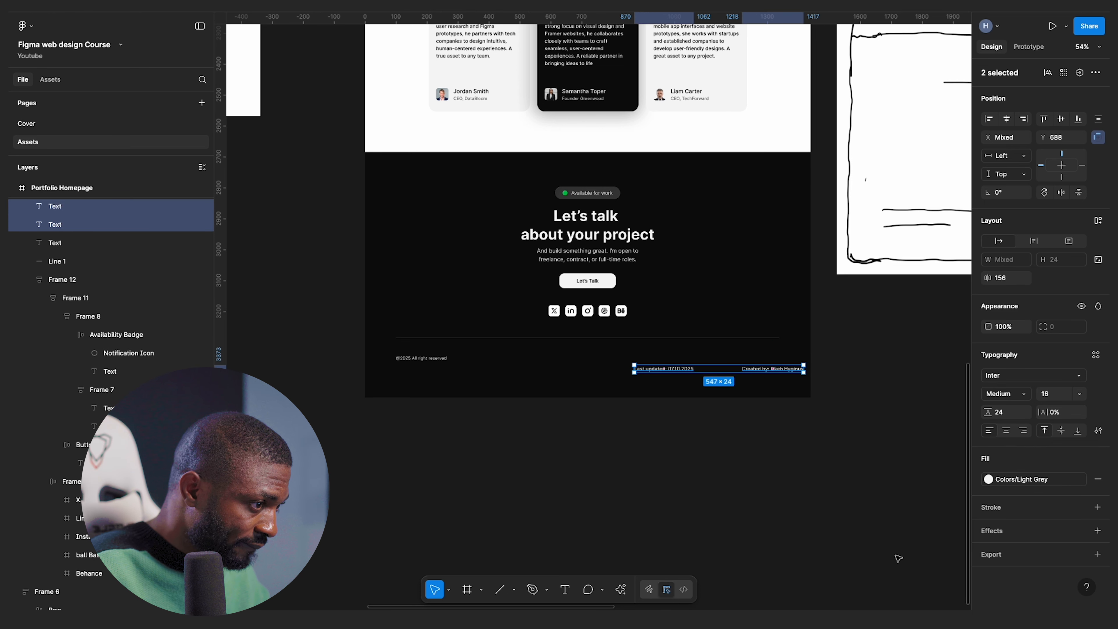
{"action": "left_click", "coordinate": [1094, 356]}
{"action": "scroll", "coordinate": [910, 507], "scroll_direction": "down", "scroll_amount": 3}
{"action": "left_click", "coordinate": [907, 545]}
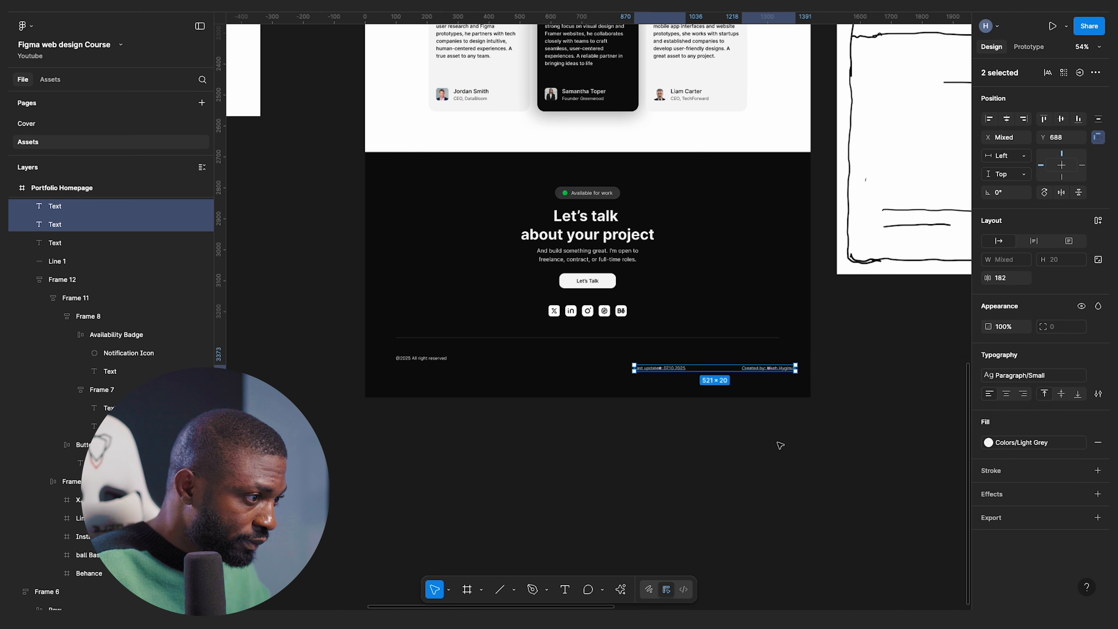
- Wrap the "Last updated" and "Created by" texts in a horizontal auto layout with a 16 px gap and hug-contents width
{"action": "scroll", "coordinate": [748, 405], "scroll_direction": "up", "scroll_amount": 2}
{"action": "key", "text": "shift+a"}
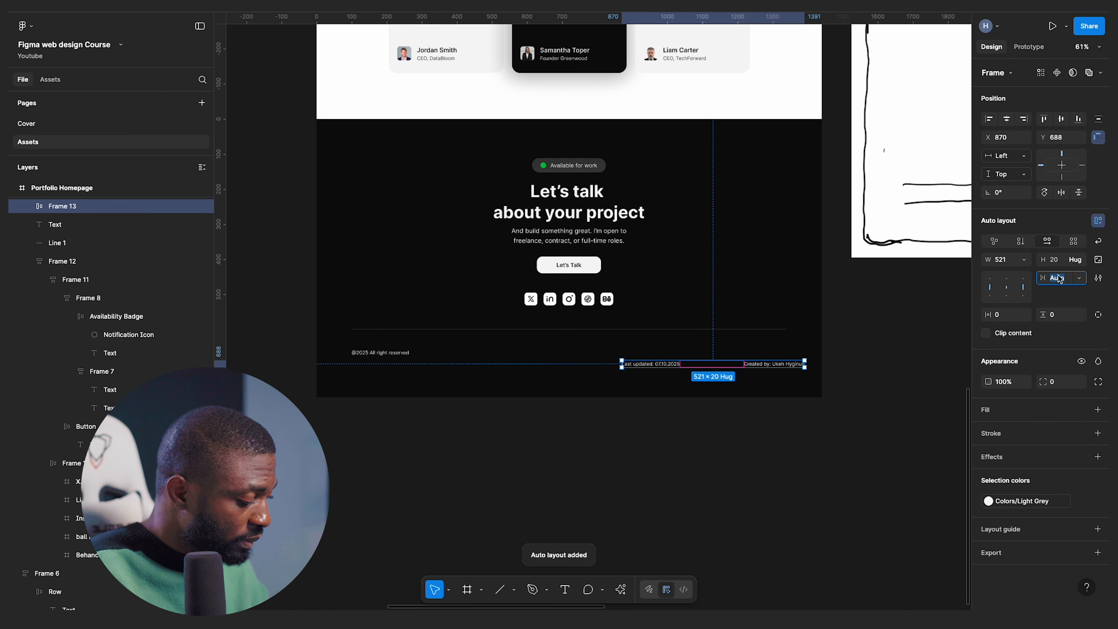
{"action": "type", "text": "6"}
{"action": "key", "text": "Return"}
{"action": "scroll", "coordinate": [777, 368], "scroll_direction": "up", "scroll_amount": 5}
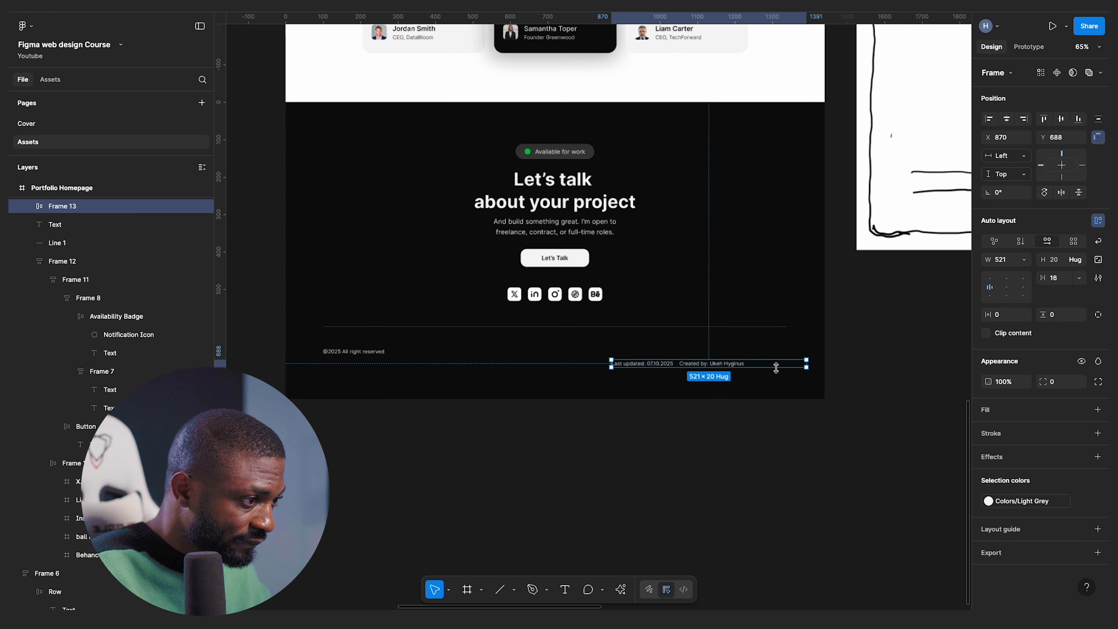
{"action": "left_click", "coordinate": [1079, 259]}
{"action": "left_click", "coordinate": [1080, 264]}
{"action": "left_click", "coordinate": [1023, 259]}
{"action": "left_click", "coordinate": [1012, 272]}
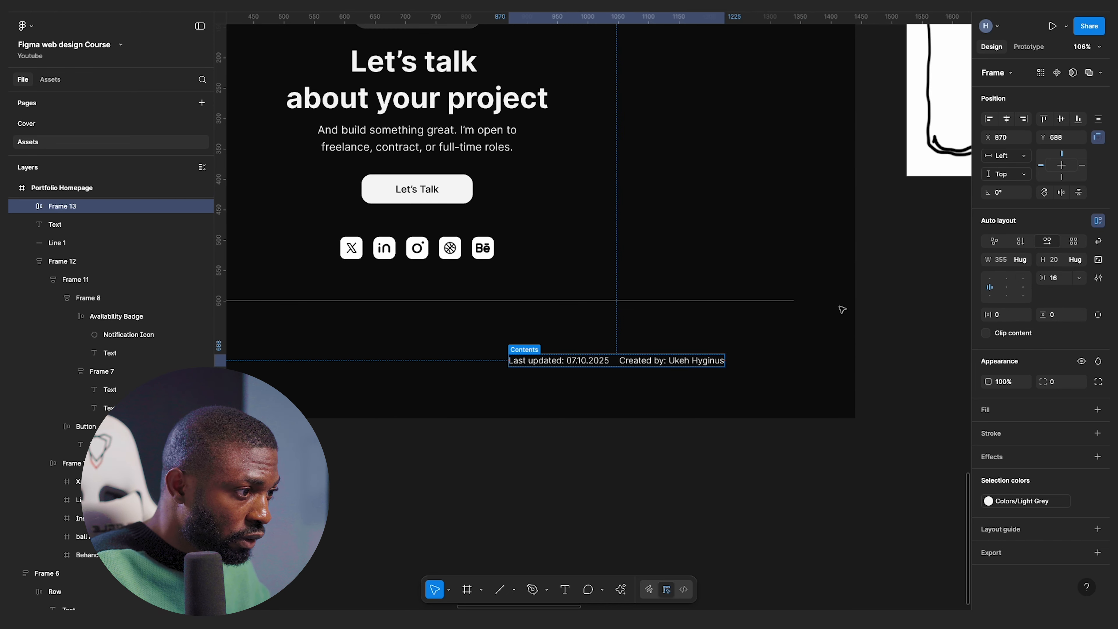
- Align the two-text footer group with the divider's right end, 24 px below the line, at X 984, Y 624
{"action": "scroll", "coordinate": [699, 368], "scroll_direction": "up", "scroll_amount": 2}
{"action": "left_click_drag", "start_coordinate": [700, 368], "coordinate": [779, 328]}
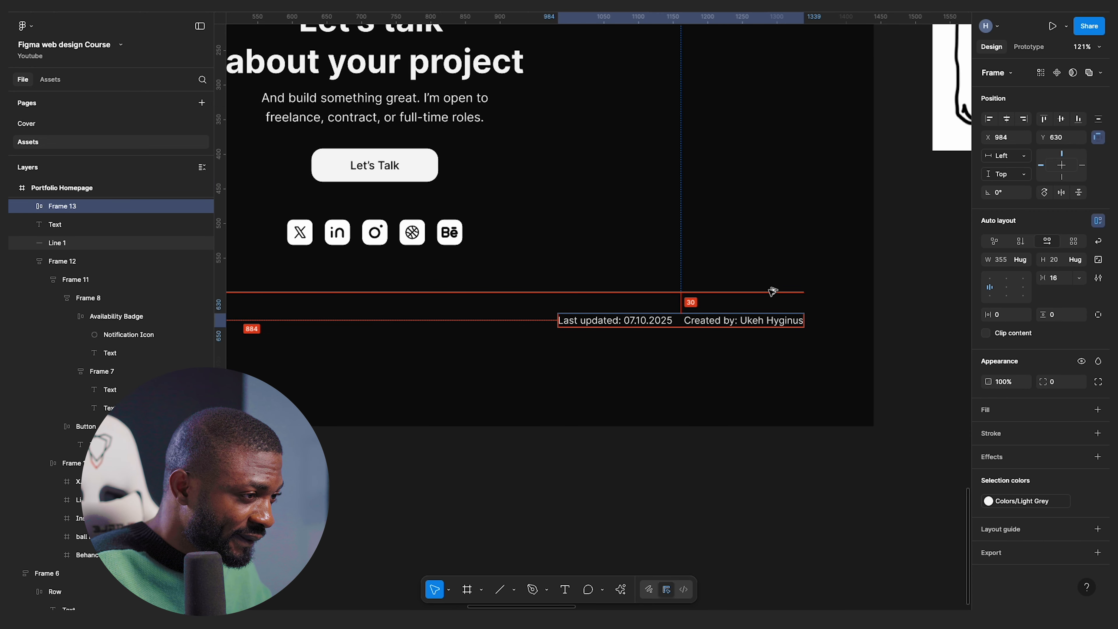
{"action": "key", "text": "Up"}
{"action": "key", "text": "Up"}
{"action": "key", "text": "Up"}
{"action": "key", "text": "Up"}
{"action": "key", "text": "Up"}
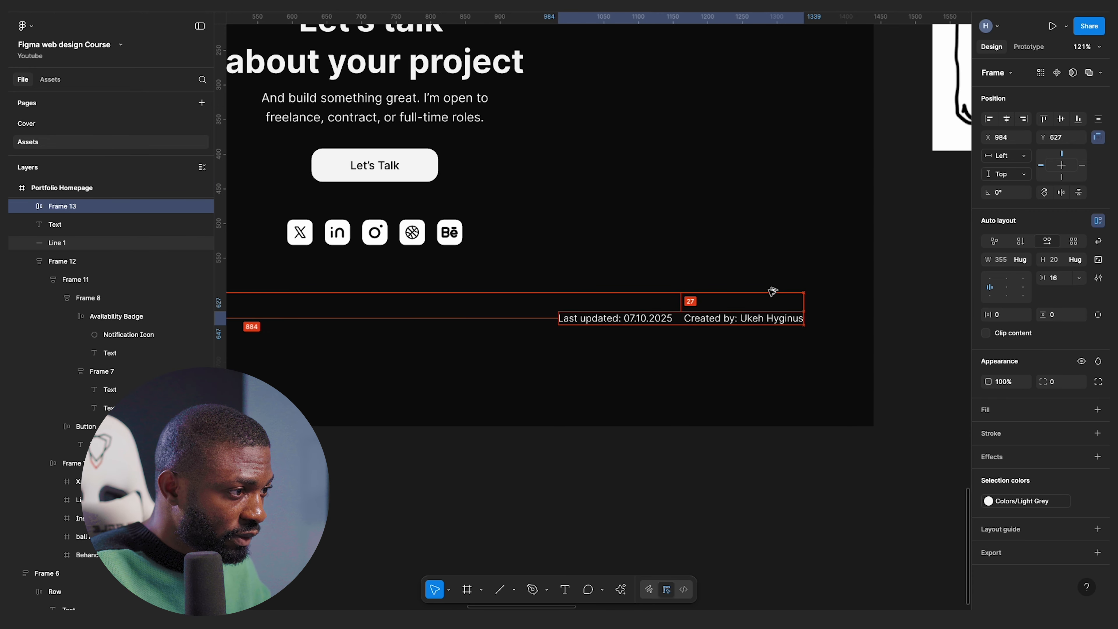
{"action": "key", "text": "Up"}
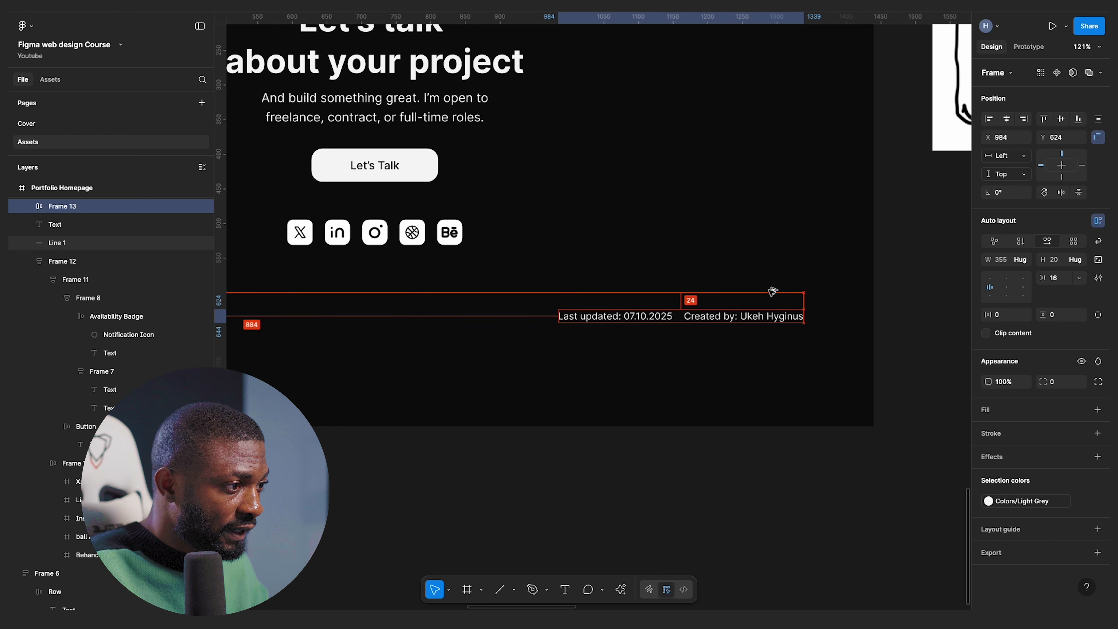
- Show the layout guides and move the copyright text to X 100, Y 624, 24 px below the divider
{"action": "scroll", "coordinate": [779, 293], "scroll_direction": "down", "scroll_amount": 5}
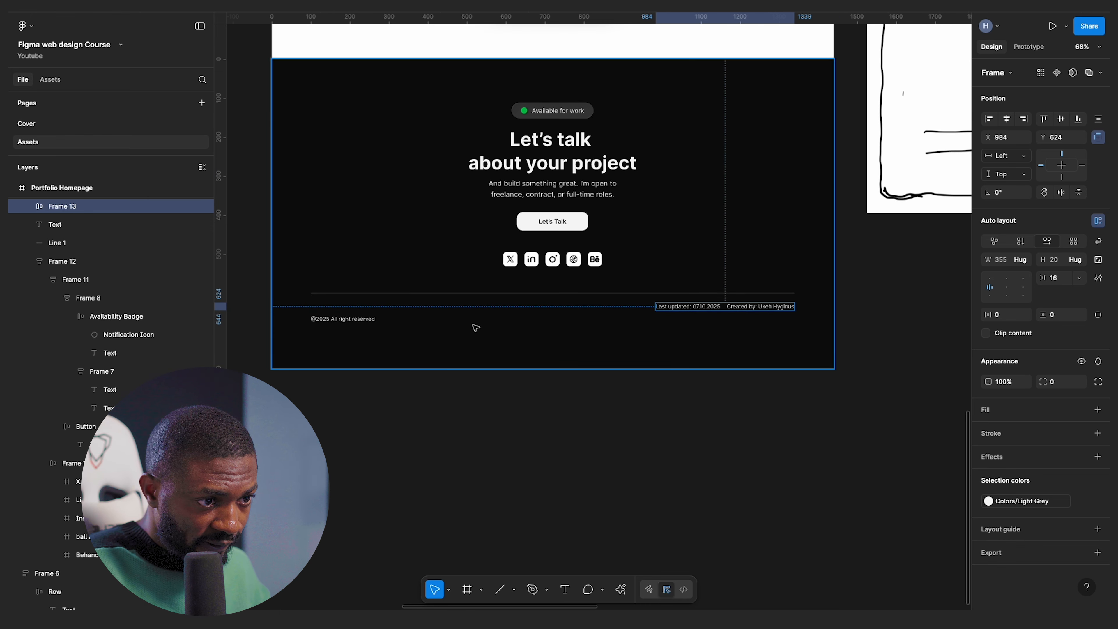
{"action": "scroll", "coordinate": [480, 322], "scroll_direction": "left", "scroll_amount": 5}
{"action": "left_click", "coordinate": [493, 318]}
{"action": "key", "text": "ctrl+g"}
{"action": "scroll", "coordinate": [492, 318], "scroll_direction": "up", "scroll_amount": 10}
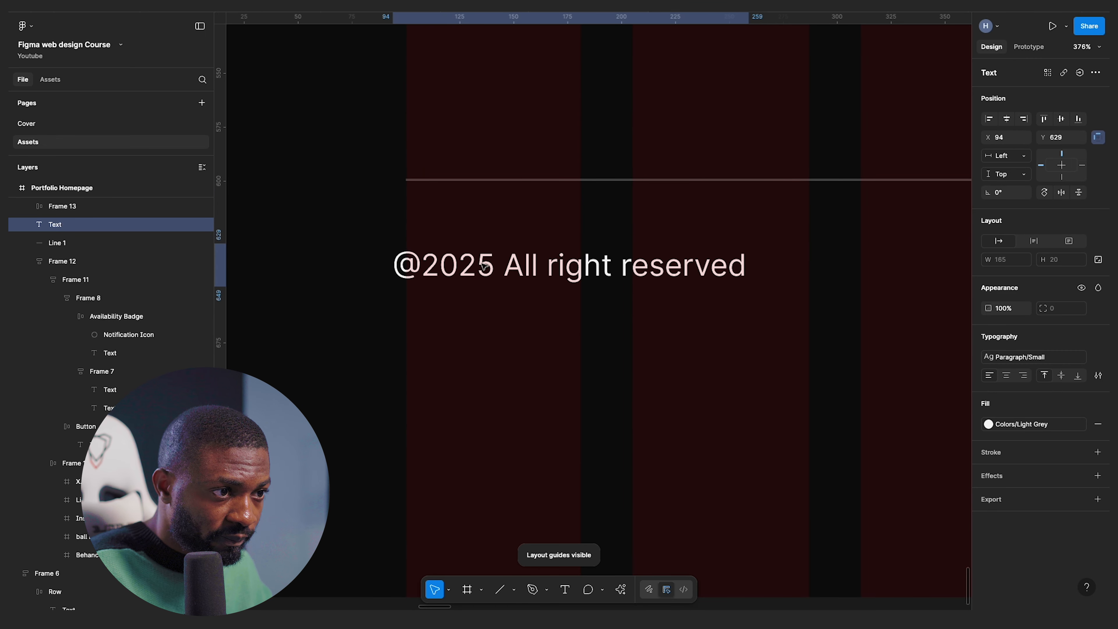
{"action": "left_click_drag", "start_coordinate": [484, 266], "coordinate": [497, 251]}
{"action": "key", "text": "alt"}
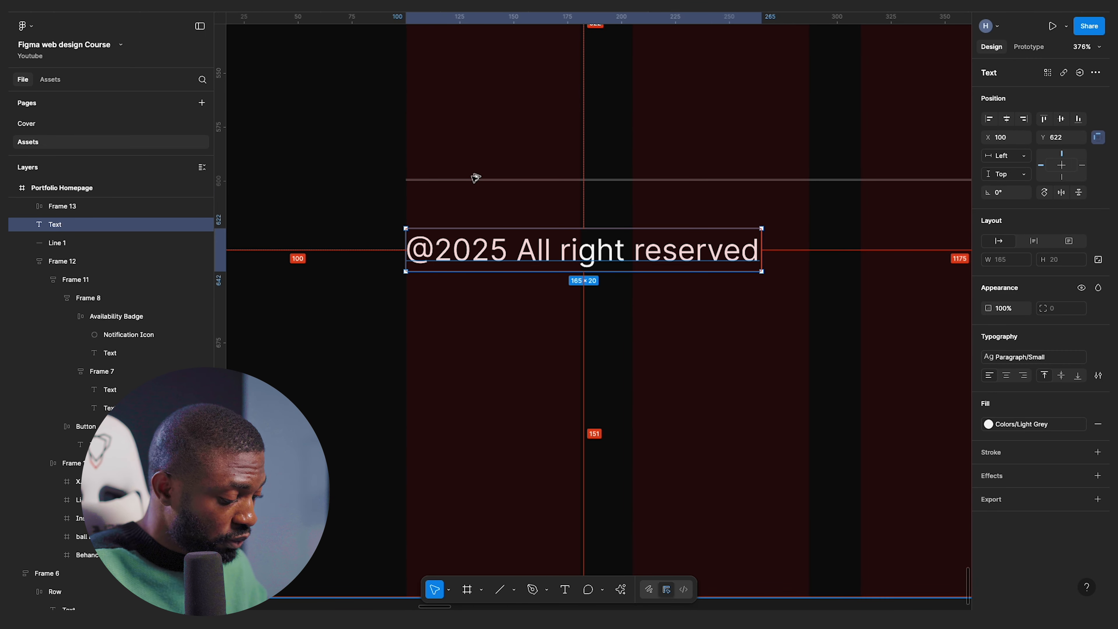
{"action": "key", "text": "Down"}
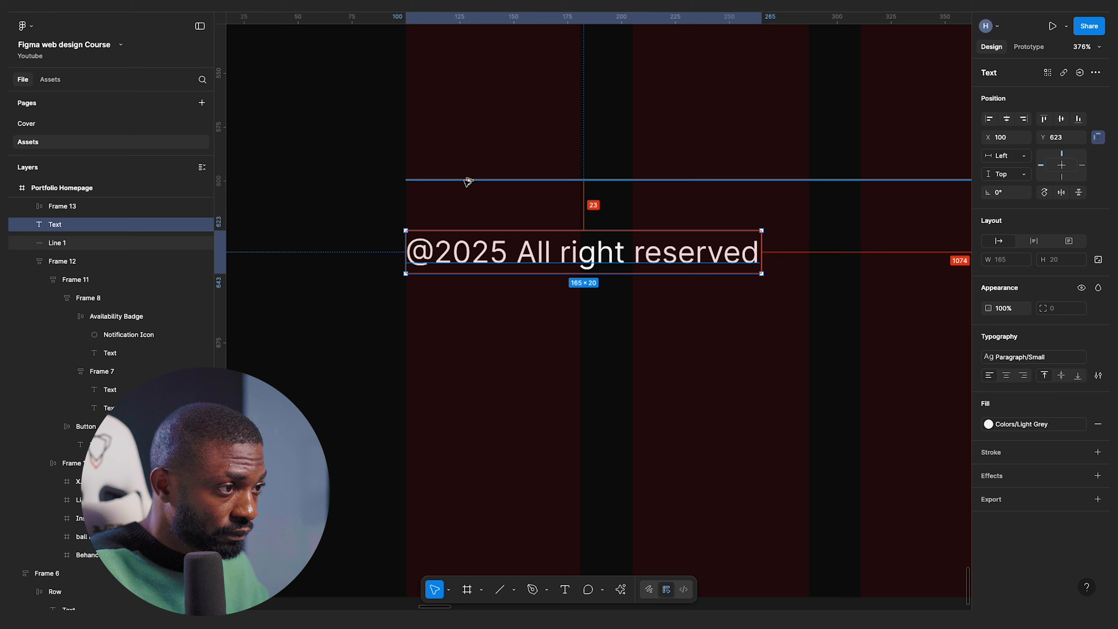
{"action": "key", "text": "Down"}
- Shorten the black call-to-action frame to a height of 756 px and hide the layout guides
{"action": "scroll", "coordinate": [467, 181], "scroll_direction": "down", "scroll_amount": 10}
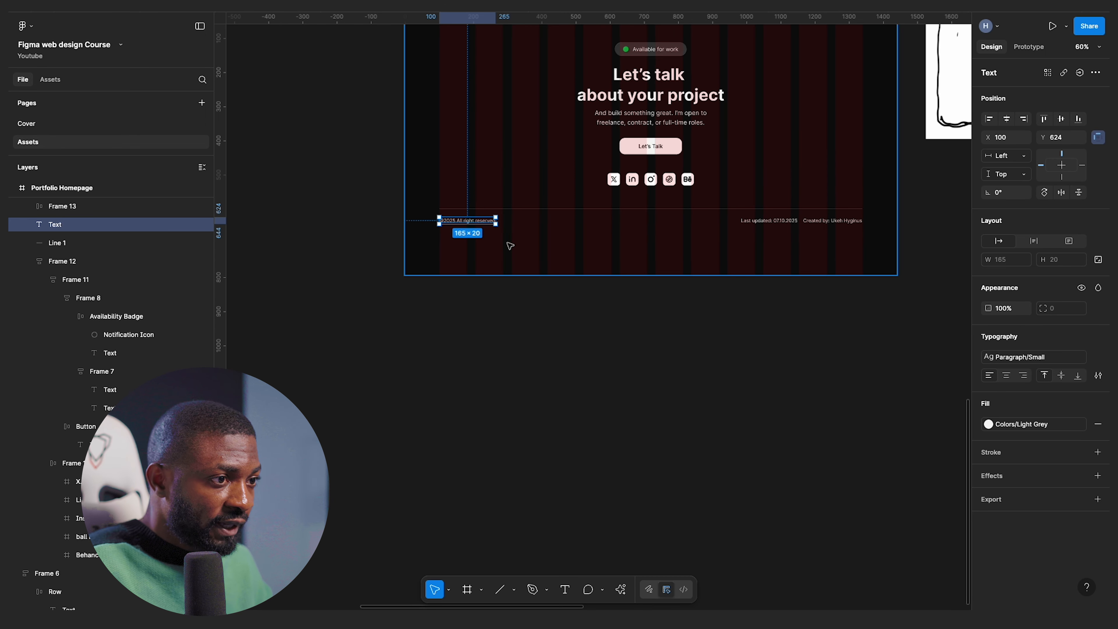
{"action": "key", "text": "alt"}
{"action": "left_click", "coordinate": [538, 255]}
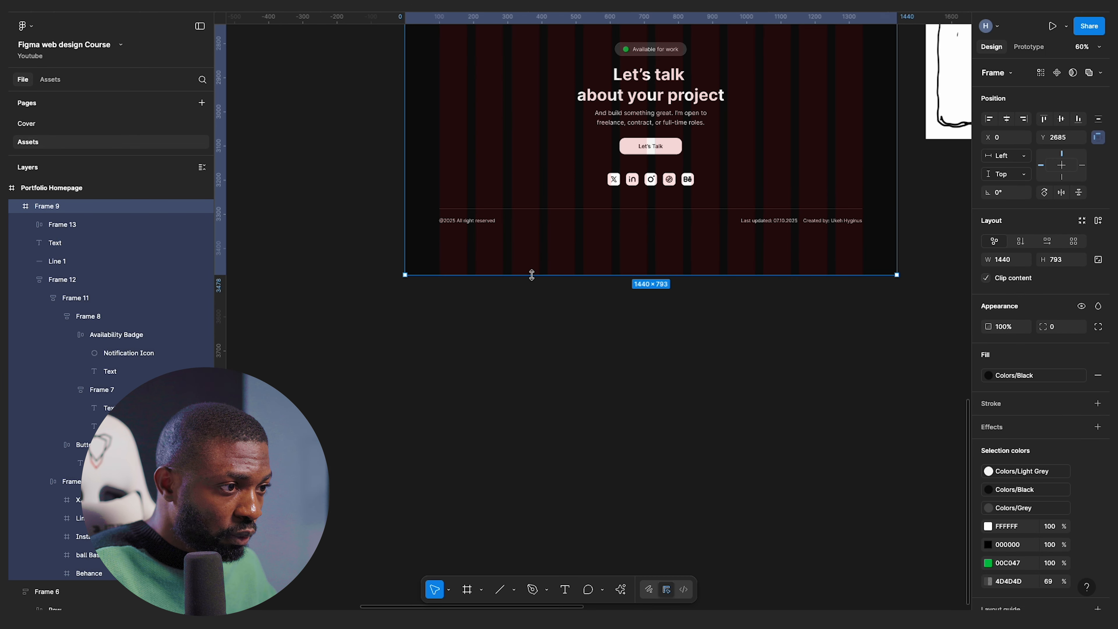
{"action": "left_click_drag", "start_coordinate": [531, 274], "coordinate": [533, 267]}
{"action": "left_click", "coordinate": [471, 225]}
{"action": "key", "text": "alt"}
{"action": "left_click", "coordinate": [493, 252]}
{"action": "left_click_drag", "start_coordinate": [495, 264], "coordinate": [494, 259]}
{"action": "scroll", "coordinate": [595, 349], "scroll_direction": "down", "scroll_amount": 5}
{"action": "left_click", "coordinate": [663, 347]}
{"action": "scroll", "coordinate": [631, 309], "scroll_direction": "up", "scroll_amount": 3}
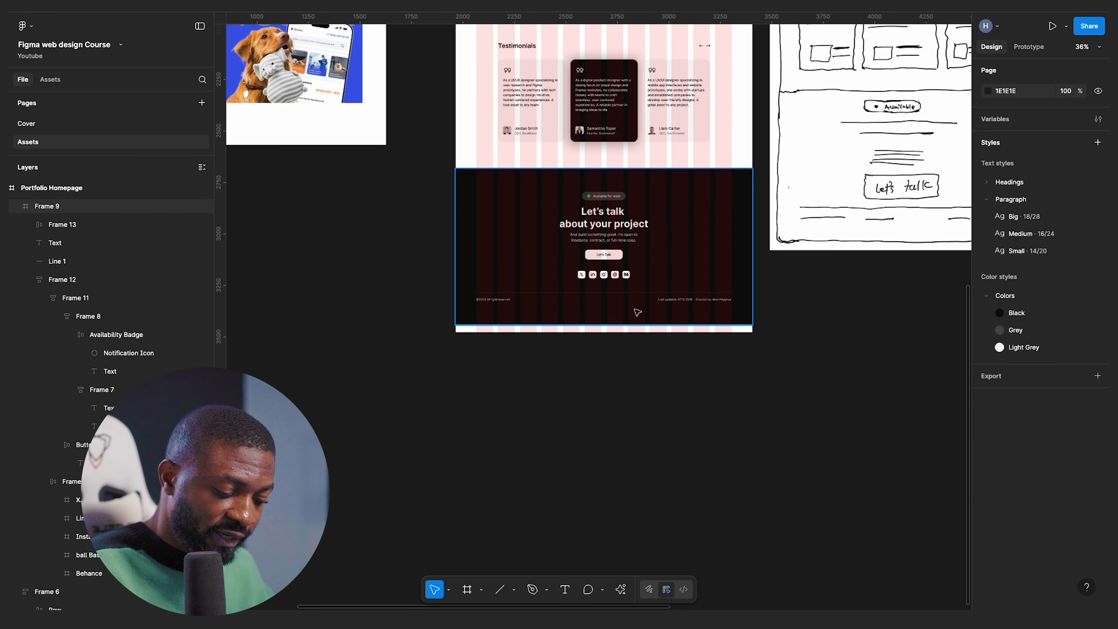
{"action": "key", "text": "ctrl+shift+4"}
- Shorten the Portfolio Homepage frame to a height of 3441 px so it ends at the black section's lower edge
{"action": "scroll", "coordinate": [779, 287], "scroll_direction": "up", "scroll_amount": 3}
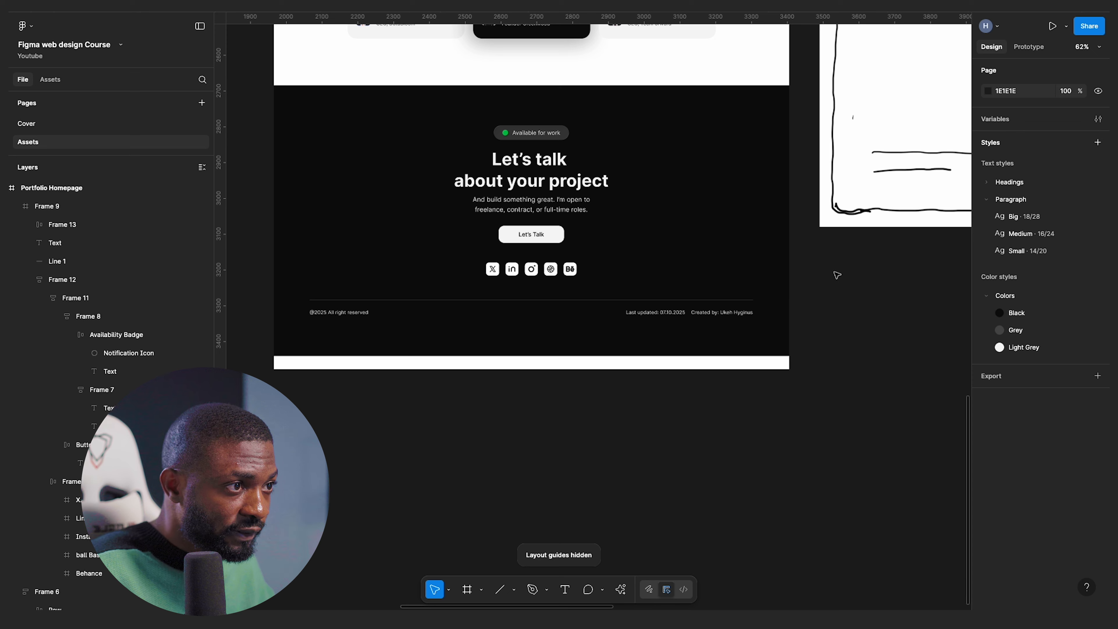
{"action": "scroll", "coordinate": [836, 274], "scroll_direction": "up", "scroll_amount": 1}
{"action": "scroll", "coordinate": [828, 273], "scroll_direction": "up", "scroll_amount": 1}
{"action": "scroll", "coordinate": [532, 296], "scroll_direction": "down", "scroll_amount": 6}
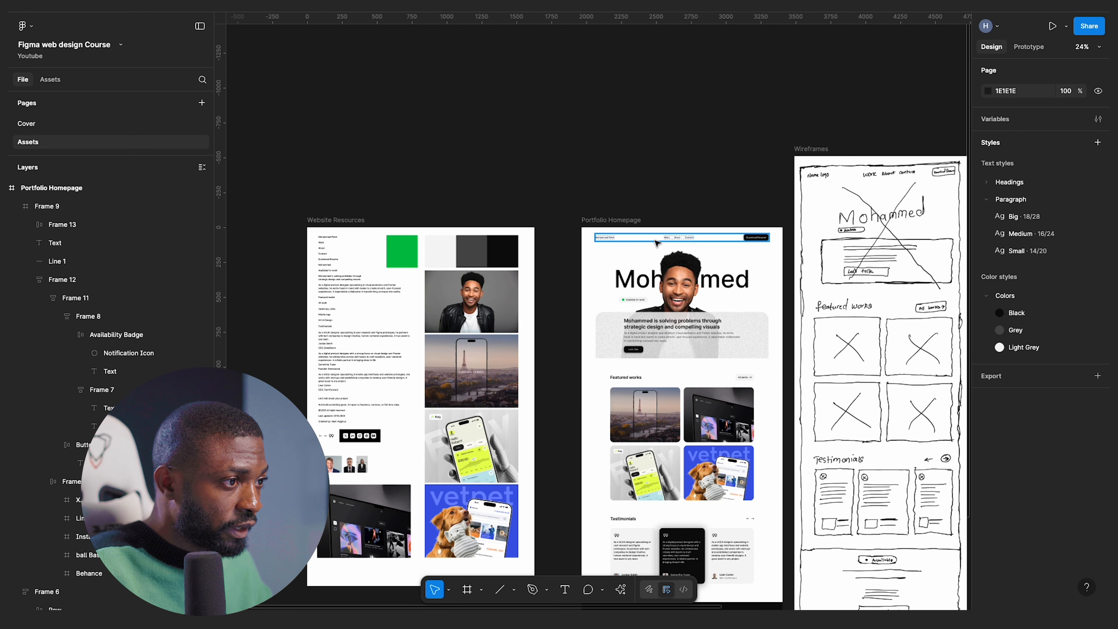
{"action": "left_click", "coordinate": [613, 220]}
{"action": "scroll", "coordinate": [683, 388], "scroll_direction": "down", "scroll_amount": 6}
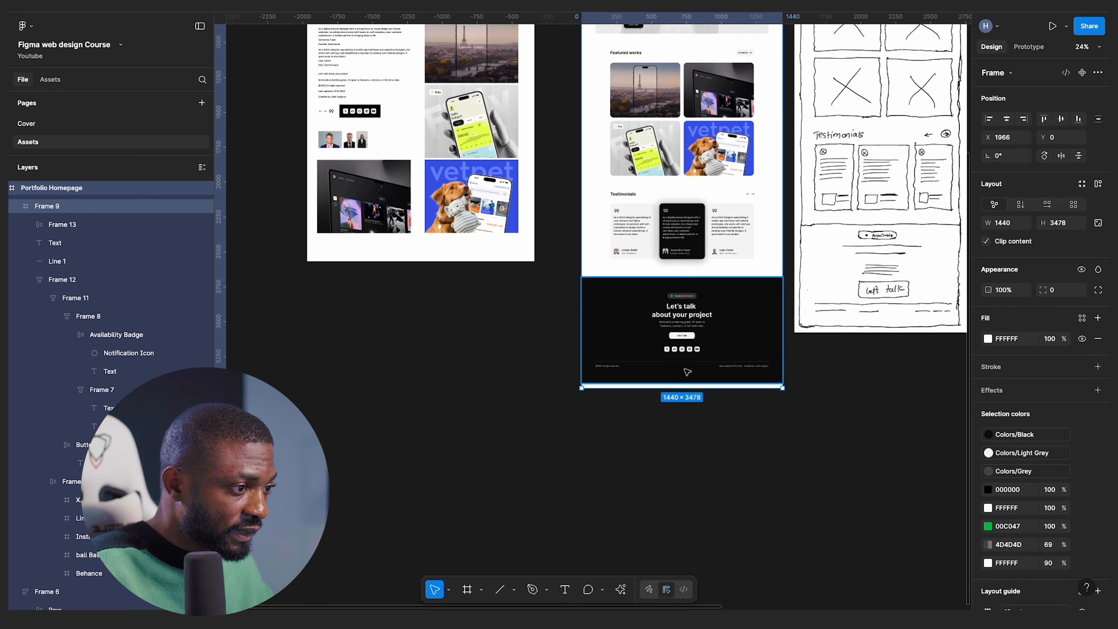
{"action": "left_click_drag", "start_coordinate": [683, 390], "coordinate": [682, 384]}
{"action": "scroll", "coordinate": [690, 386], "scroll_direction": "up", "scroll_amount": 5}
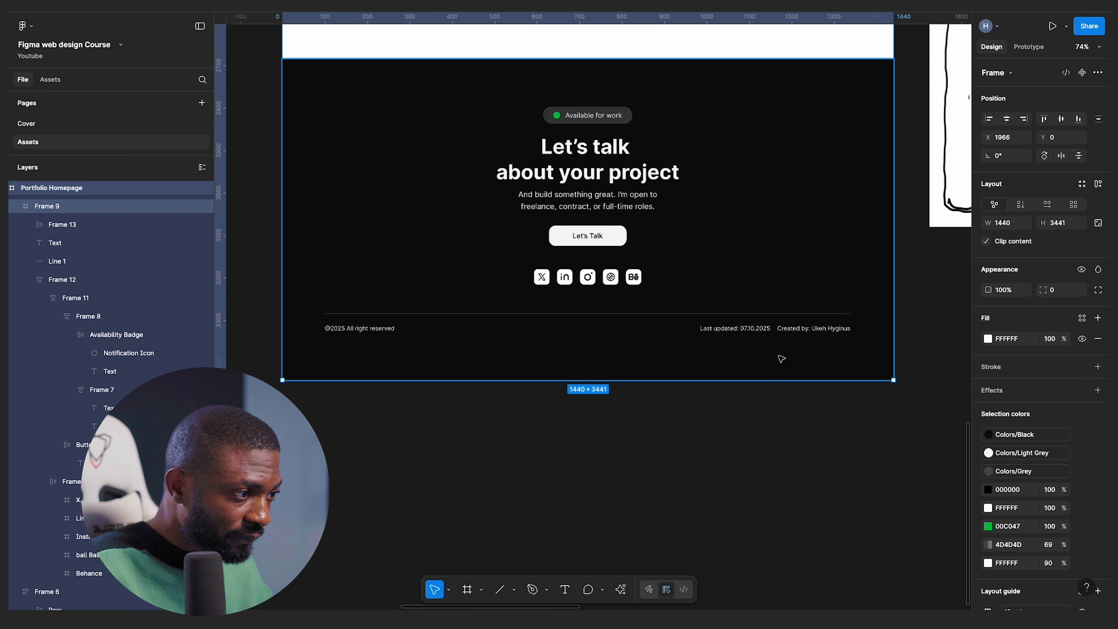
- Review the finished homepage and the layers of its call-to-action block, social icons and footer texts
{"action": "scroll", "coordinate": [781, 360], "scroll_direction": "up", "scroll_amount": 8}
{"action": "scroll", "coordinate": [750, 337], "scroll_direction": "down", "scroll_amount": 5}
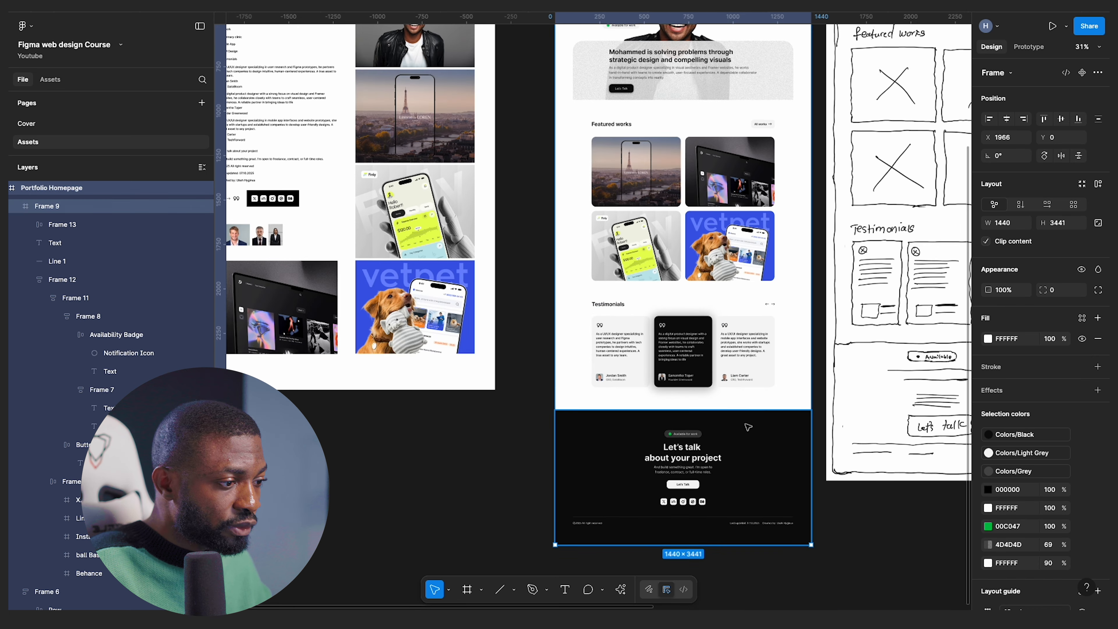
{"action": "scroll", "coordinate": [741, 432], "scroll_direction": "up", "scroll_amount": 3}
{"action": "scroll", "coordinate": [651, 458], "scroll_direction": "down", "scroll_amount": 3}
{"action": "left_click", "coordinate": [640, 349]}
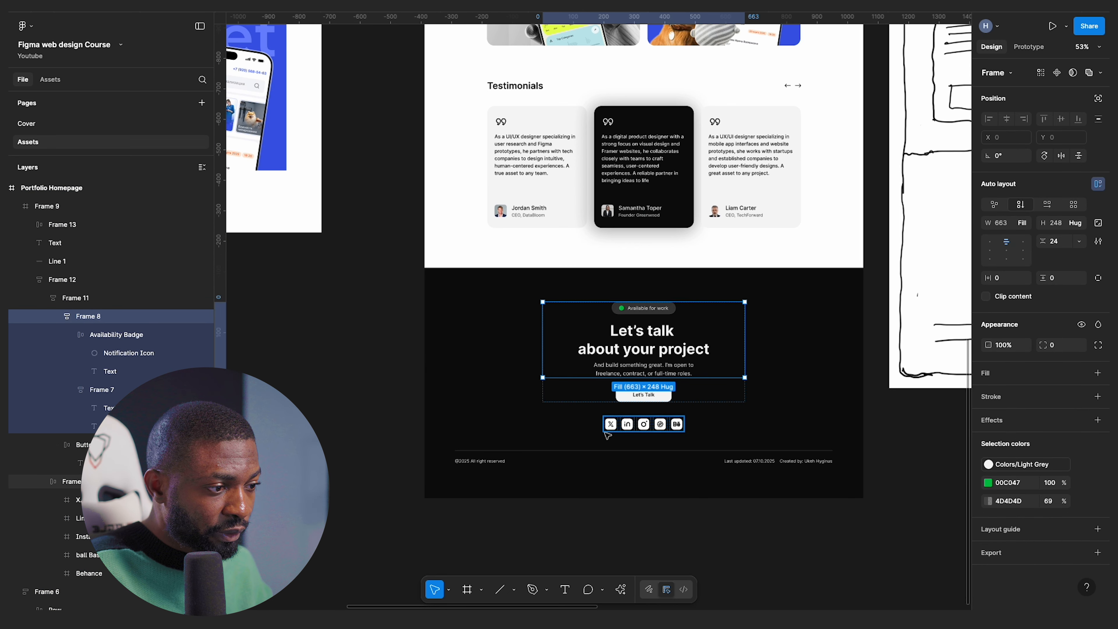
{"action": "left_click", "coordinate": [625, 428]}
{"action": "double_click", "coordinate": [753, 461]}
{"action": "left_click", "coordinate": [805, 460]}
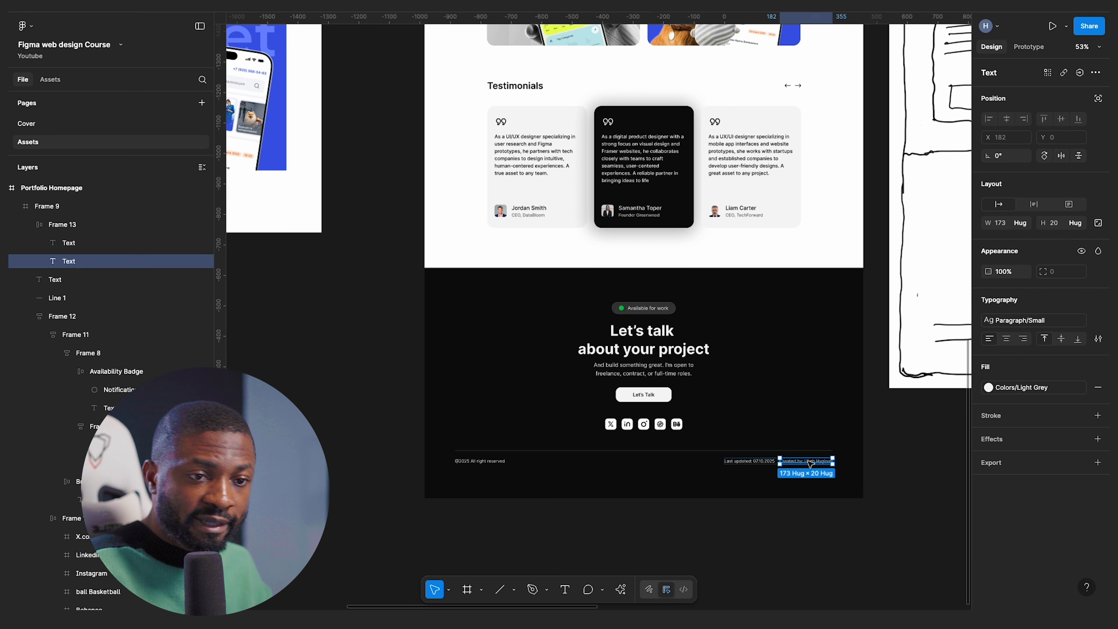
{"action": "scroll", "coordinate": [586, 414], "scroll_direction": "up", "scroll_amount": 10}
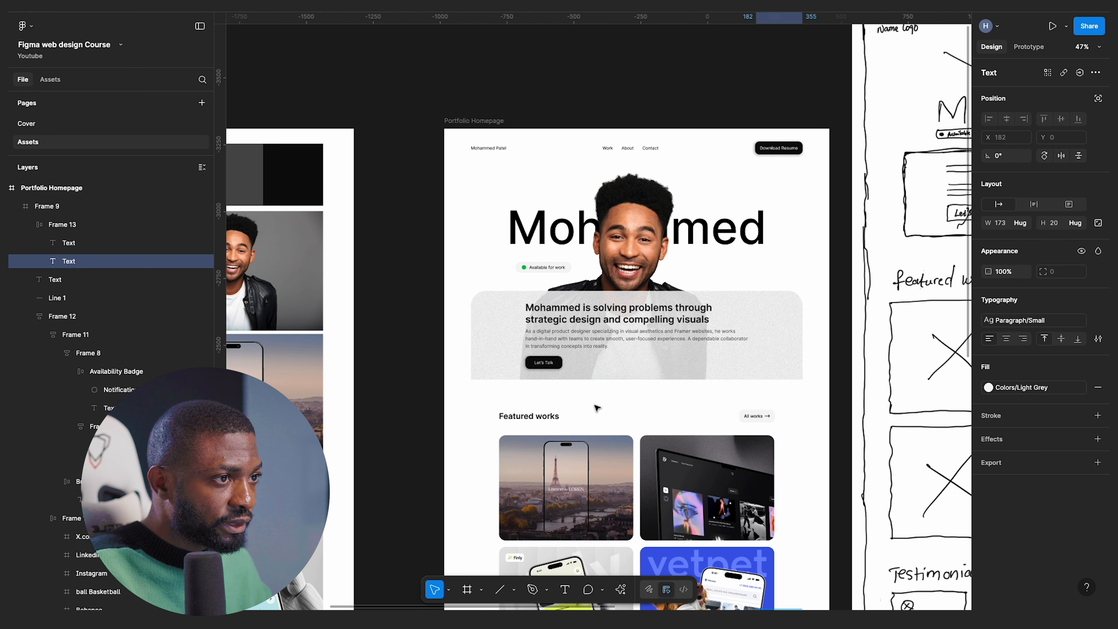
- Rename the layers of the Portfolio Homepage frame automatically with the AI action Rename layers
{"action": "scroll", "coordinate": [499, 228], "scroll_direction": "down", "scroll_amount": 3}
{"action": "left_click", "coordinate": [531, 195]}
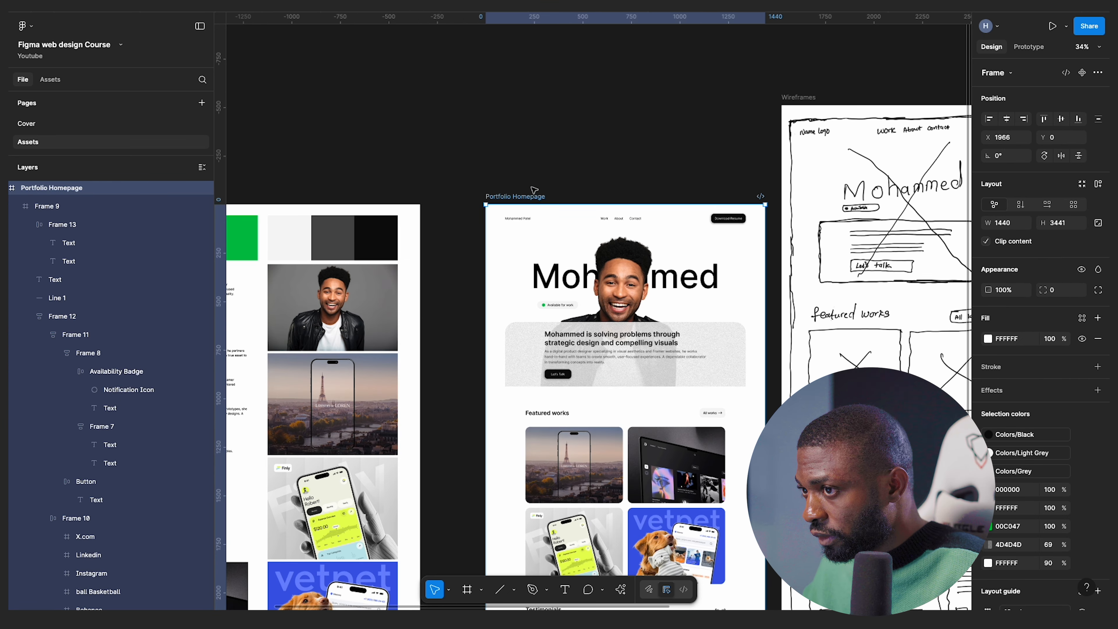
{"action": "left_click", "coordinate": [623, 590]}
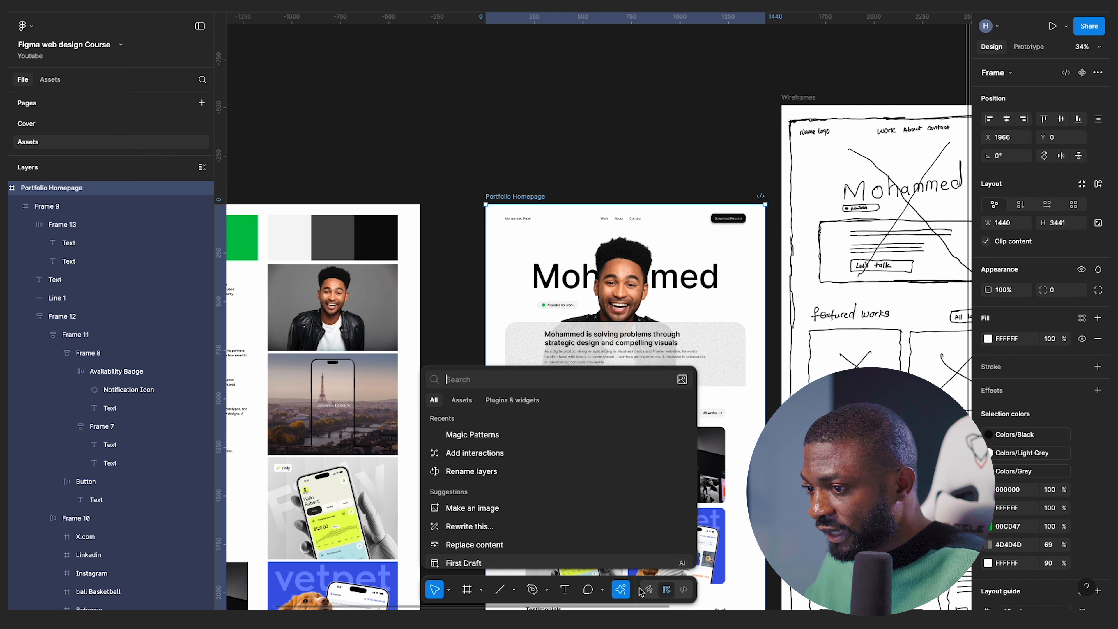
{"action": "scroll", "coordinate": [488, 496], "scroll_direction": "down", "scroll_amount": 1}
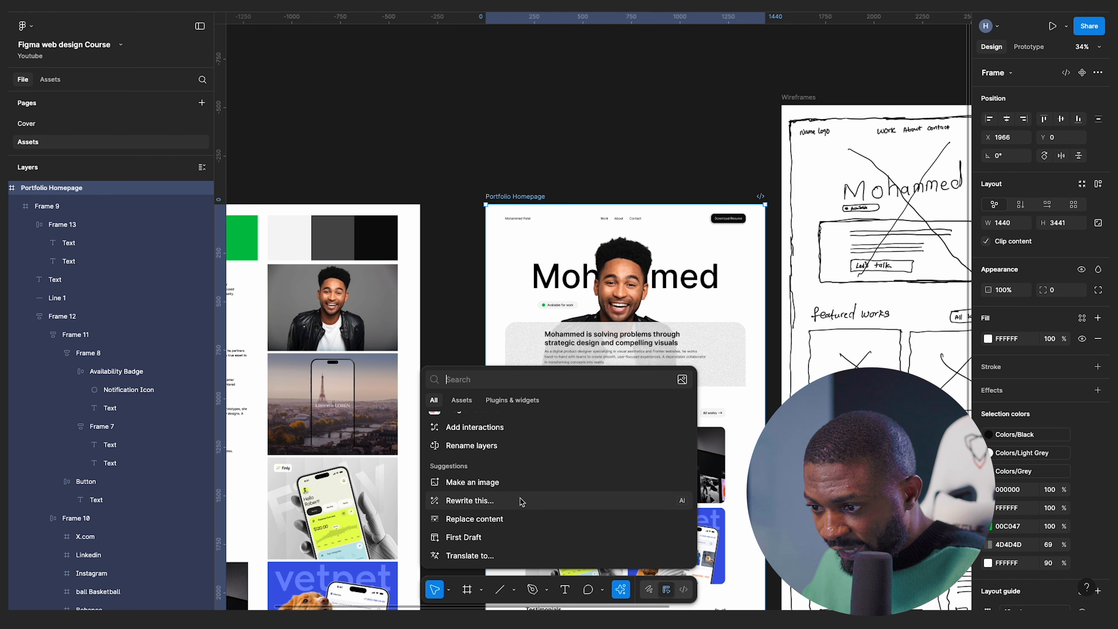
{"action": "scroll", "coordinate": [501, 520], "scroll_direction": "down", "scroll_amount": 1}
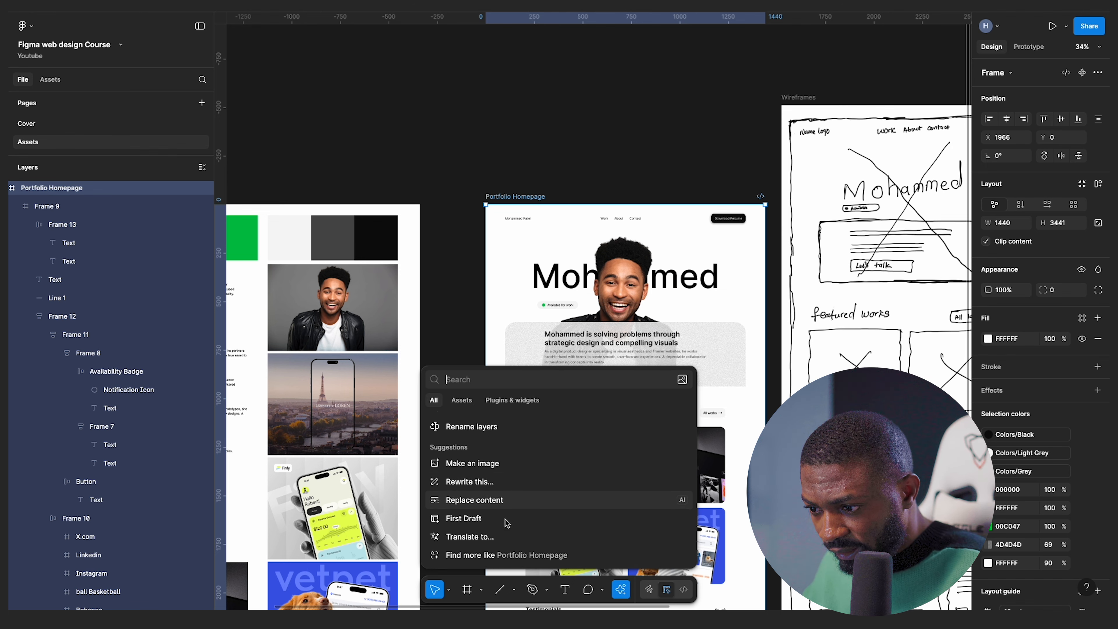
{"action": "scroll", "coordinate": [494, 510], "scroll_direction": "up", "scroll_amount": 2}
{"action": "left_click", "coordinate": [457, 454]}
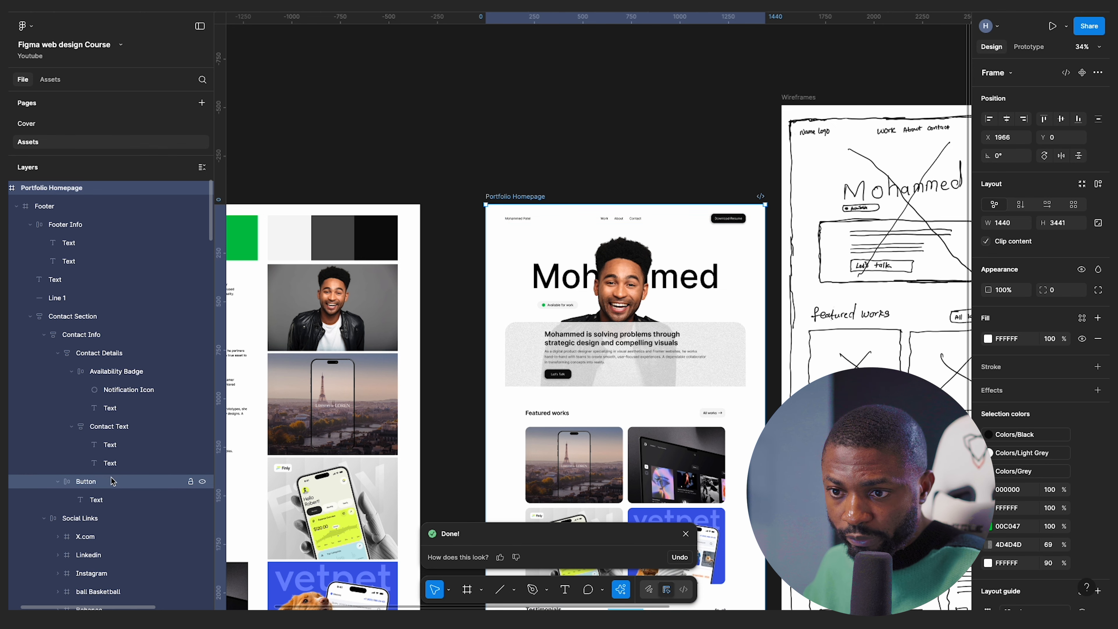
- Examine the layer names in the black footer section, from the footer info and divider to the contact section
{"action": "scroll", "coordinate": [627, 280], "scroll_direction": "down", "scroll_amount": 10}
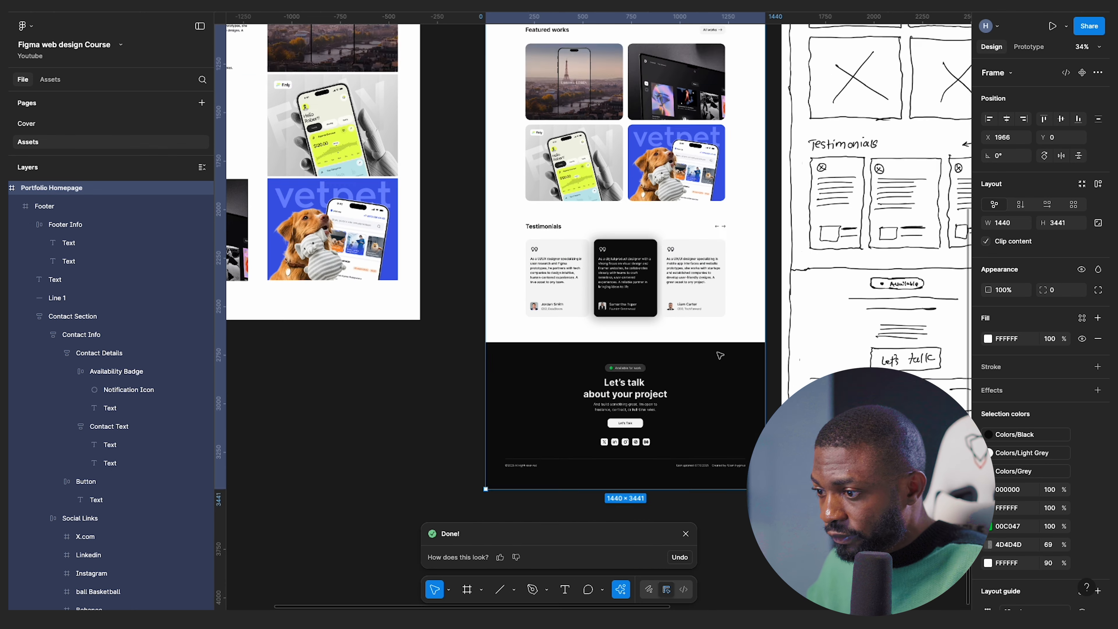
{"action": "left_click", "coordinate": [764, 334]}
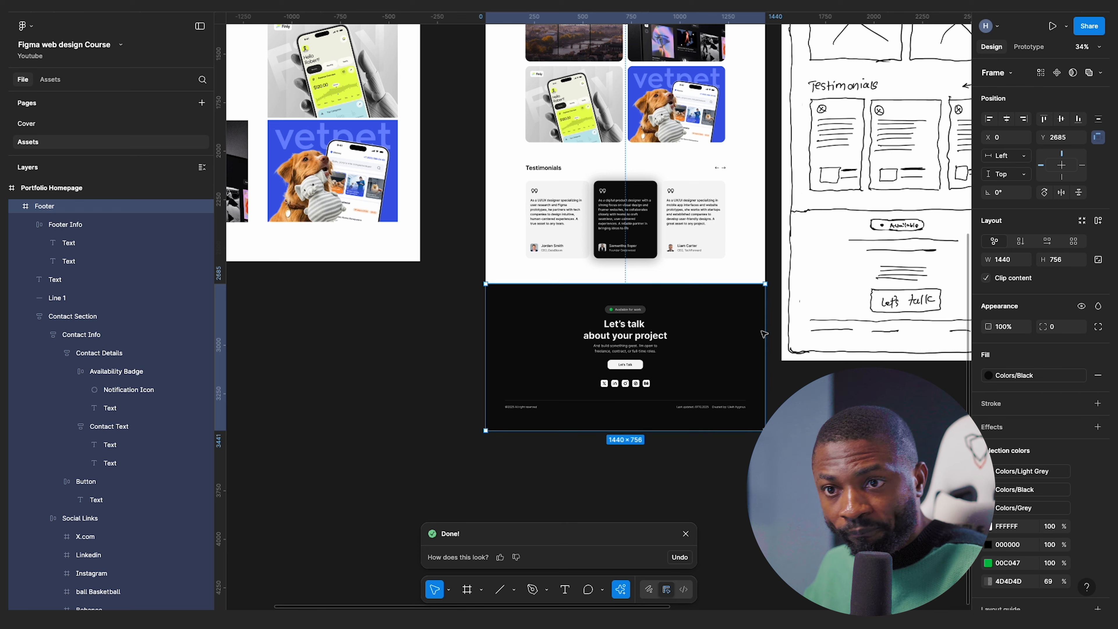
{"action": "left_click", "coordinate": [57, 225]}
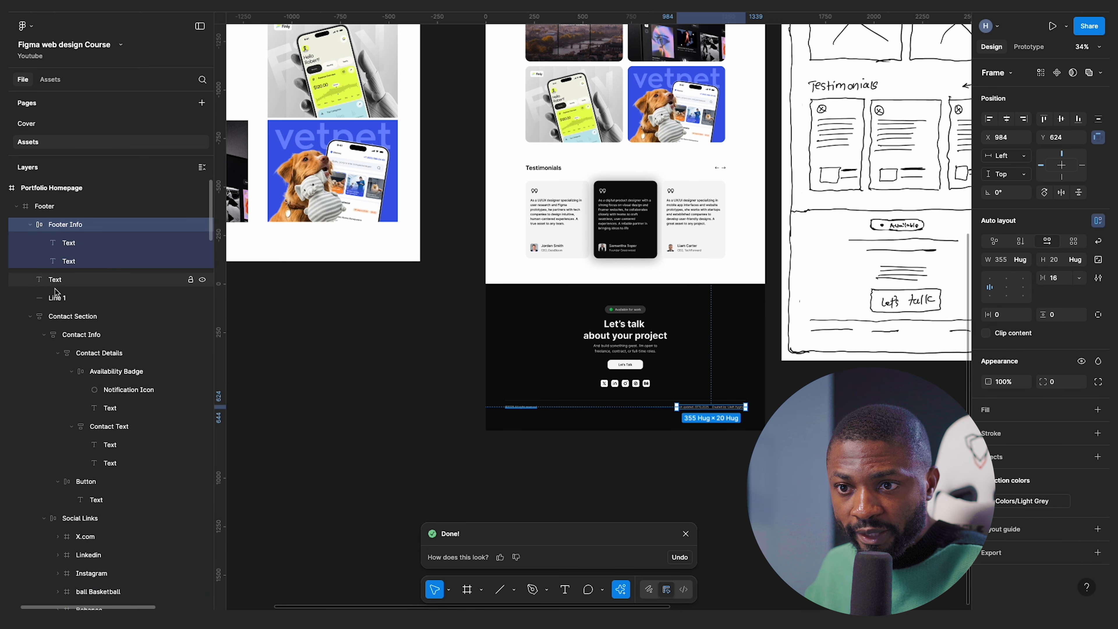
{"action": "left_click", "coordinate": [60, 281]}
{"action": "left_click", "coordinate": [74, 299]}
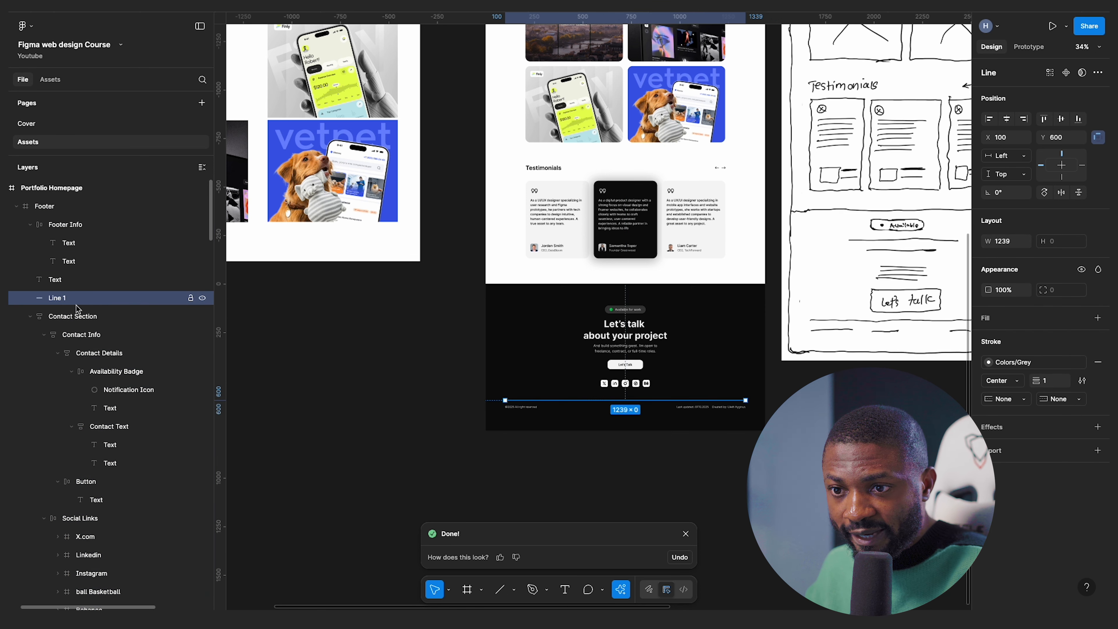
{"action": "left_click", "coordinate": [95, 318]}
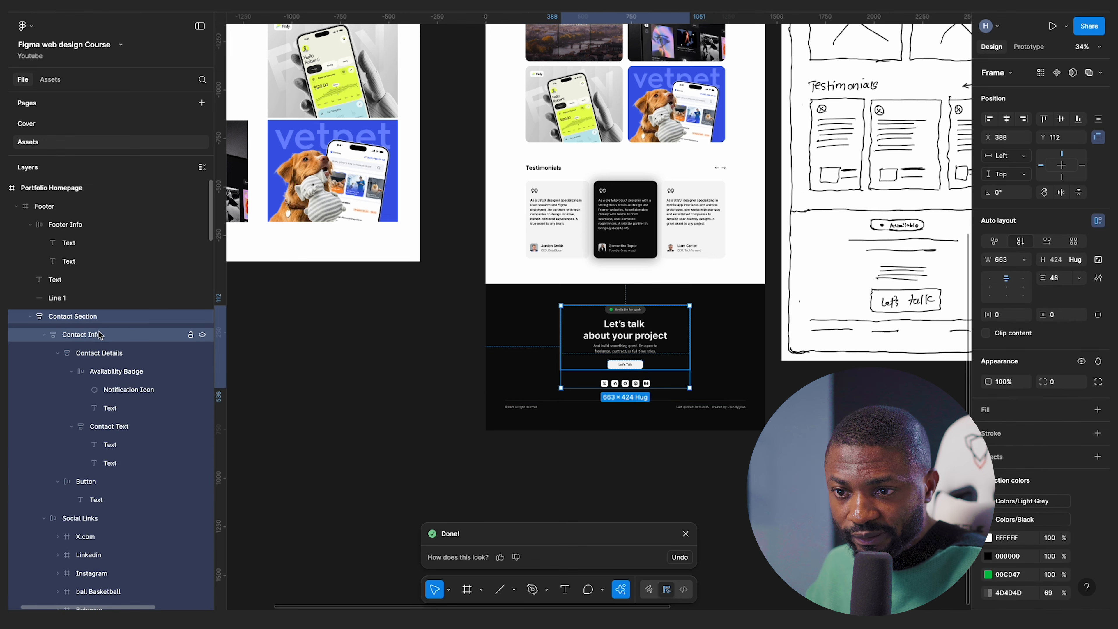
{"action": "left_click", "coordinate": [99, 353]}
{"action": "left_click", "coordinate": [118, 372]}
{"action": "left_click", "coordinate": [125, 391]}
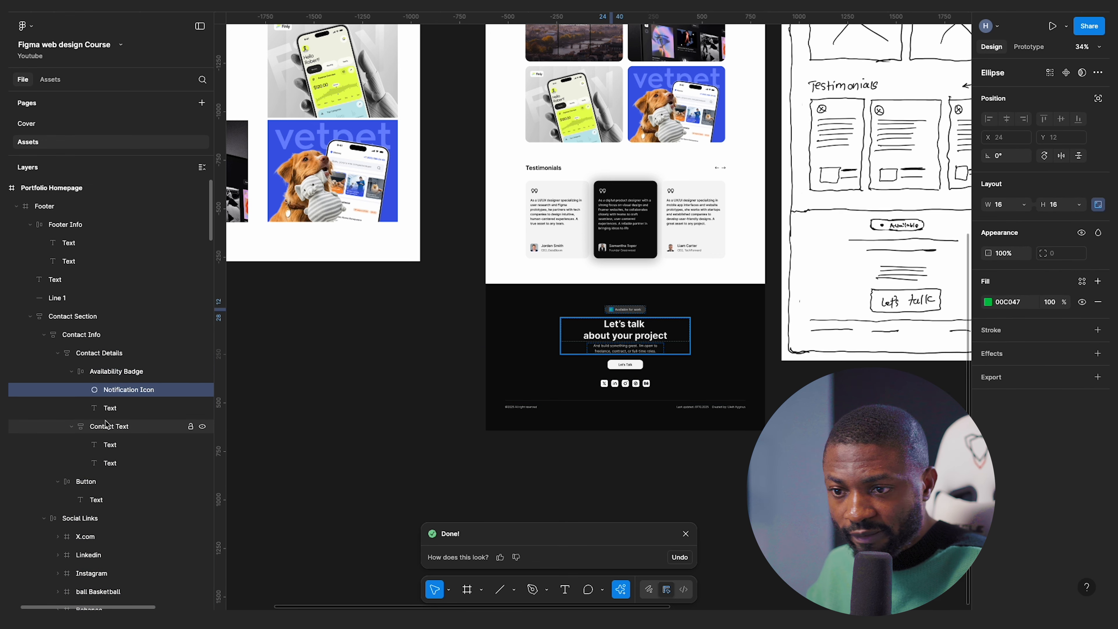
{"action": "left_click", "coordinate": [106, 421]}
{"action": "left_click", "coordinate": [633, 446]}
{"action": "scroll", "coordinate": [634, 445], "scroll_direction": "up", "scroll_amount": 3}
{"action": "scroll", "coordinate": [723, 280], "scroll_direction": "up", "scroll_amount": 2}
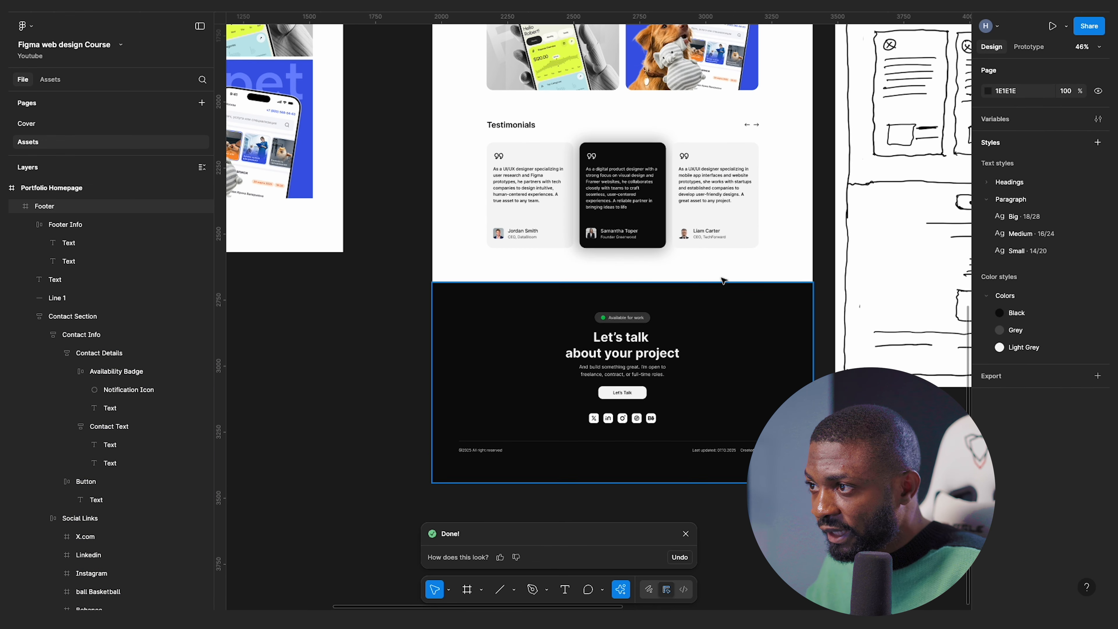
- Check the layer names of the testimonial cards and of the featured works row and image grid
{"action": "double_click", "coordinate": [726, 202]}
{"action": "double_click", "coordinate": [726, 202]}
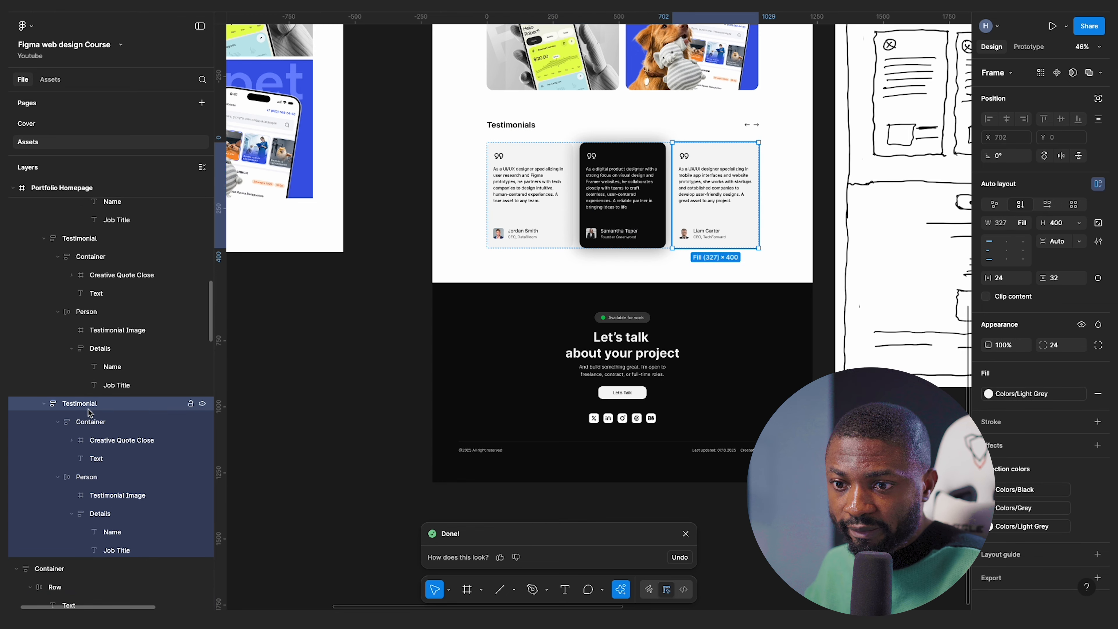
{"action": "left_click", "coordinate": [90, 421]}
{"action": "scroll", "coordinate": [537, 238], "scroll_direction": "up", "scroll_amount": 5}
{"action": "left_click", "coordinate": [537, 237]}
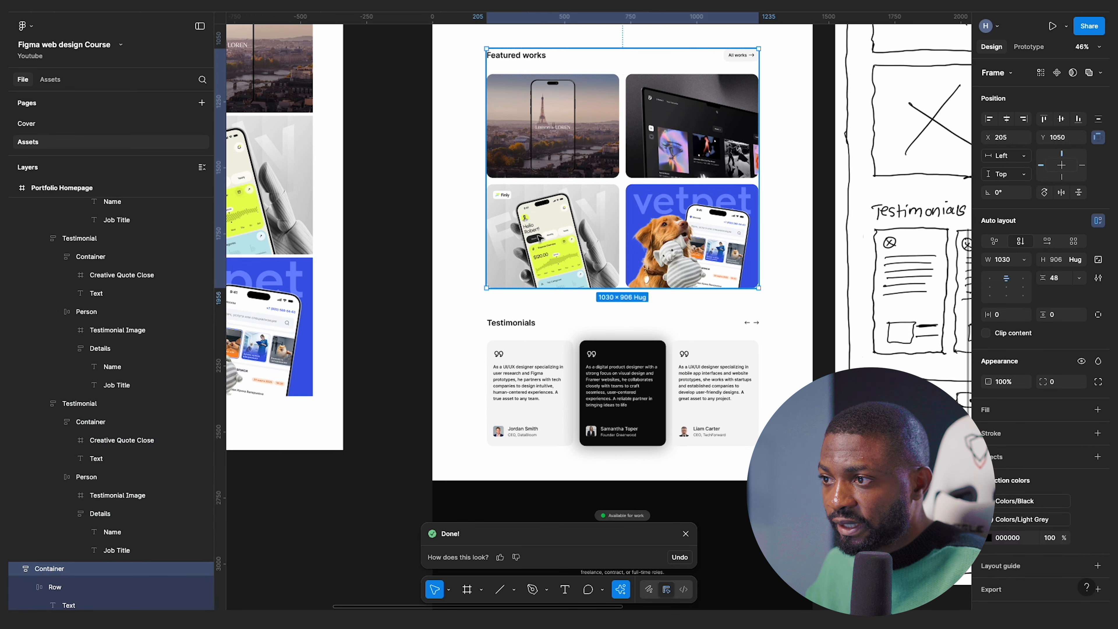
{"action": "left_click", "coordinate": [515, 260]}
{"action": "left_click", "coordinate": [557, 237]}
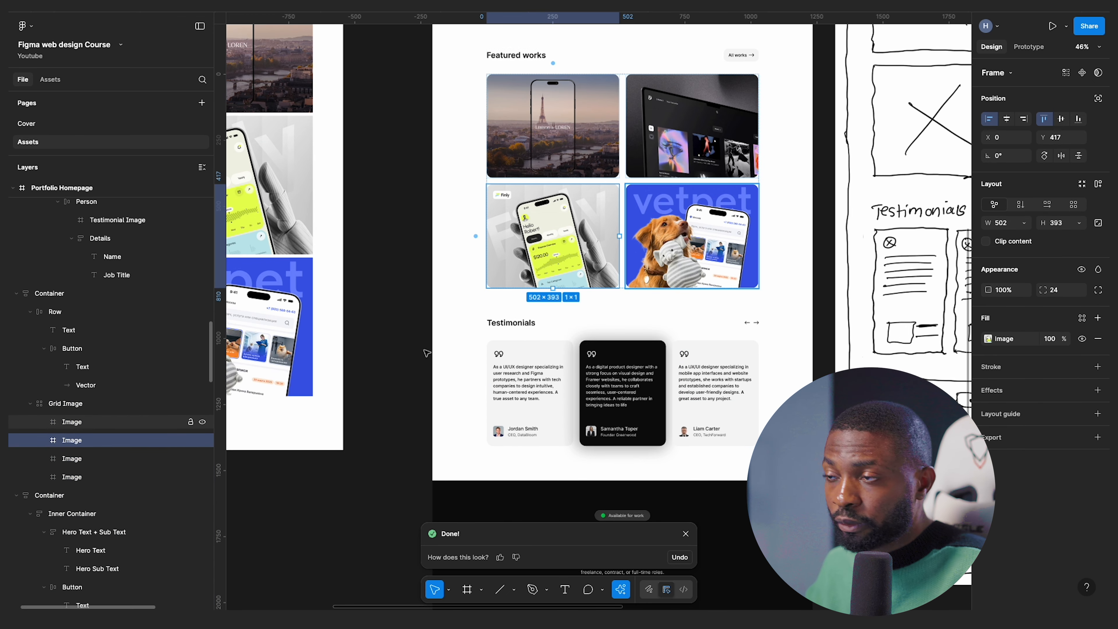
{"action": "scroll", "coordinate": [524, 254], "scroll_direction": "up", "scroll_amount": 5}
{"action": "left_click", "coordinate": [525, 257]}
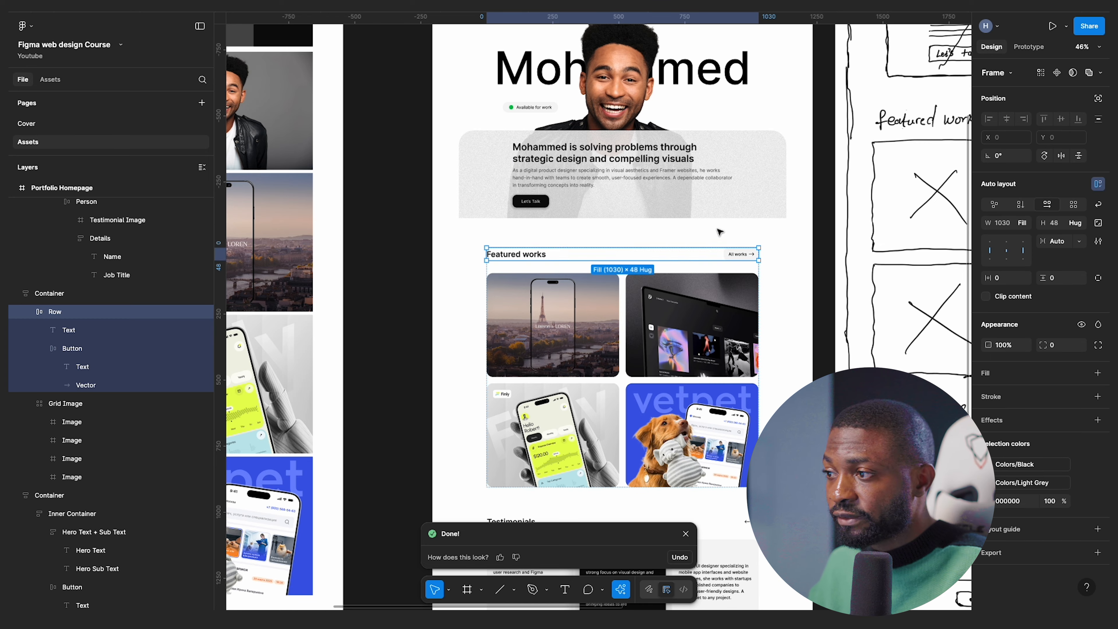